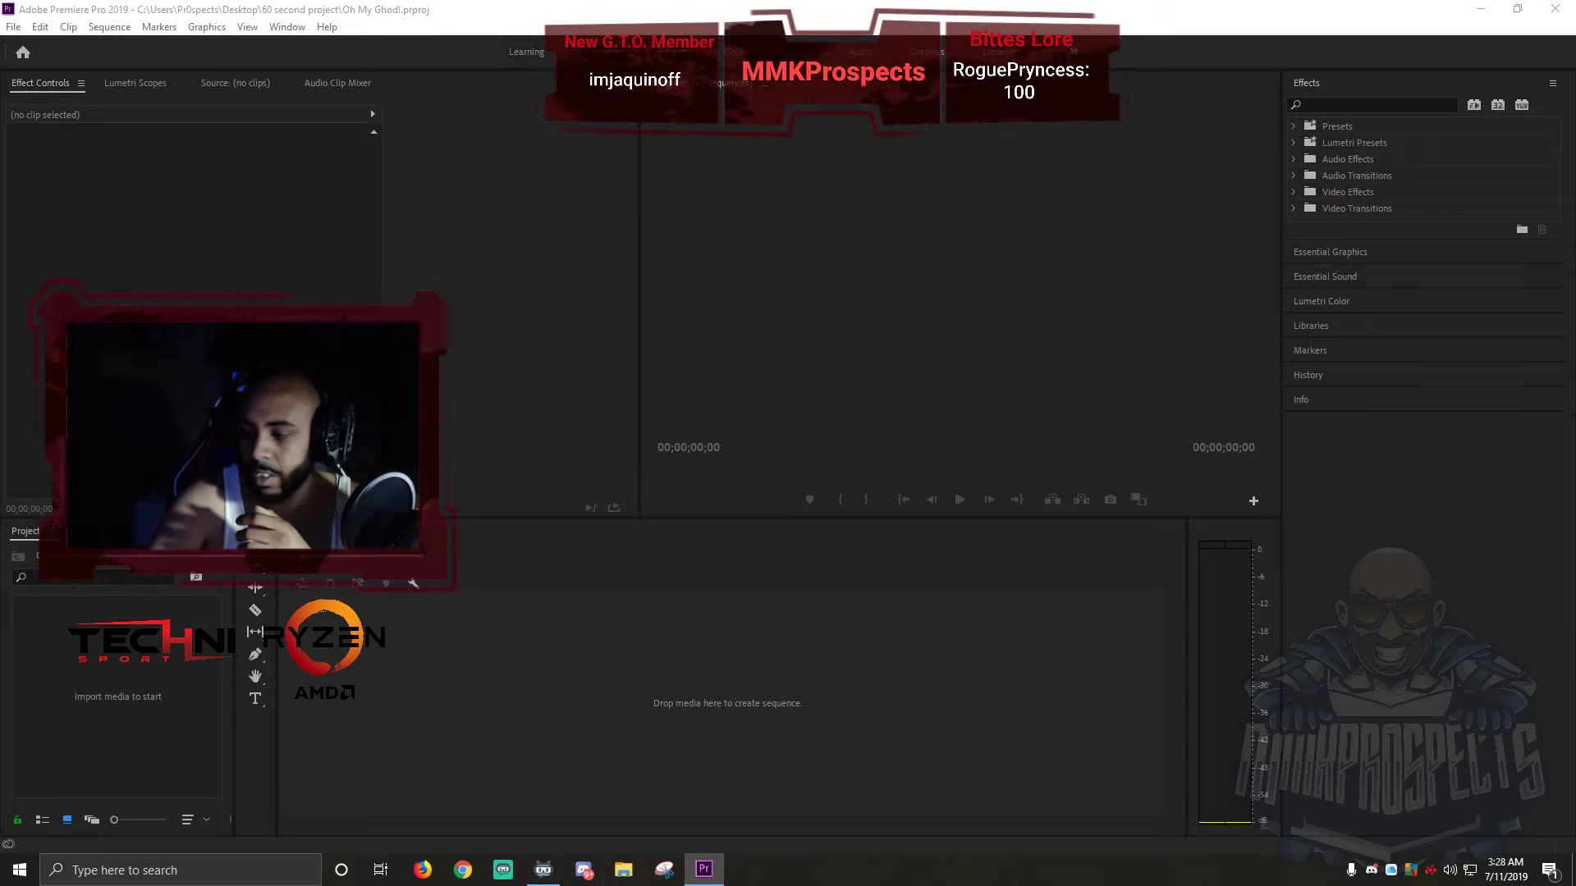
- Switch to the Cool Text site in Firefox, choose the Tribal text style and set the logo text to "OH"
key("alt+Tab")
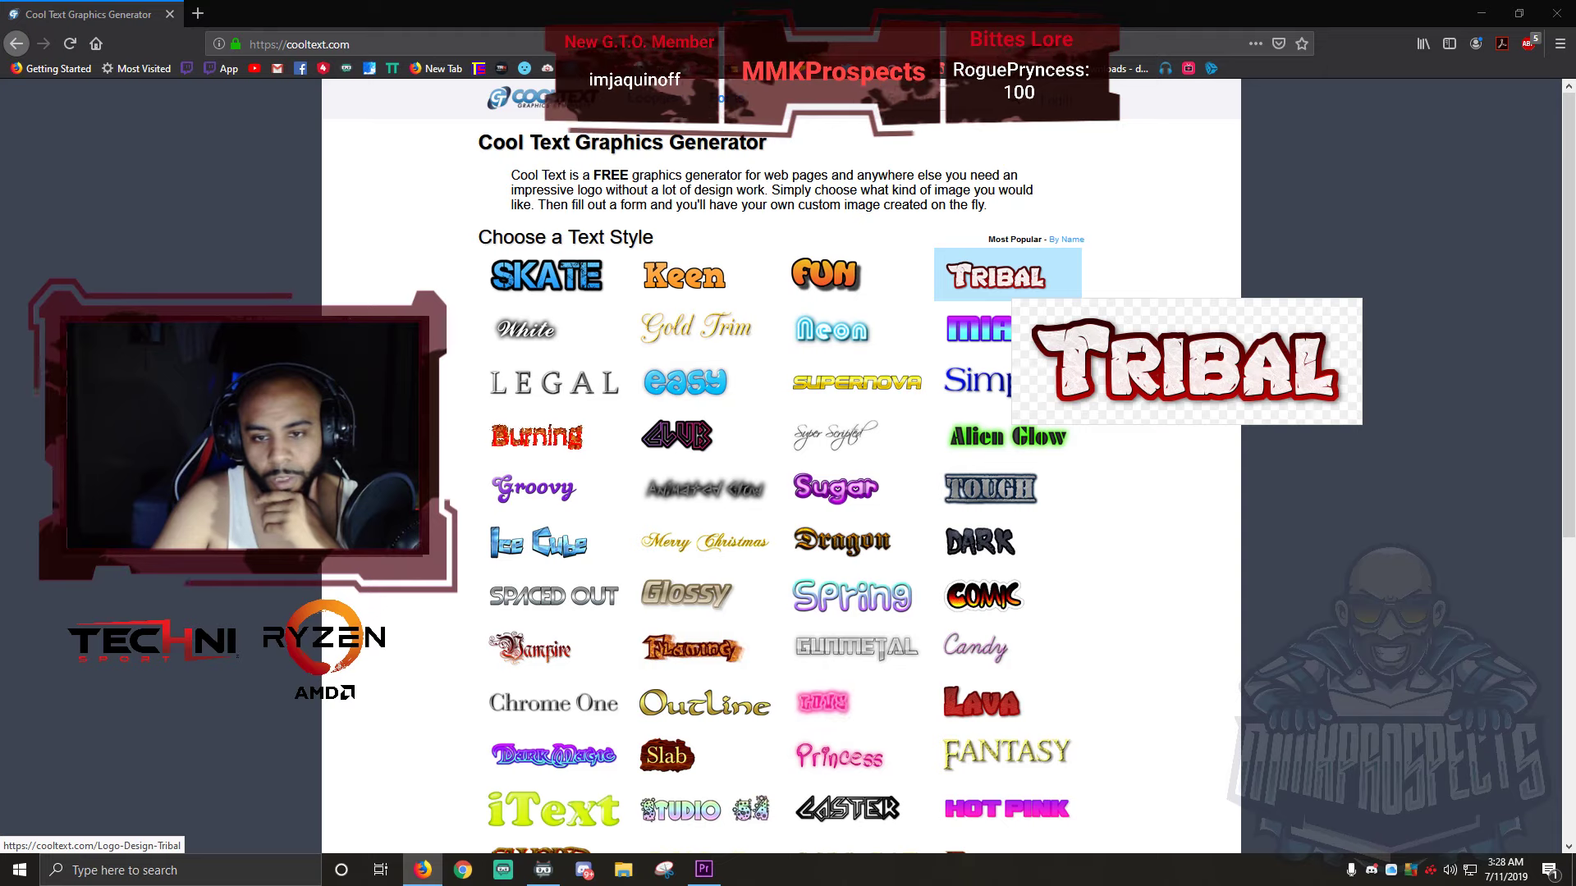
left_click(997, 276)
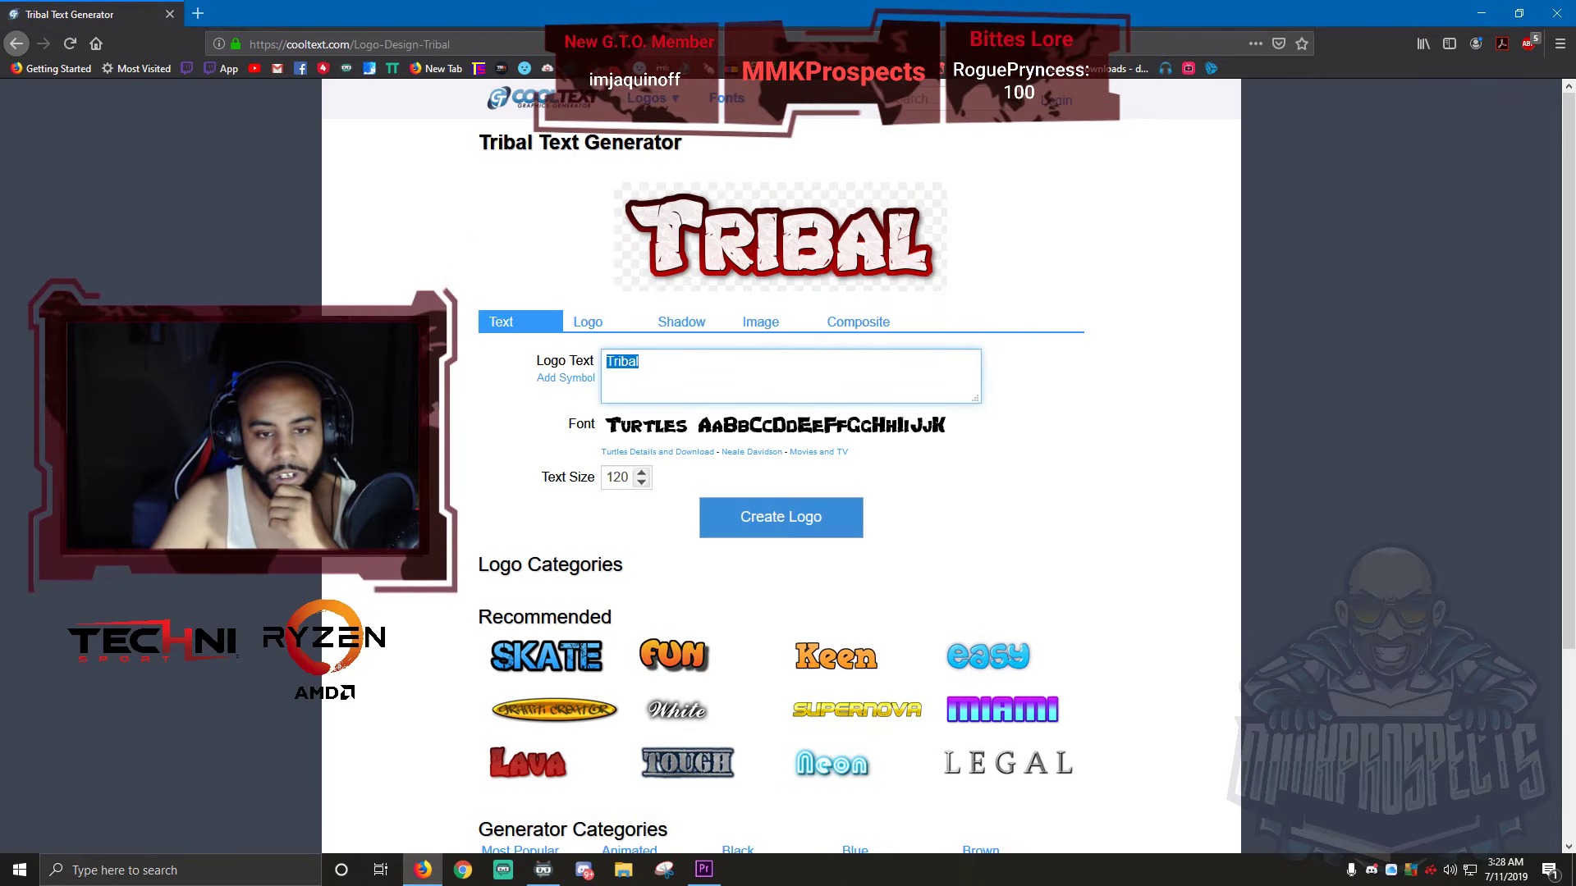
left_click(656, 363)
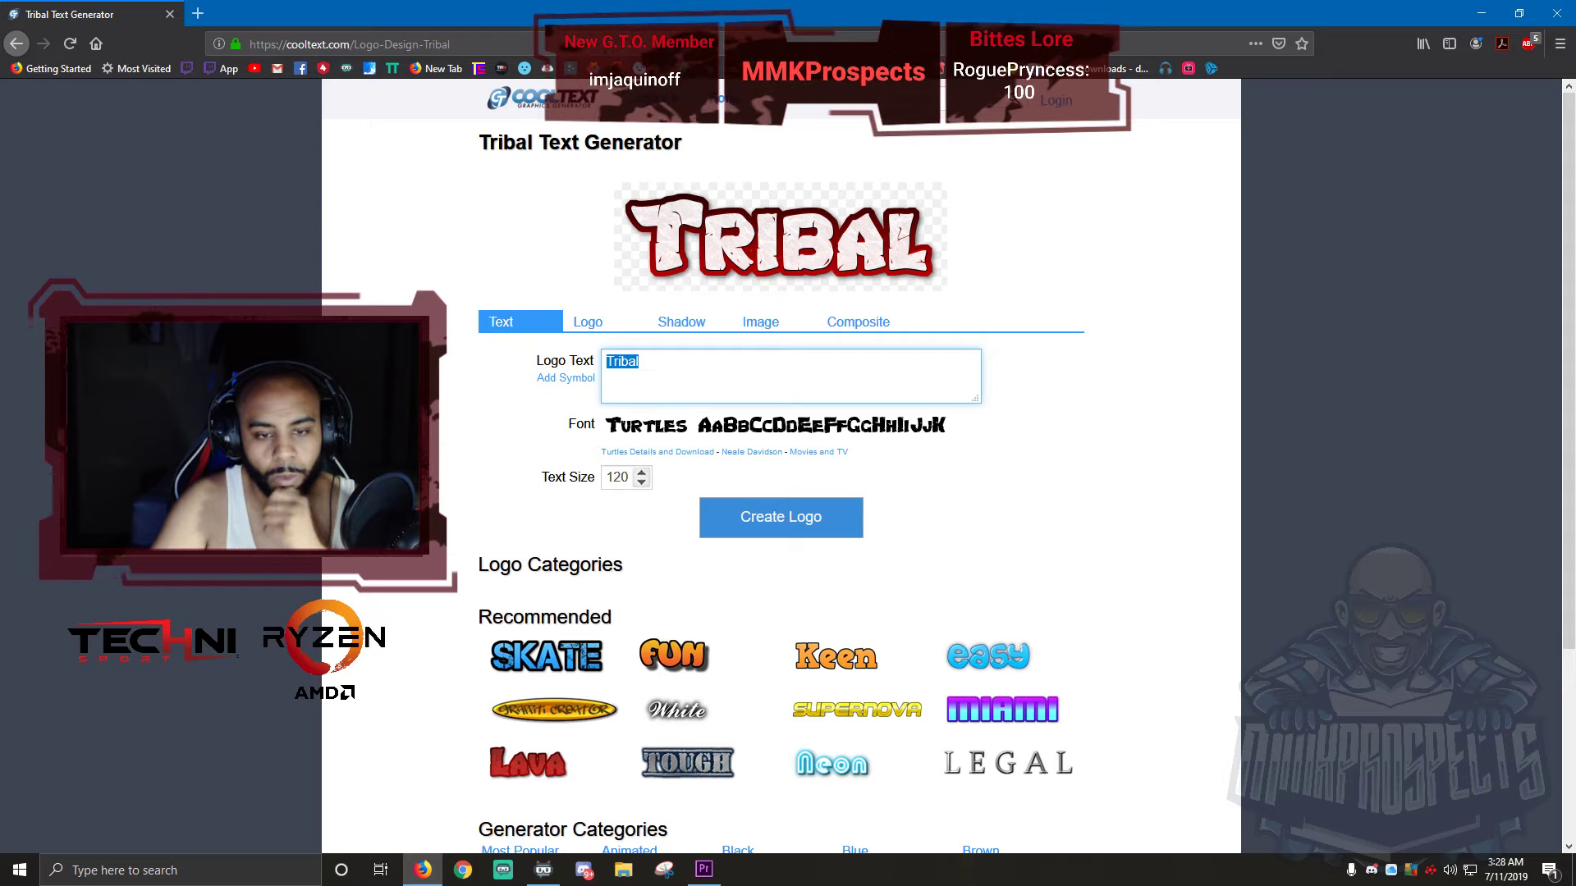
type("OH")
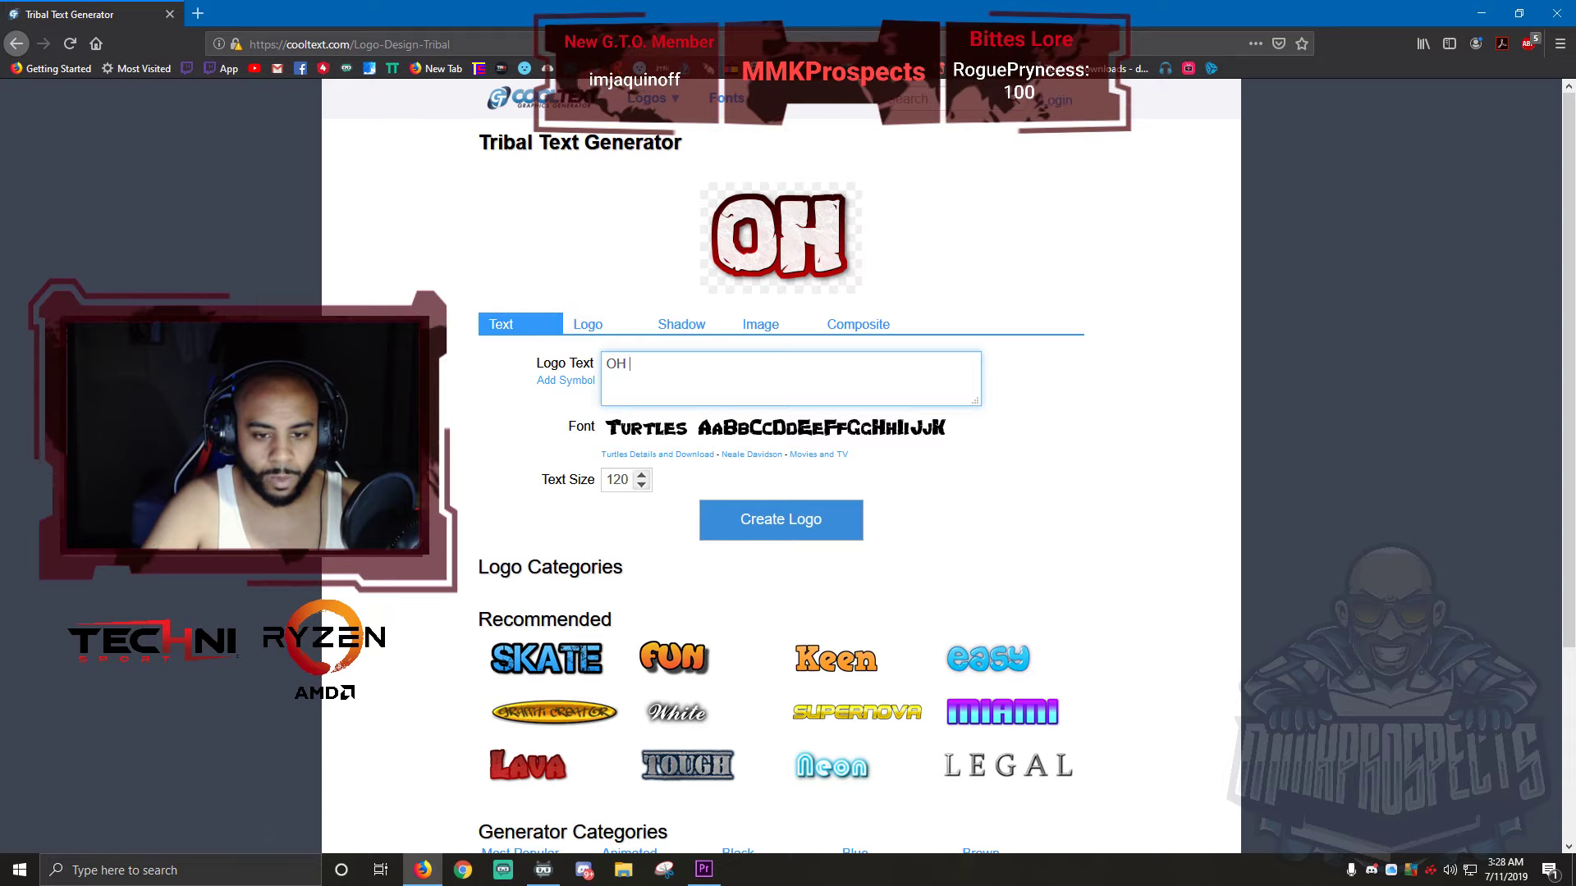
- Set the logo's text size to 225
double_click(618, 480)
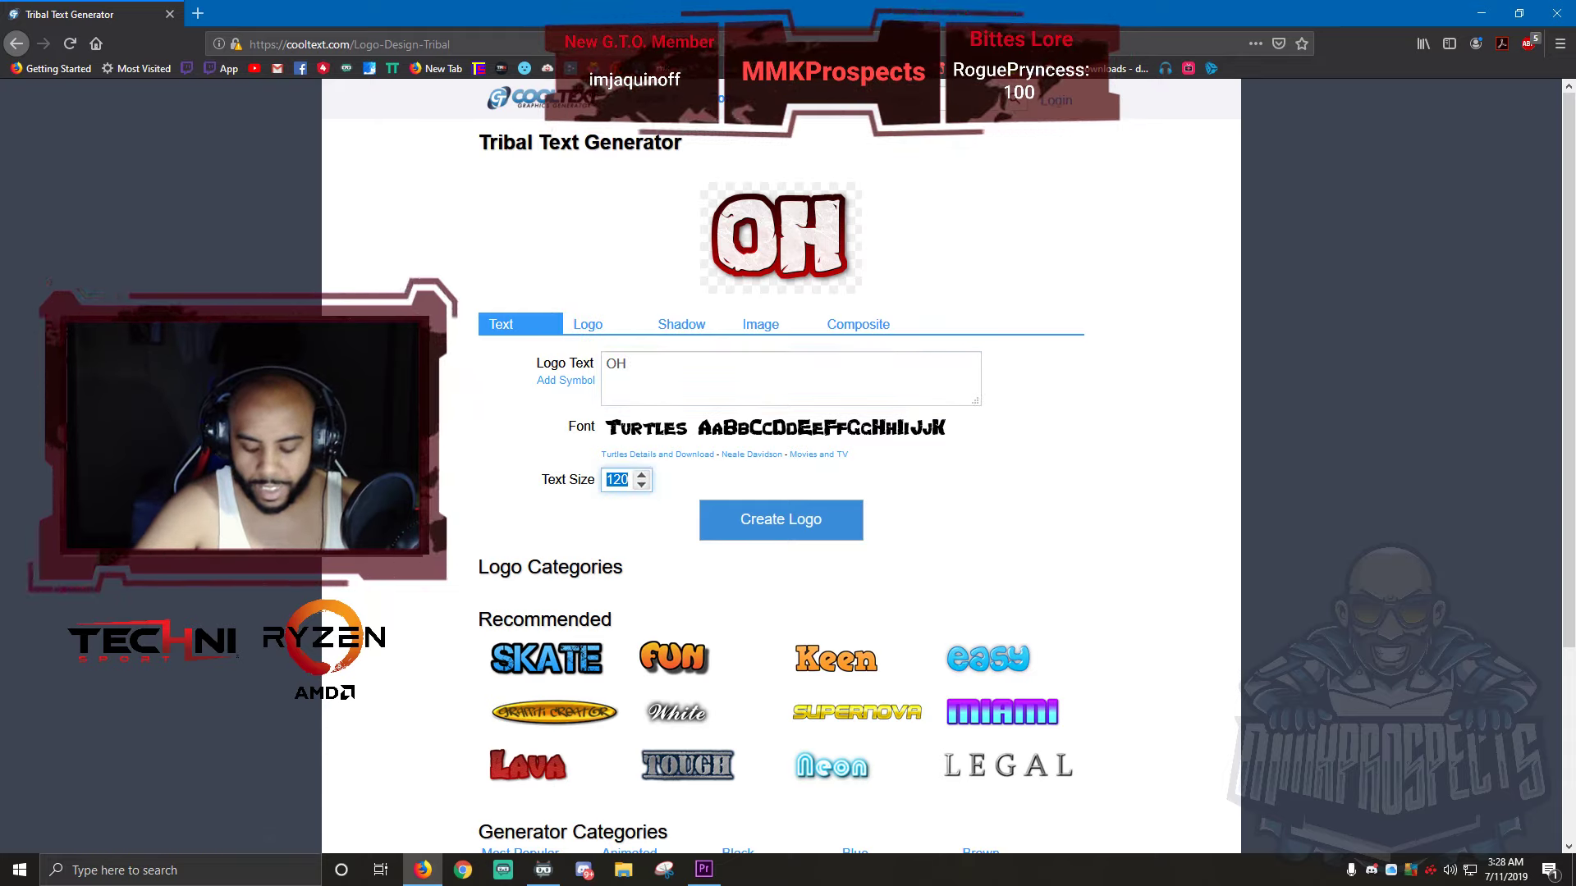
type("225")
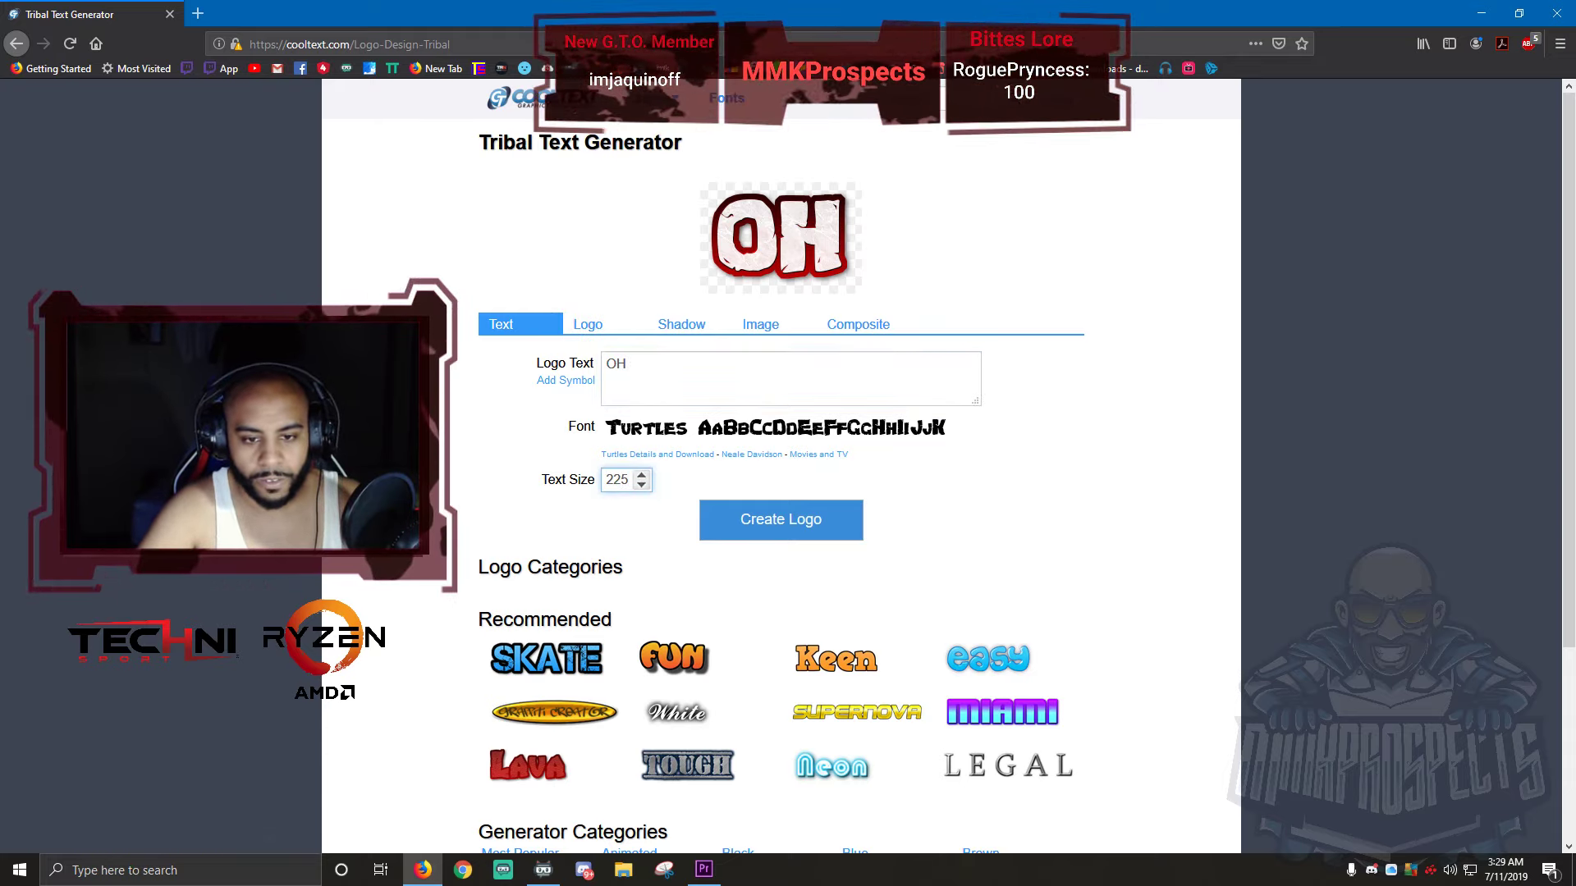
key("Return")
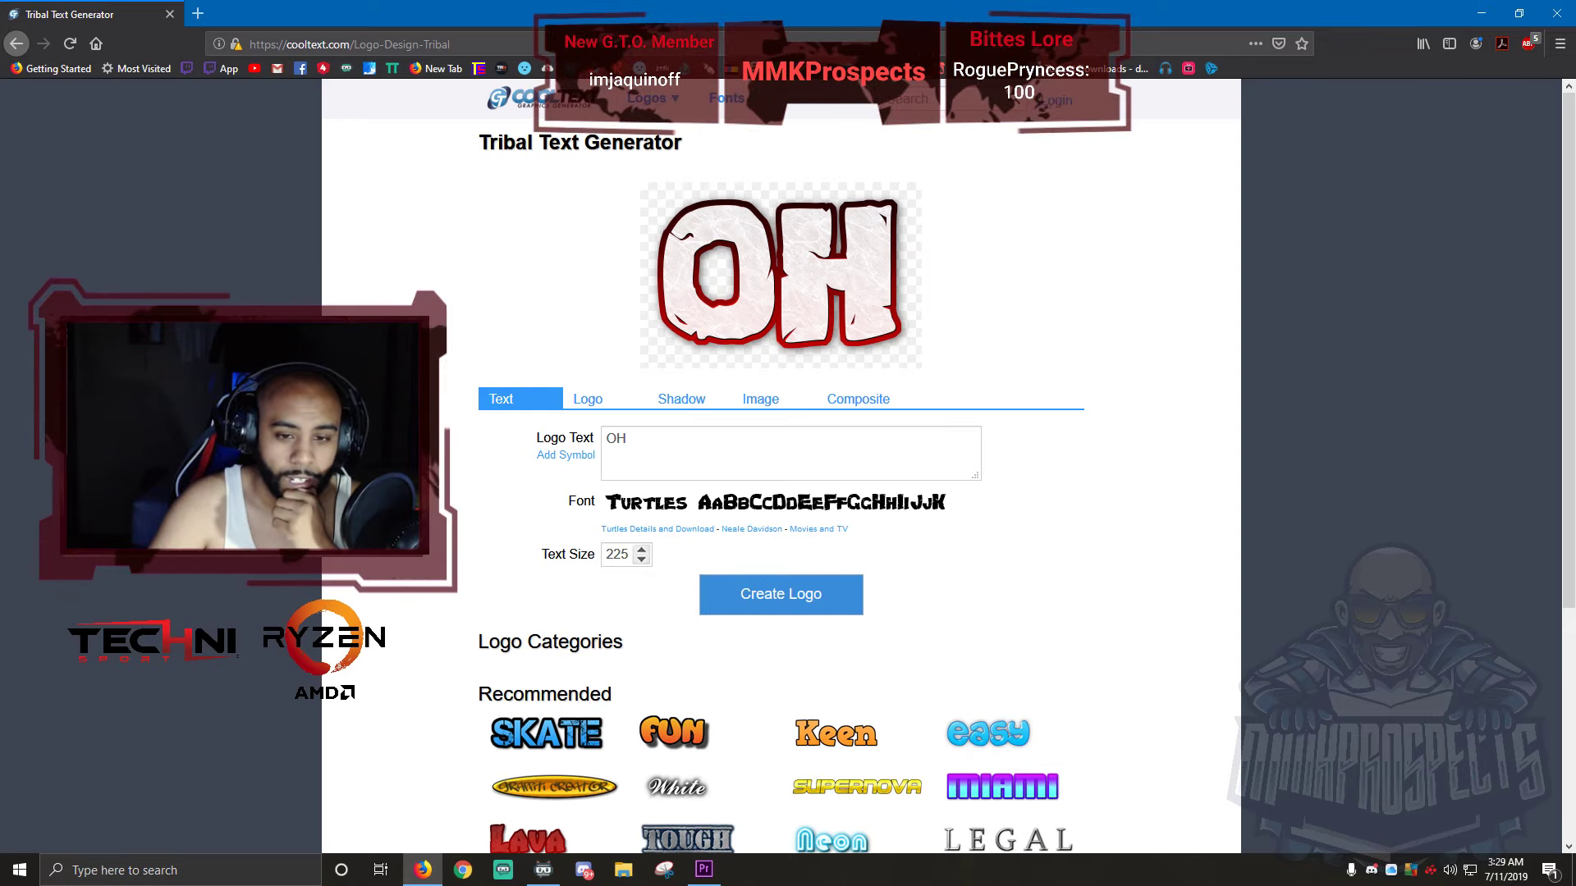
- Set the logo's outline gradient to Aneurism
left_click(588, 399)
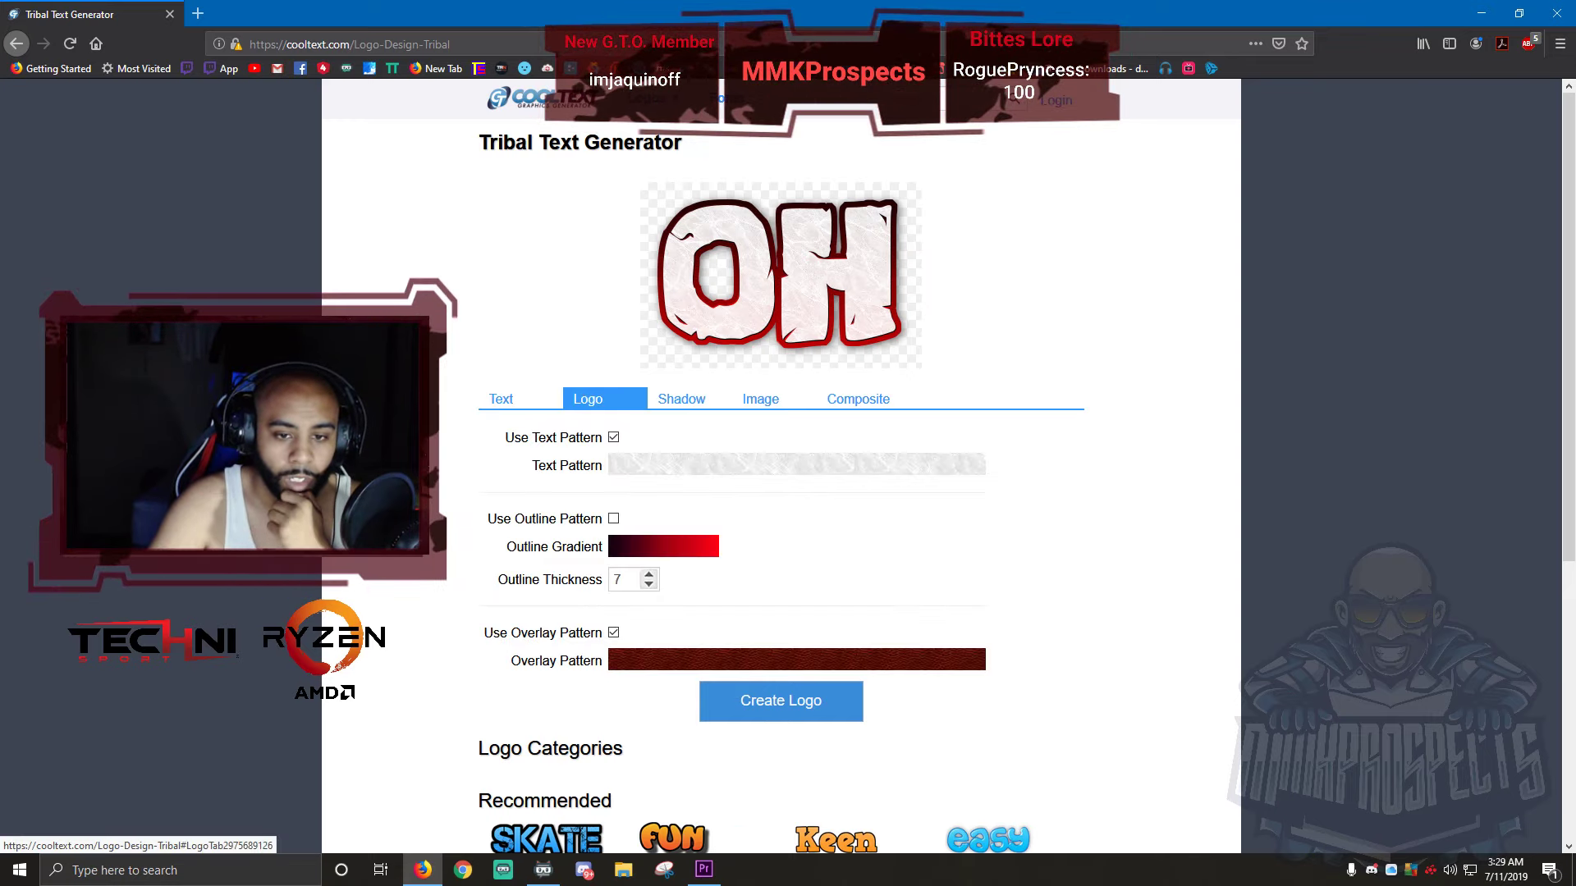
left_click(629, 550)
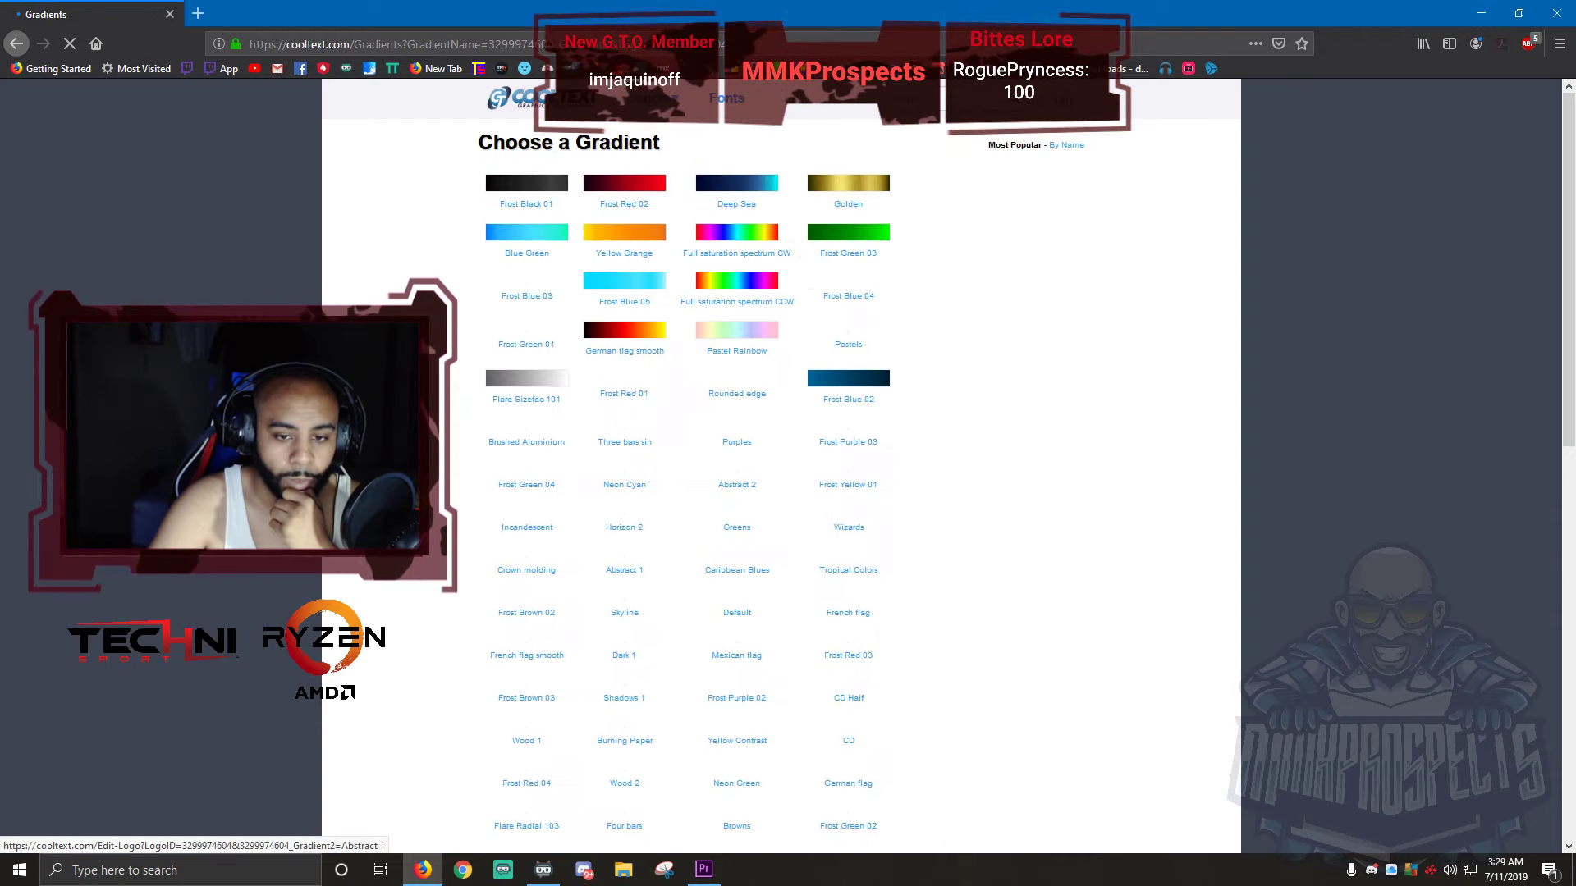
scroll(737, 512, "down", 1)
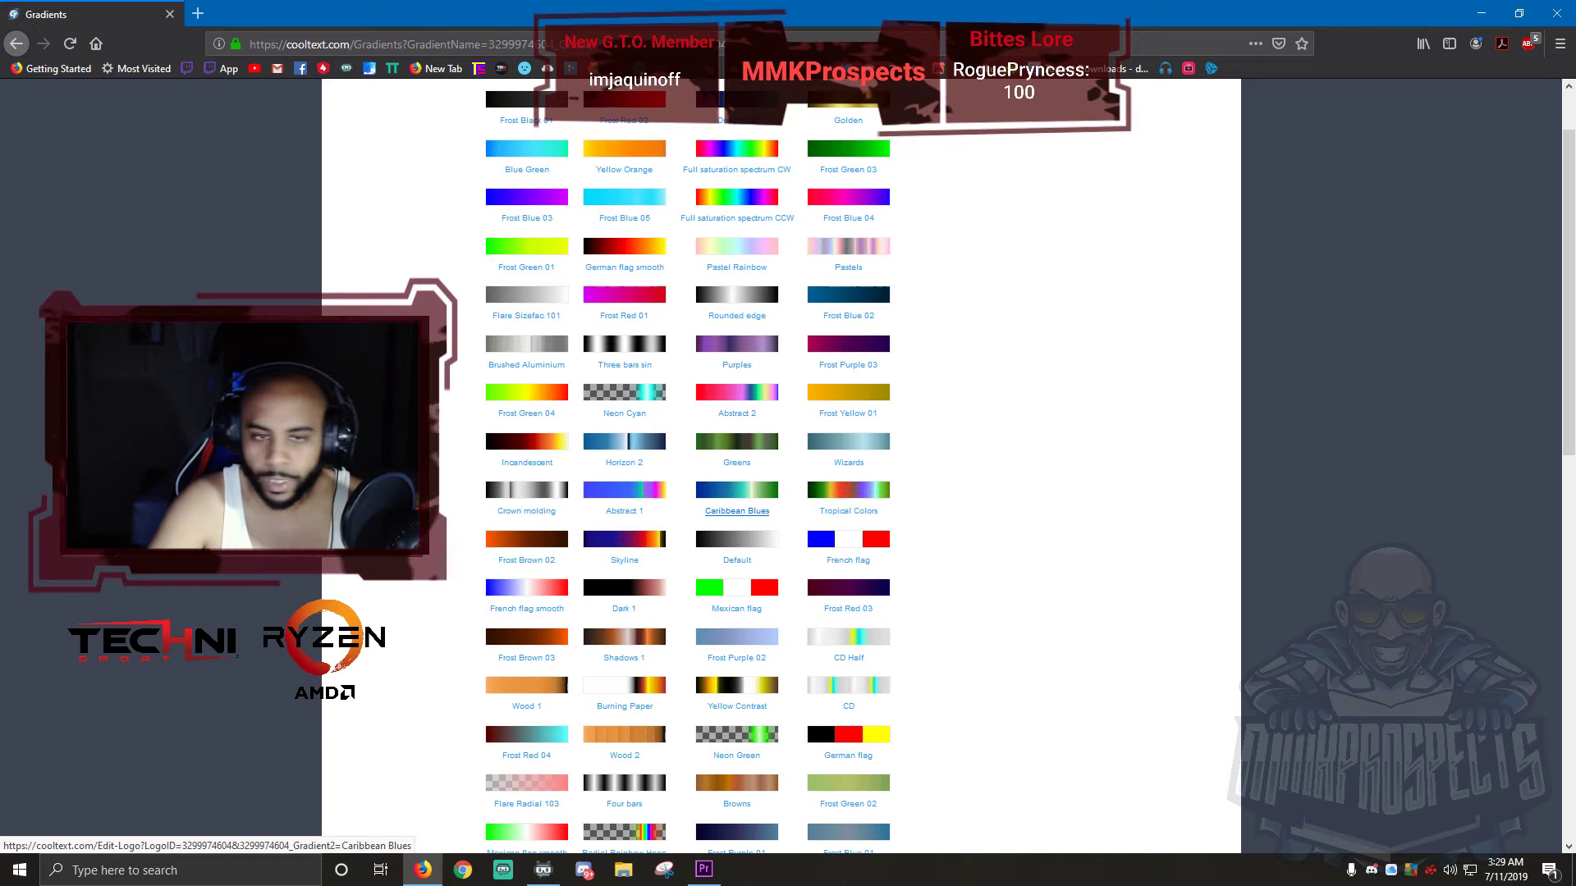
scroll(737, 517, "down", 2)
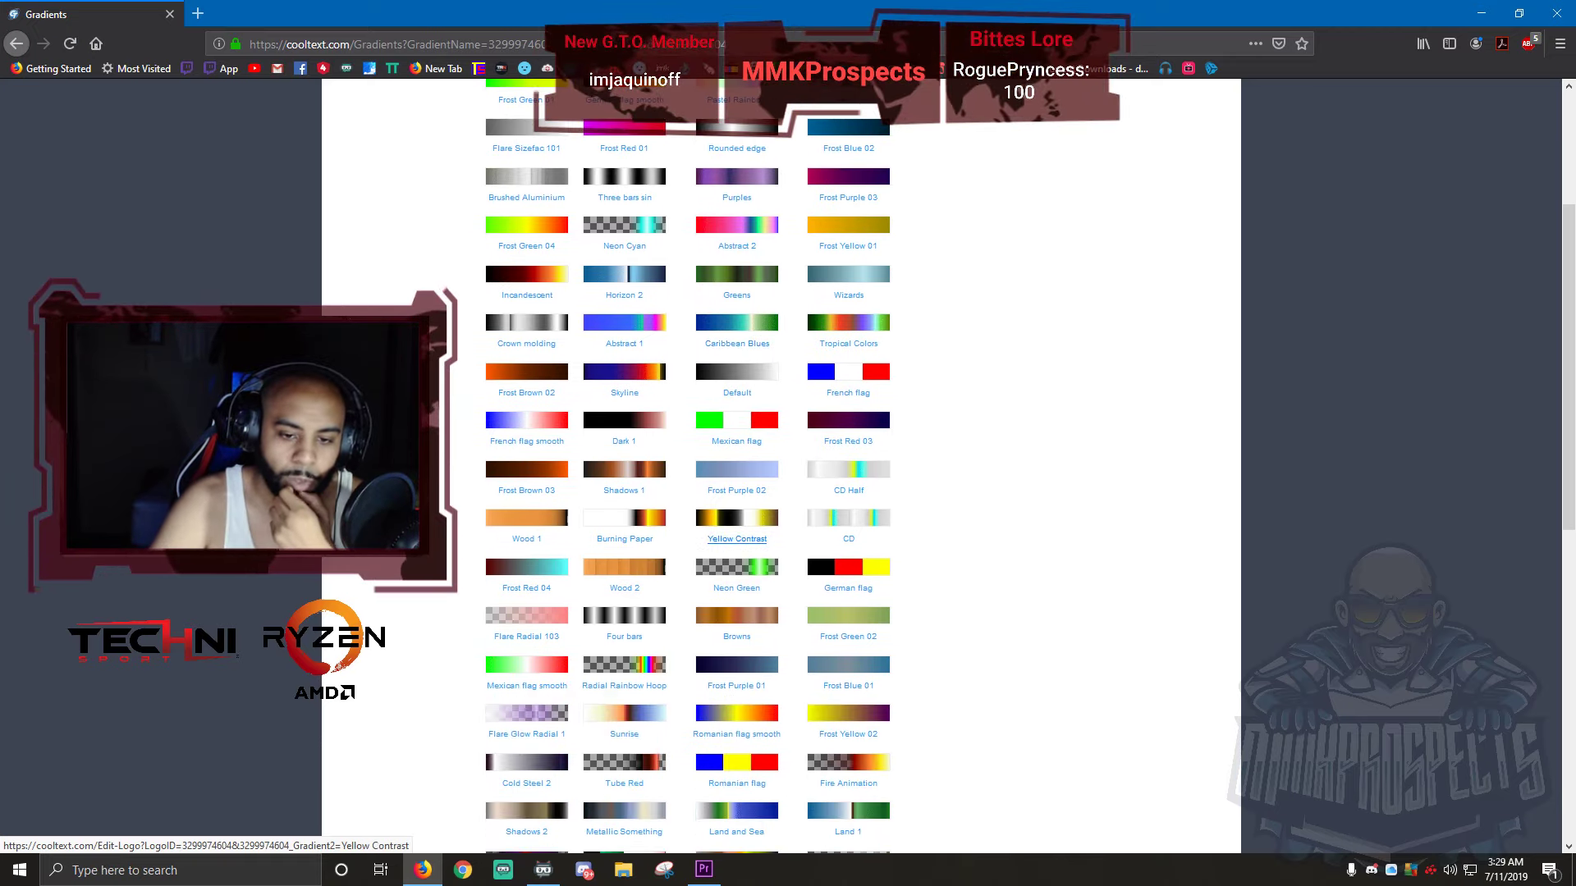
scroll(526, 548, "down", 2)
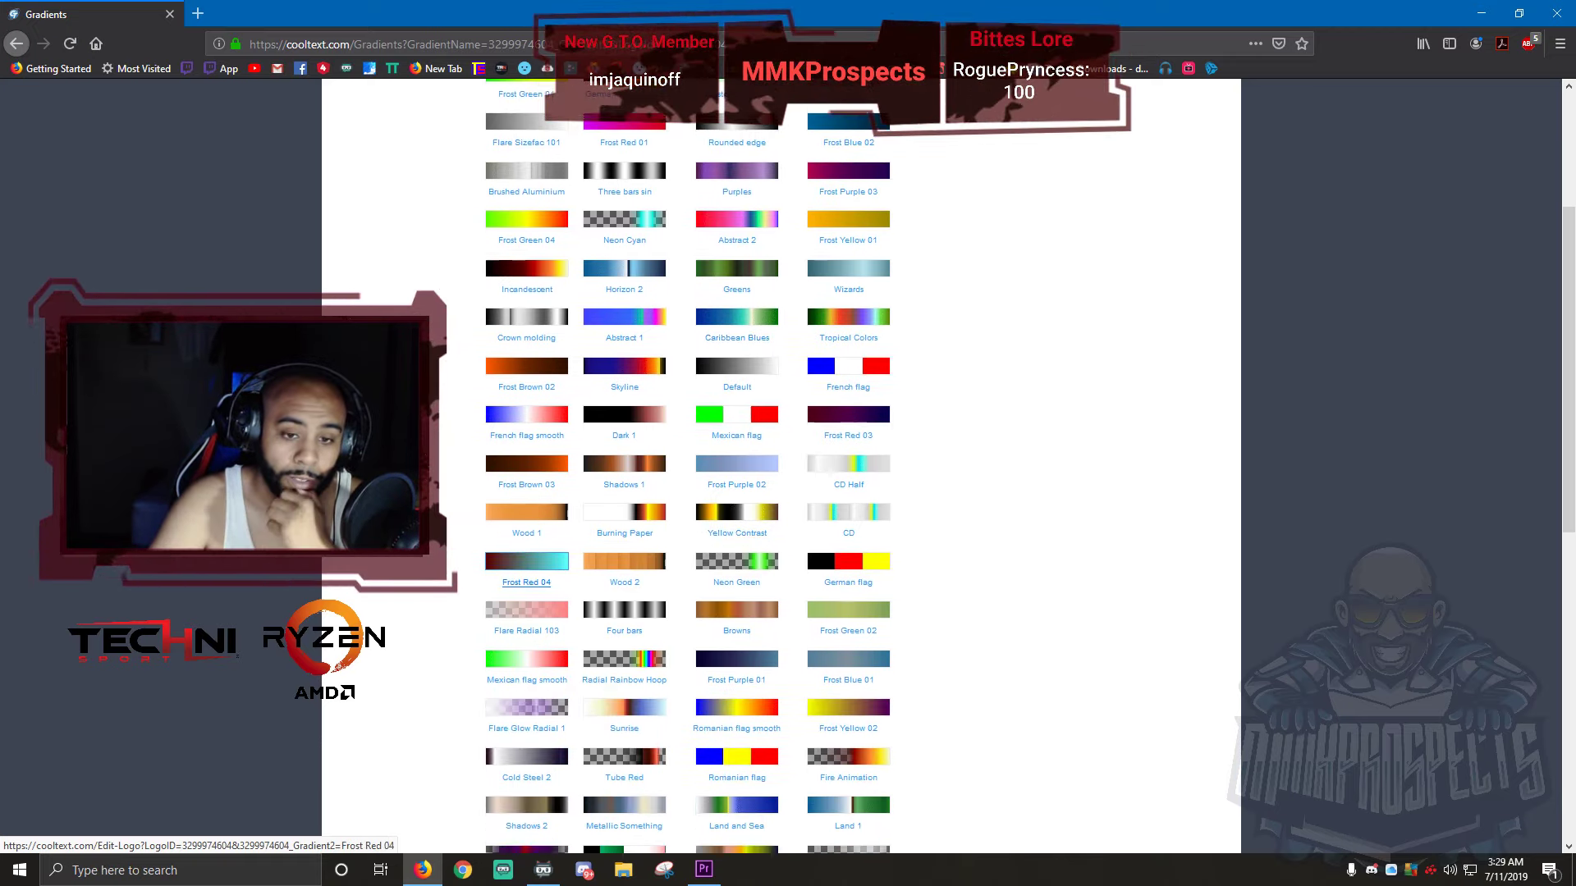
scroll(526, 549, "down", 2)
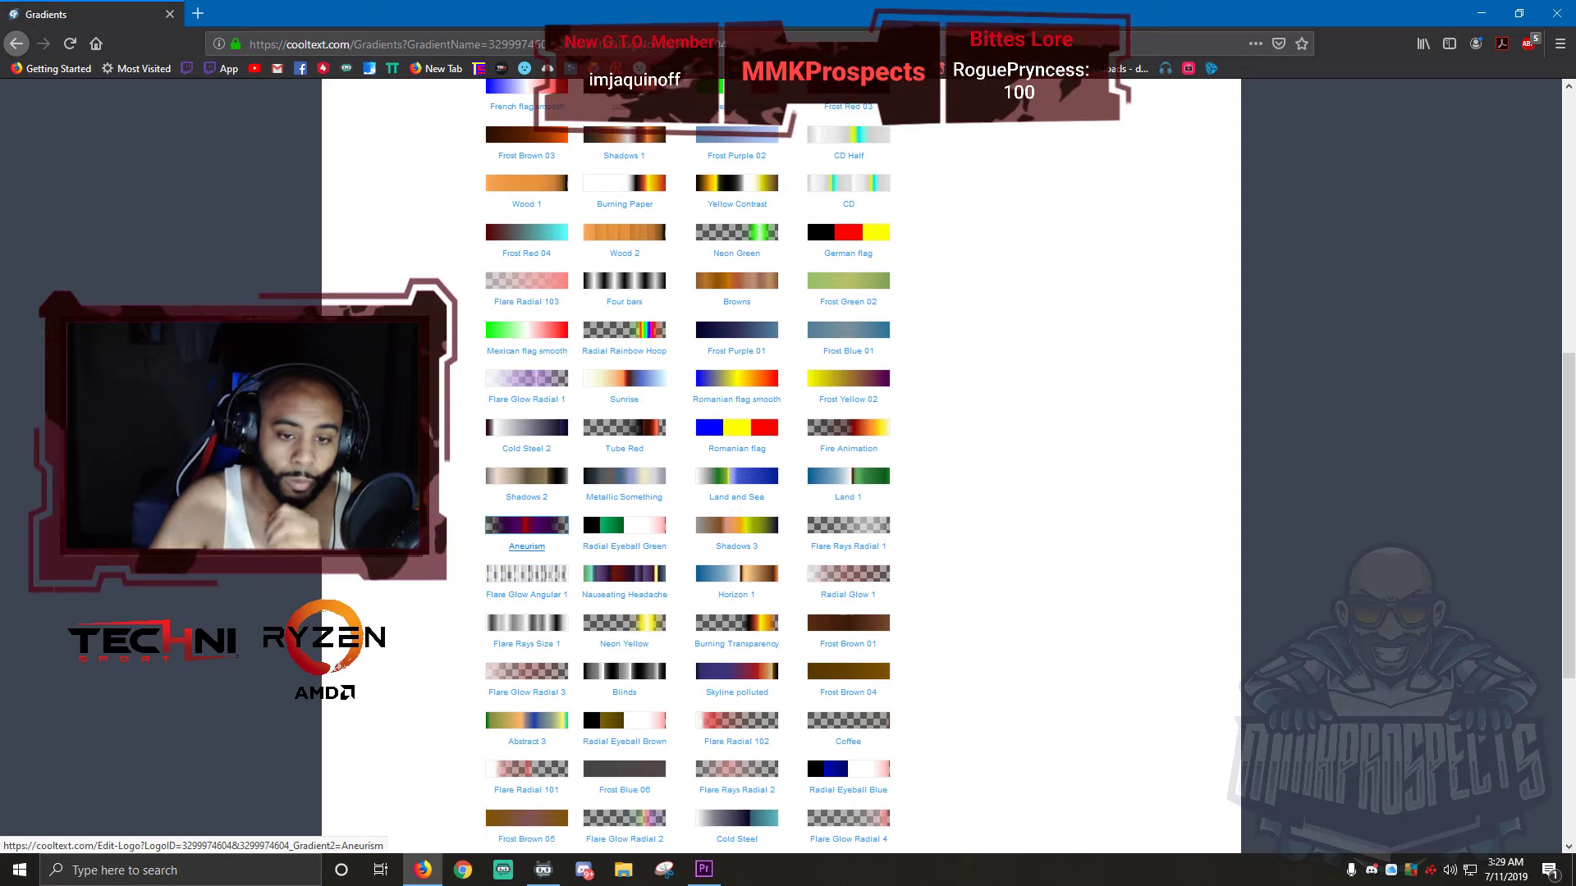
left_click(526, 546)
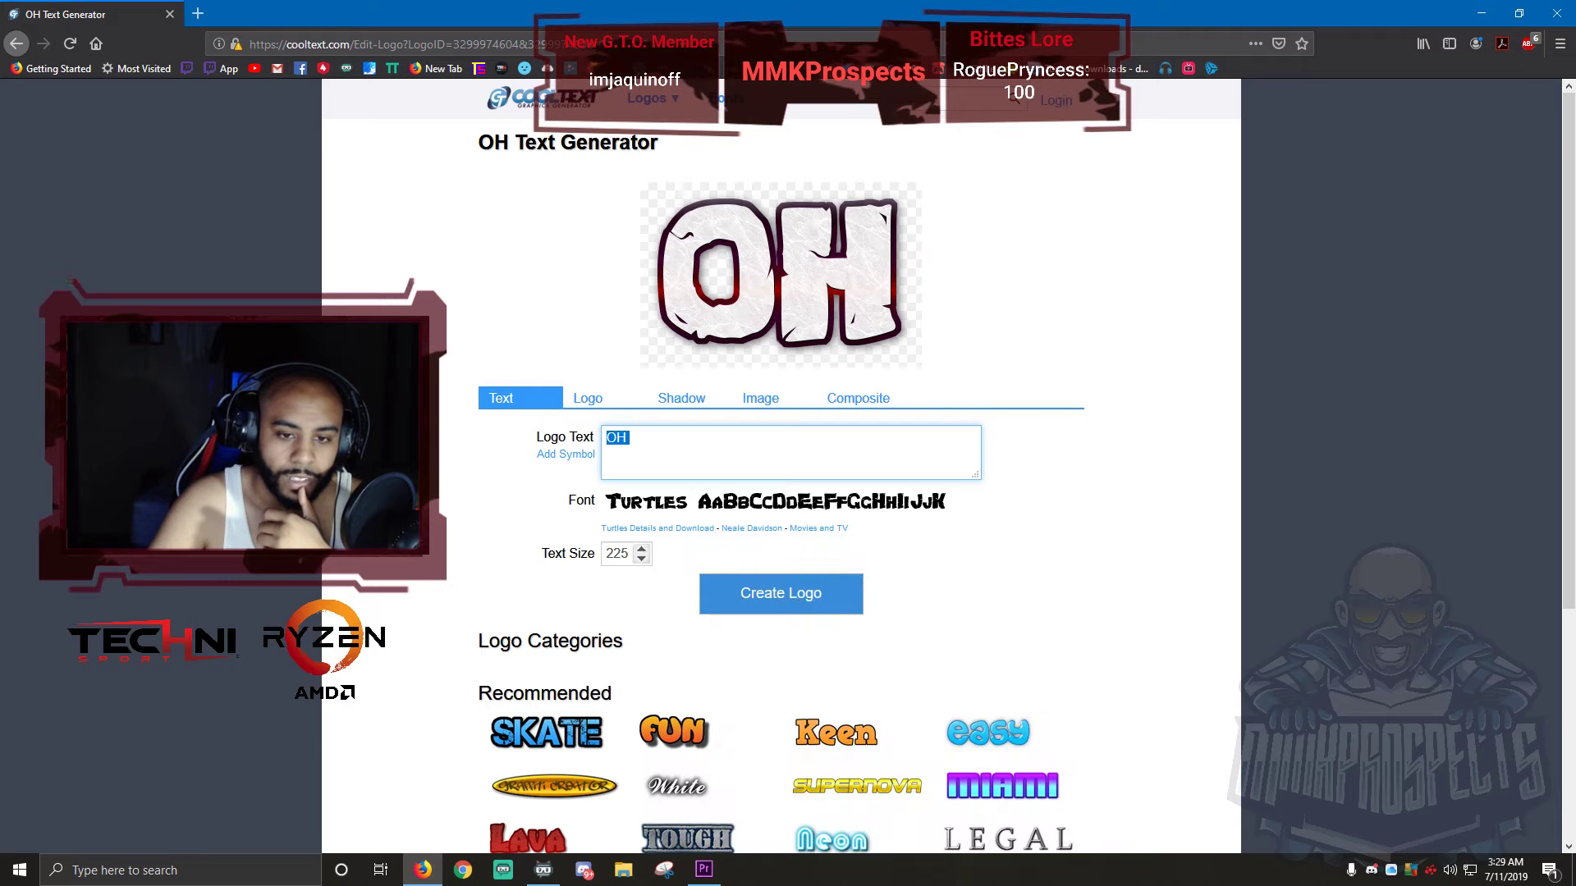
- Change the logo's outline gradient to Cold Steel 2
left_click(588, 398)
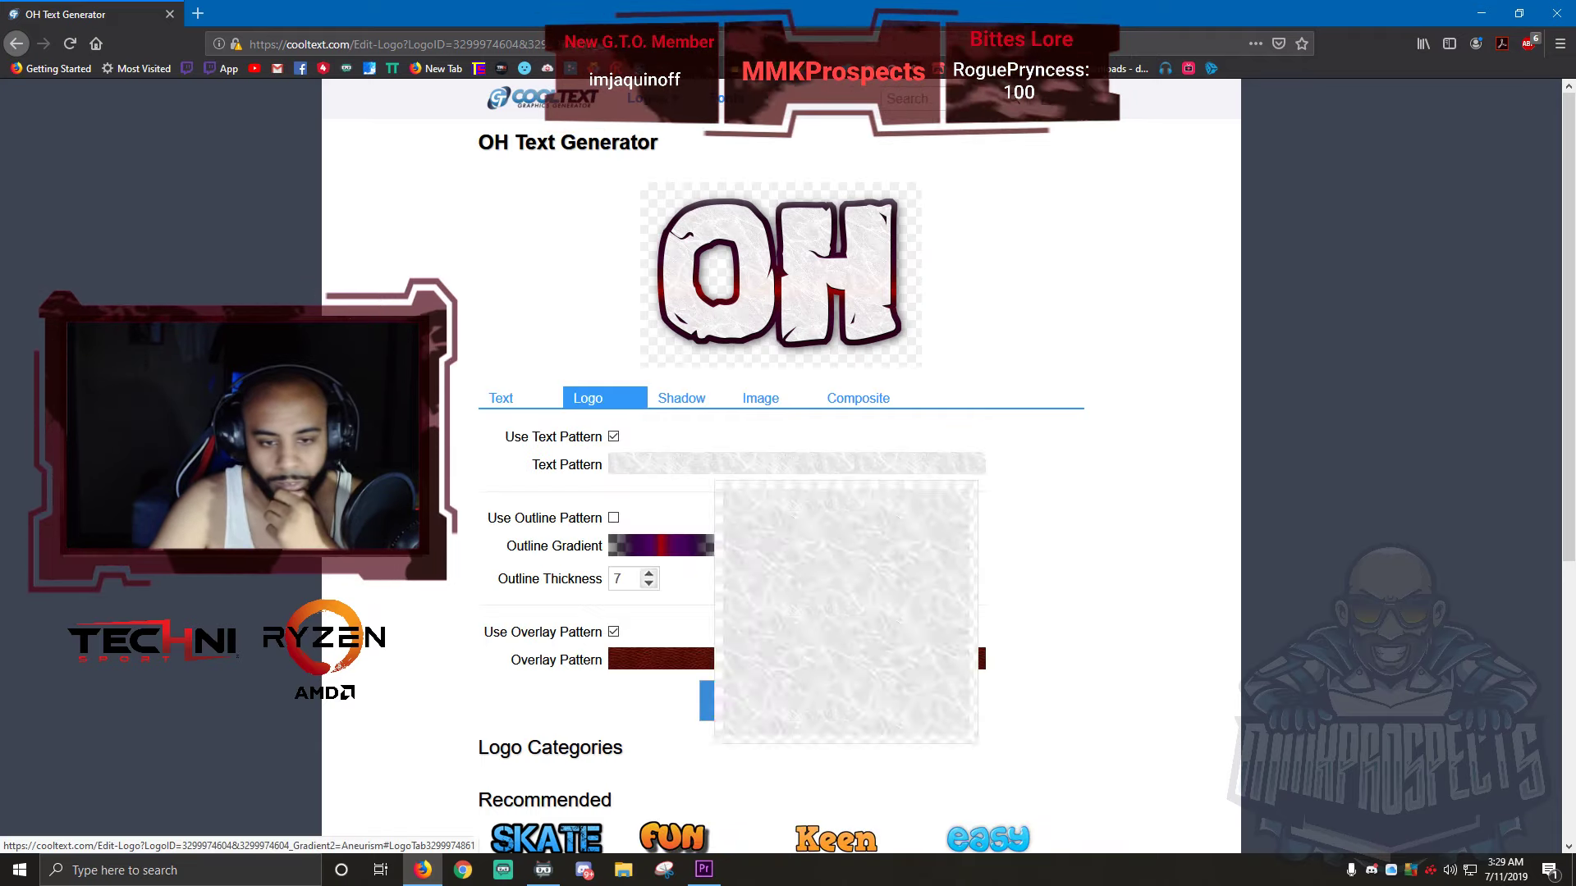
left_click(663, 545)
scroll(736, 562, "down", 5)
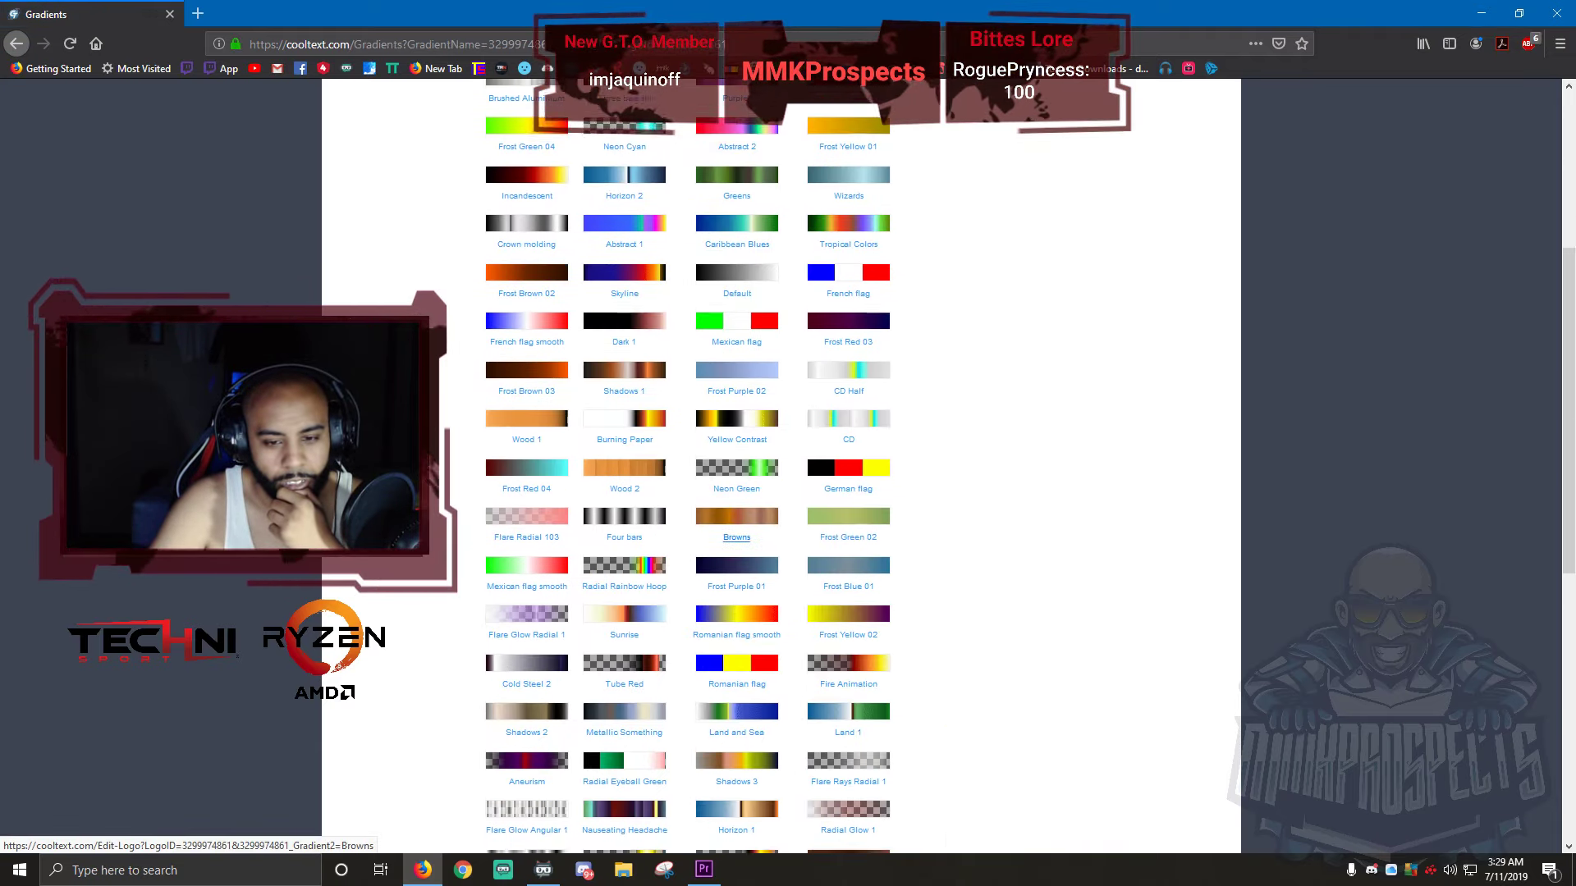
scroll(736, 562, "down", 3)
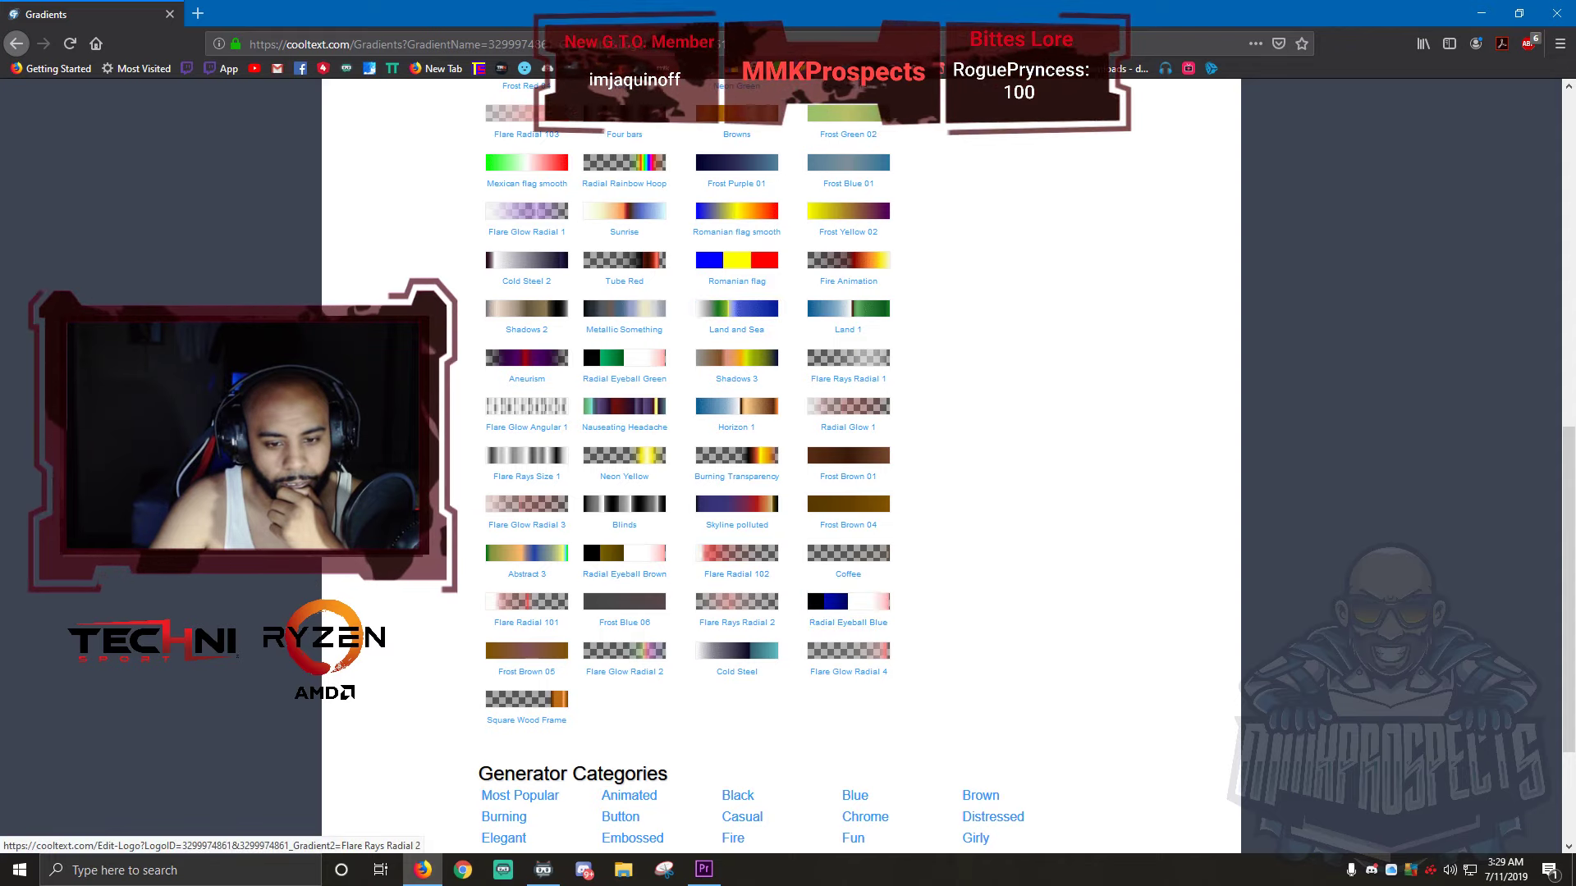
scroll(624, 784, "up", 5)
scroll(623, 783, "down", 4)
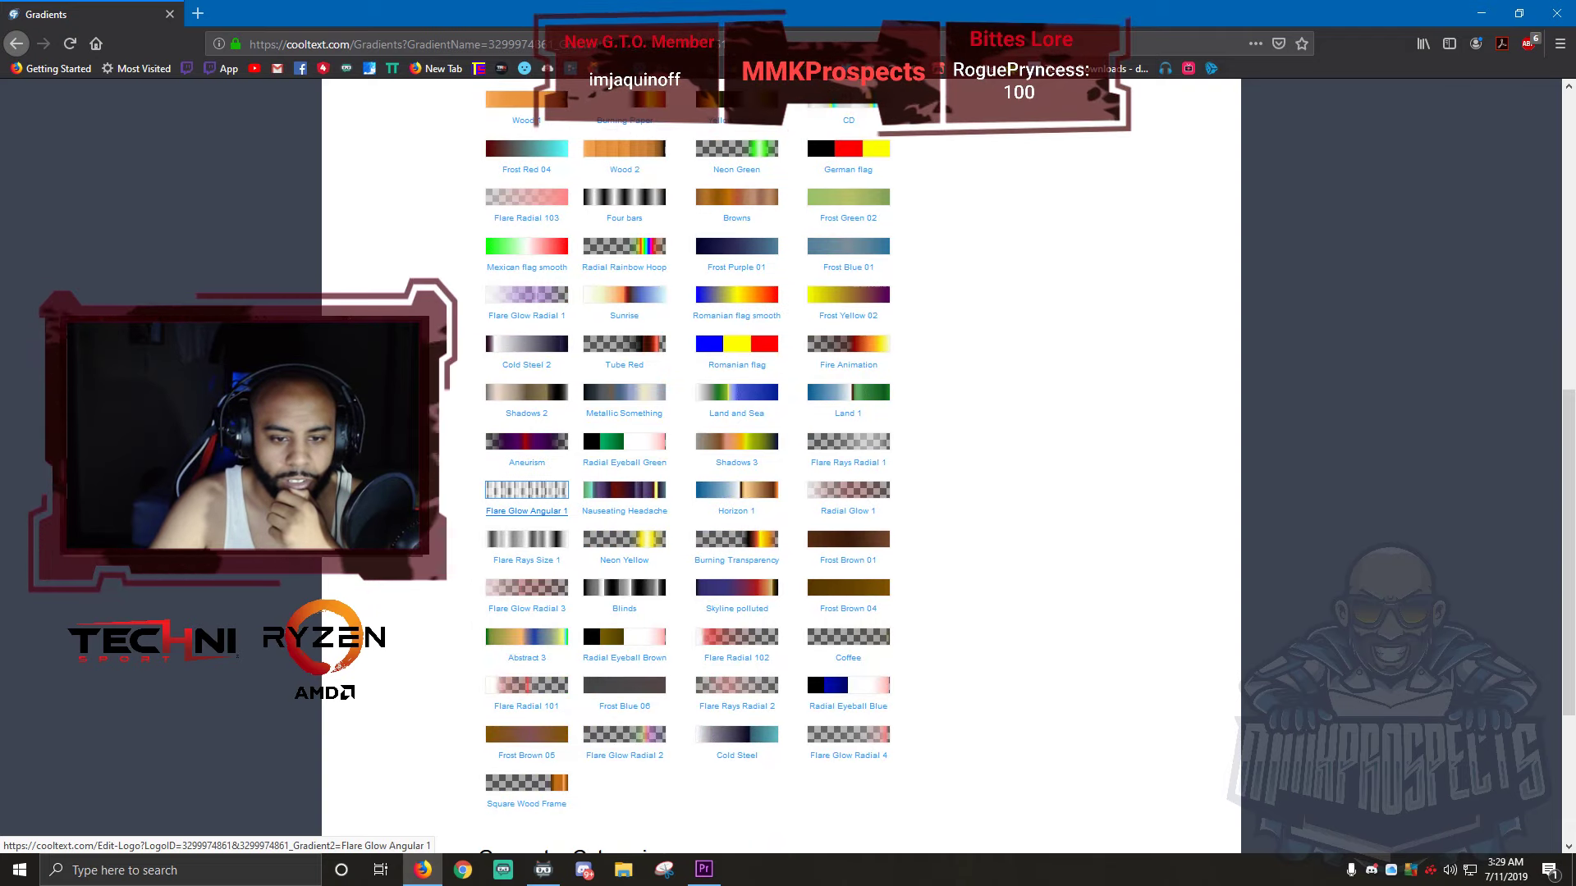
left_click(526, 492)
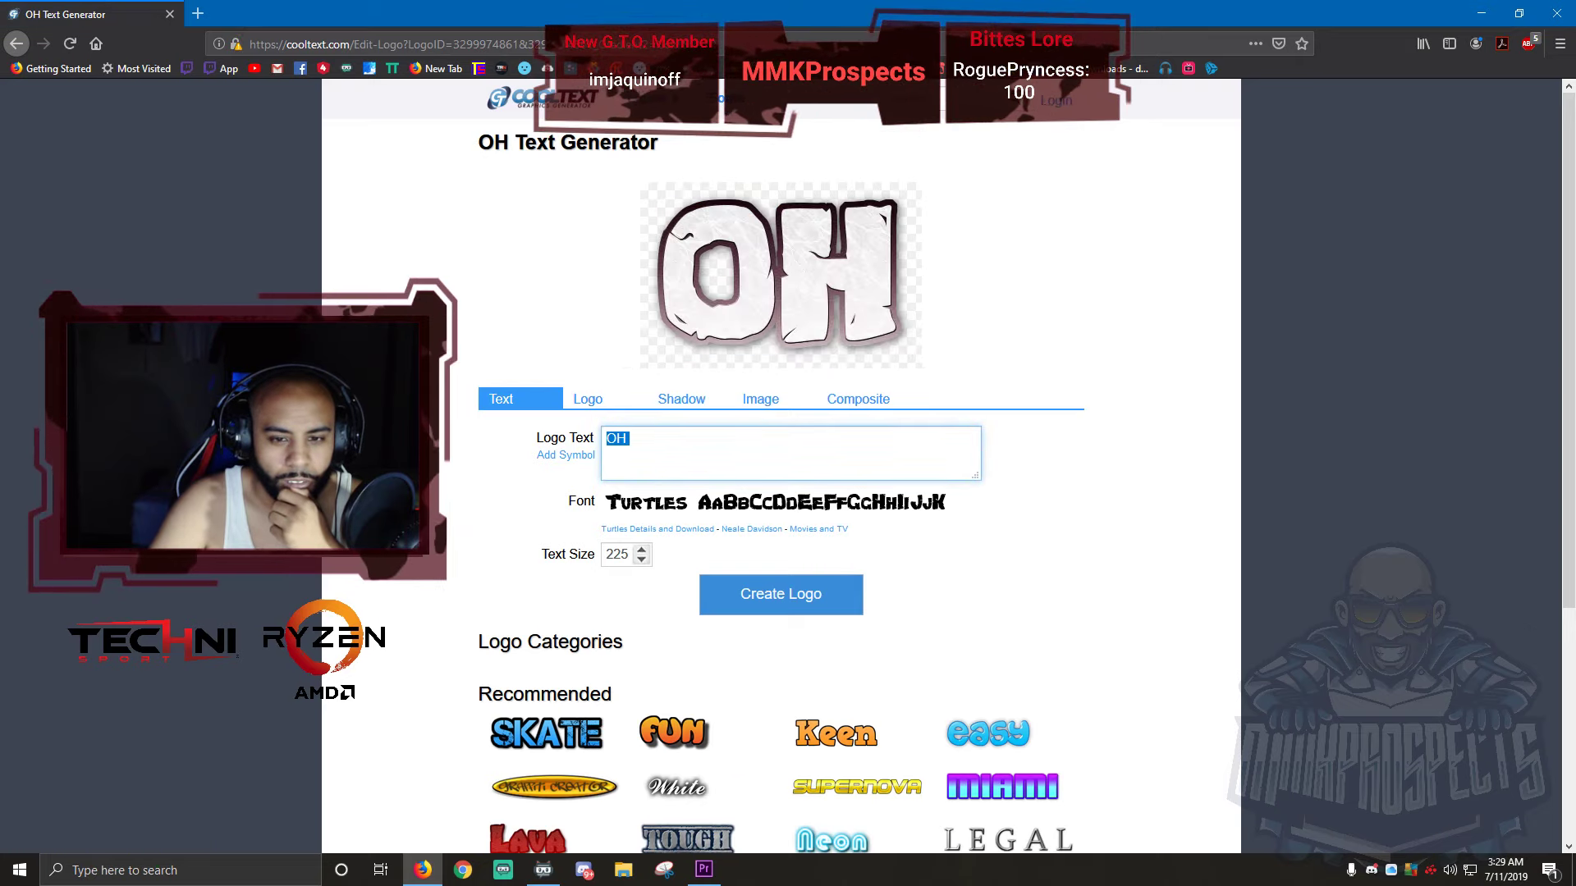
left_click(616, 438)
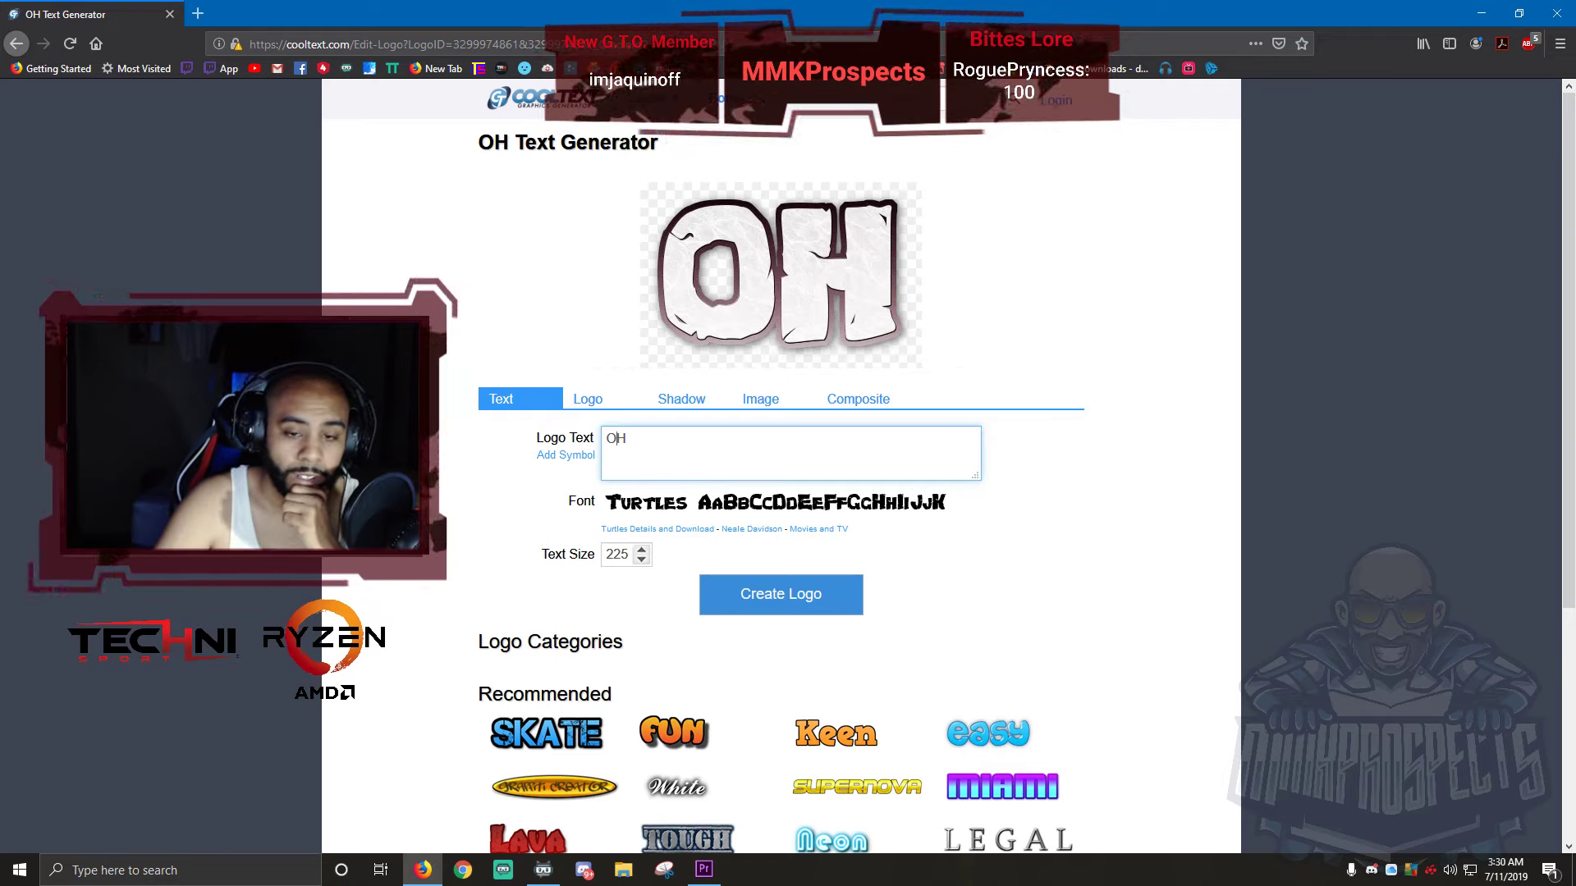
left_click(589, 400)
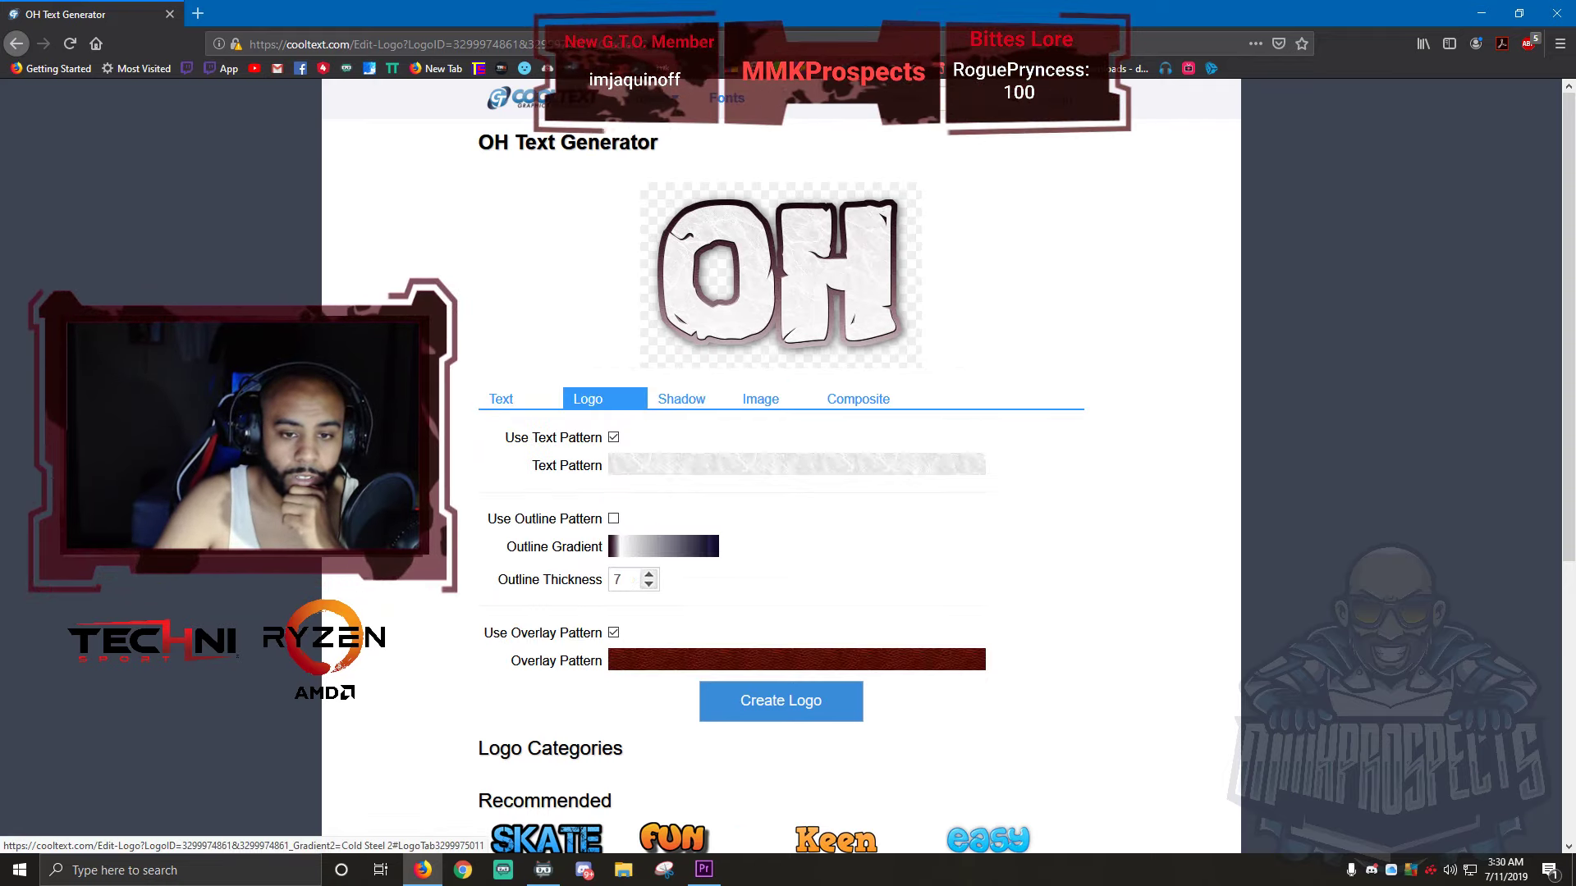
left_click(652, 660)
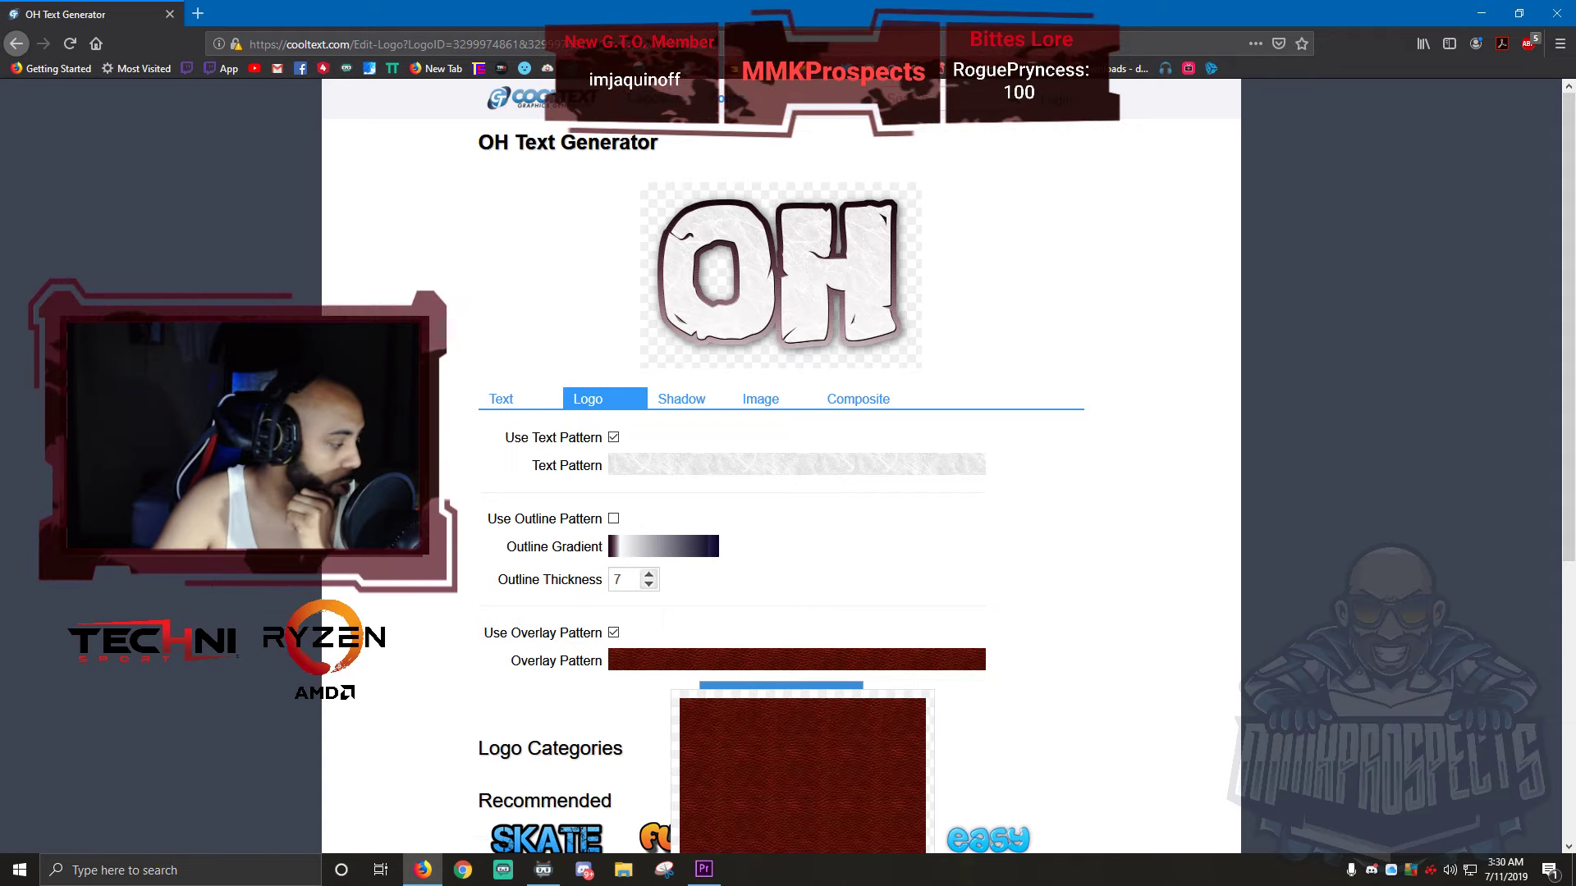
- Set the logo's shadow type to Heavy Blur
left_click(681, 399)
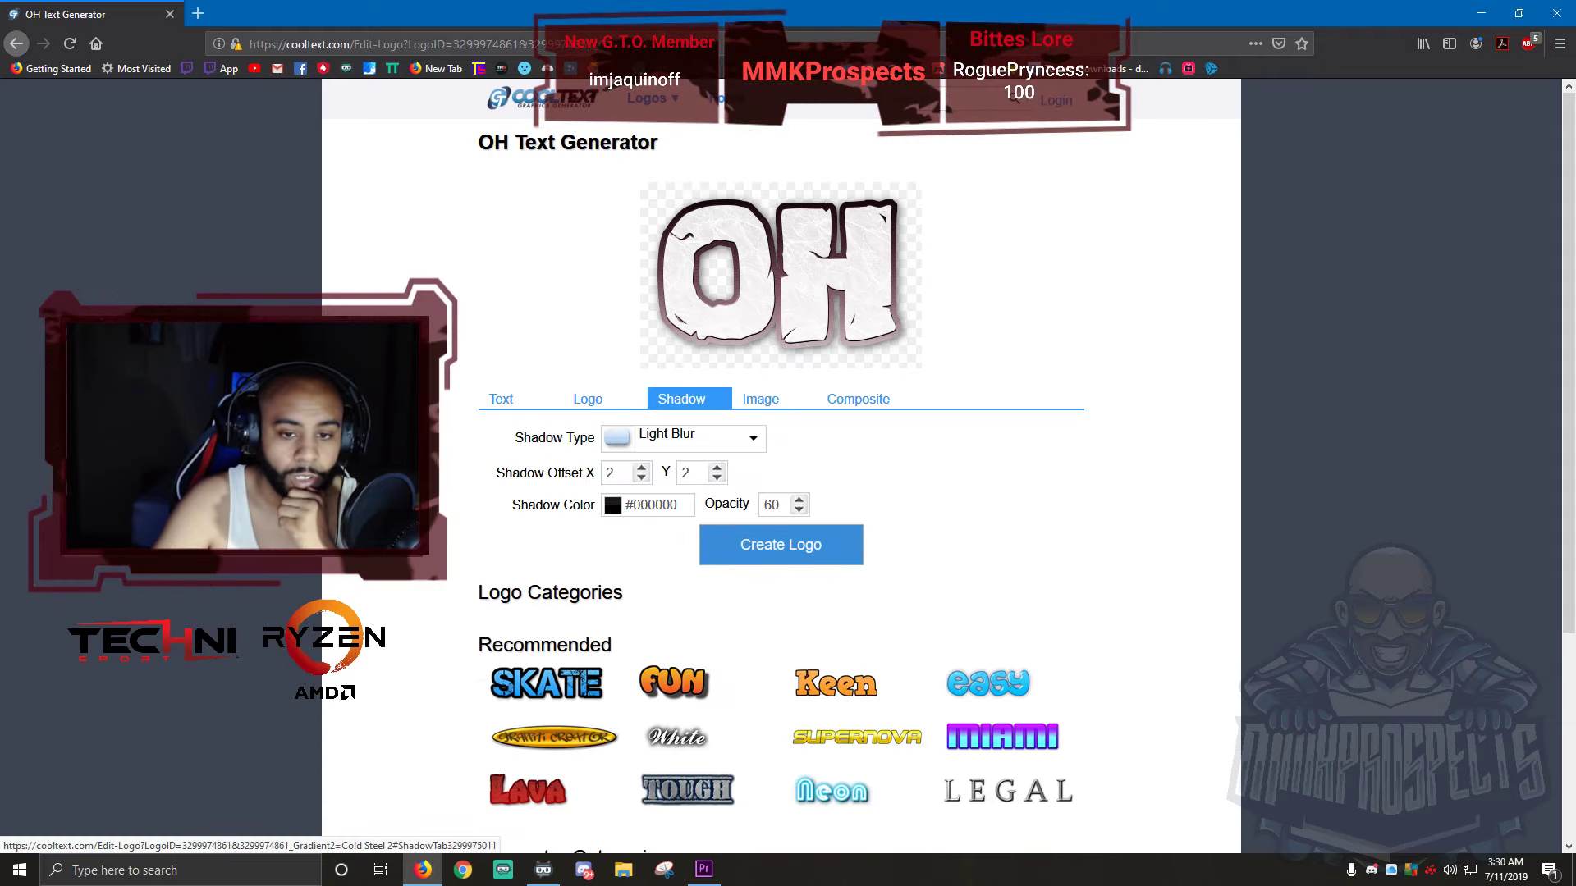
left_click(618, 437)
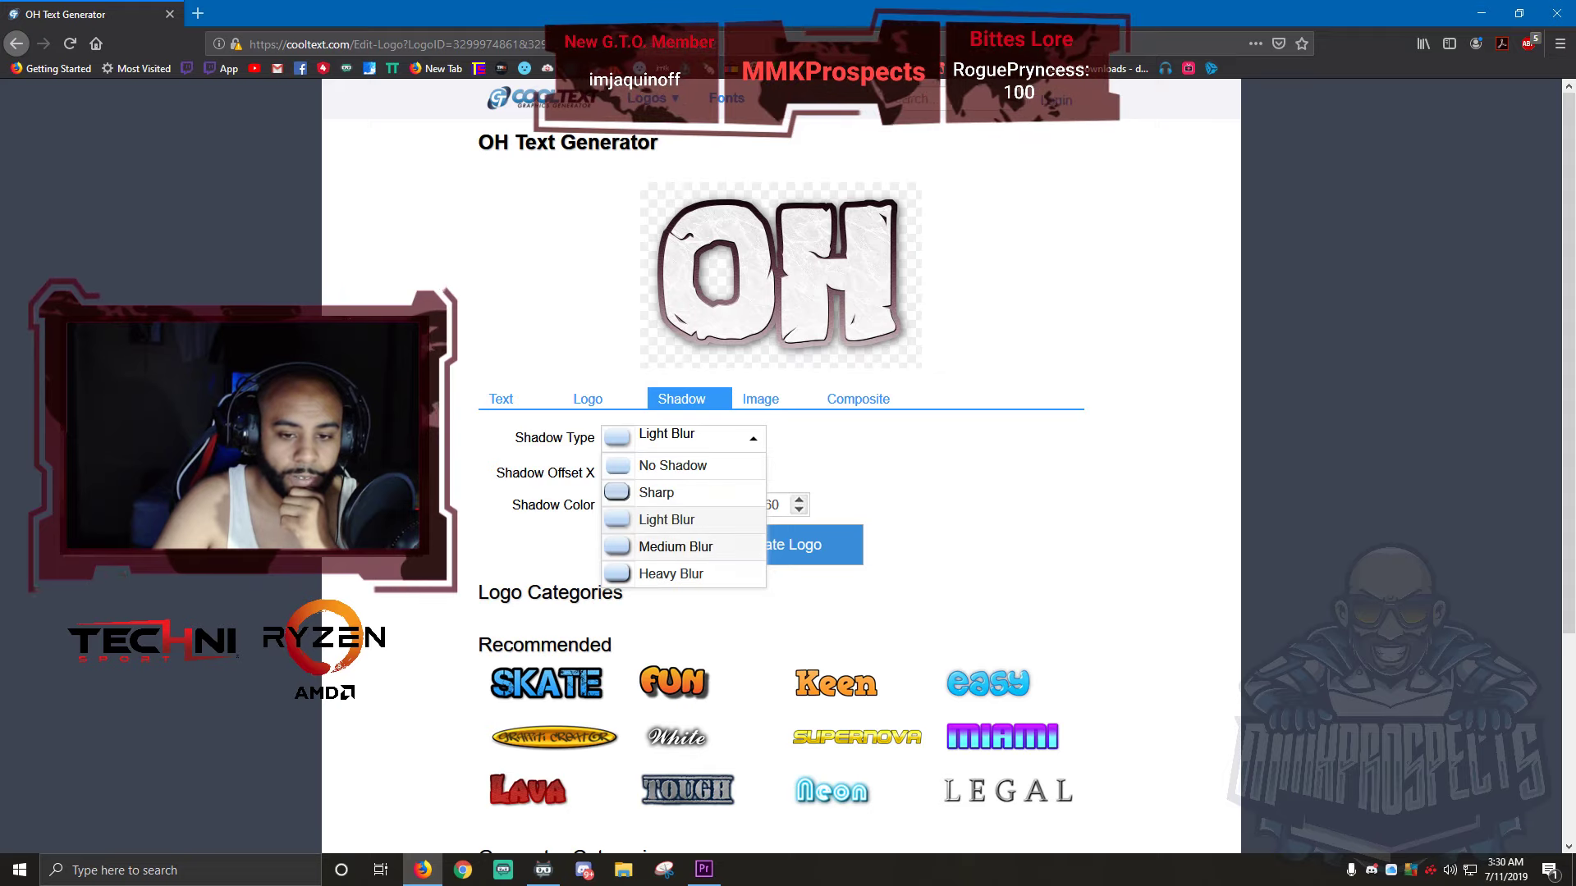
left_click(671, 574)
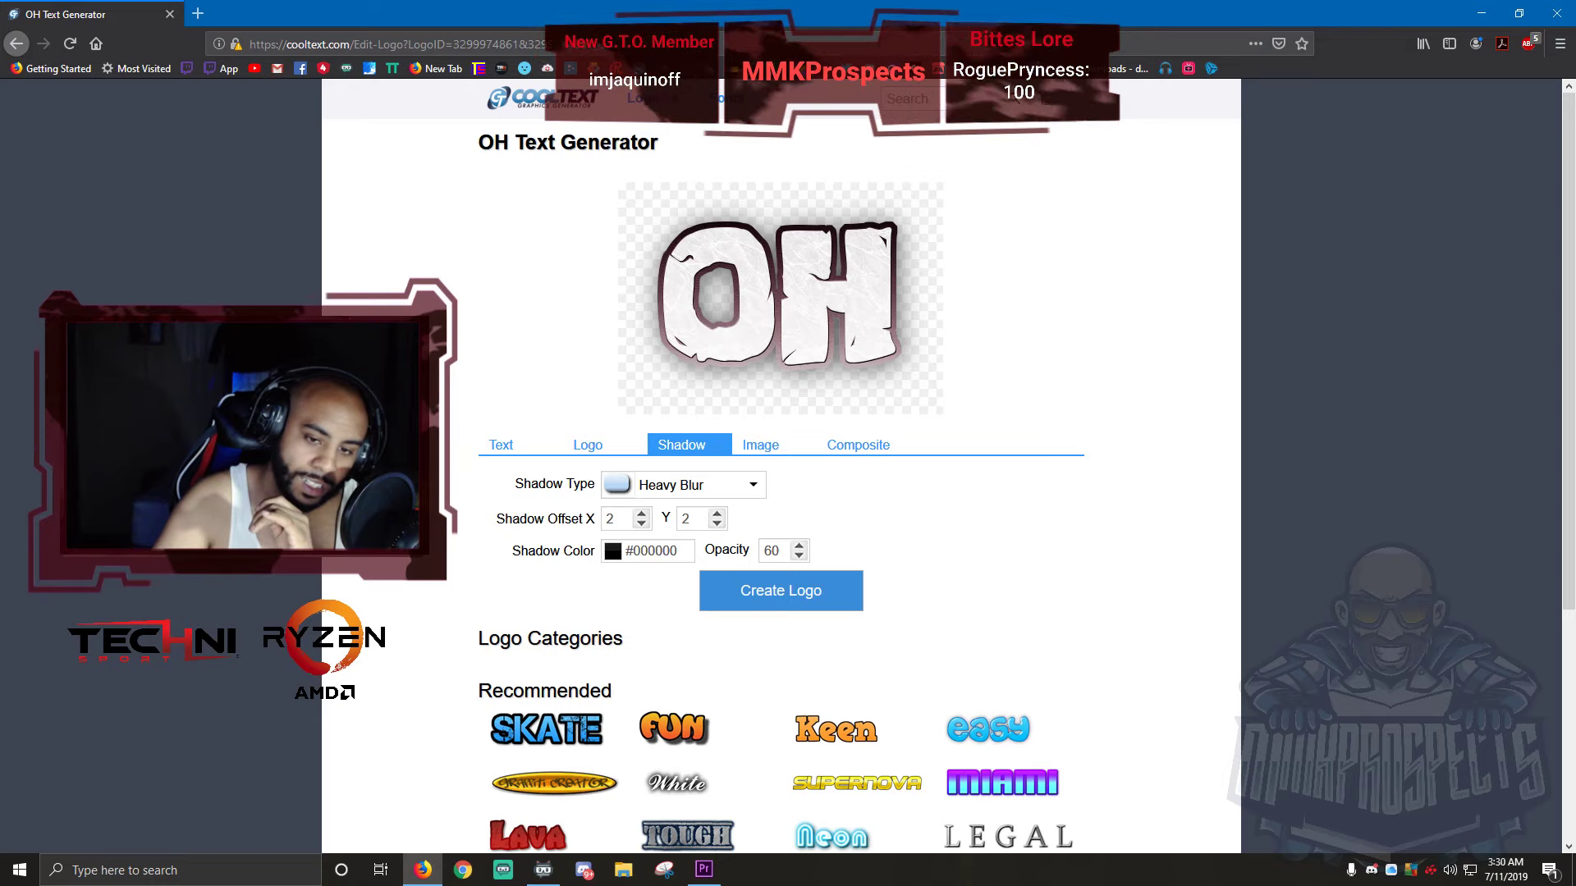
- Change the logo's shadow color to the light blue-violet #6161FF
left_click(649, 551)
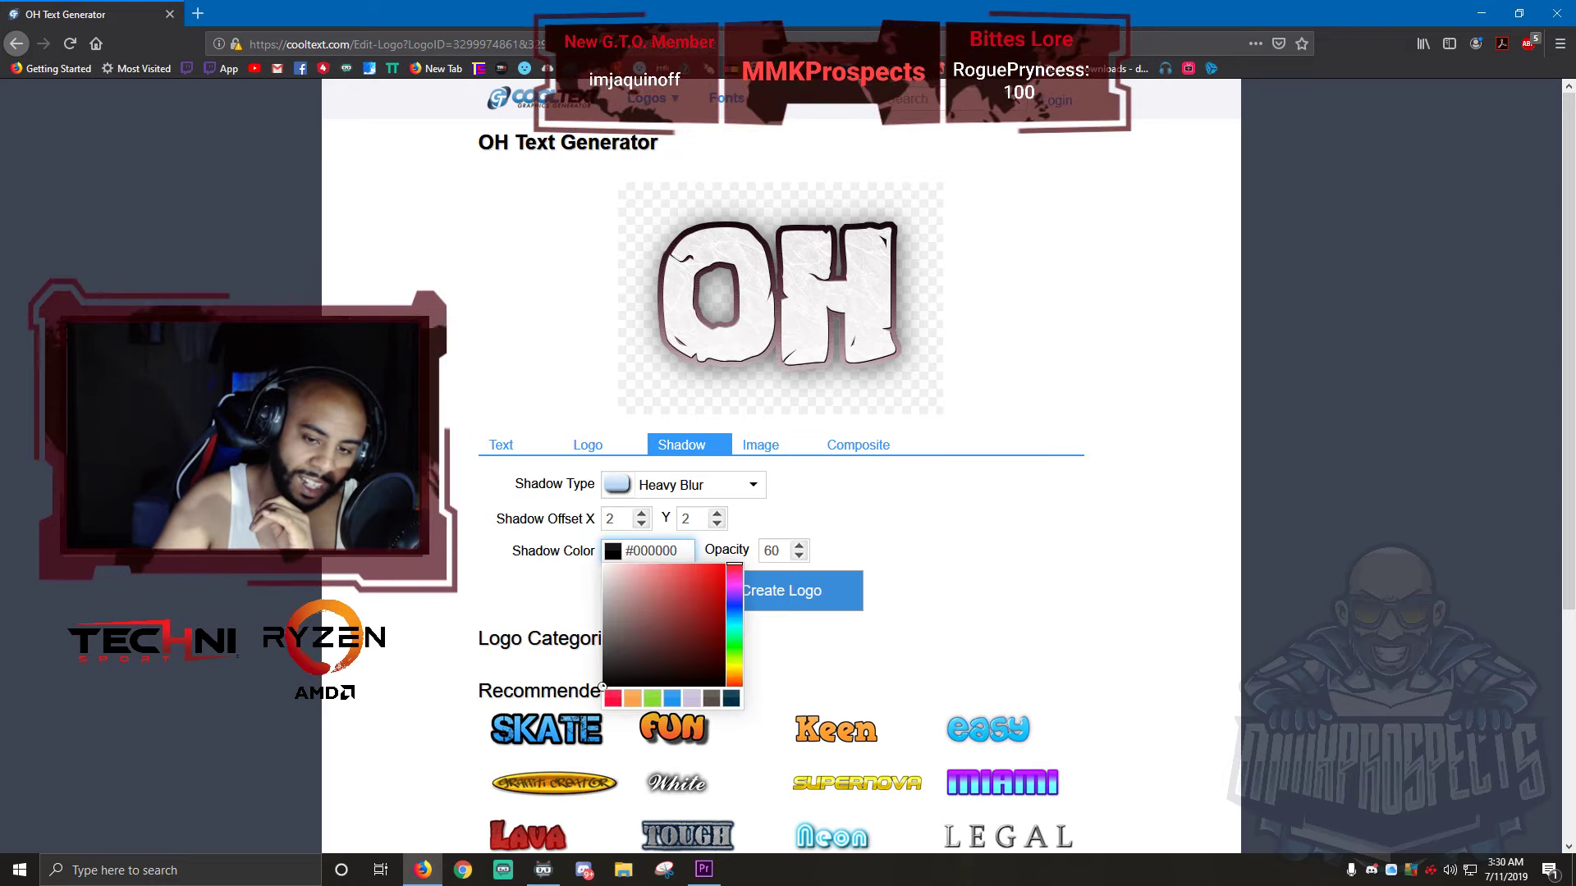
left_click(734, 605)
left_click_drag(656, 575, 680, 563)
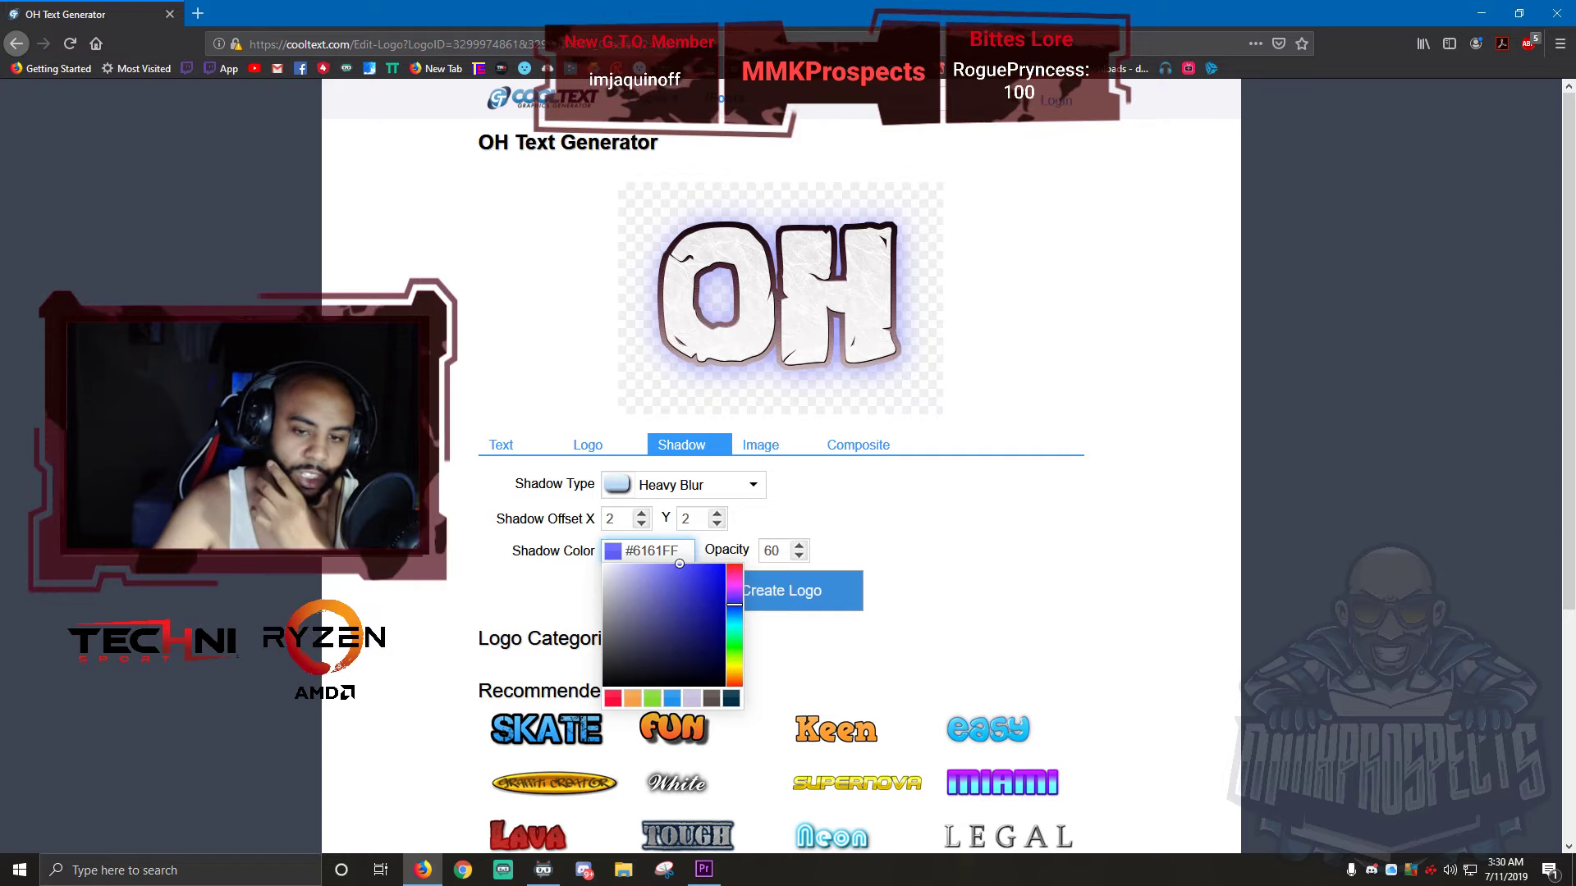
key("Escape")
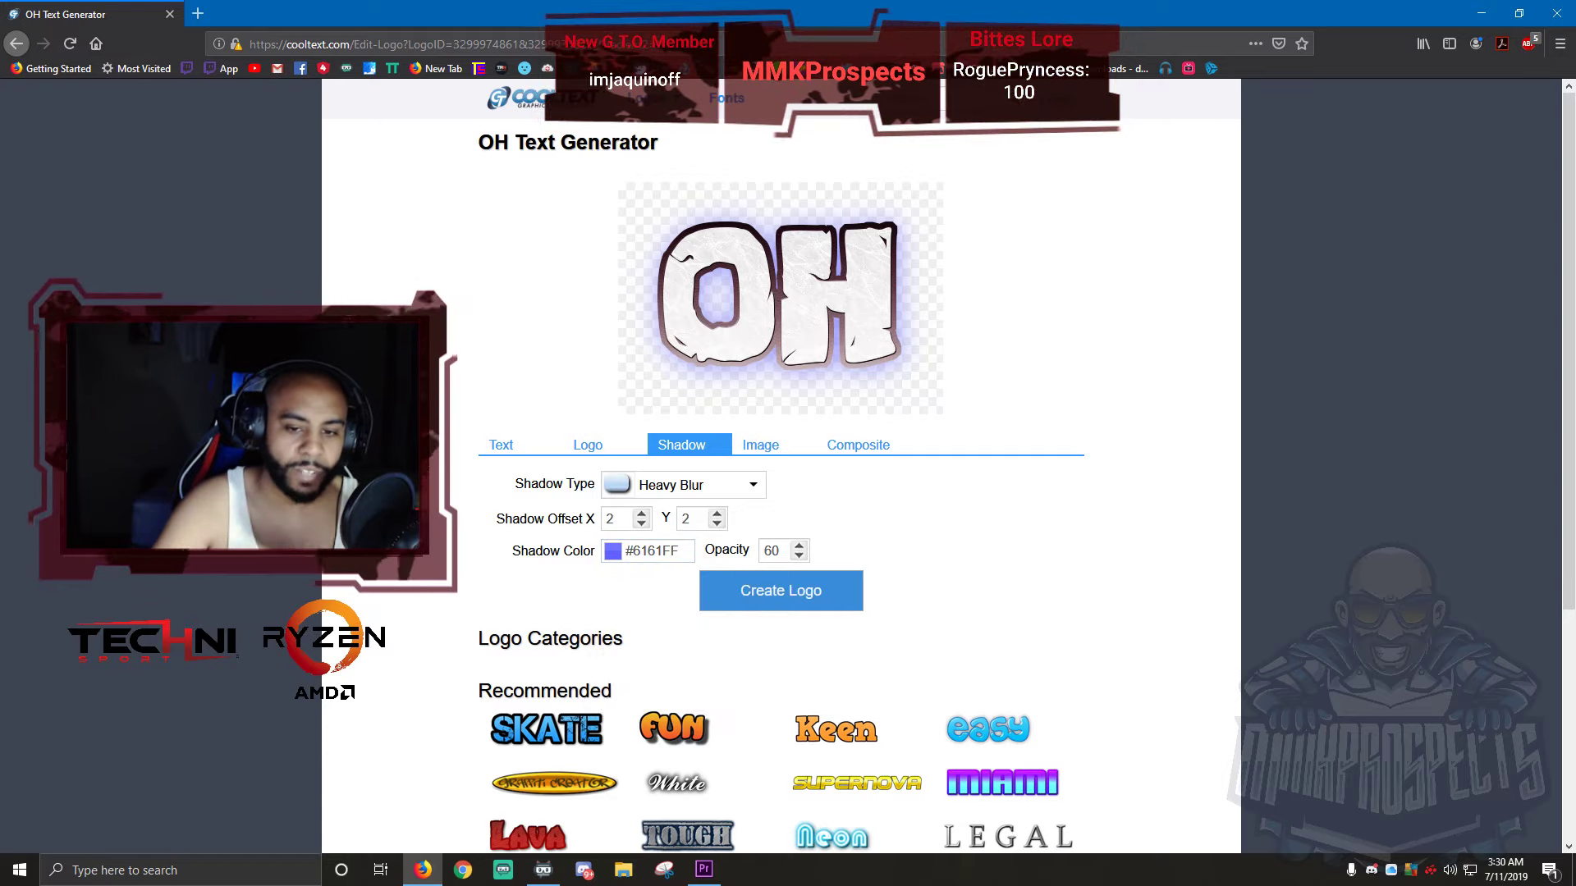
- Create the finished OH logo and download it by saving the generated PNG file
left_click(760, 444)
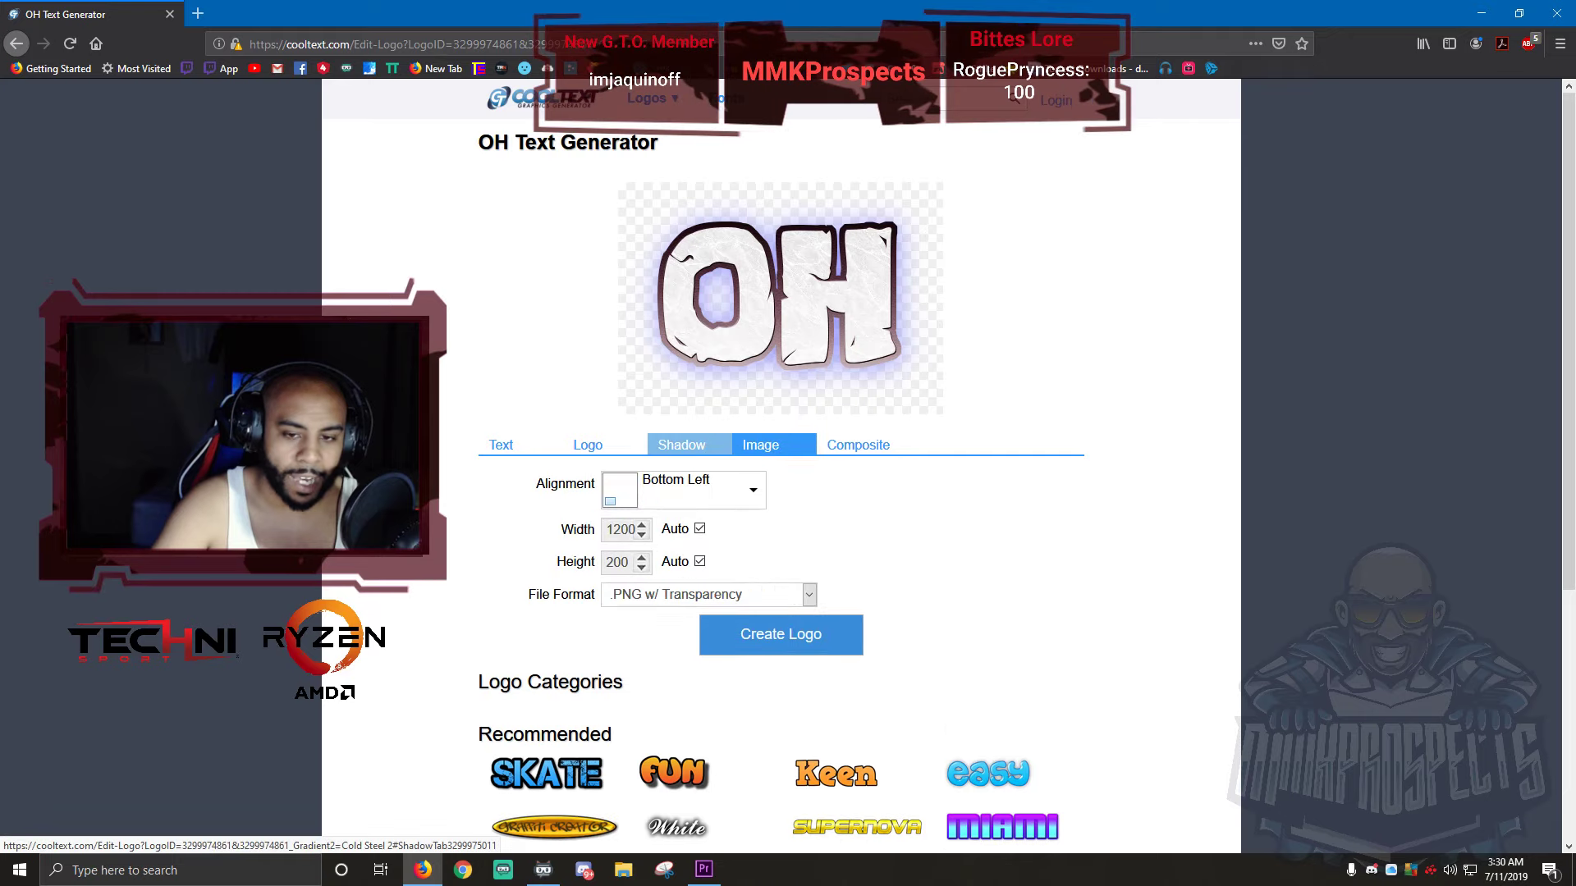
left_click(587, 444)
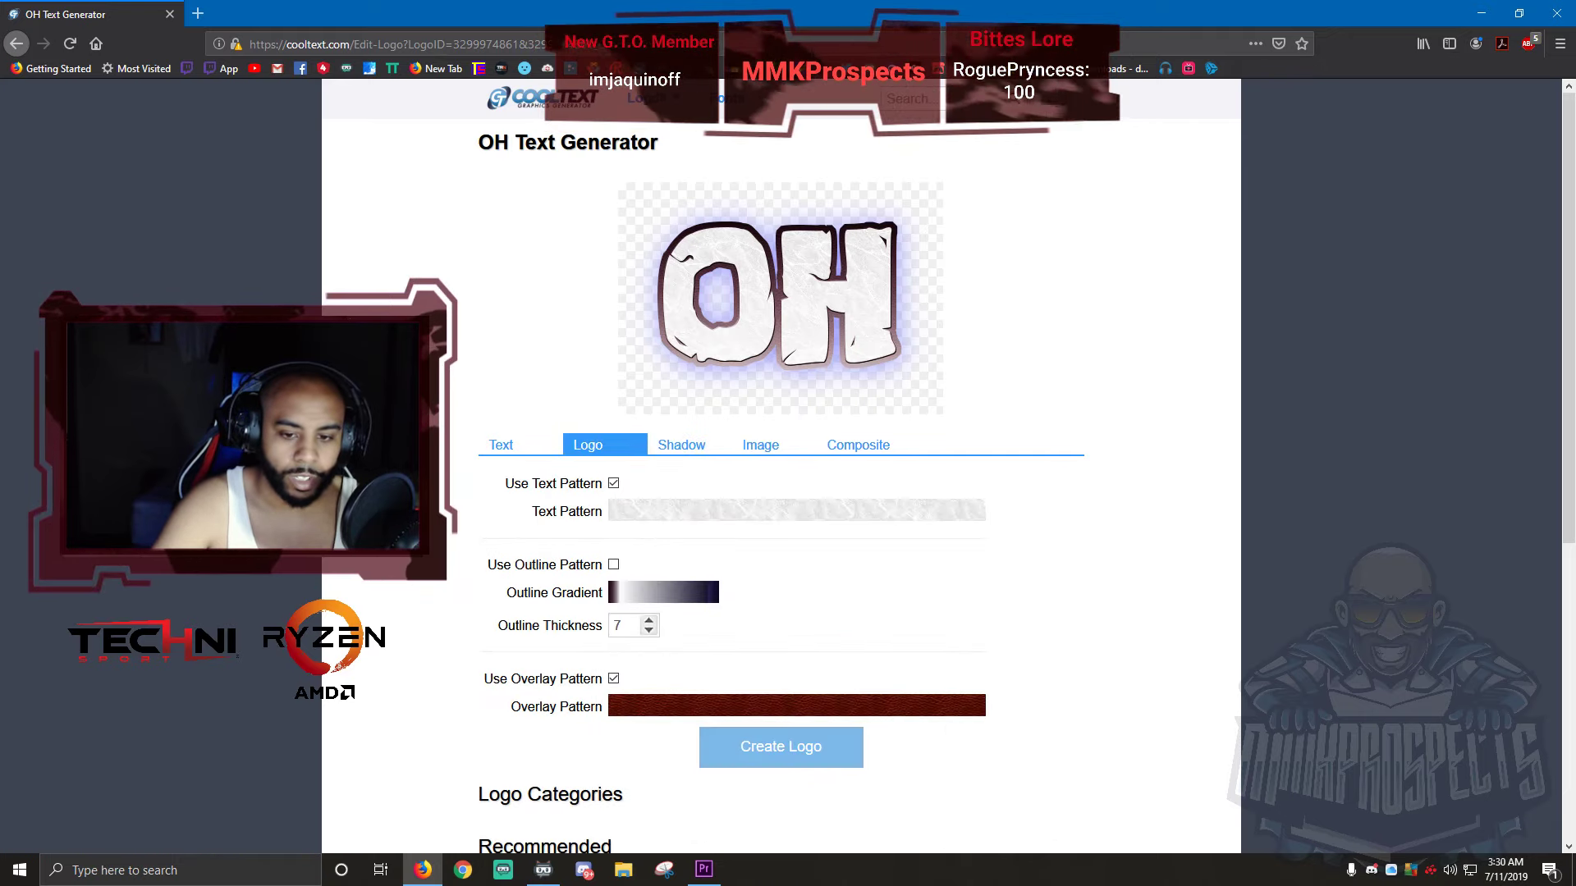
scroll(780, 747, "down", 3)
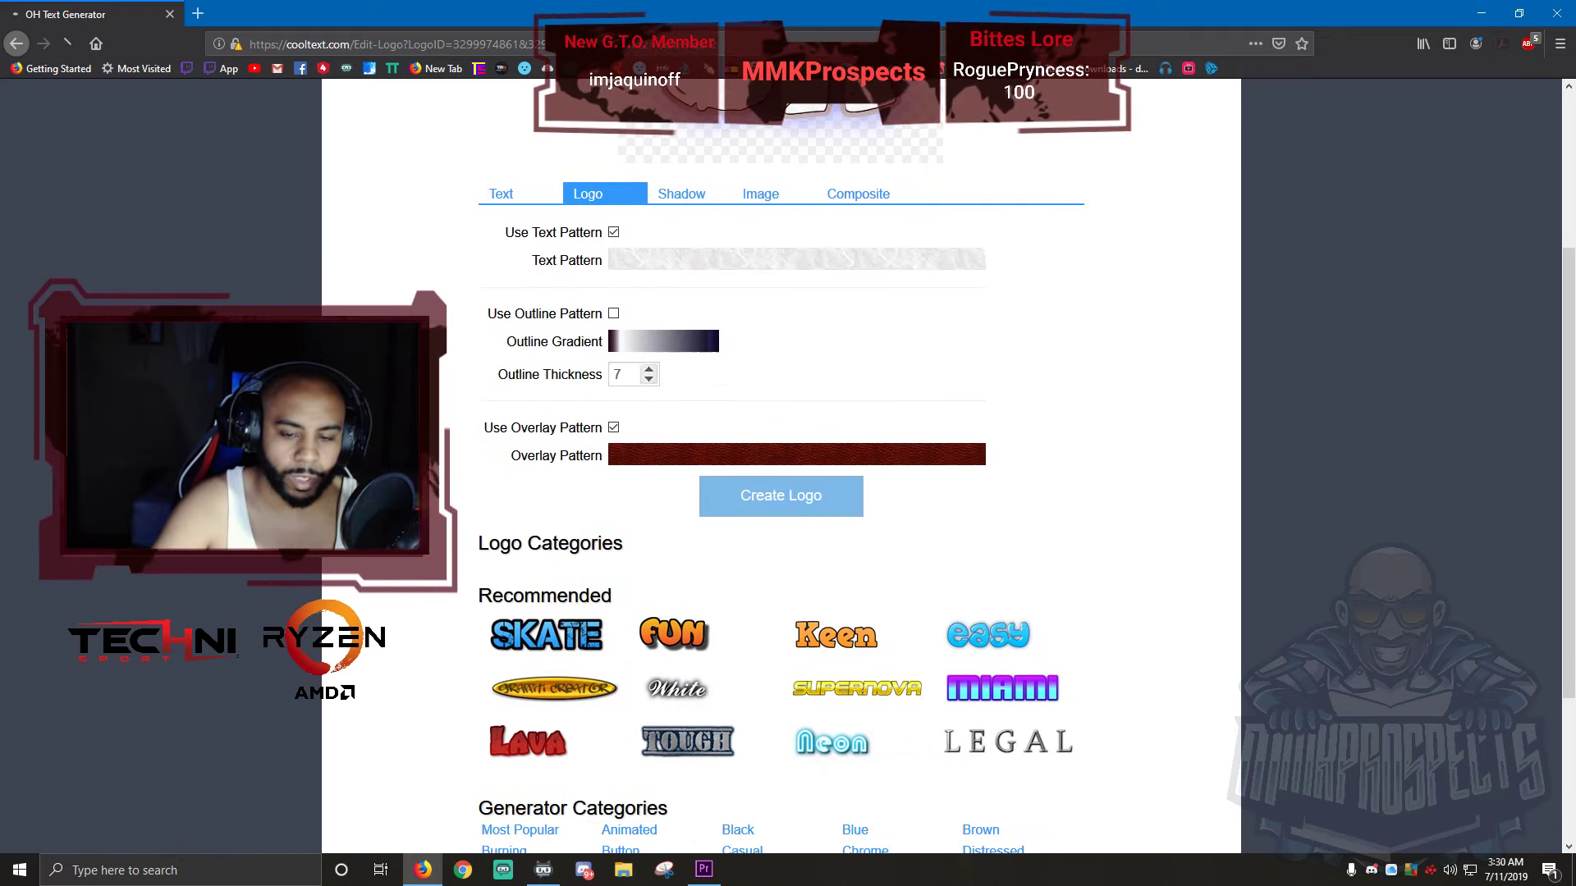
left_click(781, 496)
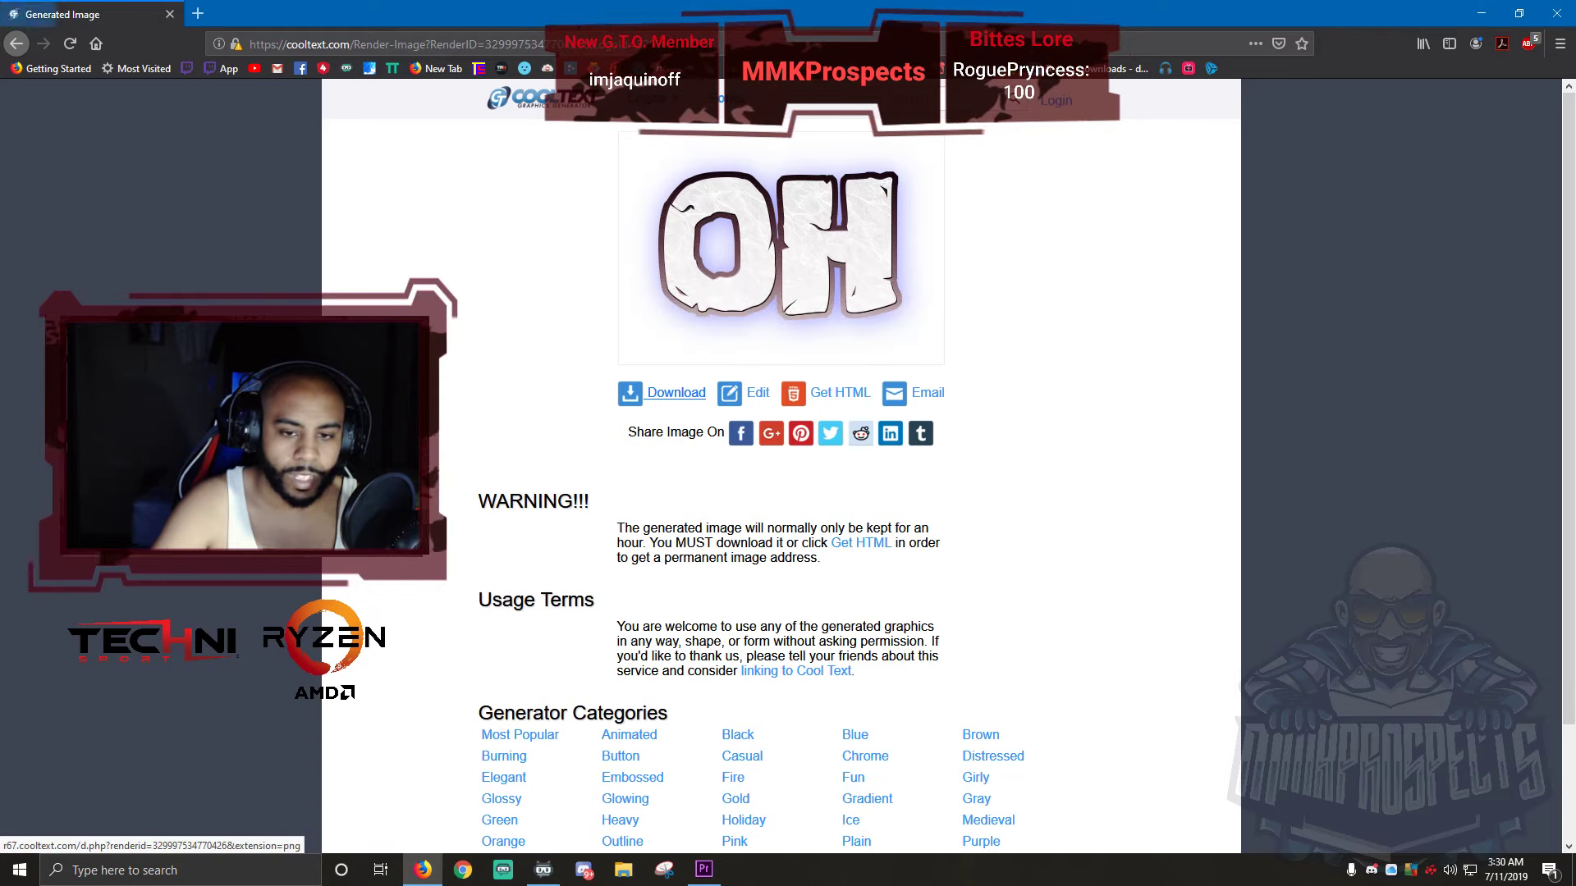
left_click(676, 392)
left_click(667, 456)
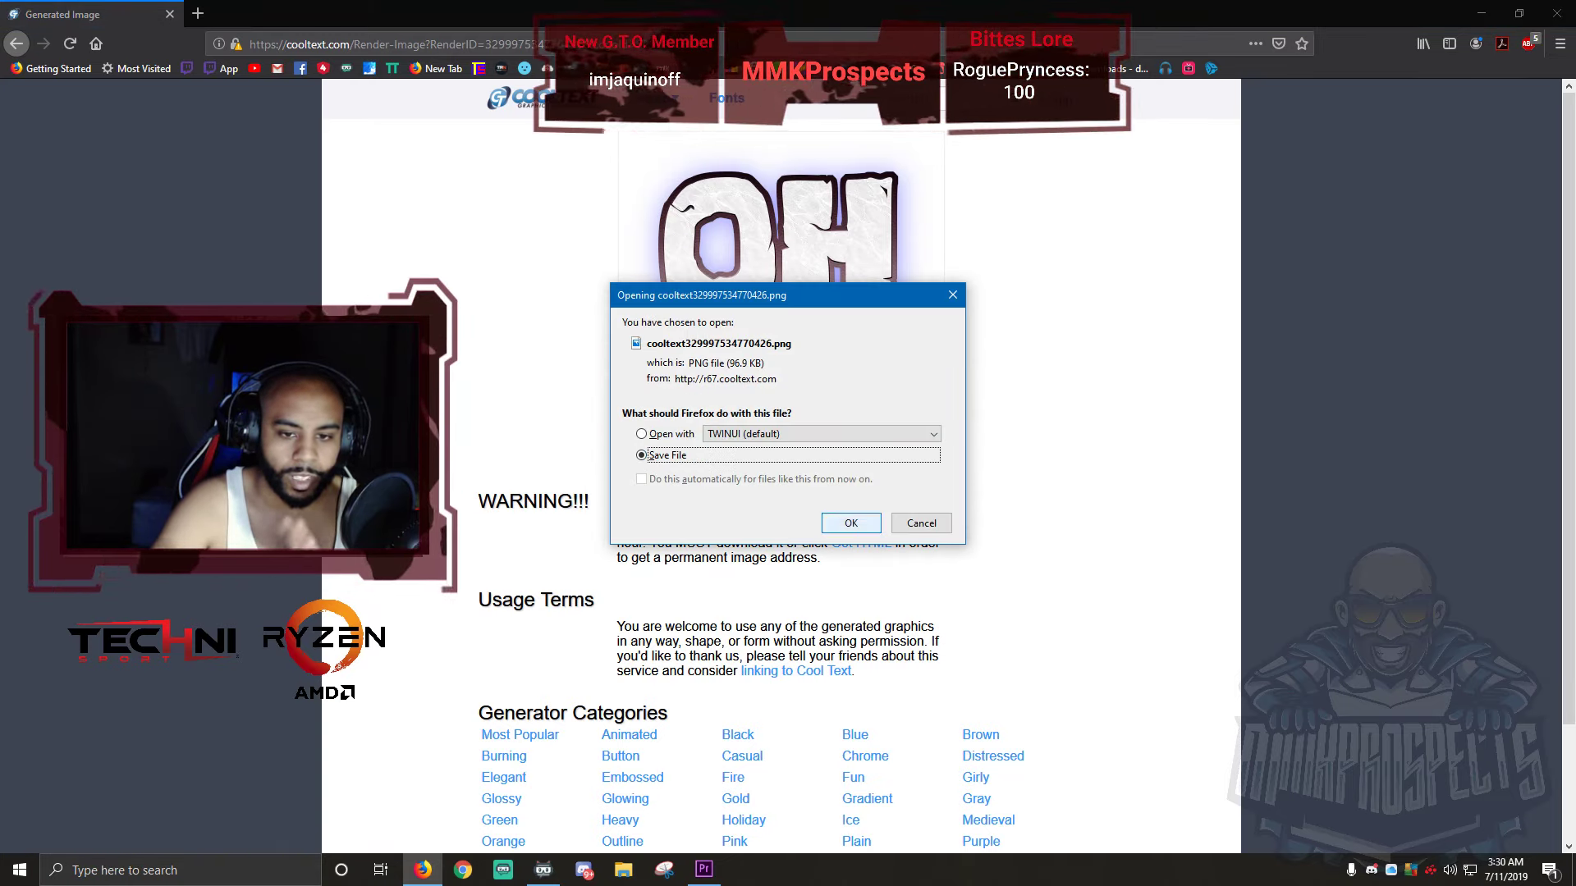
left_click(851, 524)
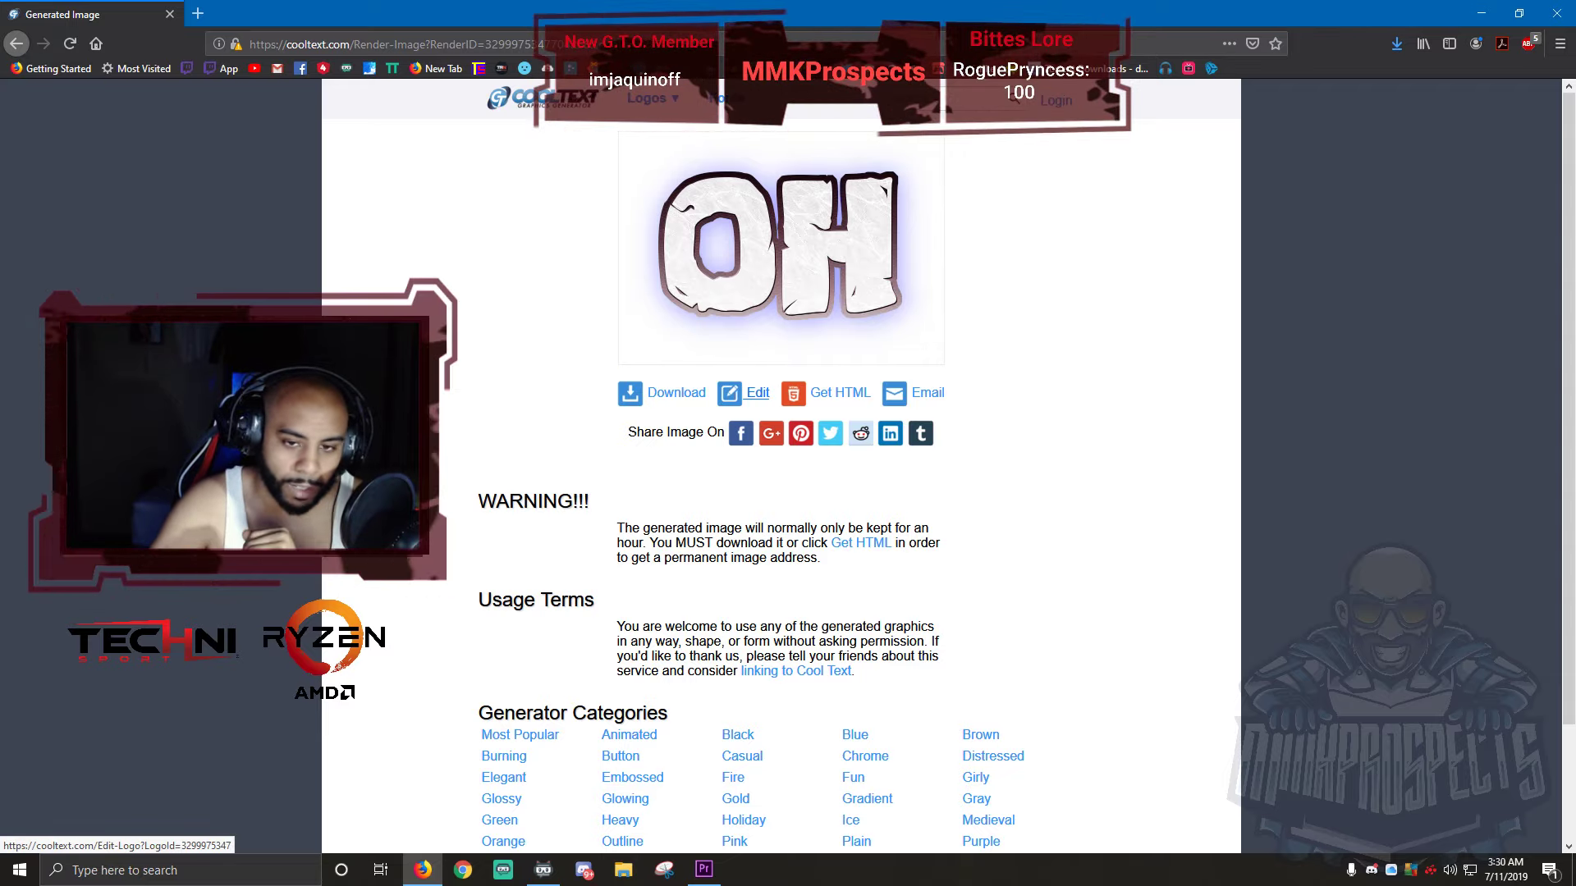
- Reopen the OH logo for editing, change its text to MY, and create the new logo
left_click(757, 394)
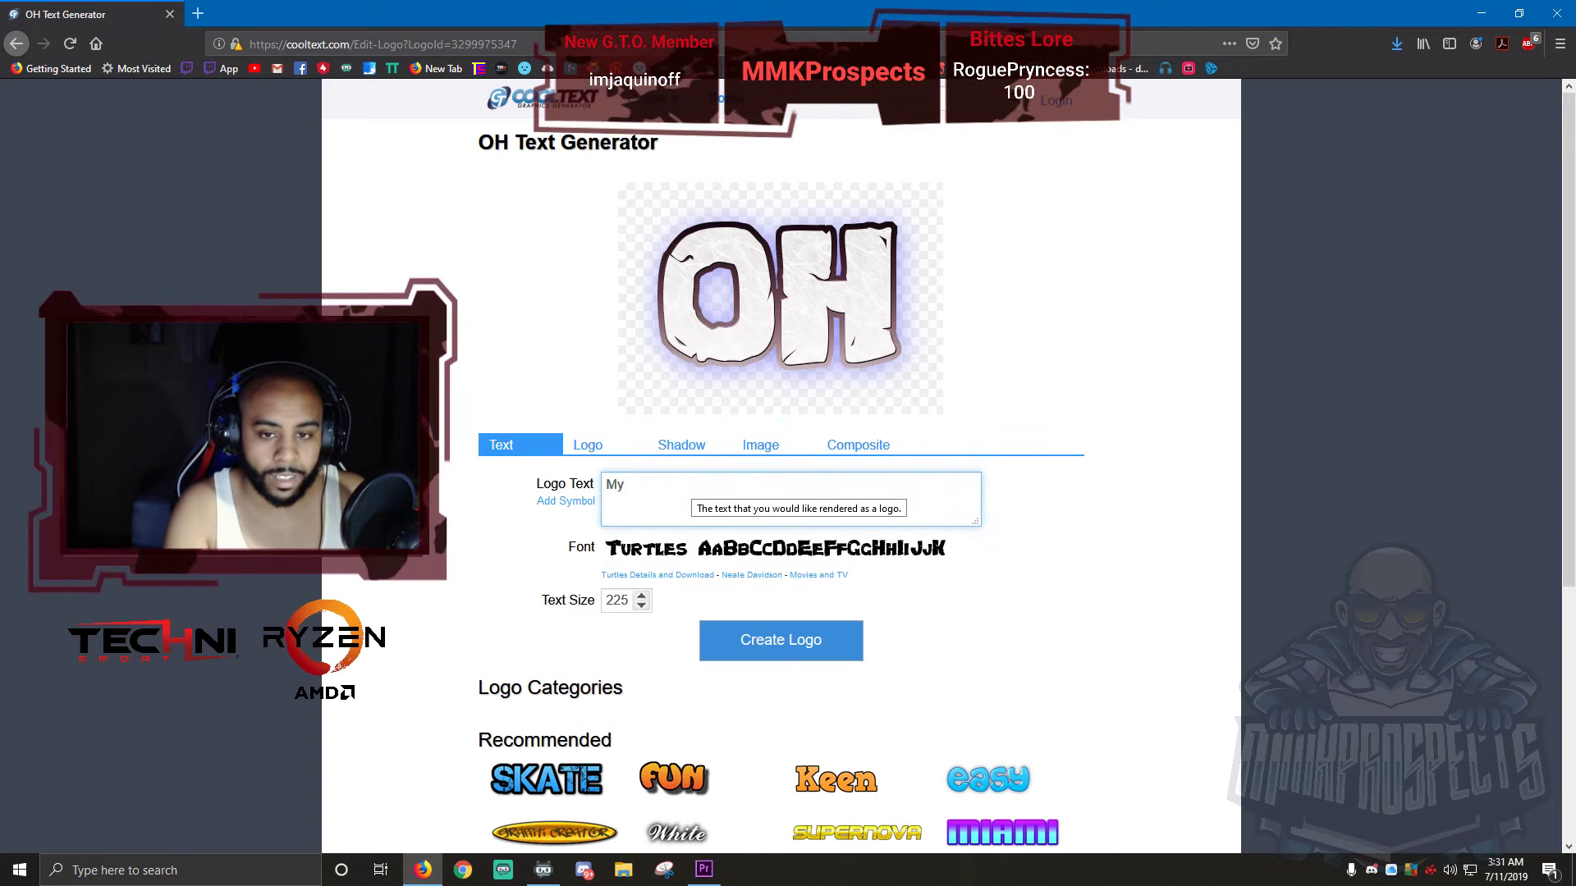
type("Y")
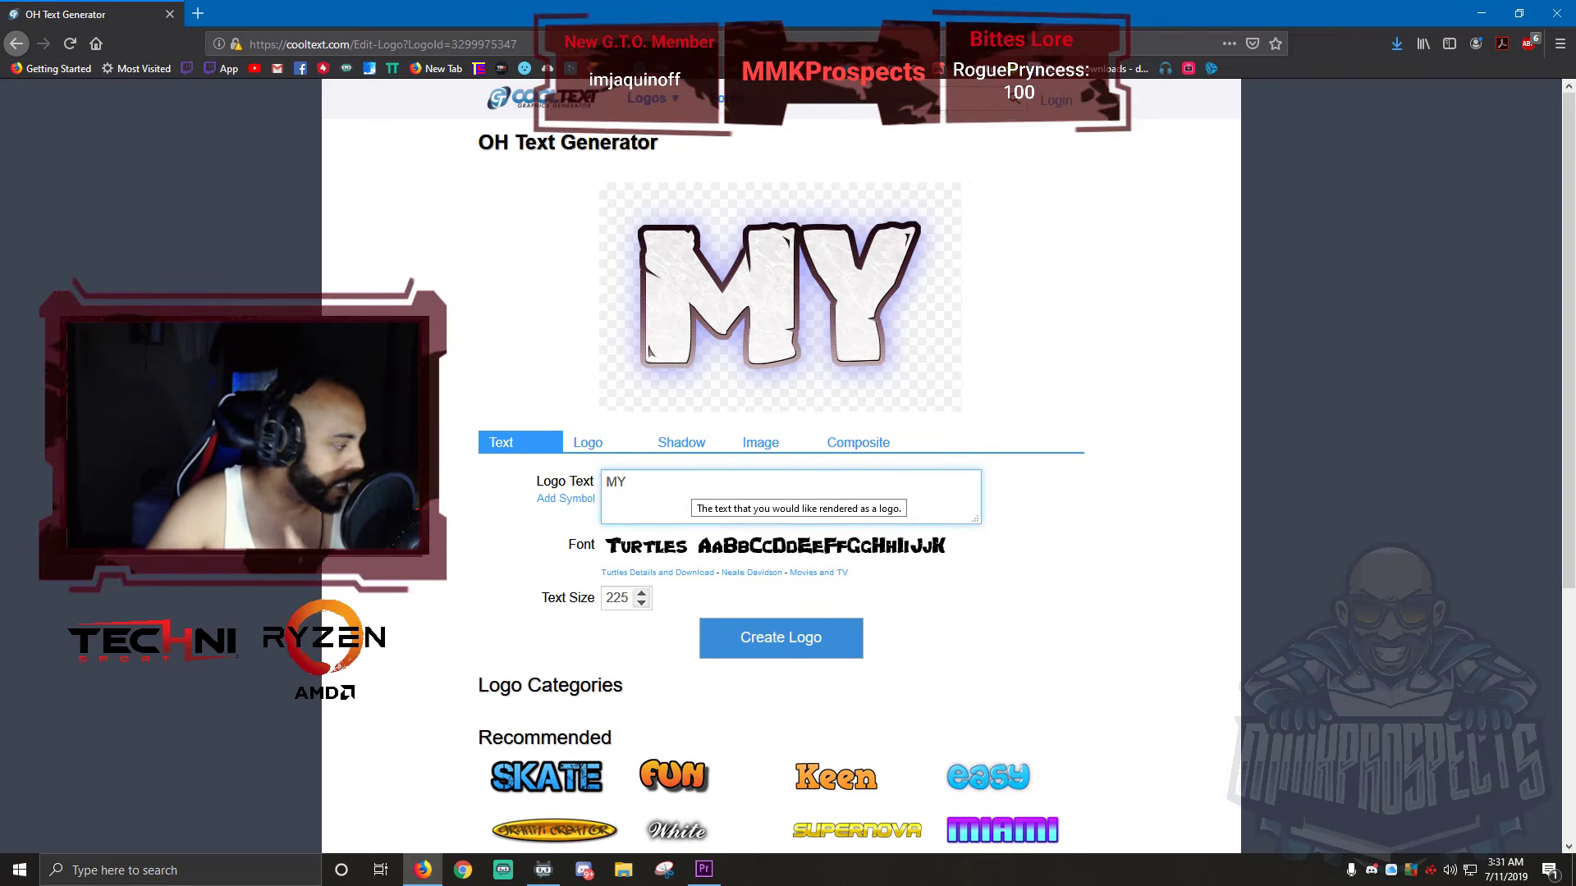
left_click(588, 443)
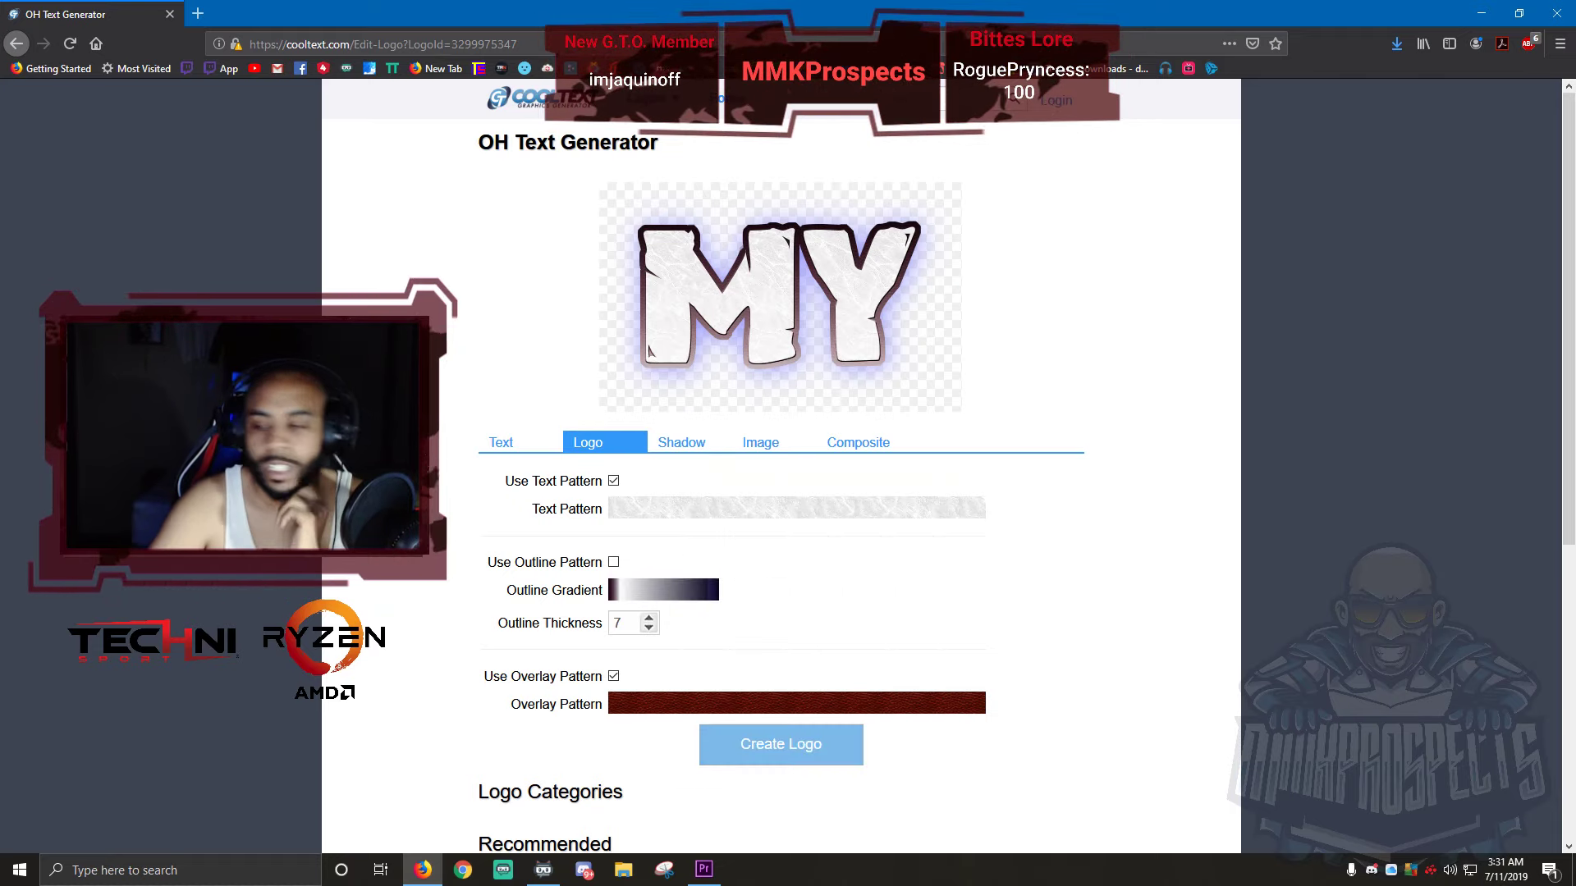
left_click(781, 744)
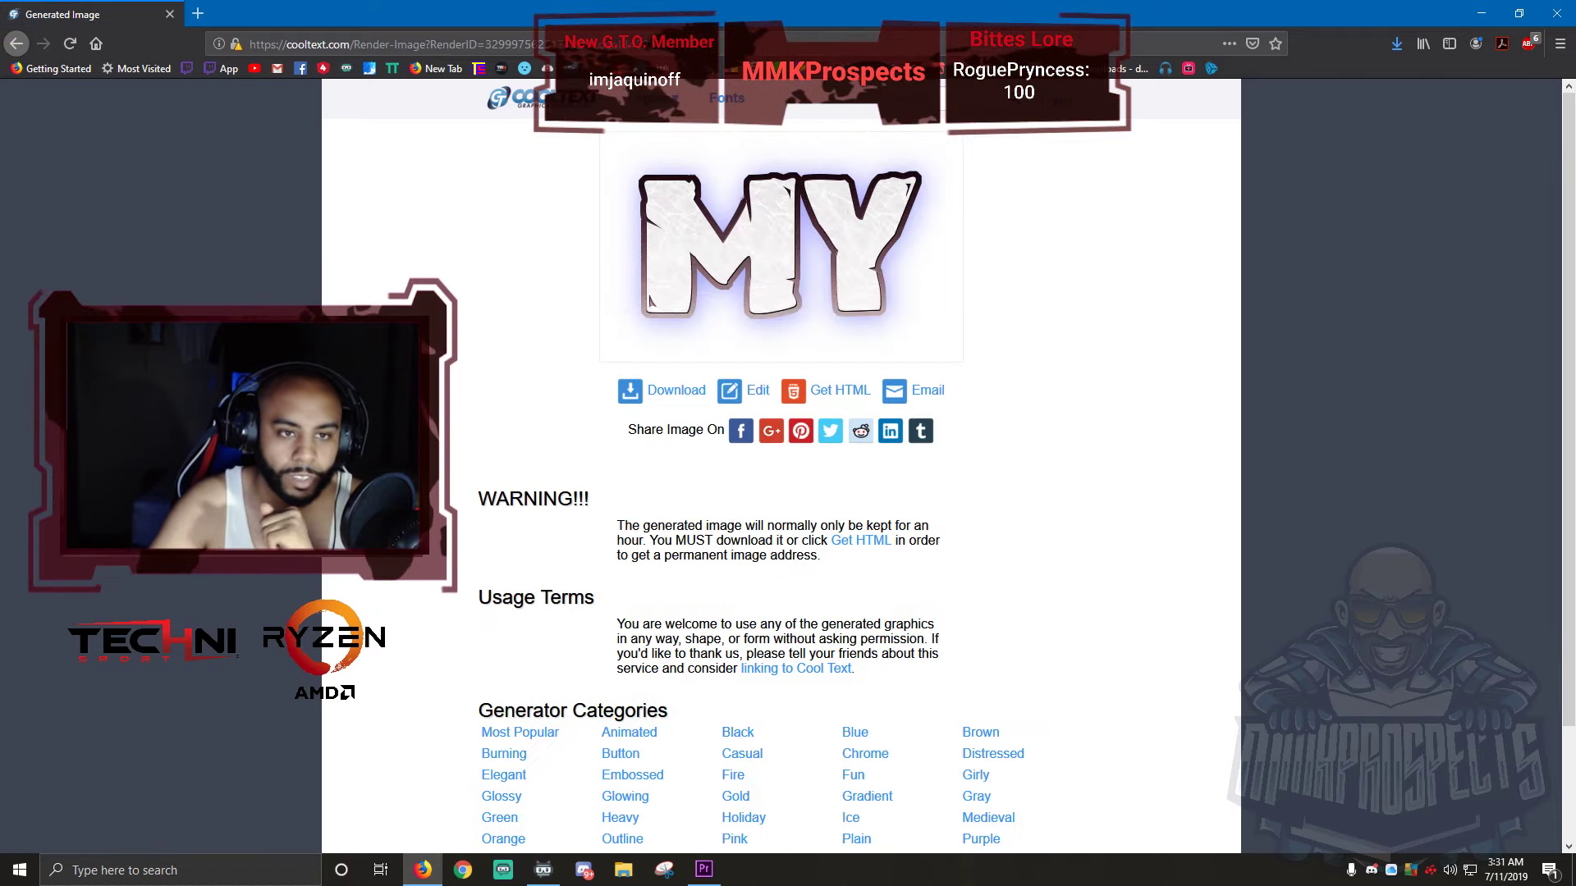
- Download the finished MY logo by saving the generated PNG file
left_click(649, 301)
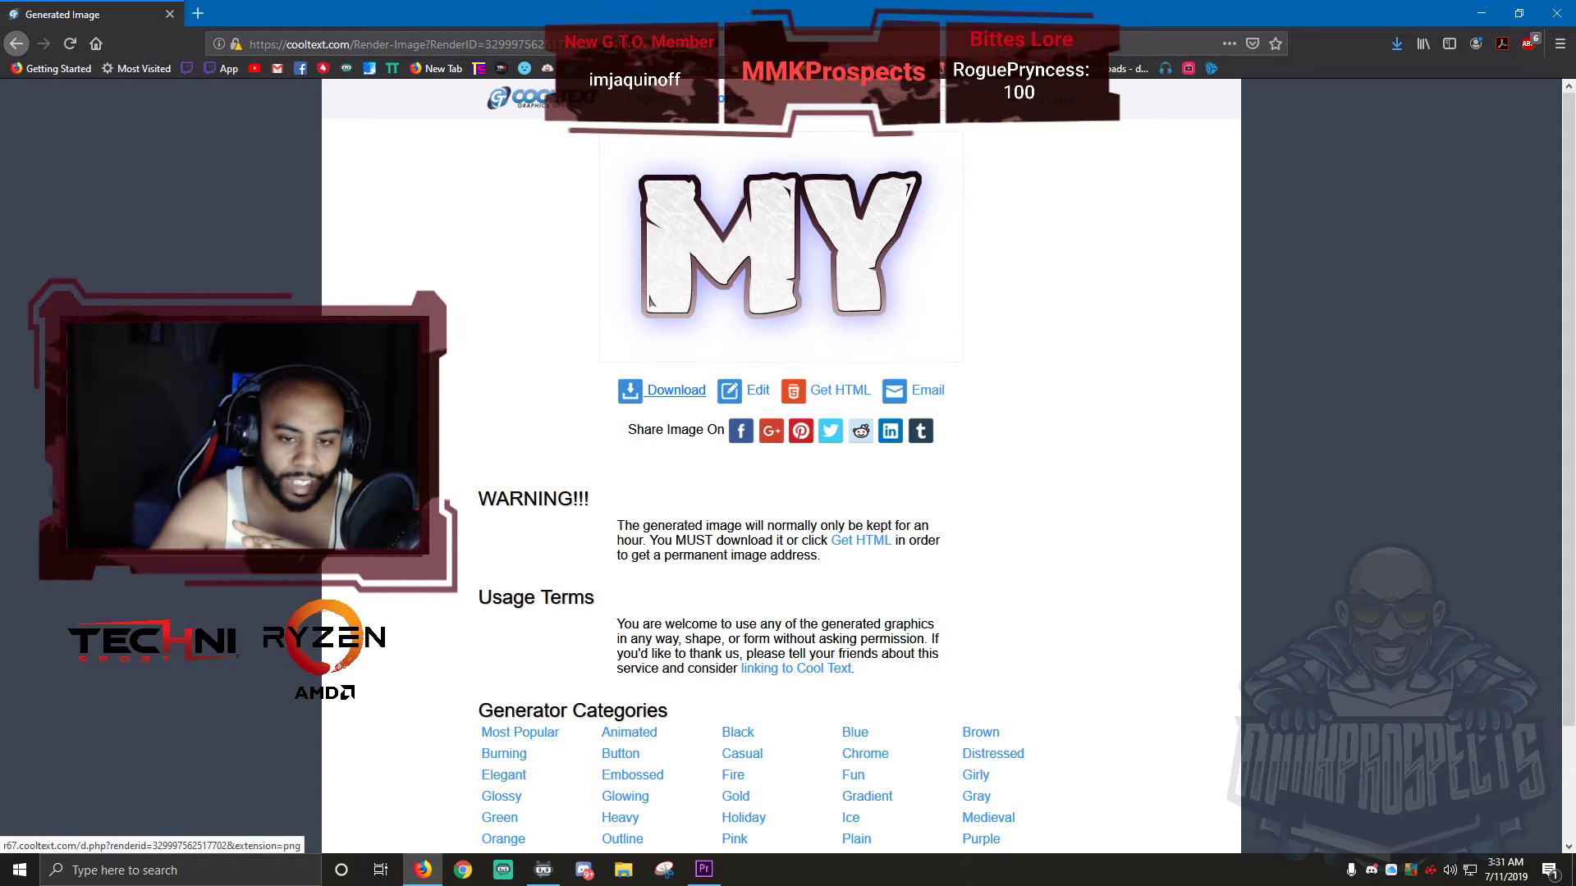
left_click(643, 456)
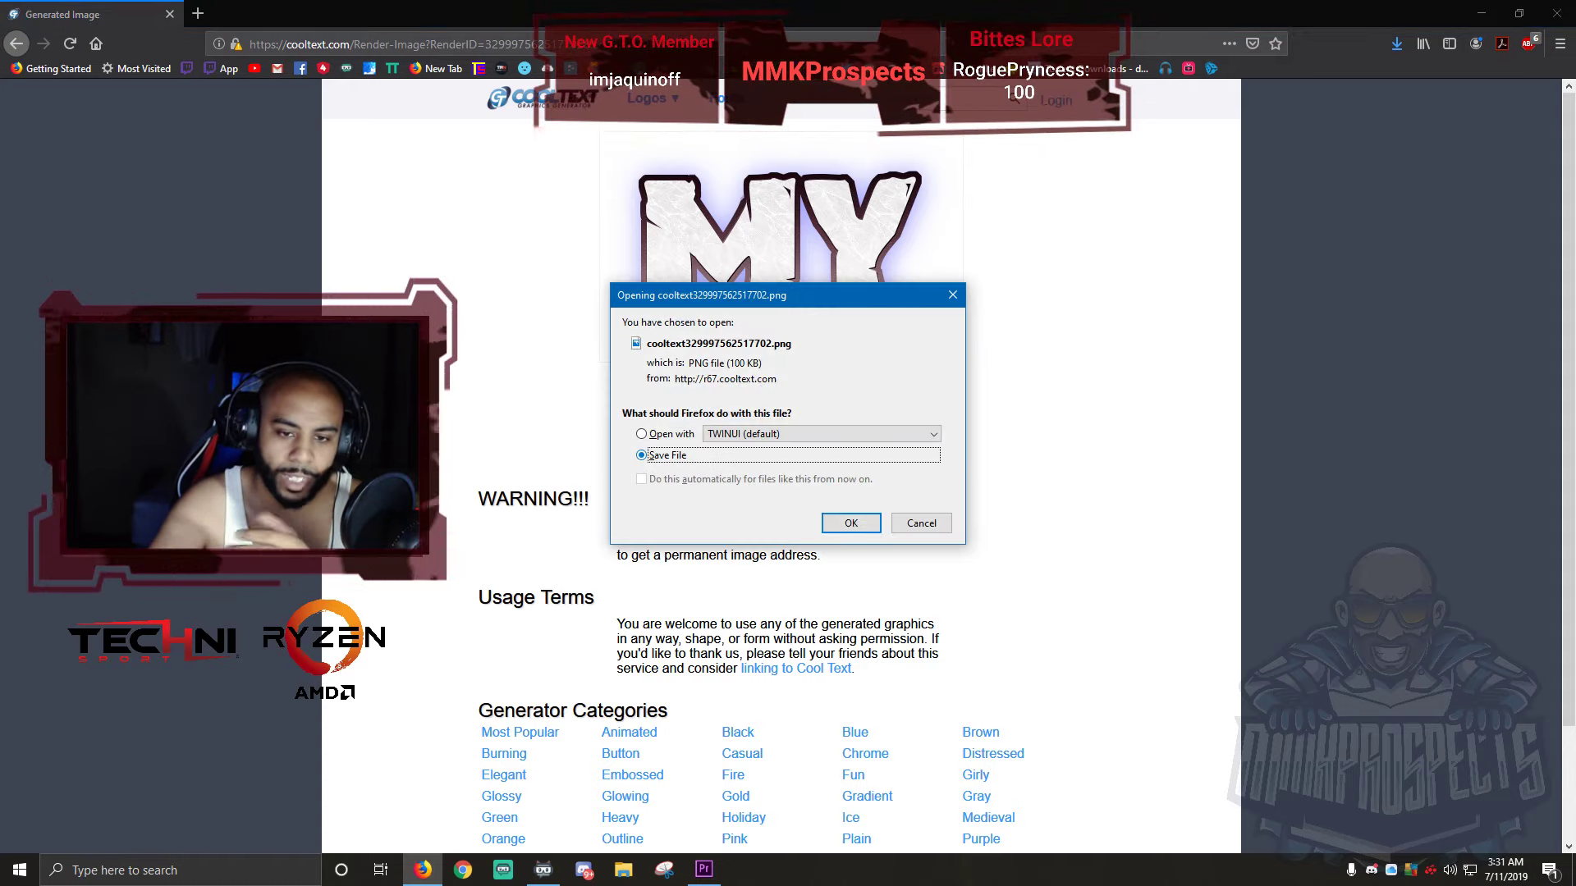
key("Return")
- Reopen the MY logo for editing, change its text to GHOD!!, and create the new logo
left_click(749, 390)
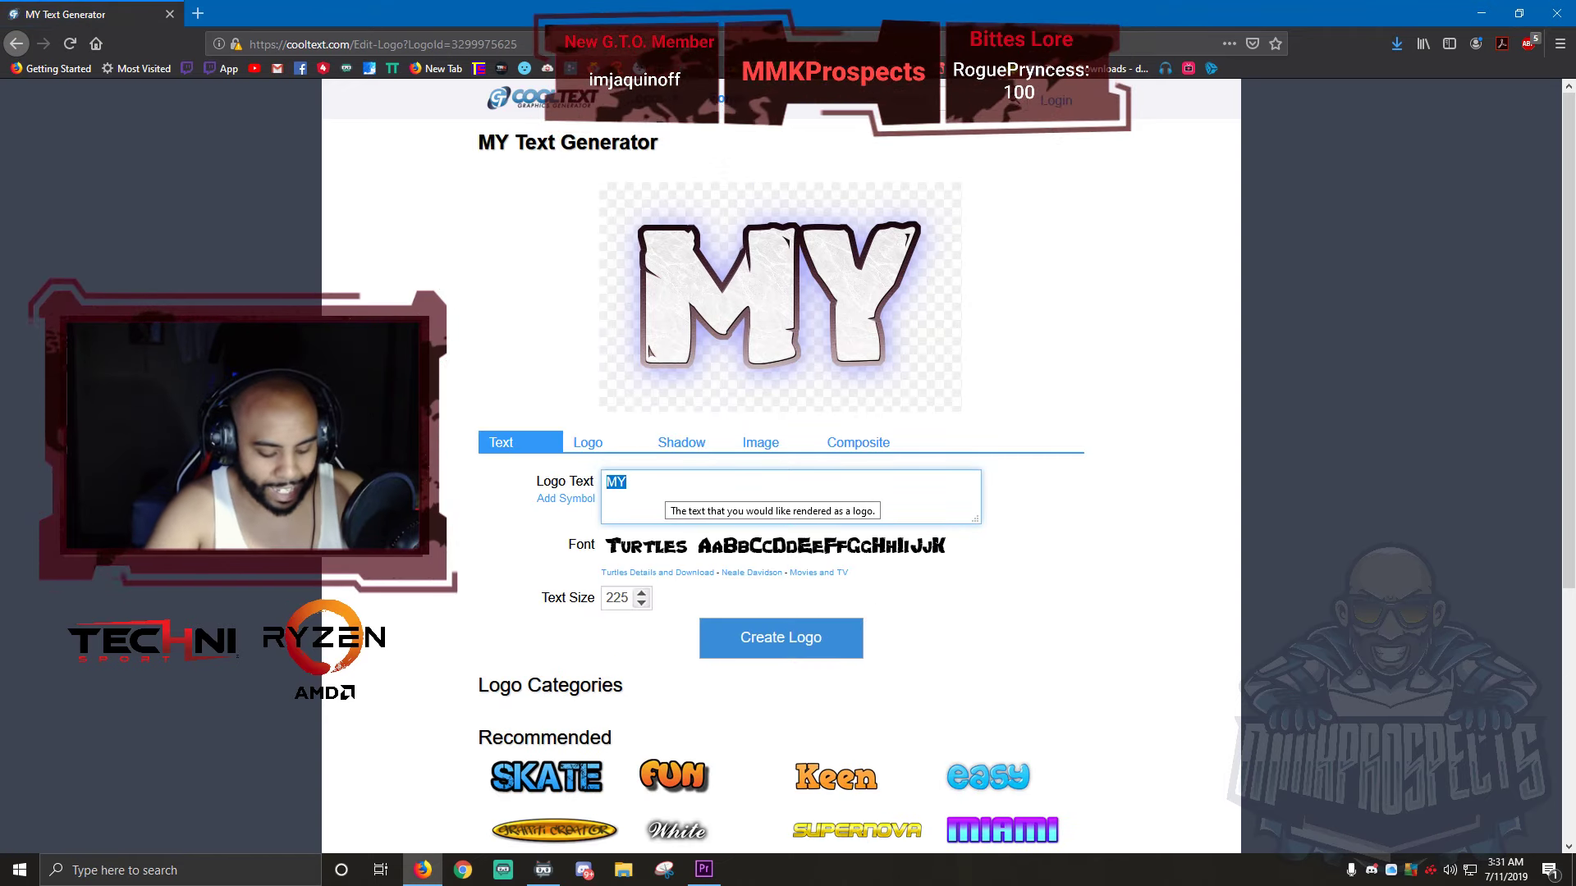
type("GHOD!!")
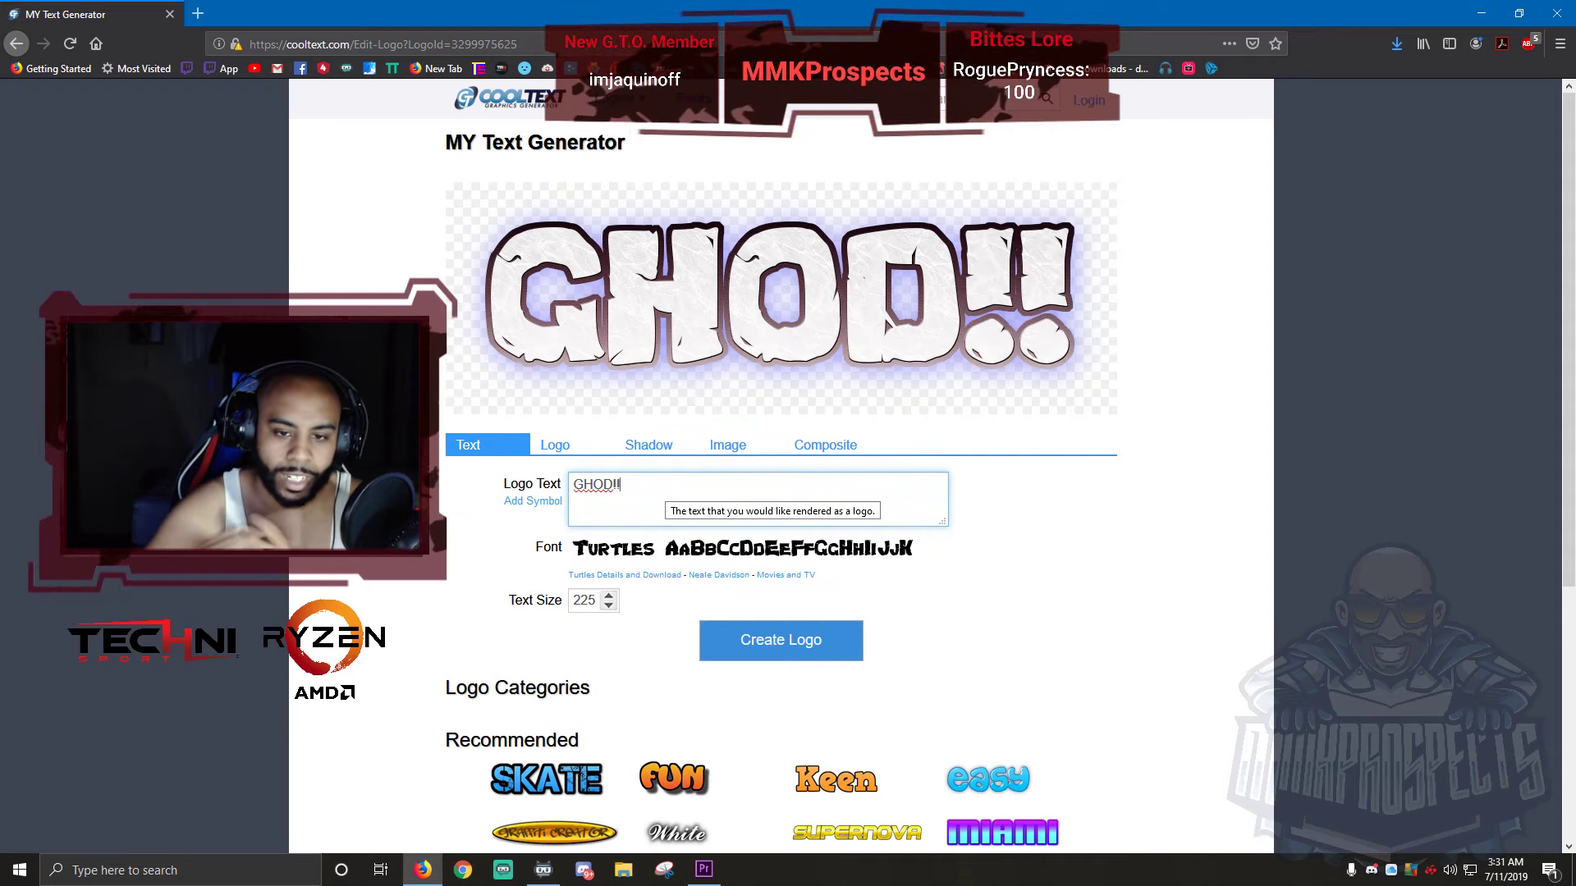
left_click(781, 641)
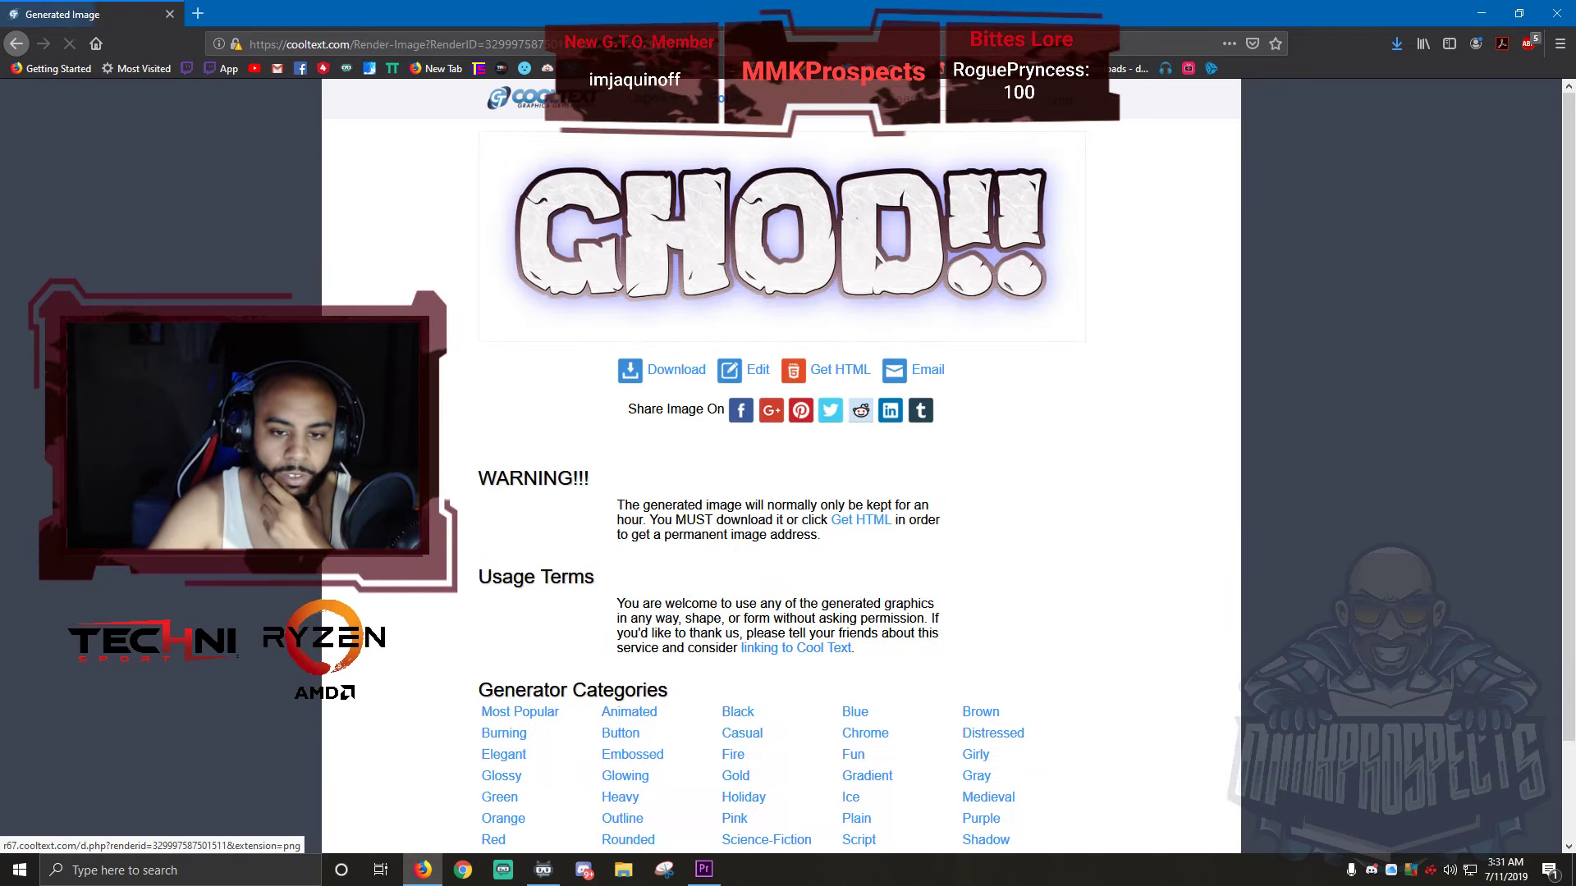
- Download the finished GHOD!! logo by saving the generated PNG file
left_click(675, 369)
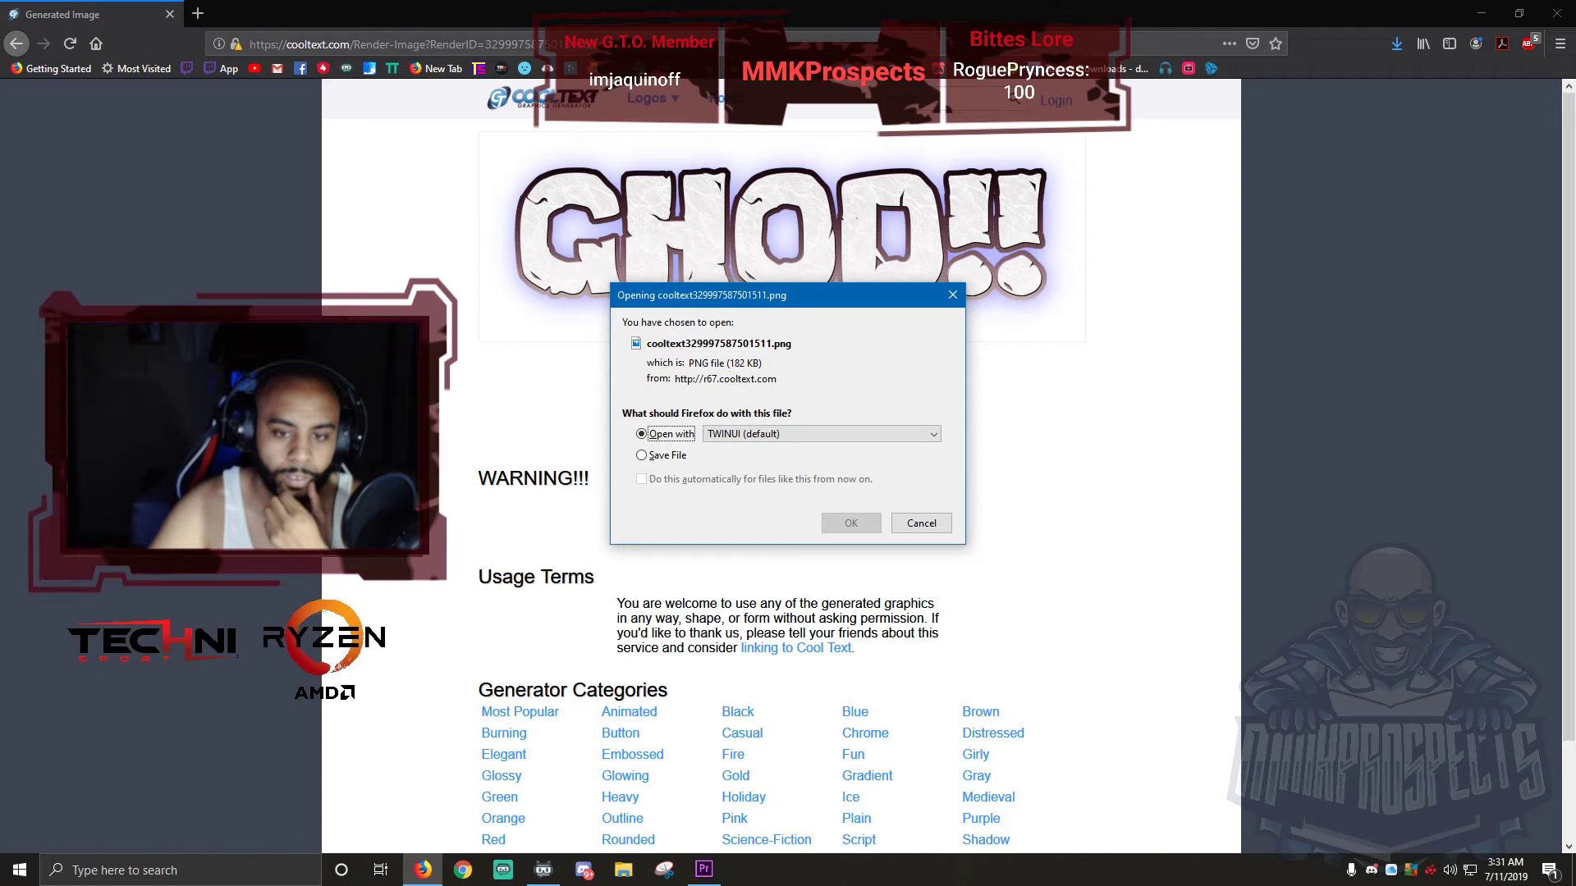
left_click(667, 456)
left_click(851, 524)
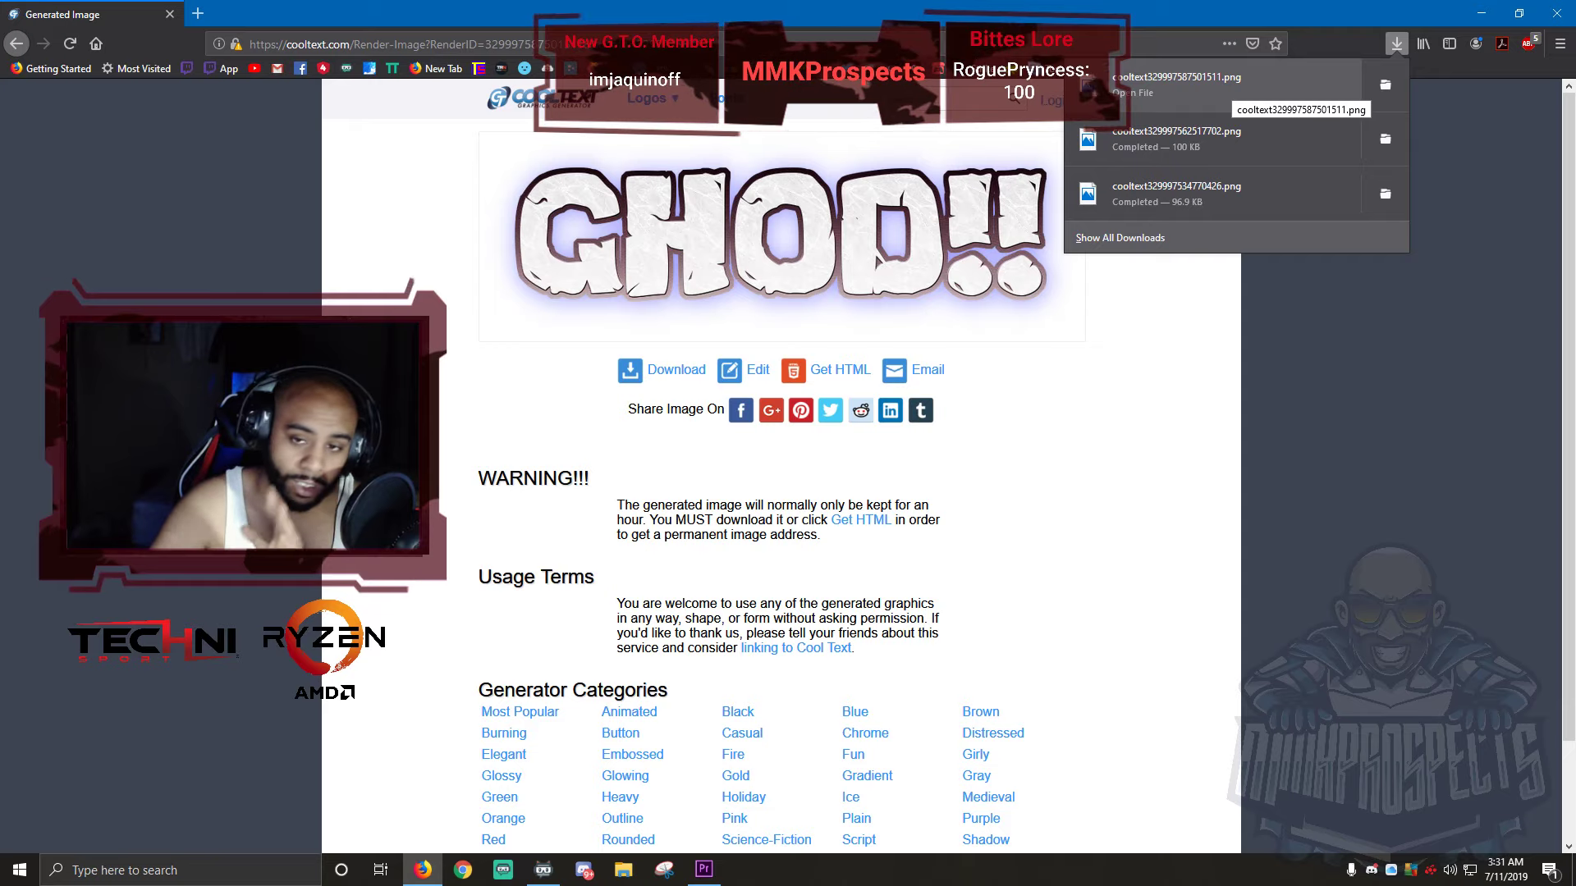
left_click(1165, 427)
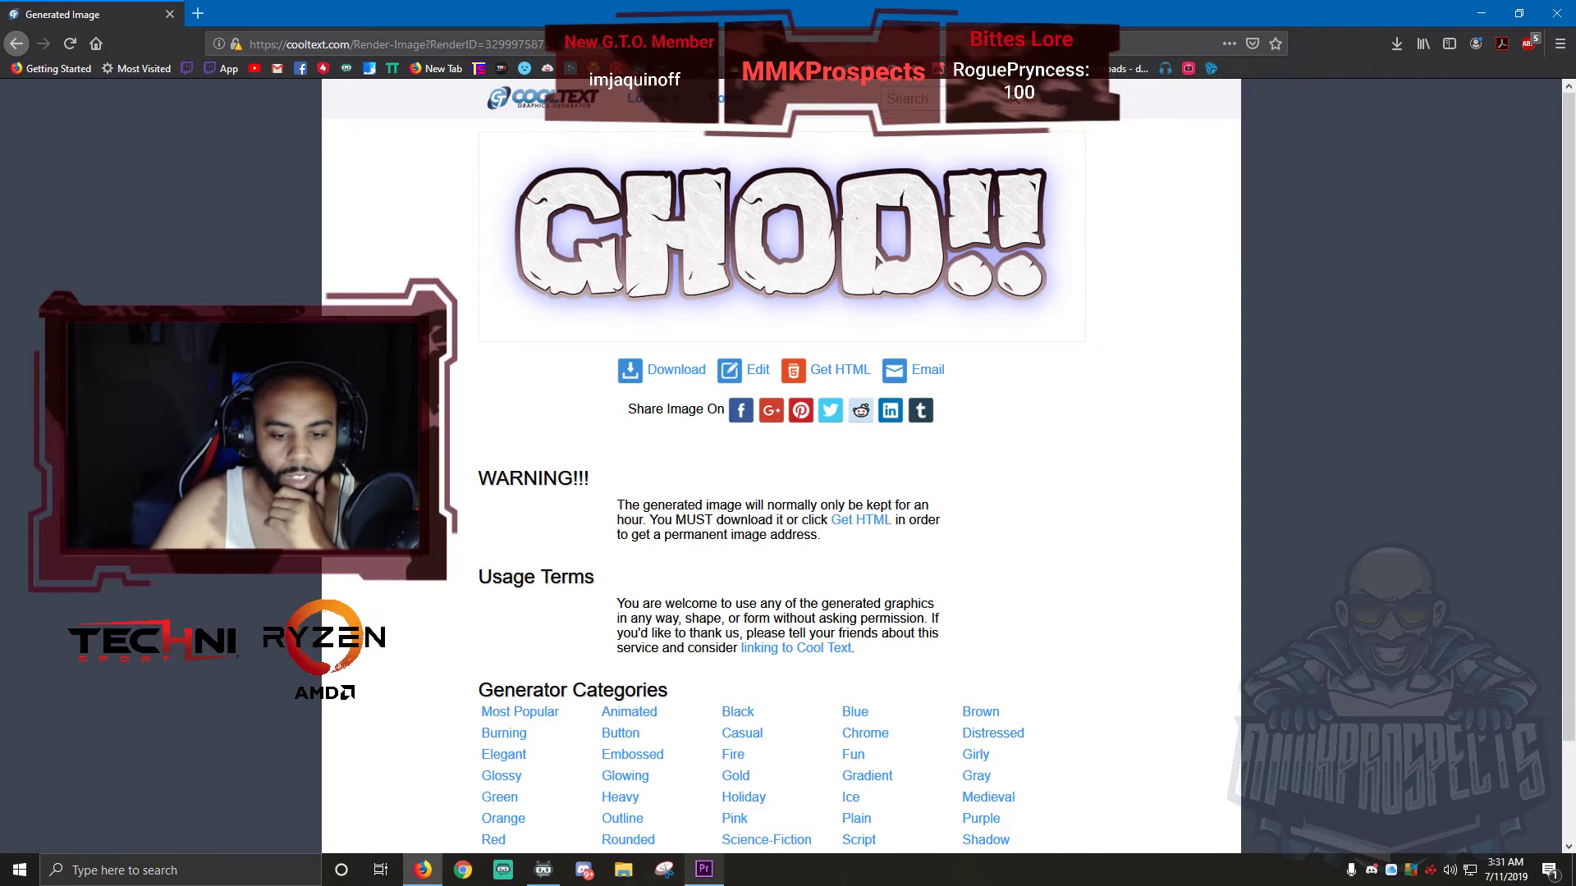
- Bring up Premiere Pro and place a smaller browser window over it so the Project panel stays accessible
mouse_move(704, 868)
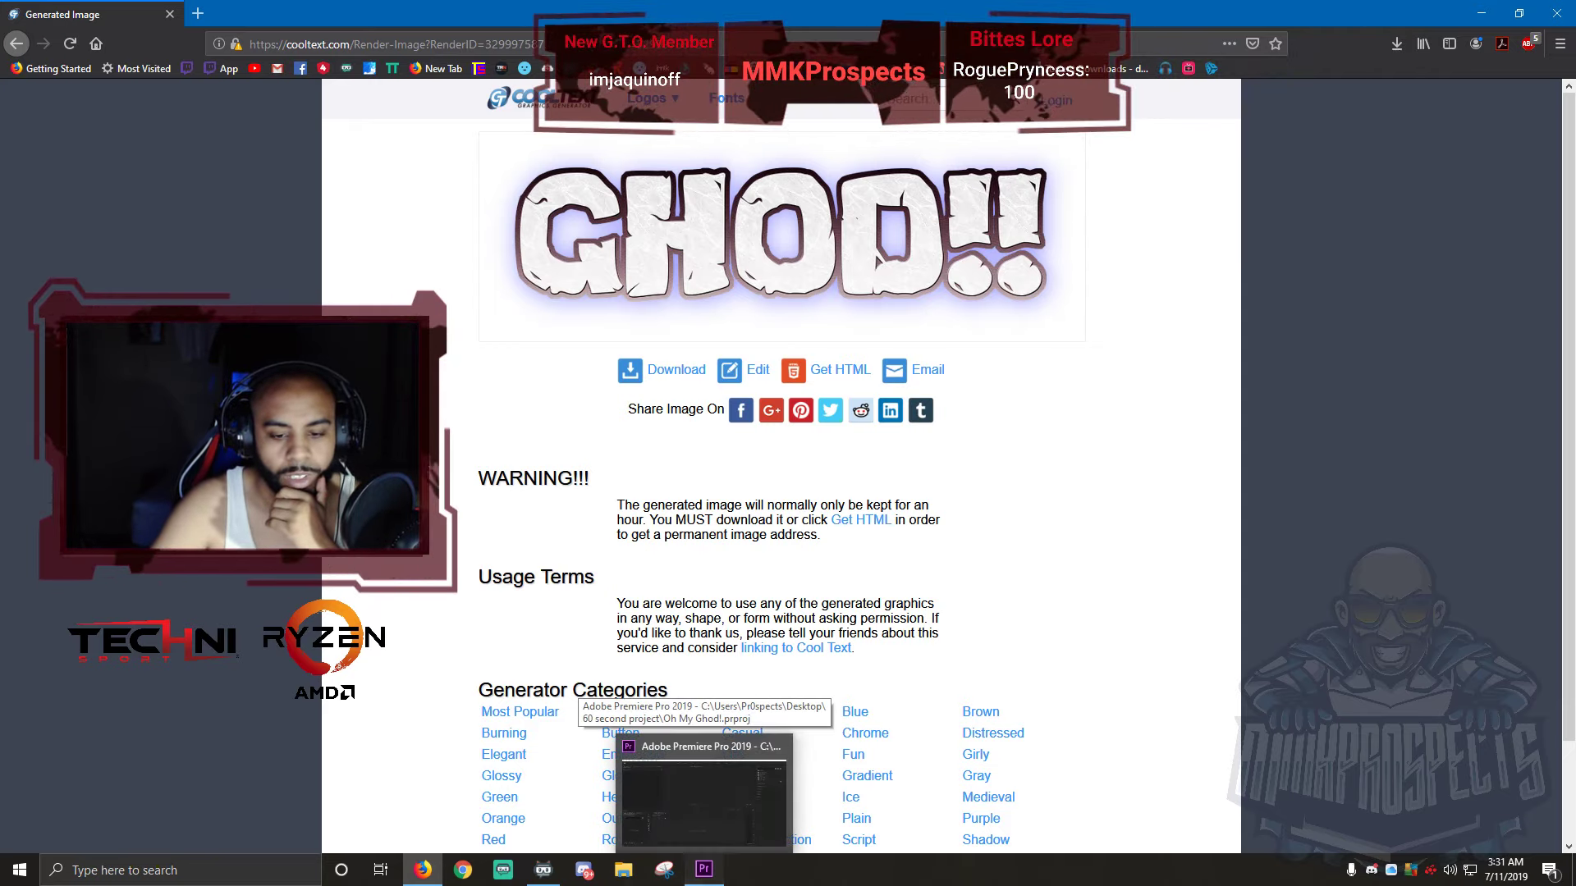
left_click(704, 800)
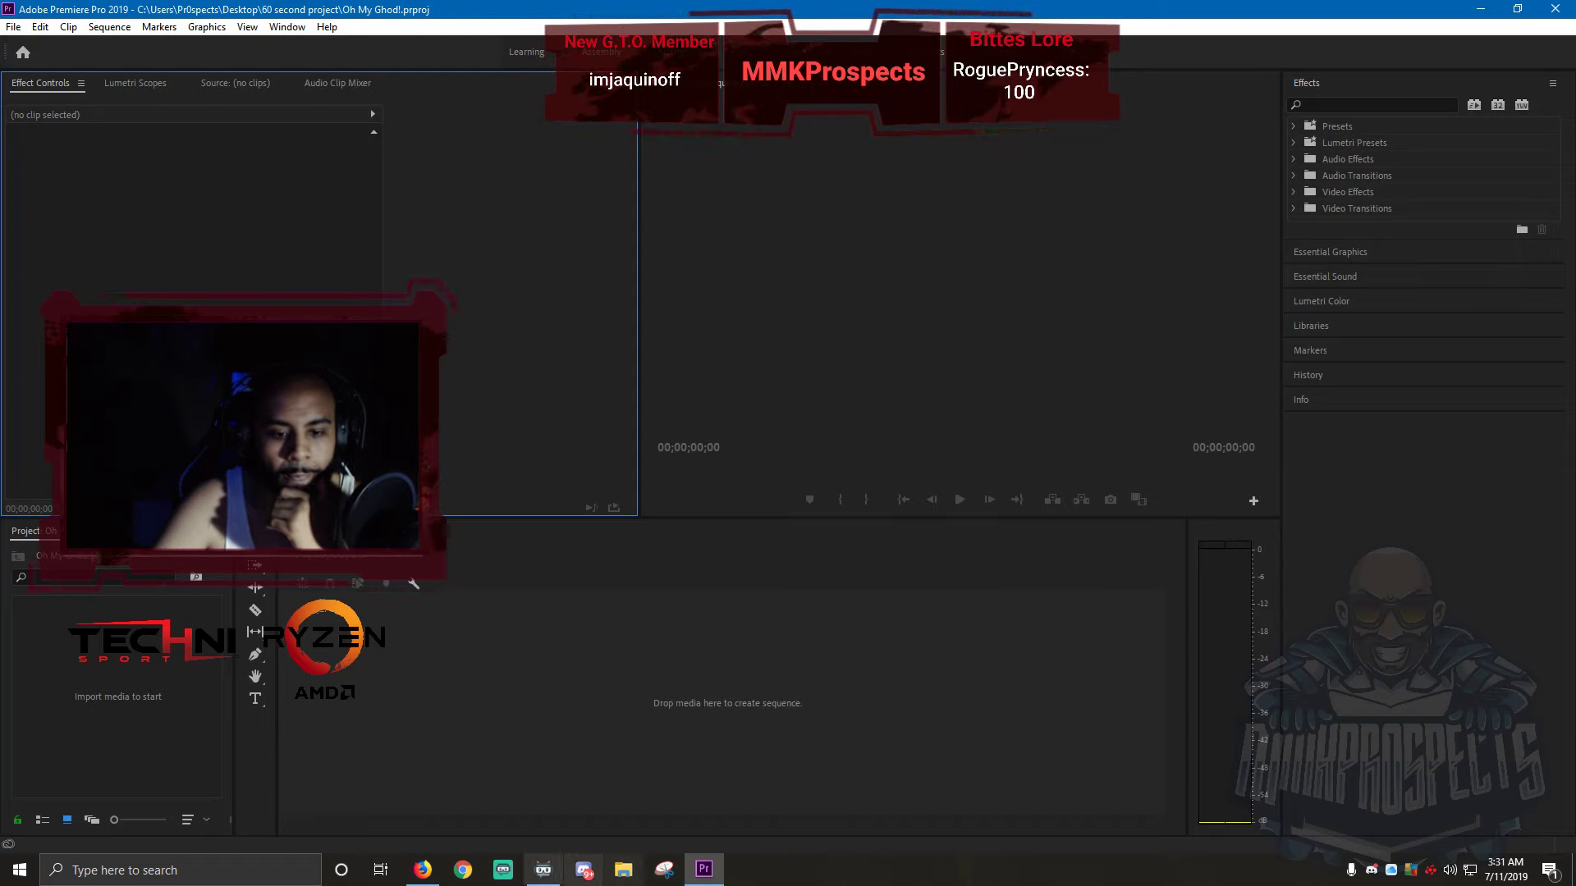
left_click(423, 870)
left_click_drag(677, 12, 531, 258)
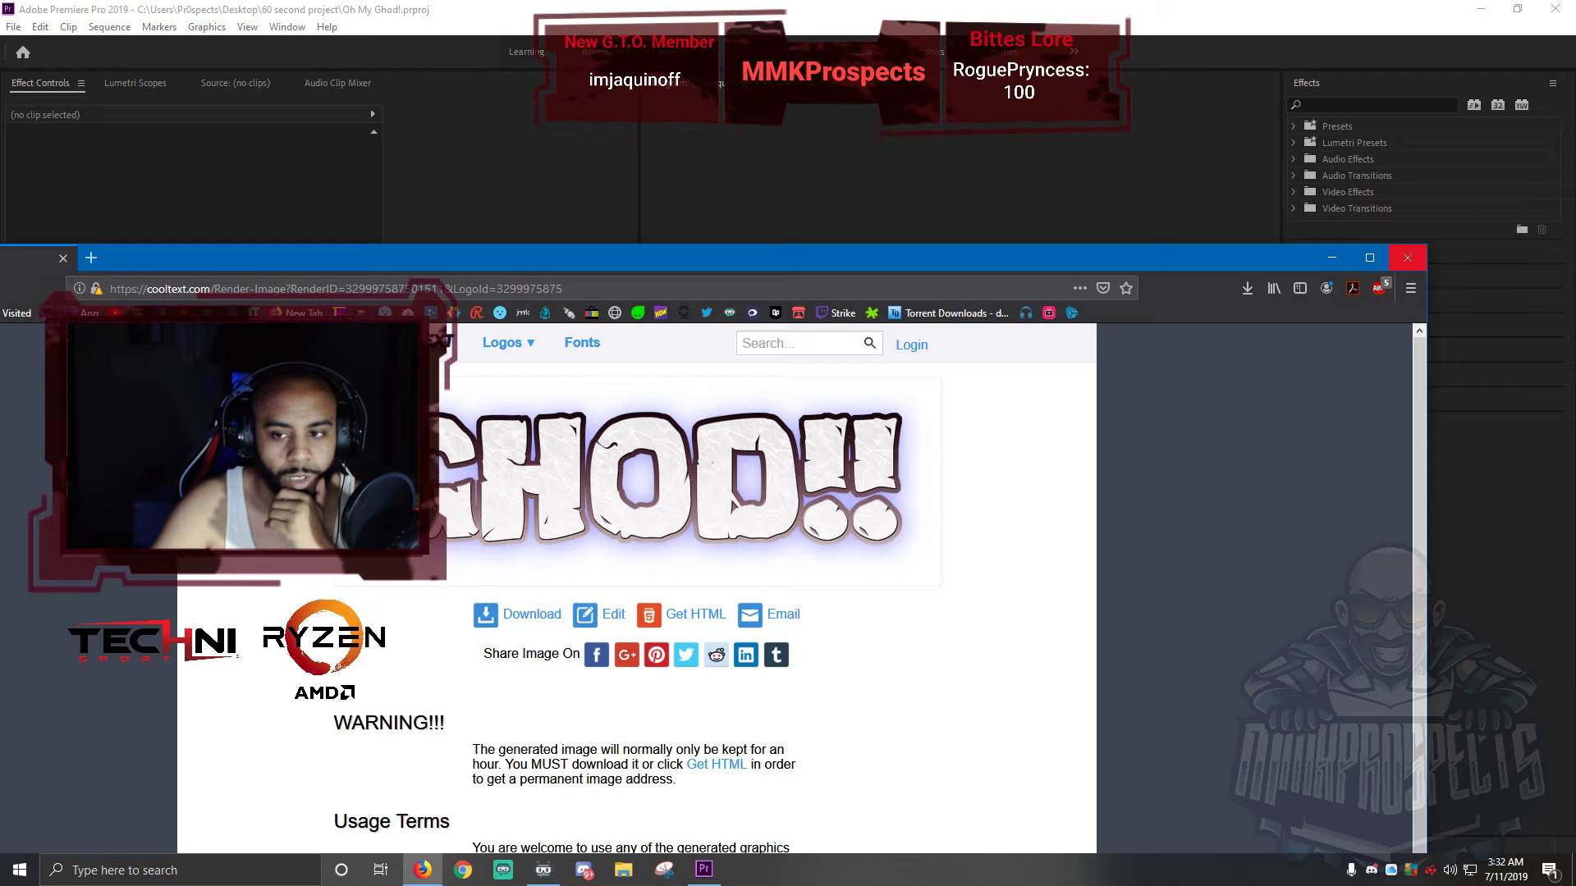
left_click_drag(1426, 244, 853, 199)
left_click_drag(682, 199, 1020, 158)
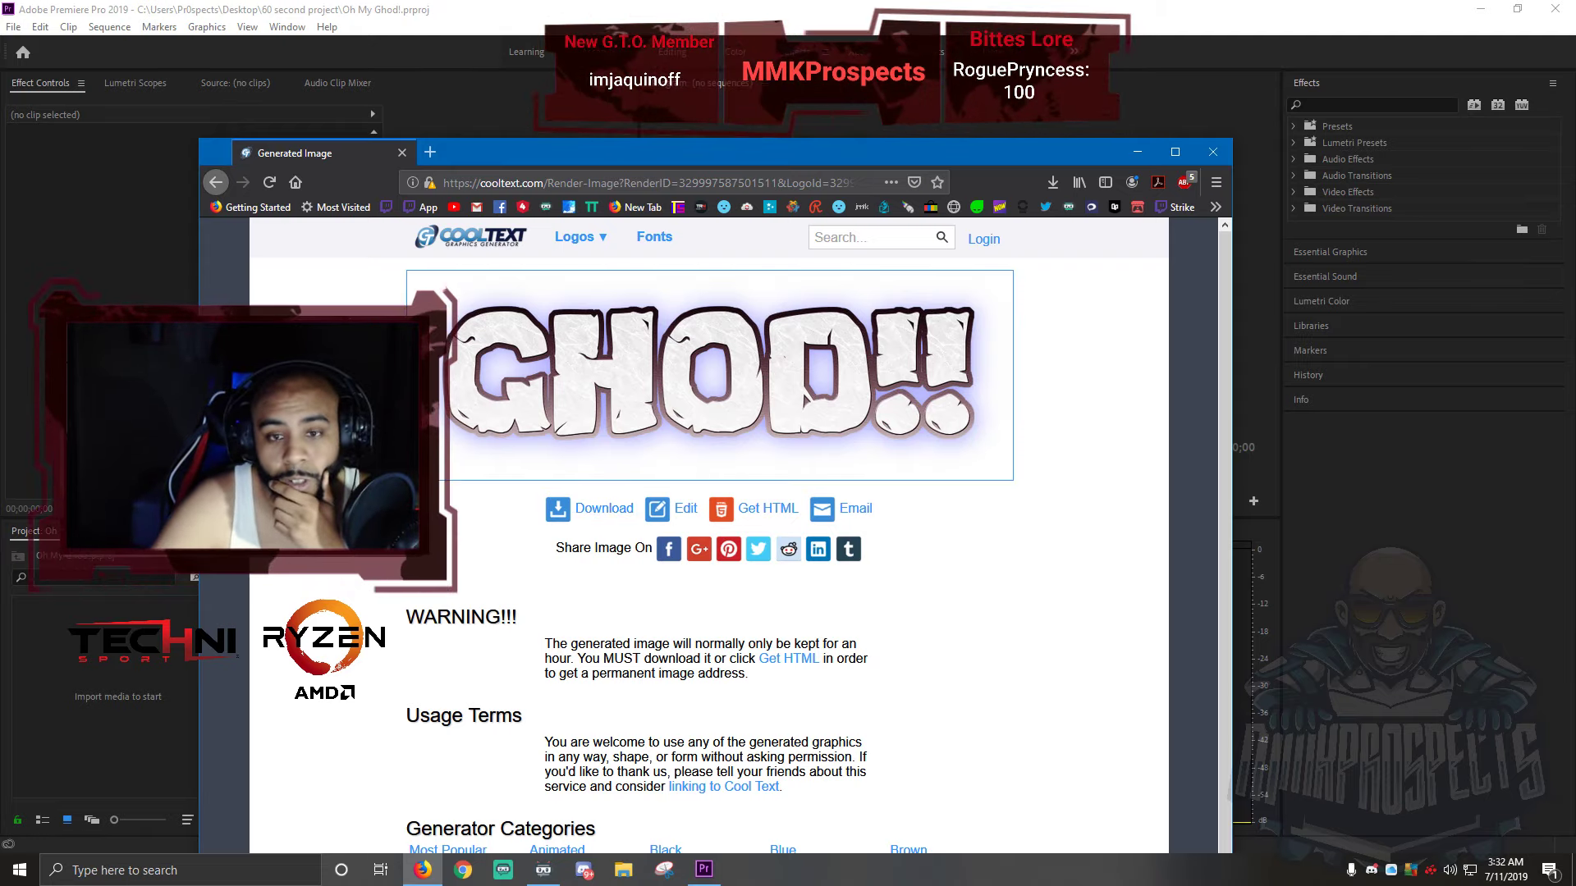
- Import the three downloaded logo PNGs from the browser's downloads into the Premiere Pro project
left_click(1052, 183)
left_click_drag(871, 223, 103, 694)
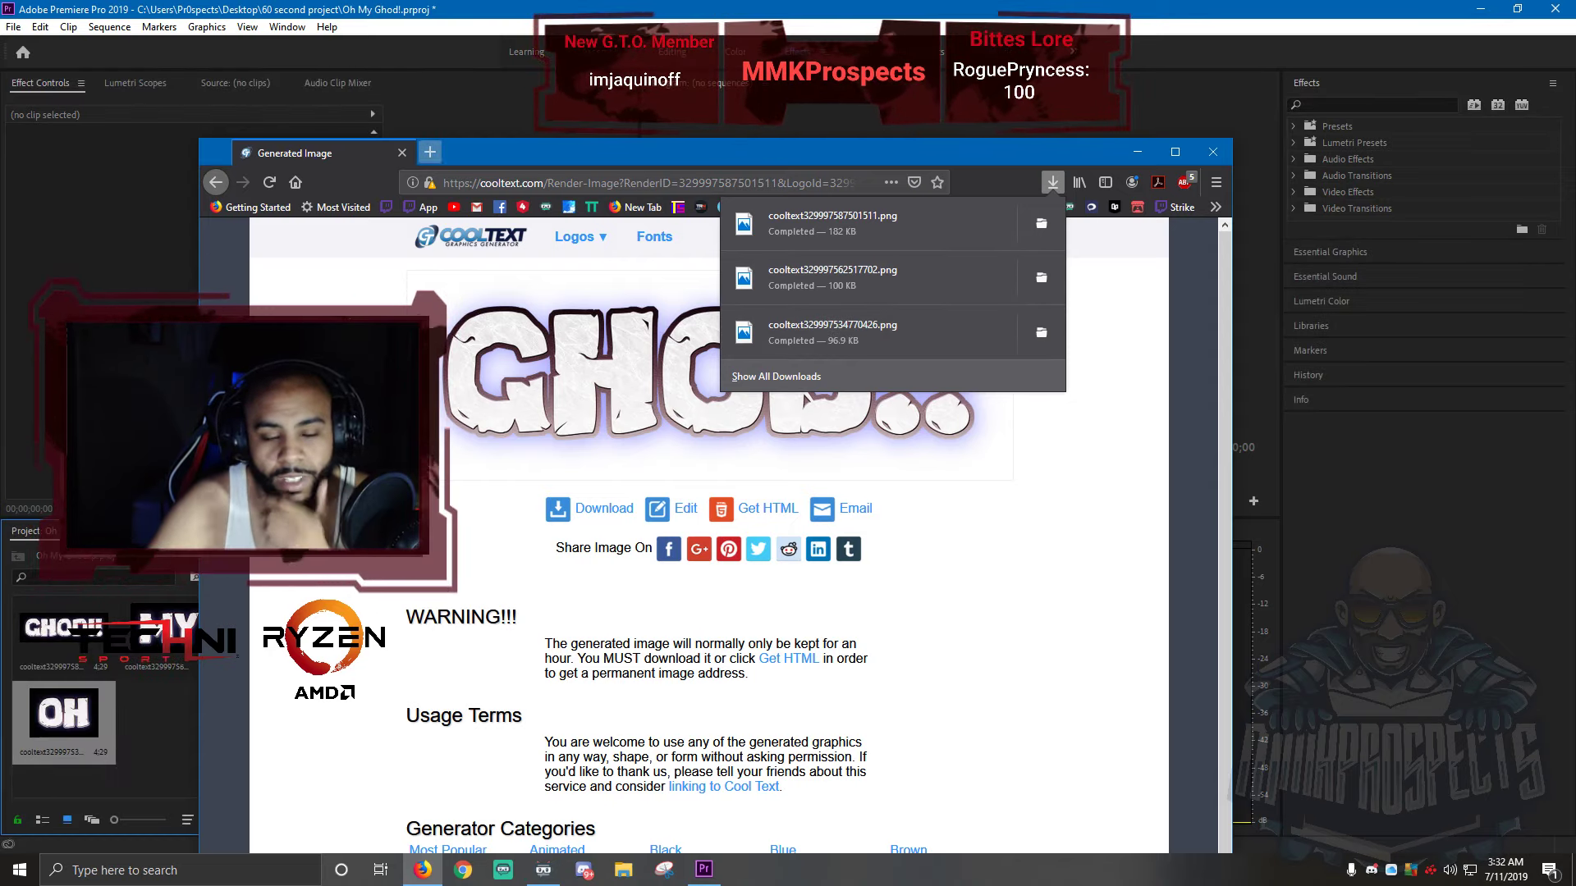
- Search Google for "google greenscreen", switch to image results, and change the search to "green screen"
left_click(574, 183)
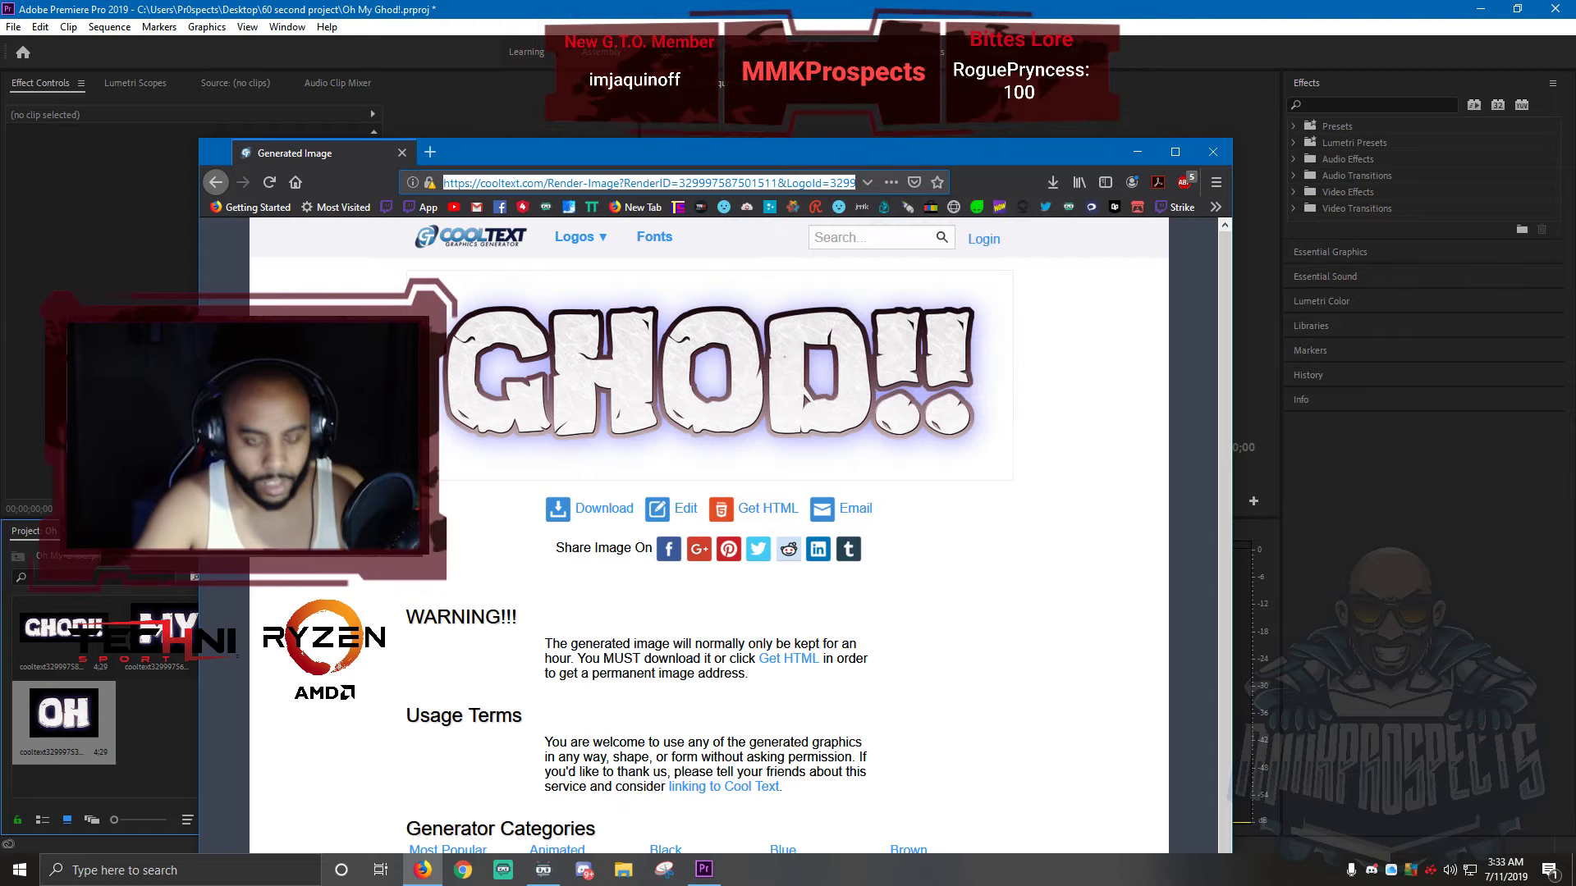
type("google greensc")
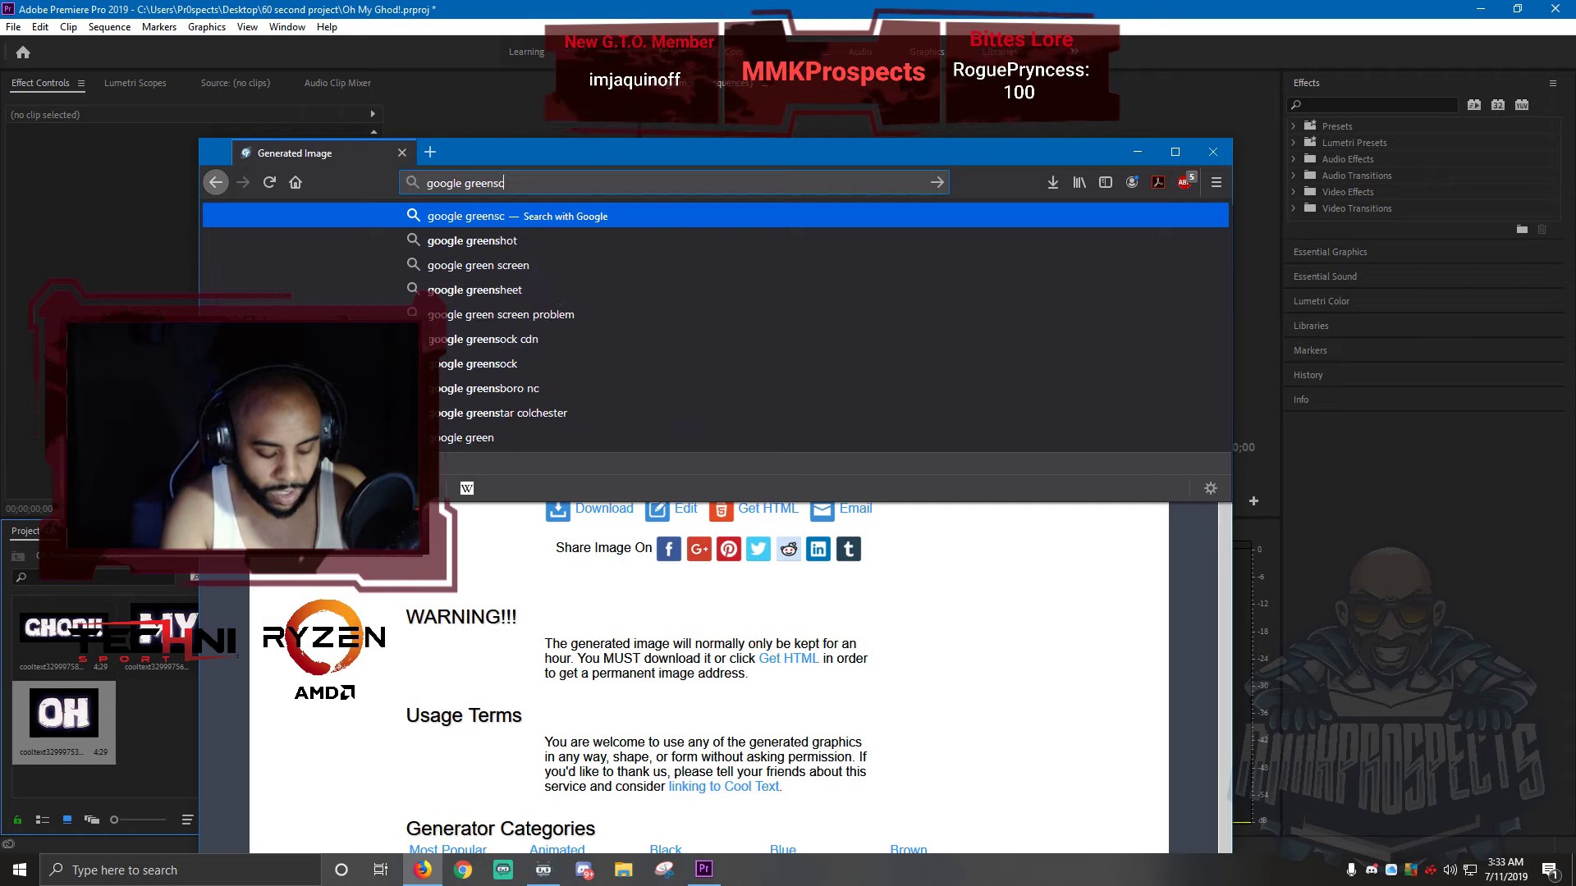
type("reen")
key("Return")
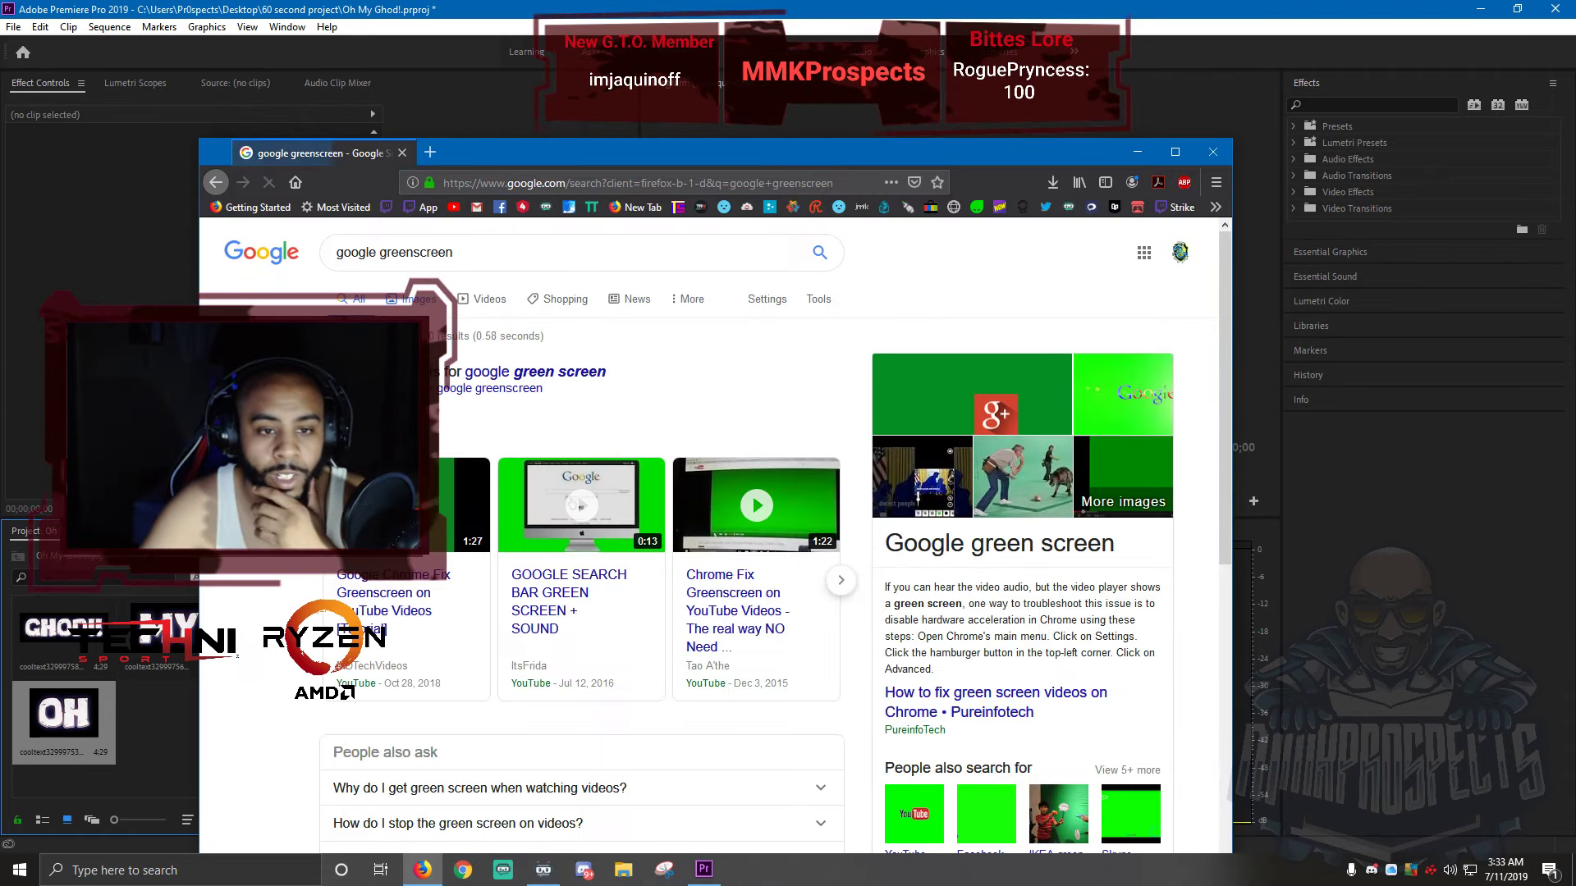
left_click(410, 298)
scroll(575, 502, "down", 2)
scroll(332, 654, "up", 2)
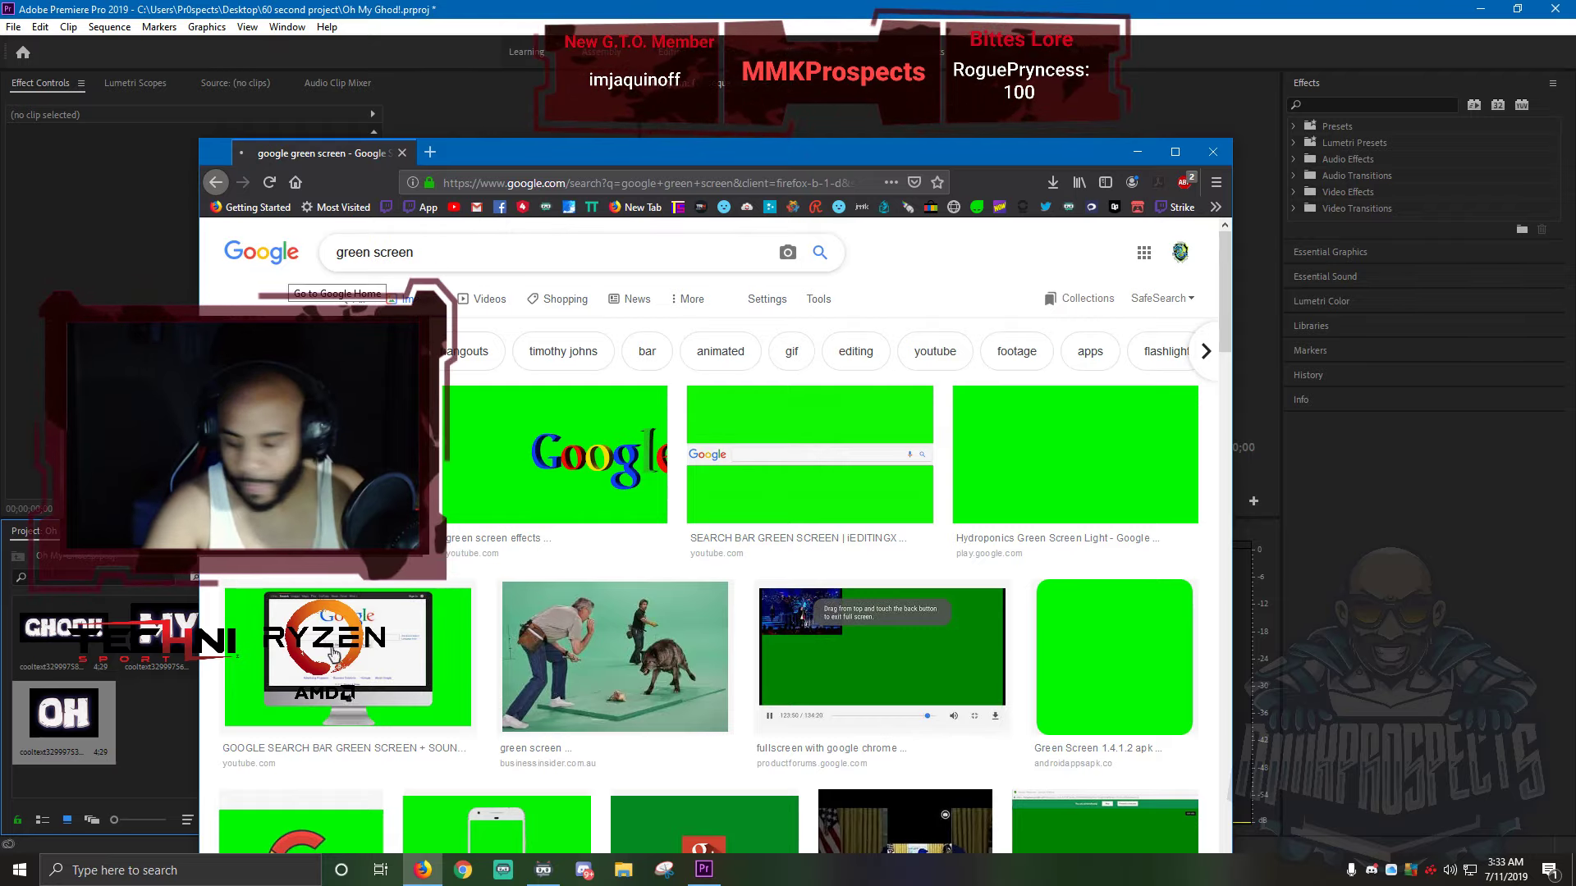
key("Return")
scroll(676, 419, "down", 4)
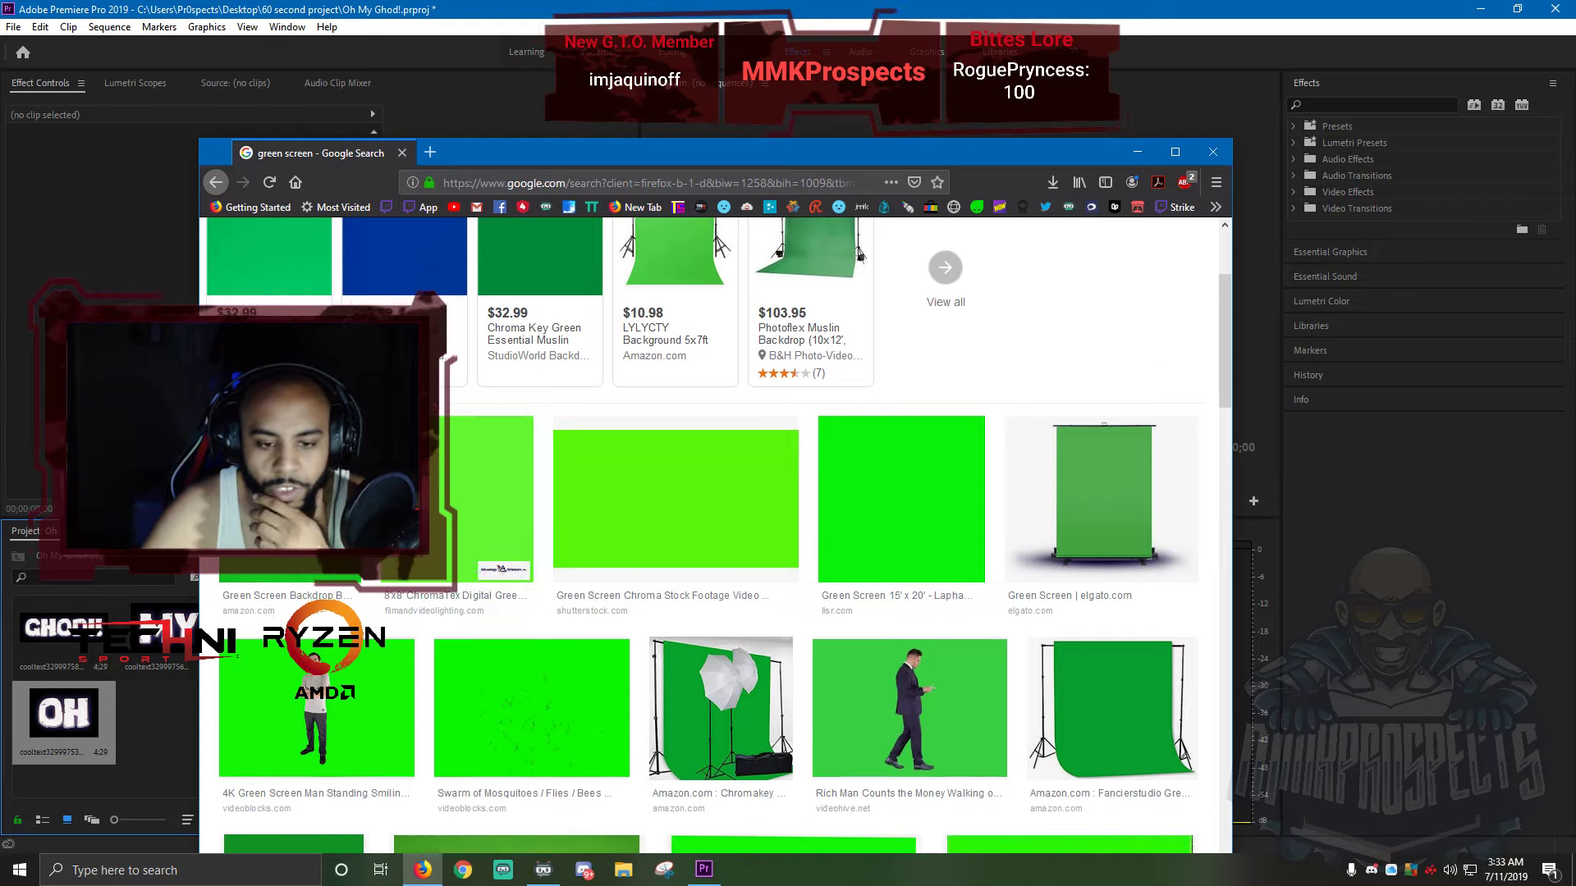
- Preview the plain green images from Shutterstock, YouTube and Dragon Image, including the Shutterstock source page, to compare their suitability
left_click(675, 418)
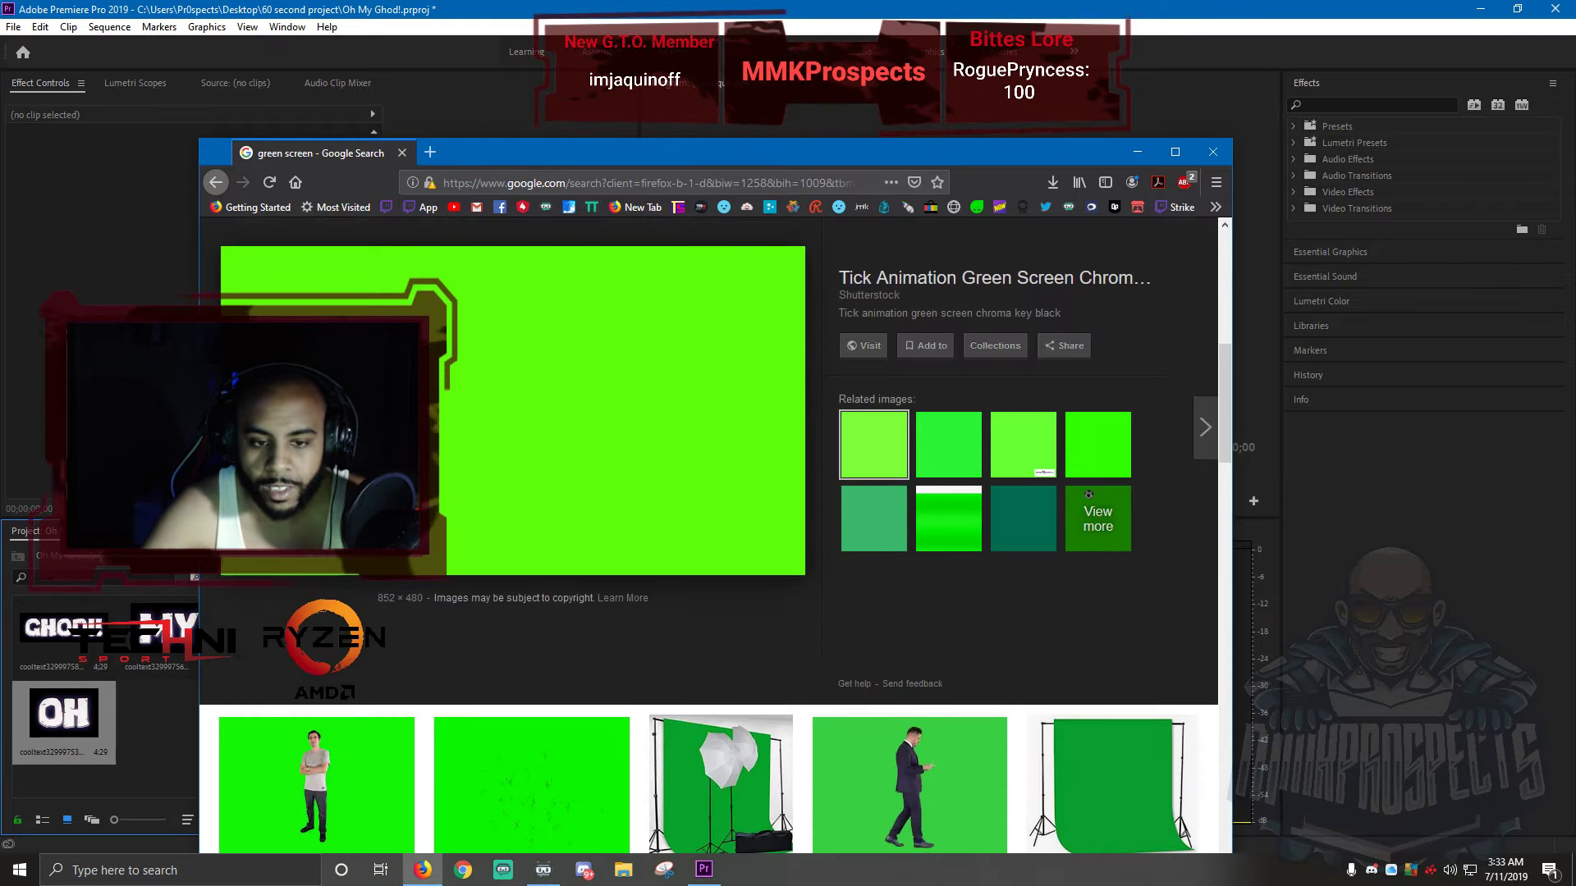
left_click(675, 419)
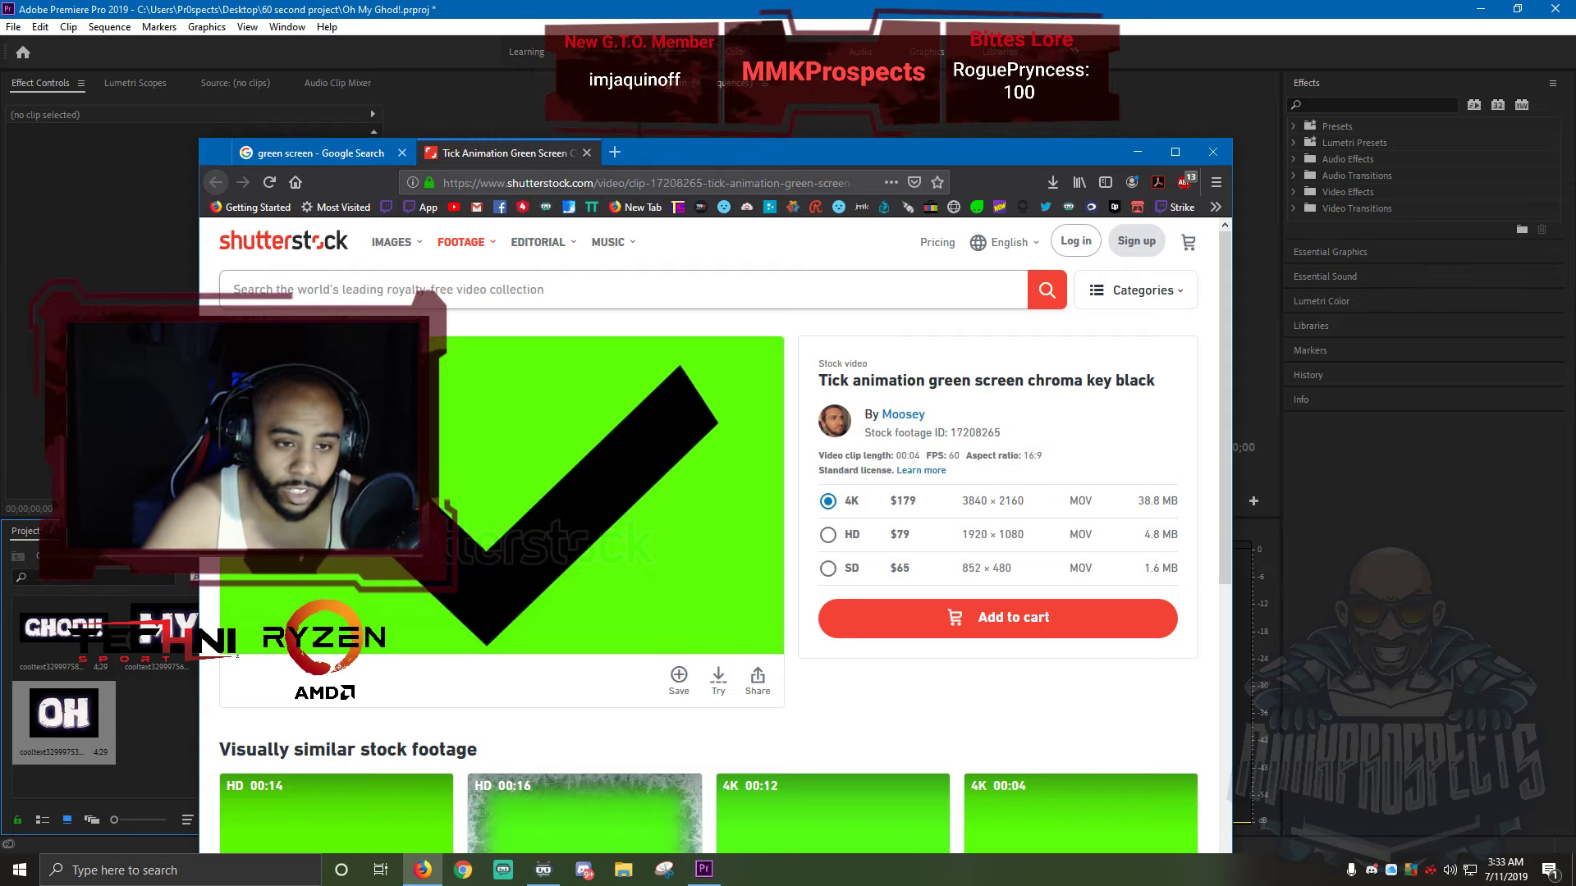
key("alt+Left")
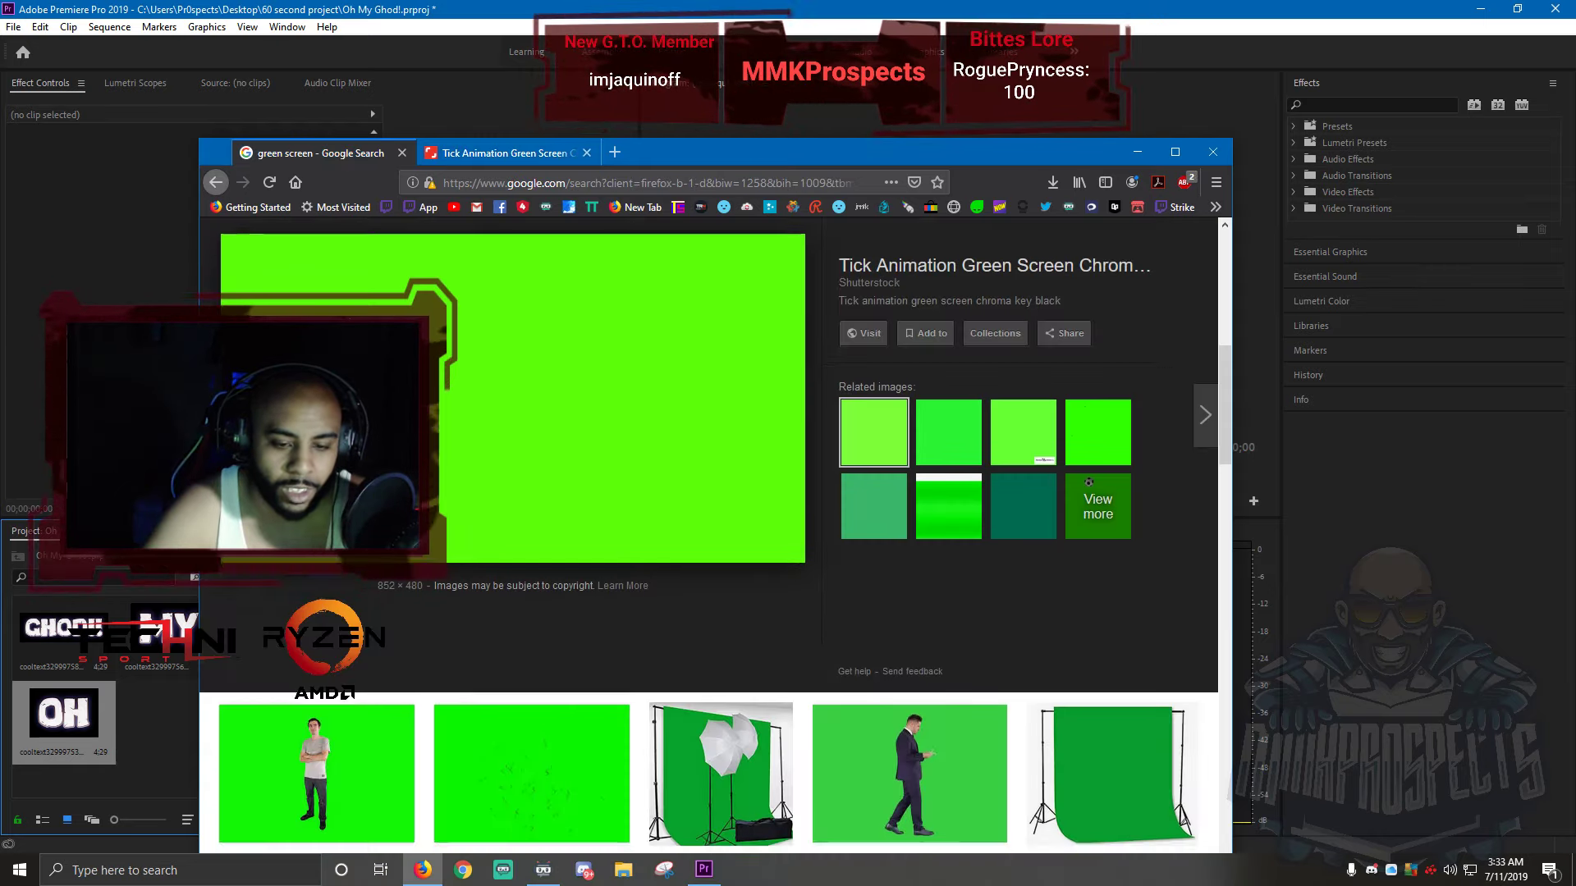
scroll(714, 533, "down", 5)
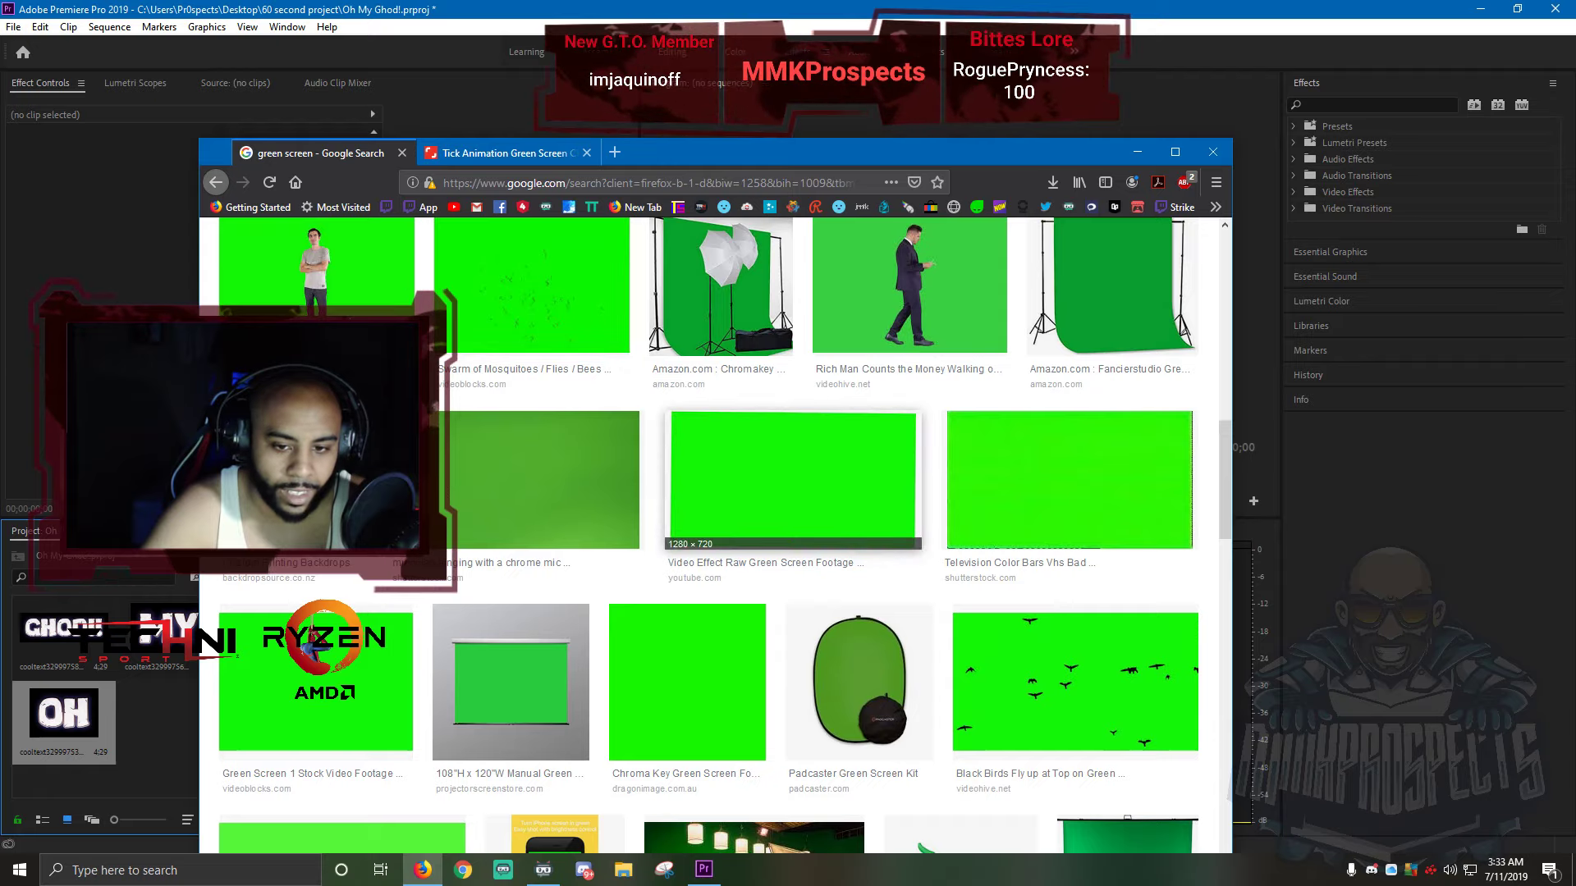
left_click(793, 476)
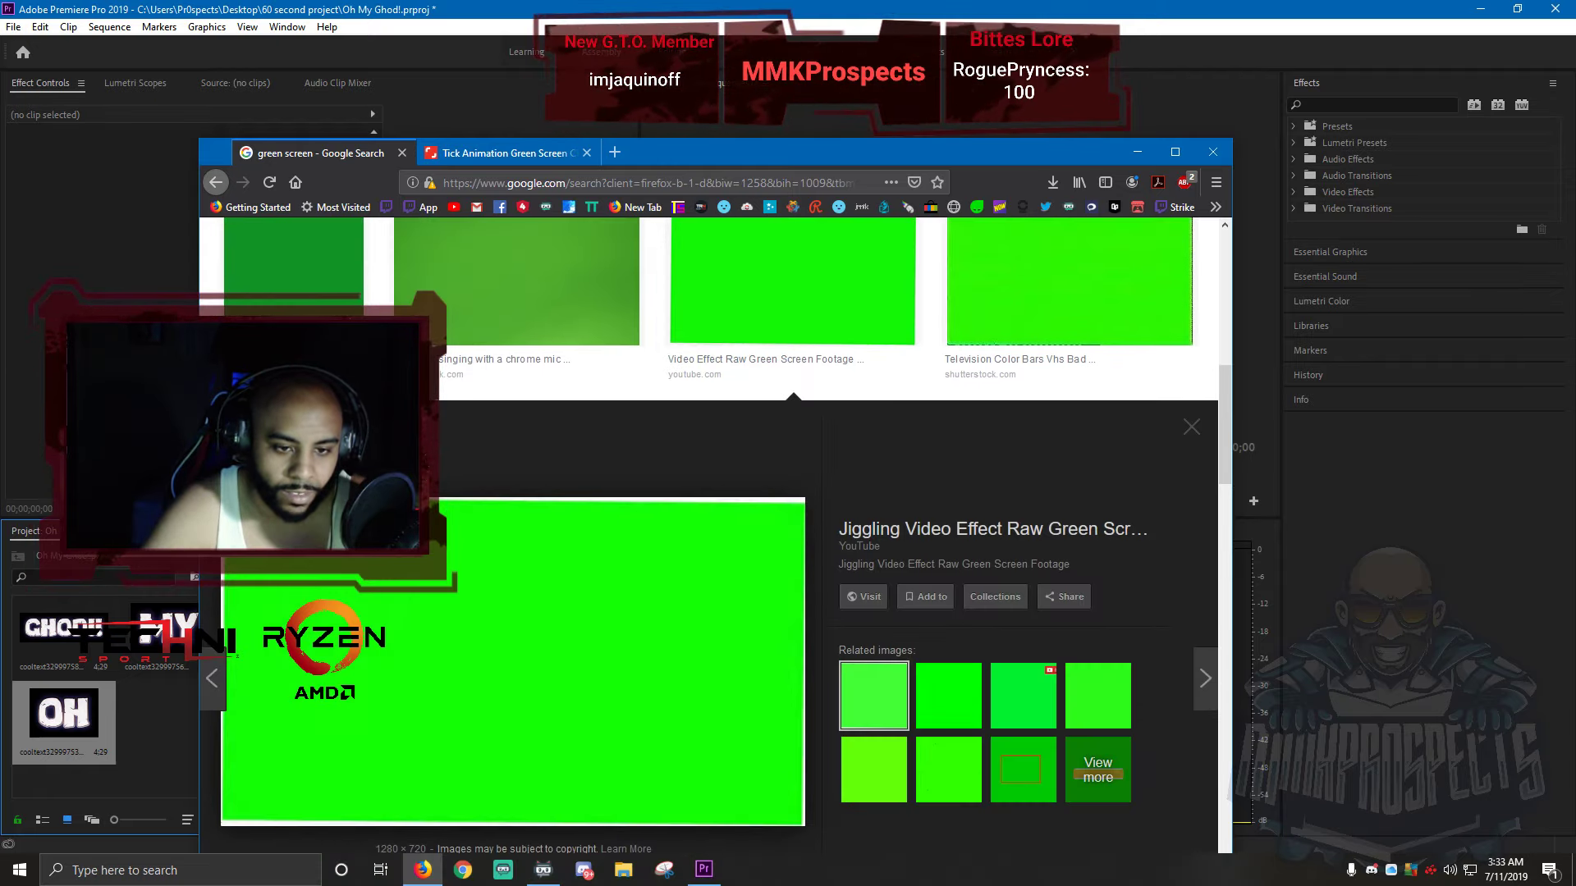
scroll(687, 624, "down", 2)
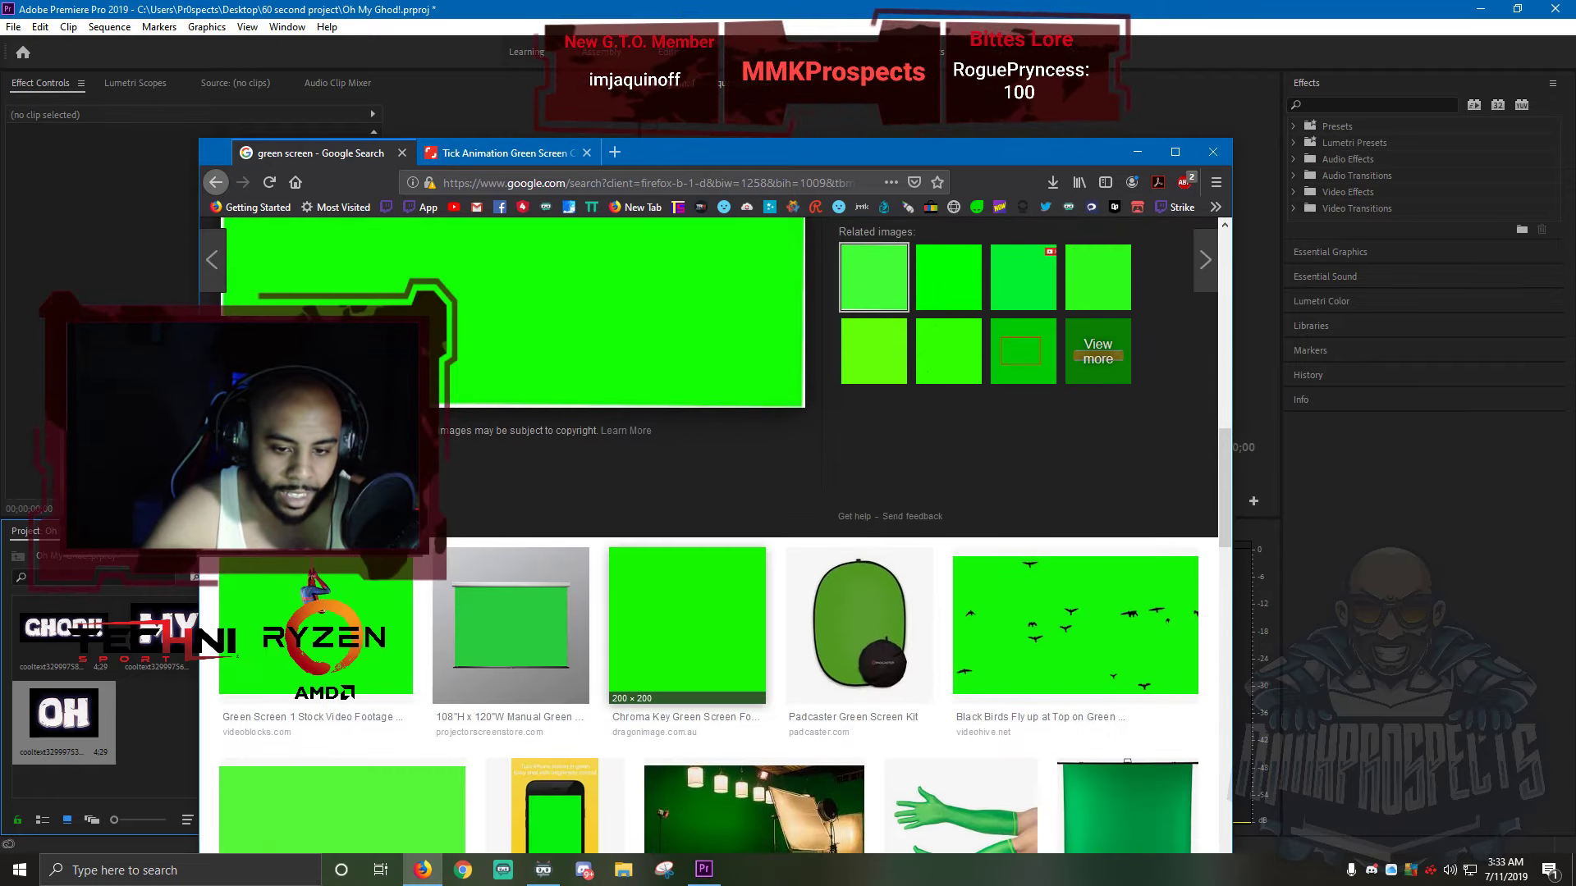
left_click(687, 624)
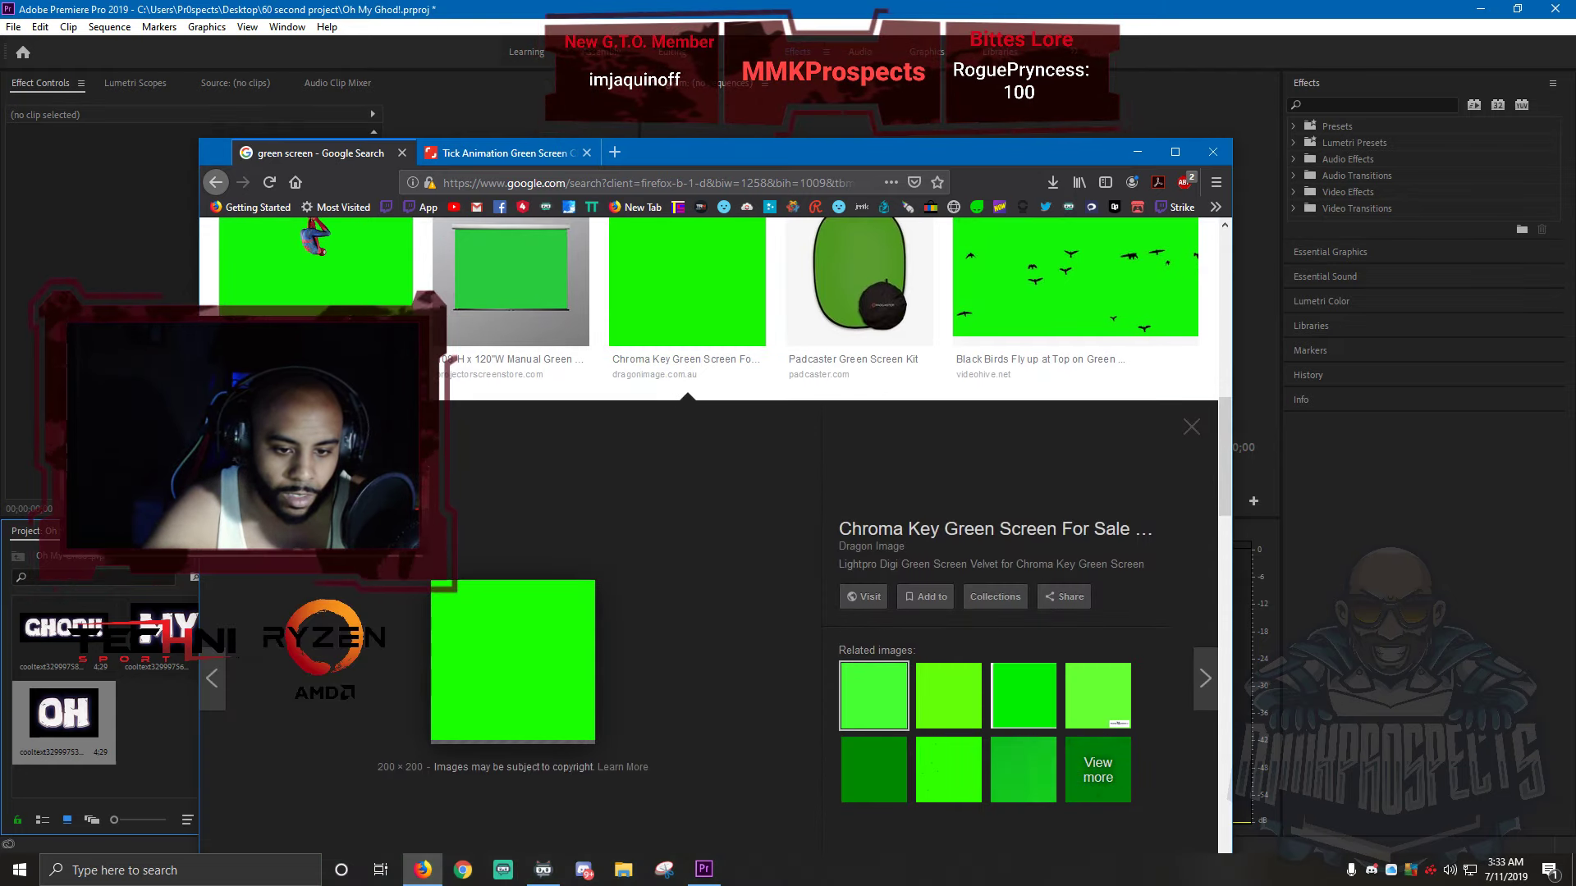
- Save the plain green Imgur image to the Downloads folder as eucAMTA.jpg, replacing the existing file
scroll(687, 623, "down", 5)
left_click(386, 386)
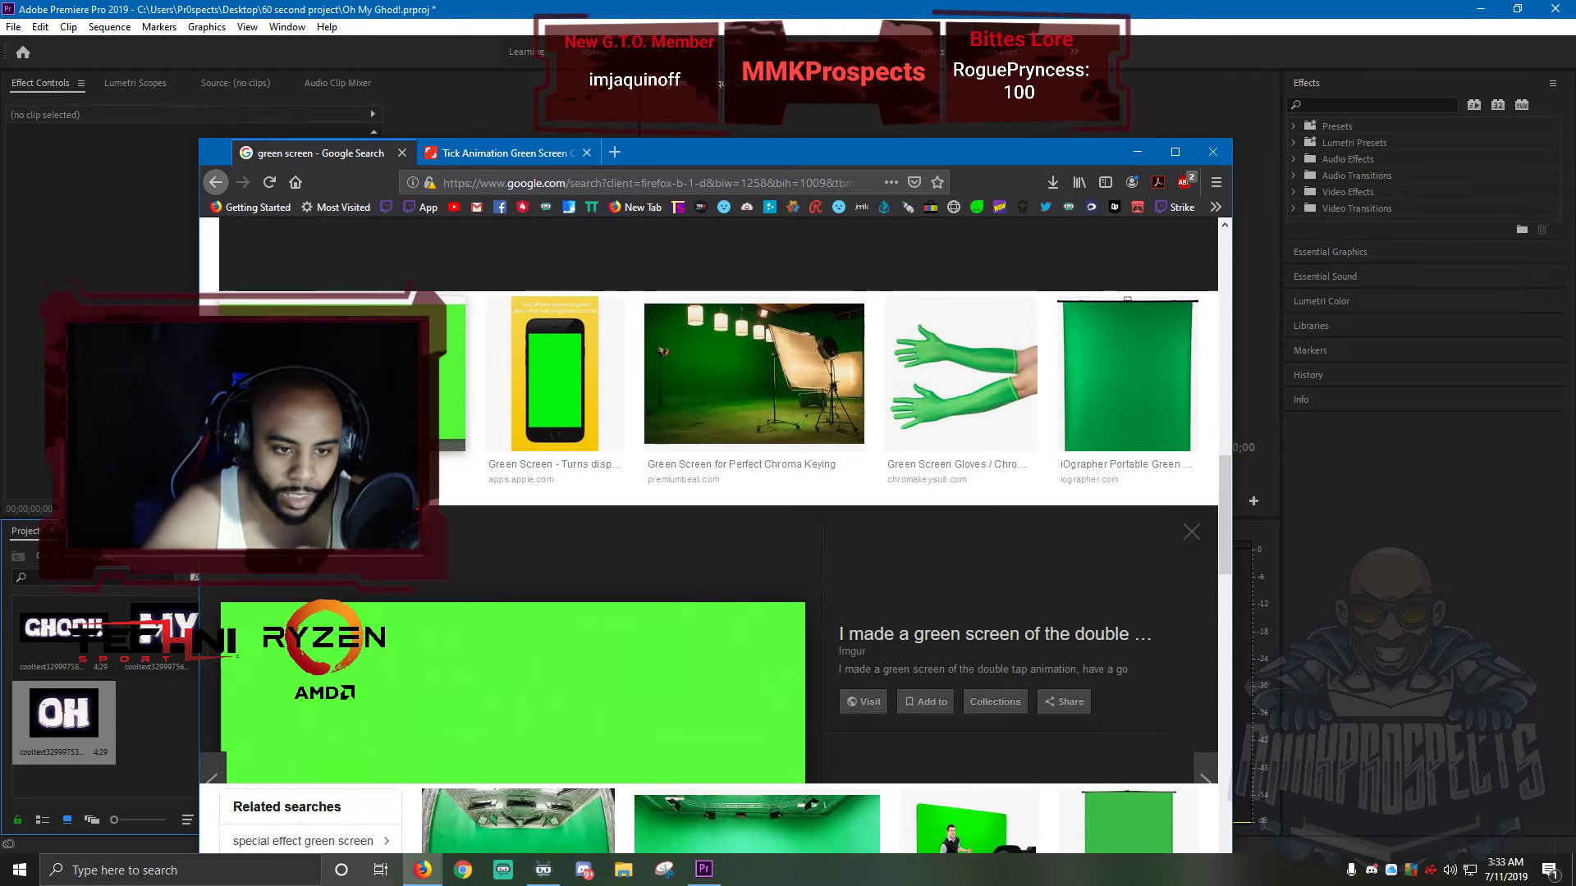
scroll(386, 386, "down", 3)
right_click(483, 581)
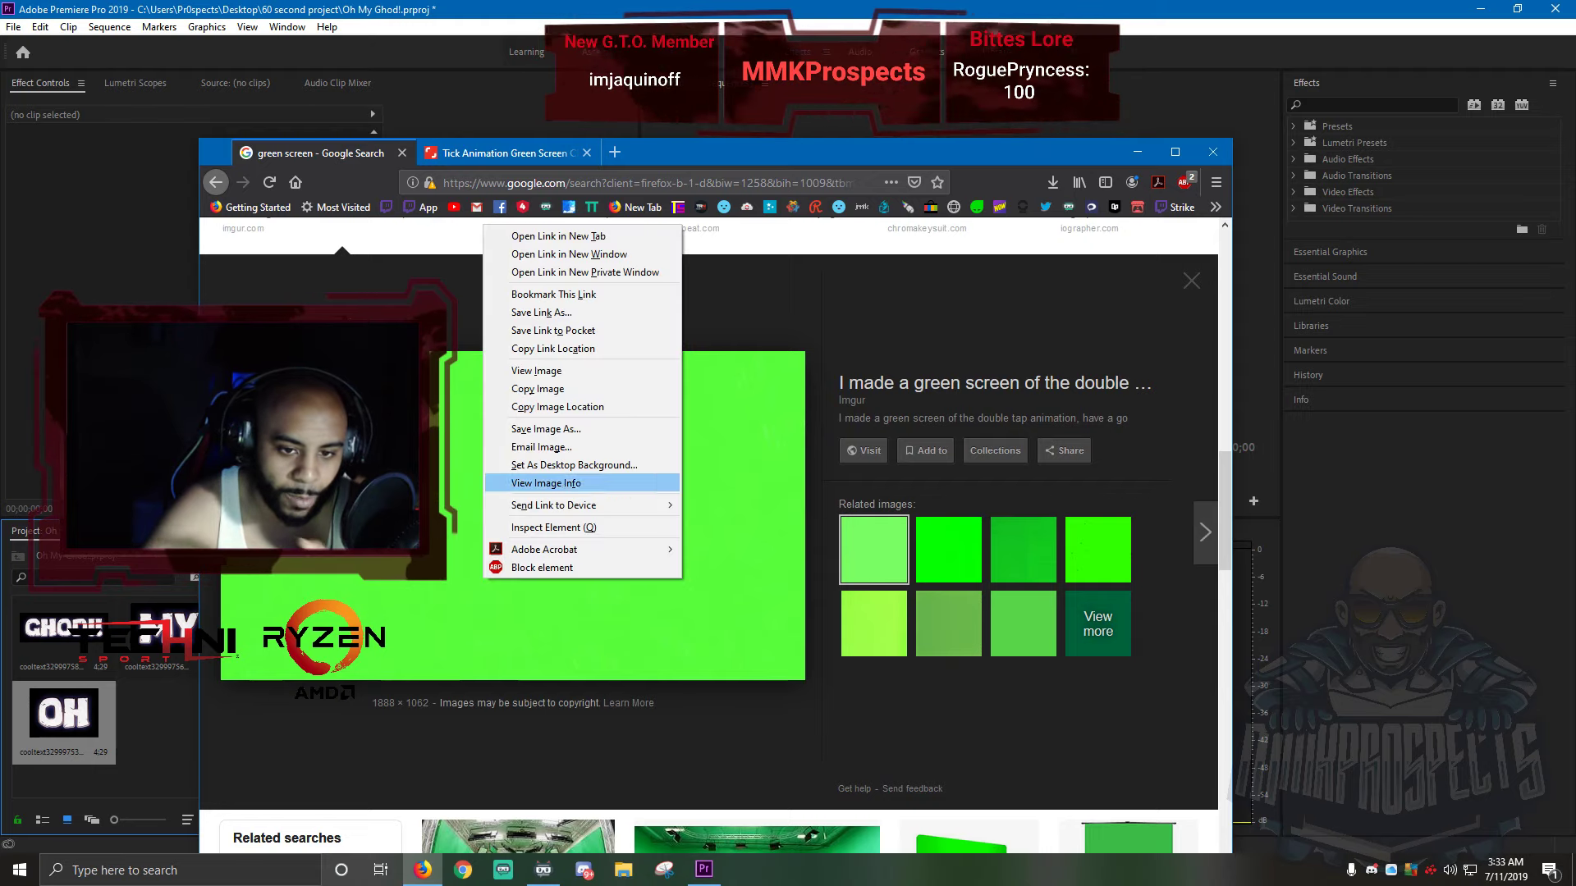
left_click(574, 429)
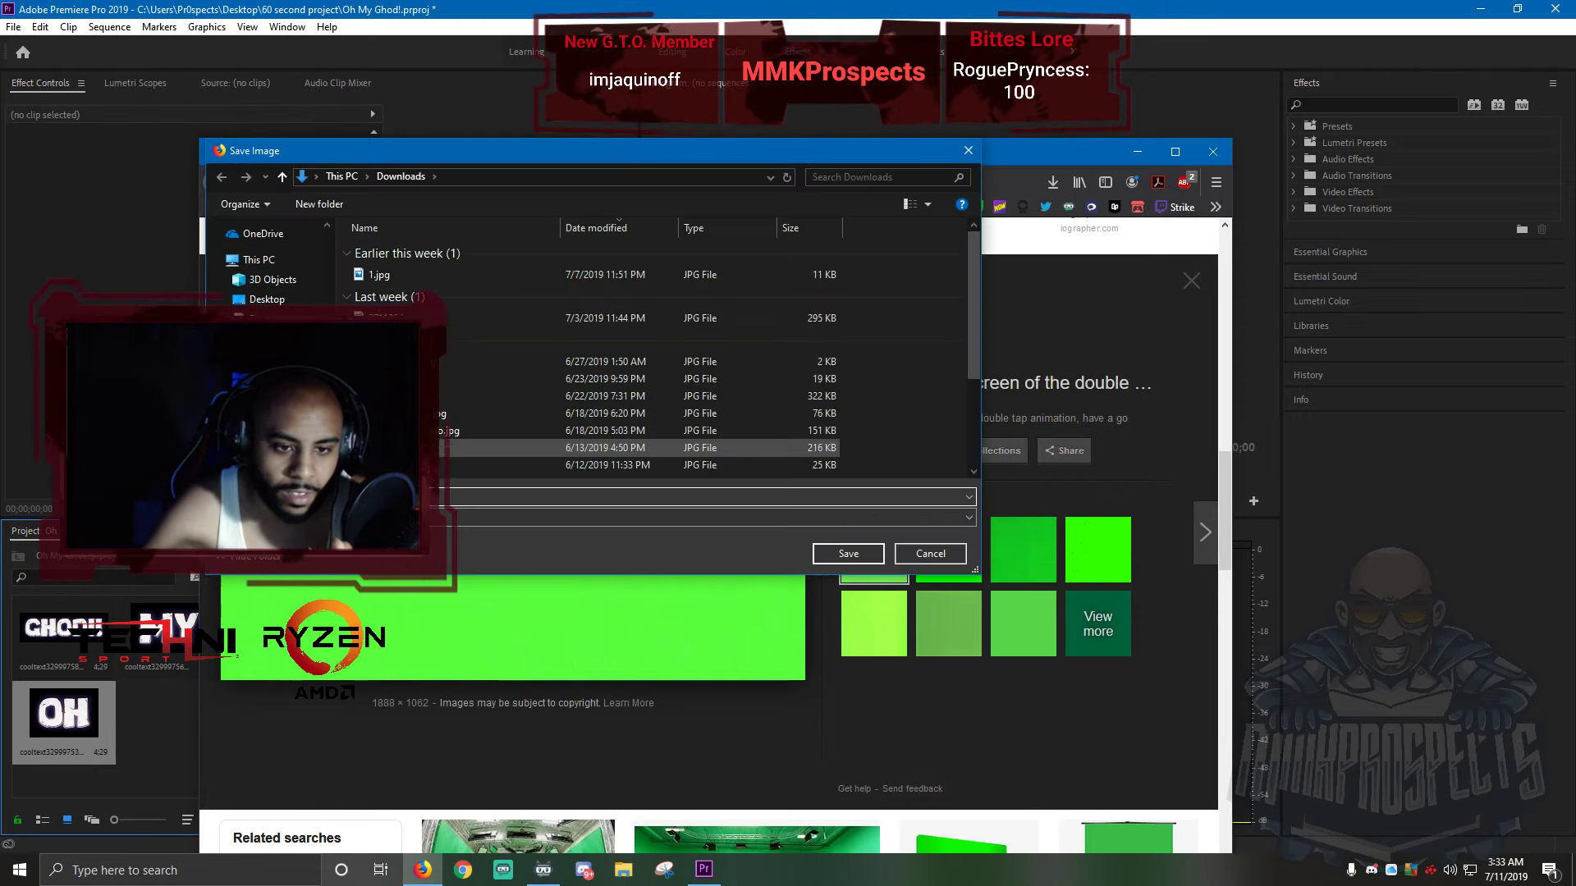
left_click(848, 553)
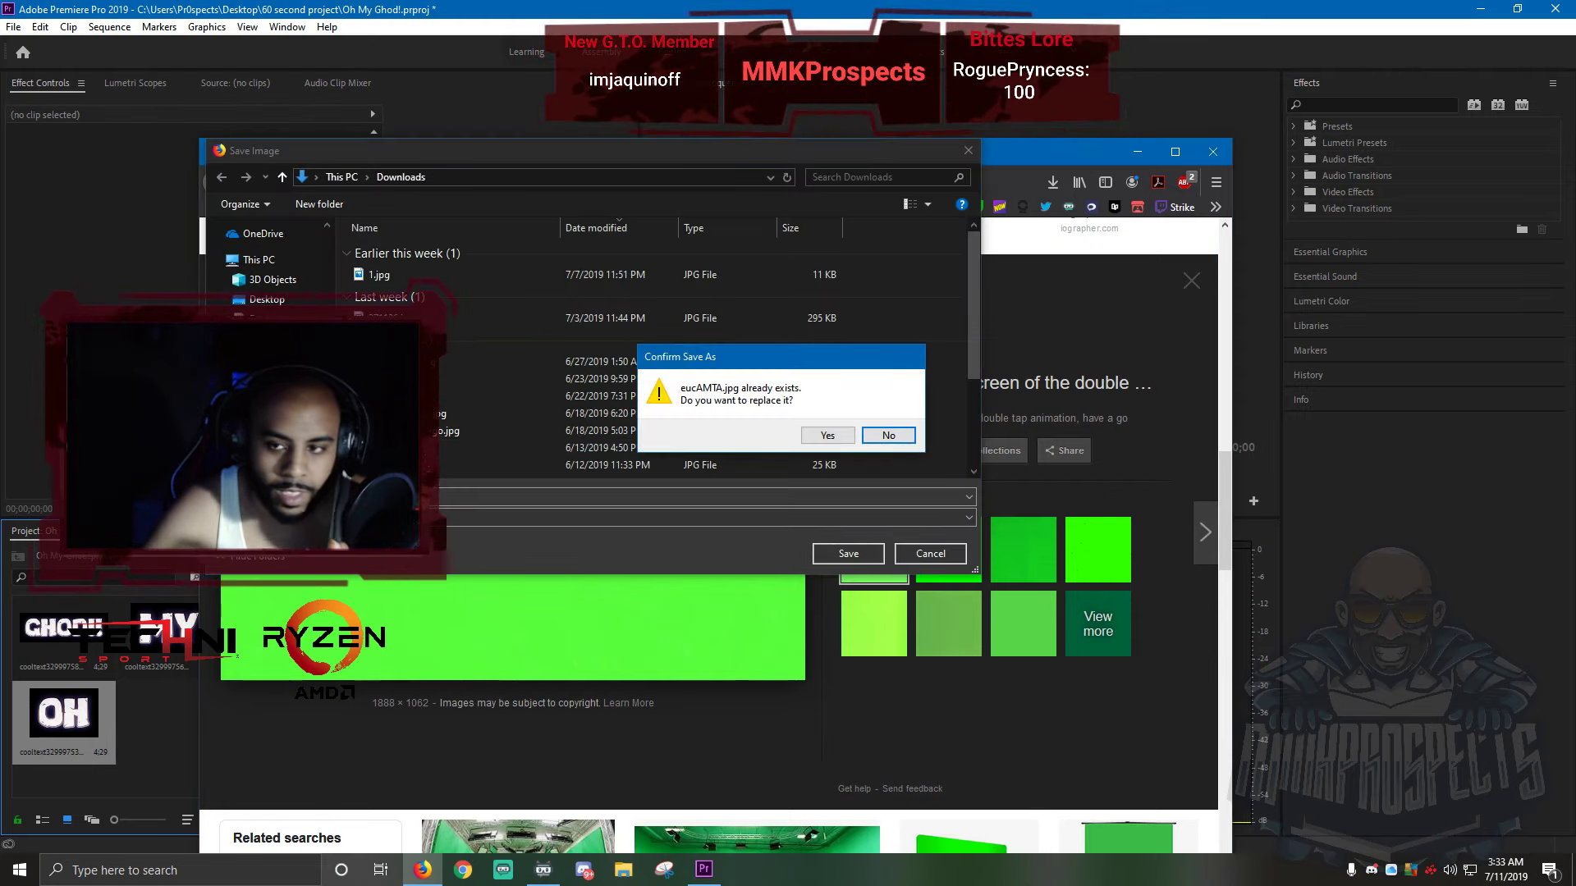
left_click(829, 436)
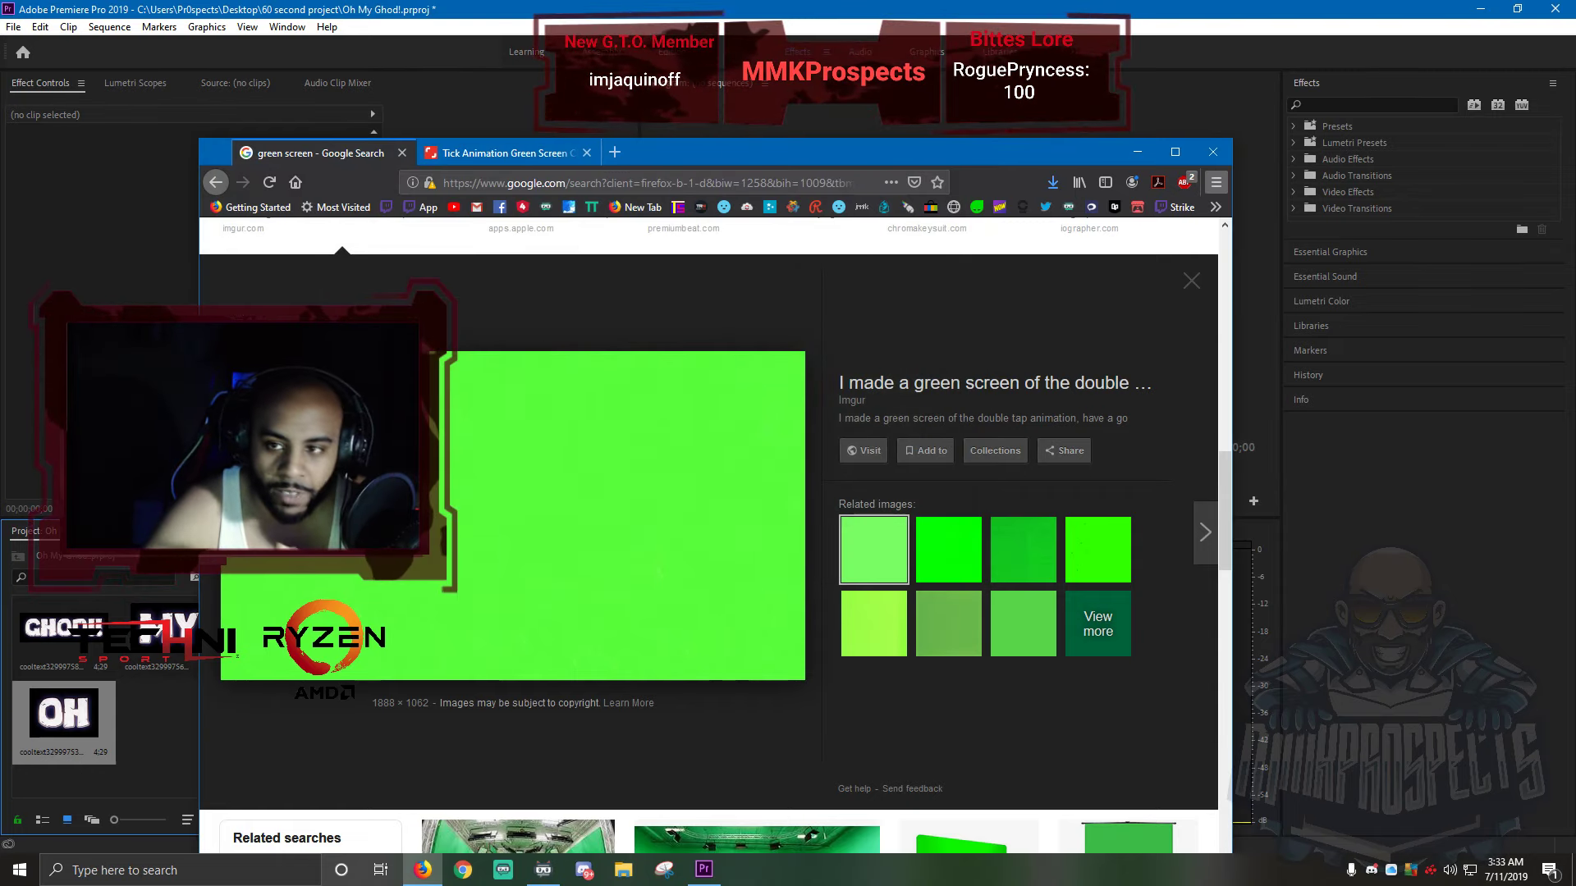
- Import the downloaded eucAMTA.jpg green image from the browser's downloads into the Premiere Pro project and close the browser with its tabs
left_click(1052, 182)
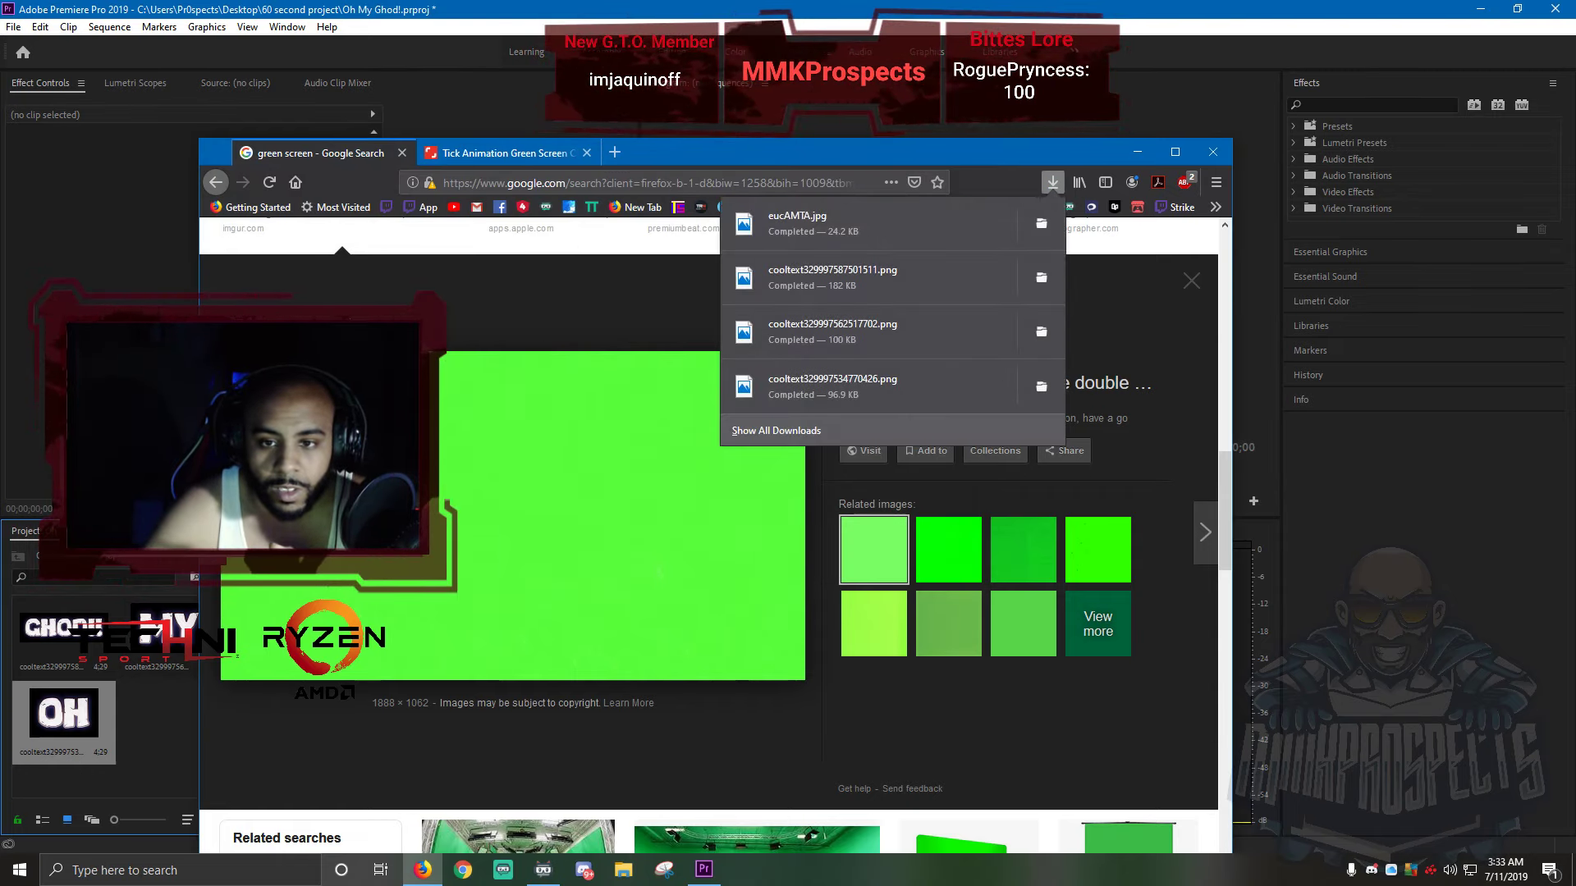
left_click_drag(604, 414, 164, 738)
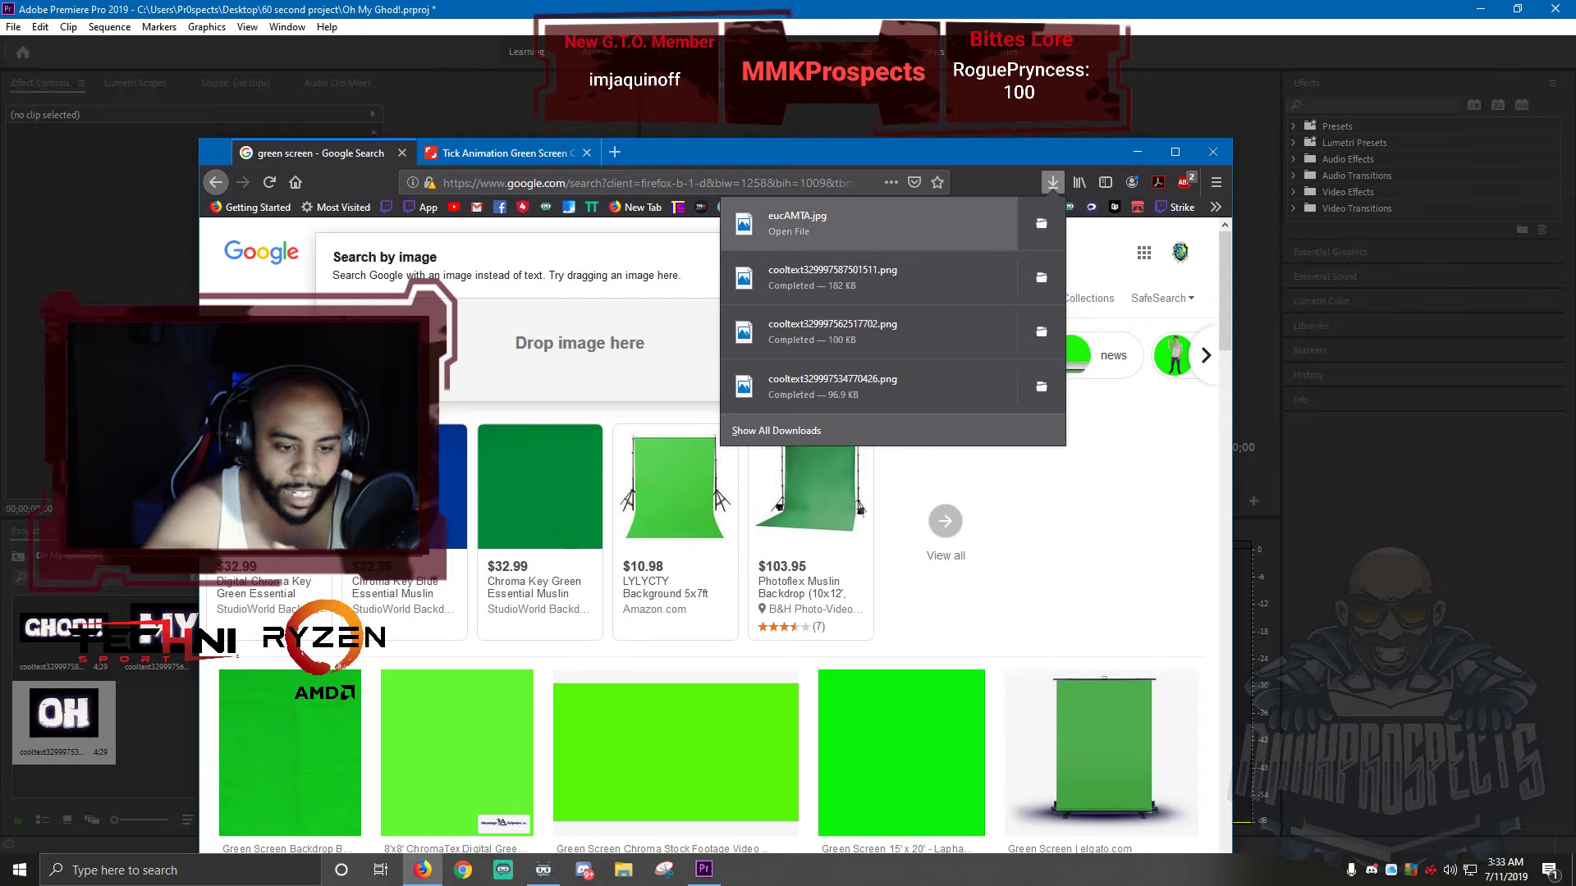
scroll(657, 570, "down", 10)
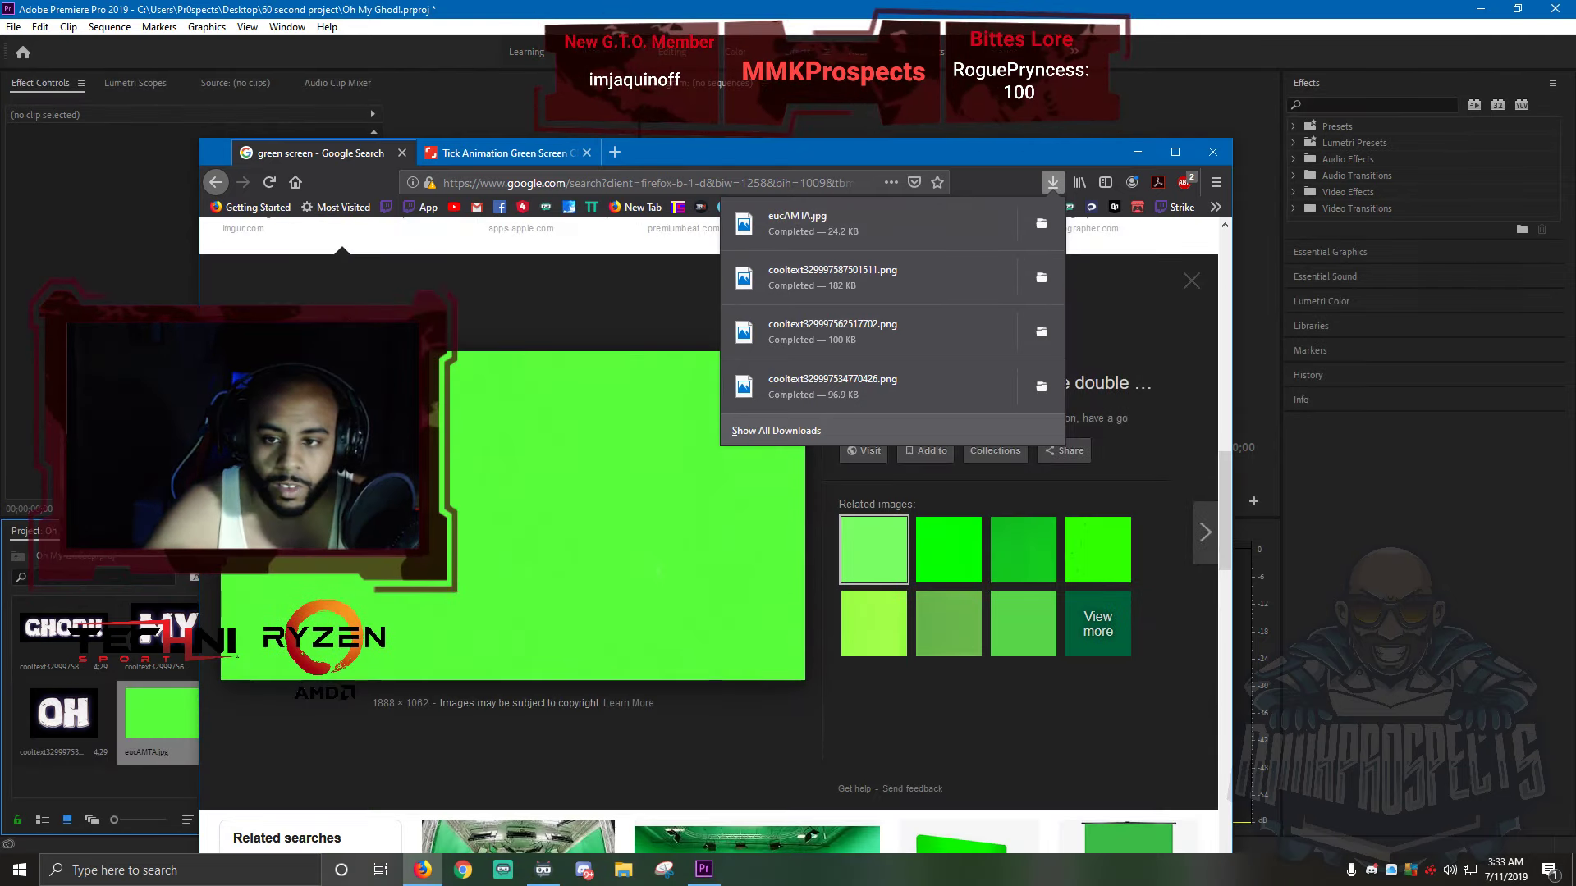
left_click(1213, 152)
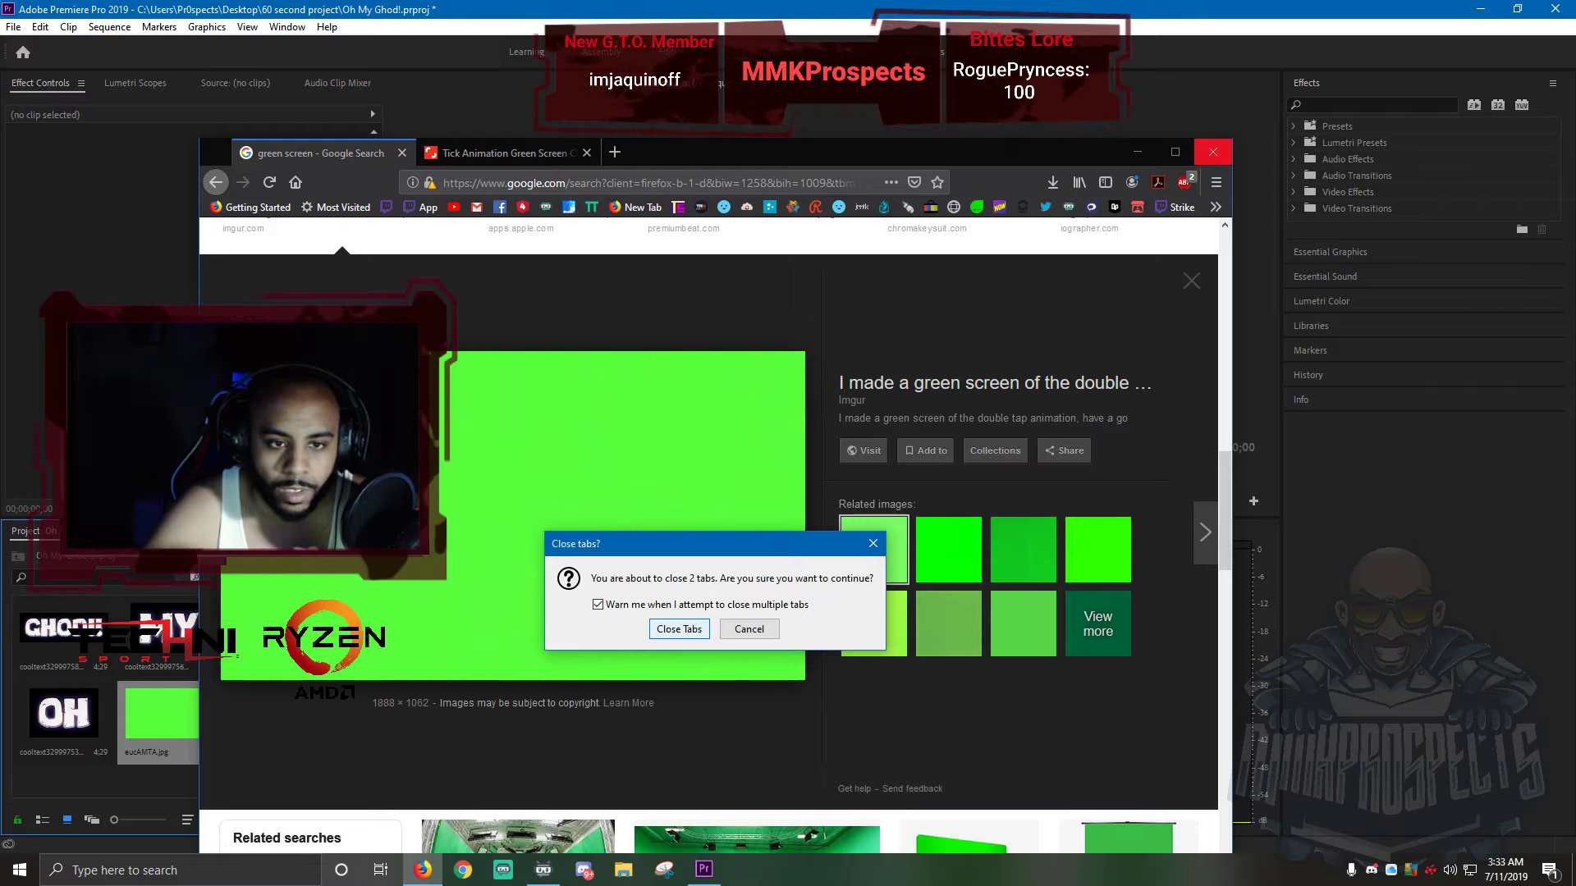
key("Return")
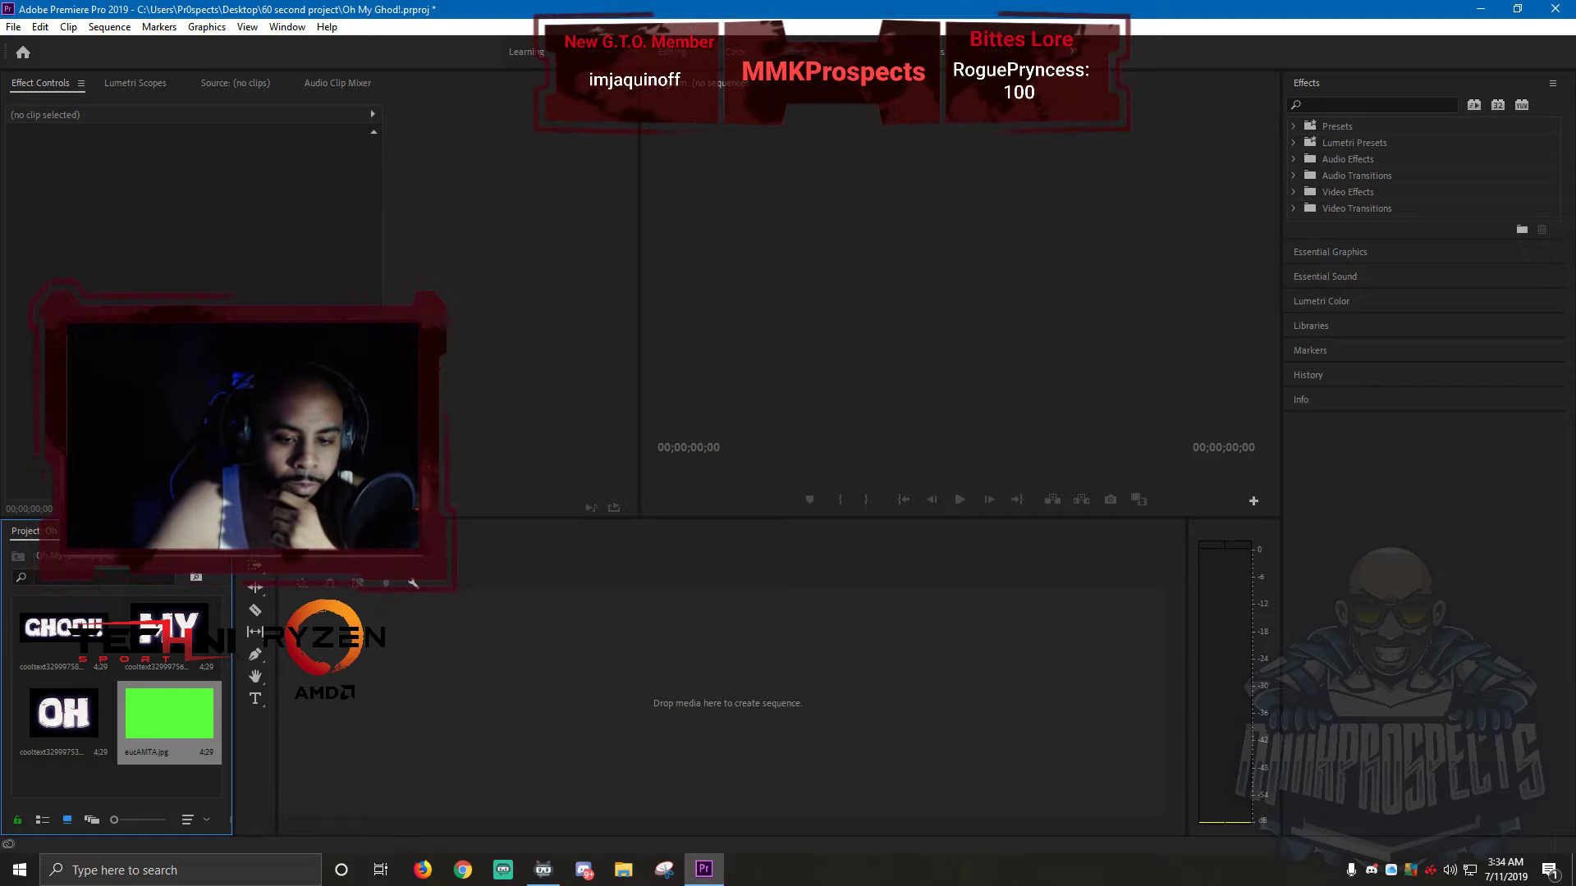
- Create a sequence from the green eucAMTA.jpg image and set its frame size to 1920 horizontal by 1080 vertical
left_click_drag(169, 714, 727, 703)
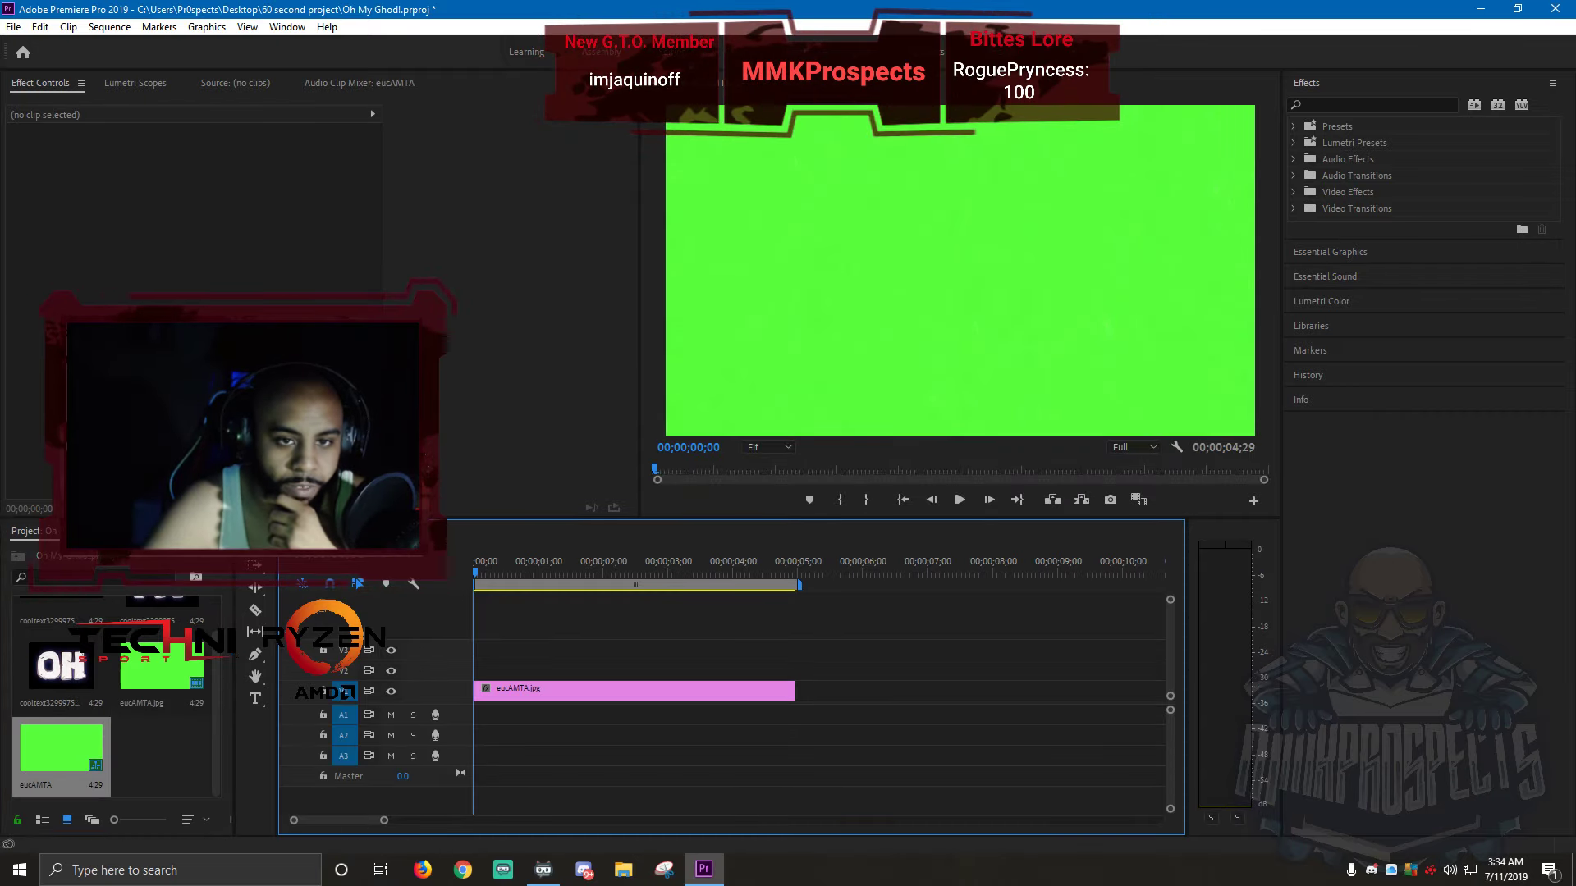
left_click(109, 27)
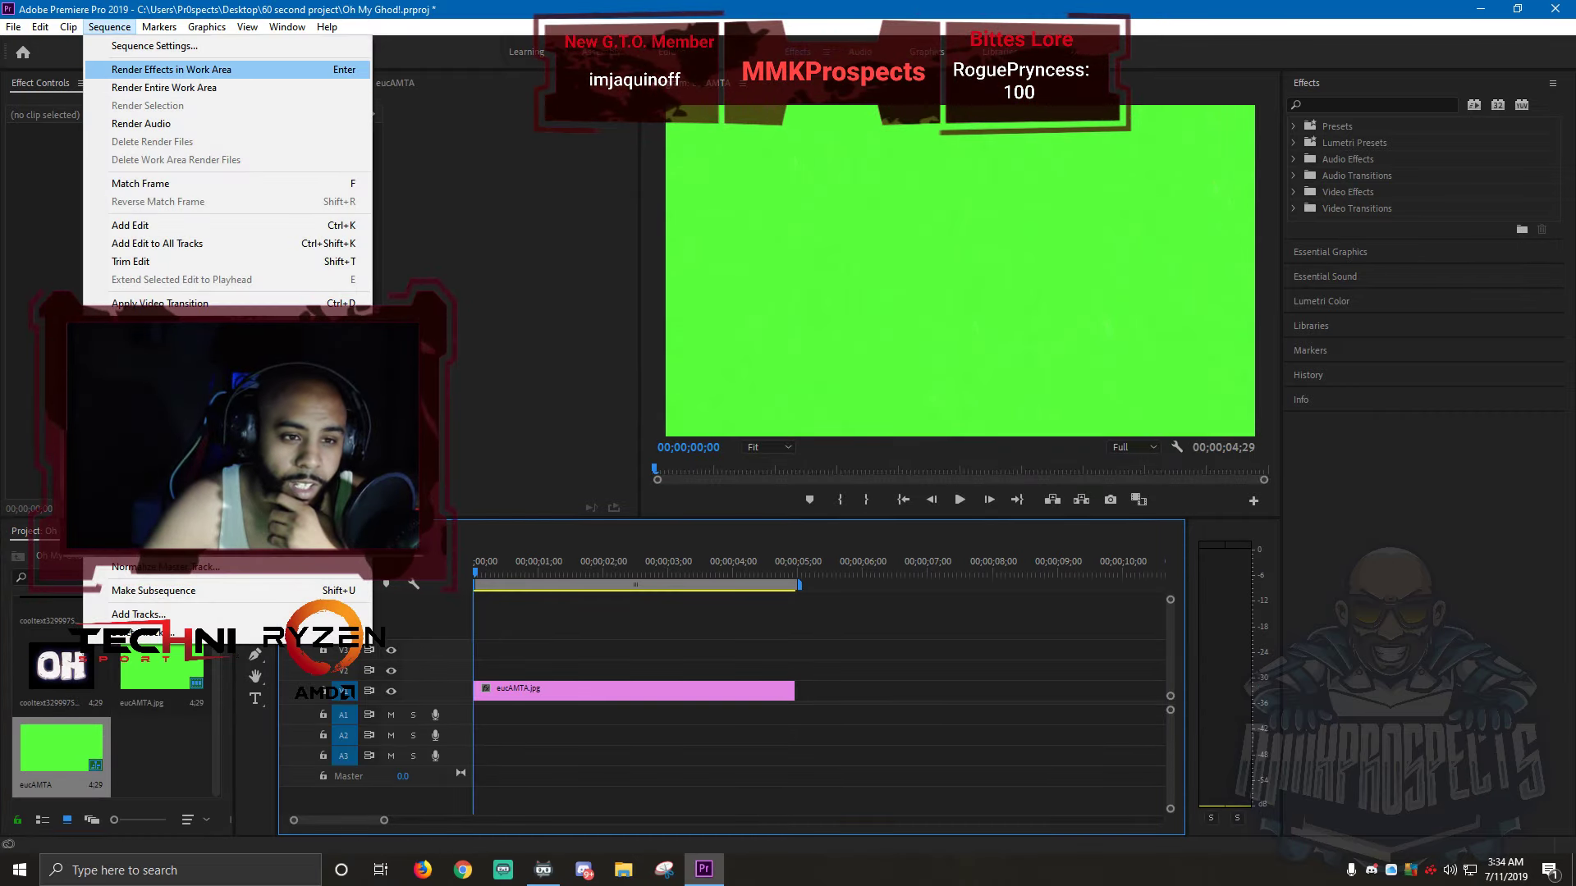
left_click(154, 46)
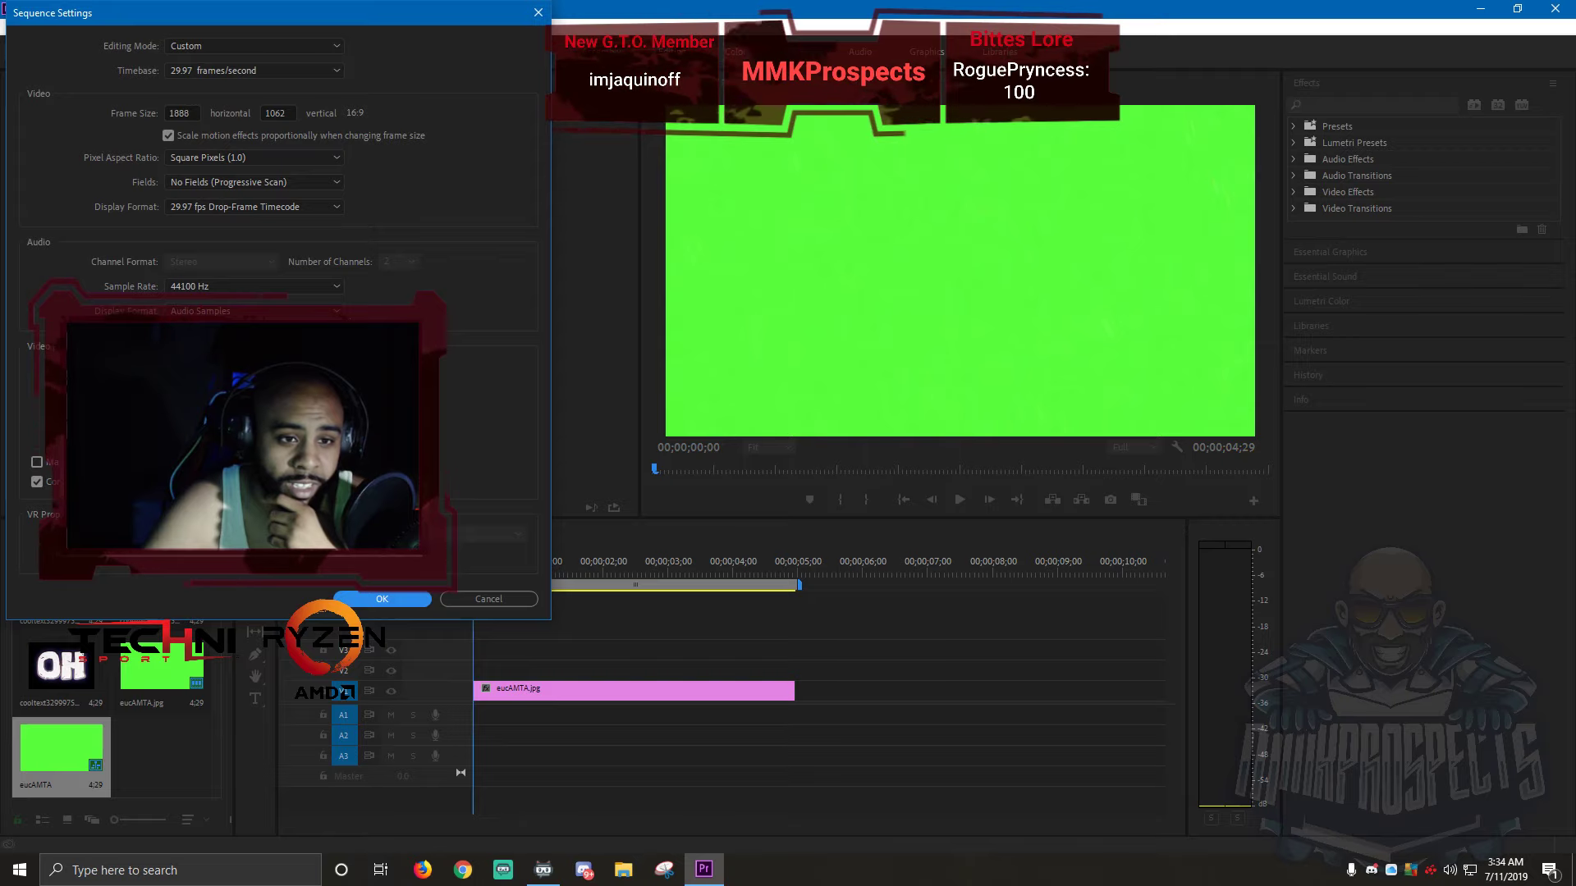
left_click(179, 113)
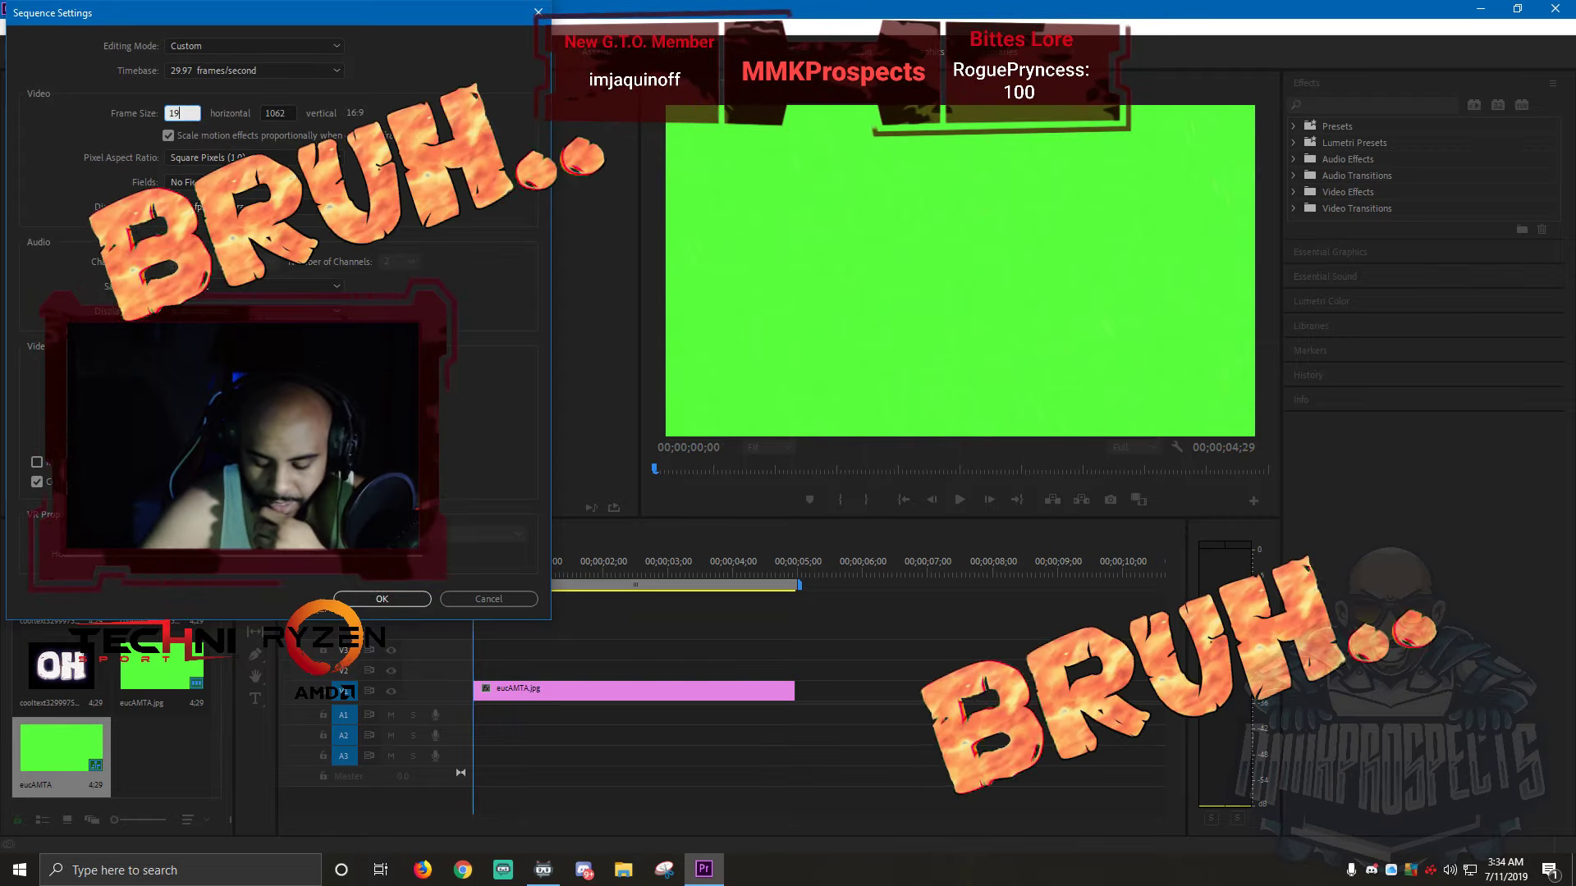
type("16384")
key("Tab")
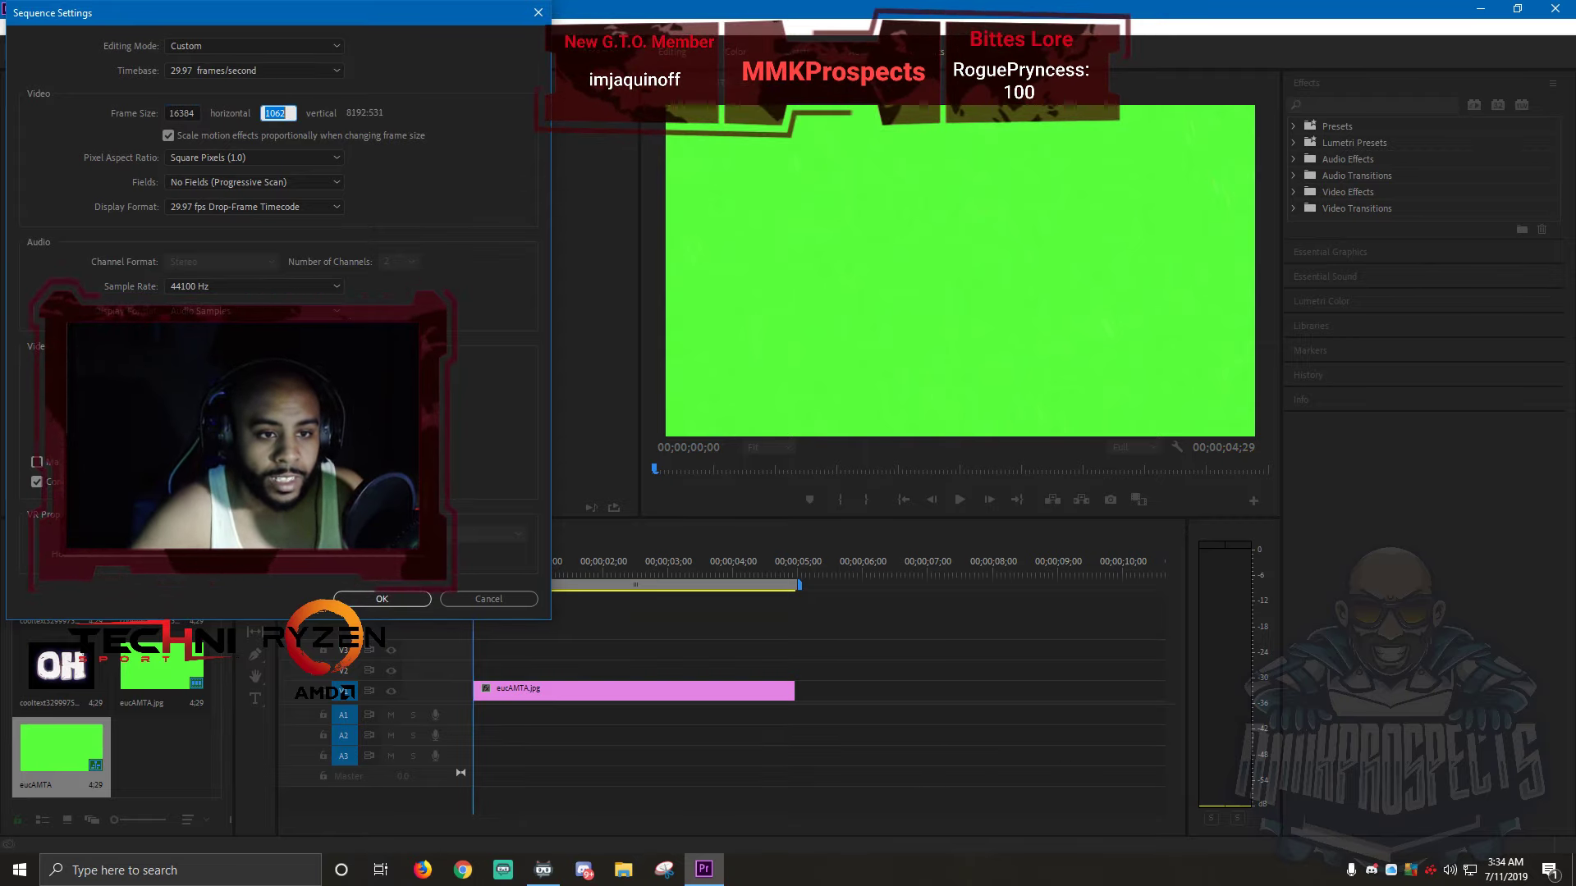
key("shift+Tab")
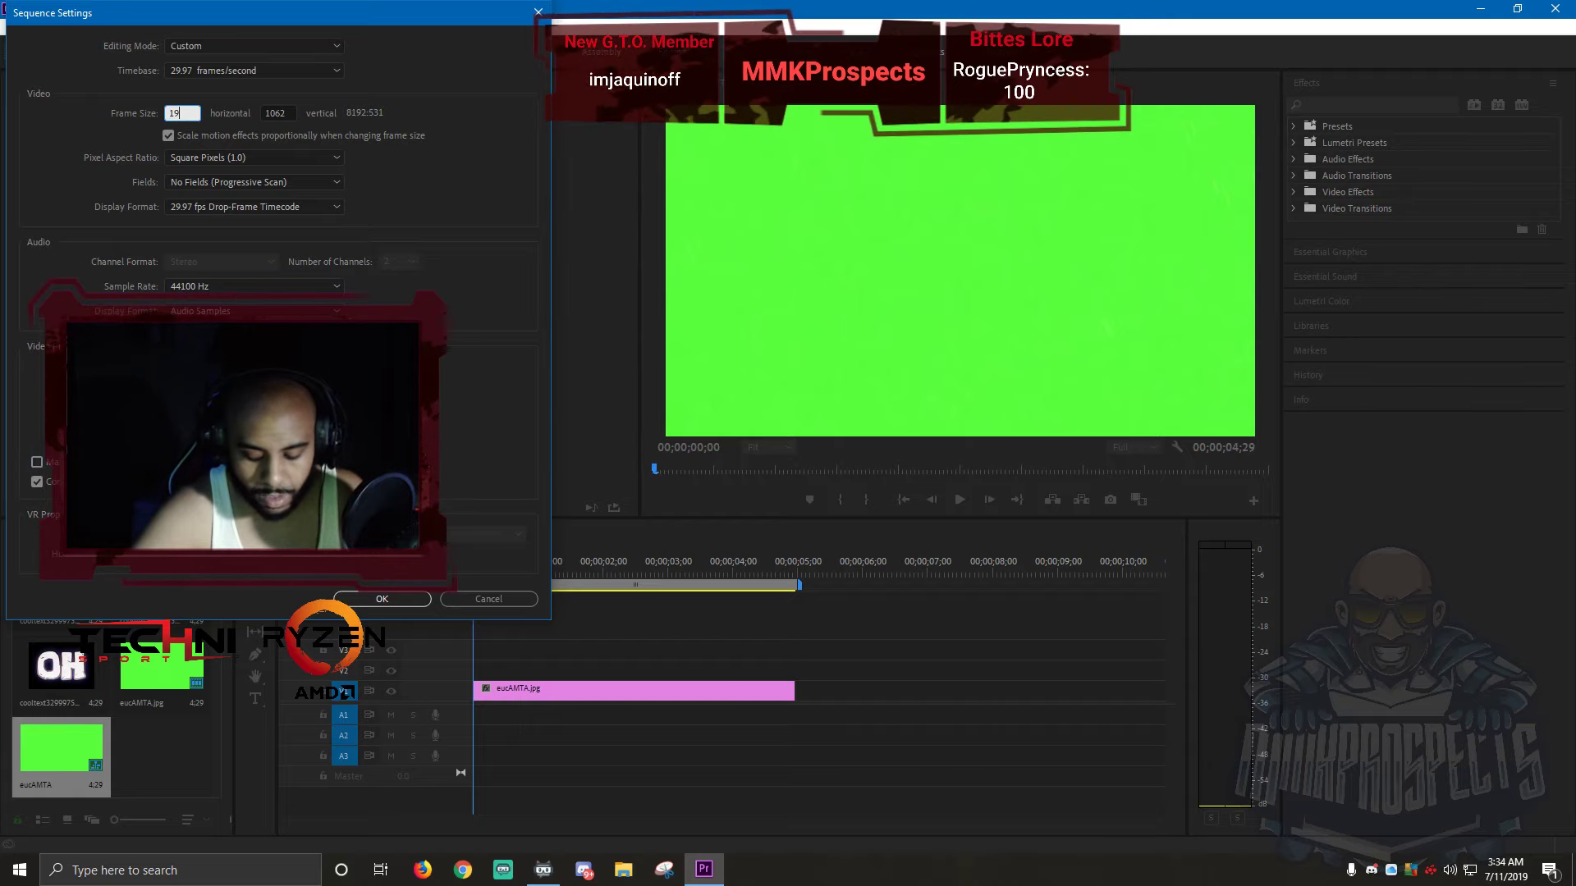
type("190")
key("BackSpace")
type("2")
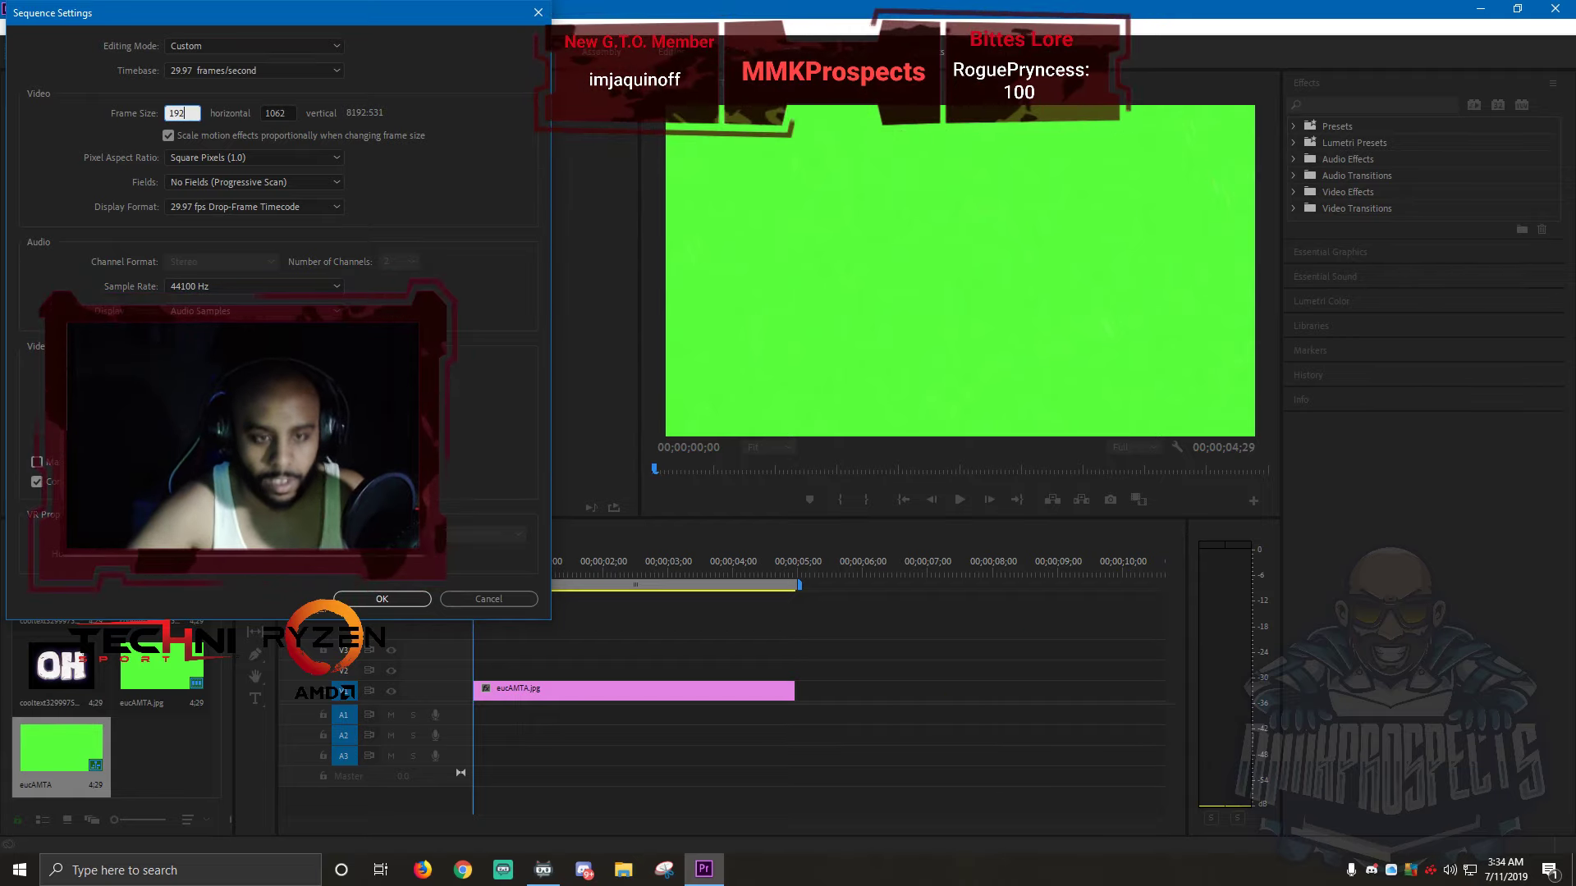
type("0")
key("Tab")
type("1080")
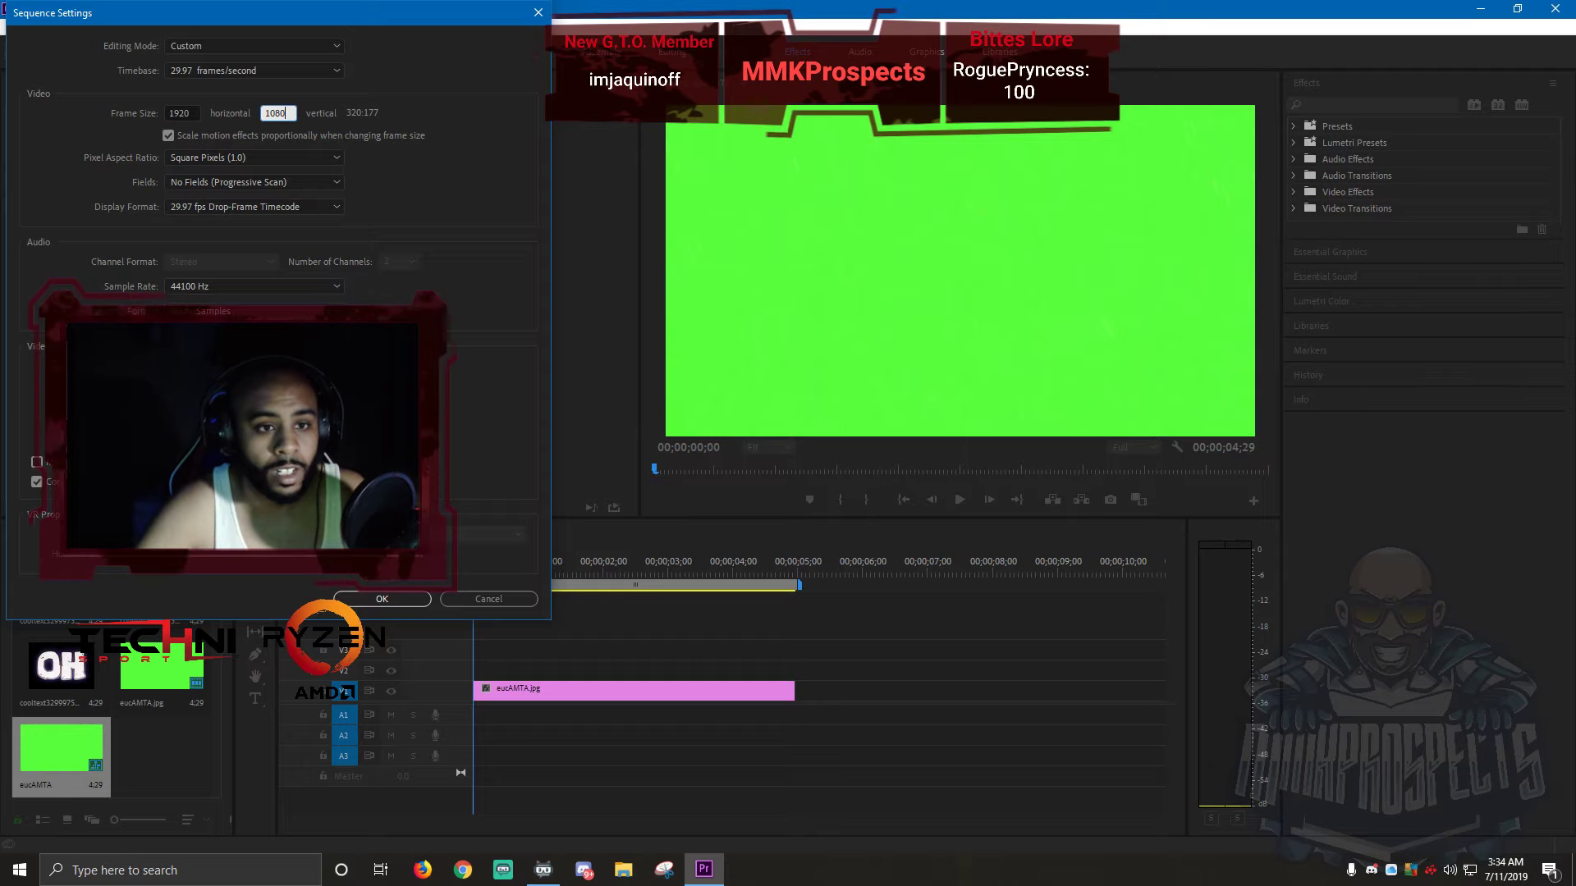
- Review the available display format, pixel aspect ratio and fields options in the sequence settings
left_click(255, 207)
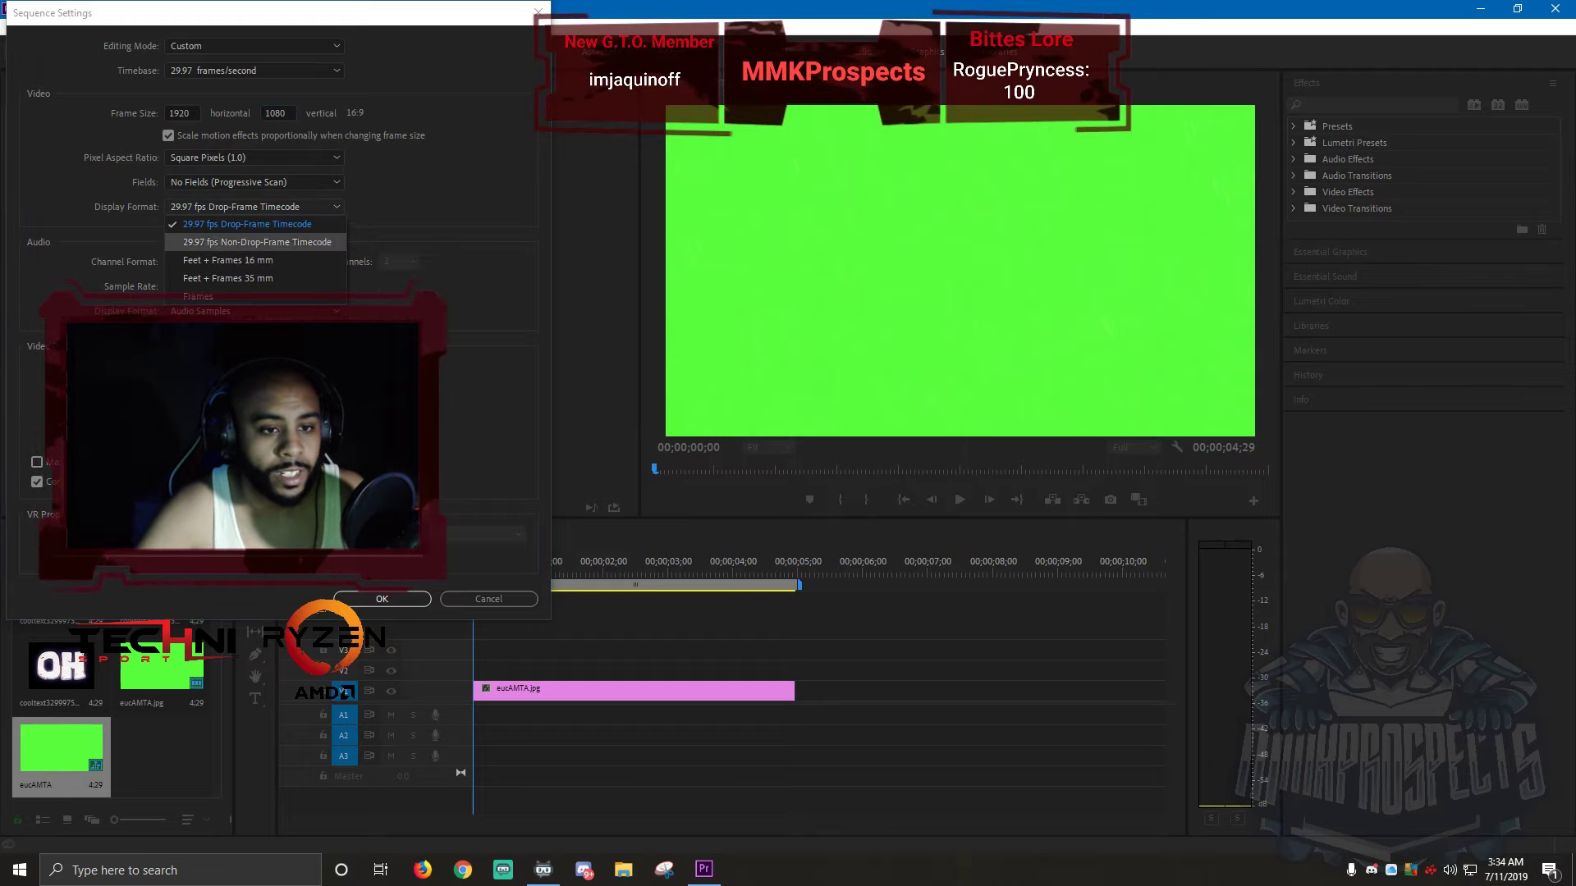
left_click(255, 207)
left_click(255, 158)
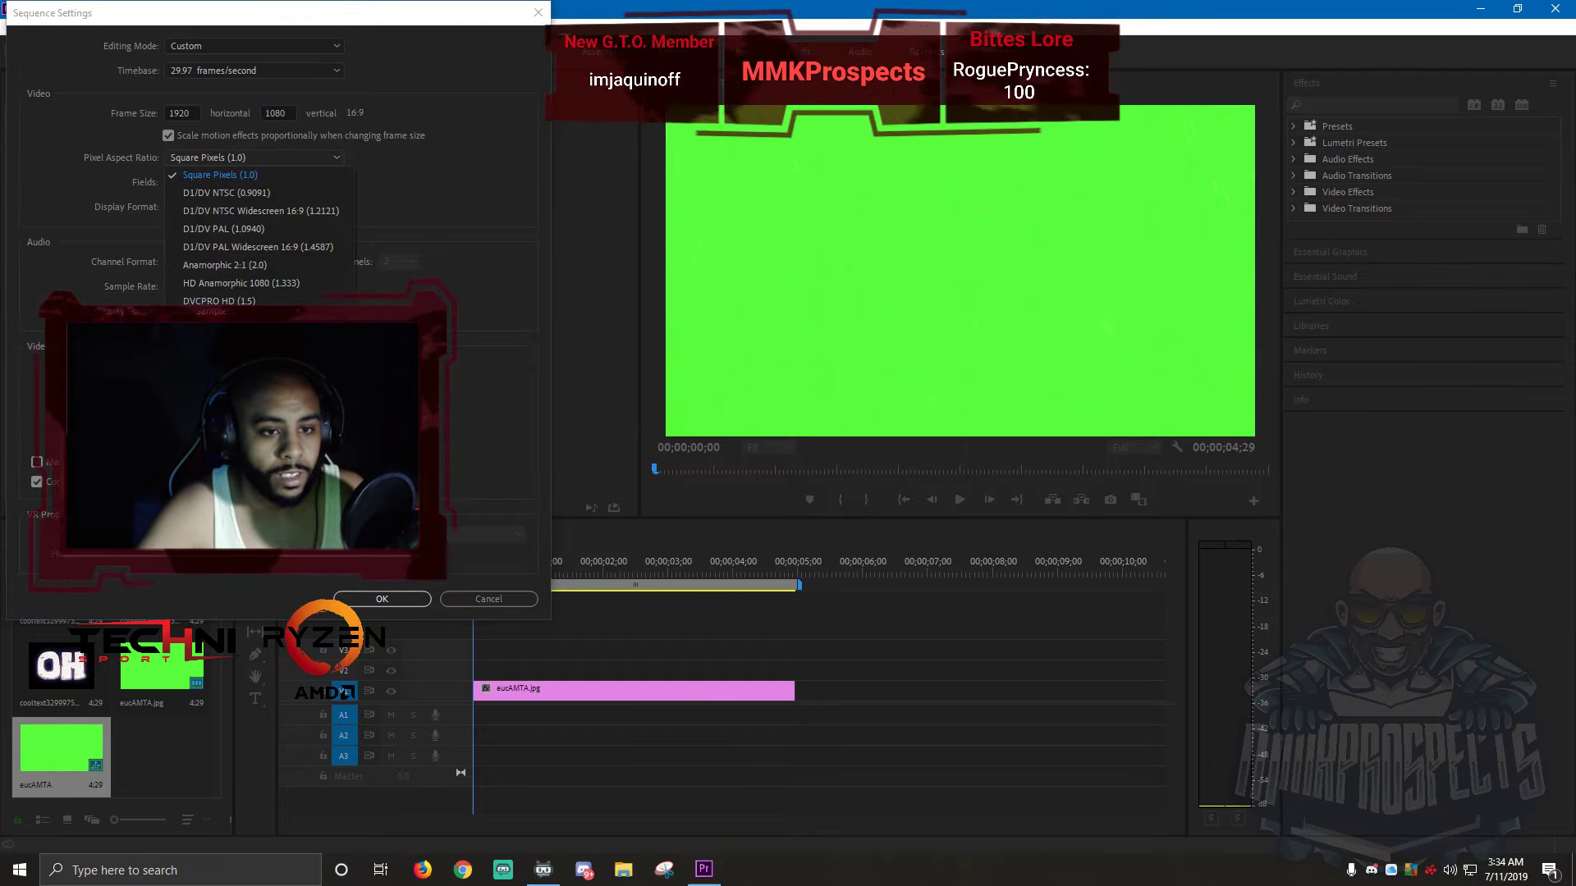
left_click(254, 158)
left_click(254, 183)
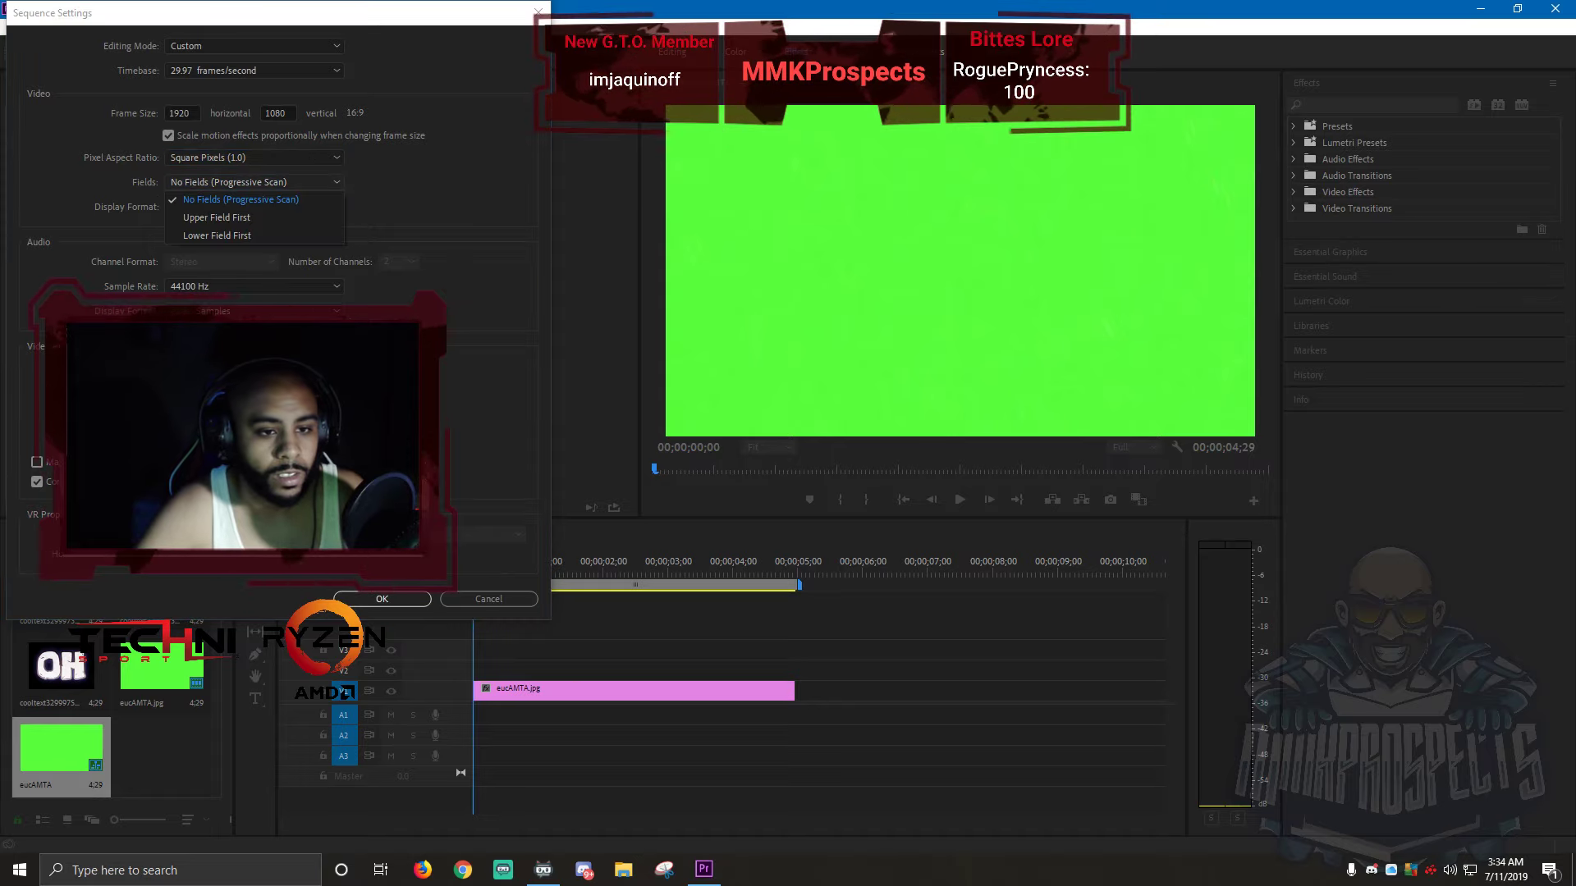
left_click(255, 182)
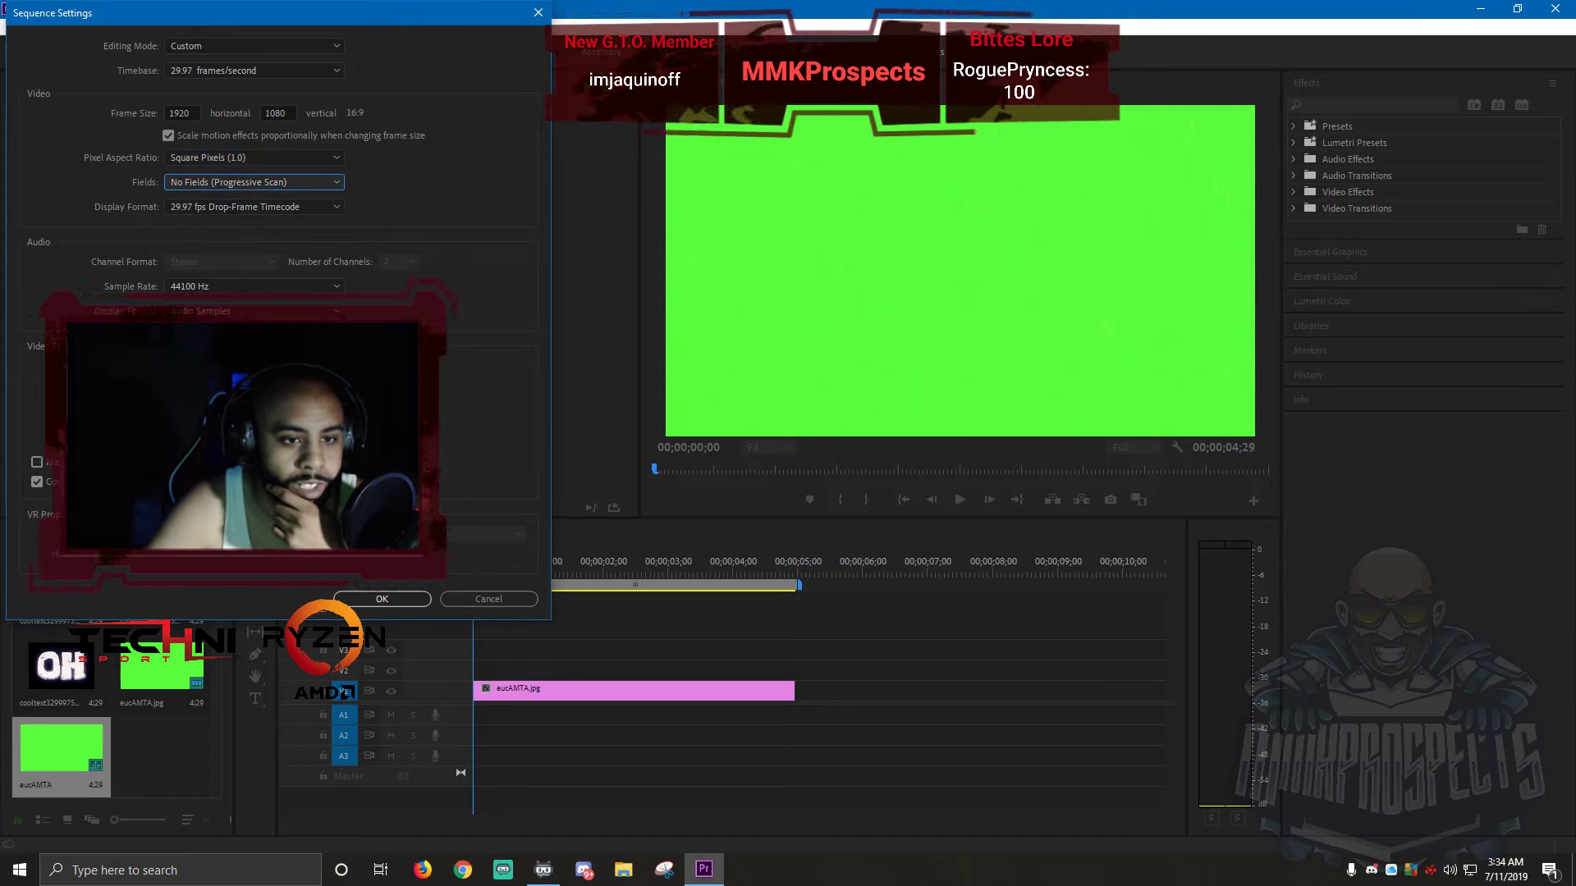
- Set the sequence timebase to 60.00 frames/second and apply the new sequence settings
left_click(254, 71)
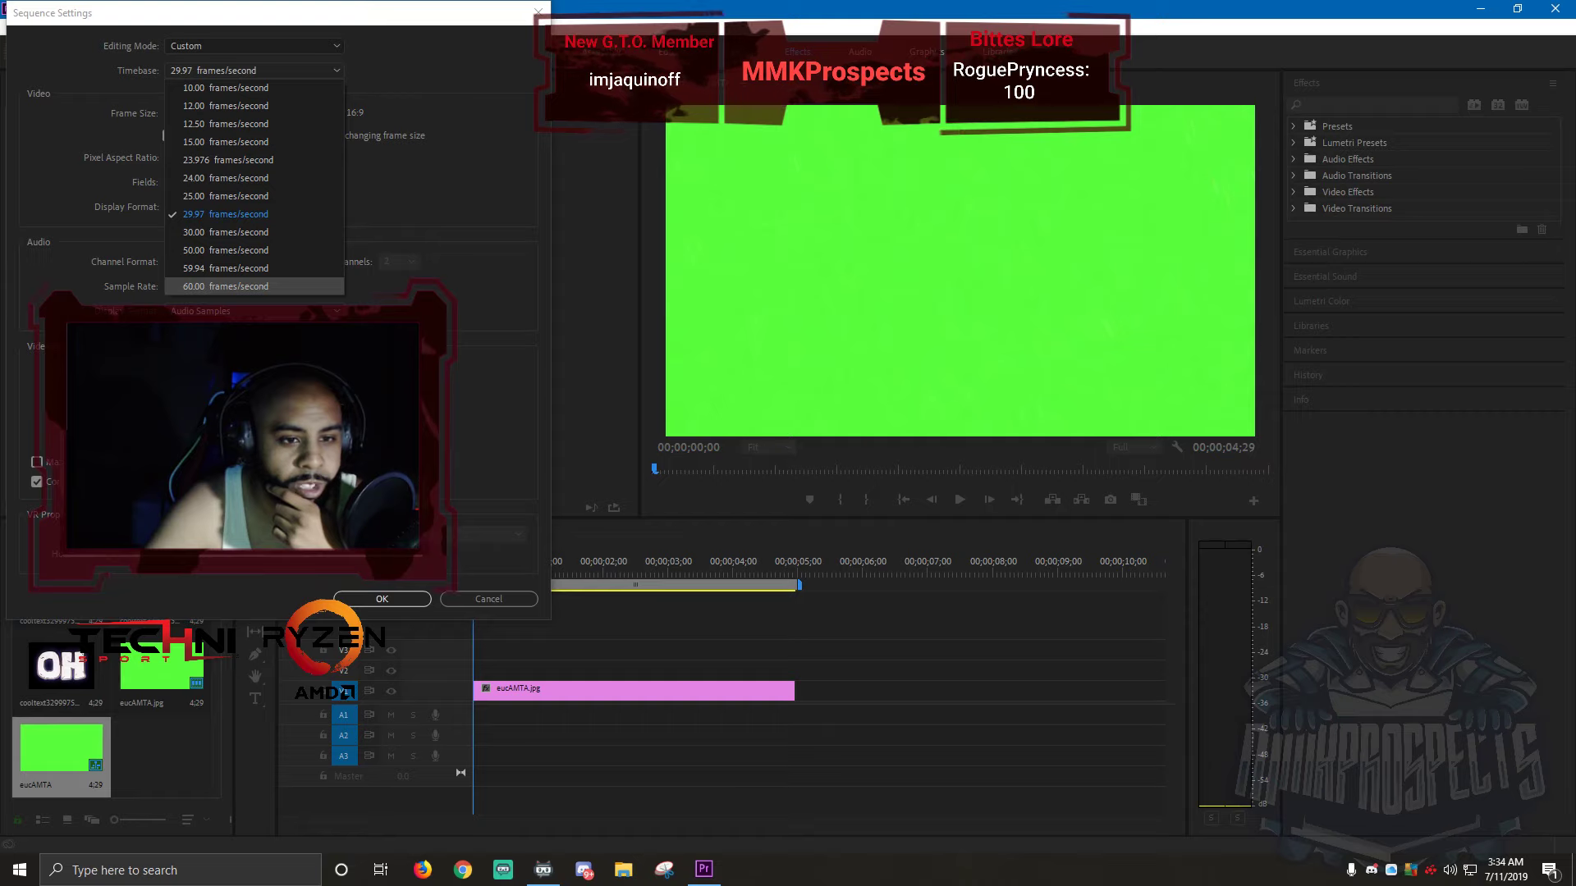
left_click(254, 285)
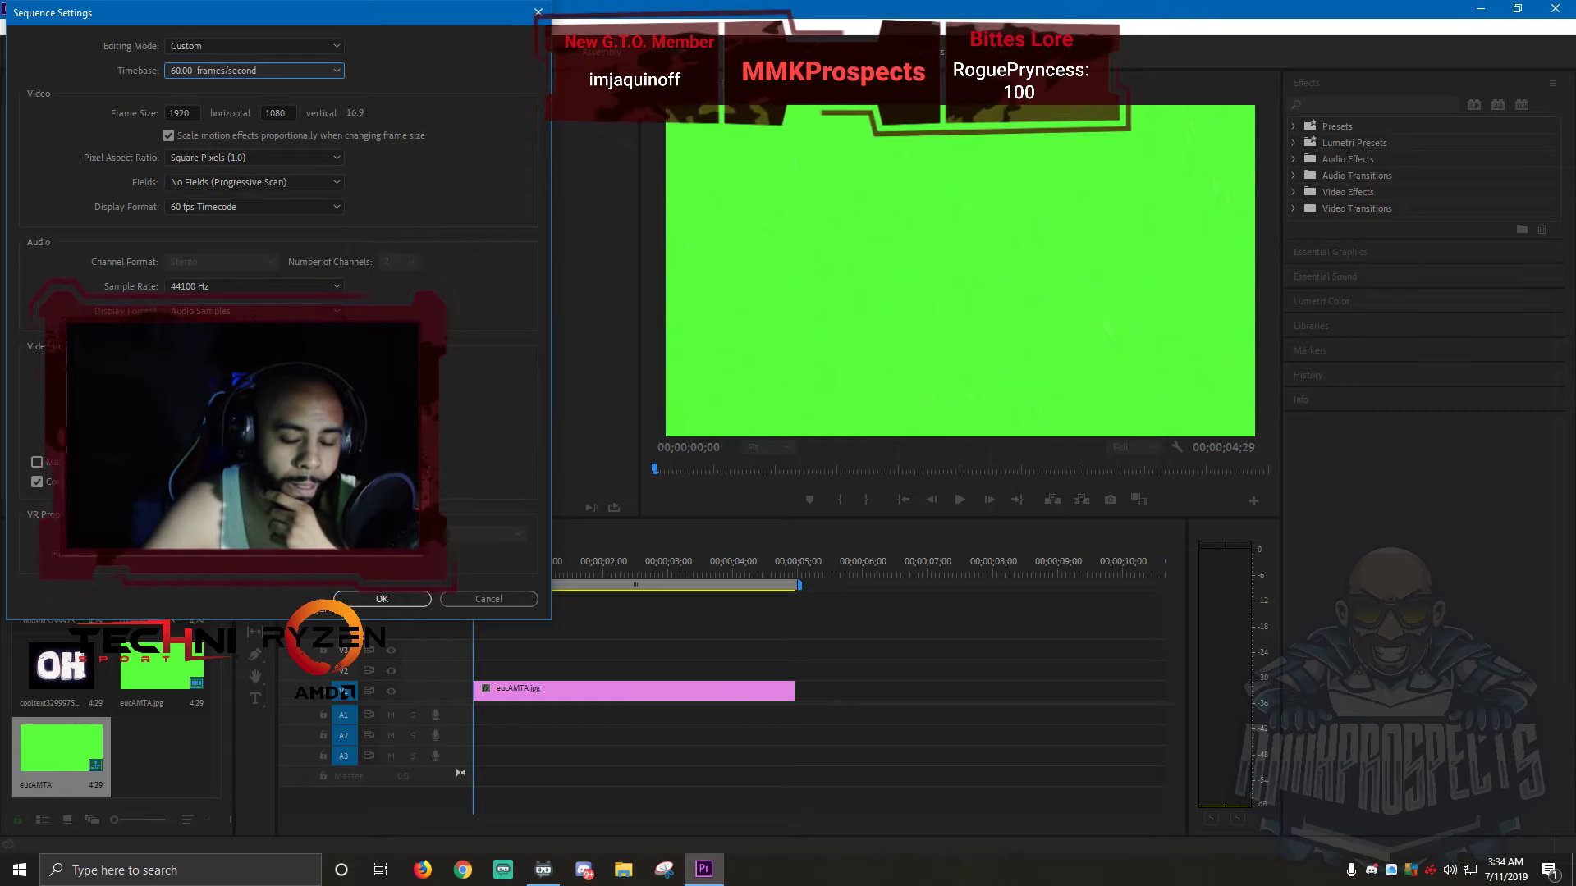
left_click(381, 598)
key("Return")
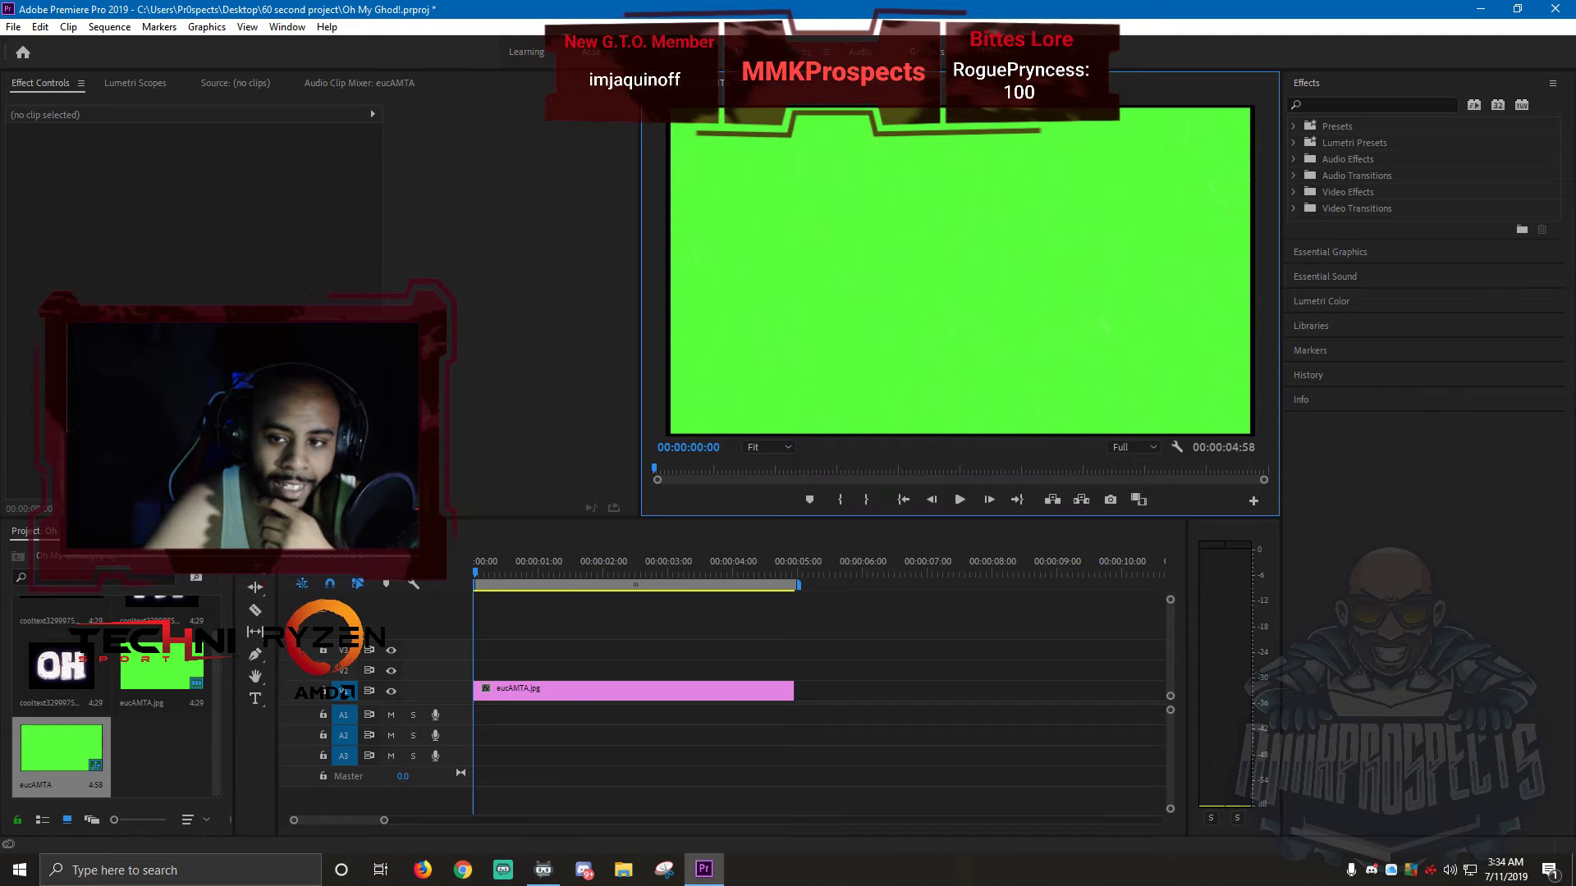
- Enlarge the green background clip to fill the frame, trying a scale of 110 and settling on 120
left_click(572, 691)
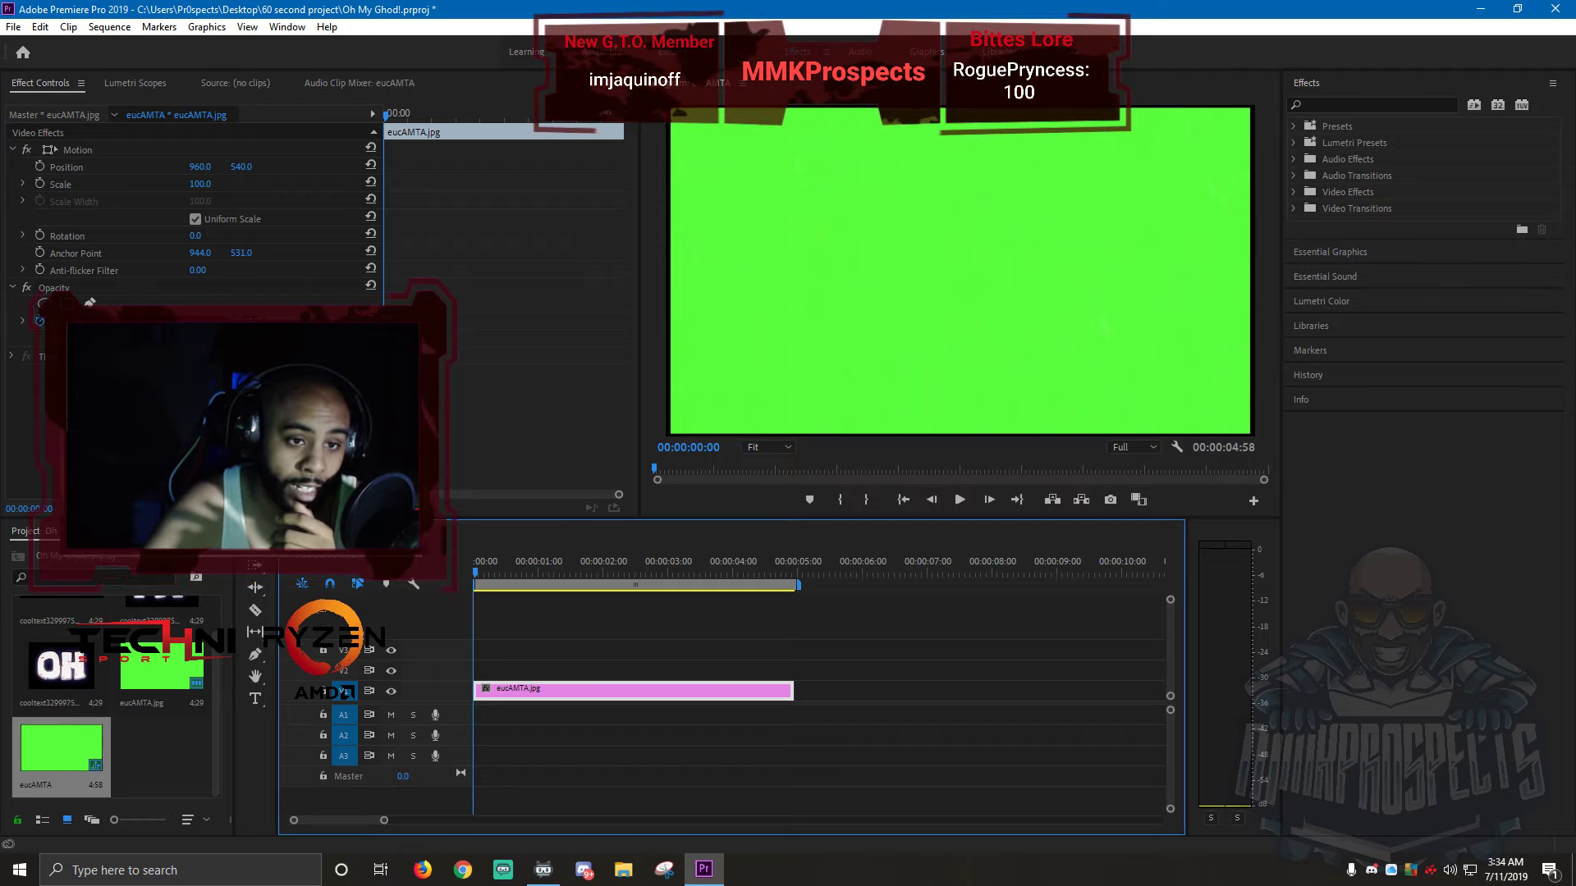
left_click(201, 185)
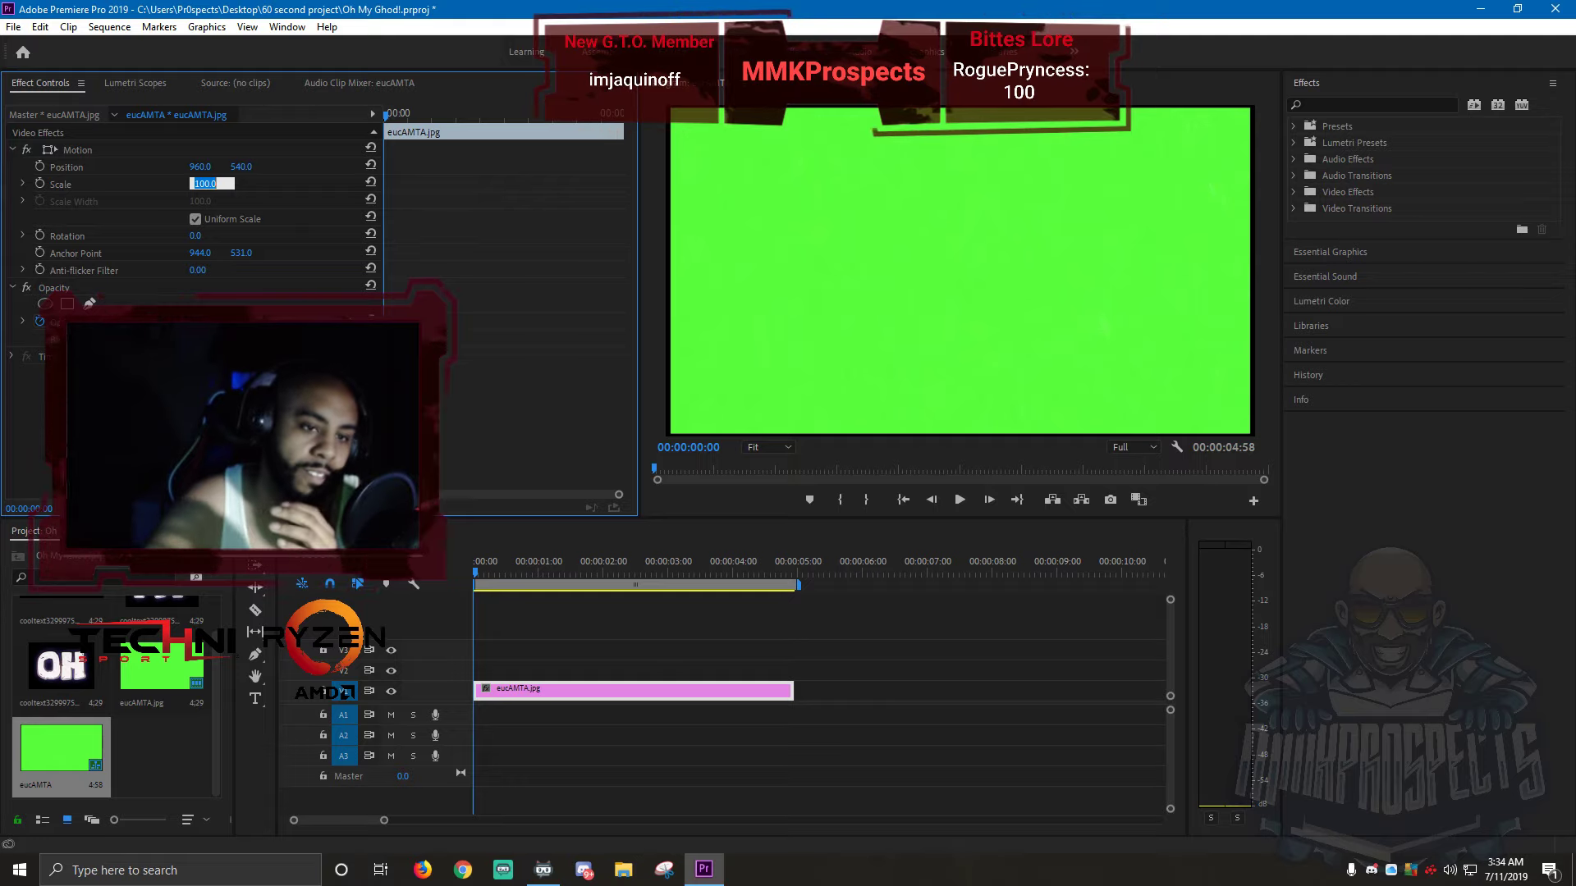
type("110")
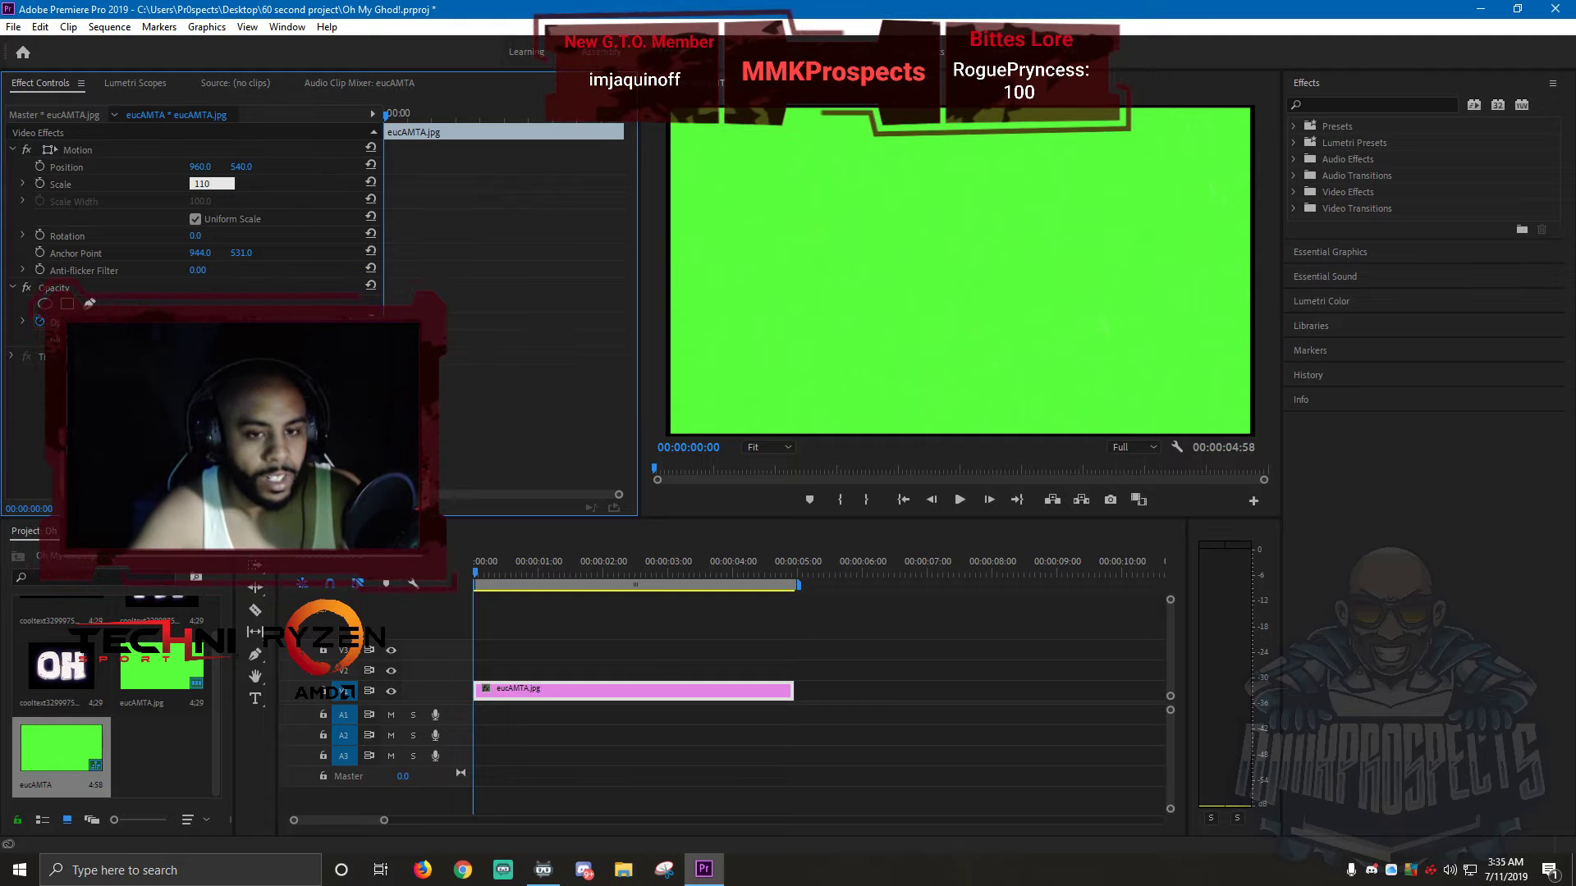
key("Return")
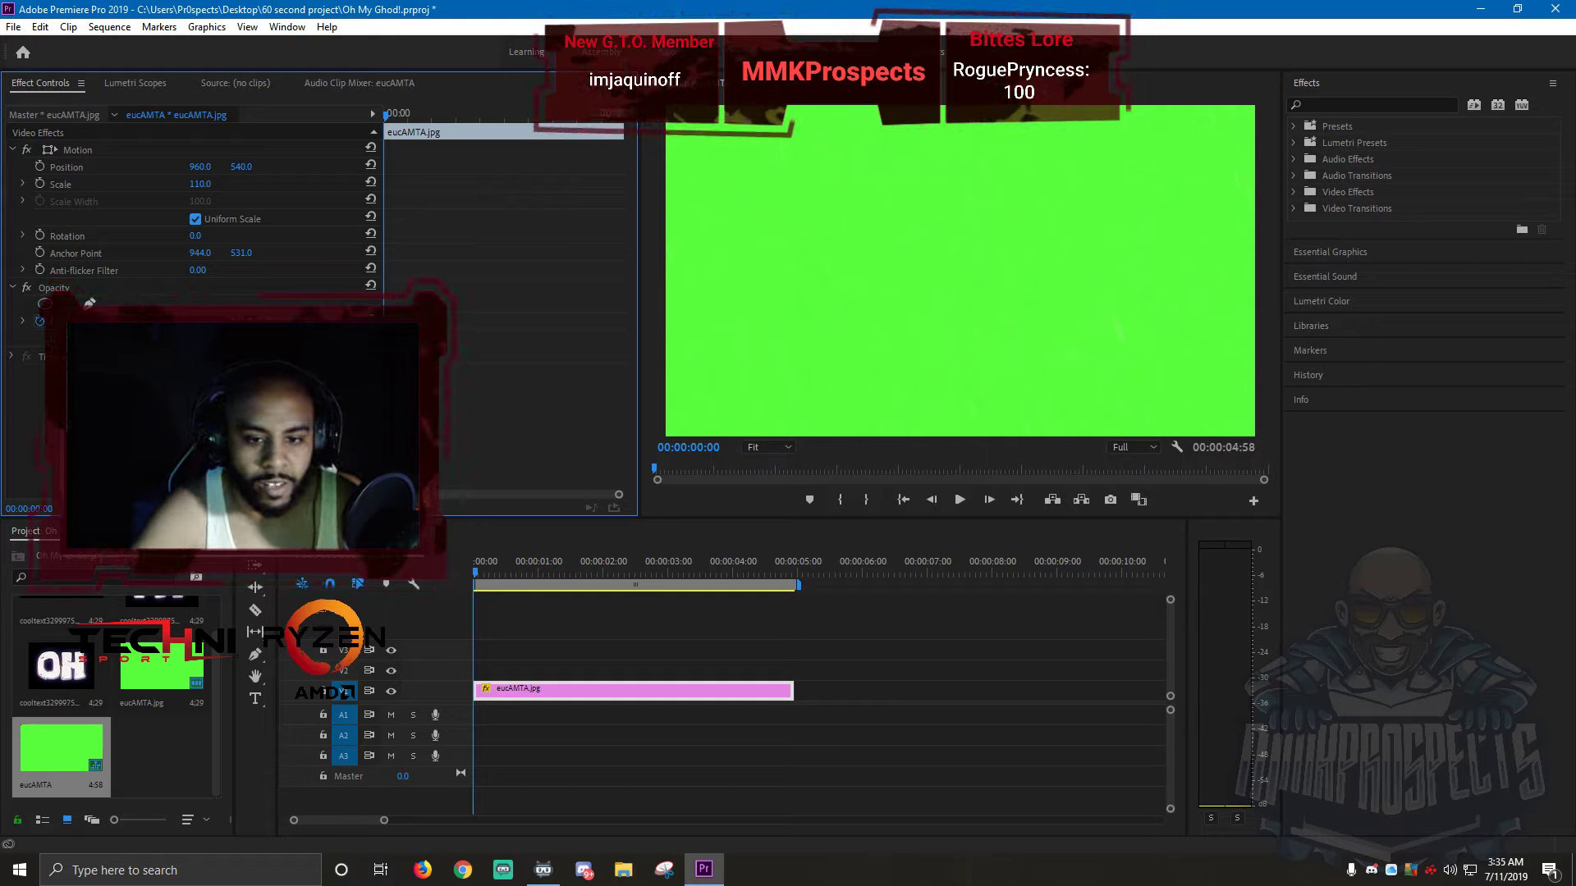
left_click(200, 185)
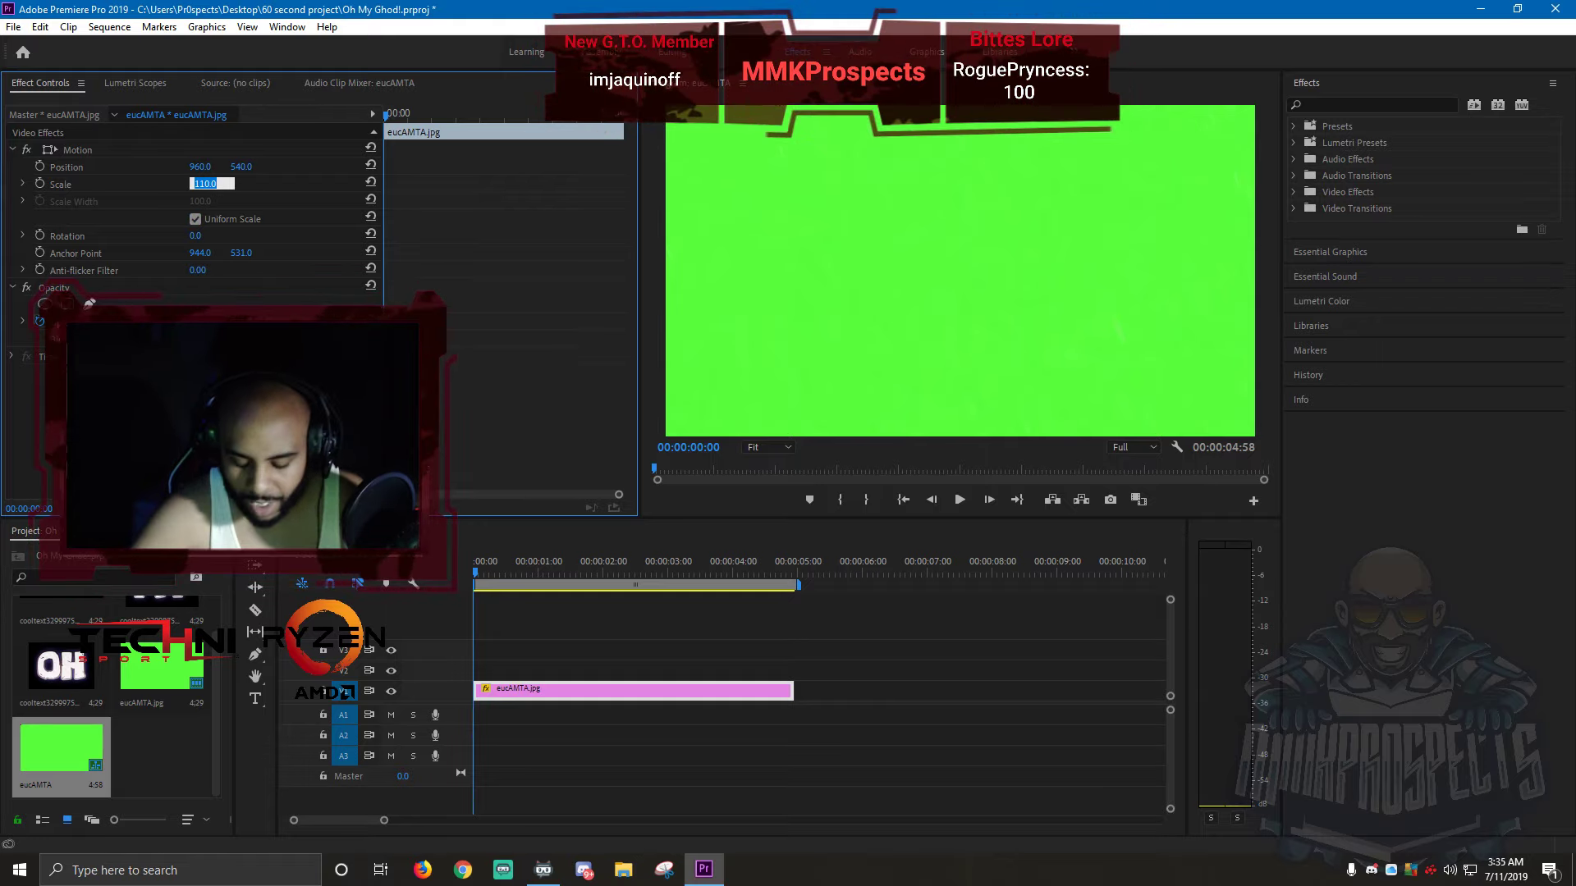
type("120")
key("Return")
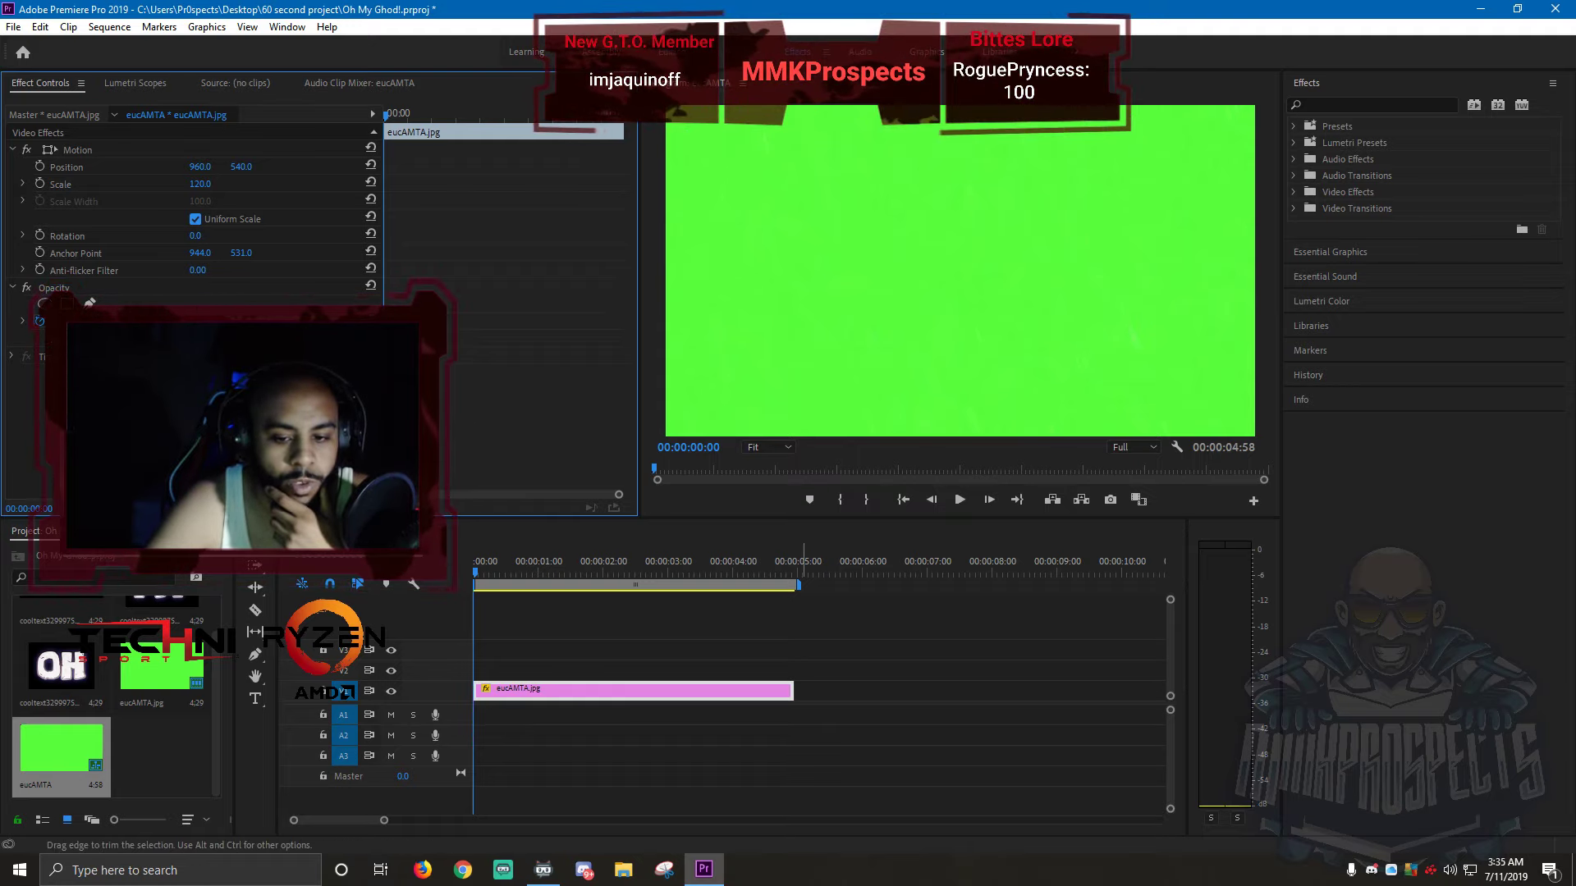
- Adjust the end of the green background clip, extending it to about 10 seconds and trimming it back to a duration of 00:00:05:02
left_click_drag(793, 689, 1106, 691)
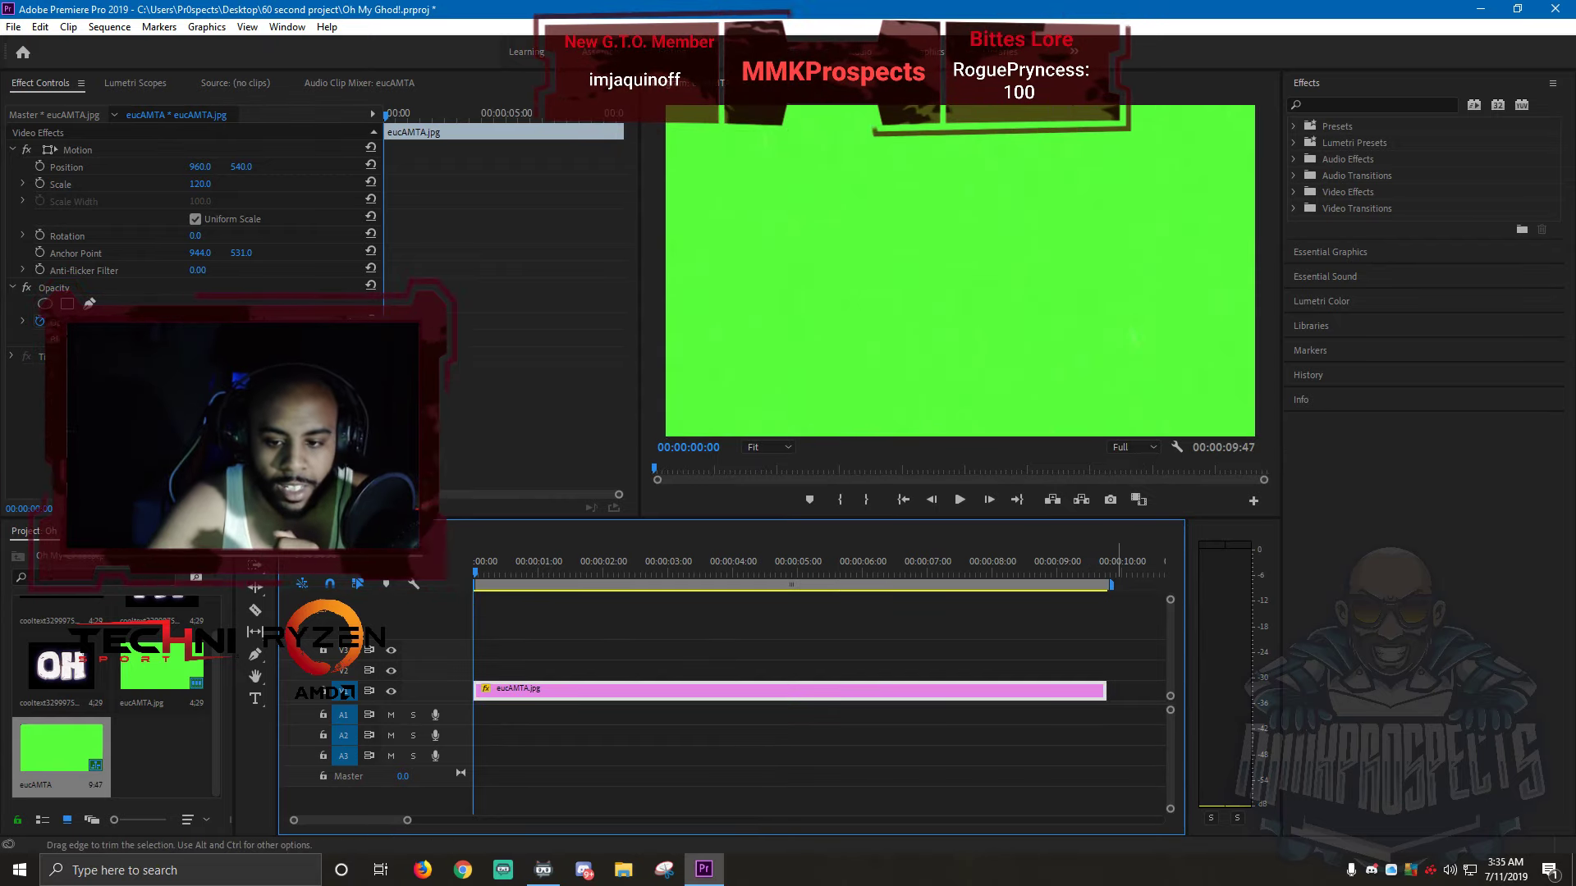
left_click_drag(1105, 691, 786, 691)
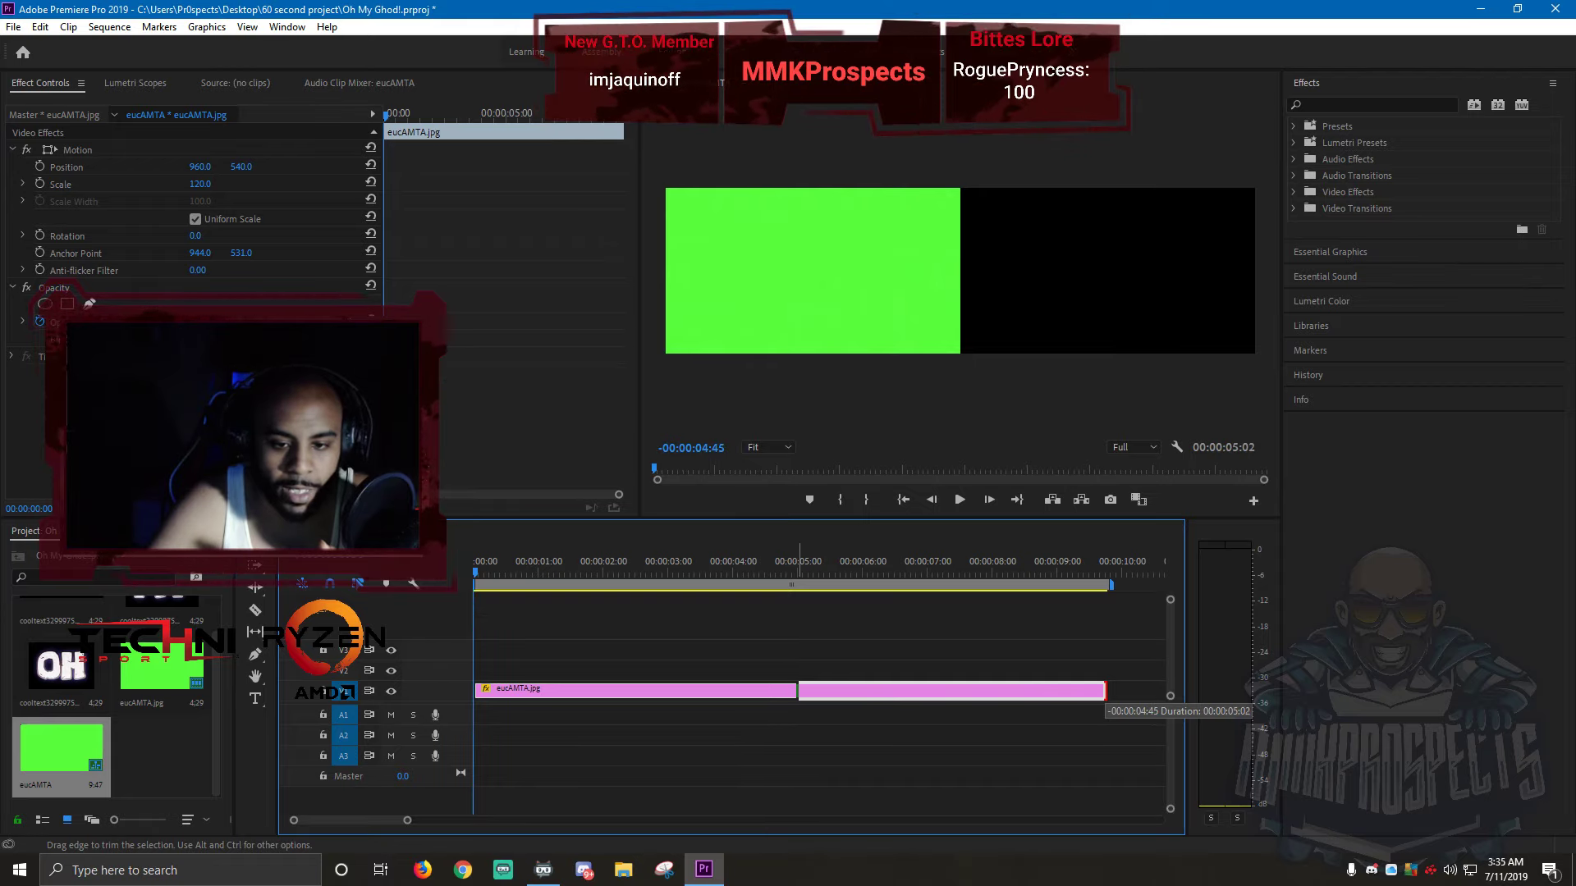
left_click_drag(796, 691, 796, 691)
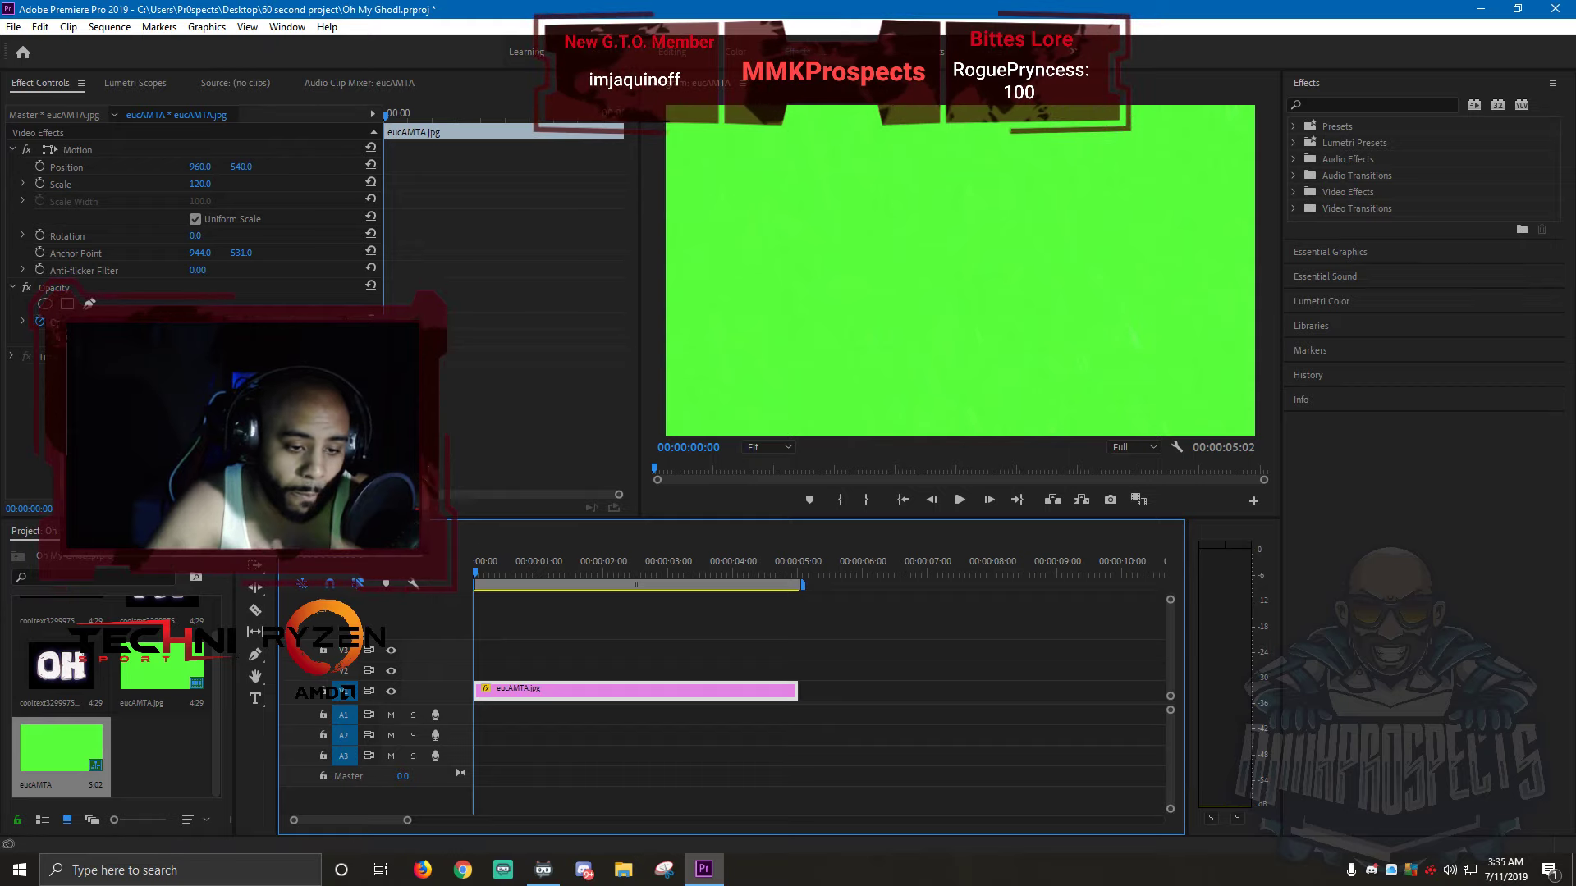
- Place the OH logo on track V2 from the sequence start and move it to the frame's left side, at about 398, 529
left_click(62, 667)
left_click_drag(62, 667, 526, 670)
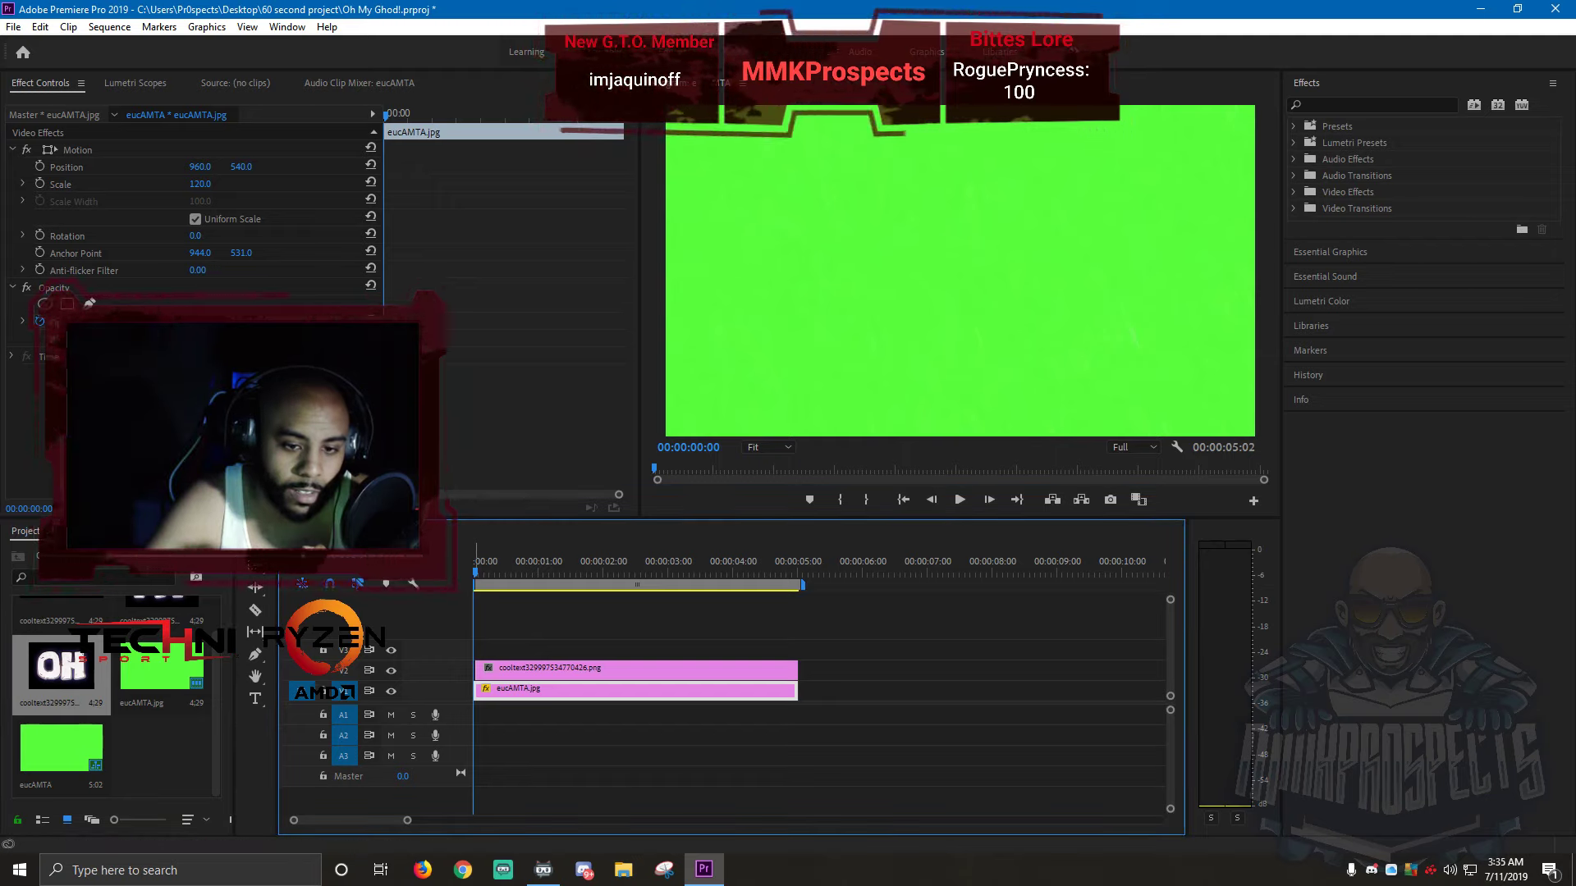
key("space")
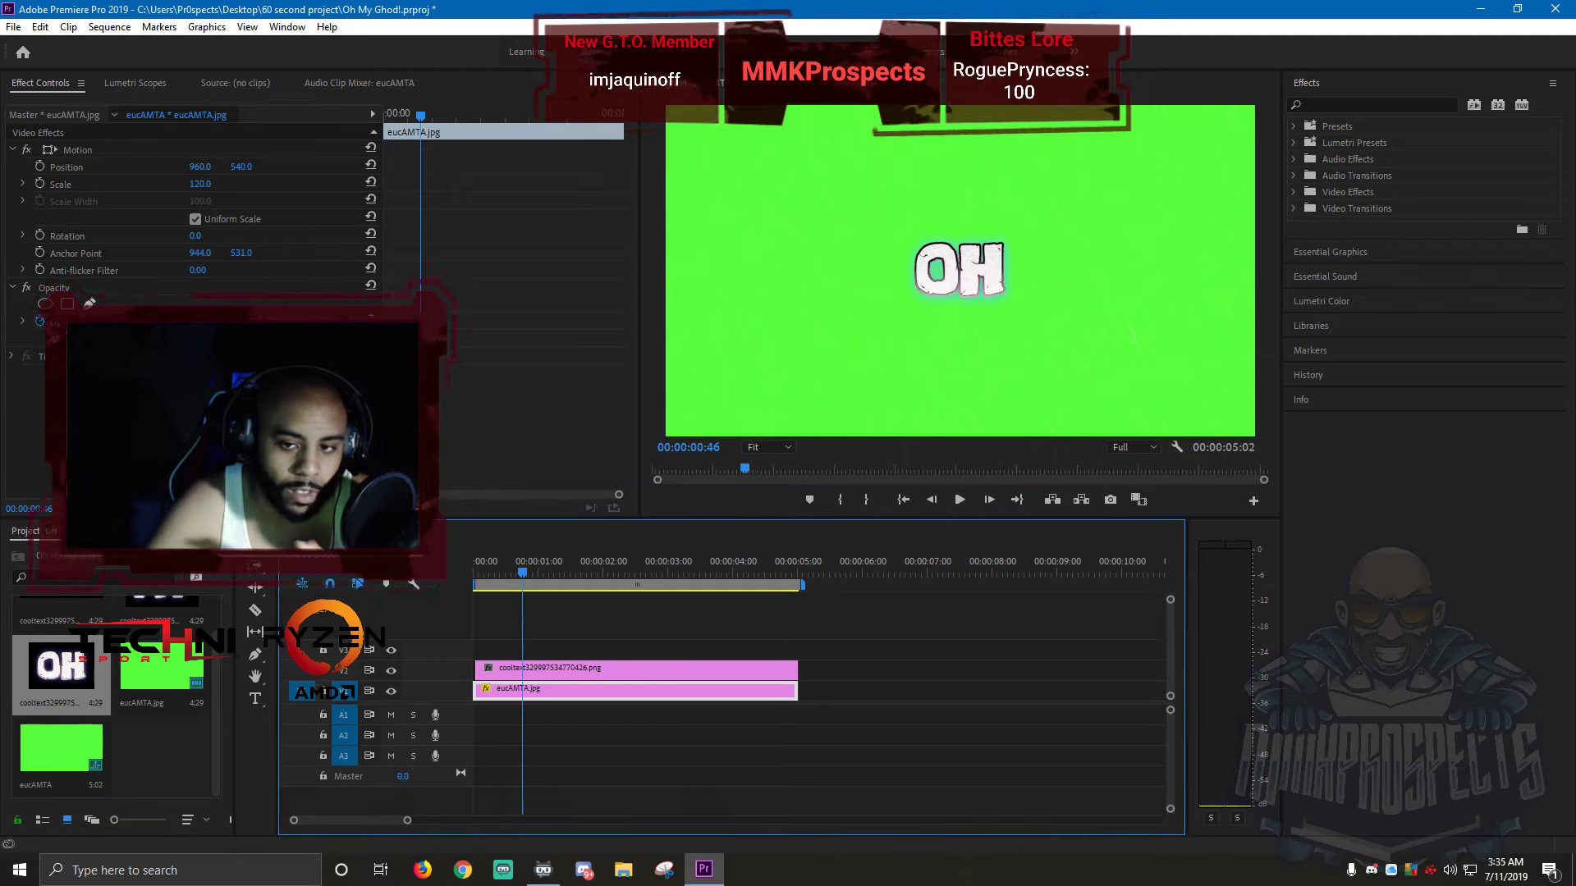
left_click(958, 271)
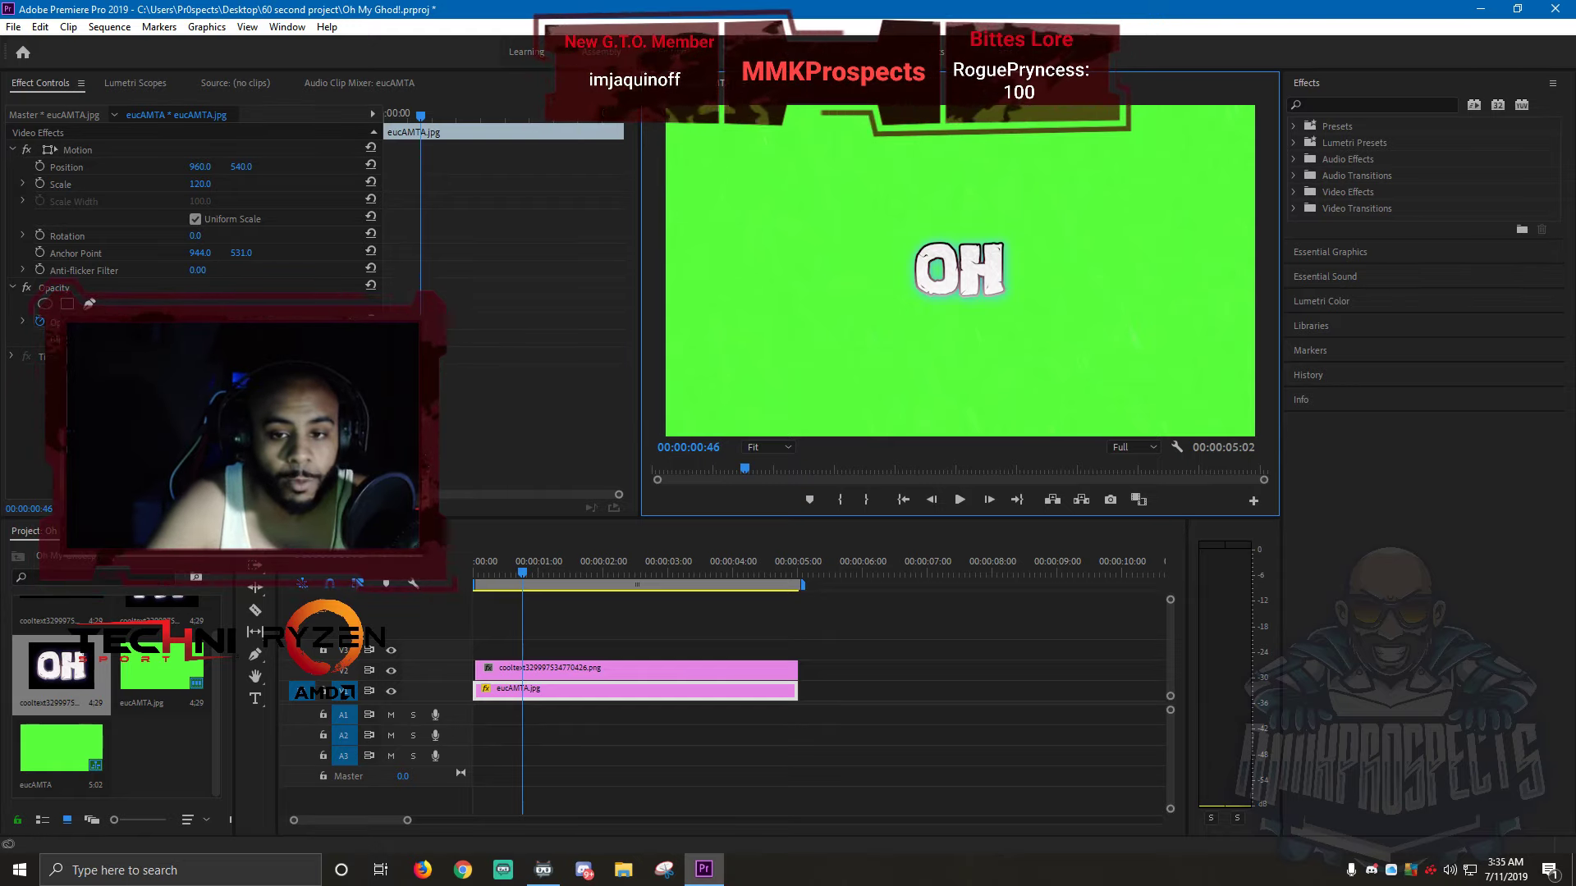
left_click(960, 271)
left_click_drag(960, 271, 788, 268)
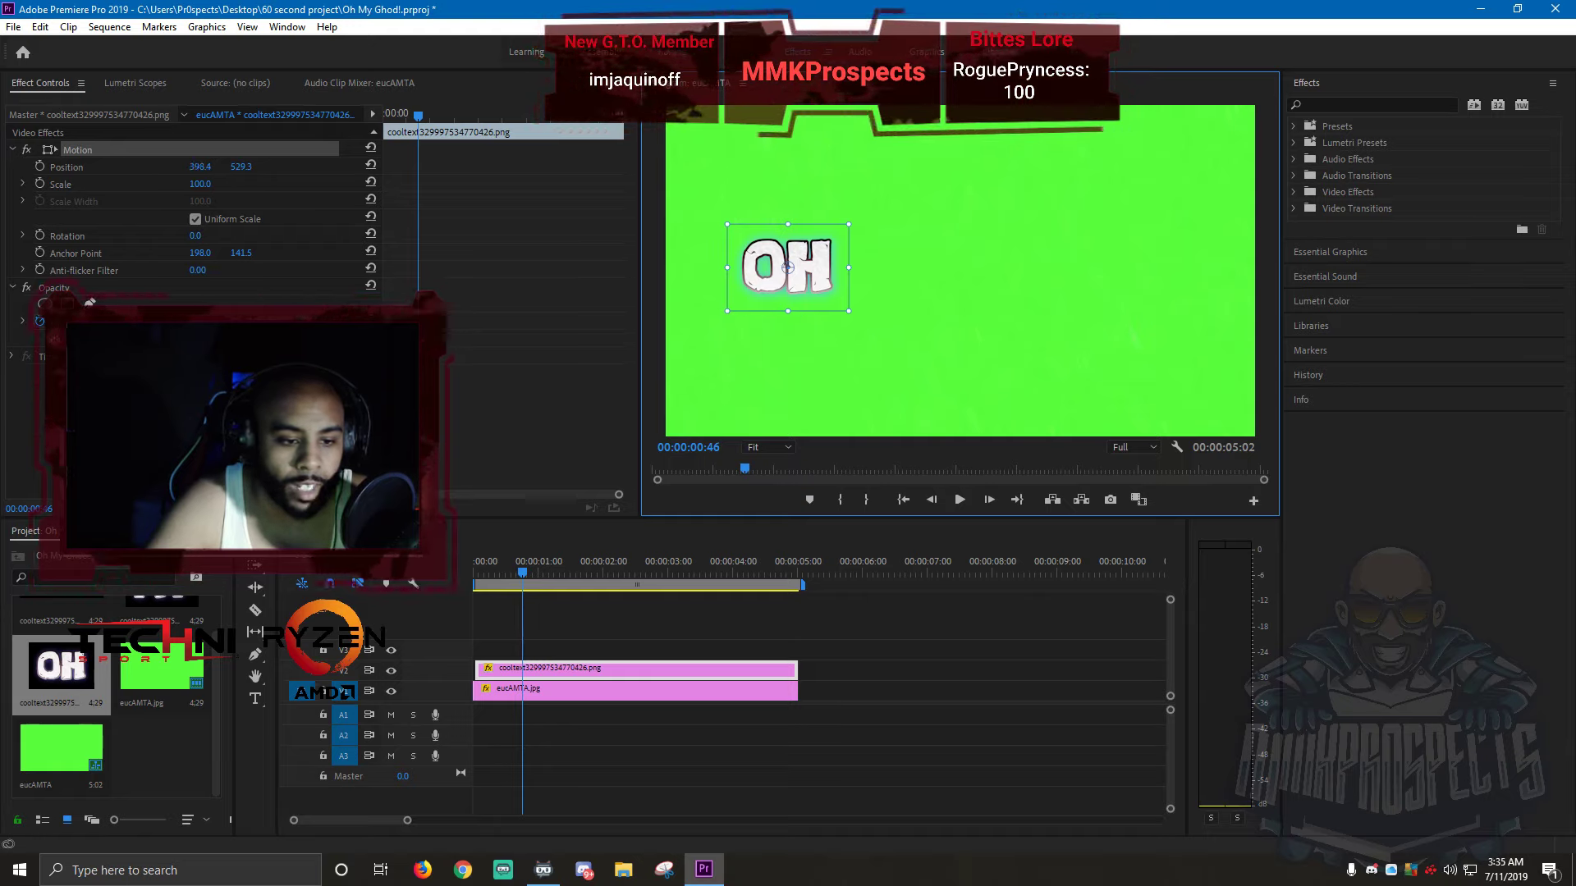
- Place the MY logo on track V3 above the OH clip, starting at the playhead at 00:00:00:46
scroll(156, 656, "up", 1)
left_click(162, 630)
left_click_drag(161, 631, 558, 650)
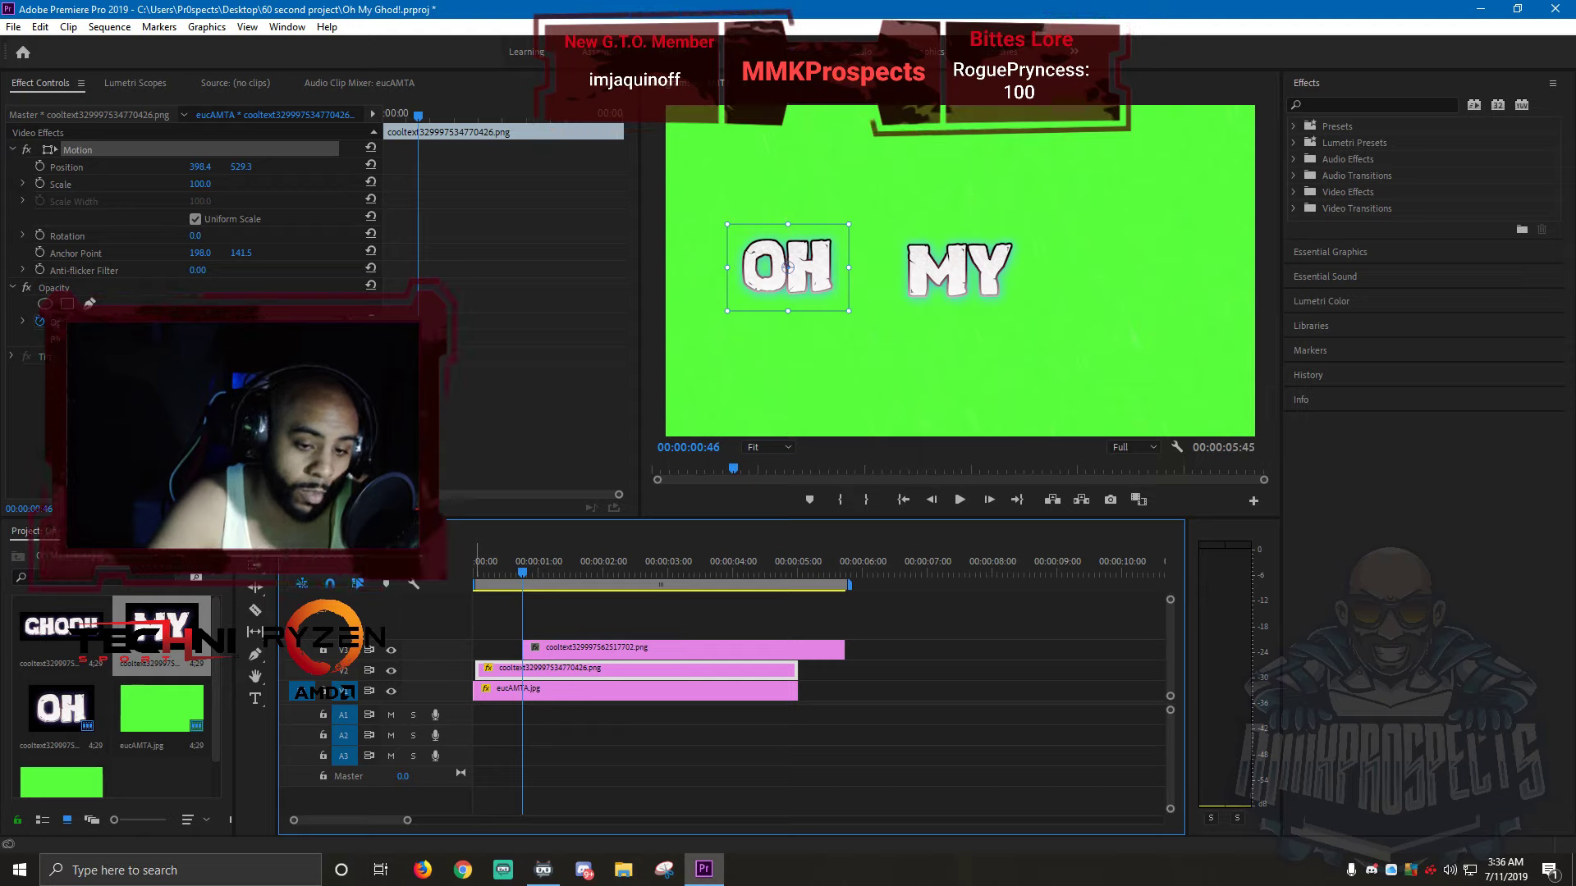
- Add another video track above V3 in the timeline
right_click(426, 630)
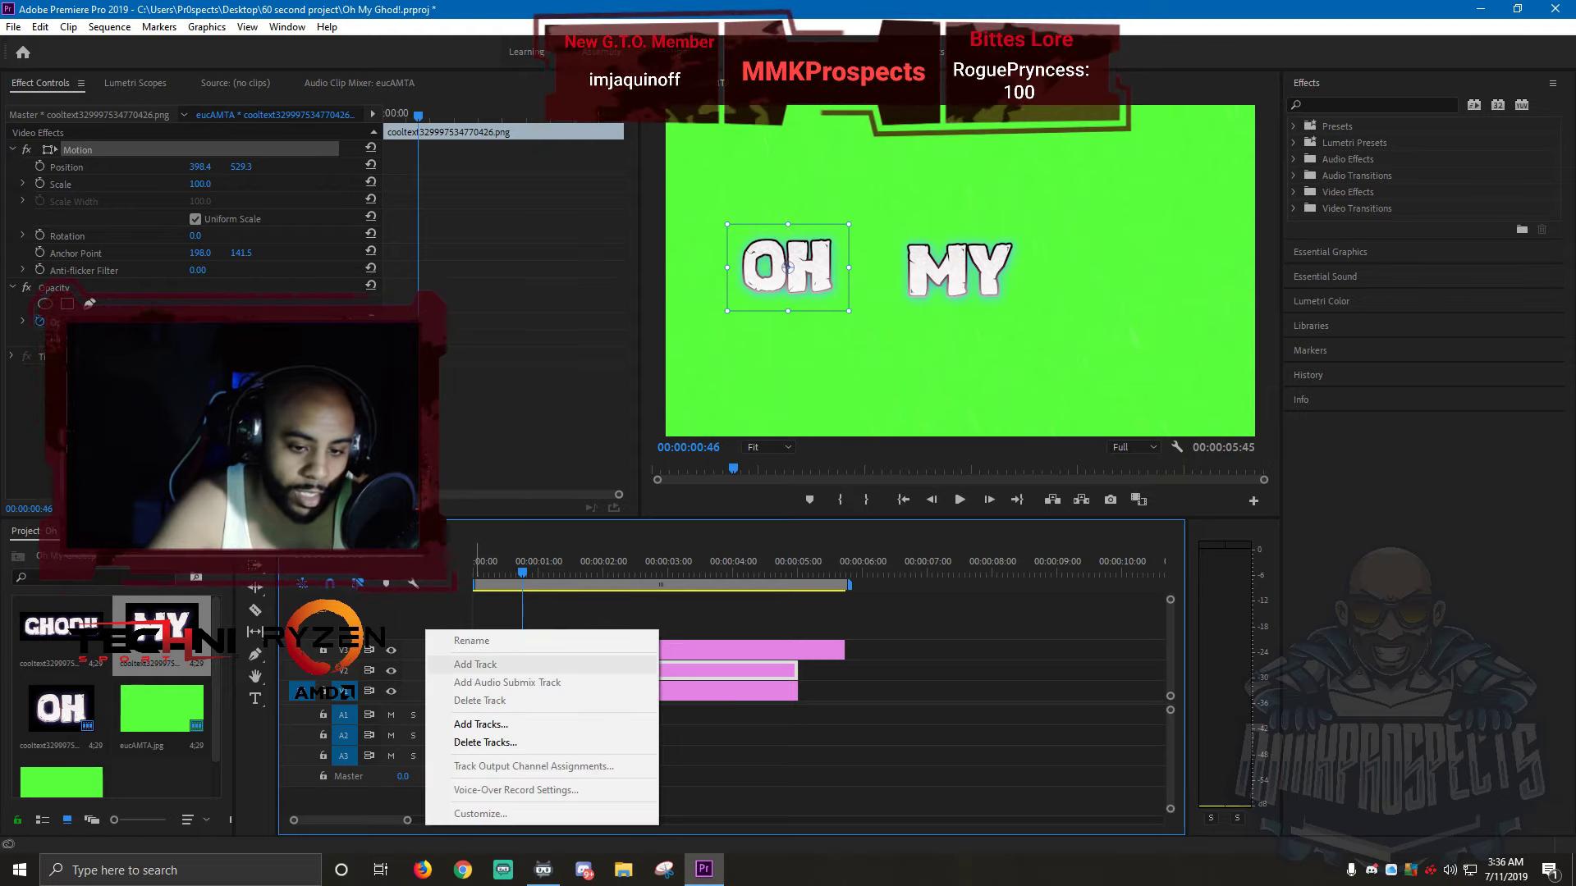
left_click(481, 724)
right_click(434, 655)
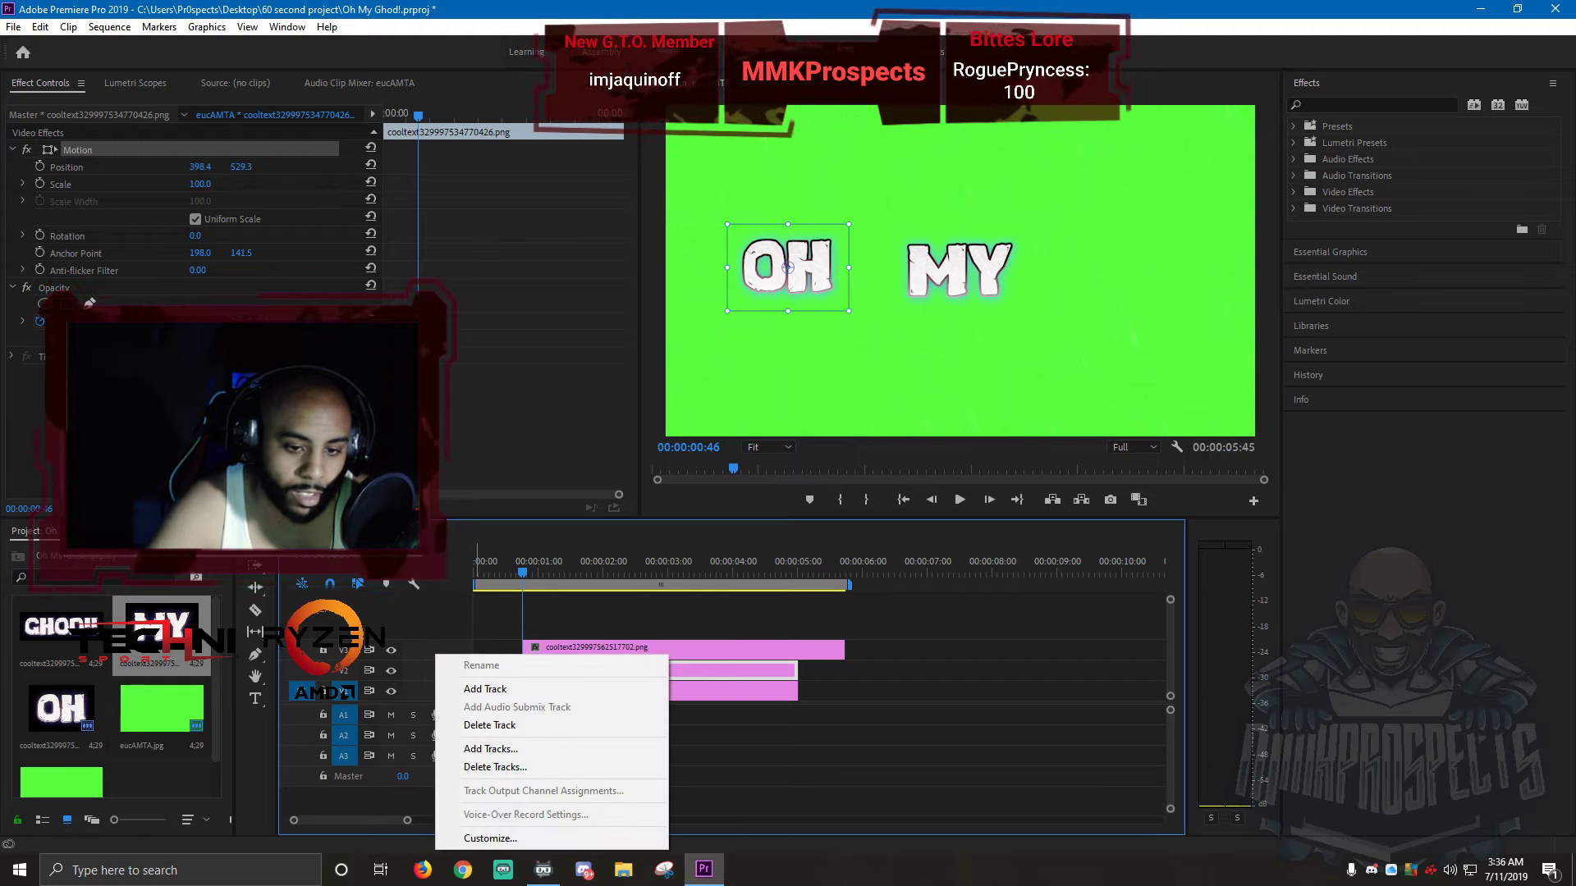
right_click(430, 643)
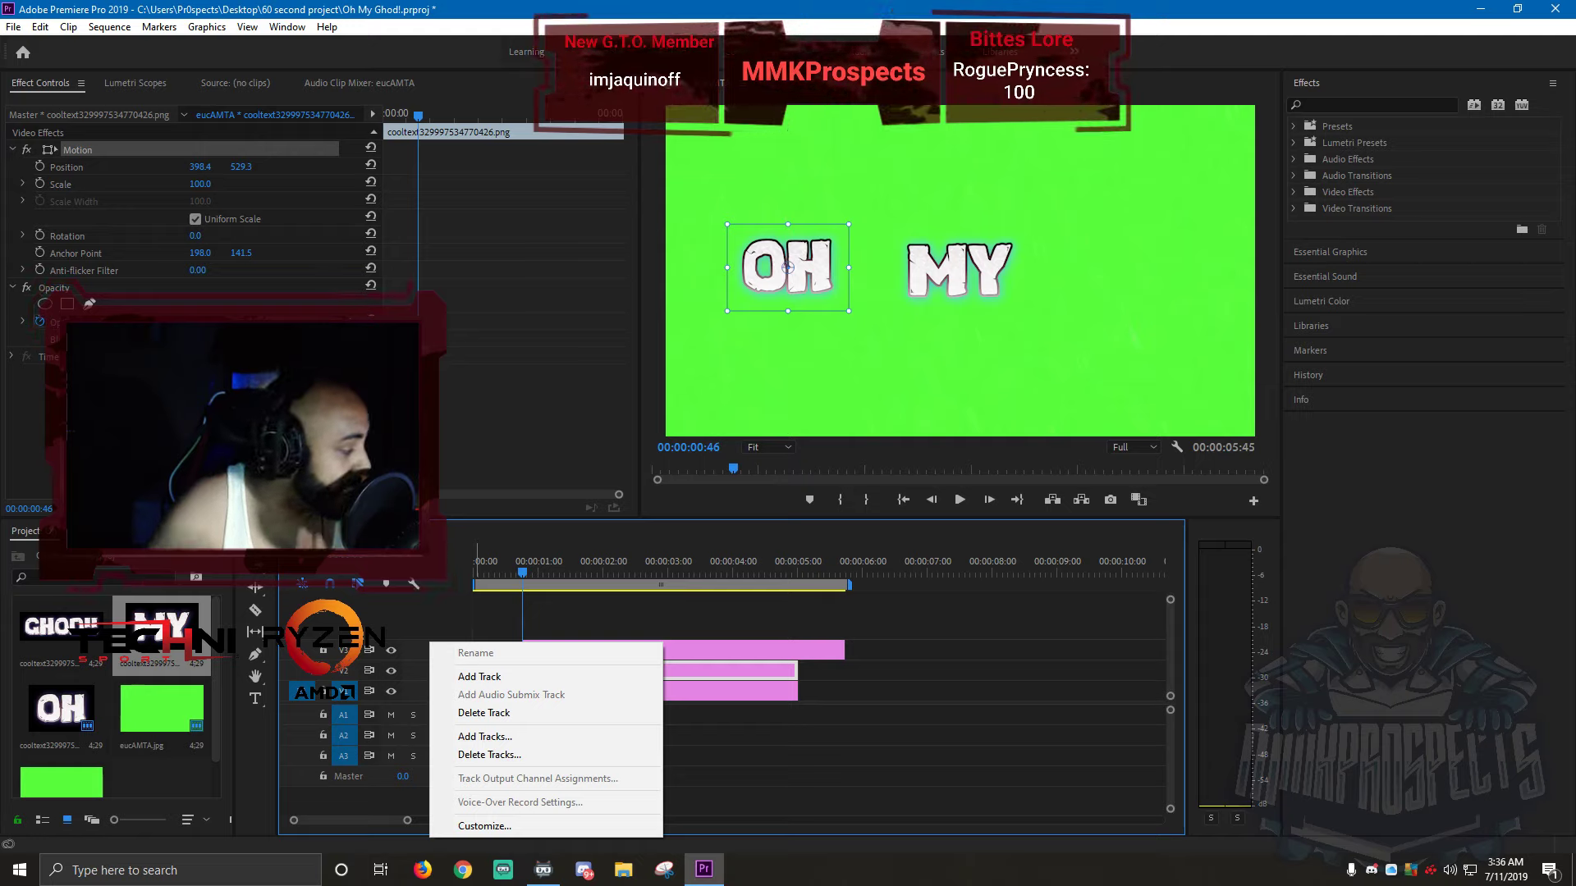
right_click(423, 649)
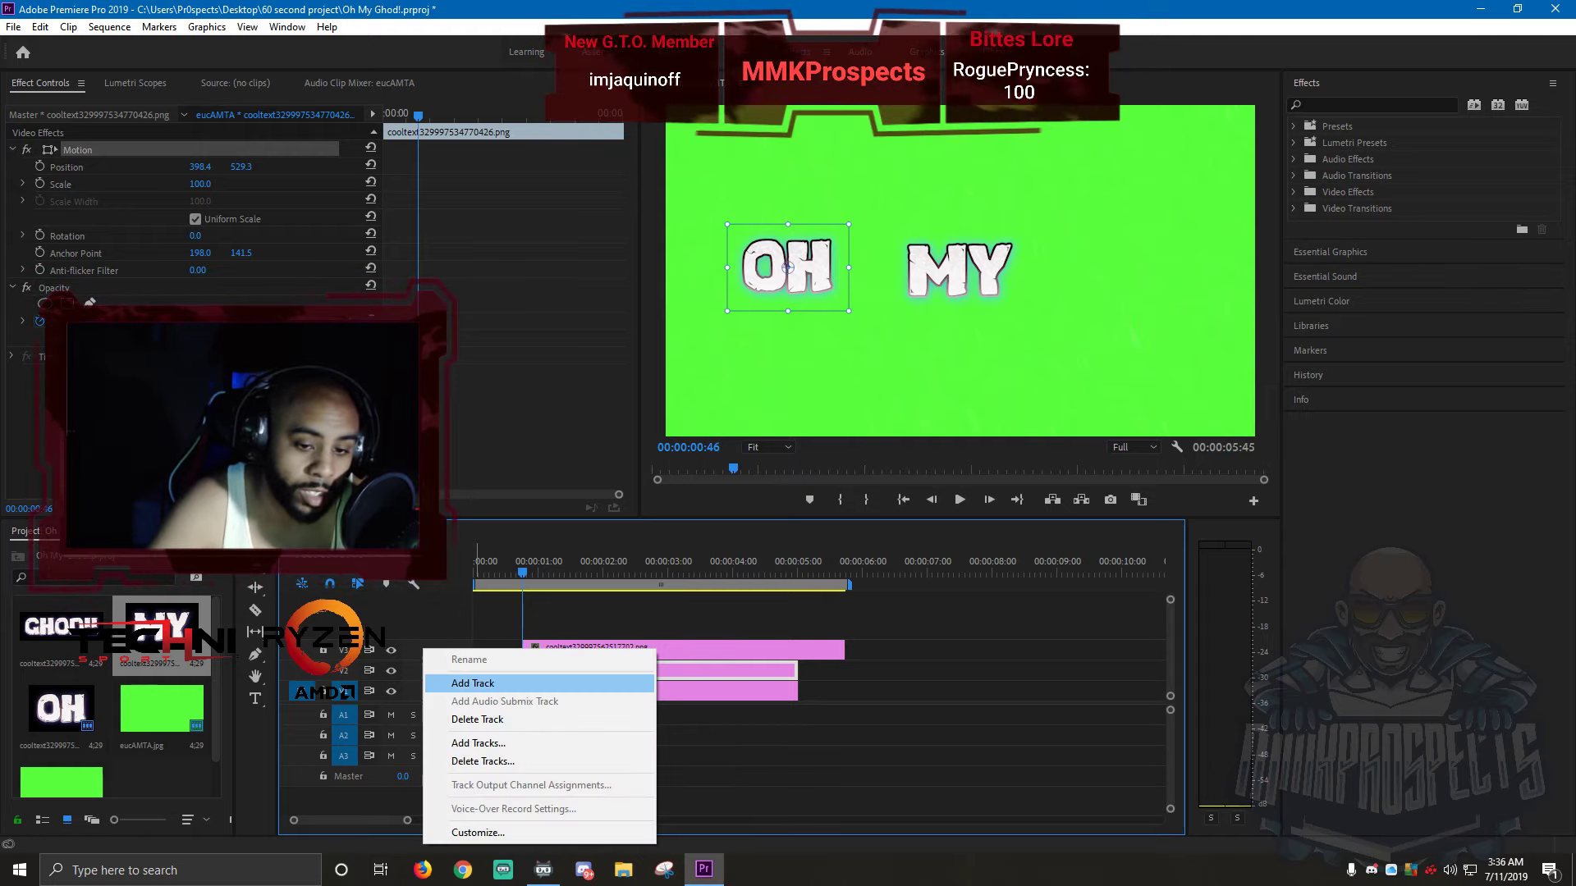
left_click(473, 683)
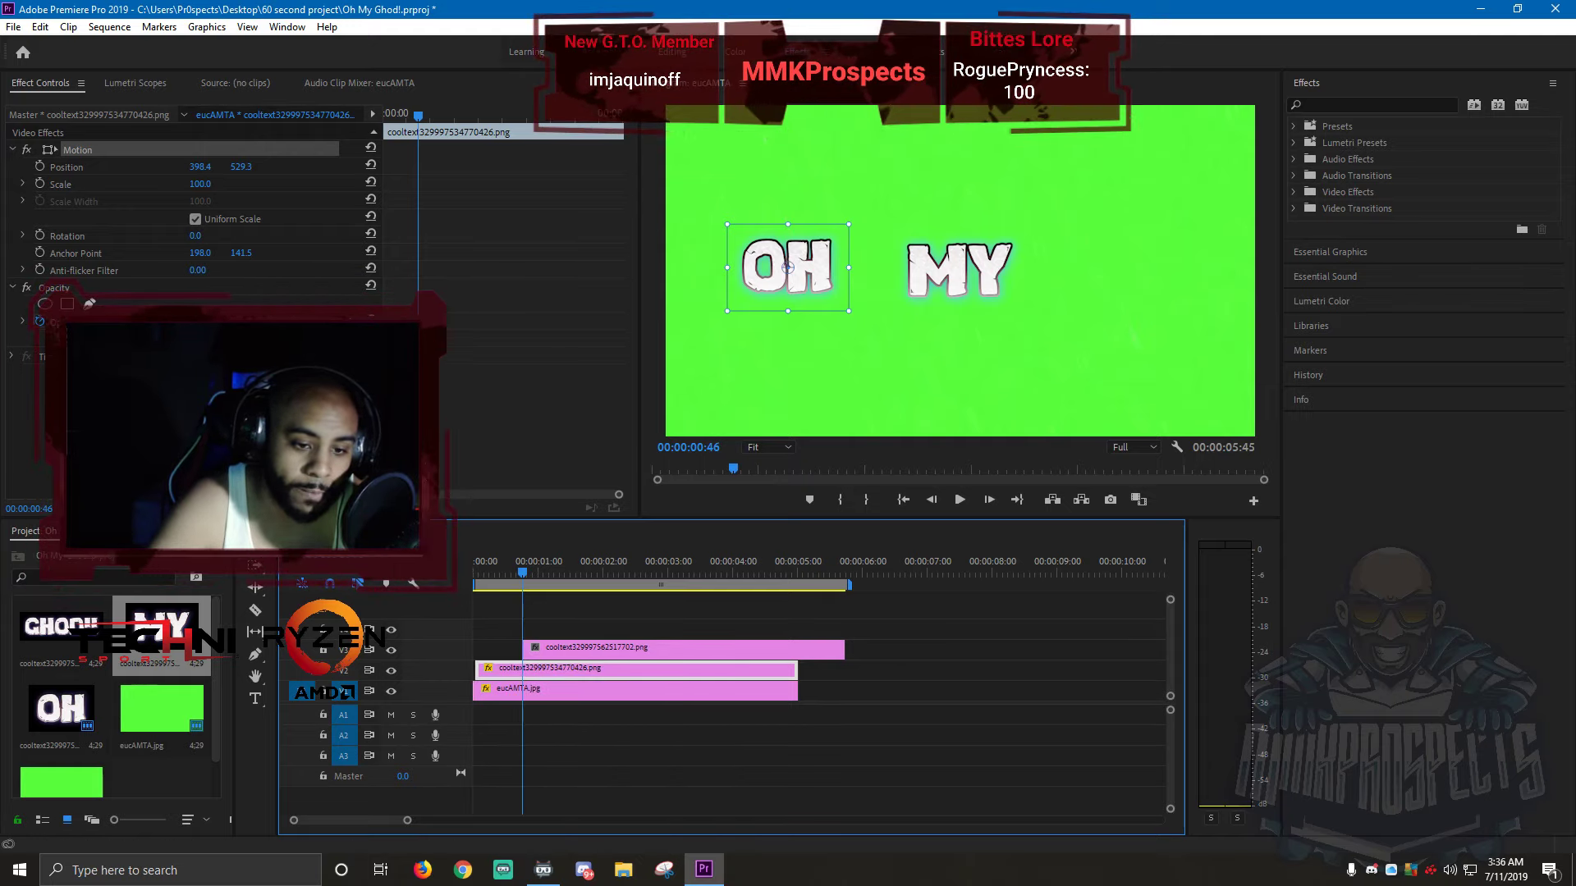
- Place the GHOD!! logo on track V4, starting shortly after the MY clip, and move it to the frame's right side, at about 1538, 540
left_click_drag(62, 627, 588, 628)
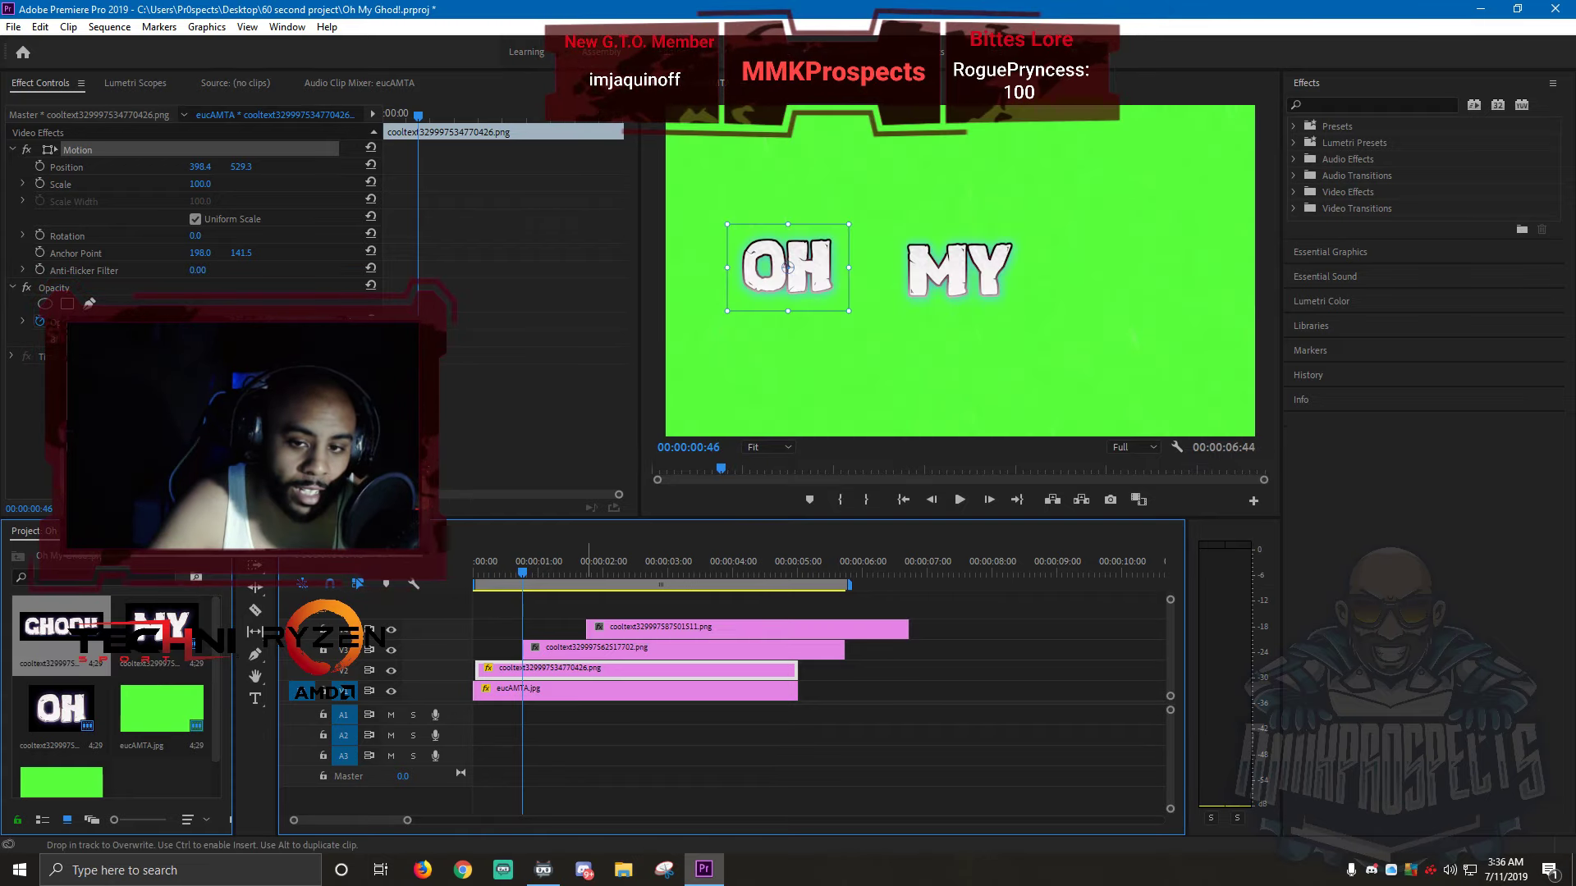
left_click_drag(632, 630, 603, 629)
left_click_drag(525, 572, 630, 572)
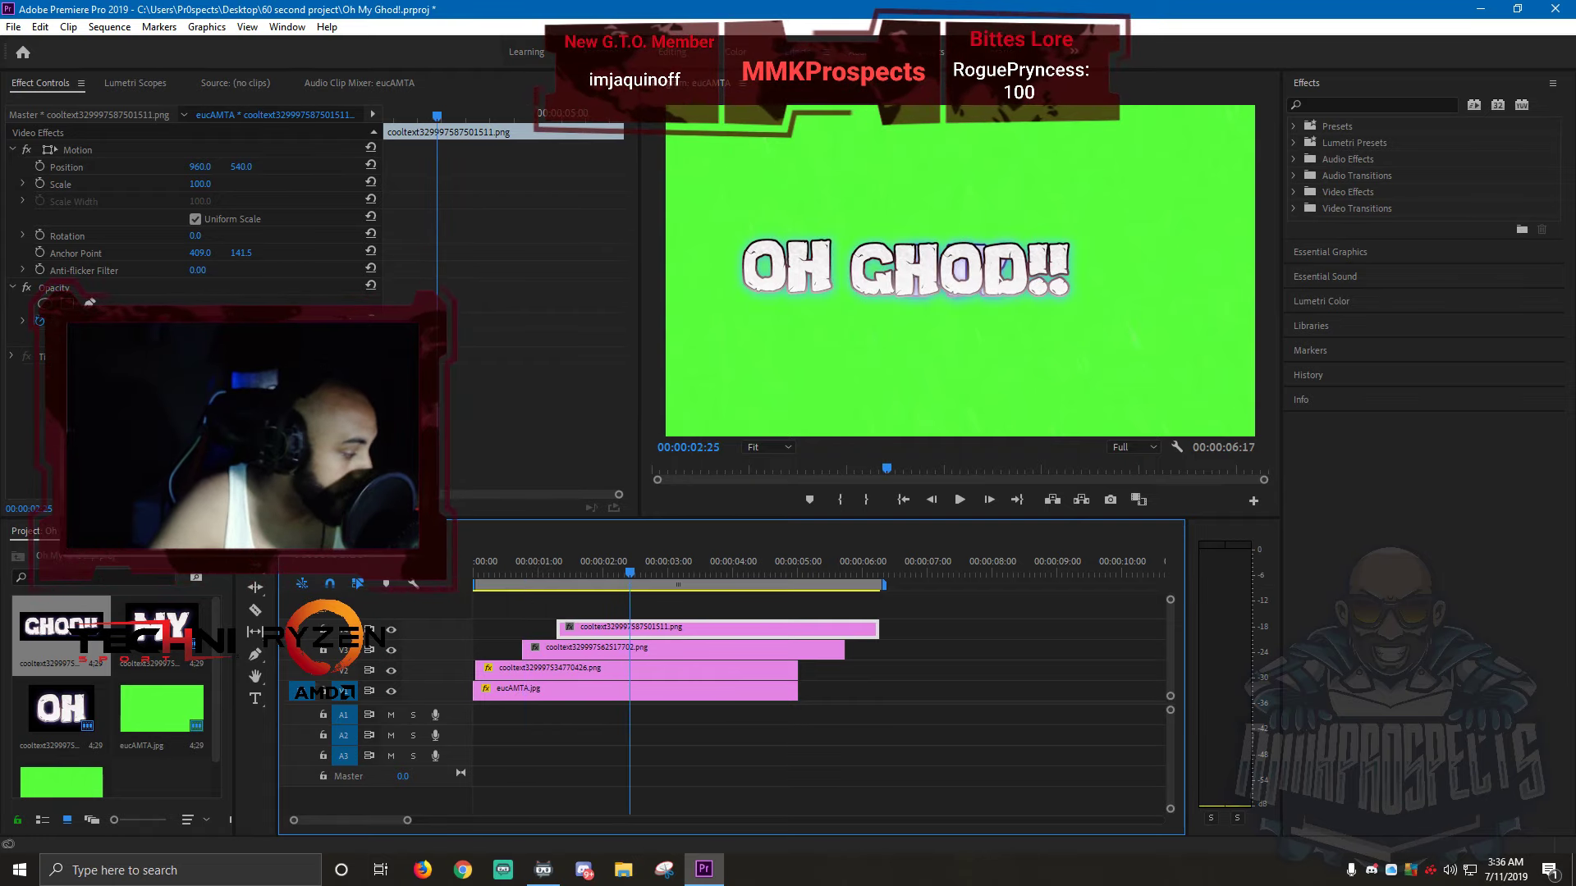
left_click(960, 271)
left_click_drag(961, 271, 1137, 271)
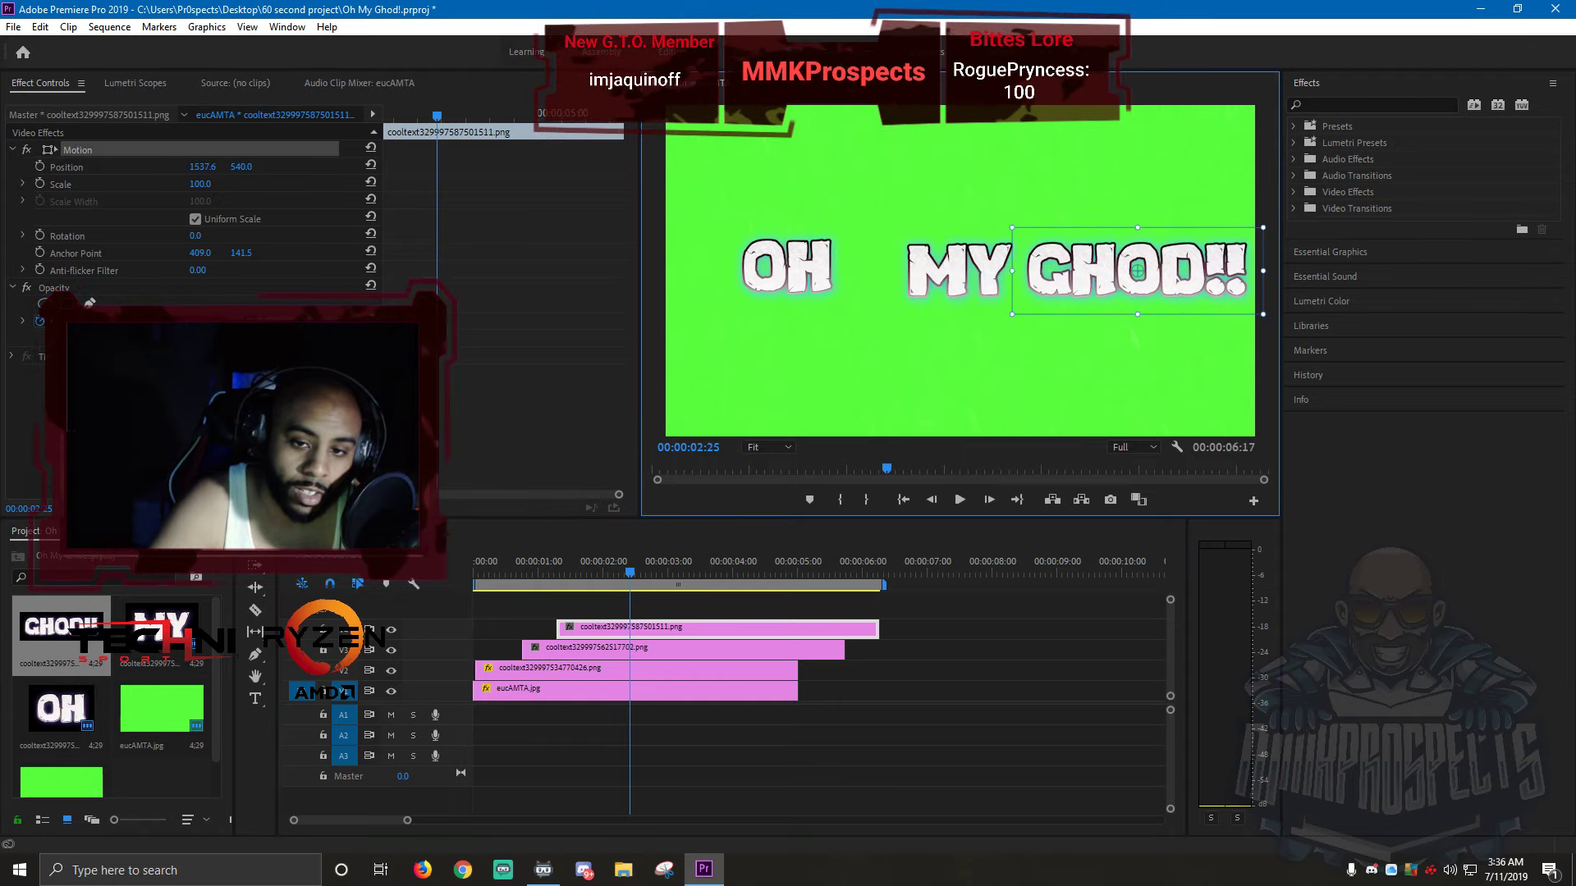
- Shift the OH logo left in the frame and the MY logo left to about 813, 545
left_click(759, 267)
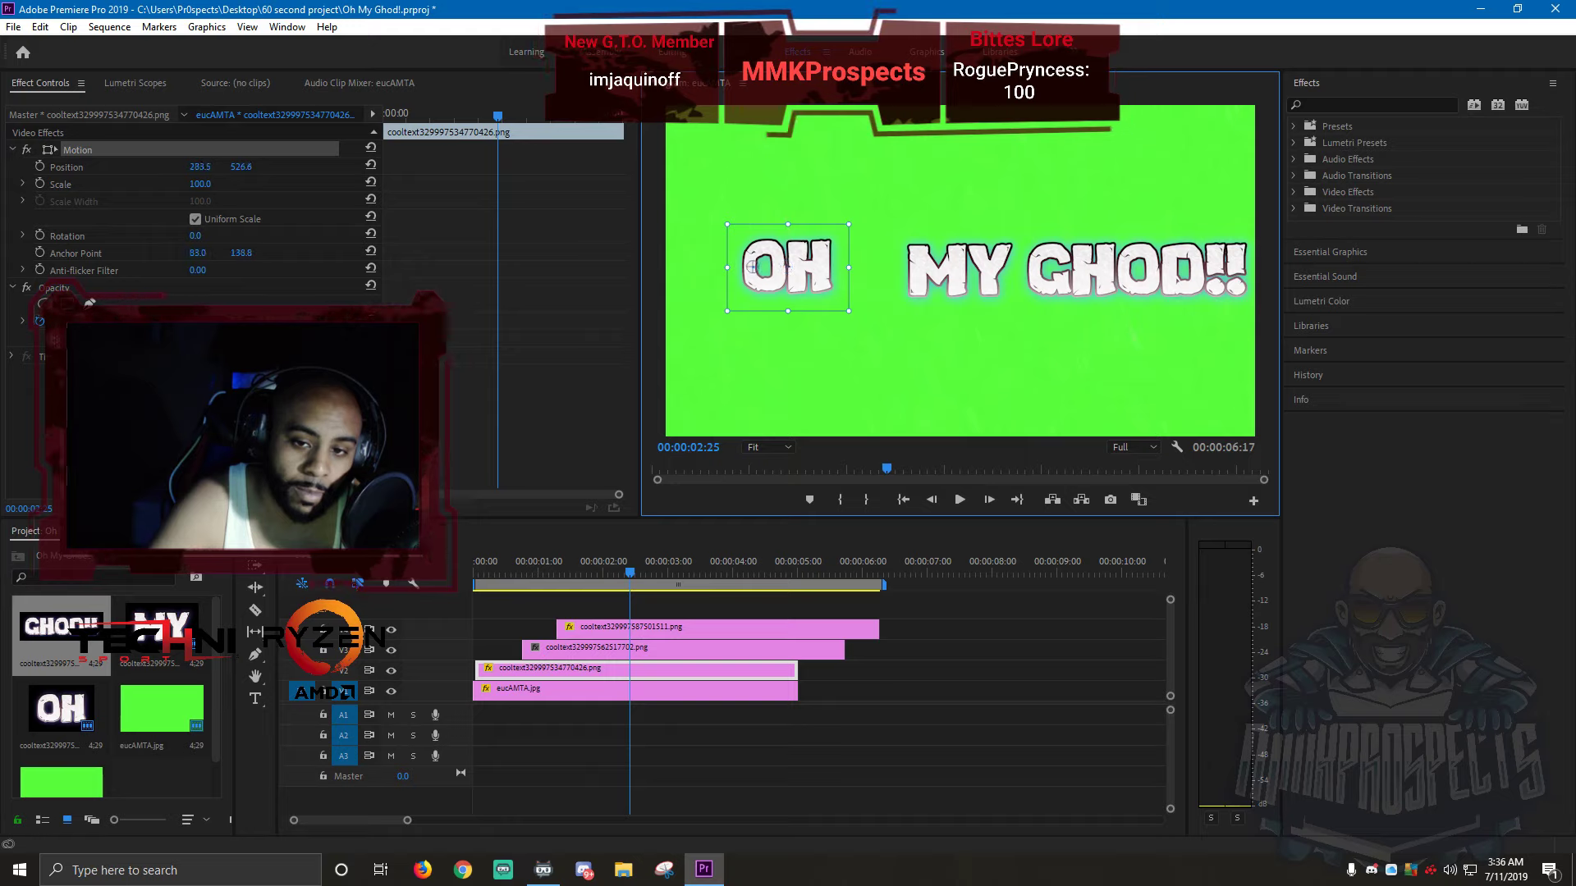
left_click_drag(760, 267, 731, 269)
left_click(948, 272)
left_click_drag(948, 272, 915, 273)
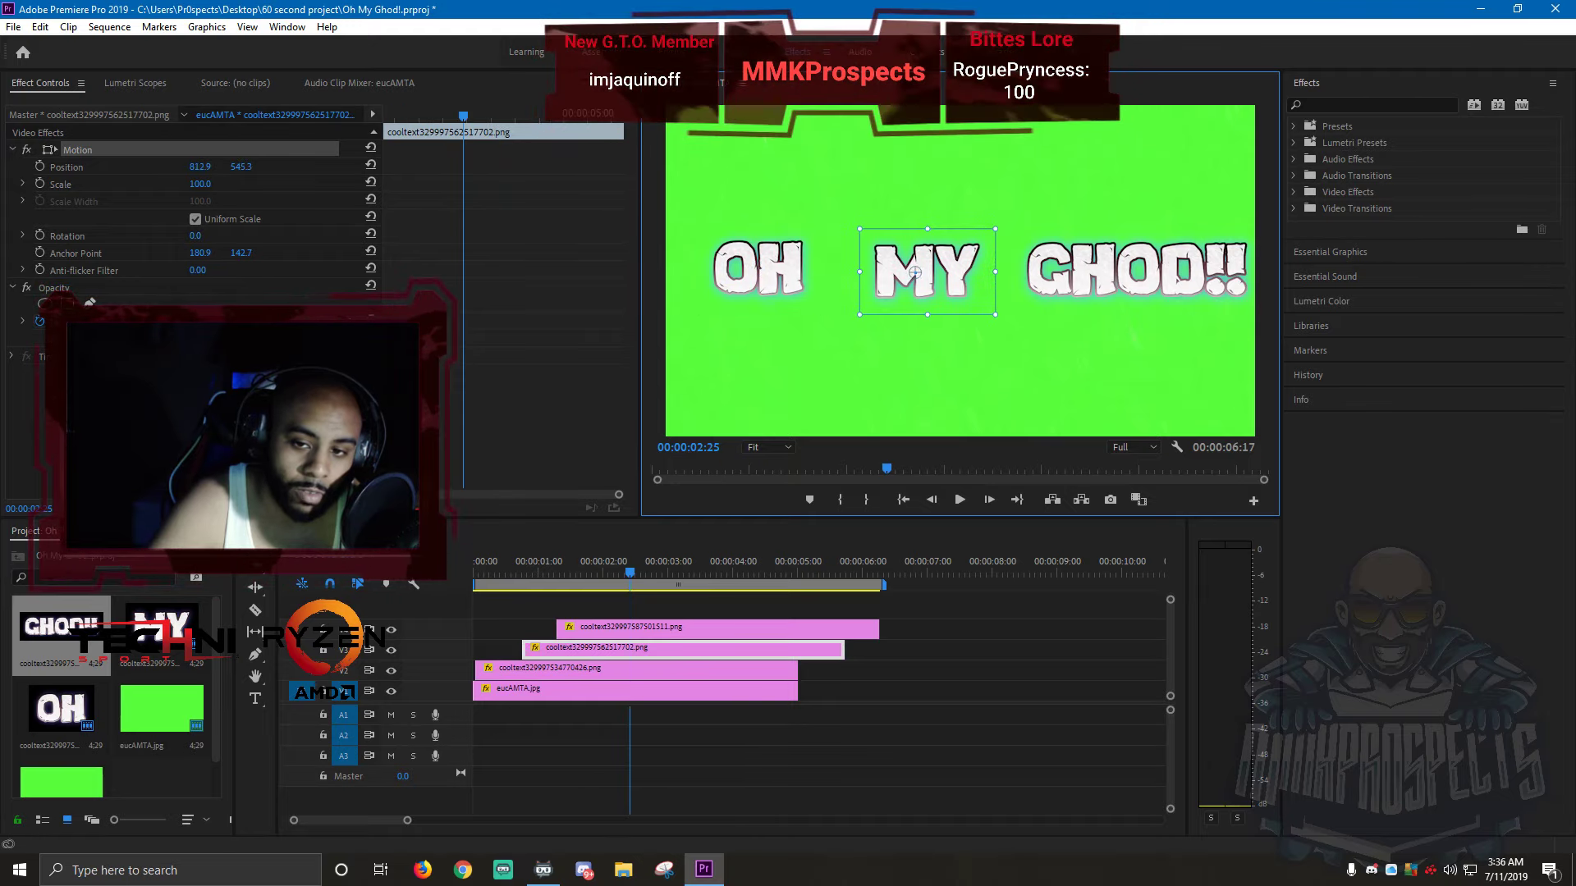
- Reposition the logos in the frame: OH at about 190, 524, MY slightly lower, and GHOD!! at about 1556, 516
left_click_drag(1137, 273, 1126, 269)
left_click_drag(760, 269, 753, 266)
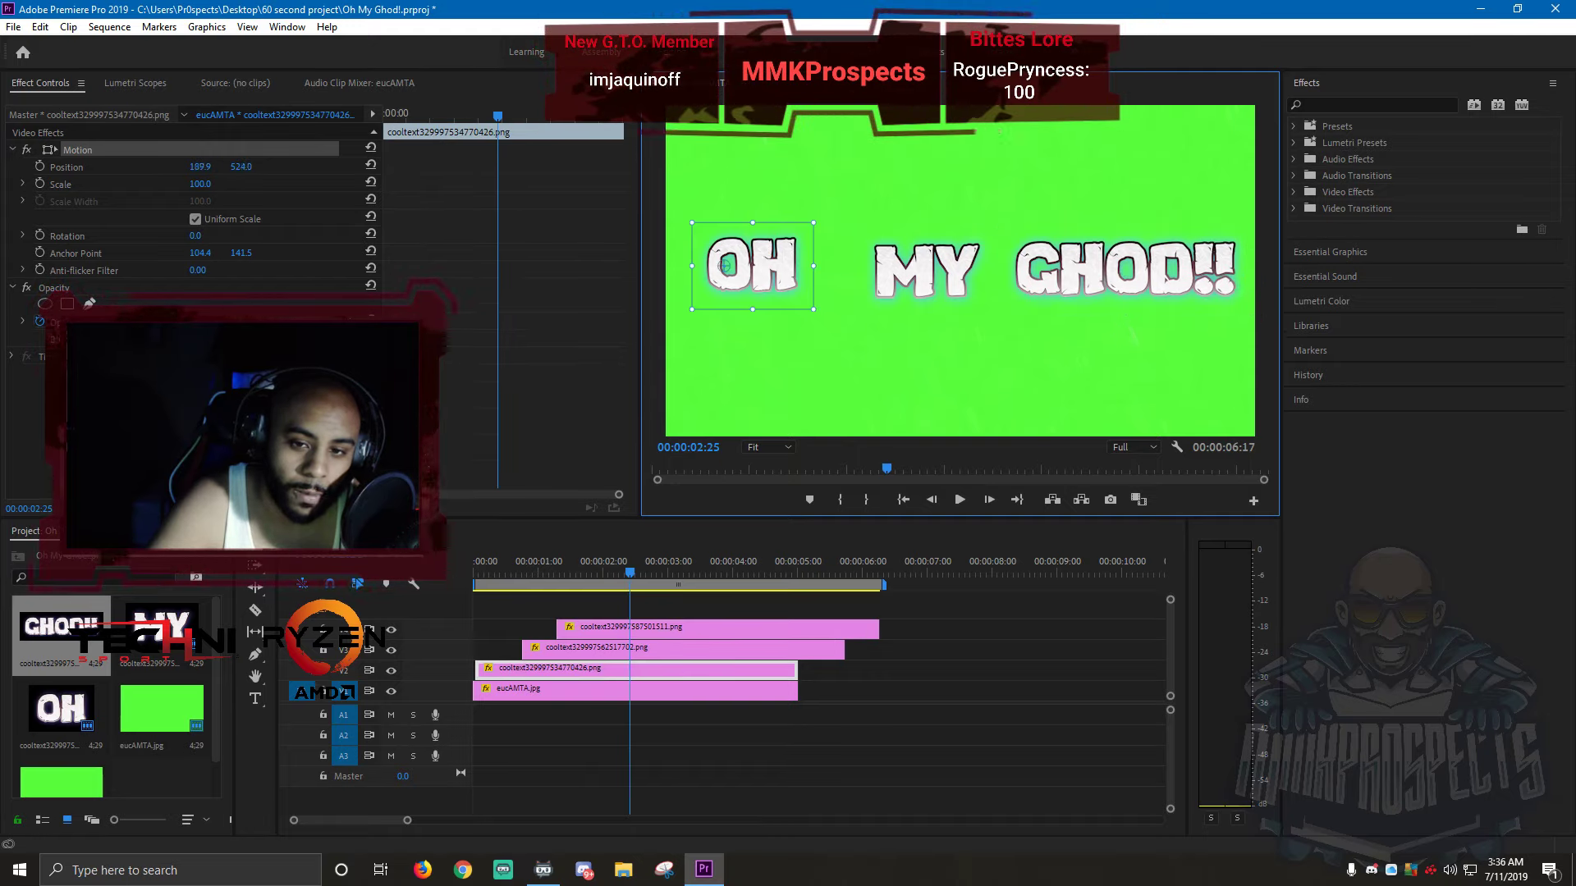
left_click_drag(915, 271, 918, 289)
left_click_drag(1126, 270, 1143, 264)
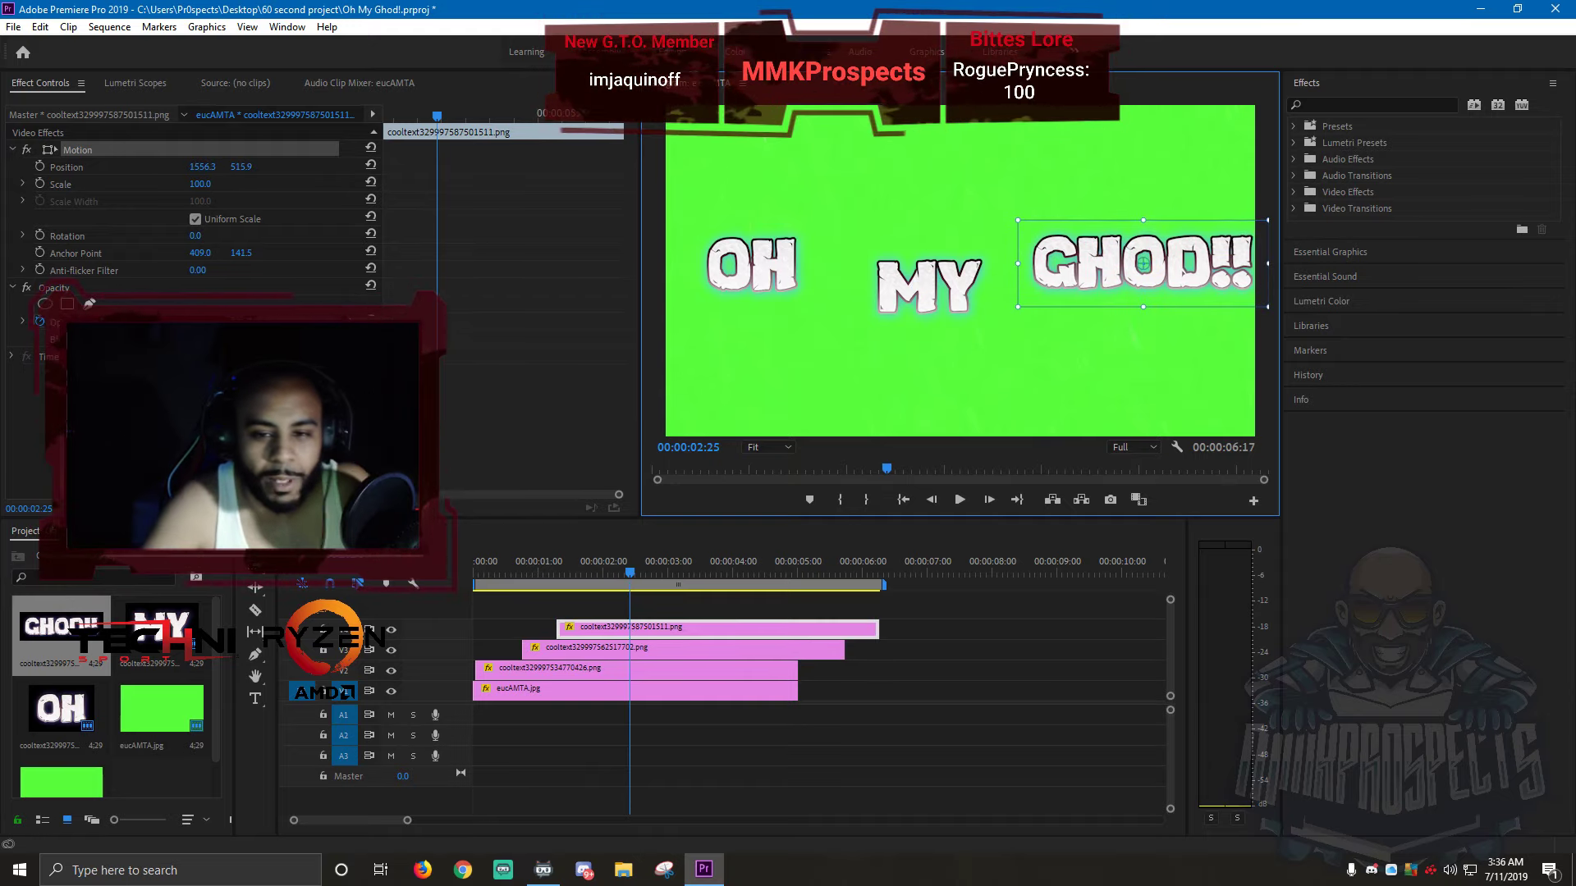
- Raise the MY logo level with the OH logo, to about 813, 524
left_click(751, 265)
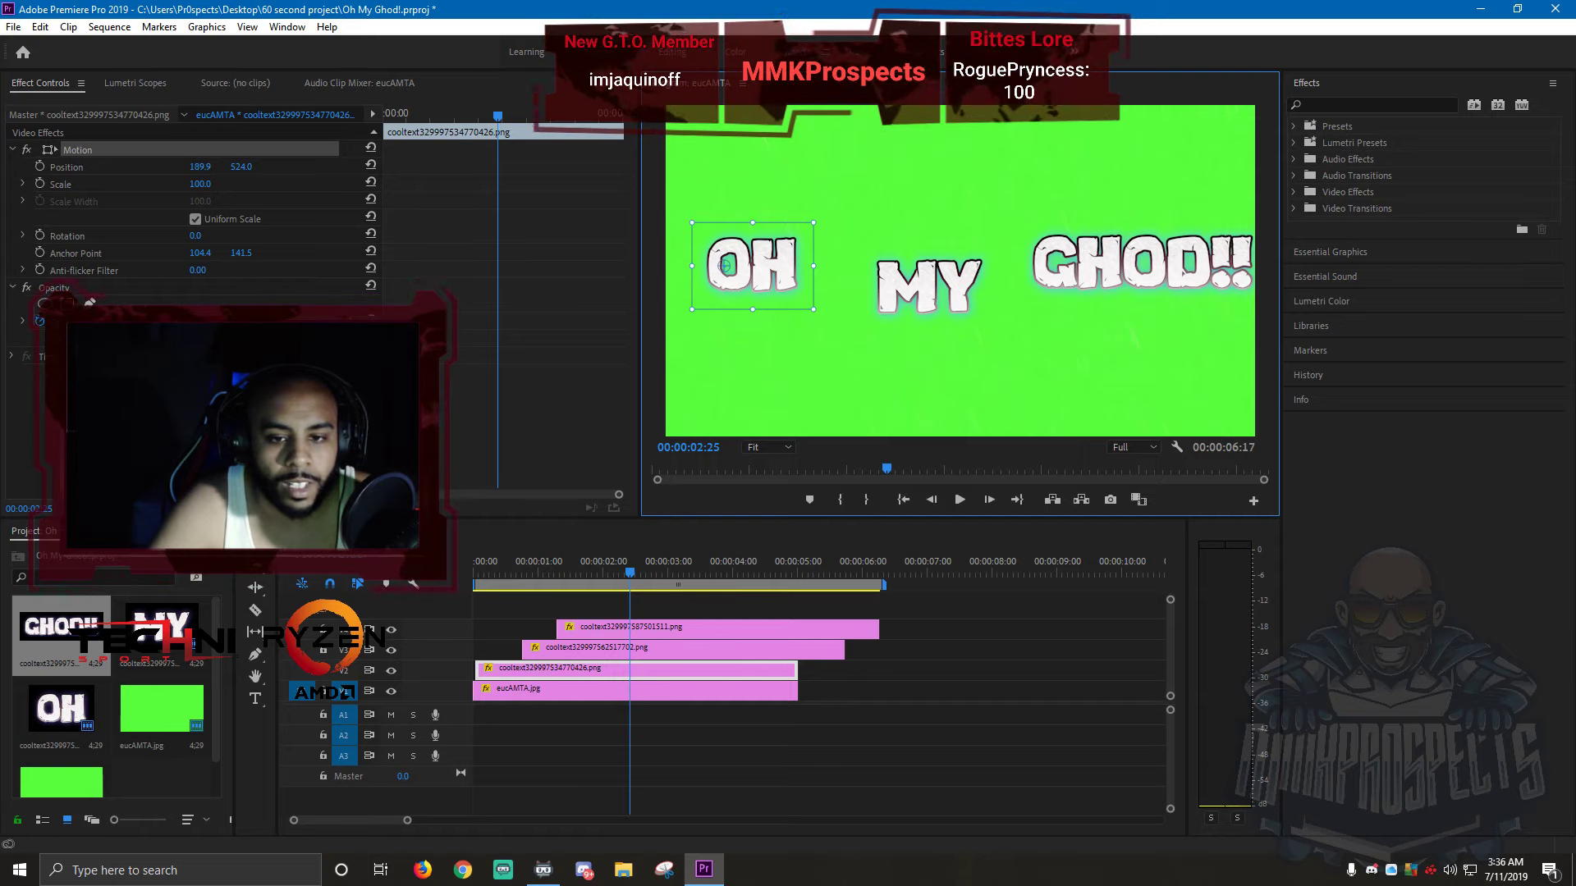
left_click(932, 275)
left_click_drag(933, 275, 916, 266)
left_click(1143, 263)
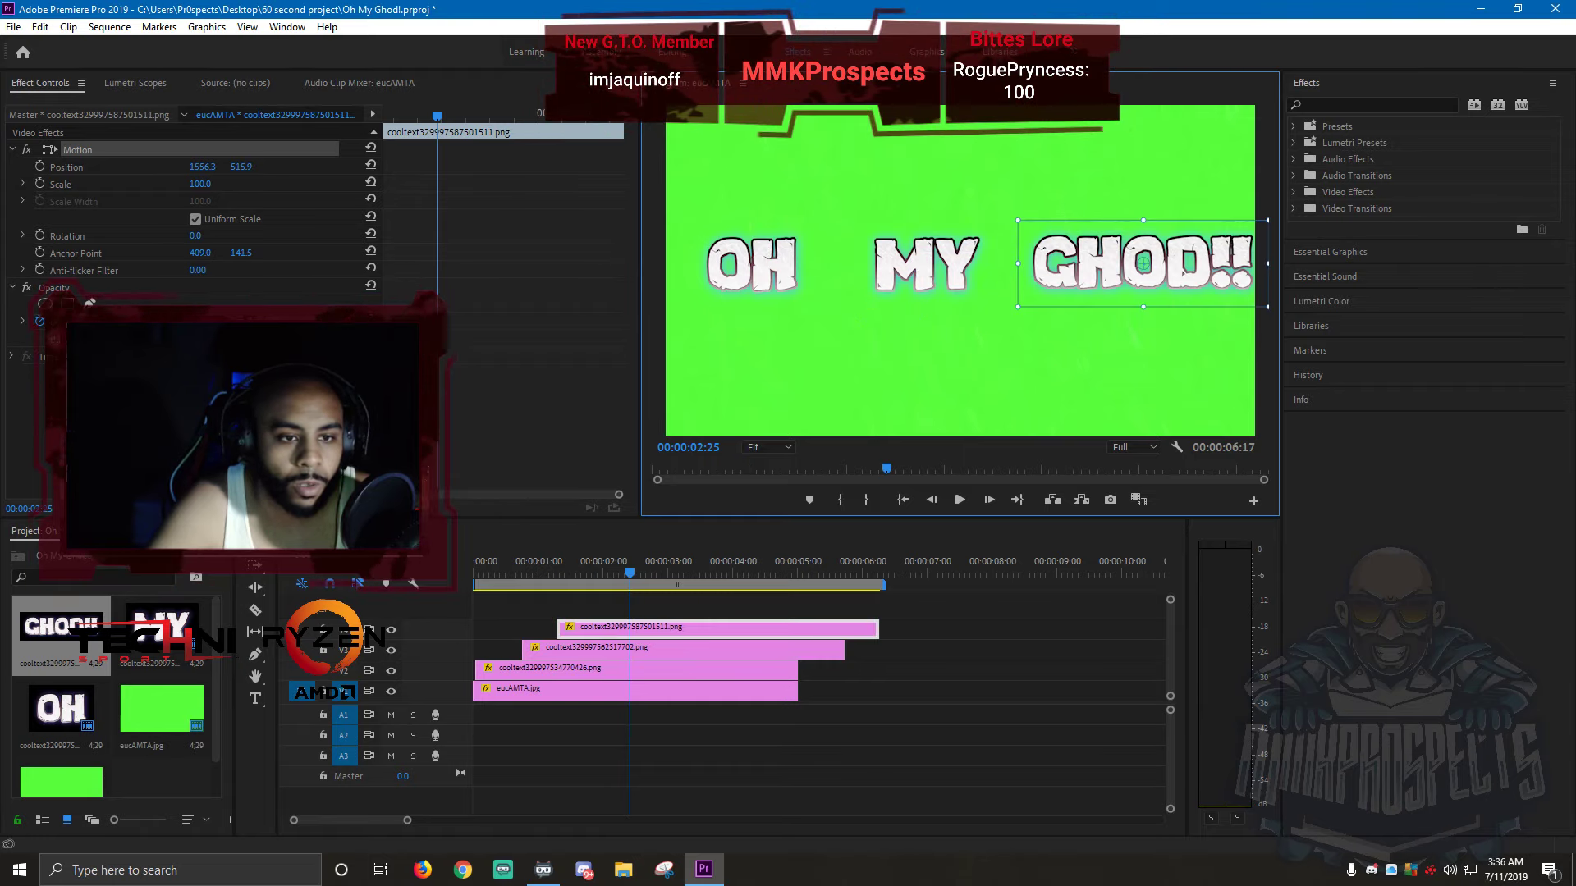
- Set the GHOD!! logo's vertical position to 524 to match the OH and MY logos
left_click(243, 167)
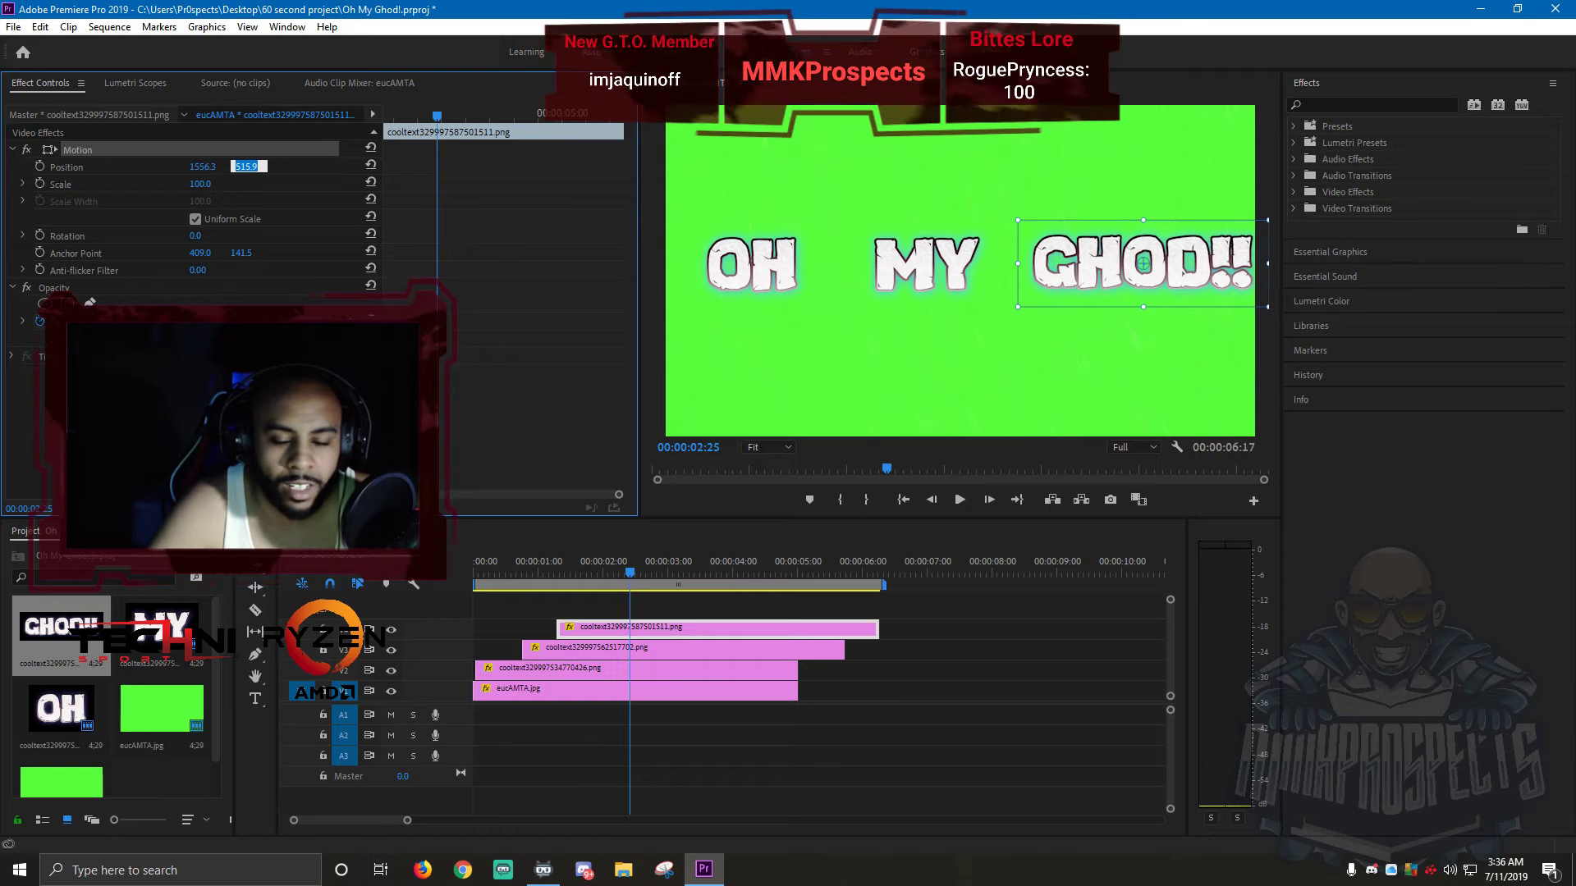
left_click(925, 264)
left_click(751, 265)
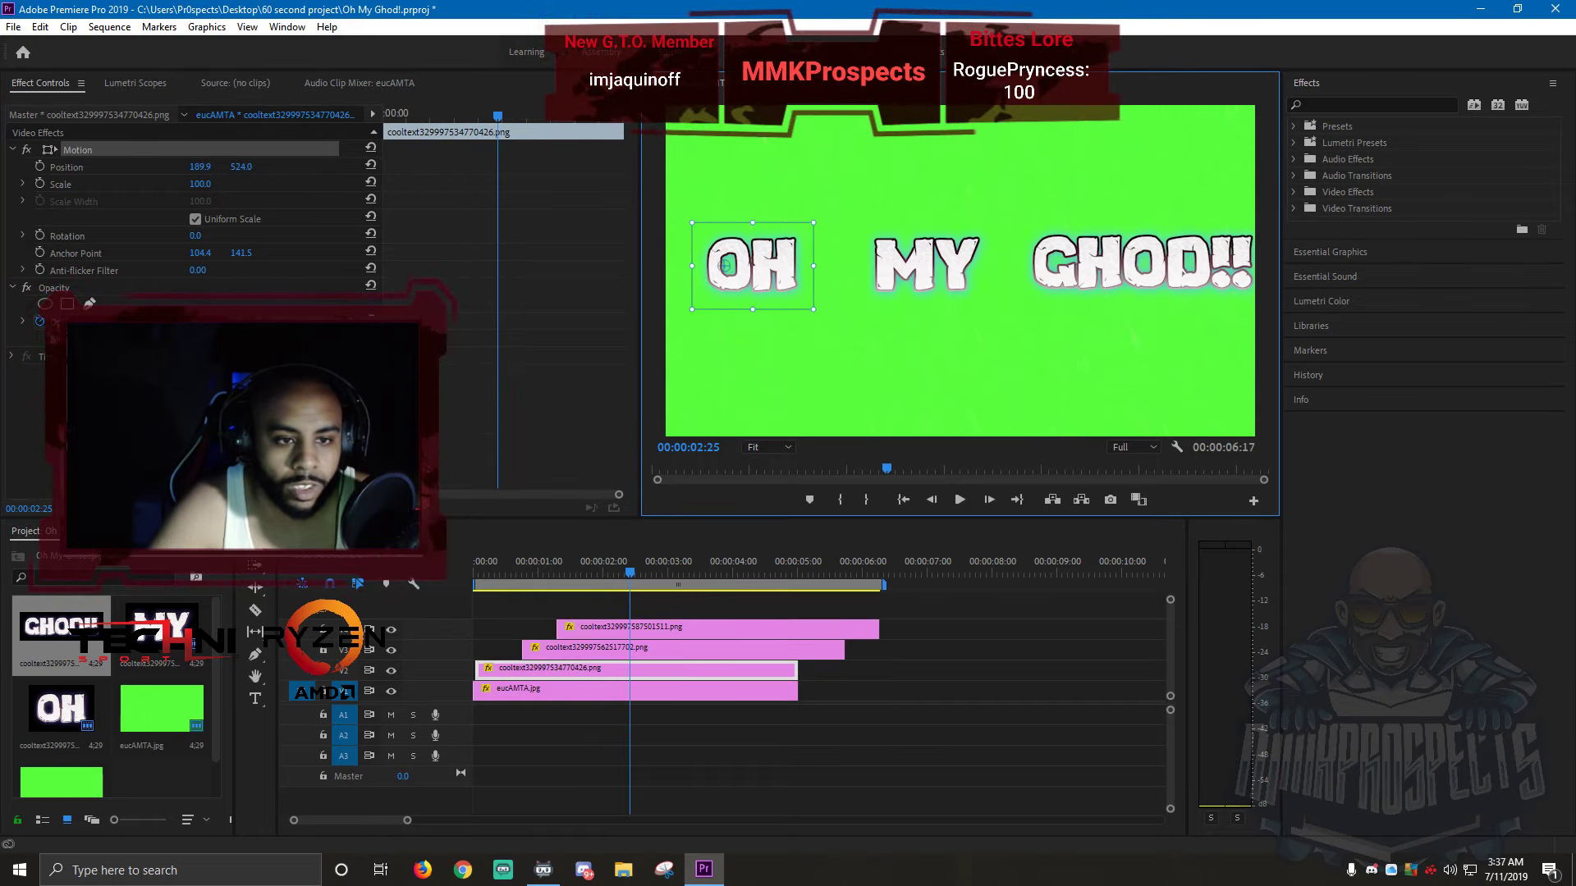
left_click(917, 265)
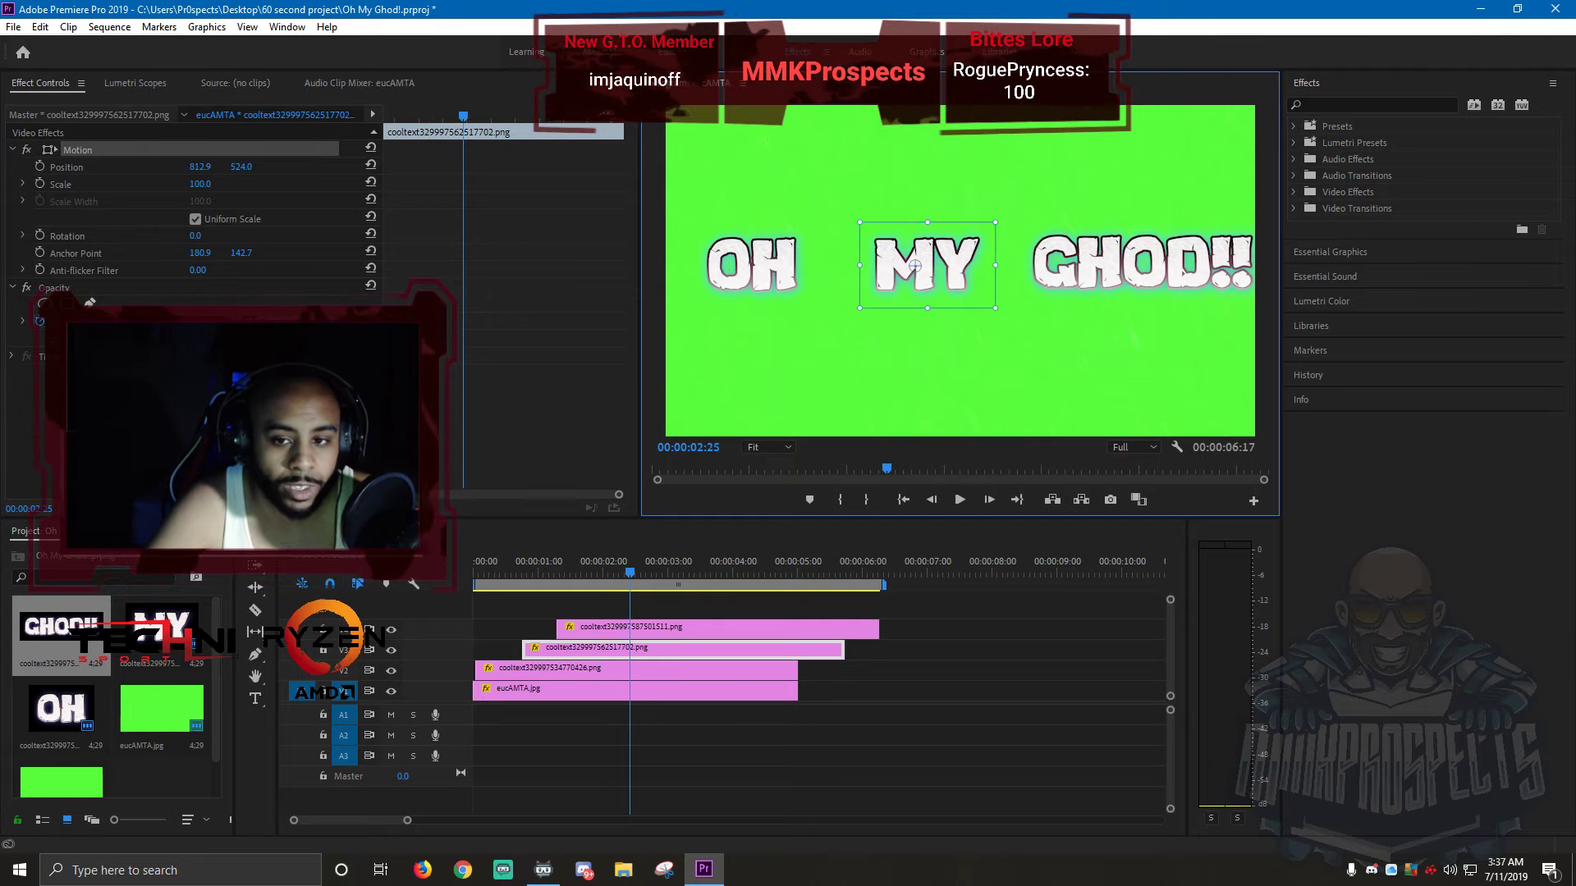
left_click(1140, 262)
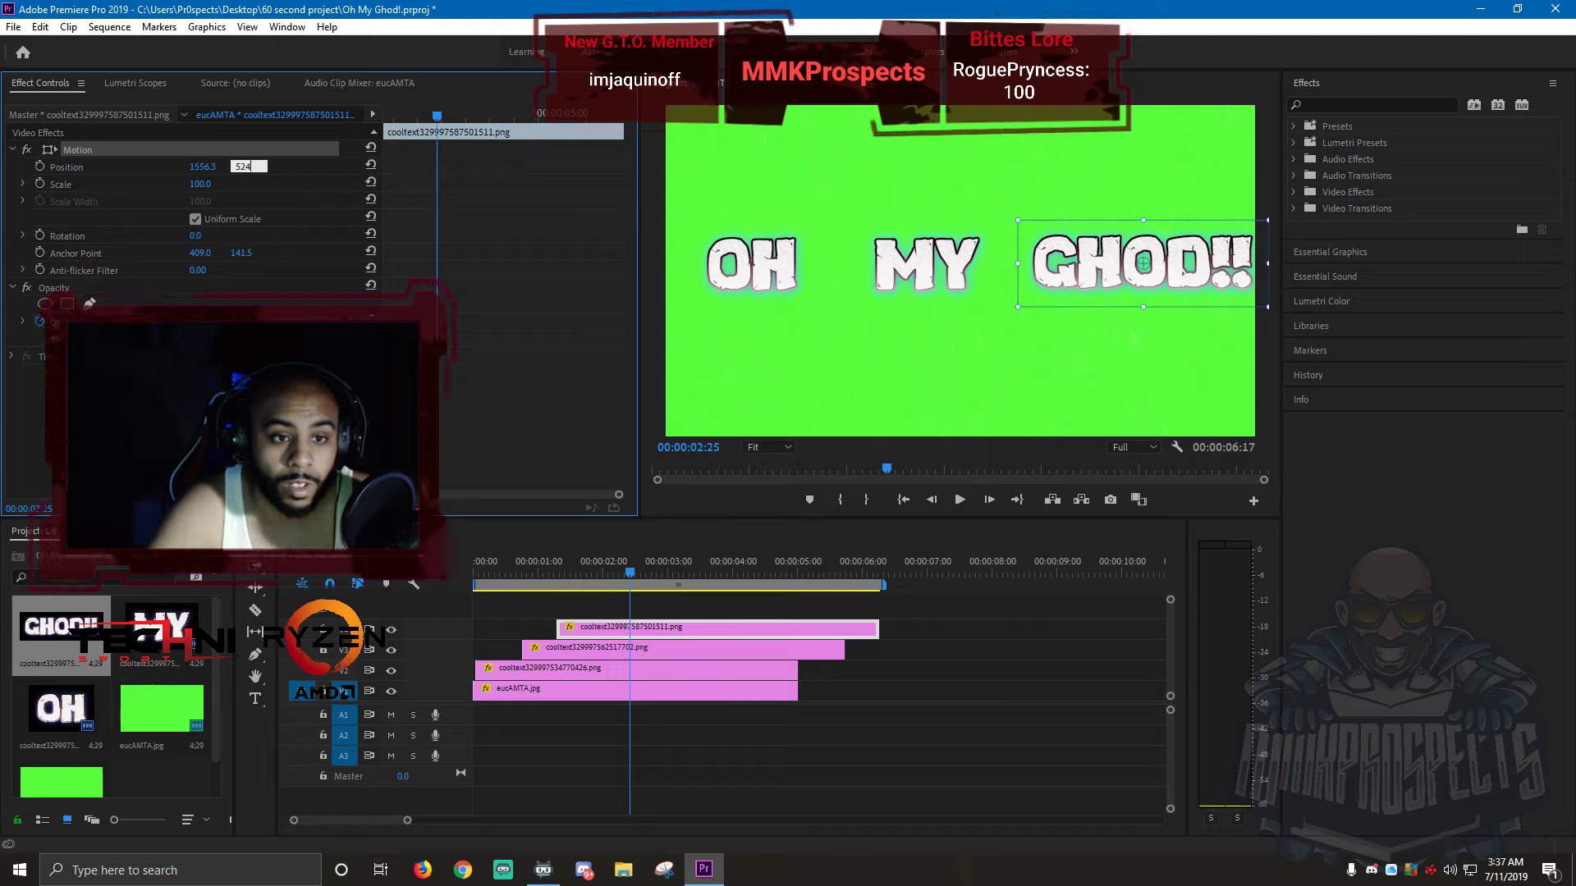
key("Return")
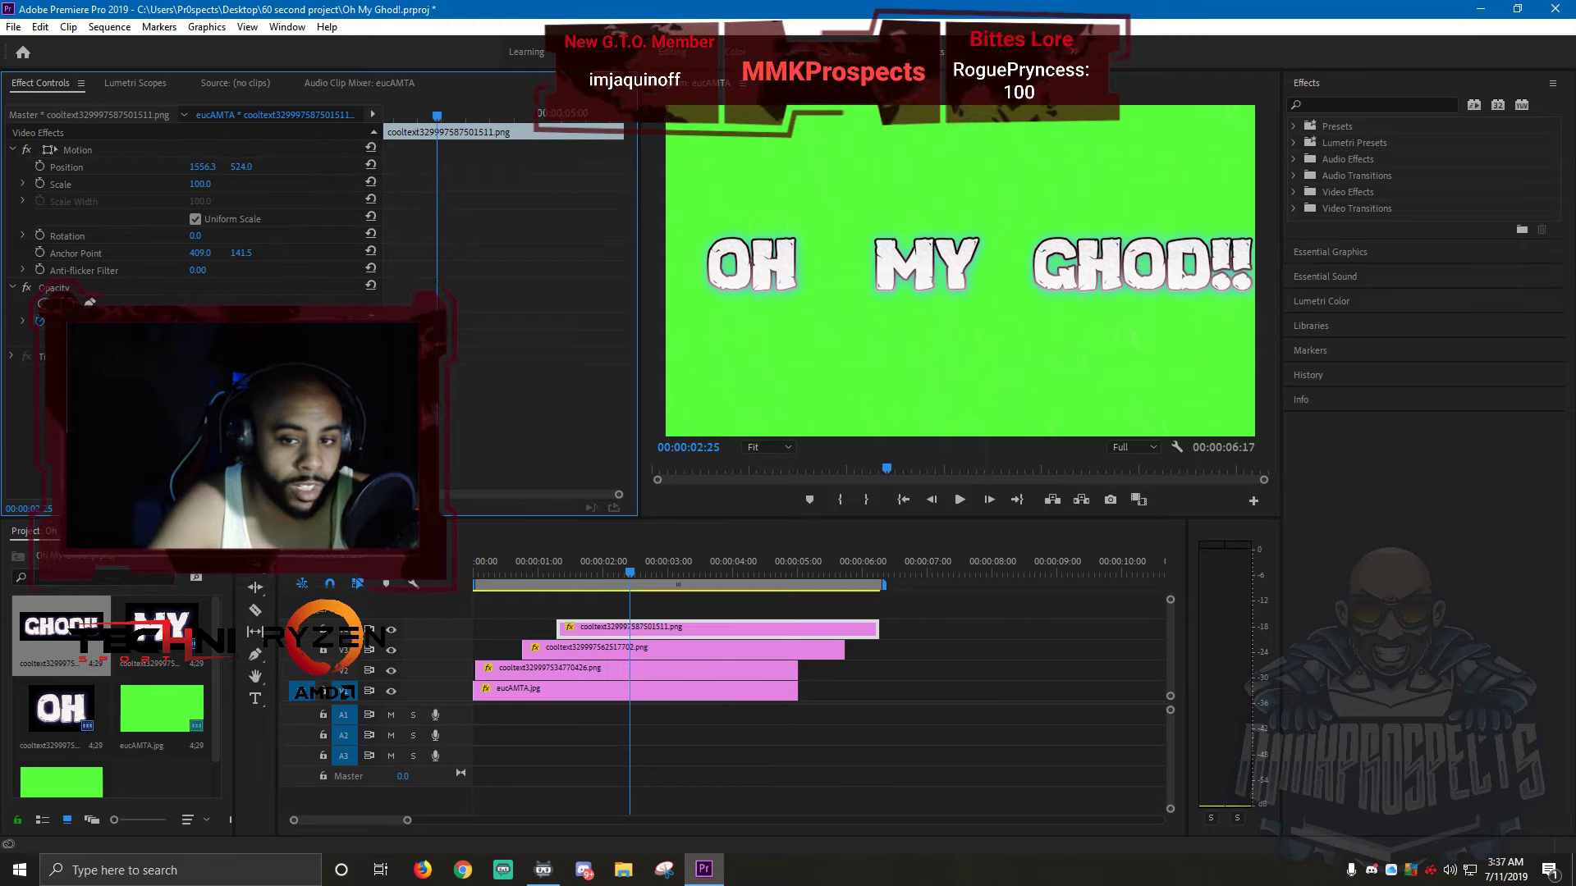
left_click(960, 500)
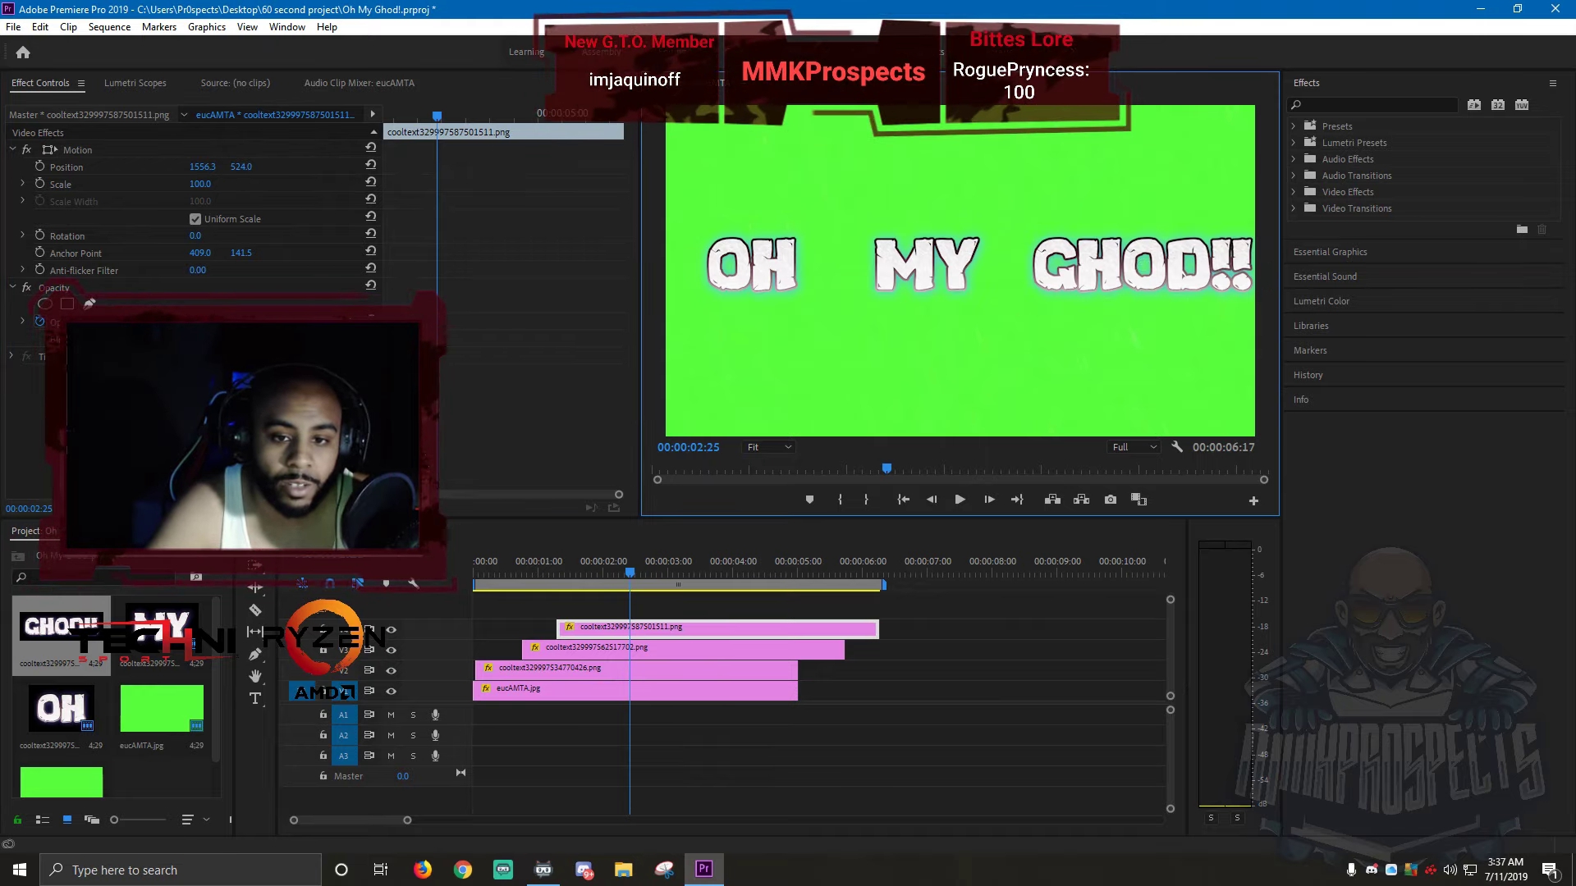
- Move all three logos left in the frame, with OH at about 139, 524 and GHOD!! at about 1409, 516
left_click(724, 265)
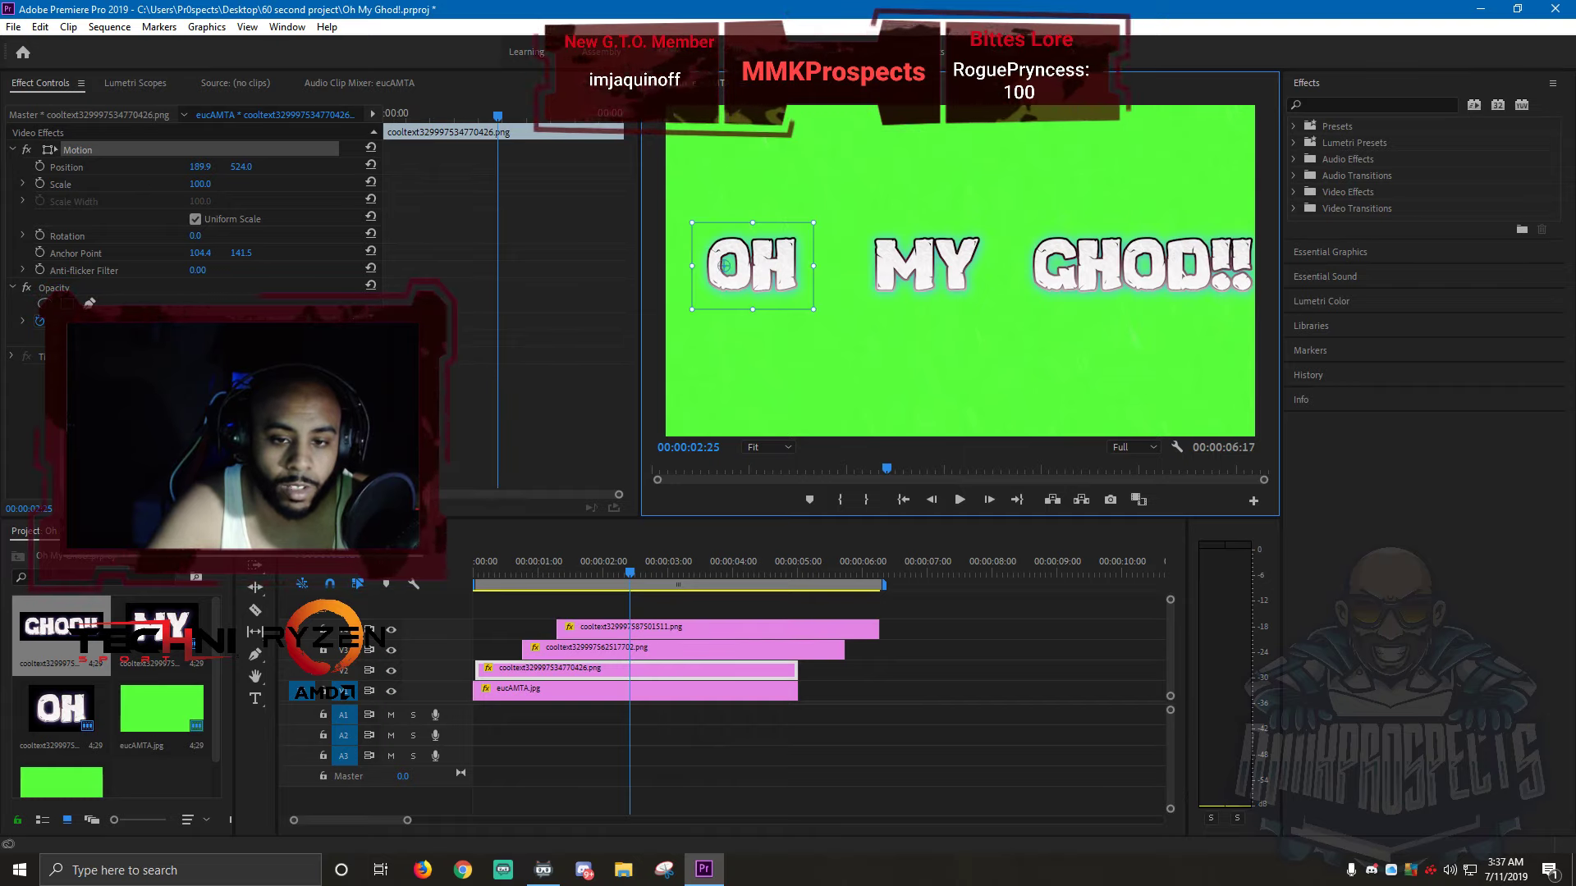
left_click_drag(724, 265, 709, 265)
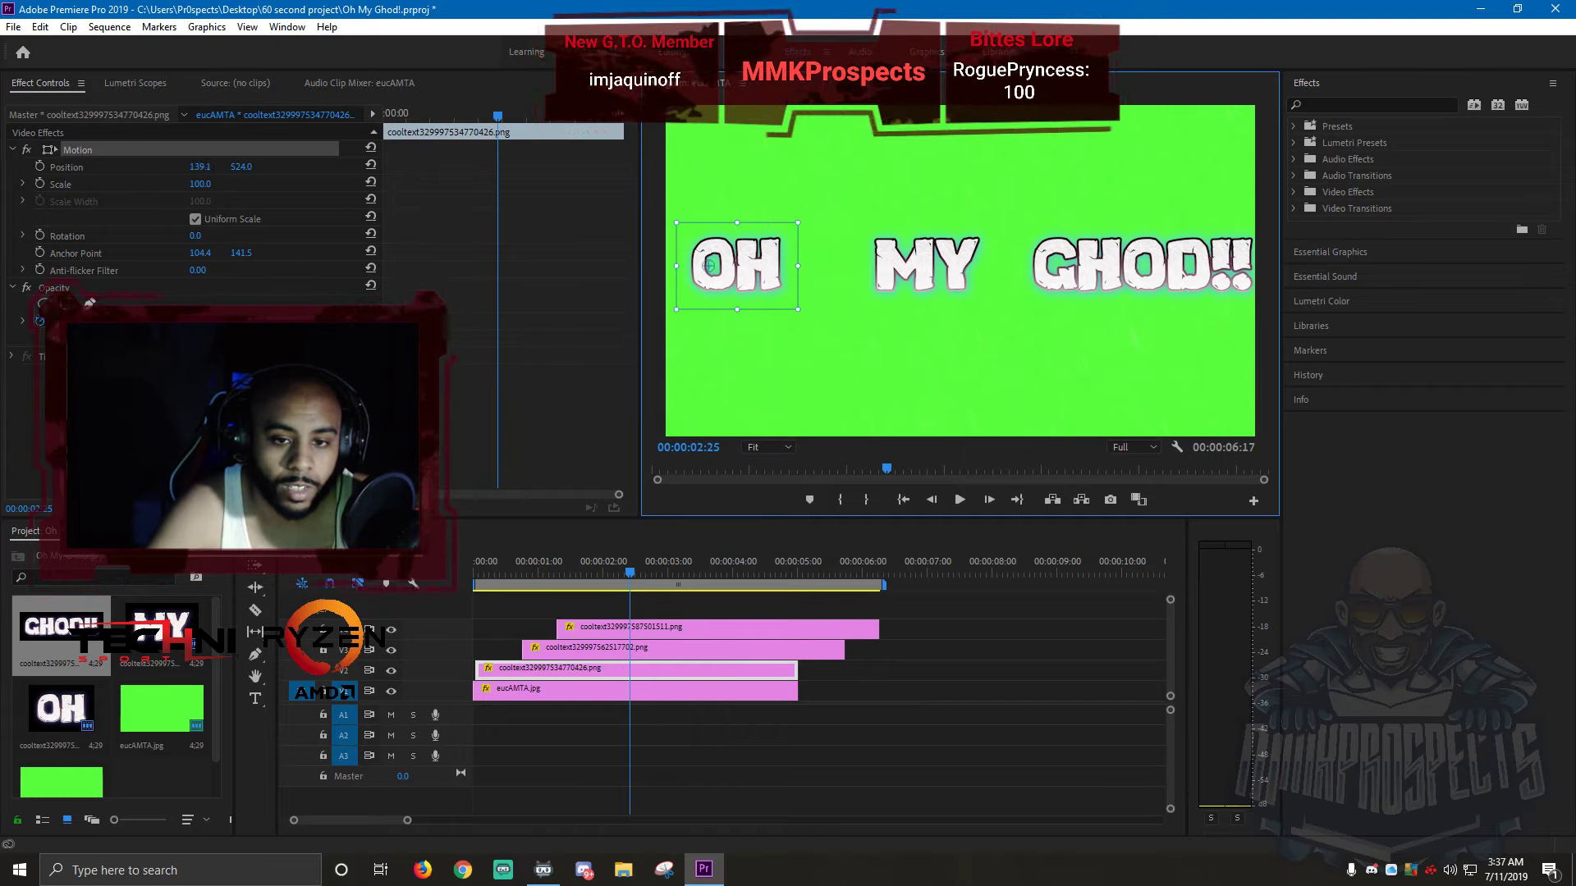
left_click(916, 272)
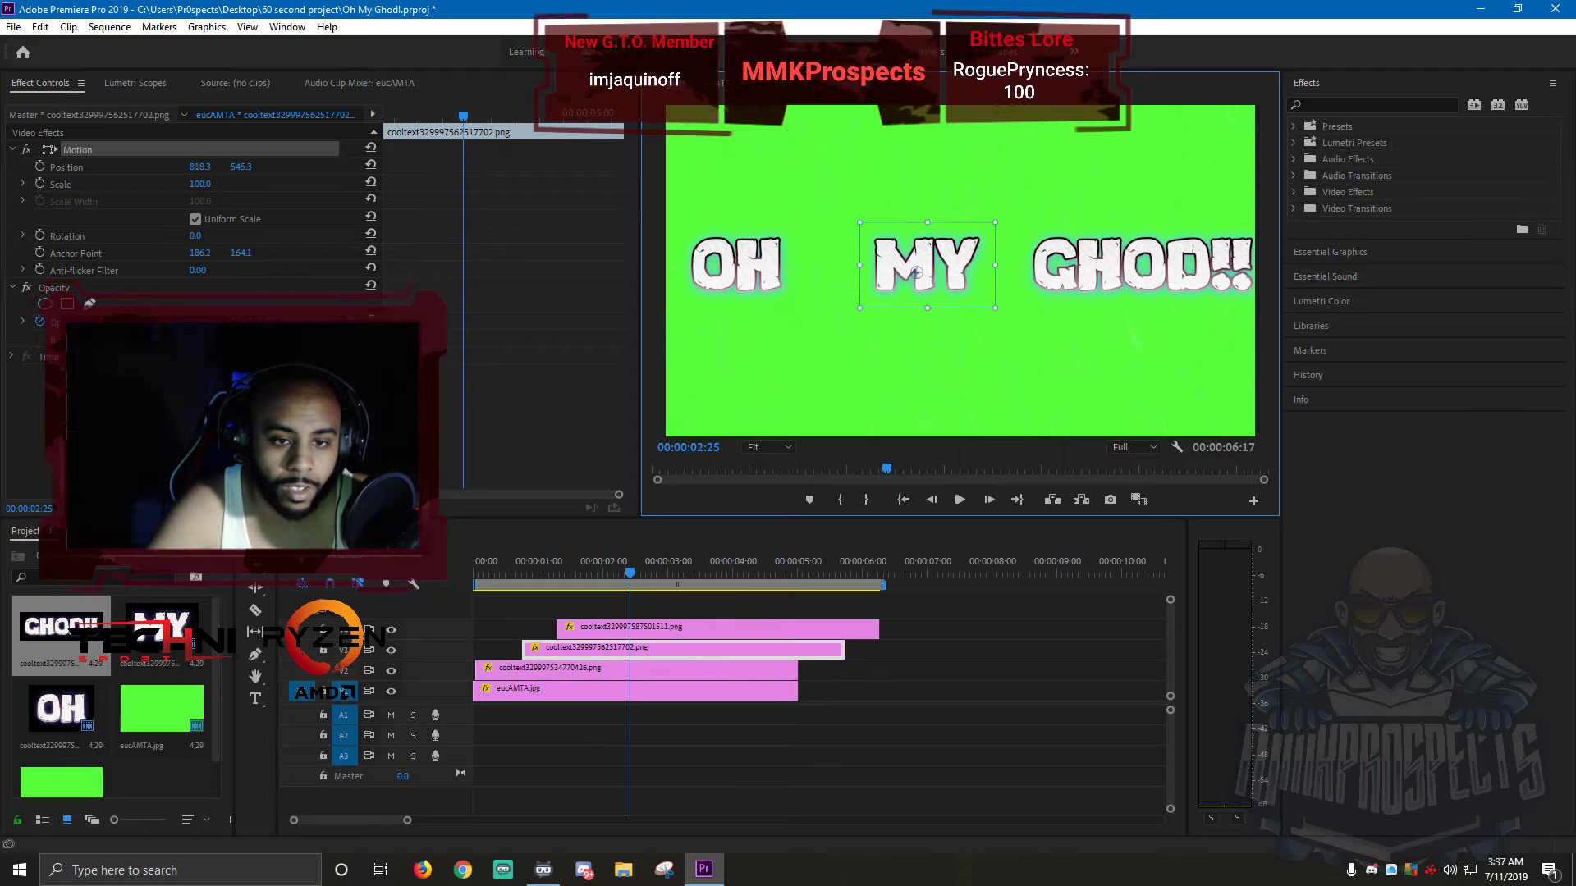
left_click_drag(915, 272, 878, 271)
left_click(1127, 265)
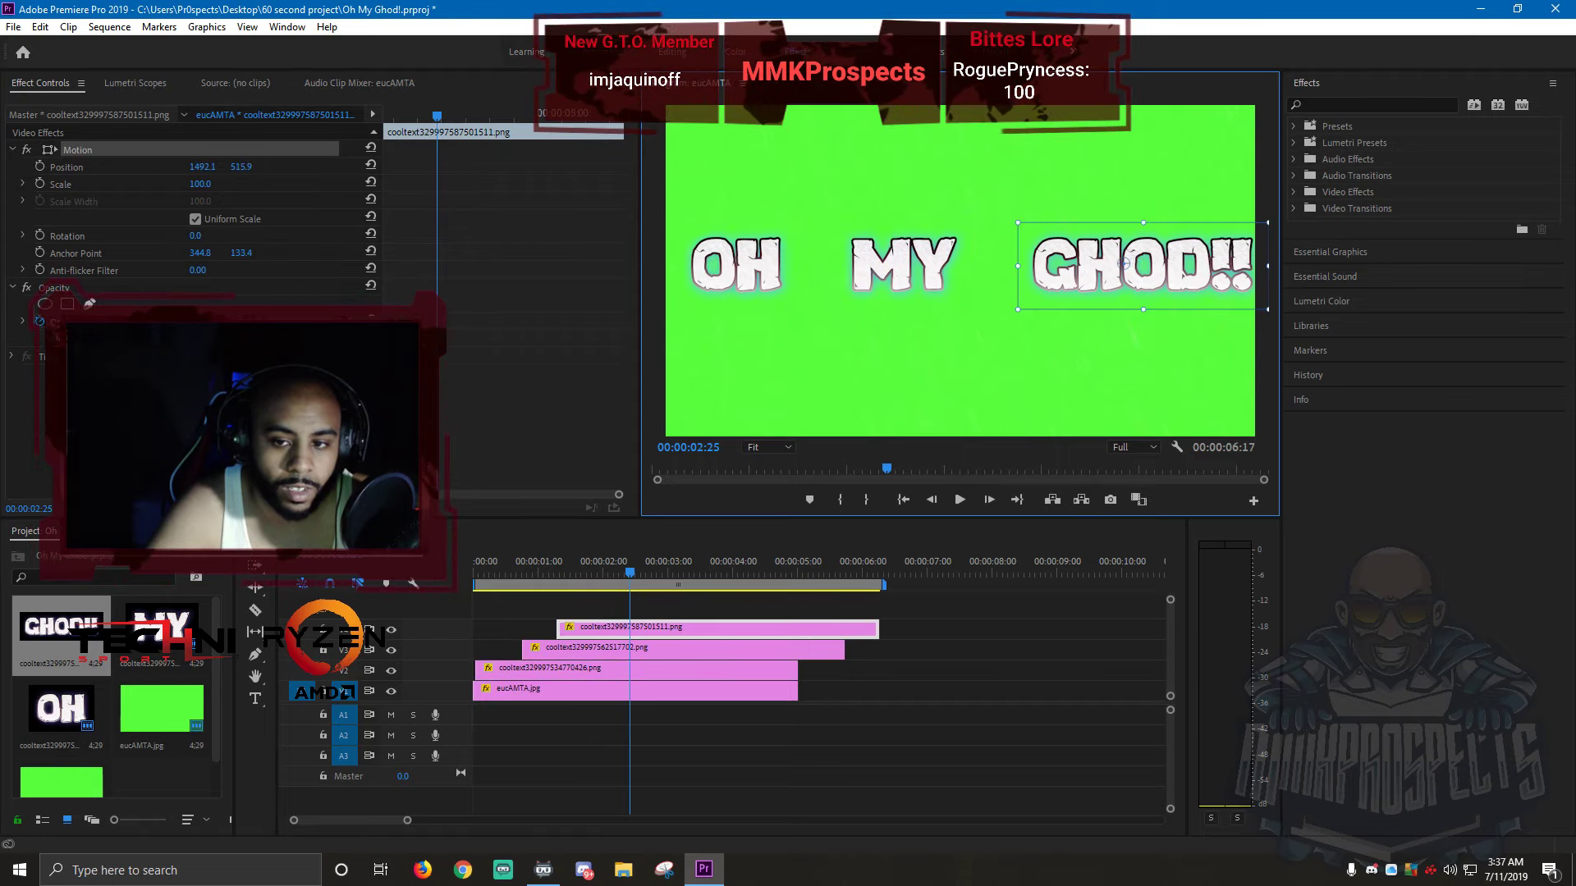
left_click_drag(1127, 265, 1100, 263)
- Even out the spacing by moving the MY logo right to about 741, 548 and the OH logo right to about 206, 529
left_click(874, 273)
left_click_drag(874, 273, 894, 273)
left_click(711, 265)
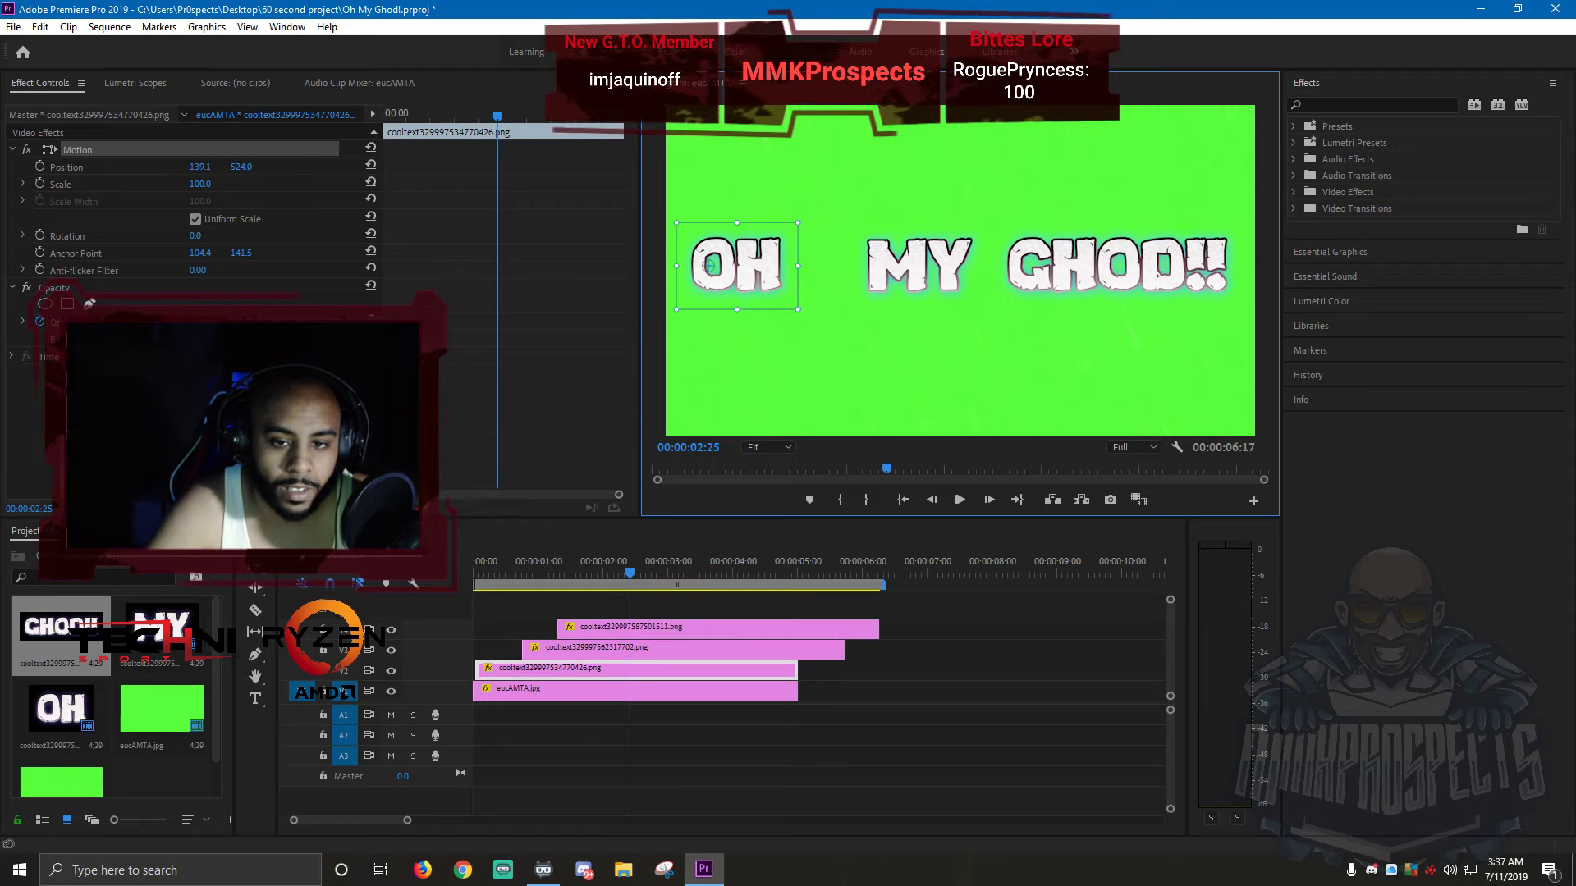
left_click_drag(711, 265, 729, 267)
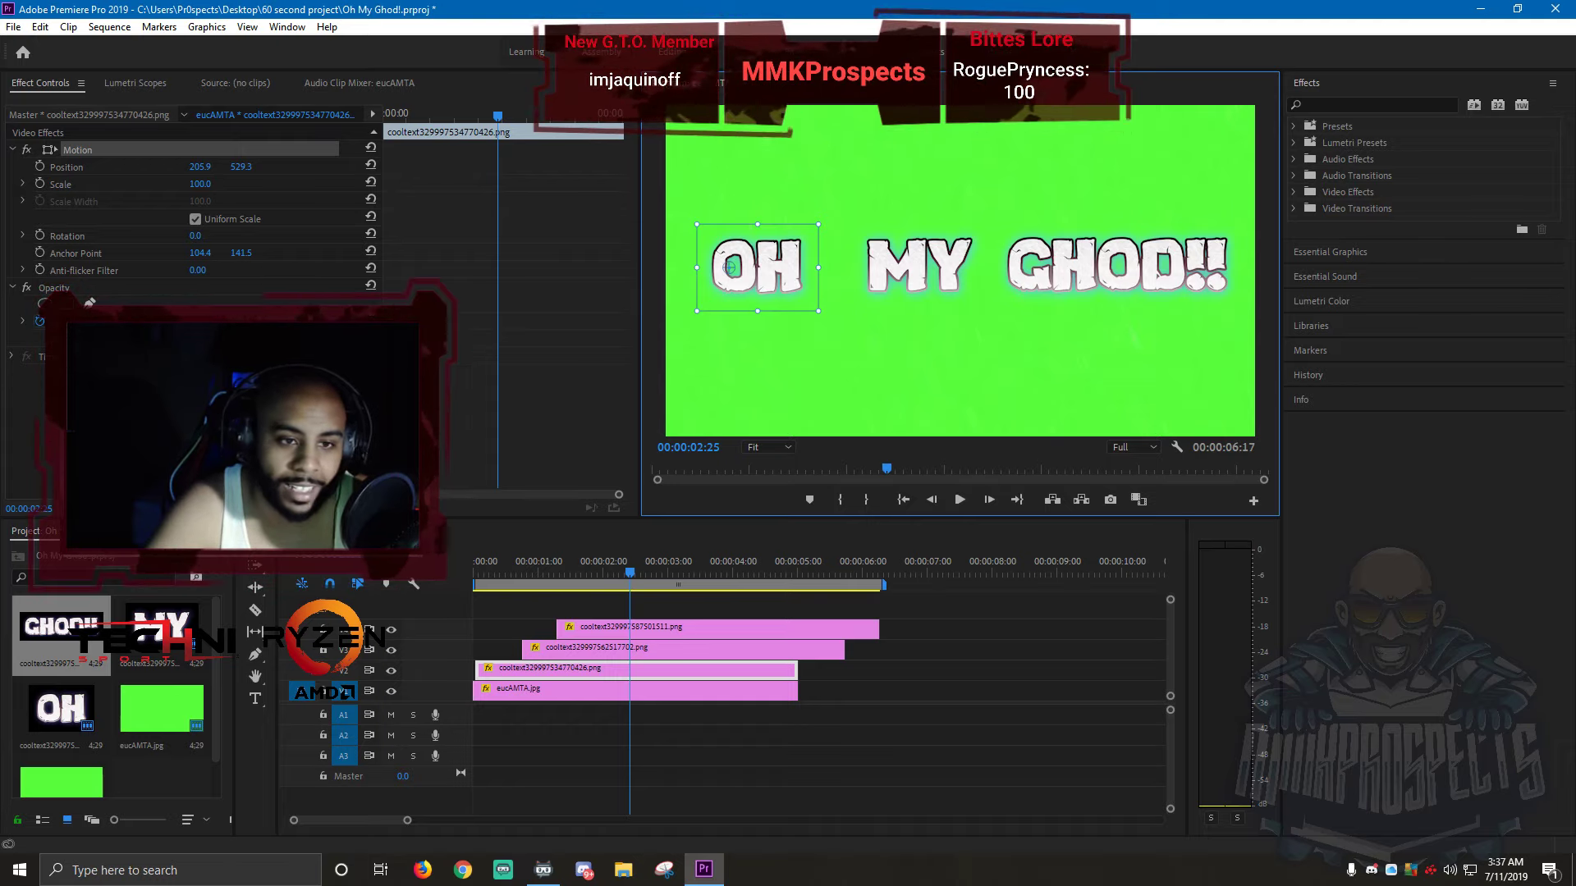
- Set the OH logo's vertical position to 548 to match the MY logo's value
left_click(241, 167)
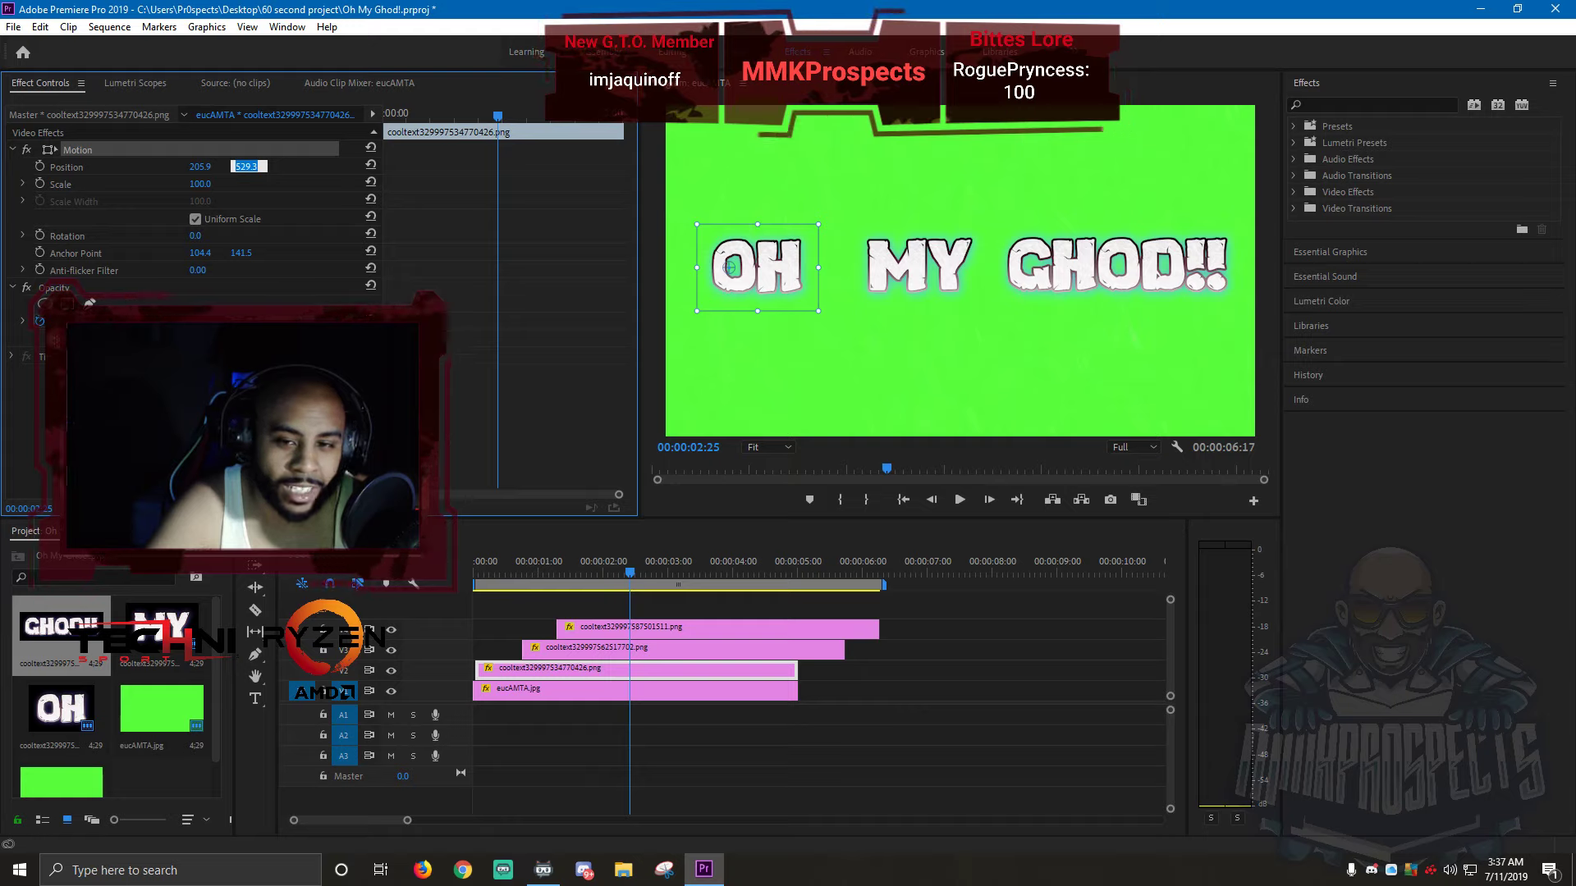
left_click(893, 271)
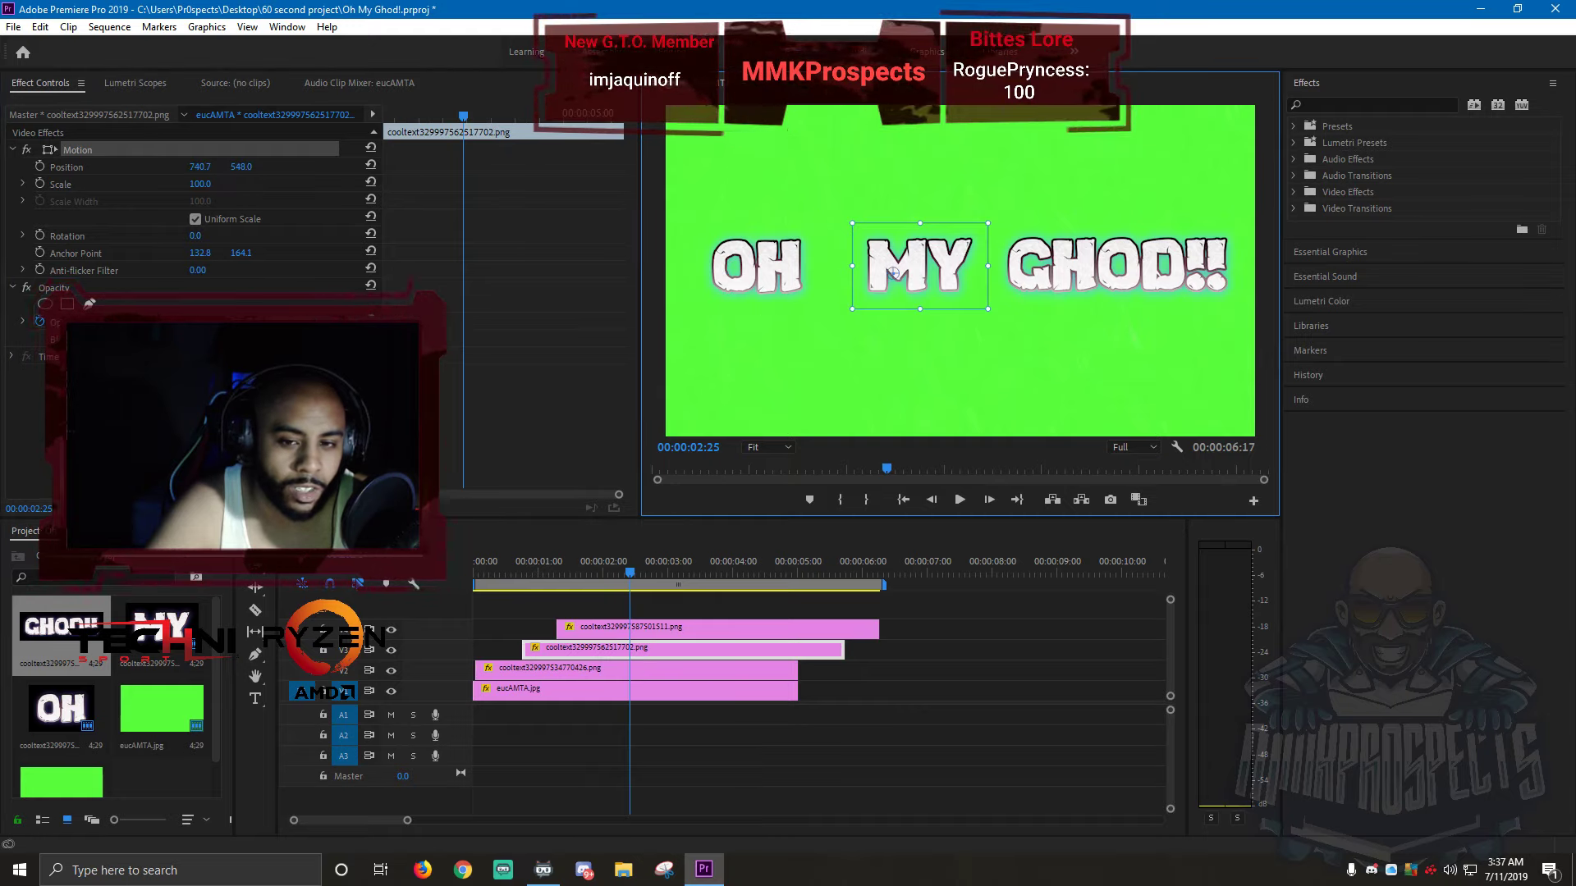
left_click(728, 268)
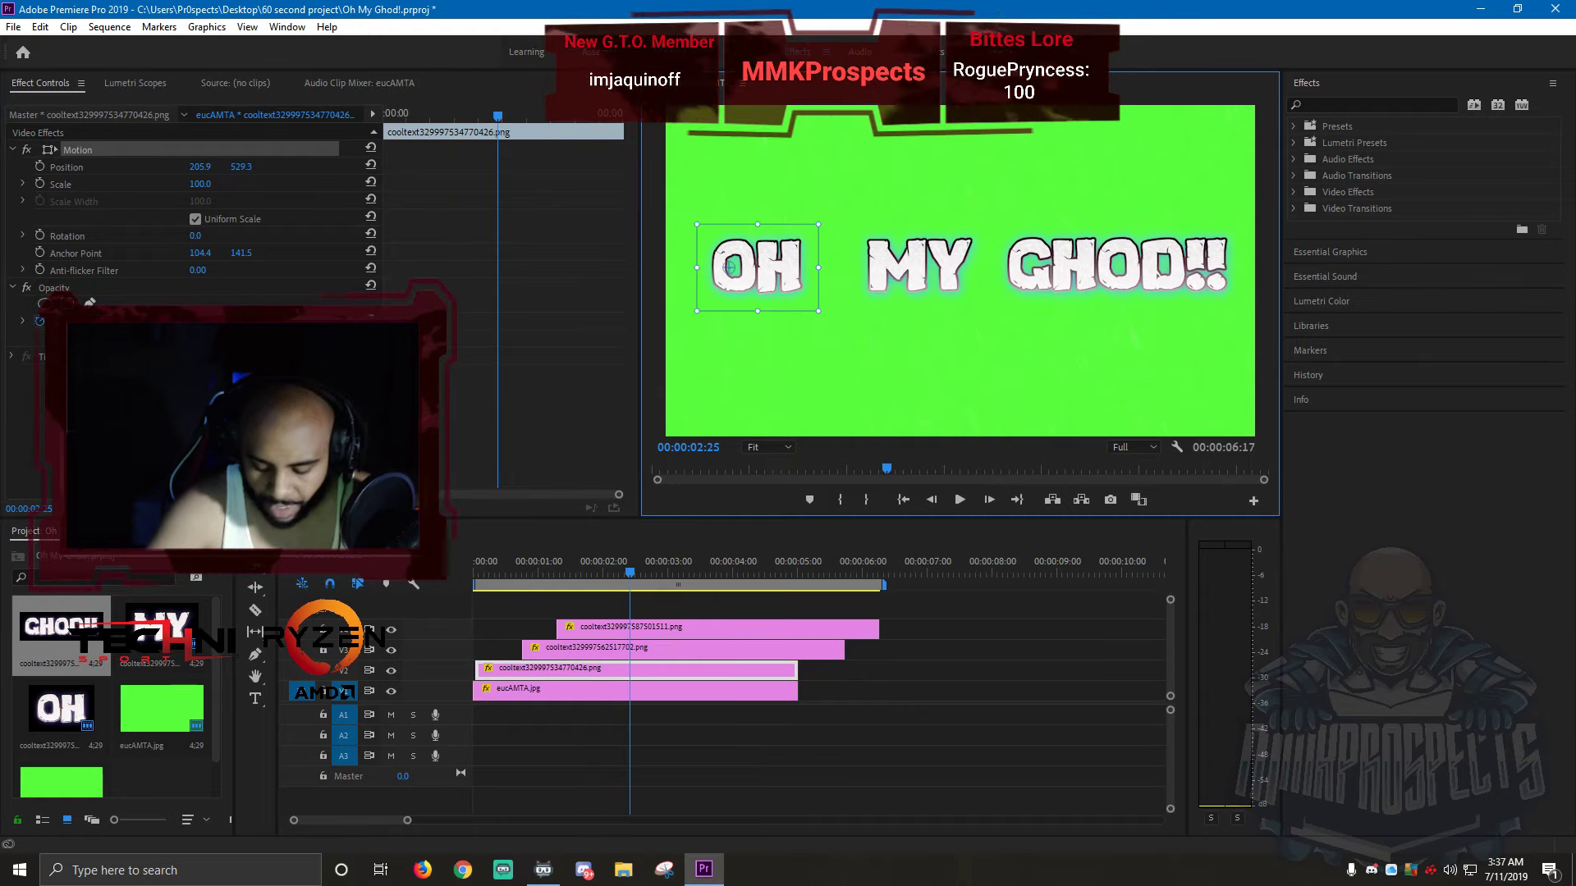
type("548")
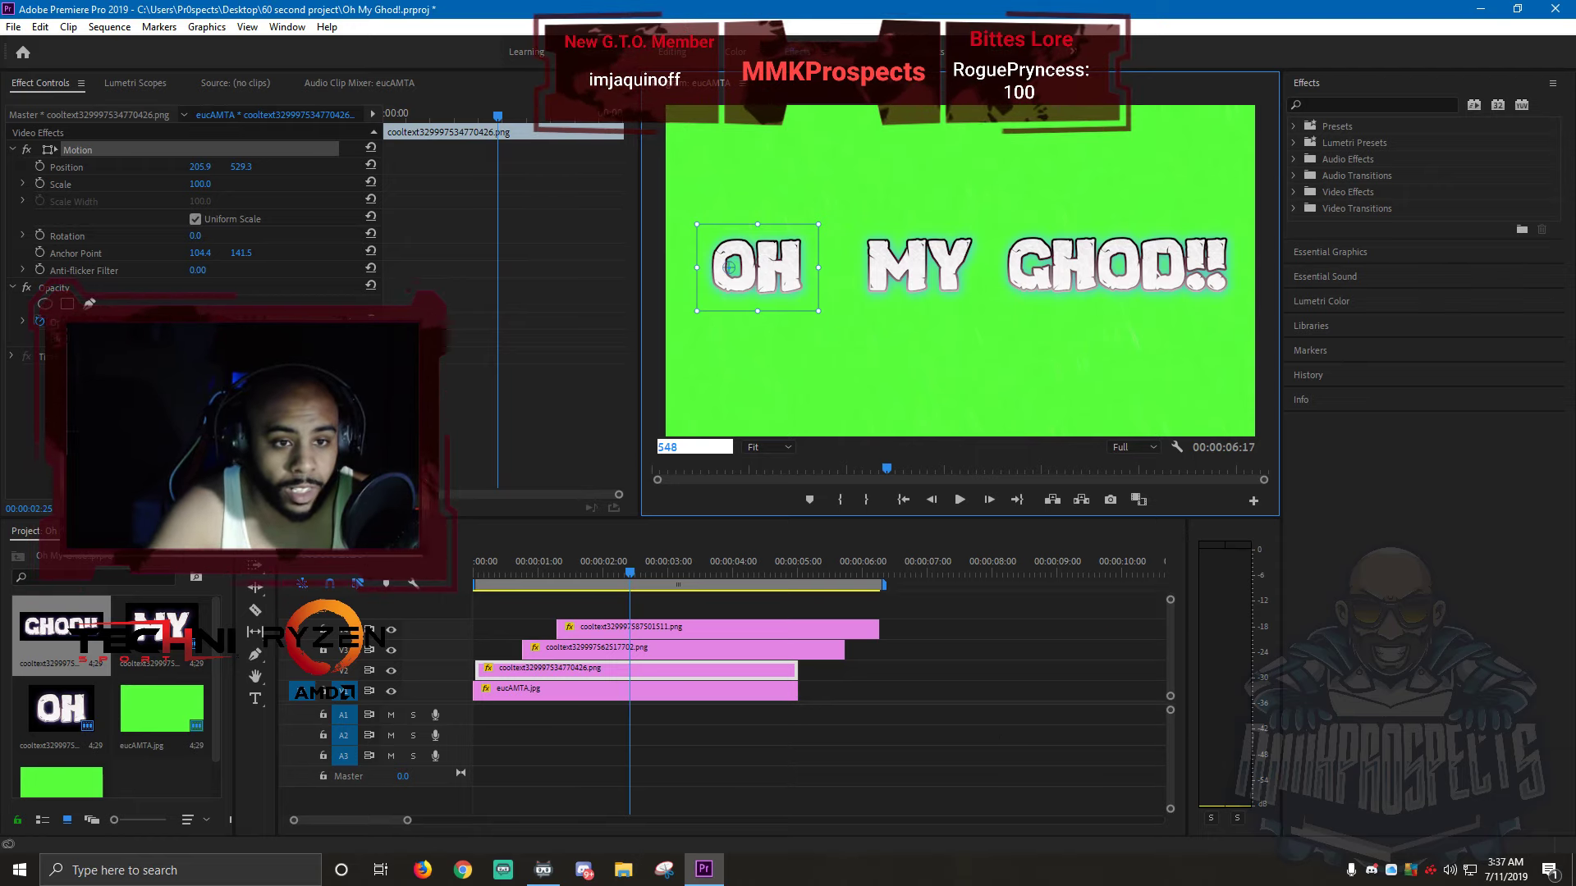
left_click(241, 167)
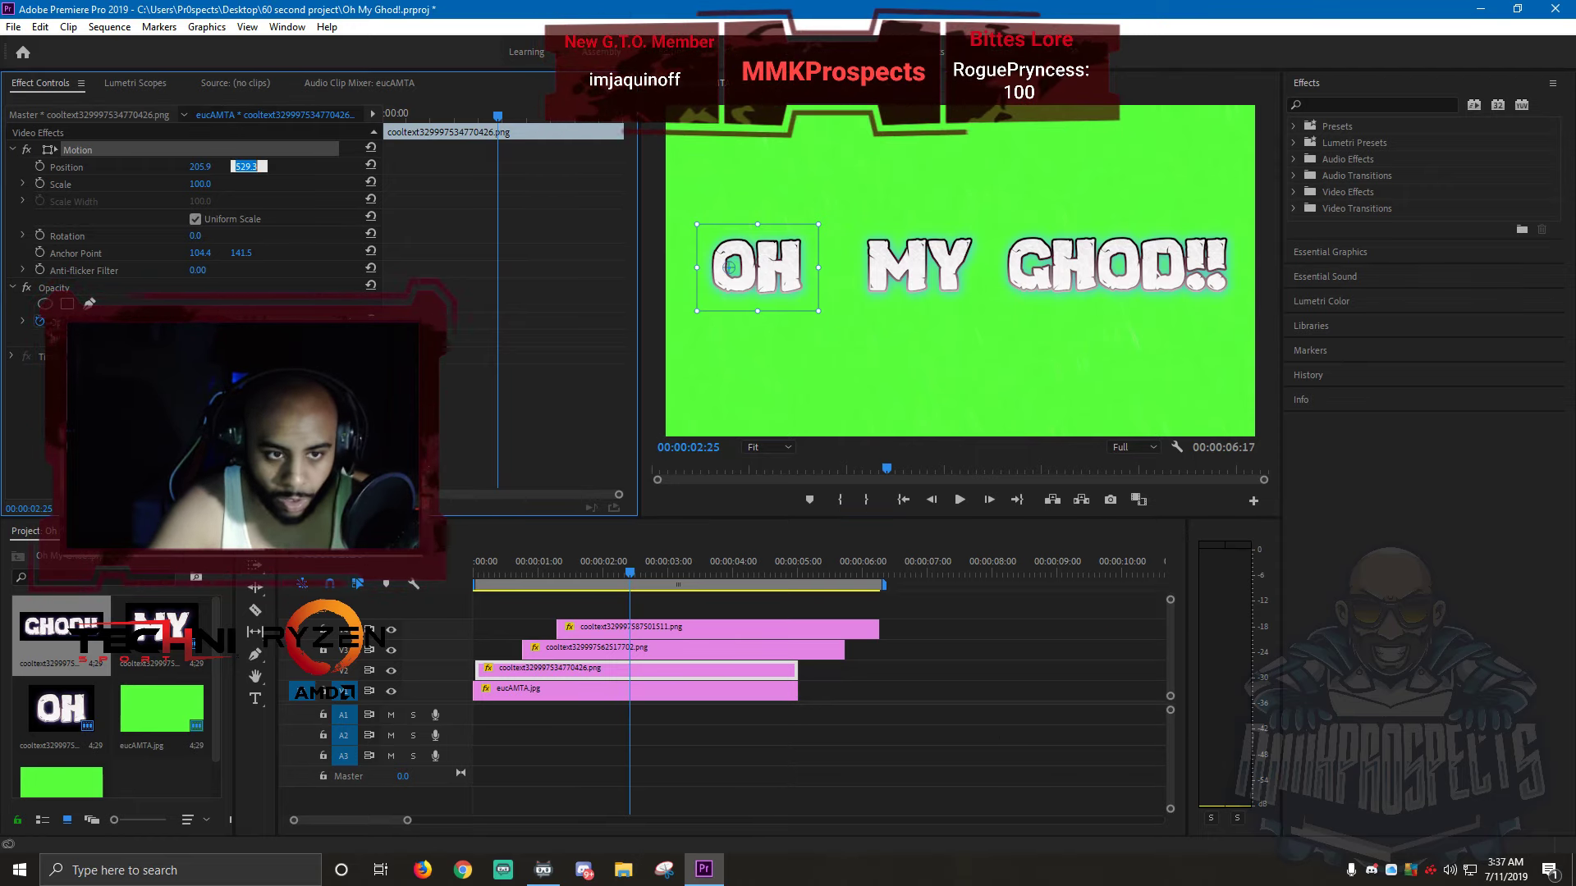
type("548")
left_click(919, 266)
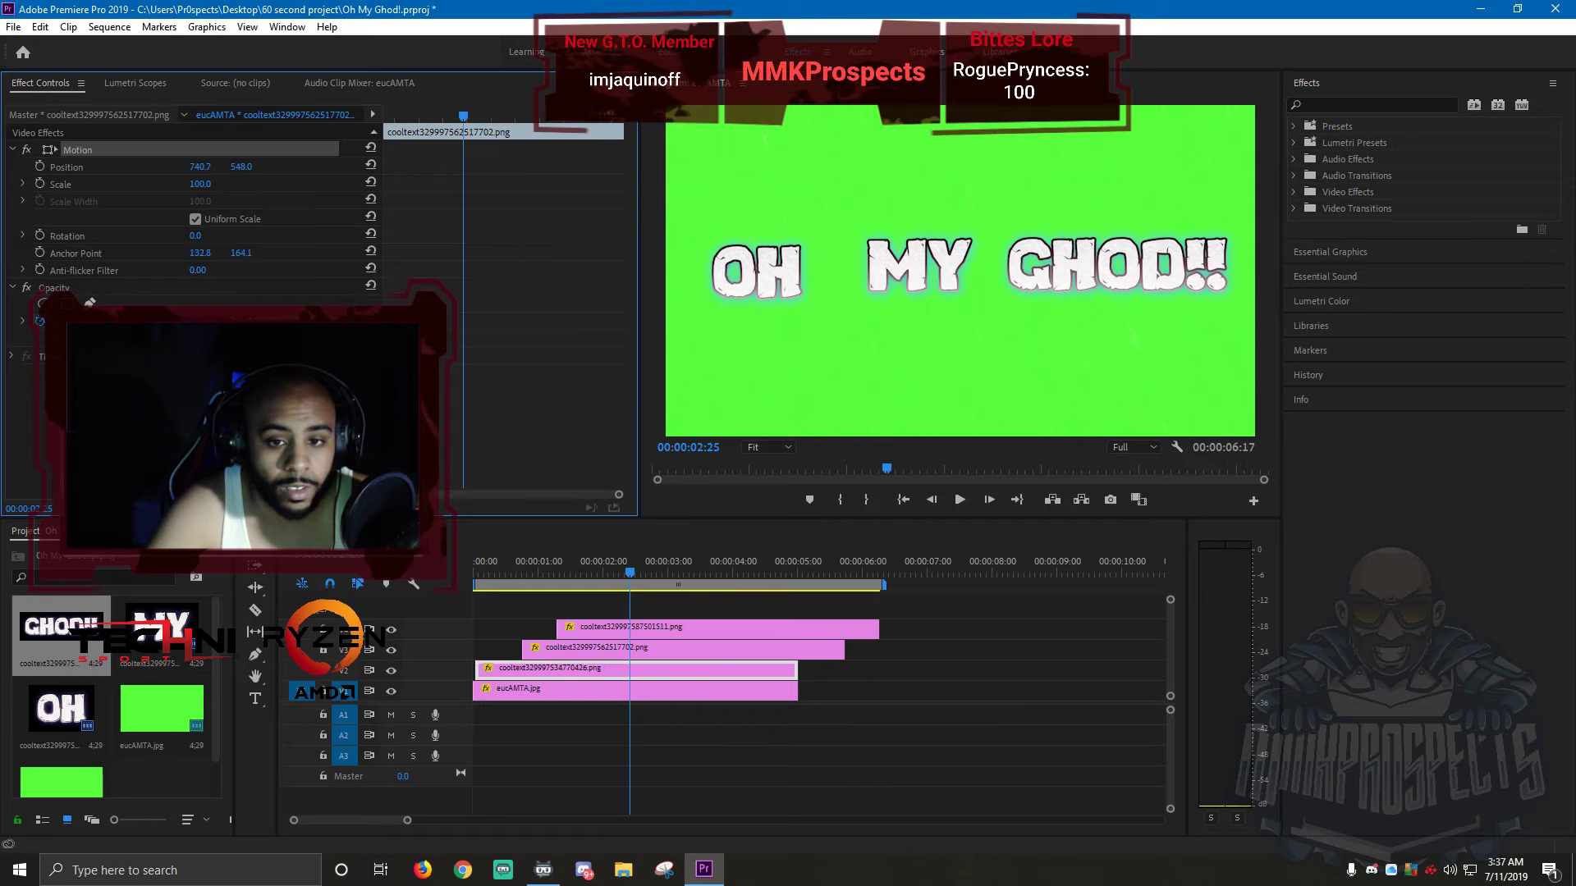
- Set the GHOD!! logo's vertical position to 548 to match the OH and MY logos
left_click(1104, 265)
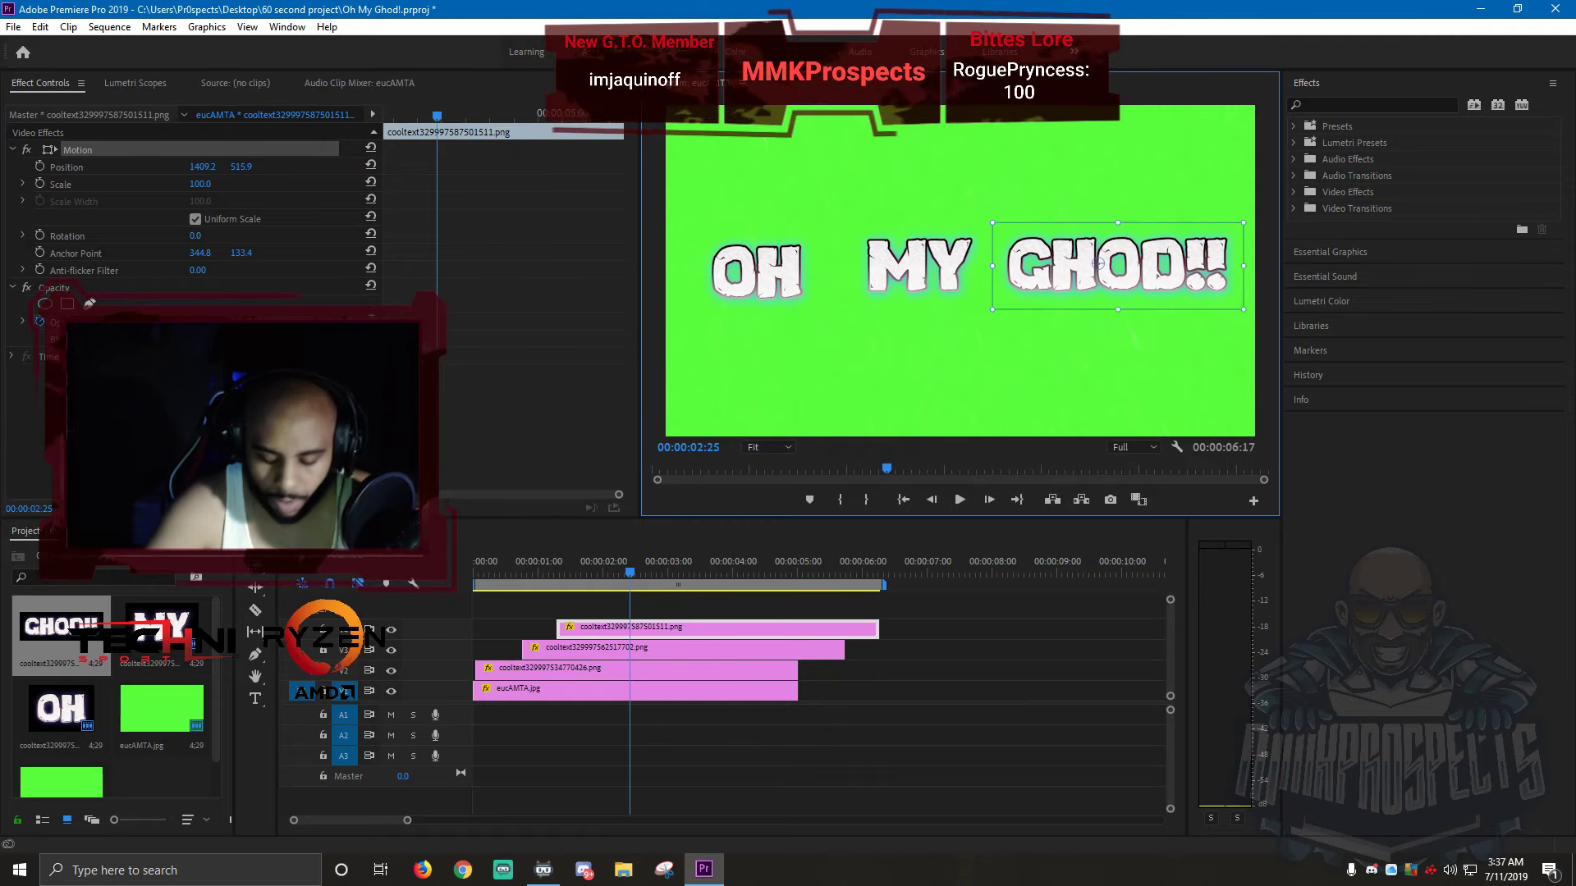
left_click(241, 167)
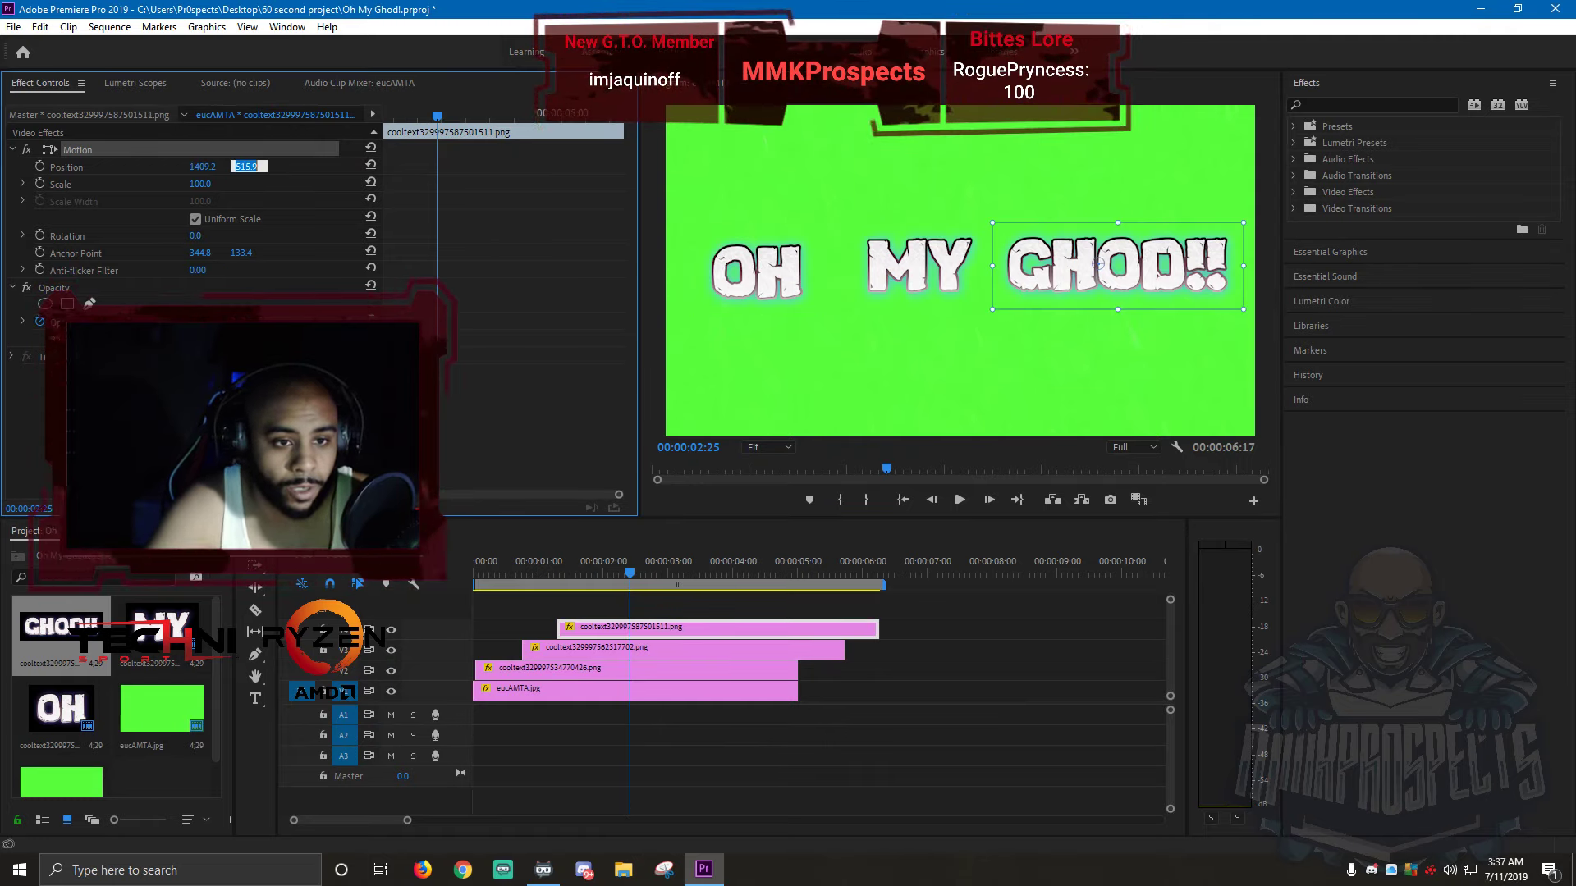
type("548")
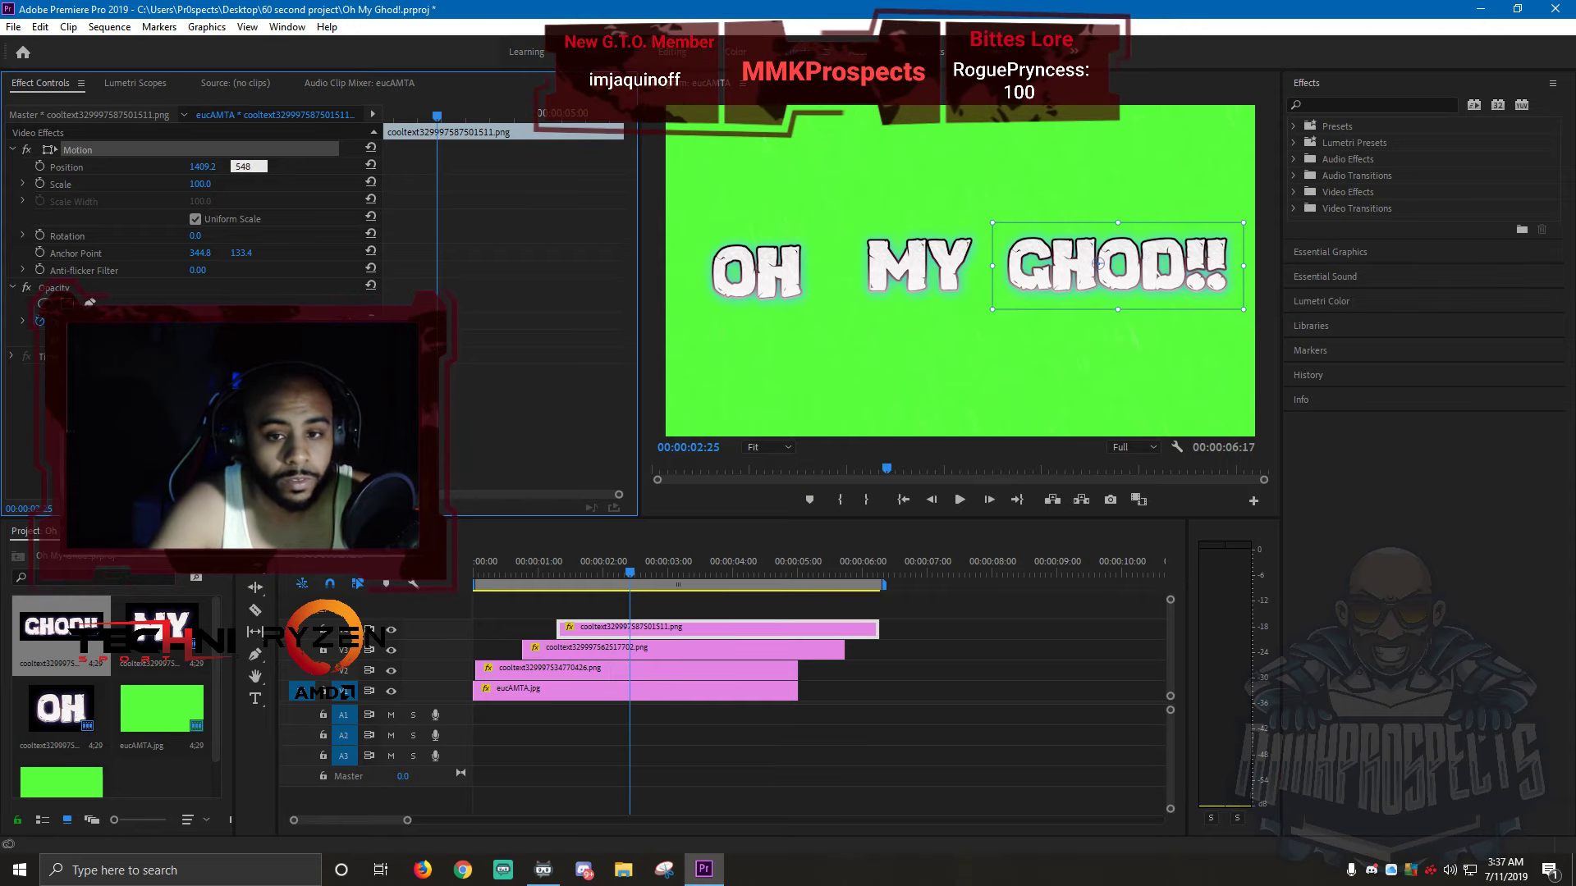
left_click(961, 271)
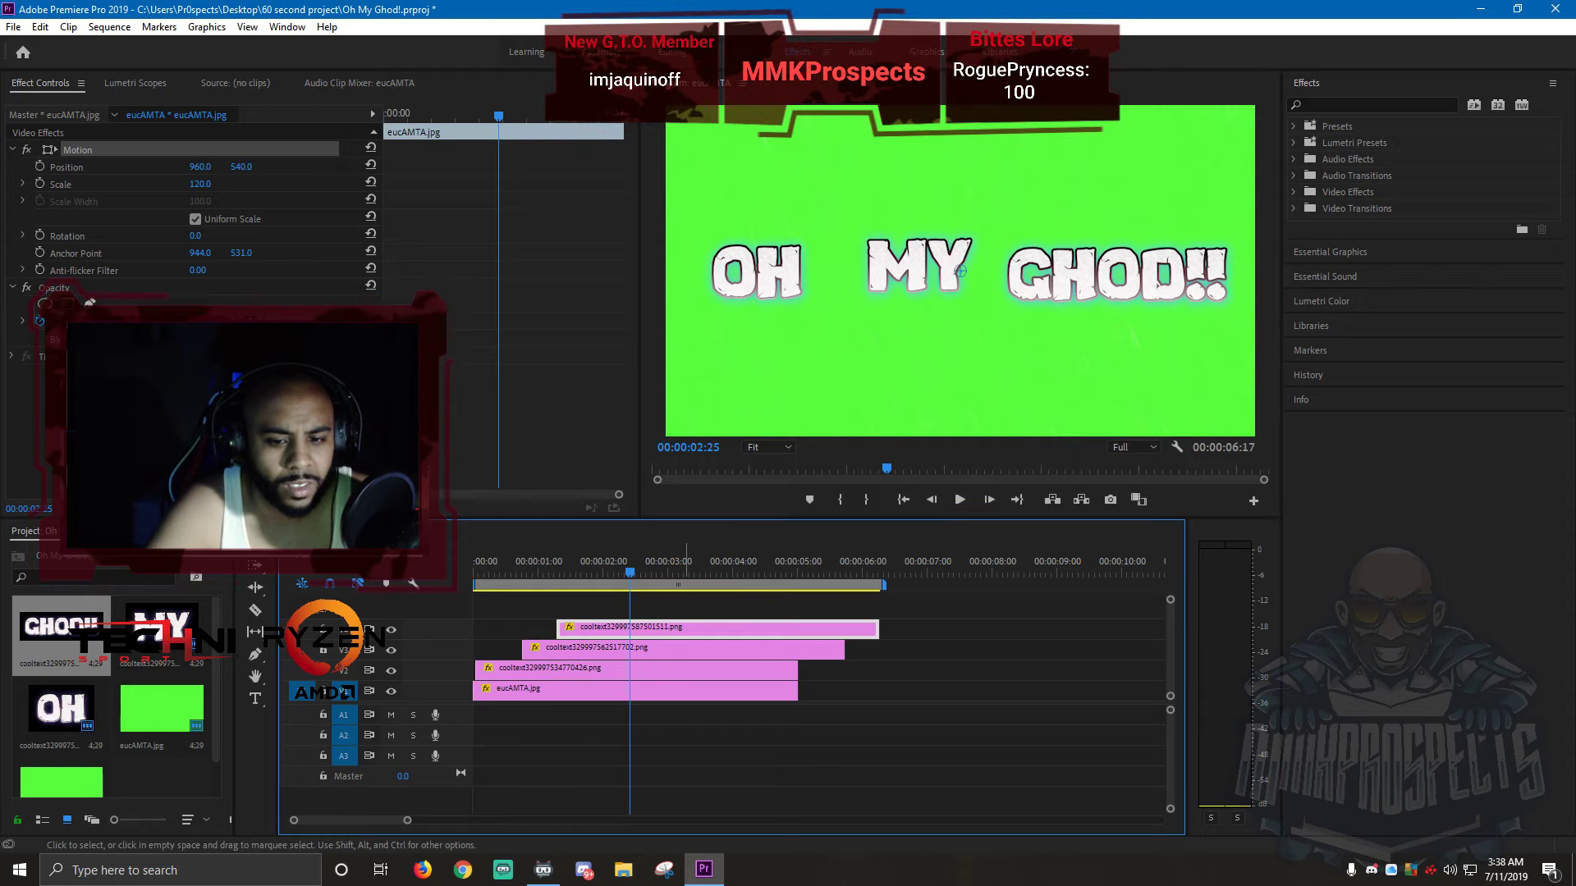
- Compare the position values and vertical alignment of the OH, MY and GHOD!! logos
left_click(686, 628)
left_click(626, 649)
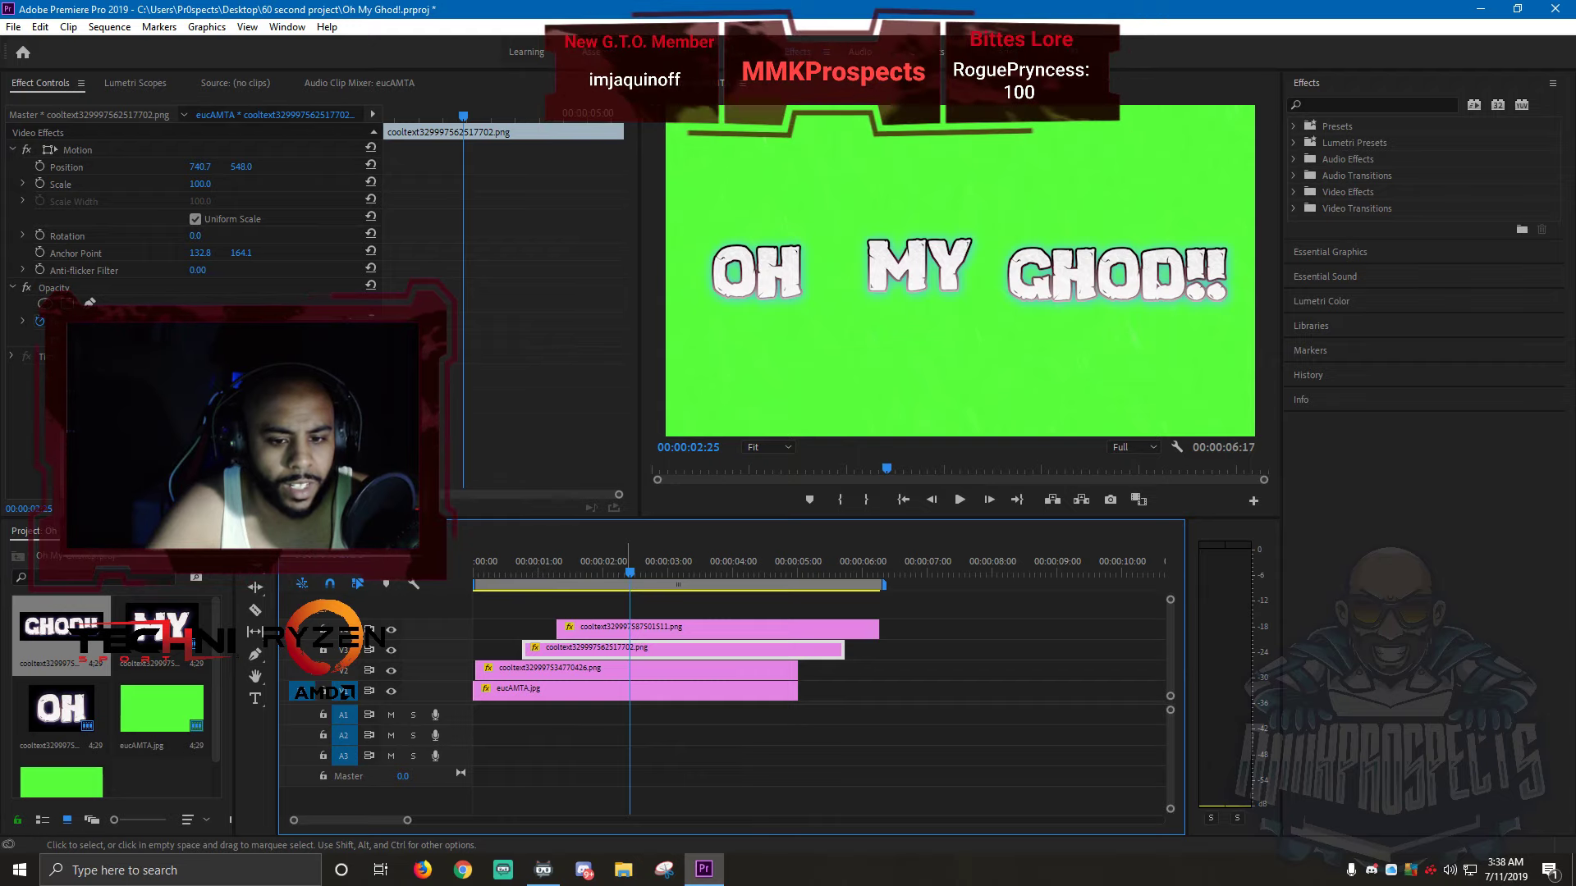
left_click(626, 669)
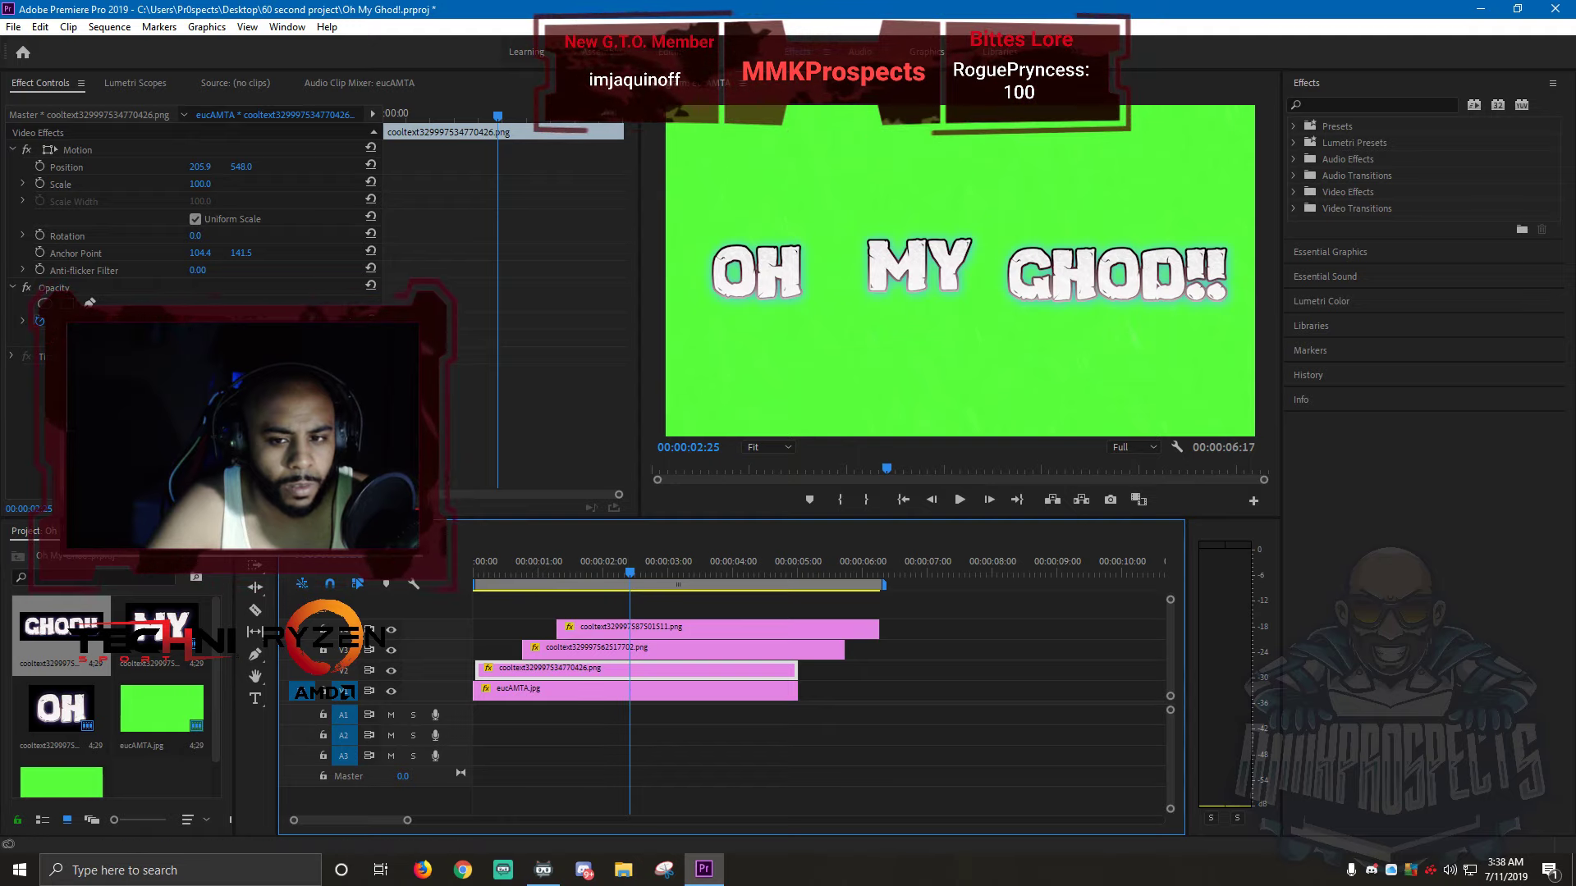
left_click(1098, 273)
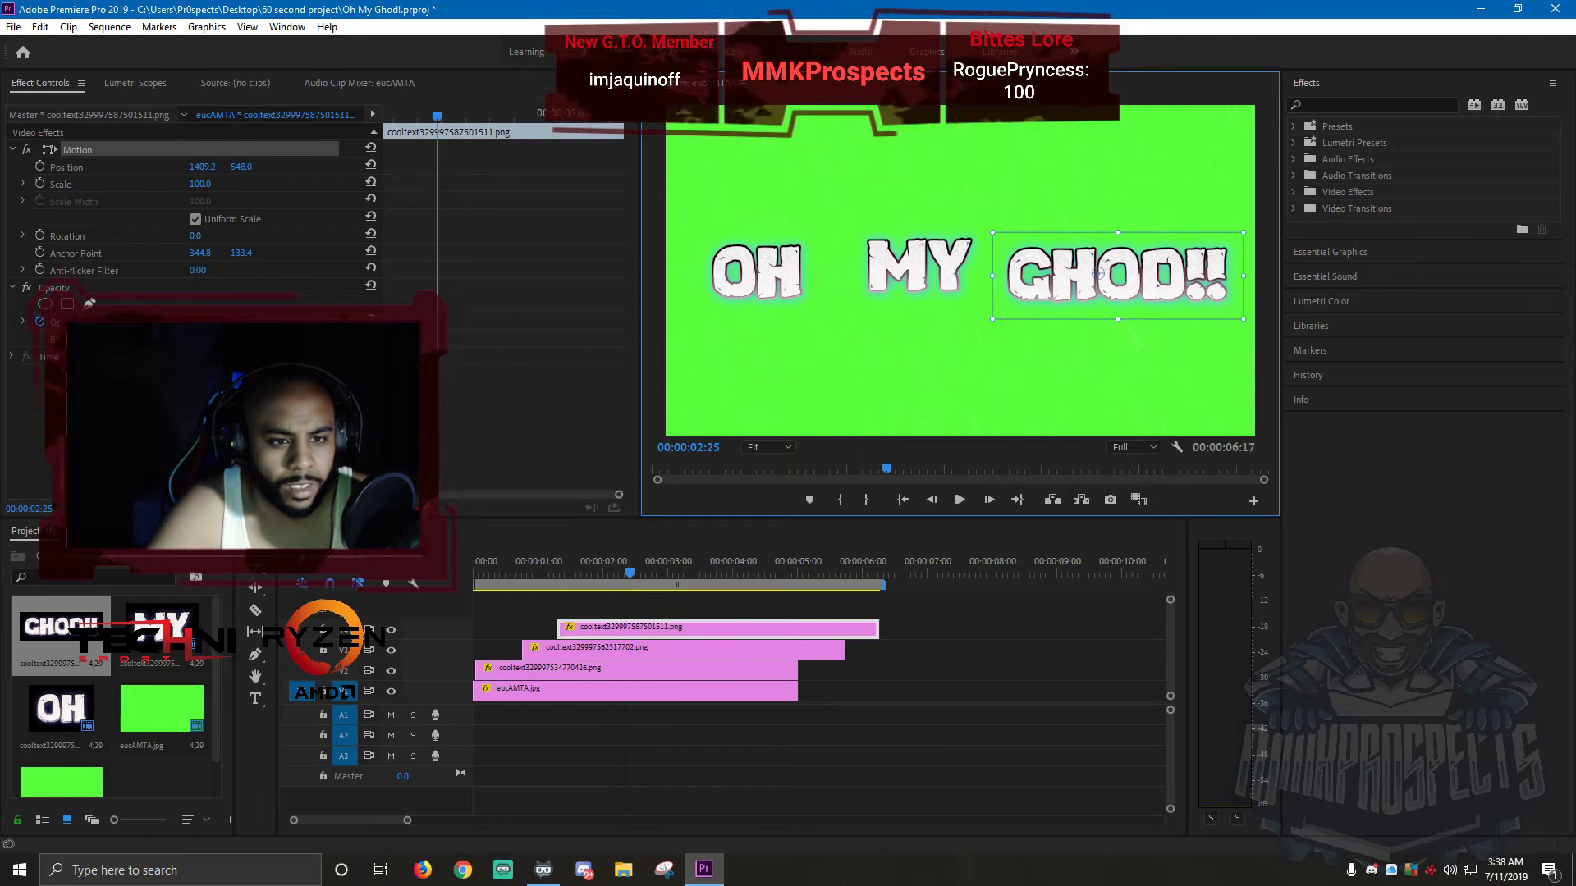
left_click(893, 273)
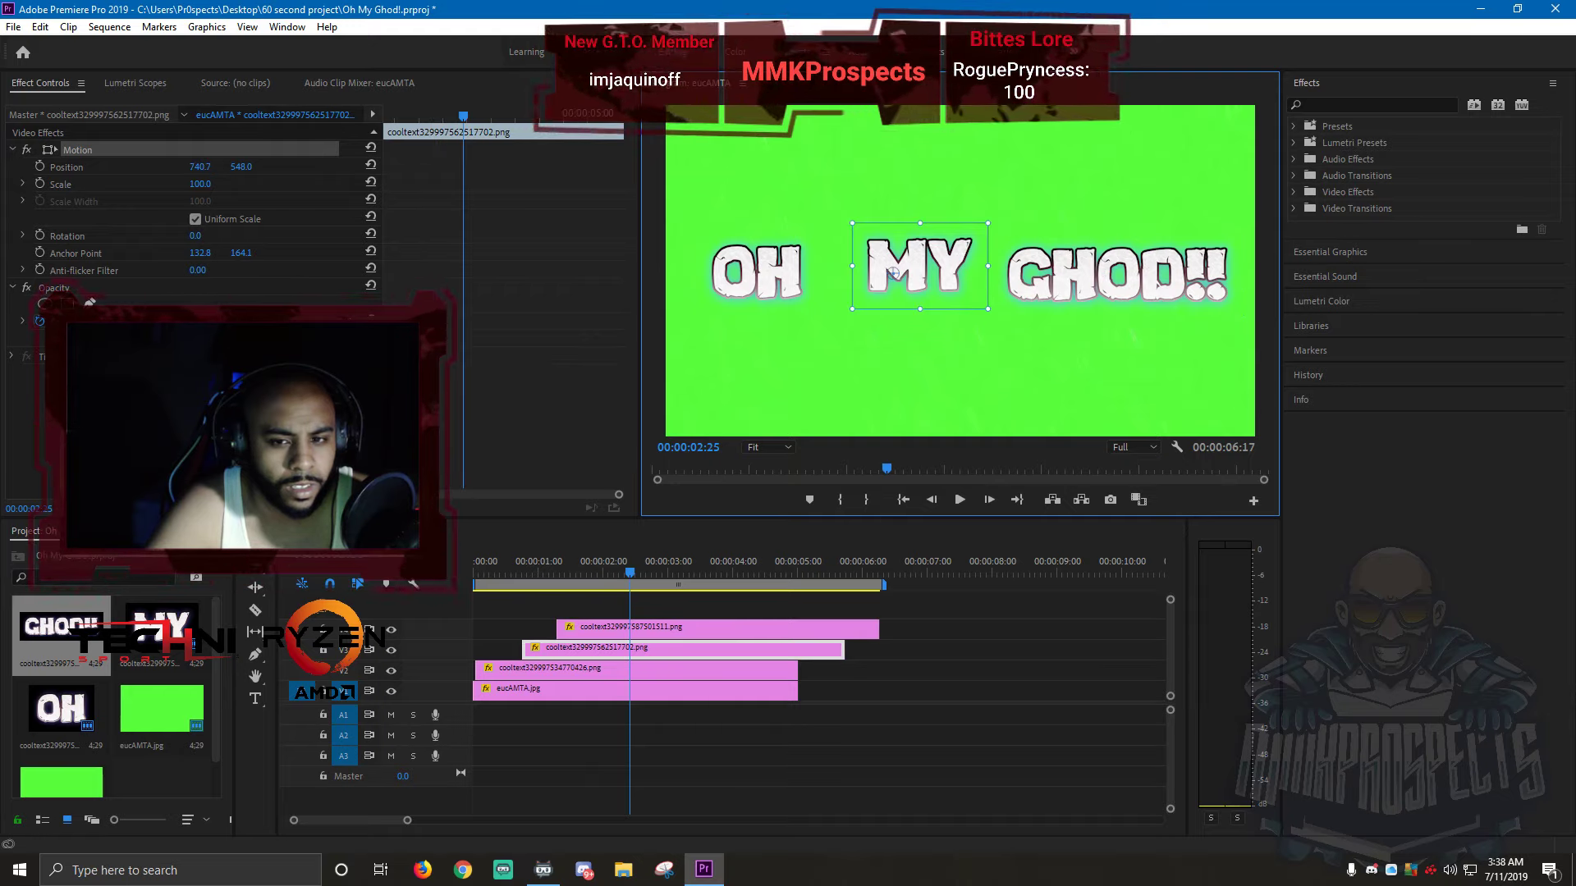
left_click(730, 274)
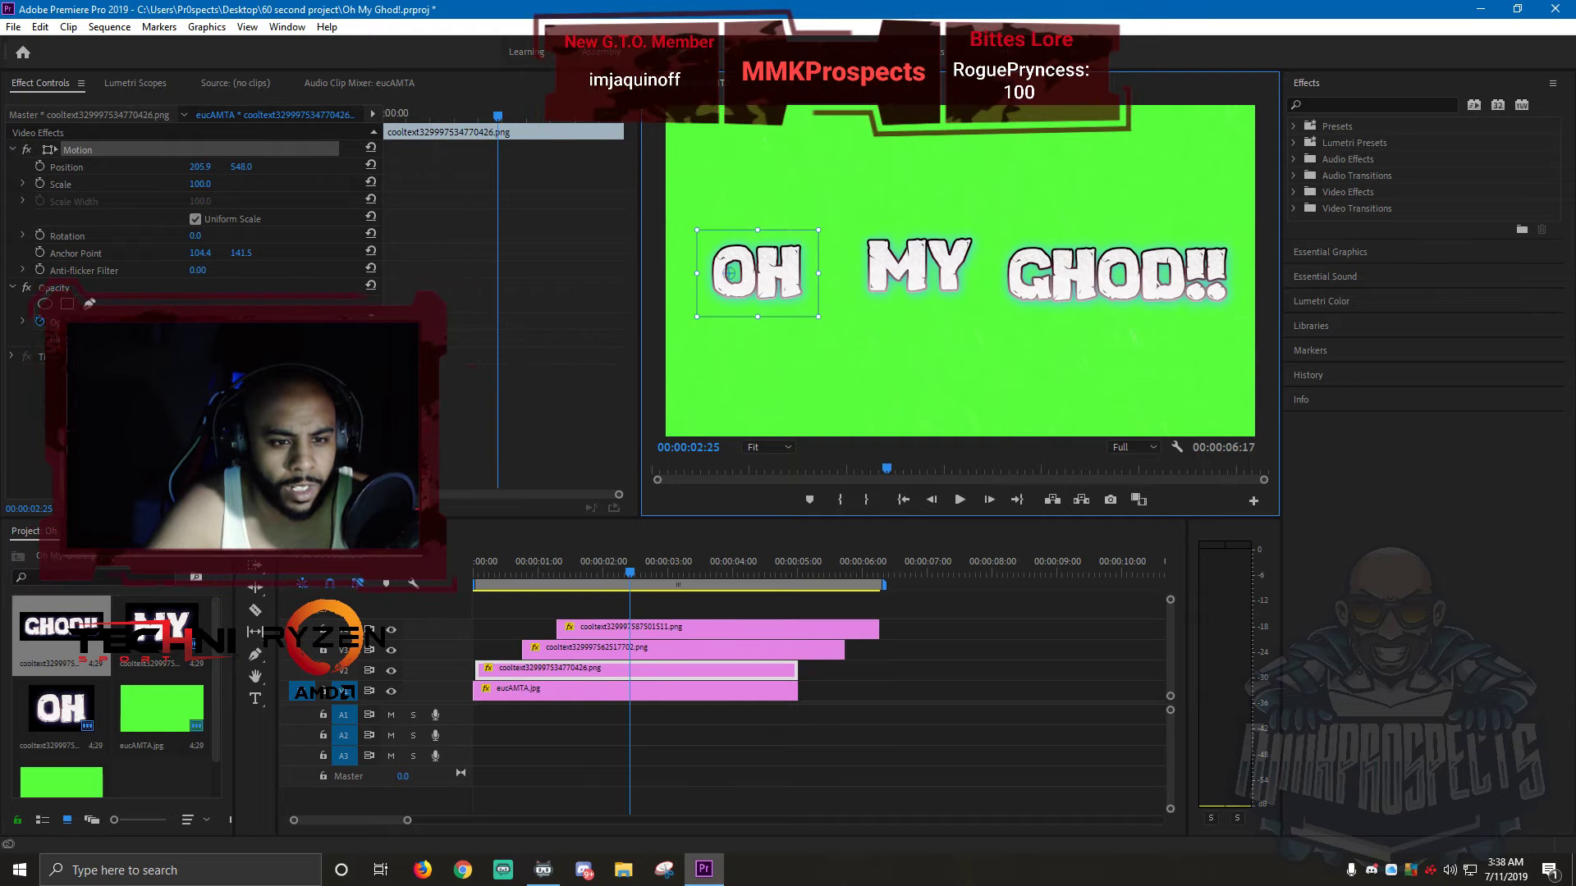
- Align the logos by eye, lowering MY to about 832, 594, OH to about 270, 575 and GHOD!! to about 1409, 559
left_click(891, 275)
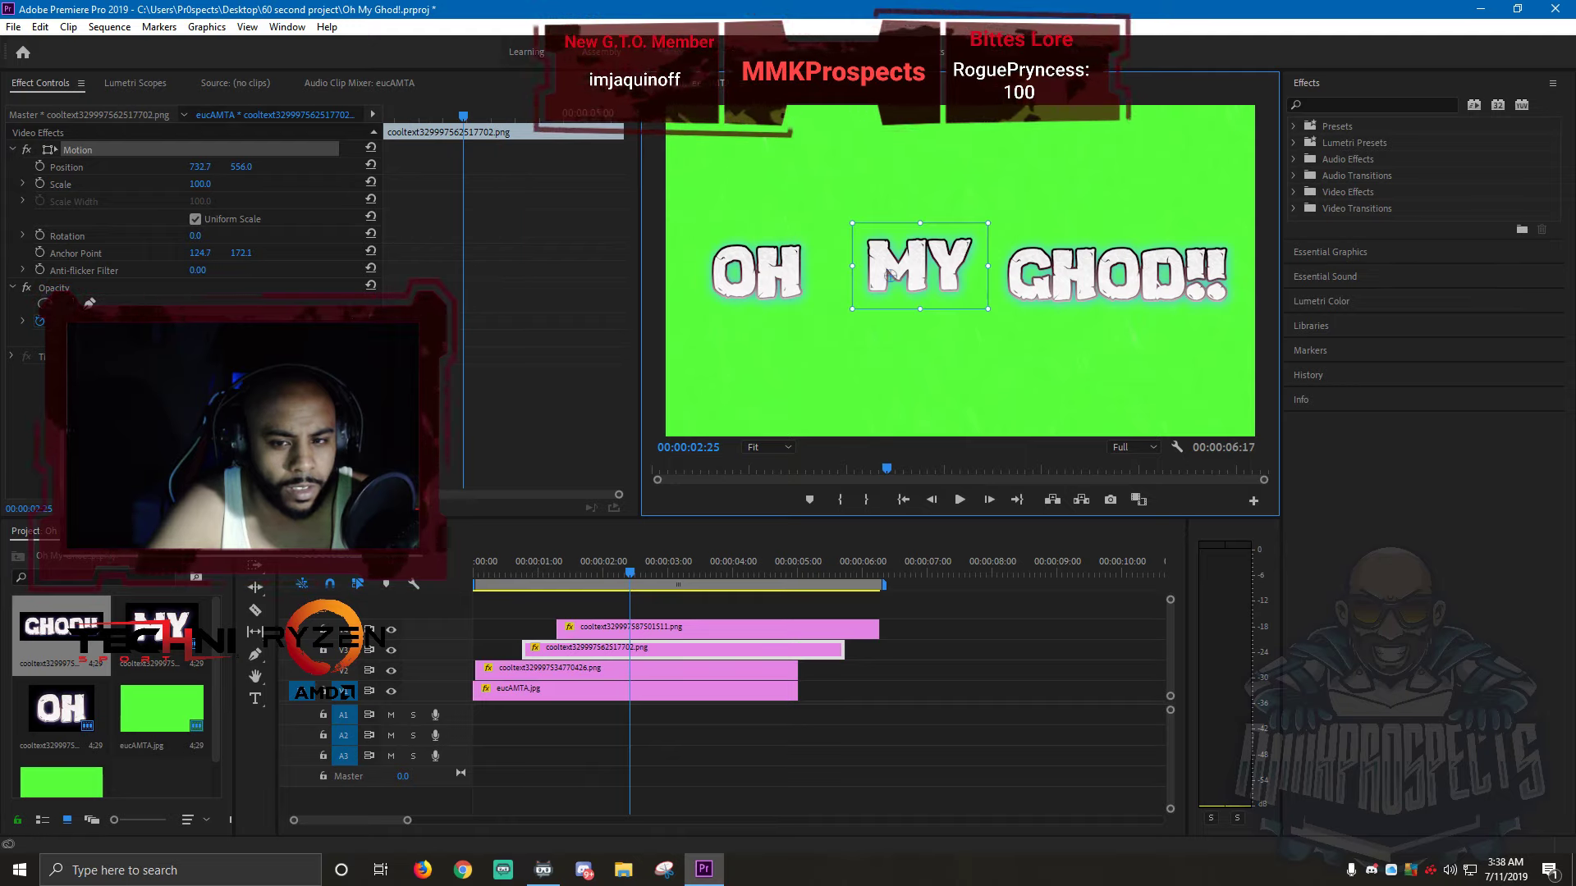
left_click_drag(890, 279, 921, 288)
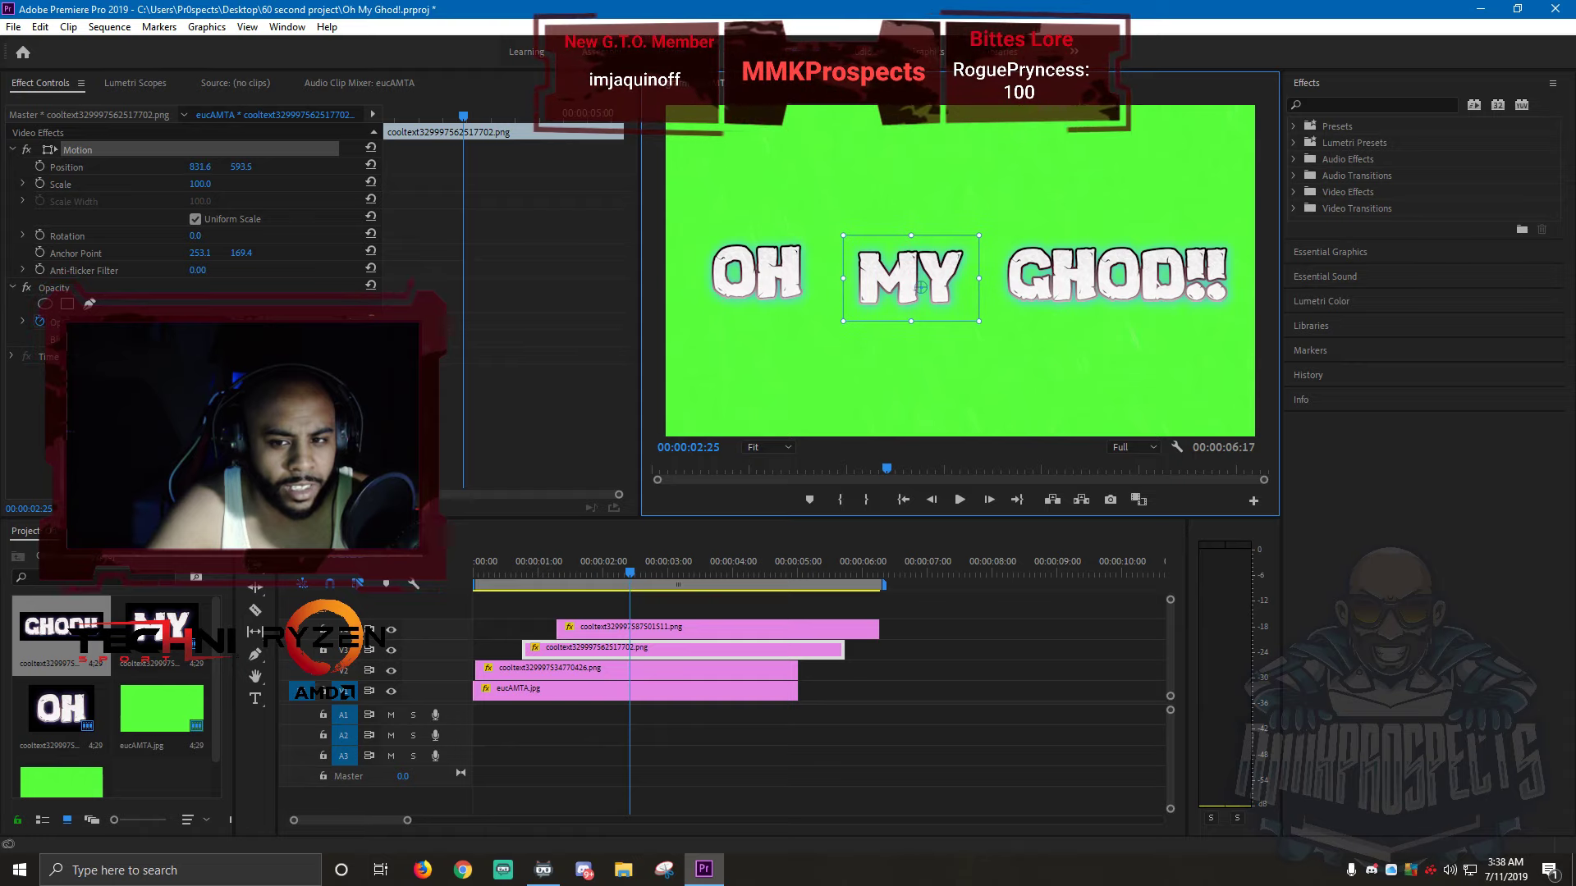
left_click(731, 273)
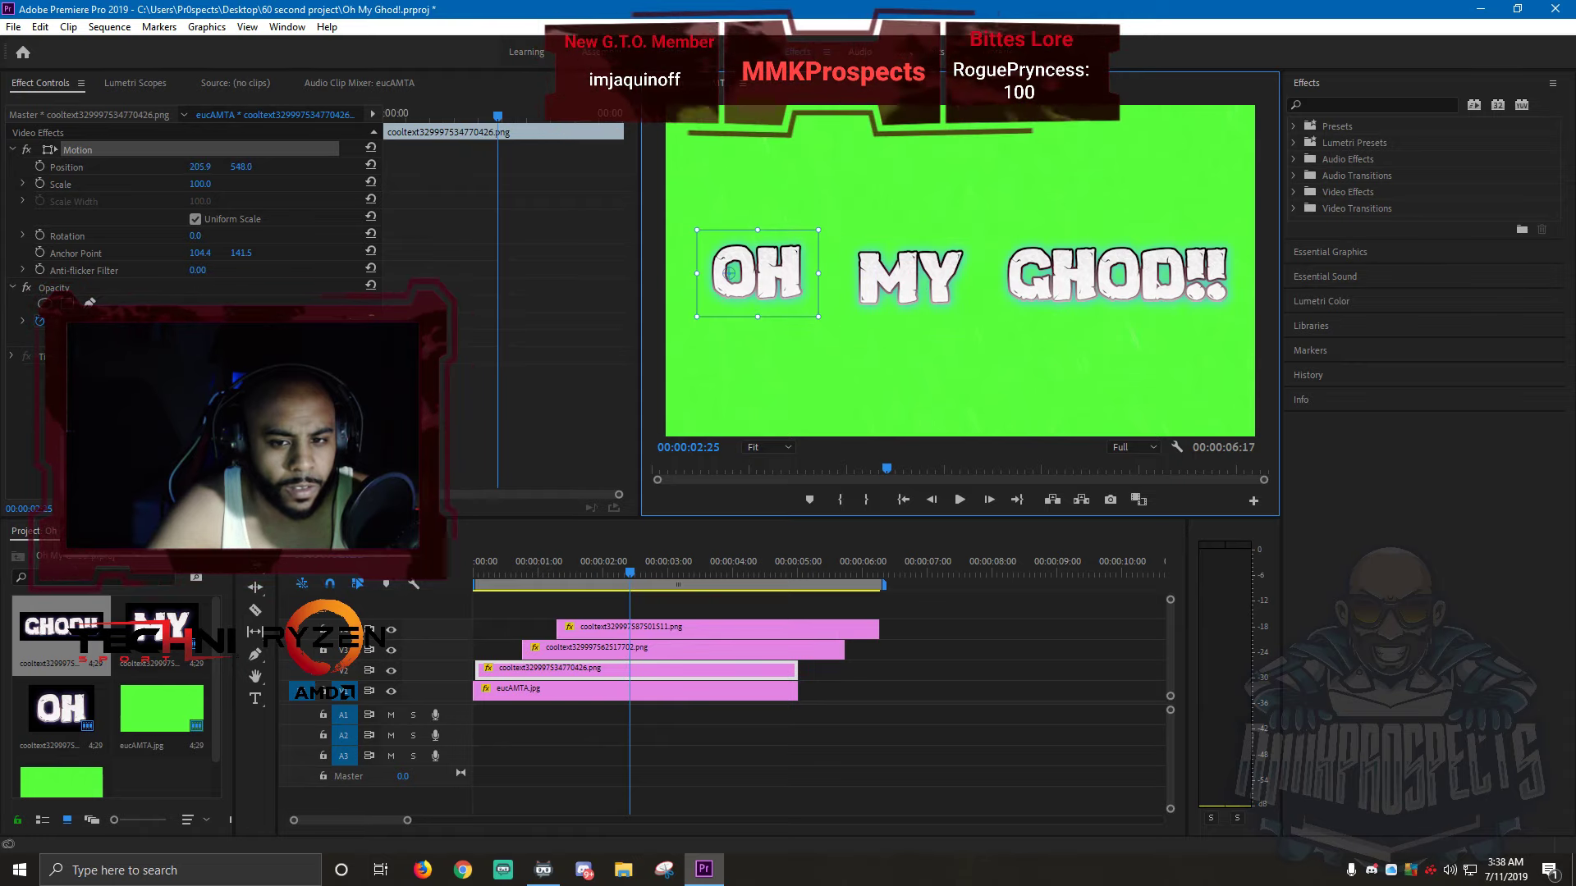
left_click_drag(731, 274, 725, 281)
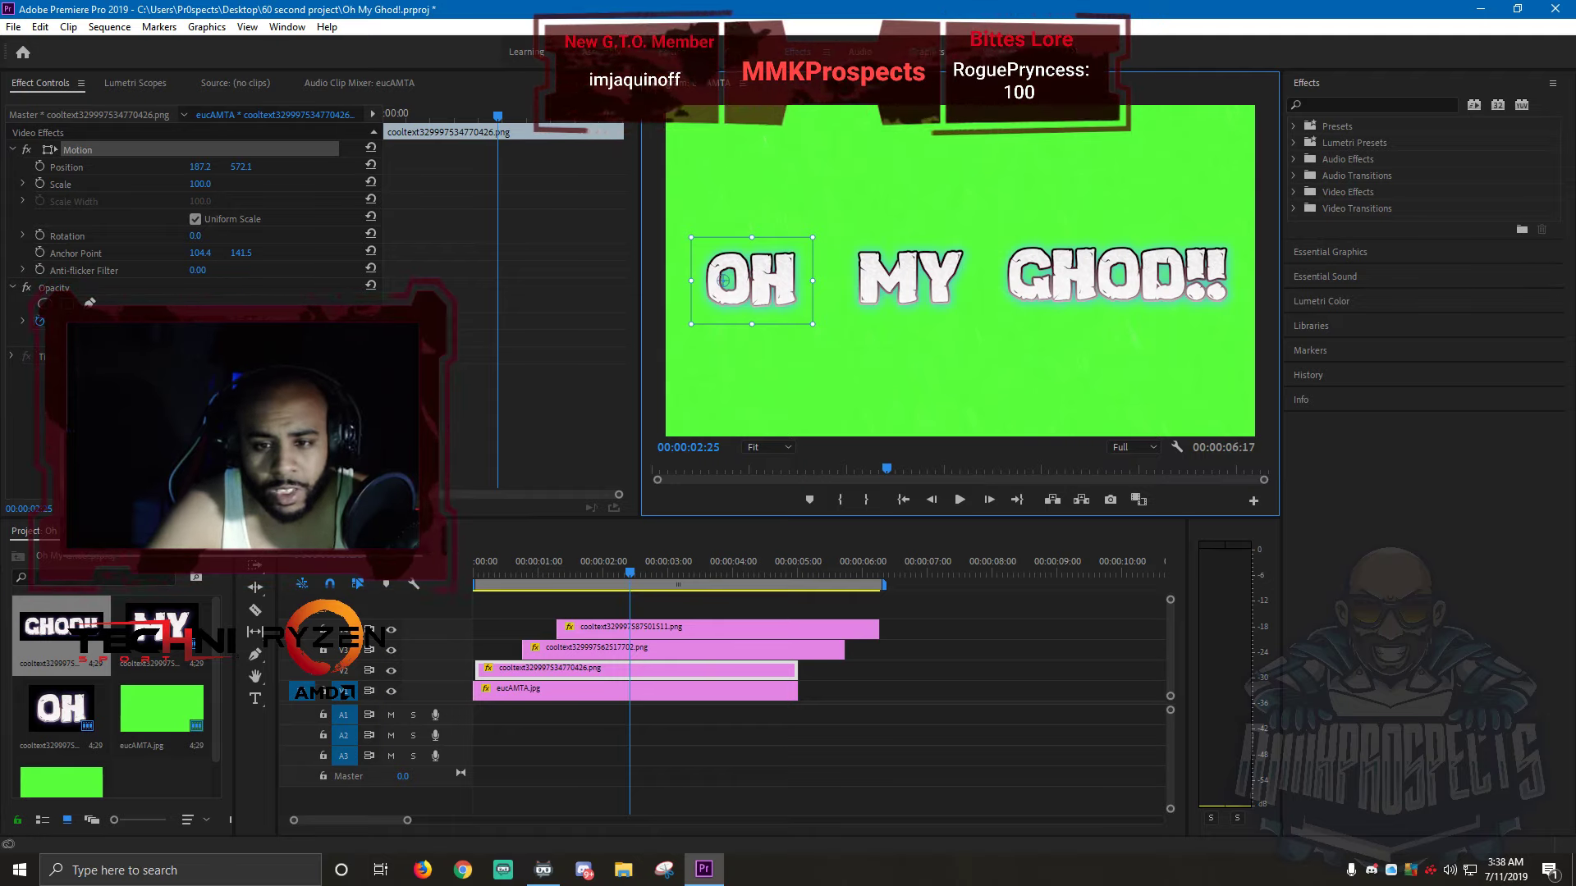
left_click_drag(723, 281, 734, 278)
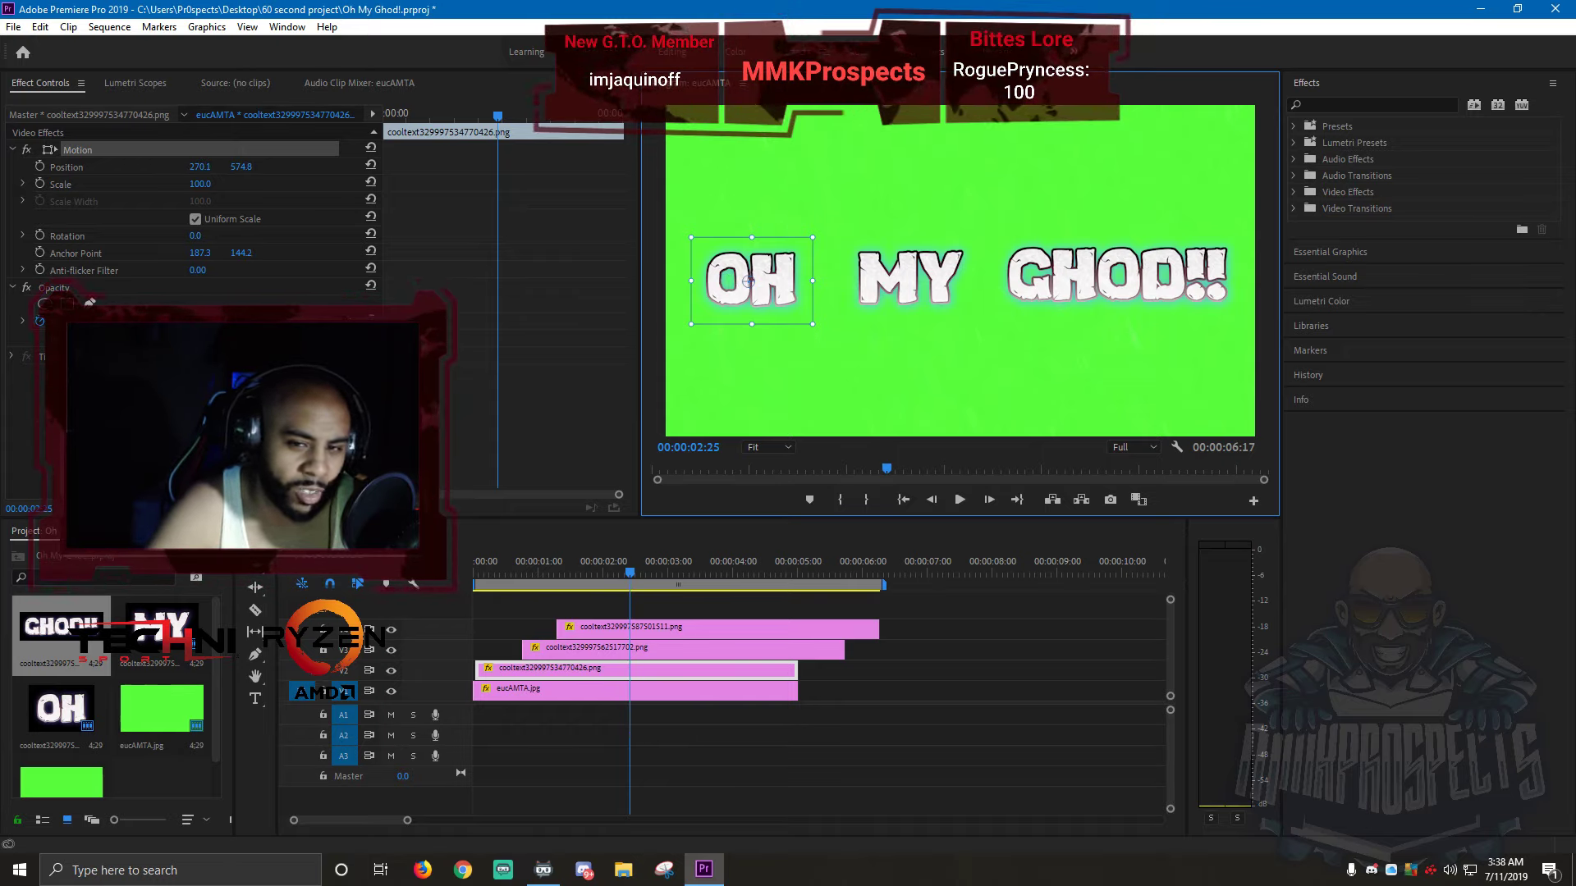
left_click(920, 286)
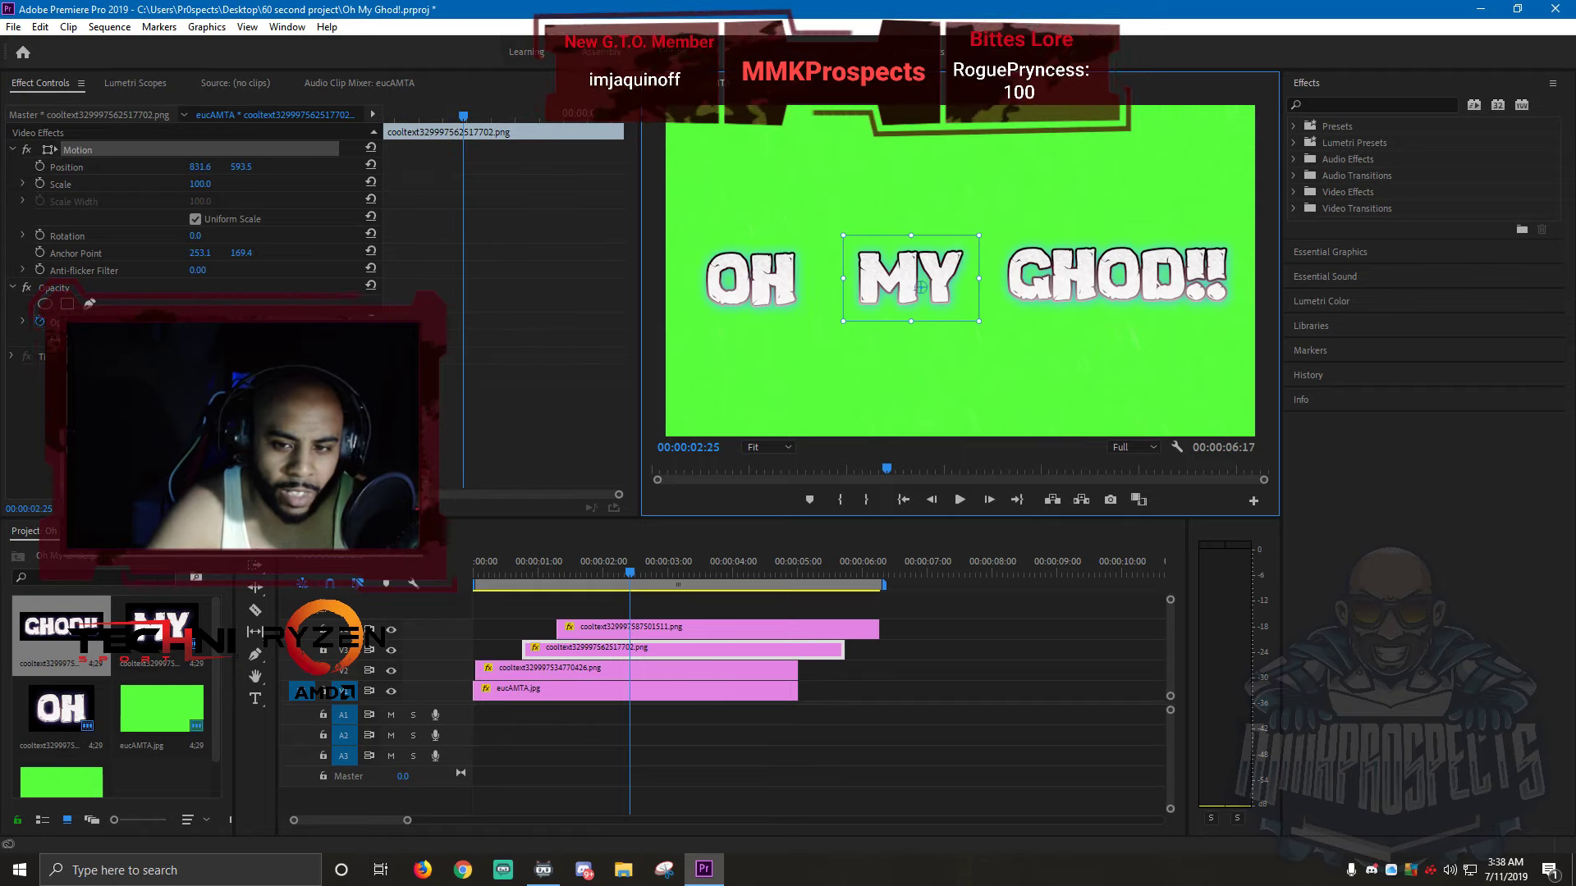
left_click(1099, 277)
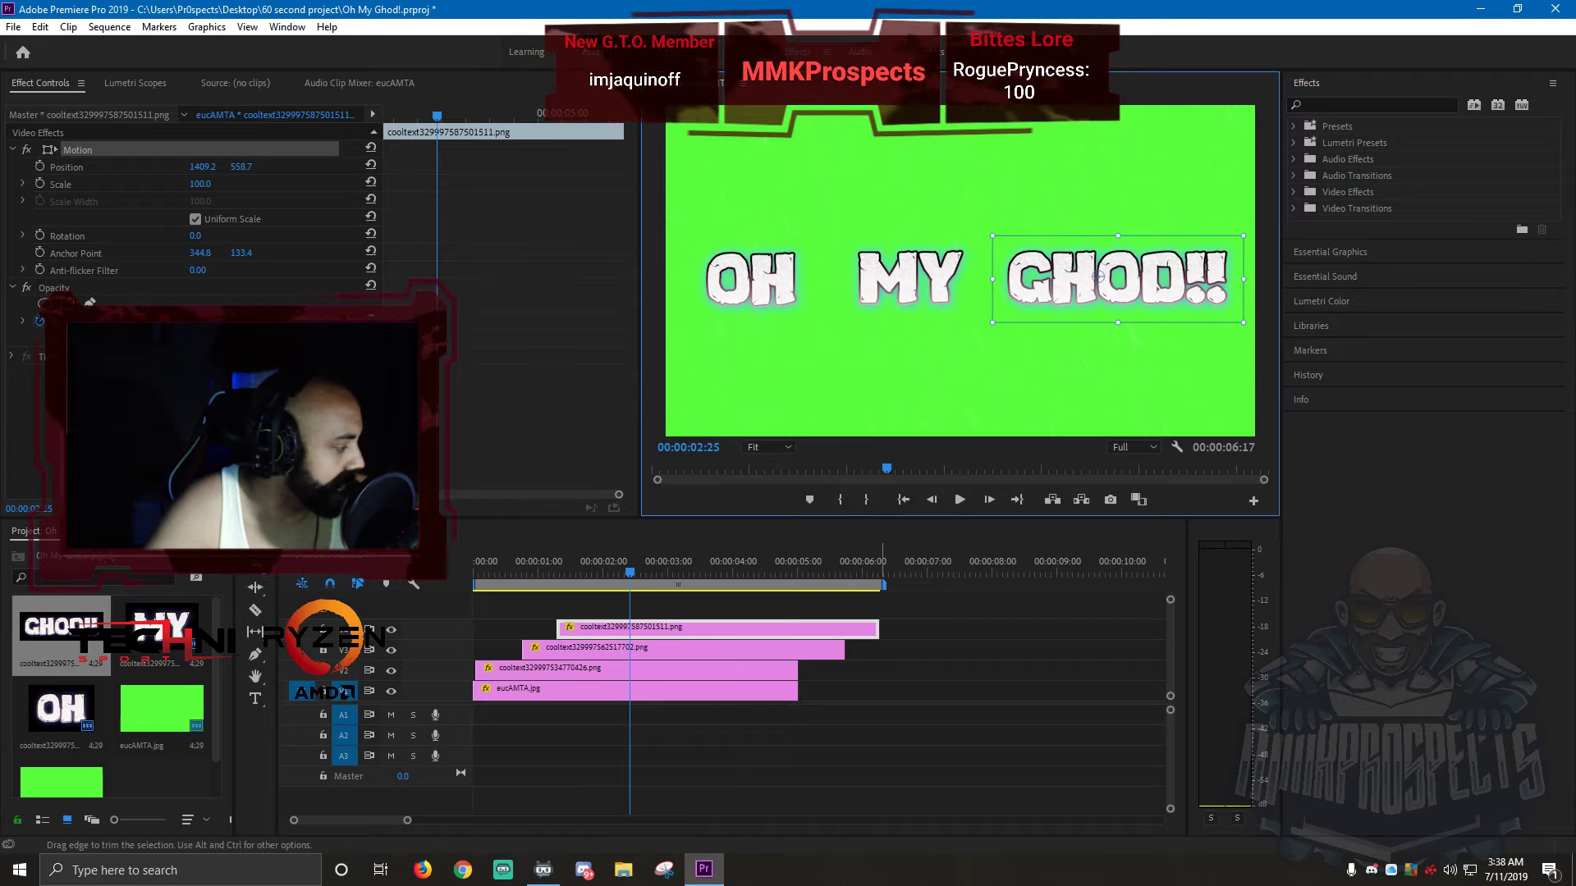
- Trim the ends of the GHOD!! and MY clips to match the end of the green background clip
left_click_drag(876, 630, 797, 648)
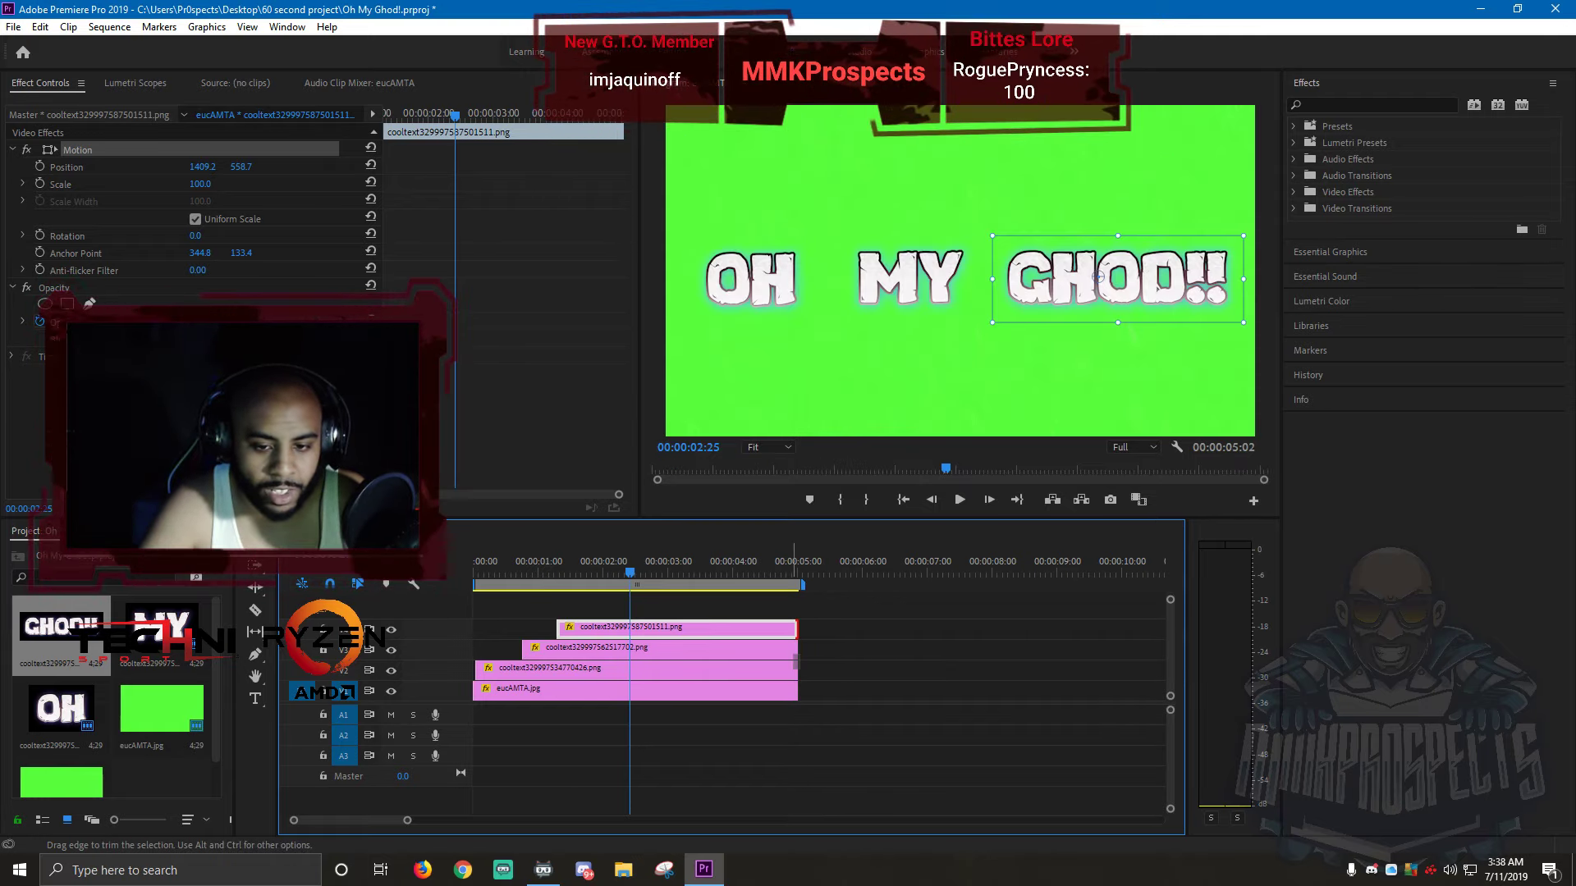
left_click_drag(796, 629, 796, 628)
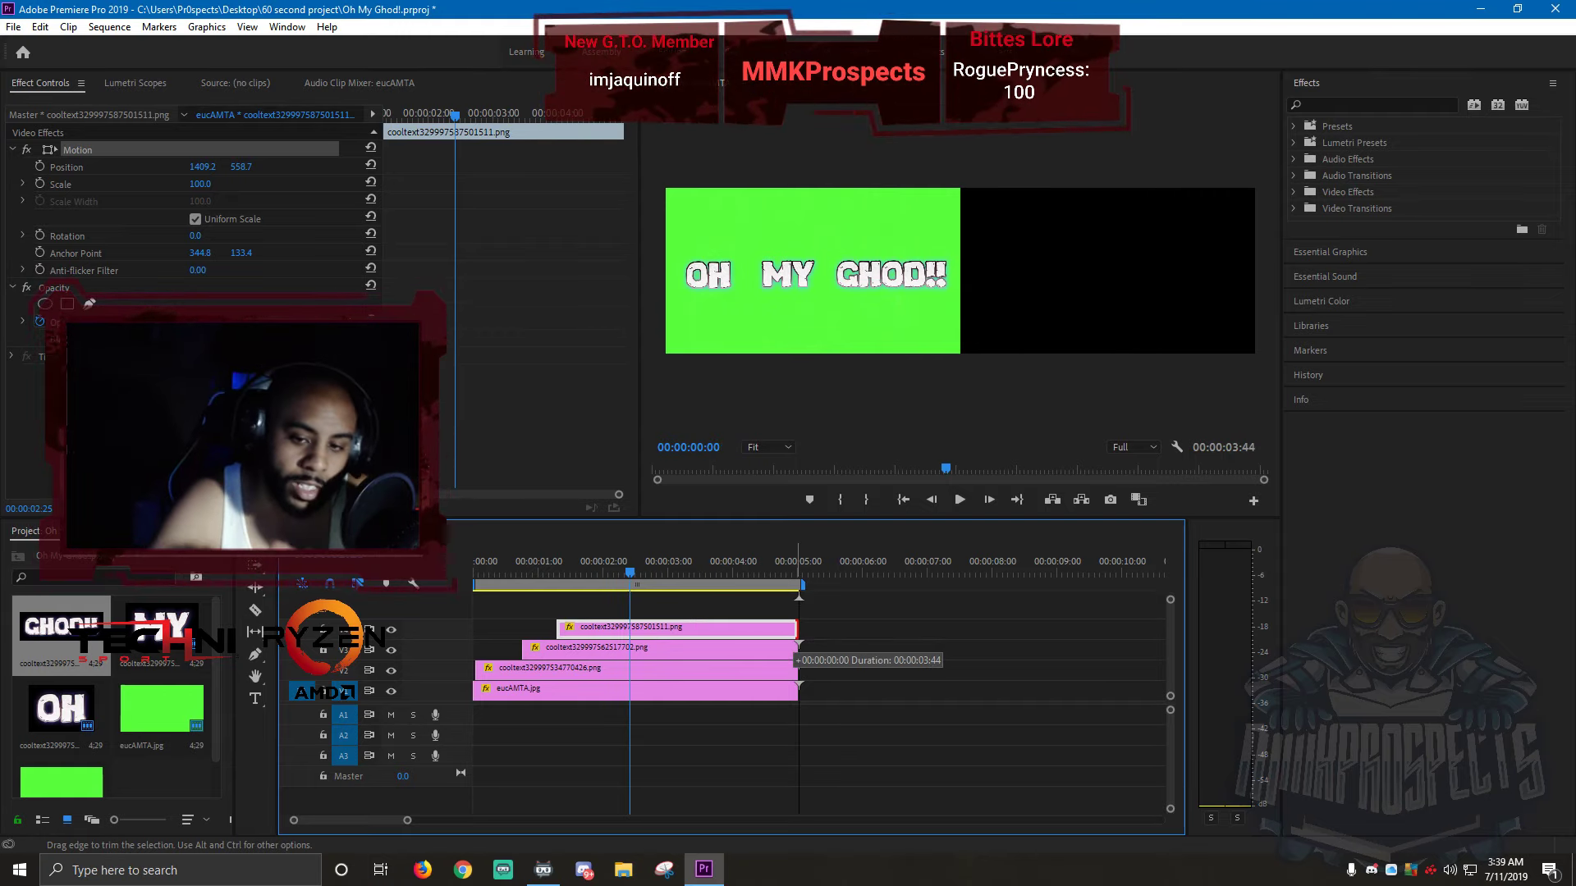
left_click_drag(796, 629, 796, 629)
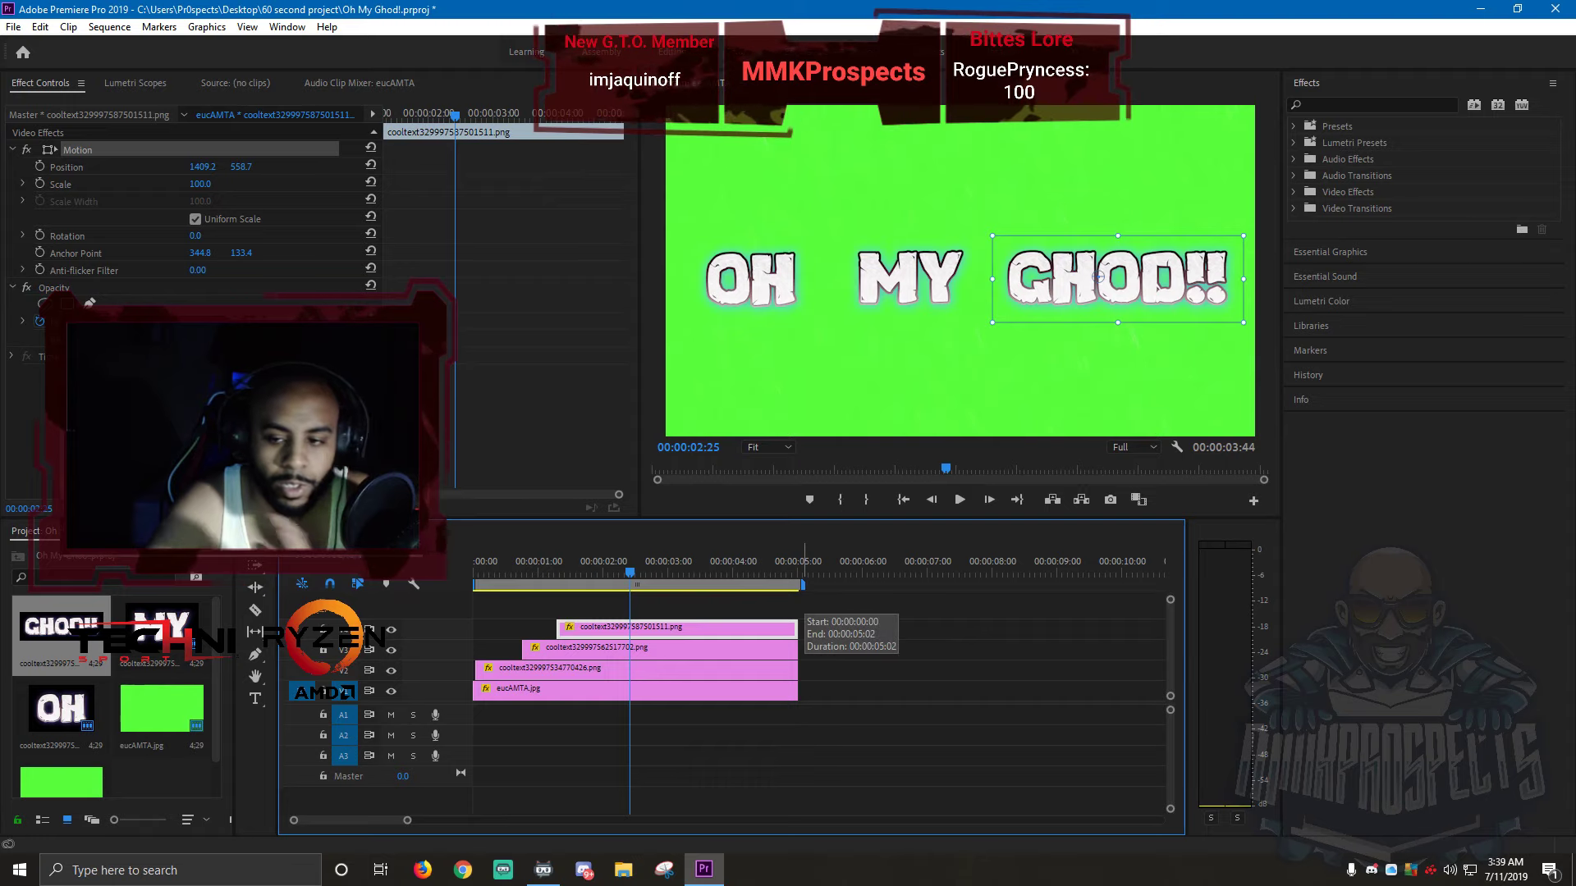
- Extend the OH clip's start to the beginning of the sequence and play the sequence from there
key("space")
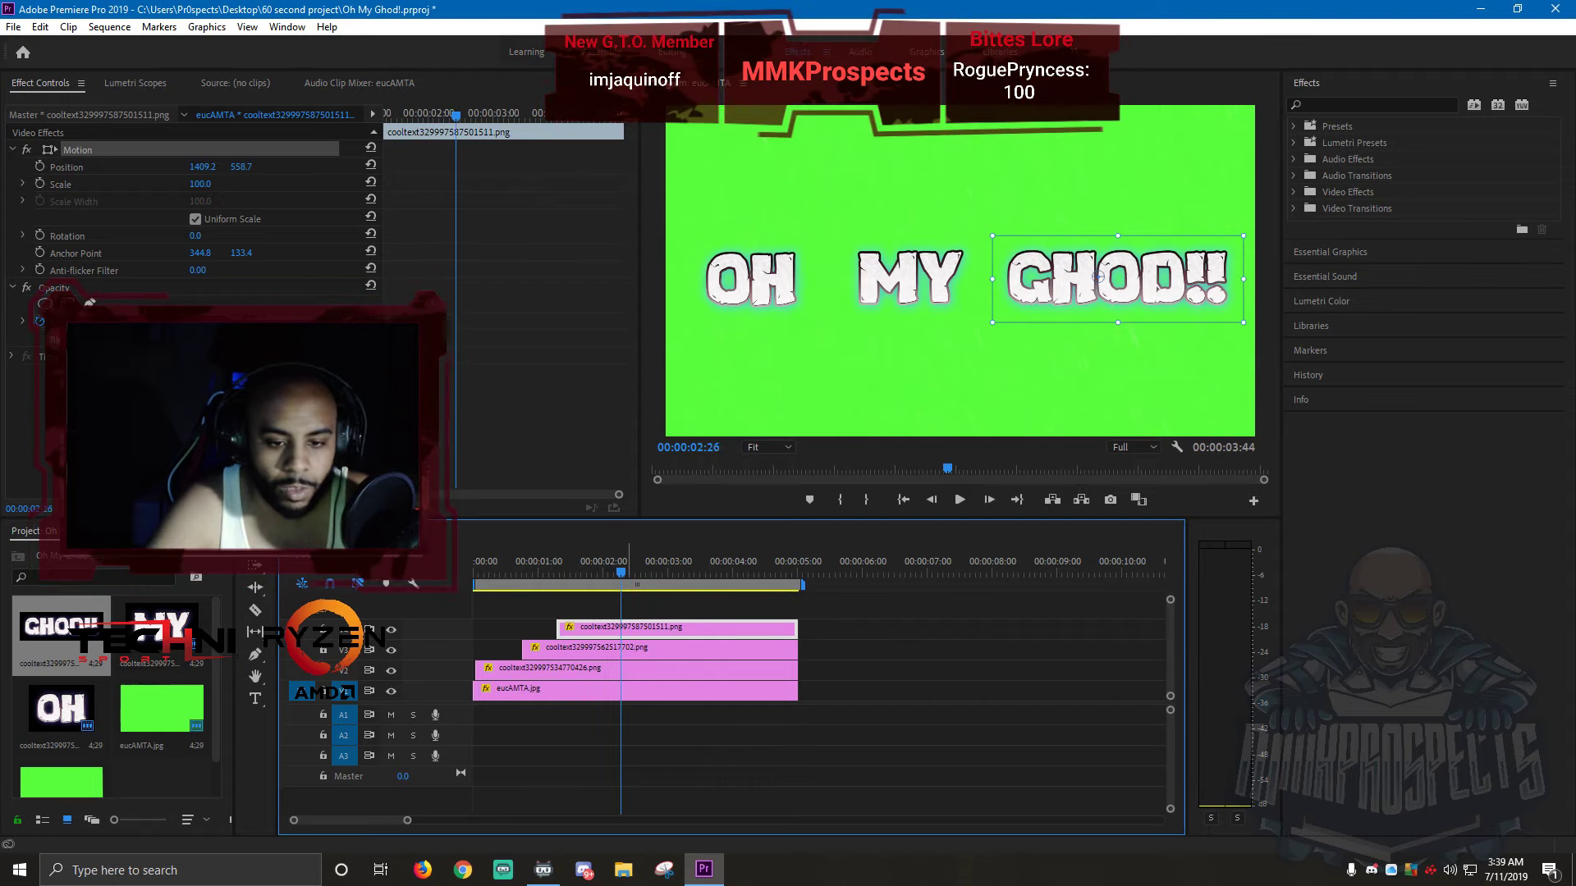
left_click_drag(801, 572, 482, 572)
left_click_drag(479, 670, 476, 671)
key("Home")
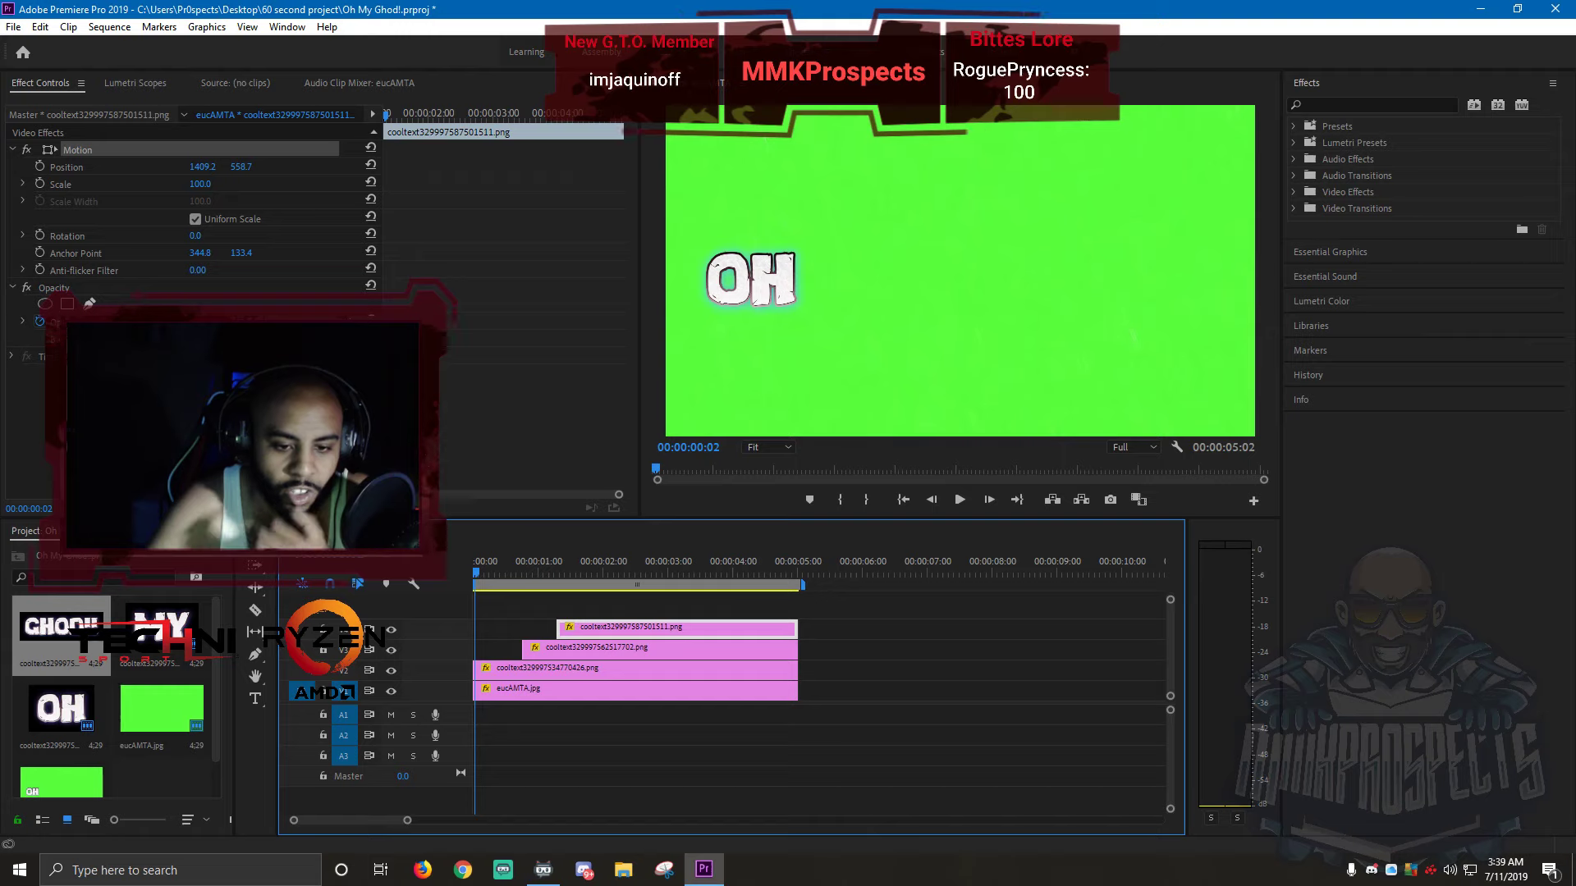
key("space")
key("space")
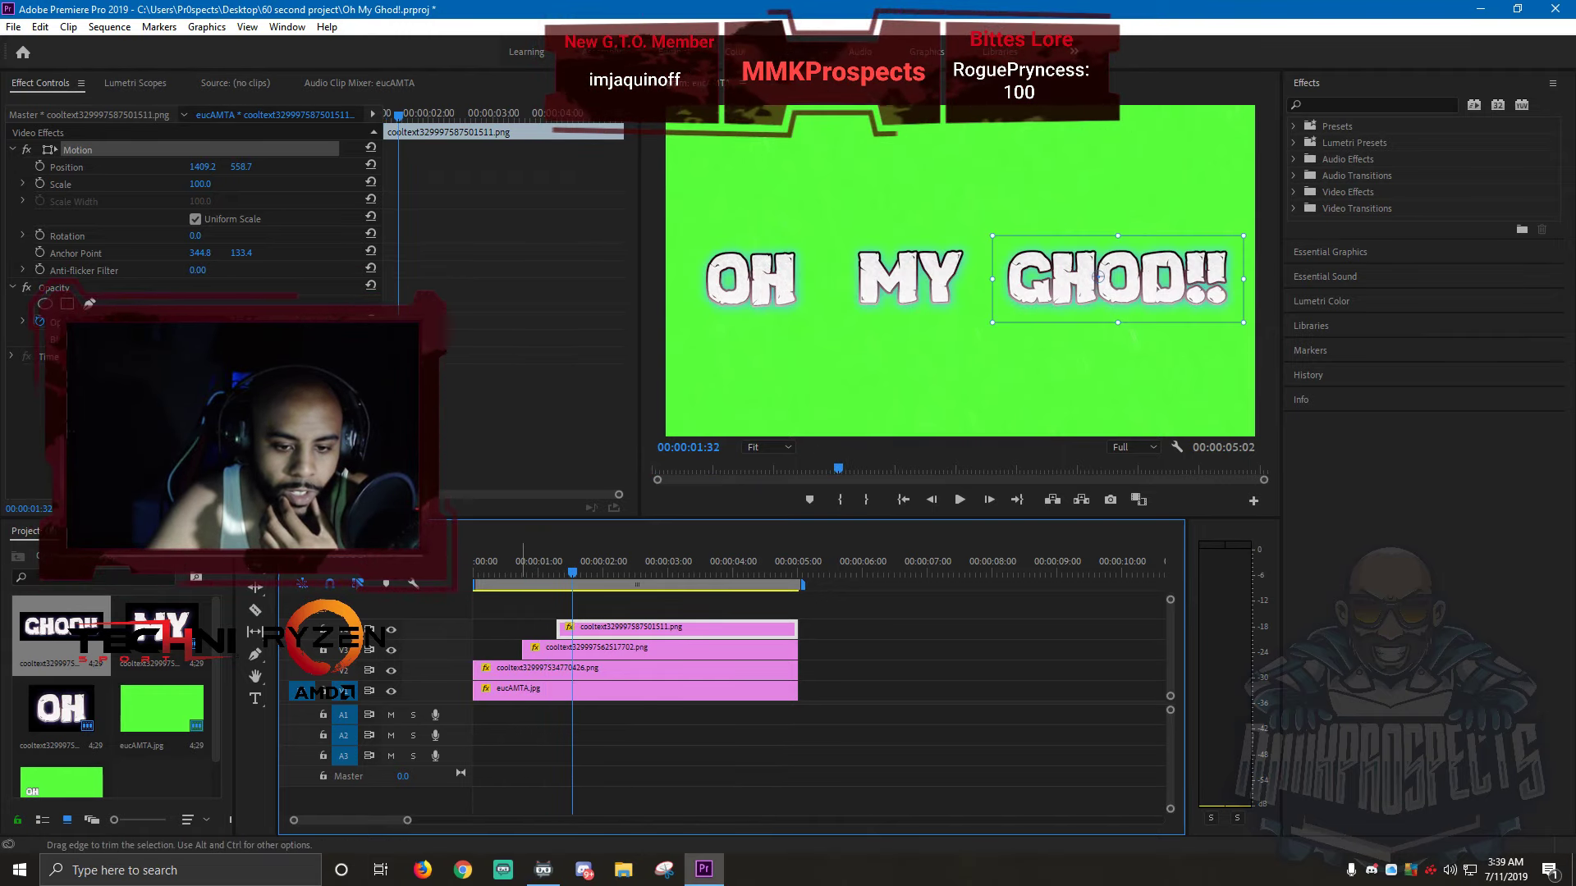
- Delay the logos' appearance by trimming the MY and OH clip starts a few frames and the GHOD!! clip start to 00:00:01:38
left_click_drag(520, 648, 529, 648)
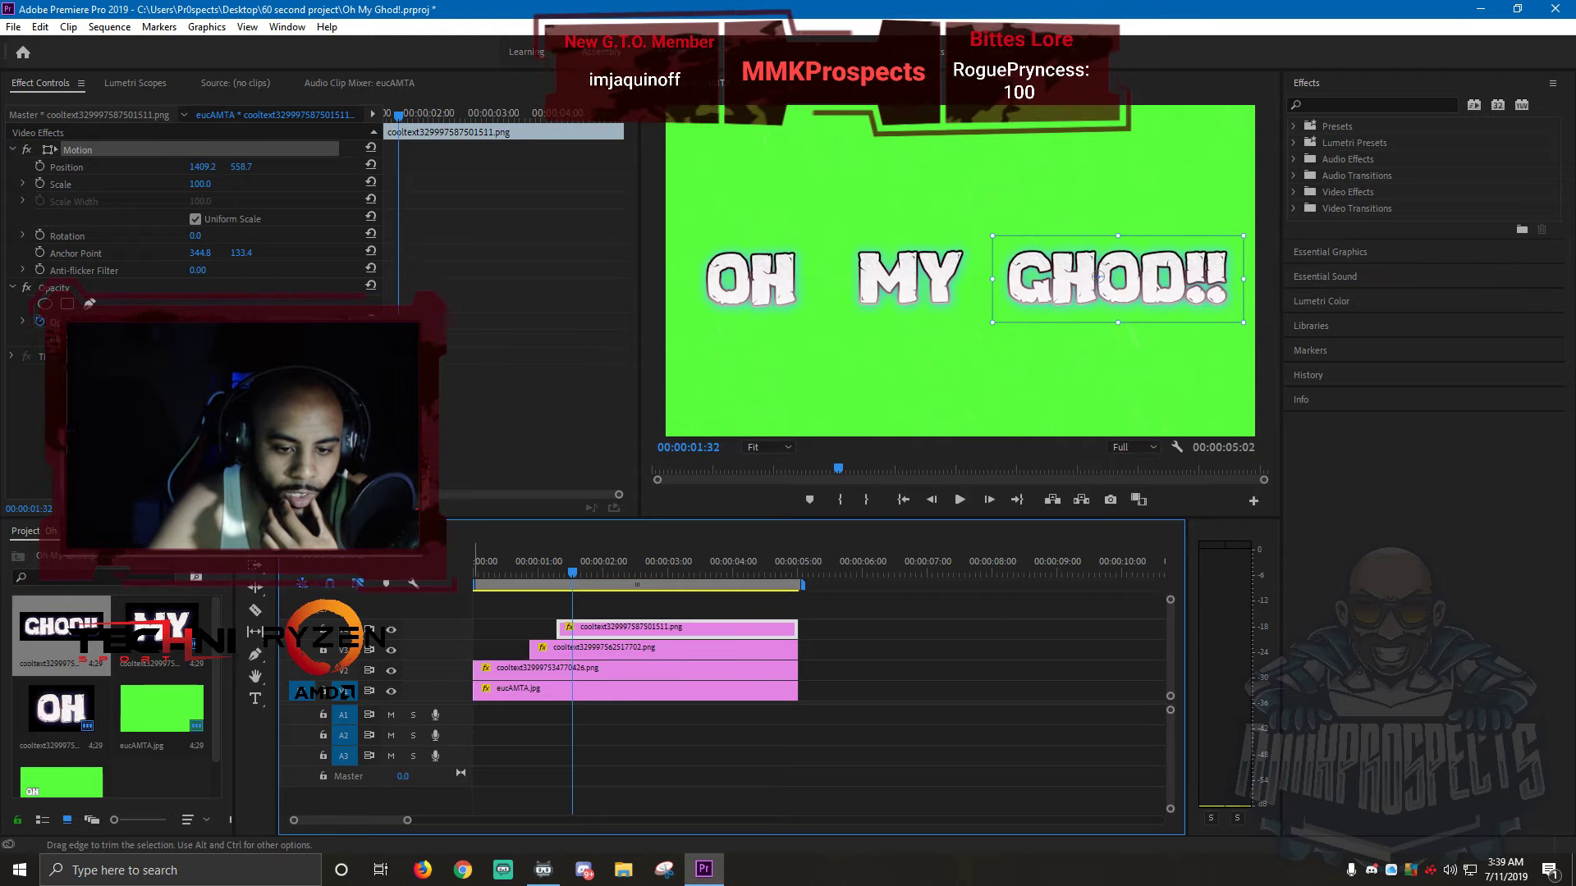
left_click_drag(473, 687, 474, 688)
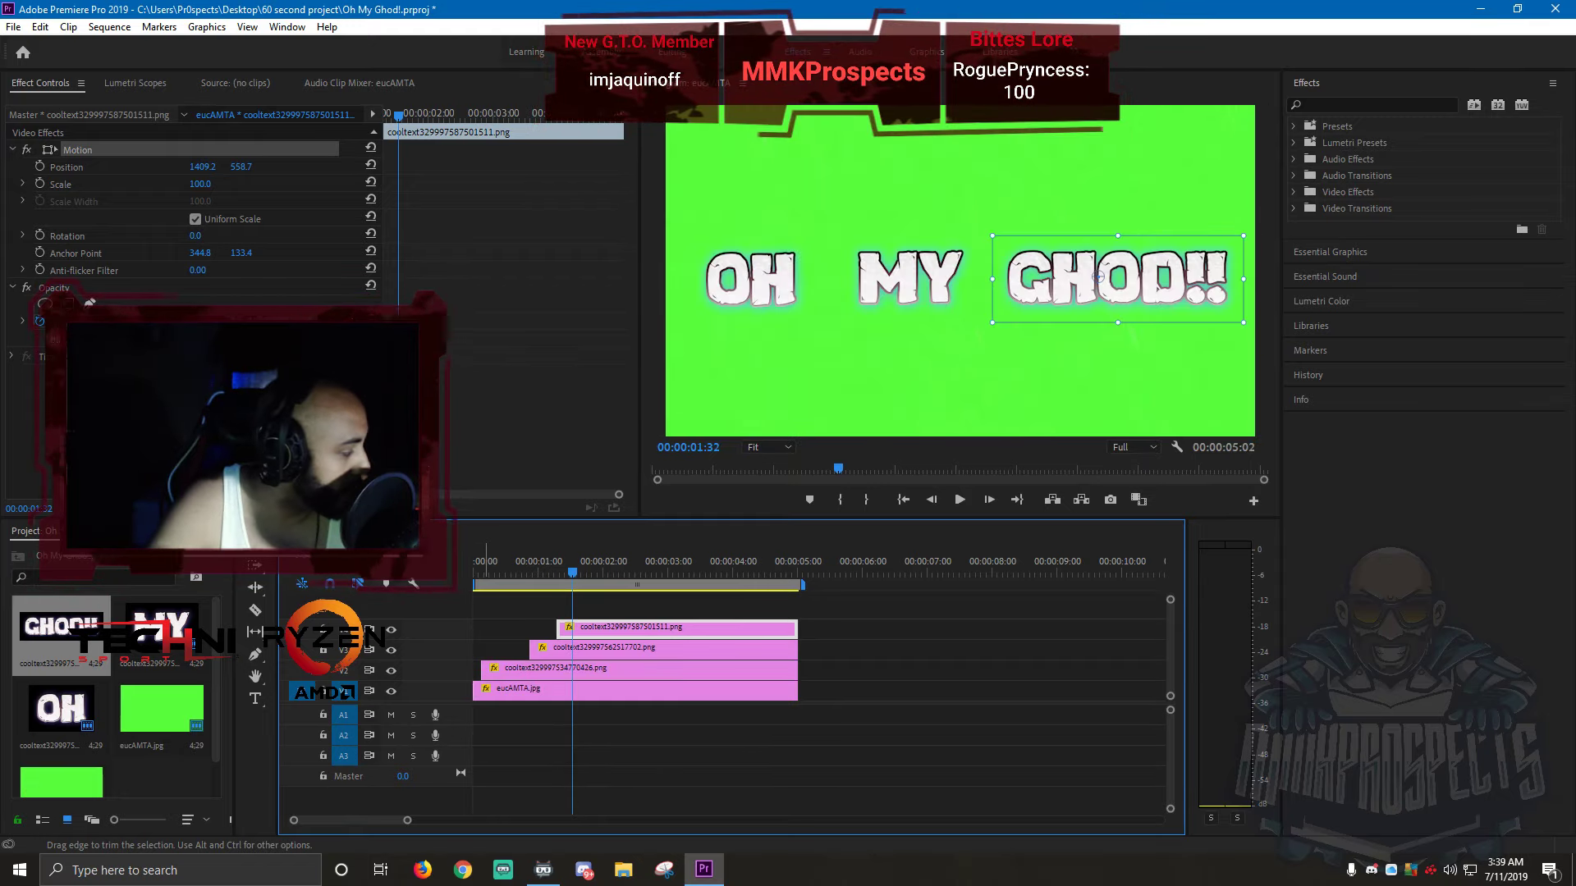
key("Home")
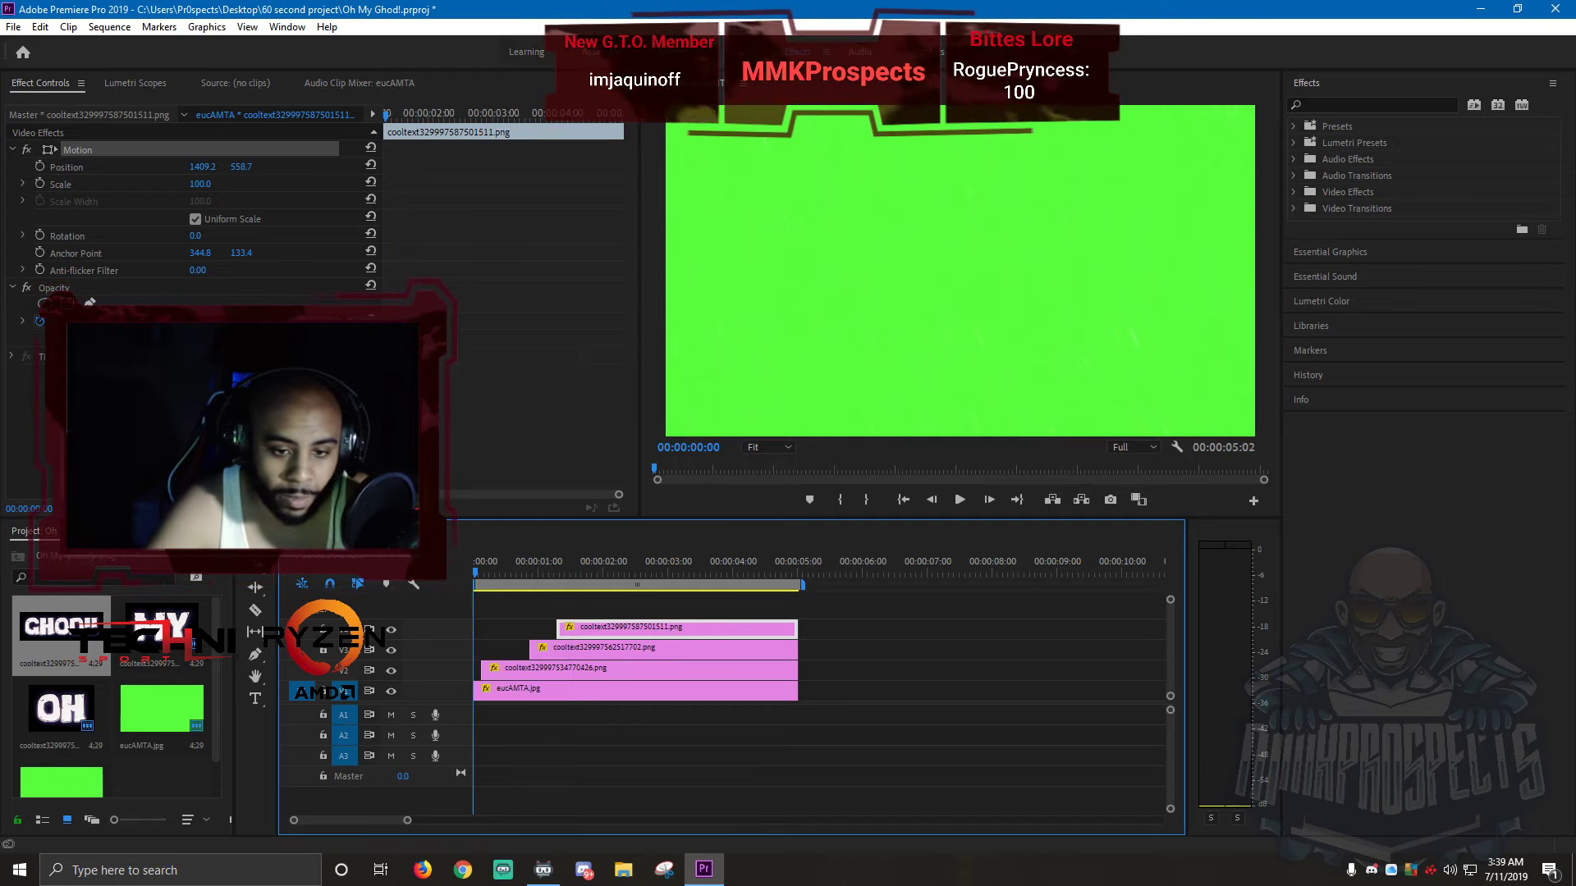
key("space")
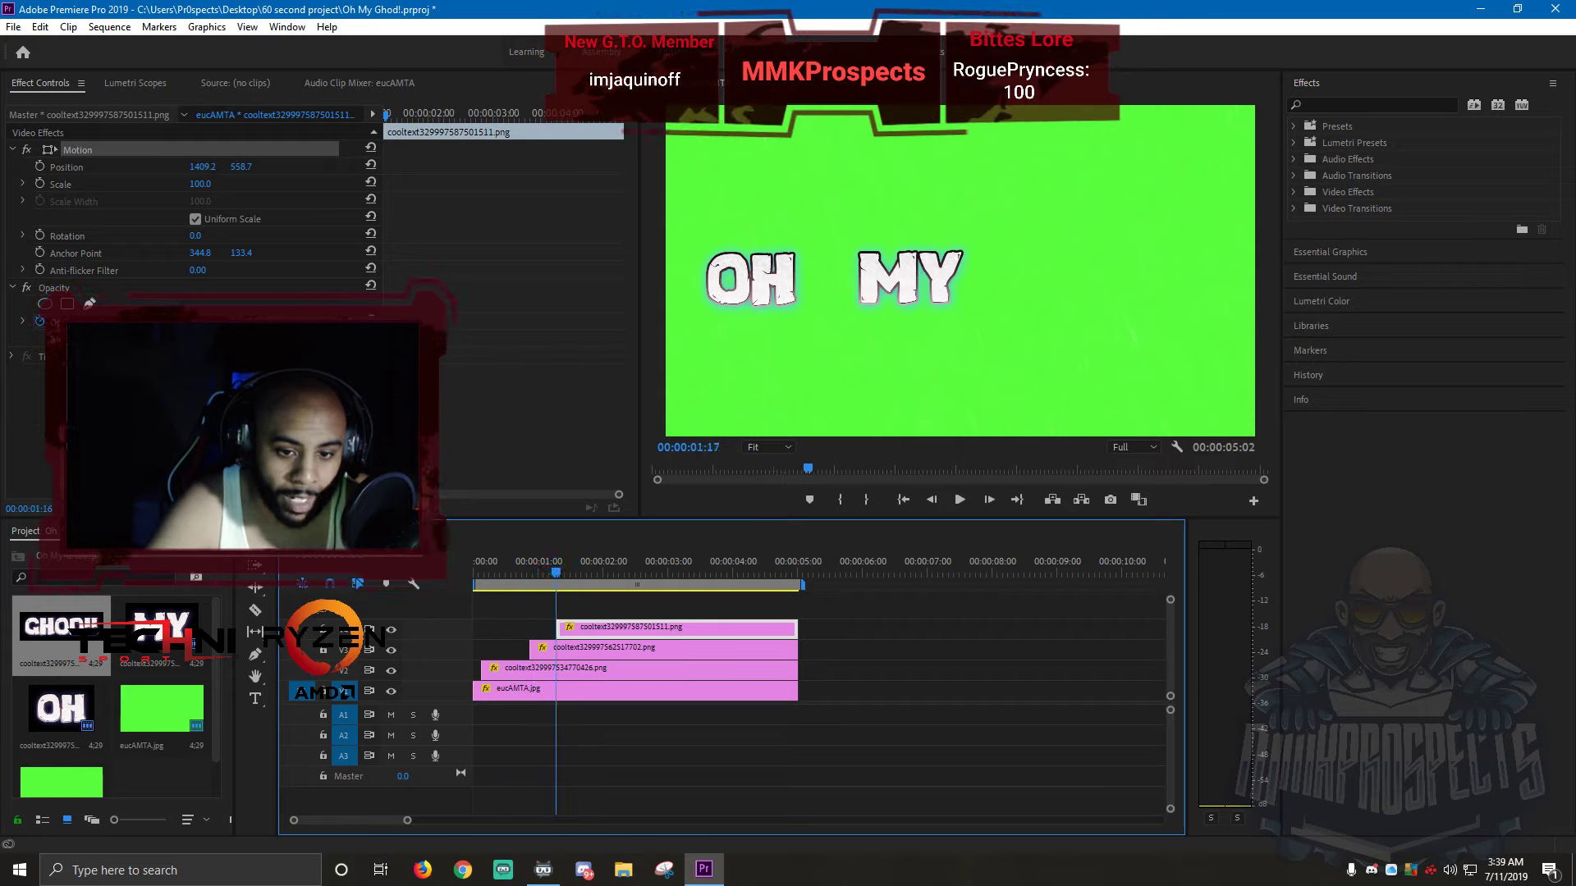
left_click_drag(560, 628, 581, 628)
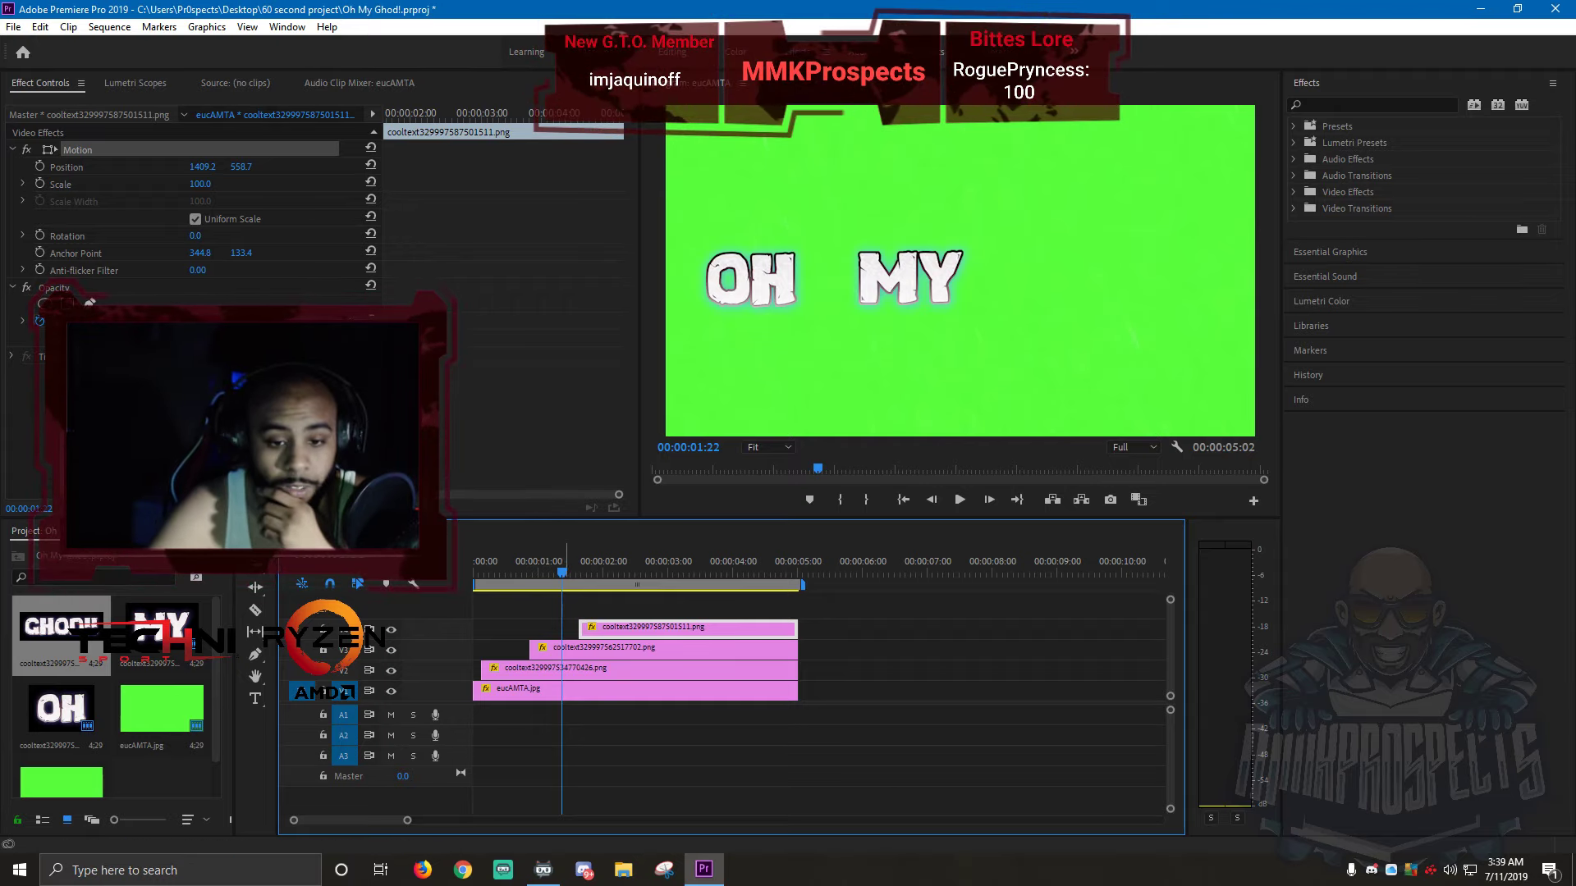
- Play the sequence from the beginning and nudge the GHOD!! logo slightly to the right in the frame
left_click(902, 499)
left_click(960, 500)
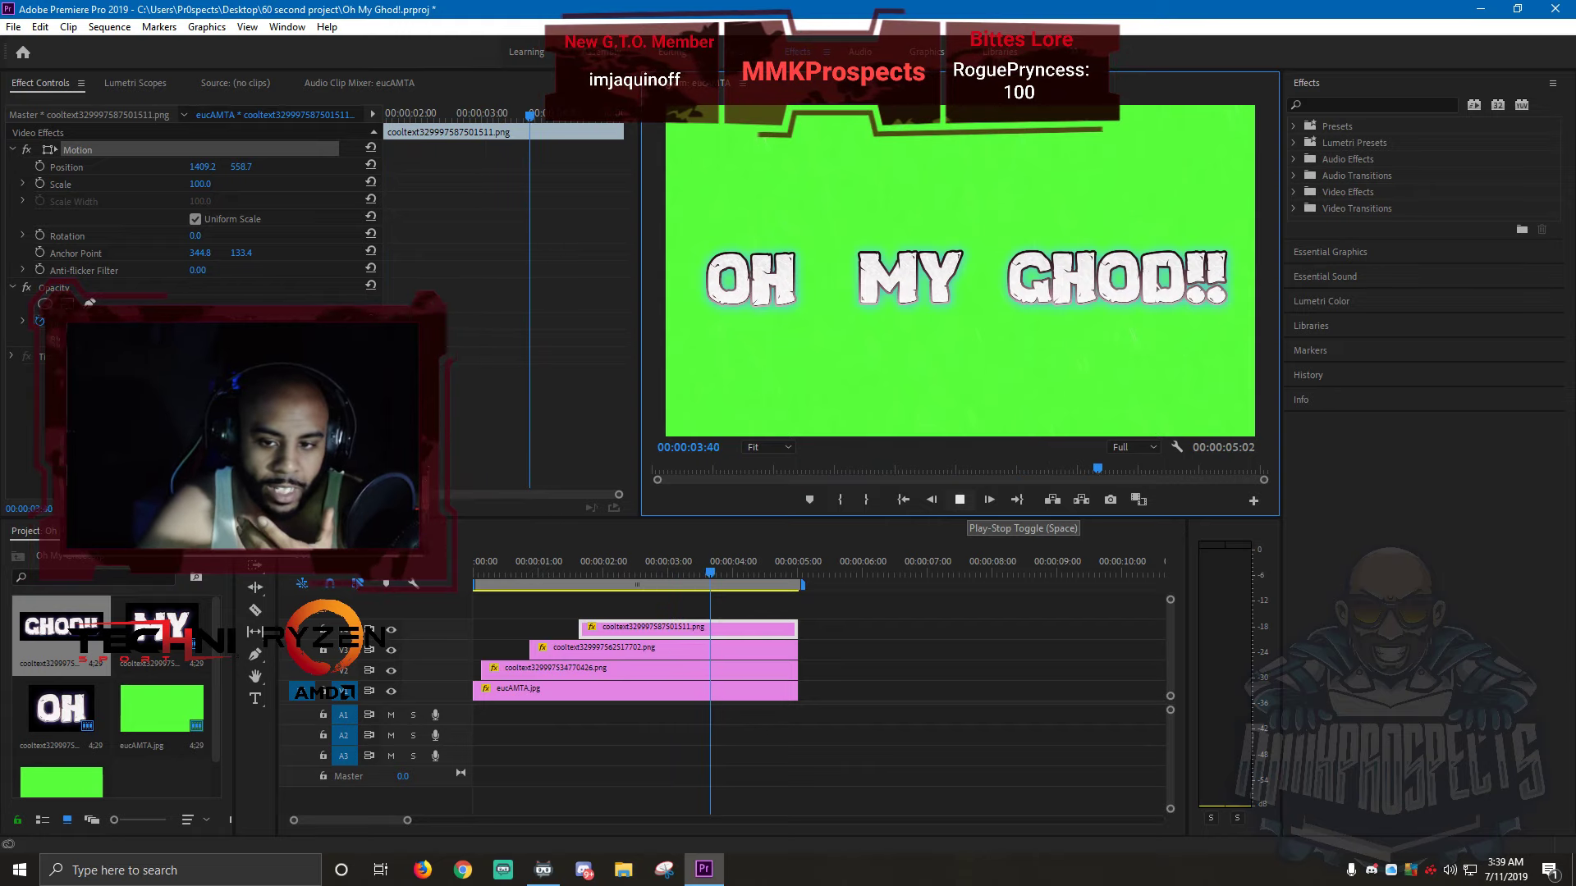
left_click_drag(1097, 278, 1103, 279)
left_click(960, 271)
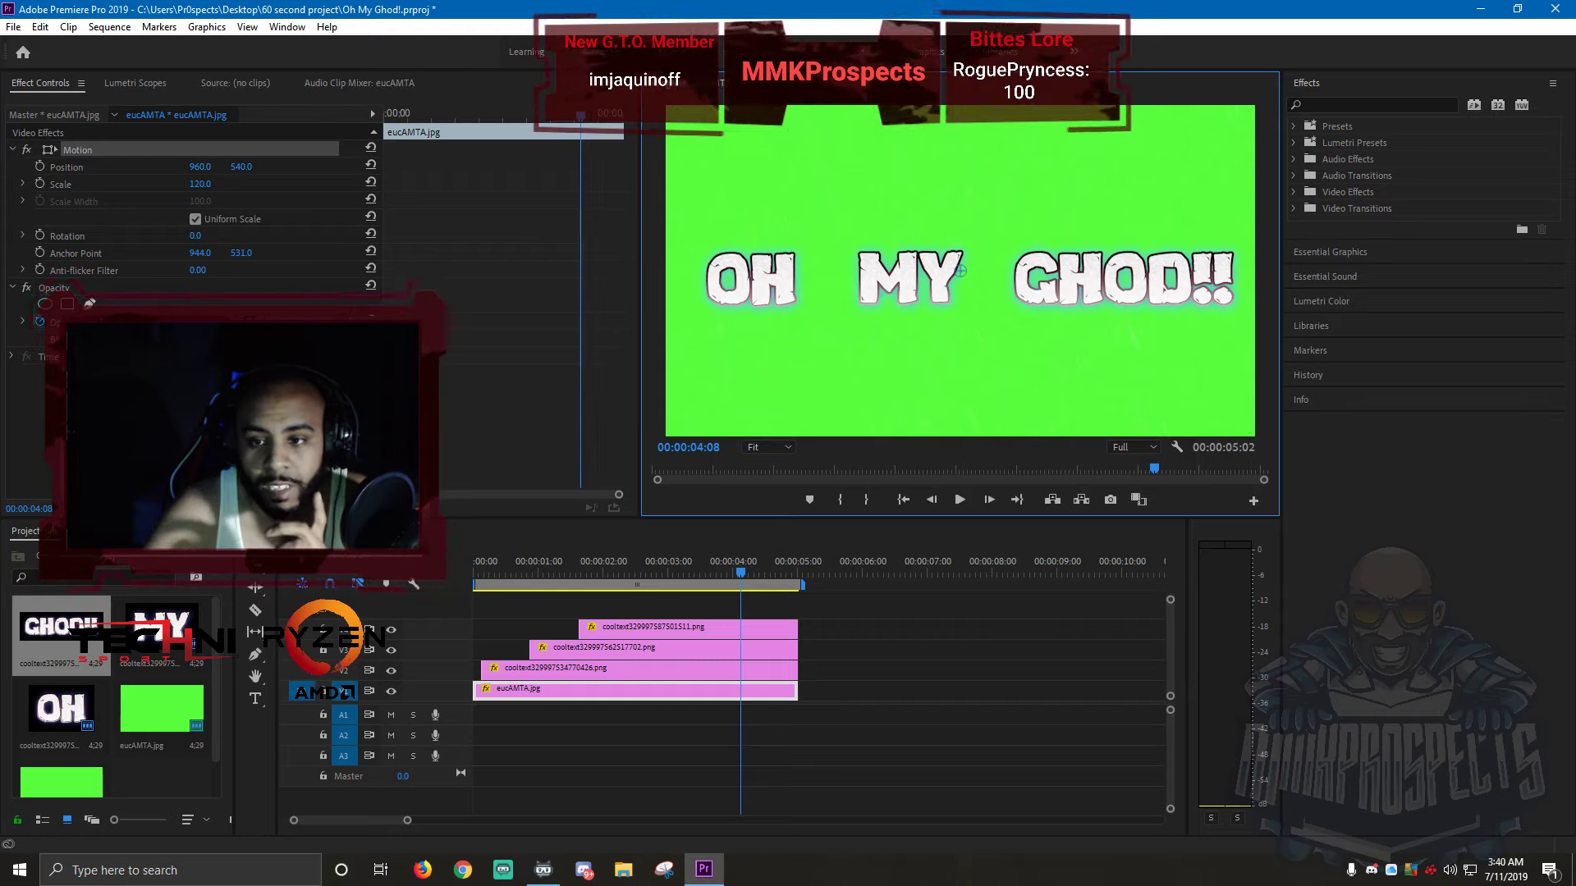
- Add a Cross Dissolve video transition to the start of the OH, MY and GHOD!! clips
left_click(1294, 209)
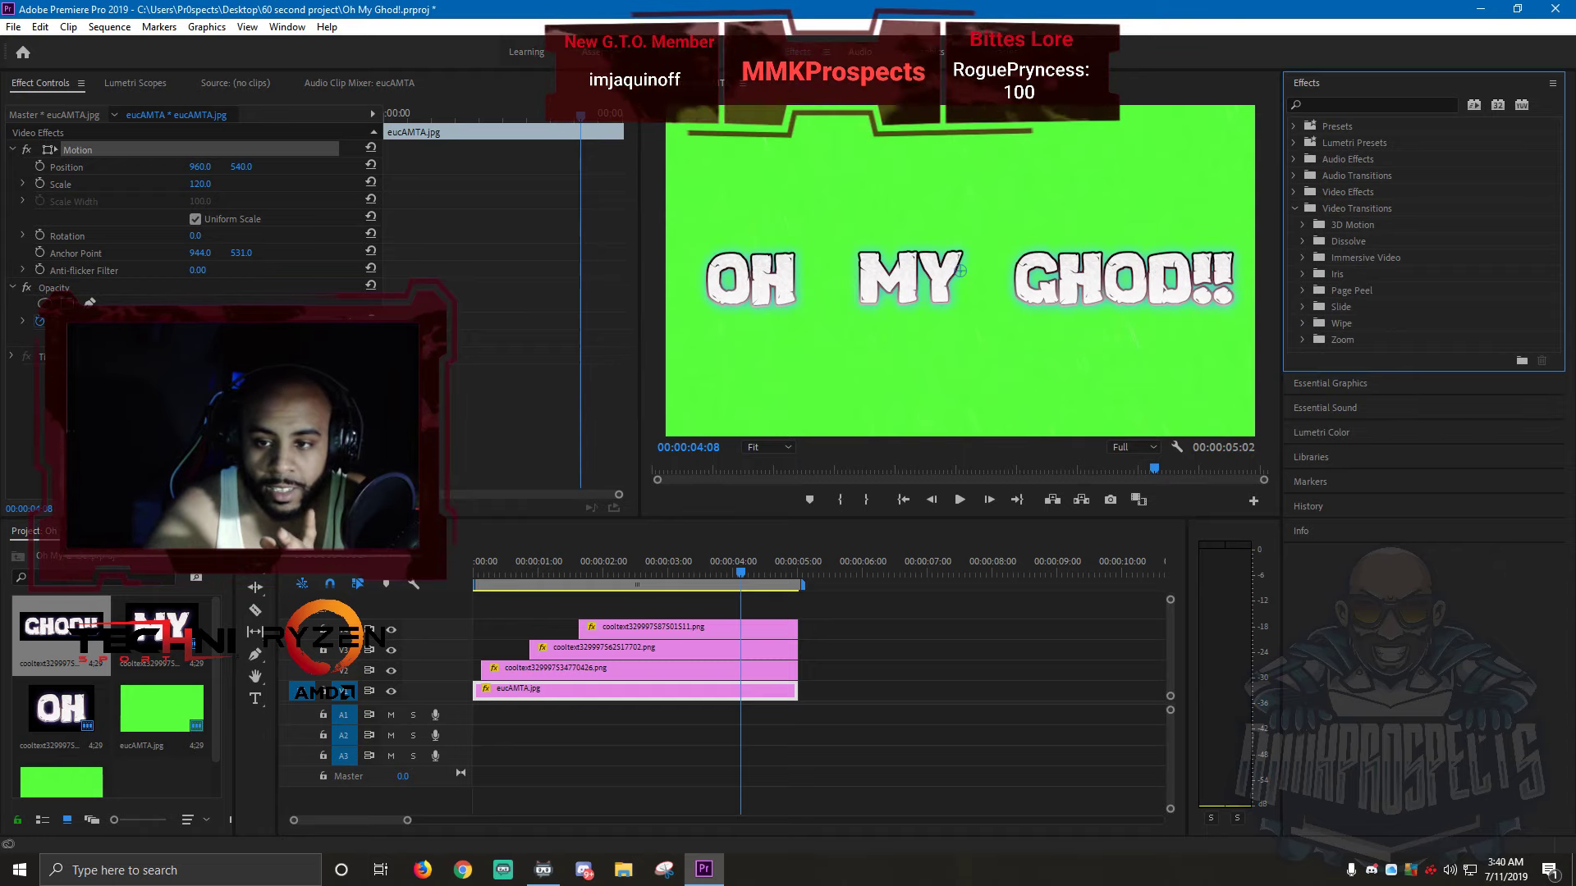
left_click(1303, 241)
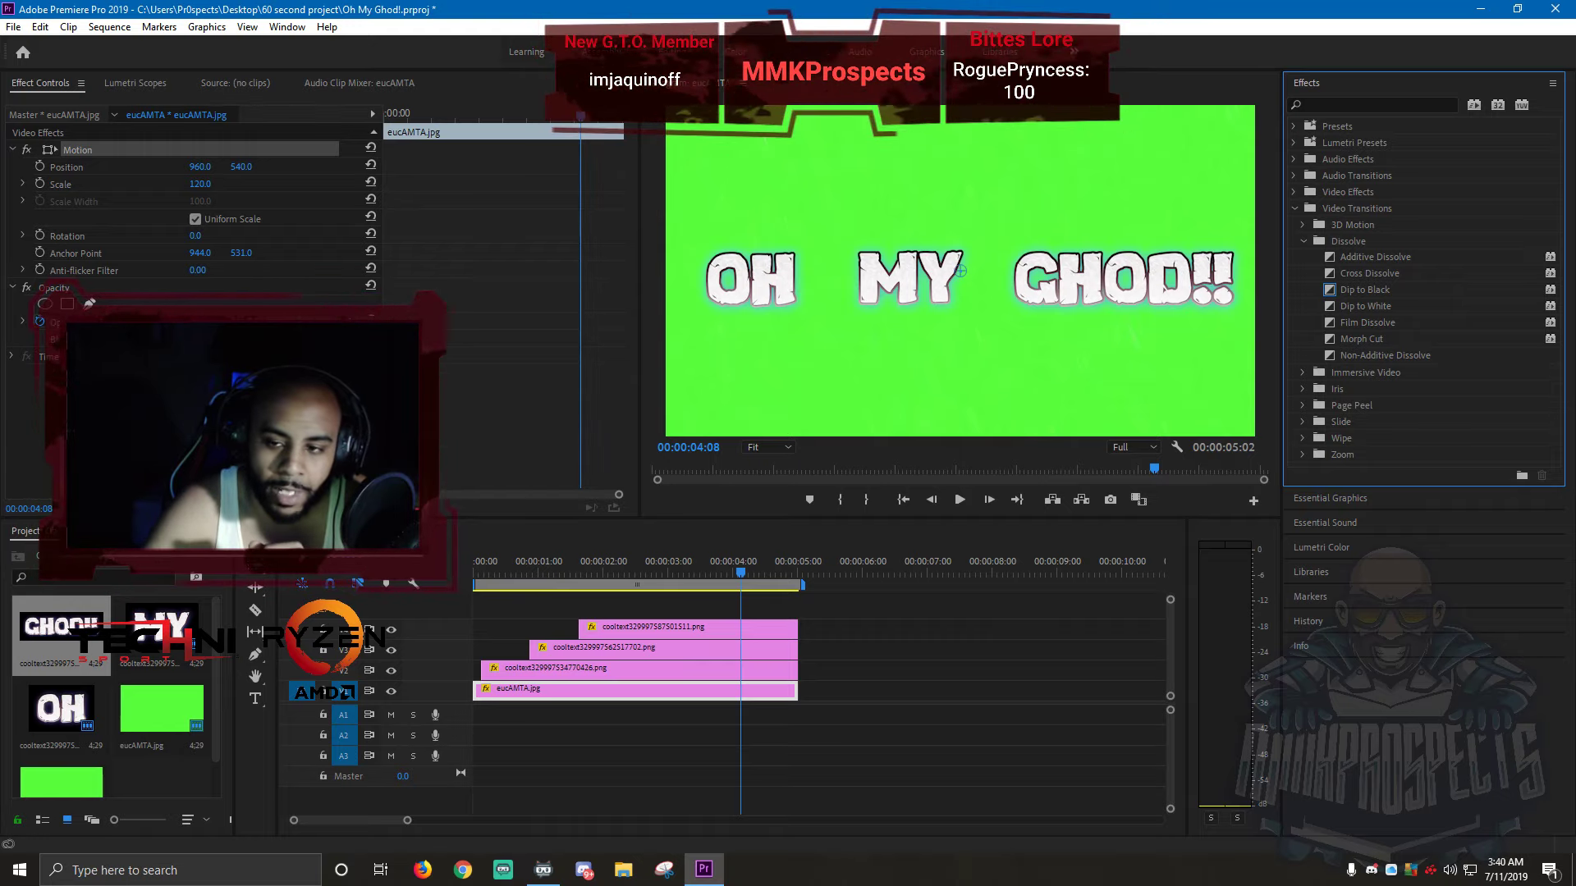
left_click(1369, 273)
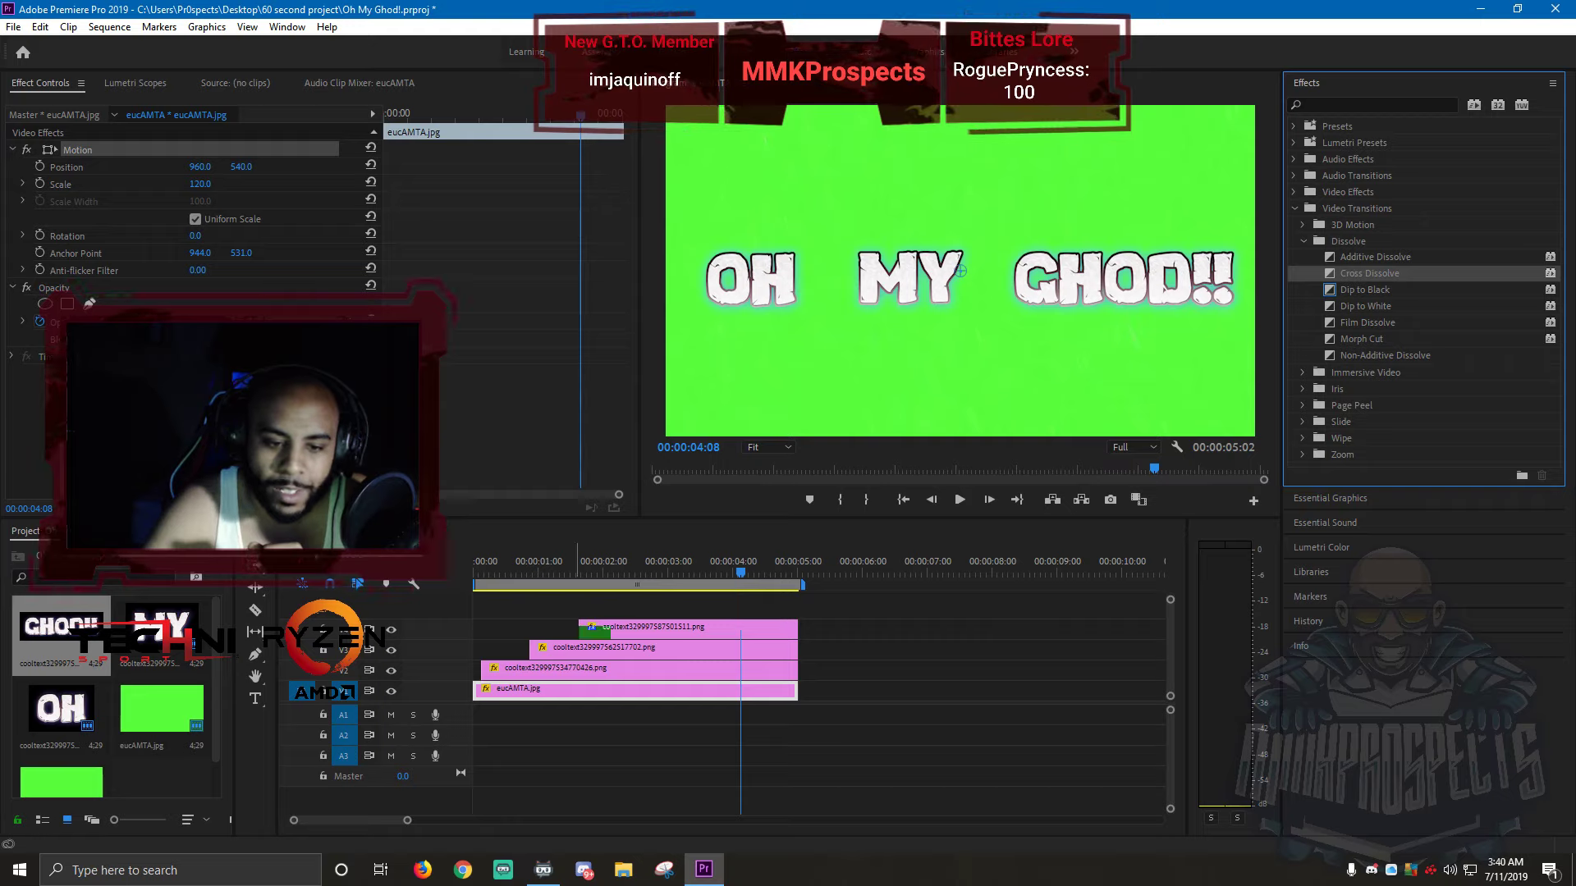
left_click_drag(591, 628, 496, 671)
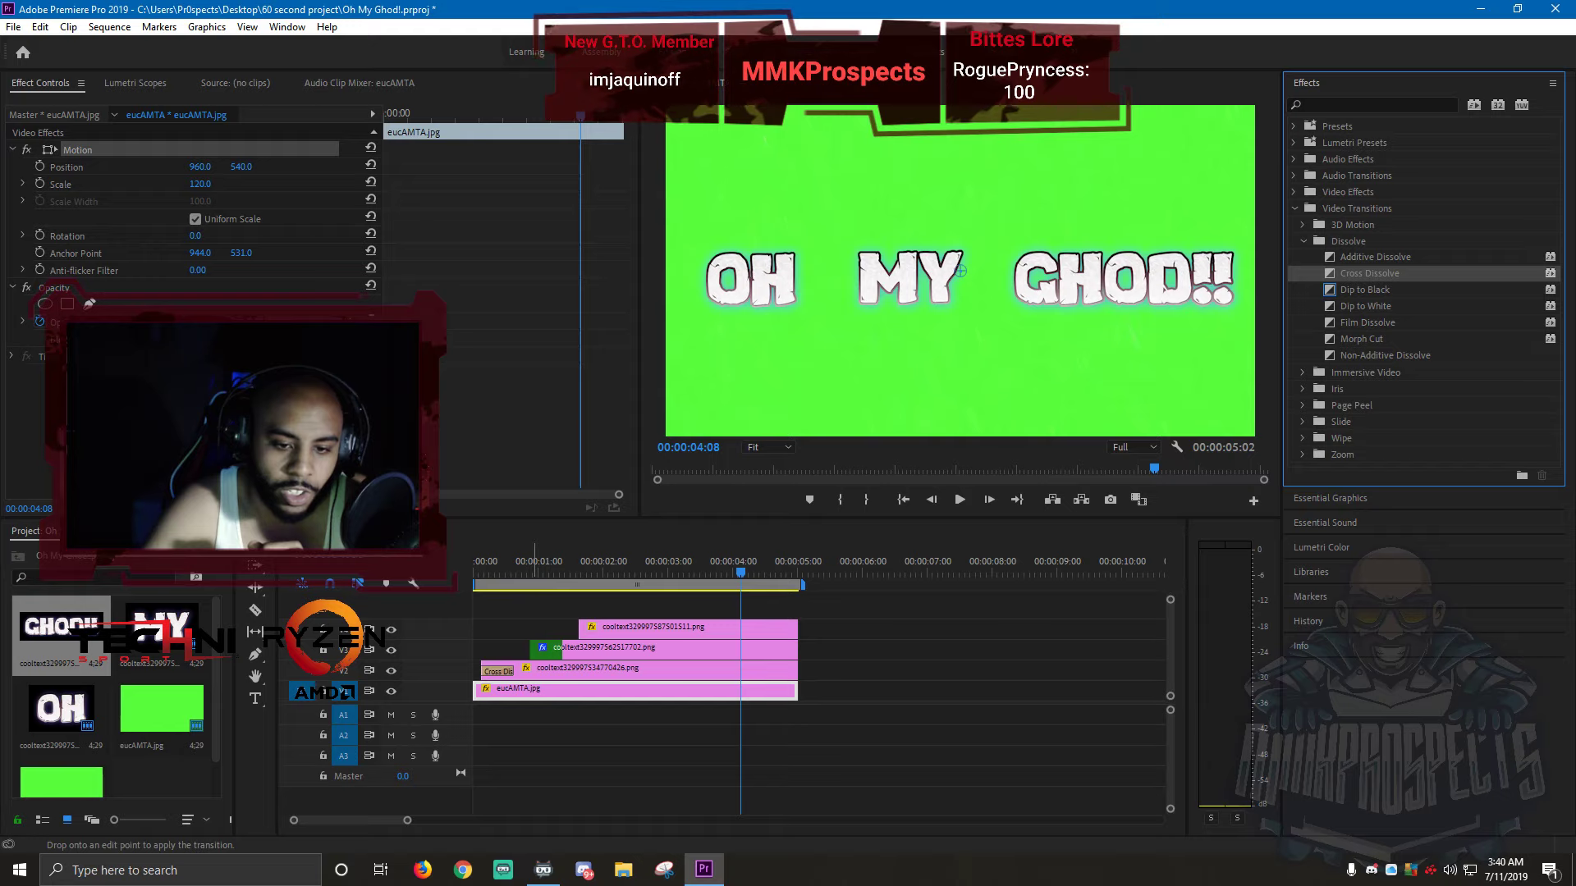
left_click_drag(541, 648, 542, 647)
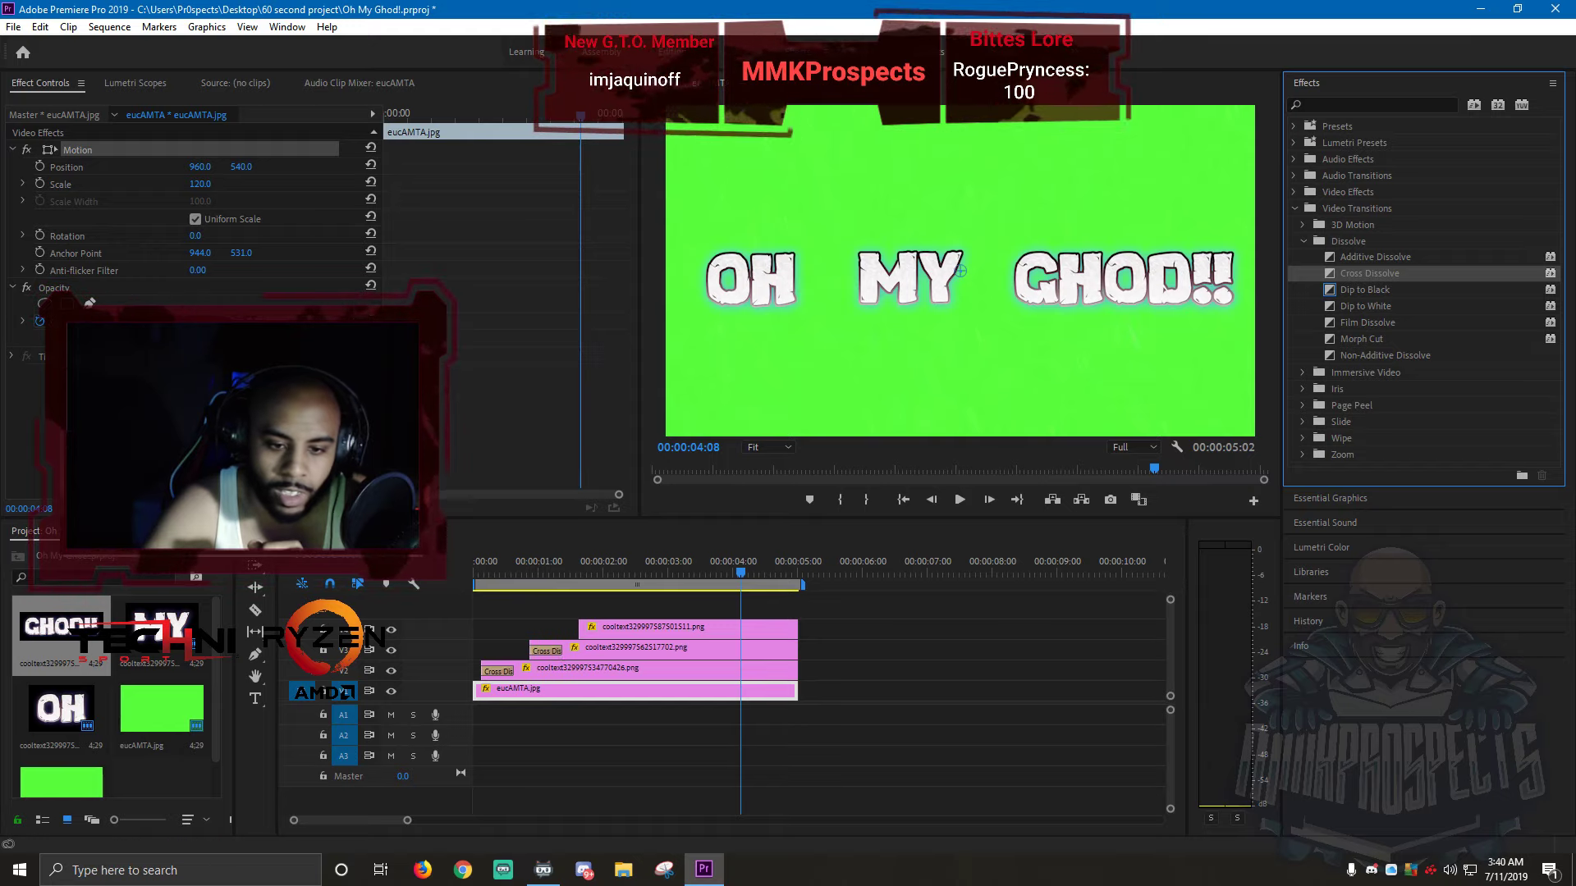
left_click_drag(592, 628, 595, 629)
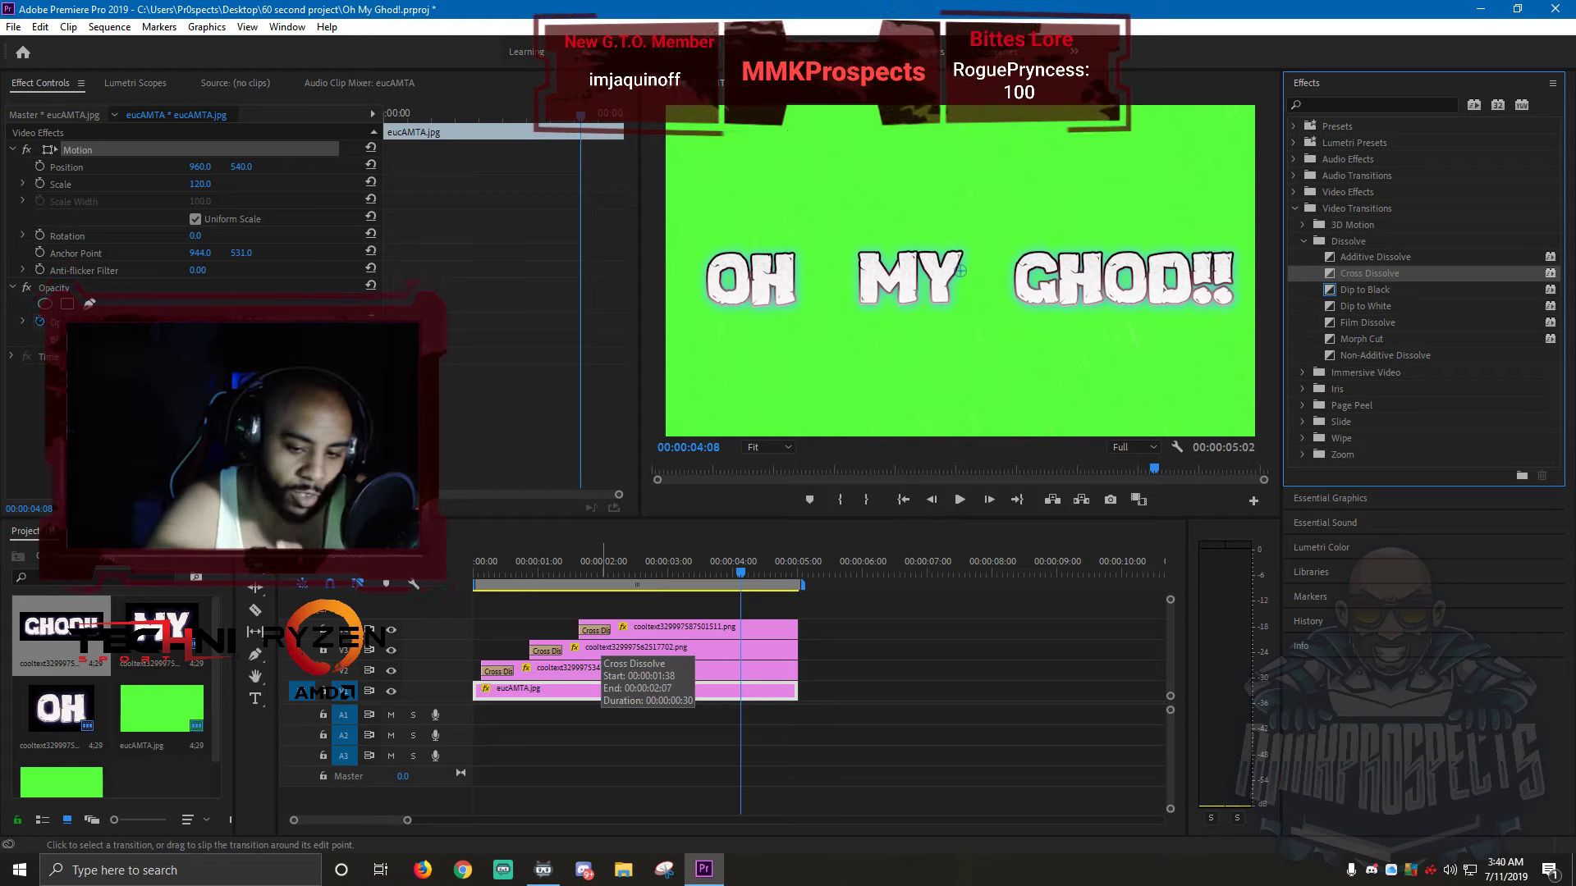
- Shorten the Cross Dissolves on the GHOD!!, MY and OH clips to about 20 frames each and play the sequence from the beginning
left_click(609, 630)
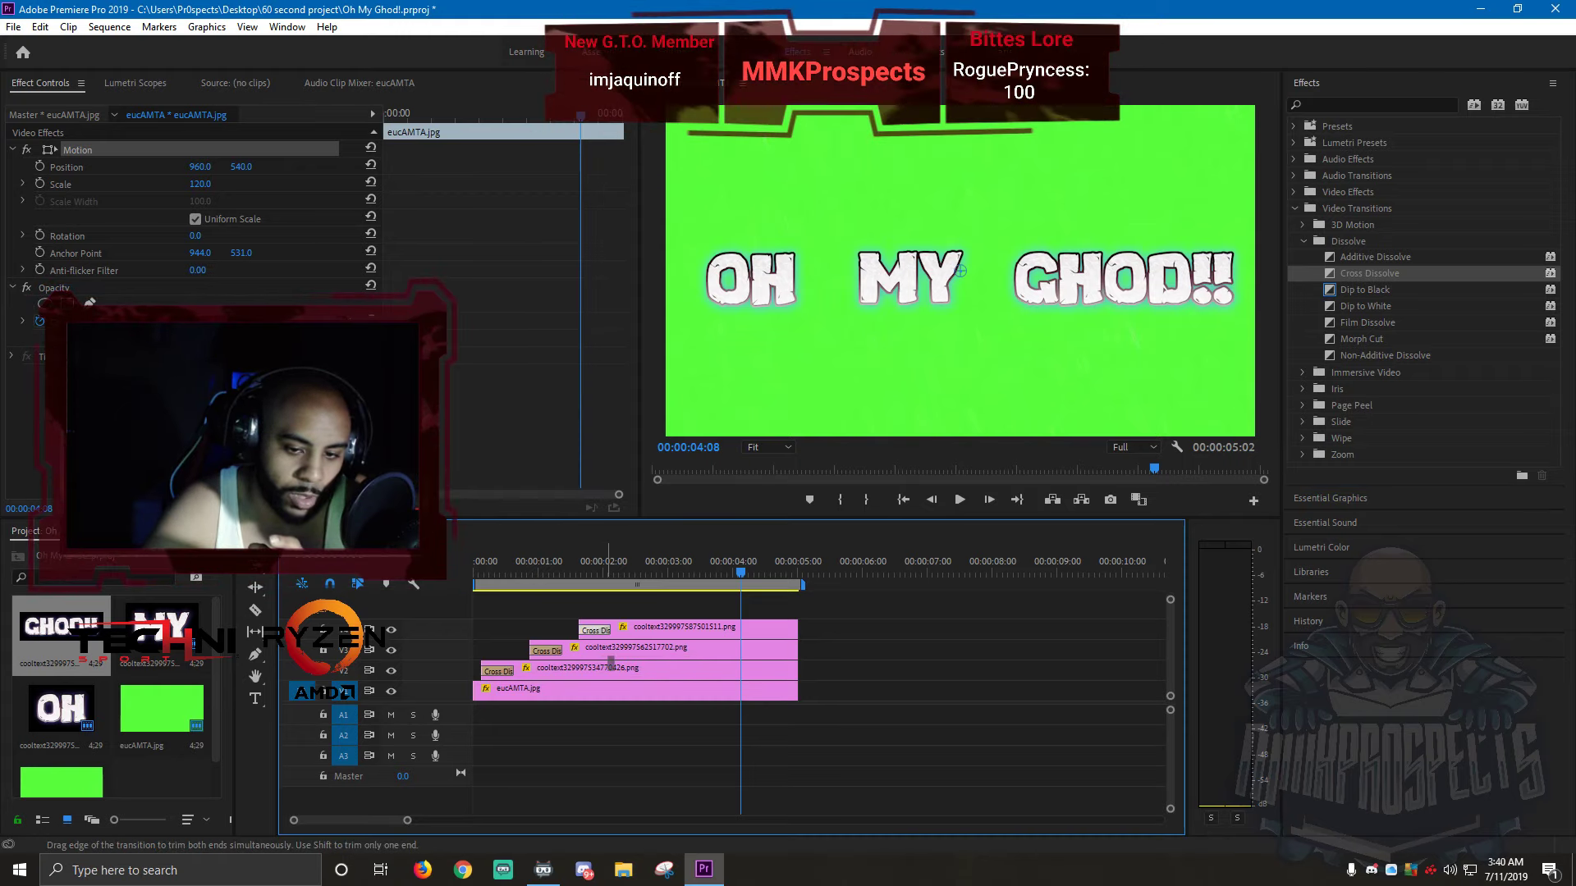
left_click_drag(611, 630, 601, 631)
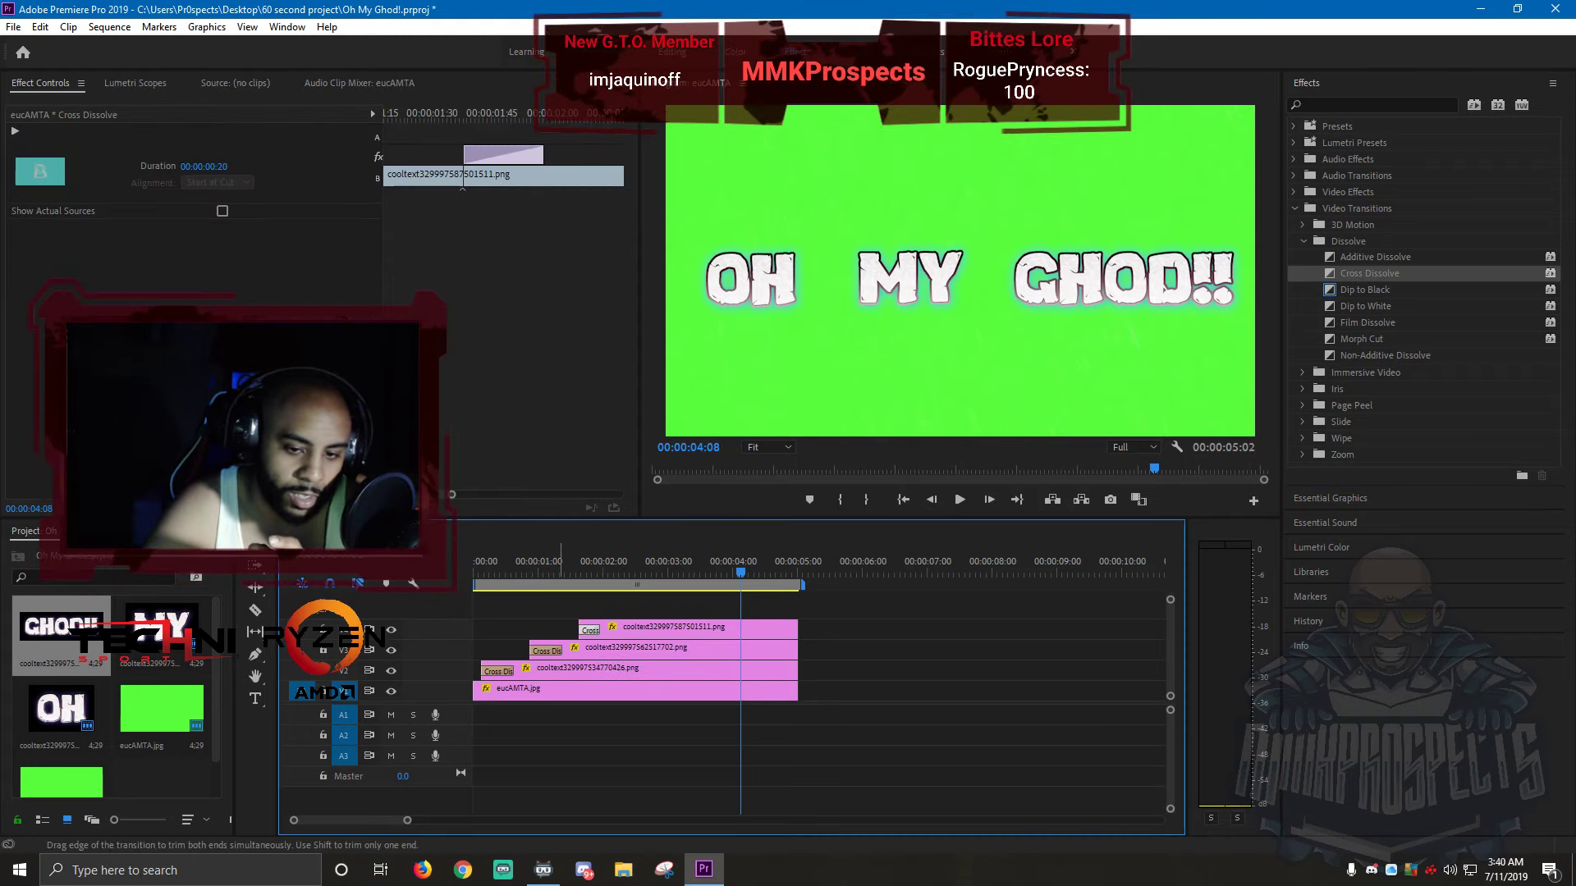
left_click_drag(563, 650, 501, 671)
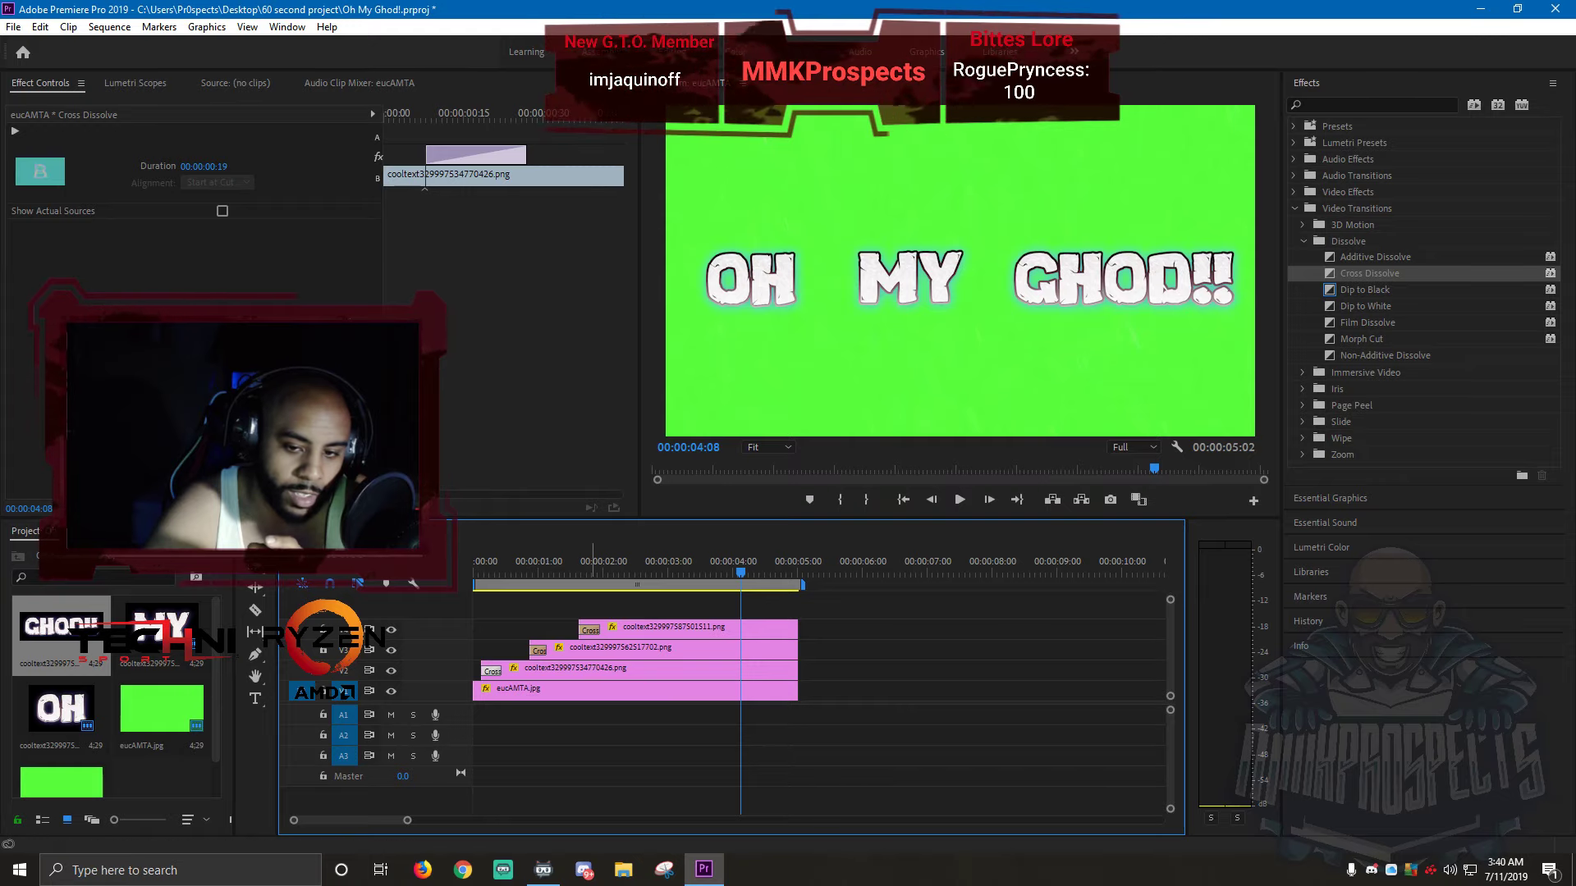
left_click(902, 500)
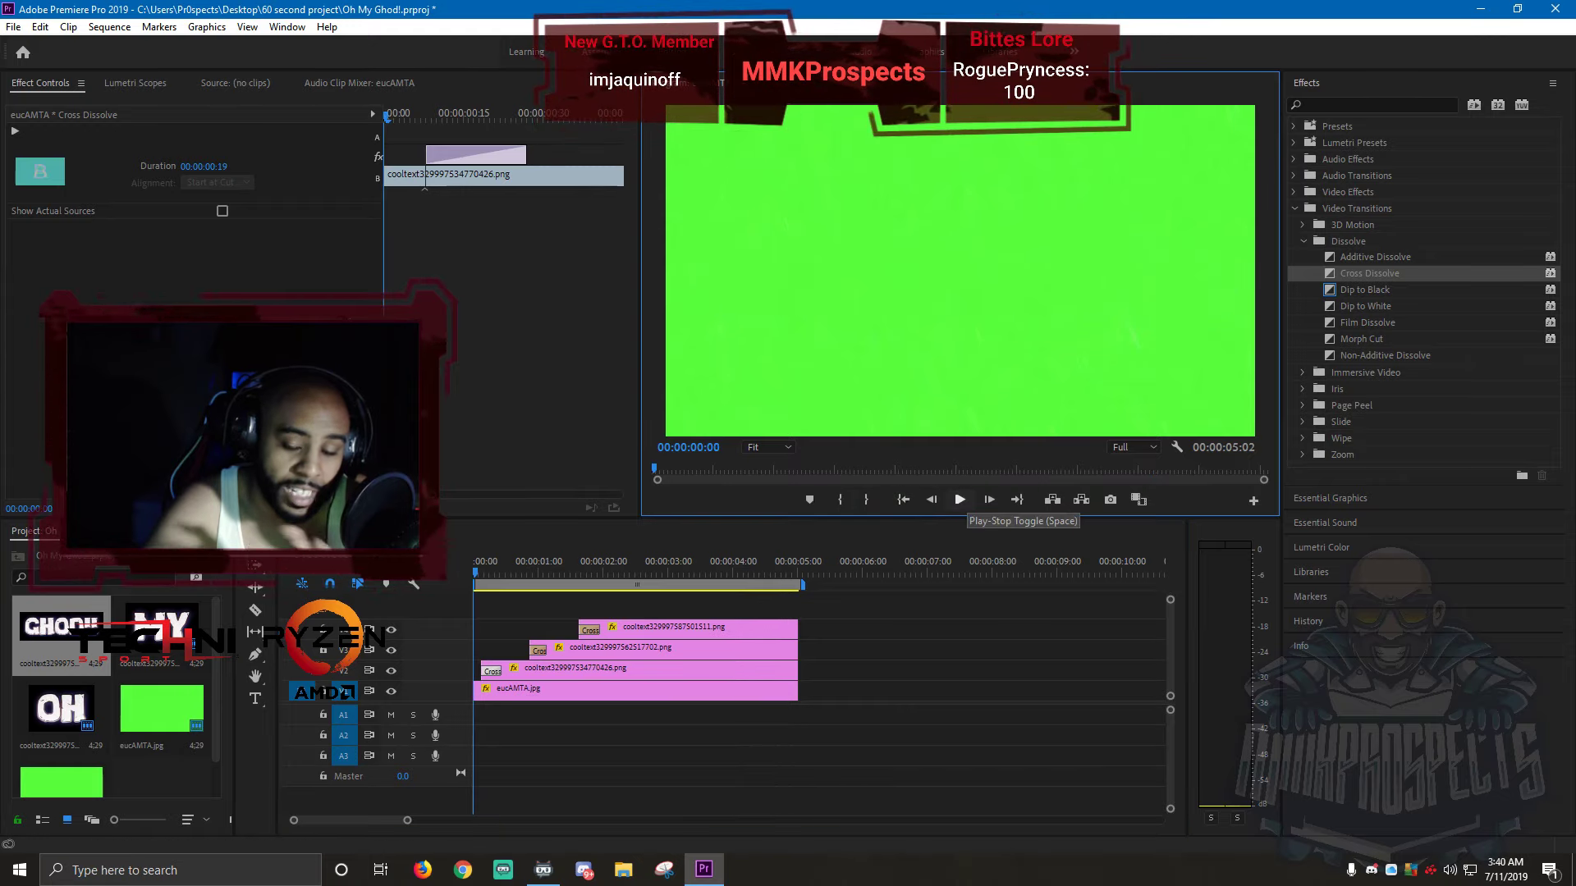
left_click(959, 500)
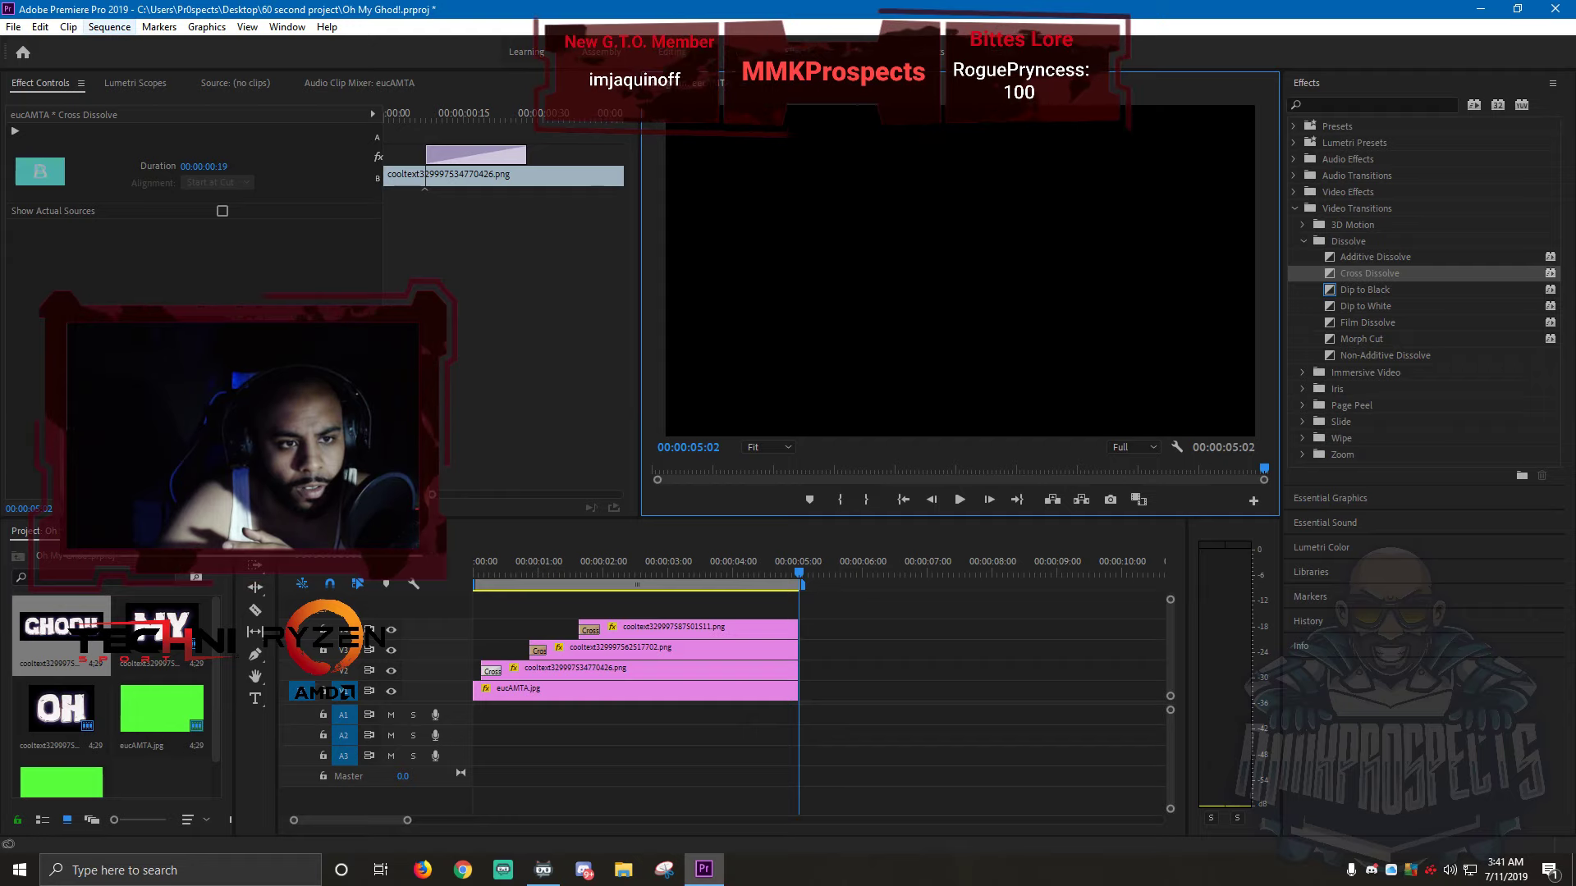
- Set the default audio output to Speakers (High Definition Audio Device) in the Audio Hardware preferences
left_click(109, 26)
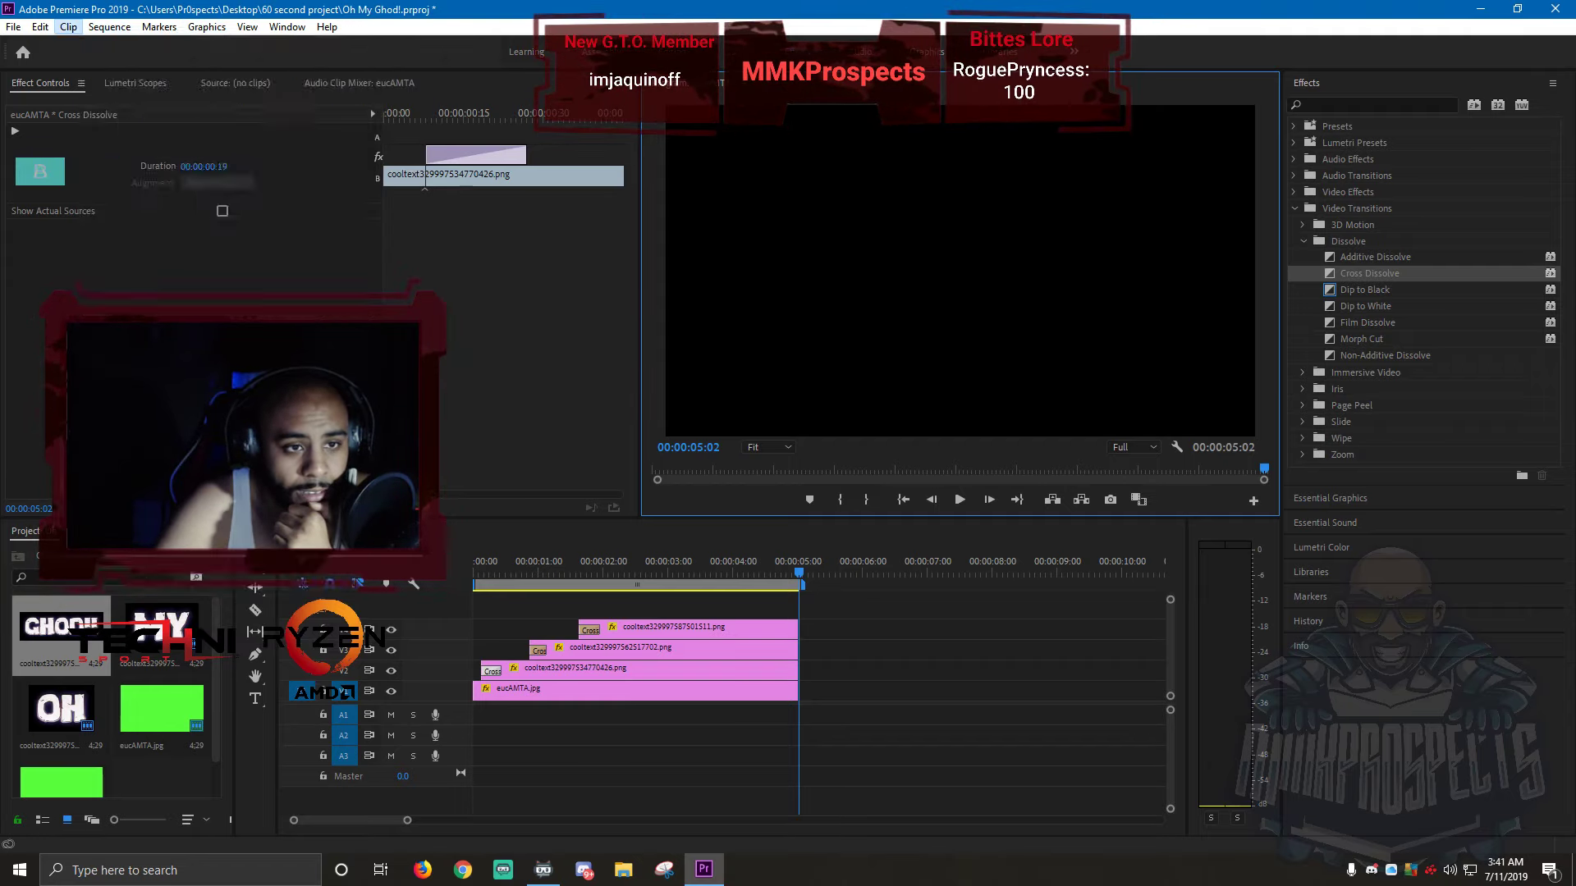
mouse_move(41, 27)
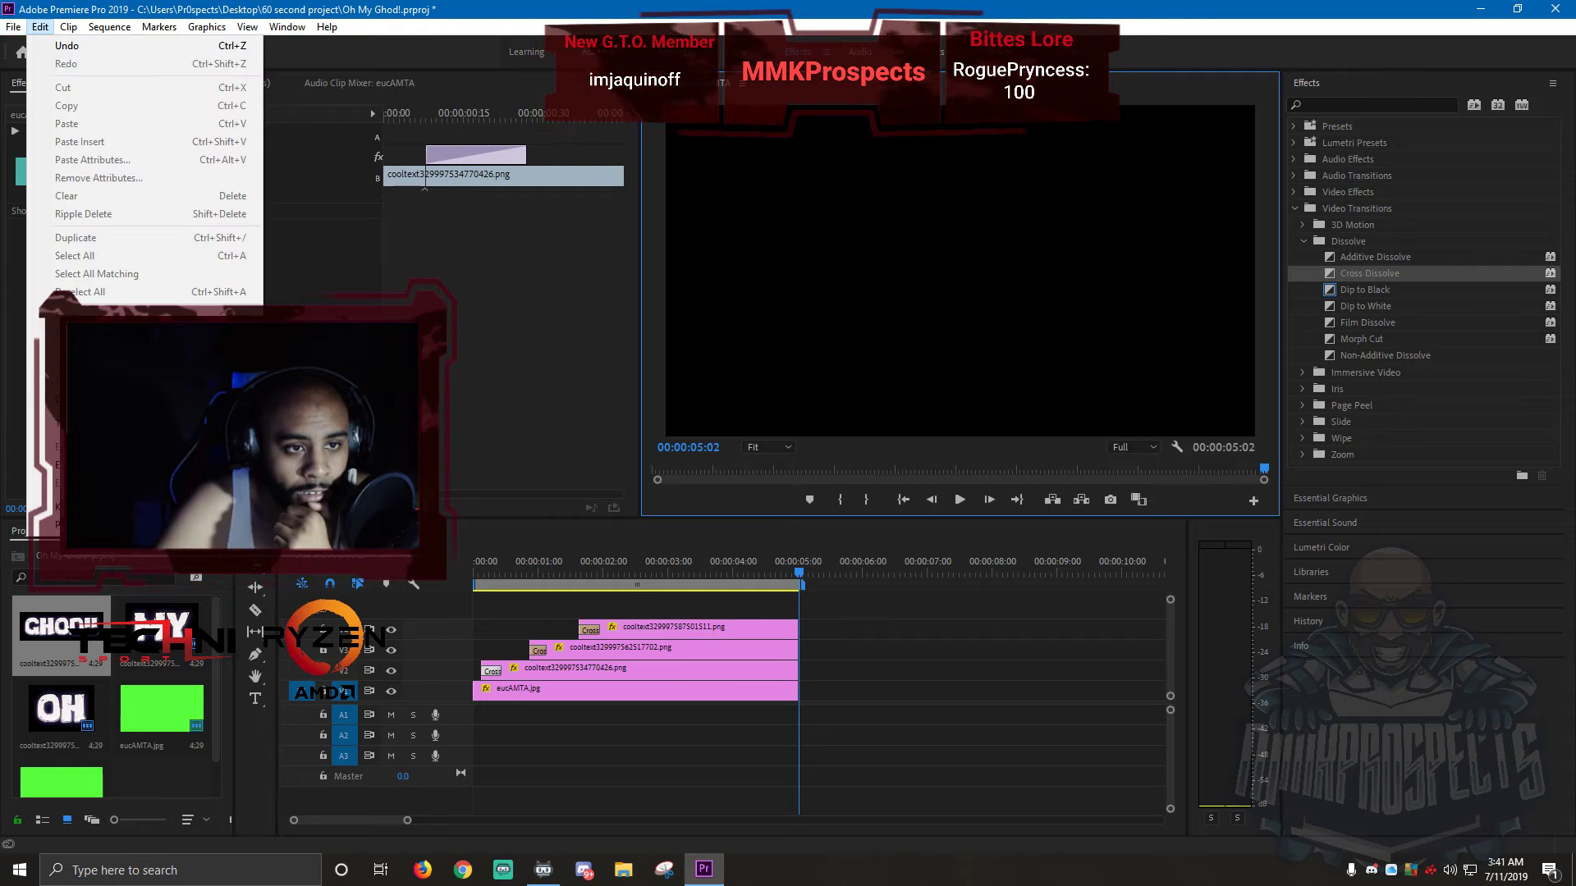
mouse_move(82, 525)
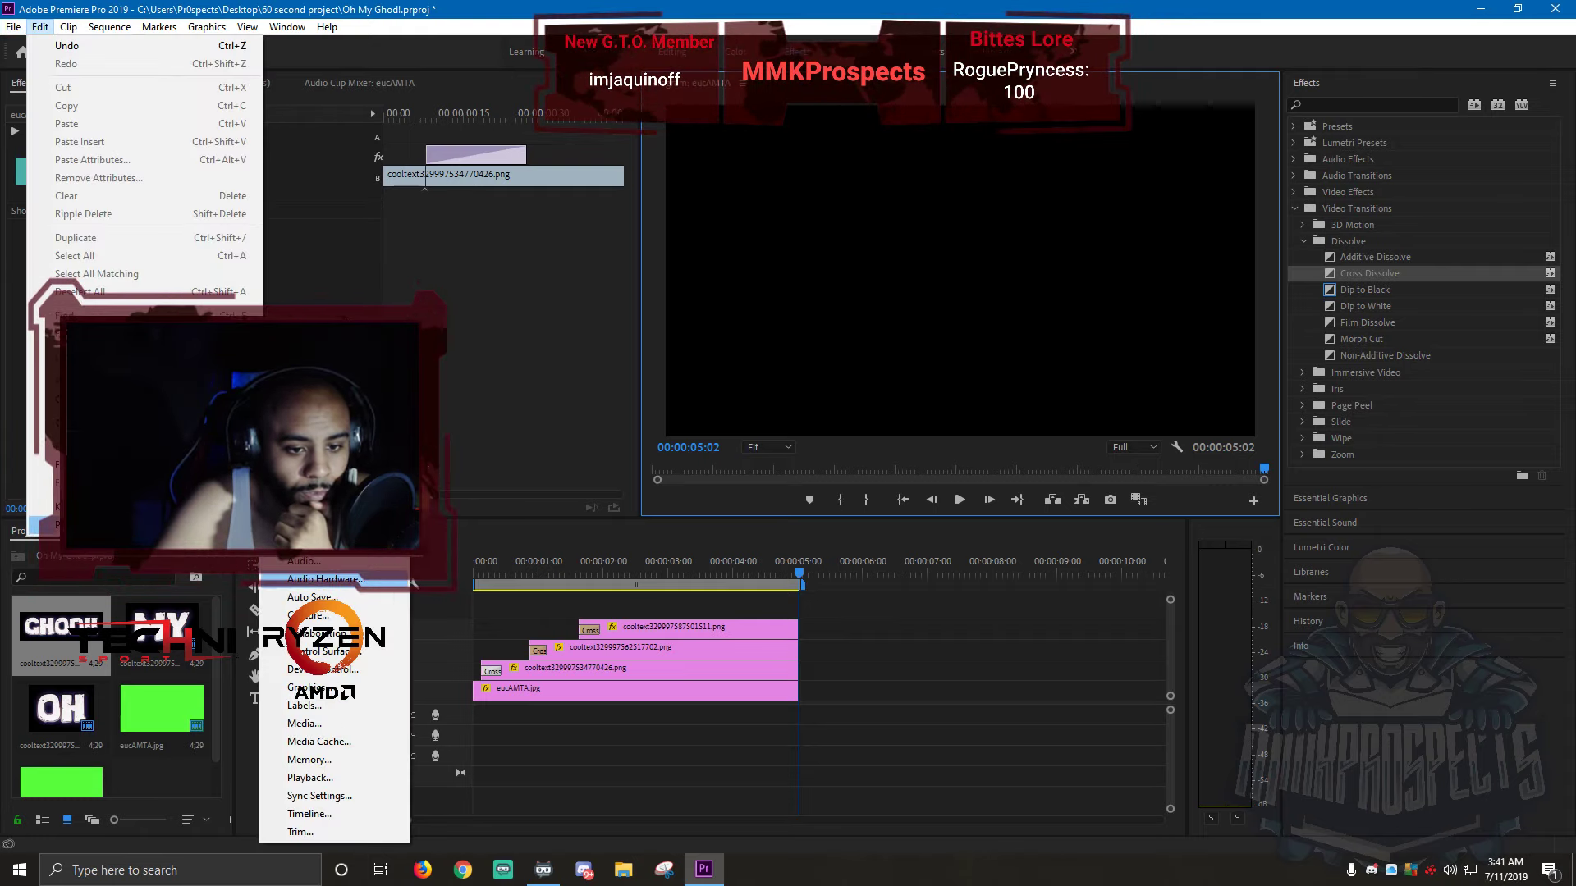
left_click(326, 579)
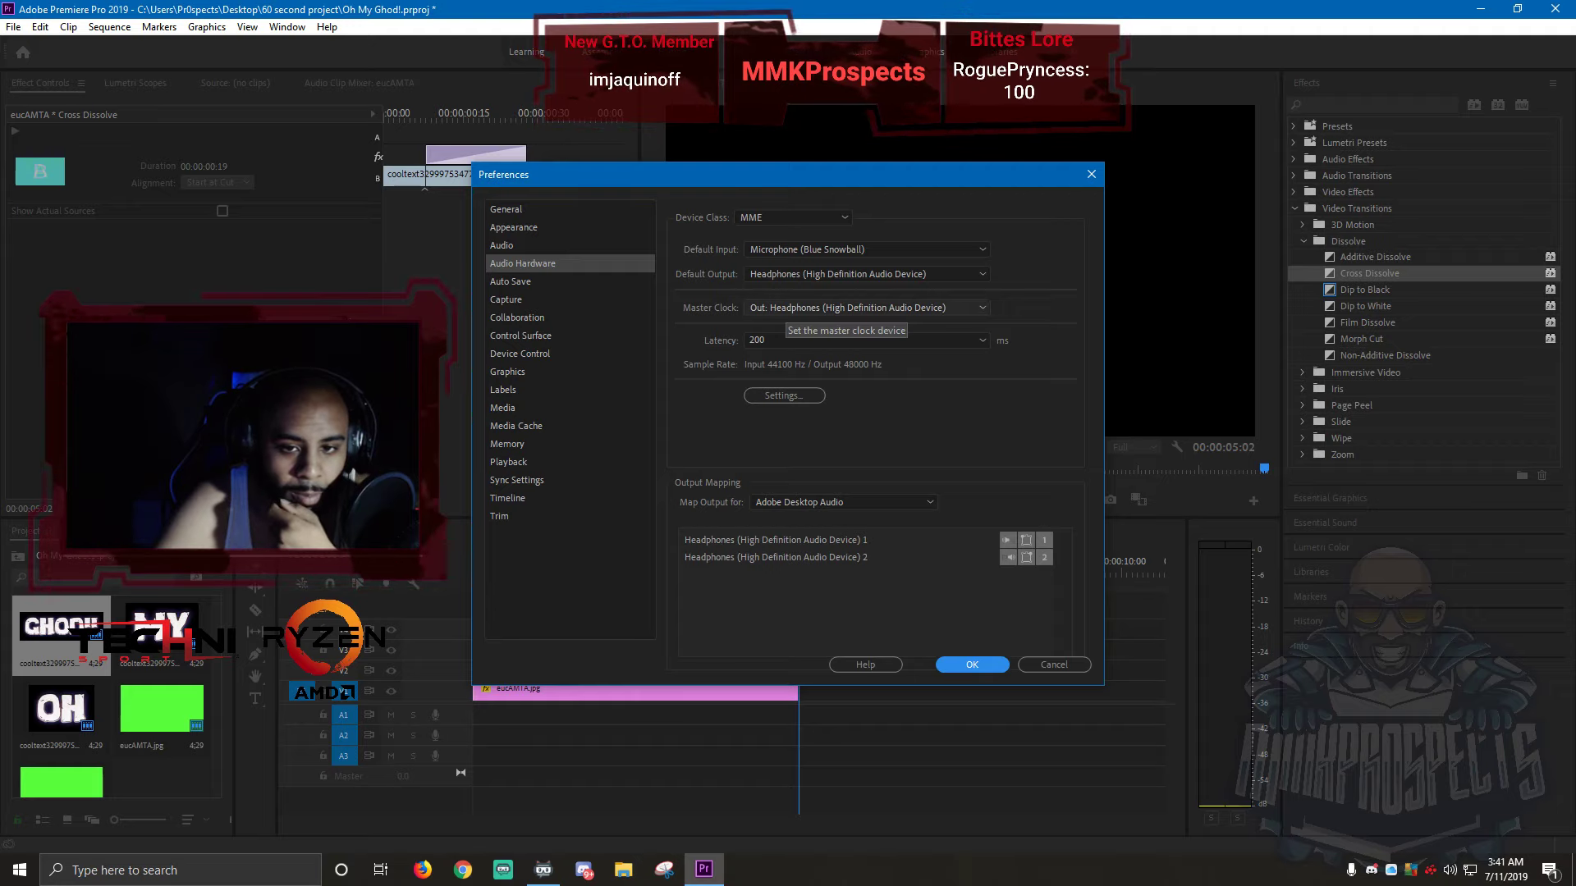
left_click(771, 276)
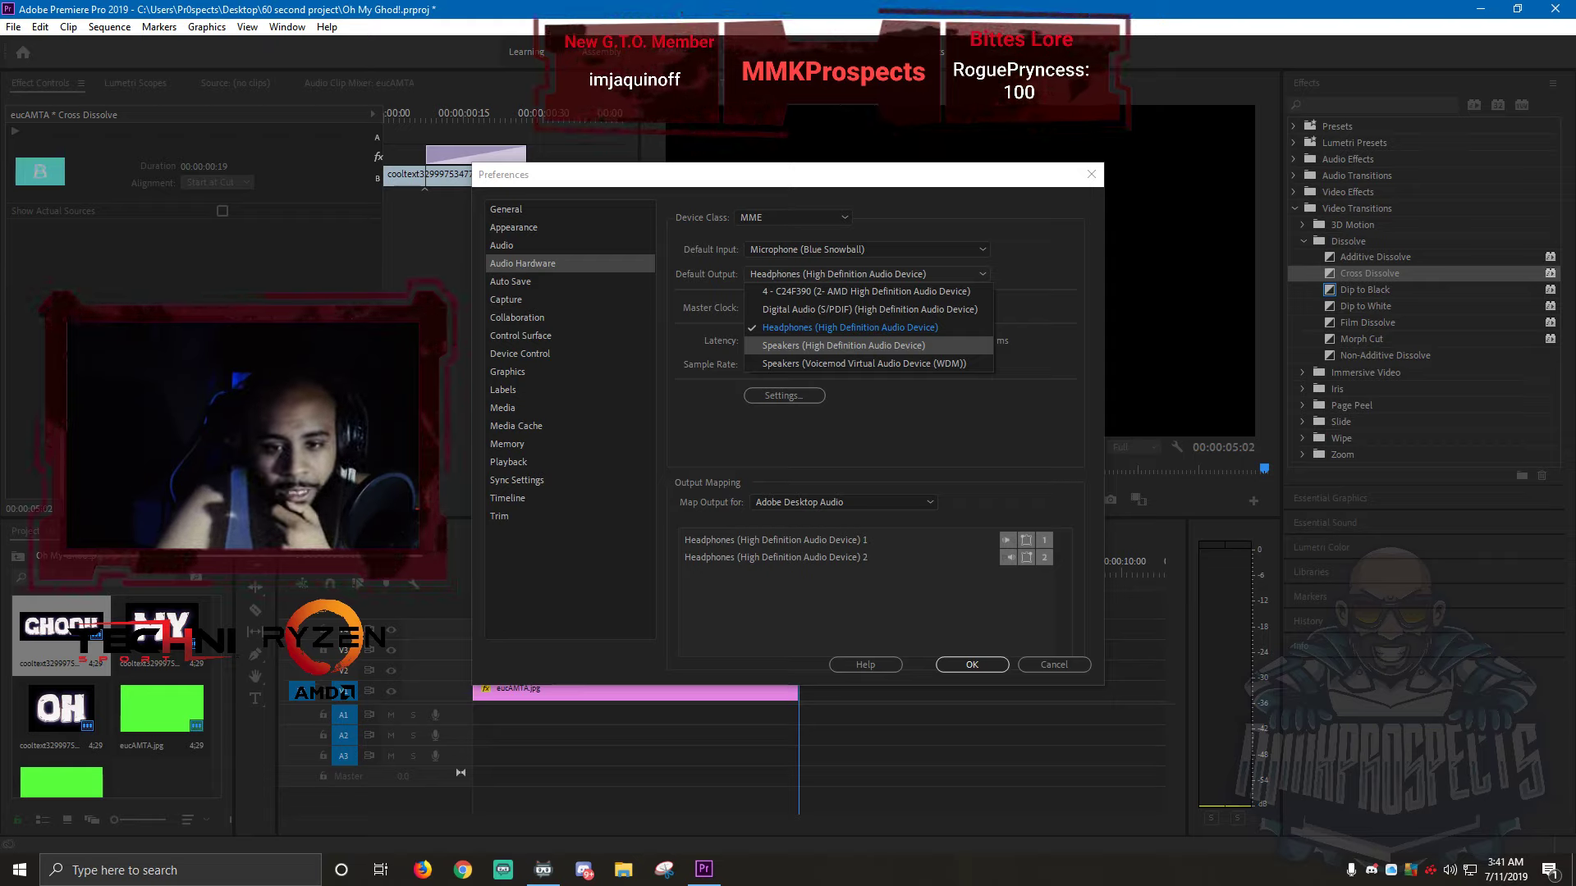
left_click(843, 346)
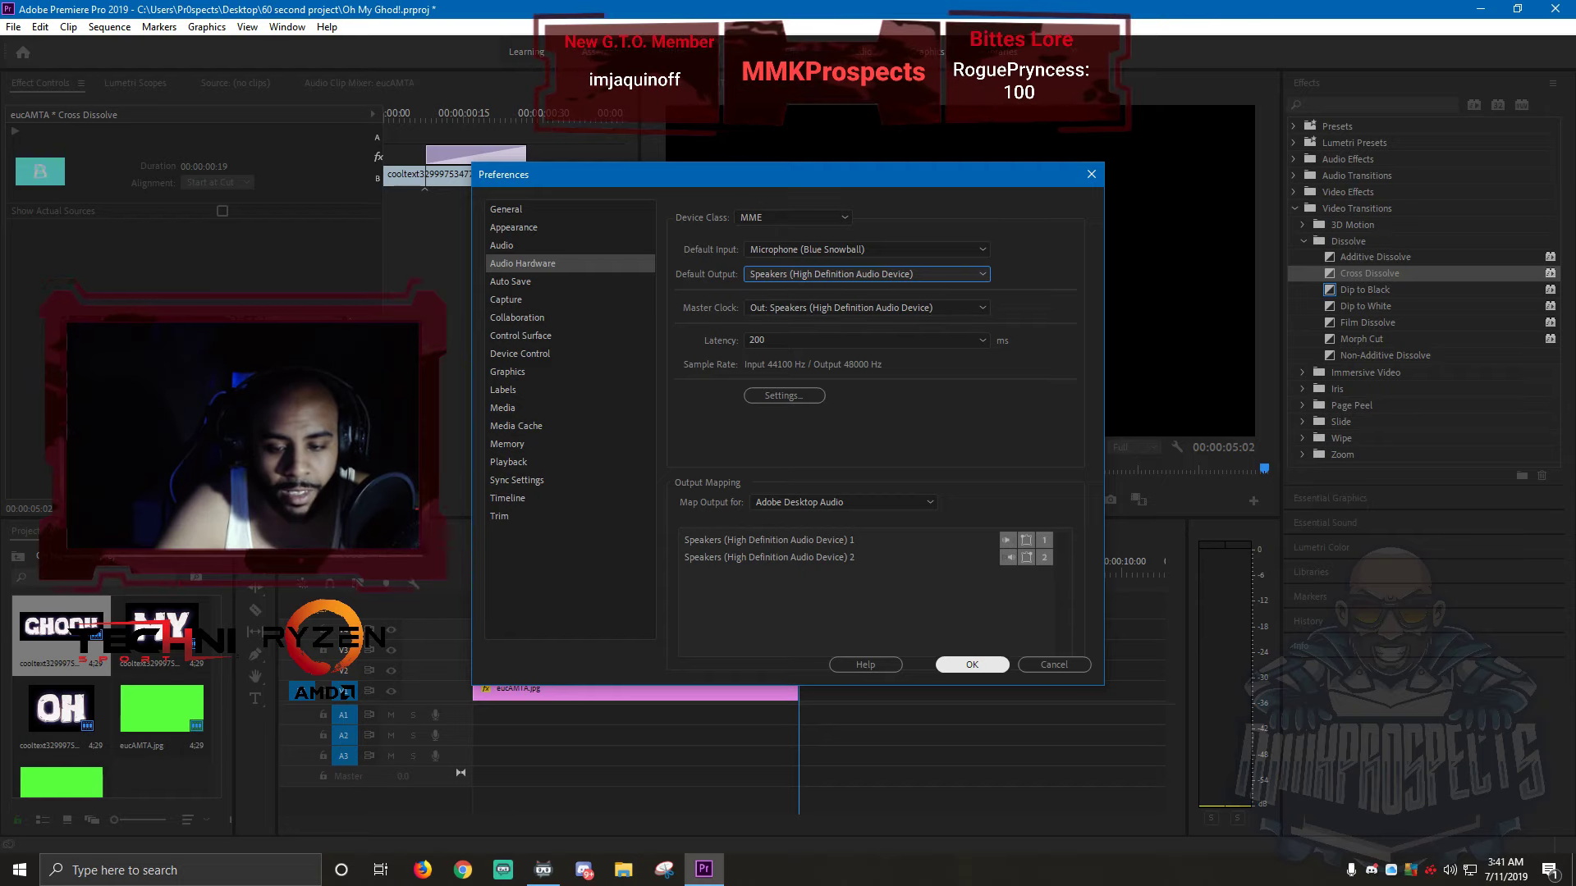
key("Return")
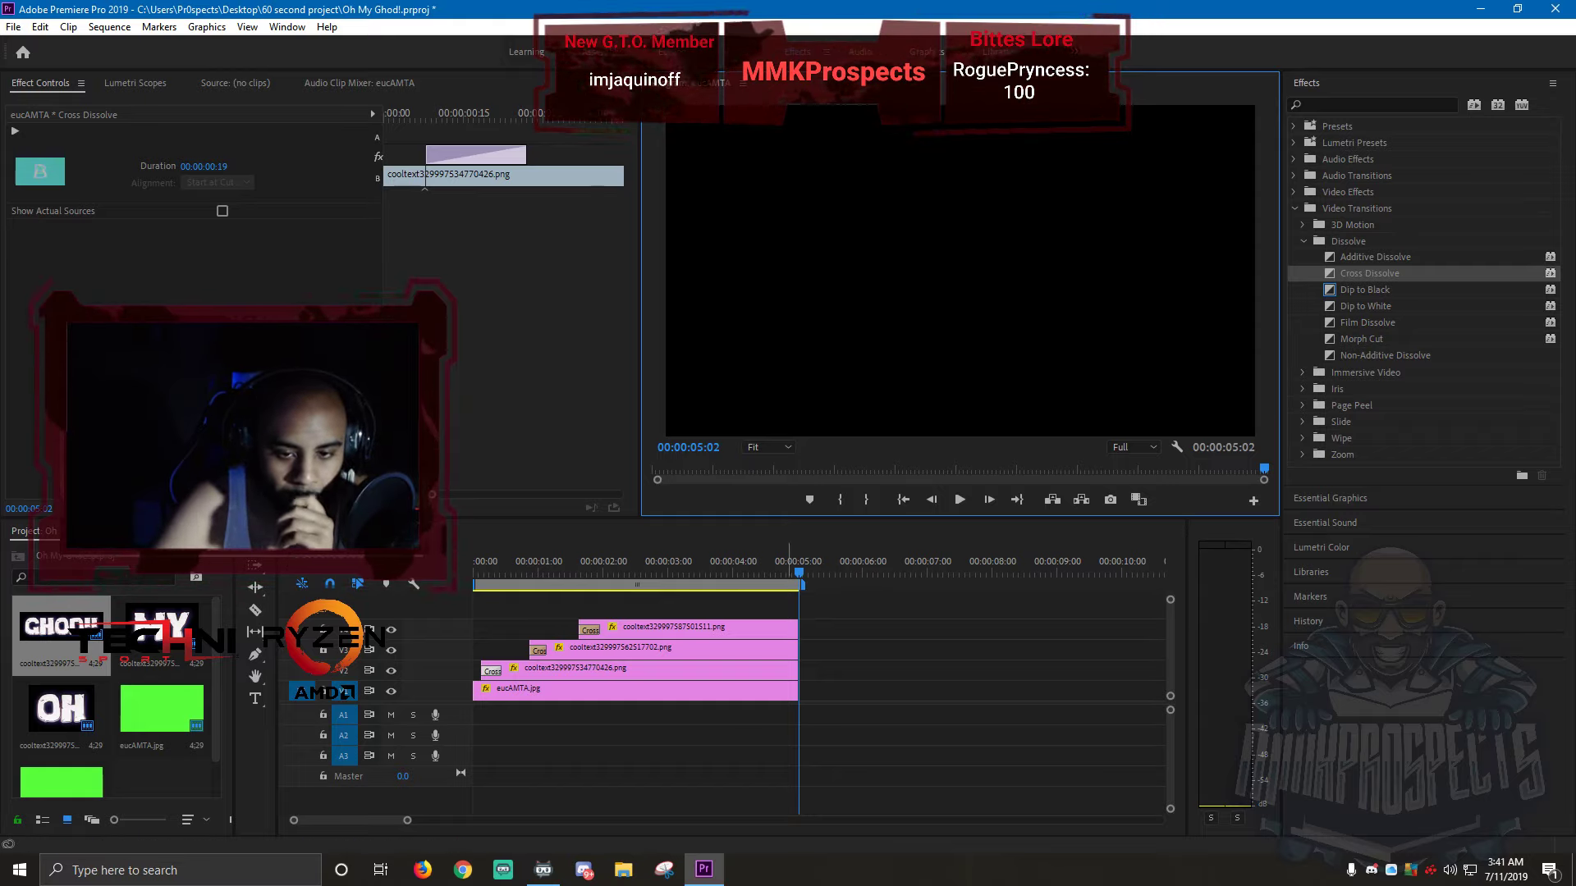
- Play the sequence once as a rehearsal and record a voice-over on audio track A1 from the sequence start to about six seconds
left_click(903, 500)
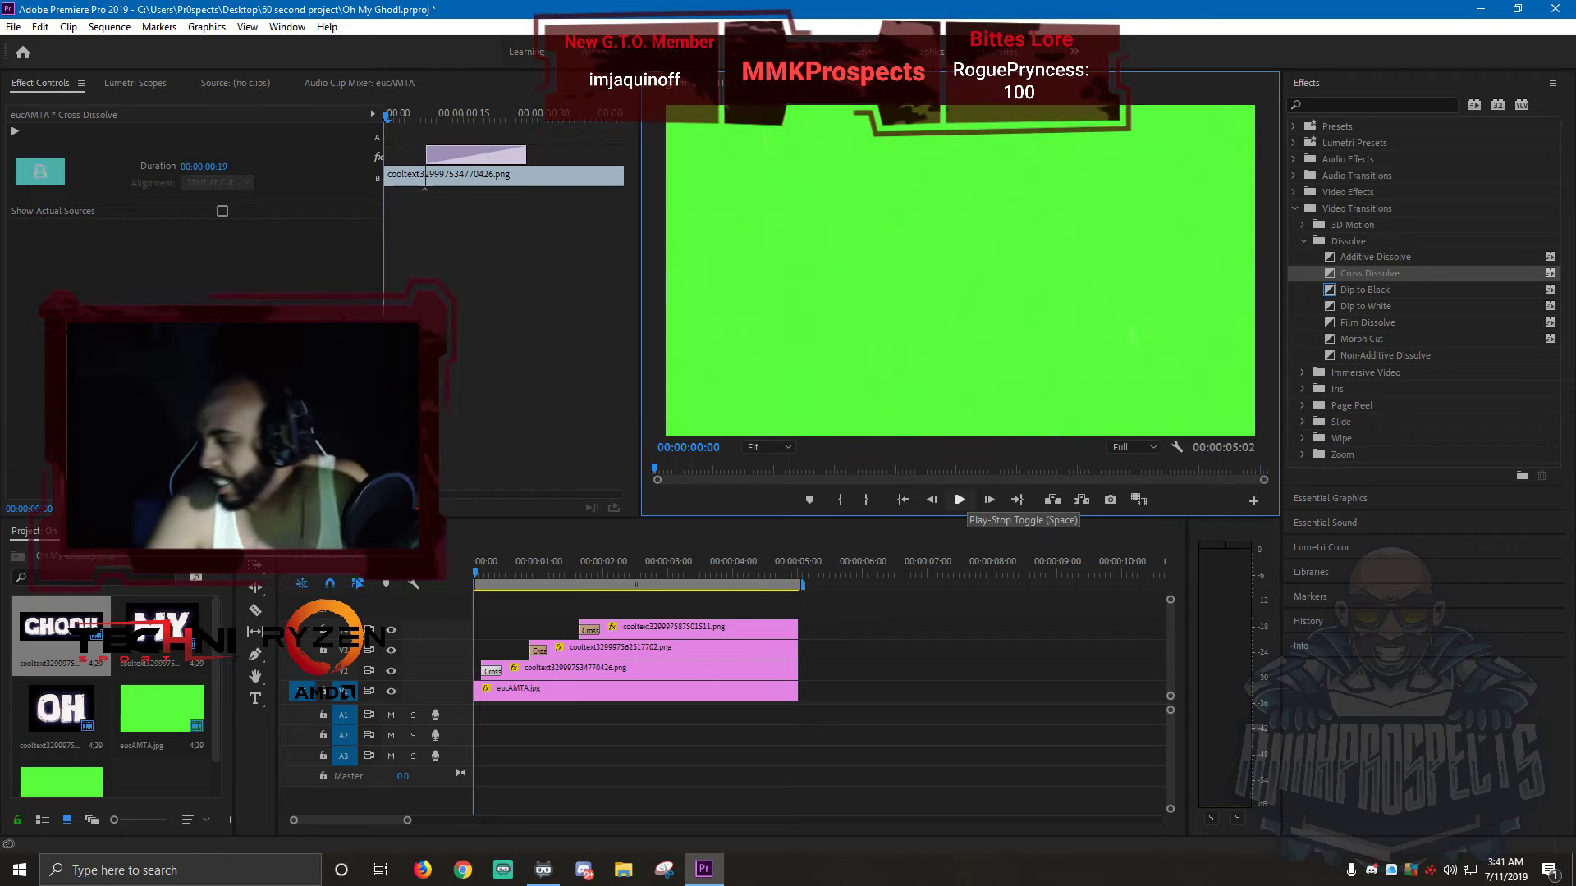
left_click(959, 500)
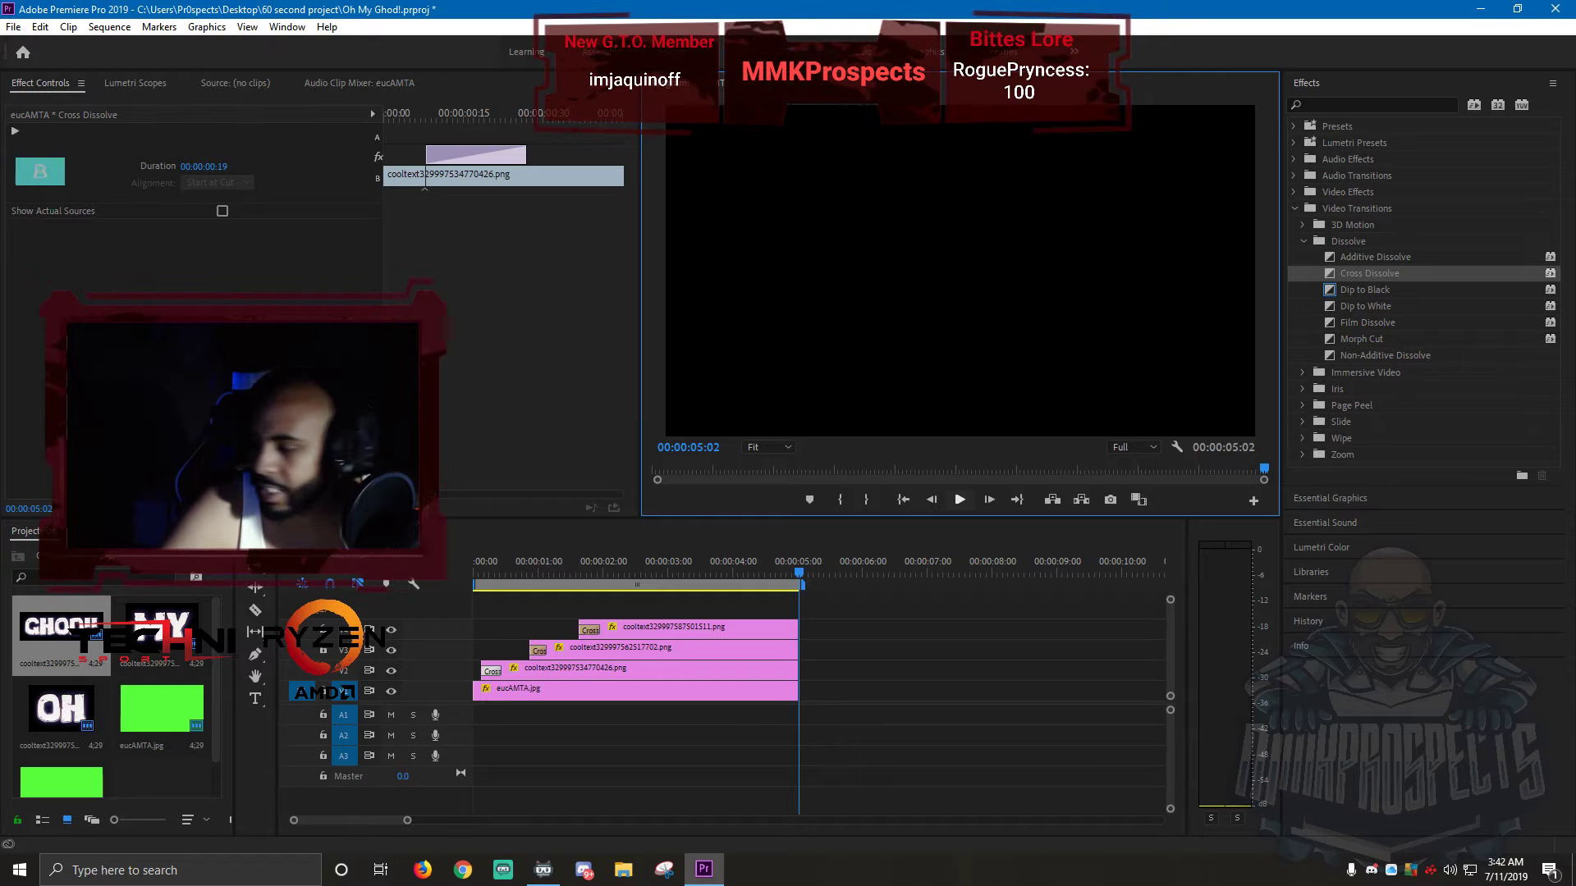
left_click(904, 499)
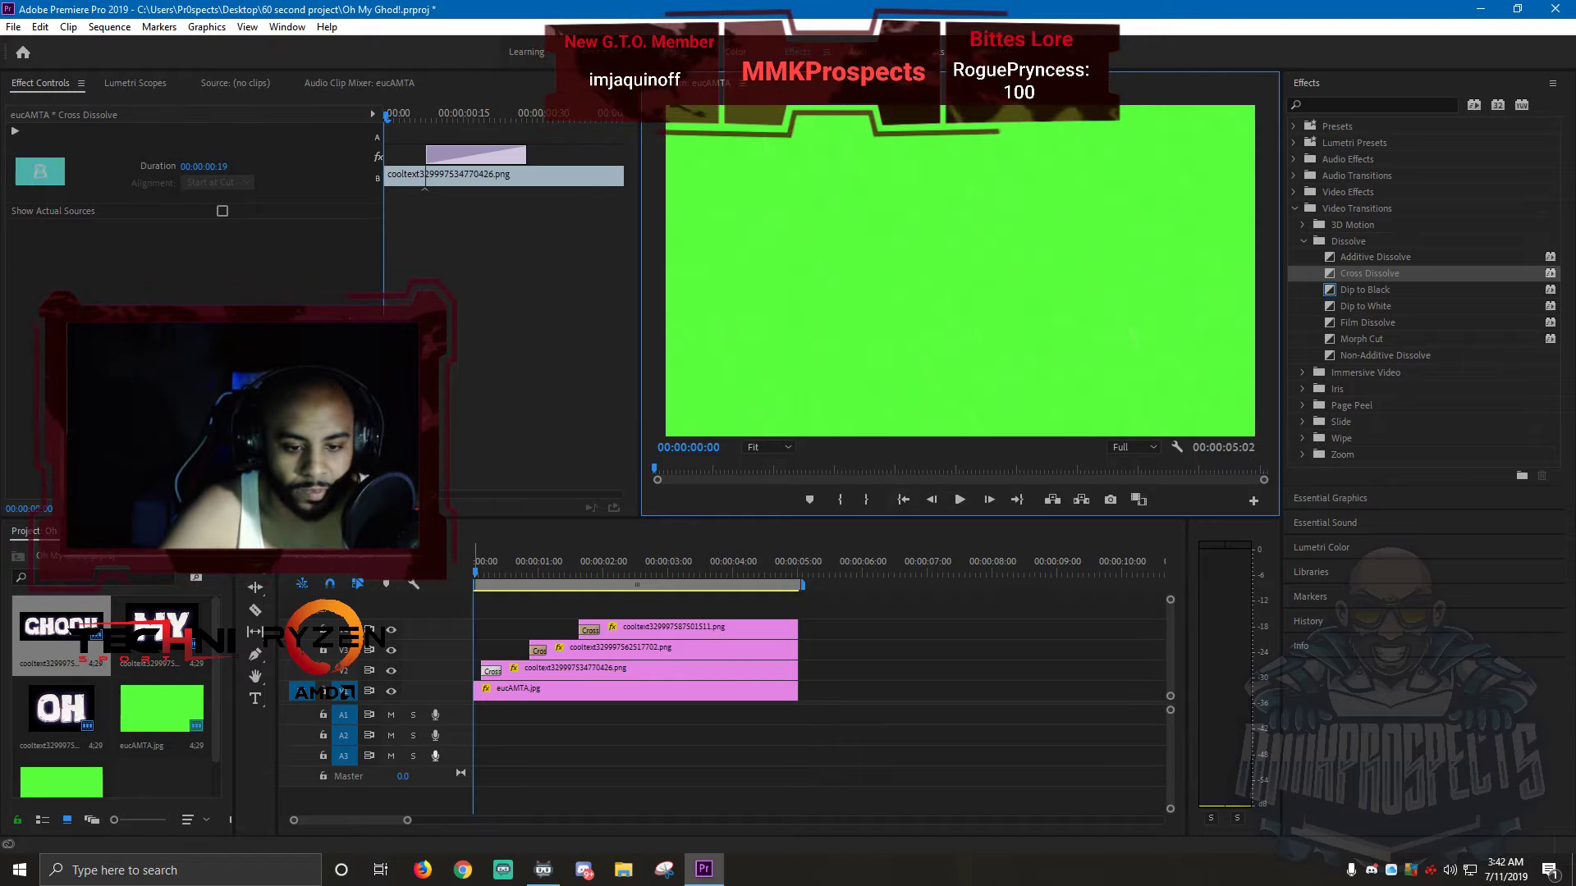
left_click(435, 715)
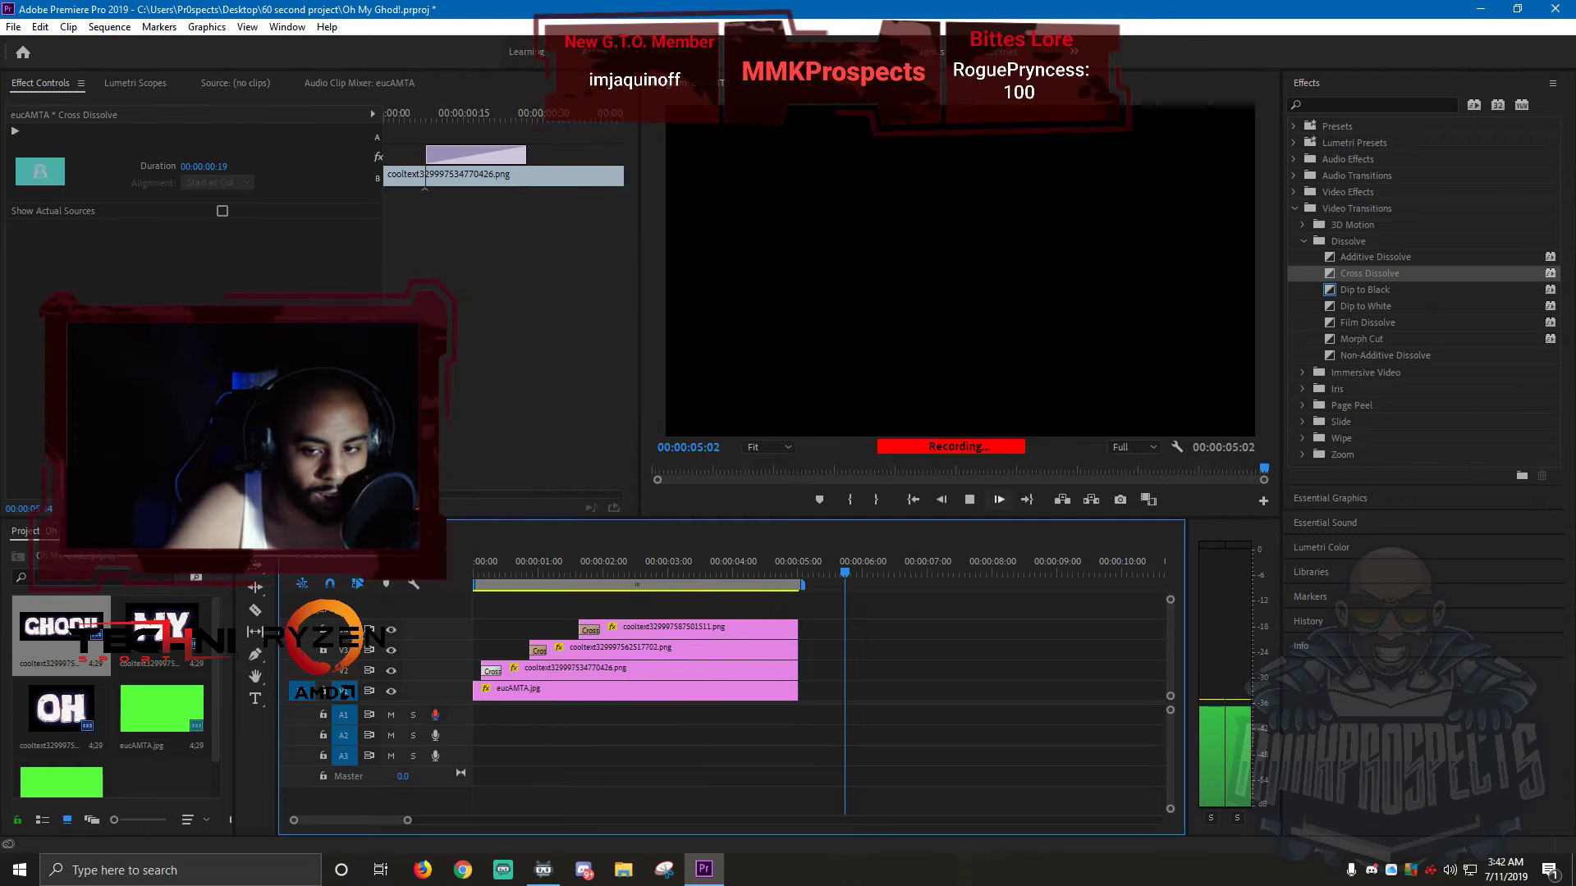
left_click(970, 499)
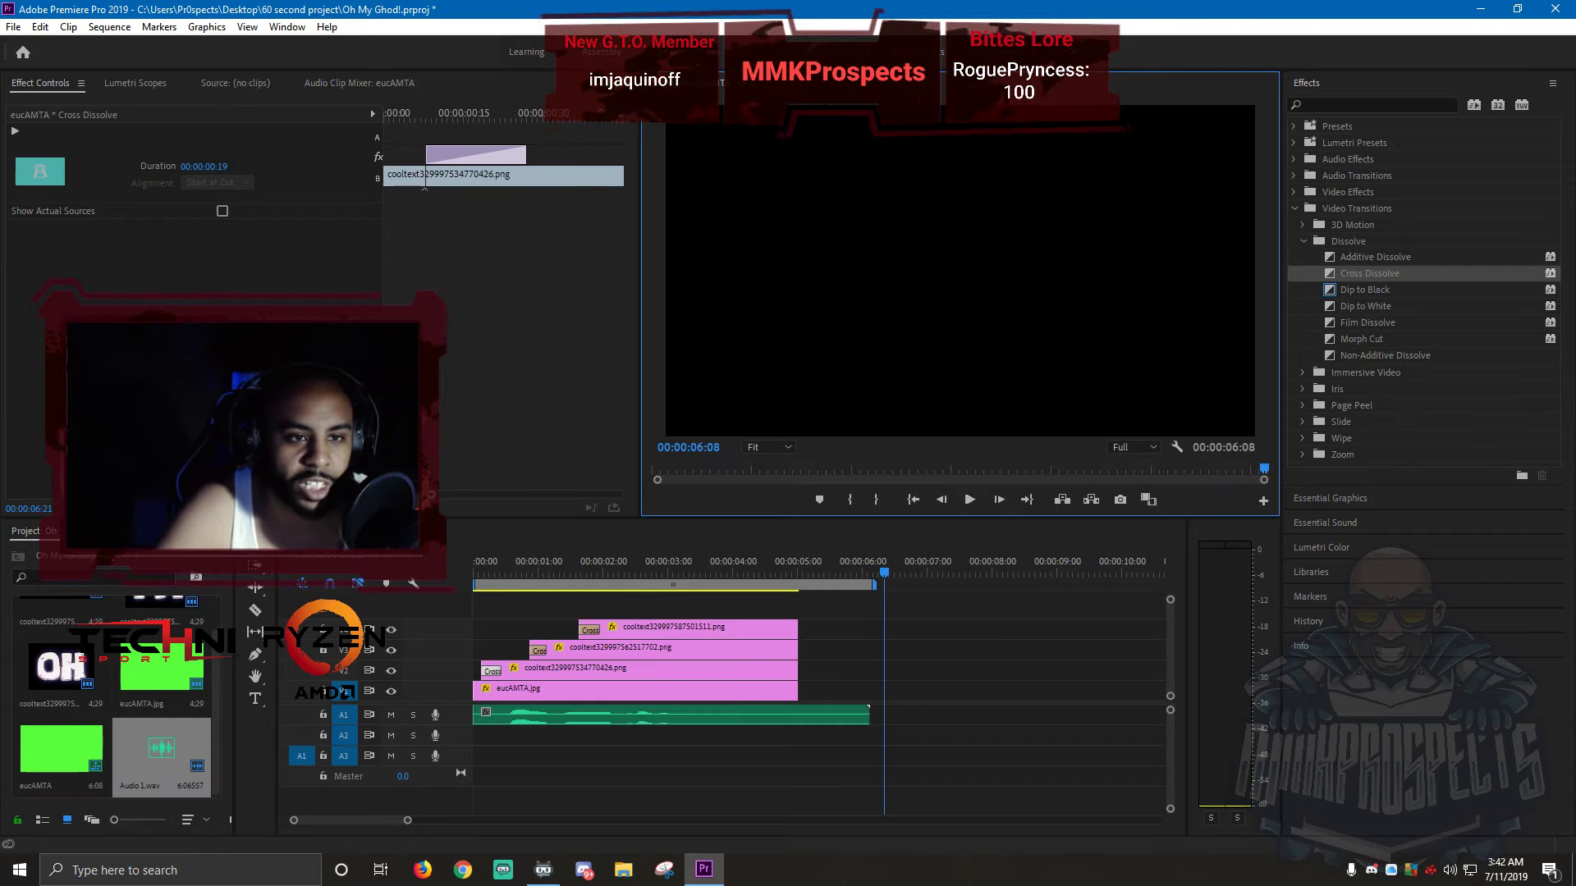
- Switch the default audio output back to Headphones (High Definition Audio Device) in the Audio Hardware preferences
left_click(109, 26)
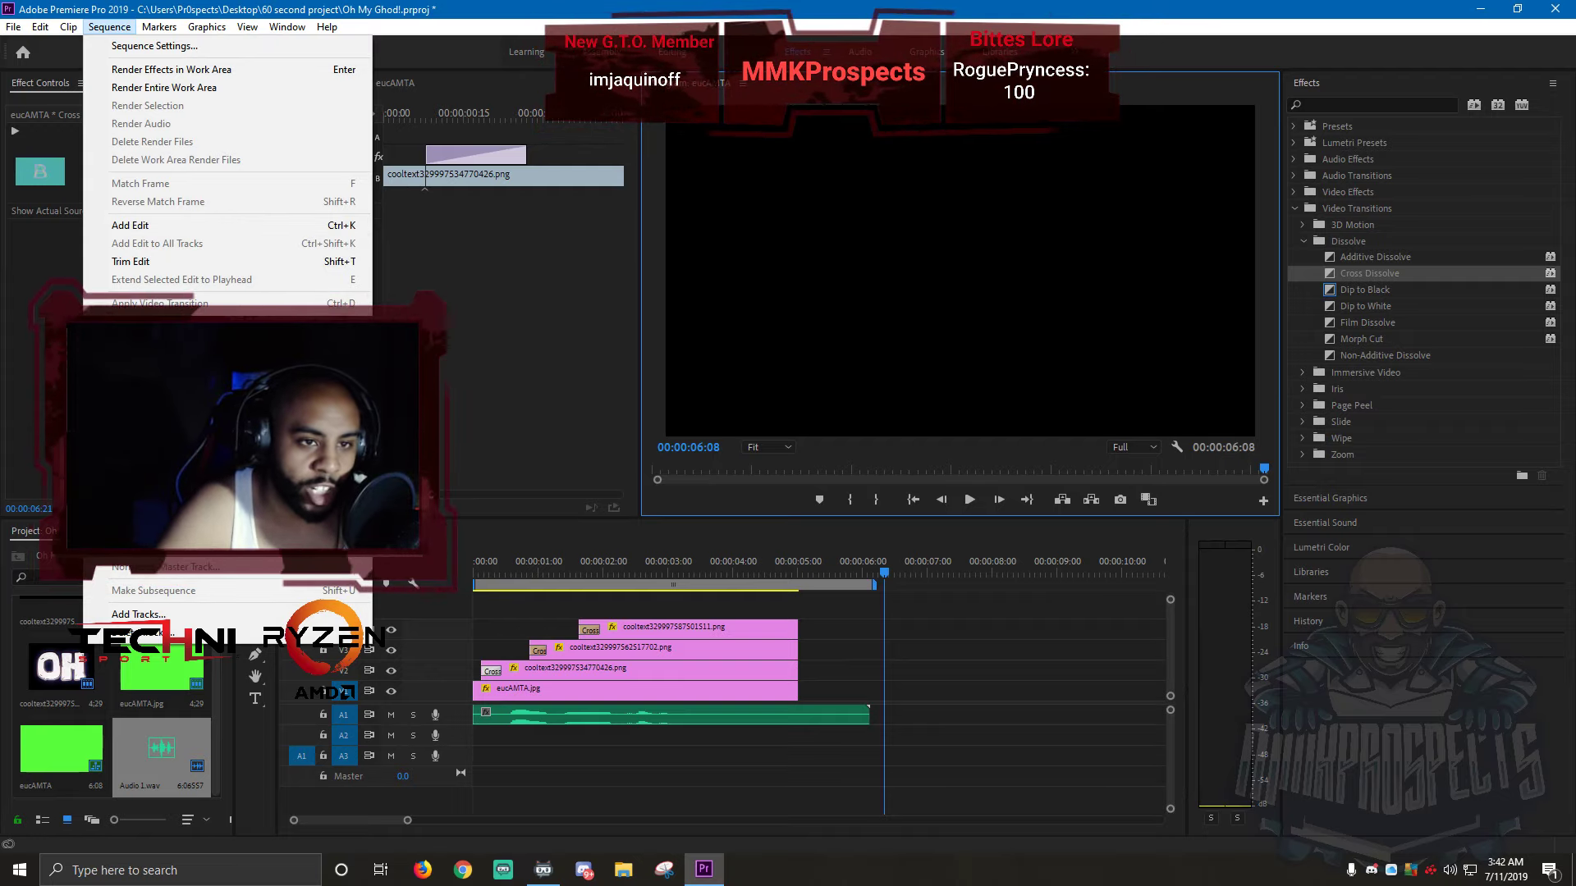
mouse_move(68, 27)
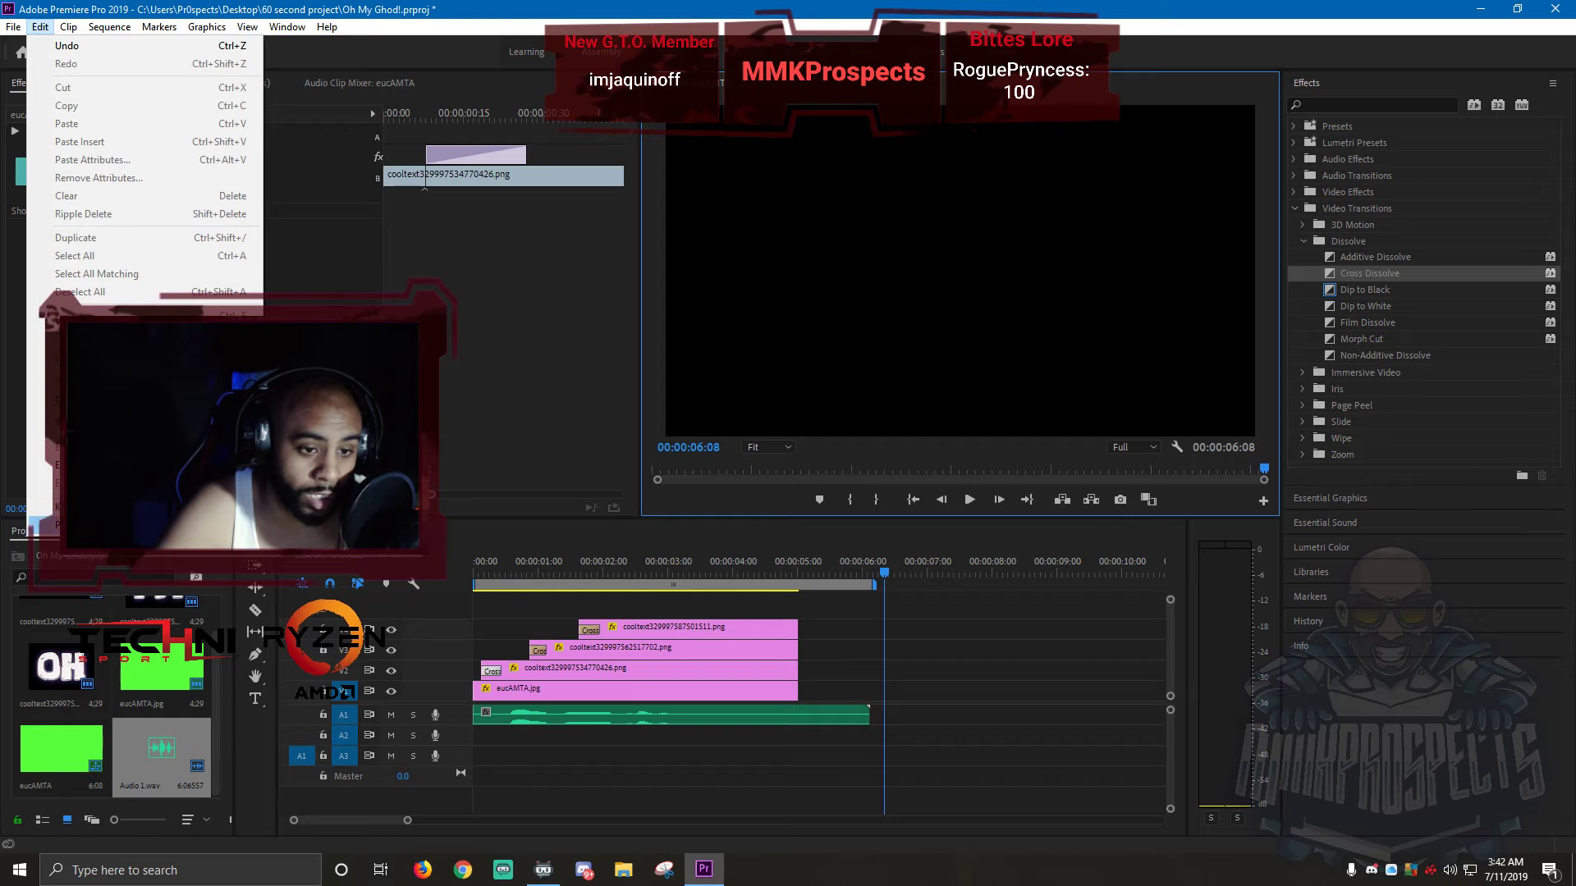
mouse_move(82, 525)
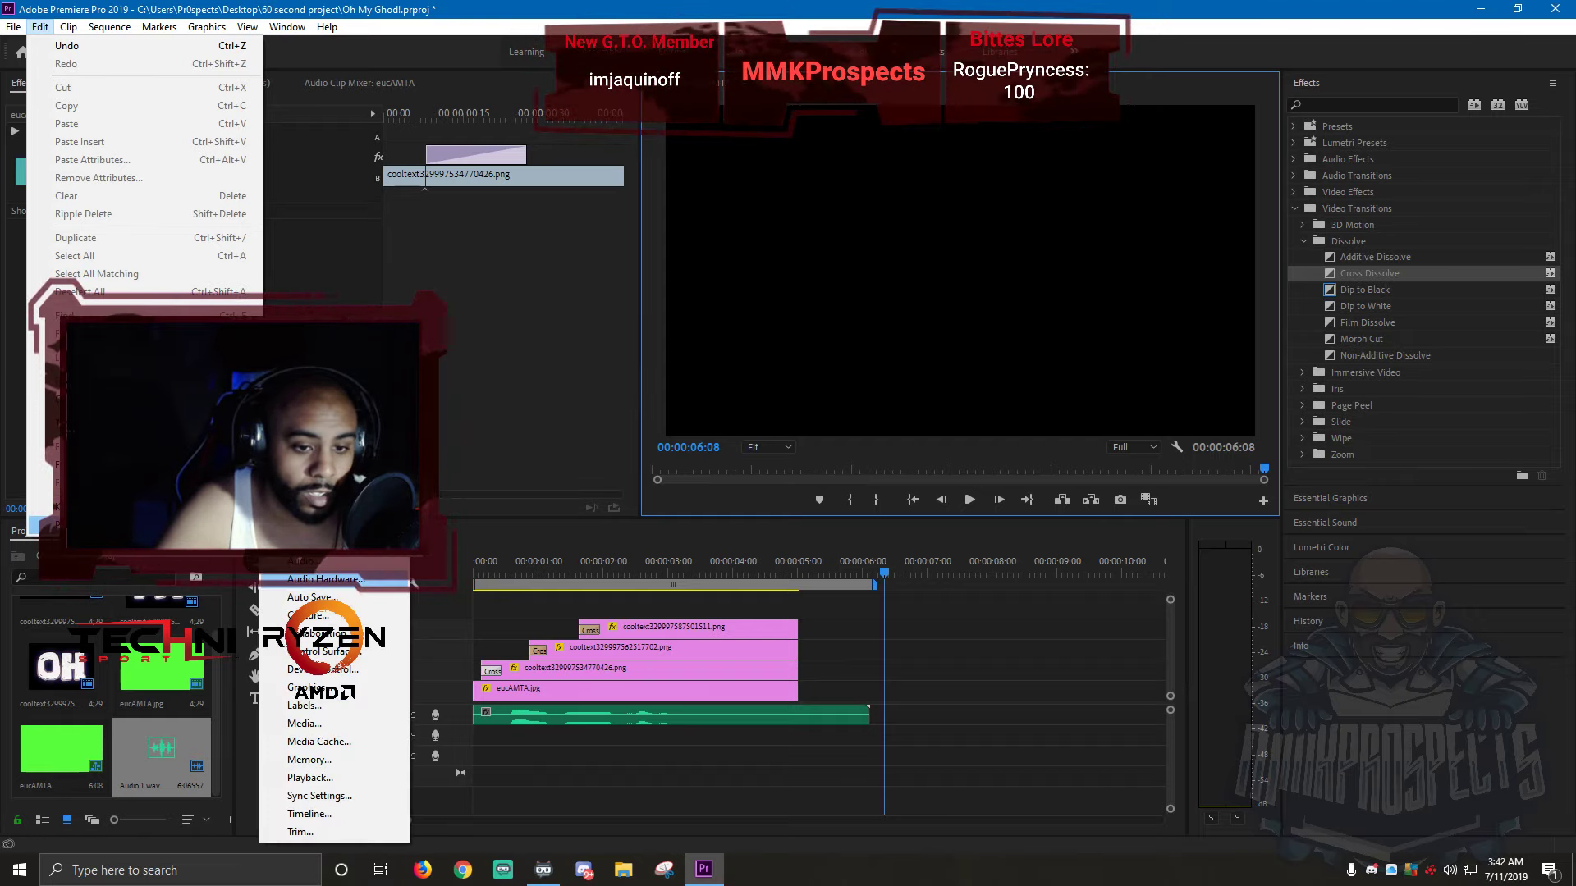
left_click(326, 579)
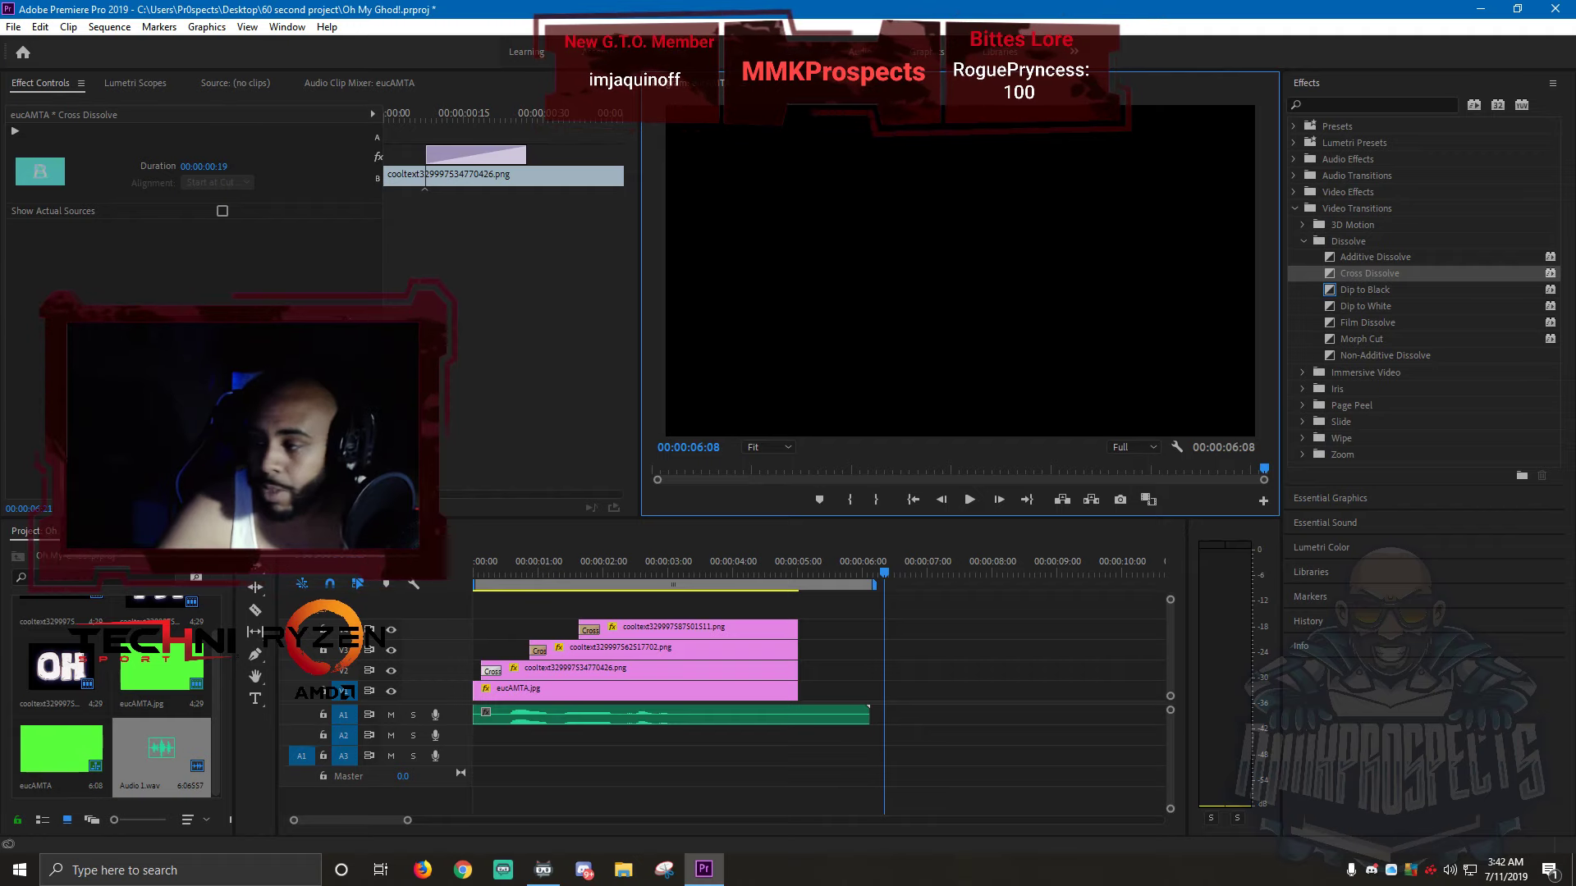
left_click(862, 274)
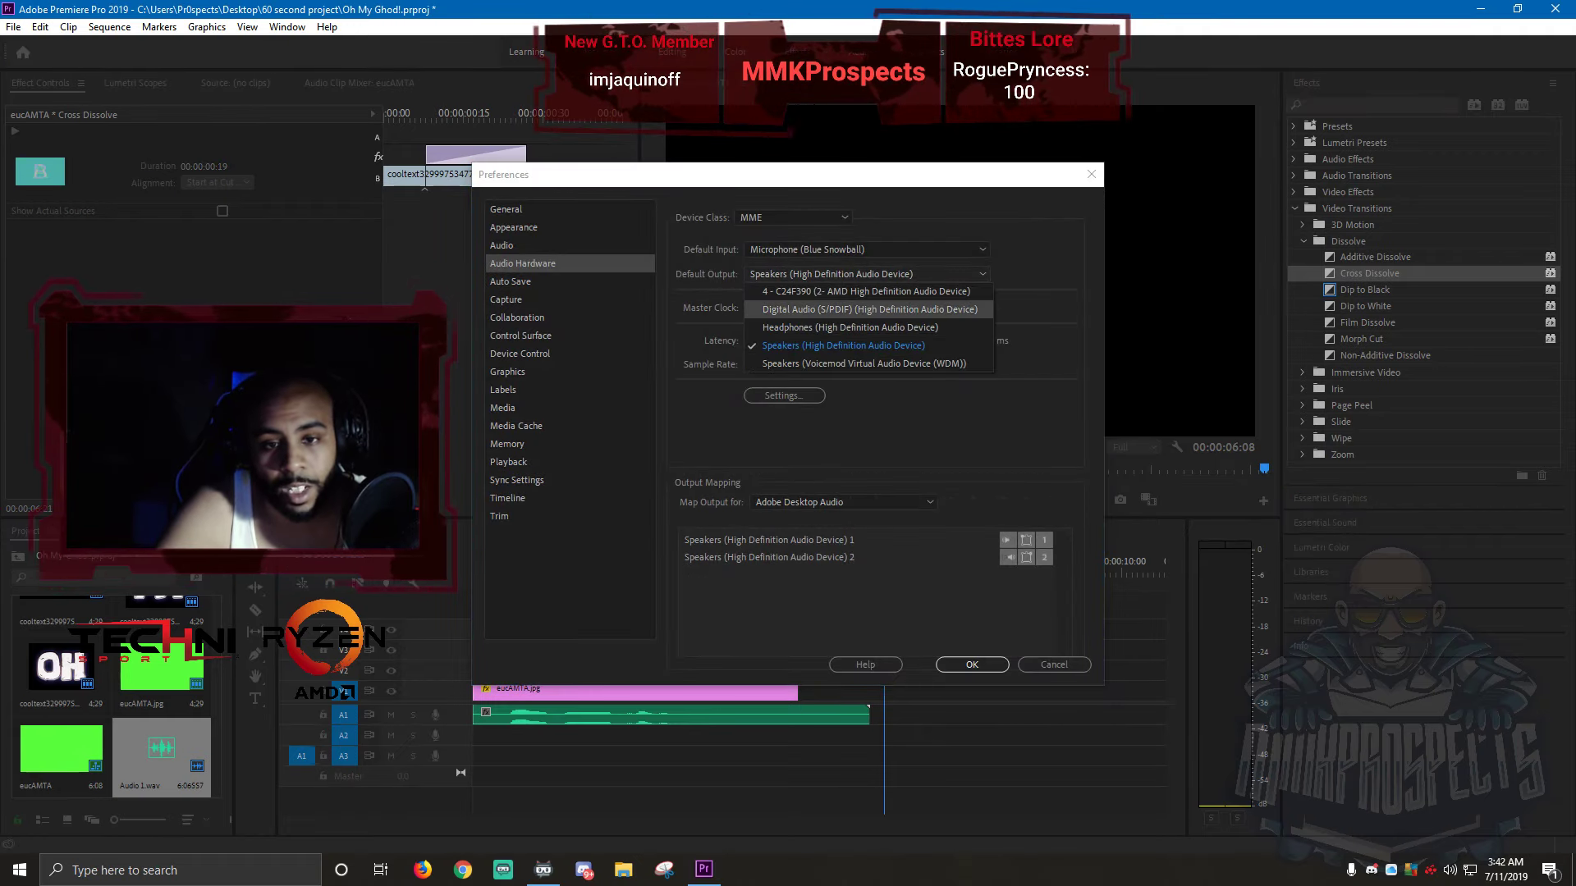
left_click(850, 327)
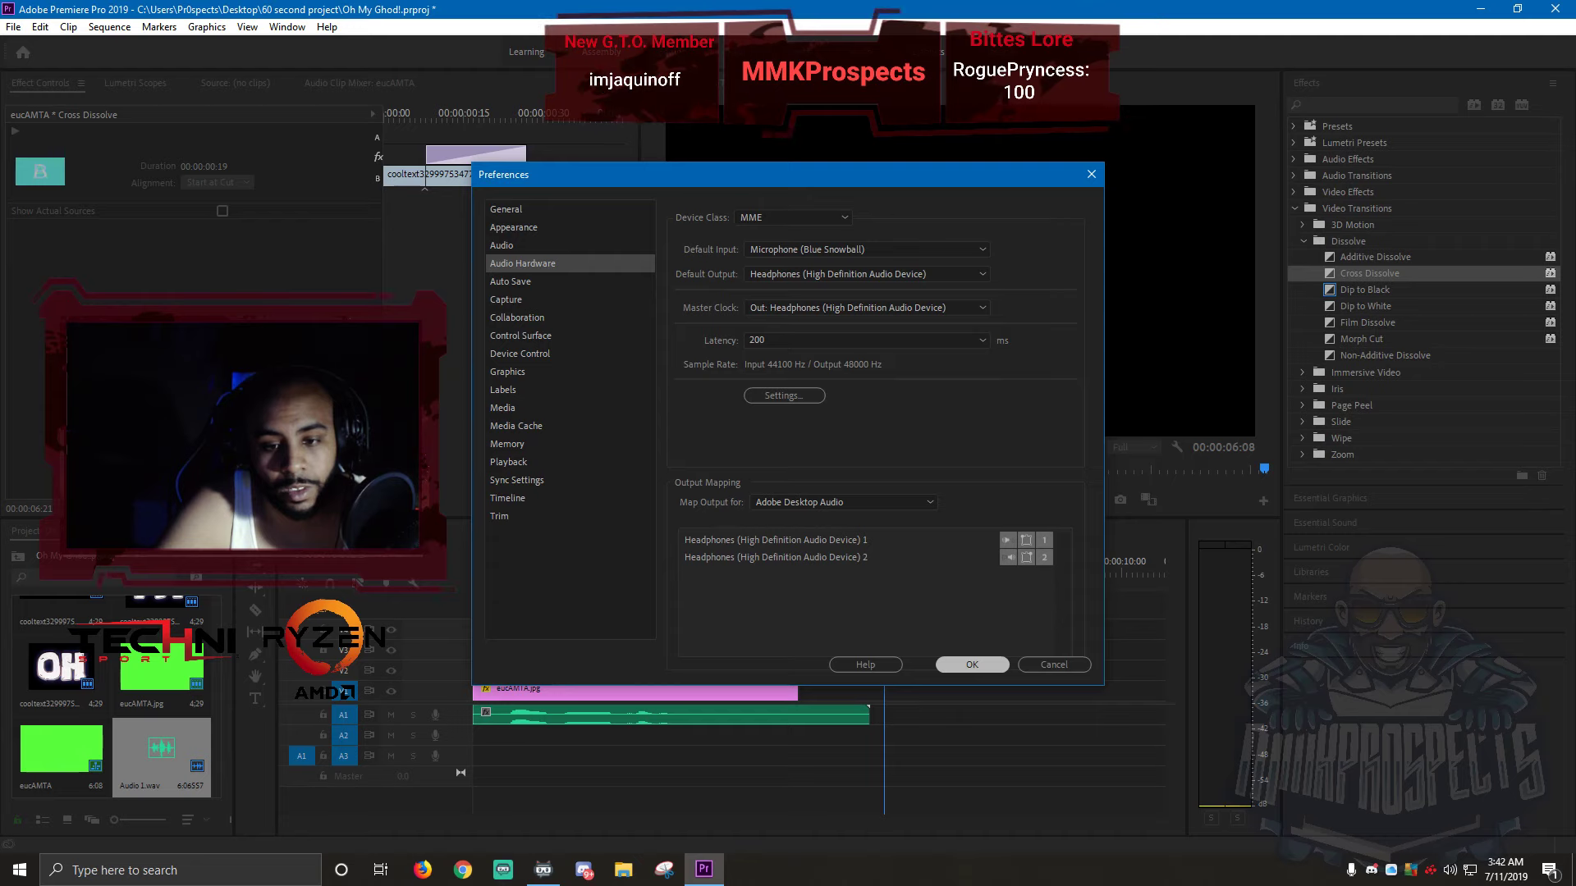
key("Return")
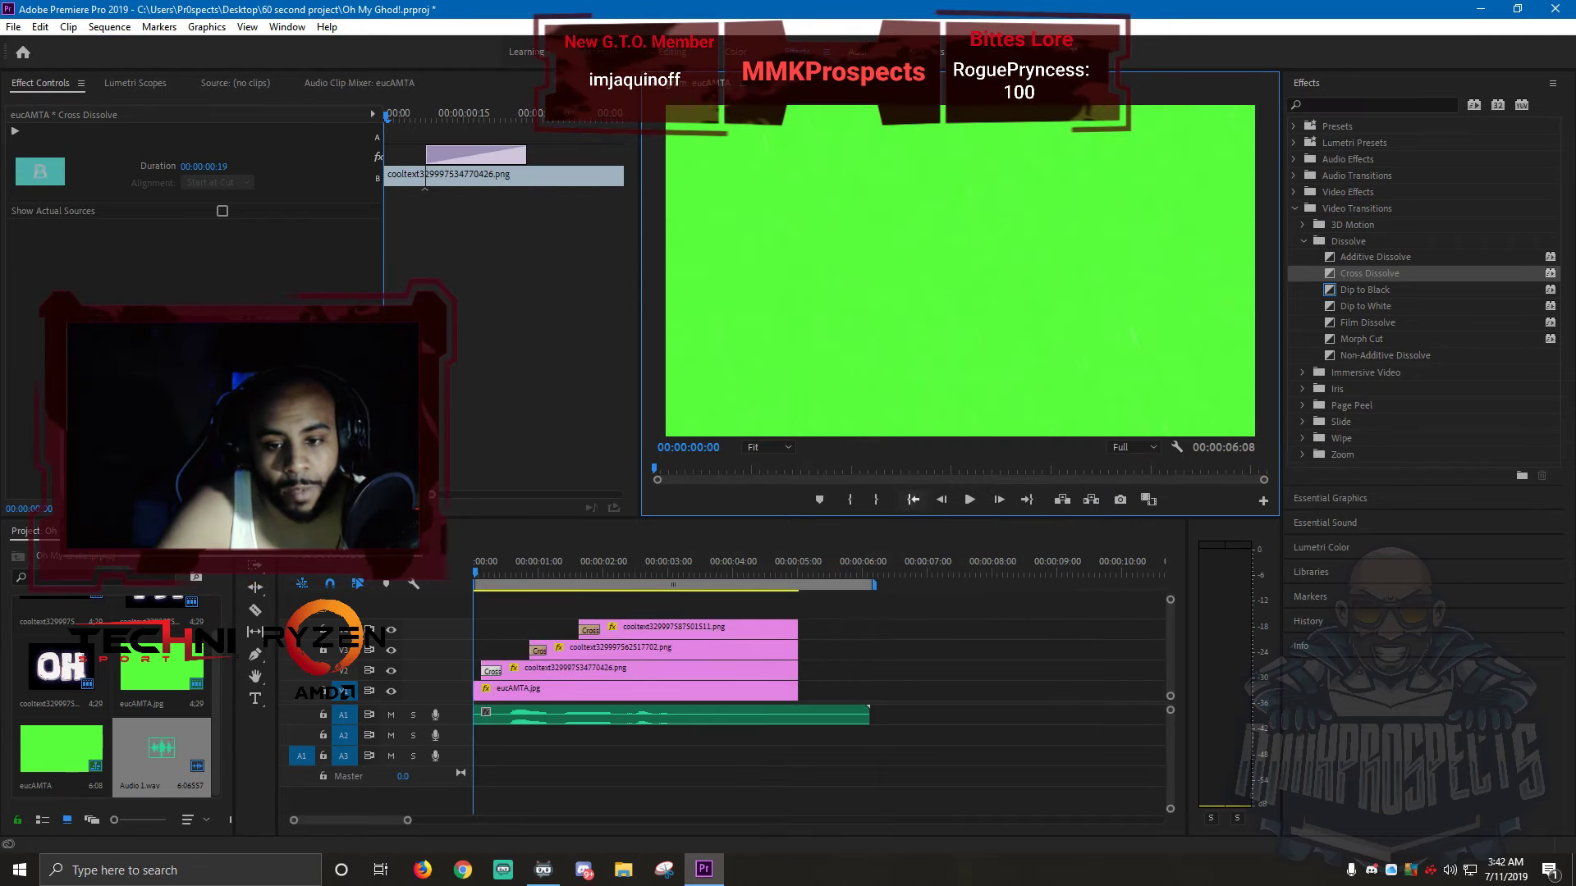
- Play the sequence from the beginning several times to check the voice-over's timing against the logos
left_click(969, 499)
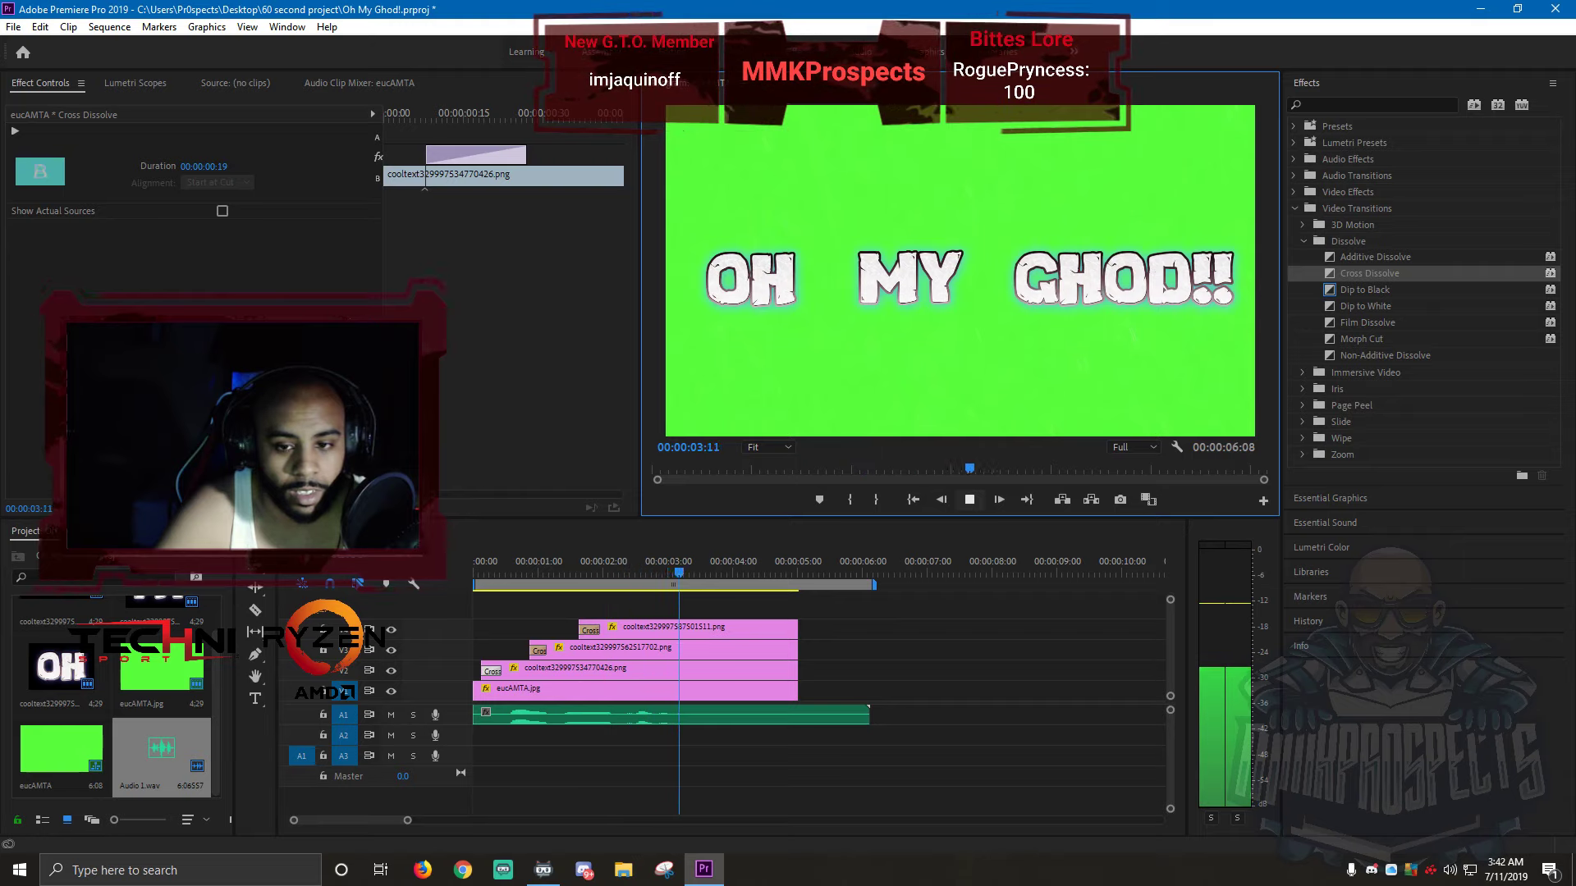
key("space")
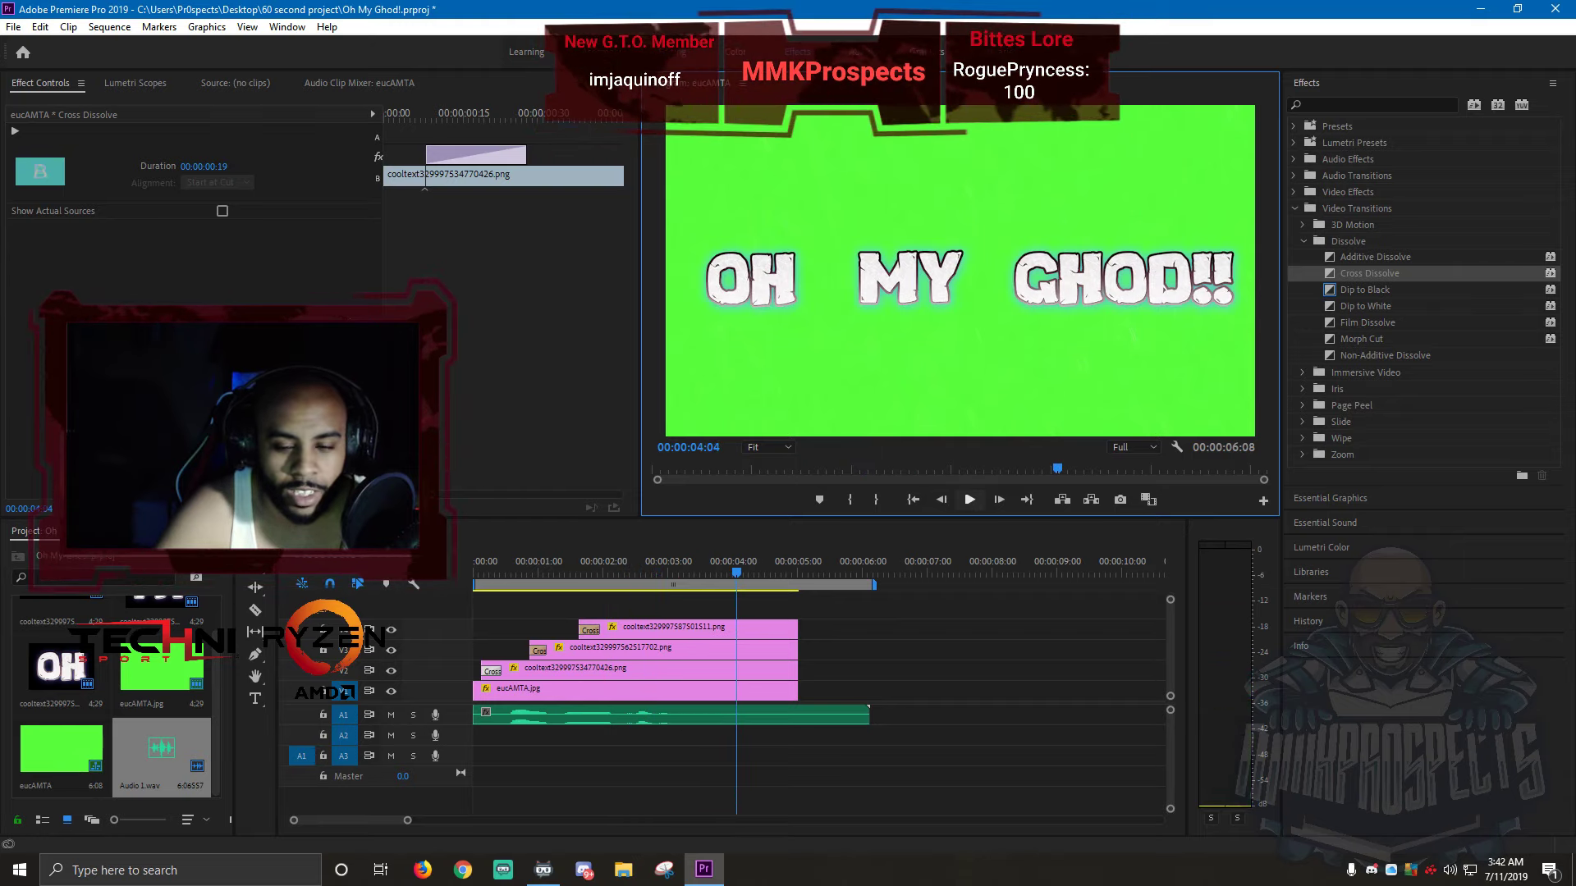
left_click(913, 499)
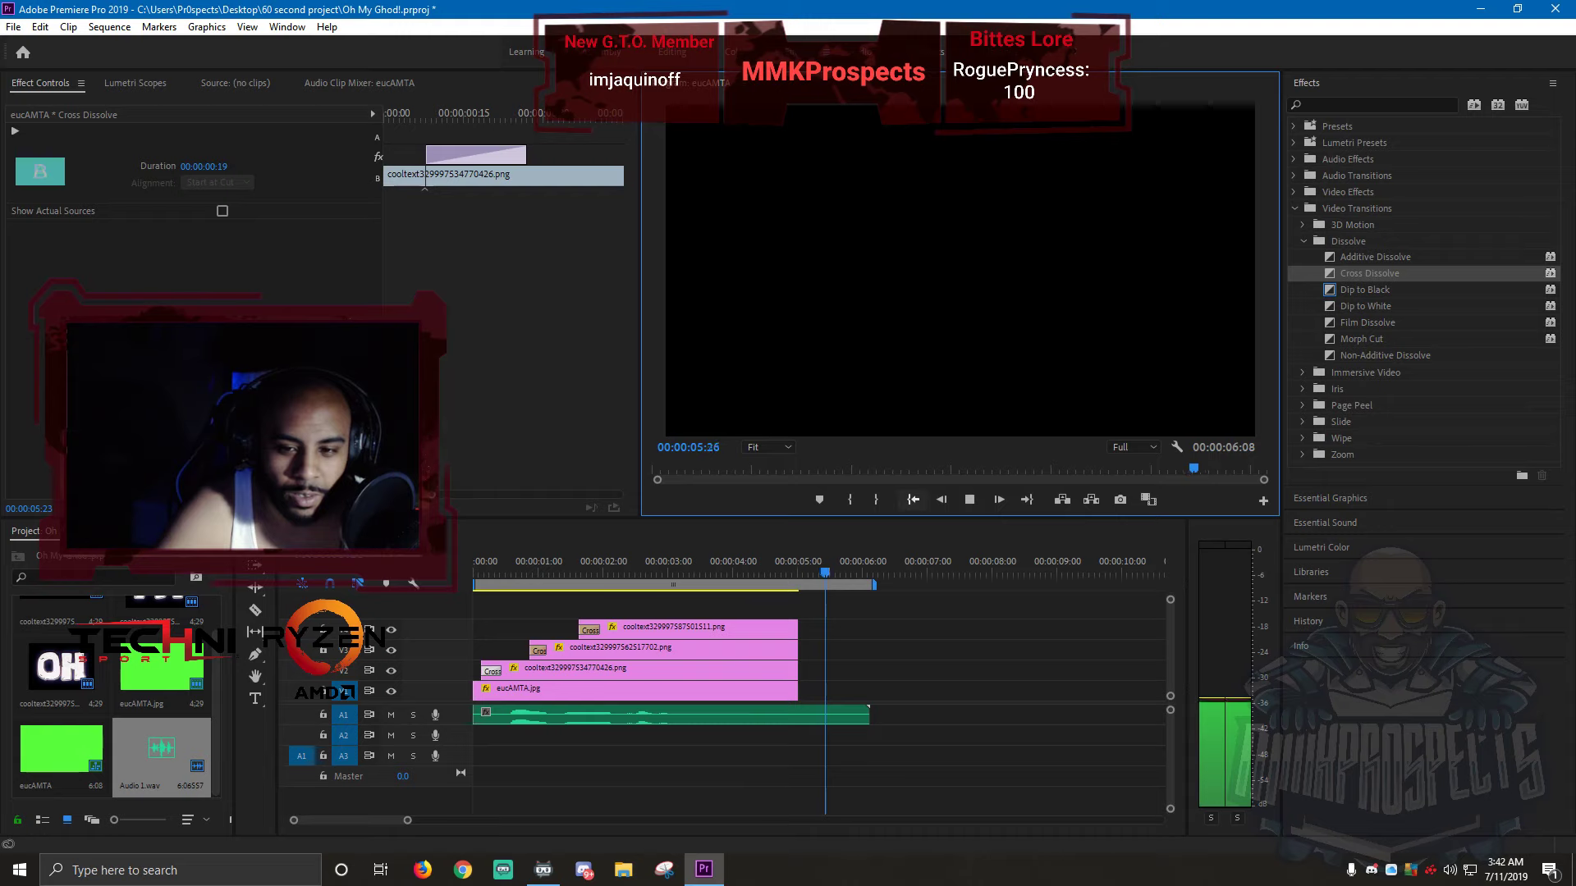
left_click(970, 499)
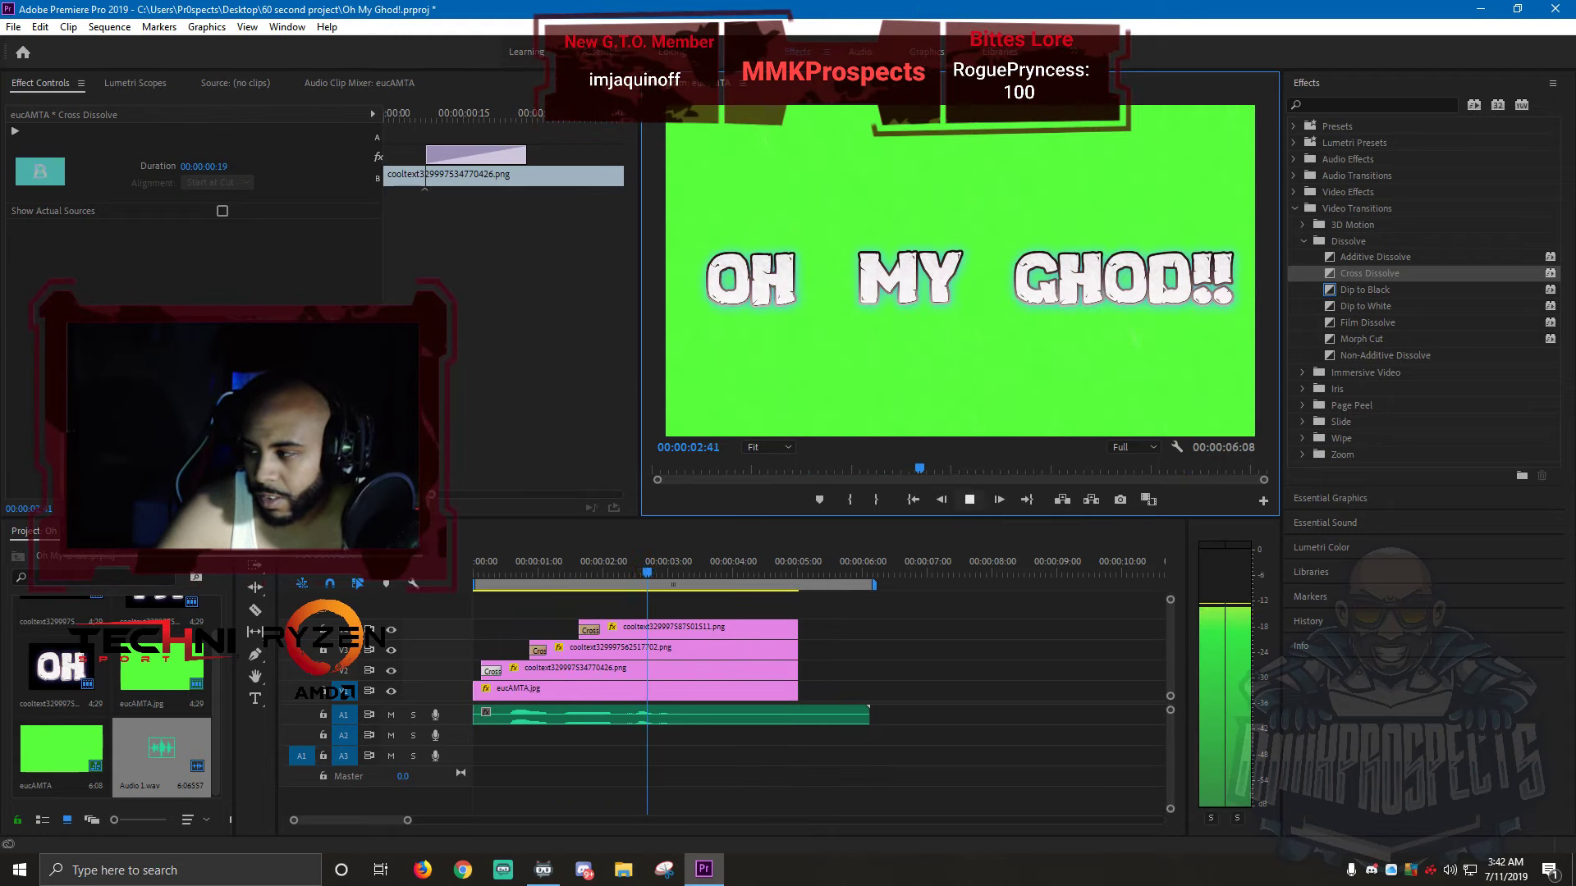
key("space")
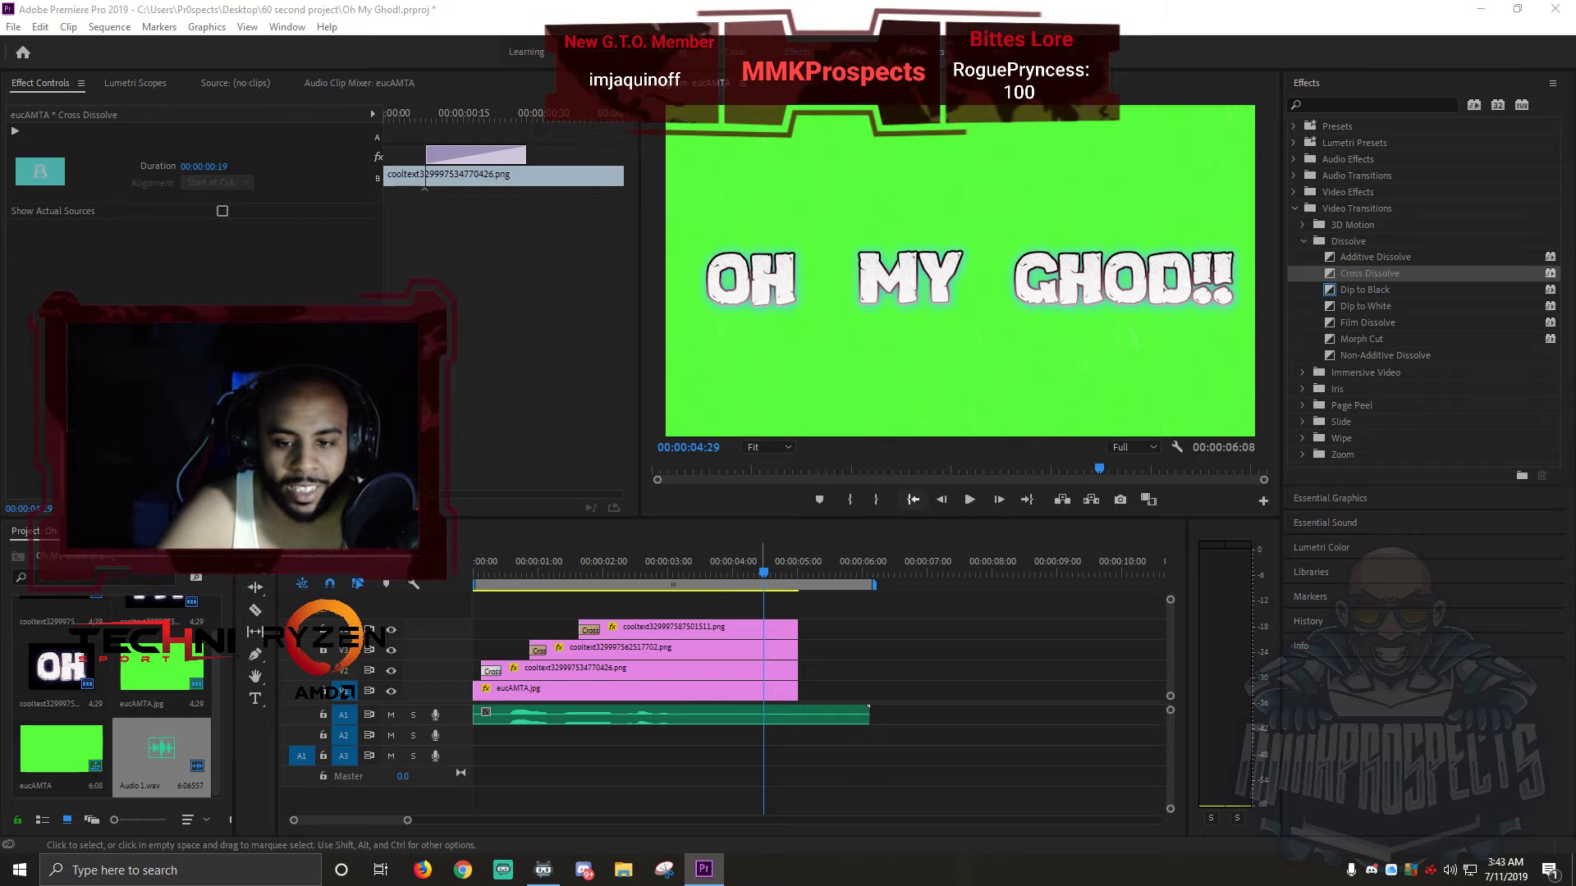
left_click(912, 499)
key("space")
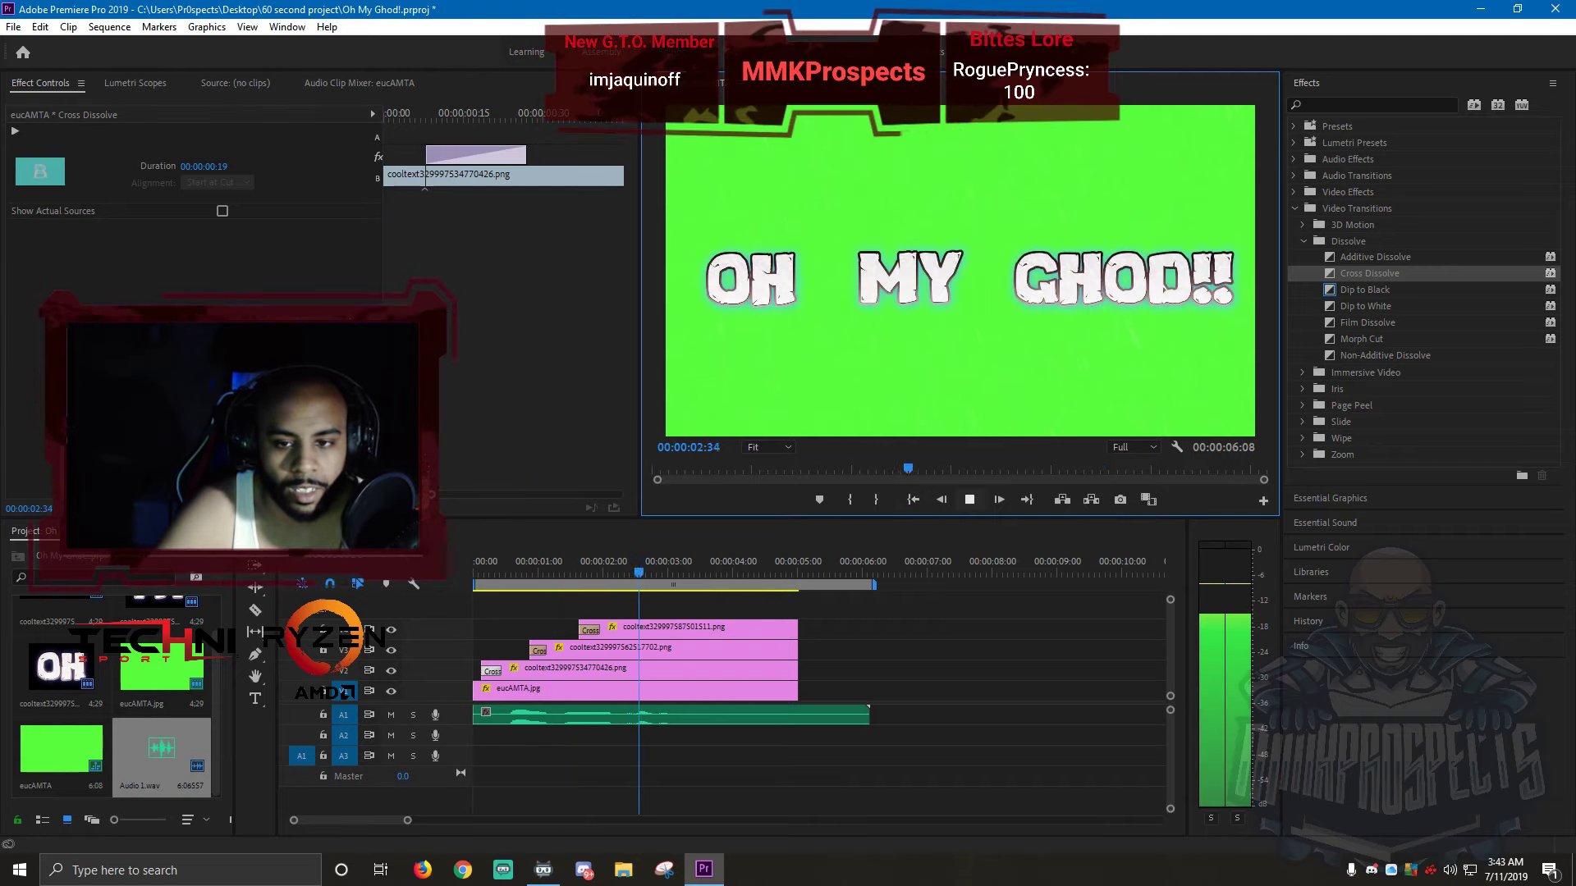
key("space")
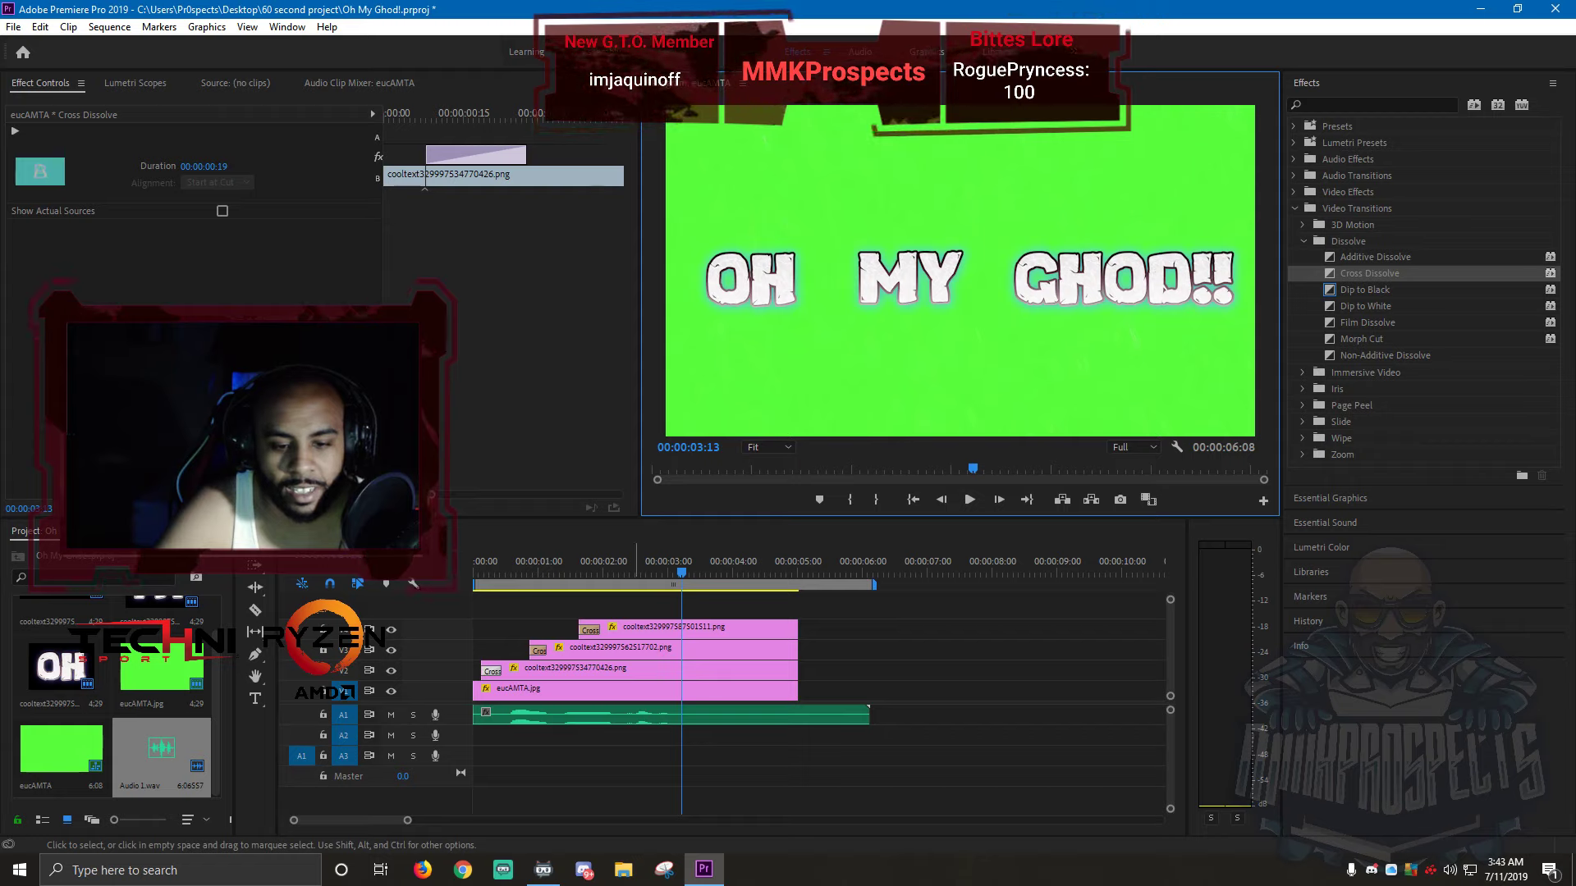
- Replay the last part of the voice-over and split the A1 clip between MY and GHOD!! at about 00:00:02:17
left_click_drag(682, 572, 610, 572)
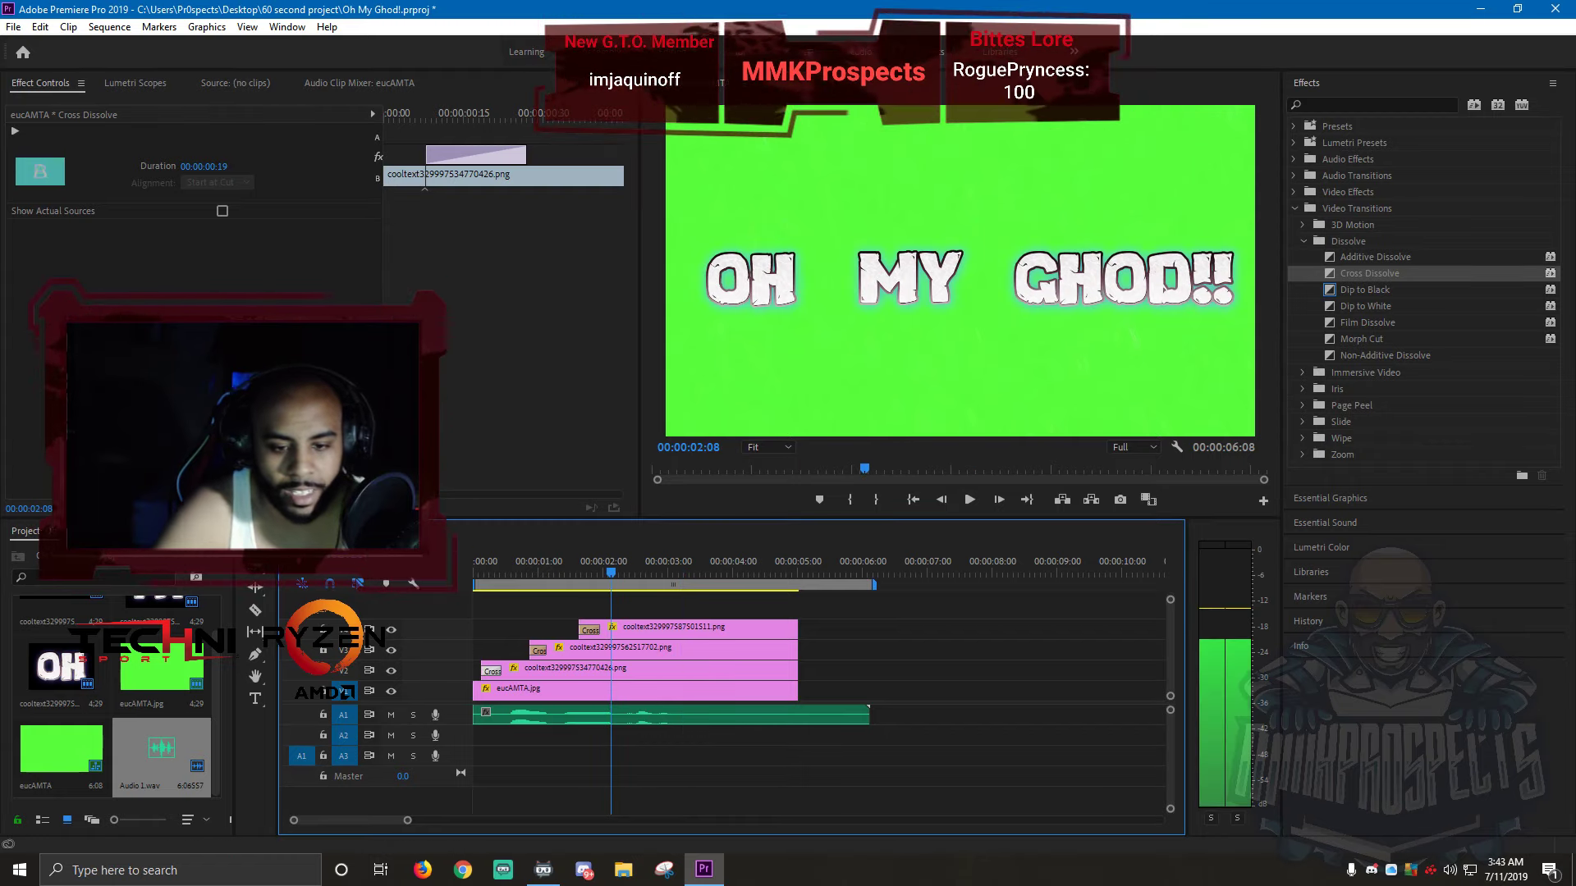
key("space")
key("space")
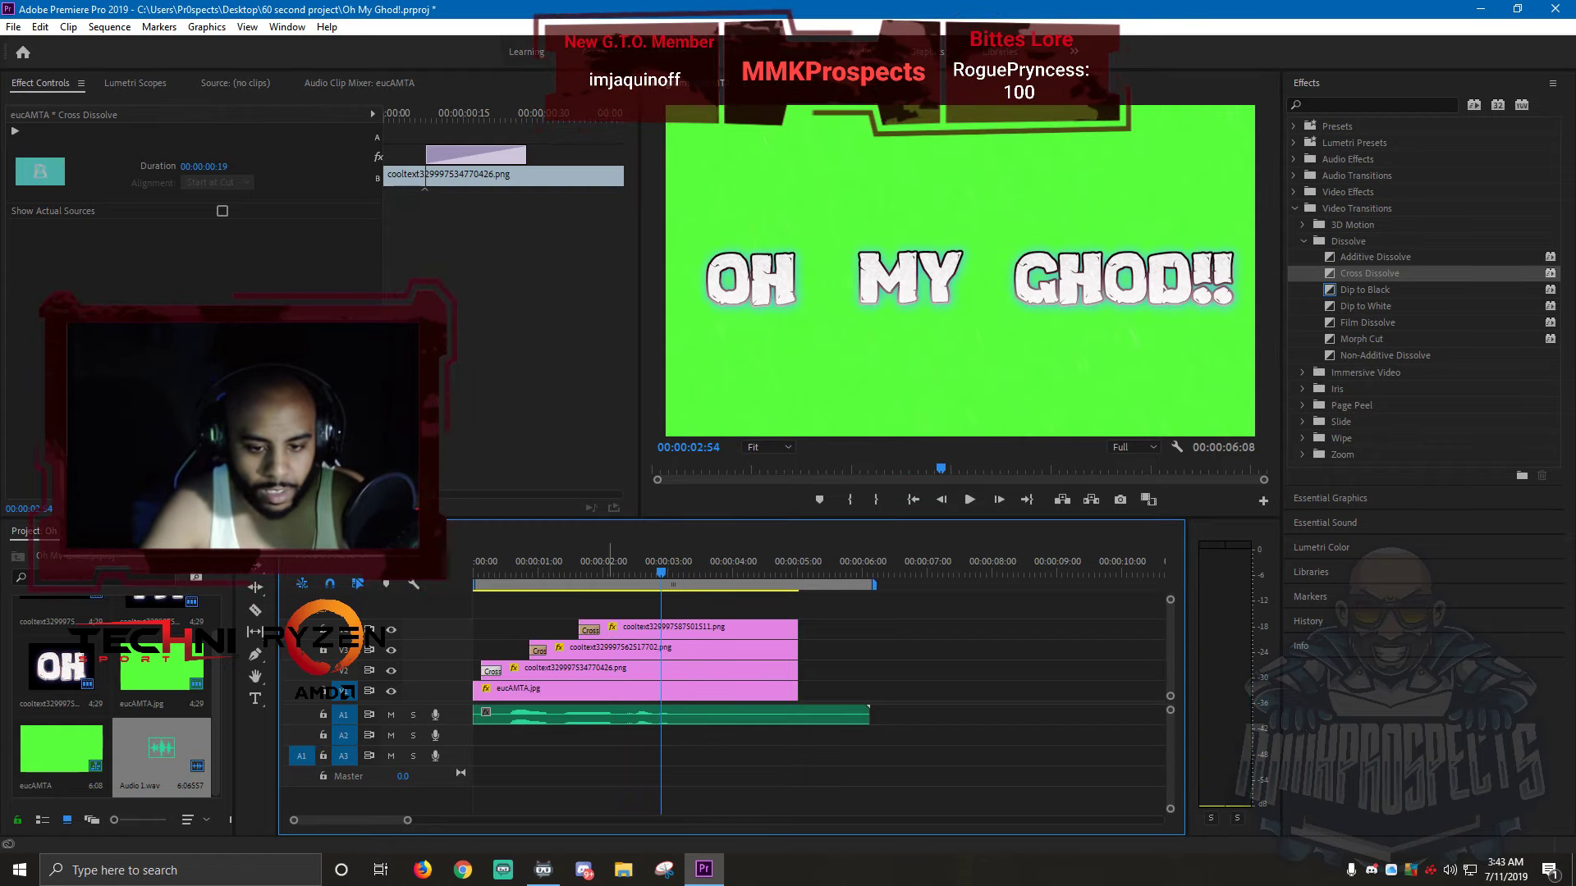
left_click(256, 610)
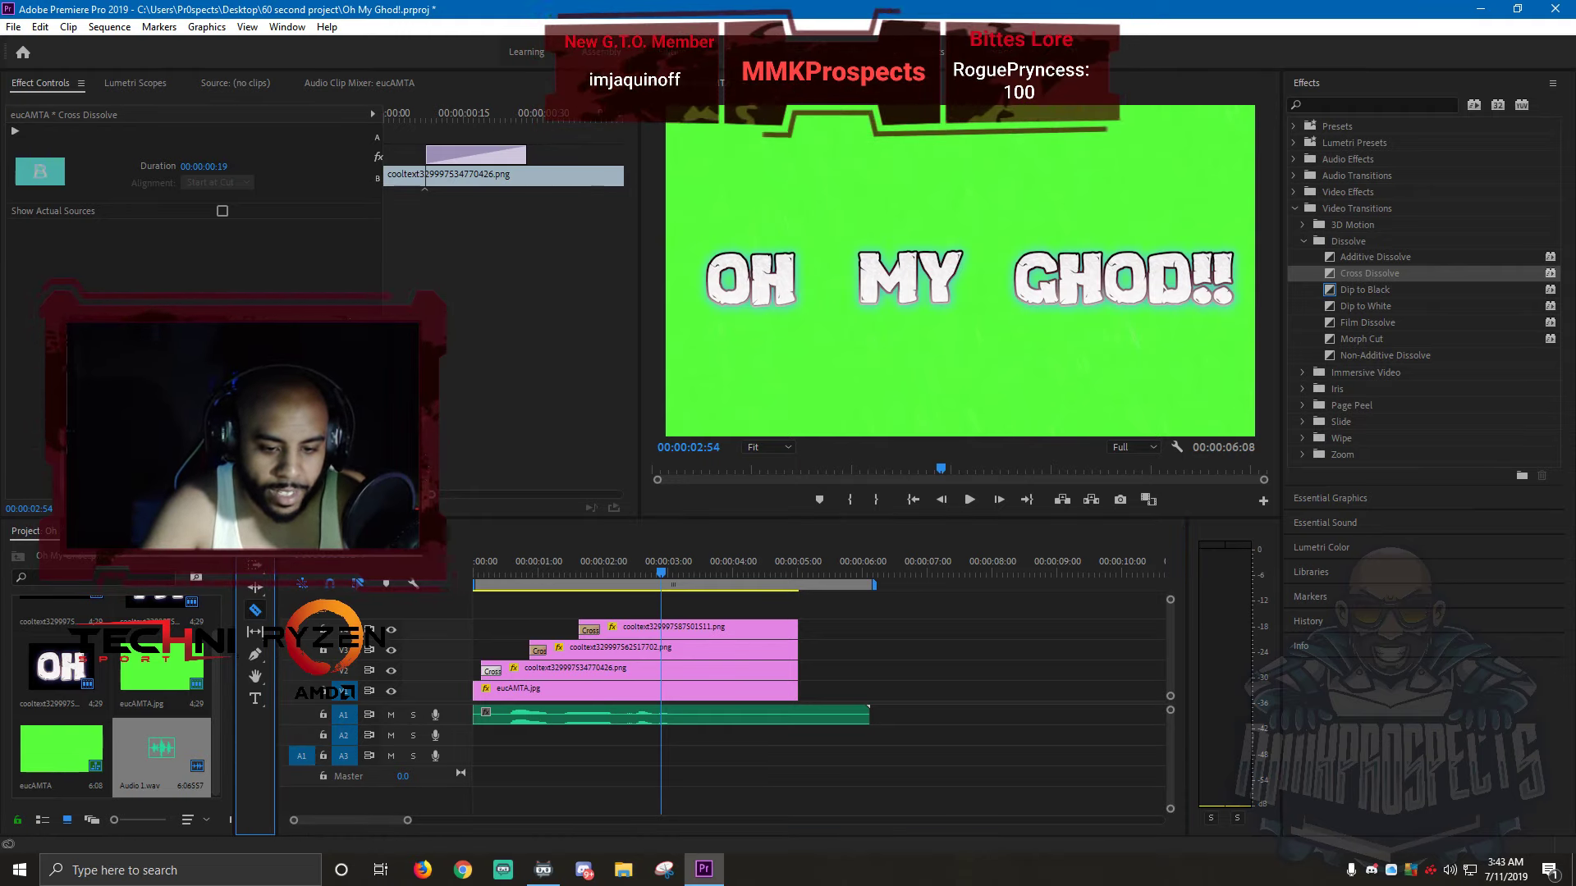
scroll(661, 714, "up", 3)
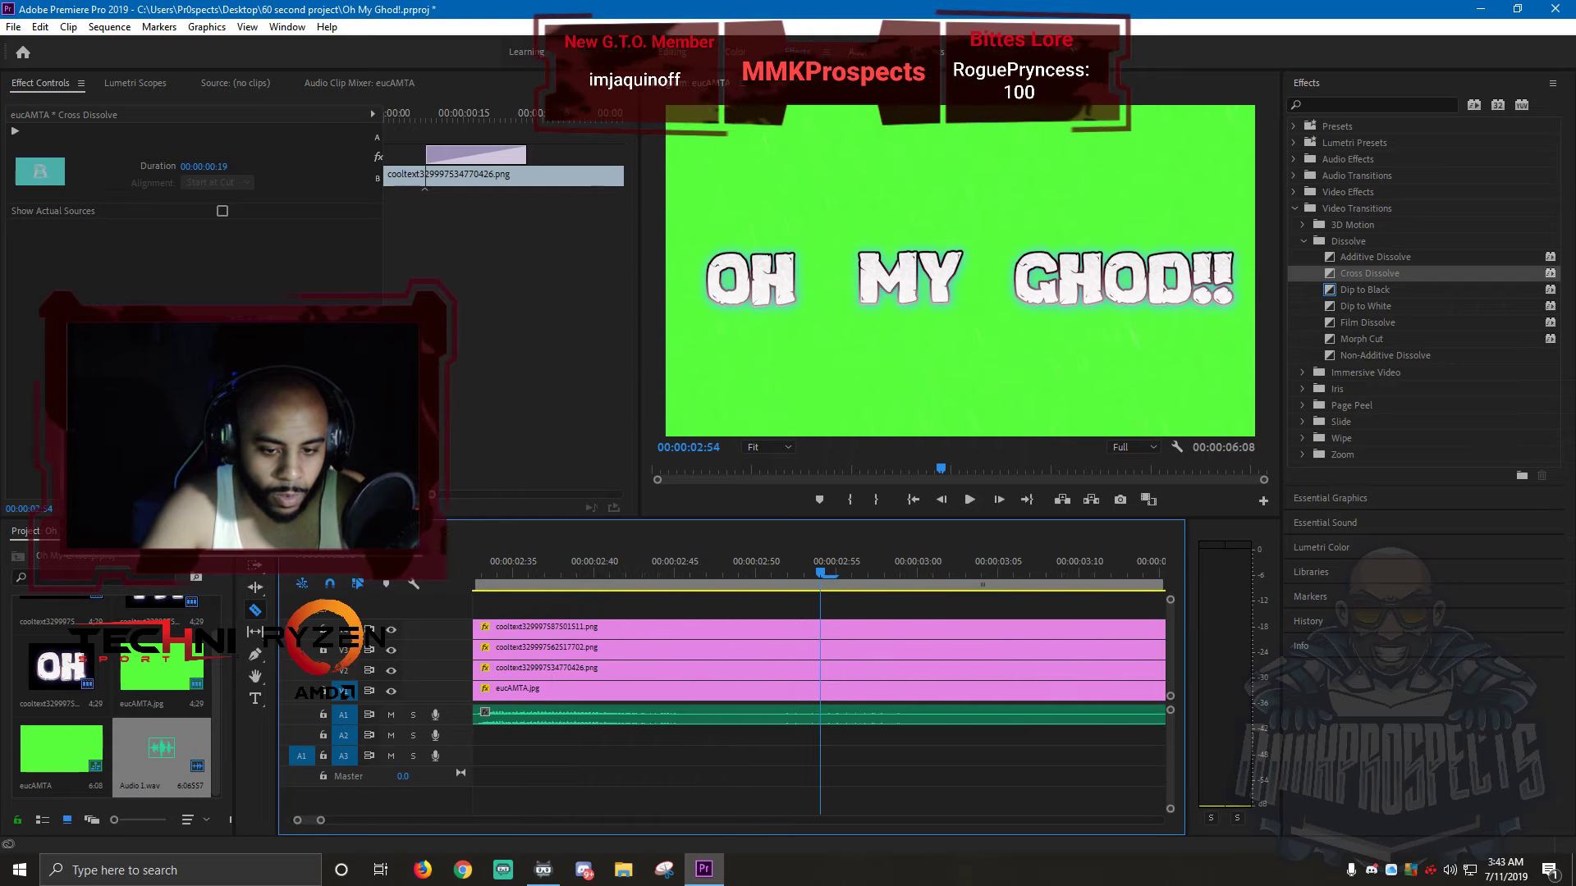
scroll(745, 714, "down", 3)
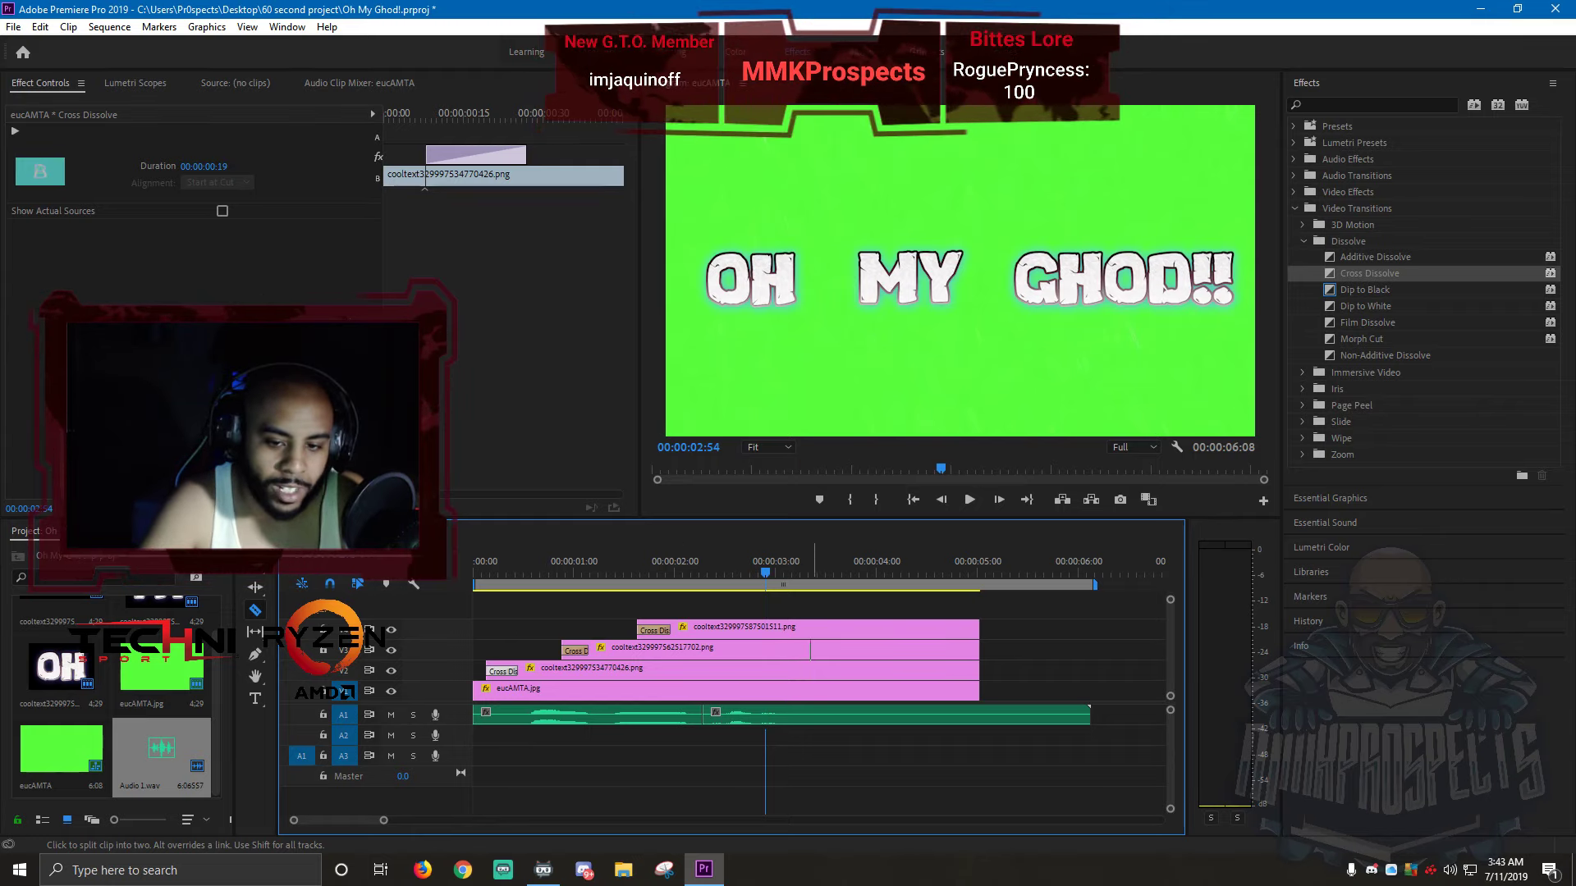
- Split the voice-over just after GHOD!! at about 00:00:03:12 and delete the silent remainder on A1
left_click(256, 543)
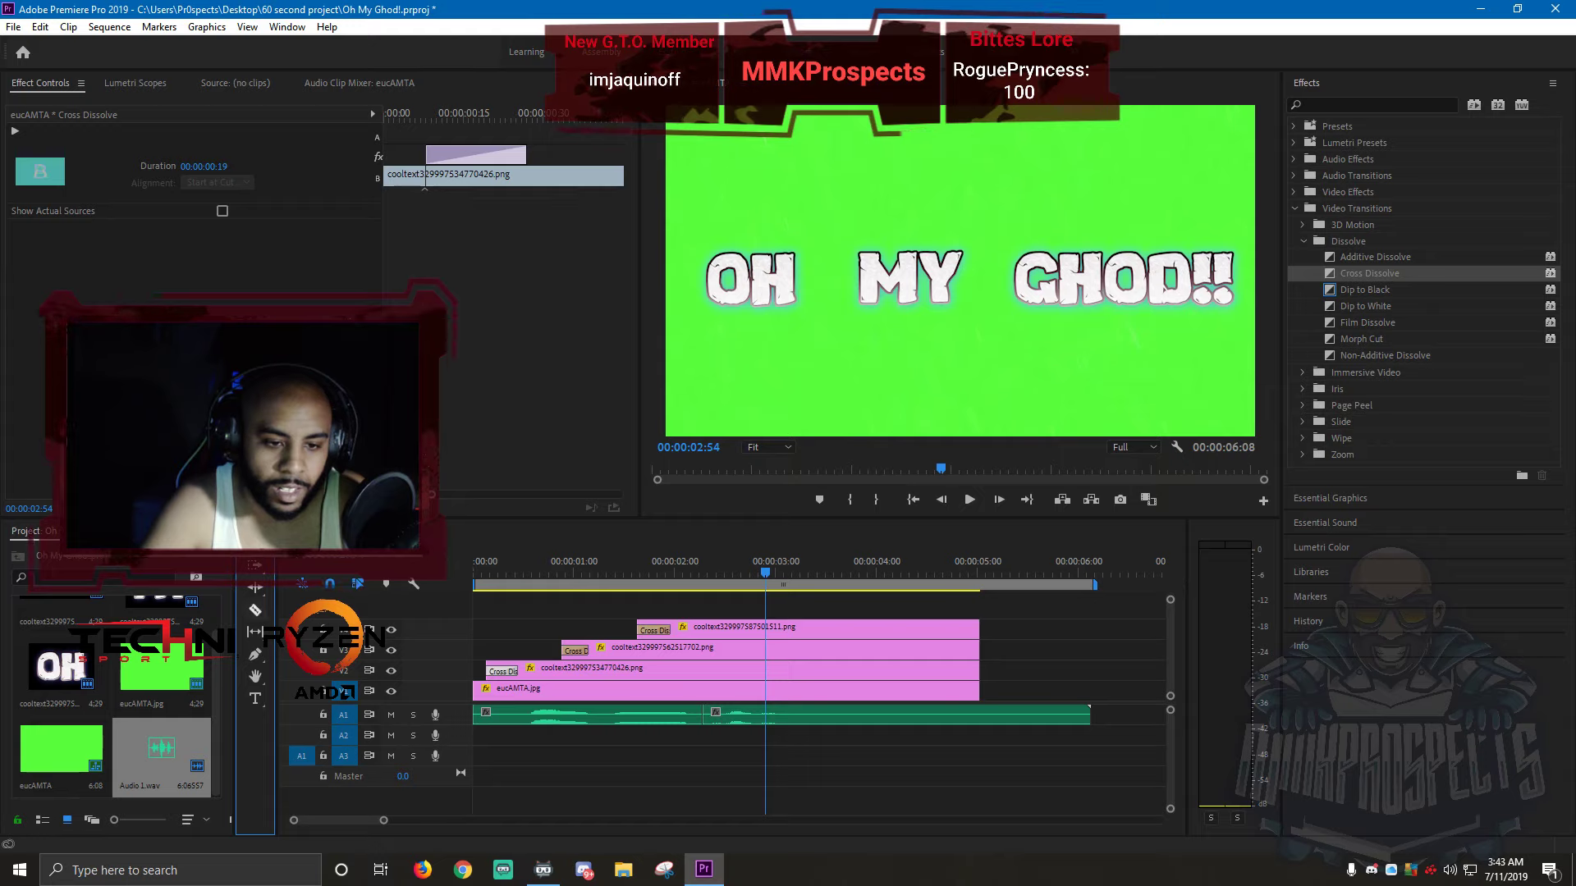
left_click(255, 610)
left_click(796, 716)
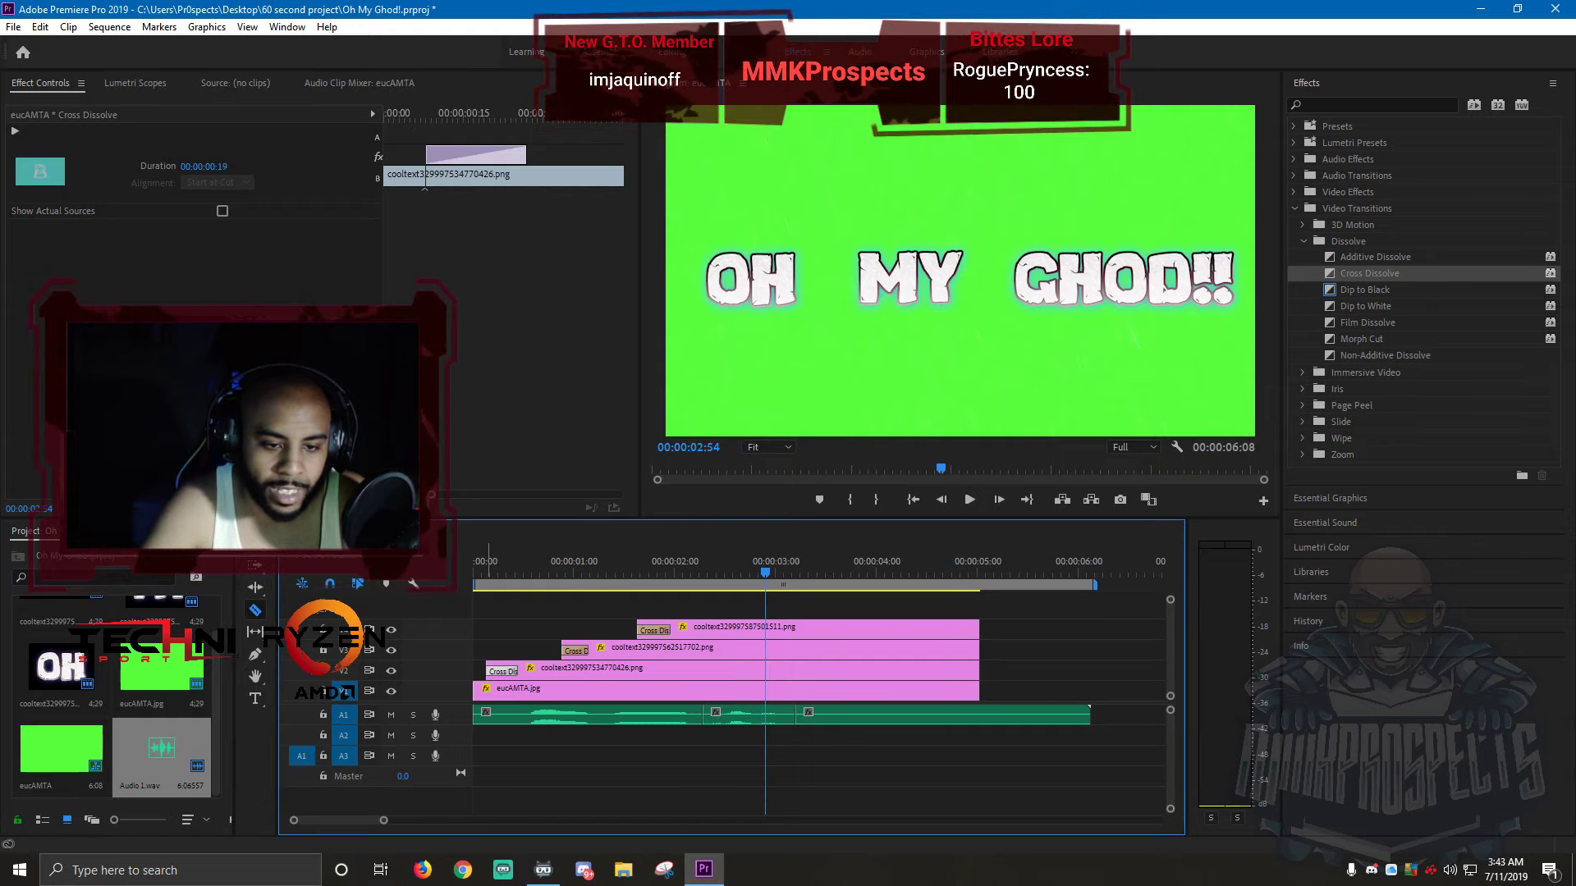
left_click(255, 588)
left_click(842, 715)
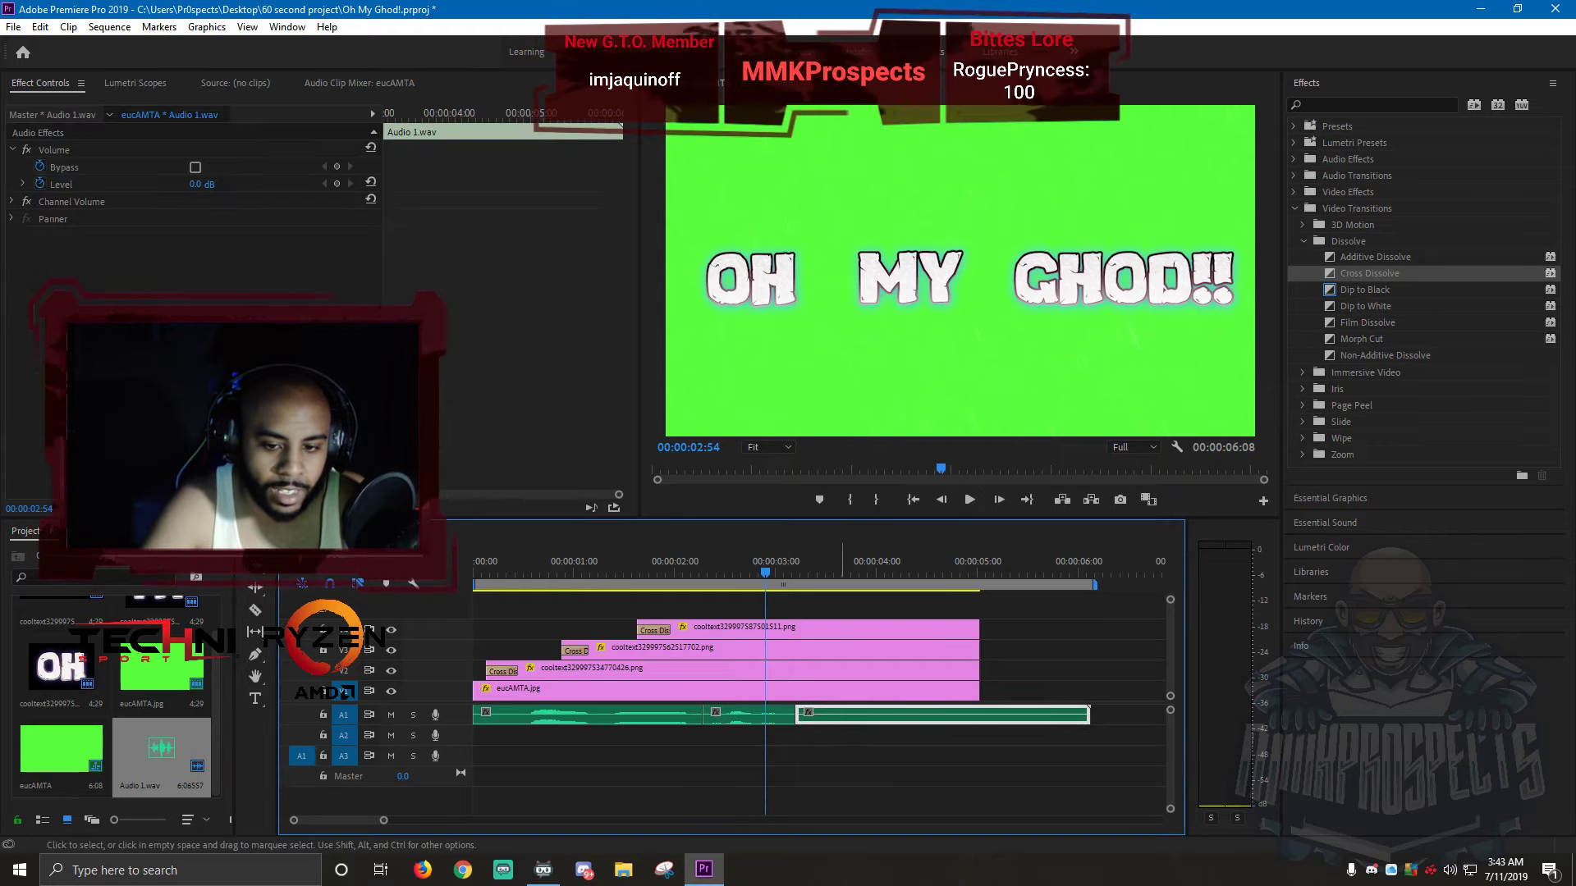
- Move the GHOD!! voice clip on A1 to start at about 00:00:02:33 and play the sequence to check it
left_click_drag(842, 715, 776, 715)
left_click(720, 564)
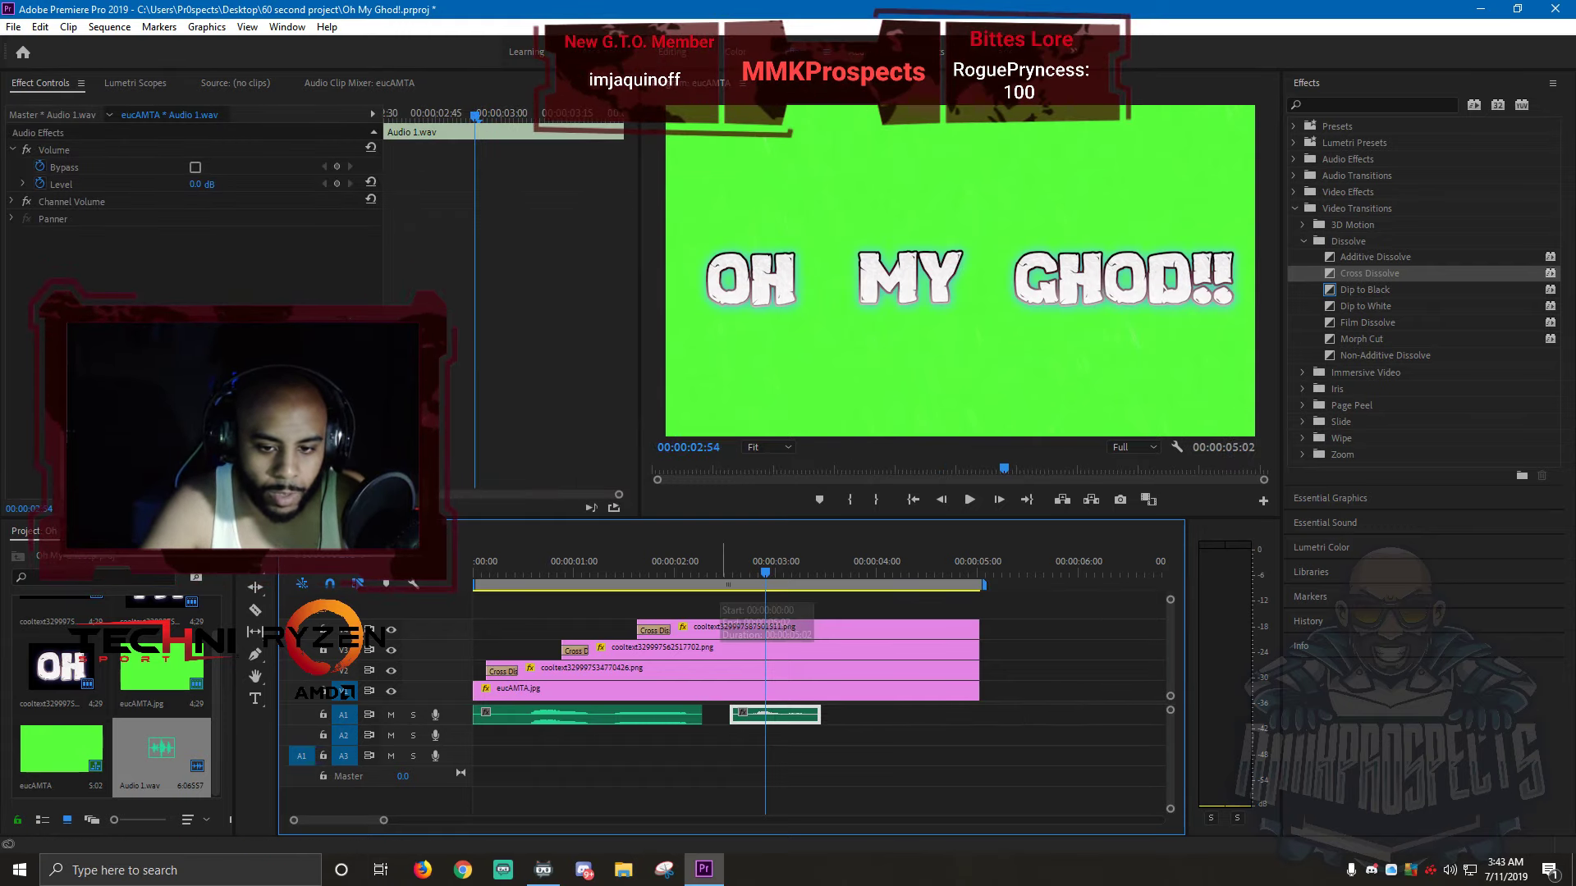
key("space")
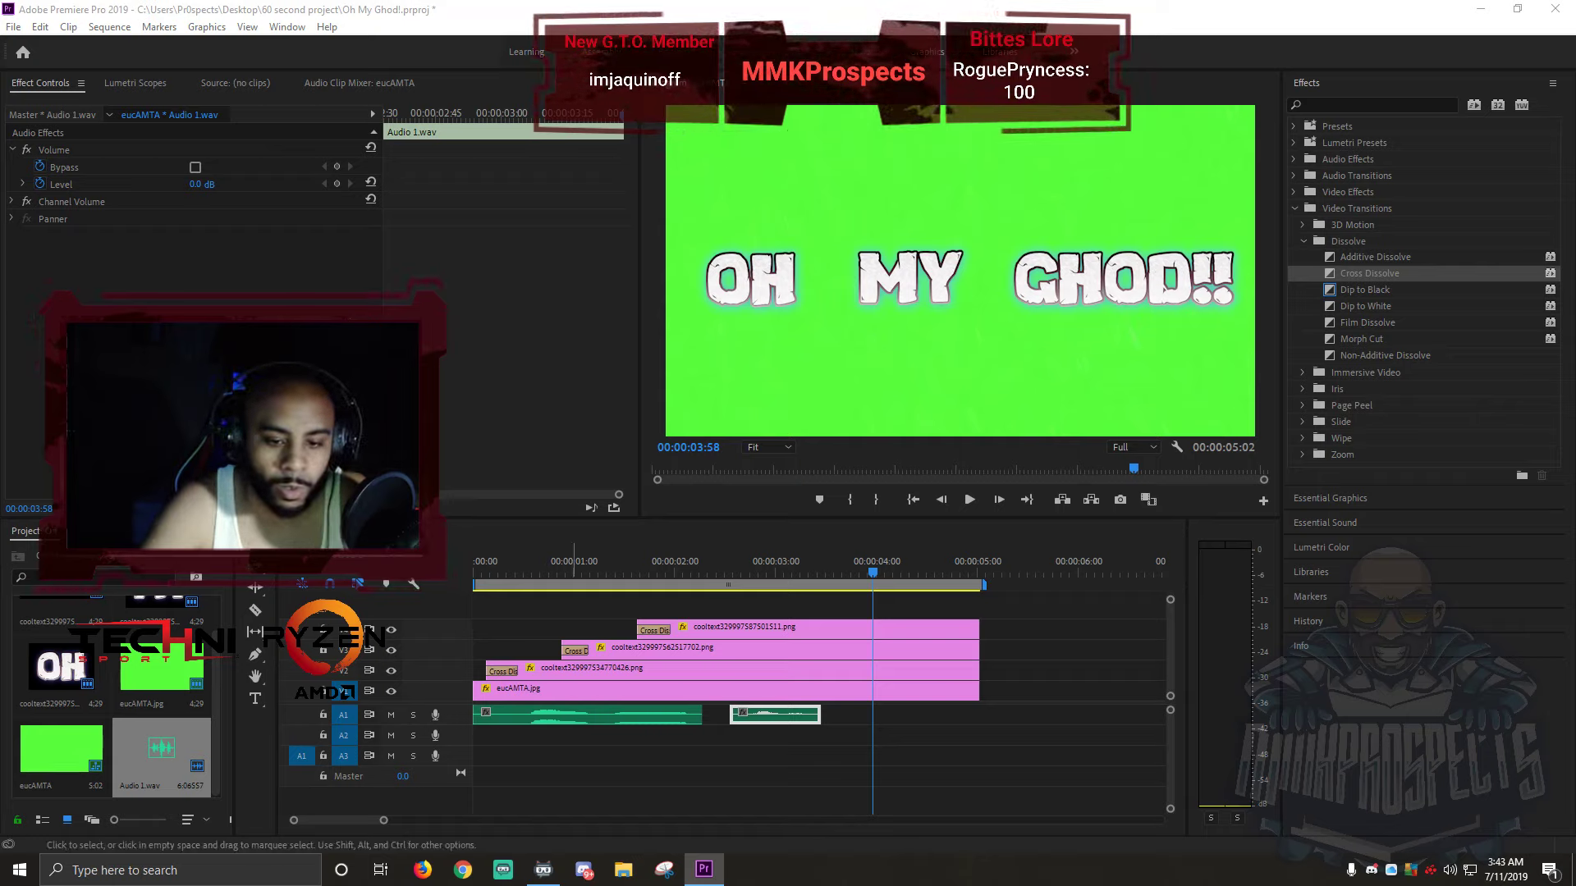
- Split the first voice clip before OH at about 00:00:00:21 and before MY at about 00:00:01:15, and delete the silent lead-in
left_click(255, 610)
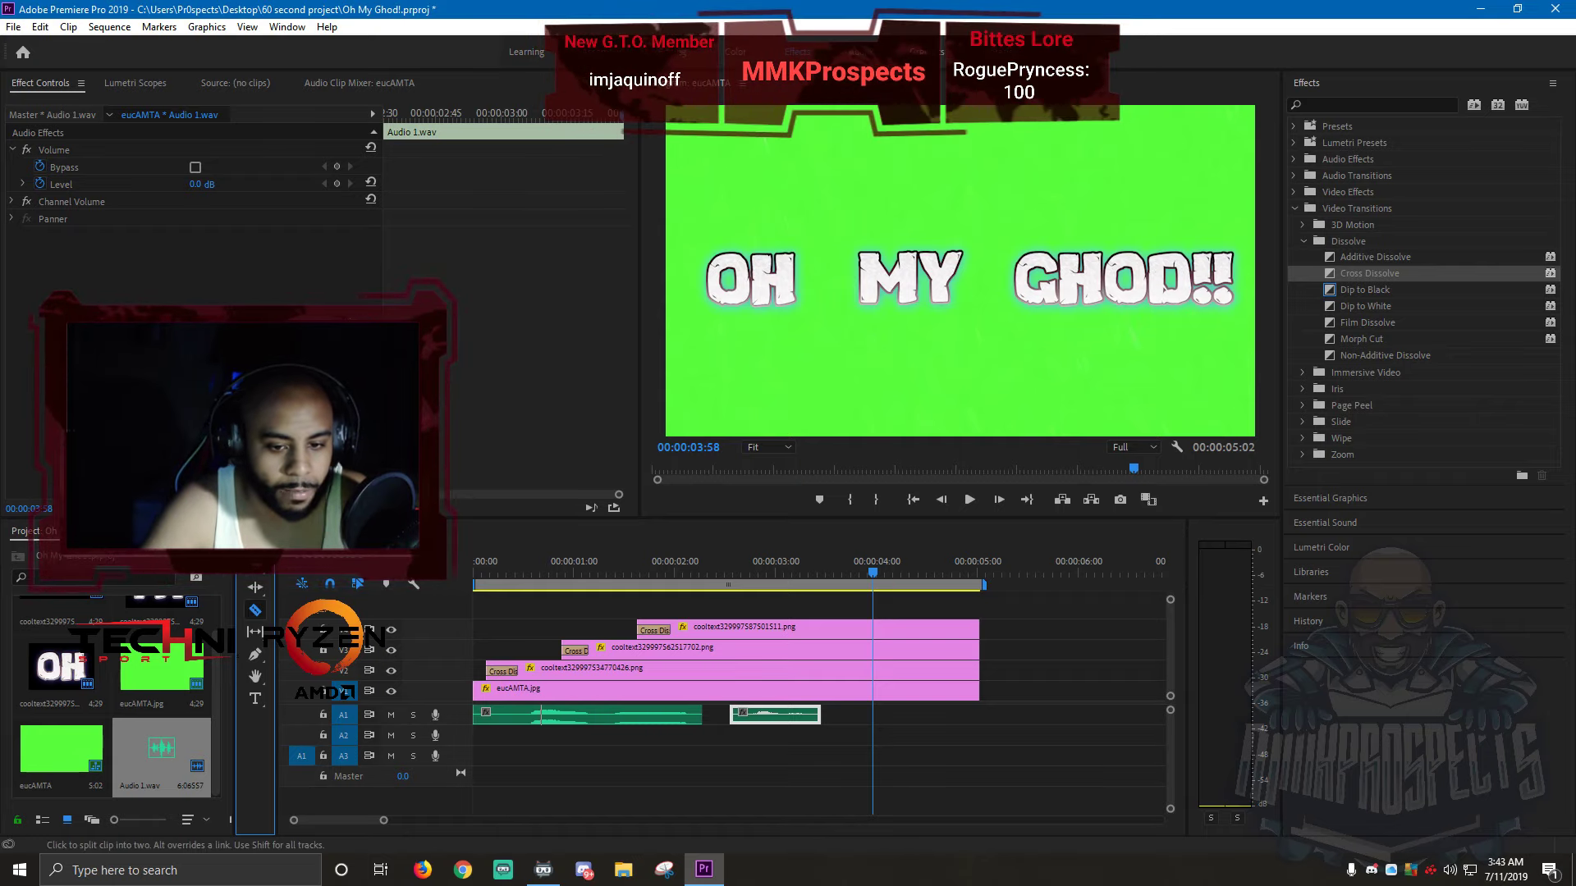
left_click(597, 714)
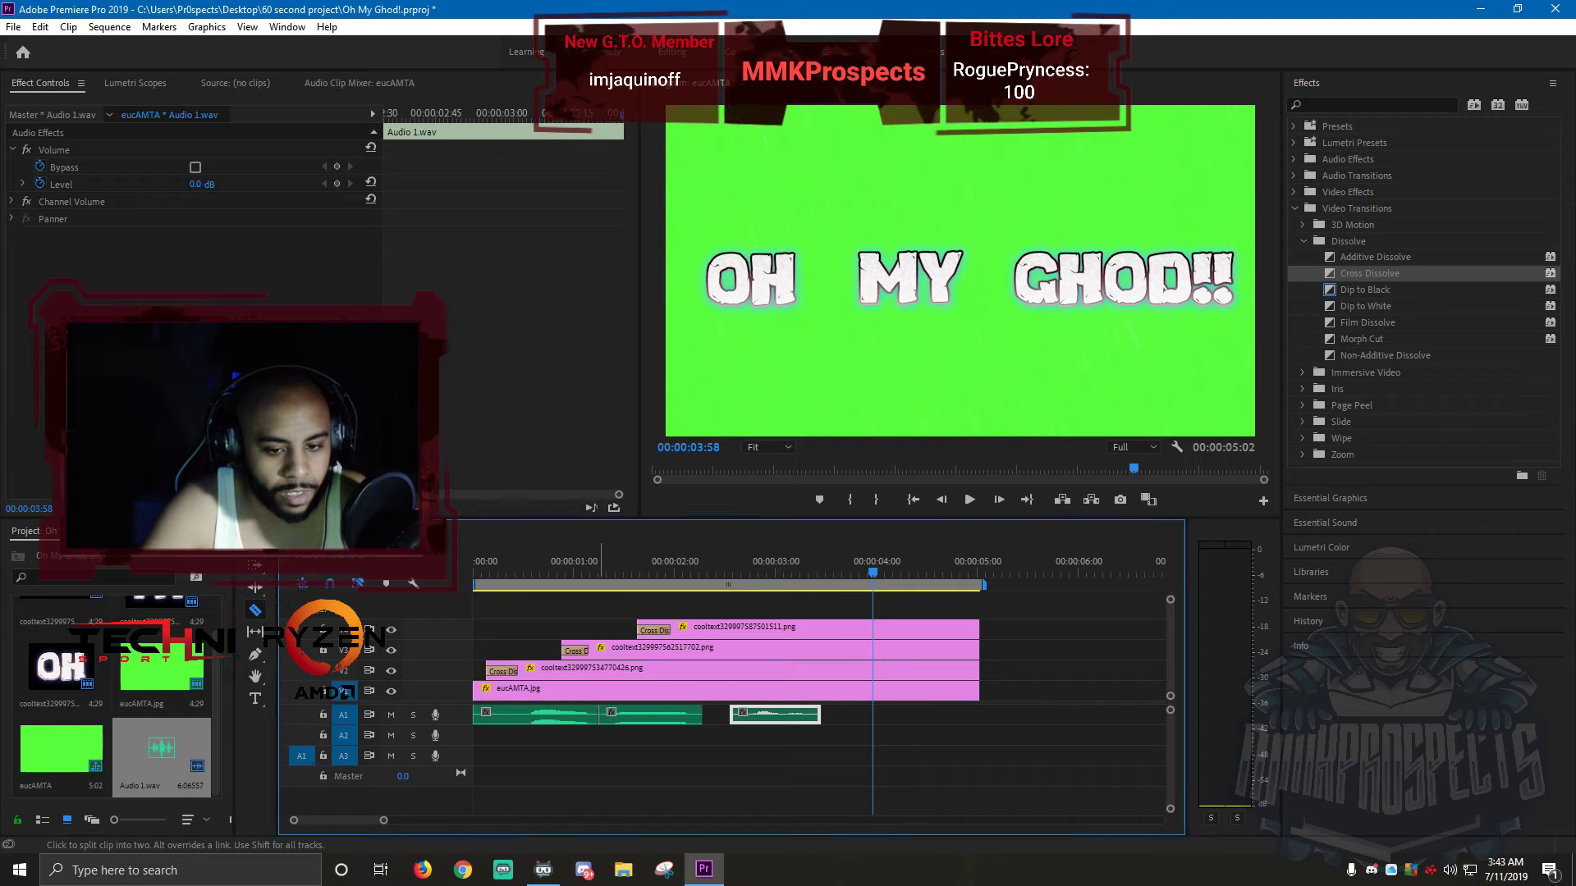
key("space")
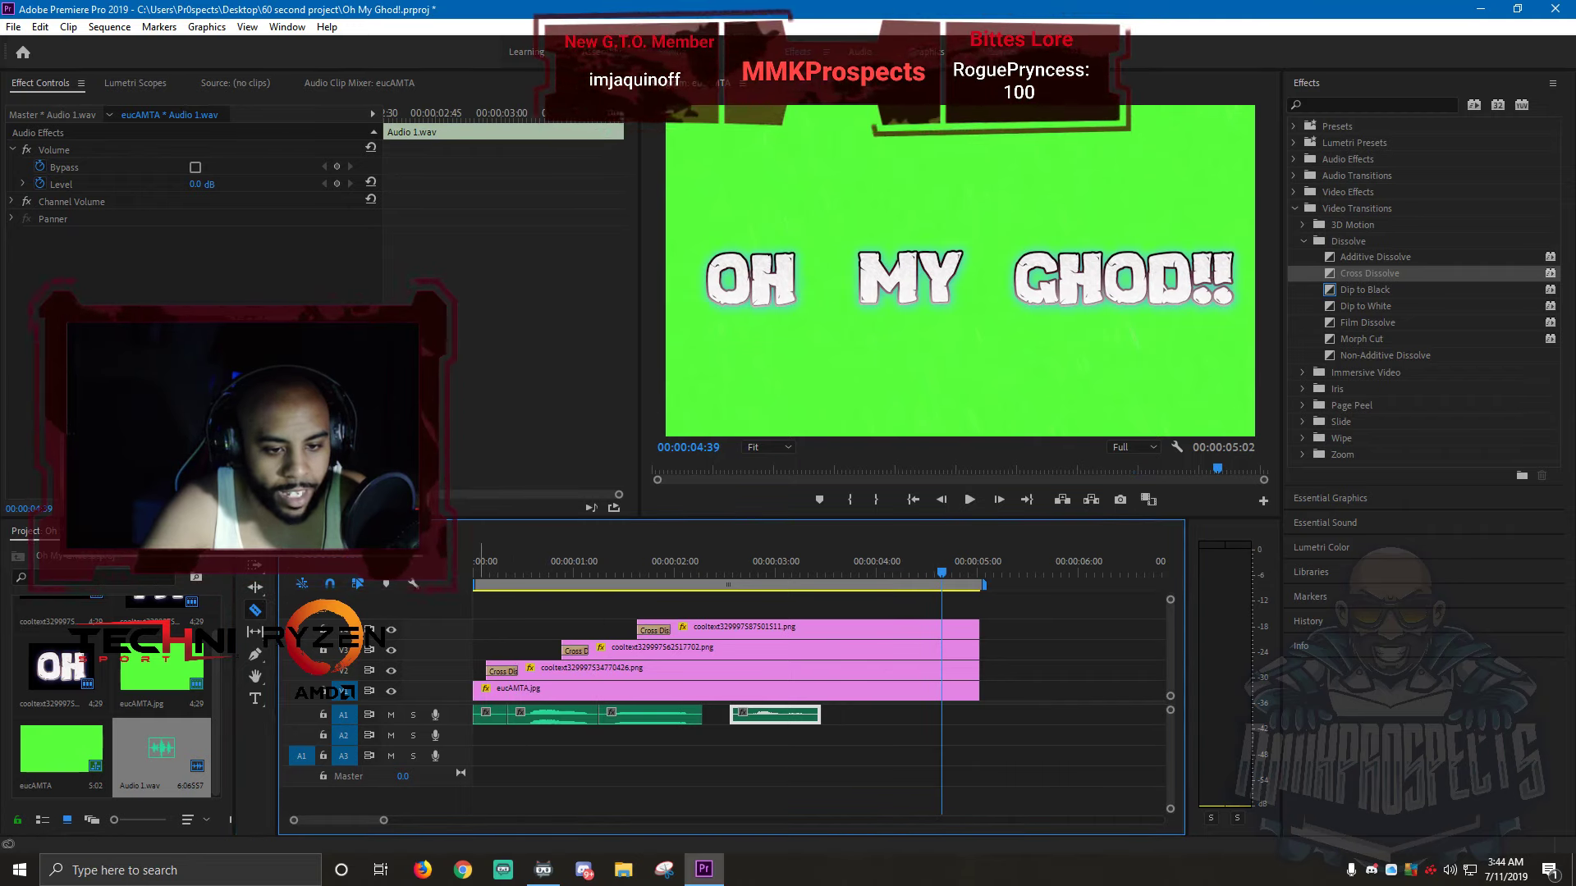
left_click(255, 544)
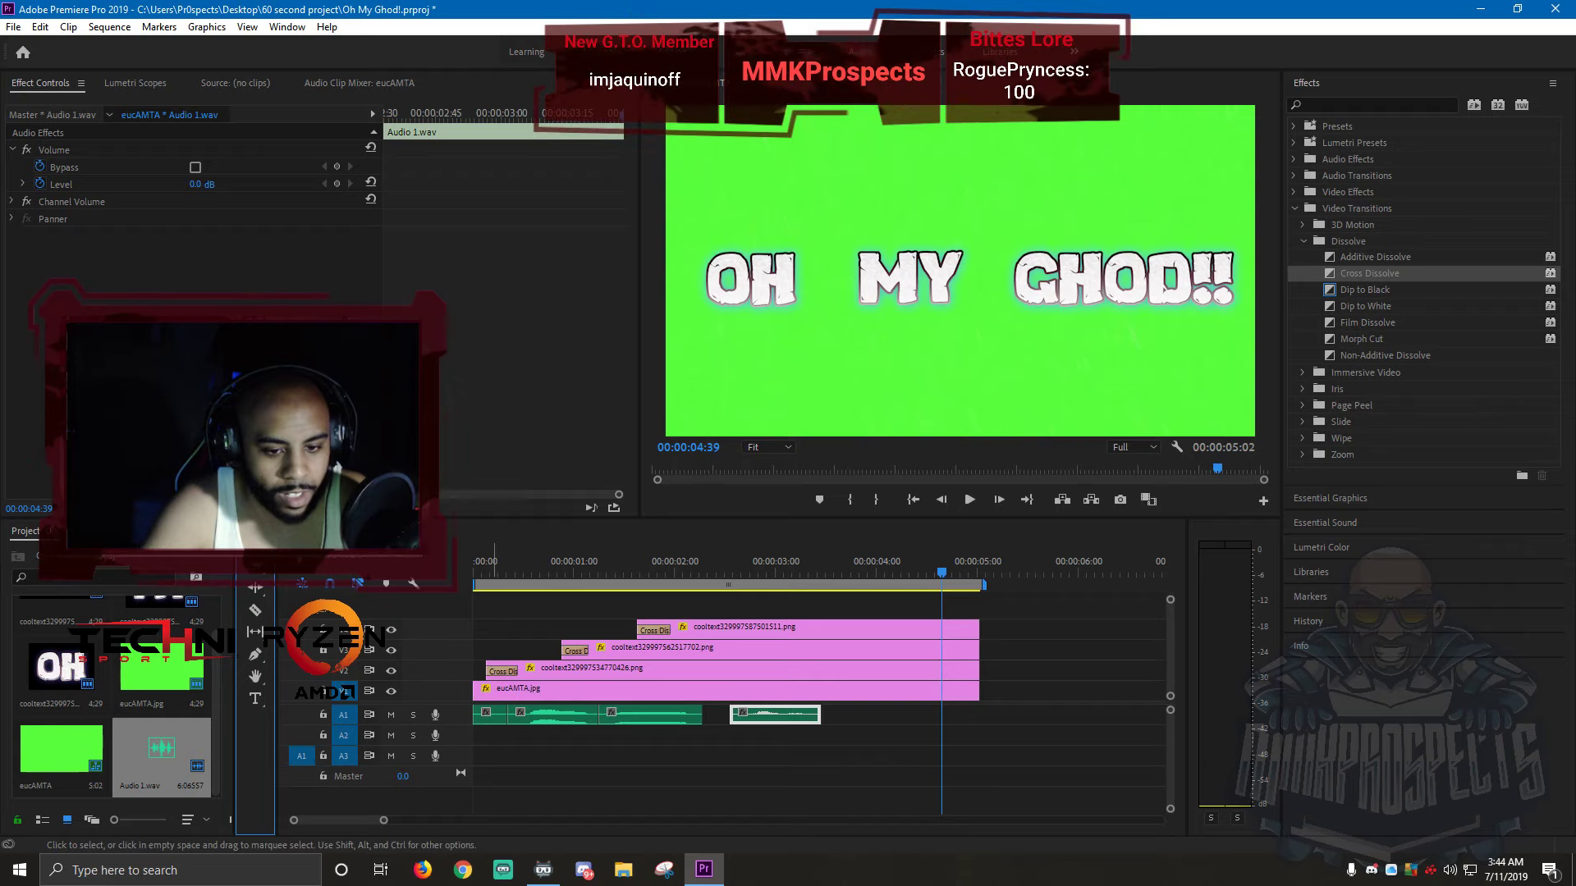
left_click(490, 714)
key("Delete")
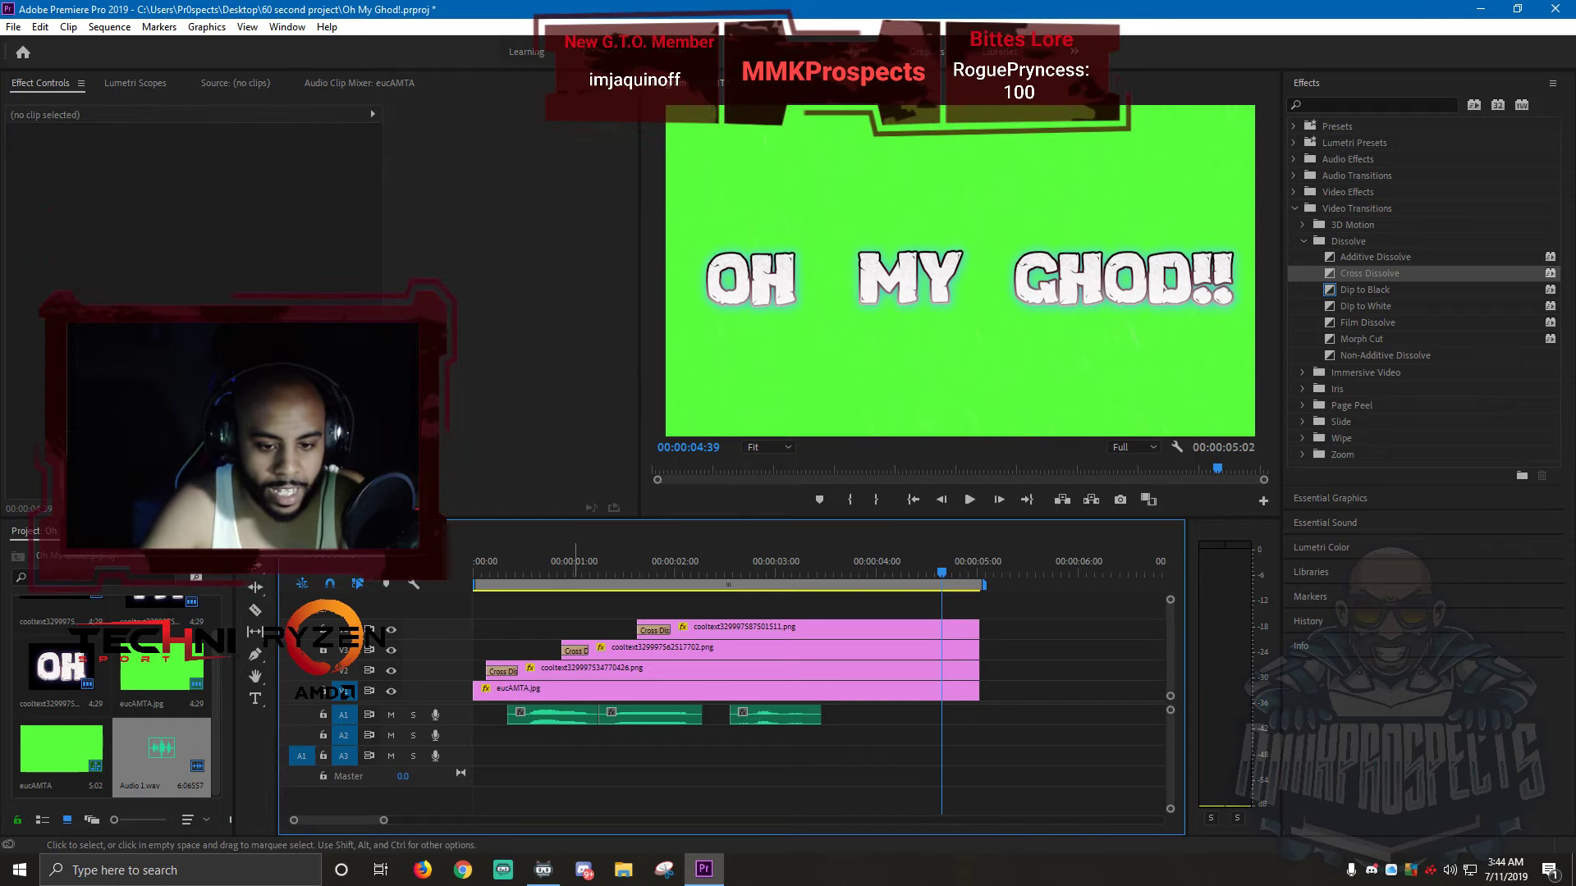
- Move the OH voice clip earlier so it starts with the OH logo, and play the sequence from the beginning
left_click_drag(558, 715, 535, 714)
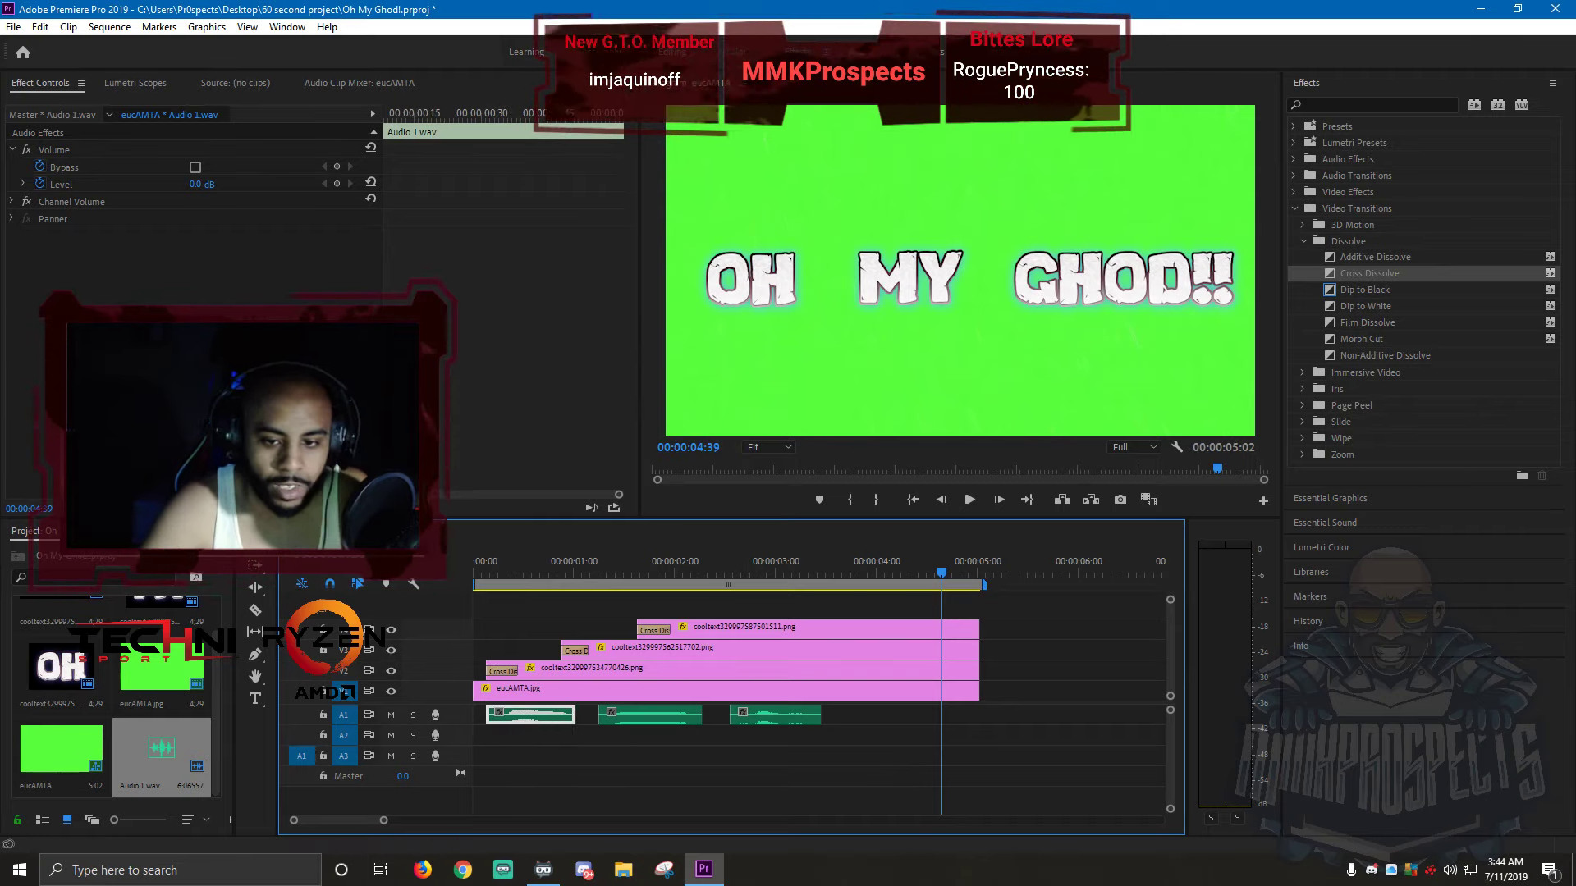
key("Home")
key("space")
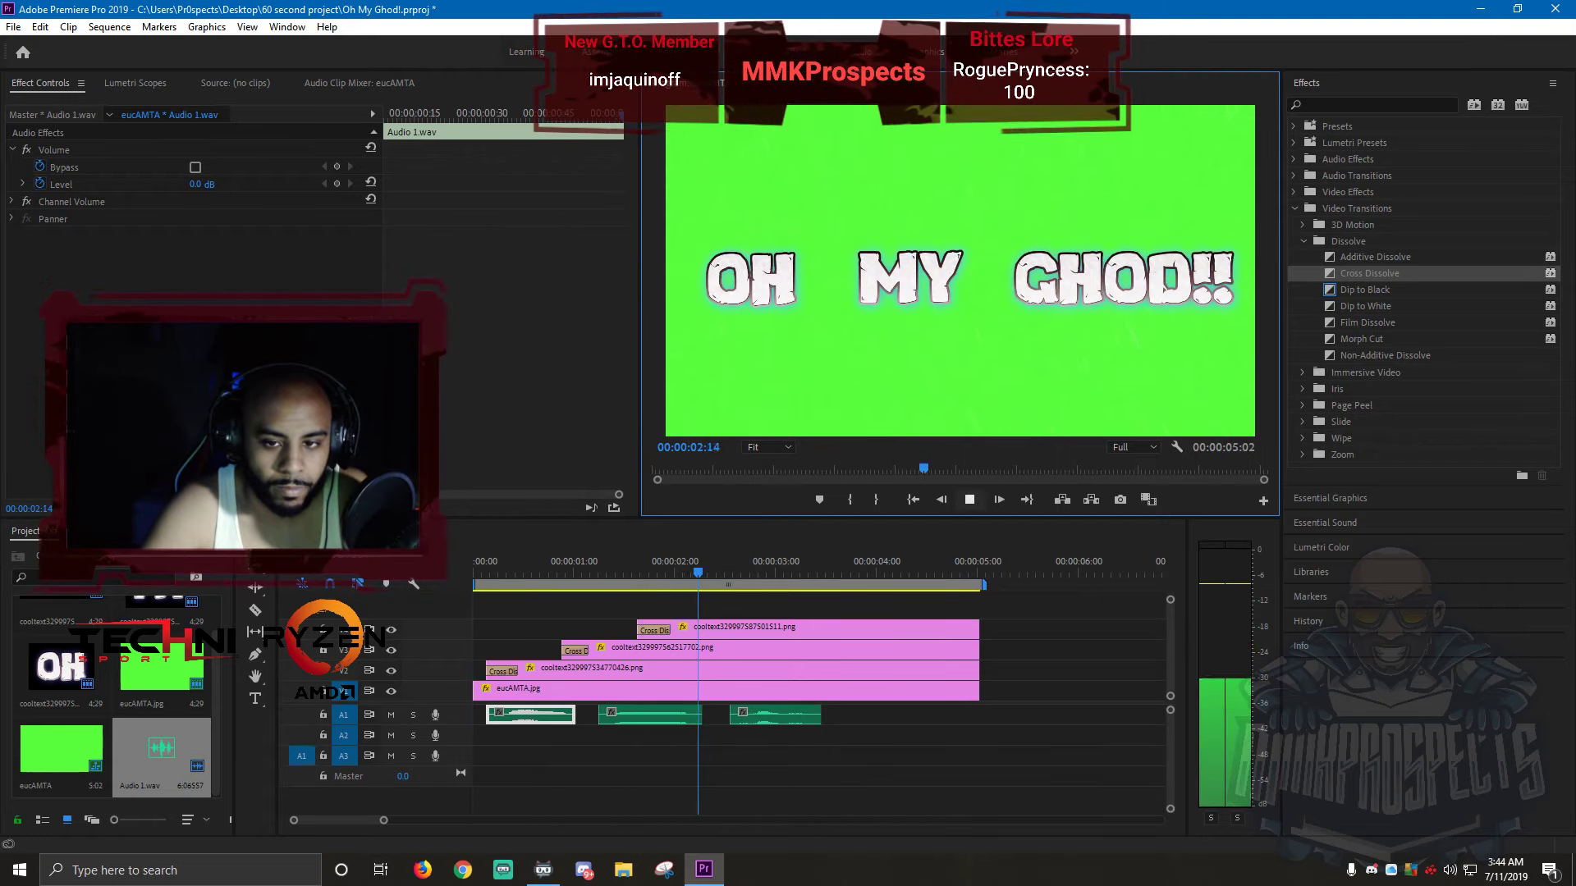
key("space")
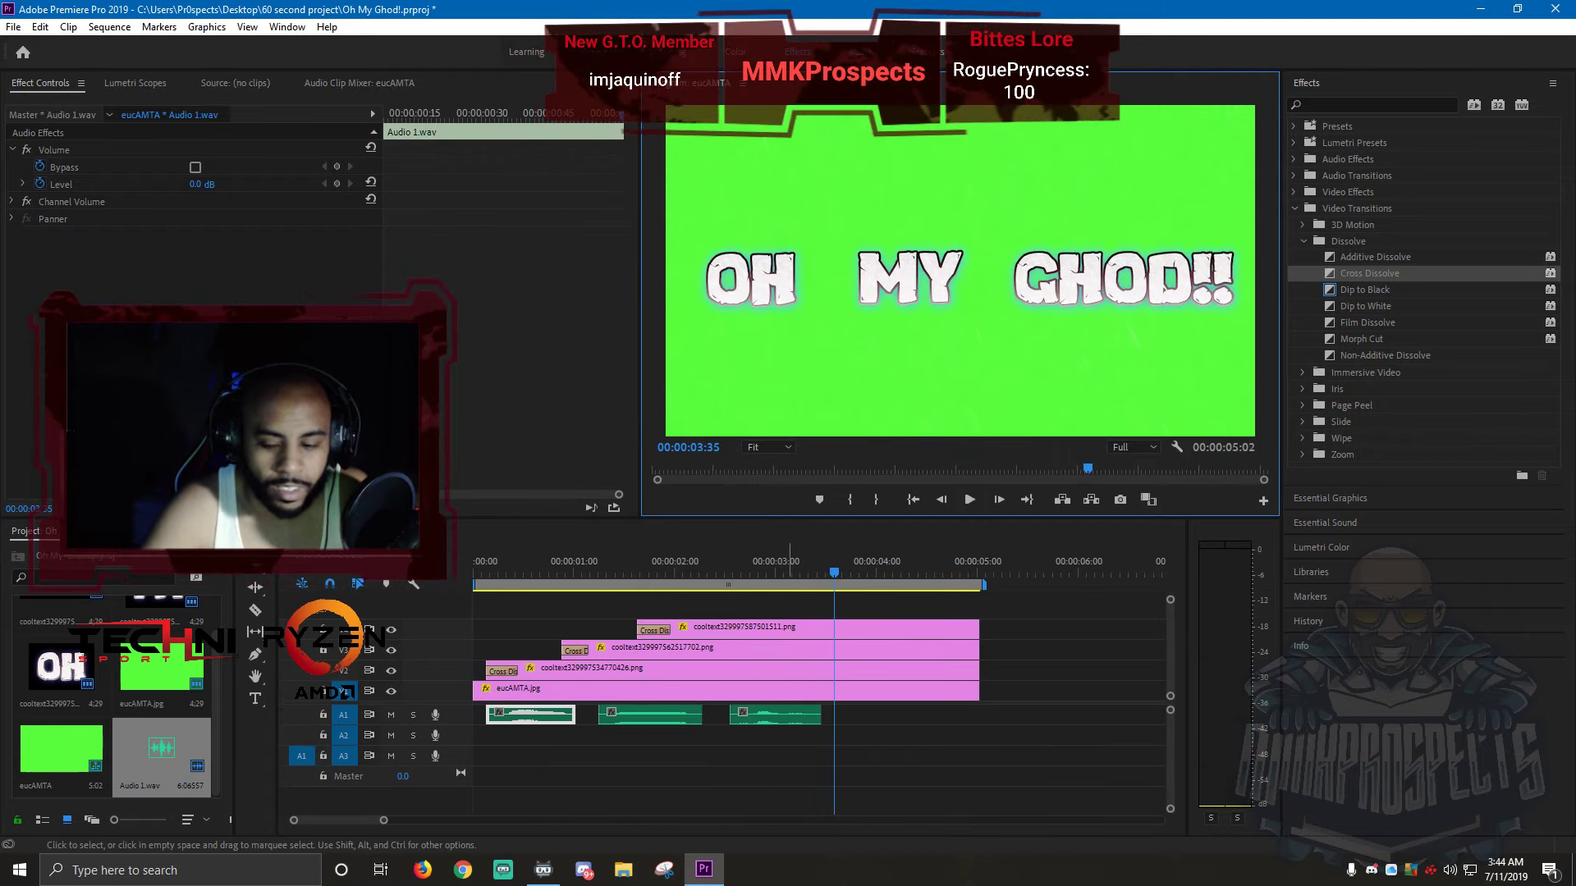
- Try to nudge the GHOD!! voice clip on A1 about one frame earlier
left_click(757, 716)
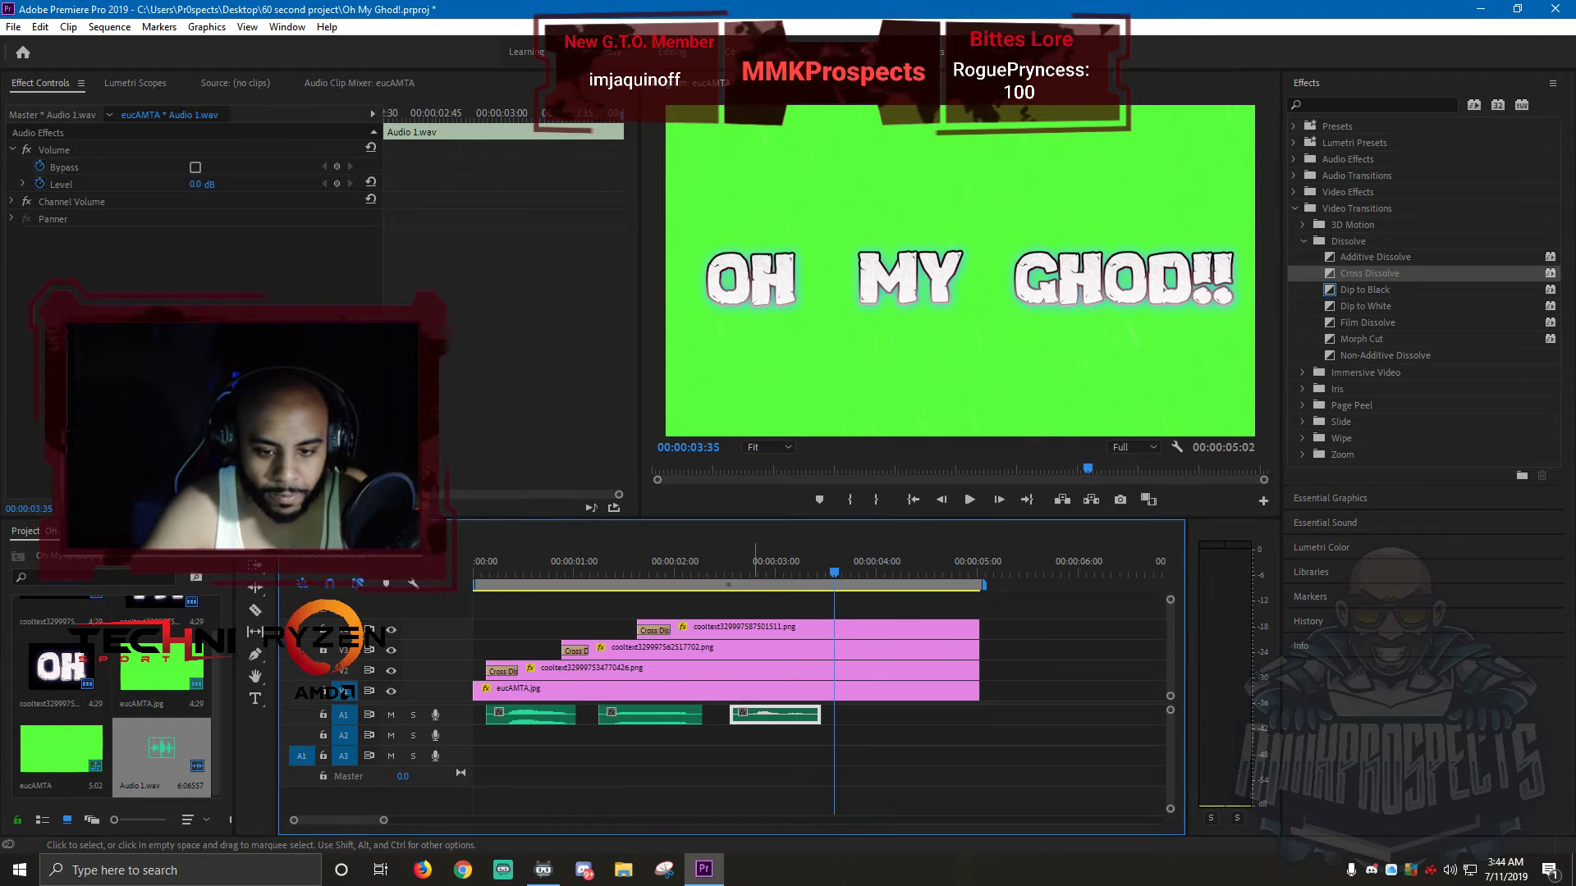
left_click_drag(757, 716, 759, 715)
left_click_drag(383, 821, 317, 821)
scroll(819, 738, "up", 2)
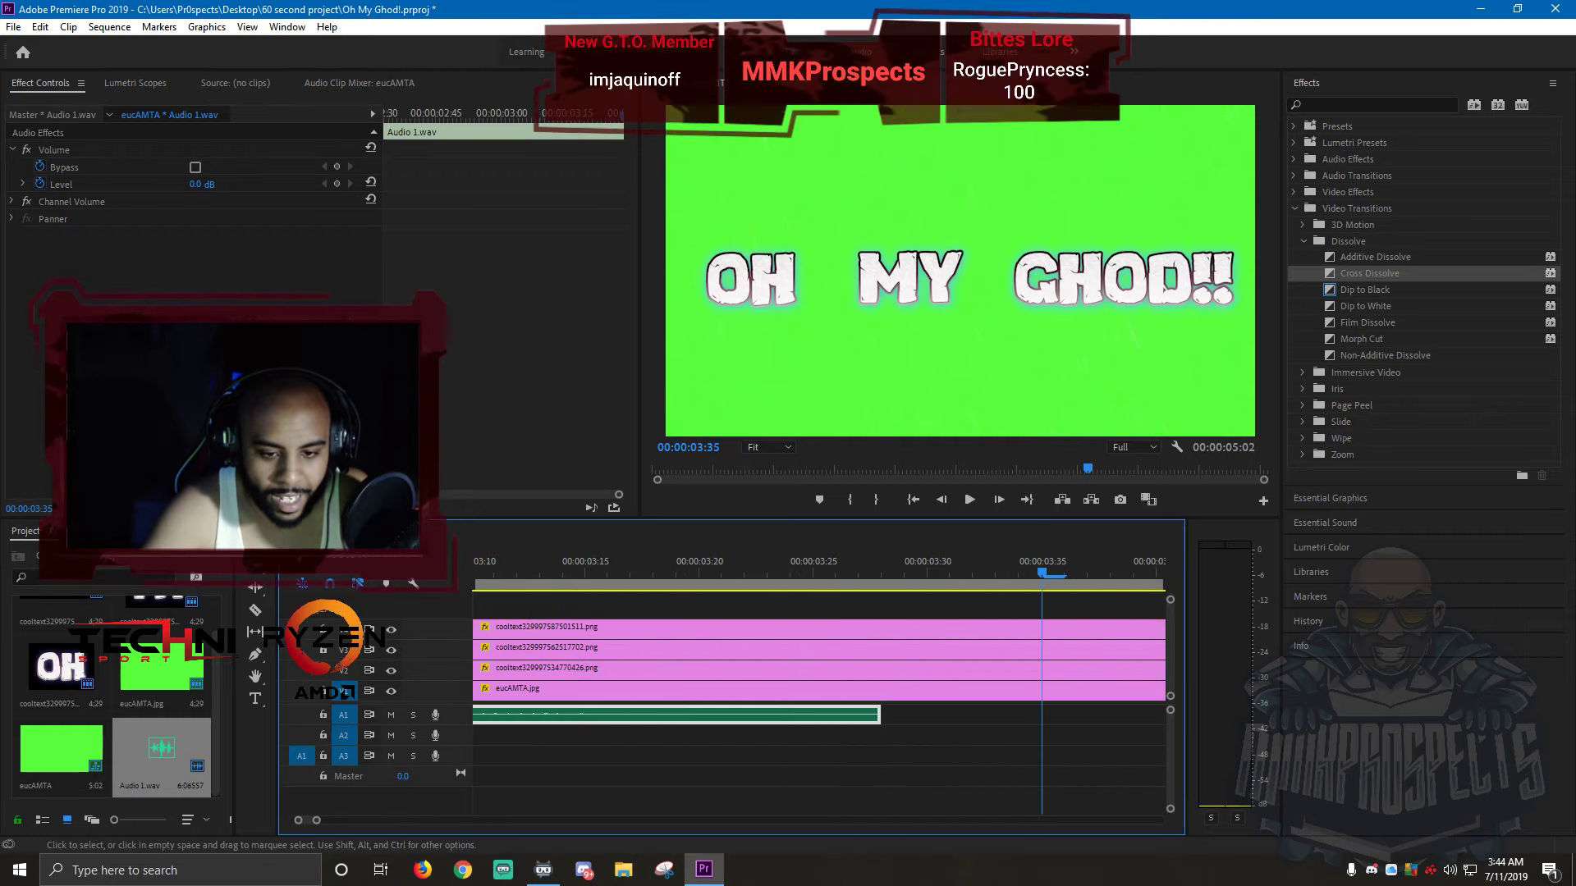
scroll(819, 738, "up", 6)
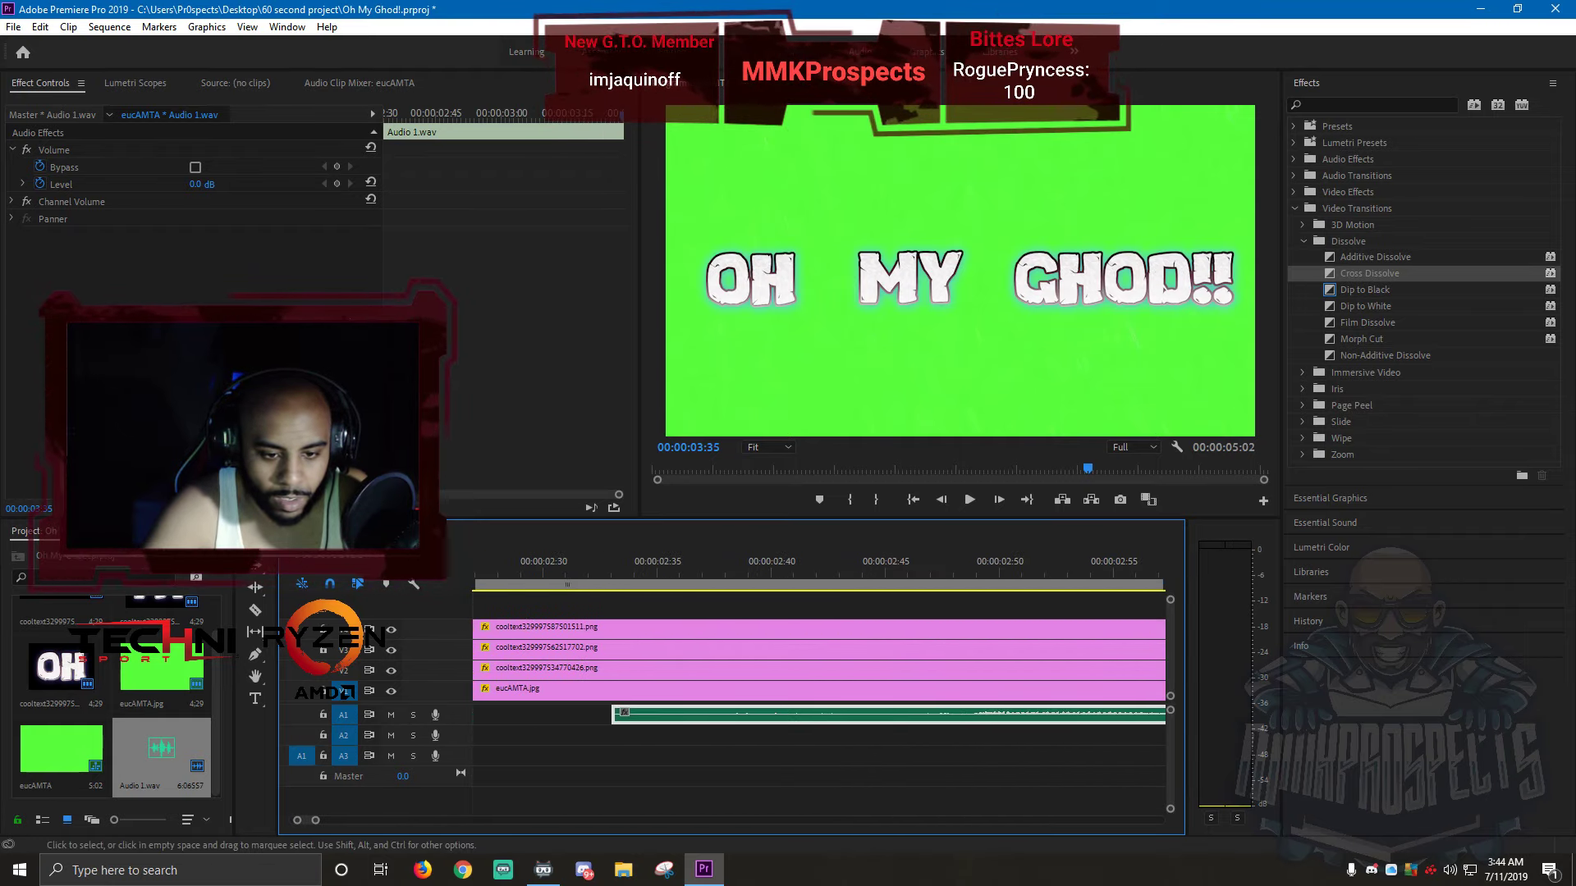
scroll(819, 739, "up", 1)
left_click_drag(716, 713, 698, 714)
scroll(819, 738, "up", 3)
scroll(819, 739, "up", 3)
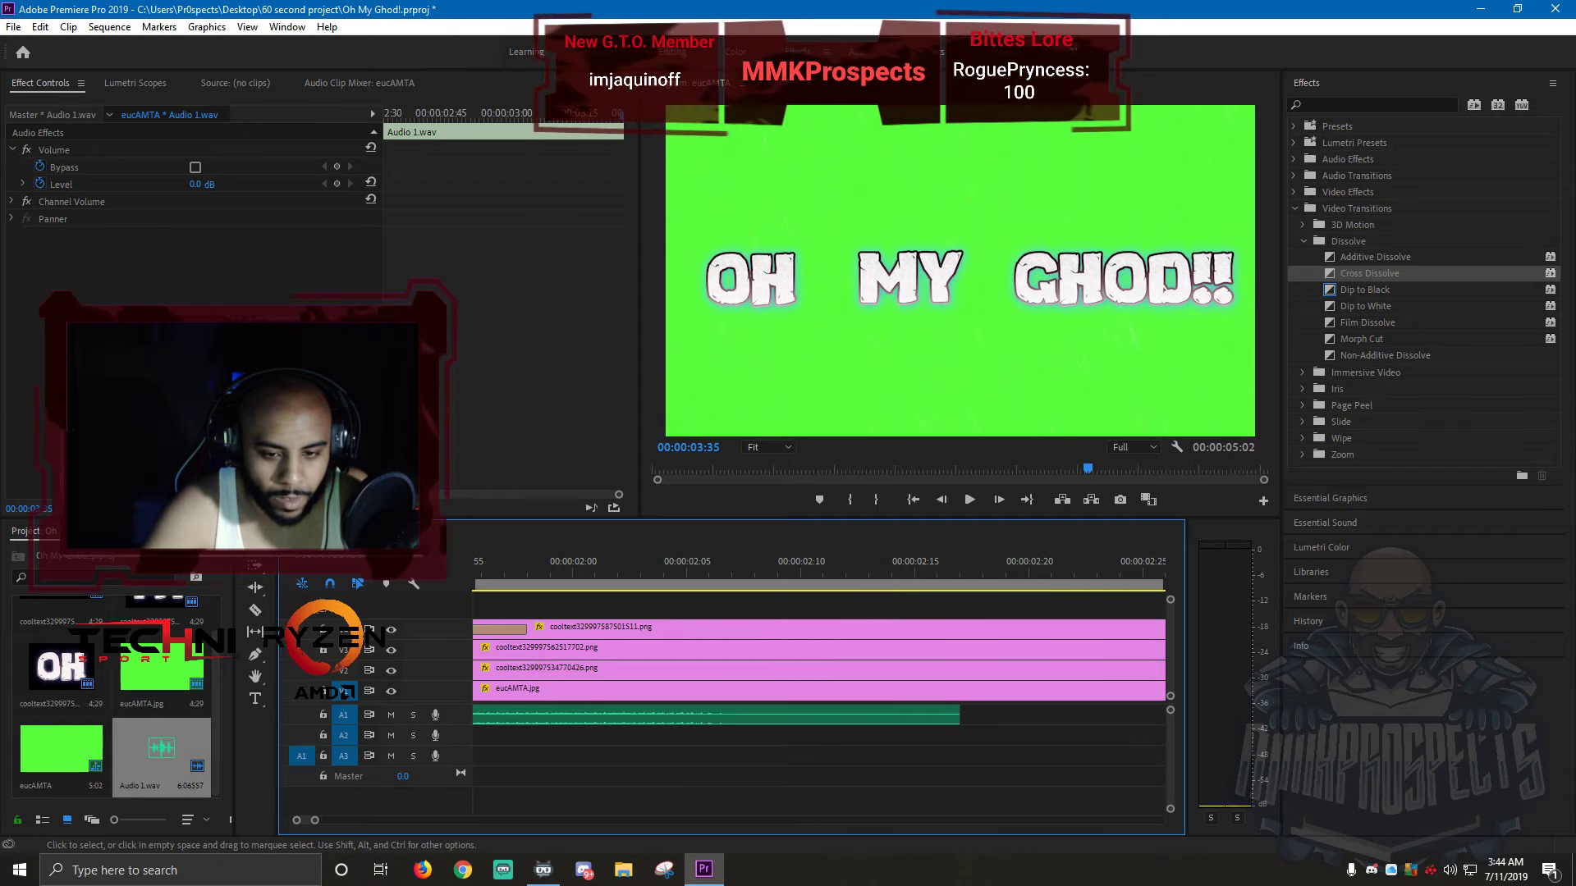
- Play the sequence from the beginning and undo the last move of the GHOD!! voice clip
left_click(913, 500)
left_click(969, 499)
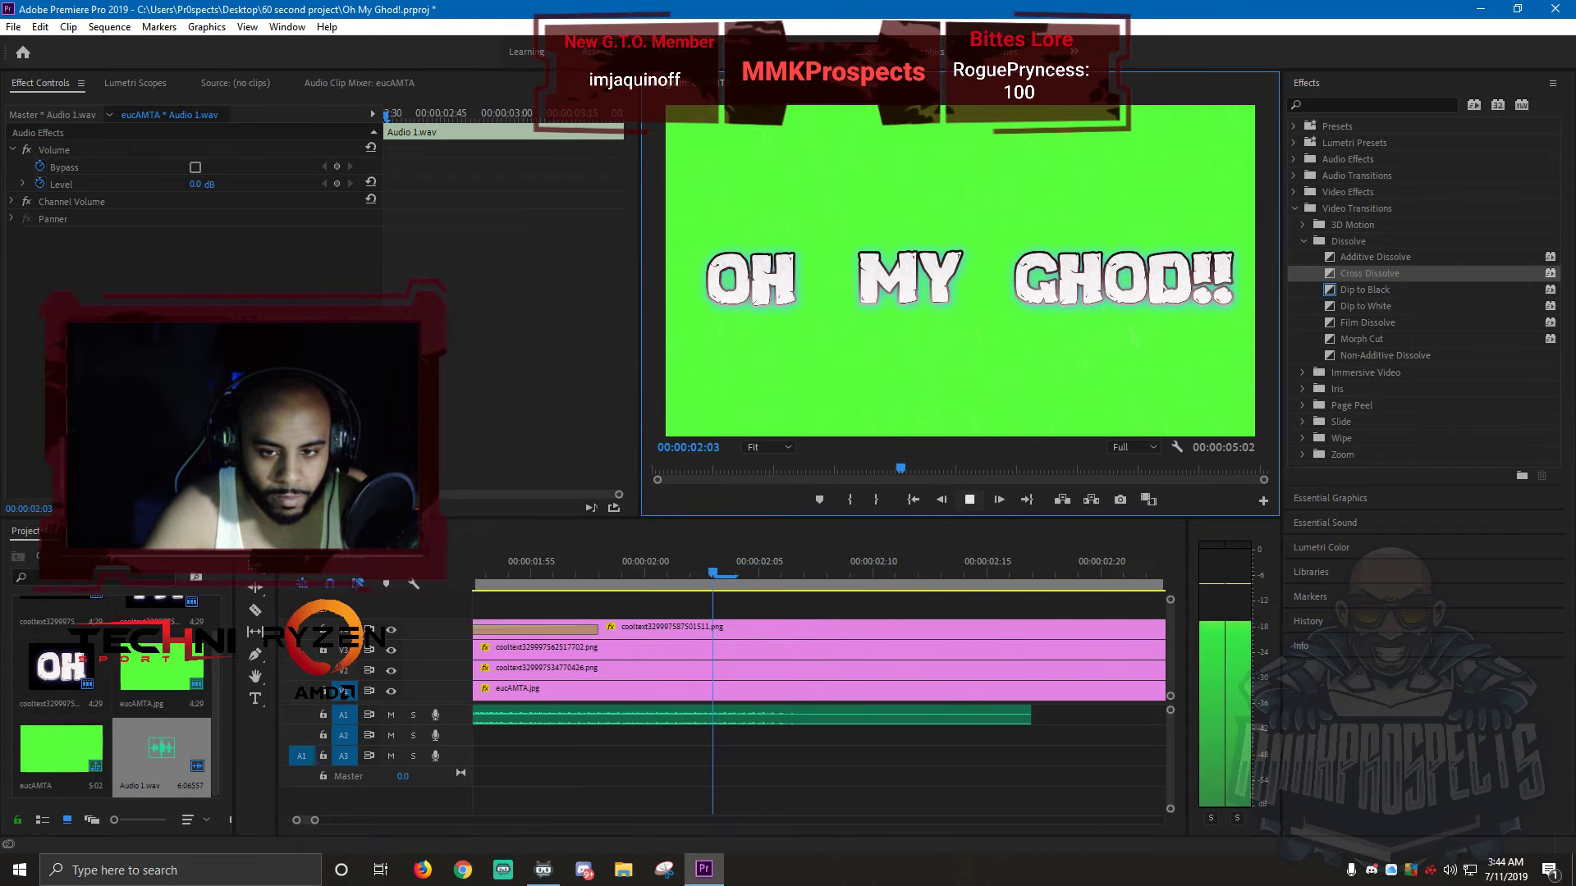
key("space")
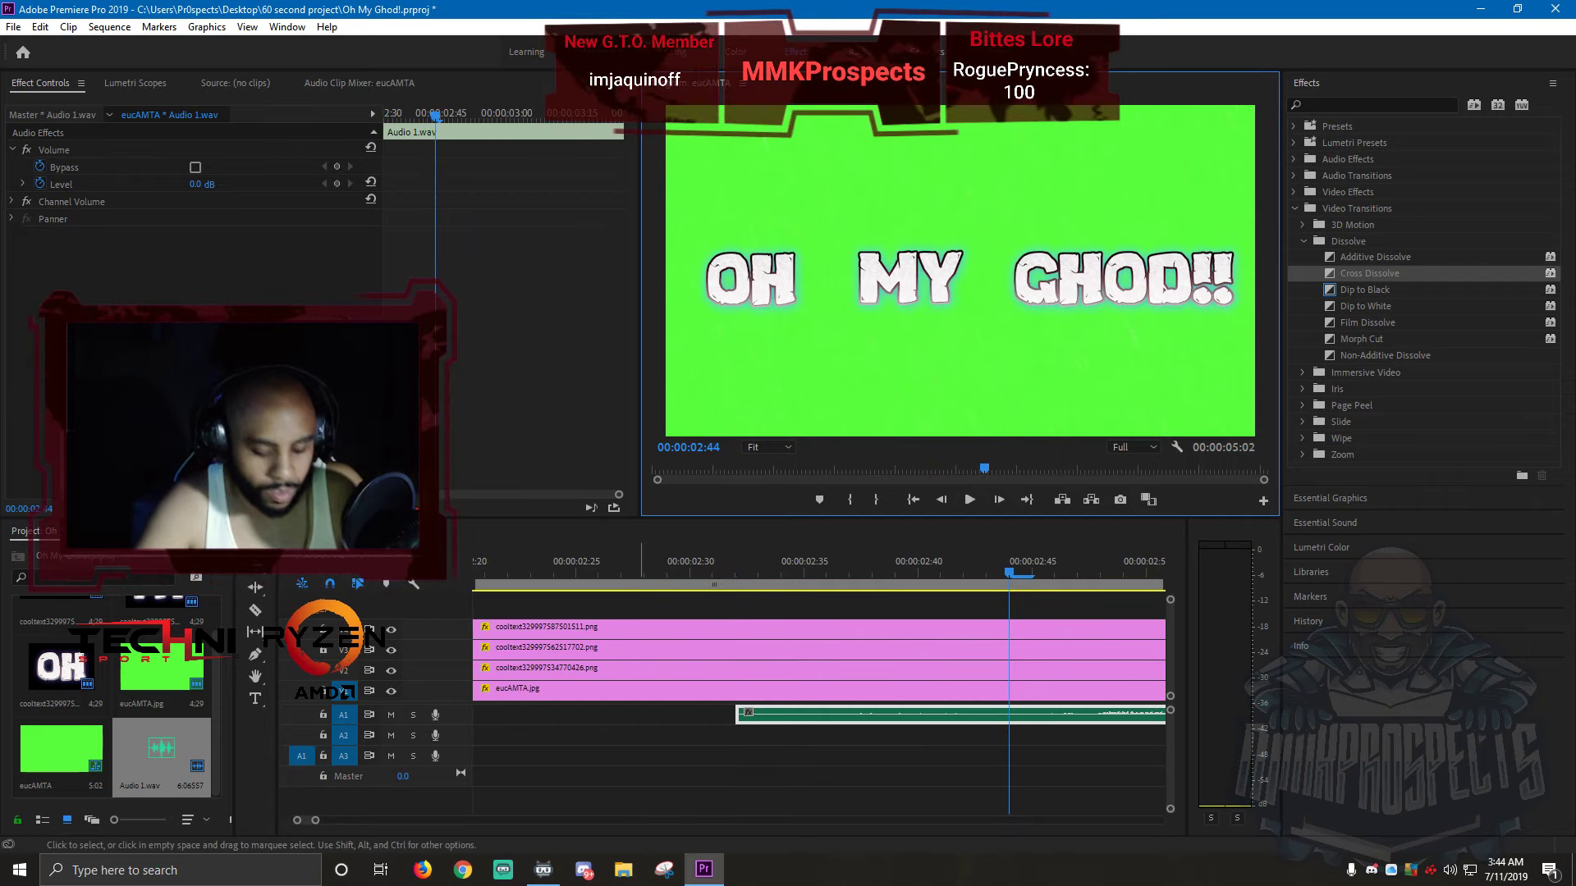
key("ctrl+z")
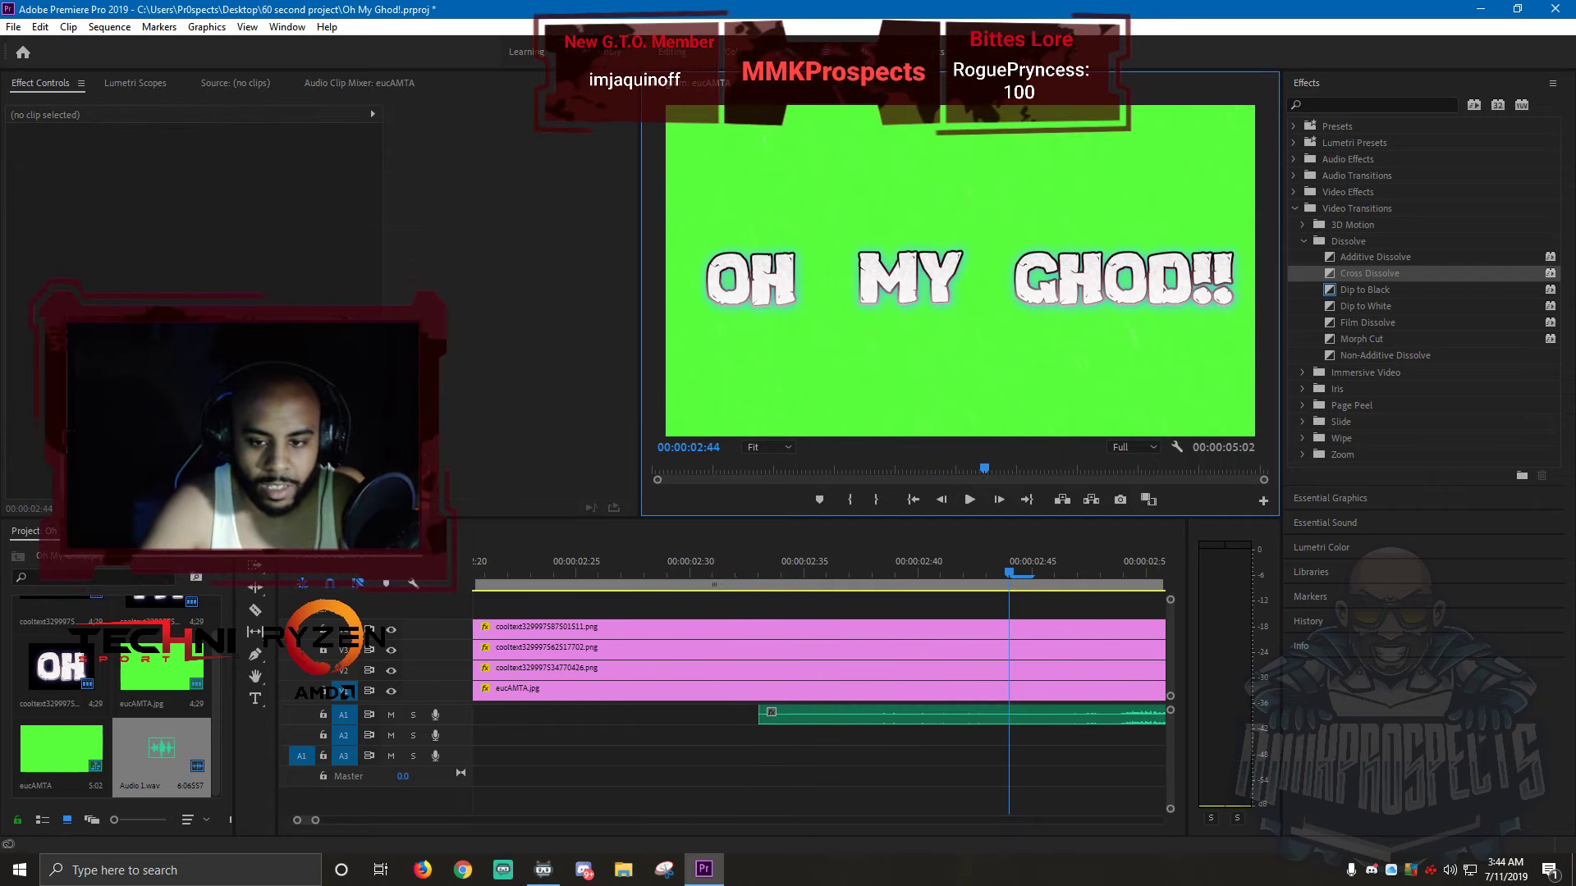
- Play the sequence from the beginning twice to check the split voice clips against the logo fades
left_click(970, 499)
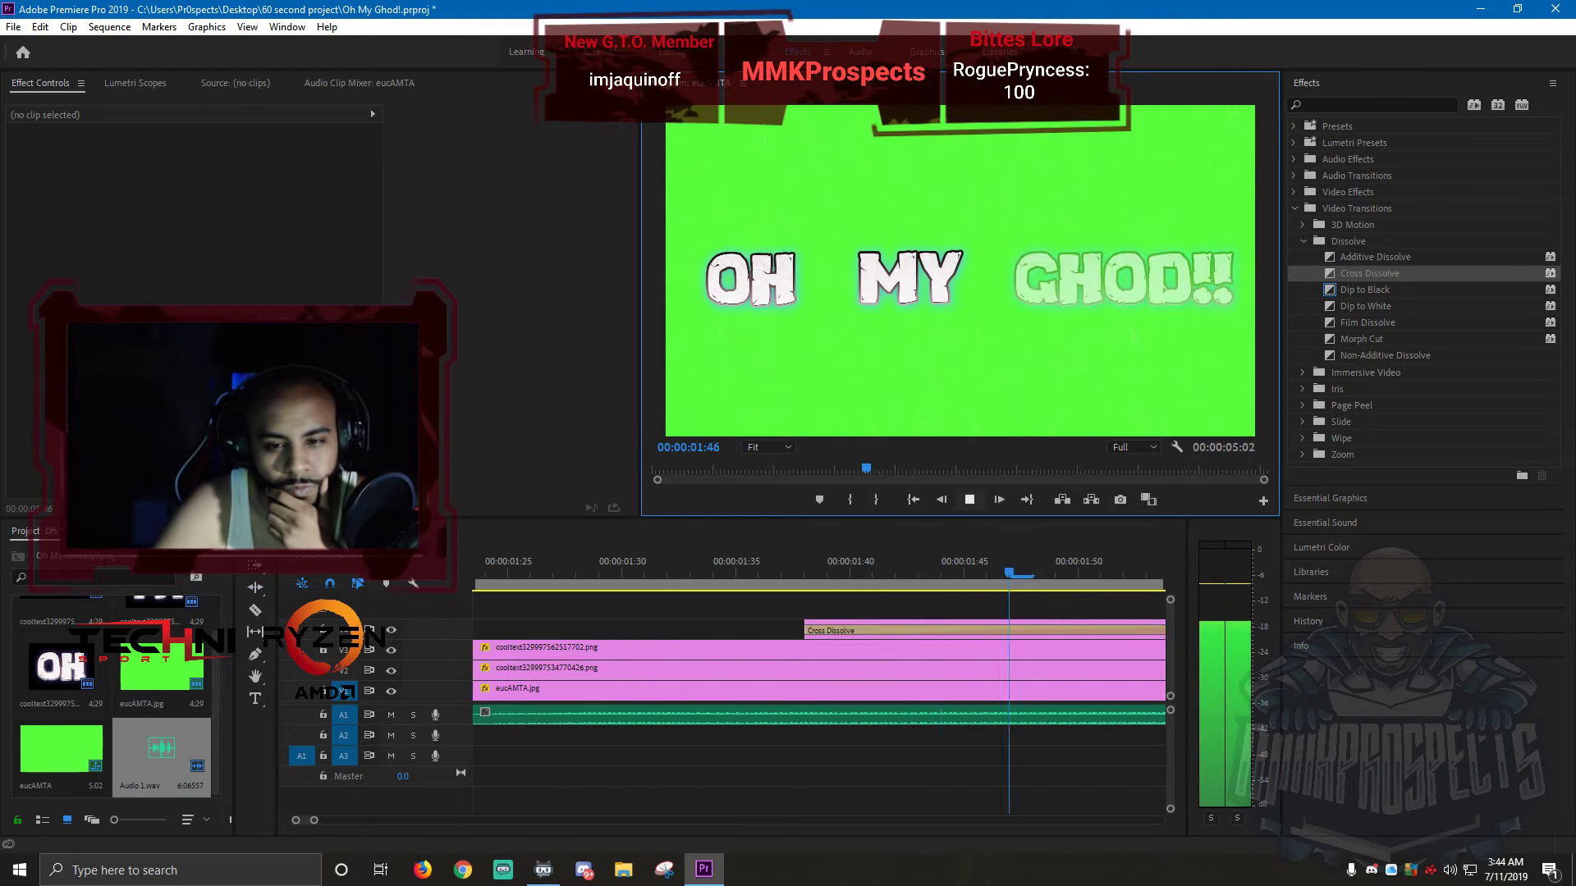
key("space")
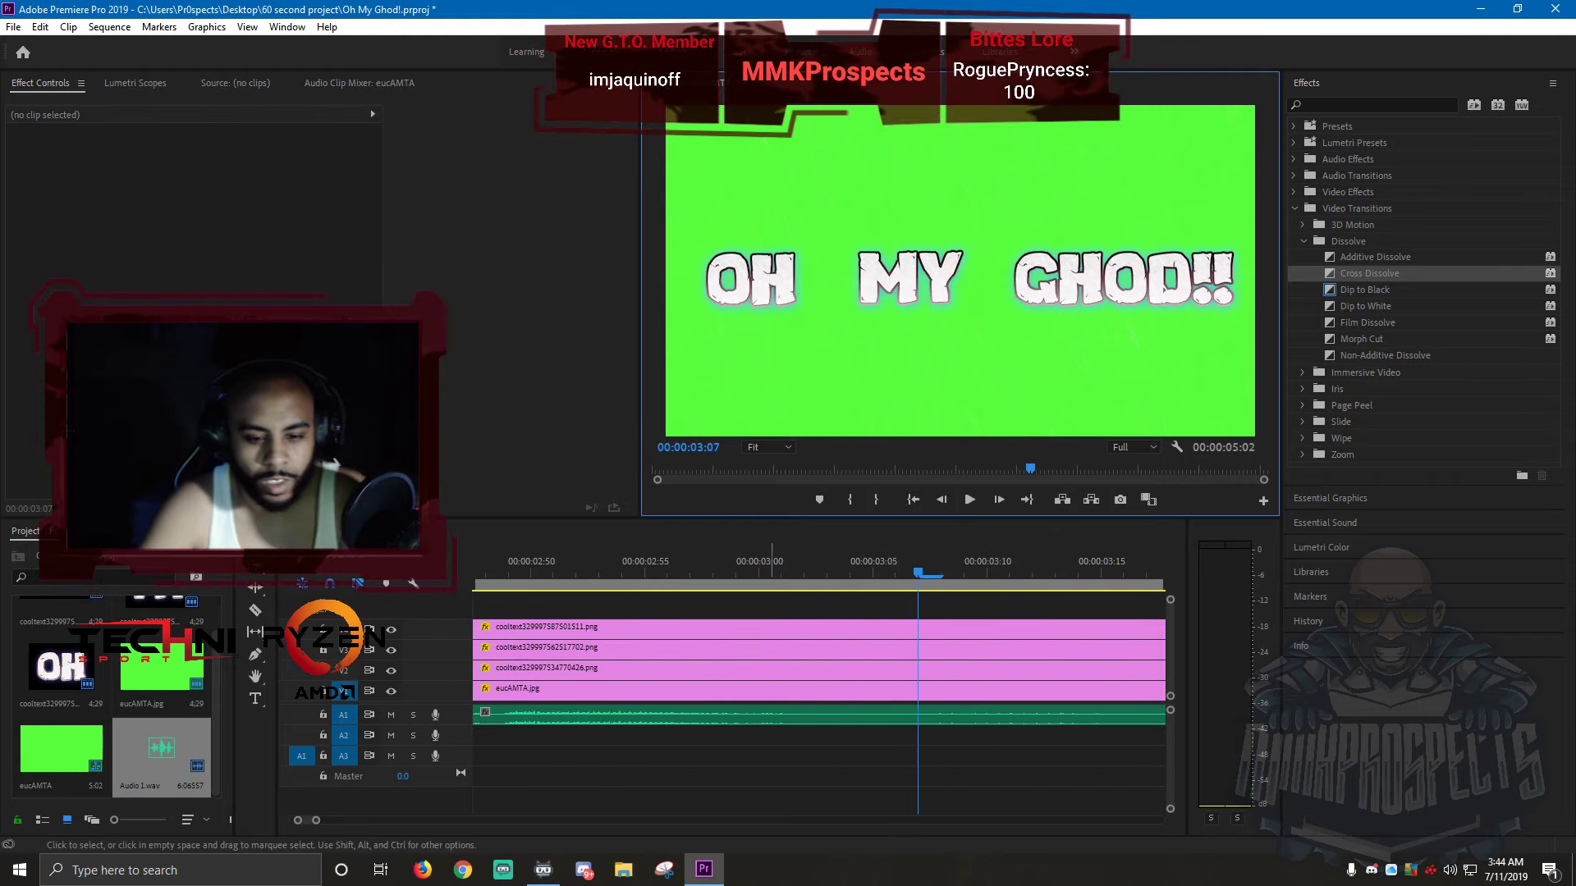
key("minus")
key("minus")
key("minus")
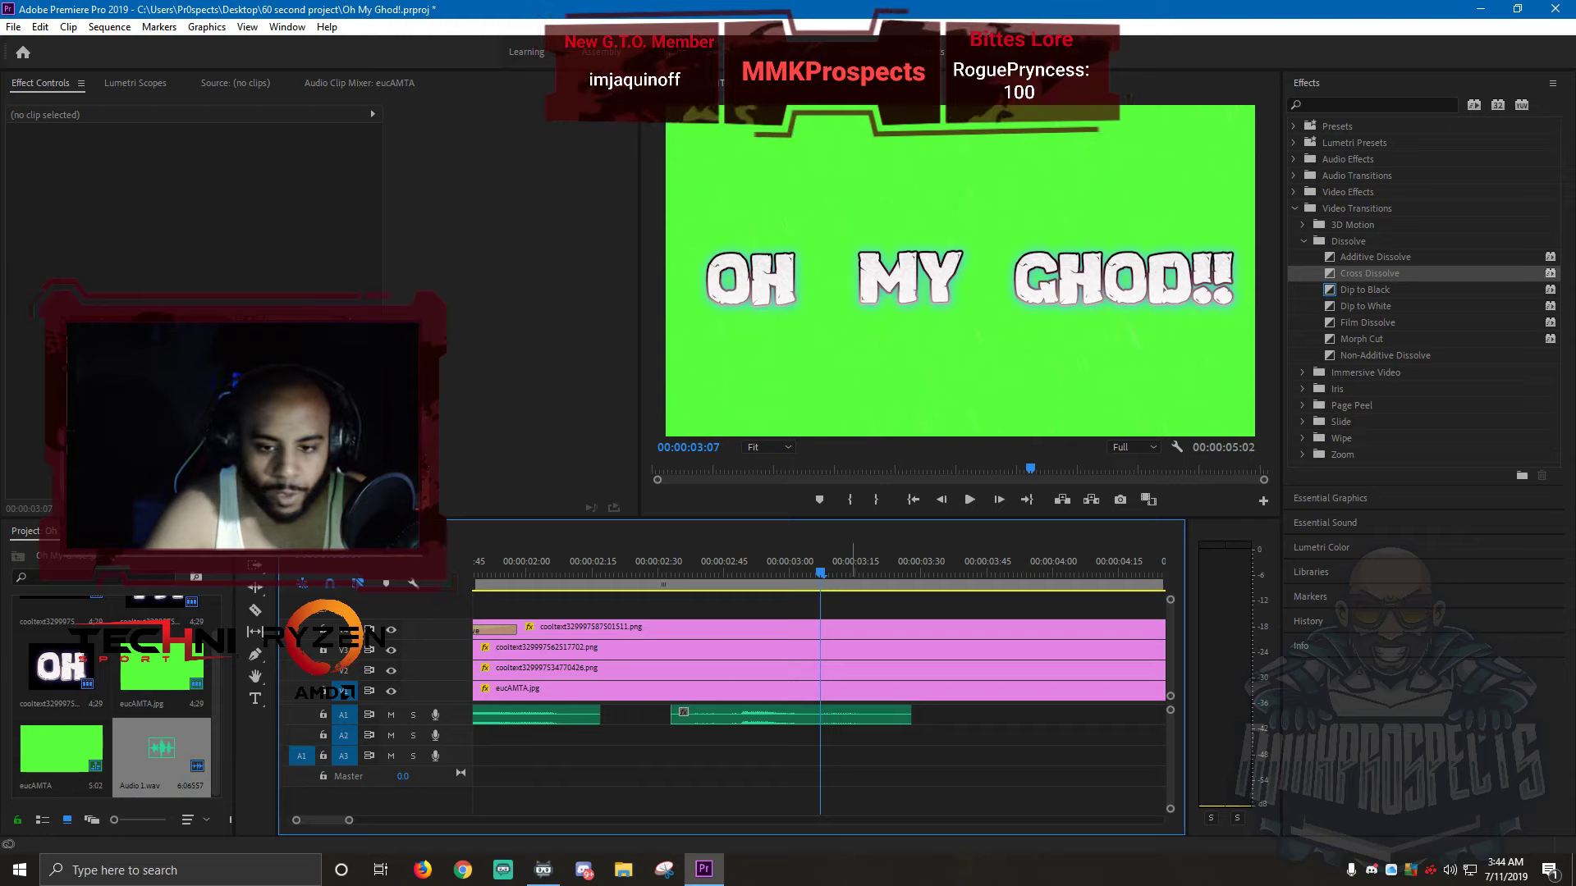
key("Home")
key("space")
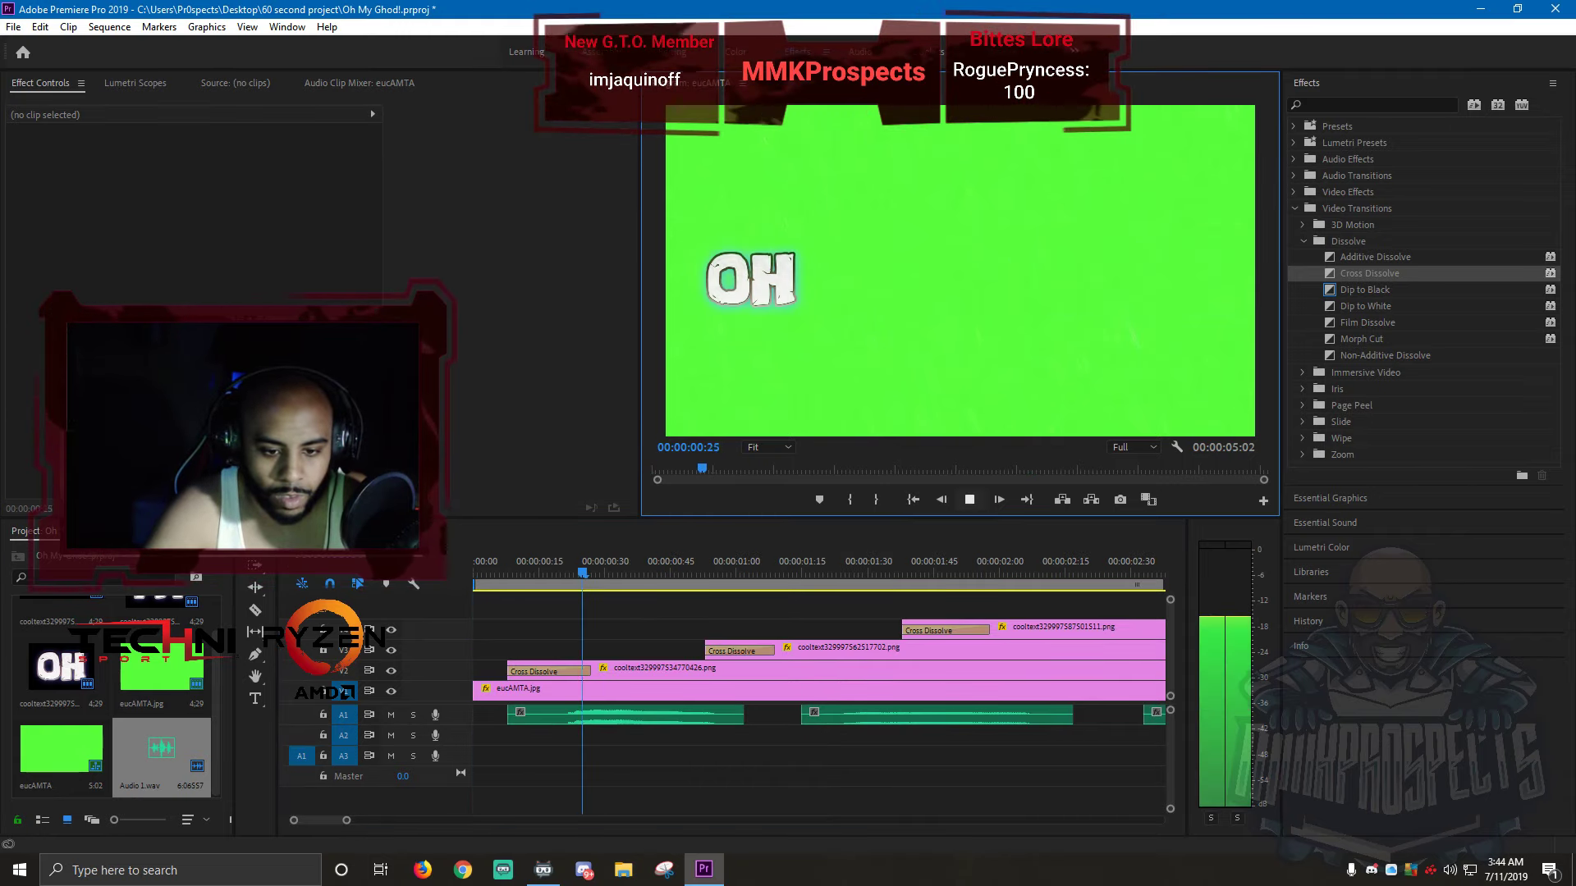
key("space")
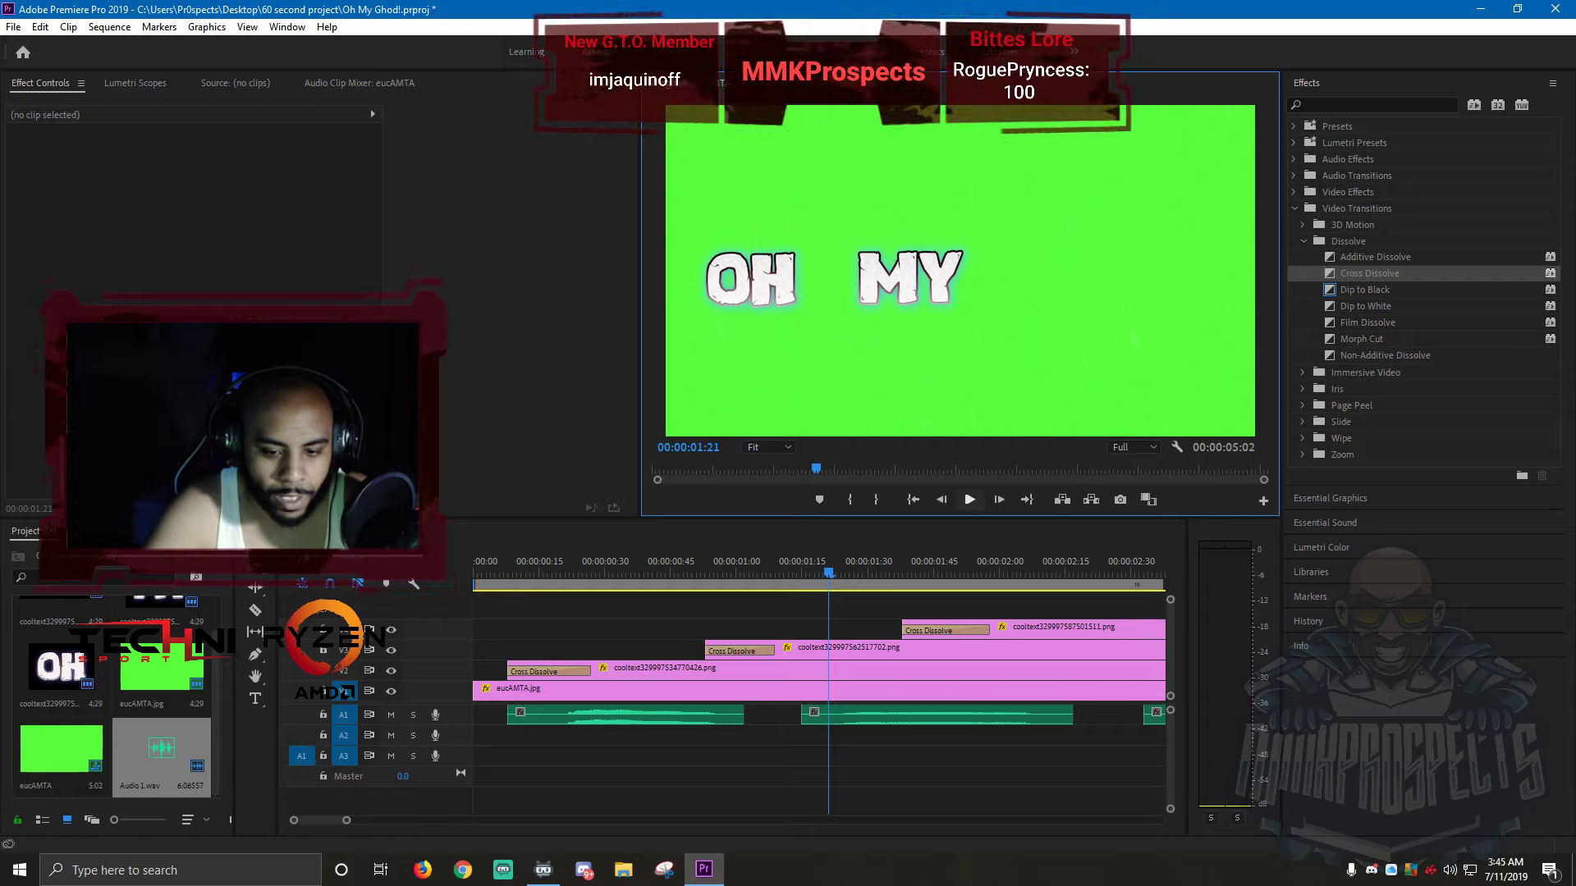
- Trim about two frames off the end of the OH voice clip and the start of the MY clip, and replay the sequence
left_click_drag(743, 714, 805, 713)
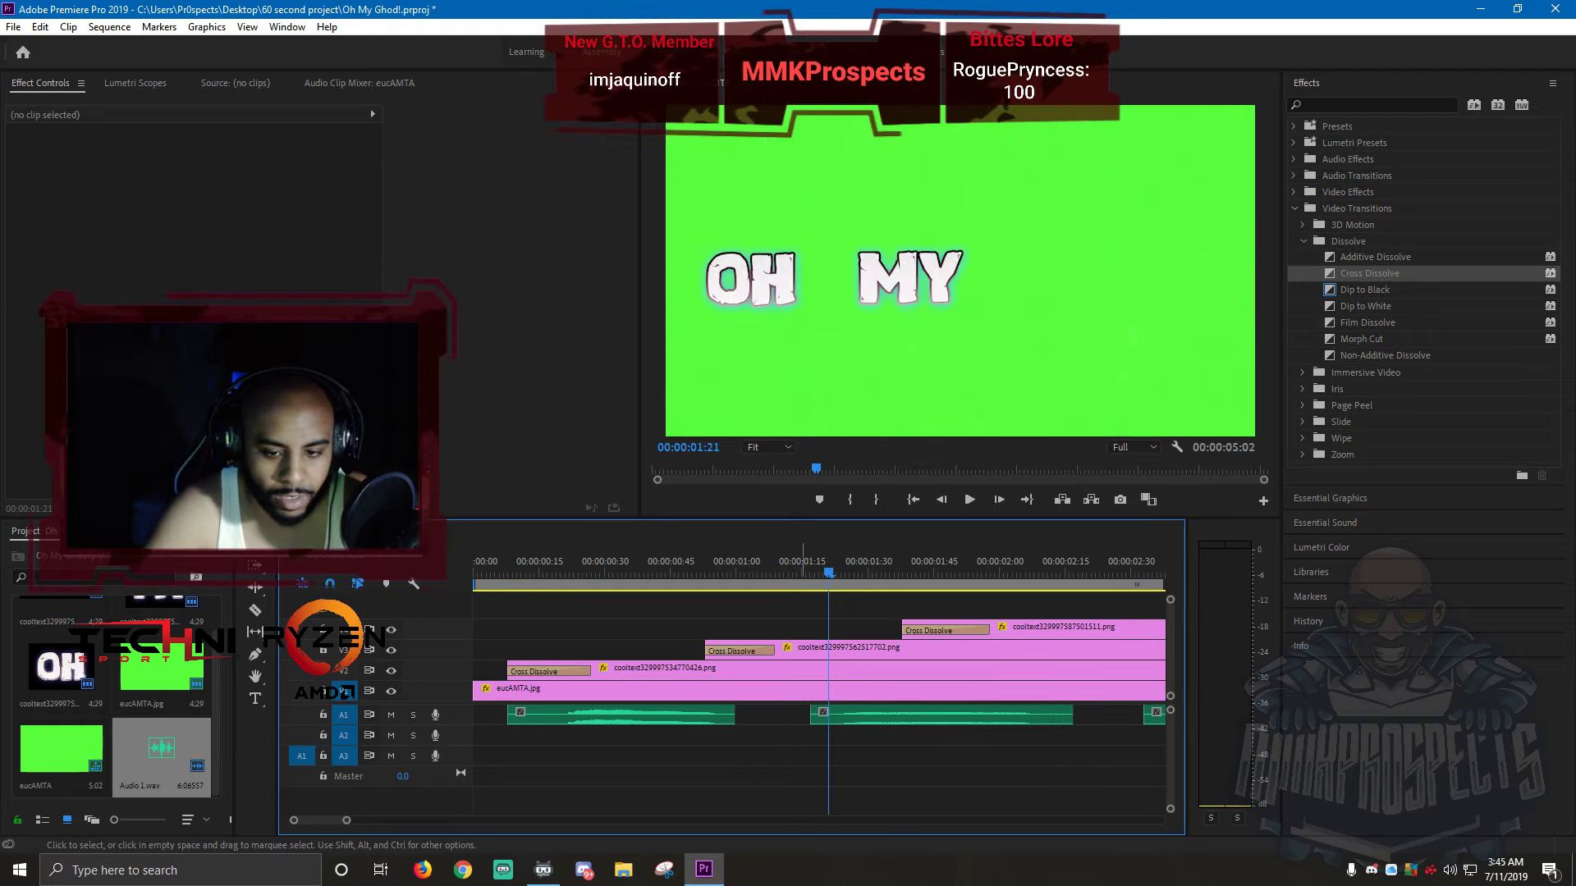
left_click(913, 500)
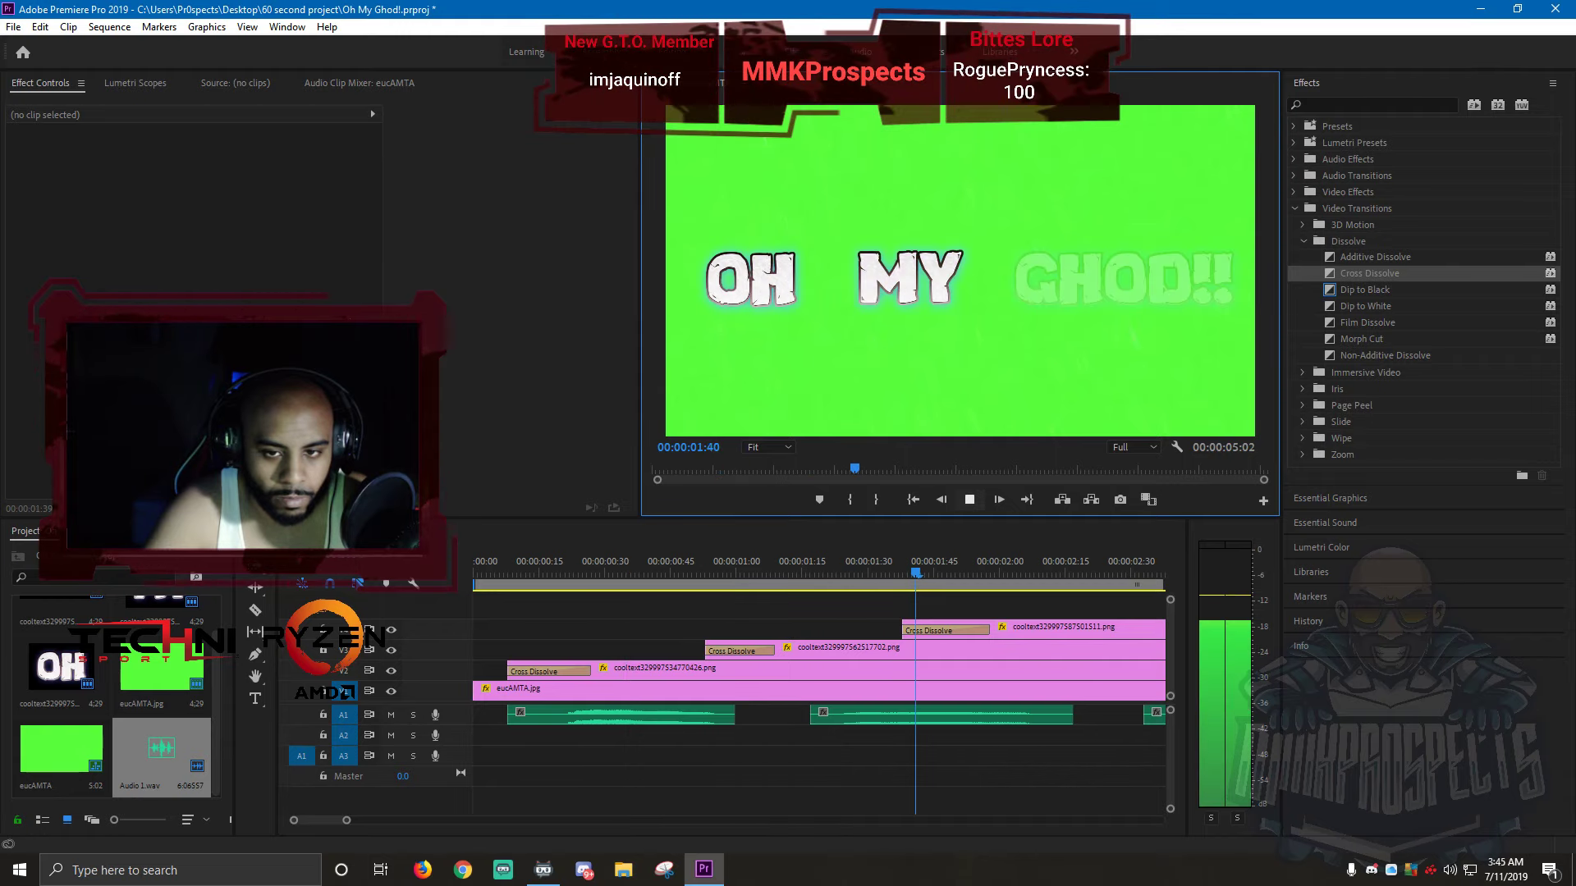
left_click(970, 500)
- Move the MY voice clip about two frames earlier on A1 and place the playhead at 00:00:00:53
scroll(819, 697, "up", 4)
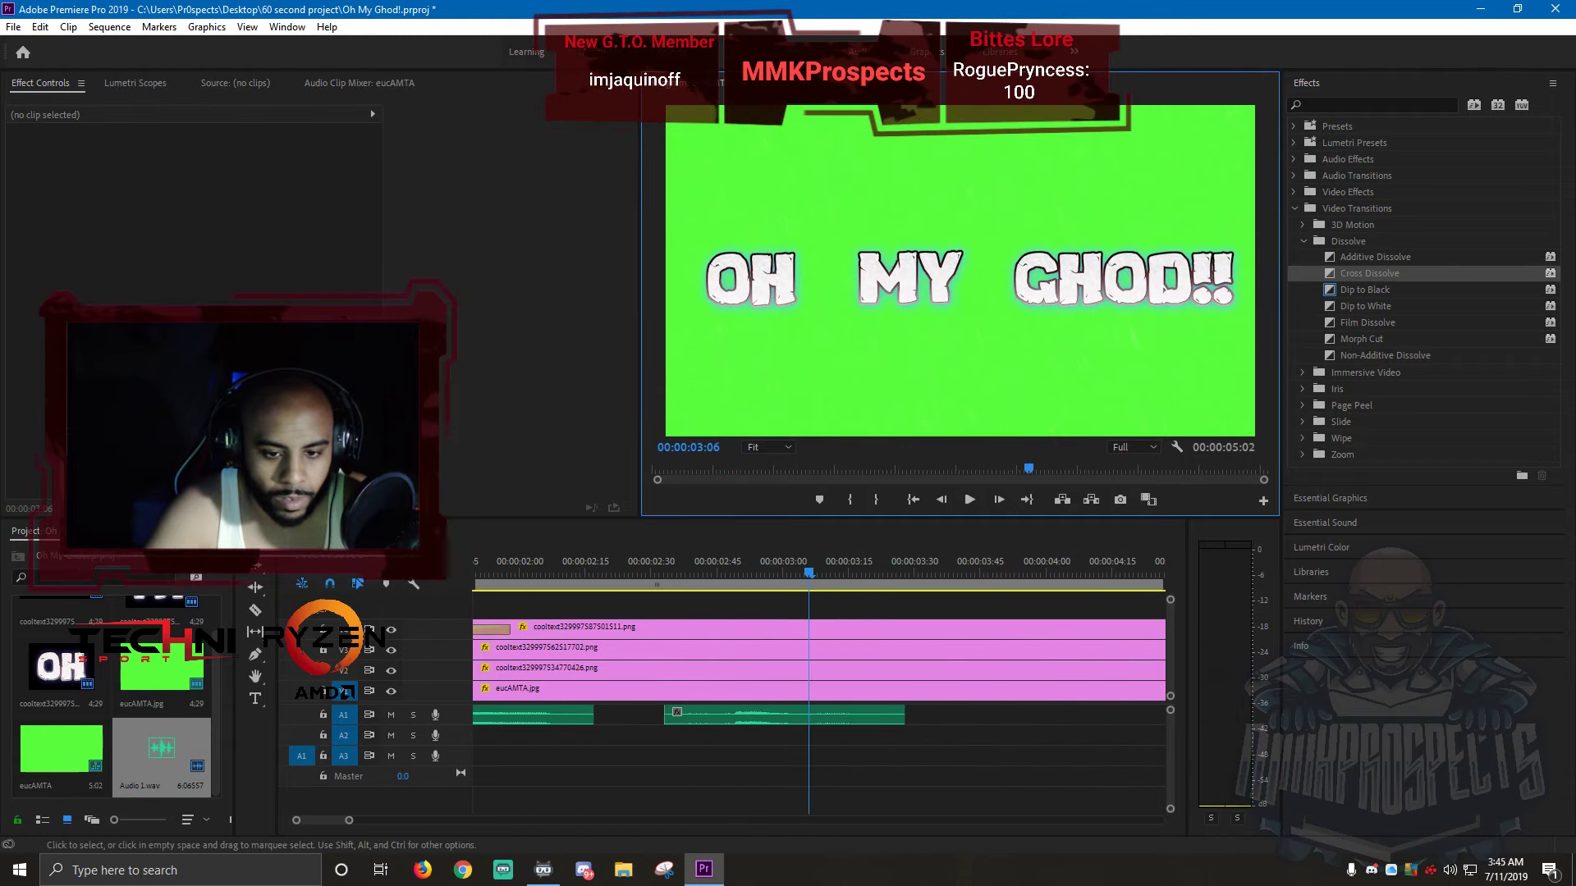
scroll(805, 637, "up", 7)
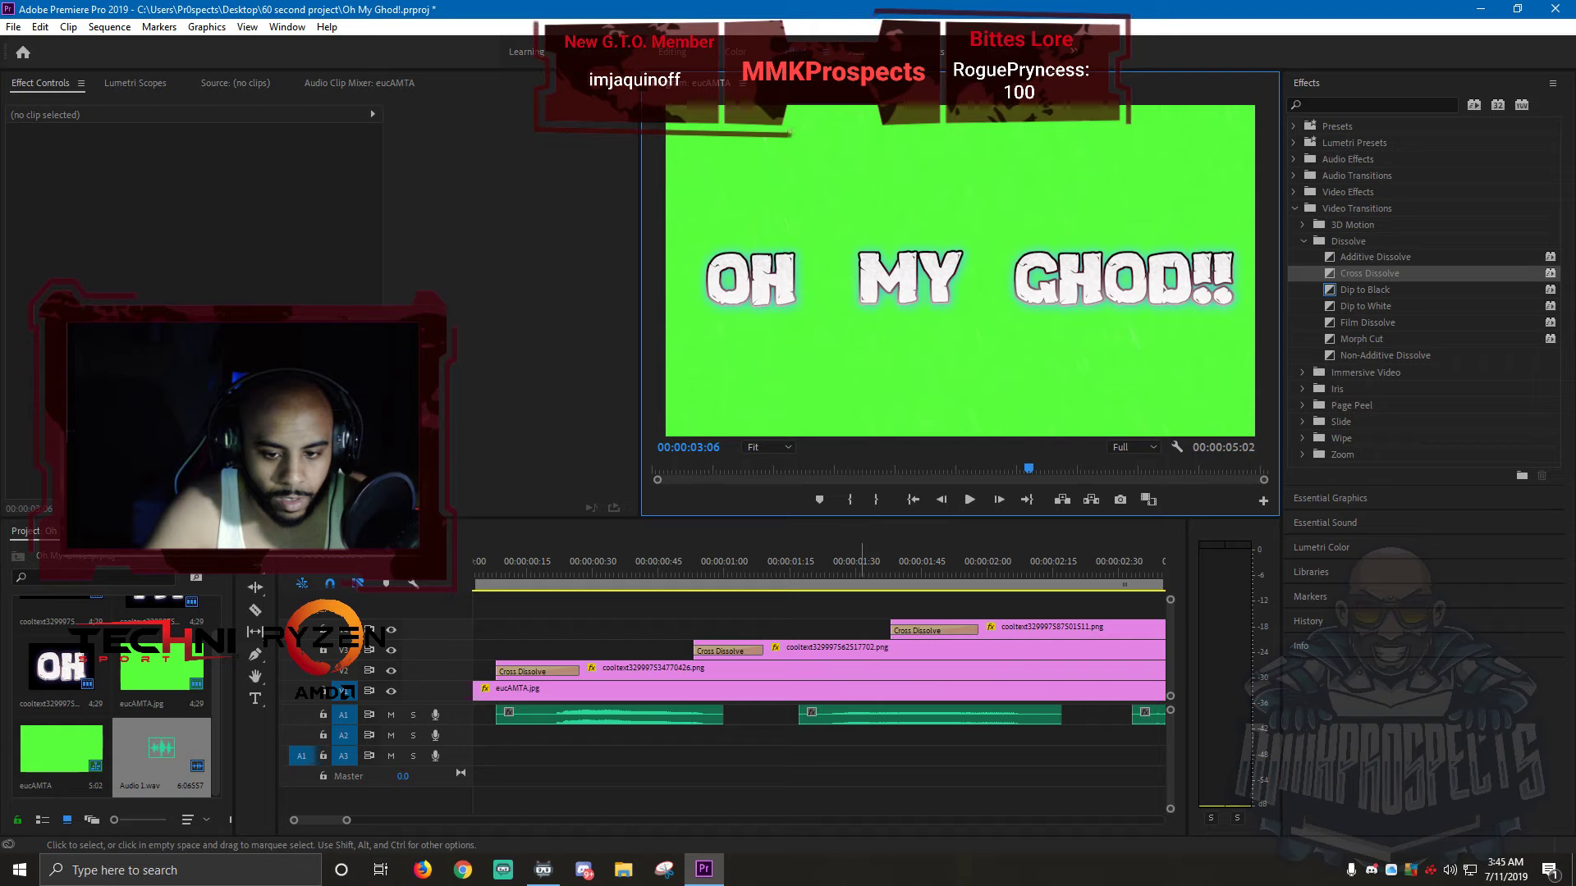
left_click(869, 714)
left_click_drag(869, 716, 859, 716)
left_click(694, 570)
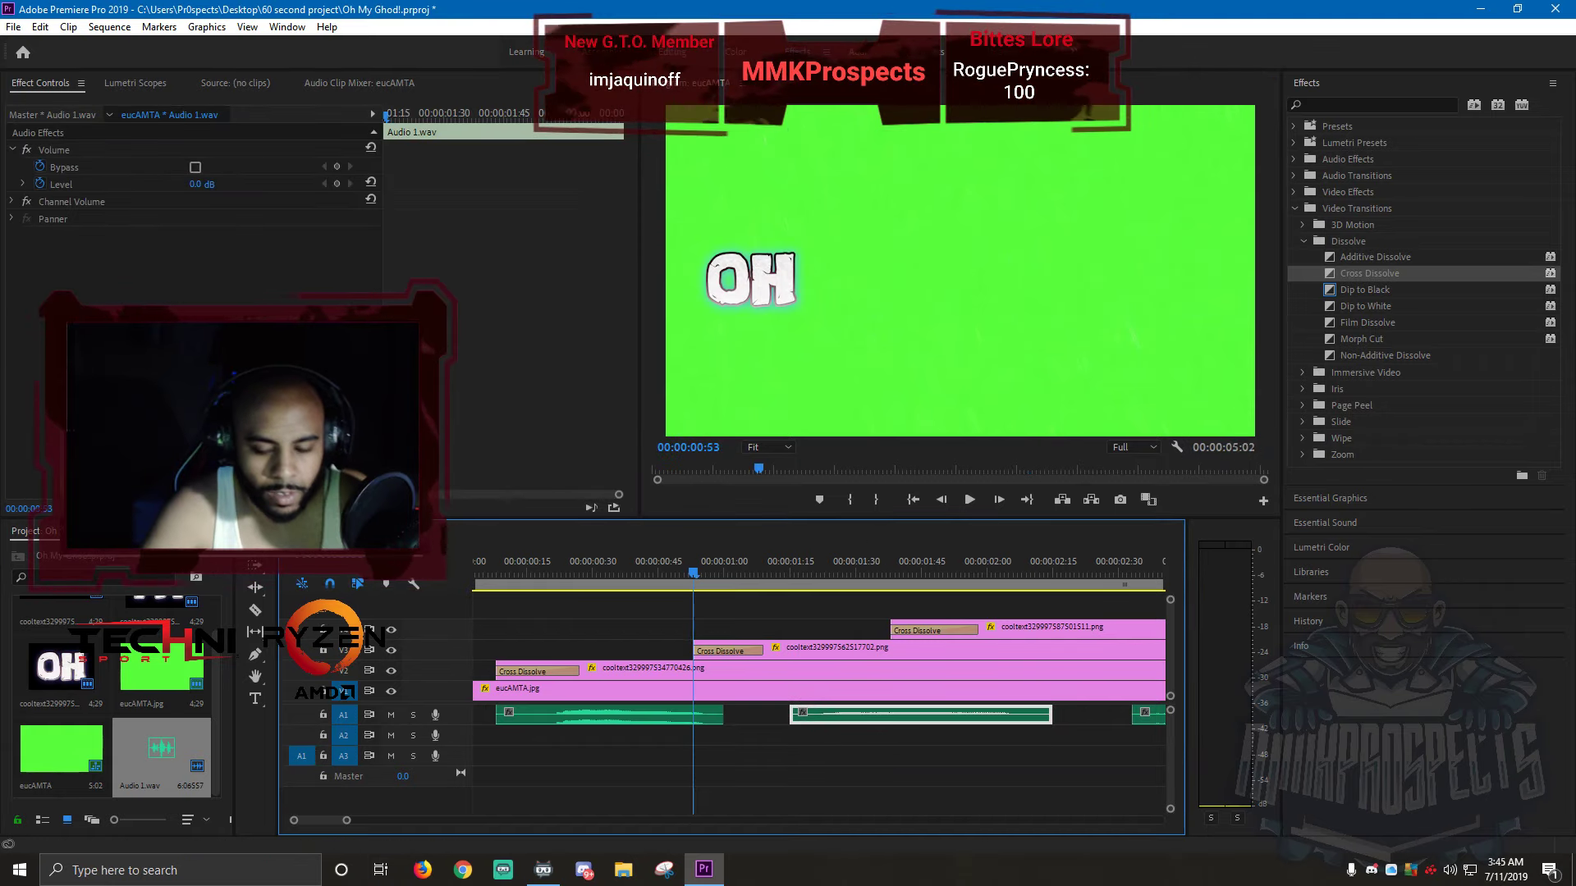
- Play the sequence from 00:00:00:53 and again from the beginning to check the timing of the MY voice clip
key("space")
key("space")
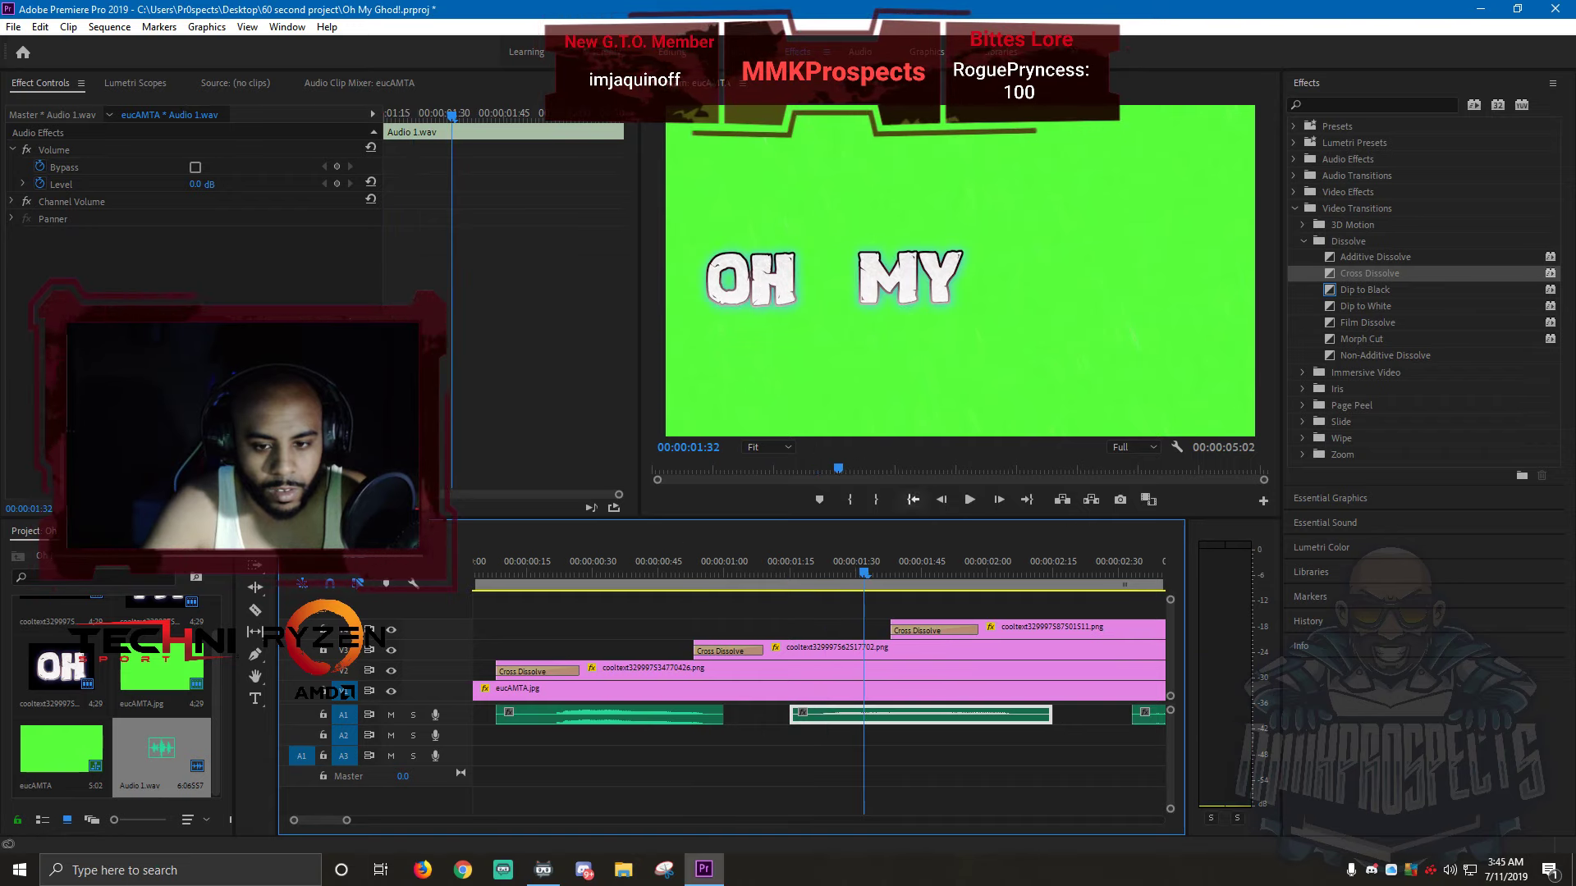
left_click(914, 500)
left_click(969, 500)
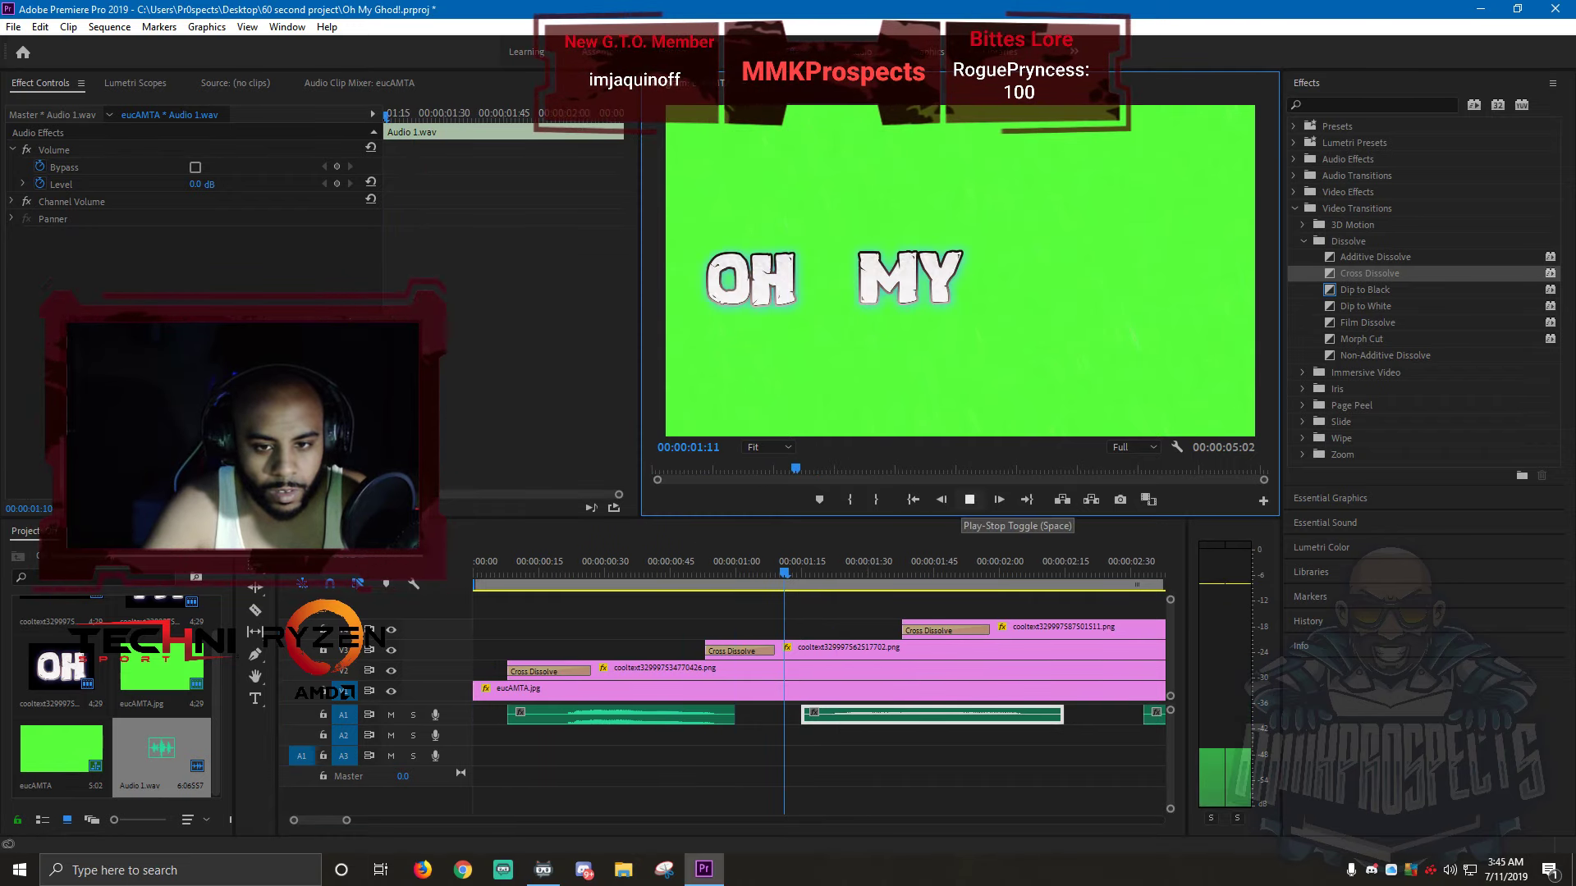
left_click(969, 500)
- Move the GHOD!! voice clip about four frames earlier on A1 so it starts at 00:00:02:29, and replay the sequence from the beginning
left_click(887, 716)
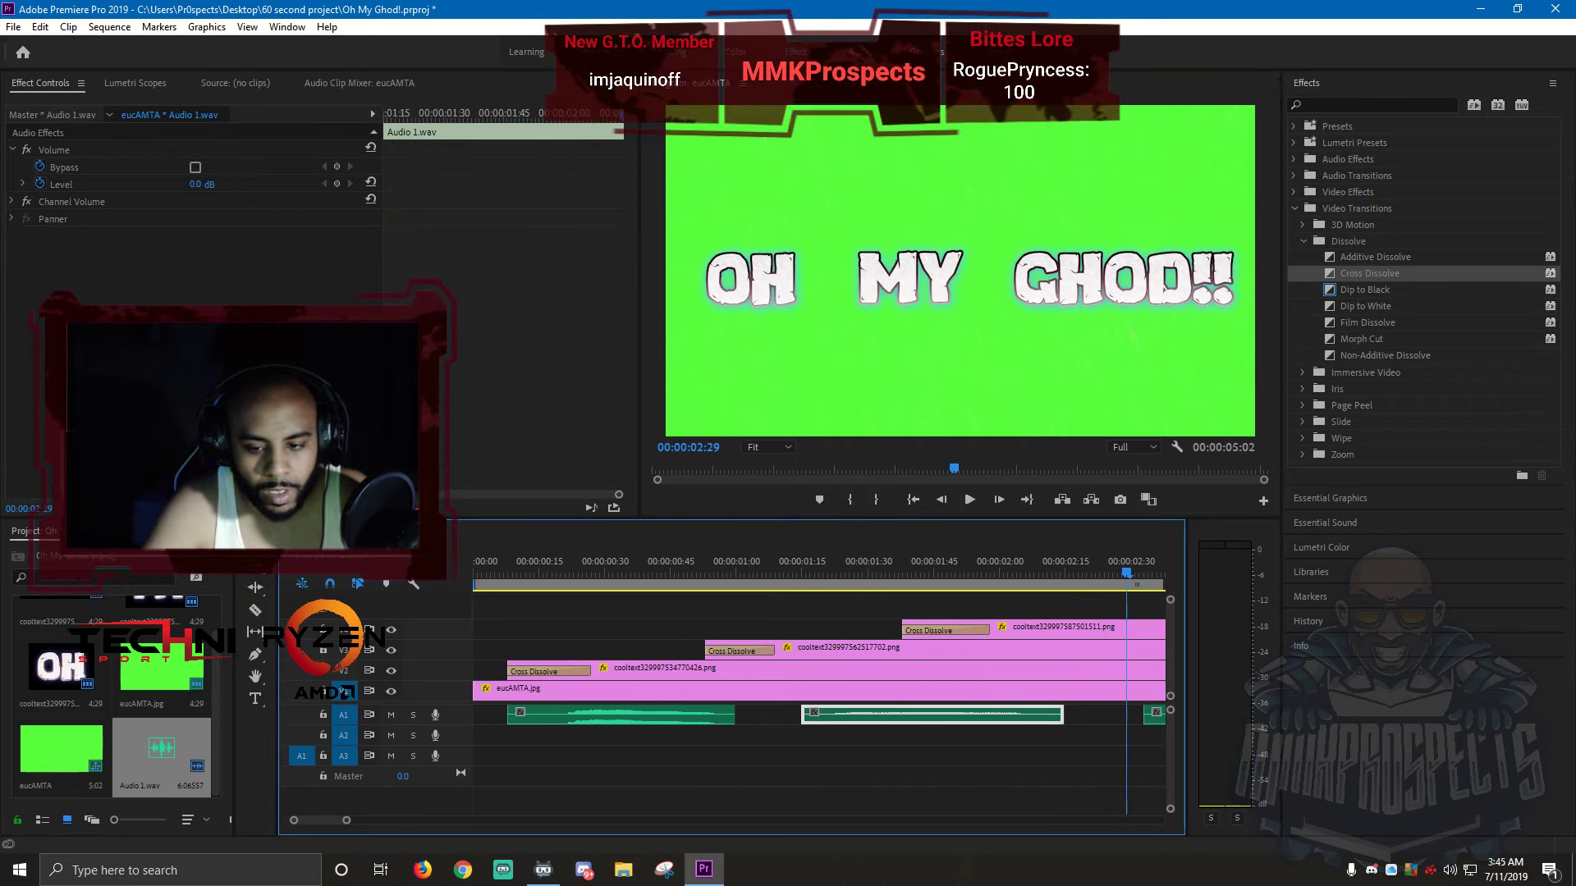
scroll(821, 714, "right", 2)
left_click(1067, 714)
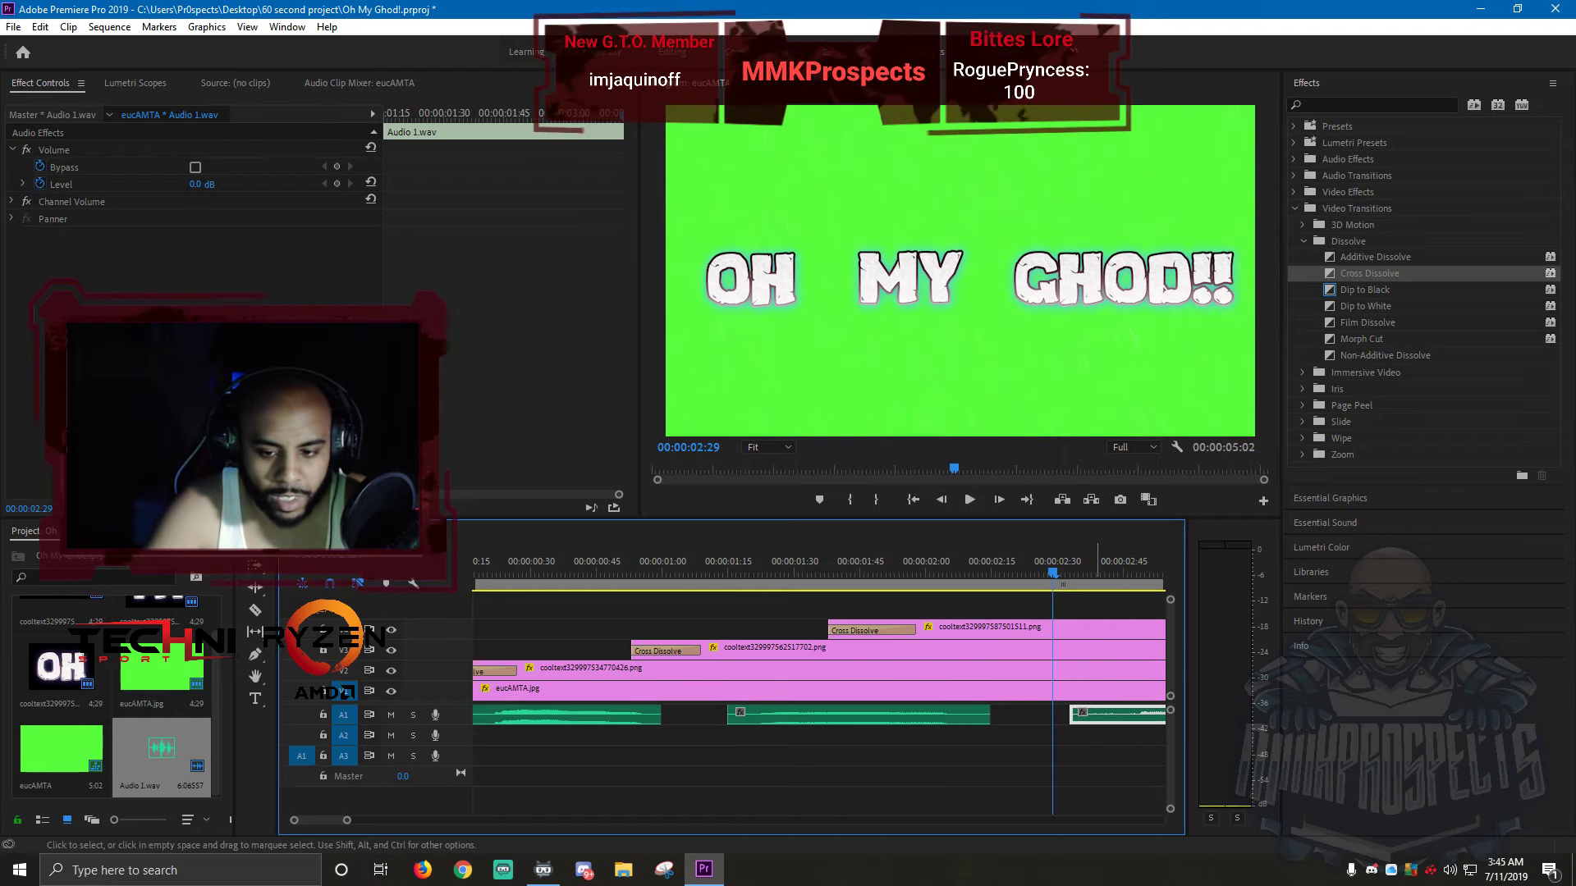
left_click(698, 469)
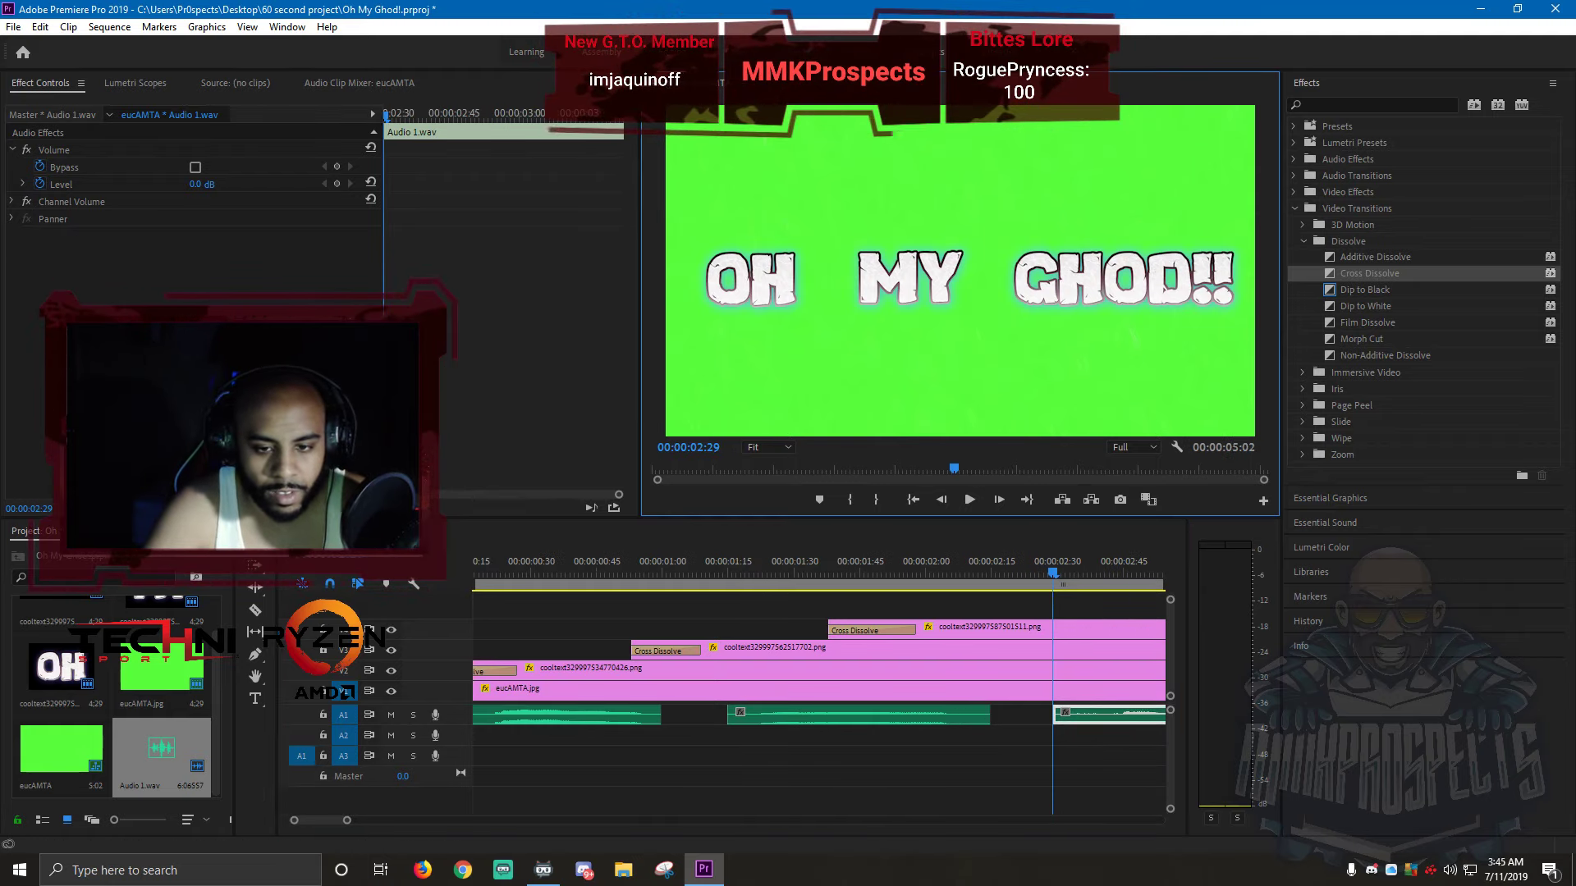
left_click(913, 499)
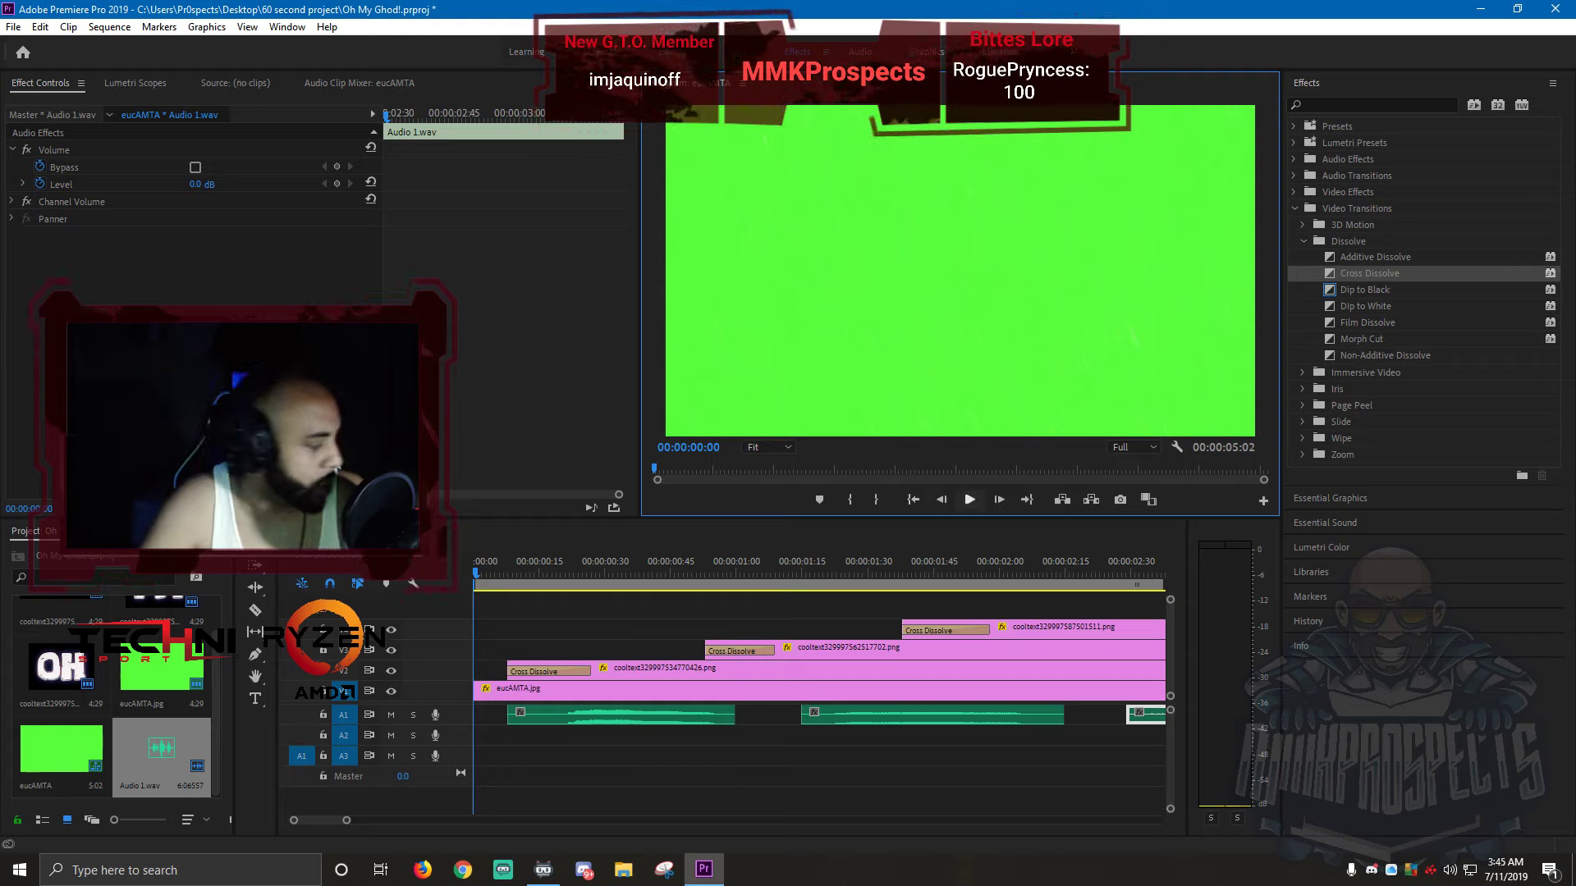
key("space")
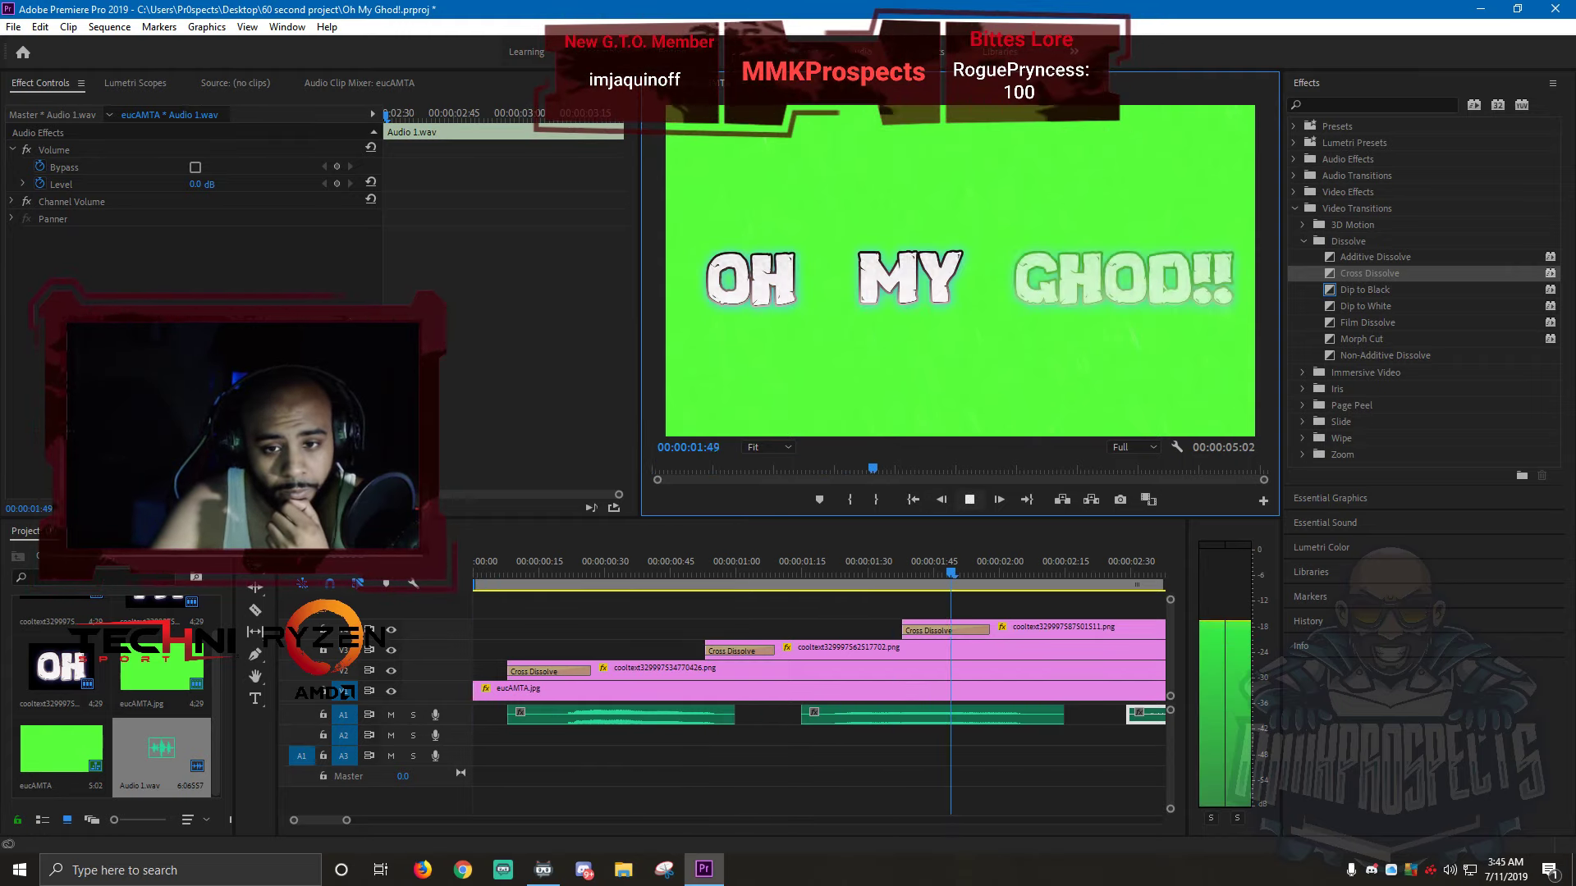
key("space")
- Replay the passage around the GHOD!! voice clip several times to compare it with the GHOD!! logo fade
scroll(796, 706, "up", 1)
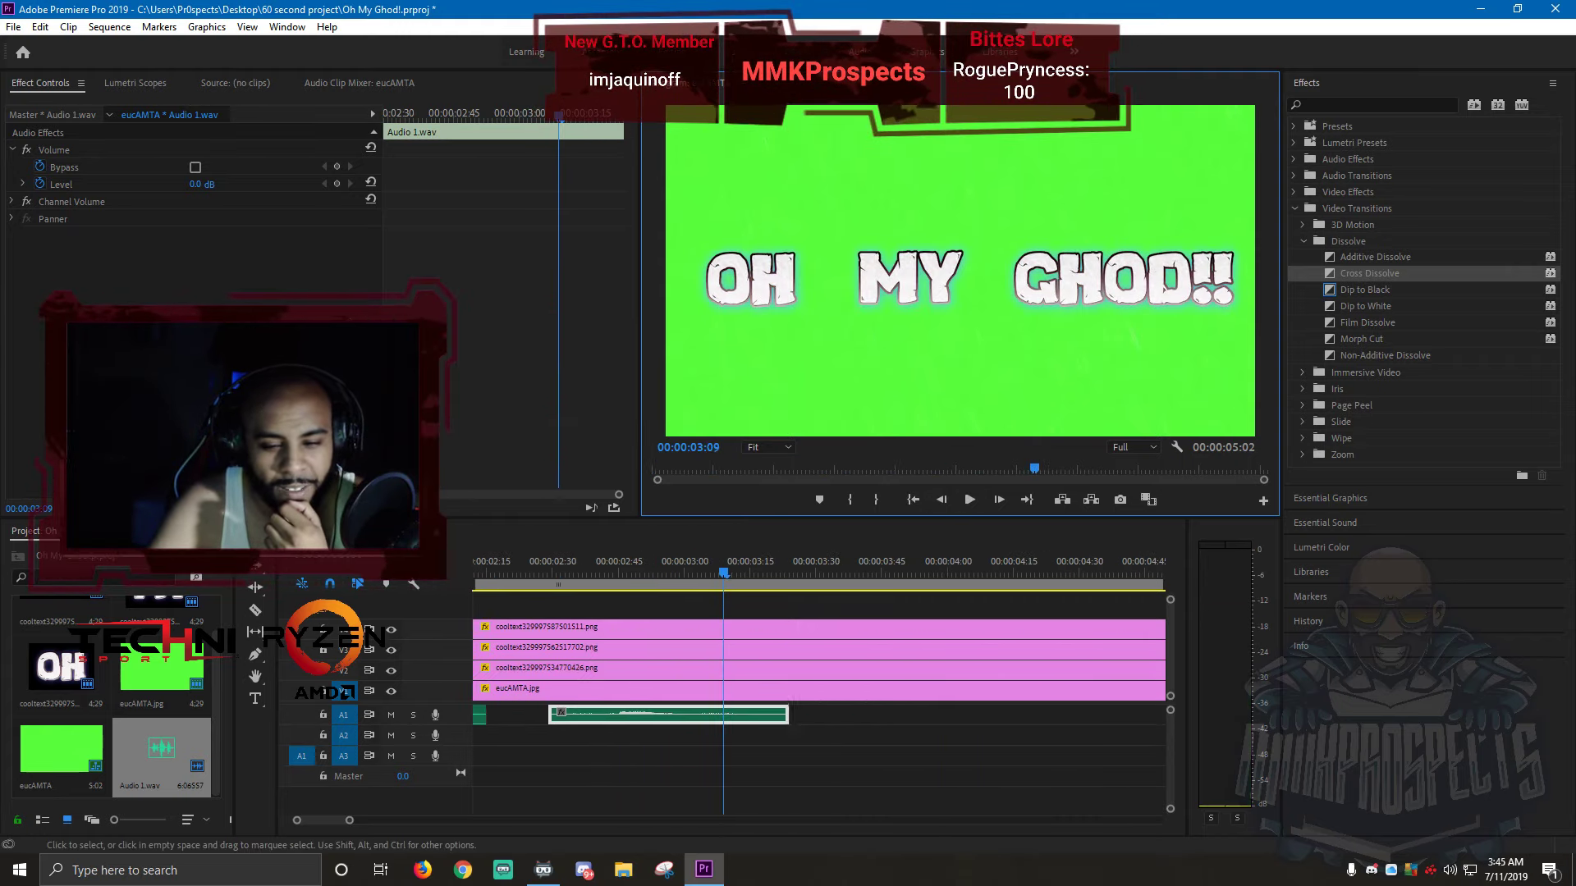
scroll(821, 706, "up", 1)
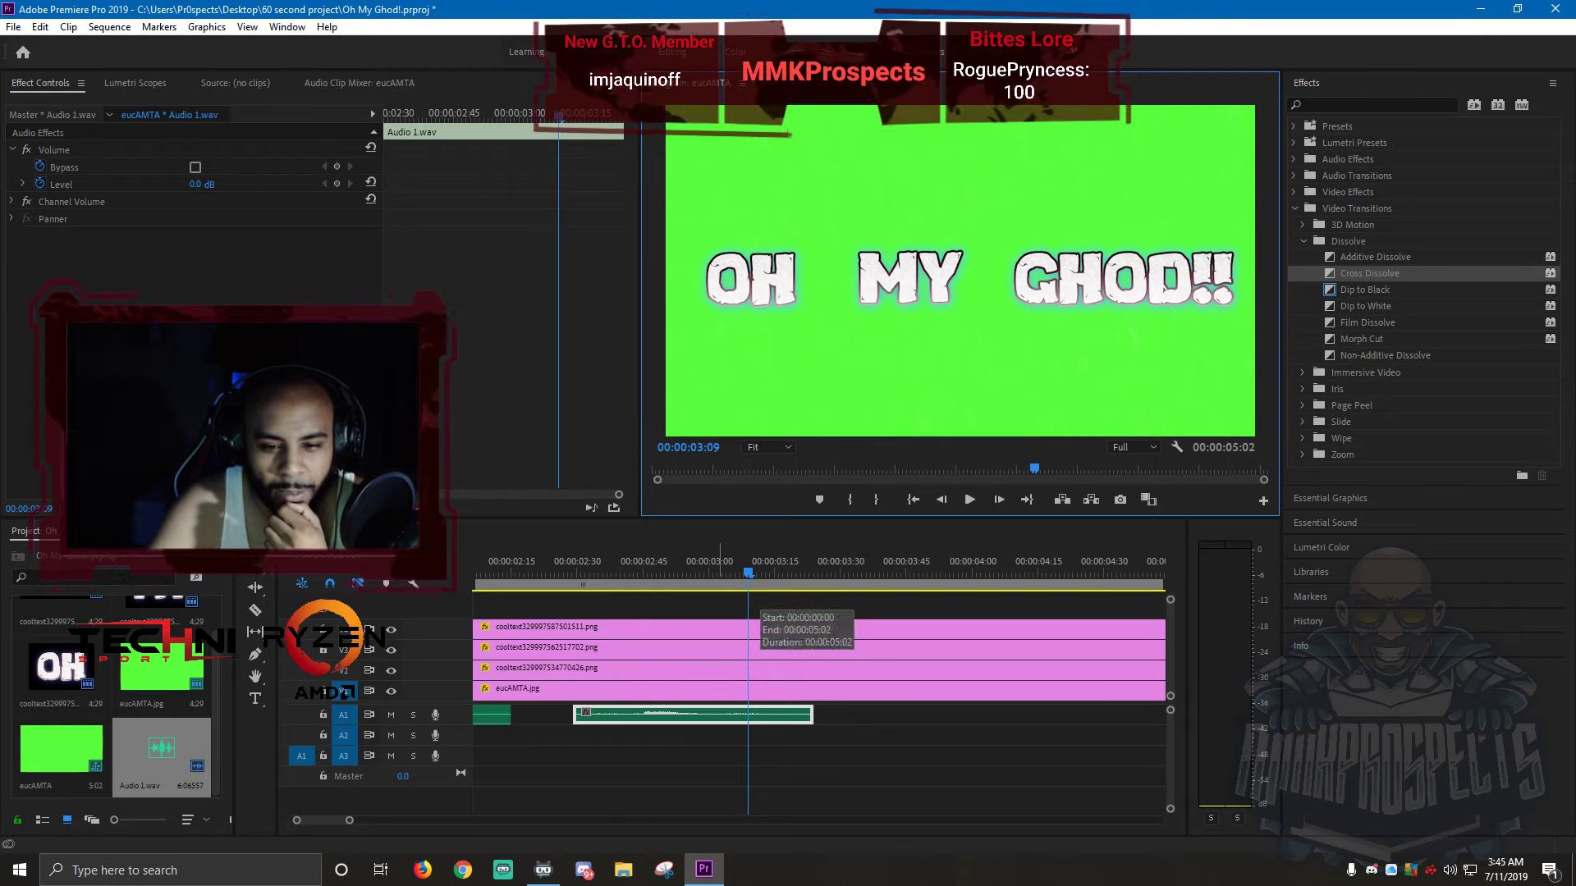
left_click(508, 574)
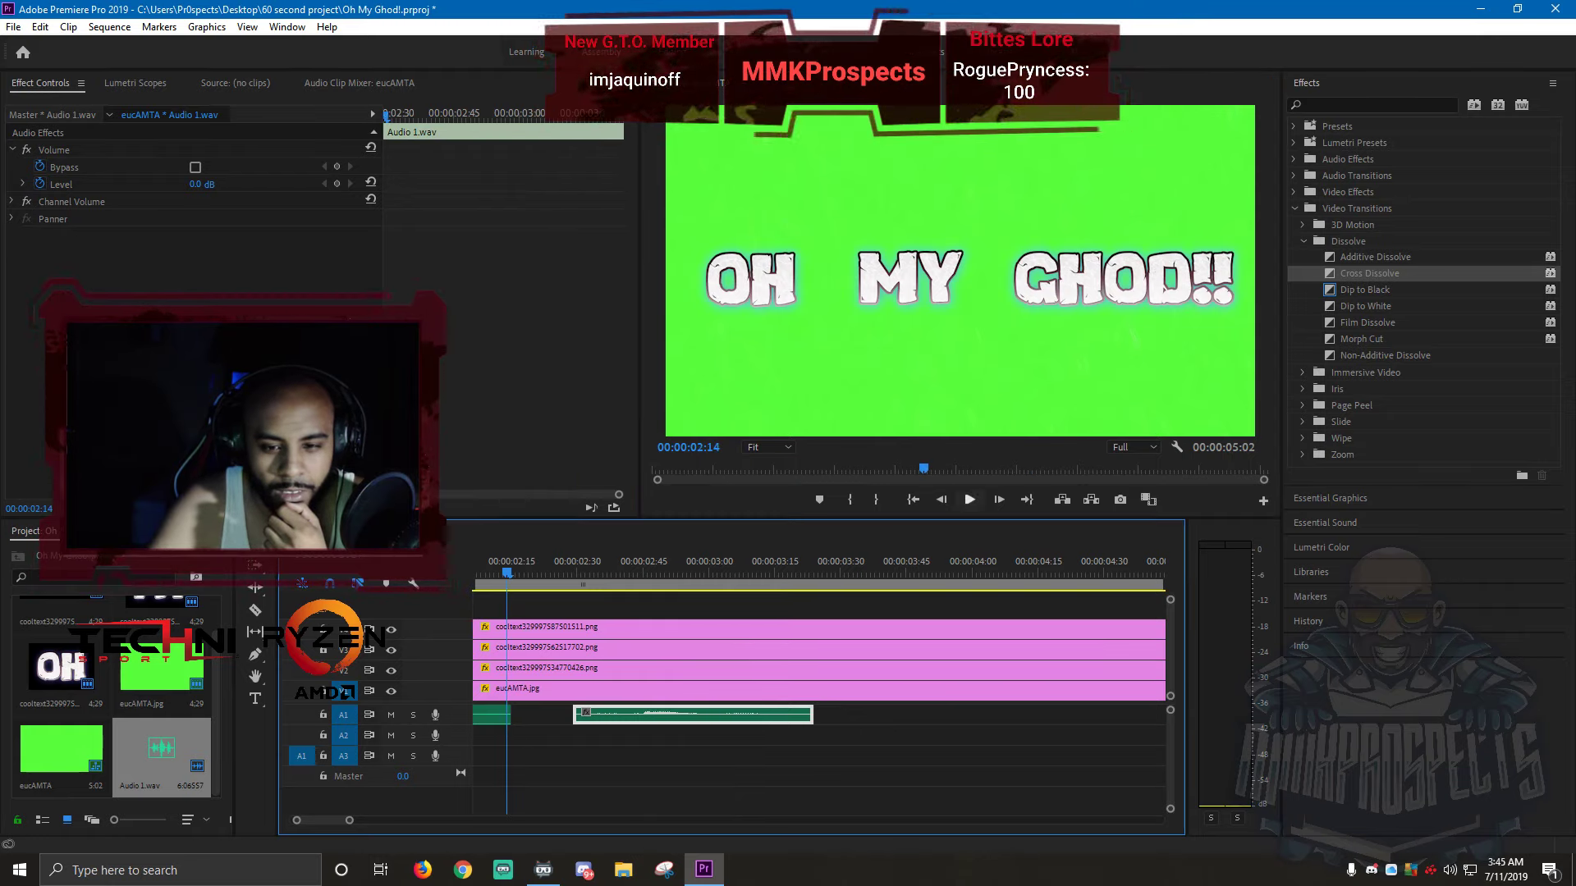
left_click(969, 500)
left_click(969, 500)
scroll(821, 705, "up", 4)
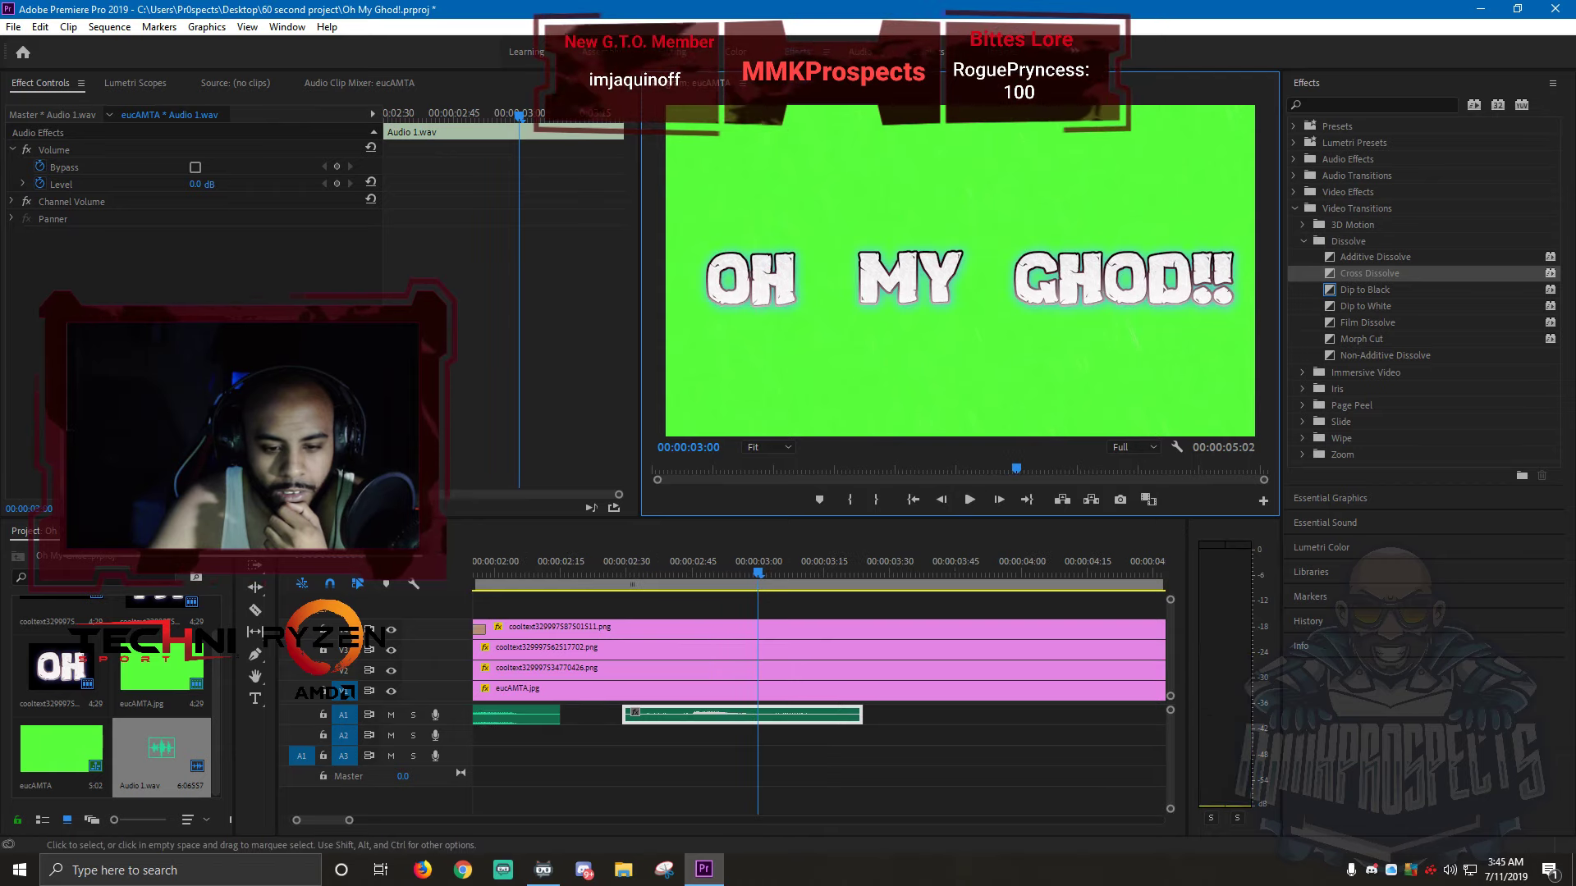
left_click(606, 575)
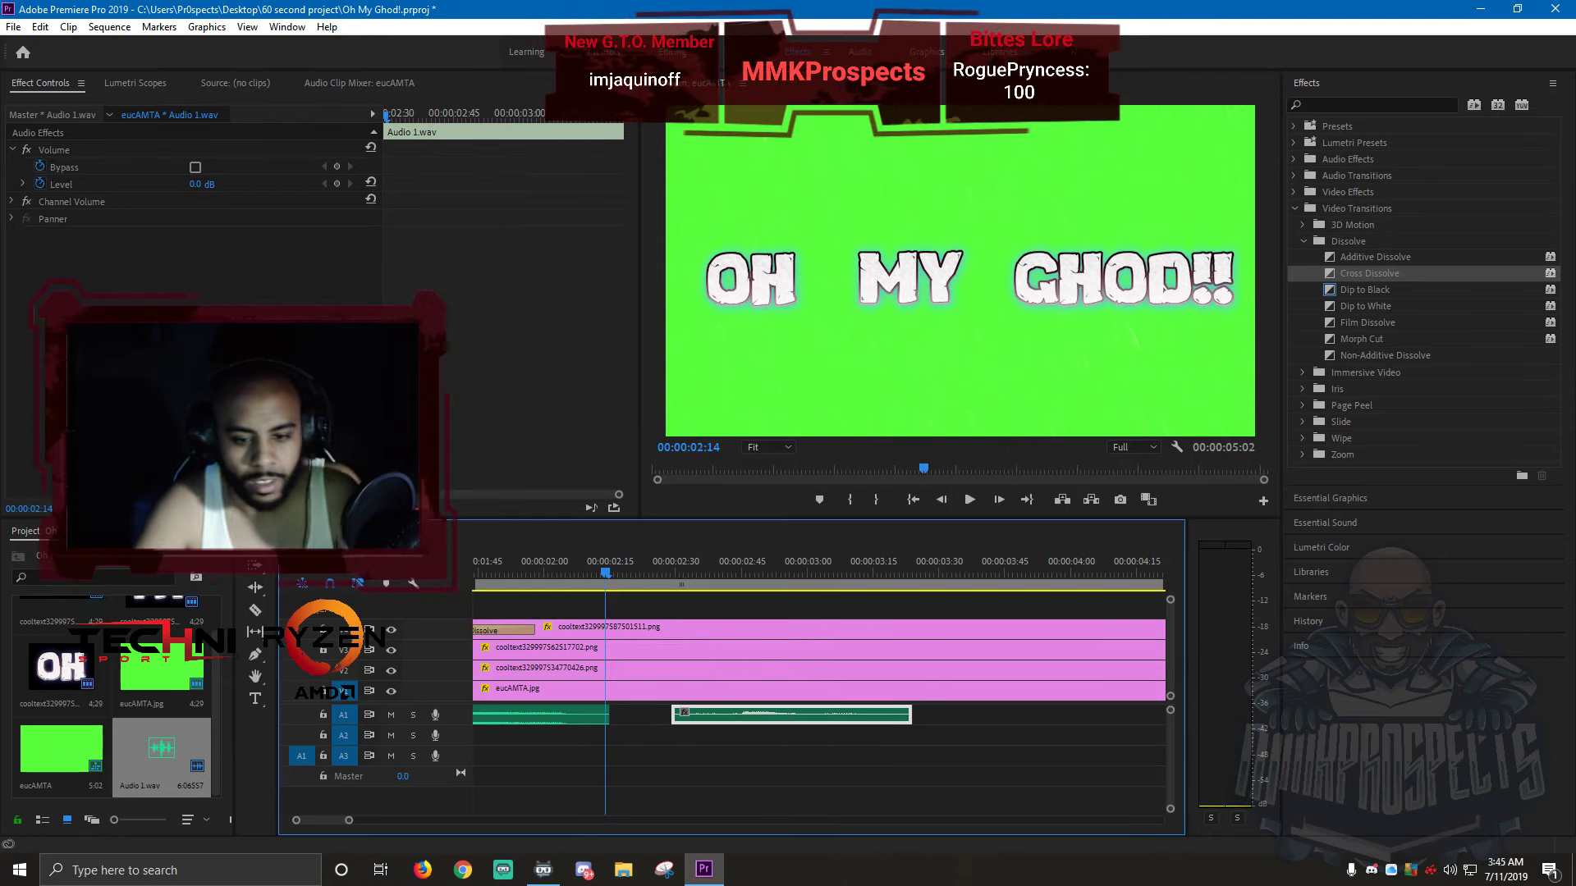
key("space")
key("space")
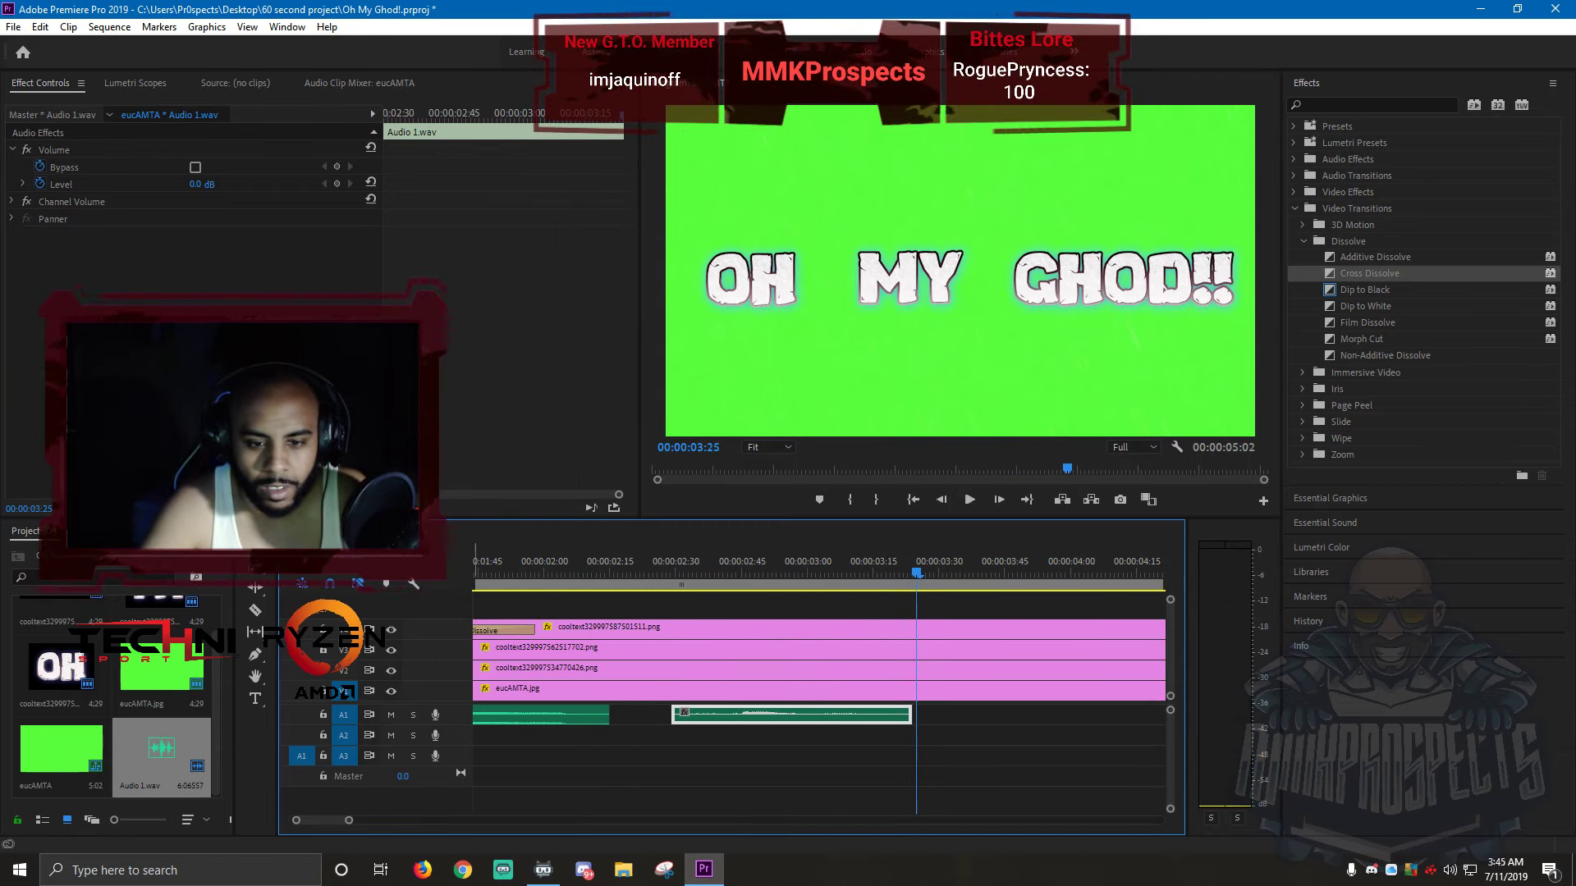
scroll(820, 706, "up", 5)
left_click(525, 575)
key("space")
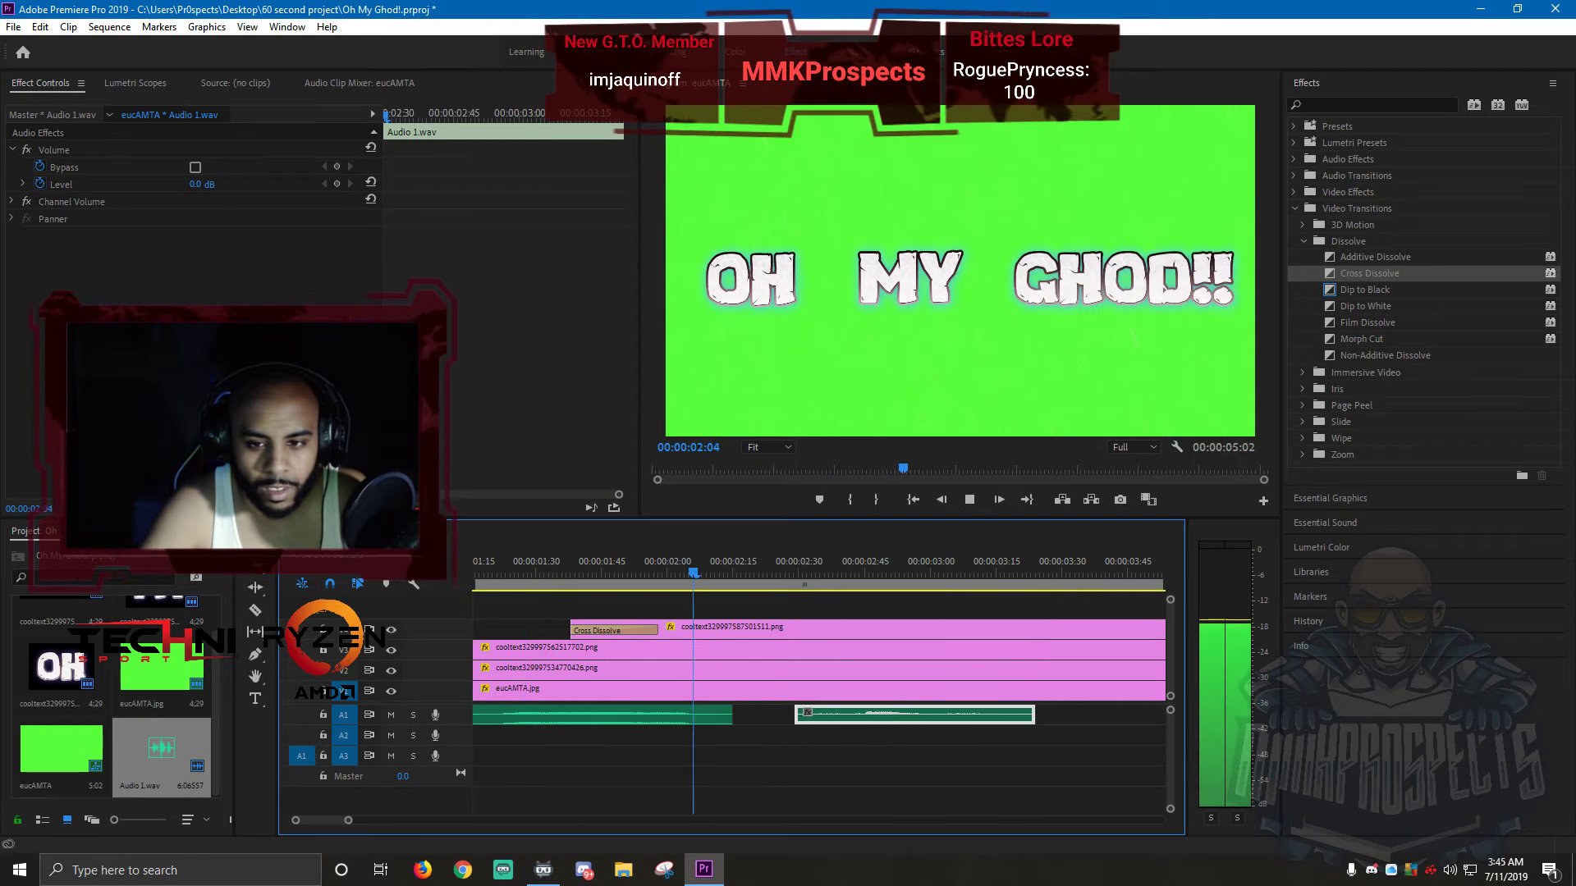
key("space")
- Move the GHOD!! logo clip about two frames later on its track and replay its fade-in, then the sequence from the beginning
left_click_drag(696, 629, 696, 629)
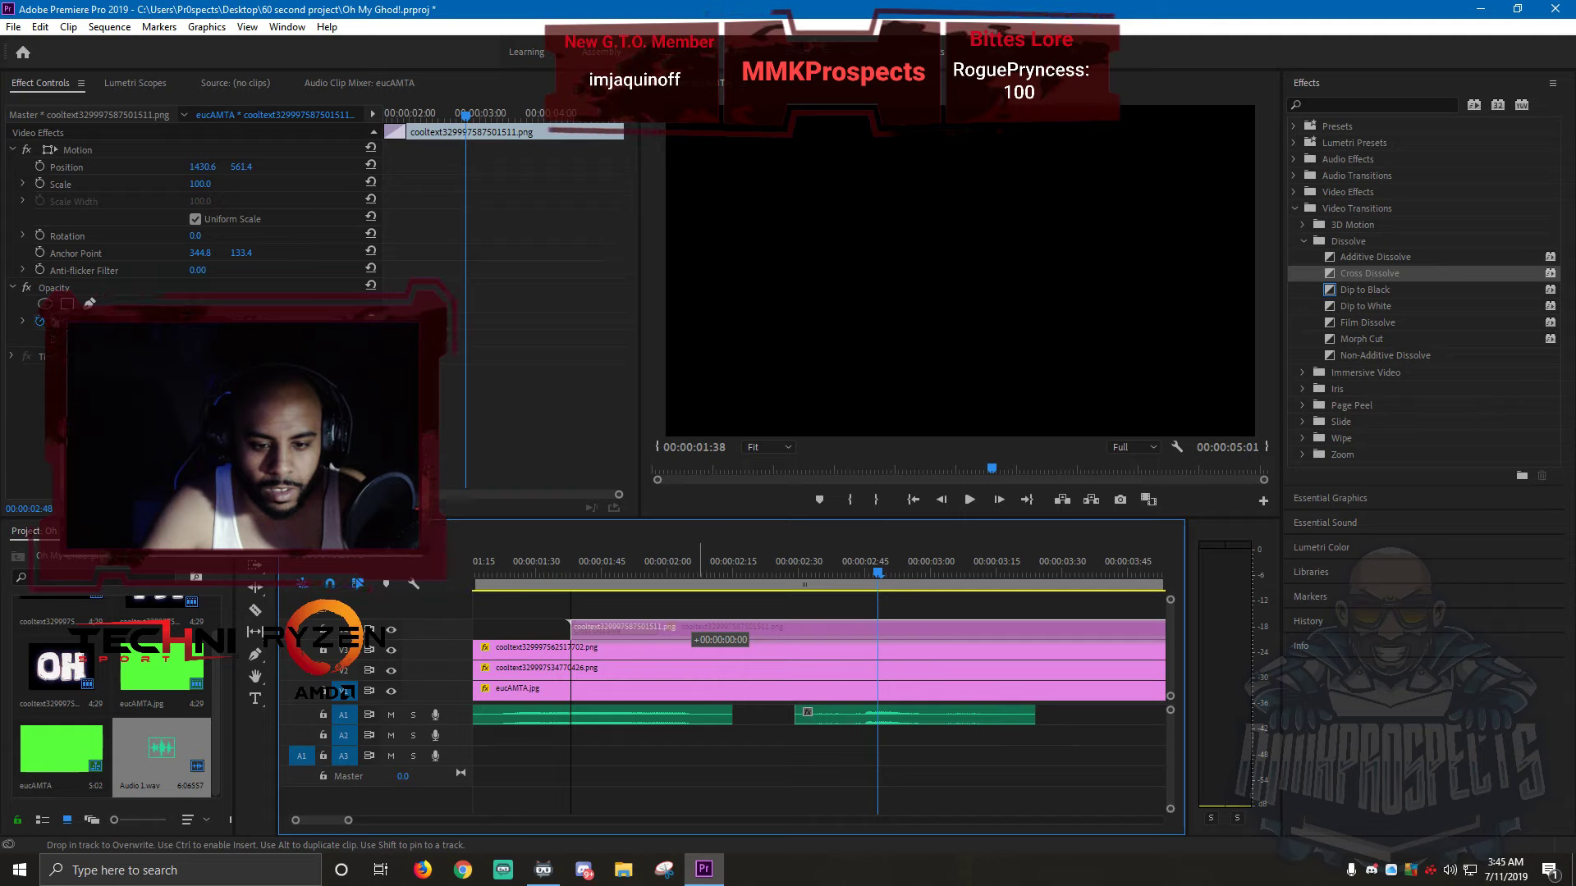
left_click_drag(705, 629, 704, 628)
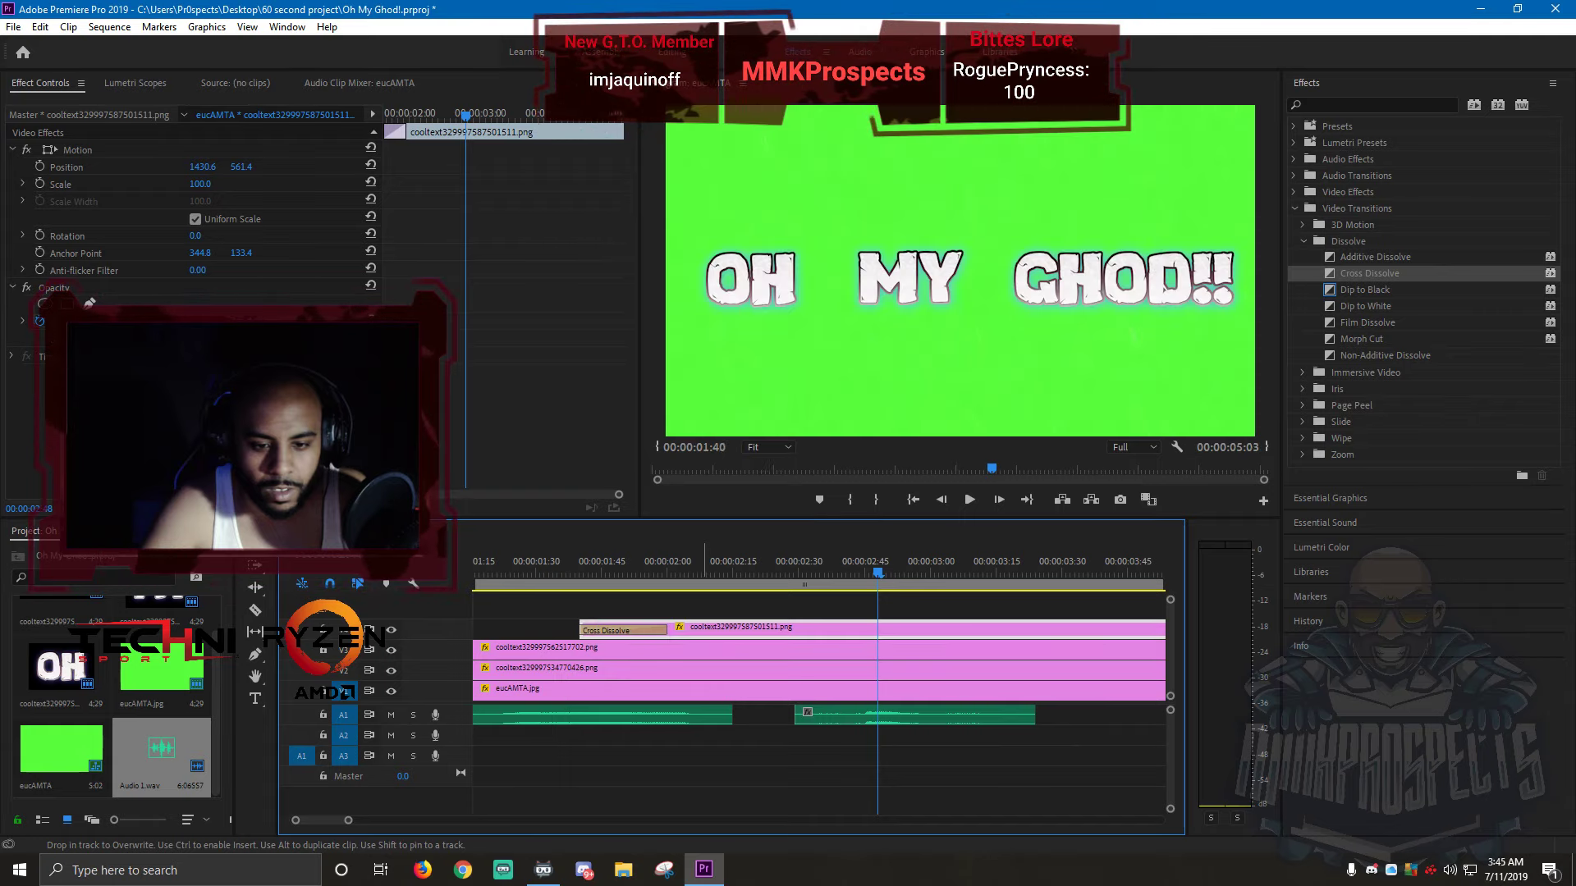
left_click(525, 574)
key("space")
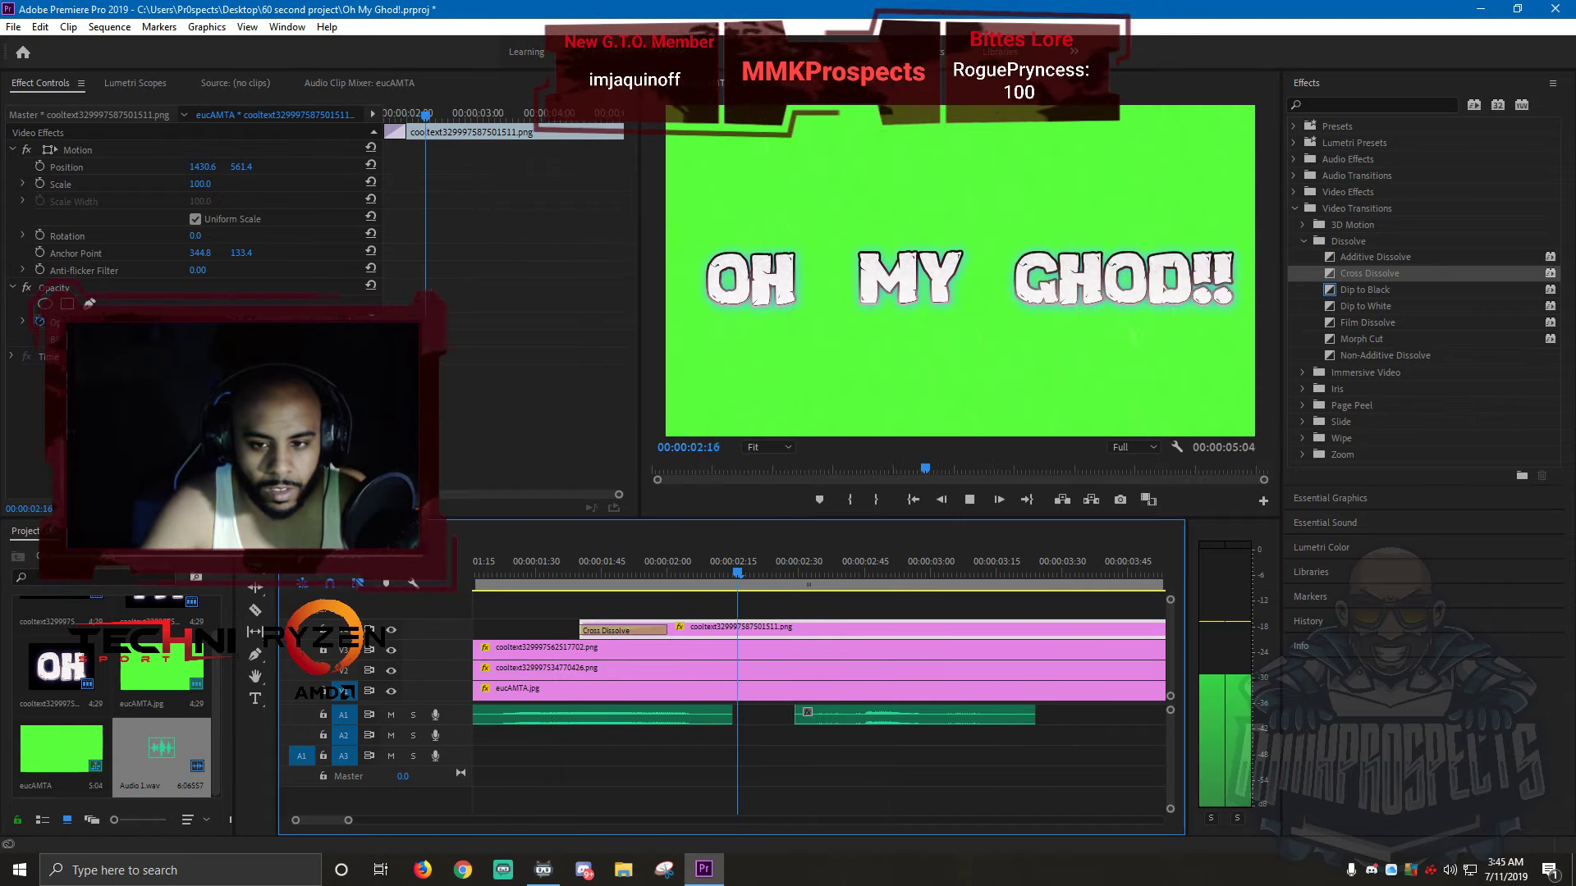
key("space")
scroll(818, 698, "up", 1)
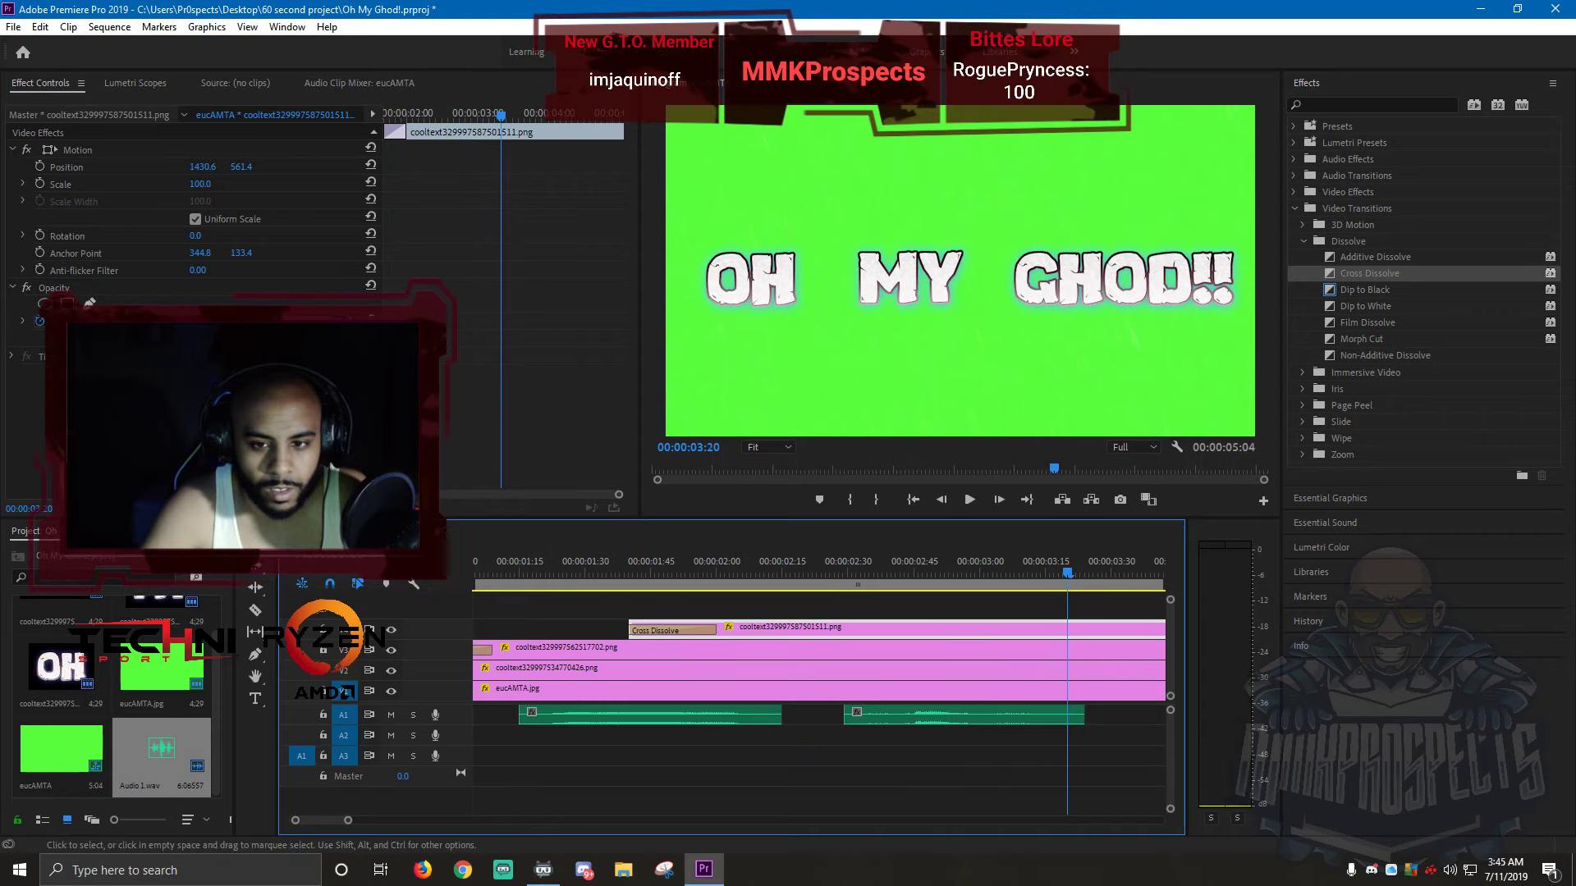
left_click(913, 500)
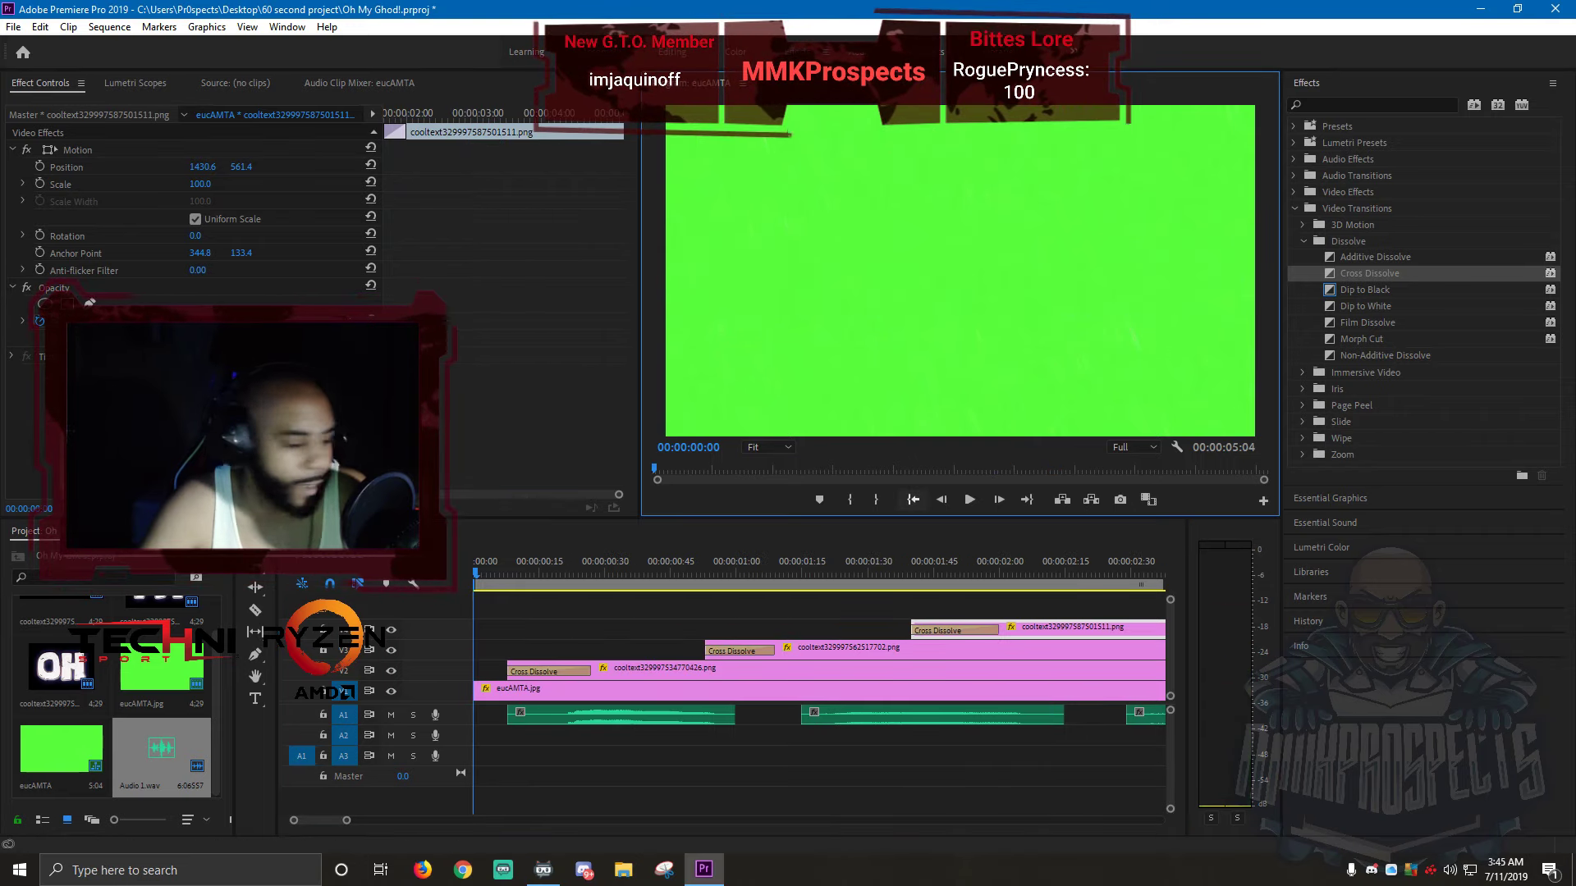
left_click(970, 500)
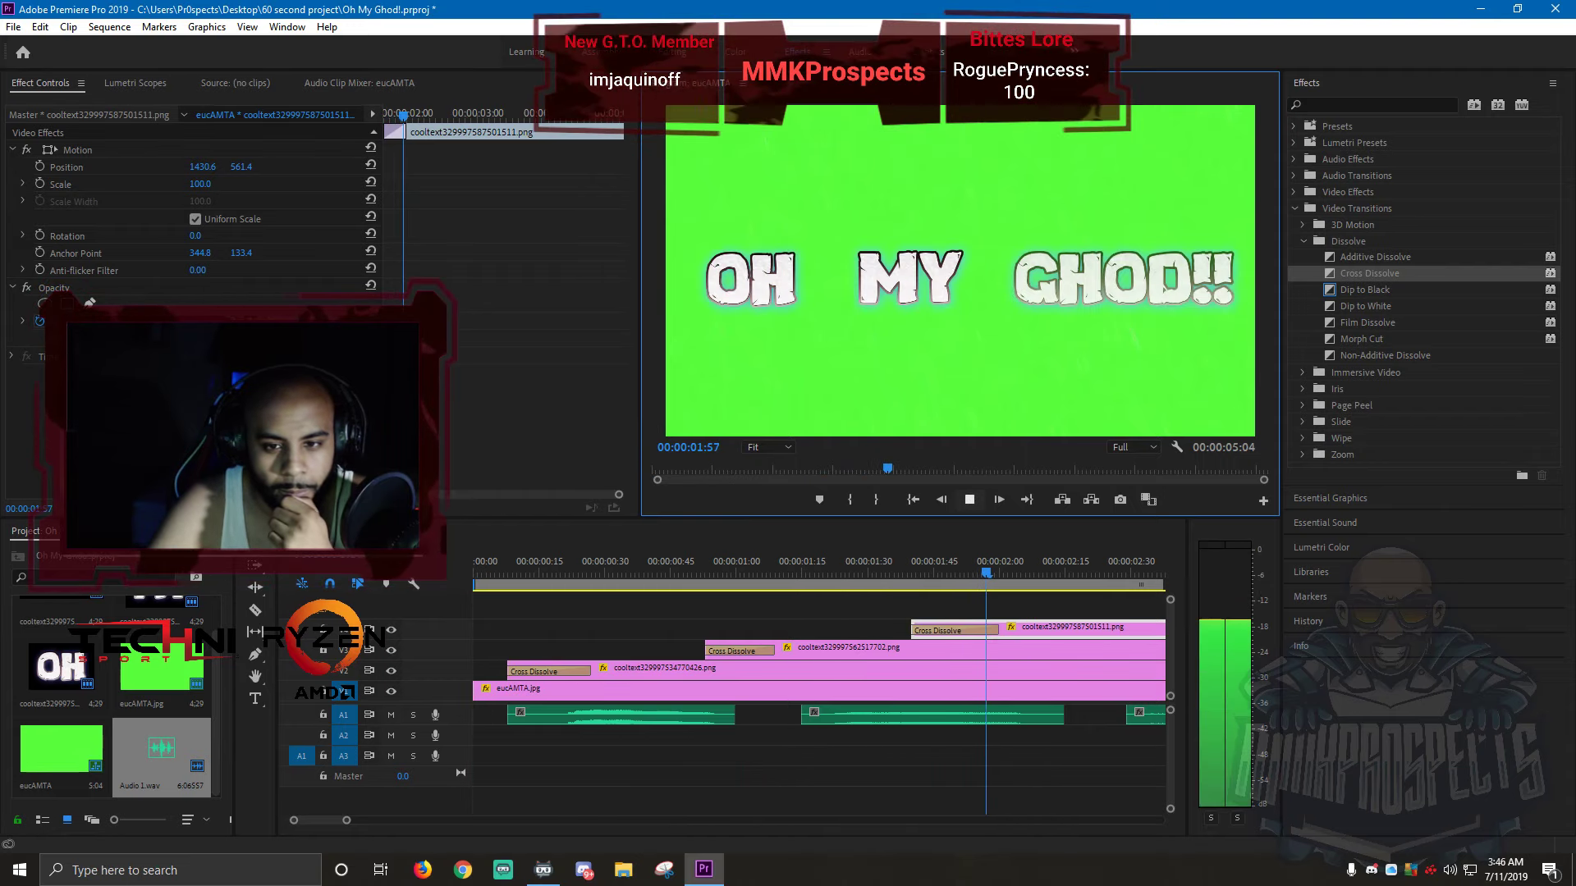
key("space")
scroll(820, 673, "up", 5)
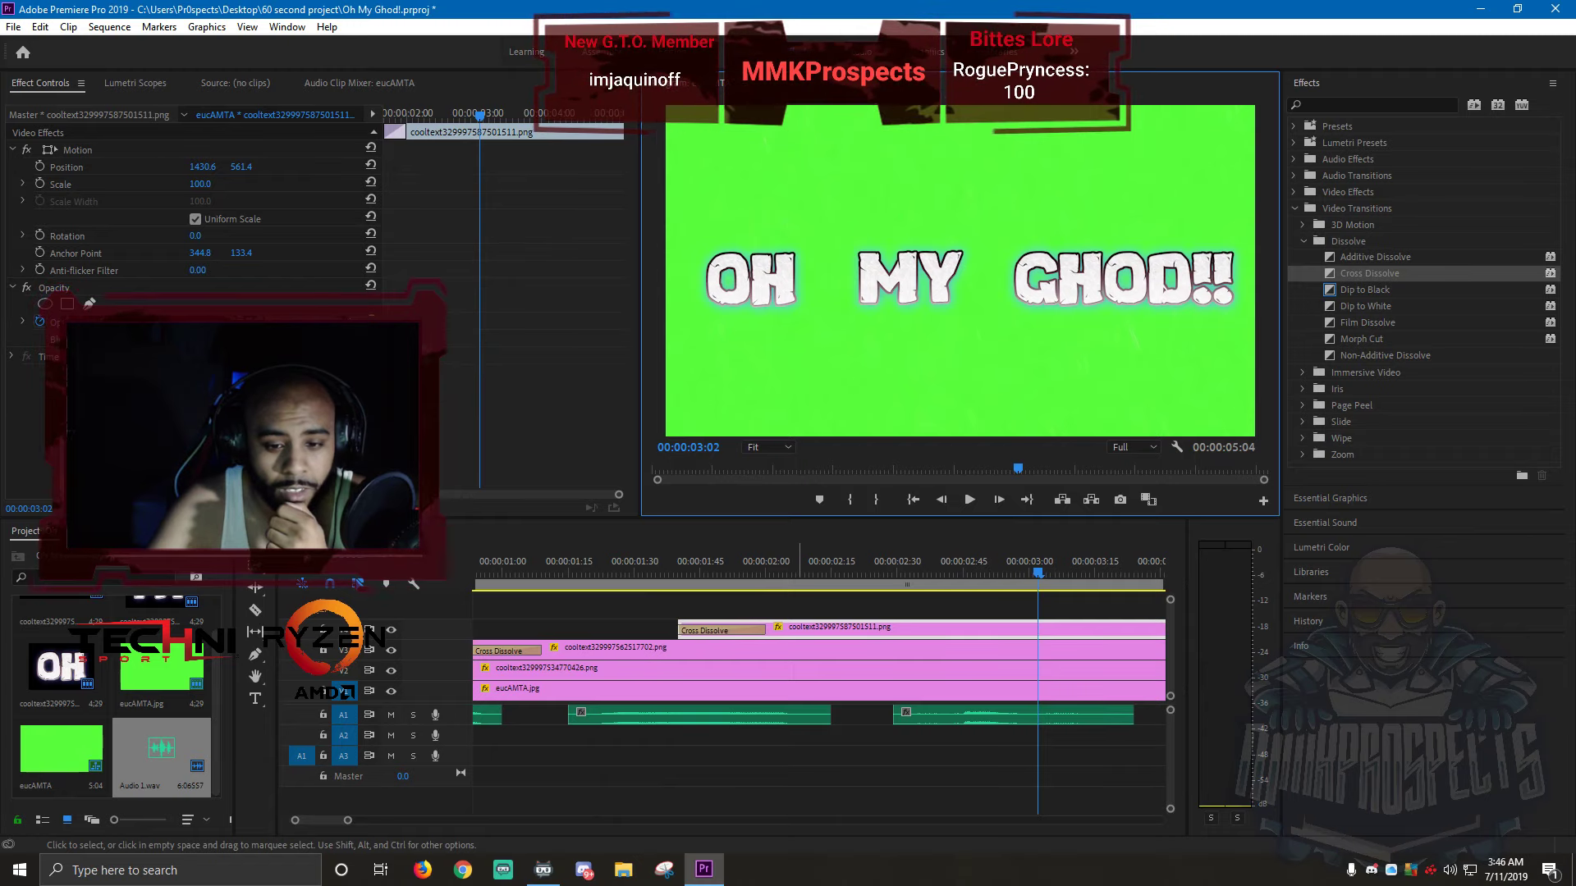
- Shift the GHOD!! logo clip about five frames later on its track and replay the sequence from the beginning
left_click_drag(799, 630, 822, 630)
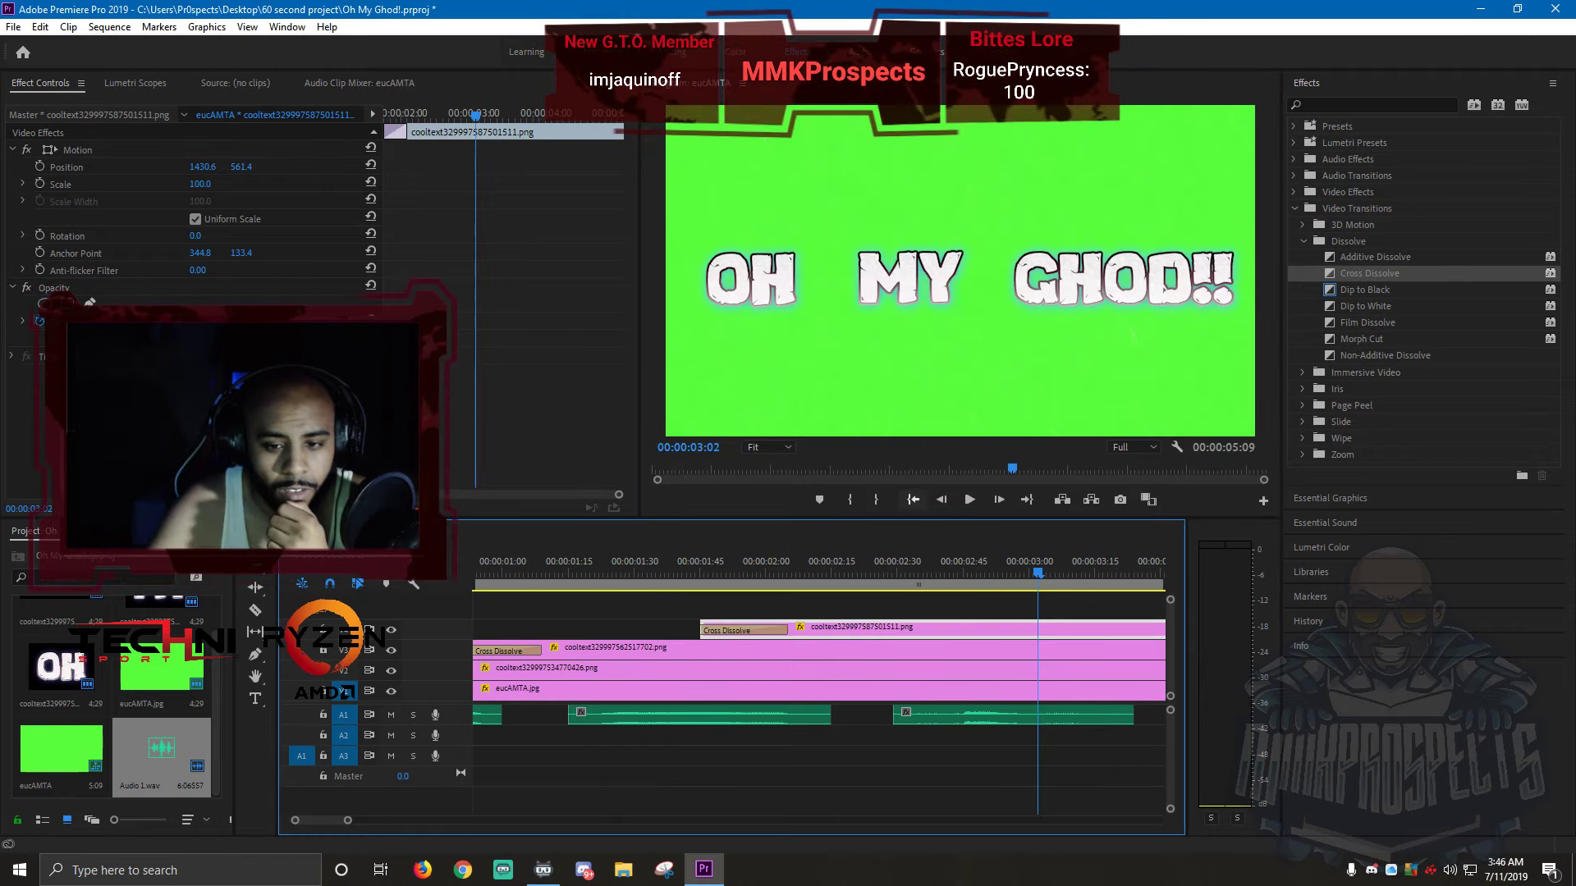
left_click(912, 500)
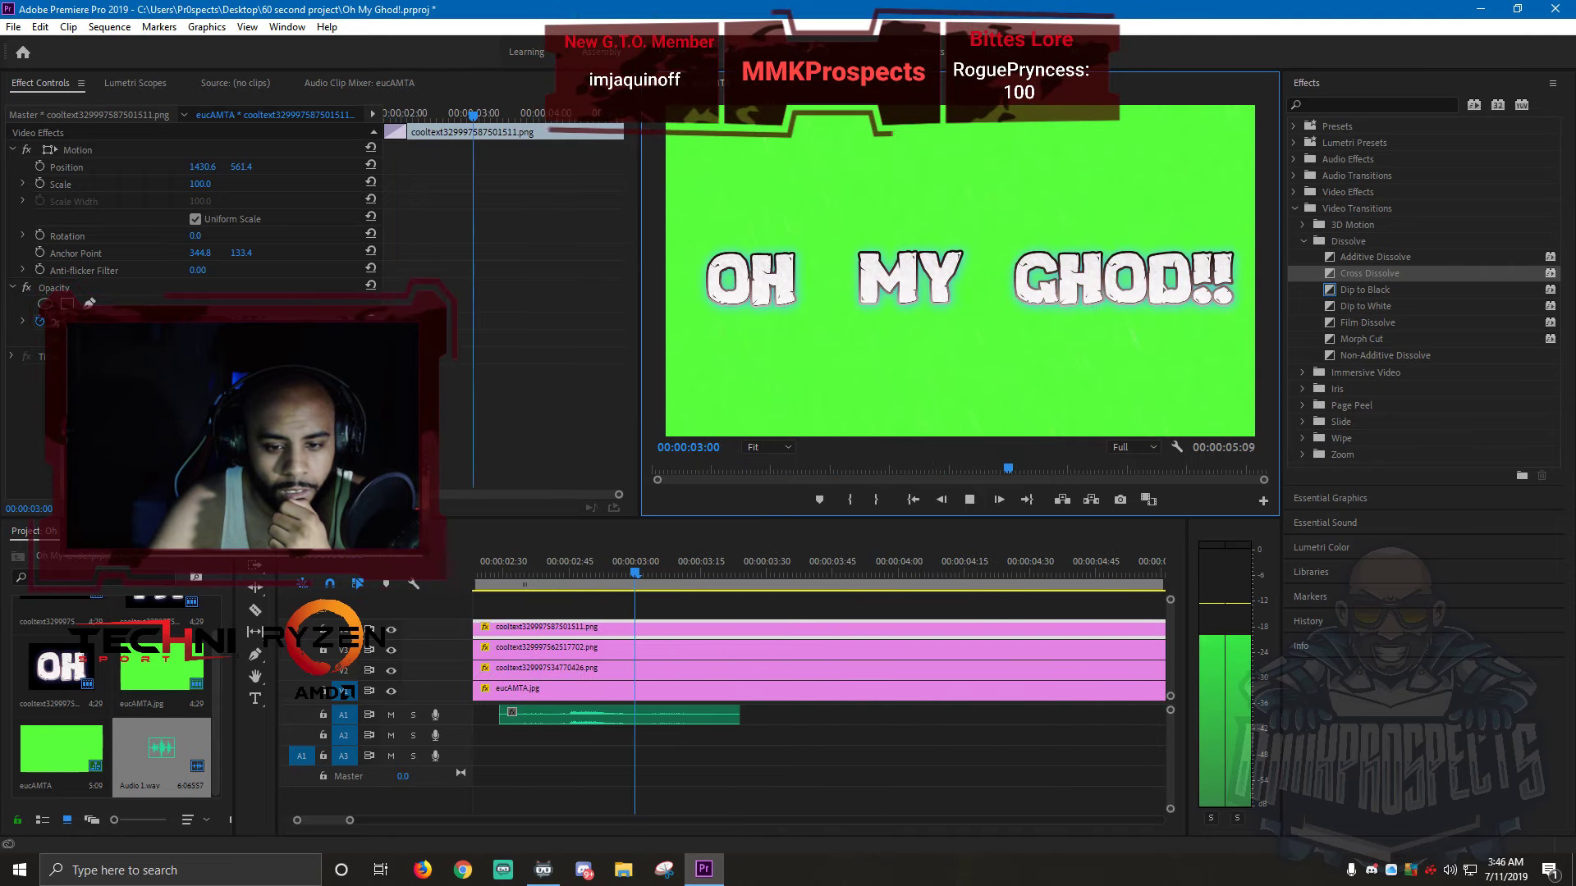
key("space")
scroll(821, 665, "up", 3)
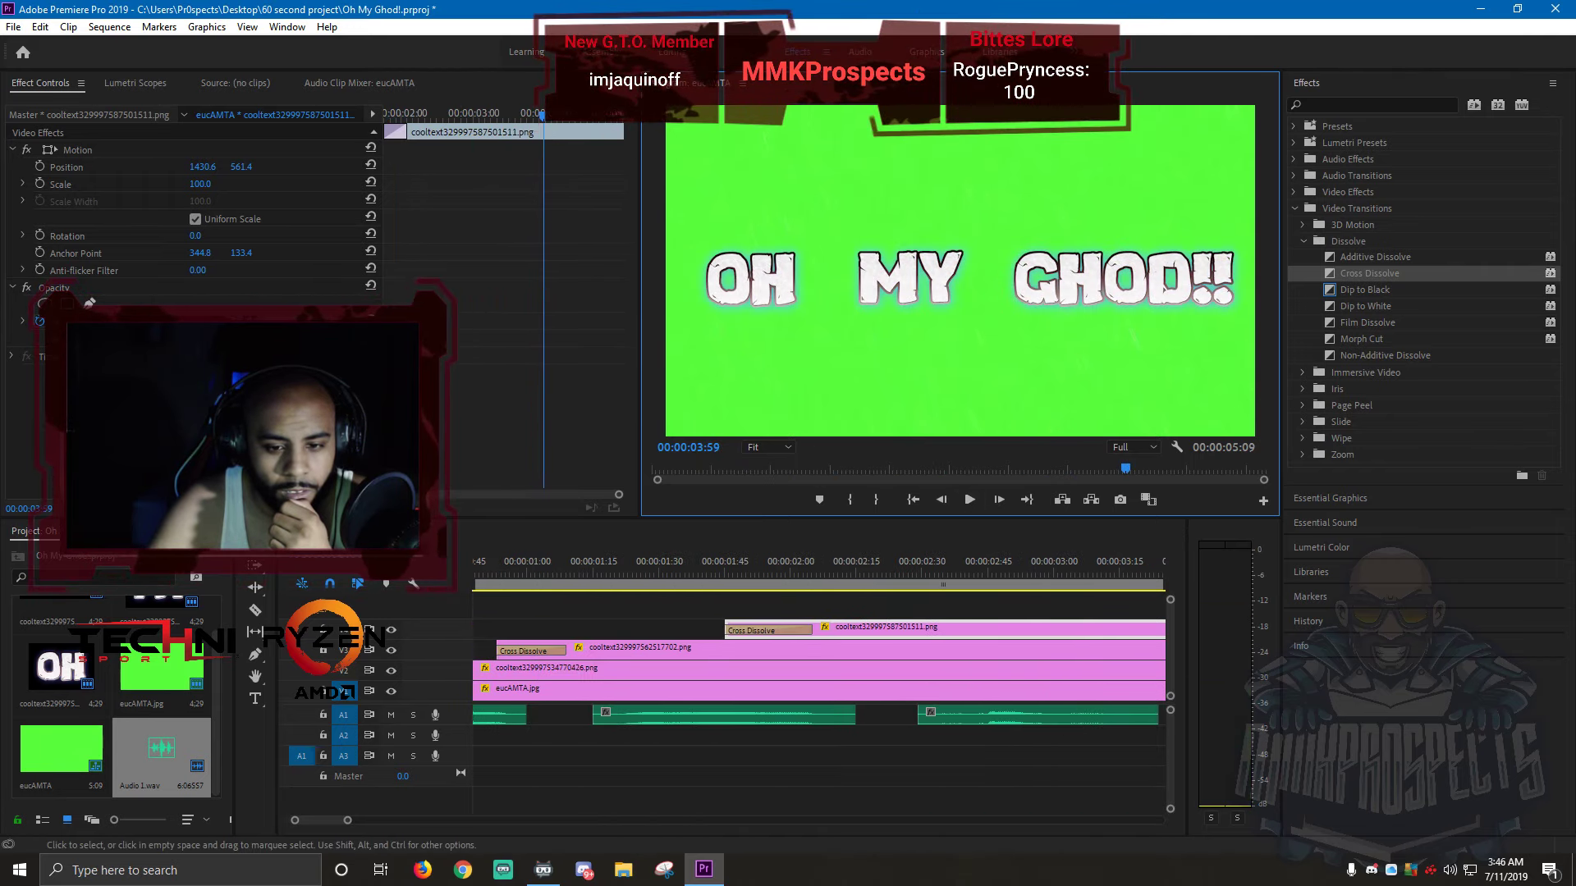
- Delay the GHOD!! logo clip by about eight more frames and replay the sequence from the beginning
left_click_drag(799, 629, 823, 628)
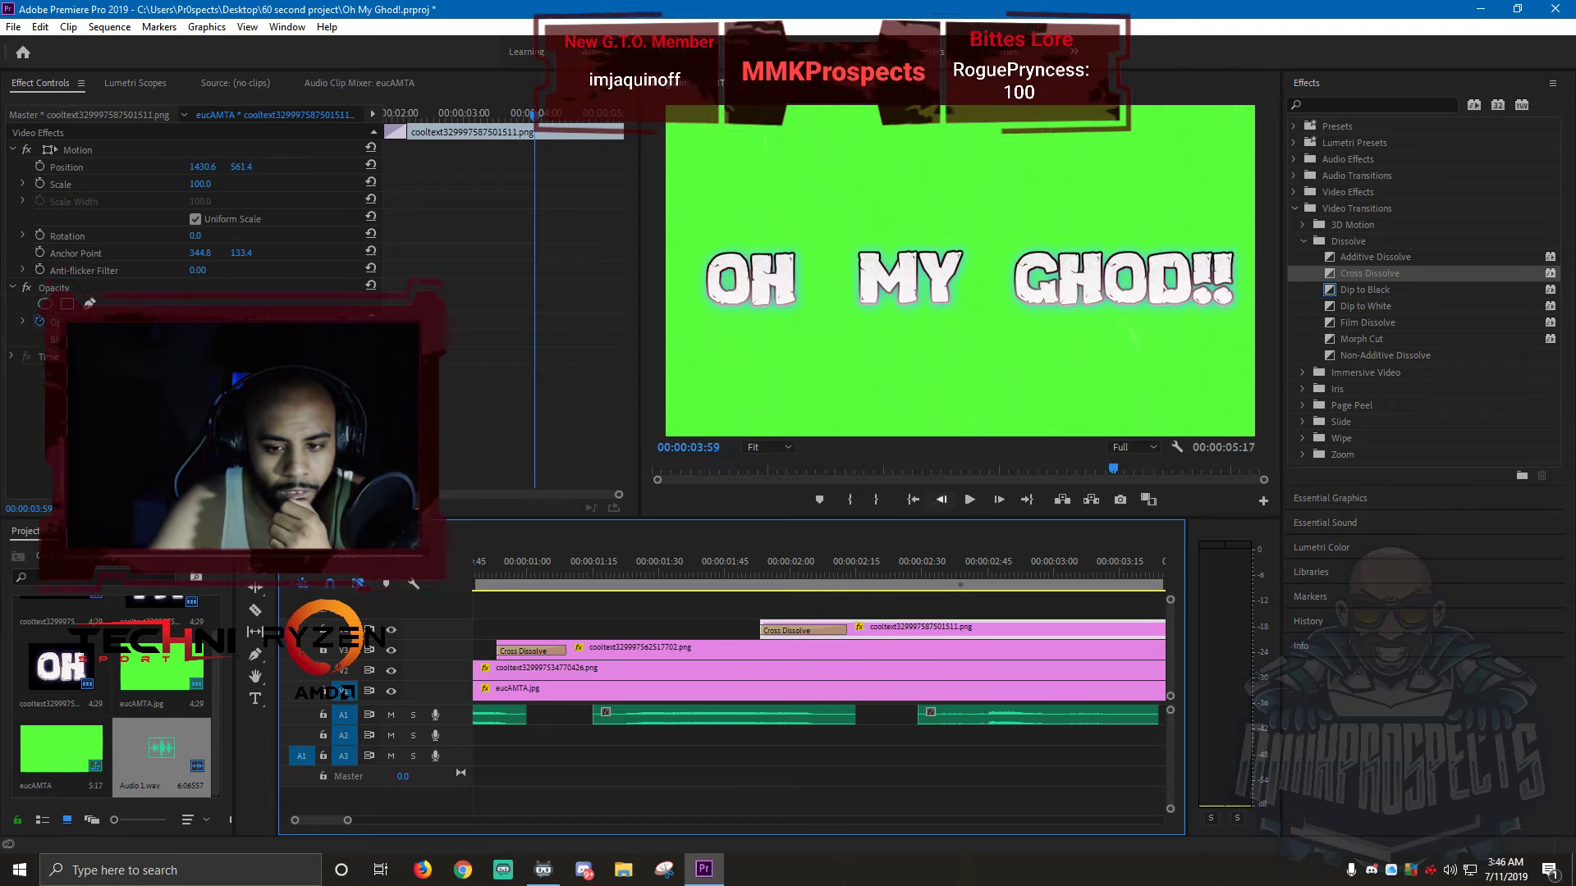
left_click(912, 500)
left_click(971, 500)
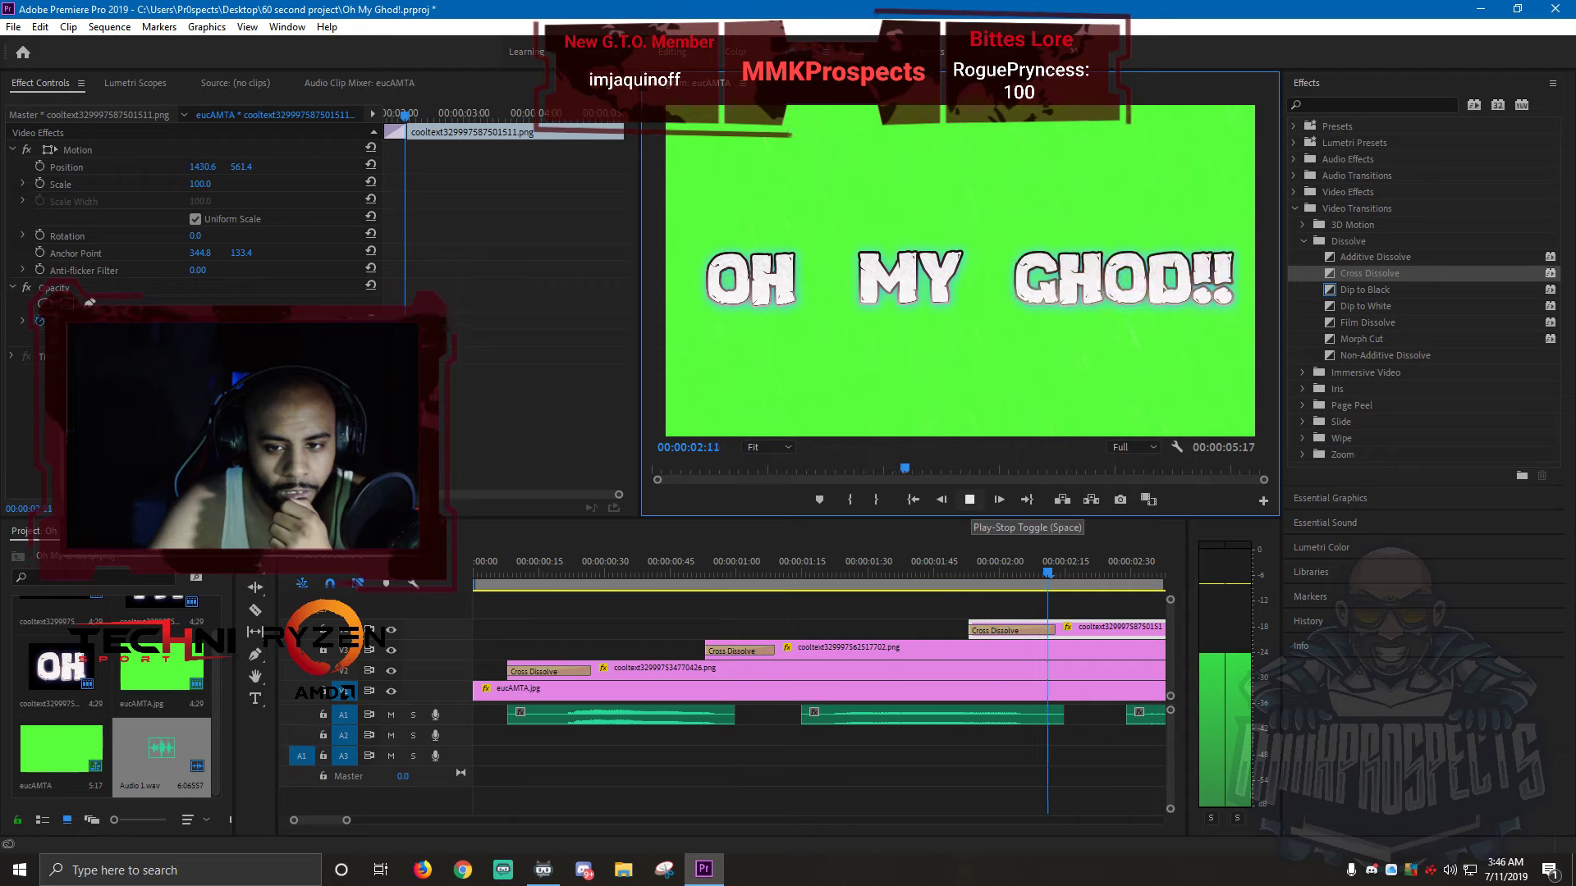
left_click(970, 500)
scroll(796, 631, "up", 5)
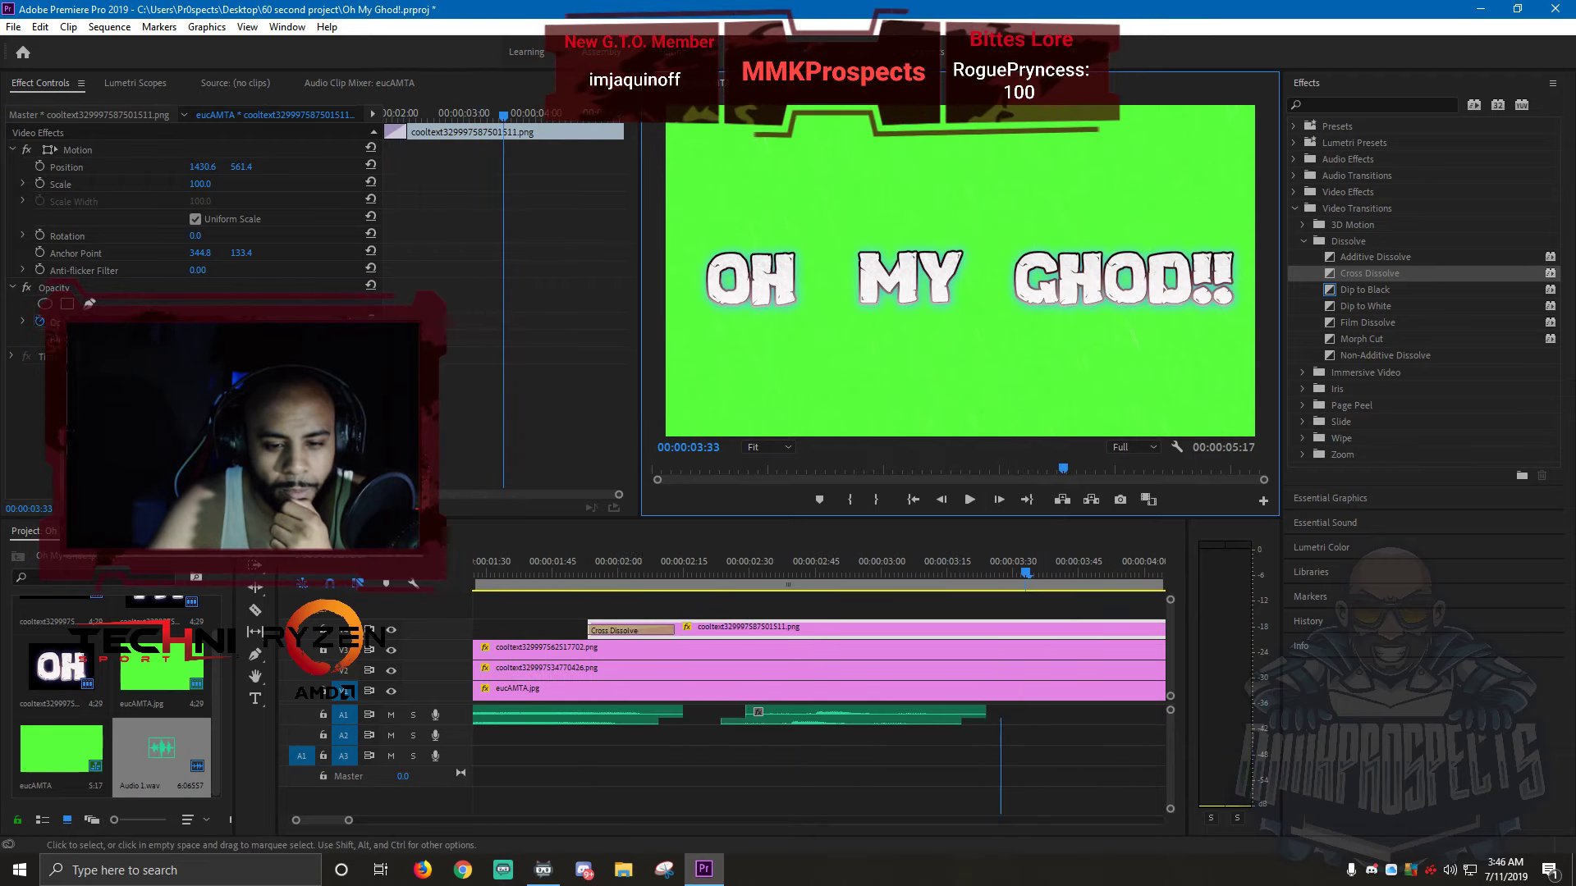
- Move the GHOD!! logo clip about three frames later, replay the sequence, and return the playhead to the beginning
left_click(796, 630)
left_click_drag(796, 630, 798, 630)
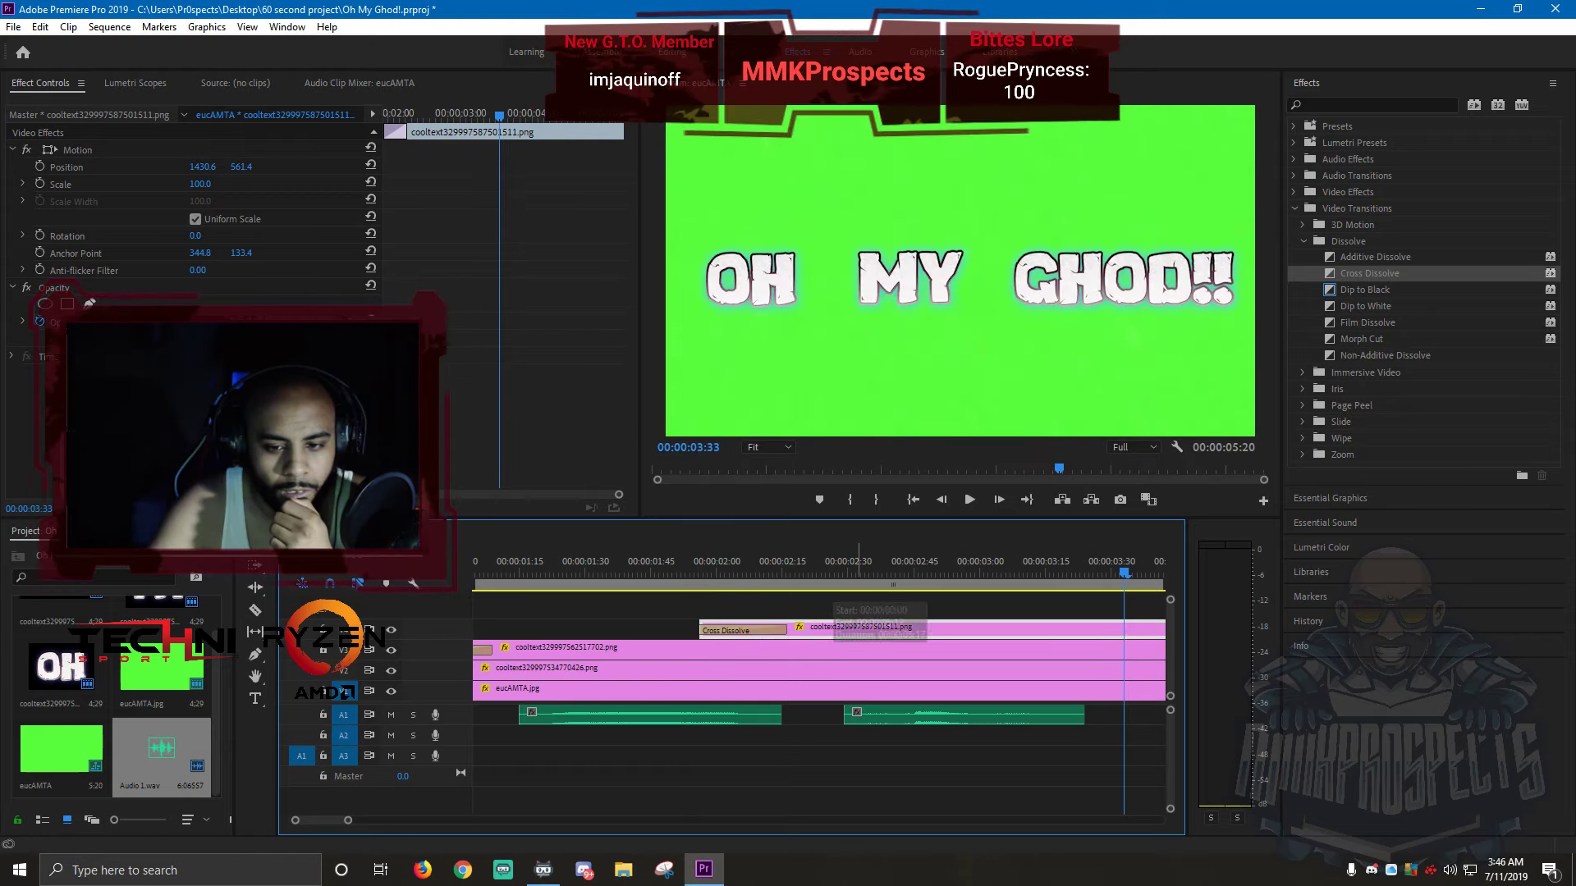
left_click(912, 500)
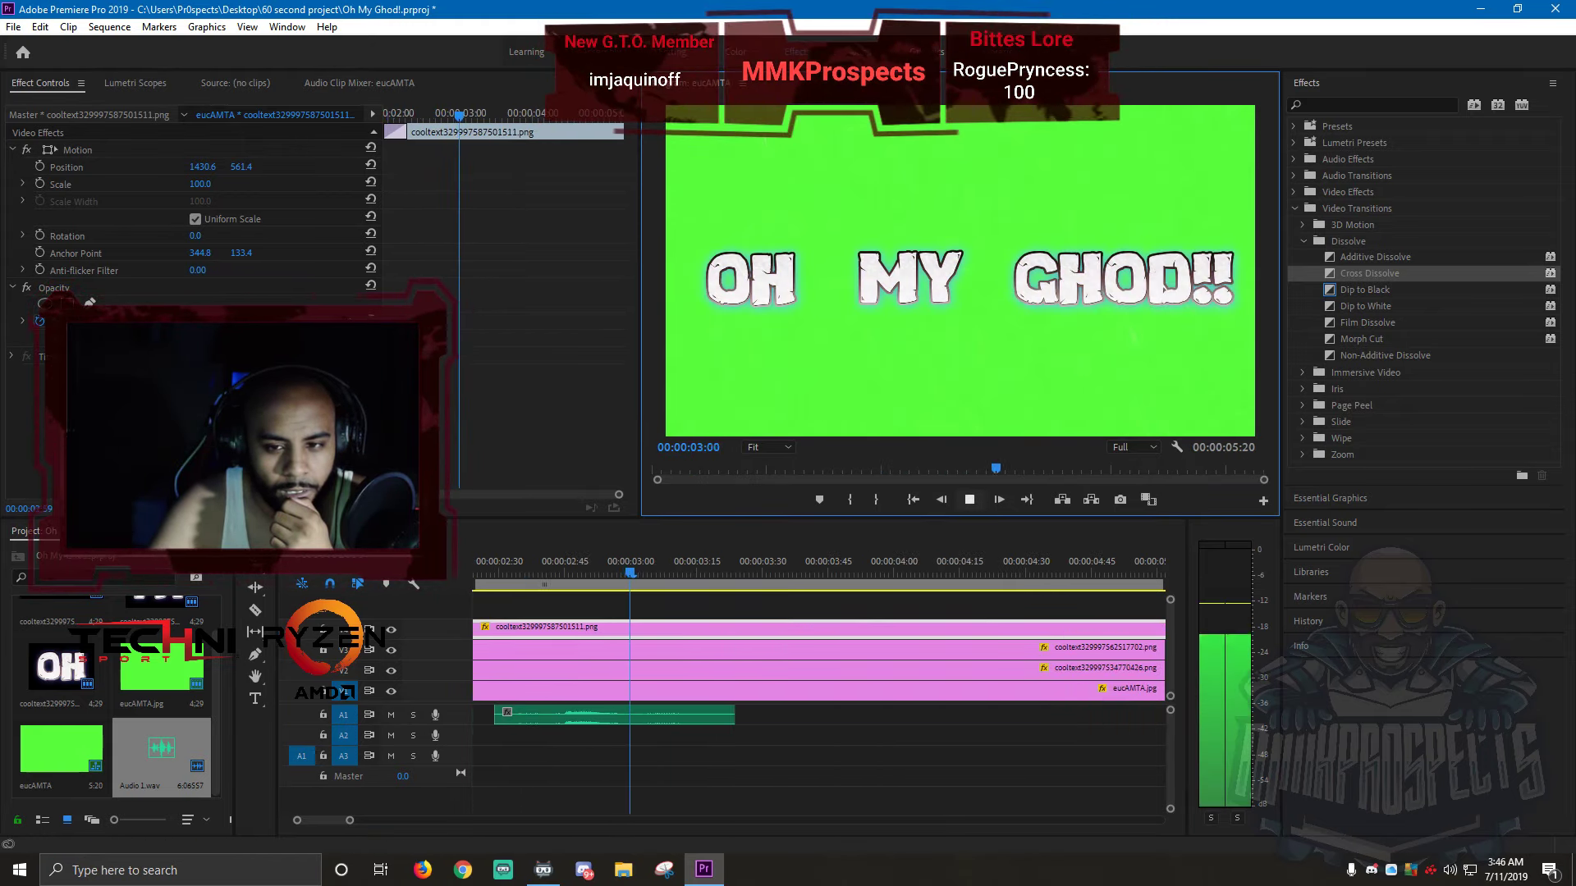
key("space")
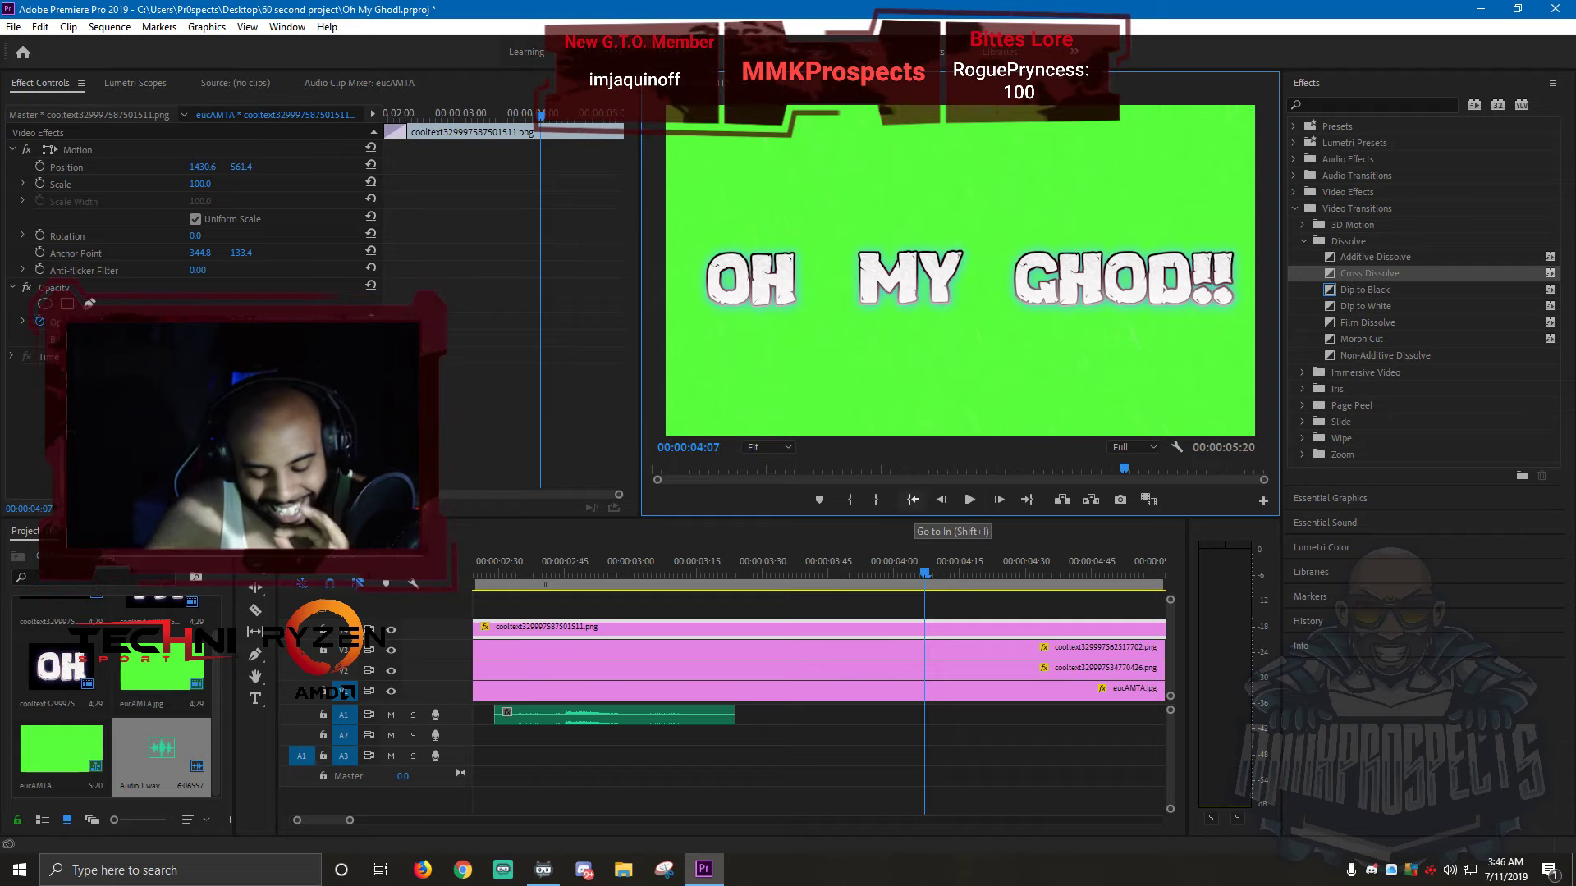
left_click(913, 499)
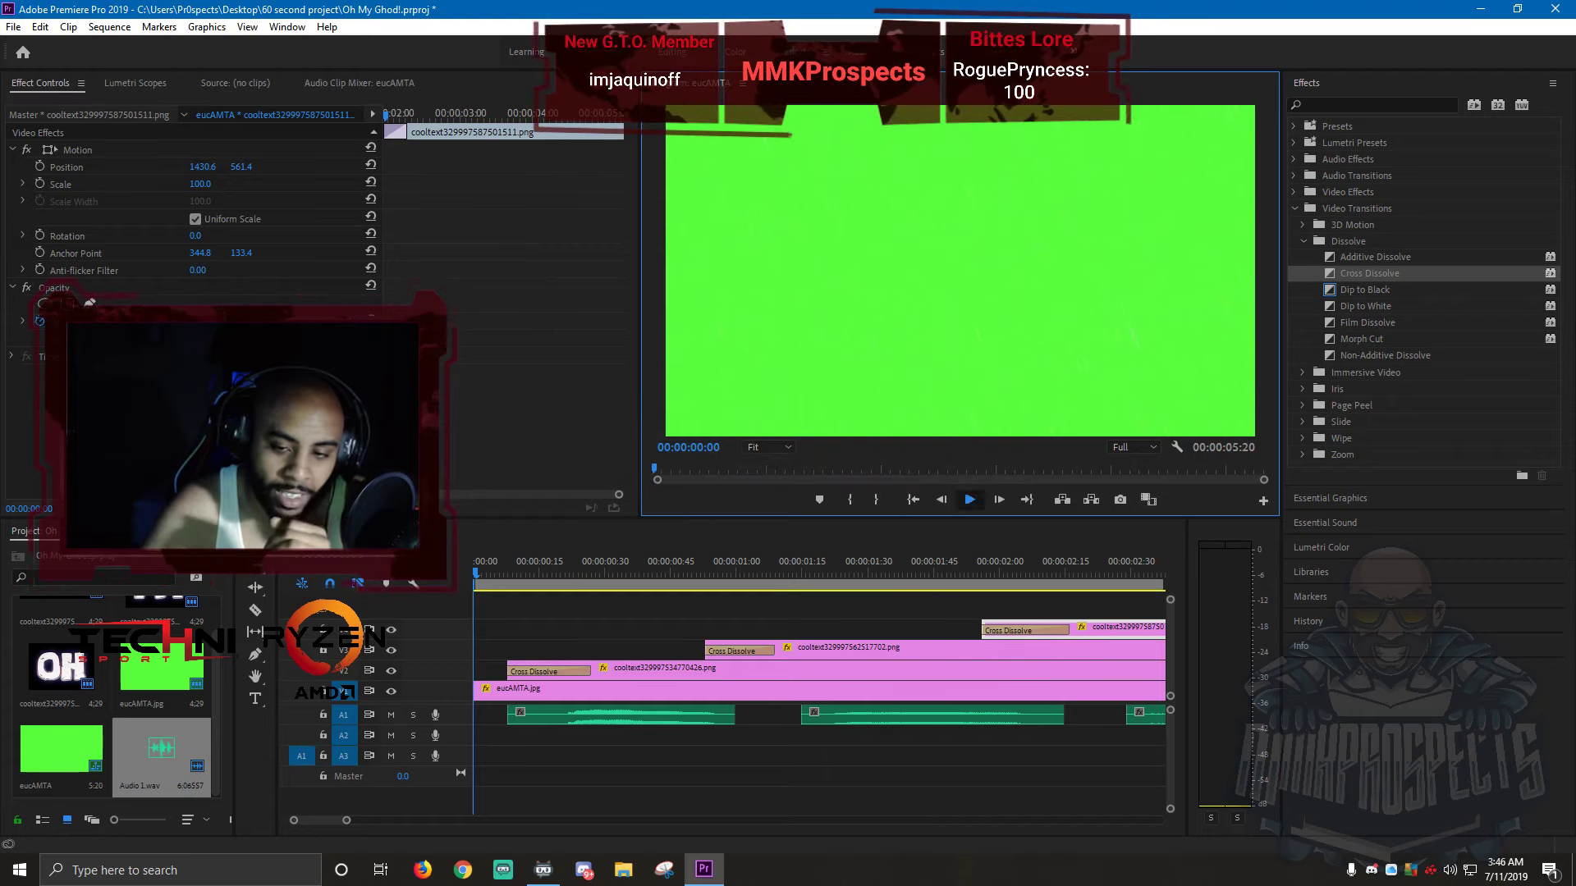
- Trim the top GHOD!! clip to end level with the clips below at 00:00:05:02, and play back the sequence
left_click(969, 499)
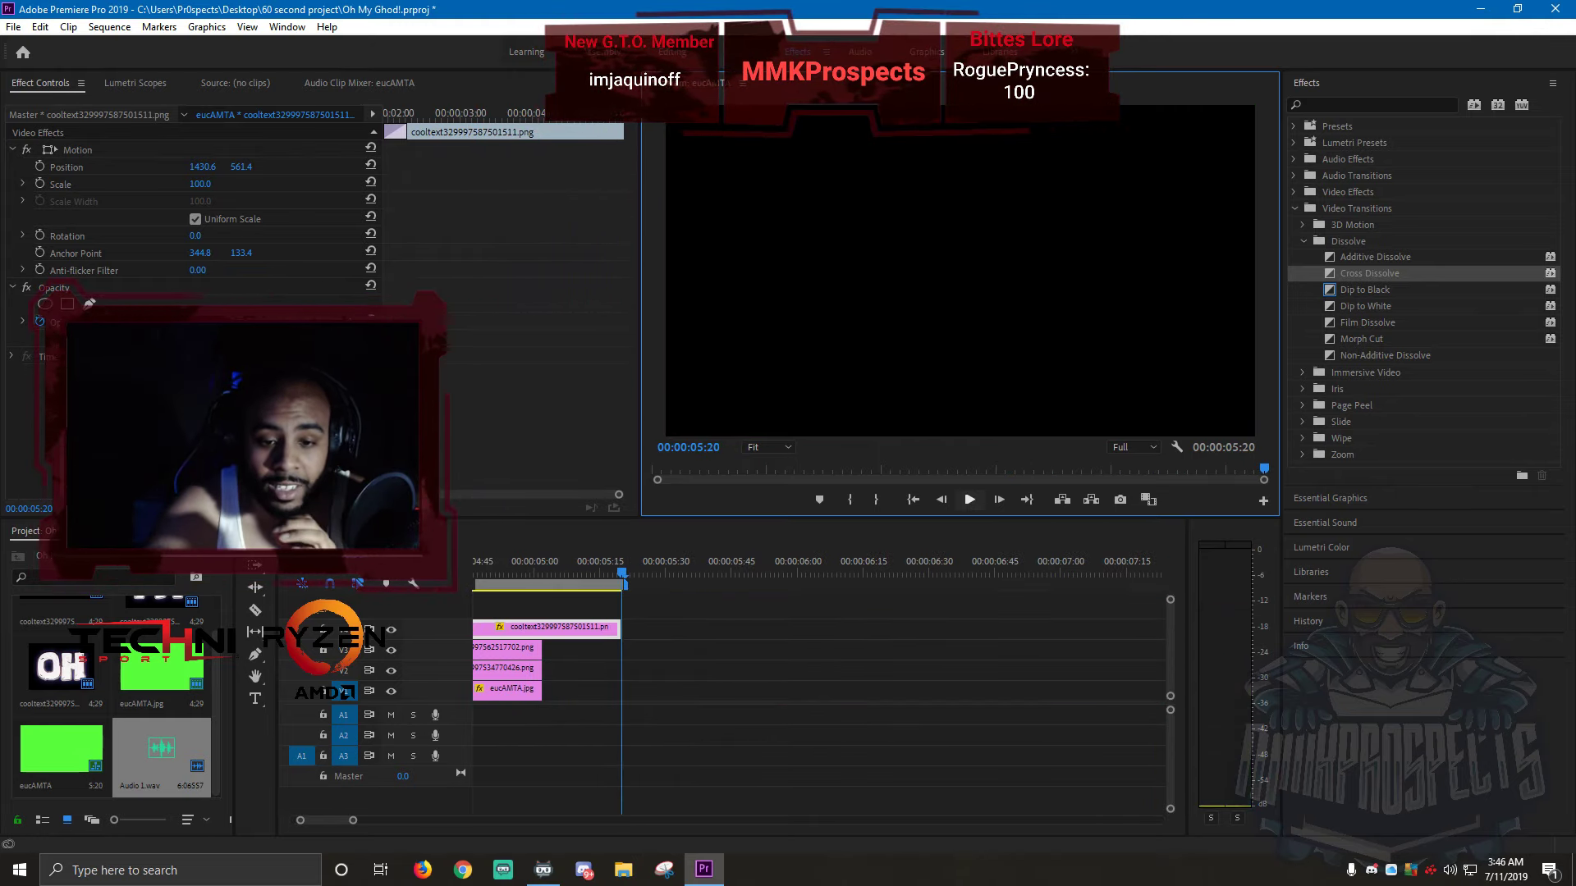
left_click_drag(620, 627, 543, 628)
scroll(738, 698, "up", 2)
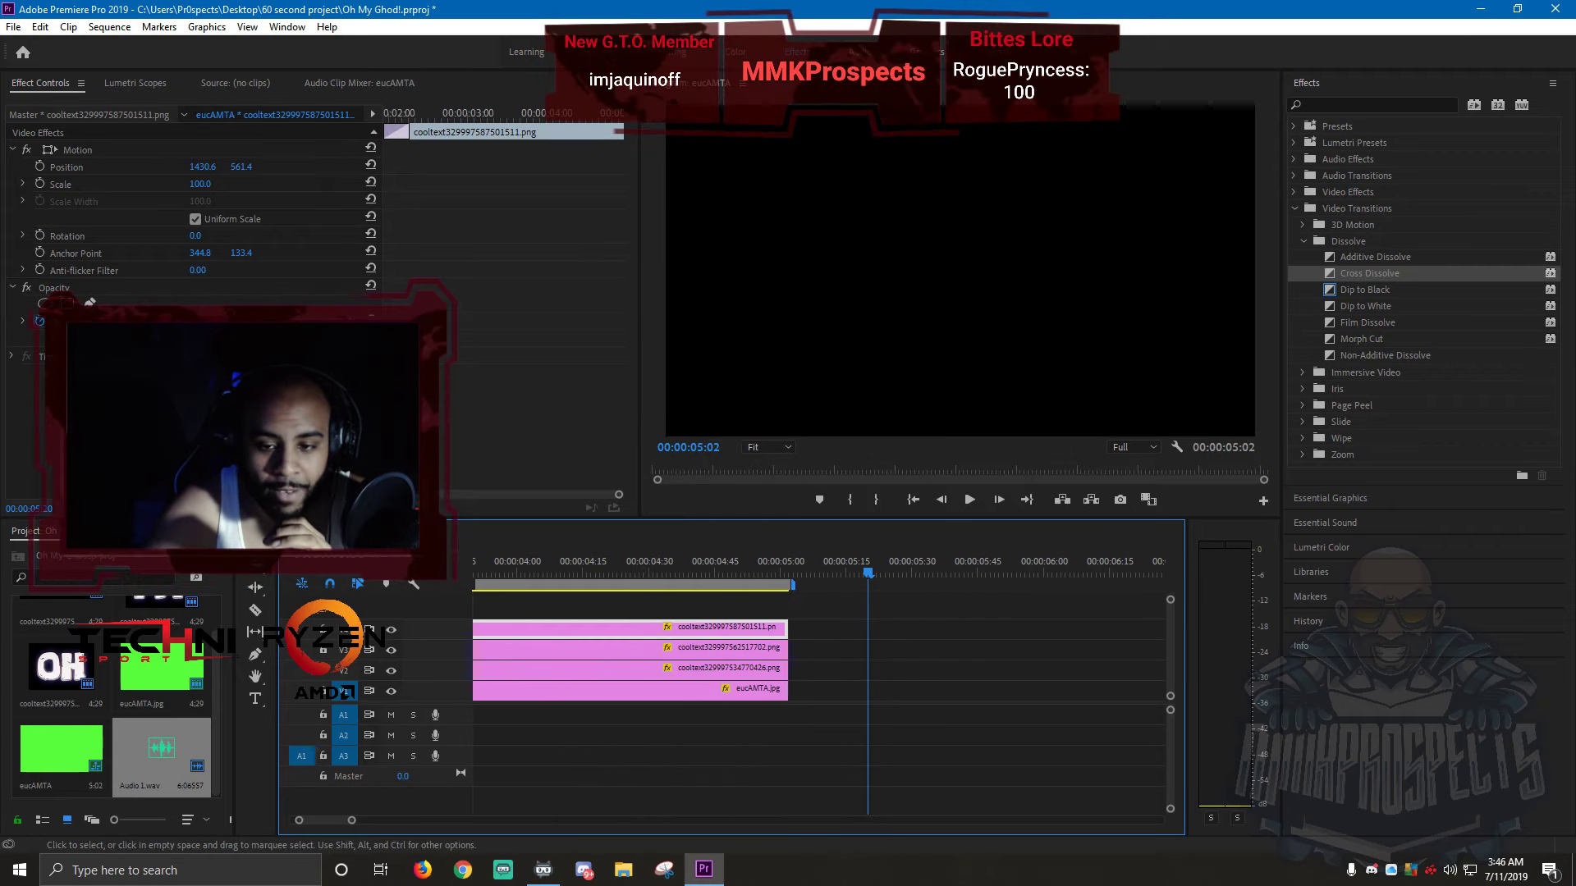
key("space")
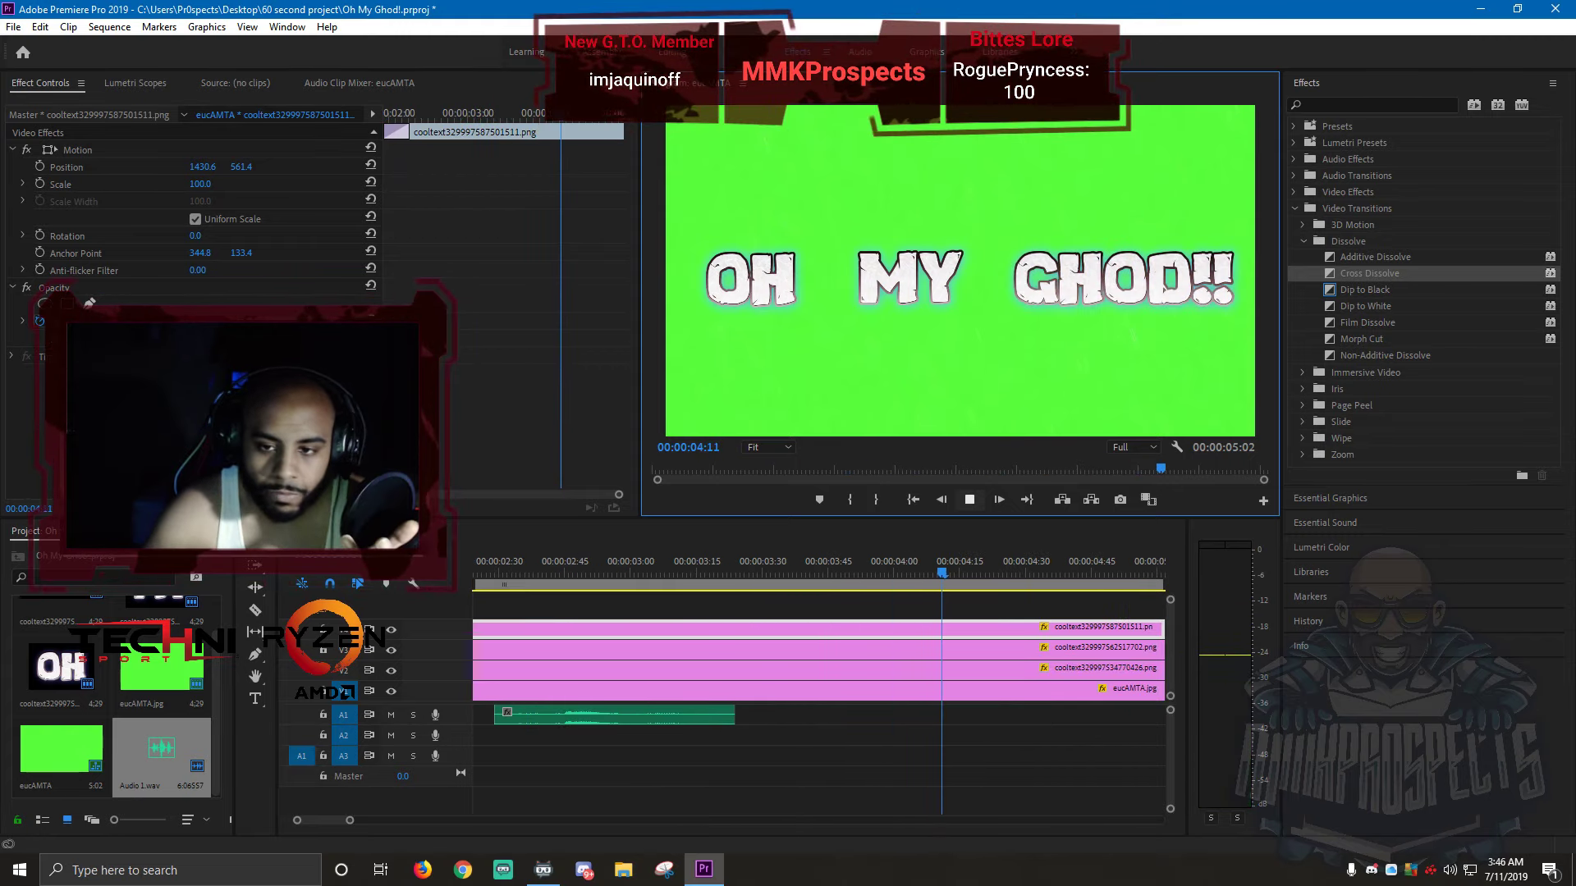
scroll(819, 698, "up", 15)
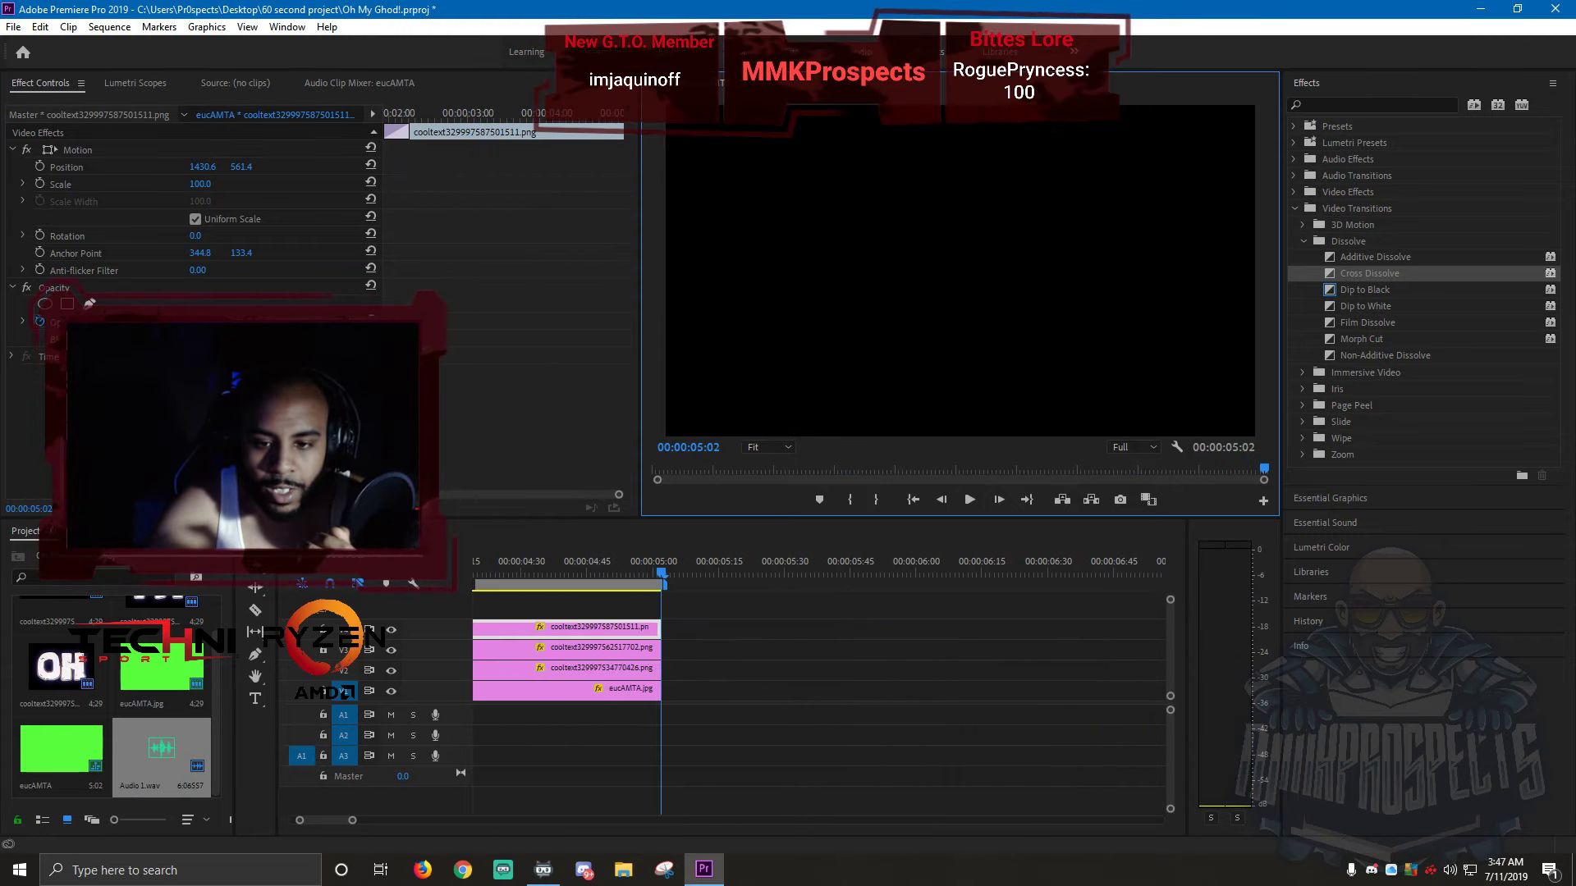
- Add a Cross Dissolve transition to the end of each of the three text clips OH, MY and GHOD!!
left_click_drag(907, 572, 470, 571)
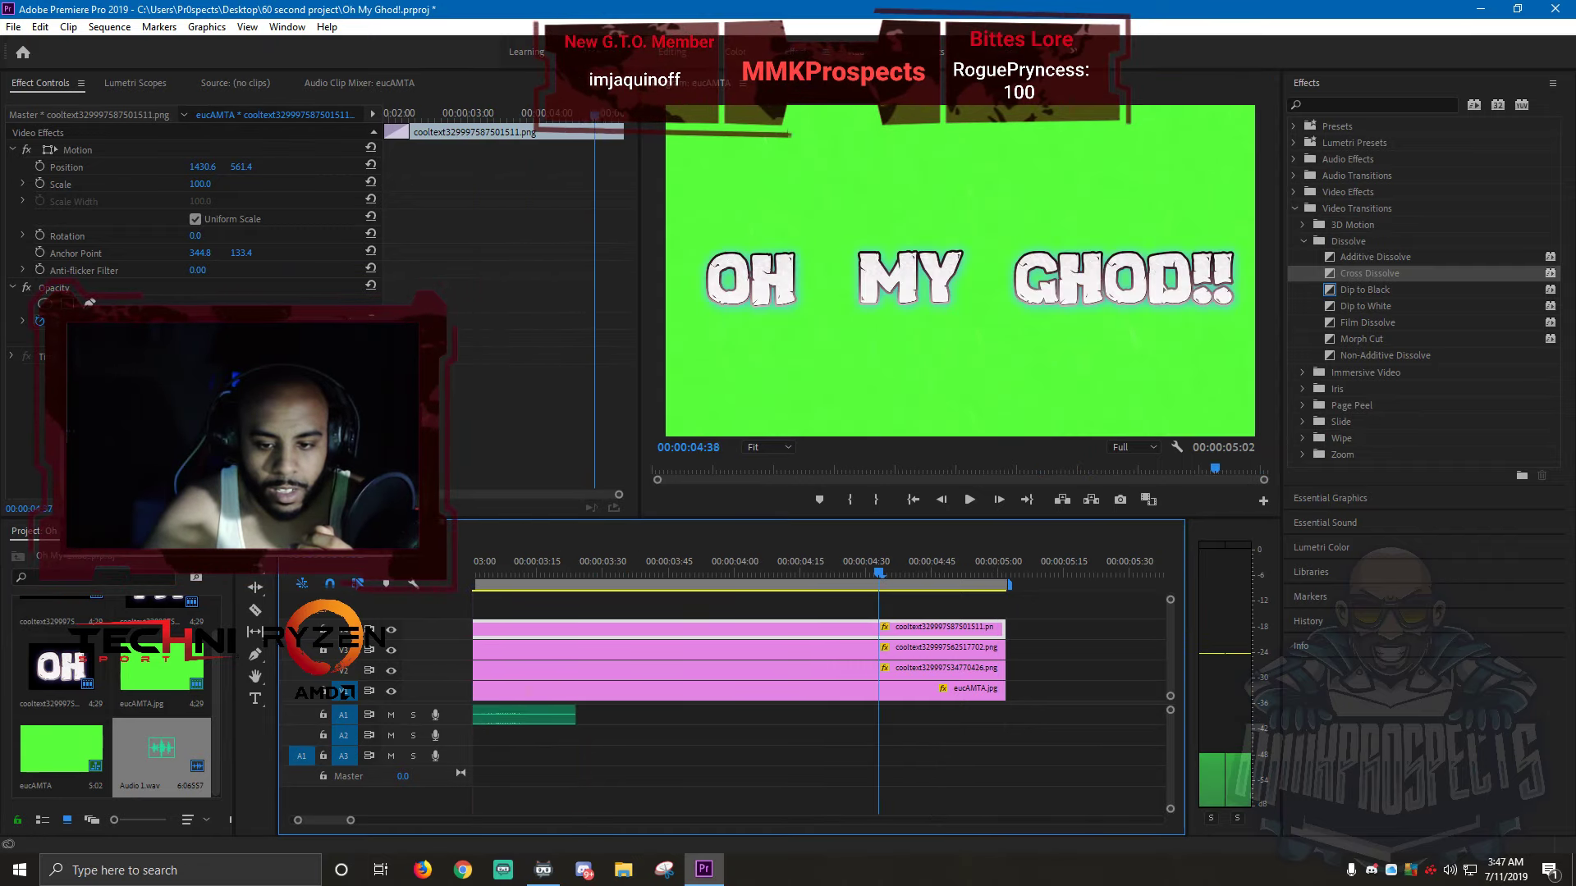
key("Left")
key("Left")
key("Left")
key("Left")
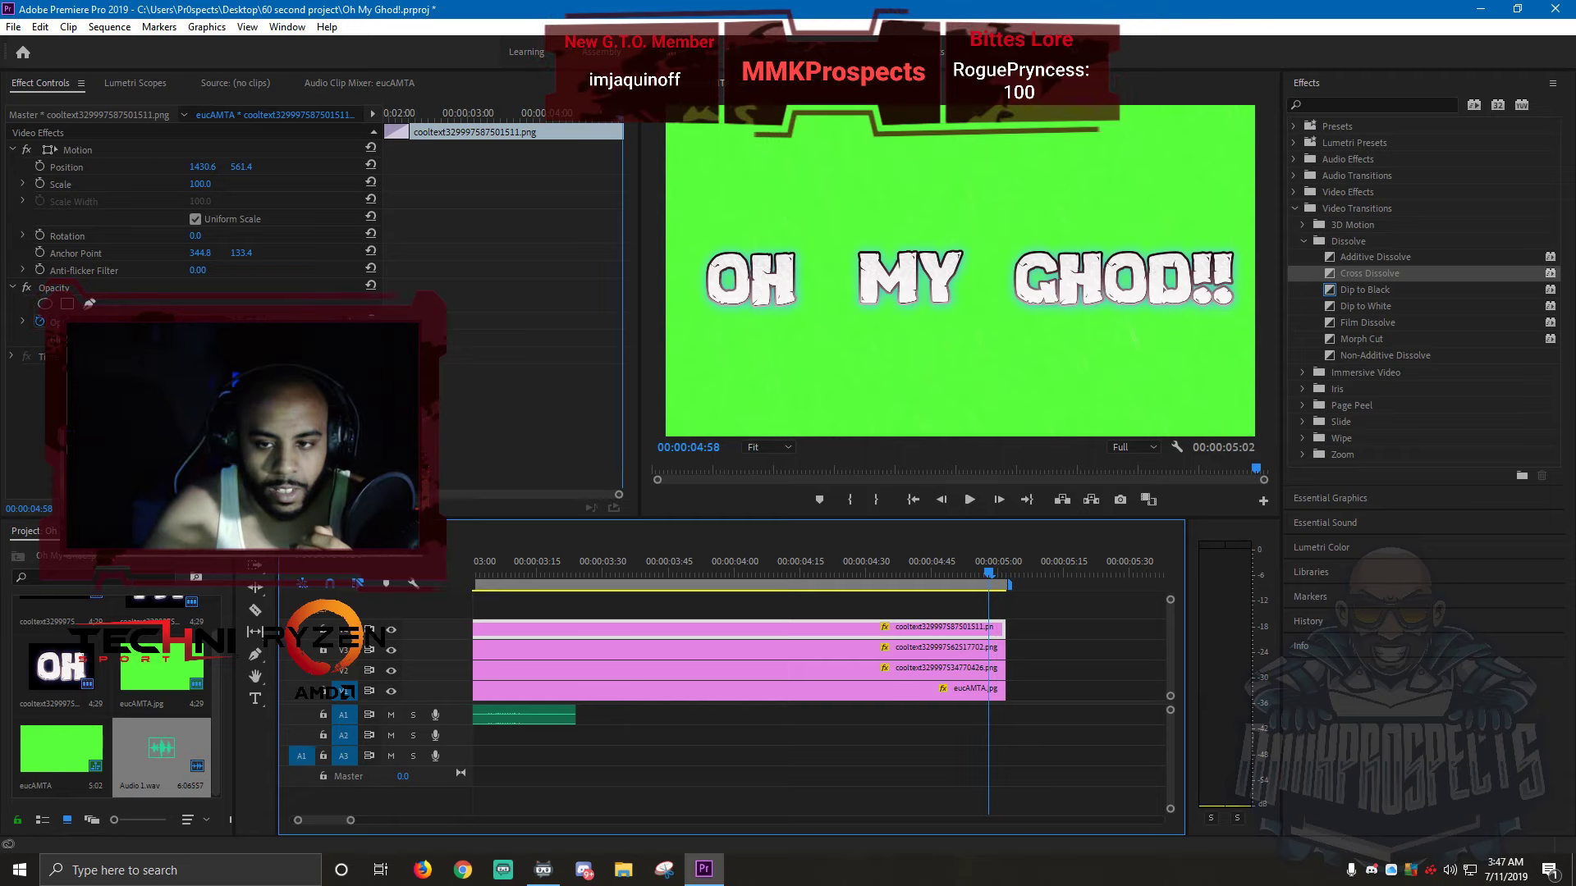
left_click_drag(1382, 273, 944, 630)
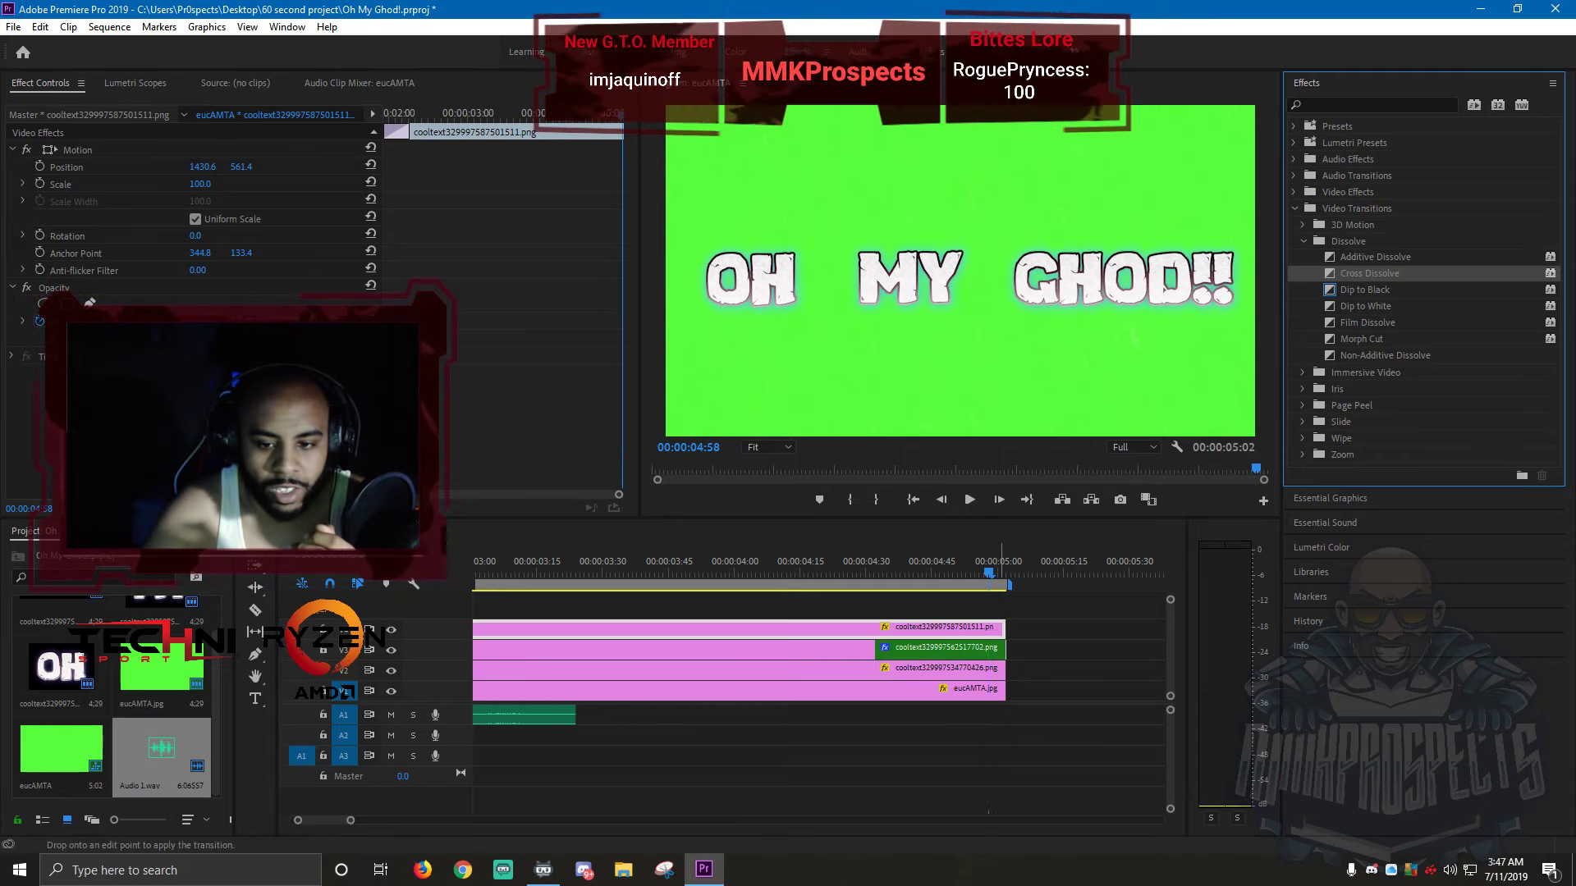
left_click_drag(1369, 273, 1002, 650)
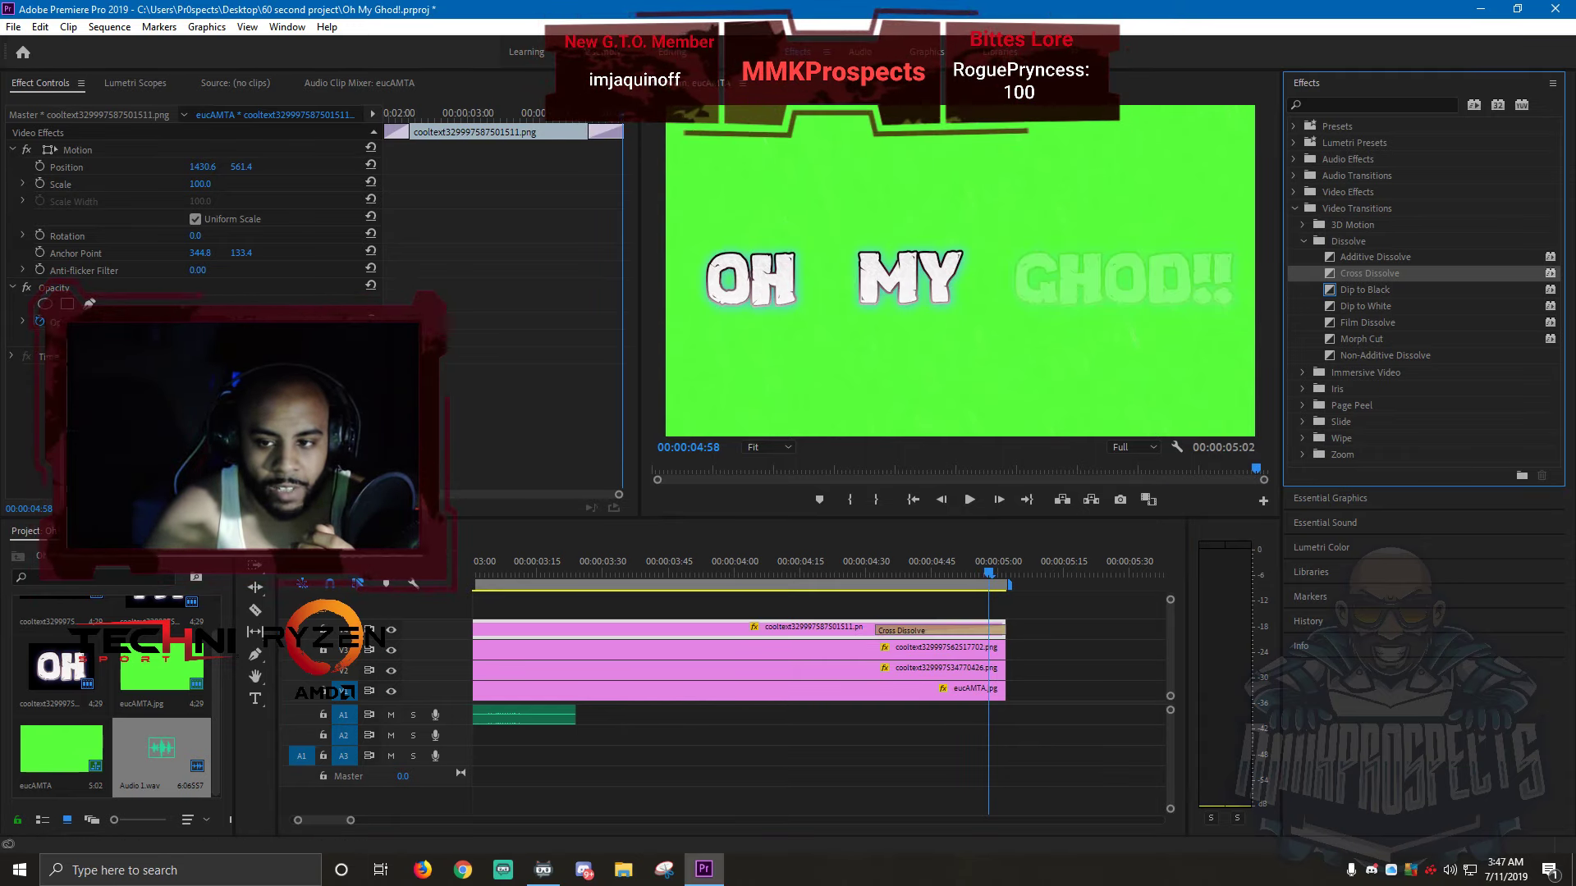
left_click_drag(1369, 273, 944, 671)
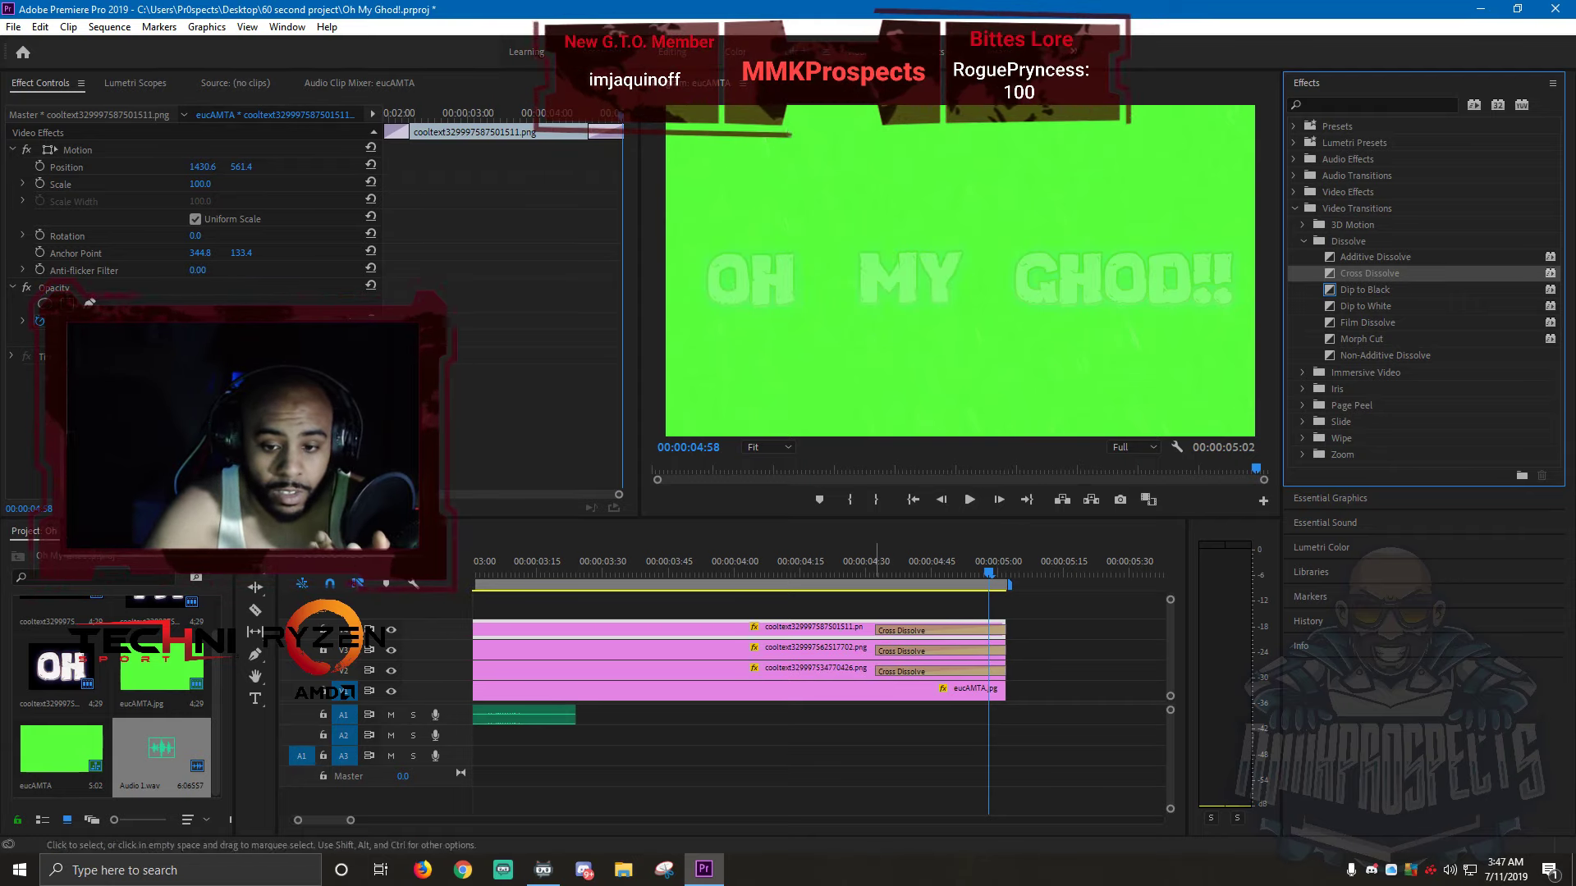
- Shorten the end Cross Dissolve on all three text clips to 10 frames and play back the sequence
left_click_drag(876, 631, 962, 672)
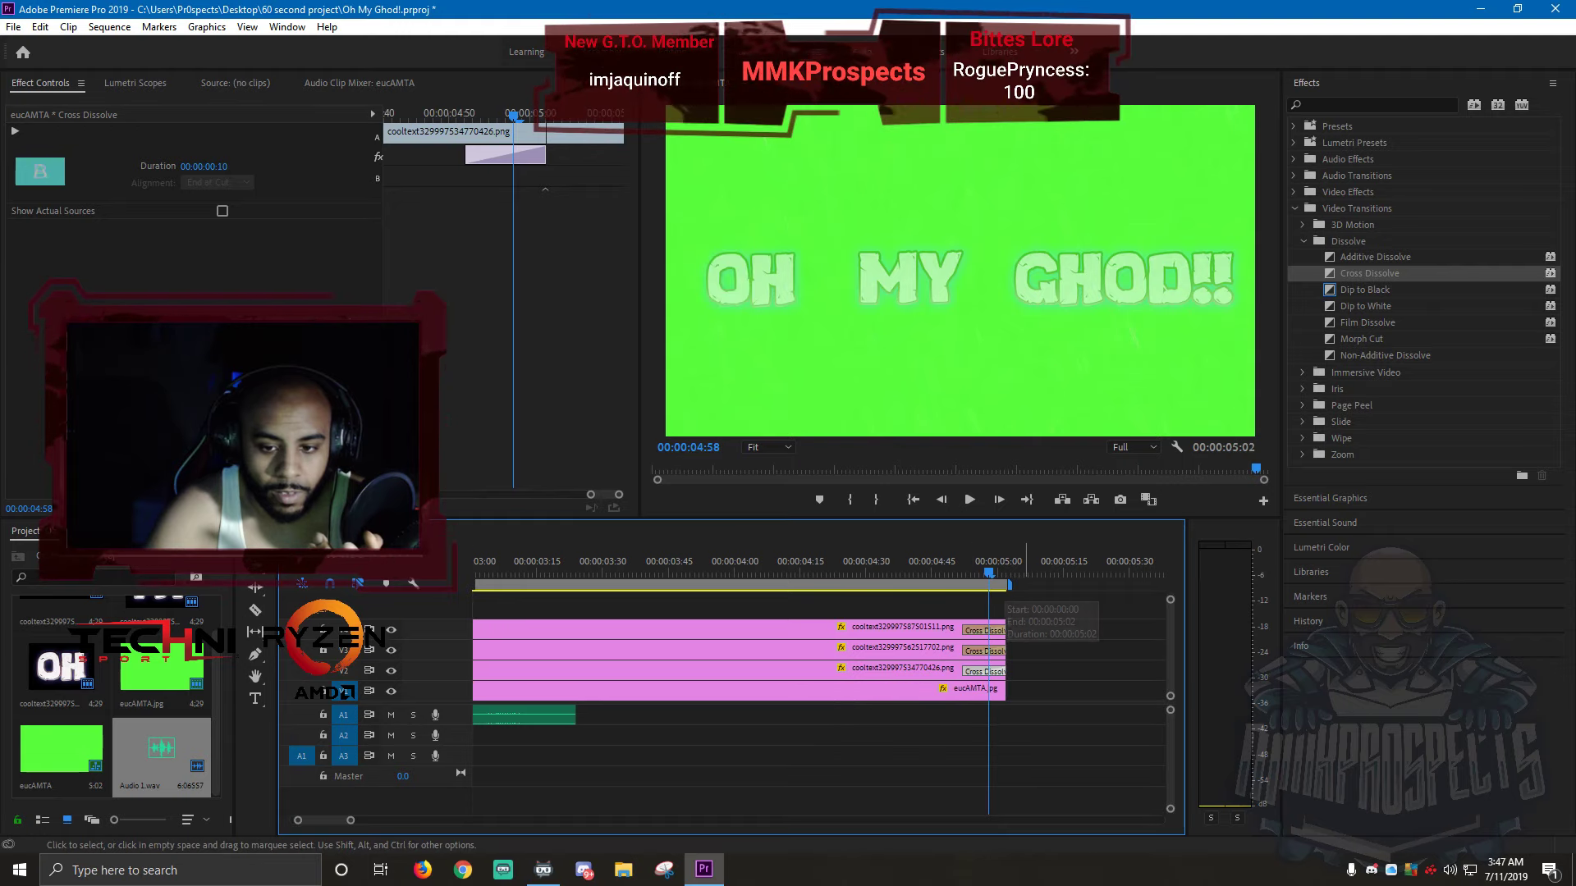
left_click(970, 499)
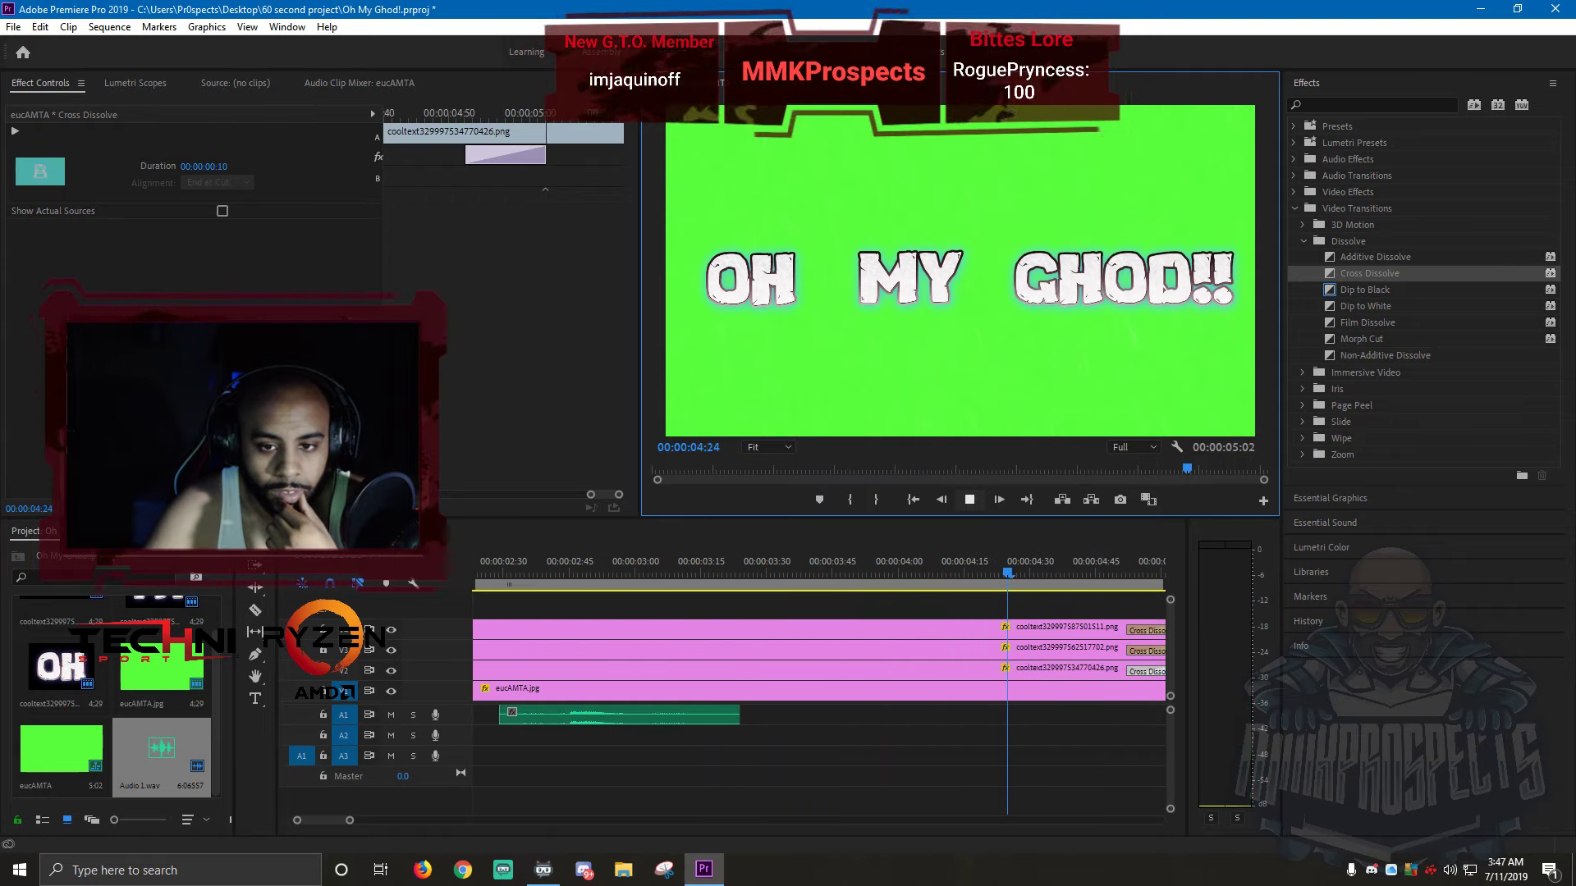
scroll(821, 690, "up", 5)
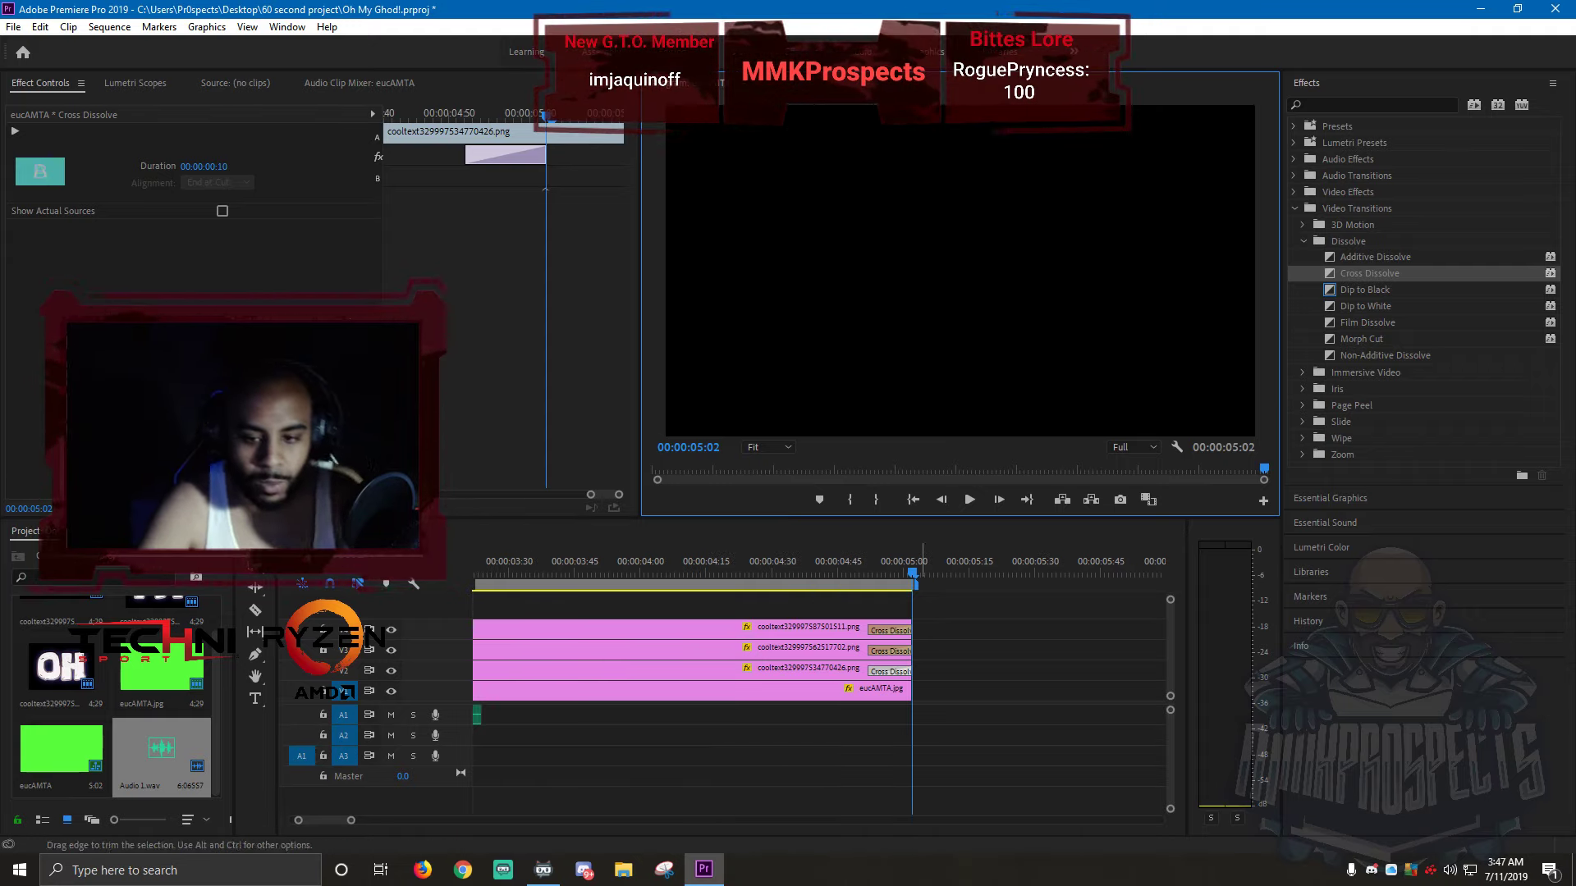
scroll(821, 690, "up", 1)
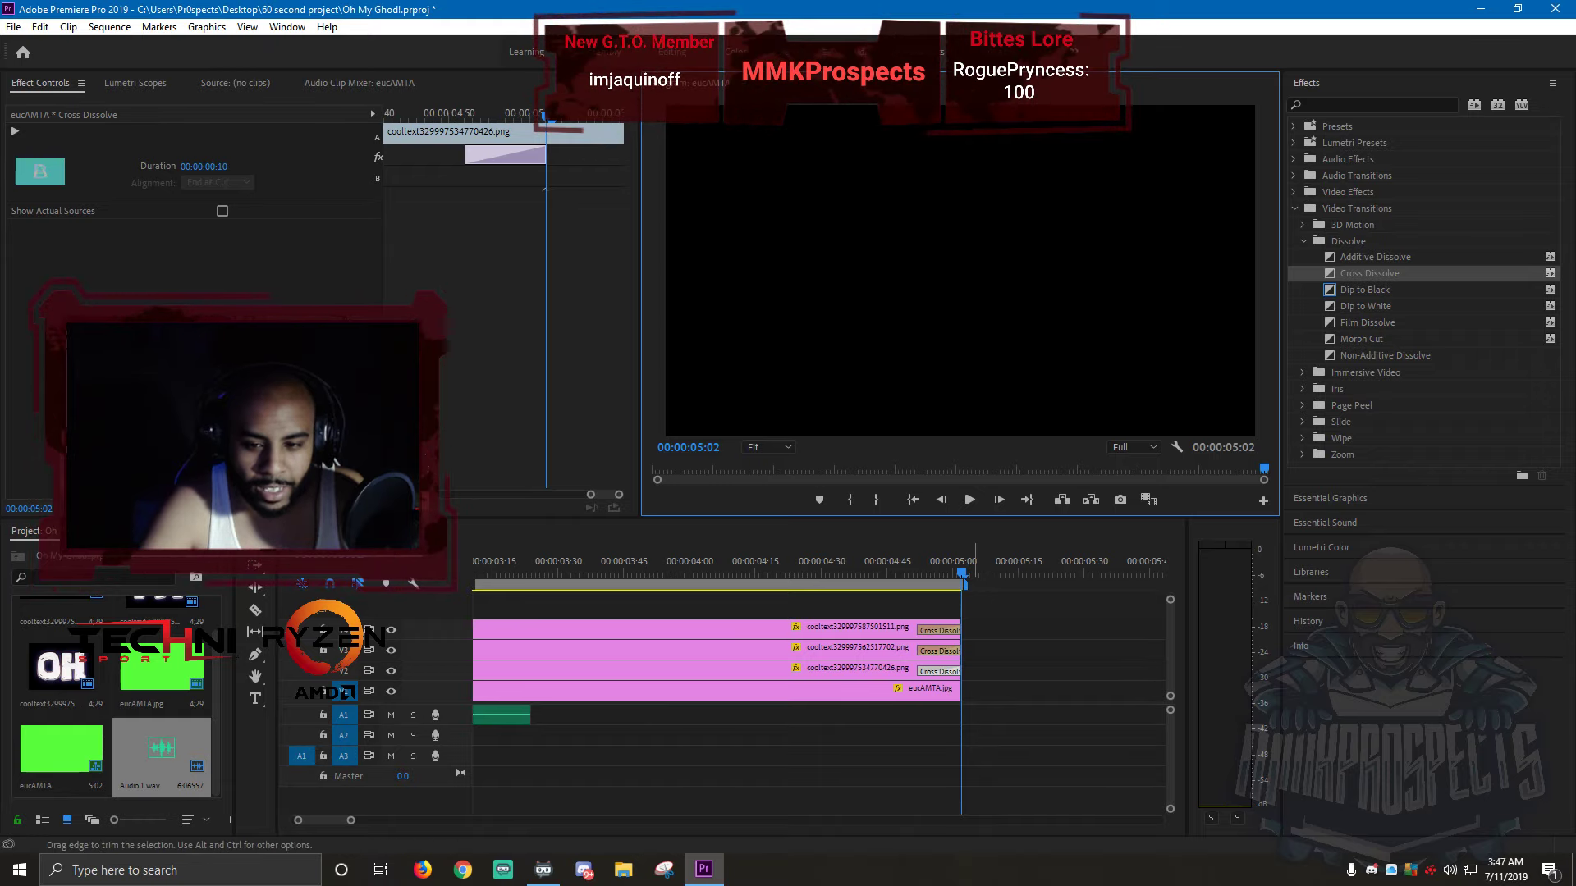
- Trim the three text clips and the green background clip to end together at 00:00:03:58, and return the playhead to the start
left_click(945, 630, "shift")
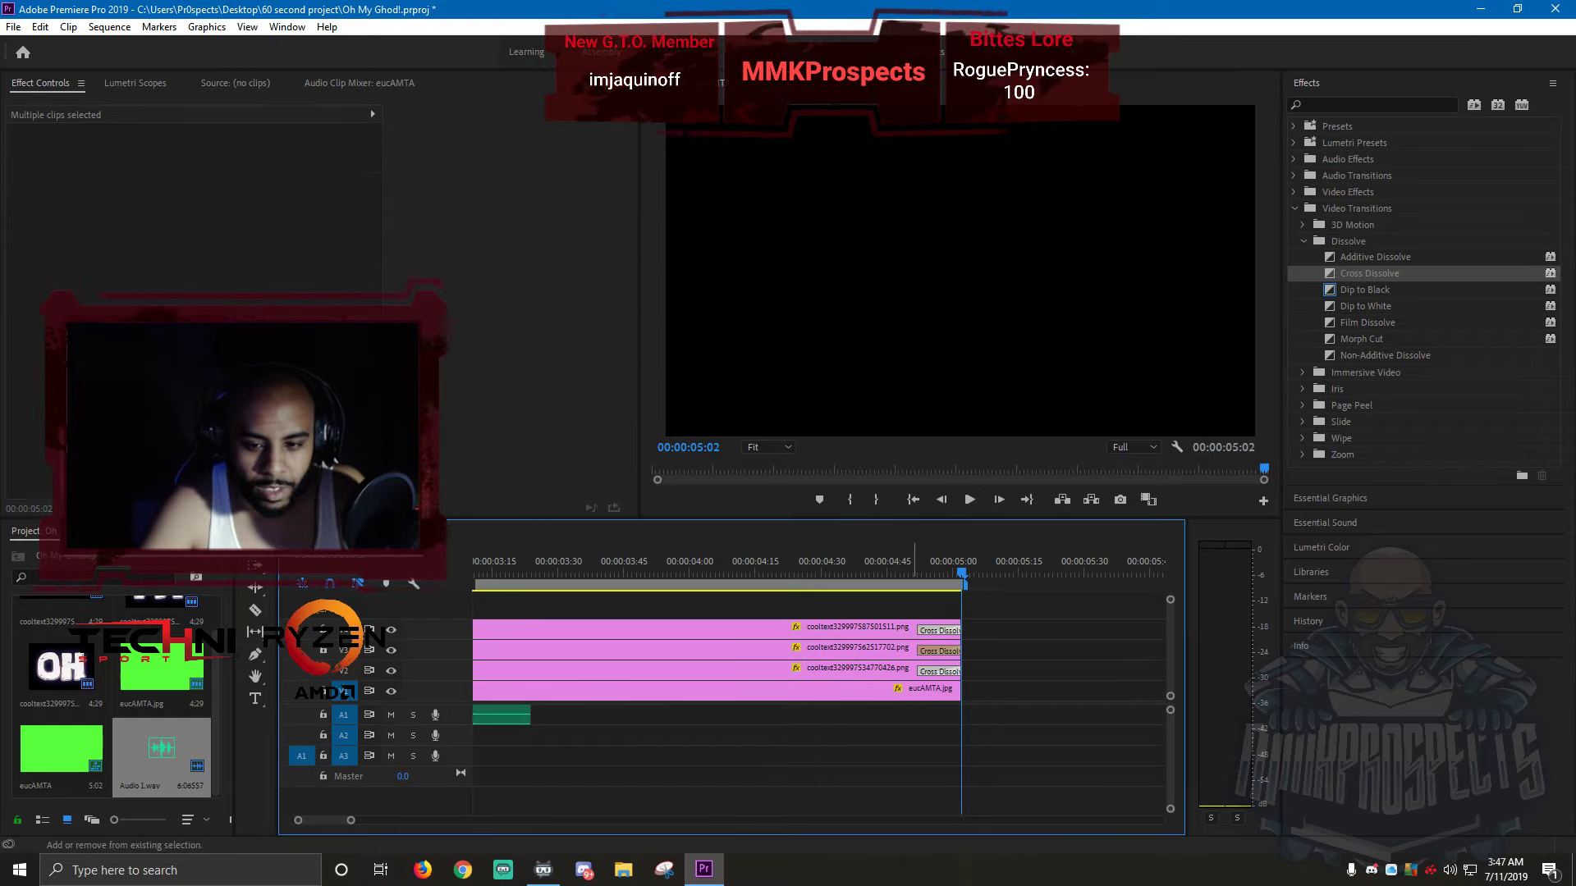
left_click(903, 631, "shift")
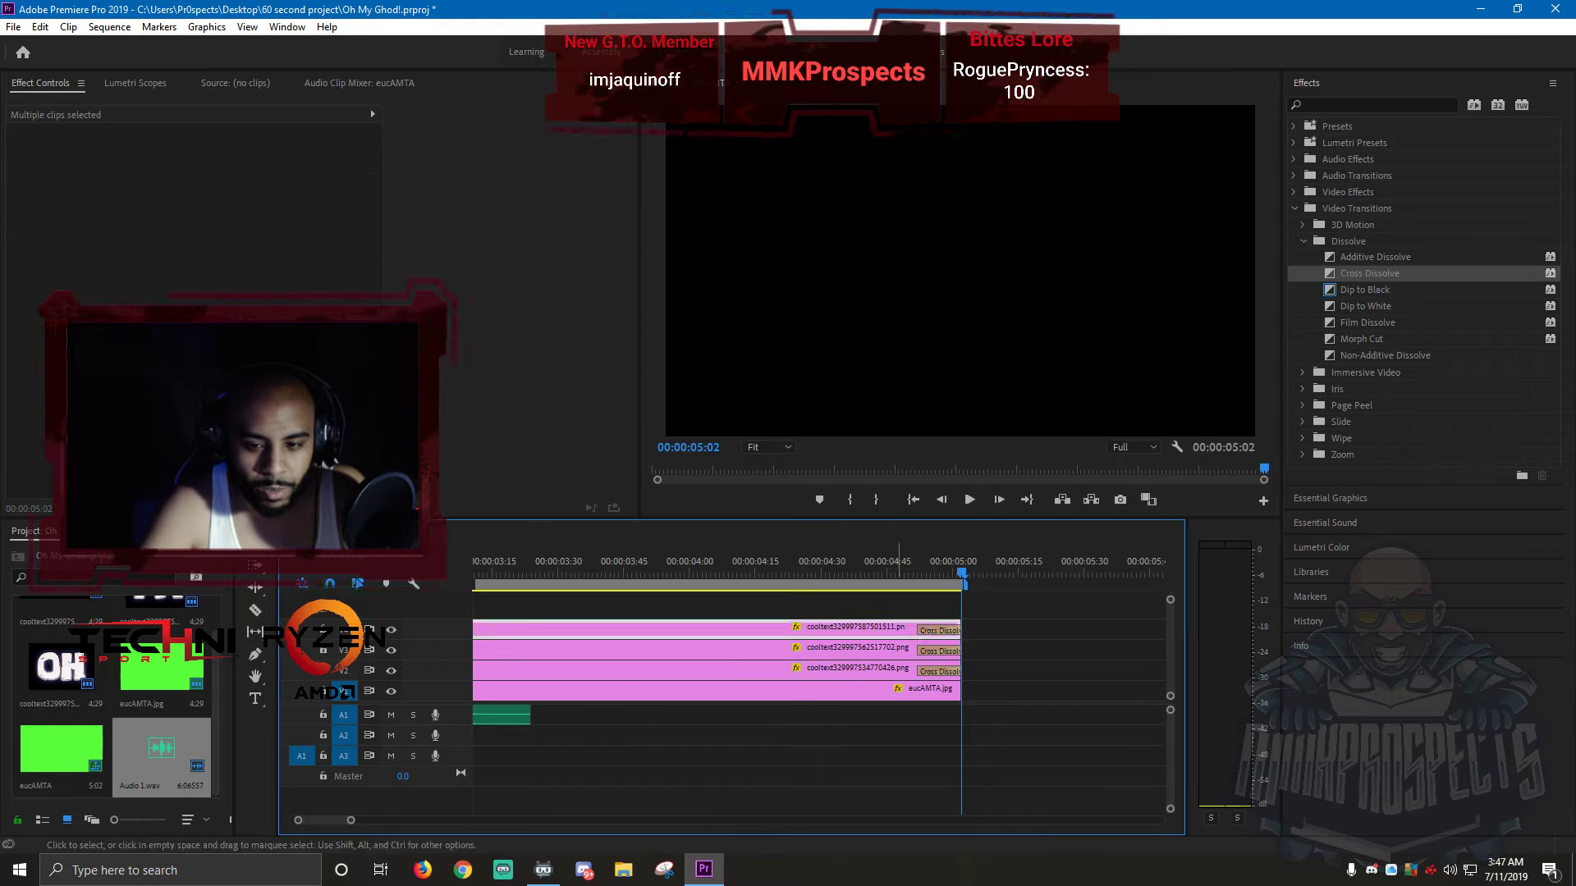
left_click(892, 651, "shift")
left_click(886, 672, "shift")
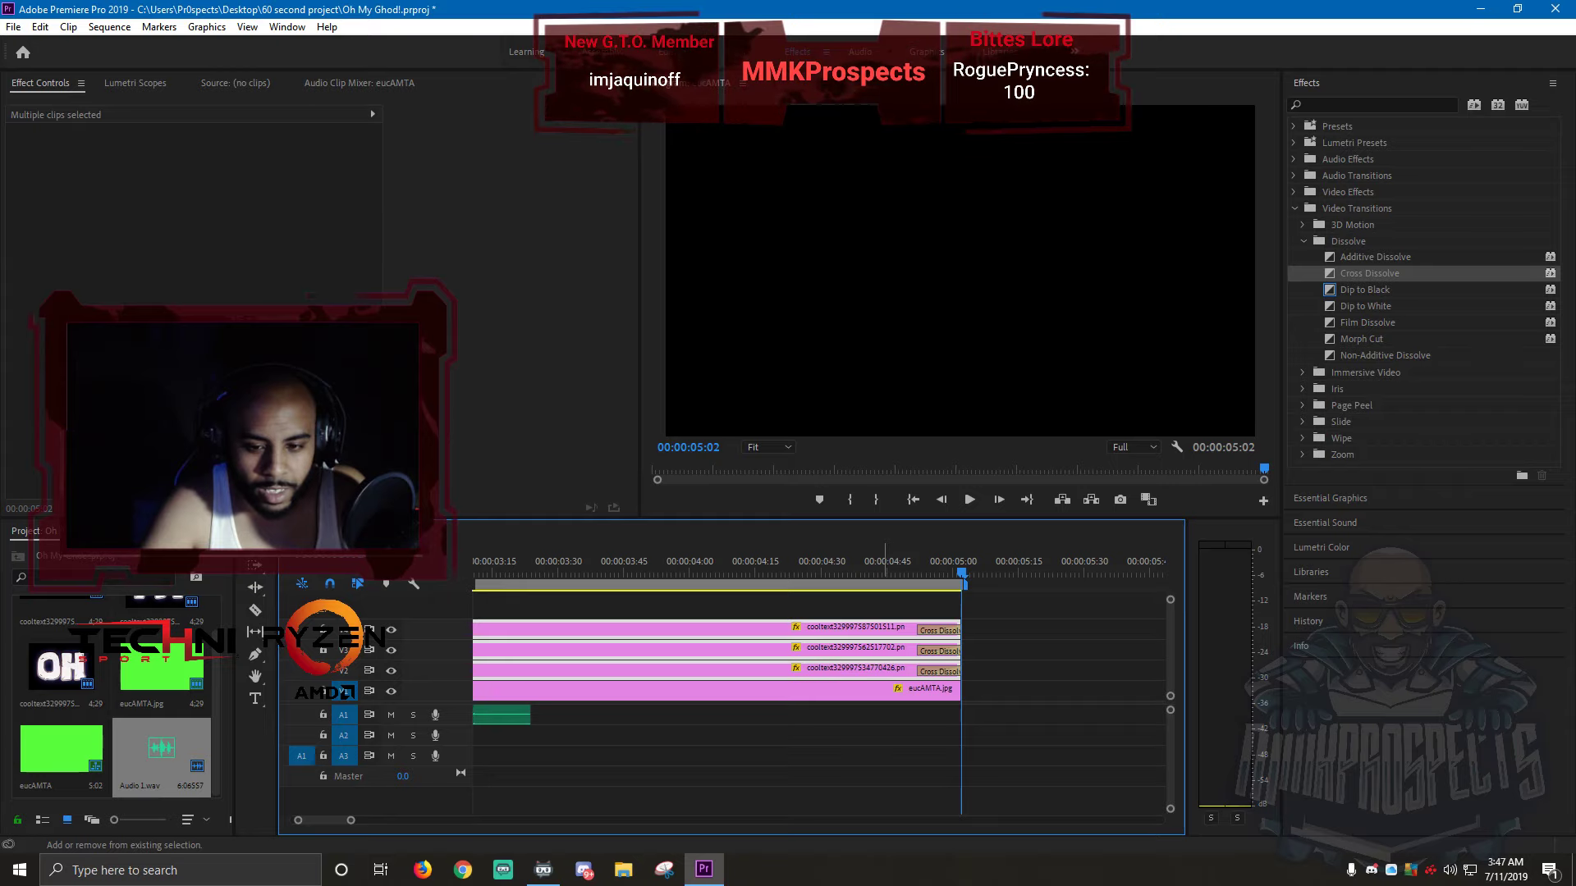
left_click(884, 692, "shift")
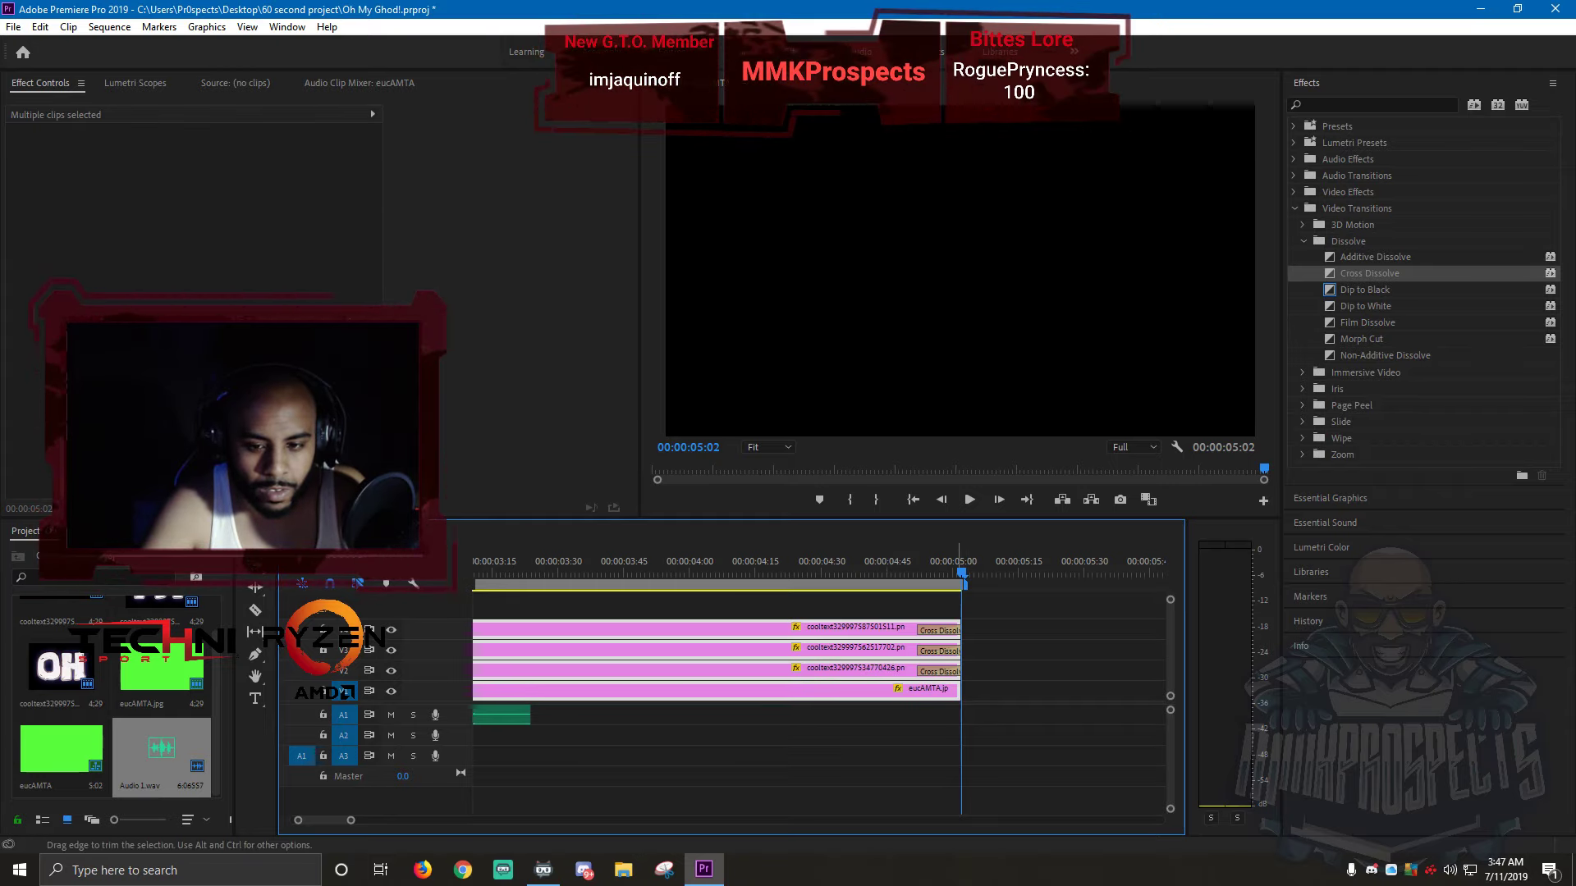
left_click_drag(964, 630, 863, 630)
left_click_drag(666, 630, 680, 630)
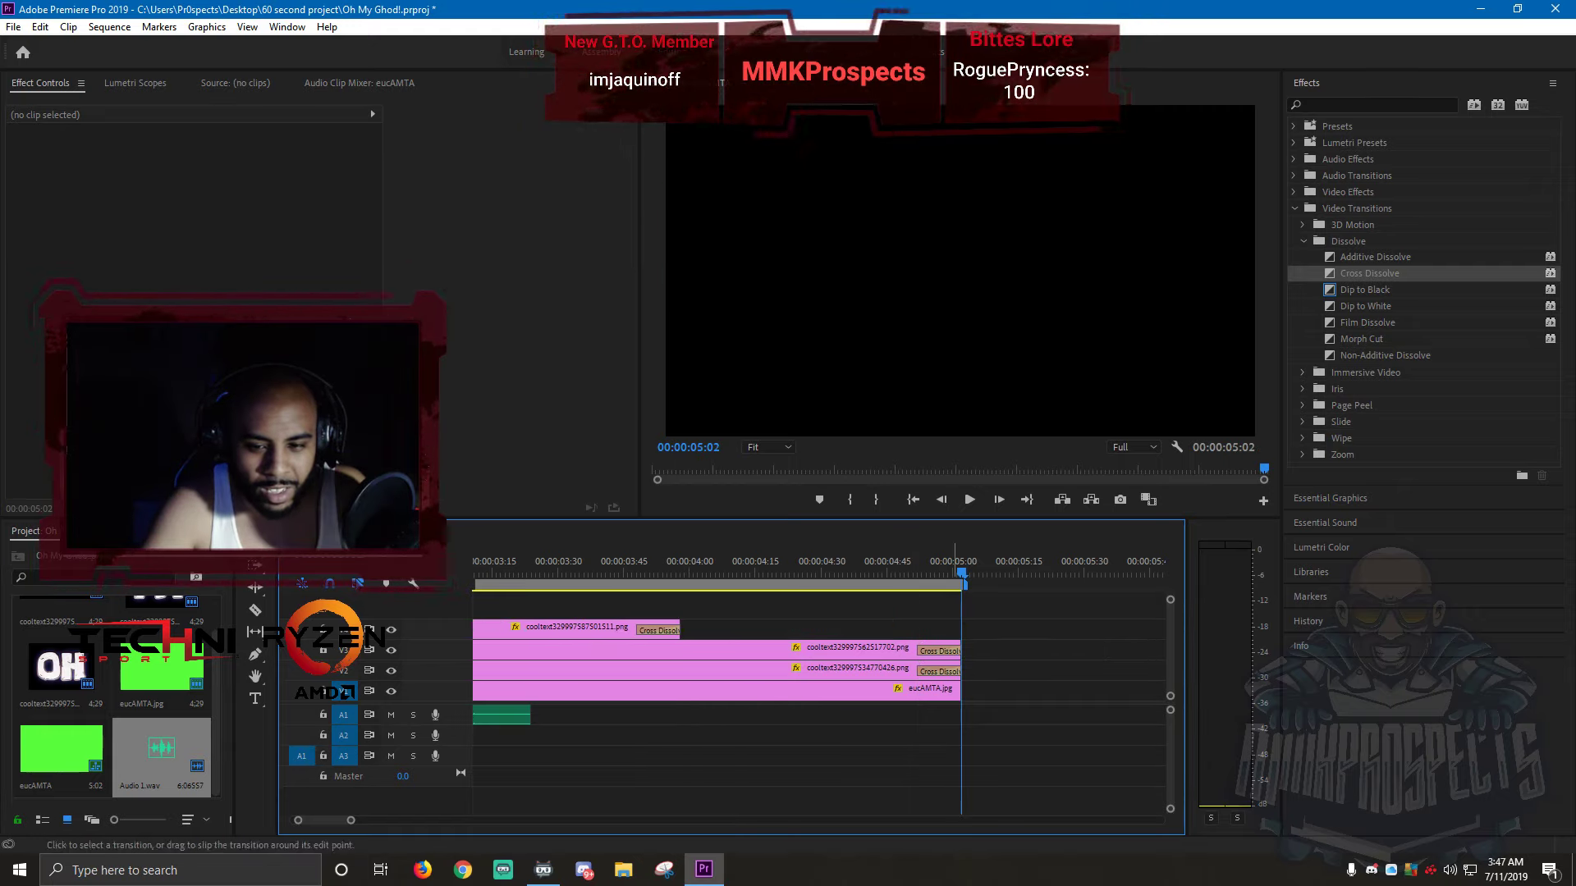
left_click_drag(960, 650, 679, 650)
left_click_drag(958, 671, 680, 672)
left_click_drag(960, 691, 680, 691)
scroll(760, 691, "up", 10)
left_click(913, 499)
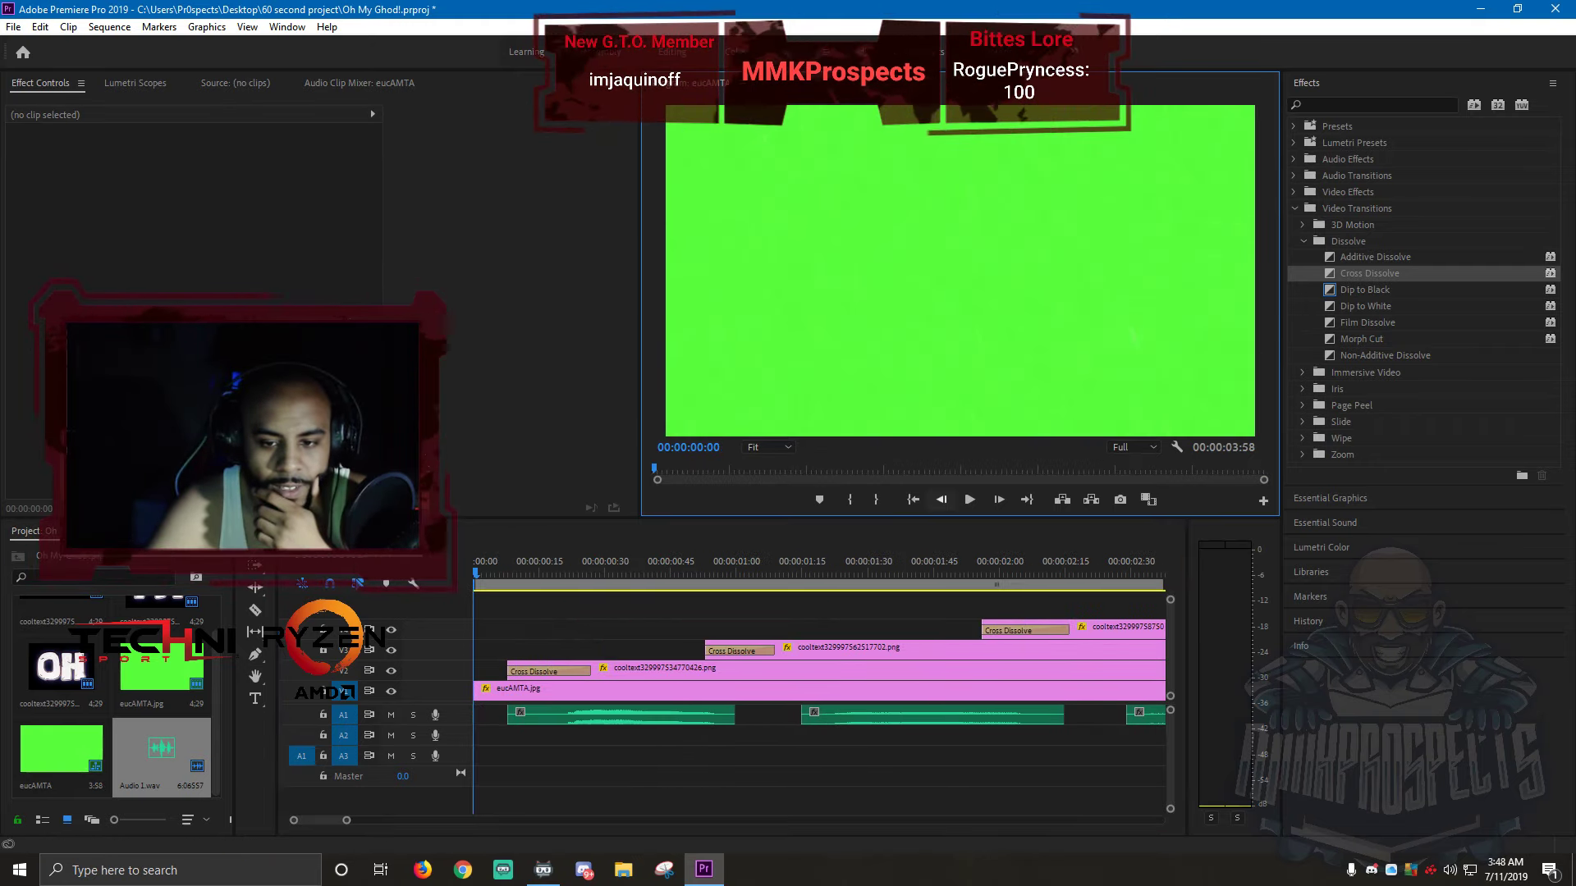
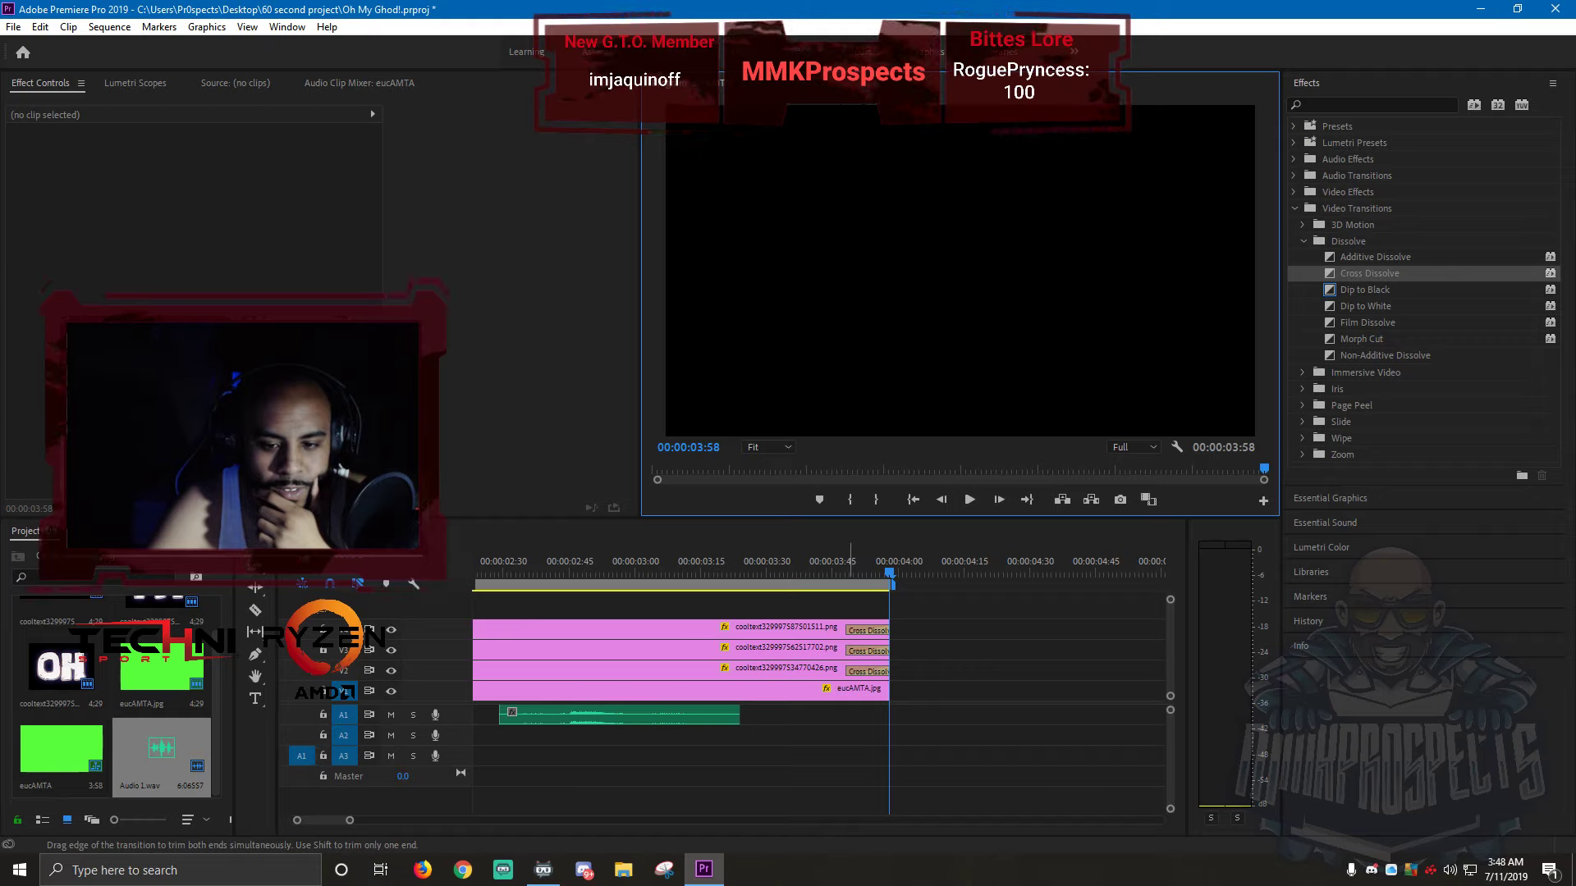
- Lengthen the end Cross Dissolve on all three text clips to 16 frames and play back the sequence
left_click(869, 630)
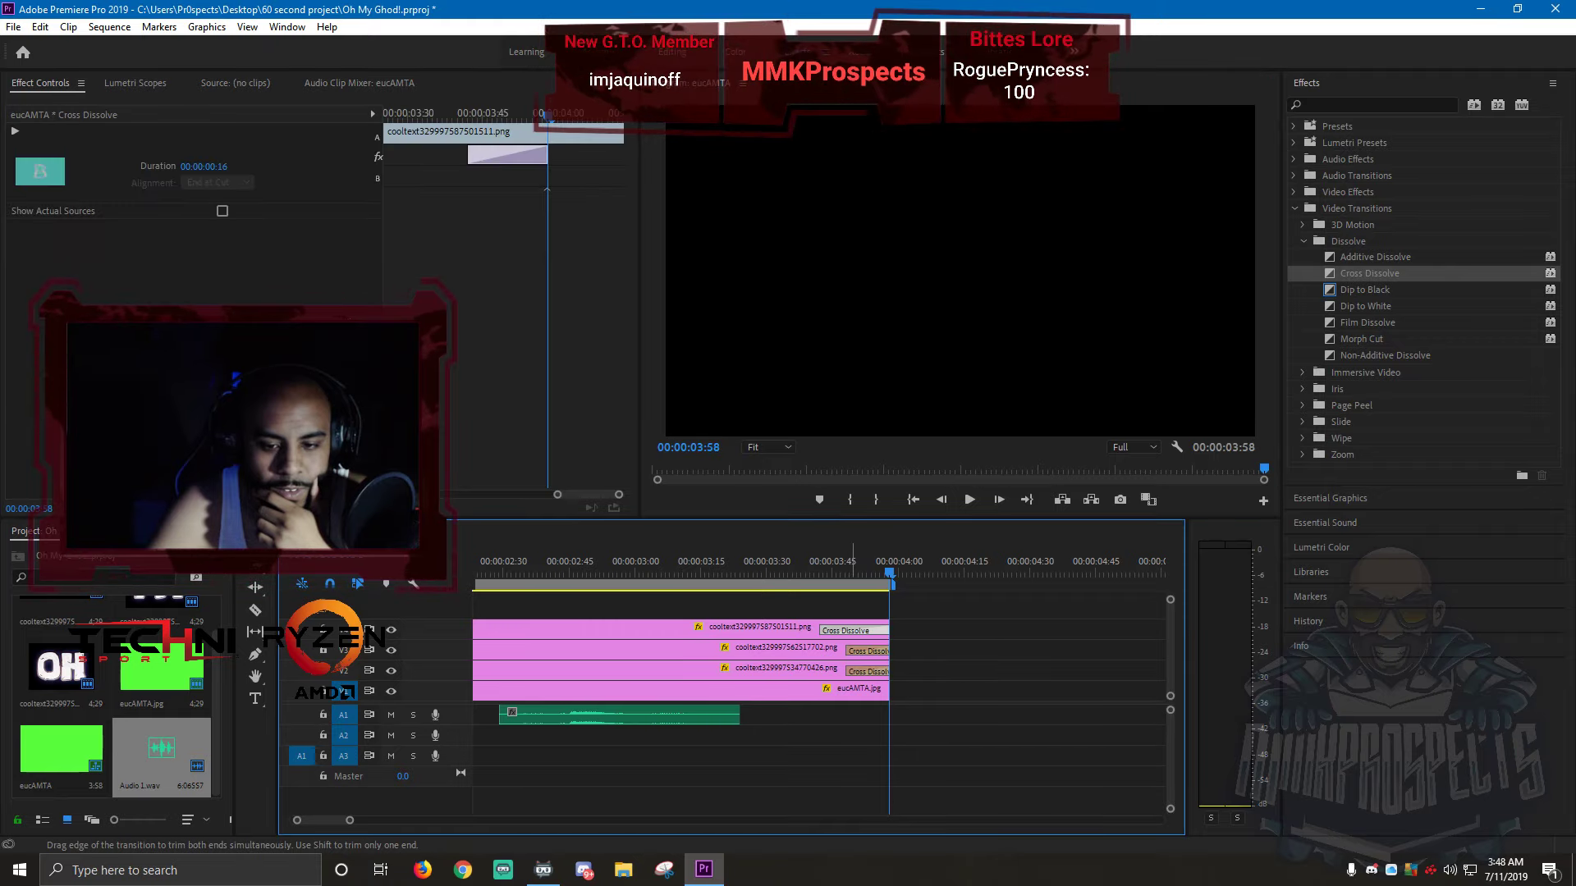
left_click_drag(849, 651, 824, 671)
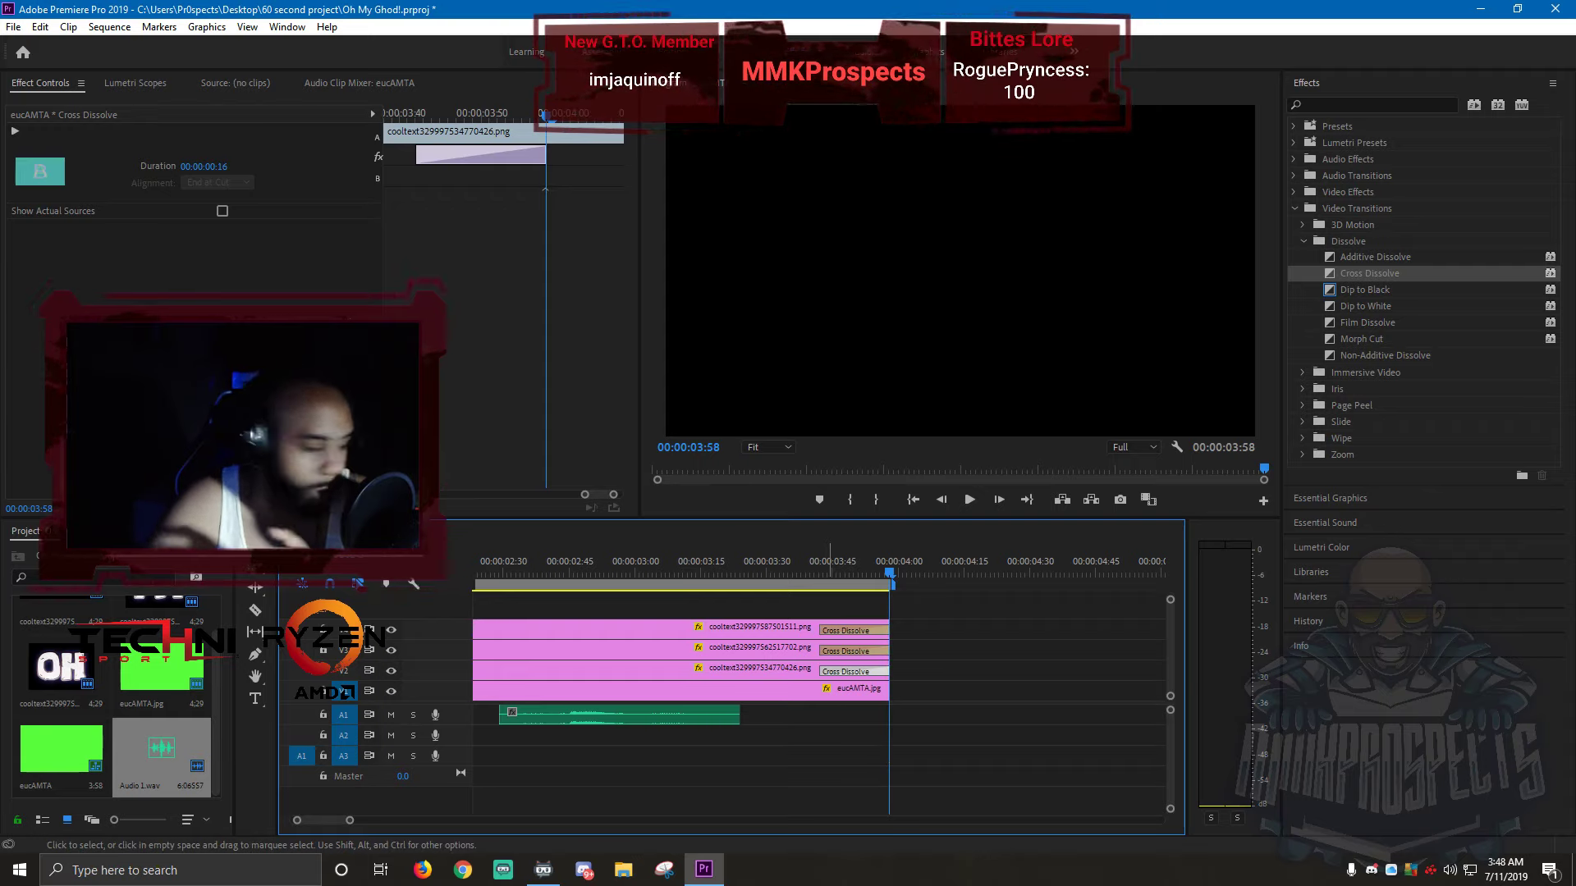
key("space")
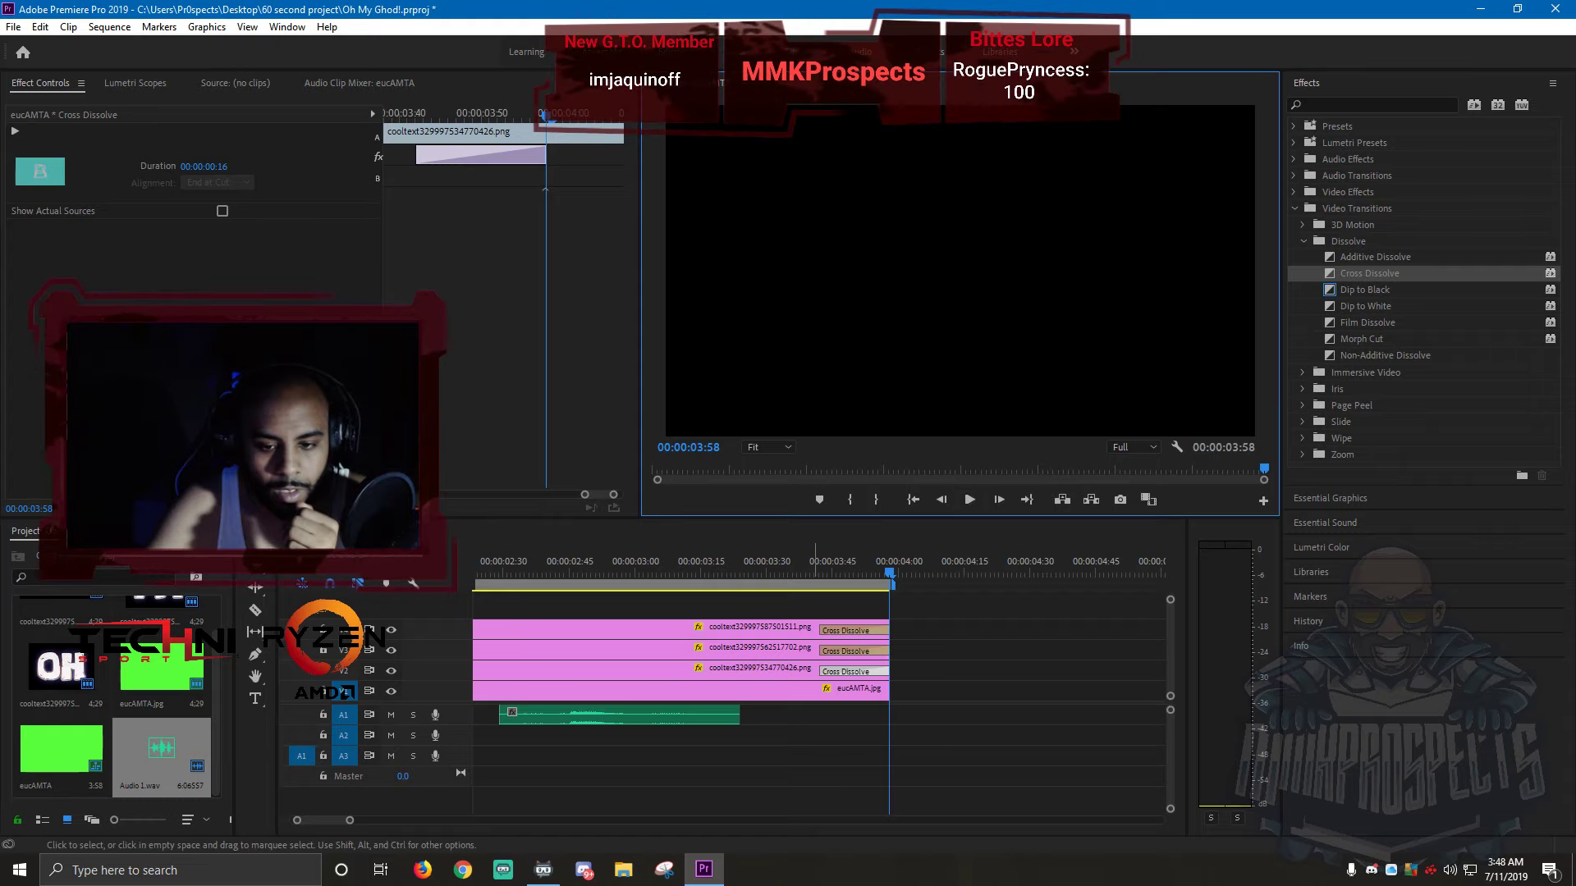
- Extend the end Cross Dissolve on all three text clips to 26 frames and preview the fade-out
left_click_drag(820, 630, 777, 651)
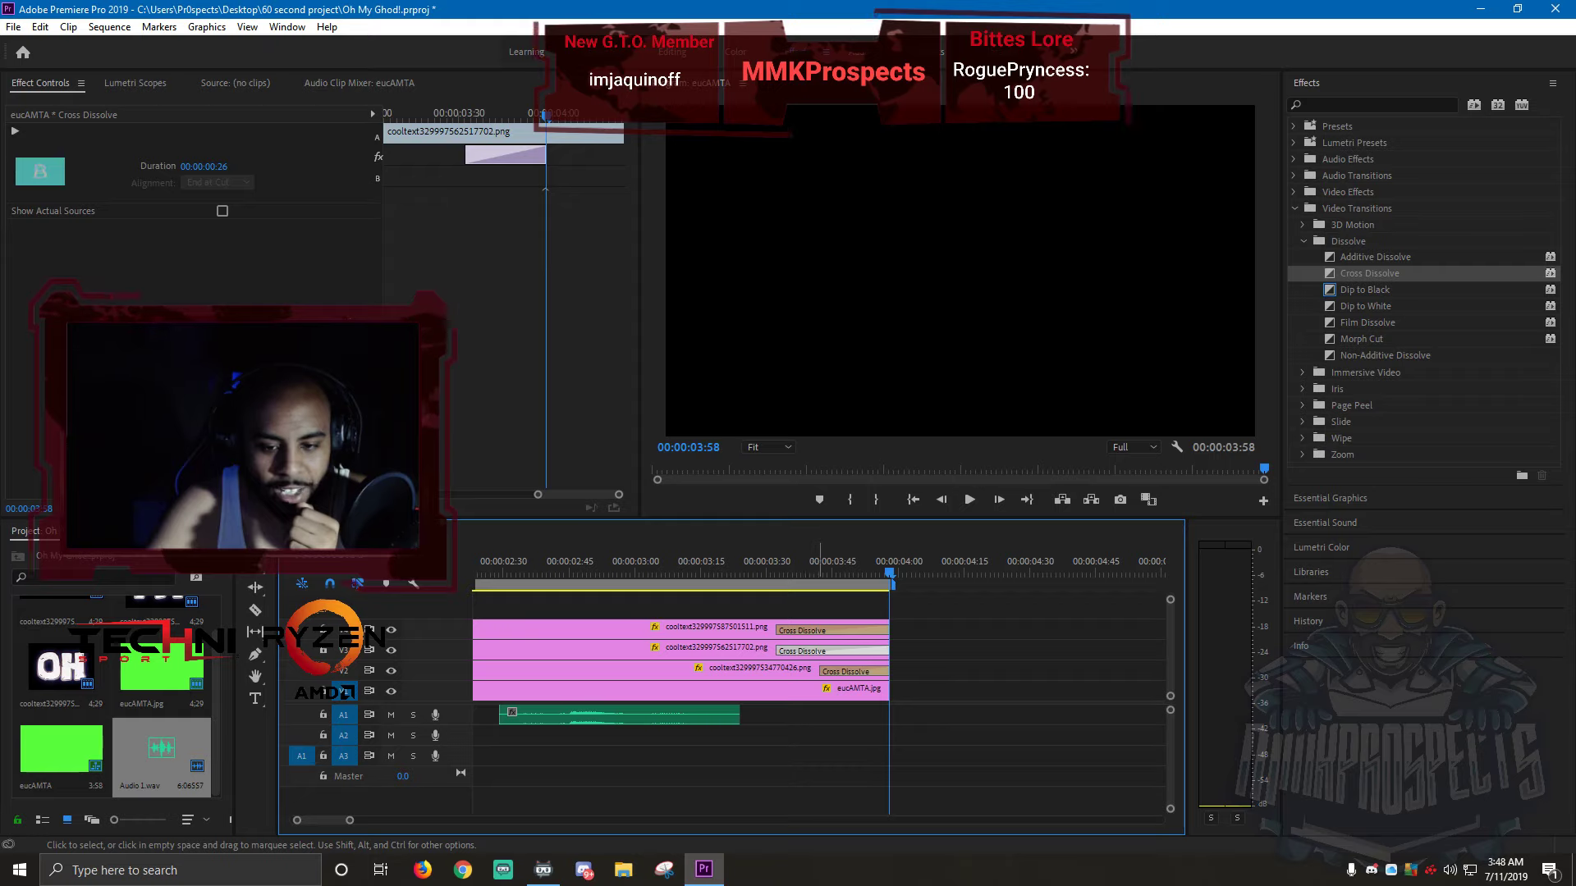
left_click(821, 671)
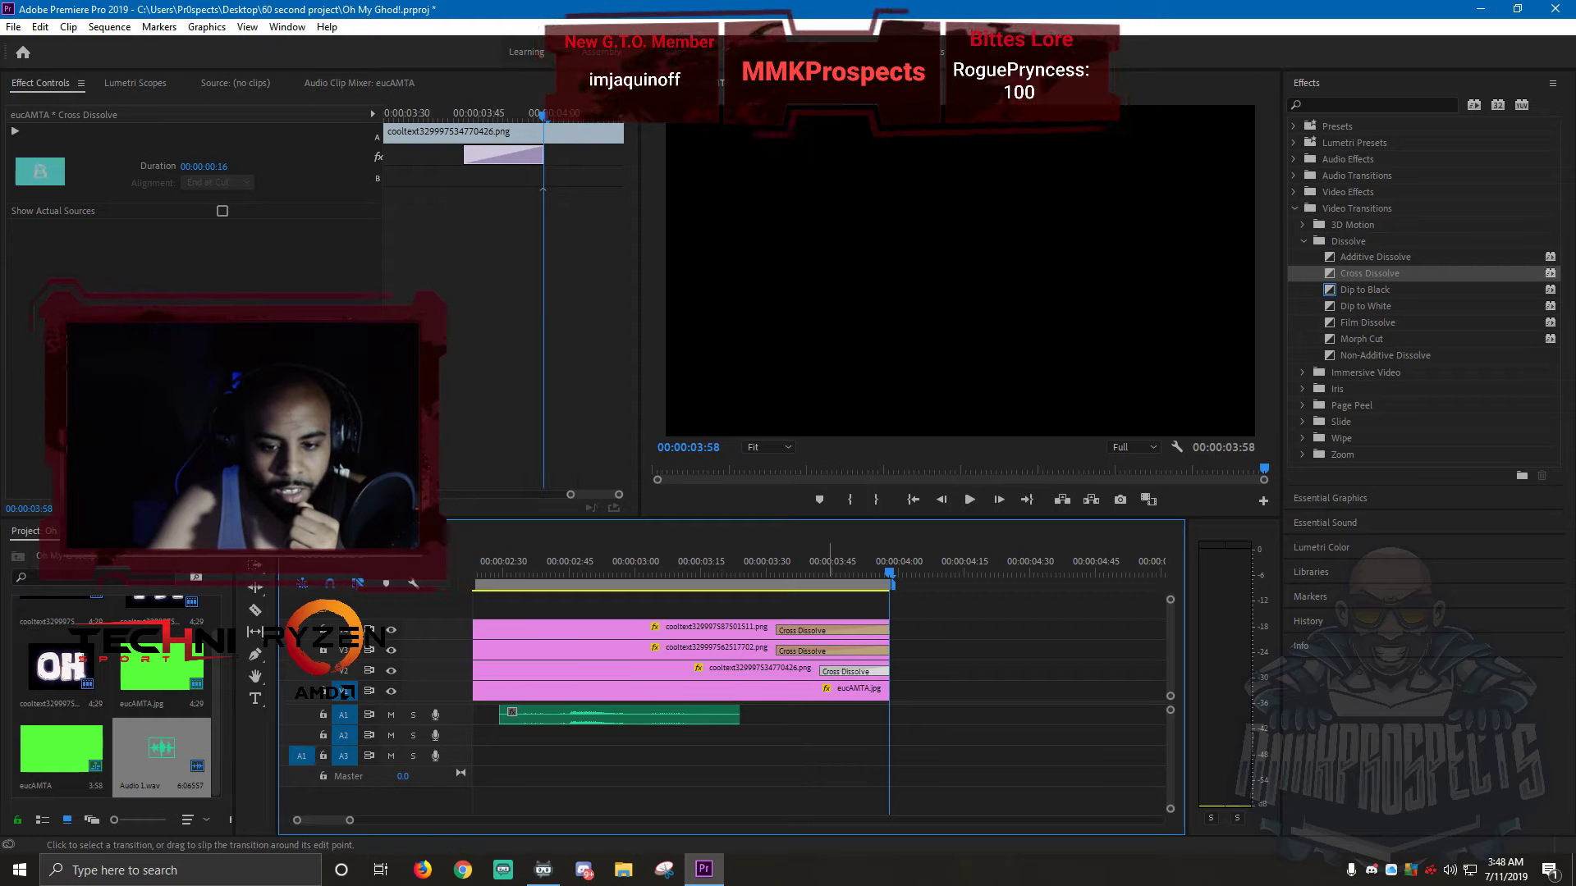
left_click_drag(820, 671, 777, 671)
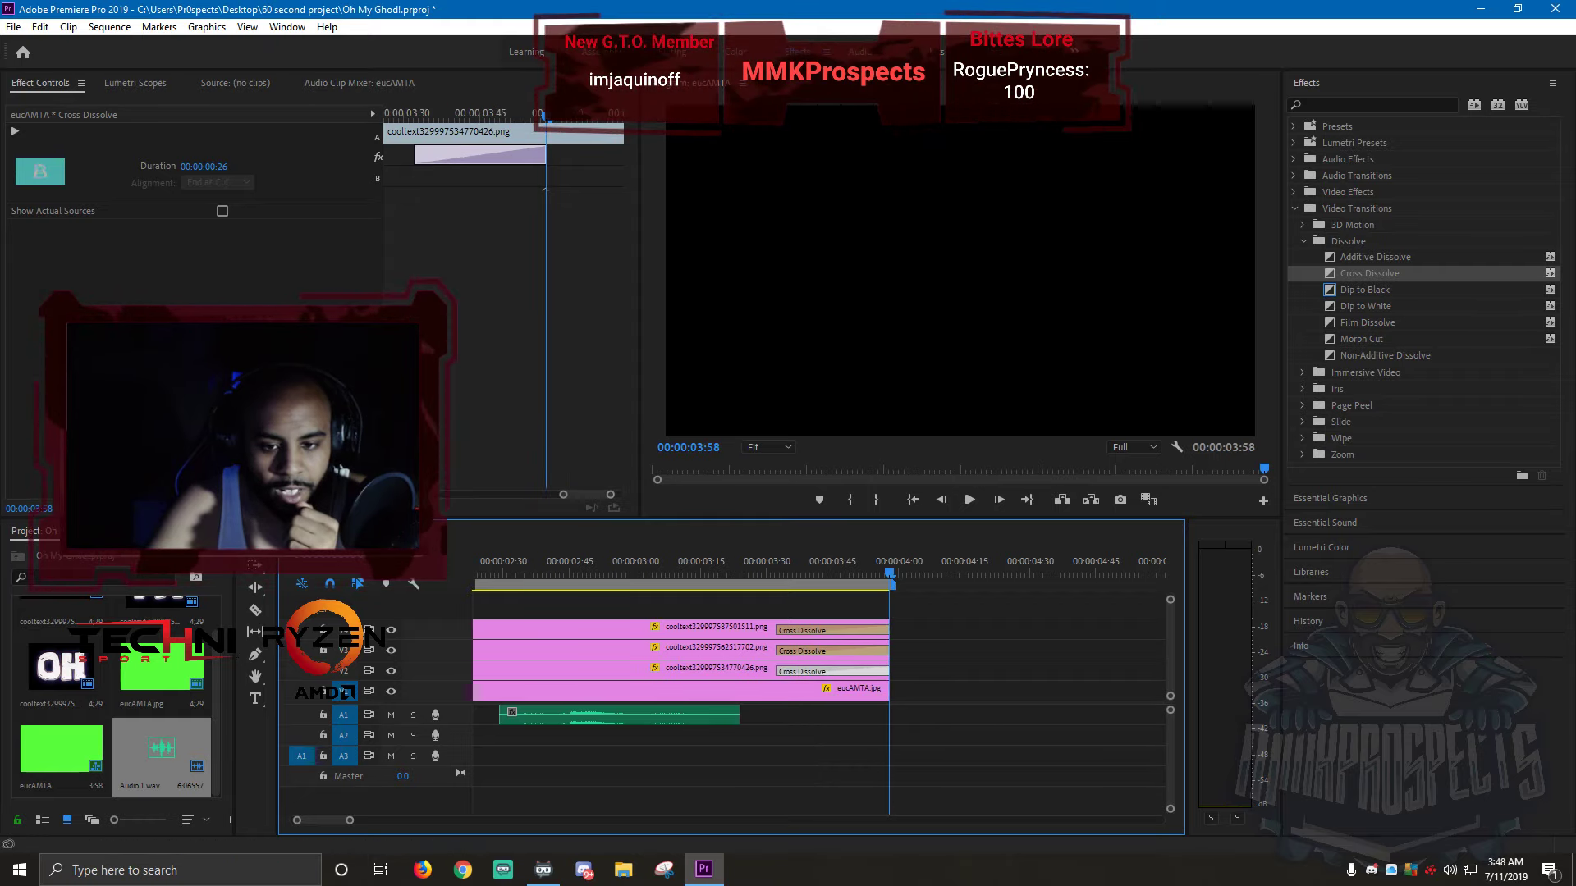
left_click(969, 499)
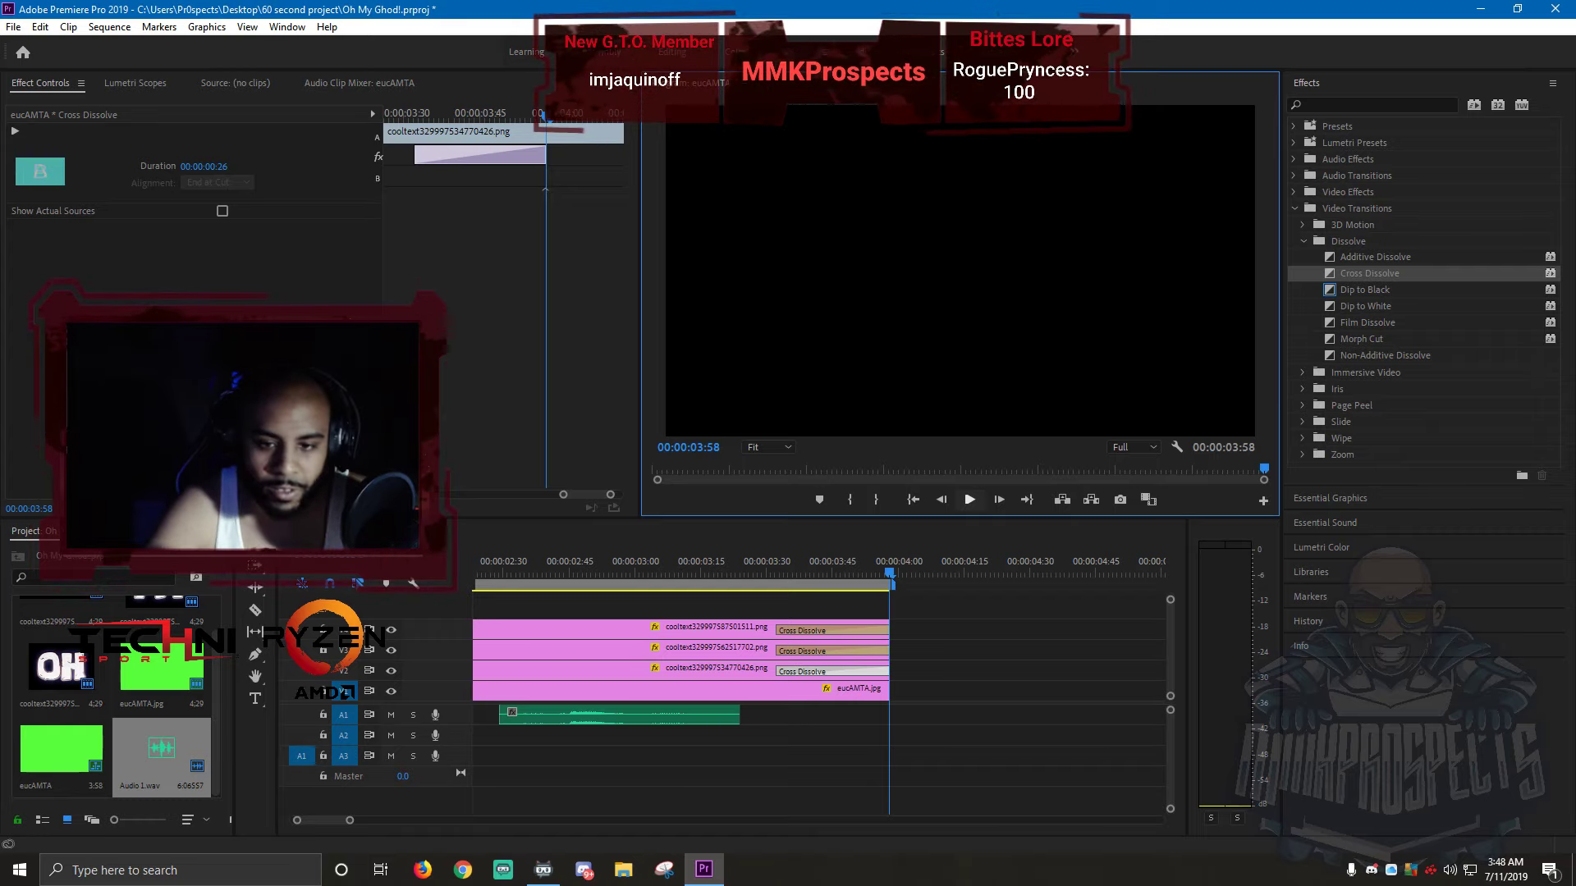
scroll(819, 690, "up", 20)
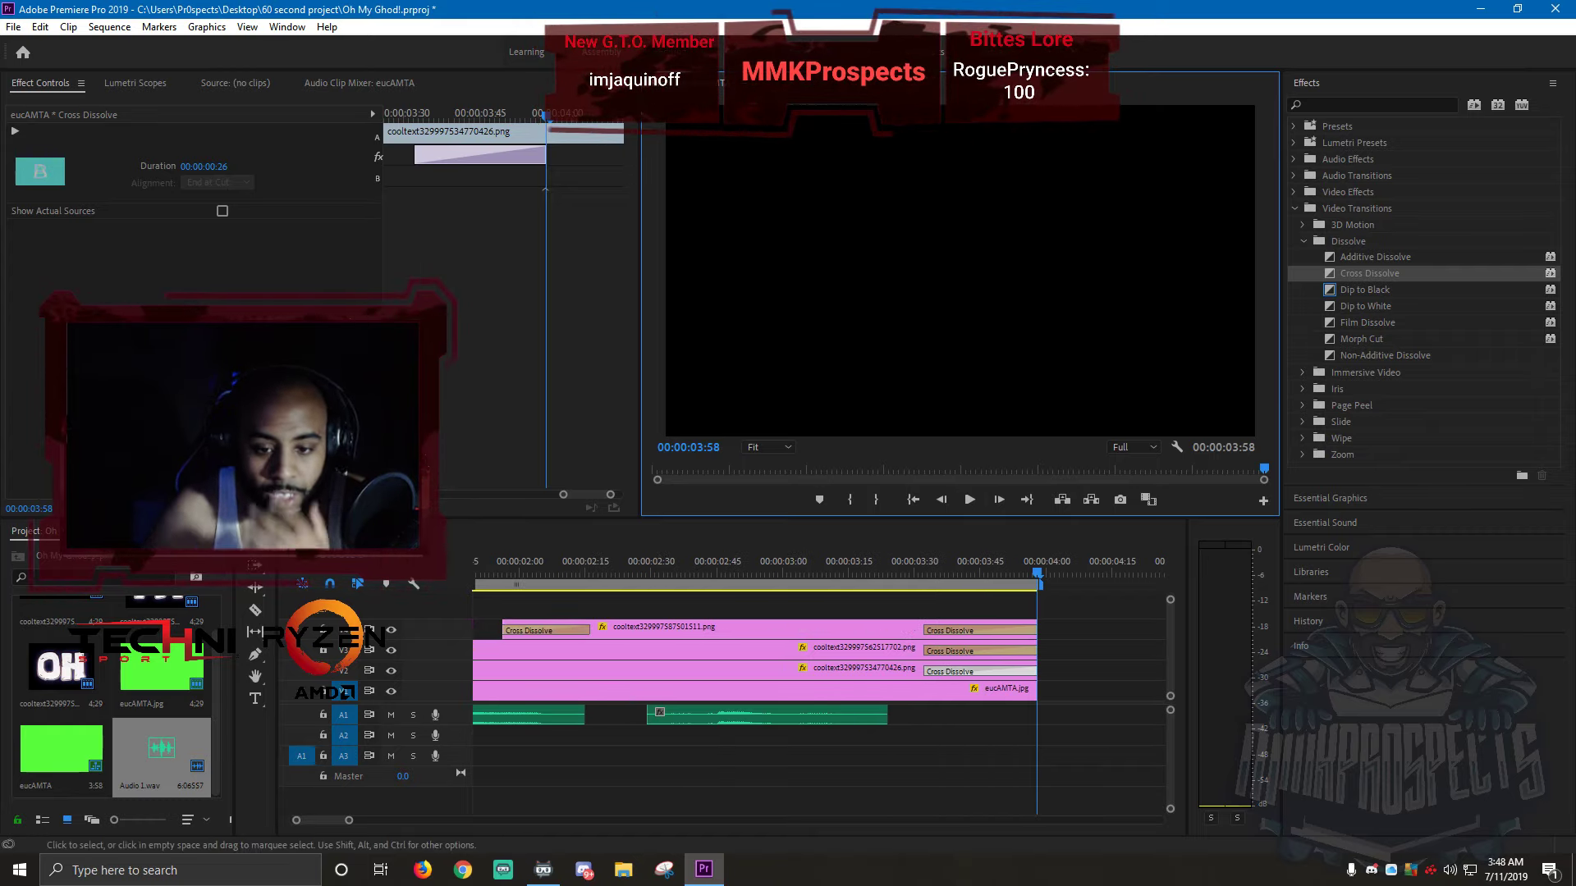
- With the playhead at 00:00:02:15, raise Faded Film to about 12.4 in the Lumetri Creative adjustments of the GHOD!! clip
left_click(1010, 629)
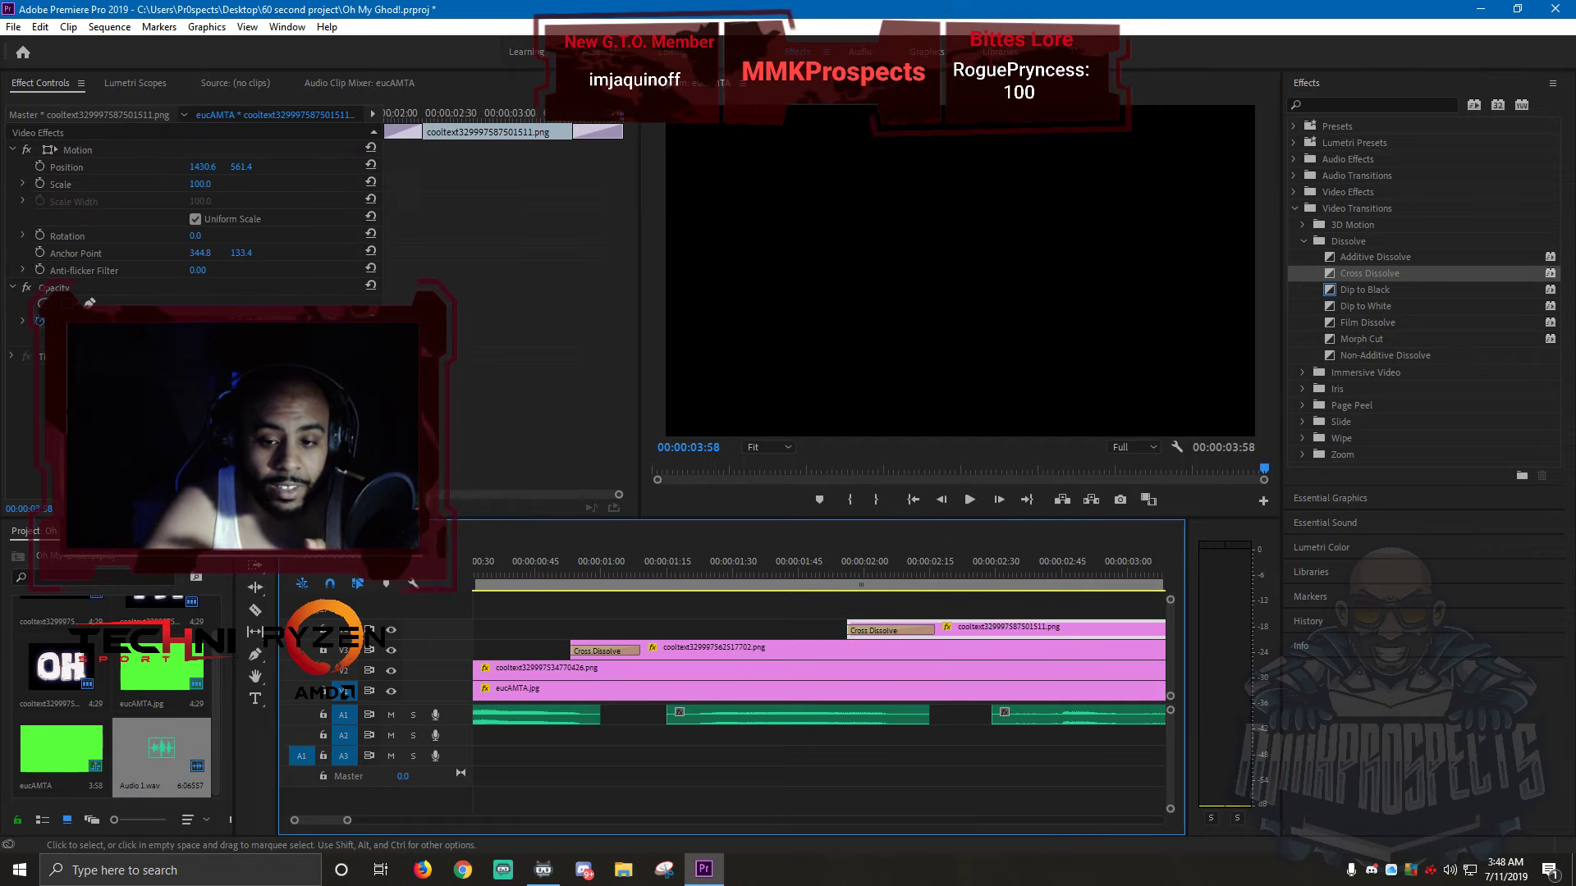
left_click(741, 573)
left_click(930, 573)
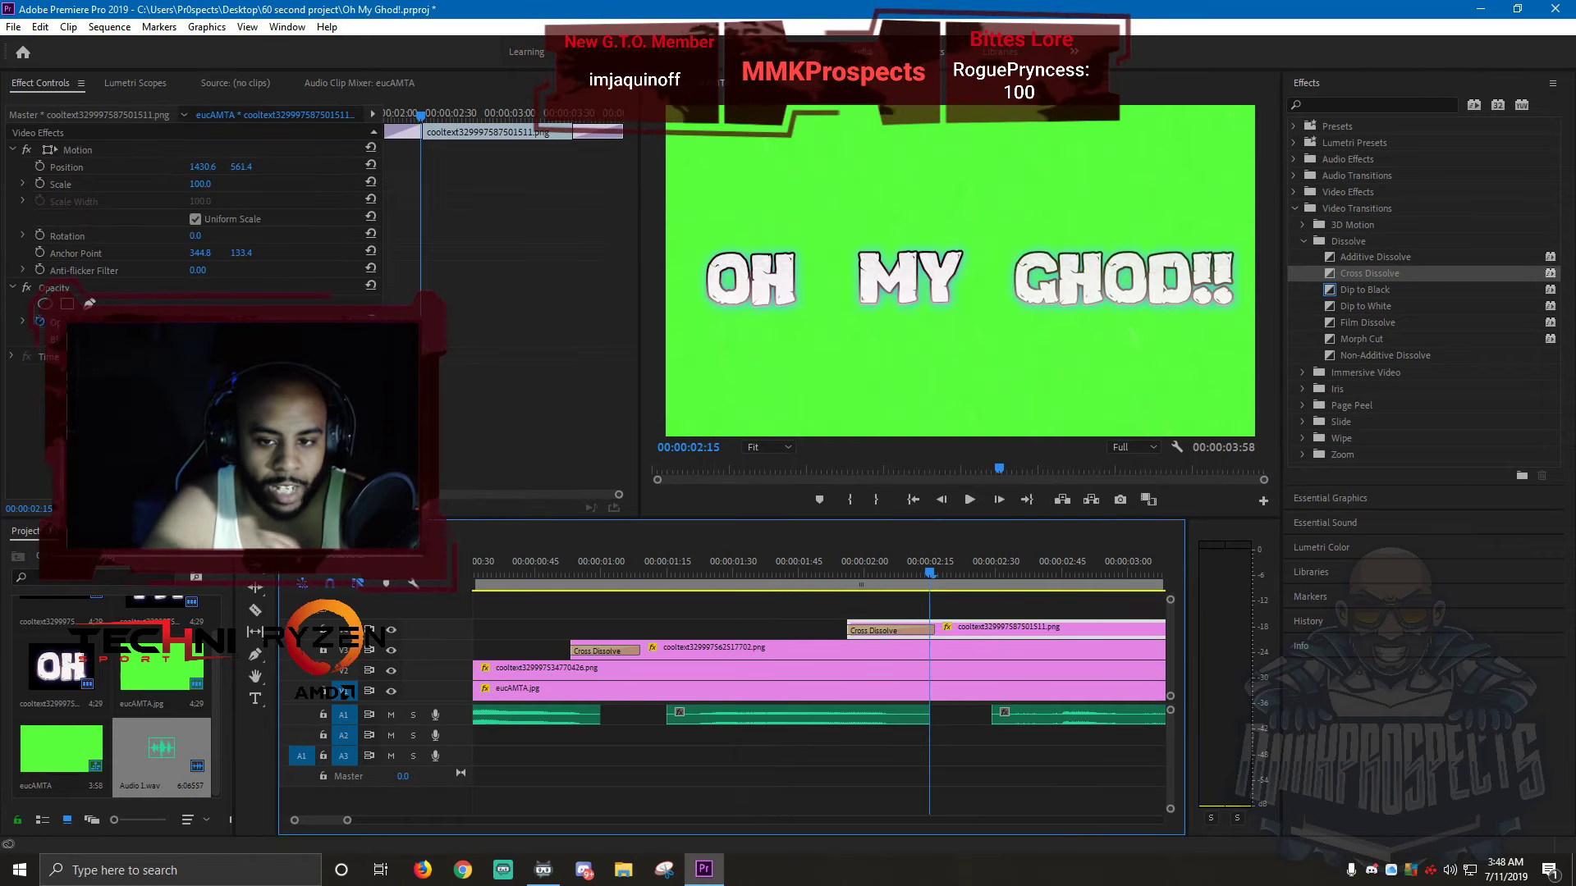
left_click(960, 279)
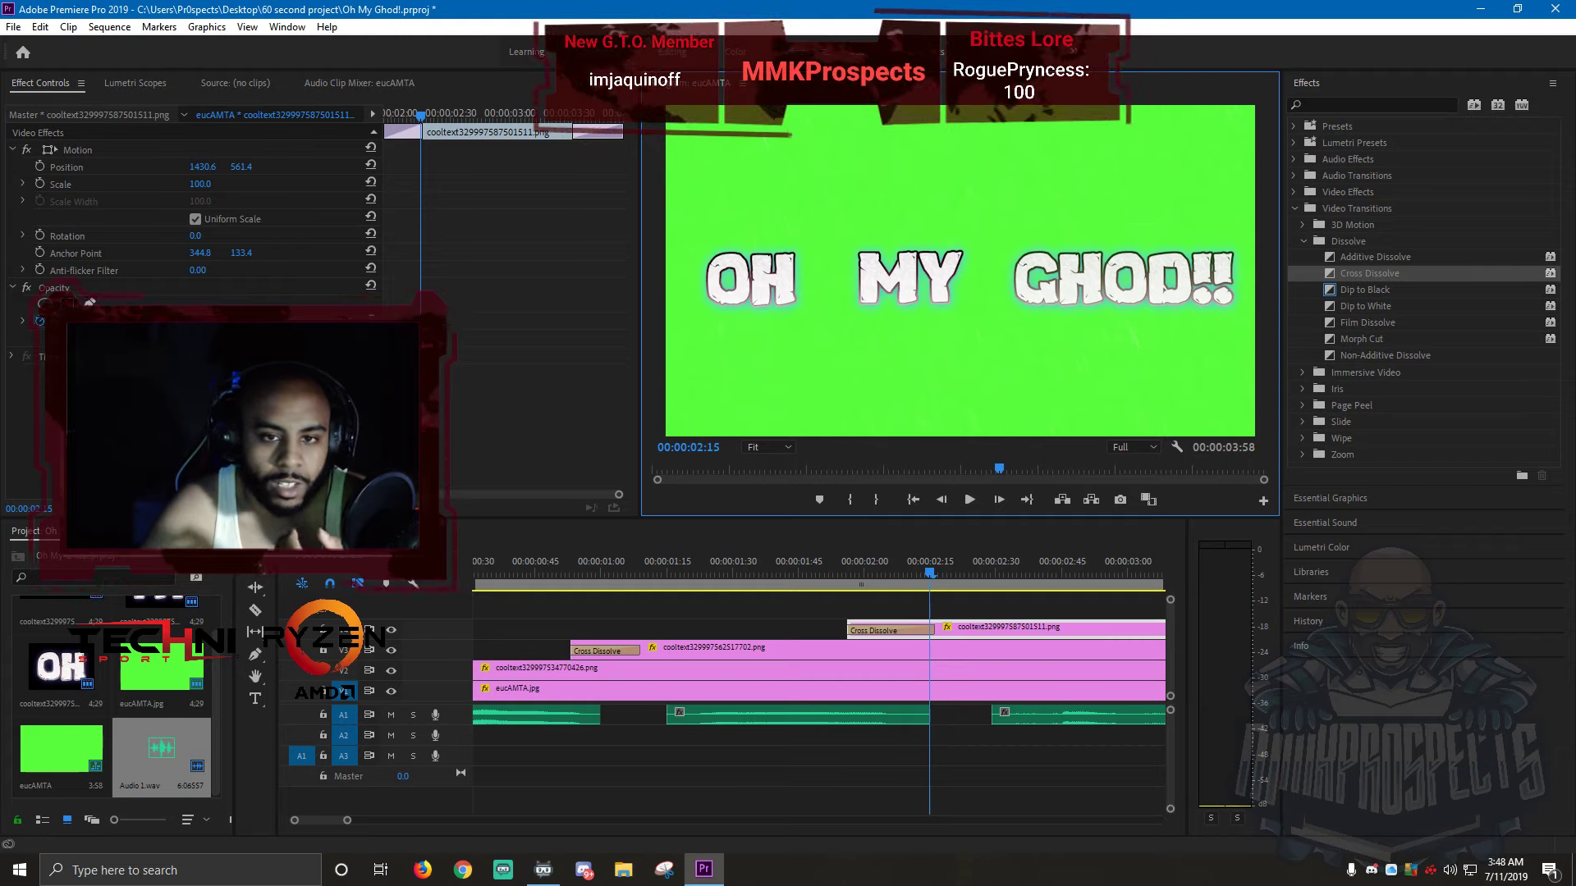
left_click(736, 52)
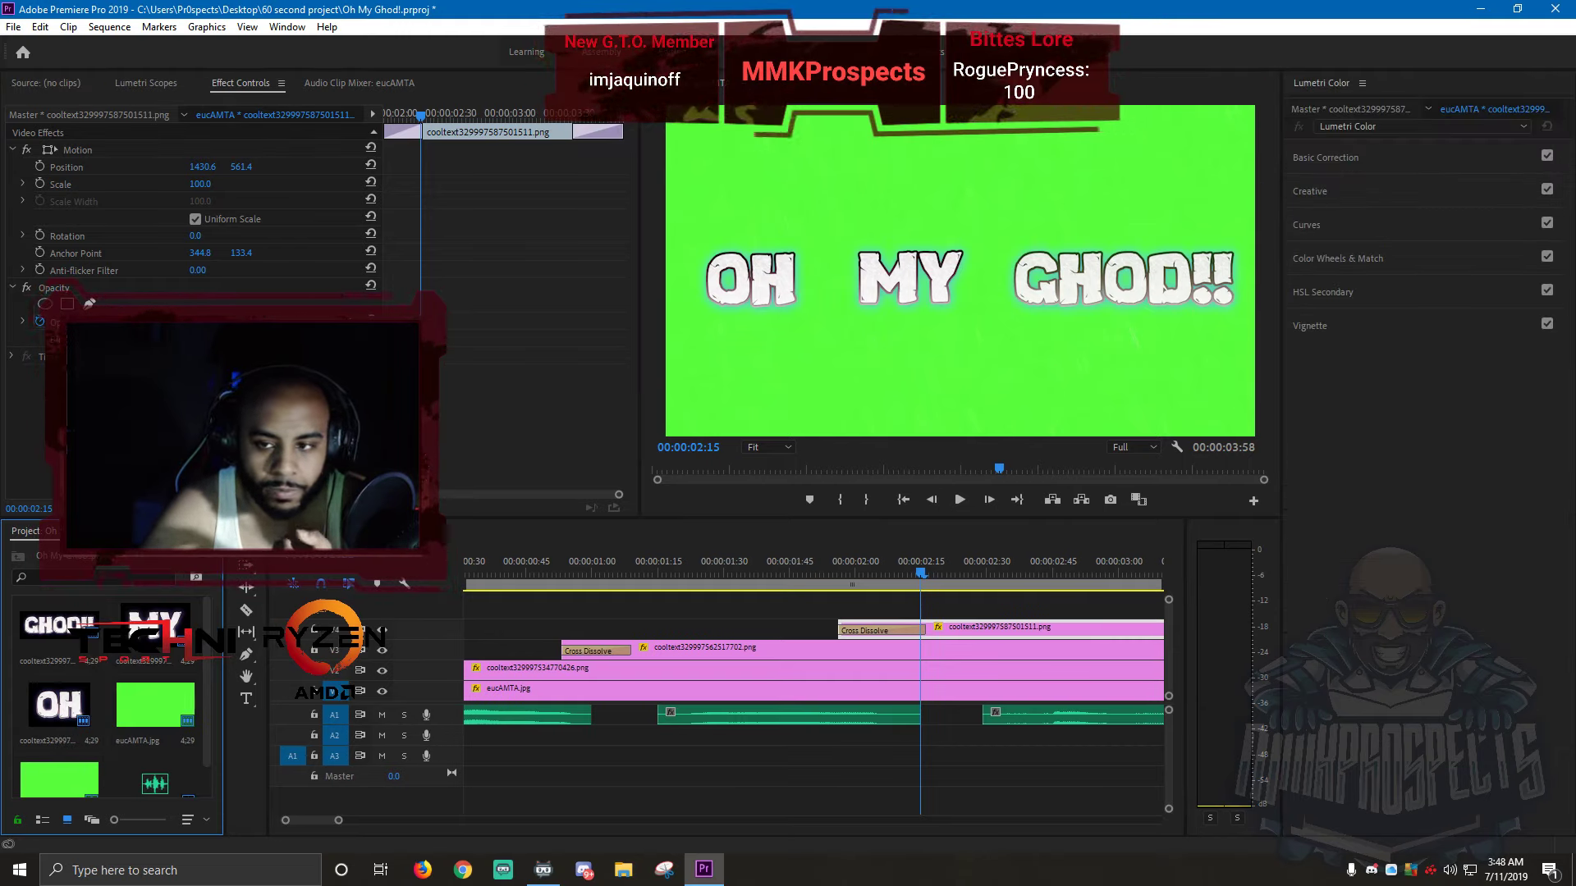
left_click(1325, 158)
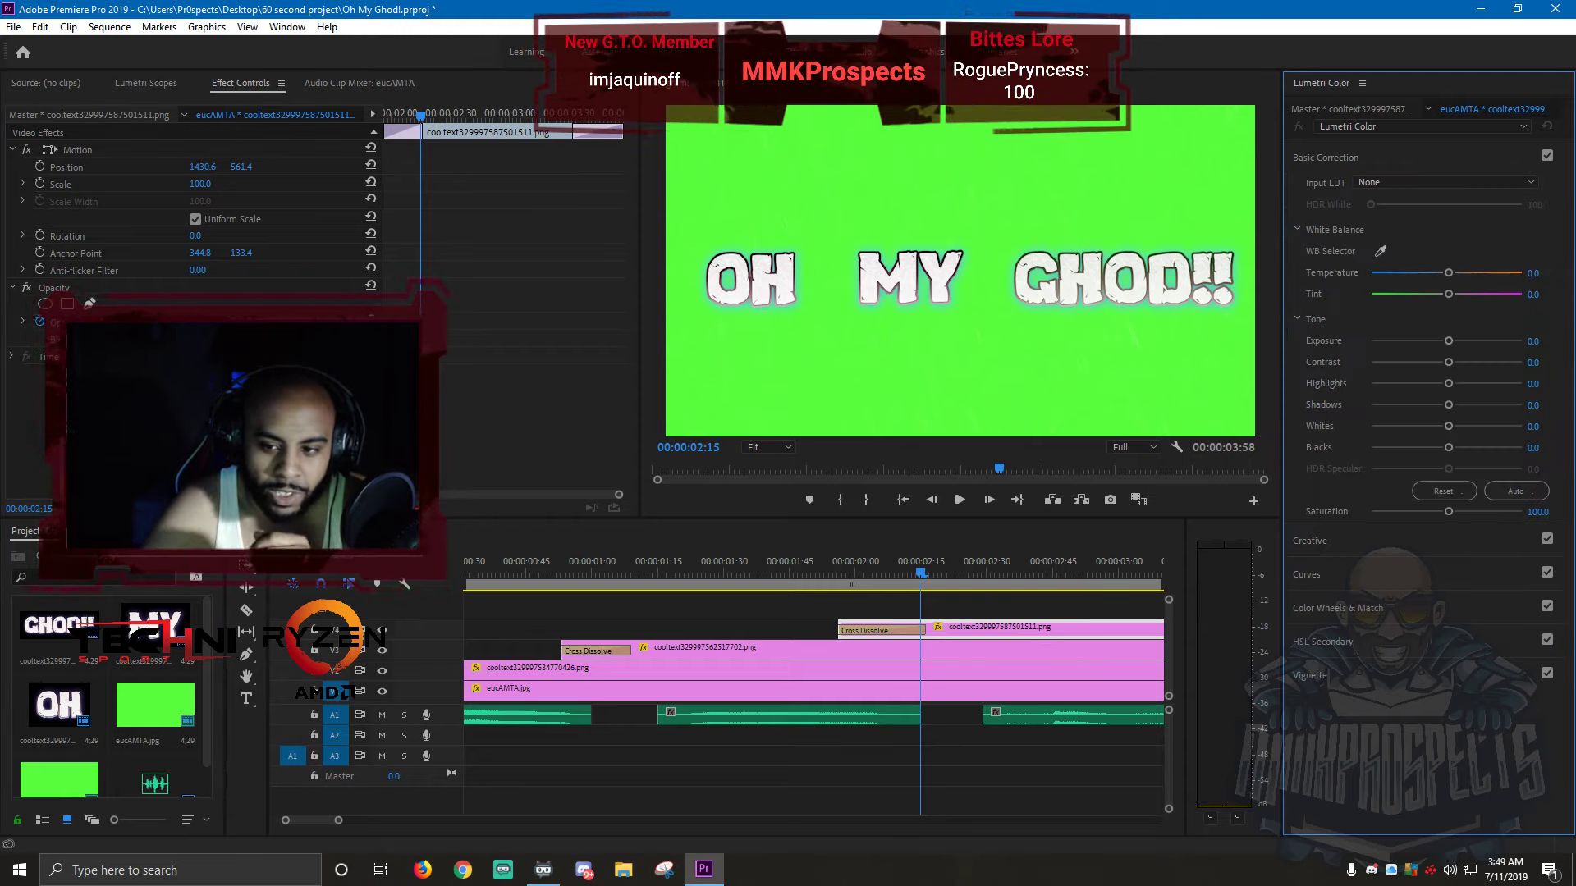
left_click(1310, 541)
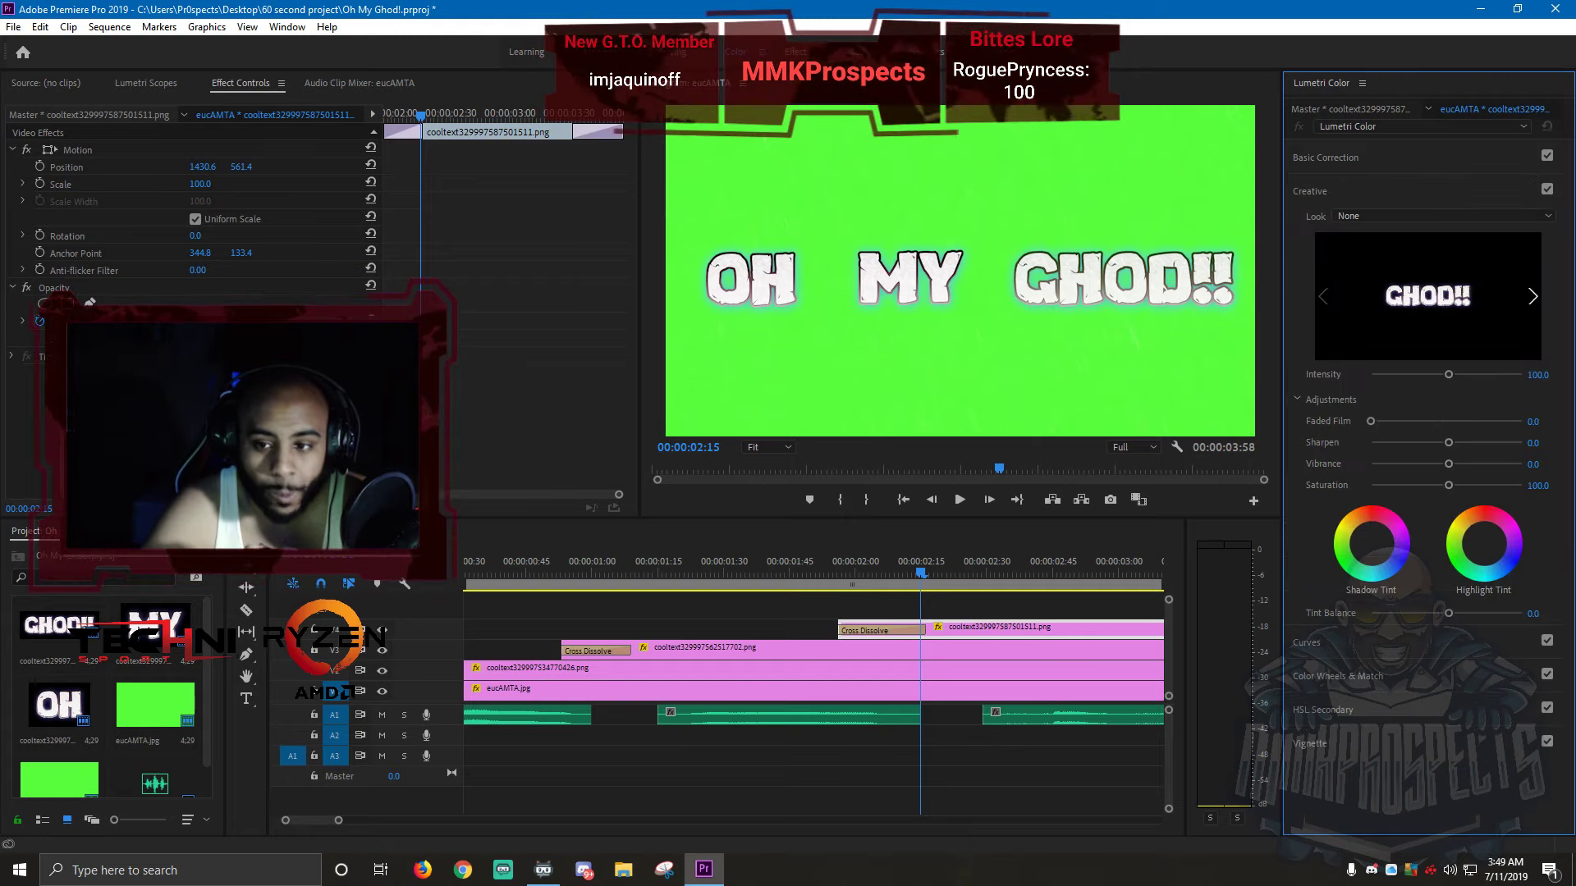
left_click_drag(1370, 421, 1380, 421)
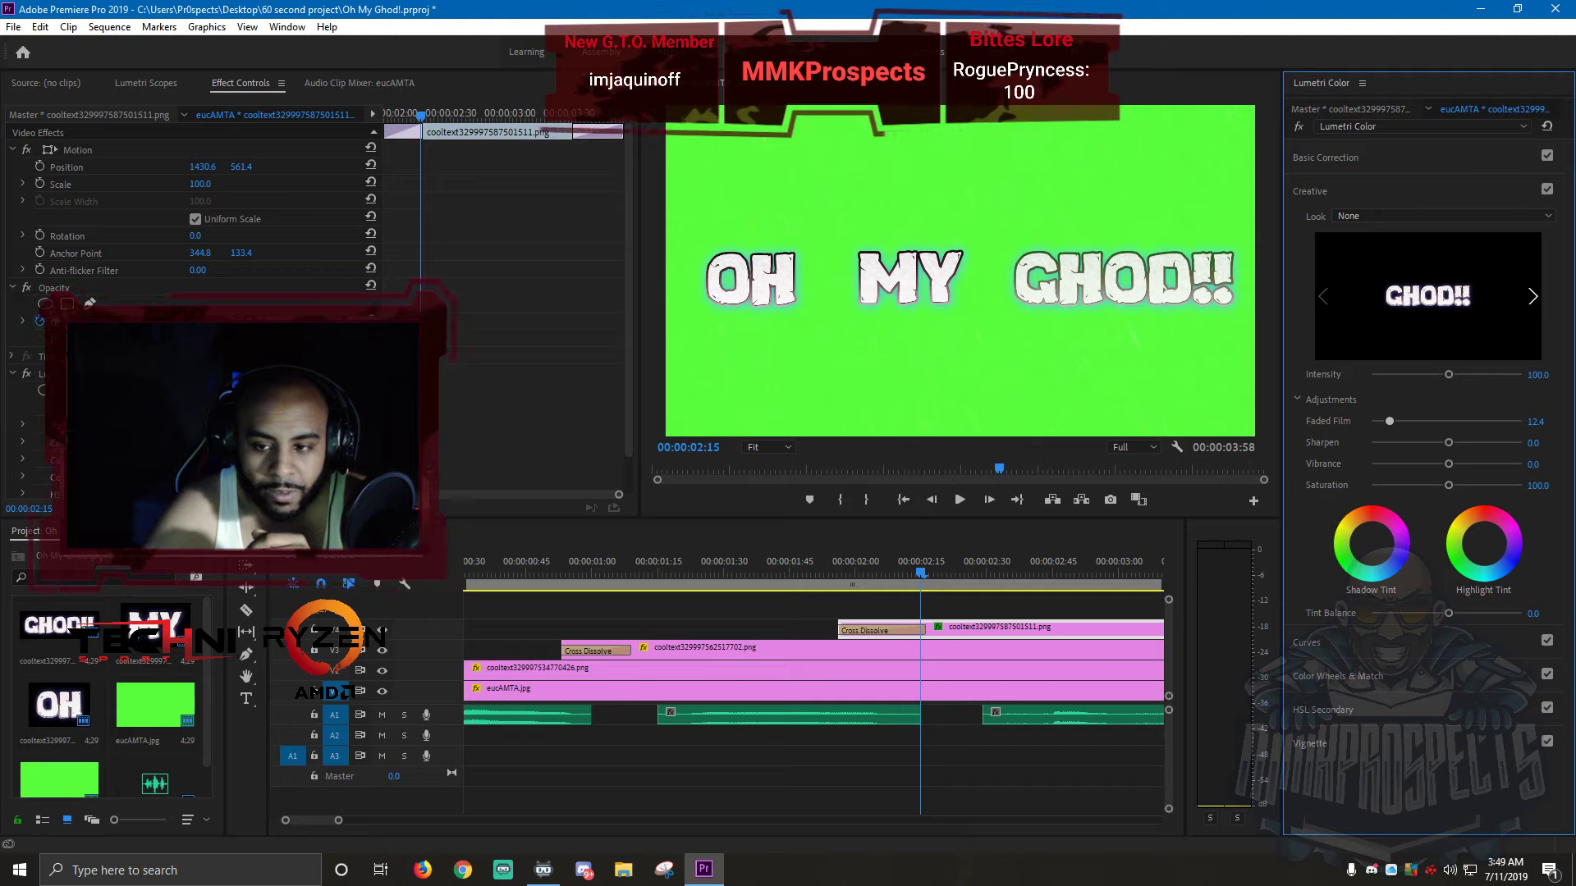
- Raise Faded Film to about 13 in the Lumetri Creative adjustments of both the MY and OH clips
left_click(862, 650)
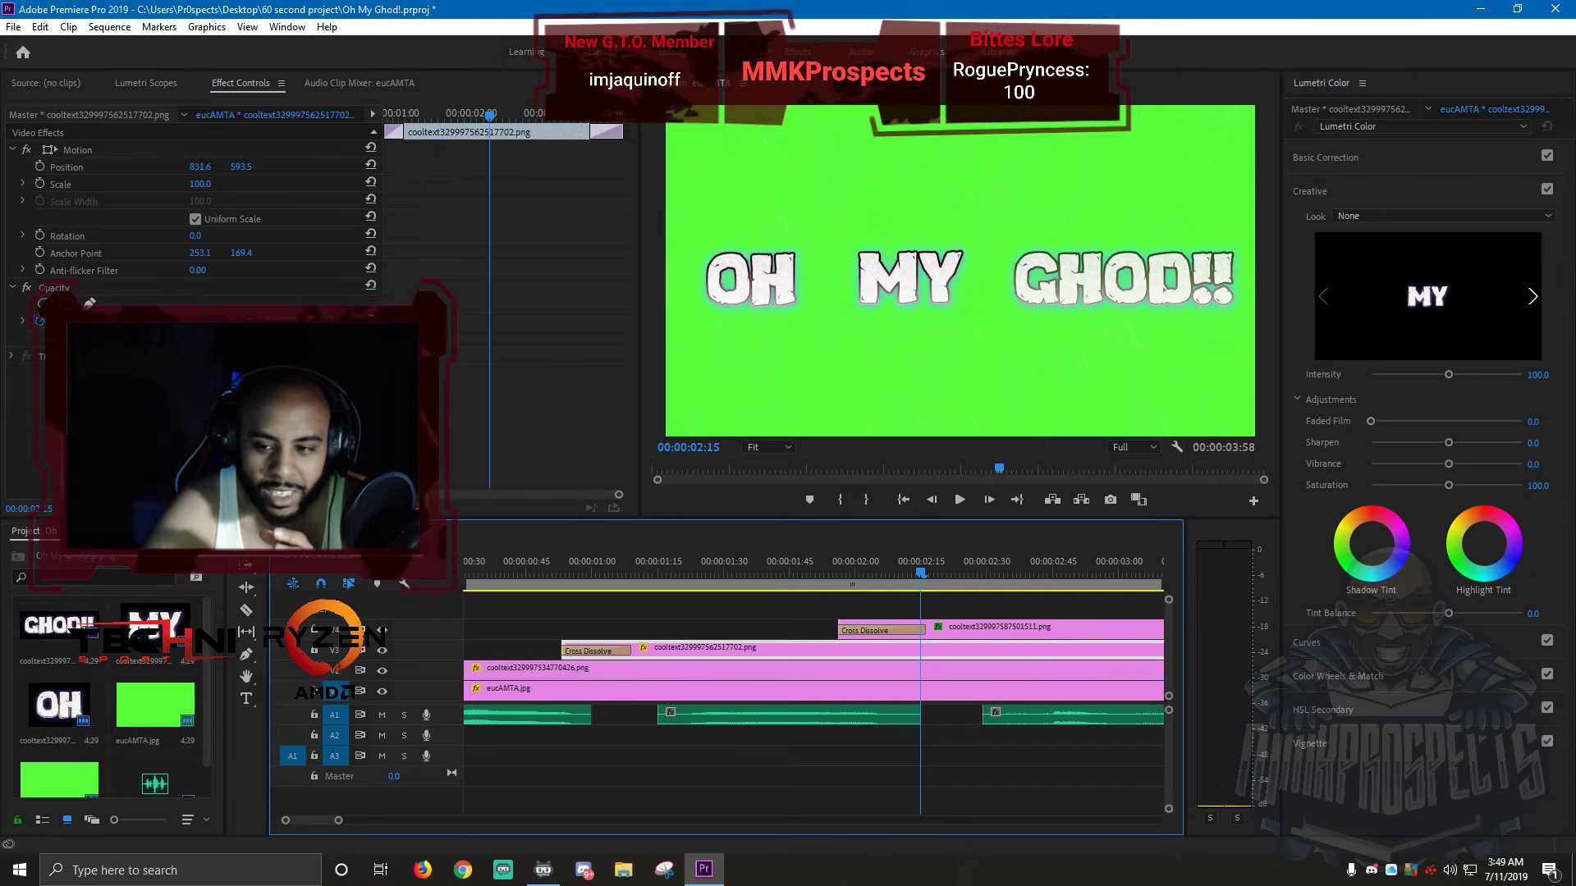
left_click_drag(1371, 422, 1387, 421)
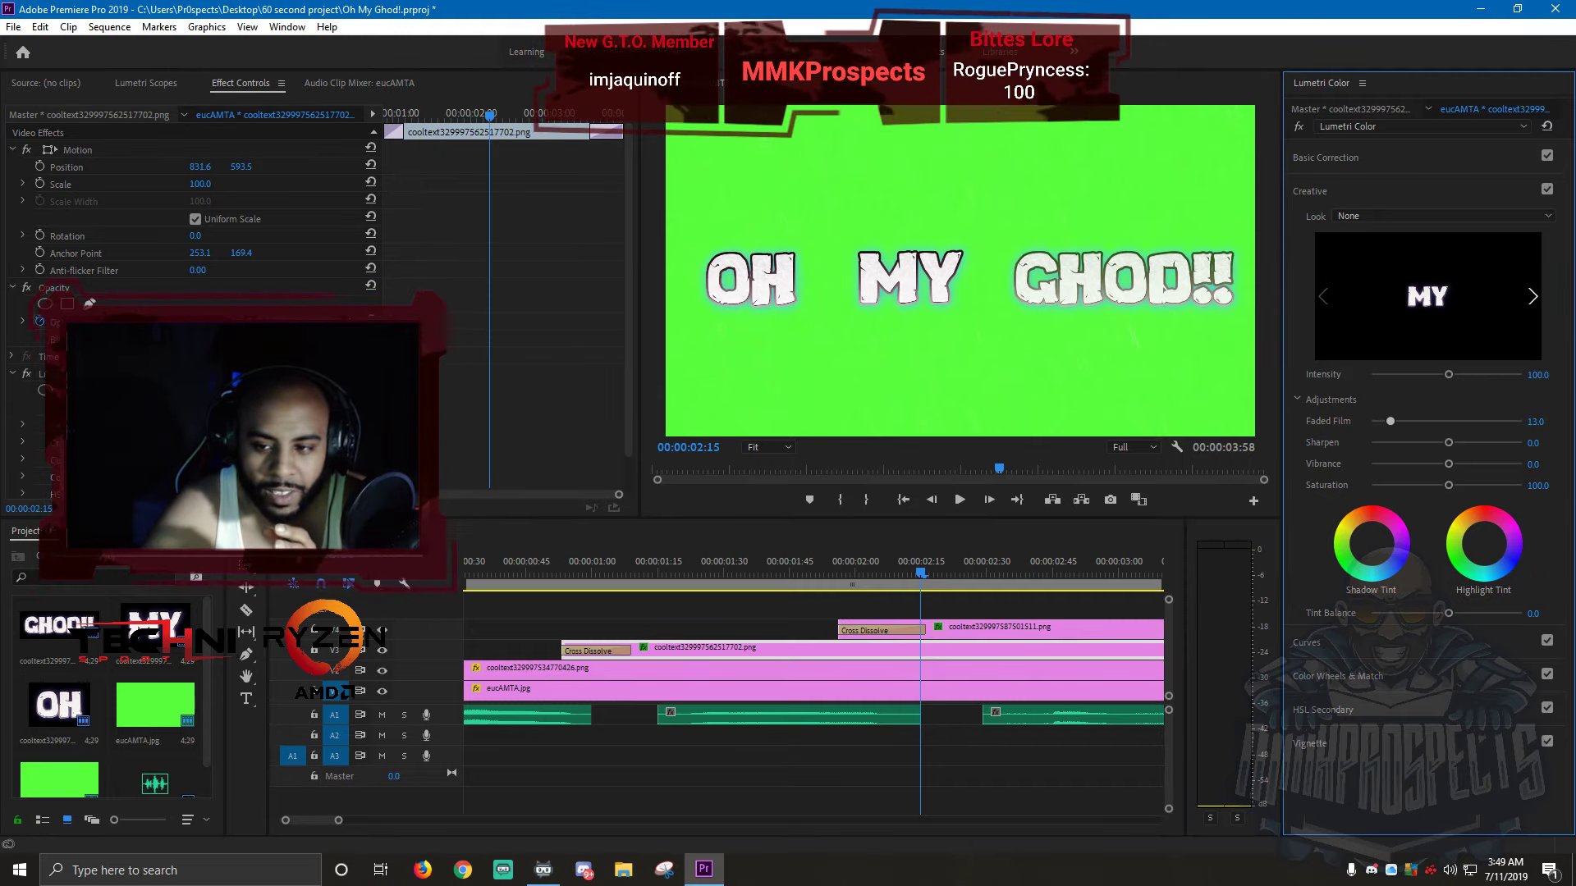
left_click(862, 670)
left_click_drag(1370, 421, 1390, 421)
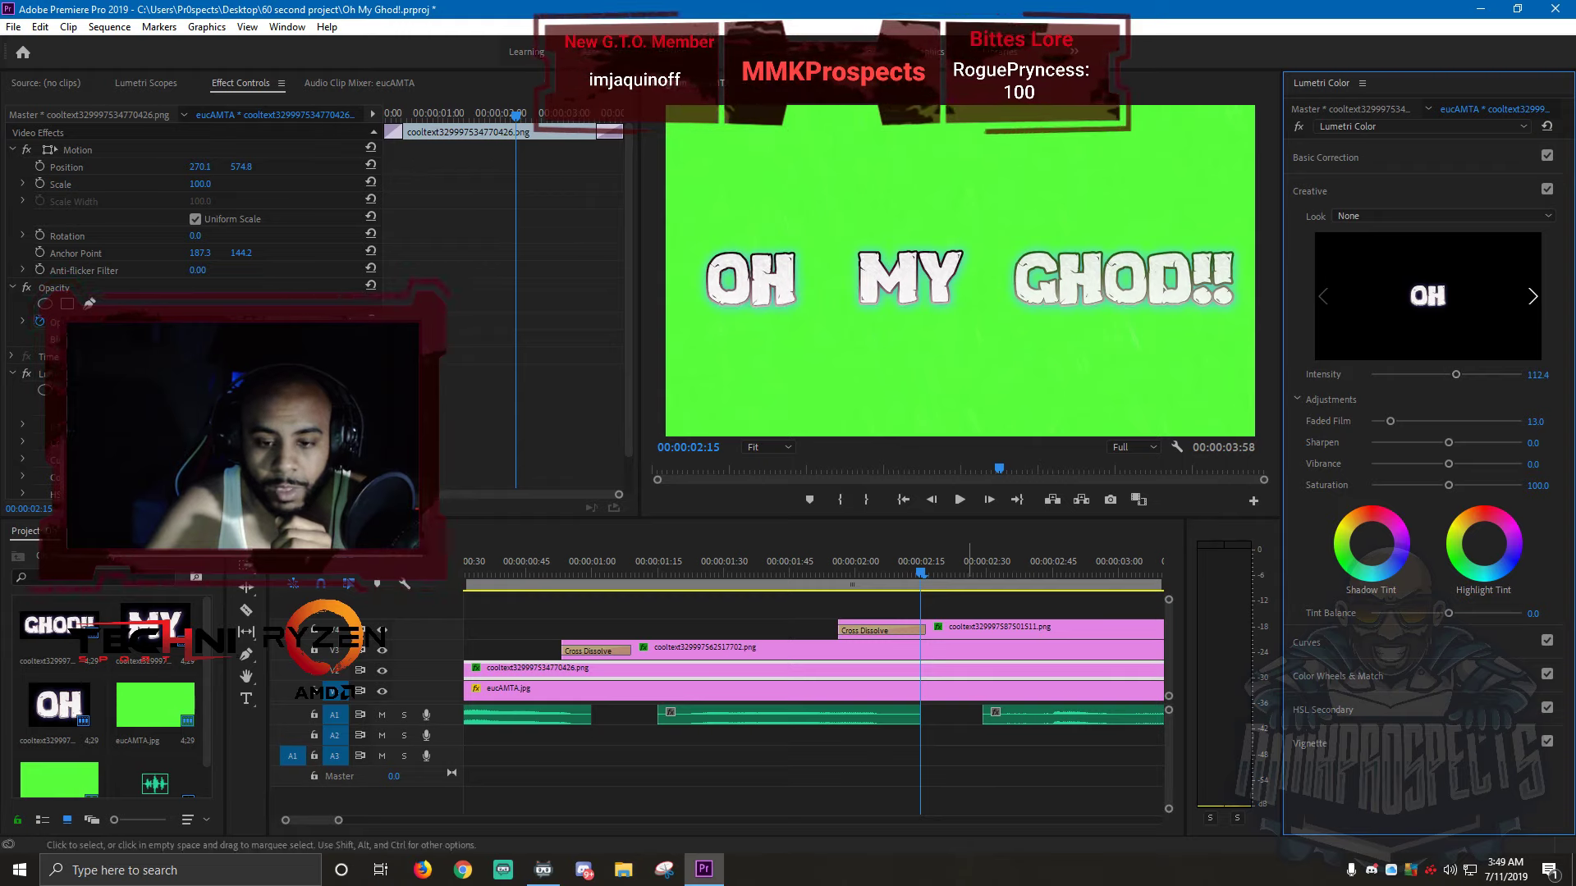
- Raise the Lumetri Creative Intensity to about 109 on the MY clip and about 126 on the GHOD!! clip
left_click(788, 650)
left_click_drag(1449, 375, 1454, 375)
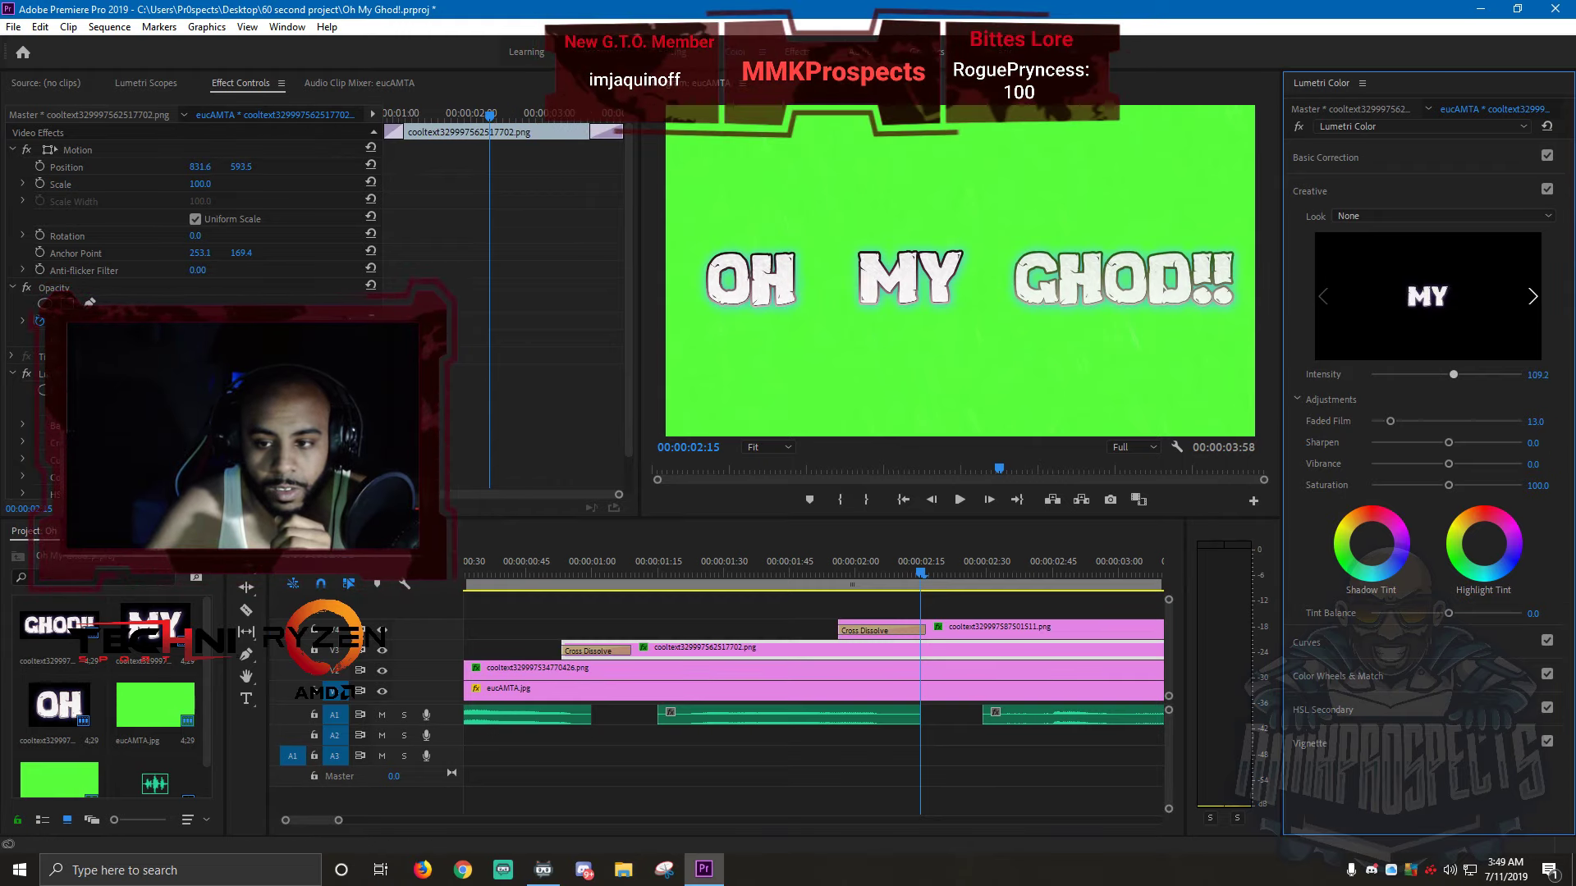
left_click(997, 629)
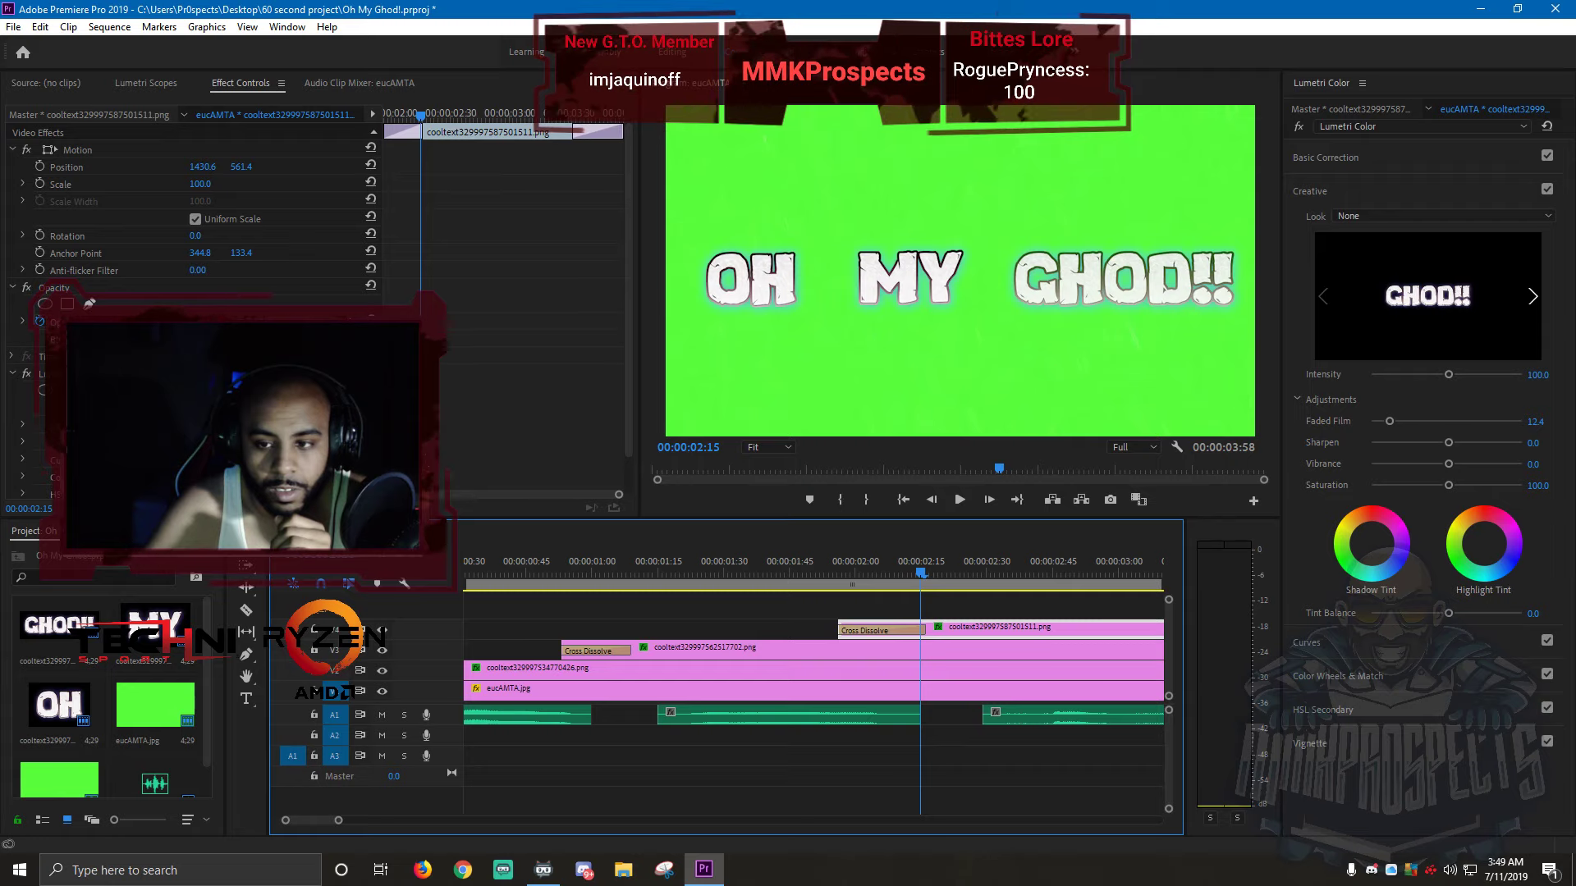
left_click_drag(1449, 375, 1456, 375)
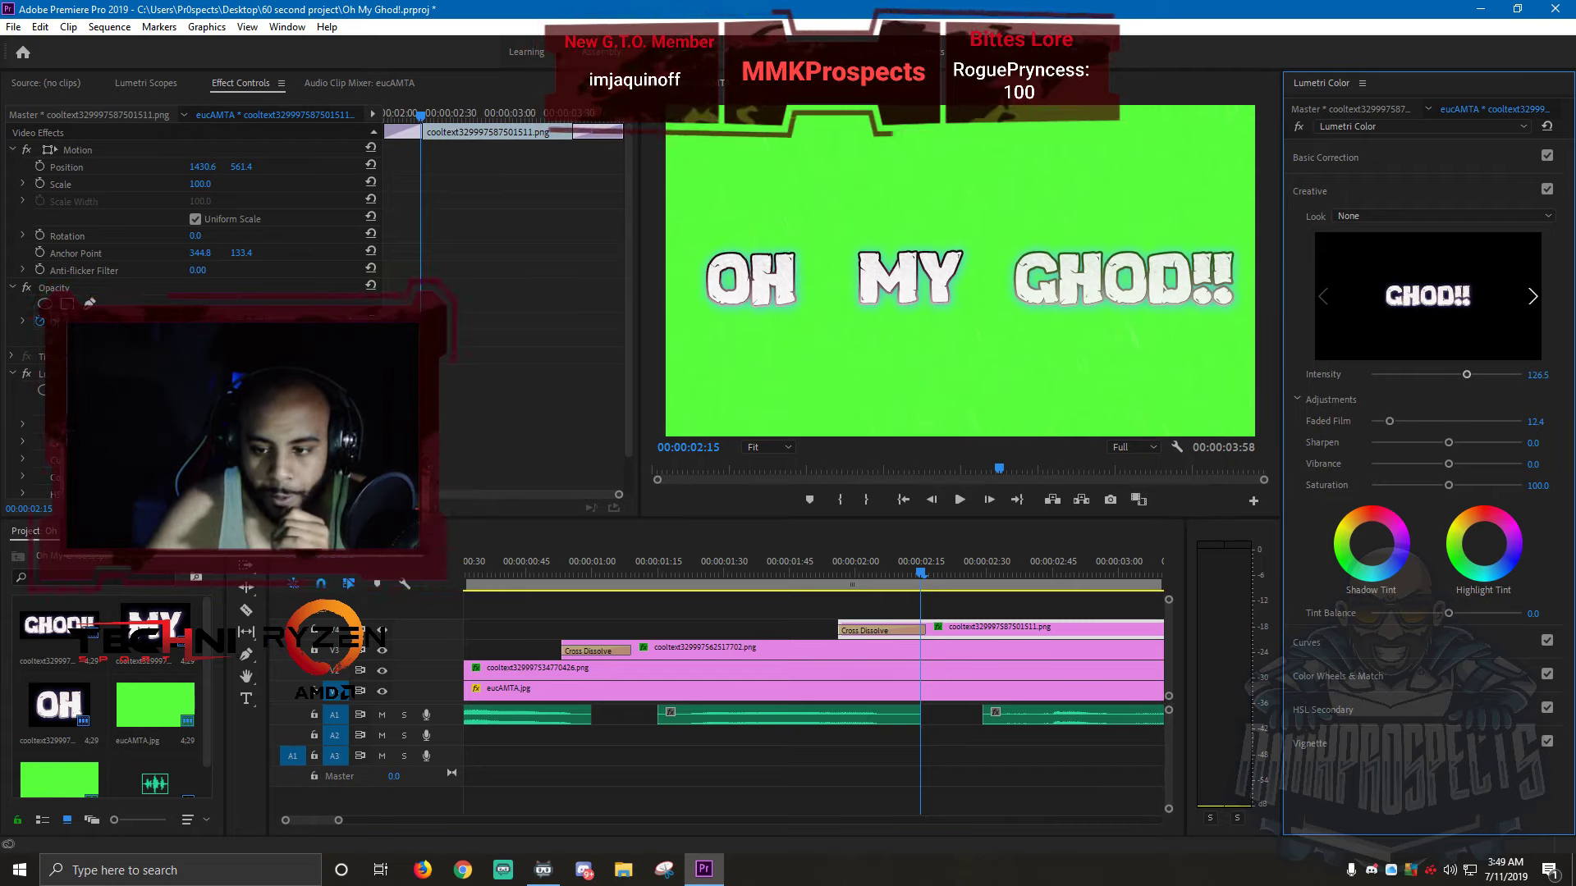
- Show the Basic Correction settings and render the entire work area of the sequence
left_click(1306, 642)
left_click(1325, 157)
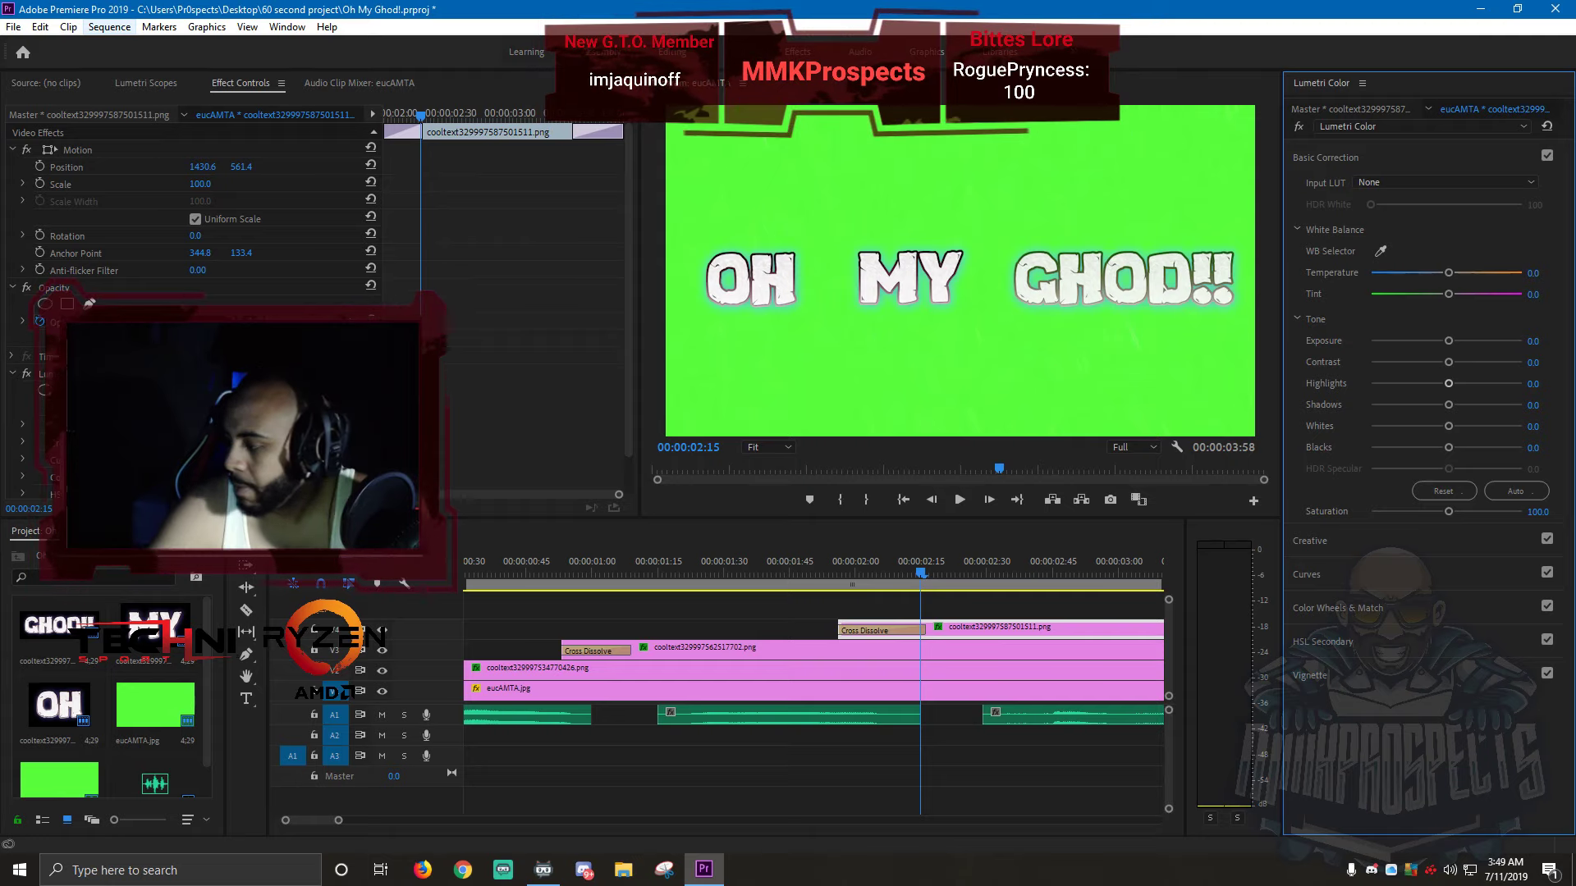
left_click(109, 26)
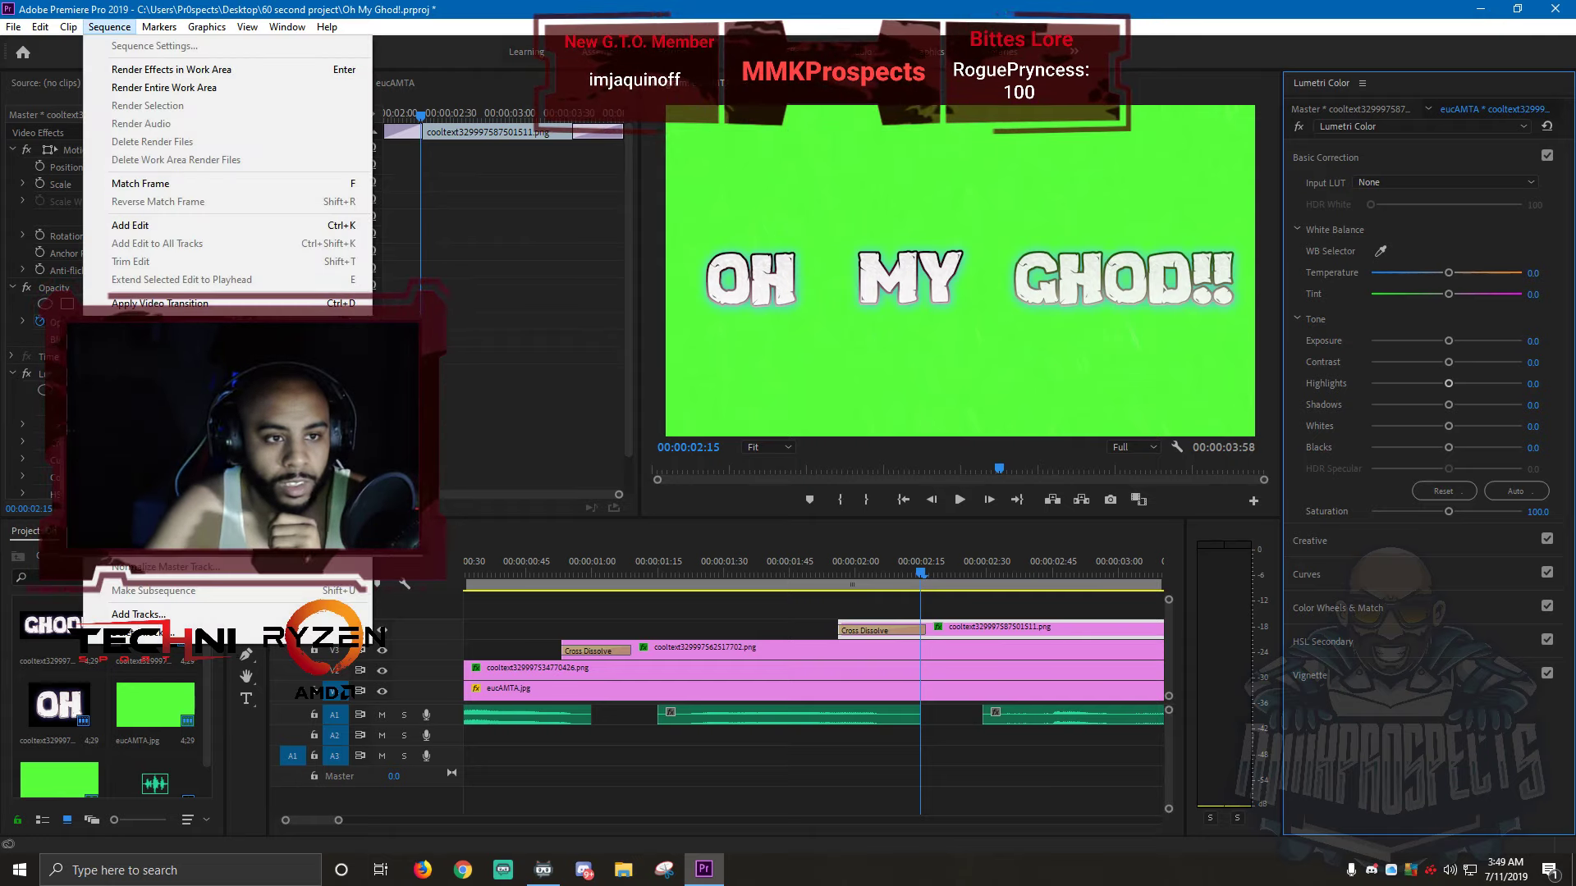
left_click(165, 87)
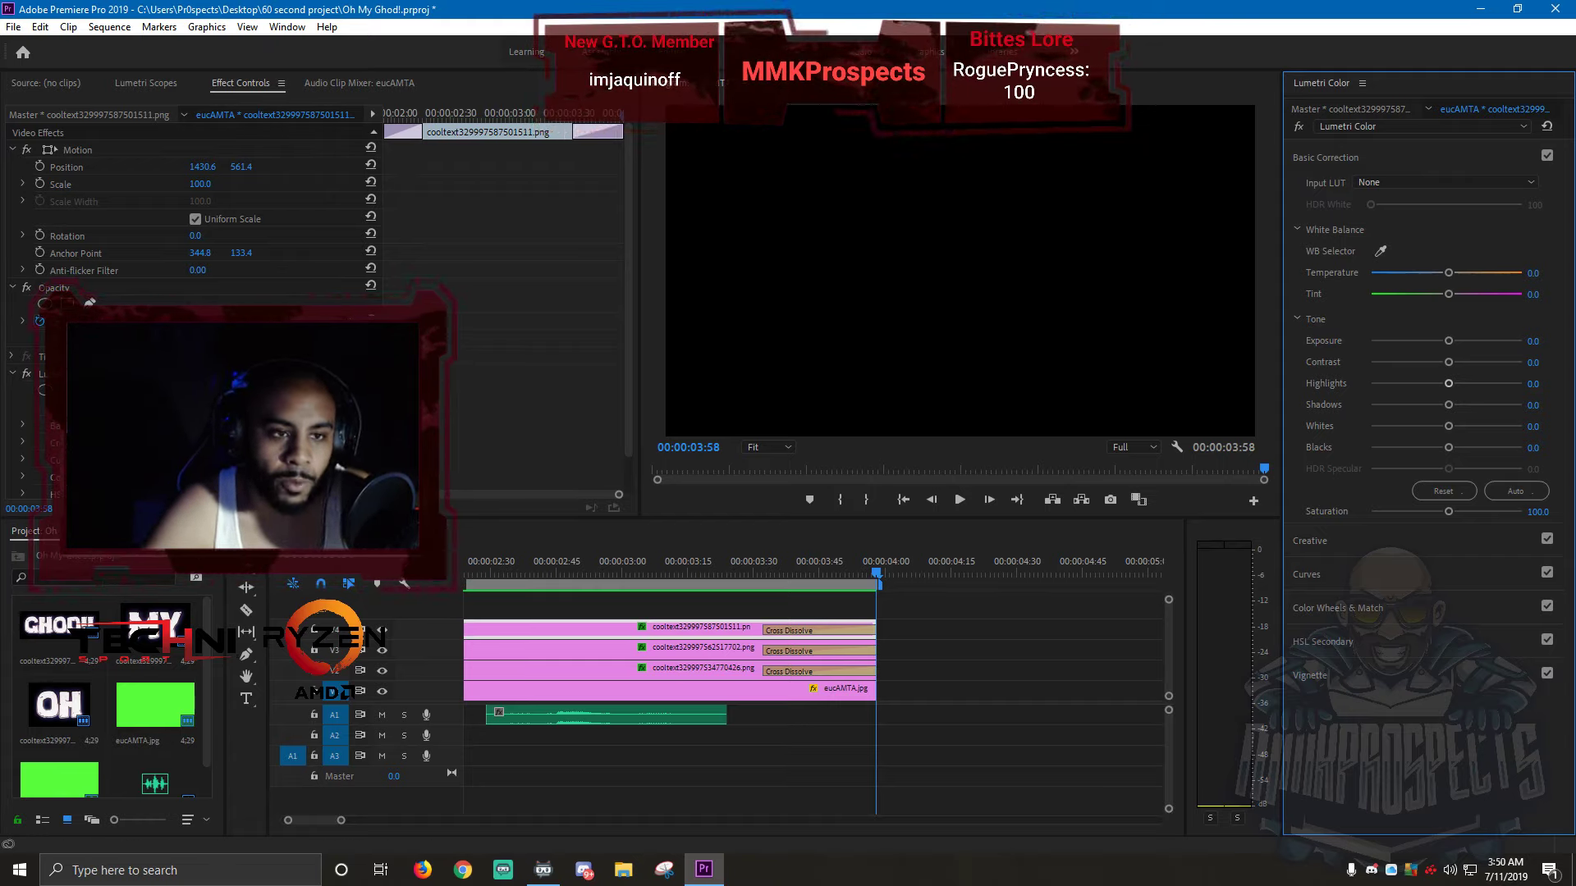
left_click(13, 26)
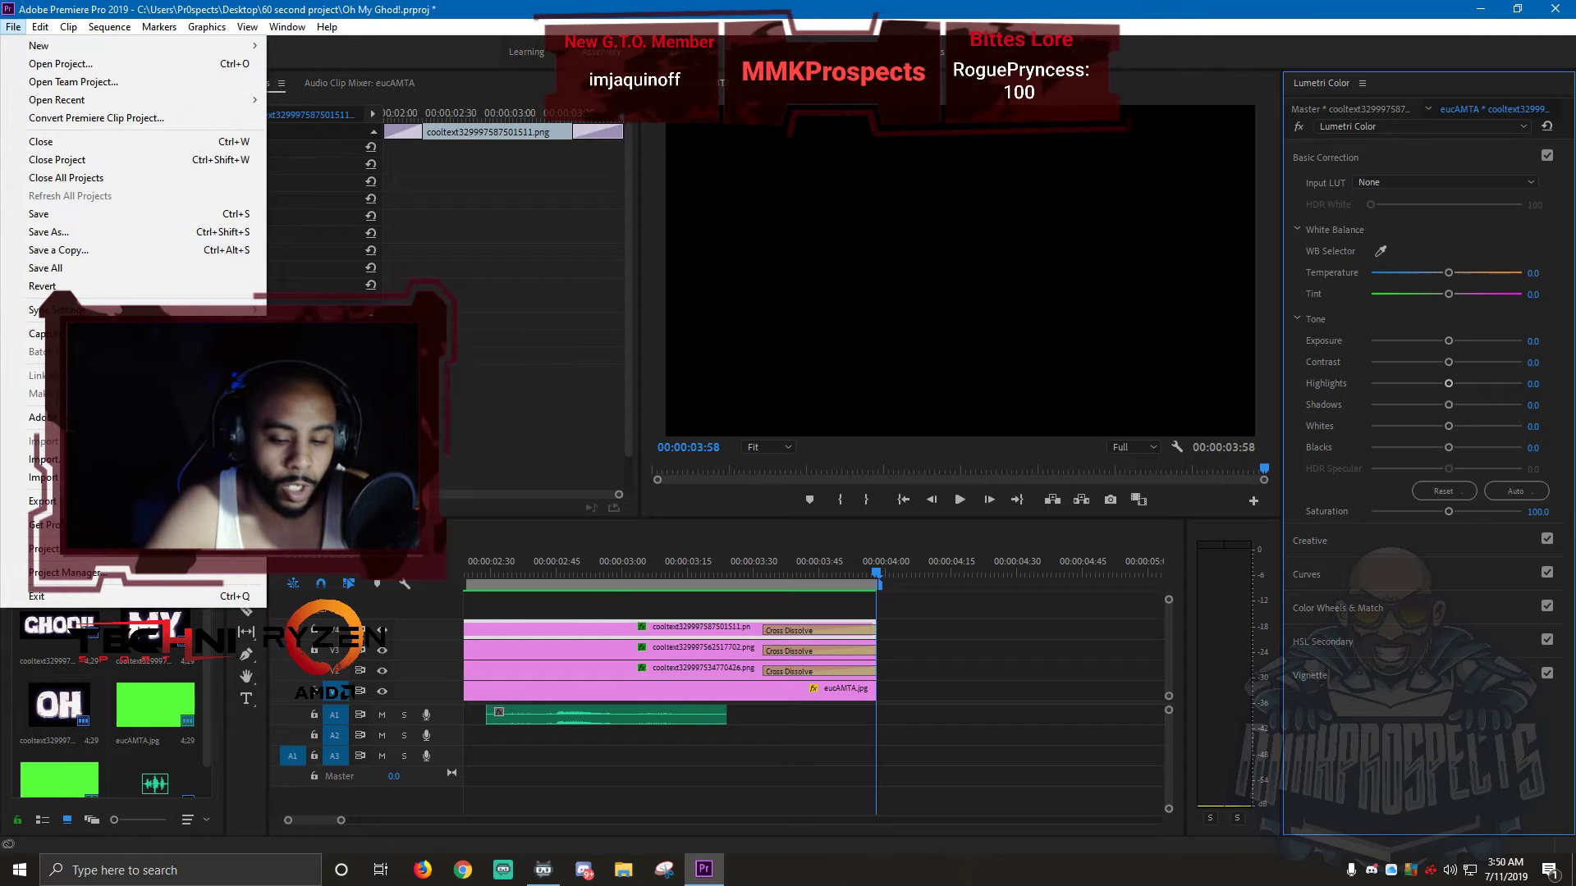
left_click(988, 724)
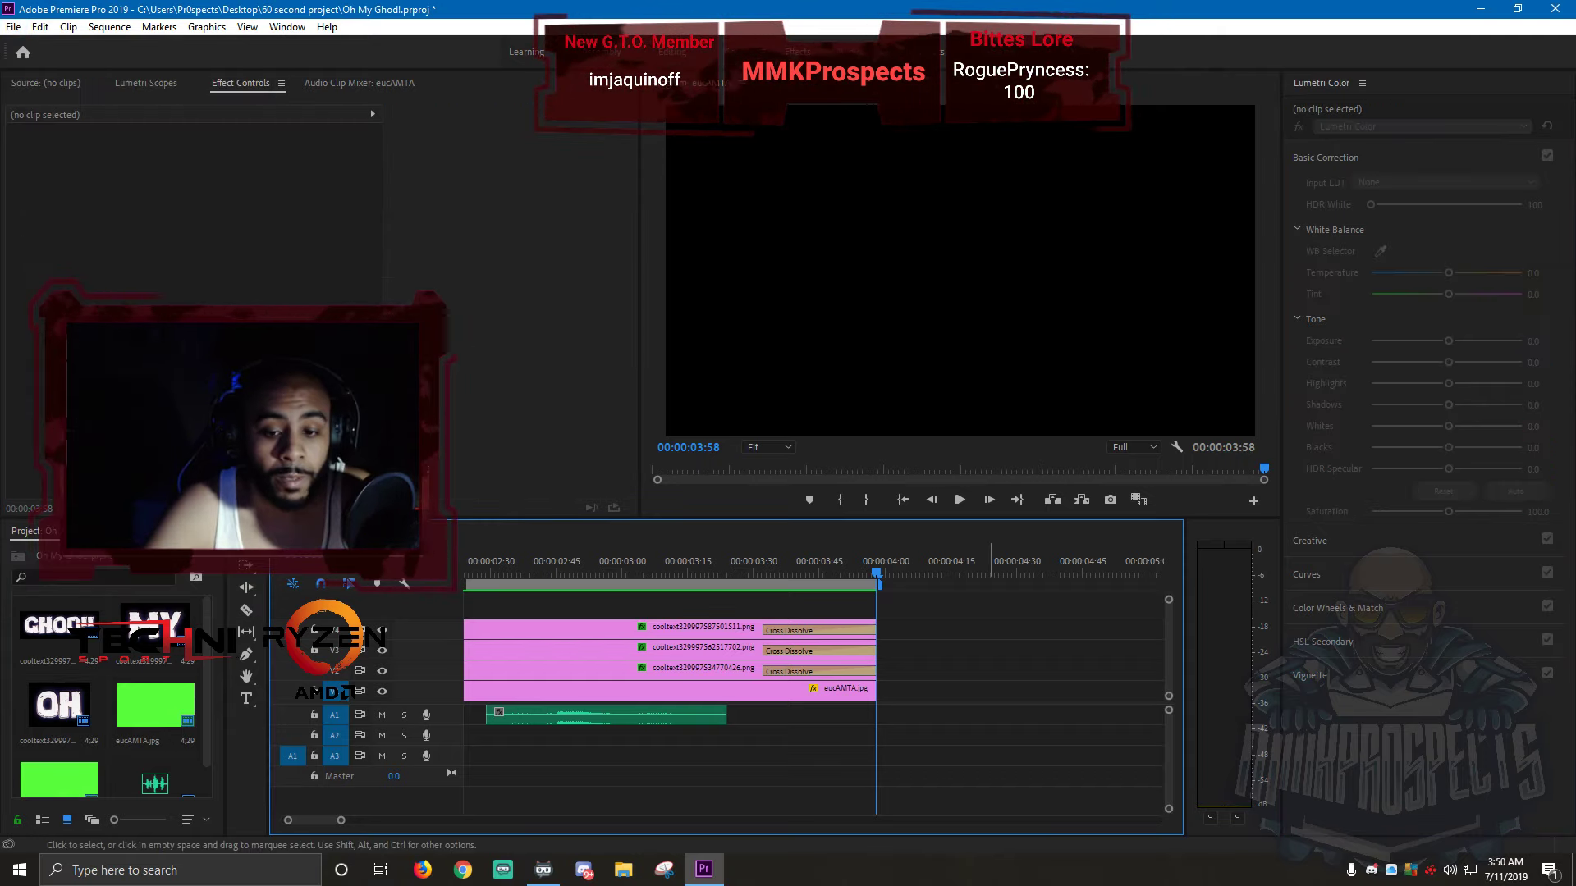
- Select the first audio clip on track A1 and list the available audio effects in the Effects workspace
scroll(988, 724, "up", 6)
scroll(988, 724, "up", 3)
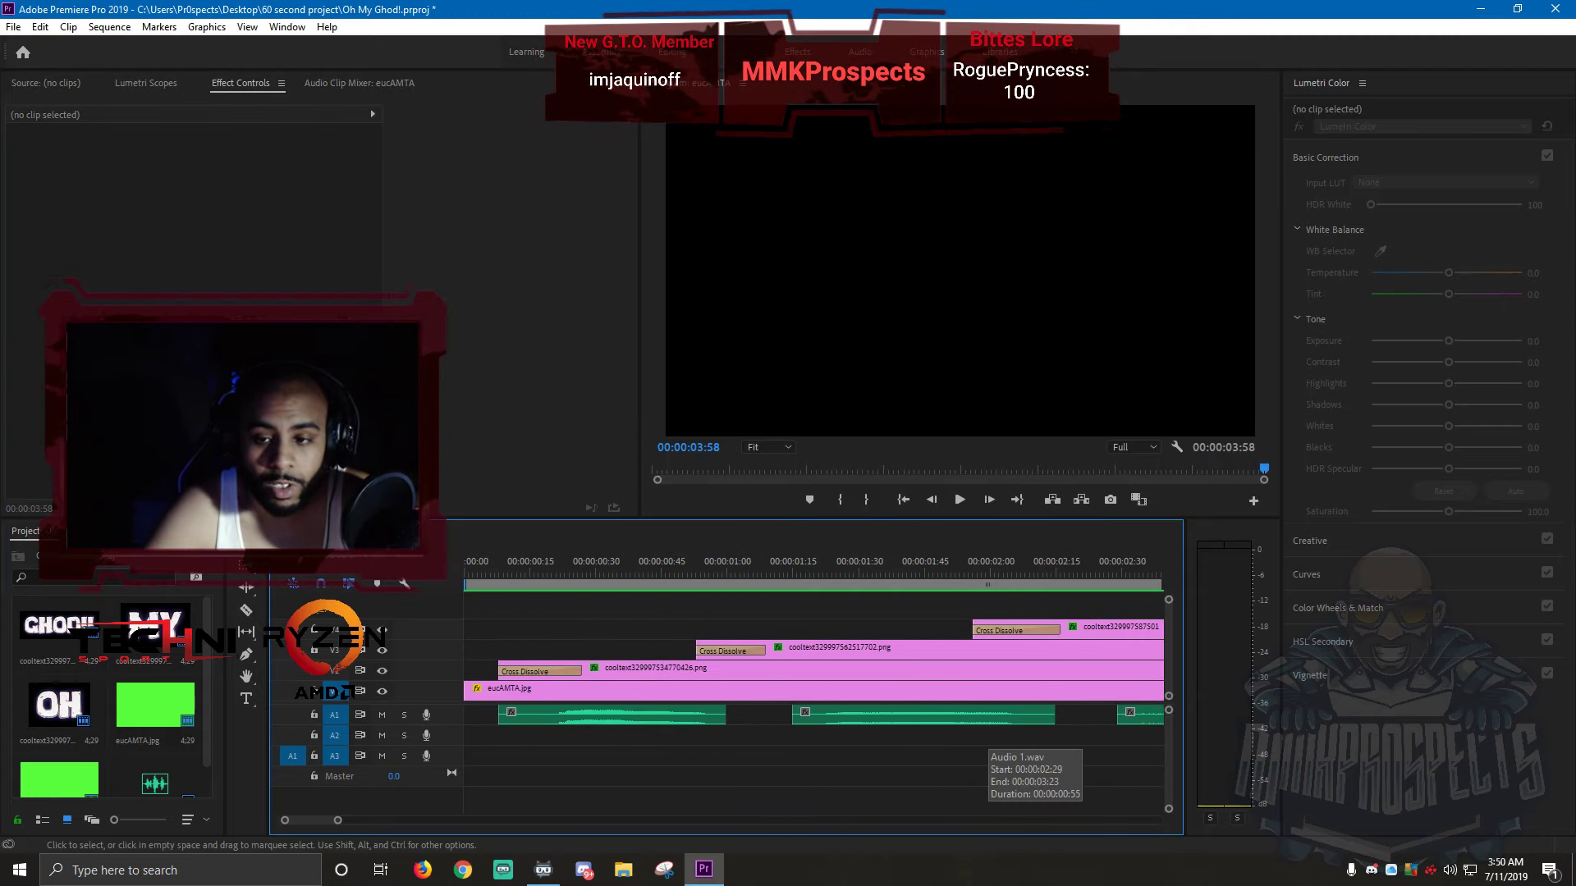
left_click(611, 714)
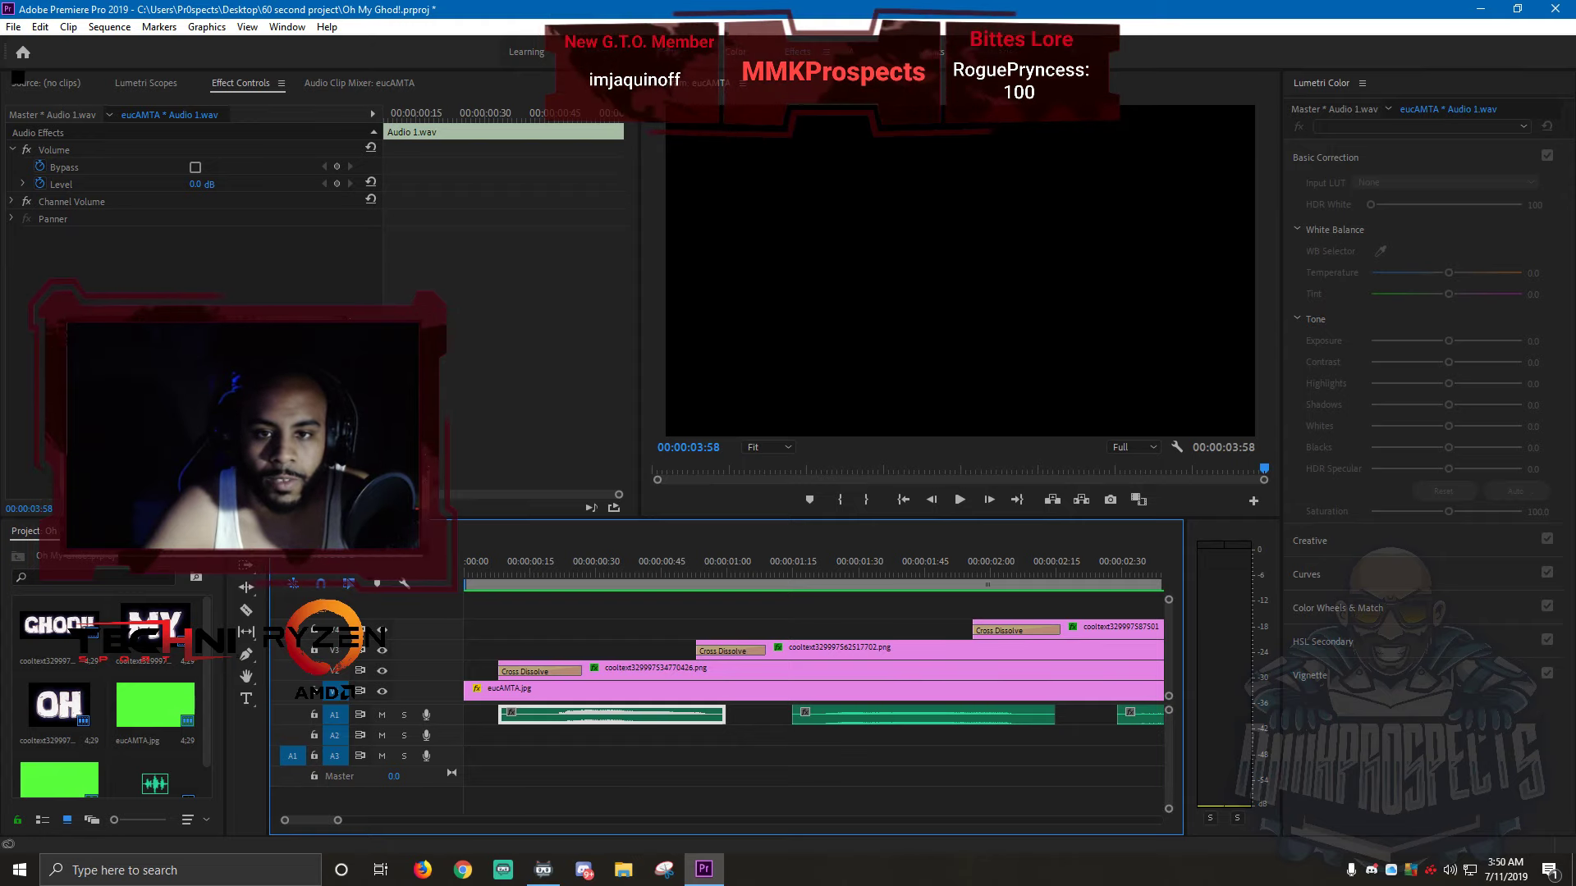
left_click(797, 52)
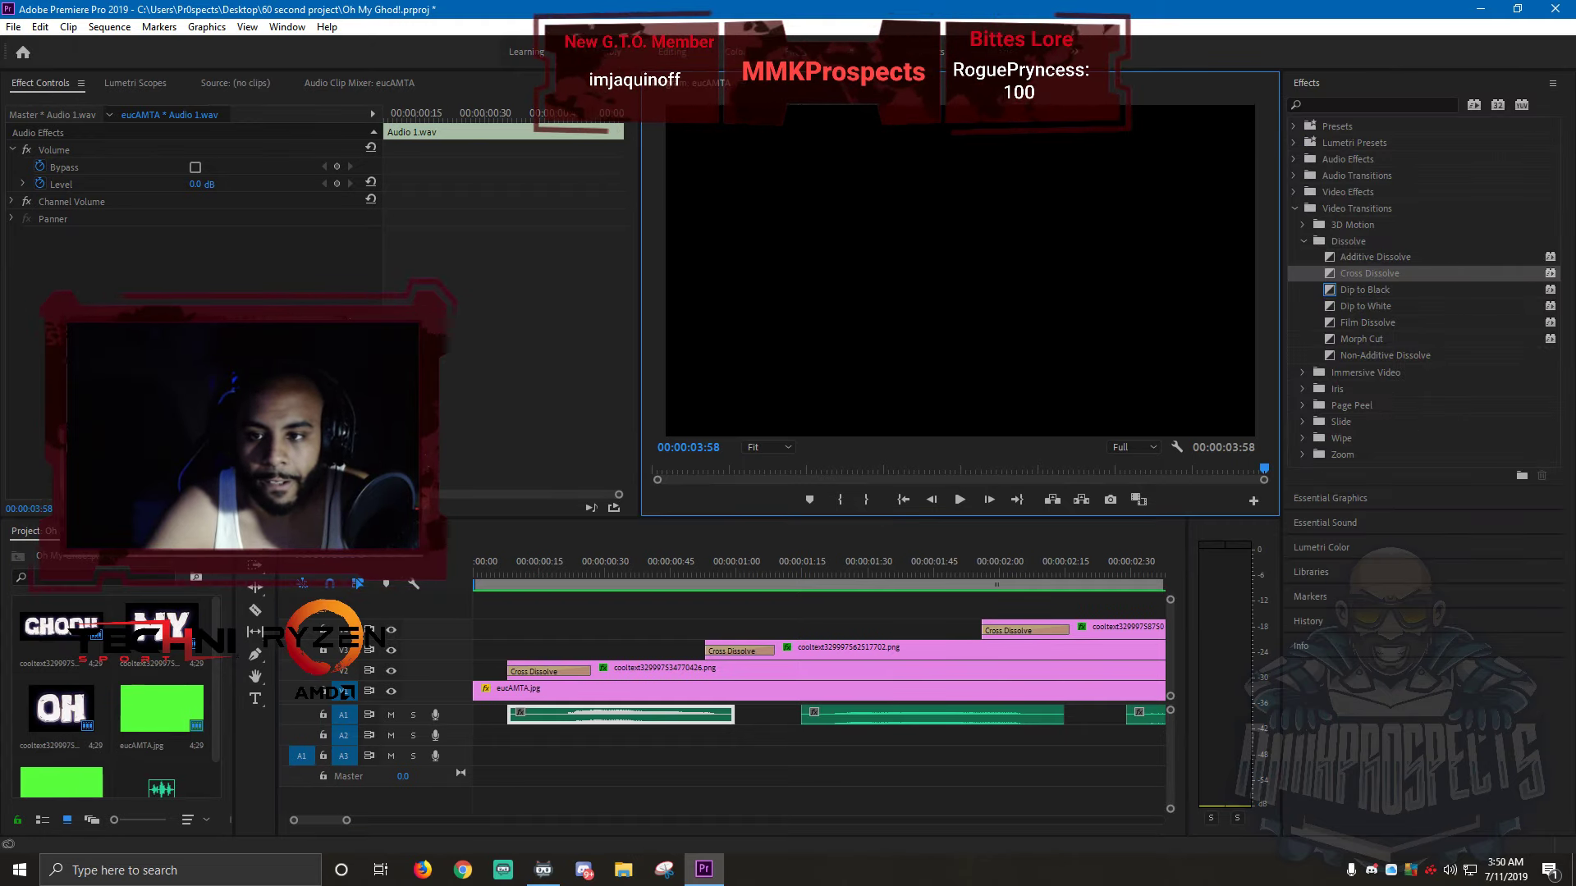
left_click(1304, 241)
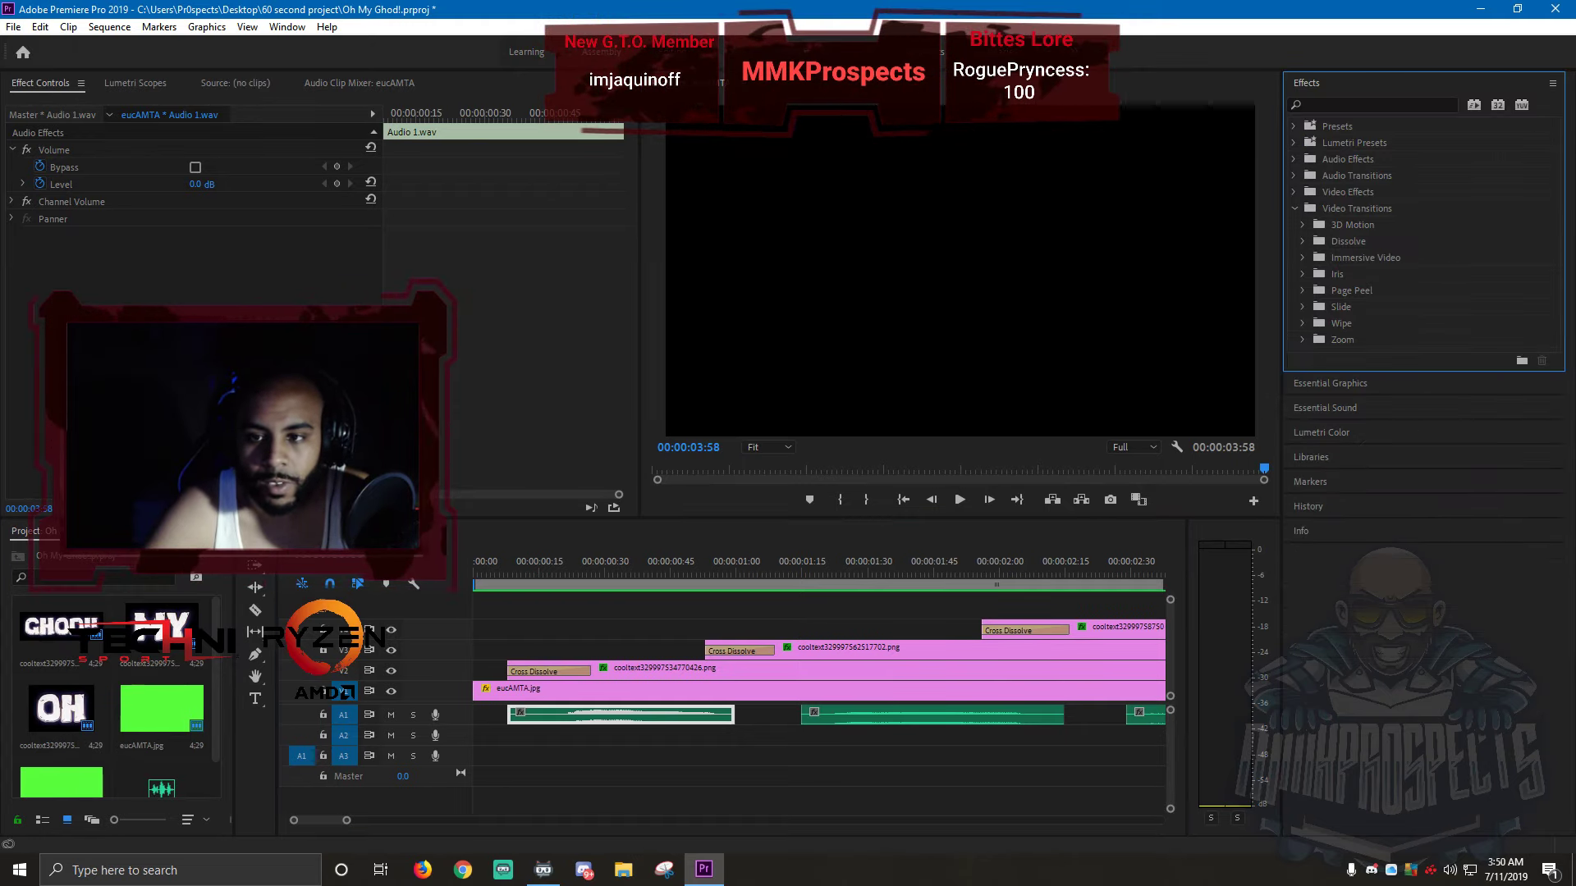
left_click(1295, 158)
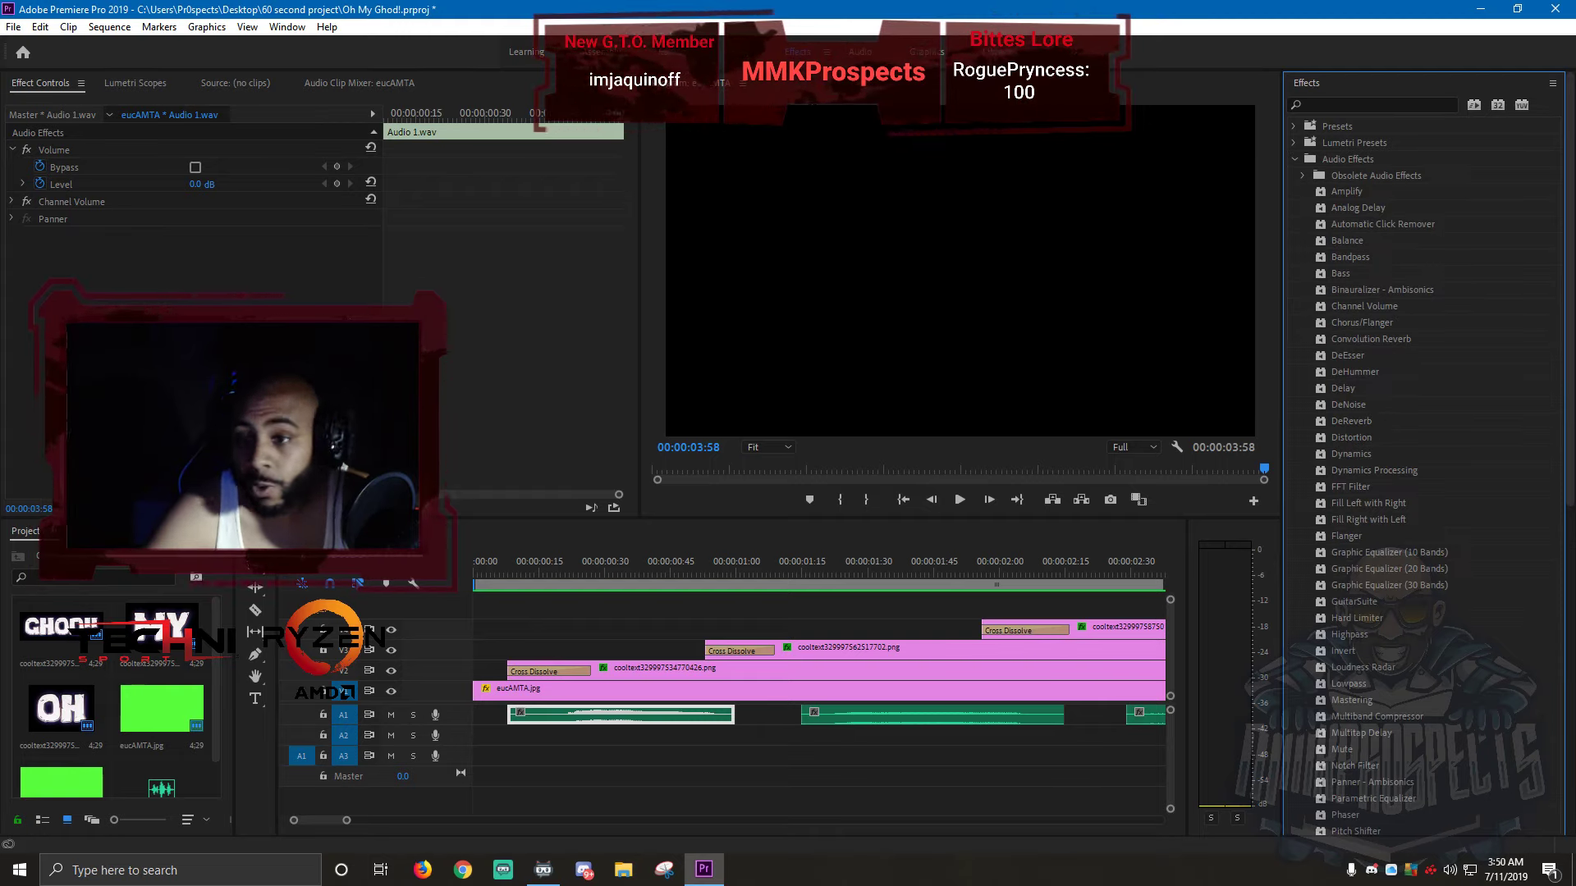
- Try the Amplify effect with the +3dB Boost preset on the first audio clip, play it back, and remove the effect
left_click_drag(1346, 192, 622, 715)
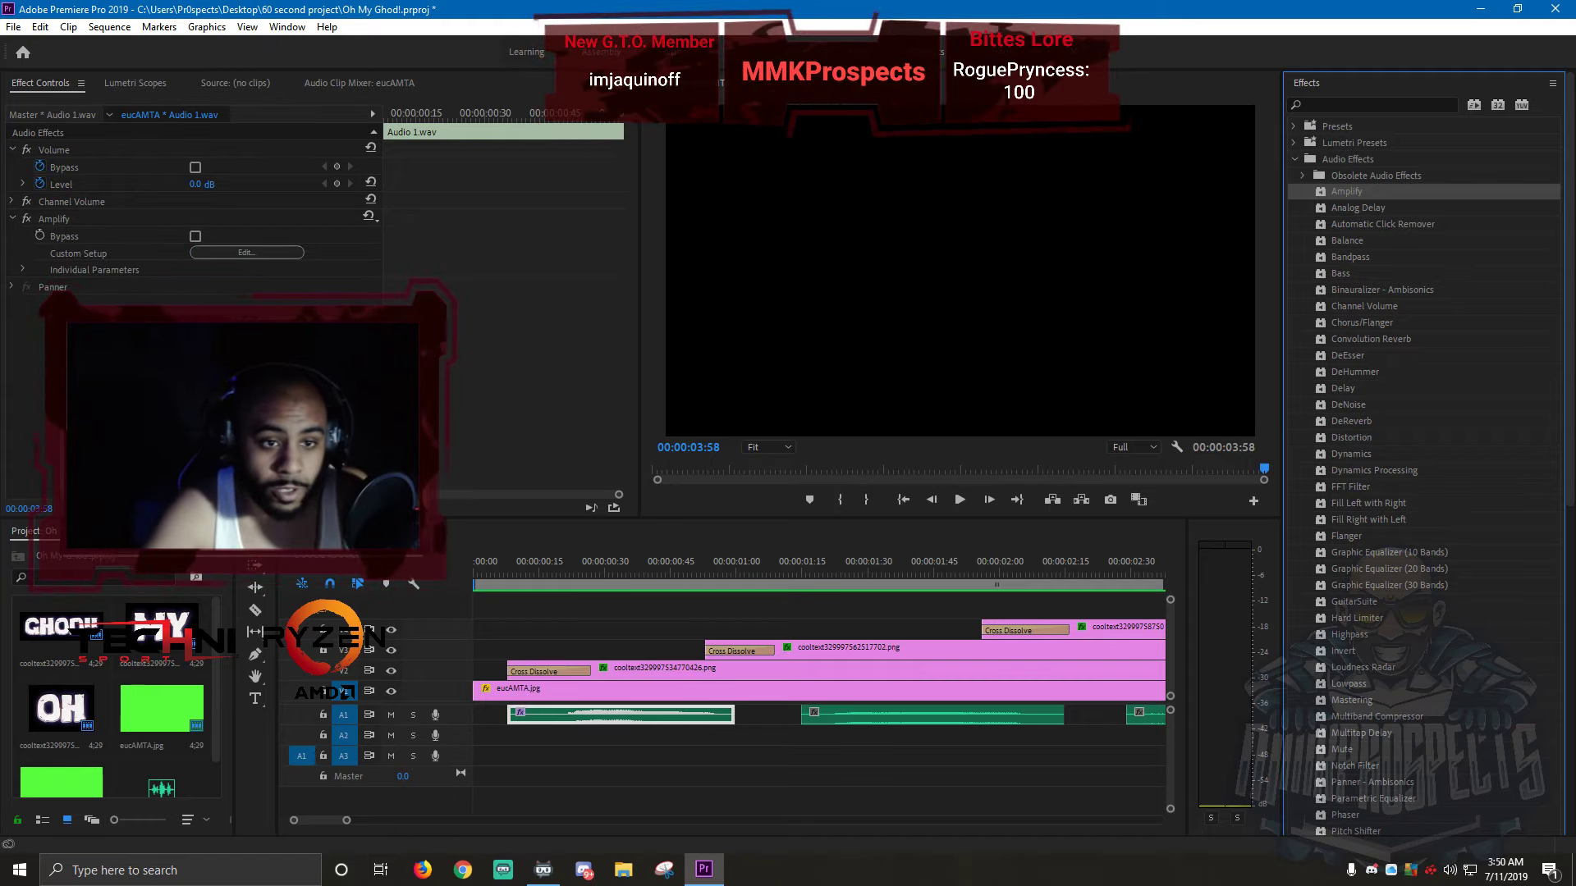
left_click(247, 253)
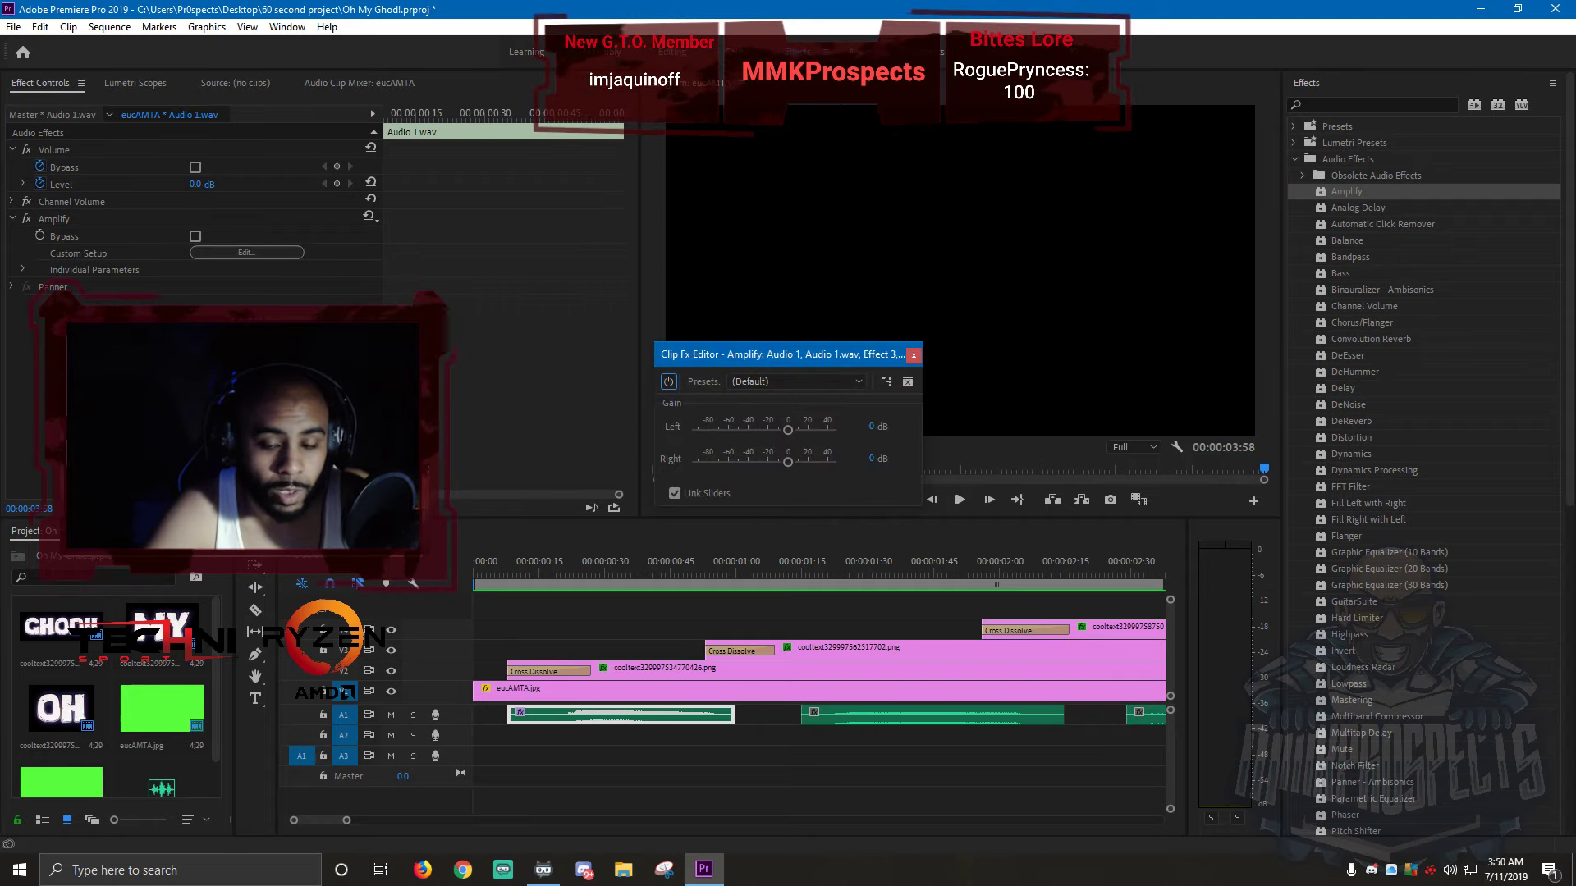
left_click_drag(784, 346, 774, 286)
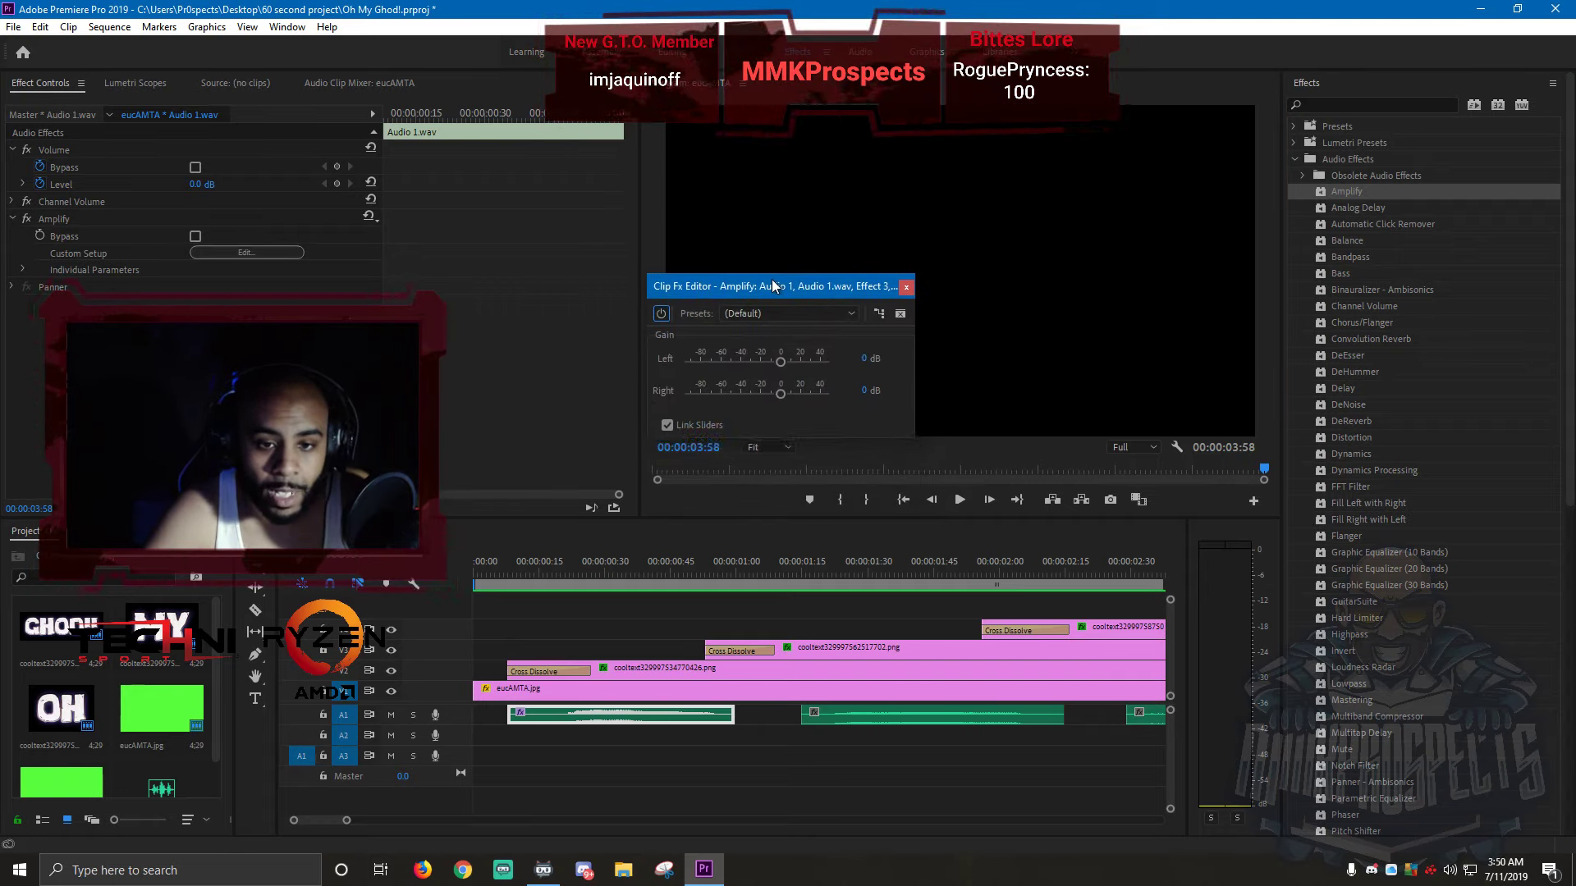
left_click(788, 313)
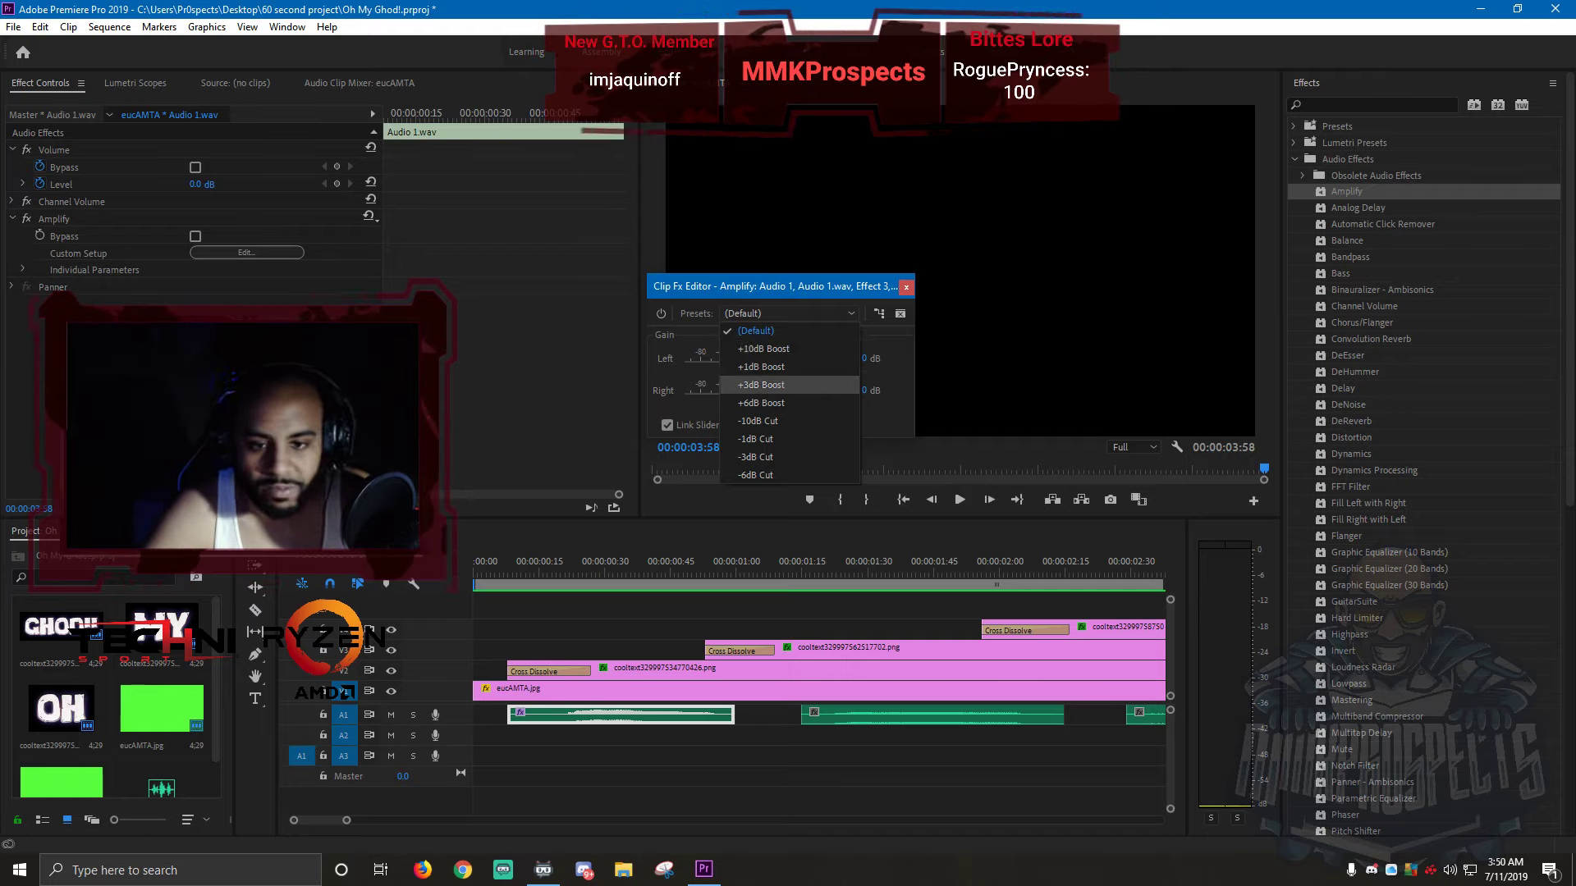
left_click(761, 385)
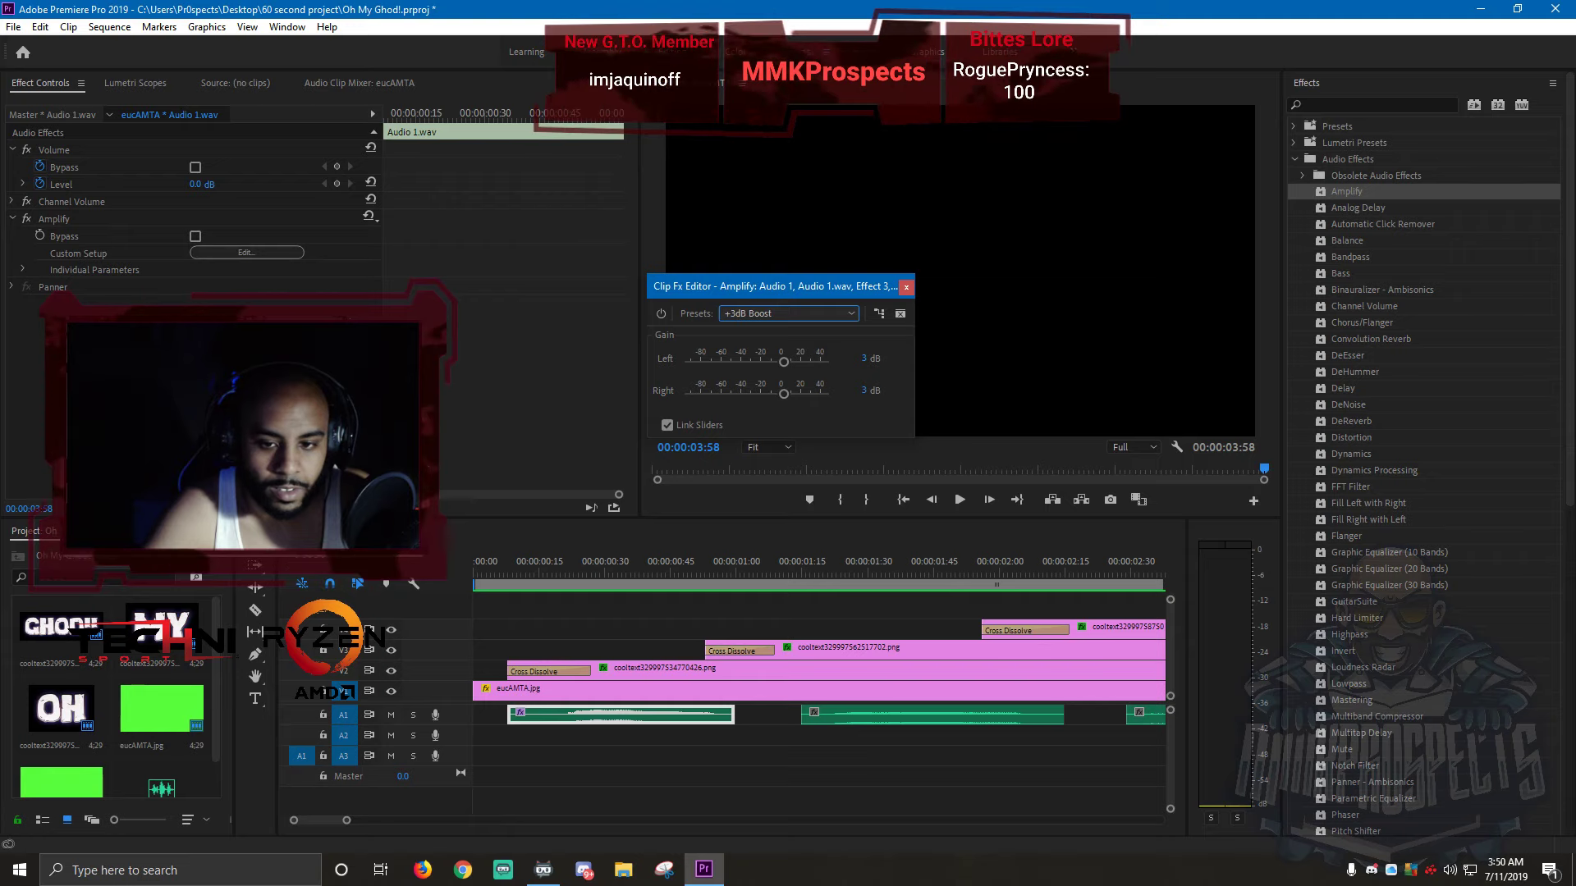
key("space")
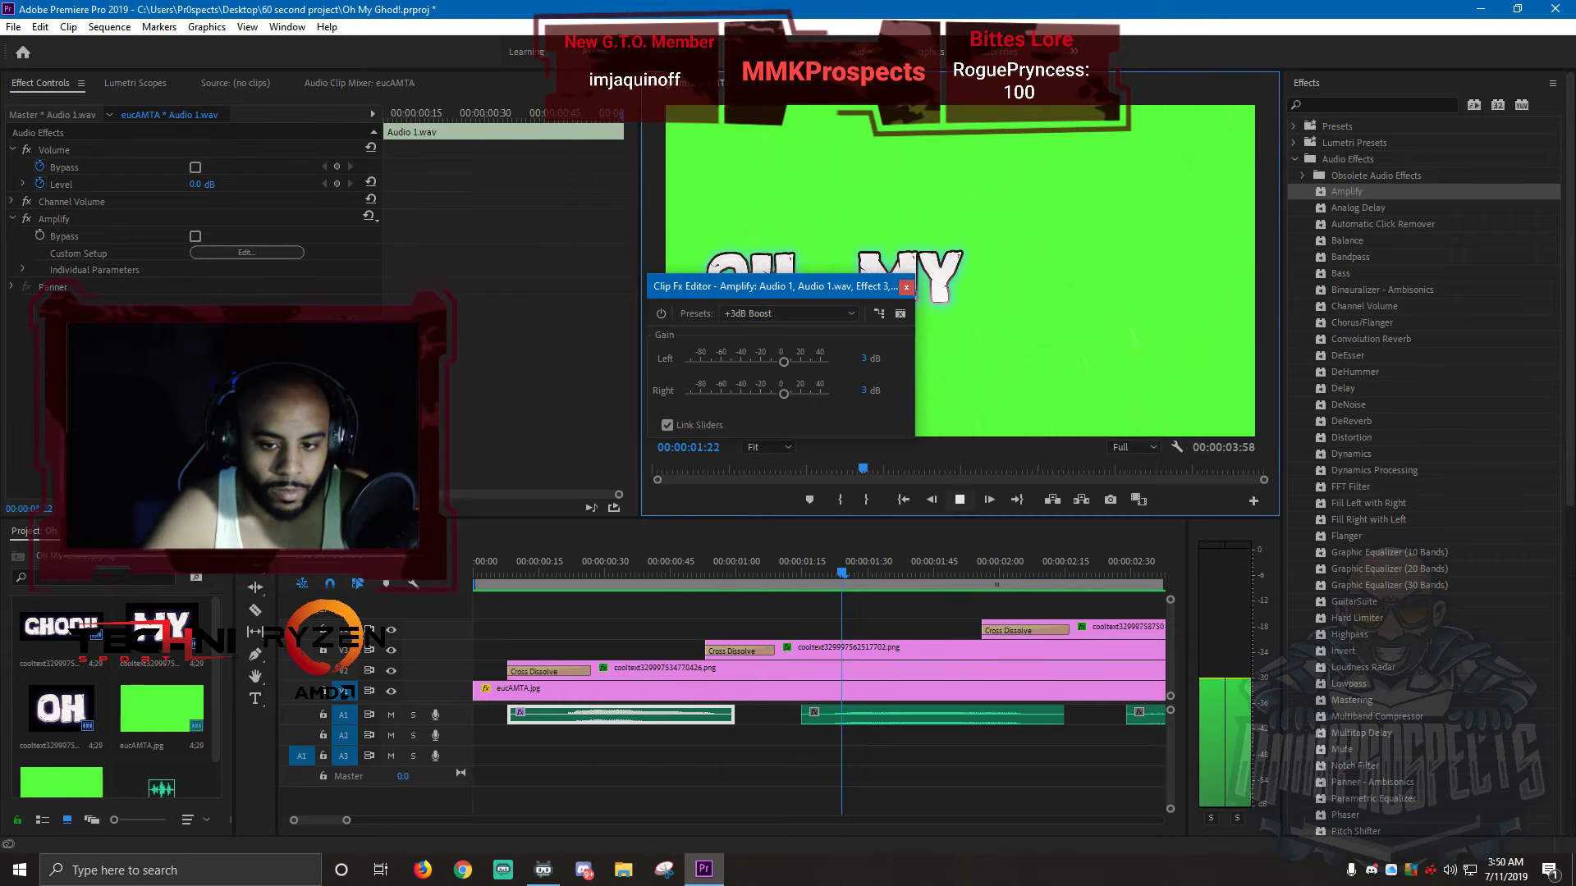
key("space")
left_click(906, 287)
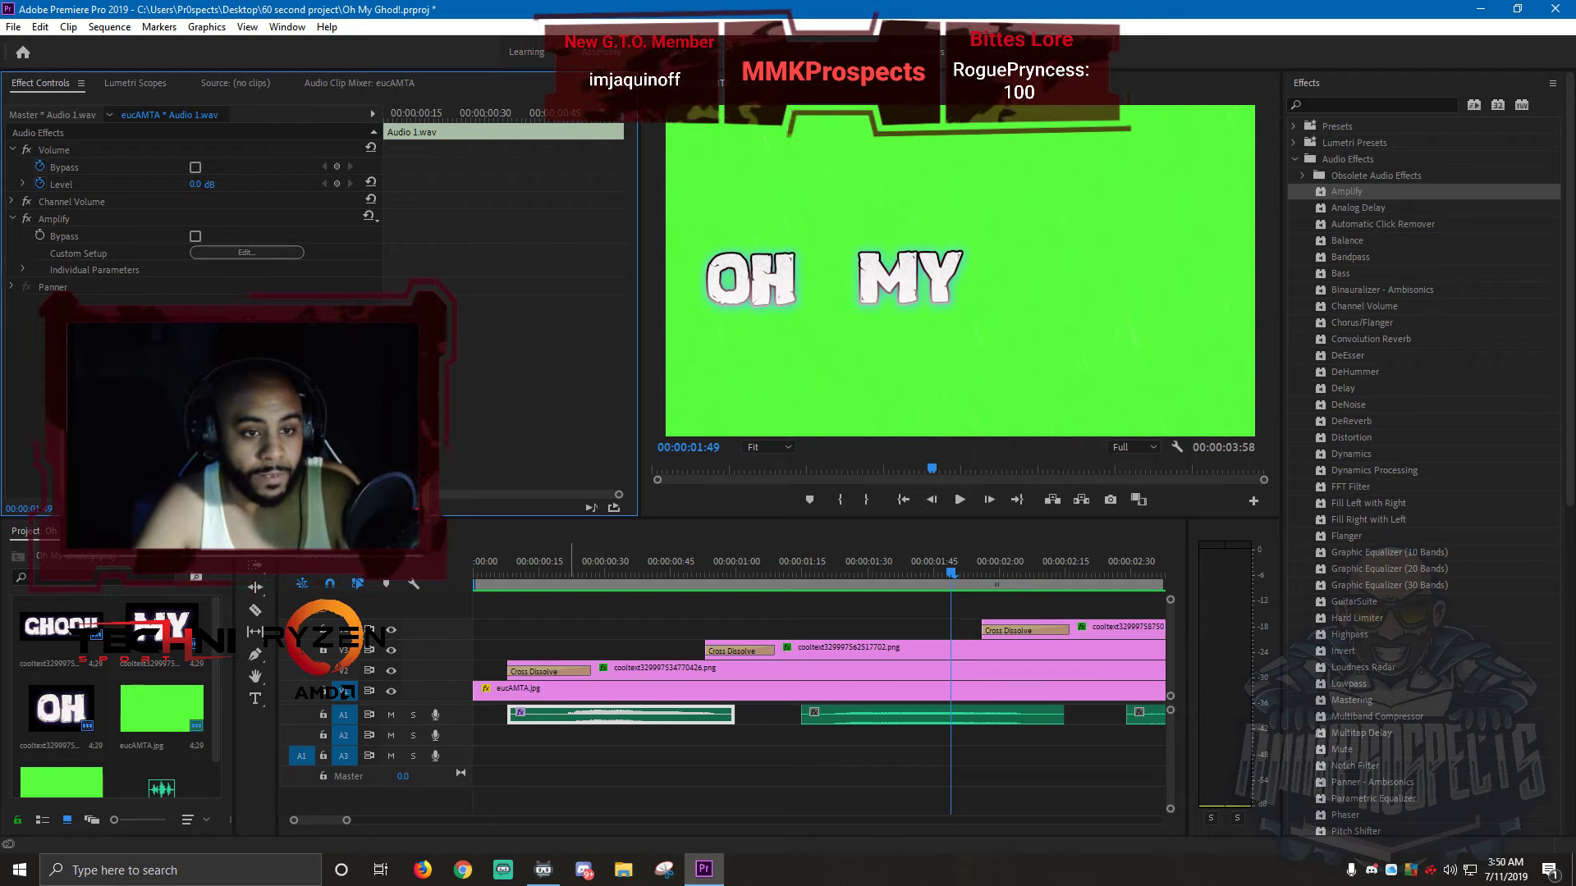
key("Delete")
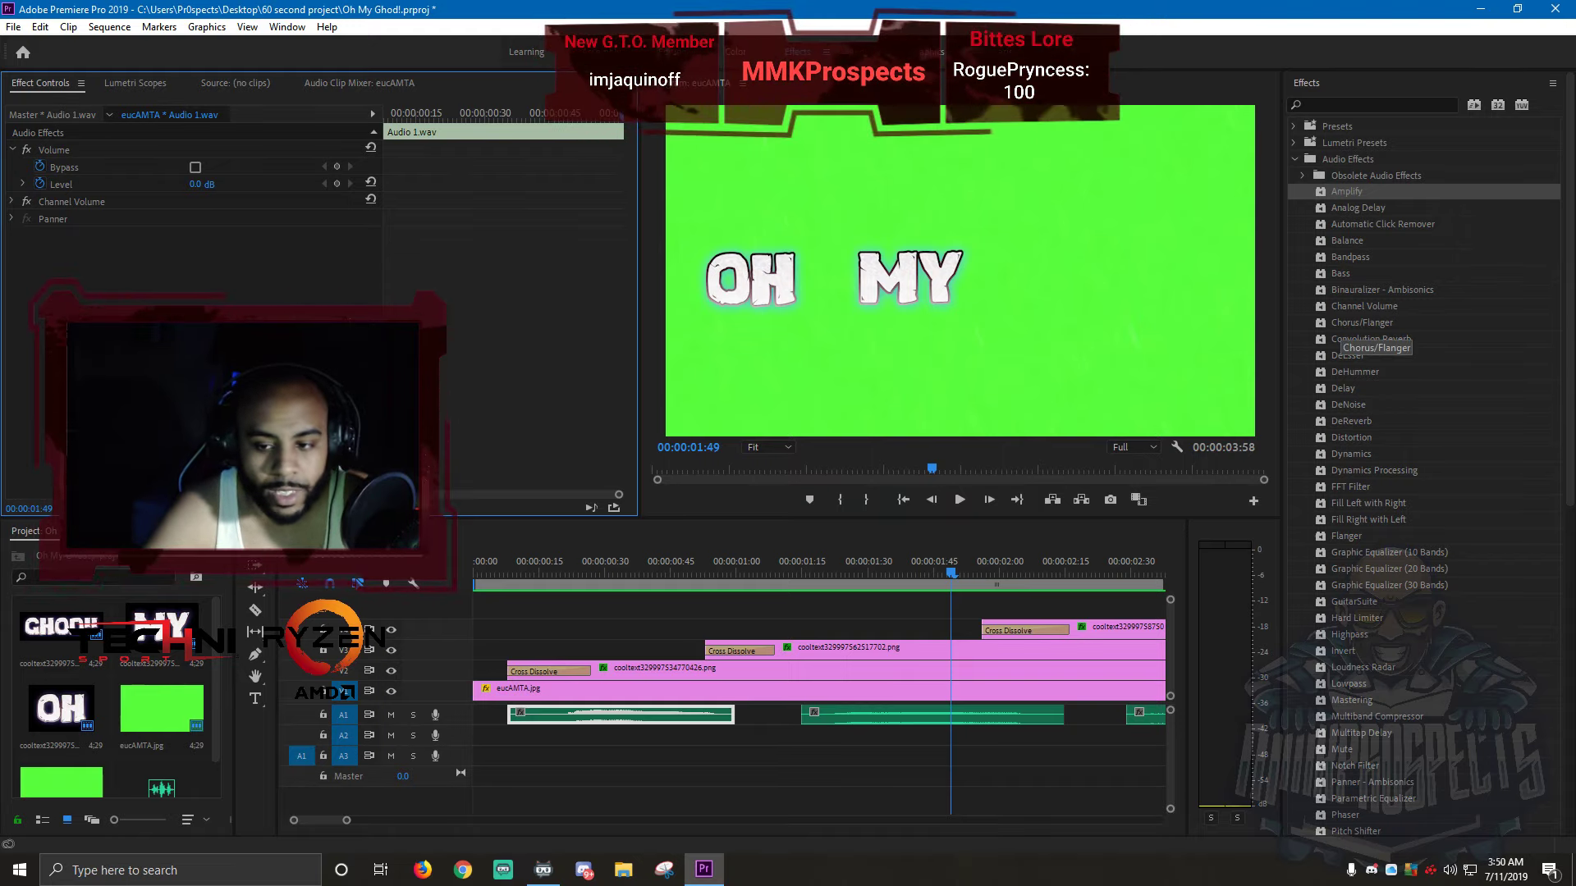
- Apply the Pitch Shifter effect to the first audio clip with the Angry Gerbil preset, keeping its editor clear of the preview
scroll(1395, 410, "down", 5)
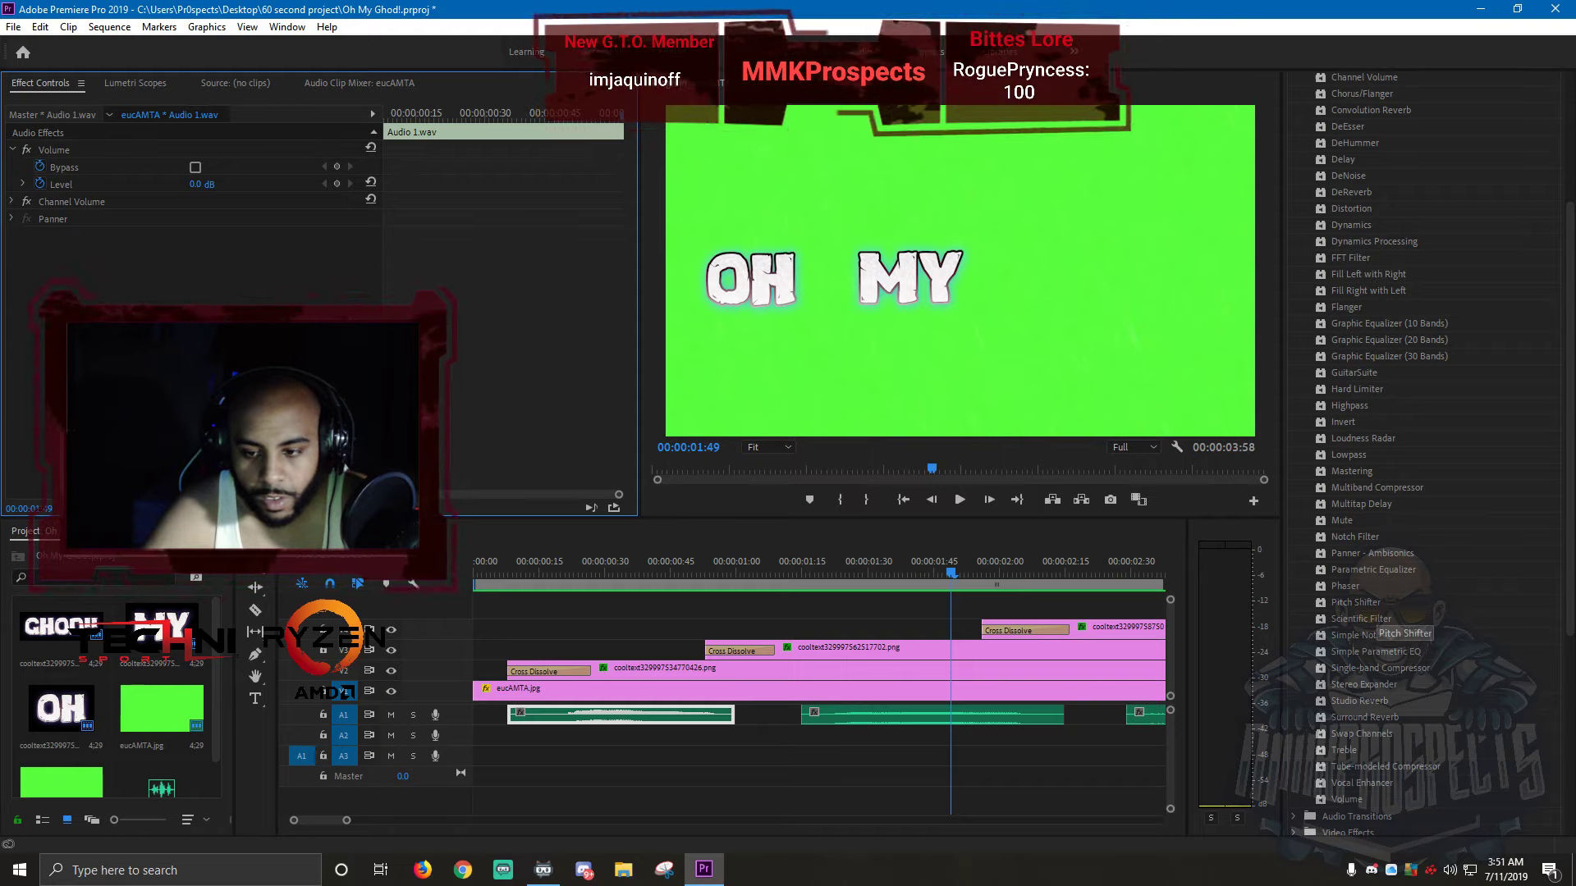
left_click(1355, 602)
left_click_drag(1356, 603, 714, 716)
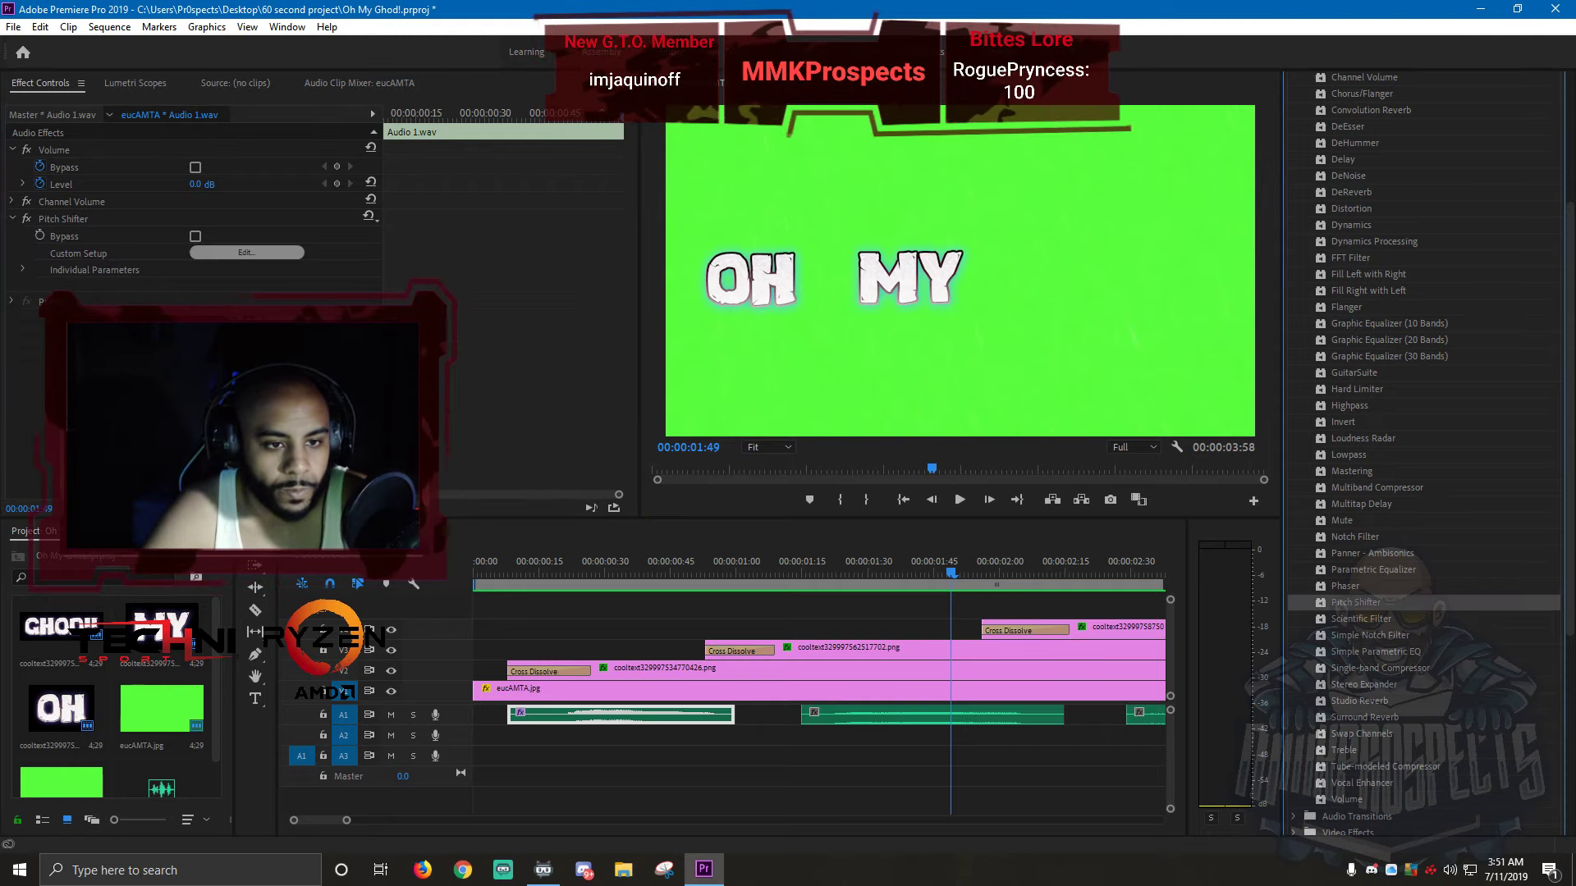
left_click(246, 252)
left_click(792, 318)
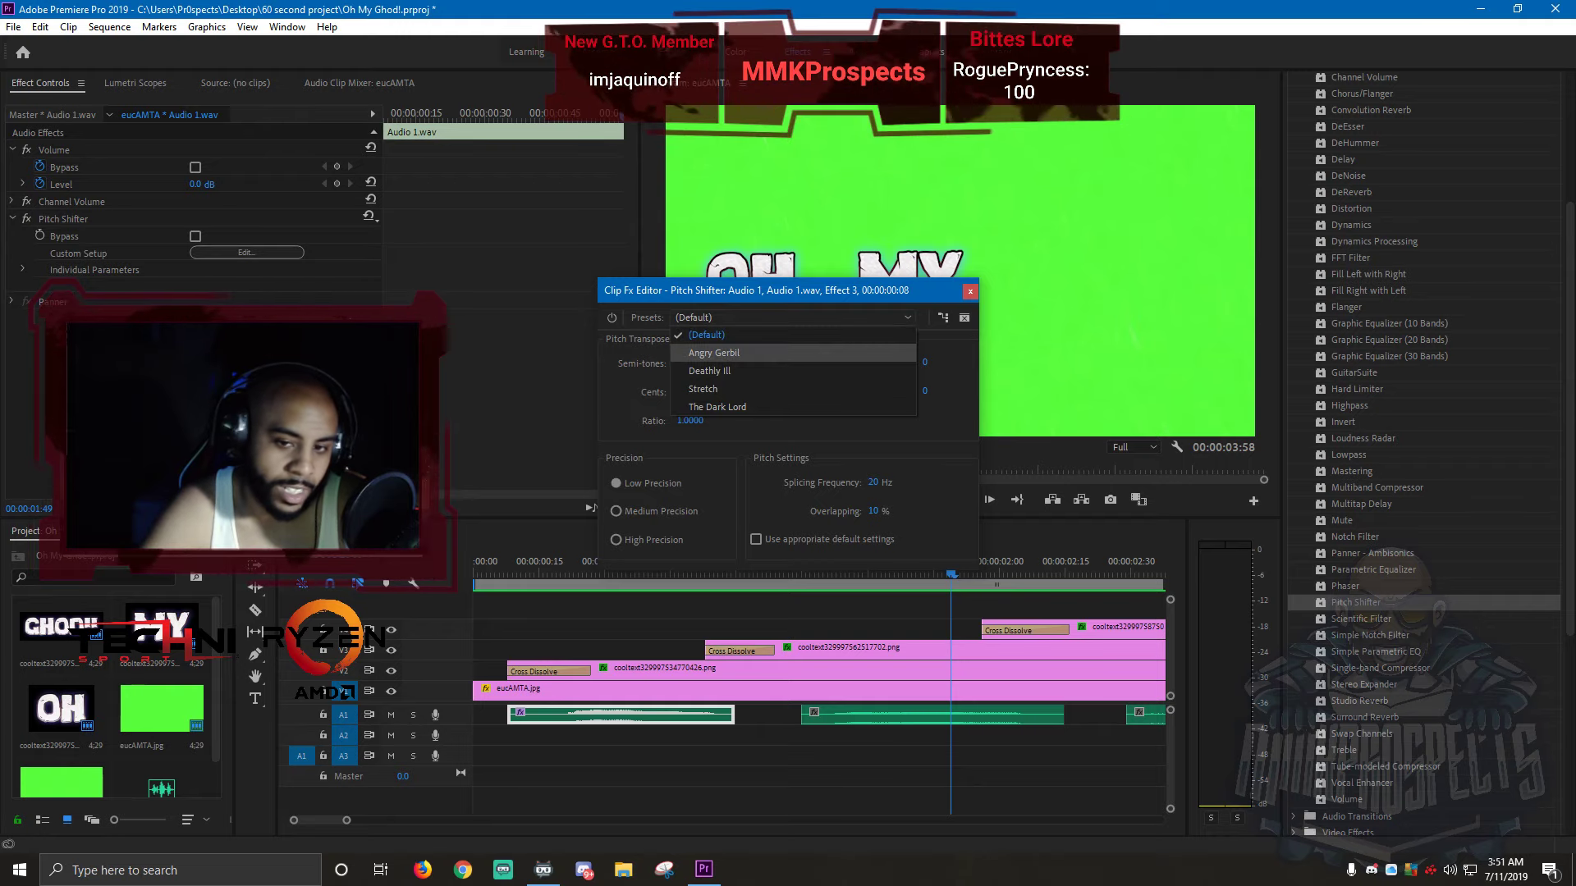
left_click(714, 353)
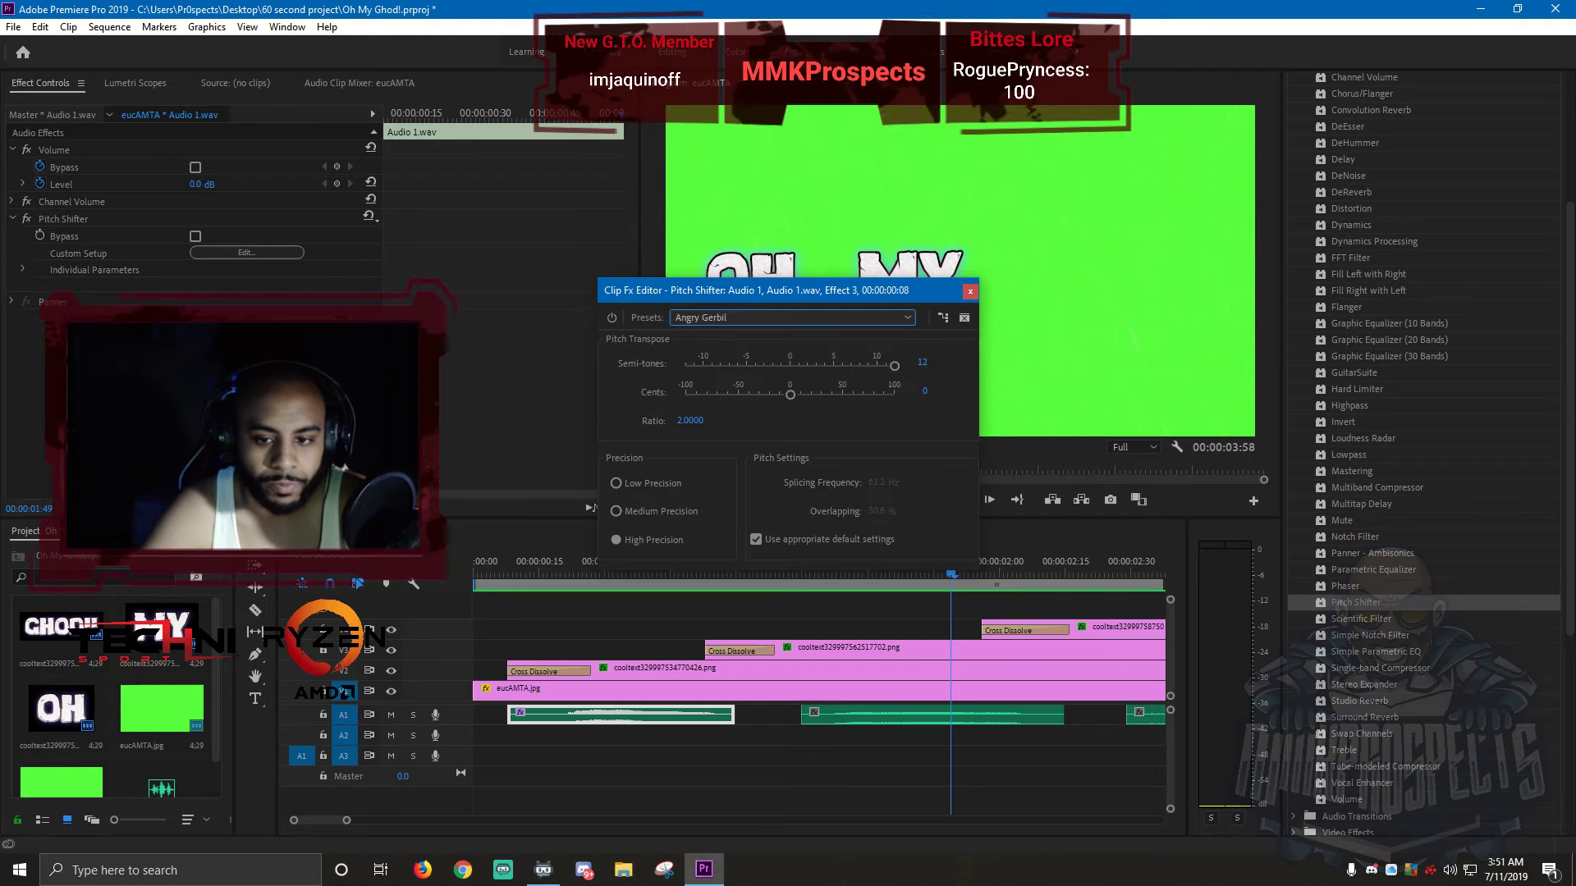
left_click_drag(831, 297, 513, 90)
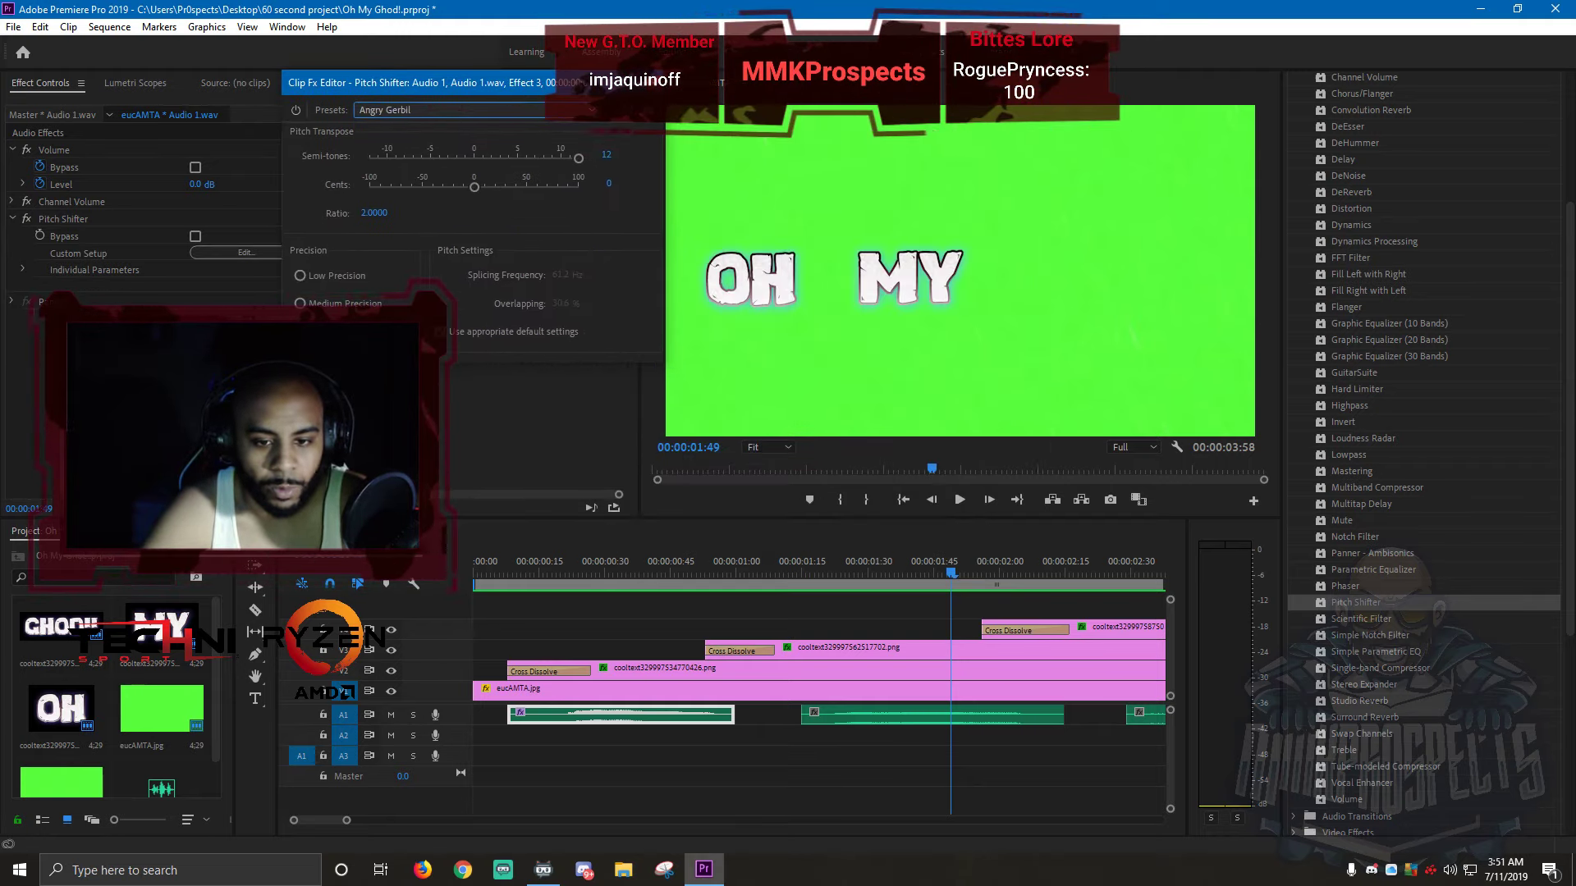
- Play the sequence from the start to hear the pitch-shifted audio, and return the playhead to the start
left_click(932, 500)
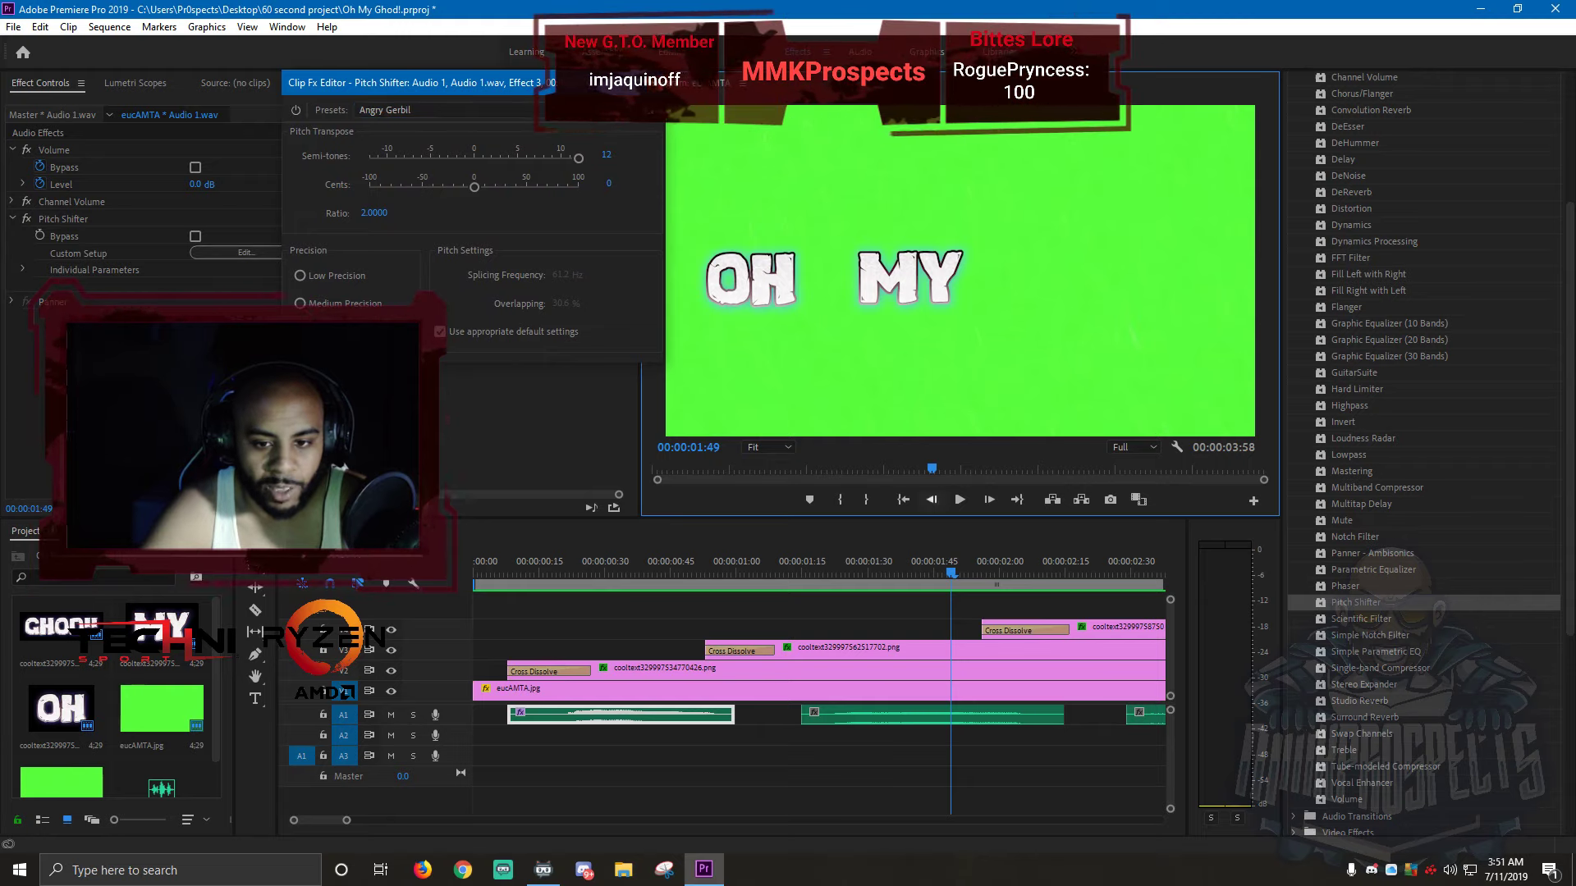
left_click(904, 500)
key("space")
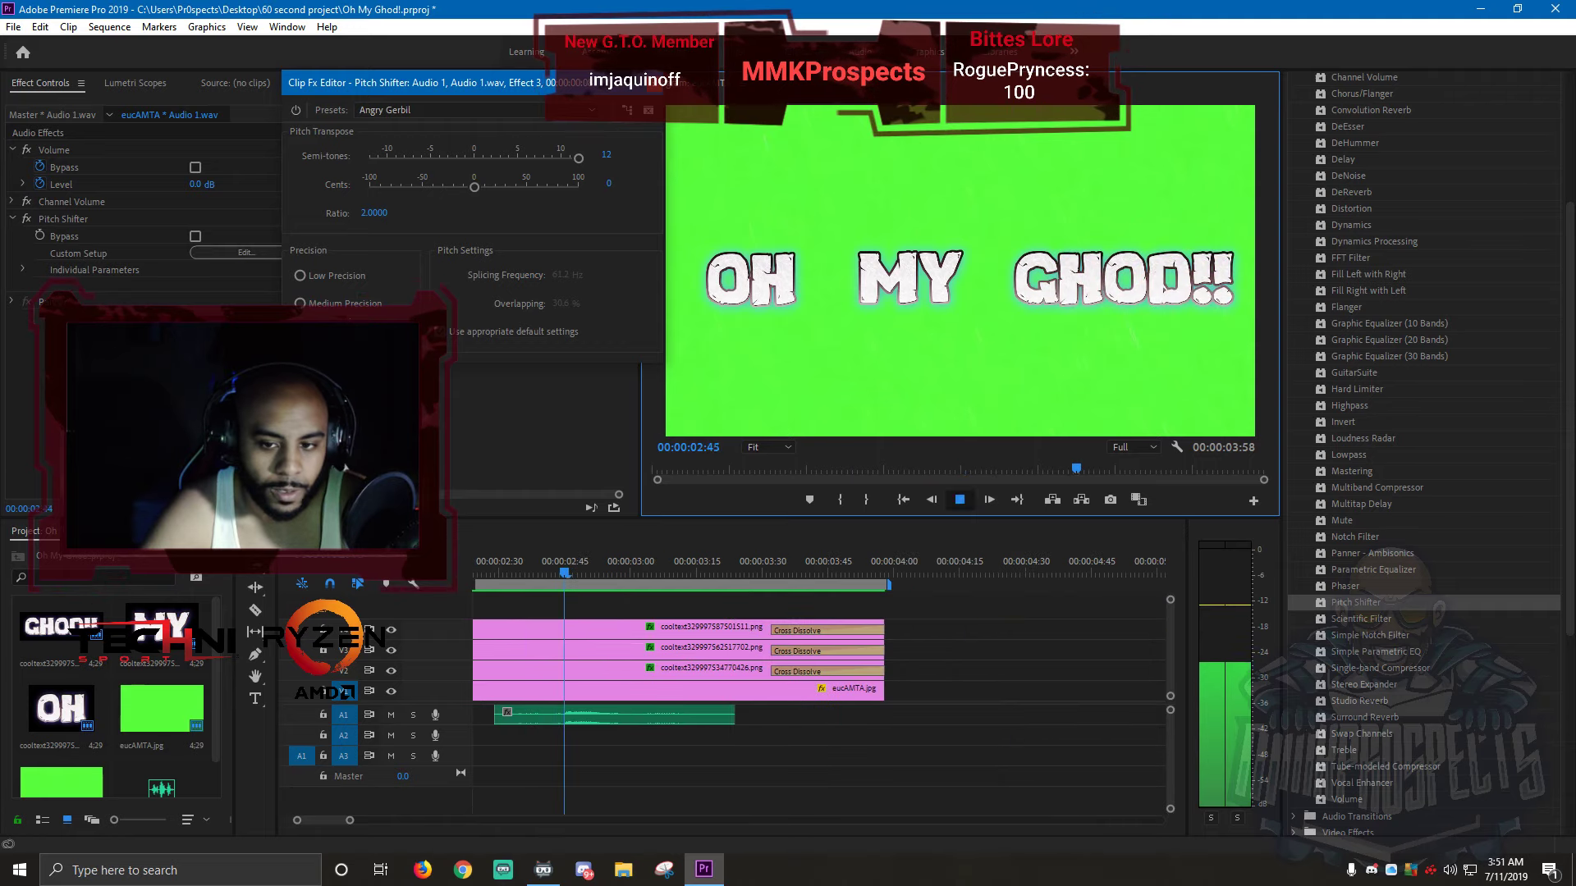
left_click(903, 499)
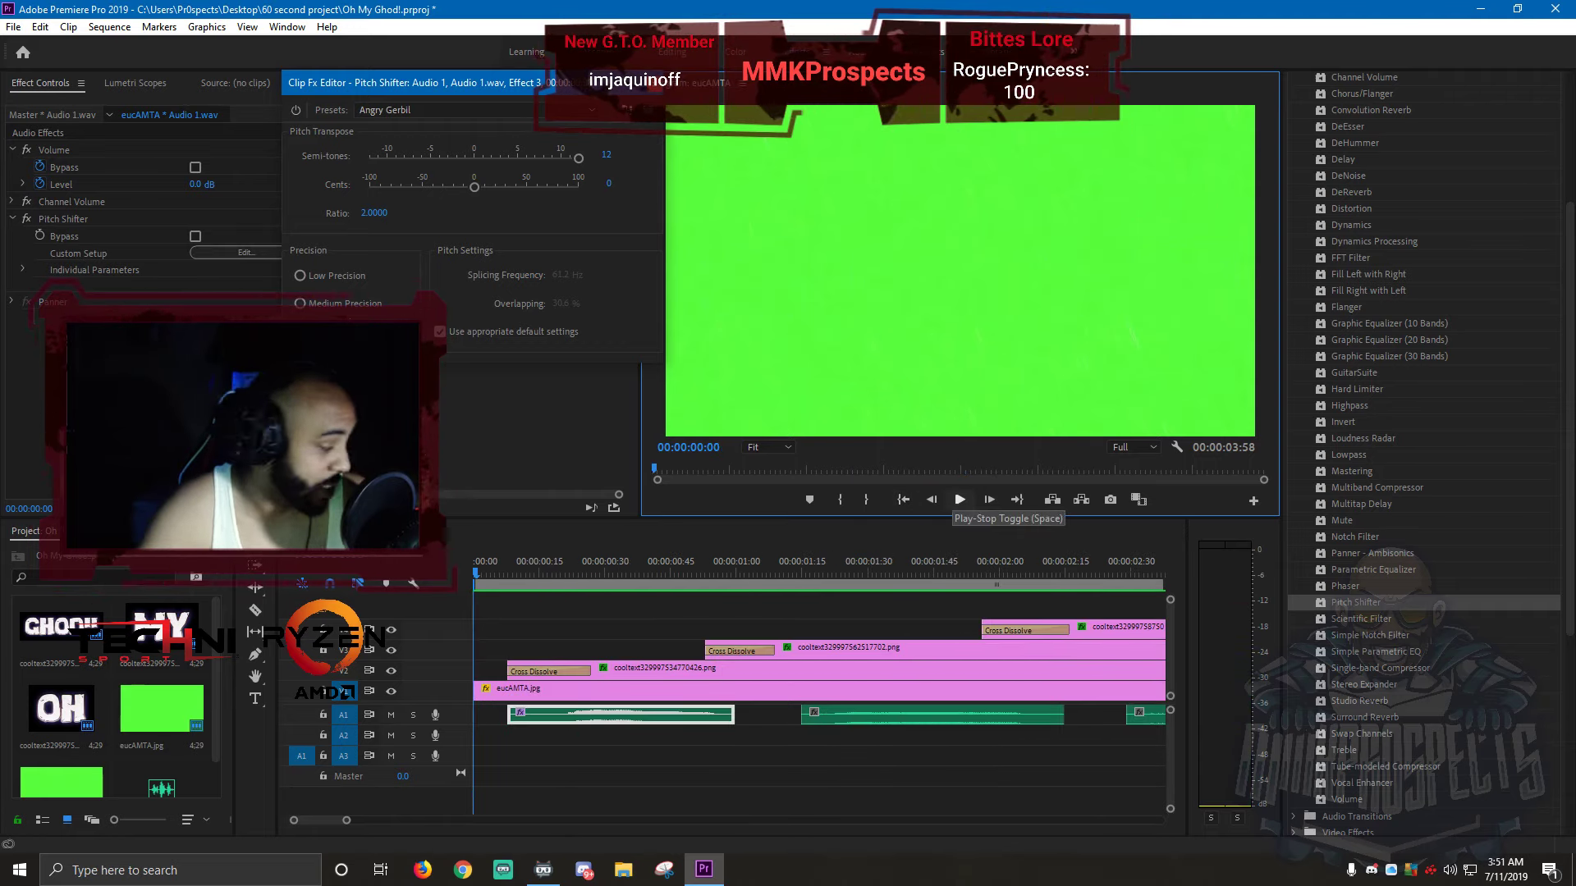
- Copy the first audio clip's Pitch Shifter and other audio attributes onto the second audio clip, and play the sequence through
right_click(597, 714)
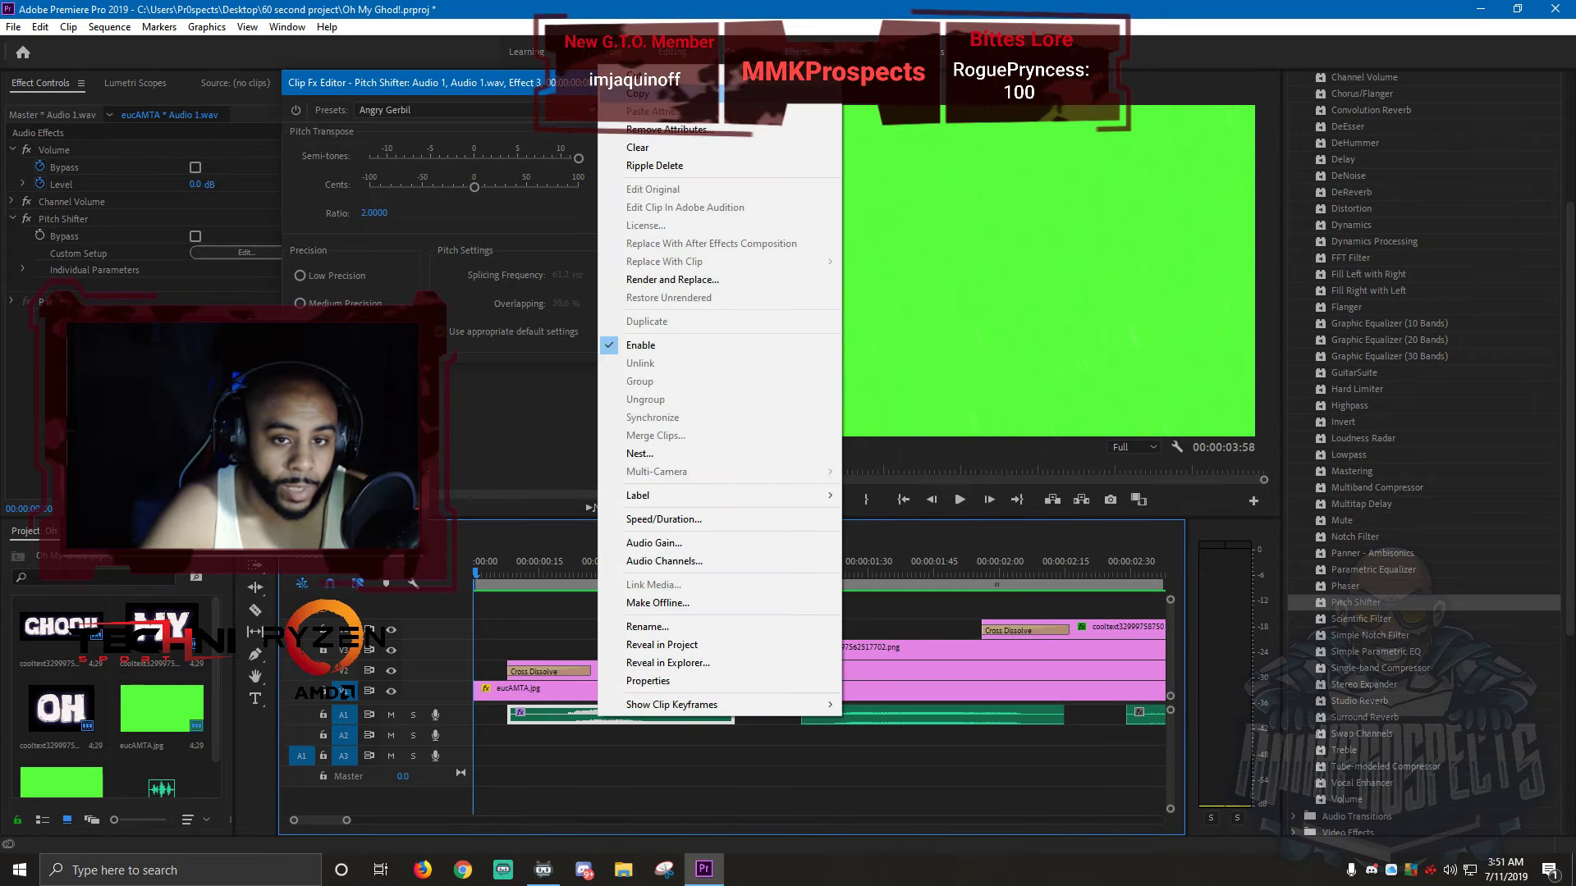
left_click(637, 93)
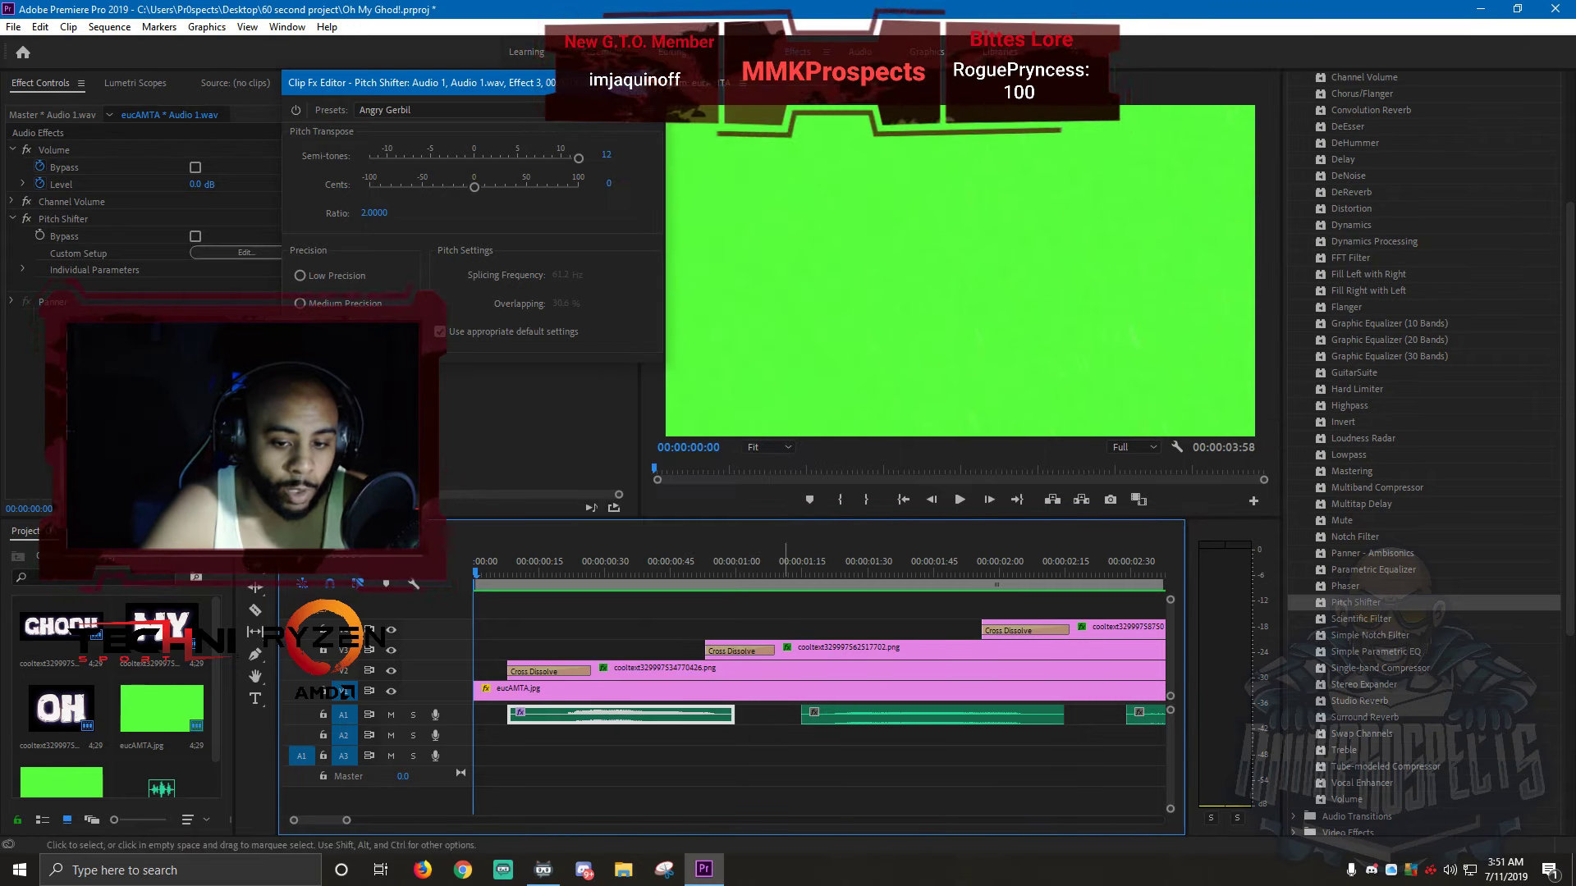
right_click(853, 714)
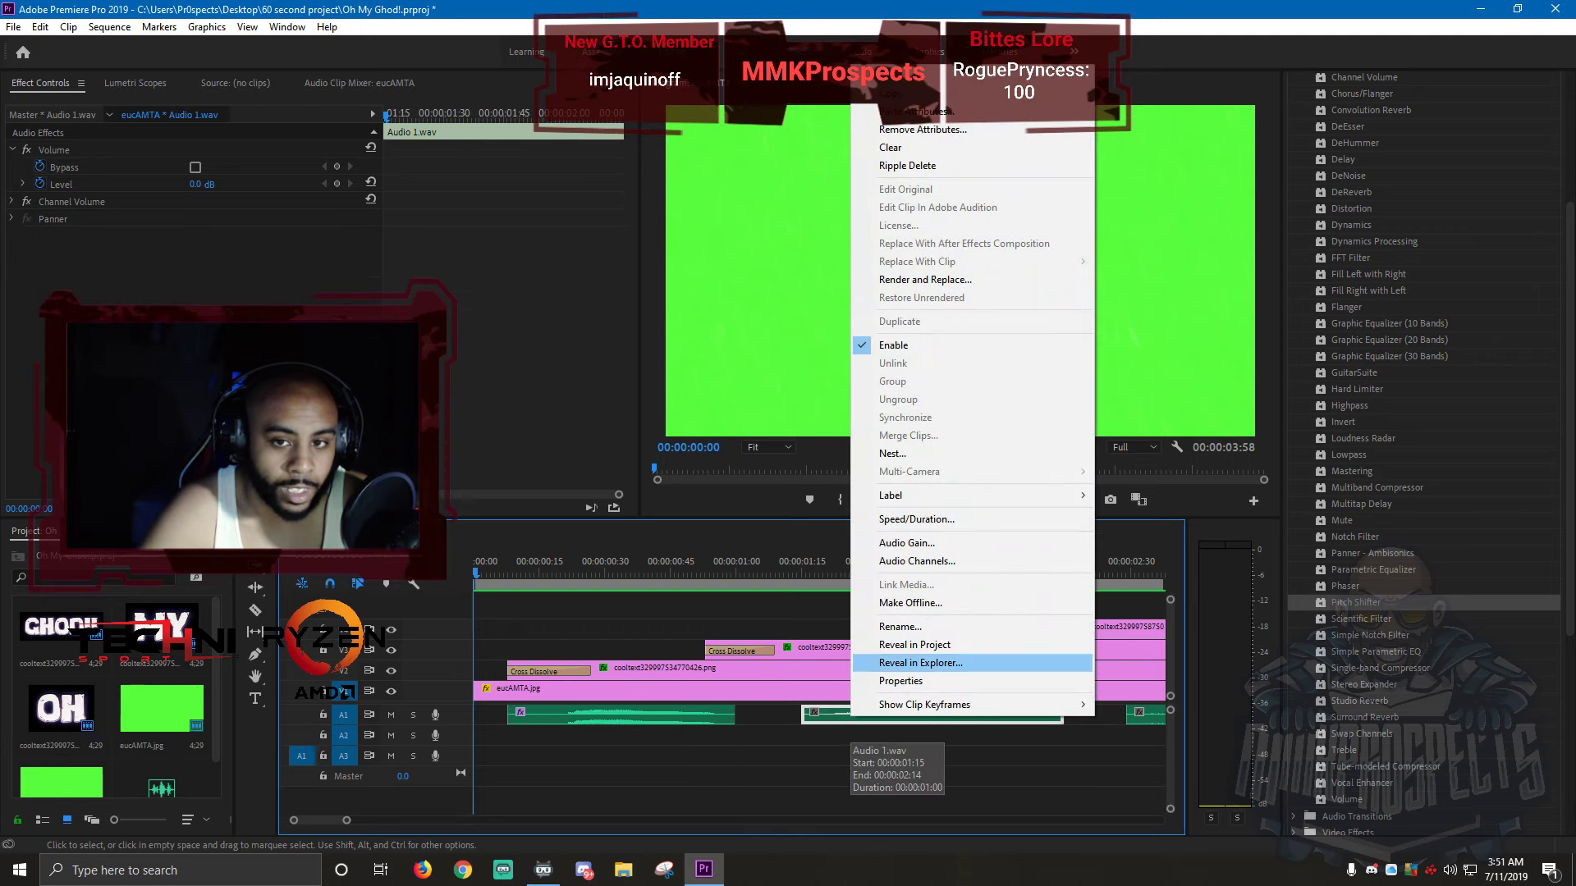
left_click(912, 111)
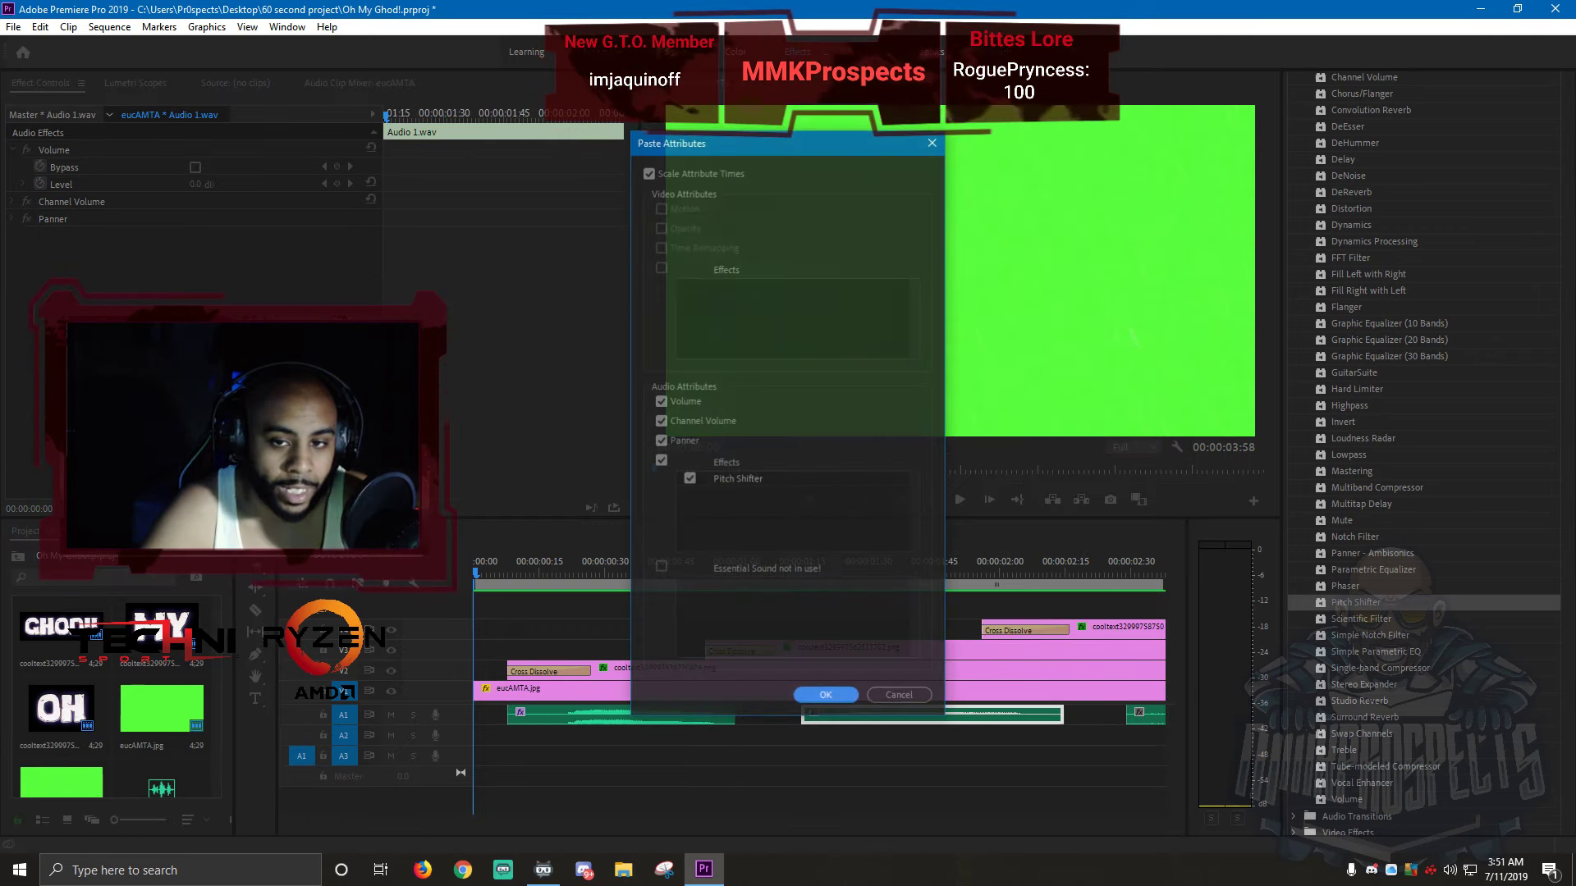
key("Return")
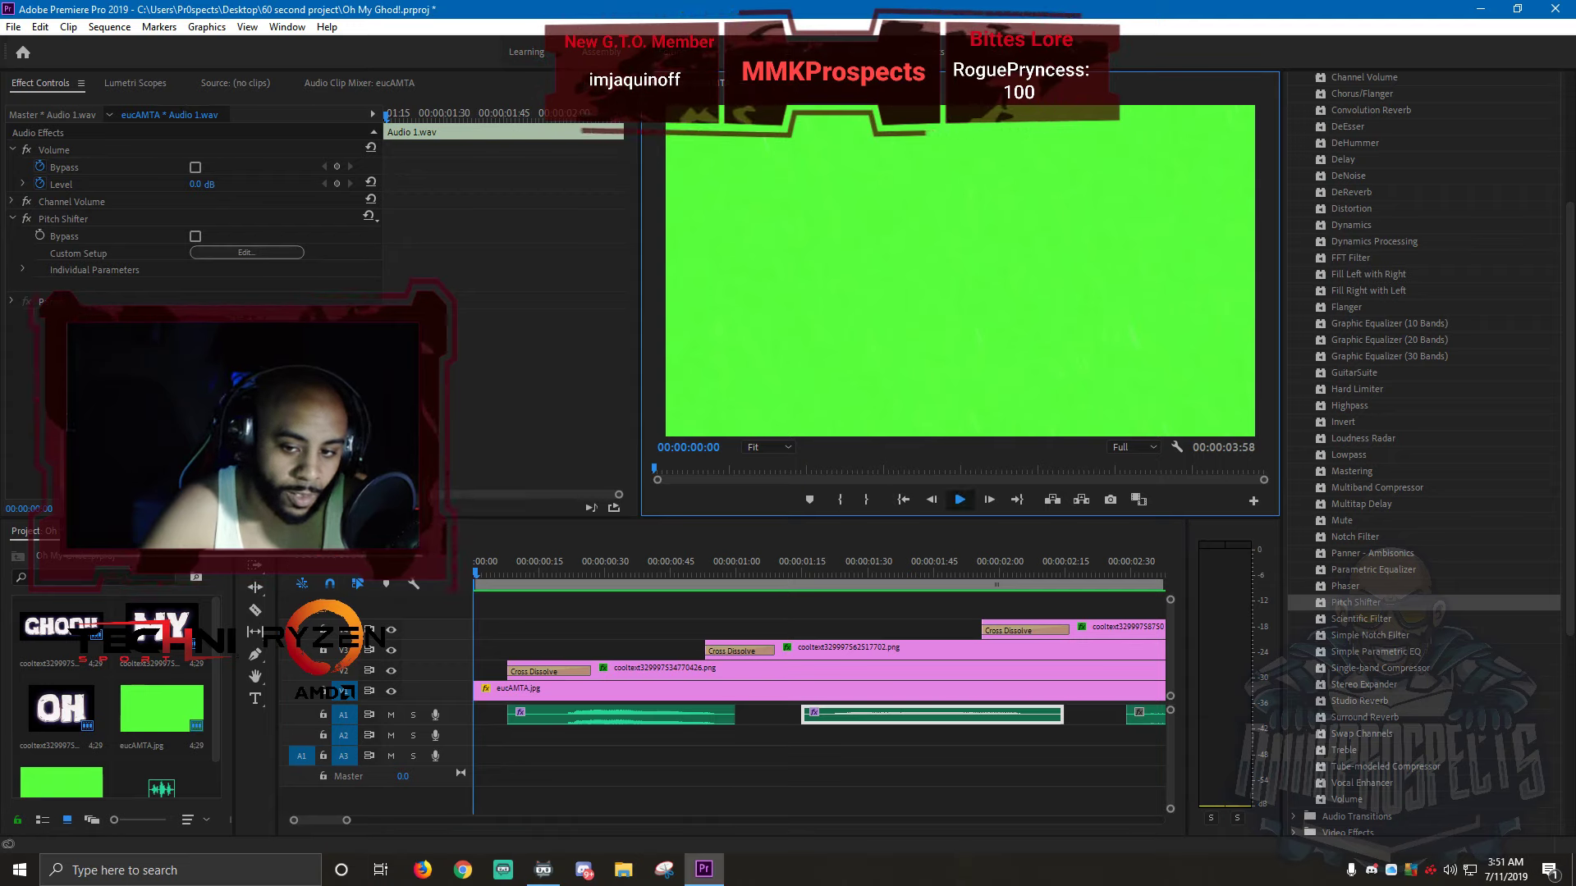
left_click(959, 499)
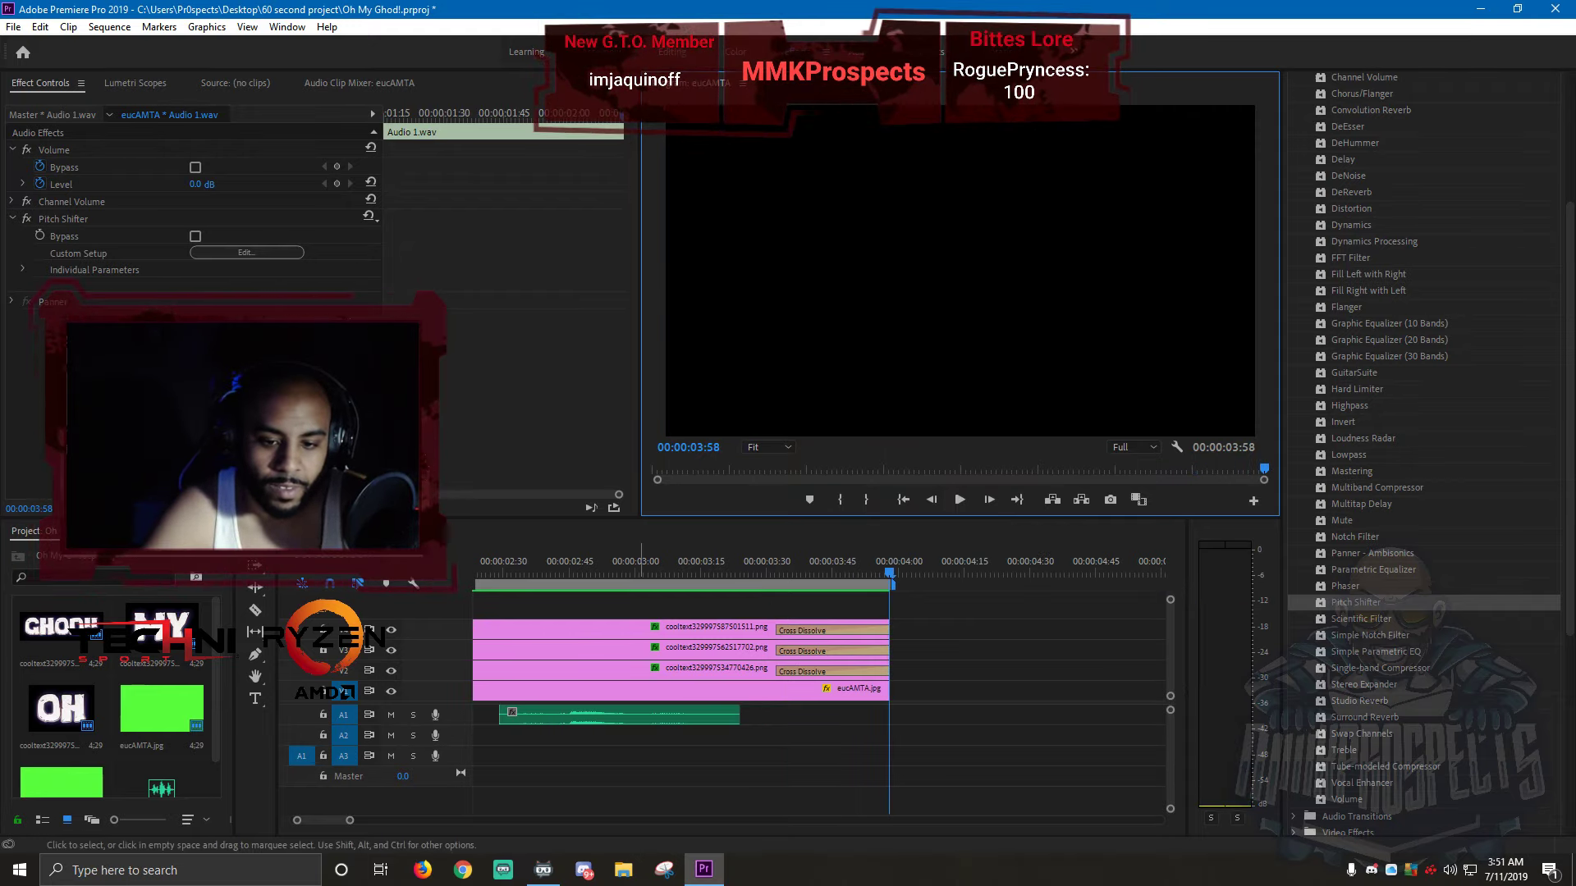
- Paste the copied audio attributes, including Pitch Shifter, onto the third audio clip on track A1
left_click(639, 716)
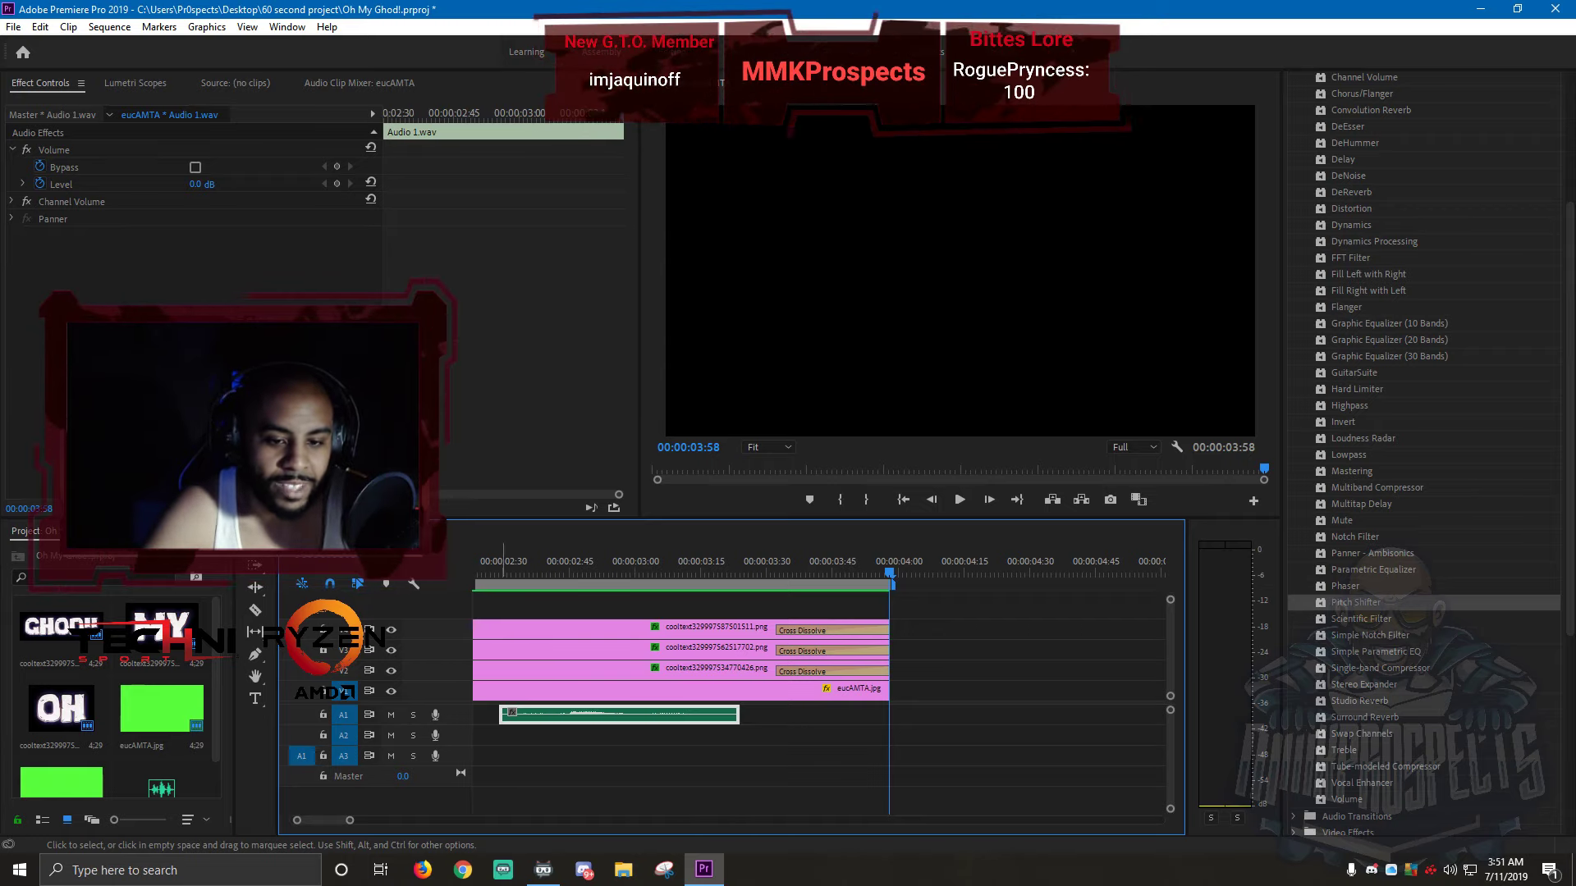
right_click(568, 715)
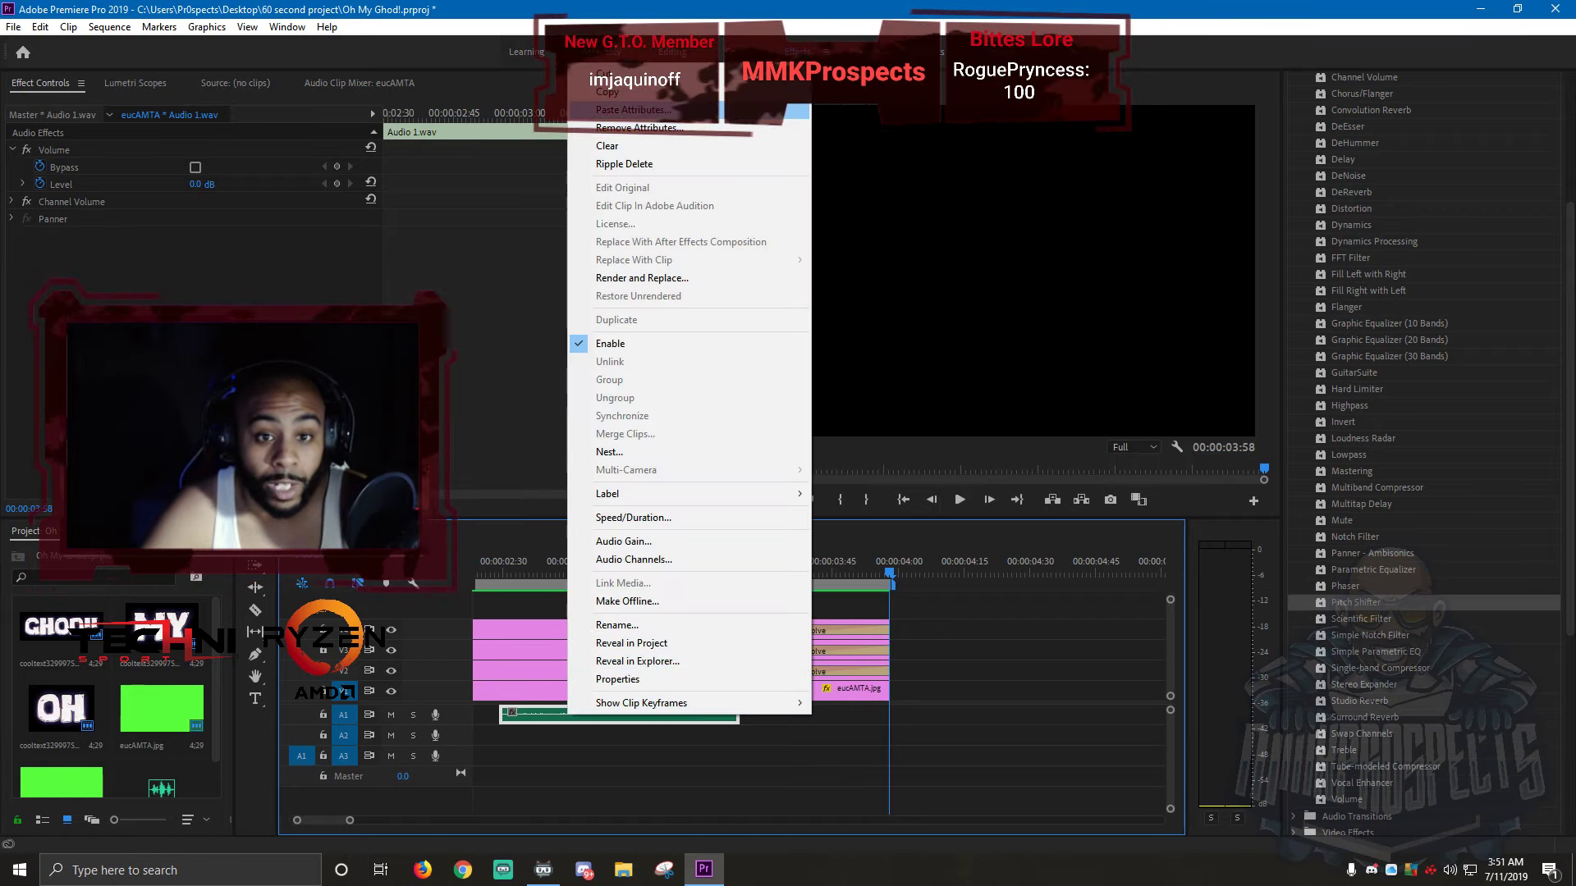
left_click(633, 109)
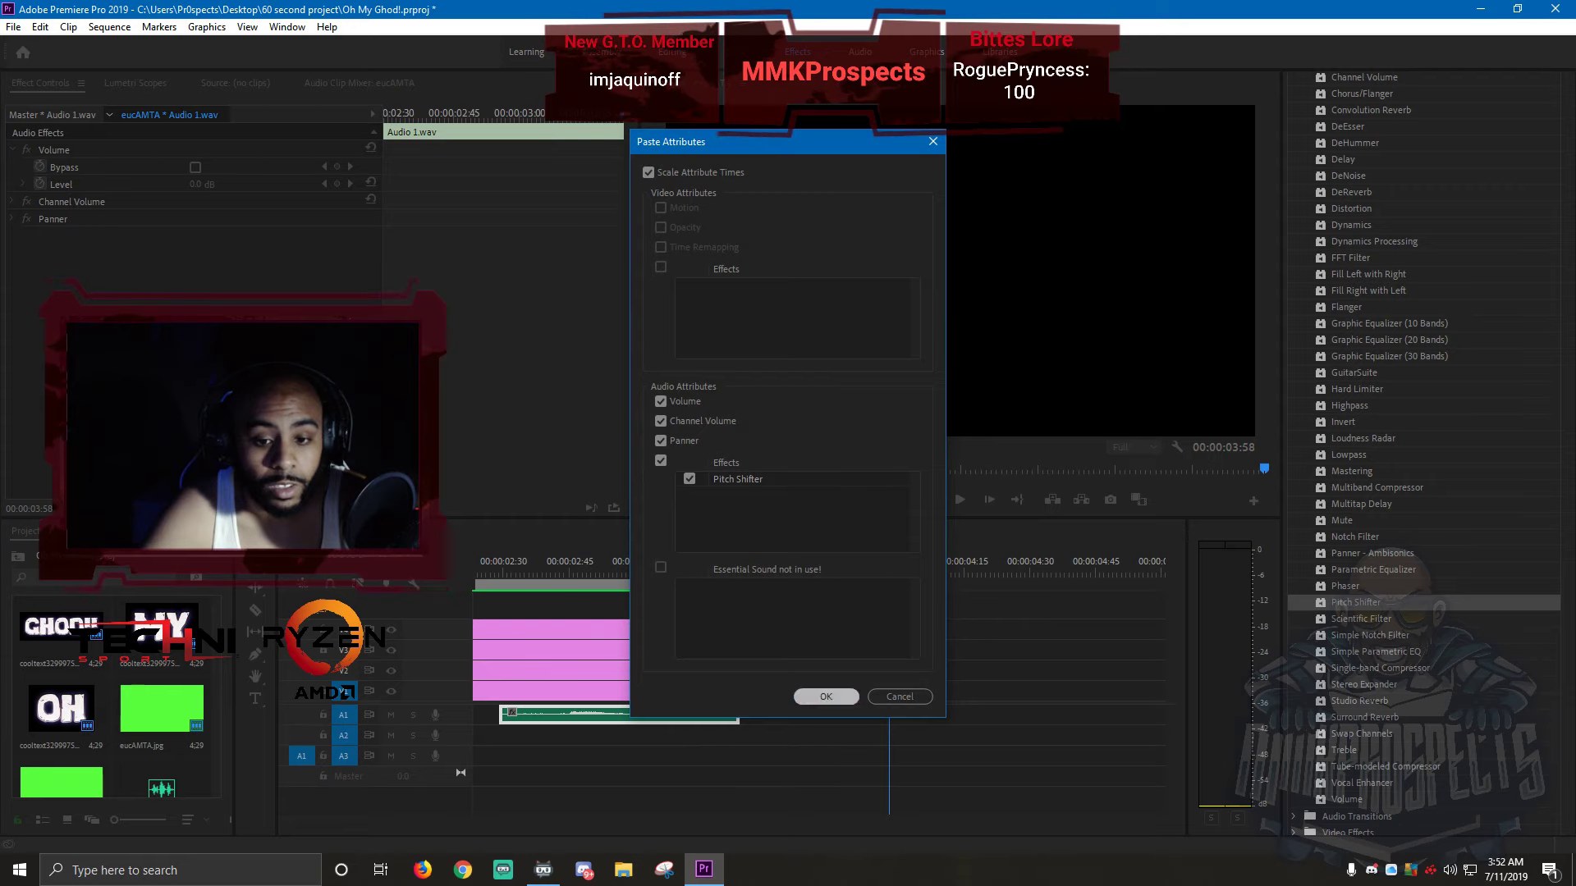
key("Return")
- Play the sequence from the start and stop at 00:00:01:49 to hear how the second audio clip begins
scroll(800, 721, "up", 6)
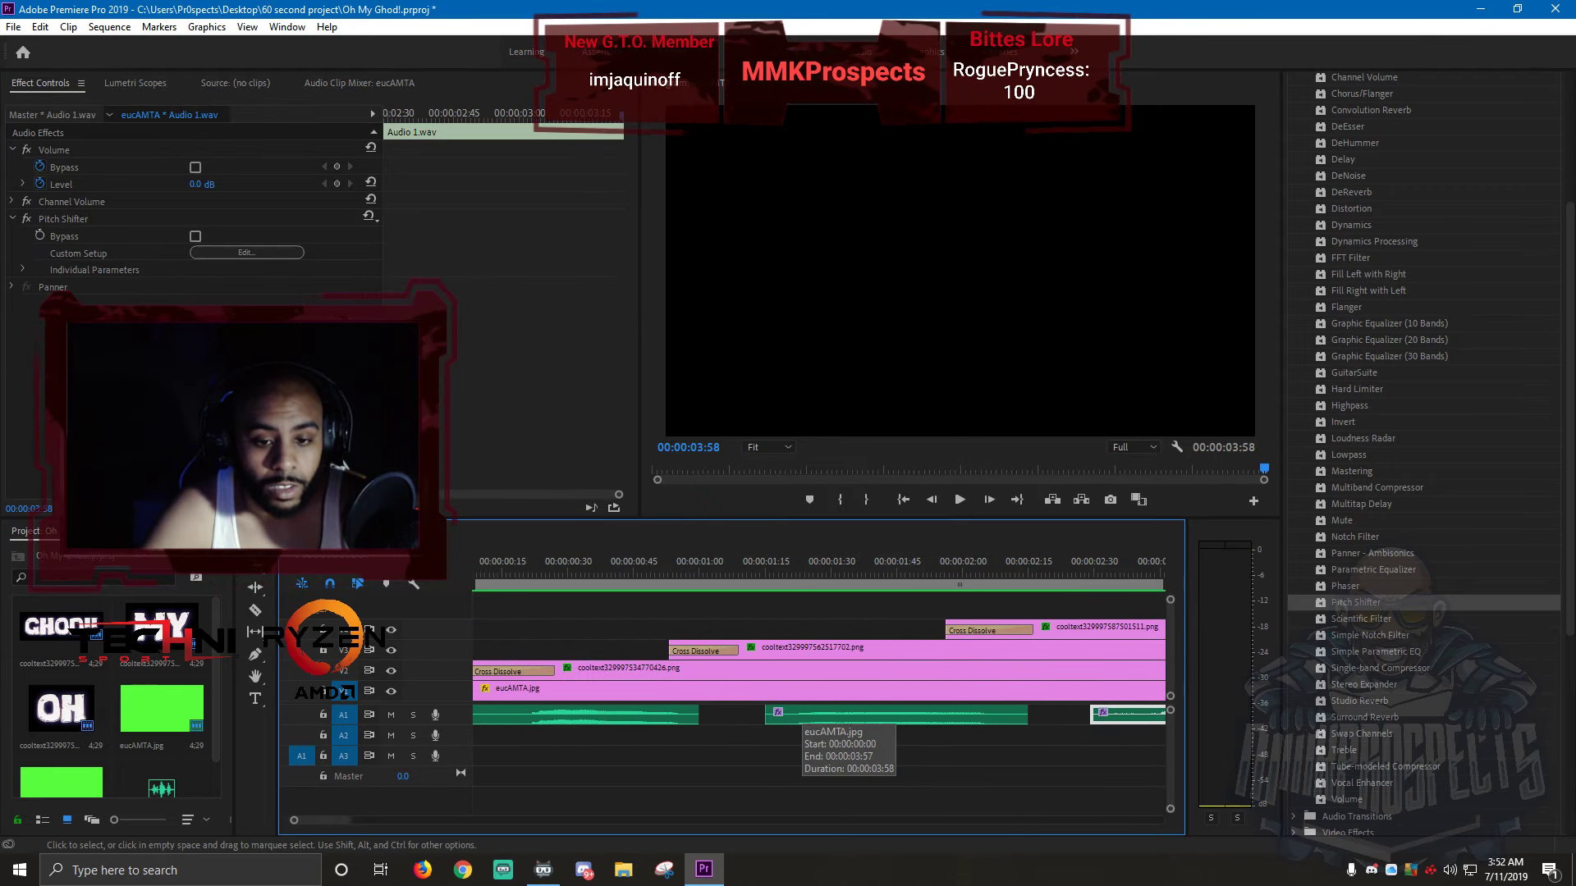
scroll(800, 721, "up", 1)
left_click(959, 500)
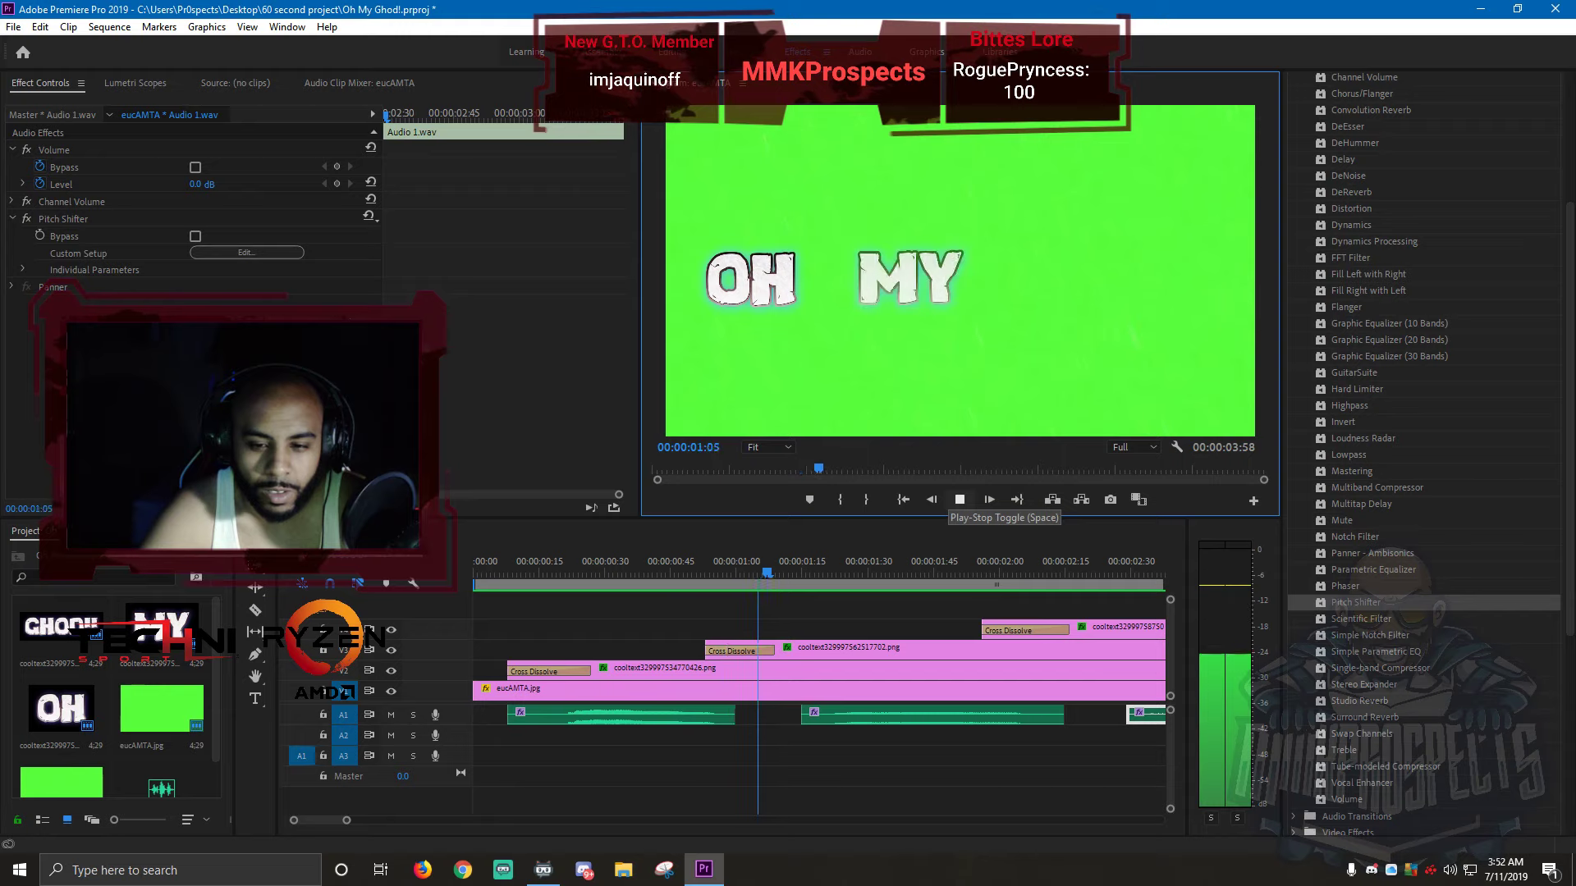
key("space")
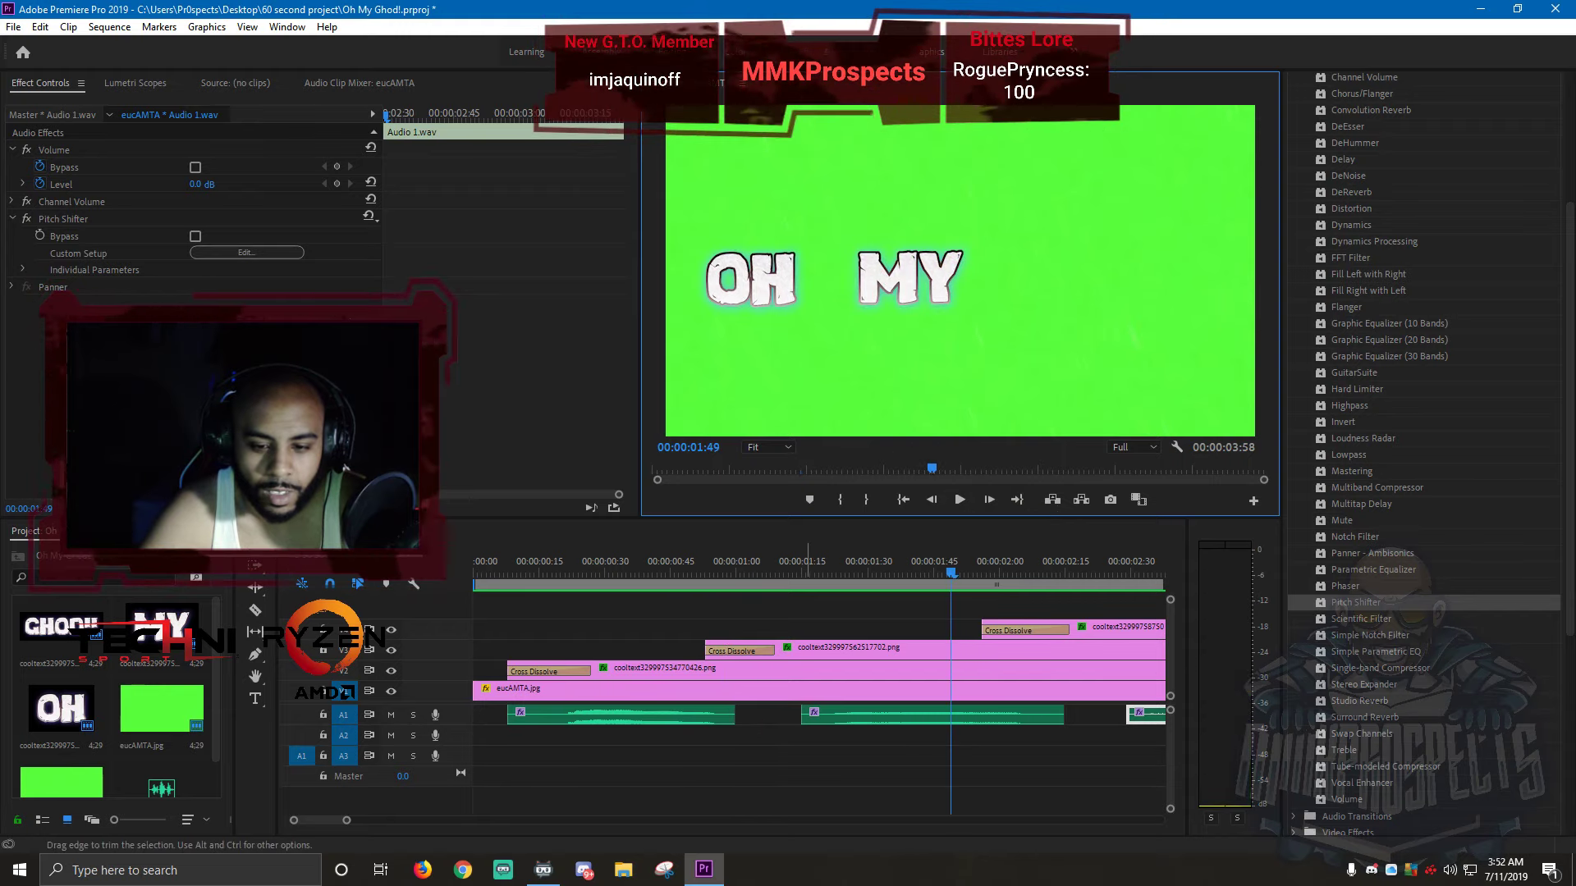
- Trim the start of the second audio clip to about 00:00:01:20, playing the section back between adjustments
left_click_drag(802, 714, 811, 714)
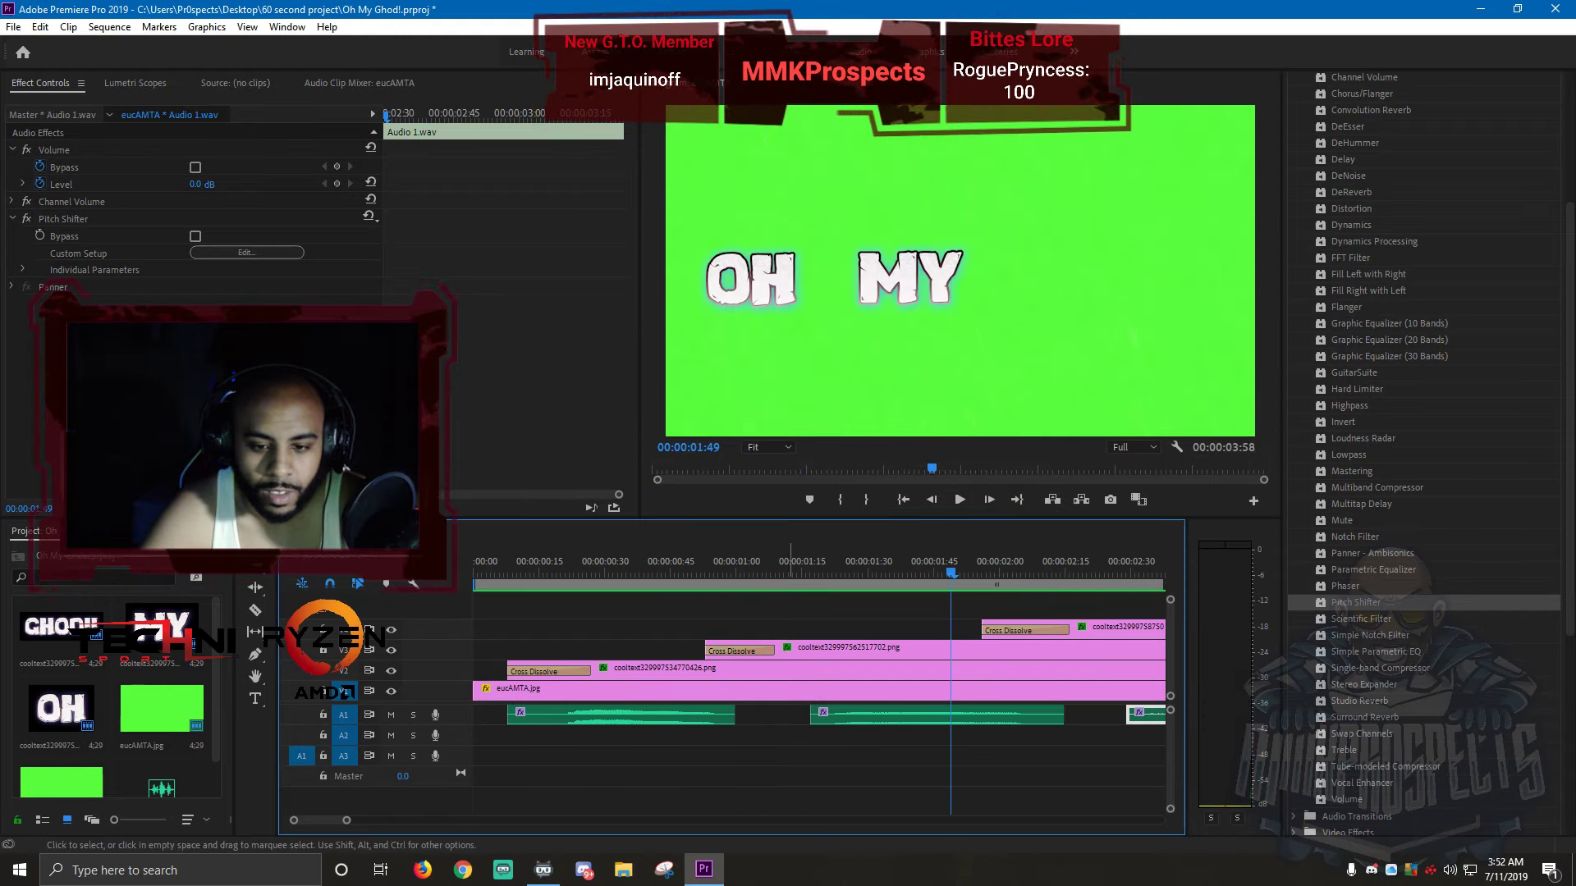
key("space")
key("space")
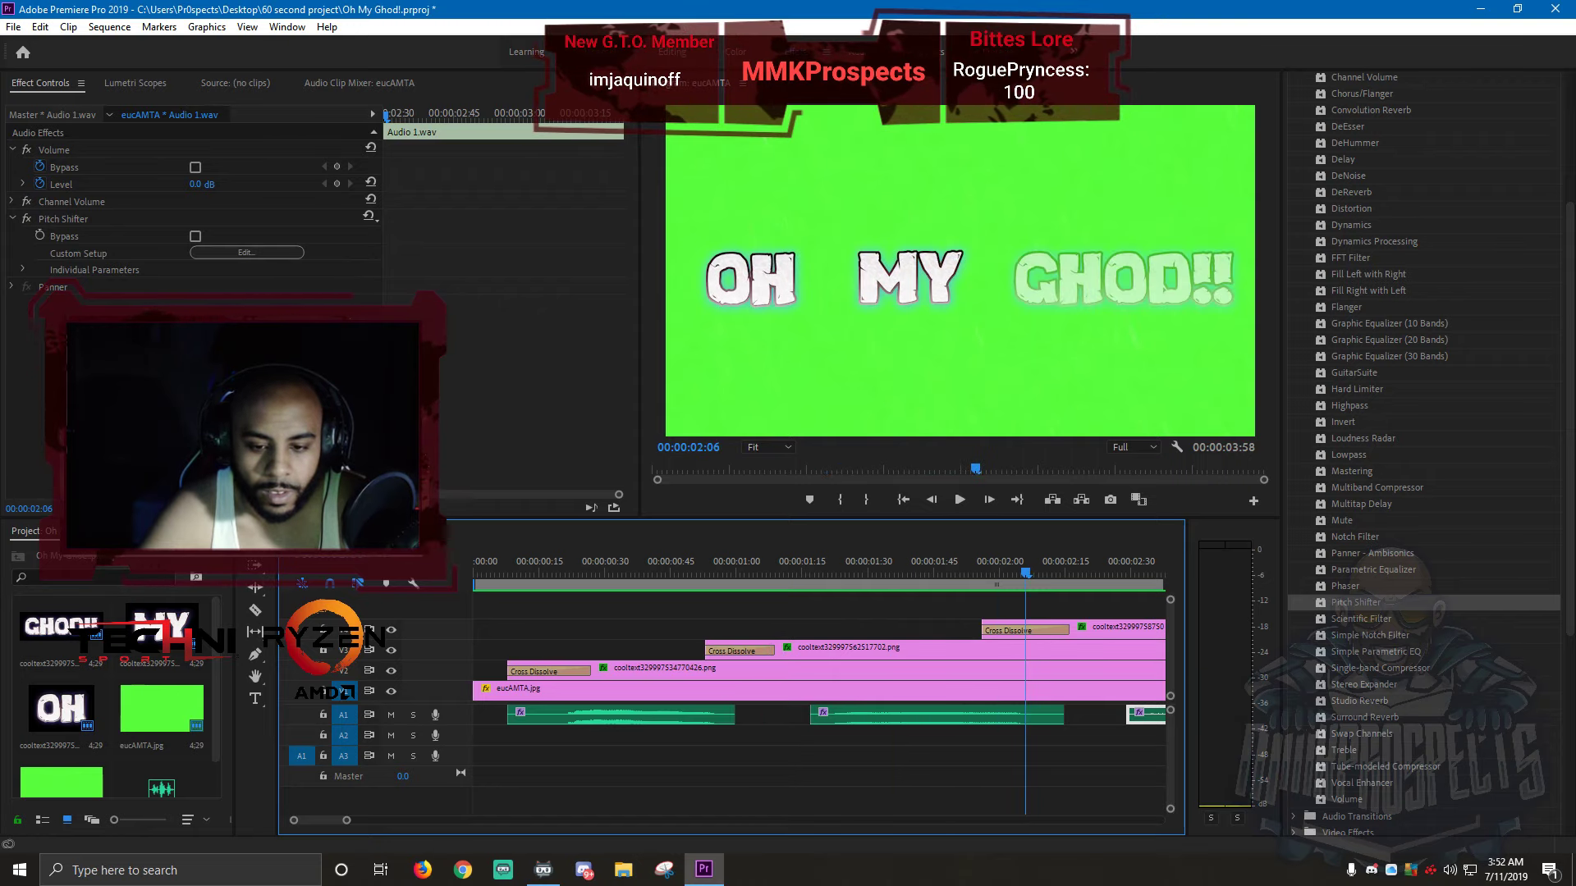
left_click_drag(812, 714, 821, 714)
left_click(690, 568)
key("space")
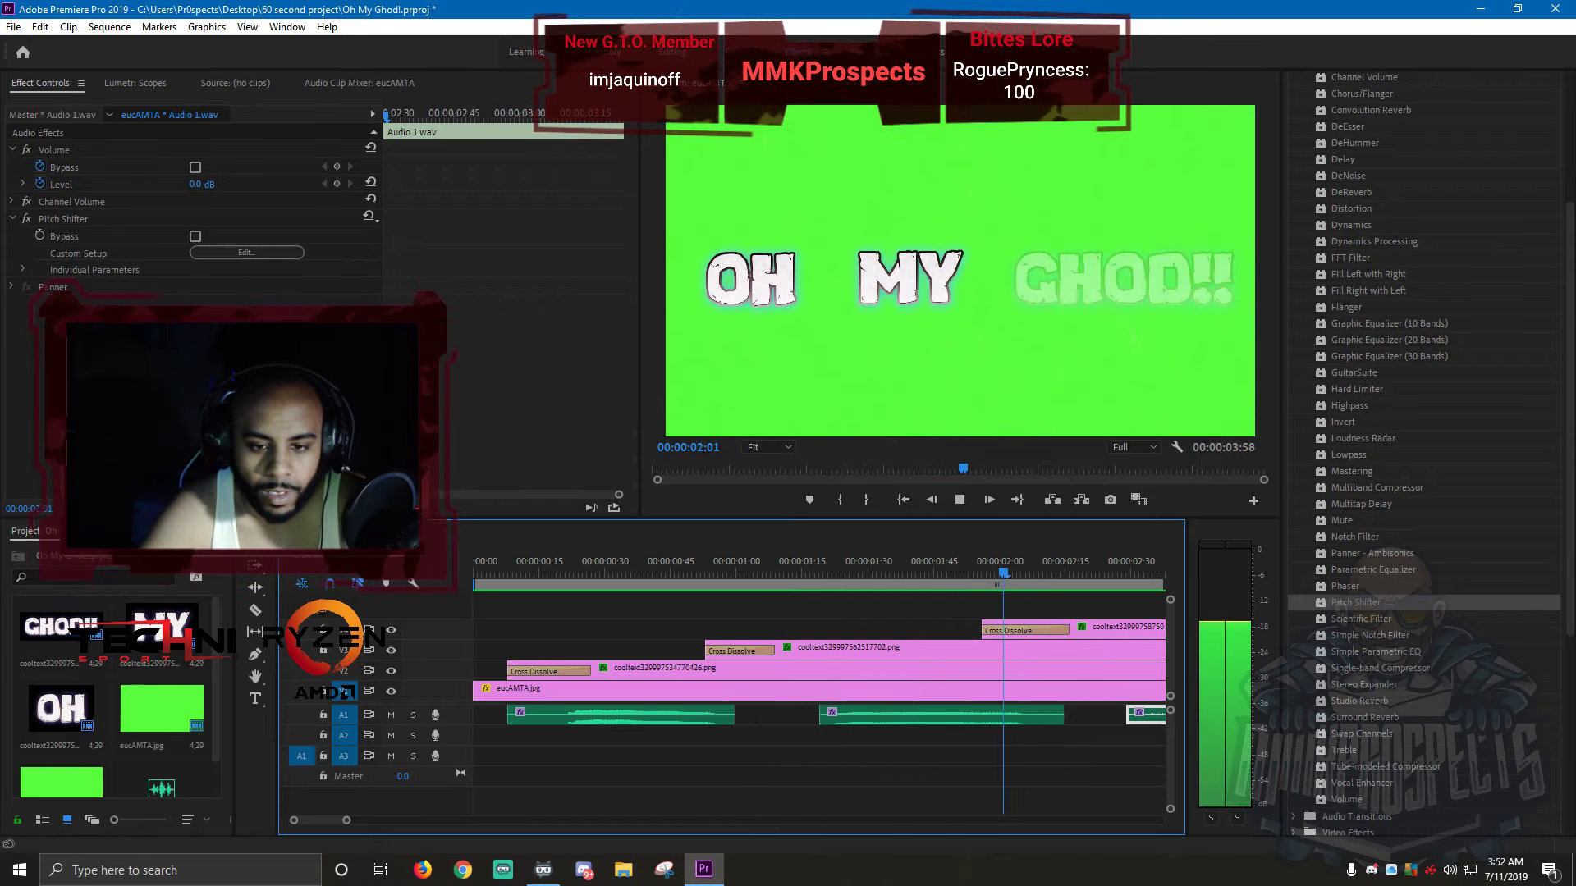
key("space")
left_click_drag(823, 714, 829, 713)
- Play the sequence from 00:00:00:43 to the end, and render it
left_click(660, 568)
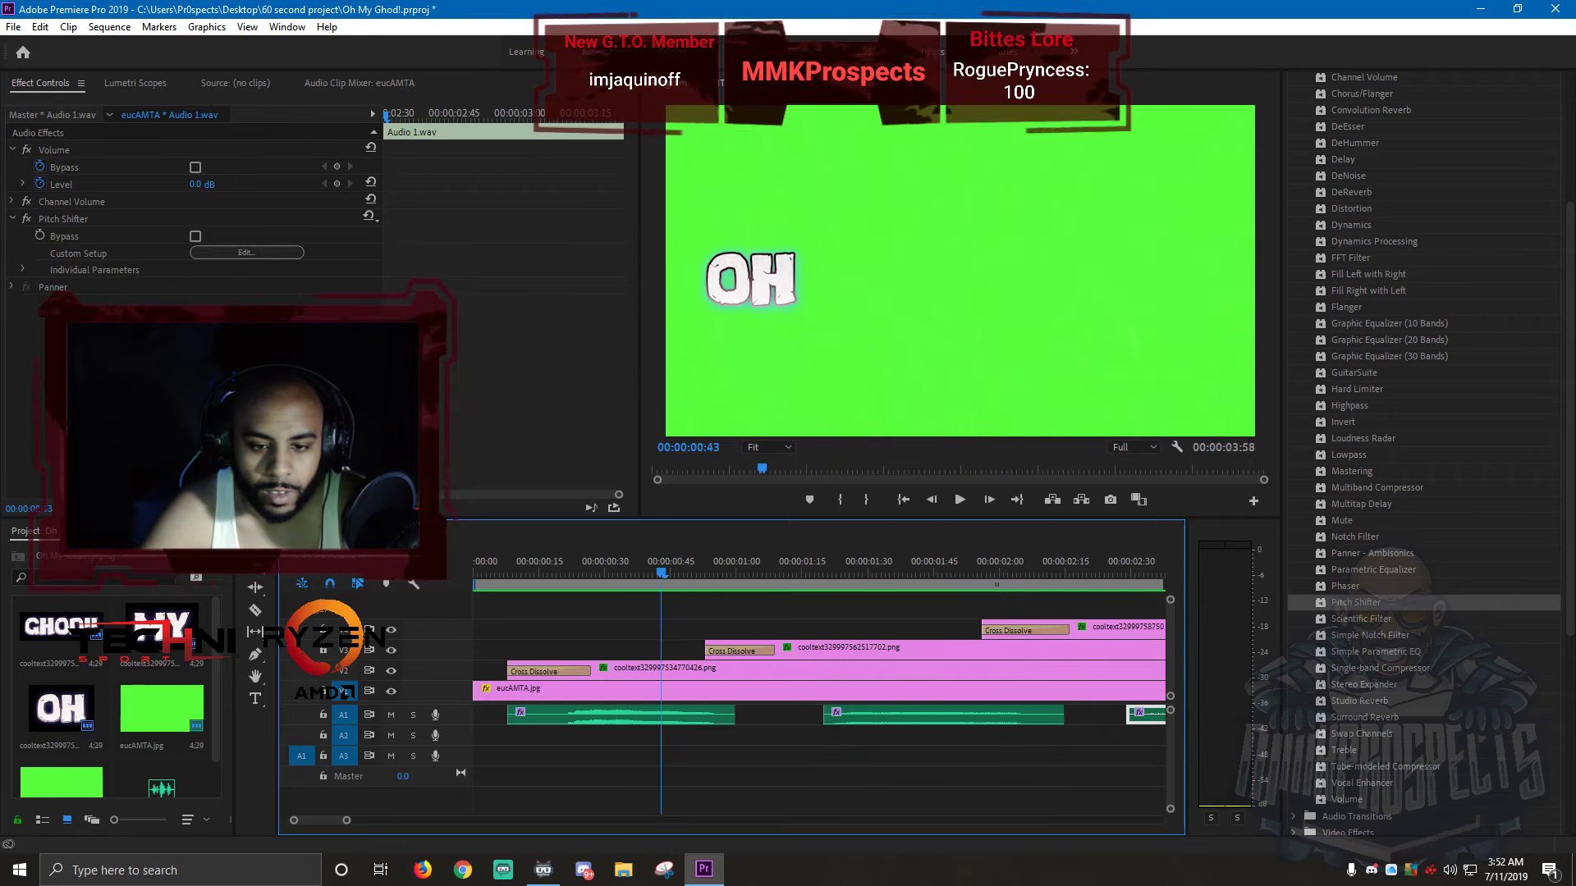
key("space")
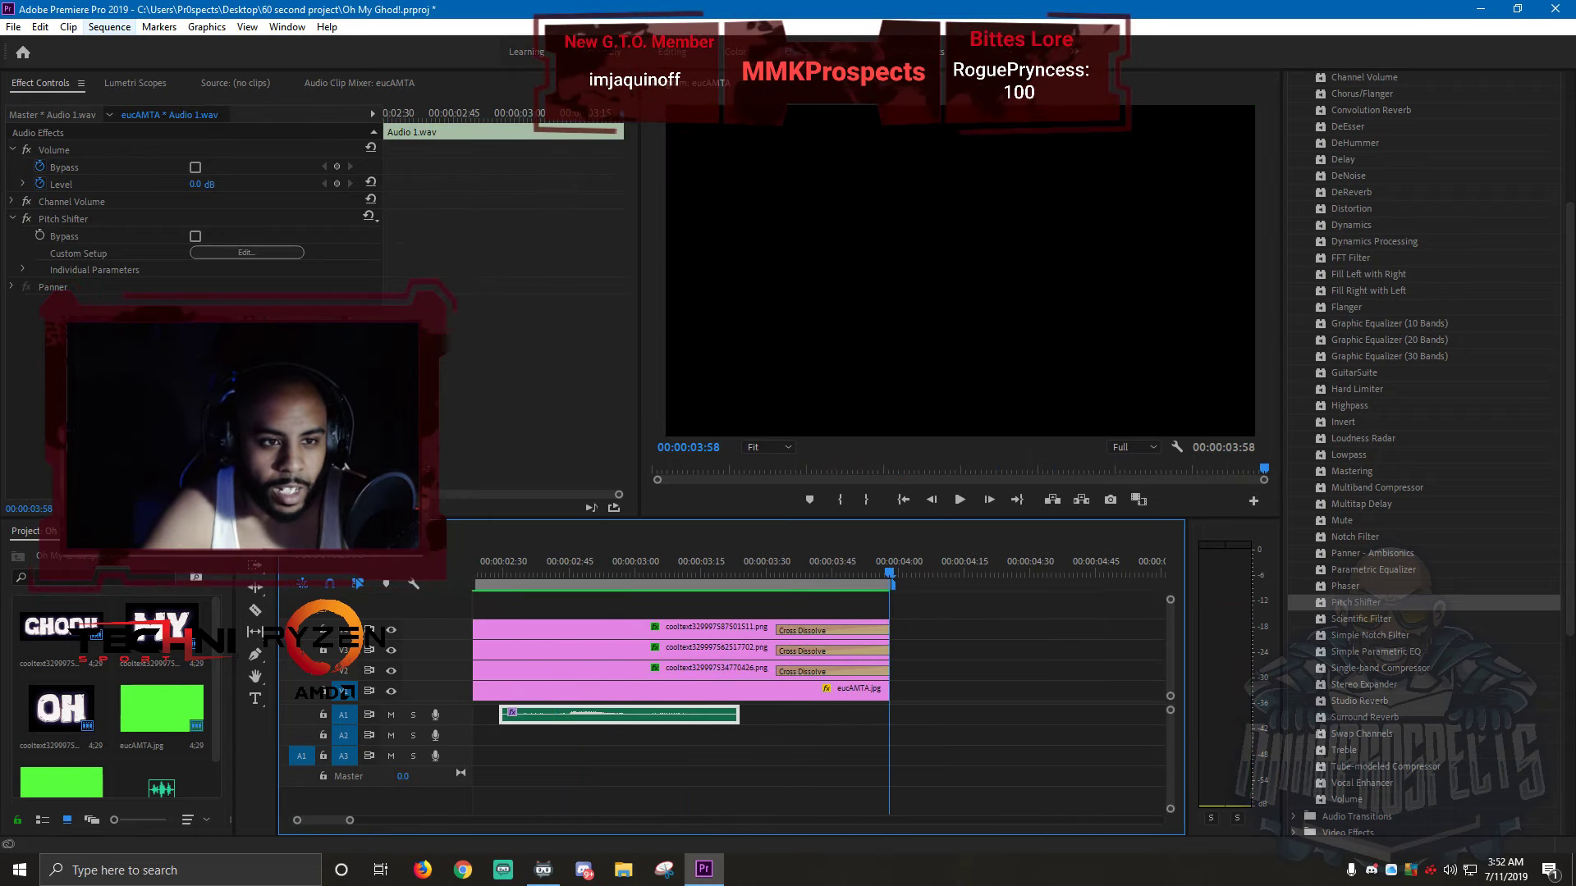
left_click(109, 27)
left_click(156, 87)
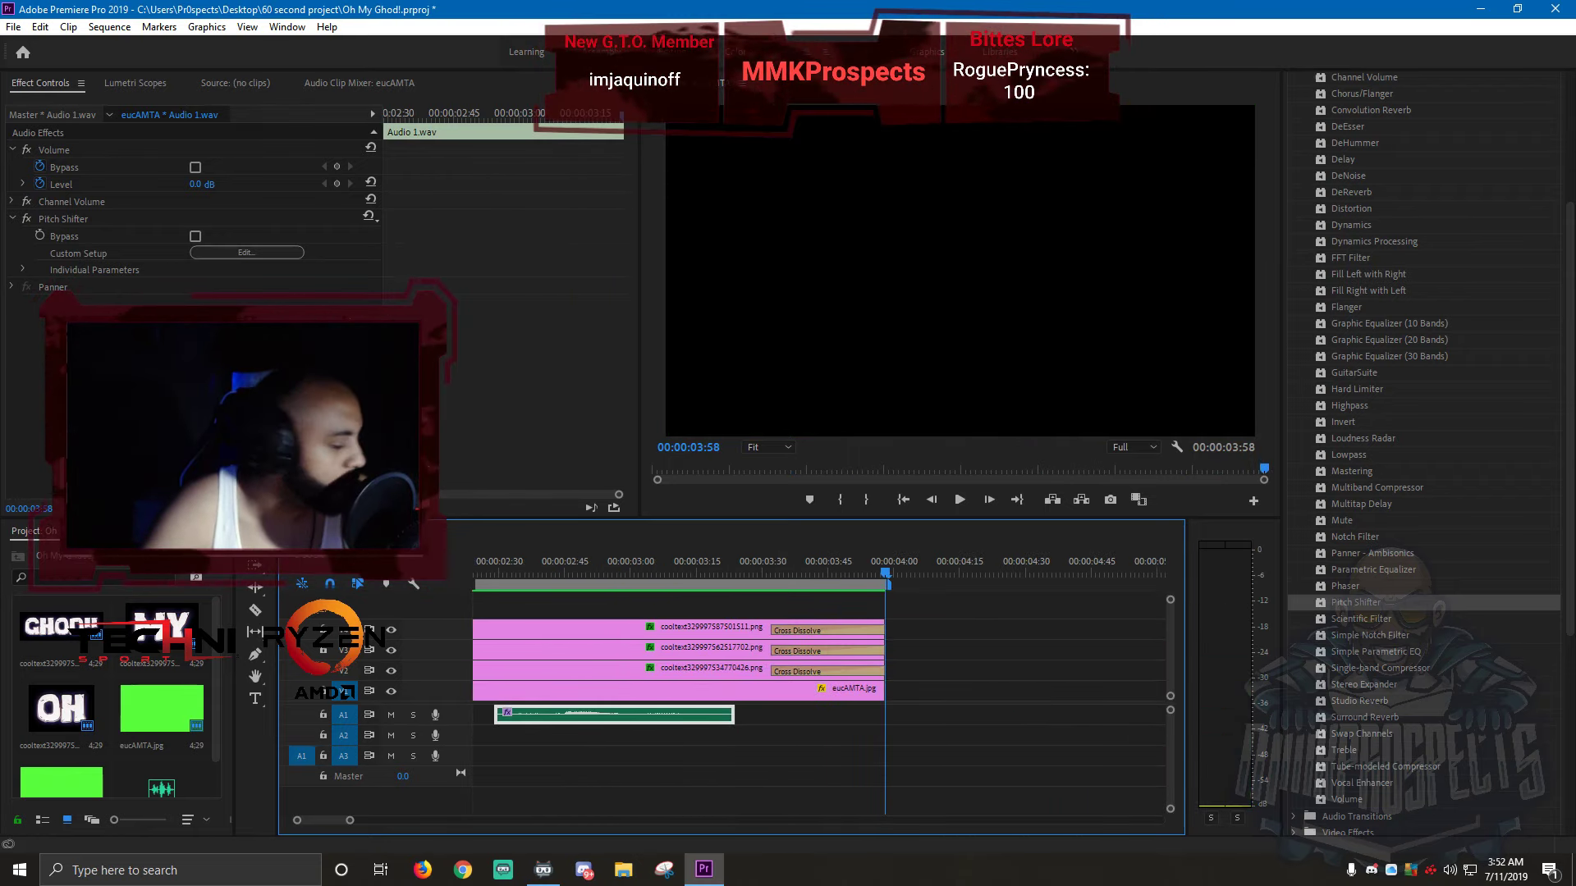
- Open the second audio clip's Pitch Shifter editor, choose Medium Precision, and place the editor clear of the preview
scroll(821, 698, "up", 6)
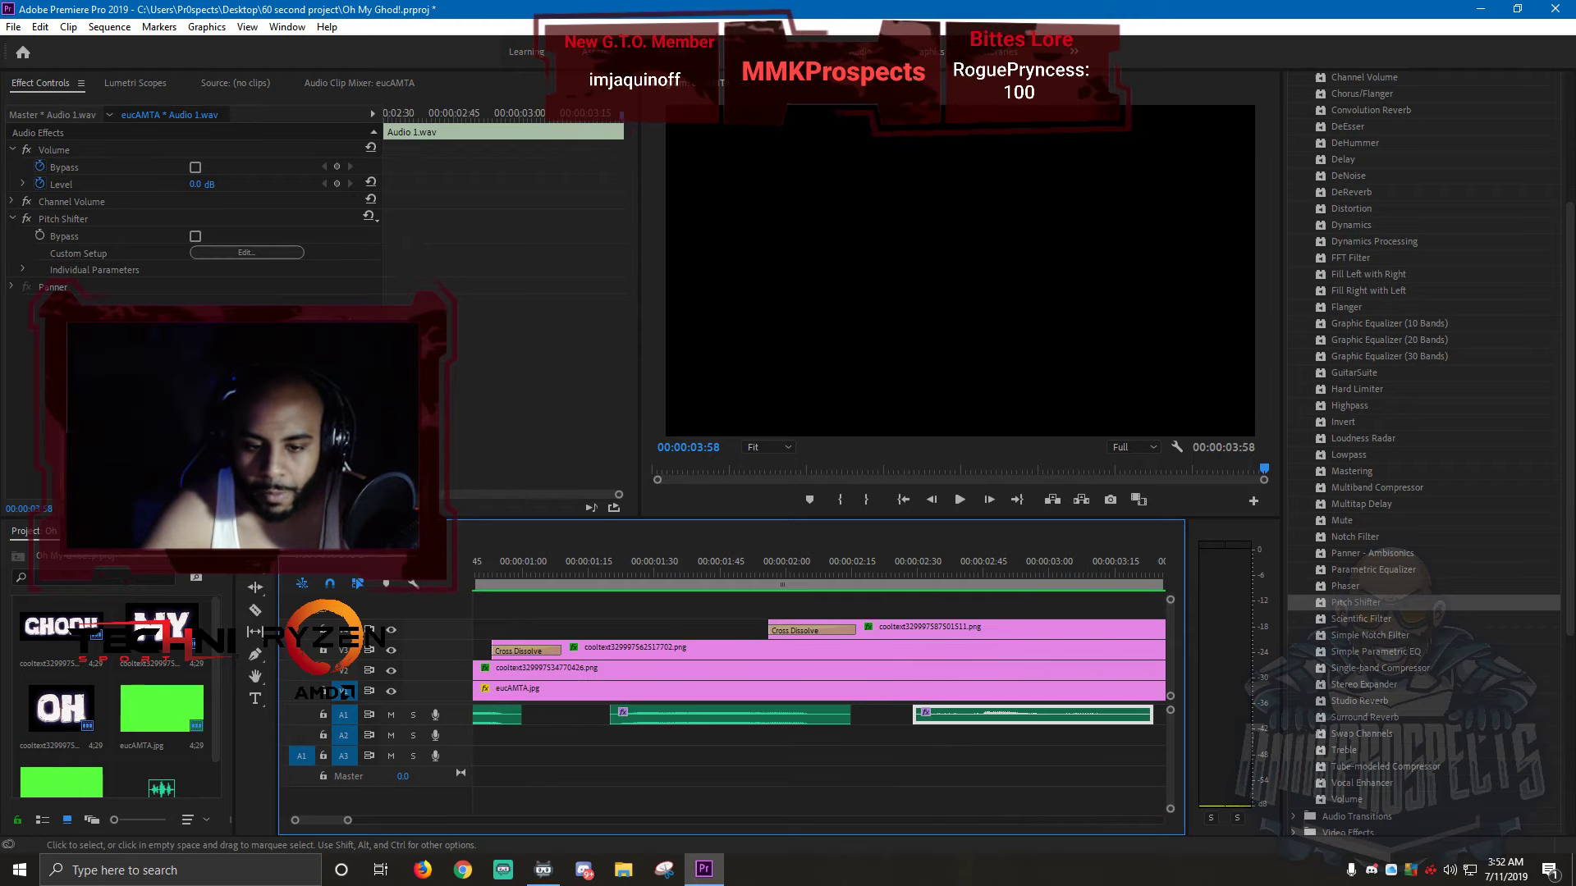
right_click(675, 721)
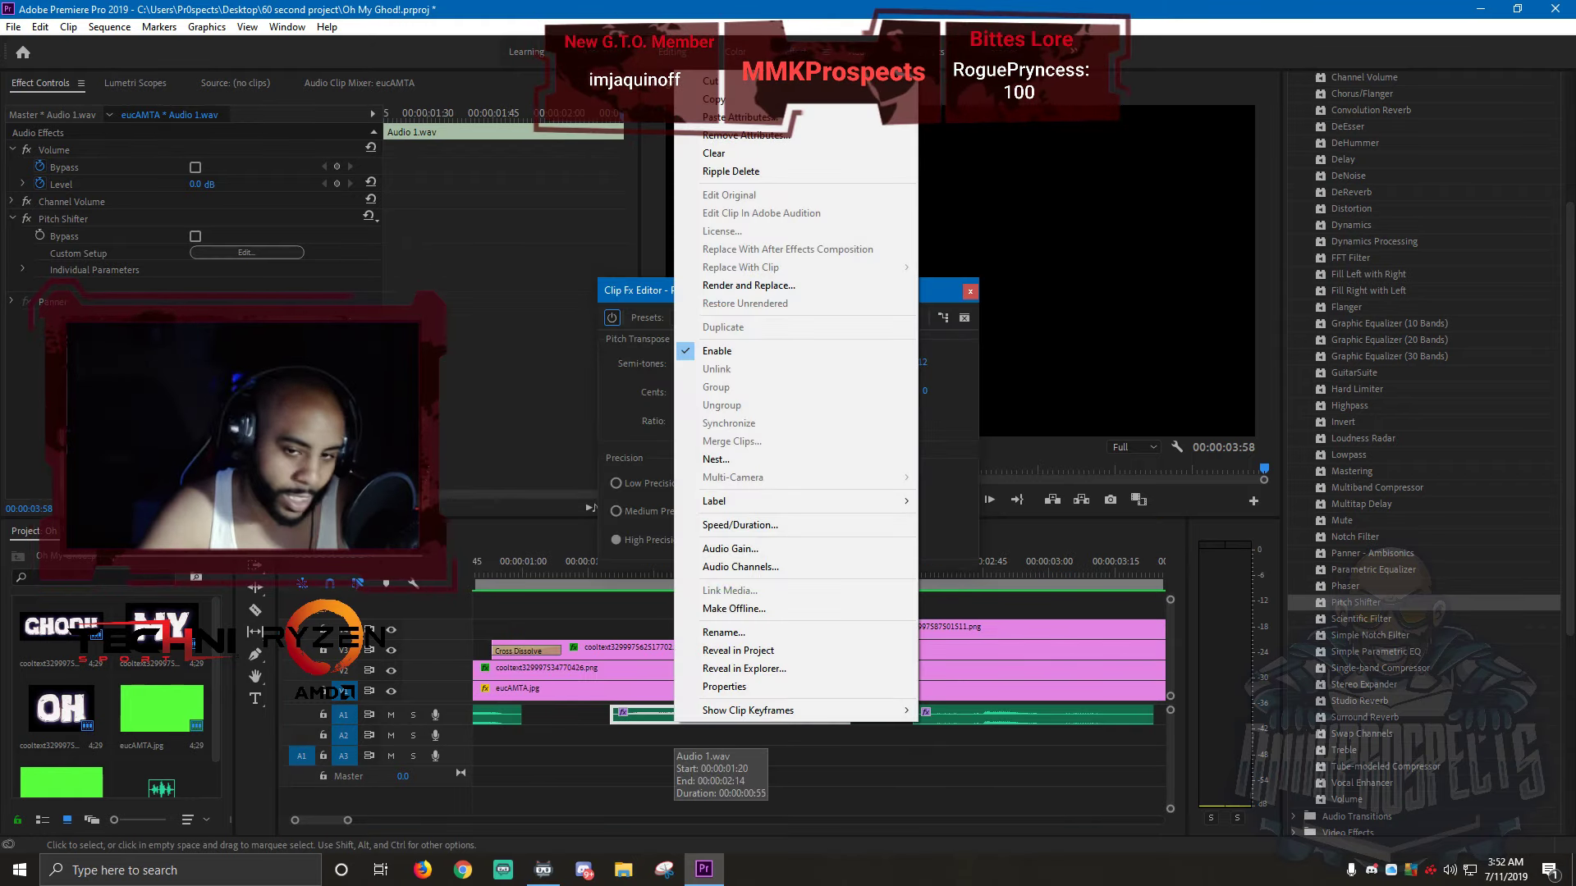
key("Escape")
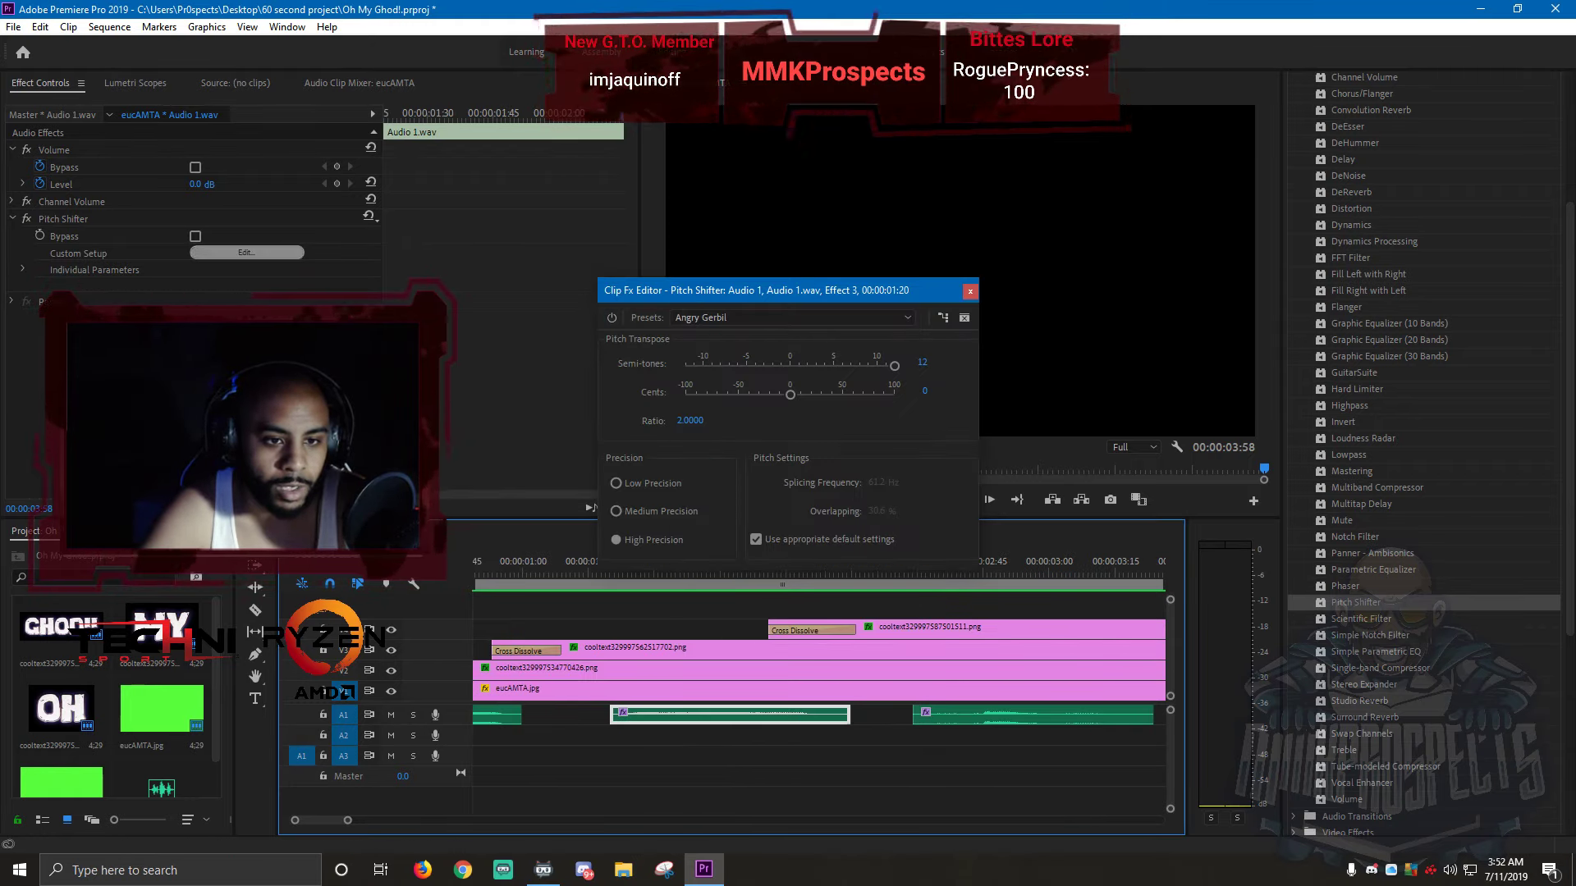
left_click_drag(716, 294, 642, 165)
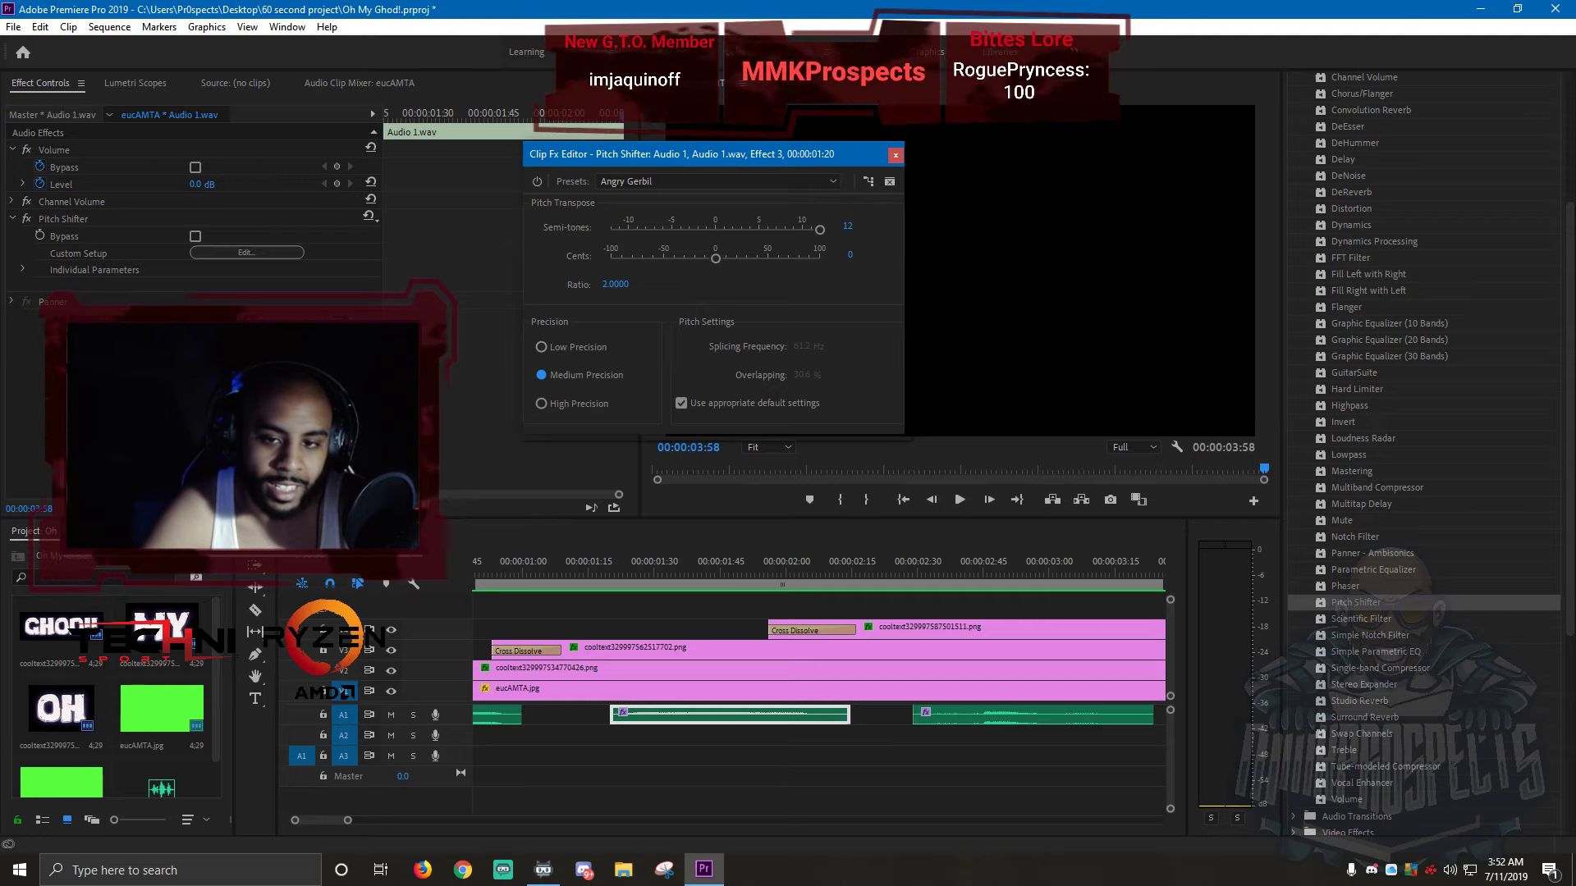
left_click_drag(856, 162, 656, 129)
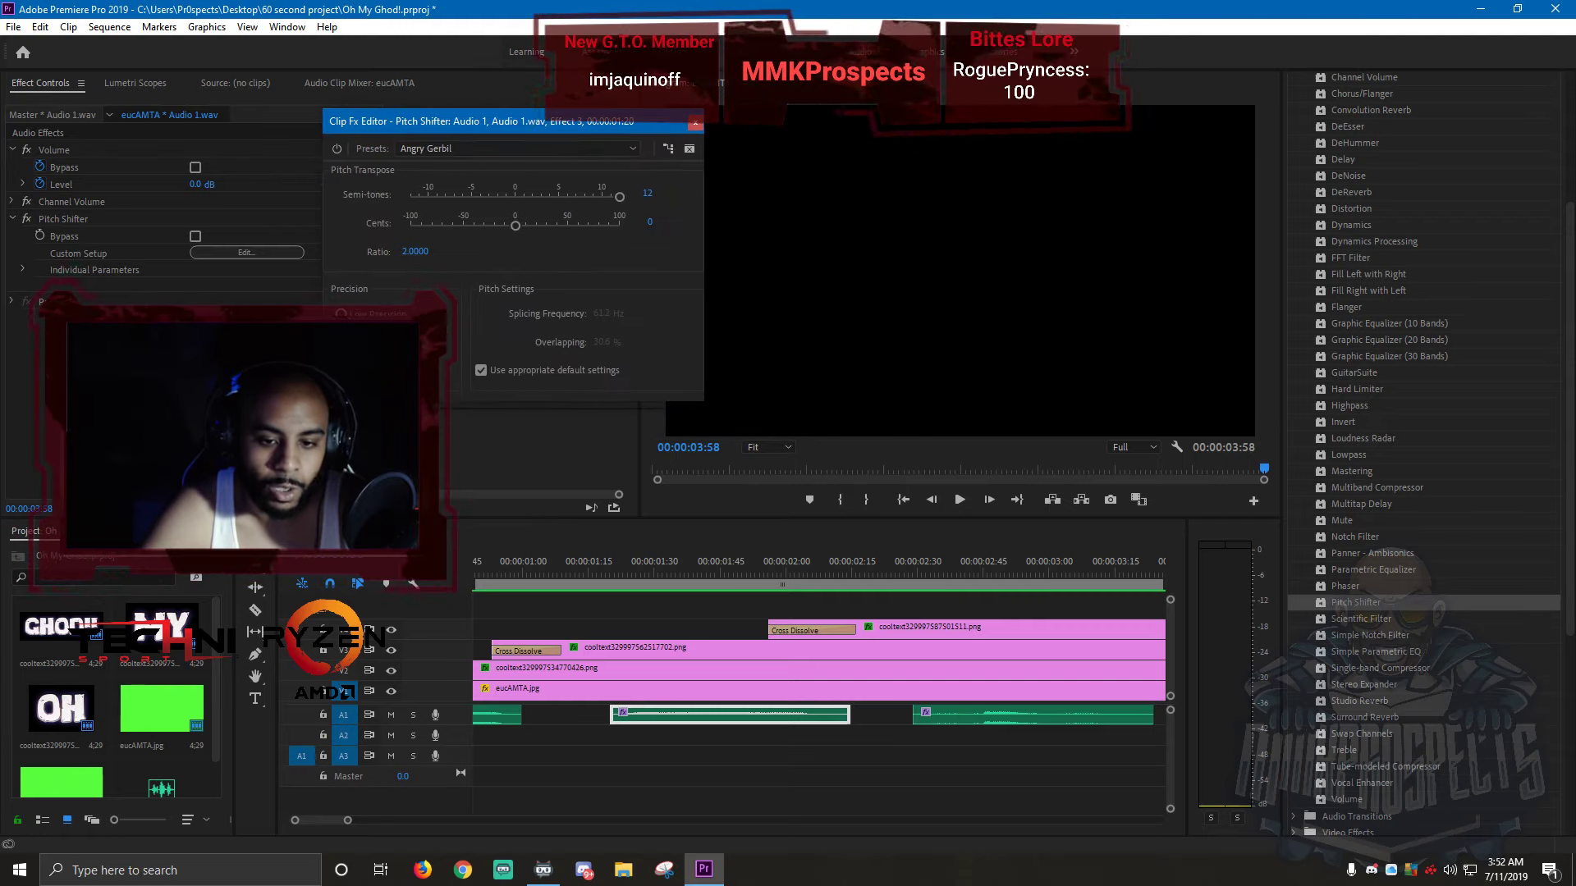
- Play the section around the second audio clip several times to judge its pitch-shifted sound
left_click(580, 572)
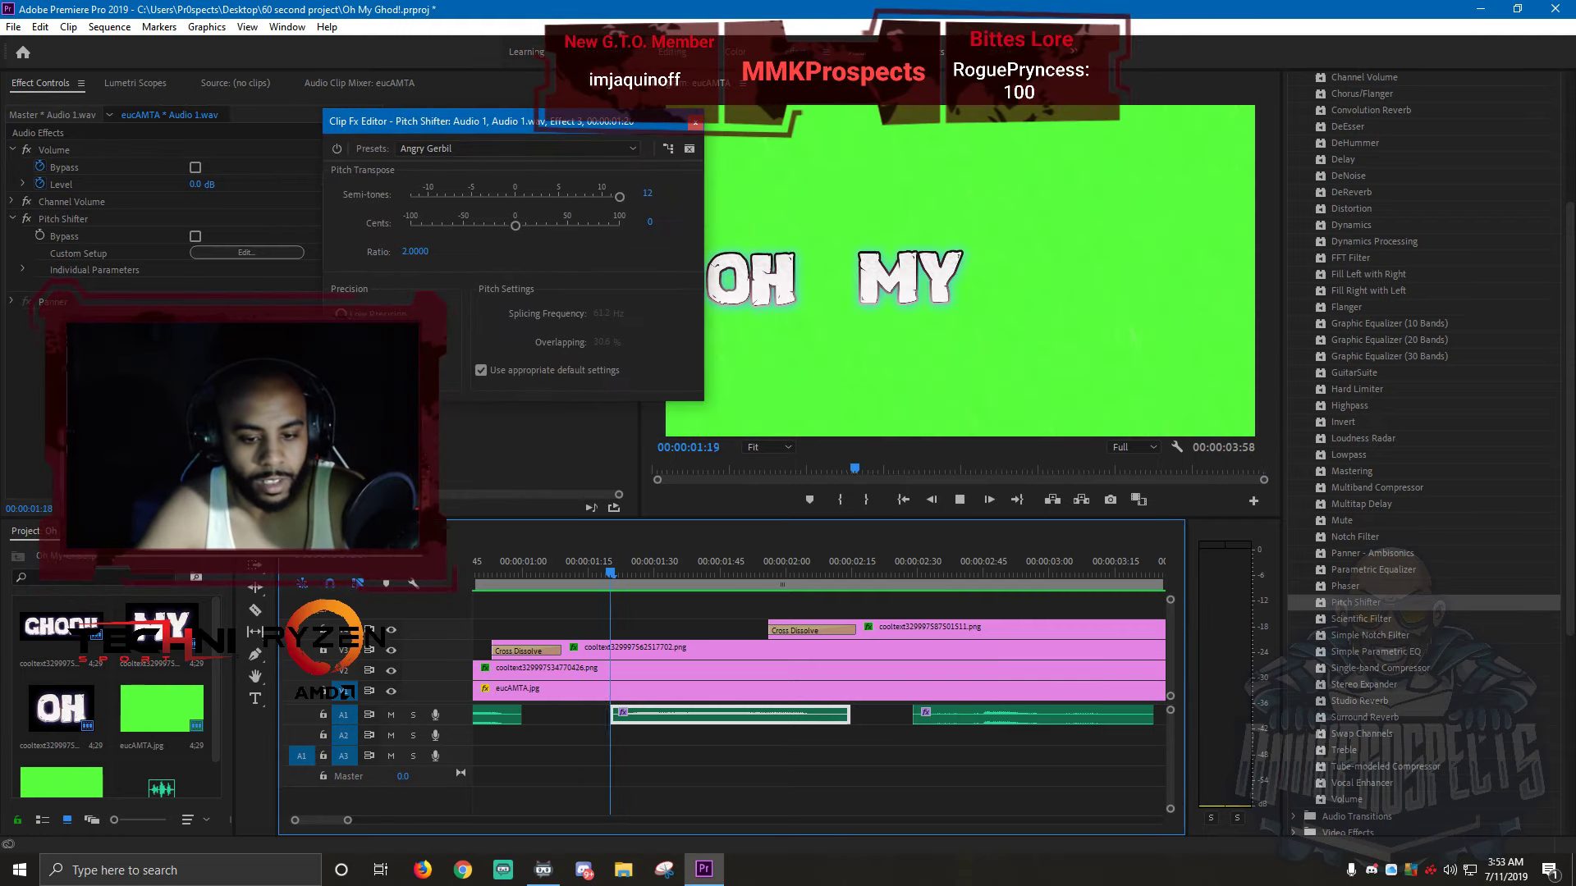
key("space")
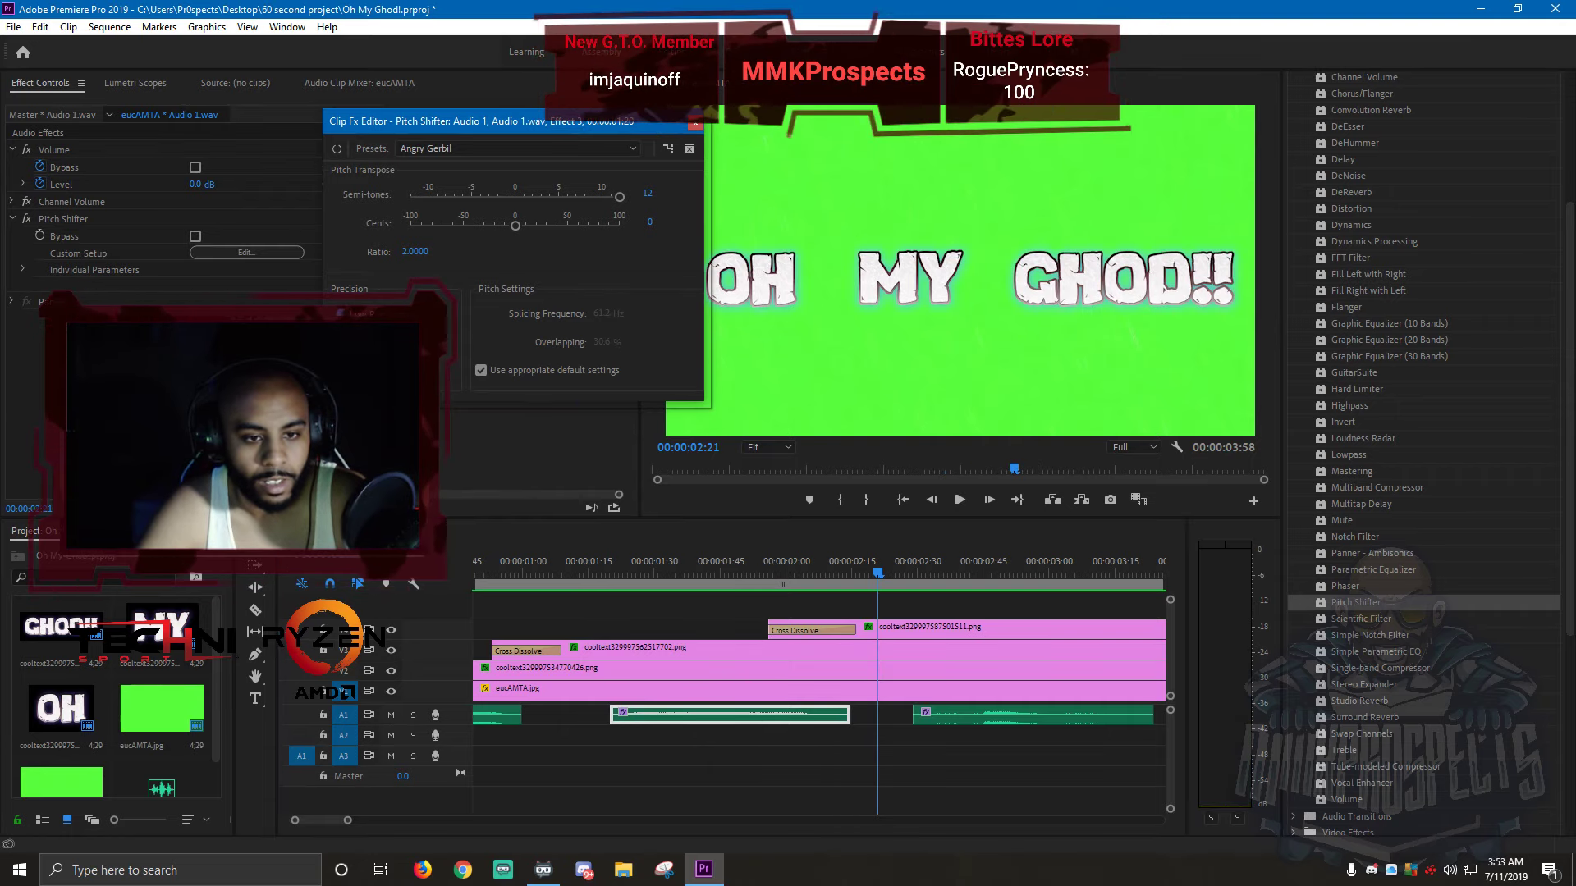
left_click(532, 572)
key("space")
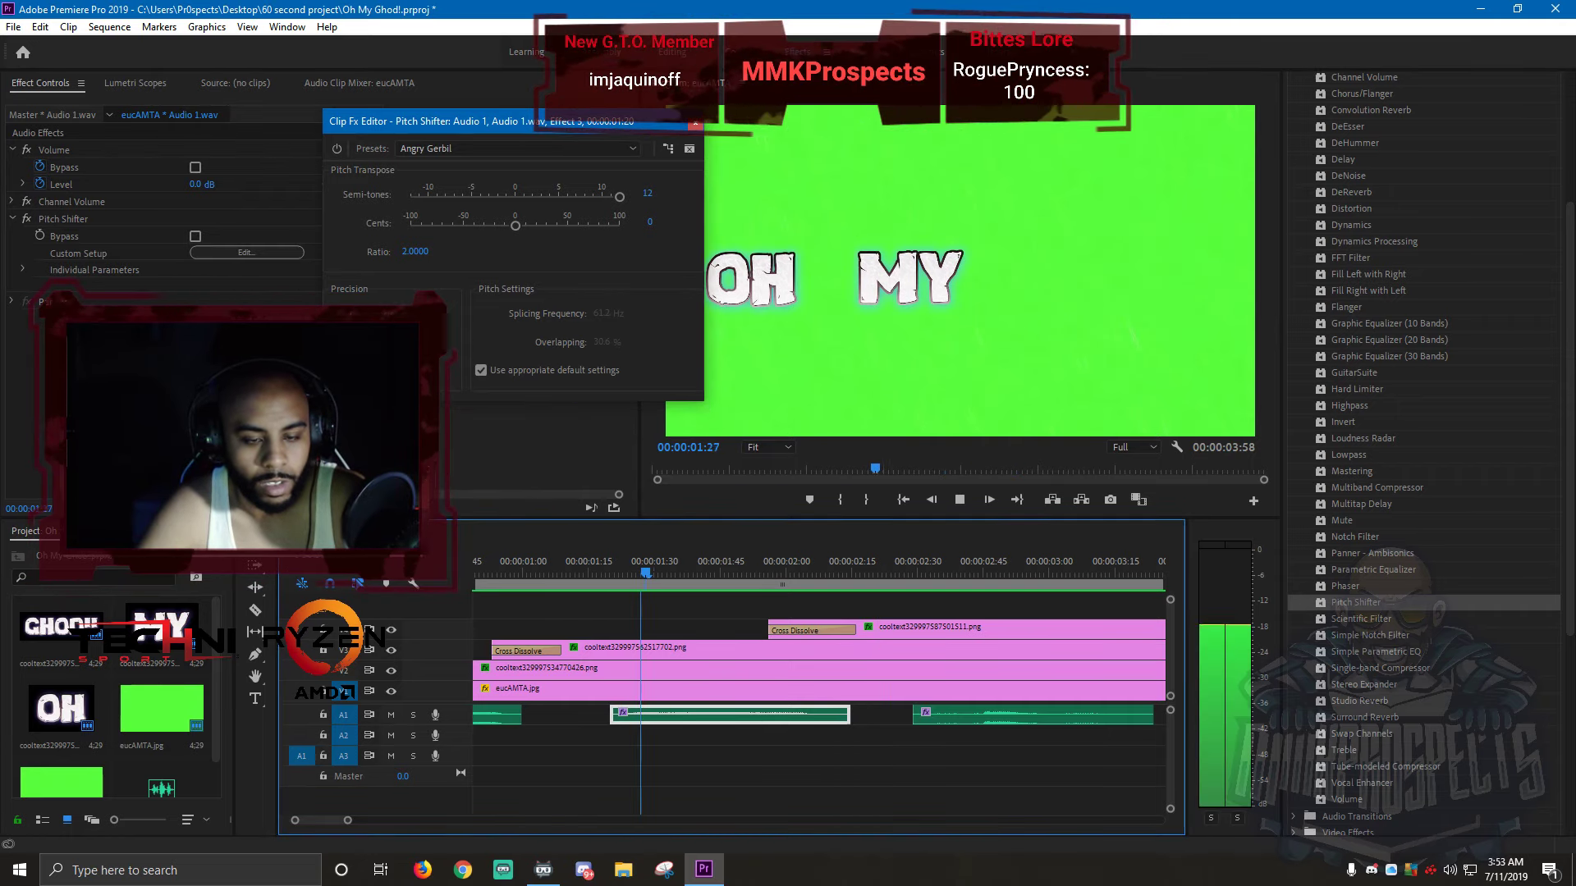
key("space")
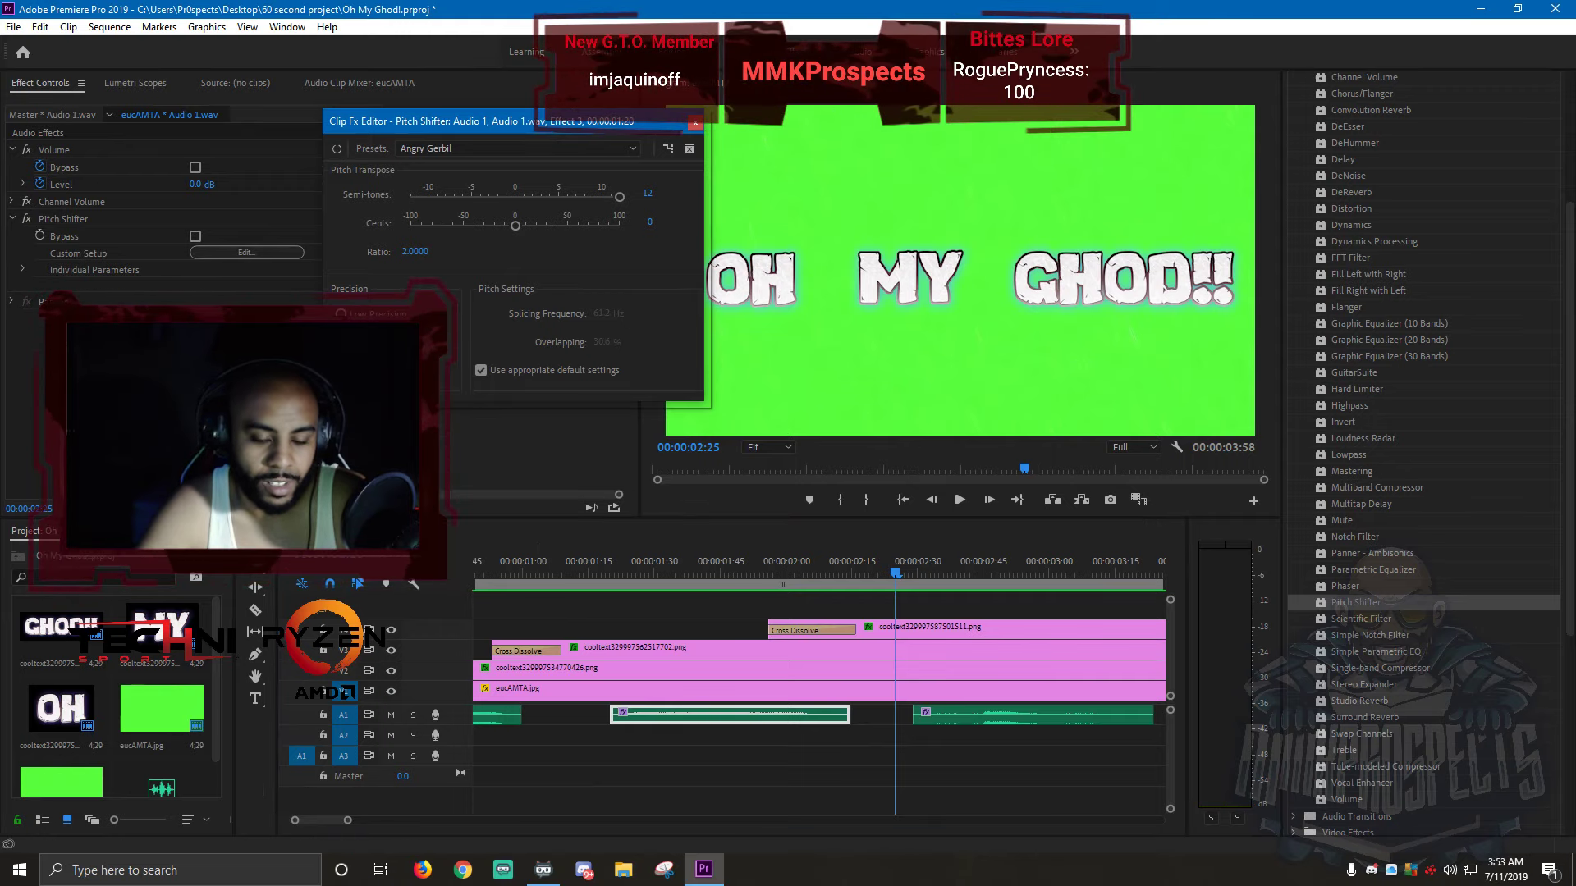
left_click(535, 572)
key("space")
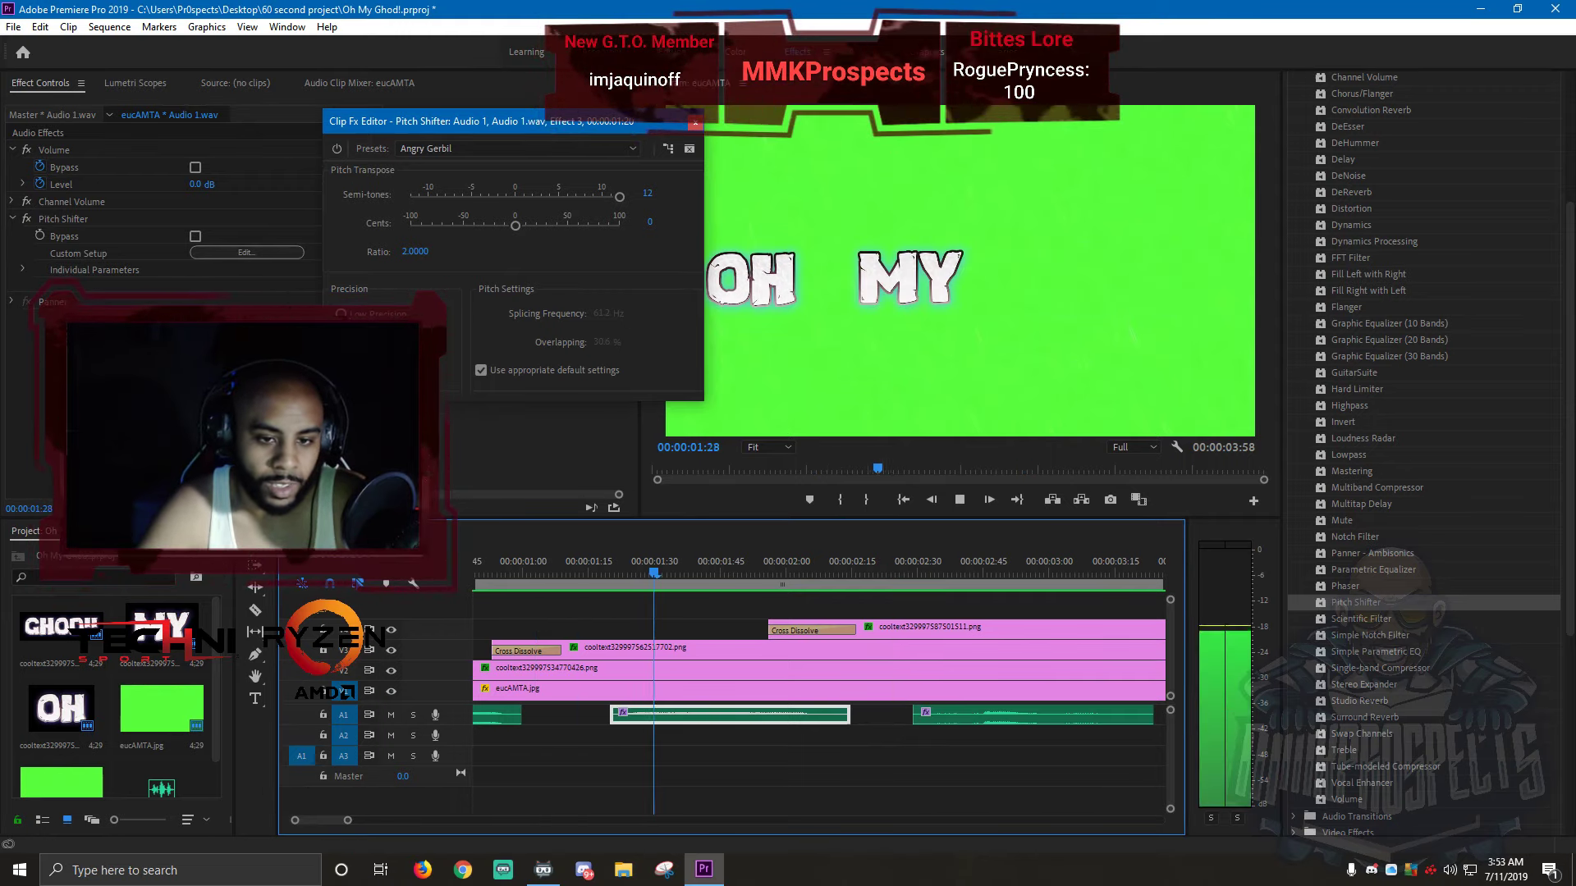
key("space")
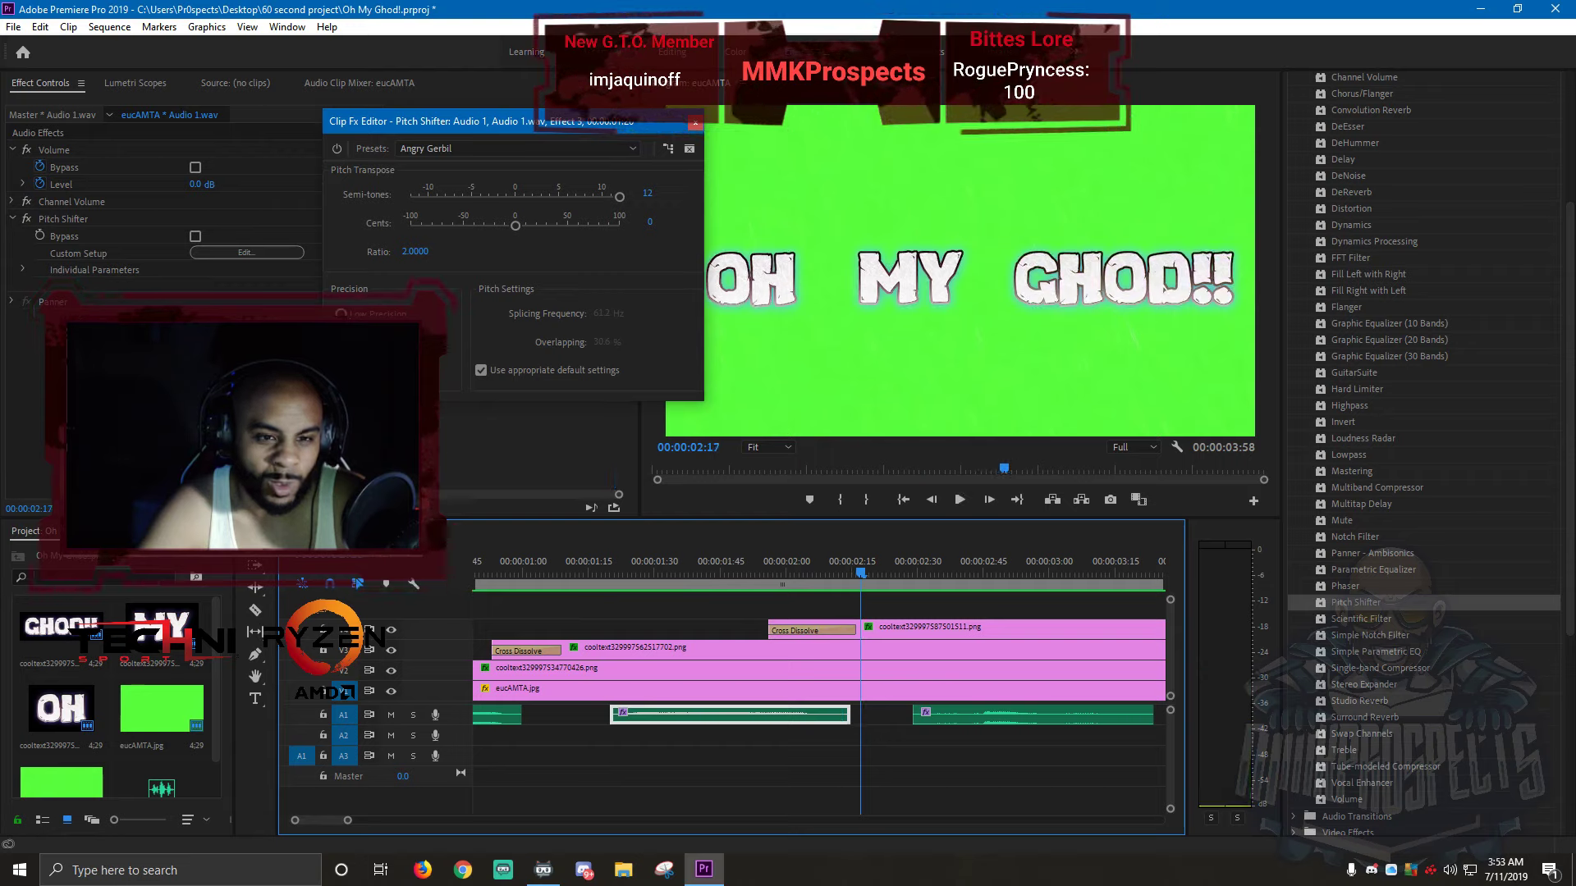
- Try the second audio clip's Pitch Shifter at 10 semi-tones and play the section back
left_click_drag(619, 197, 609, 197)
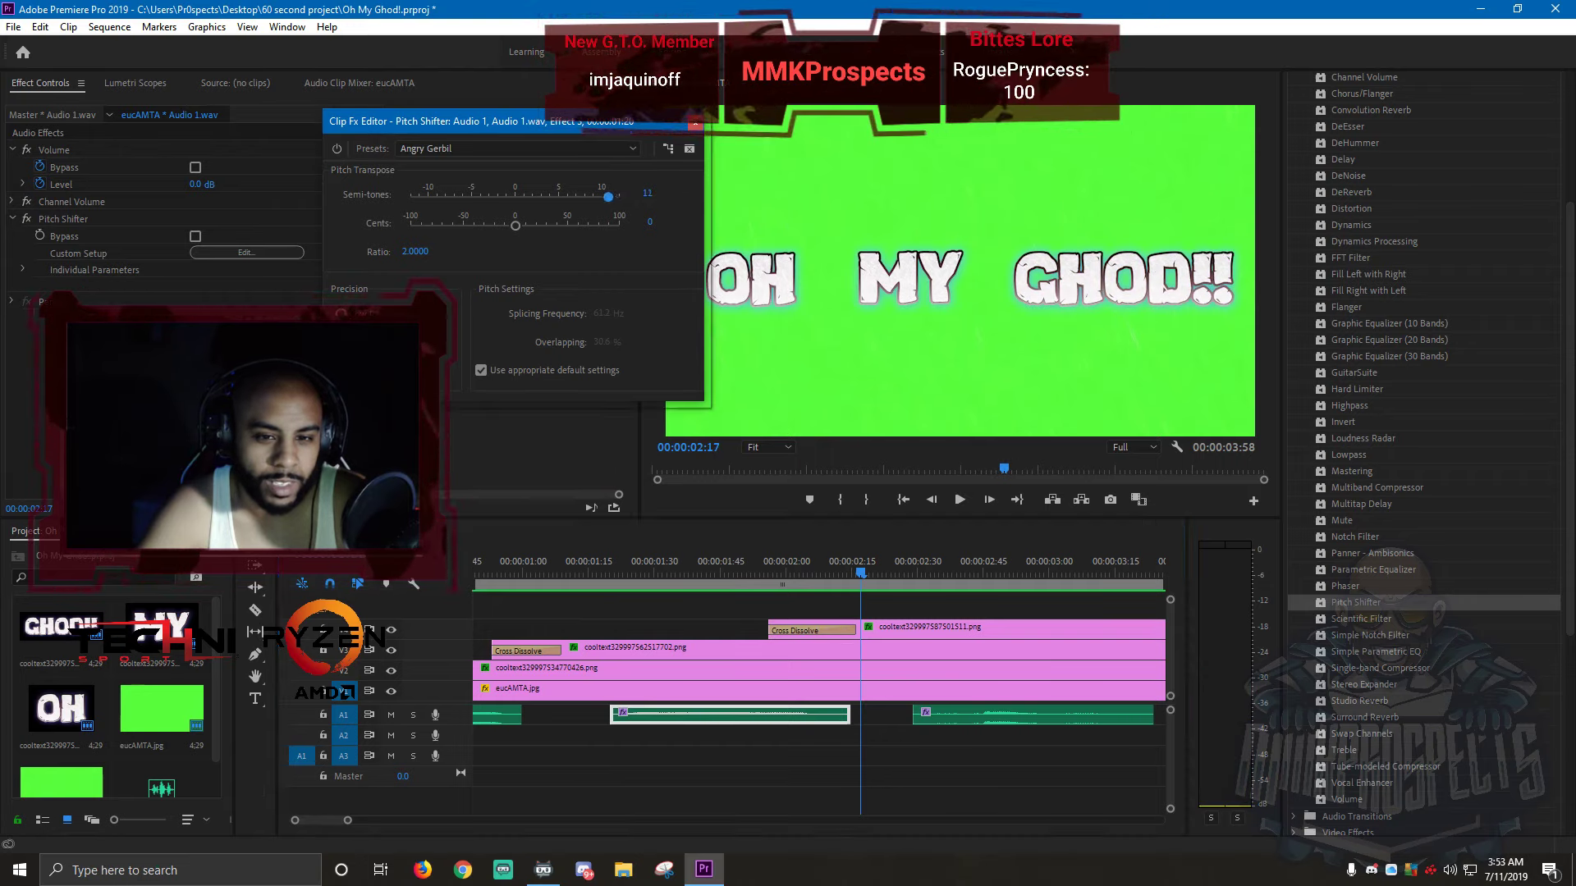
left_click(566, 608)
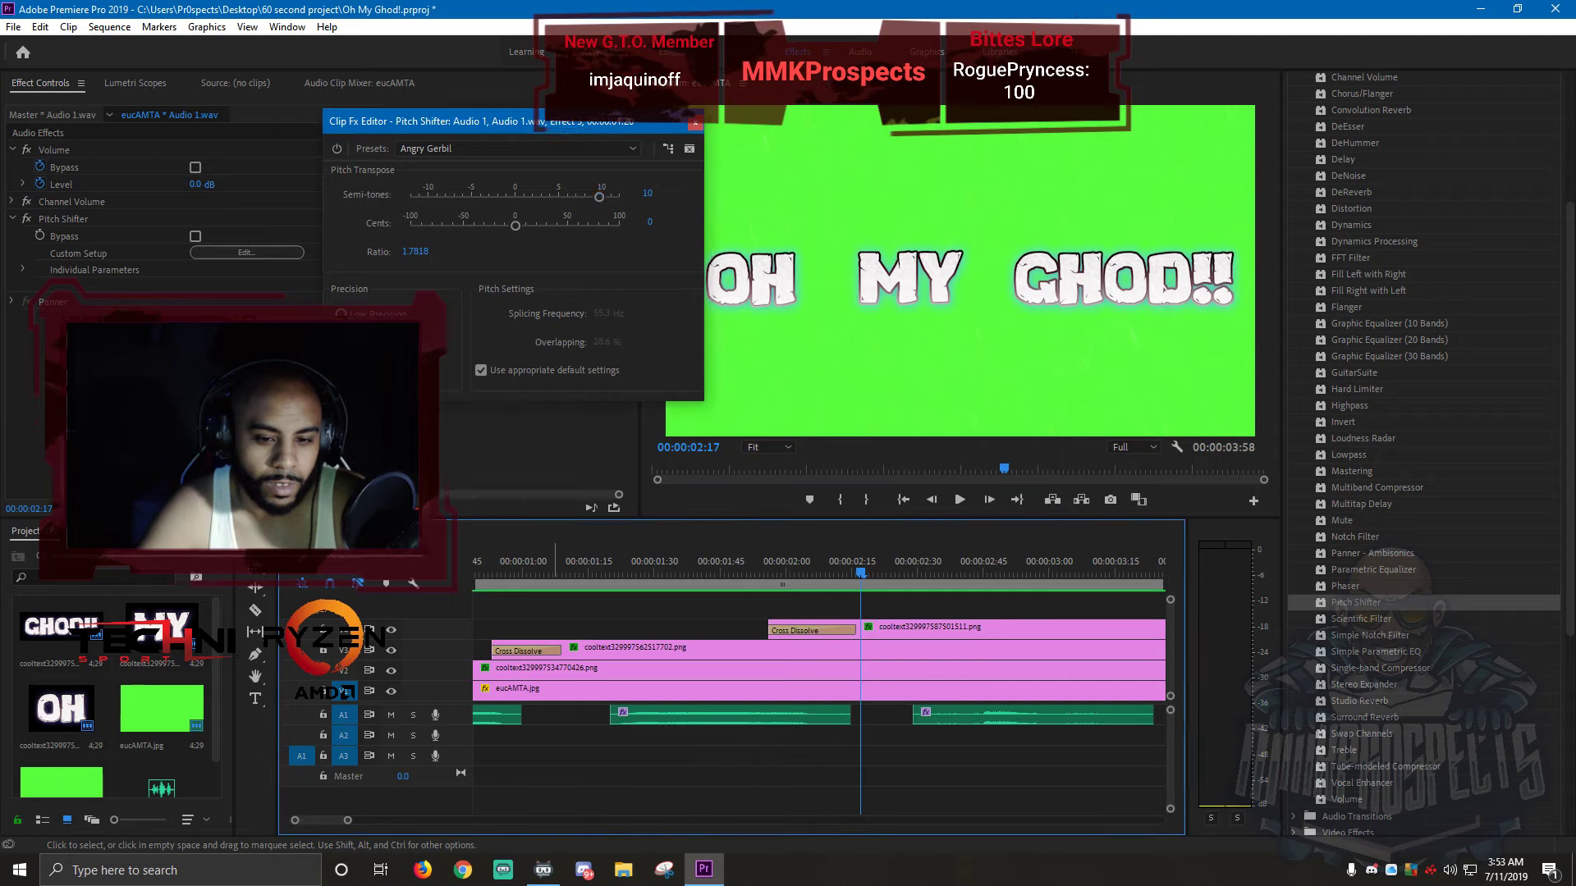
left_click(548, 569)
key("space")
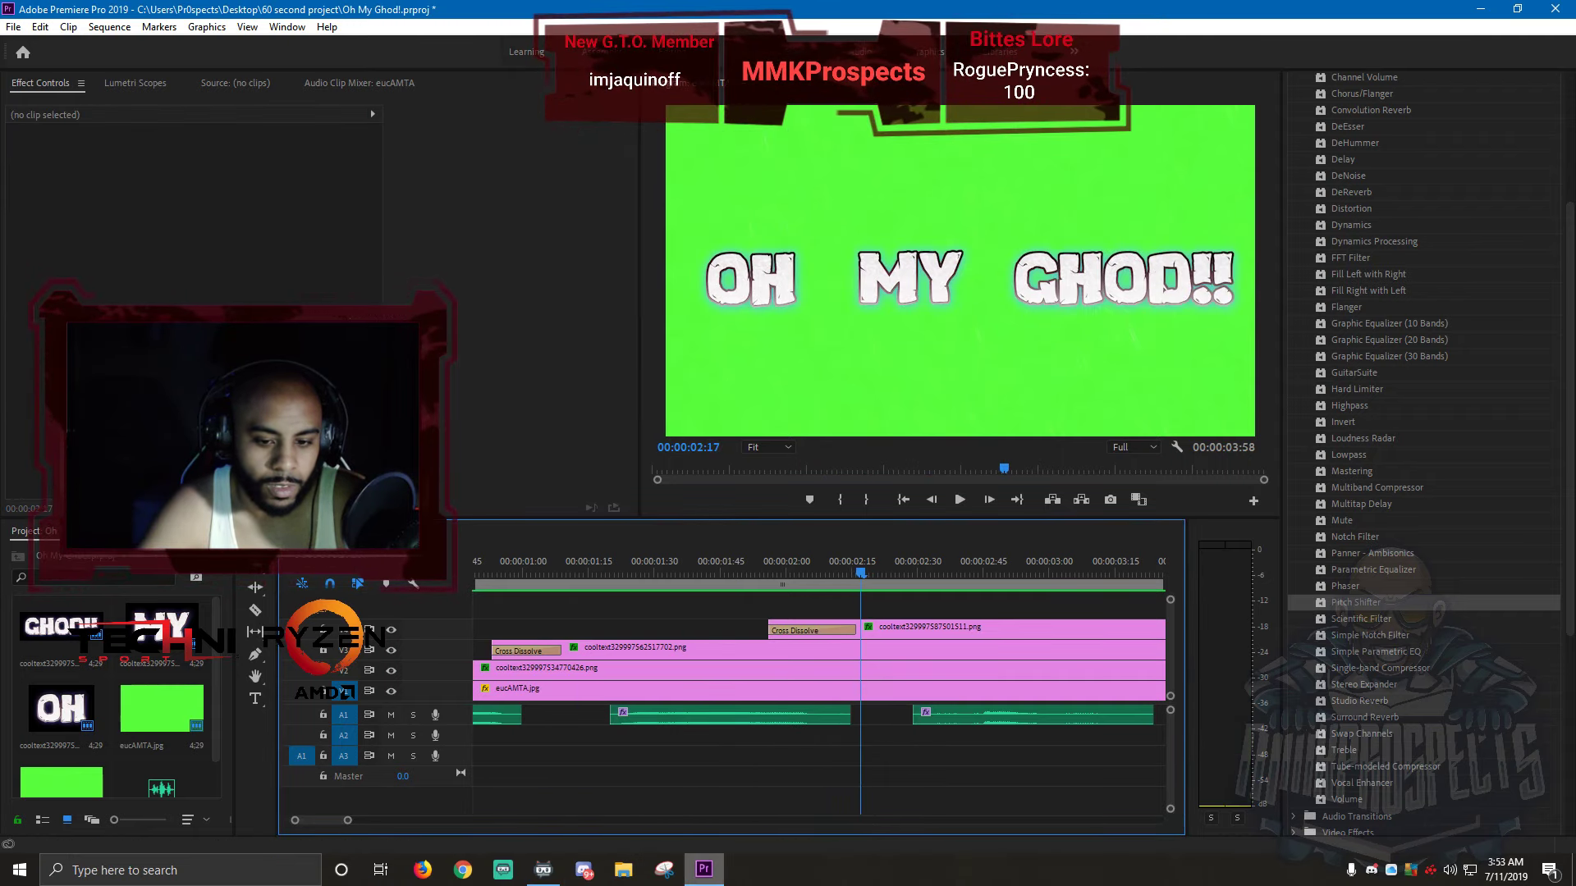
- Reopen the second audio clip's Pitch Shifter editor and set it to 12 semi-tones and 0 cents
left_click(703, 870)
left_click(703, 870)
left_click(648, 716)
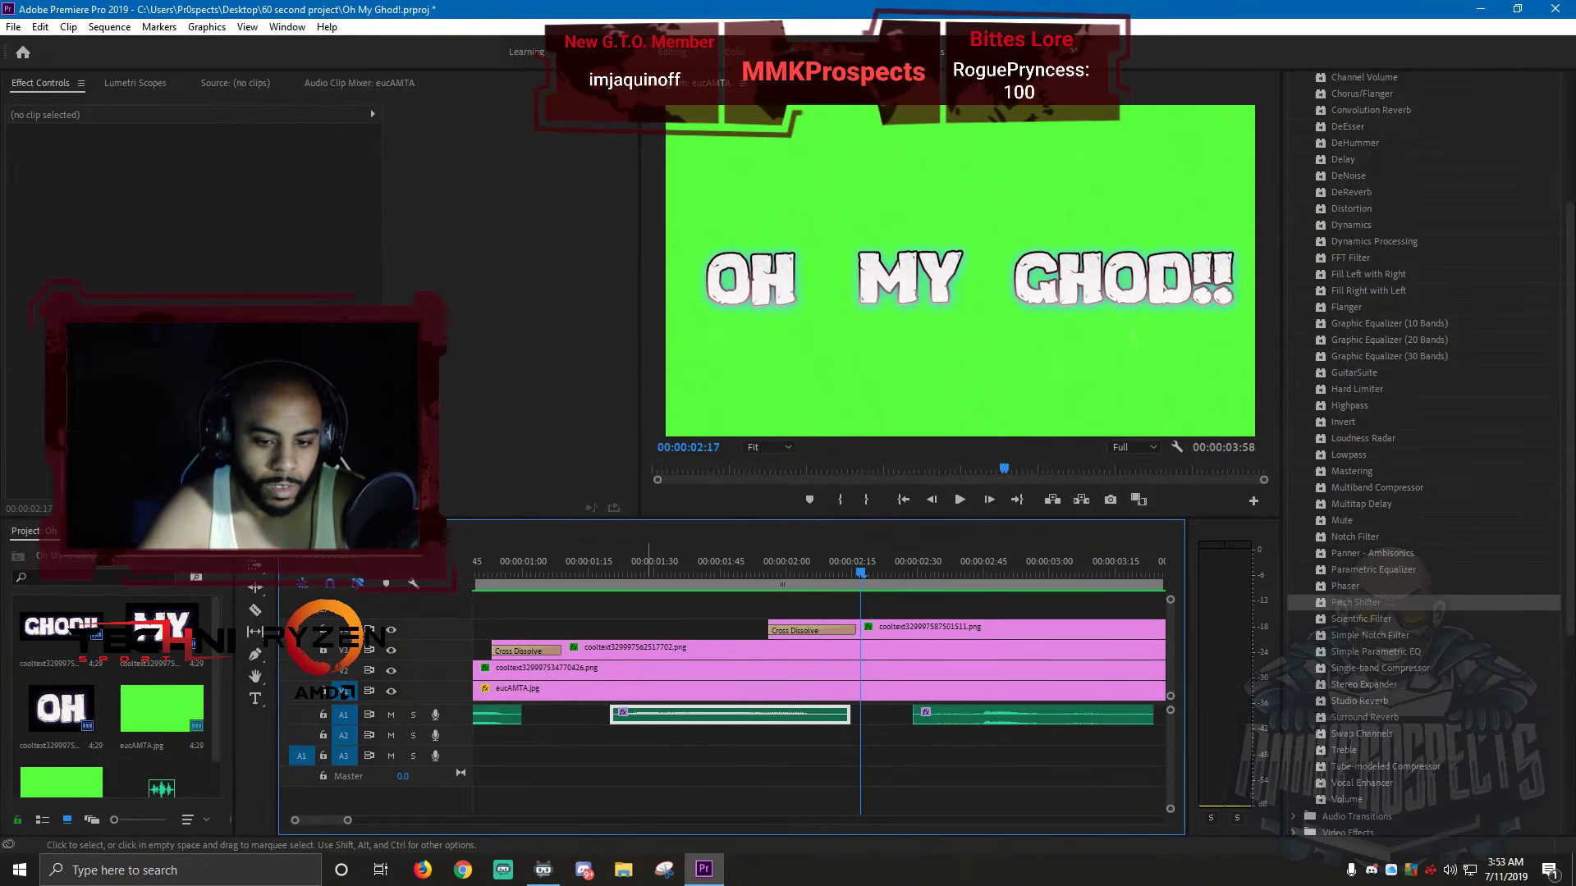
left_click_drag(686, 281, 440, 145)
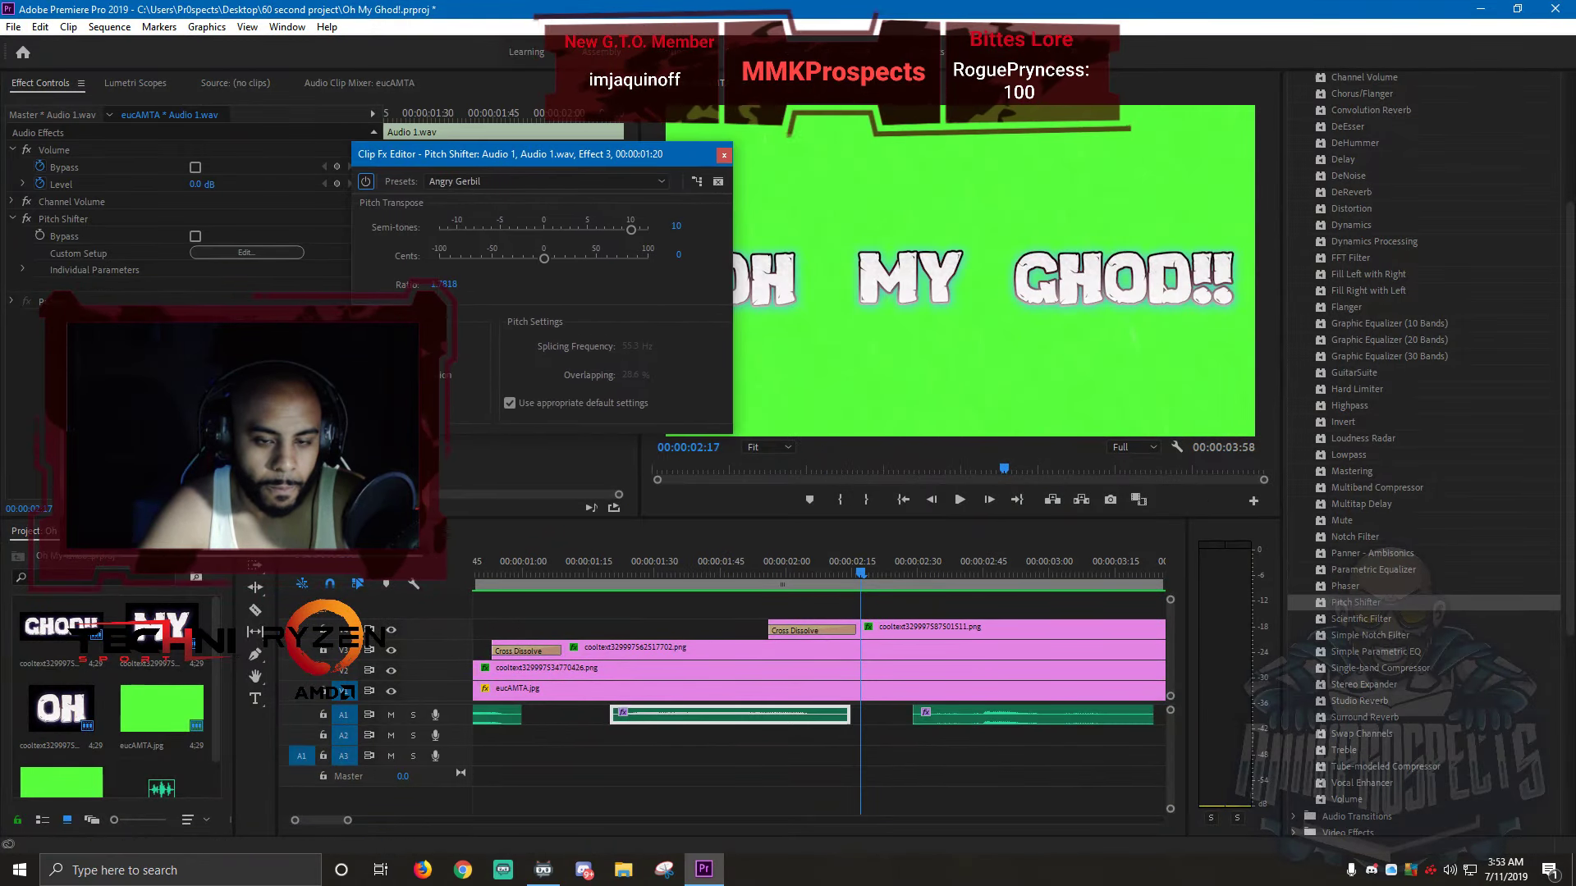
left_click_drag(543, 259, 533, 259)
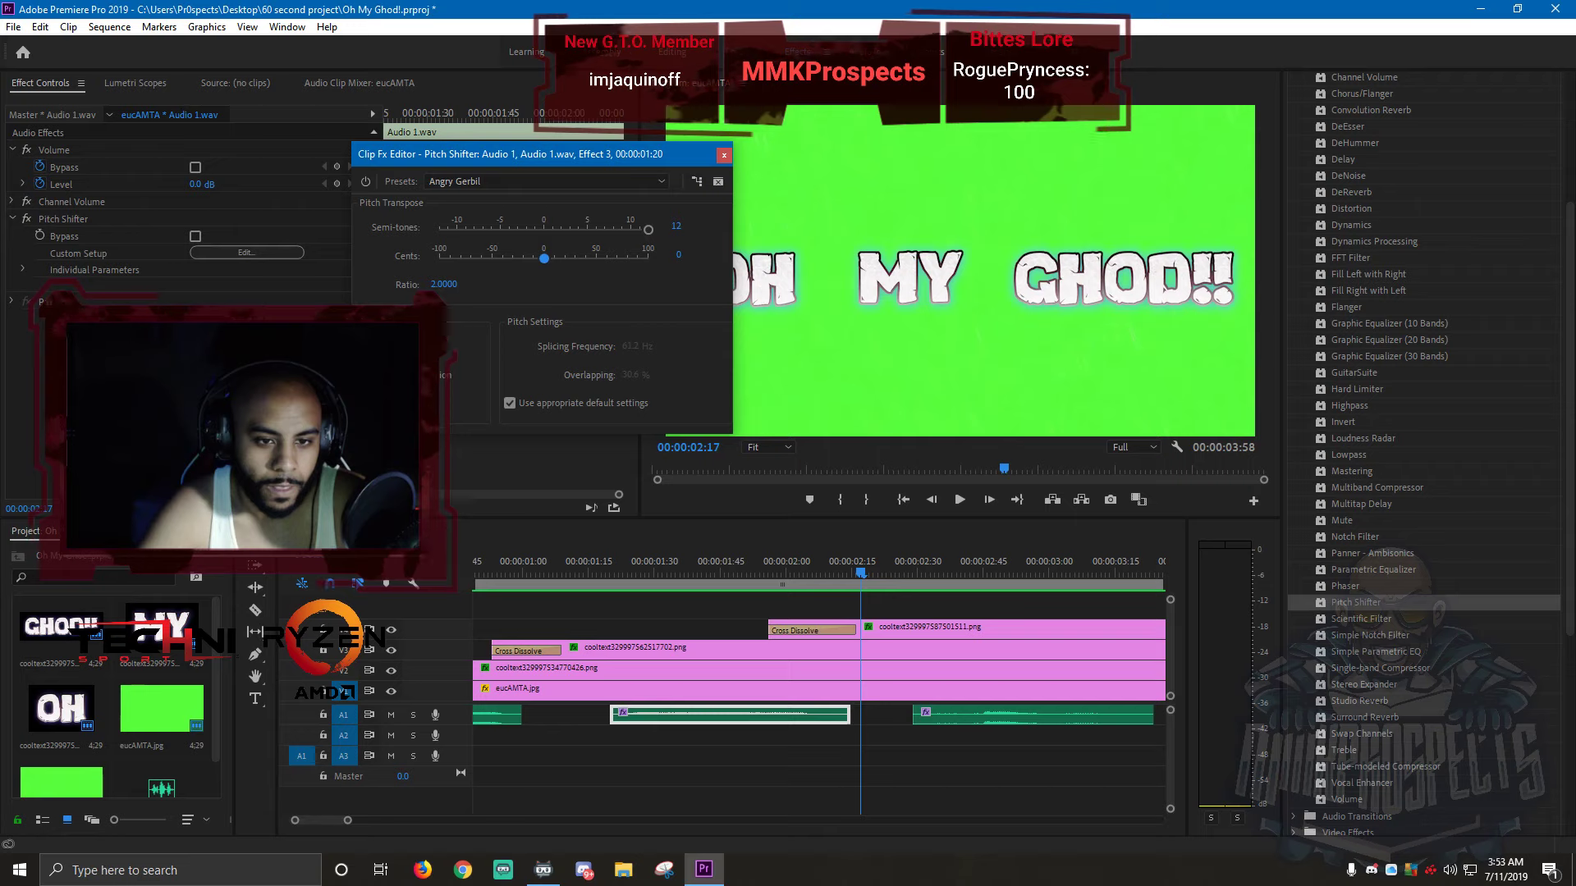
- Try the second audio clip's Pitch Shifter at -10 cents, play the section back, and restore 0 cents
left_click(550, 566)
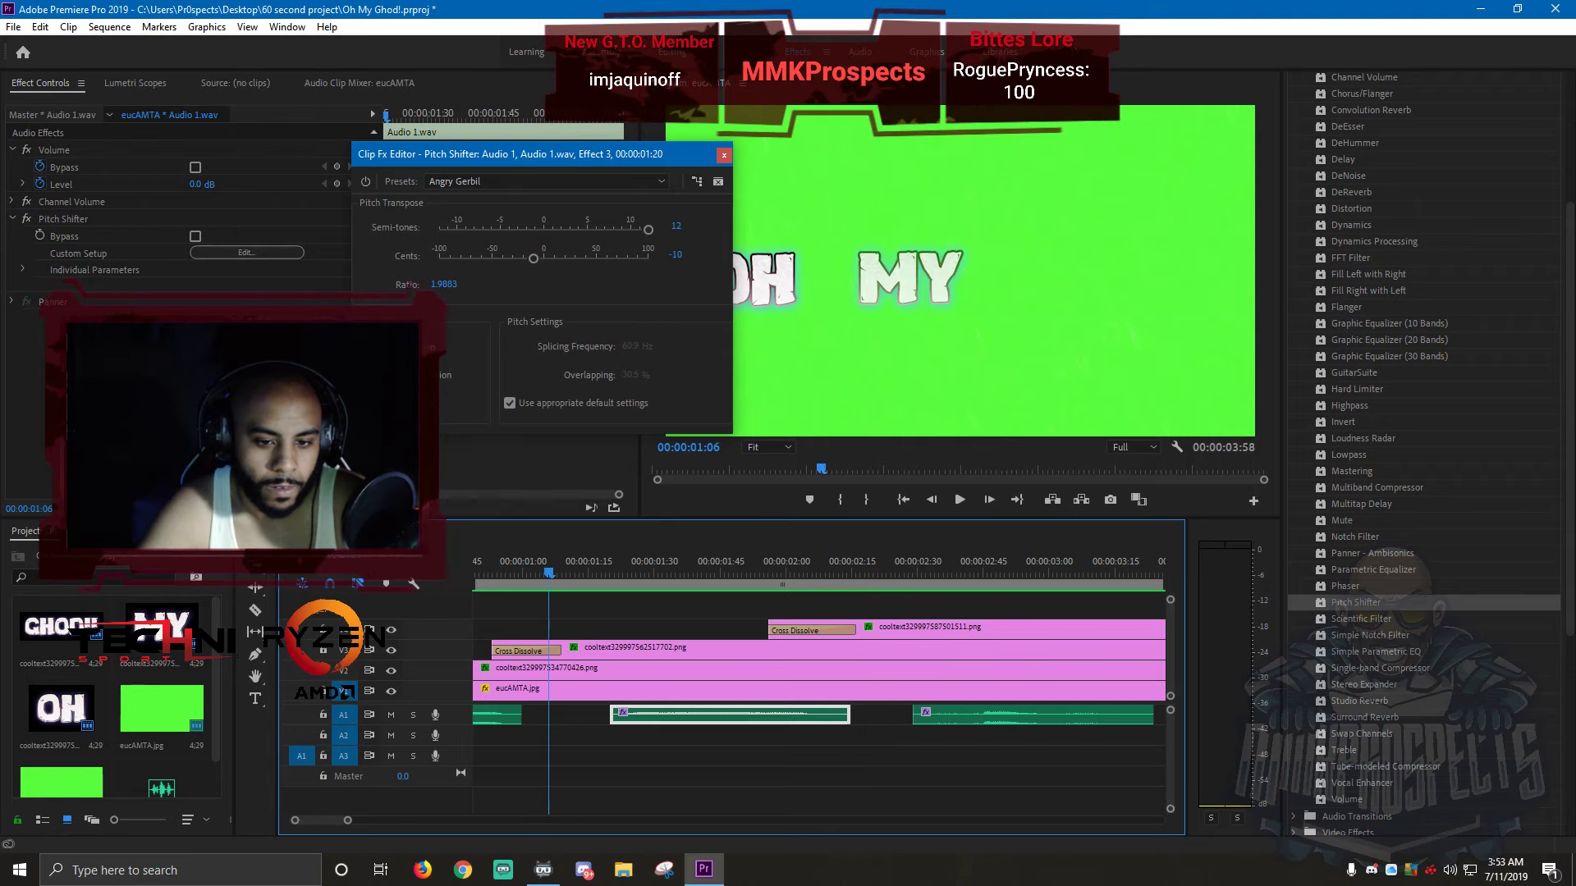
key("space")
key("space")
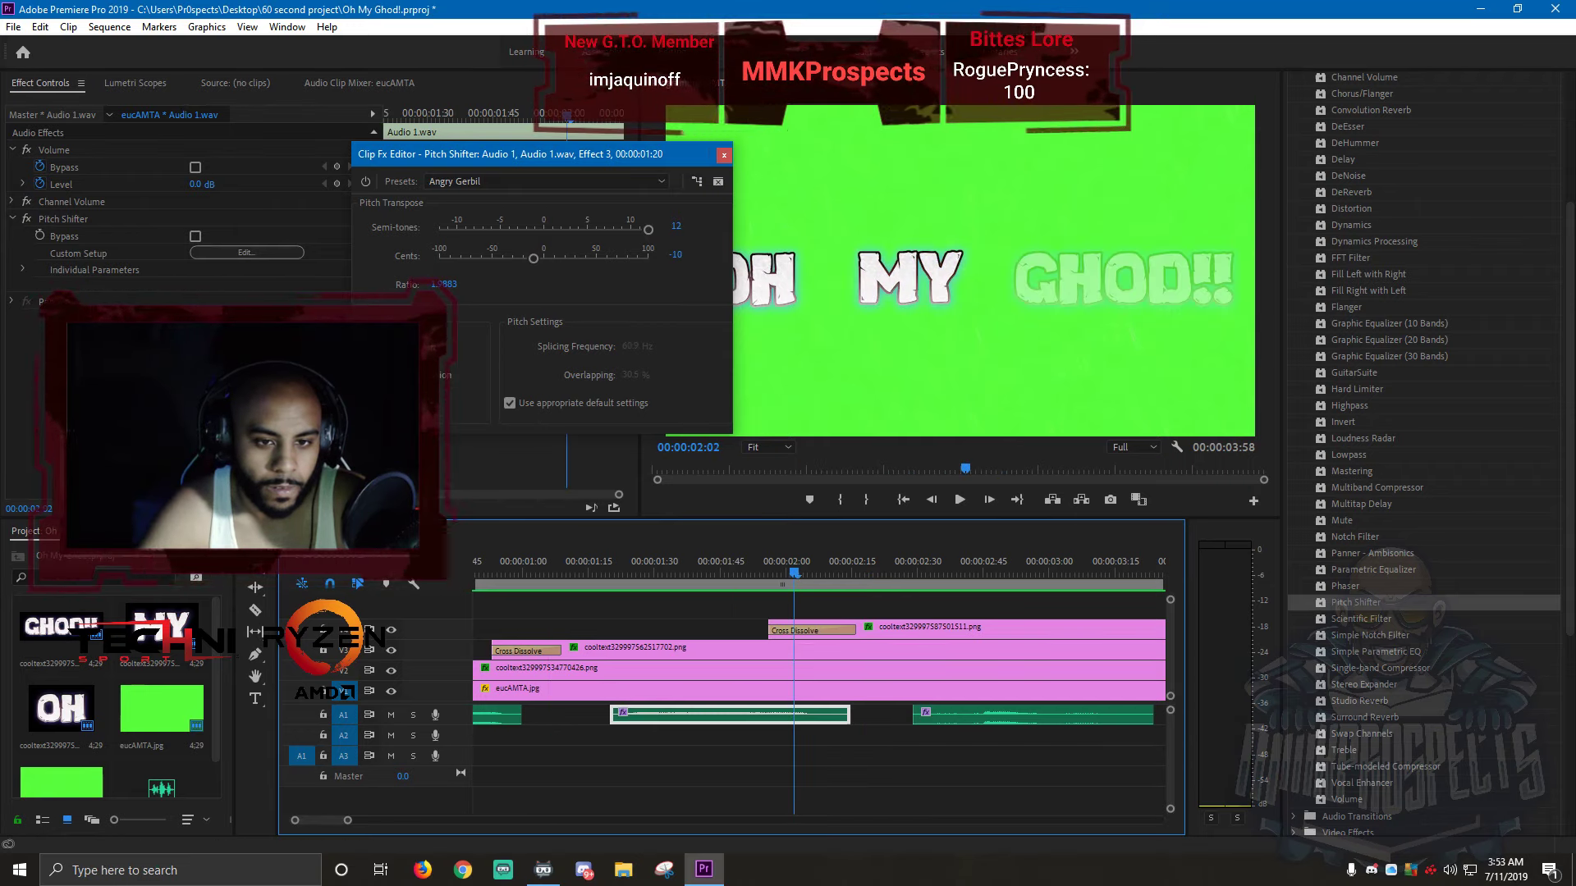
left_click_drag(533, 258, 544, 258)
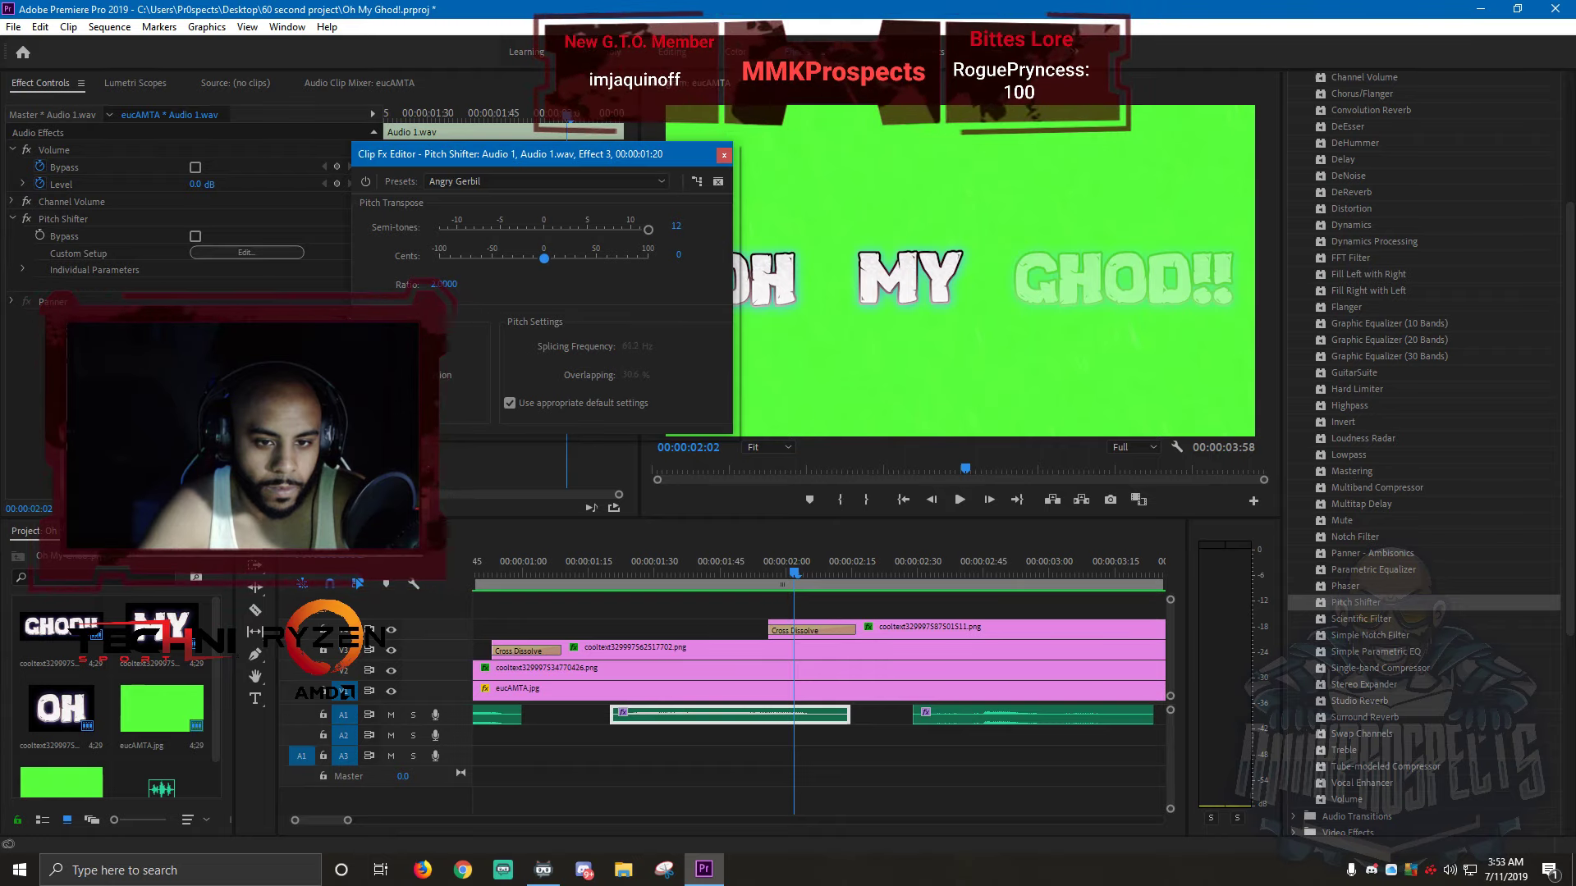
- Try the Deathly Ill Pitch Shifter preset on the second audio clip and play the section back
left_click(542, 182)
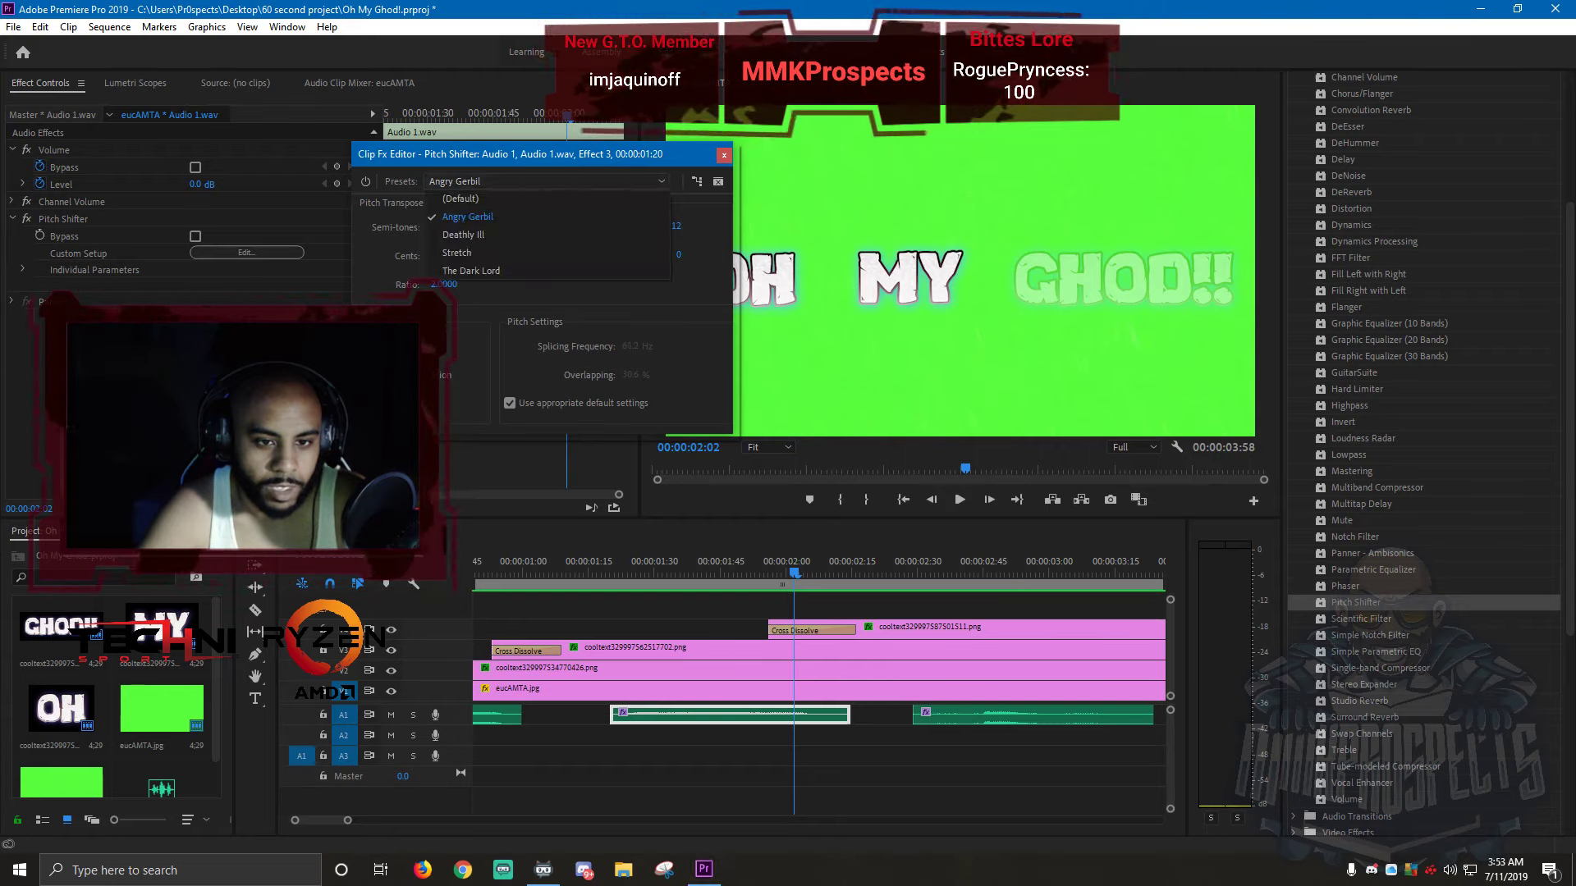
left_click(462, 235)
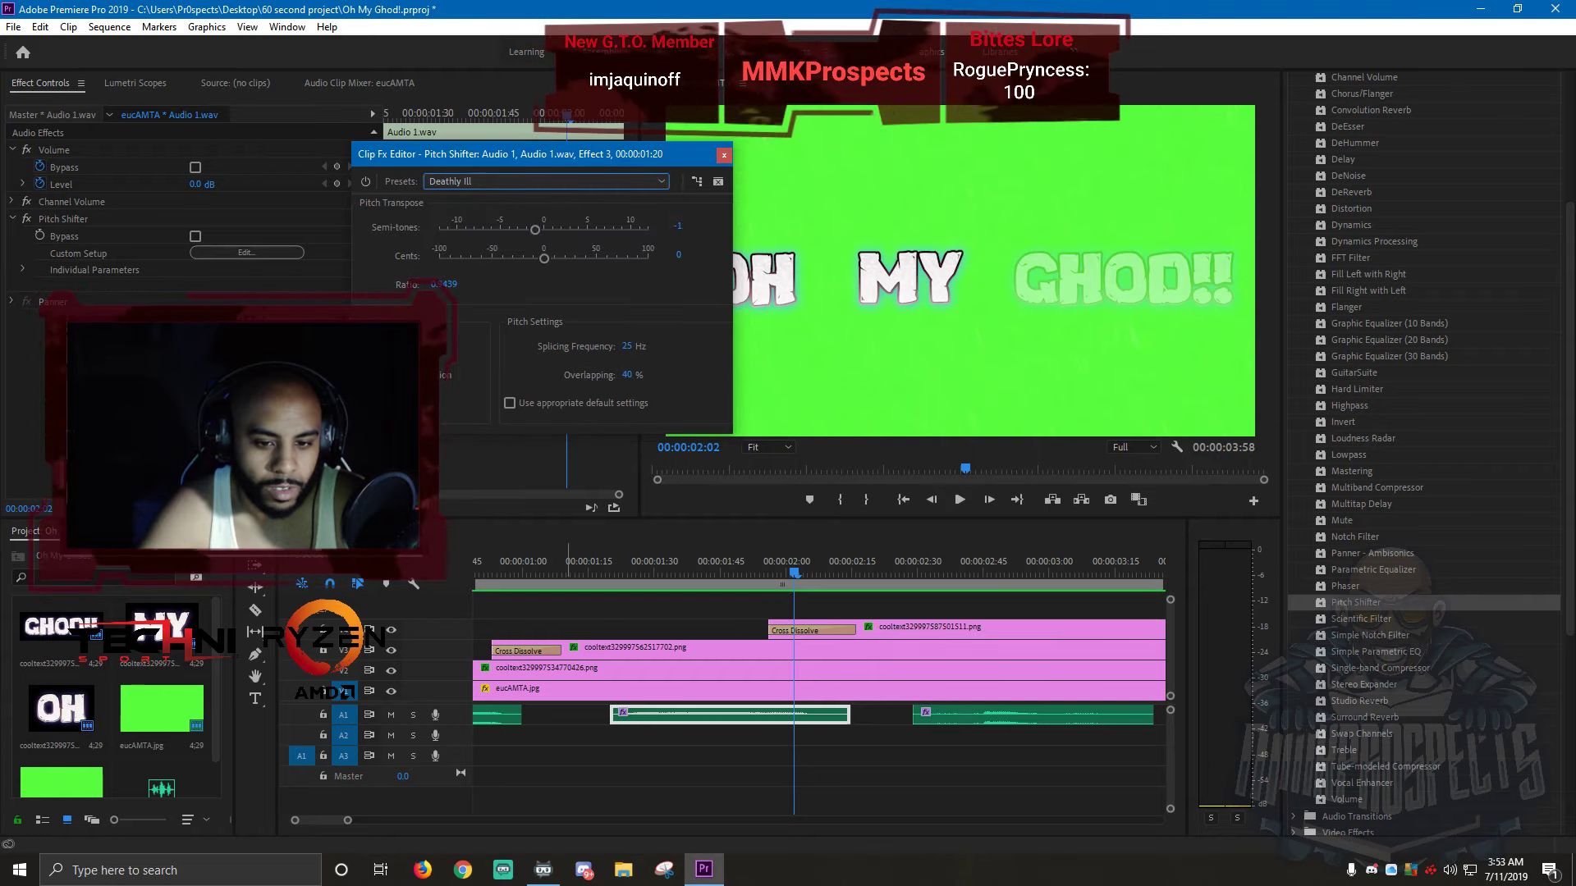
key("space")
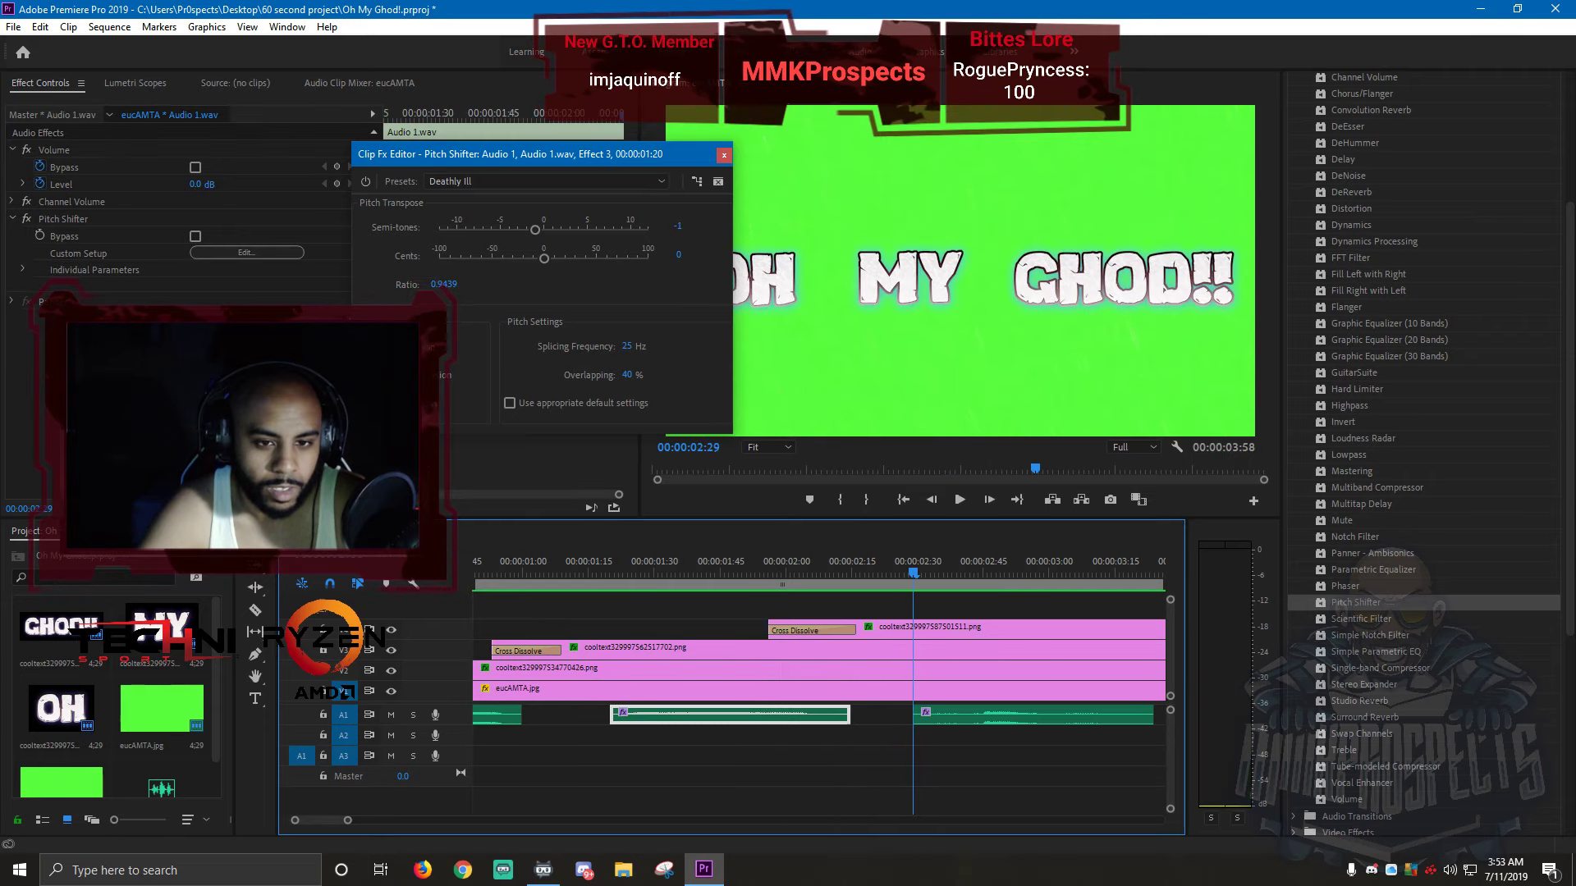
key("space")
scroll(564, 698, "up", 3)
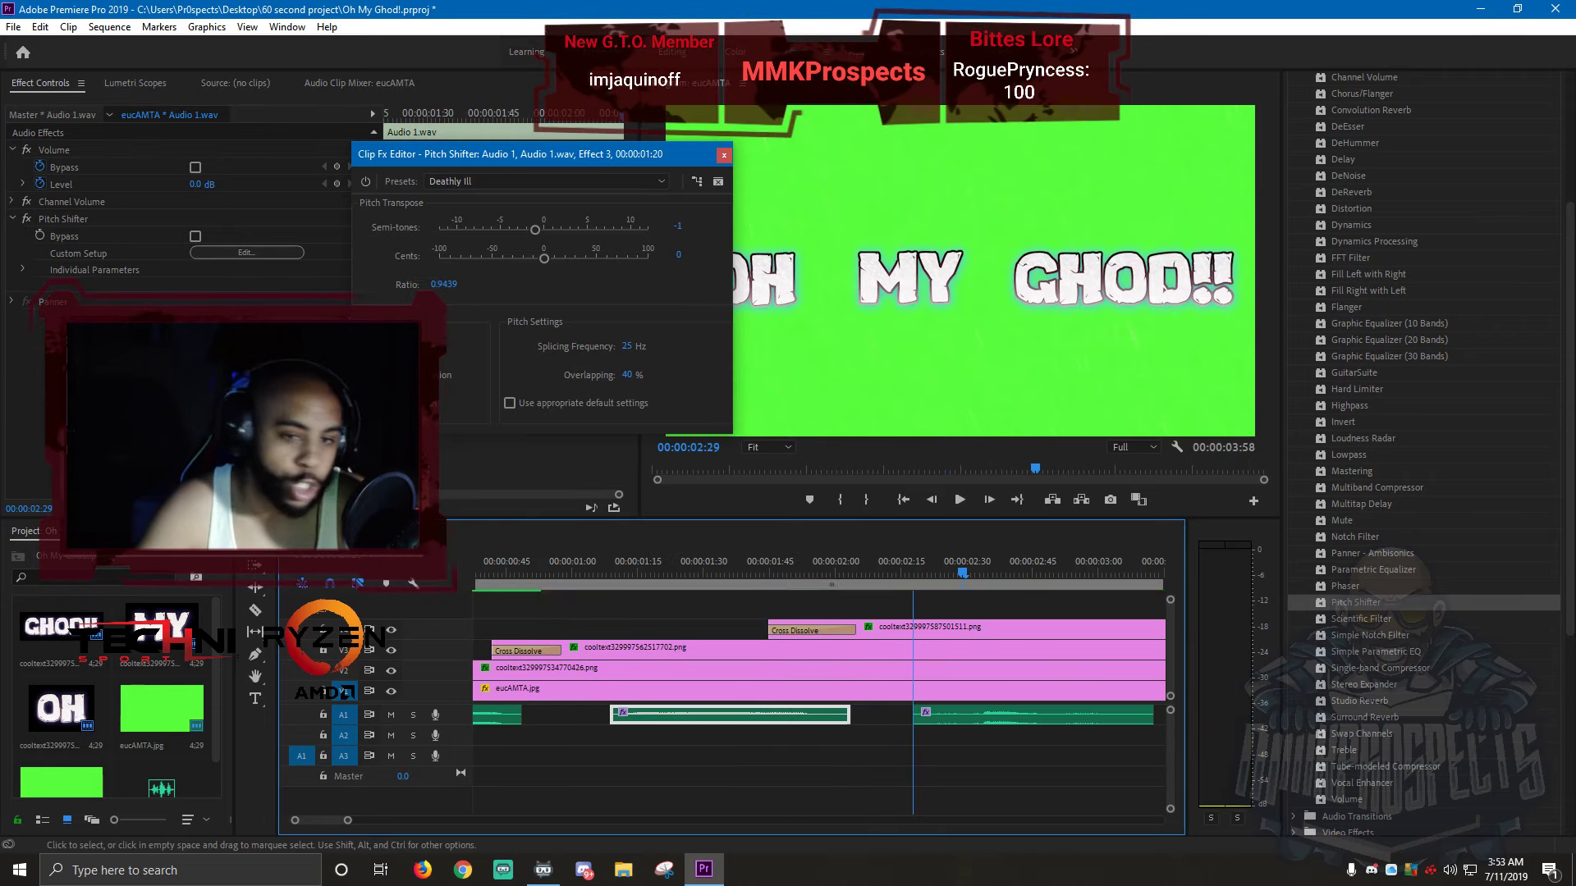
- Try the Stretch Pitch Shifter preset on the second audio clip and play back from just before the clip
left_click(545, 182)
left_click(457, 252)
left_click(608, 566)
key("space")
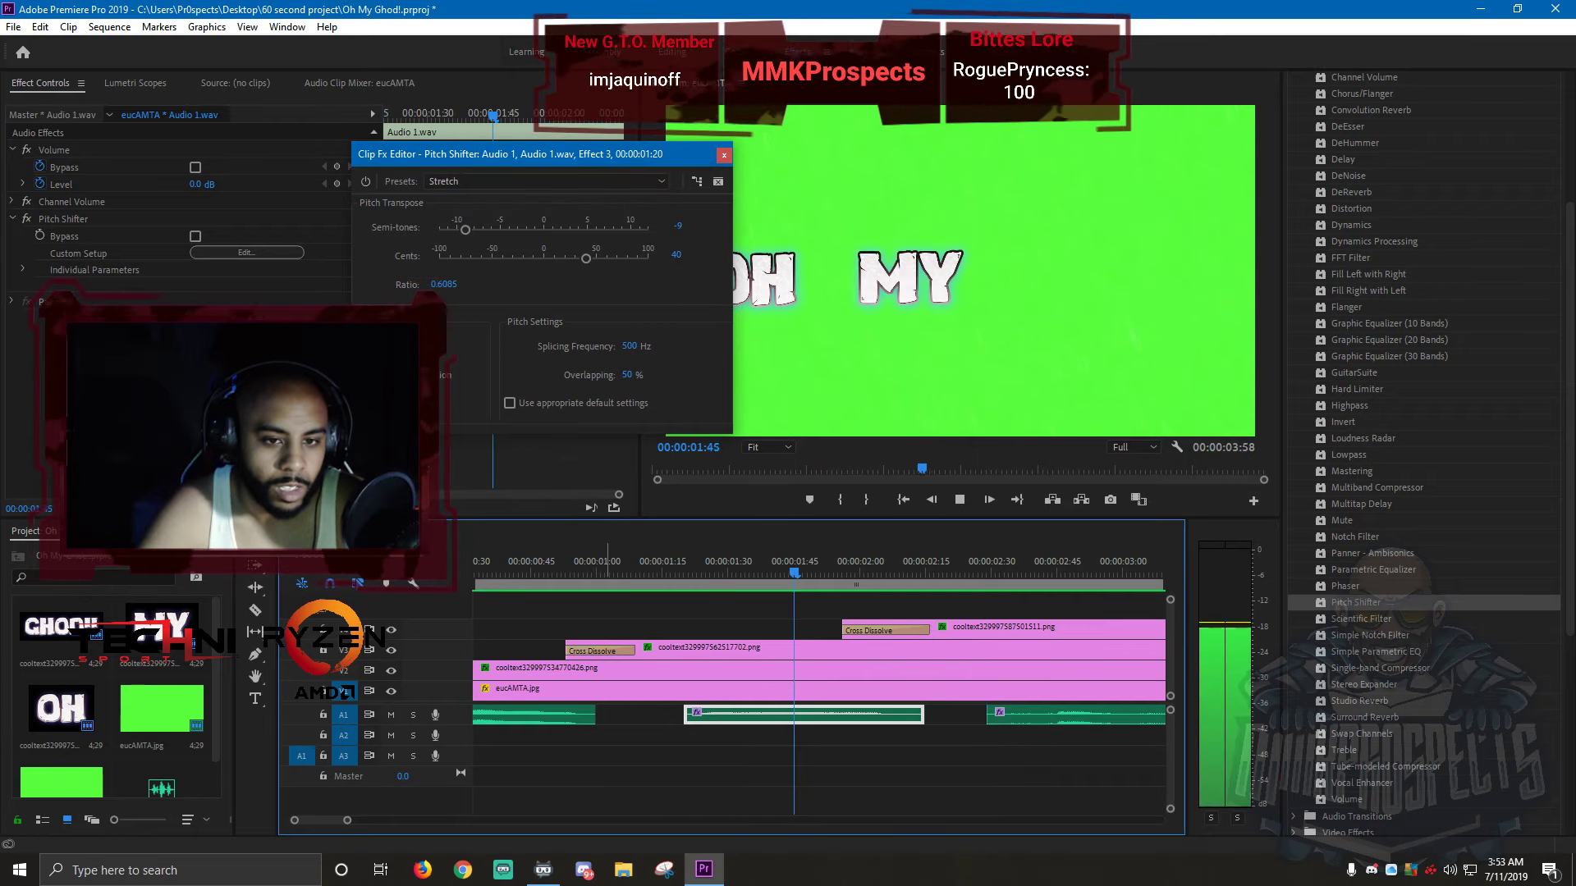
- Try The Dark Lord Pitch Shifter preset on the second audio clip and play the section back
left_click(545, 181)
left_click(470, 271)
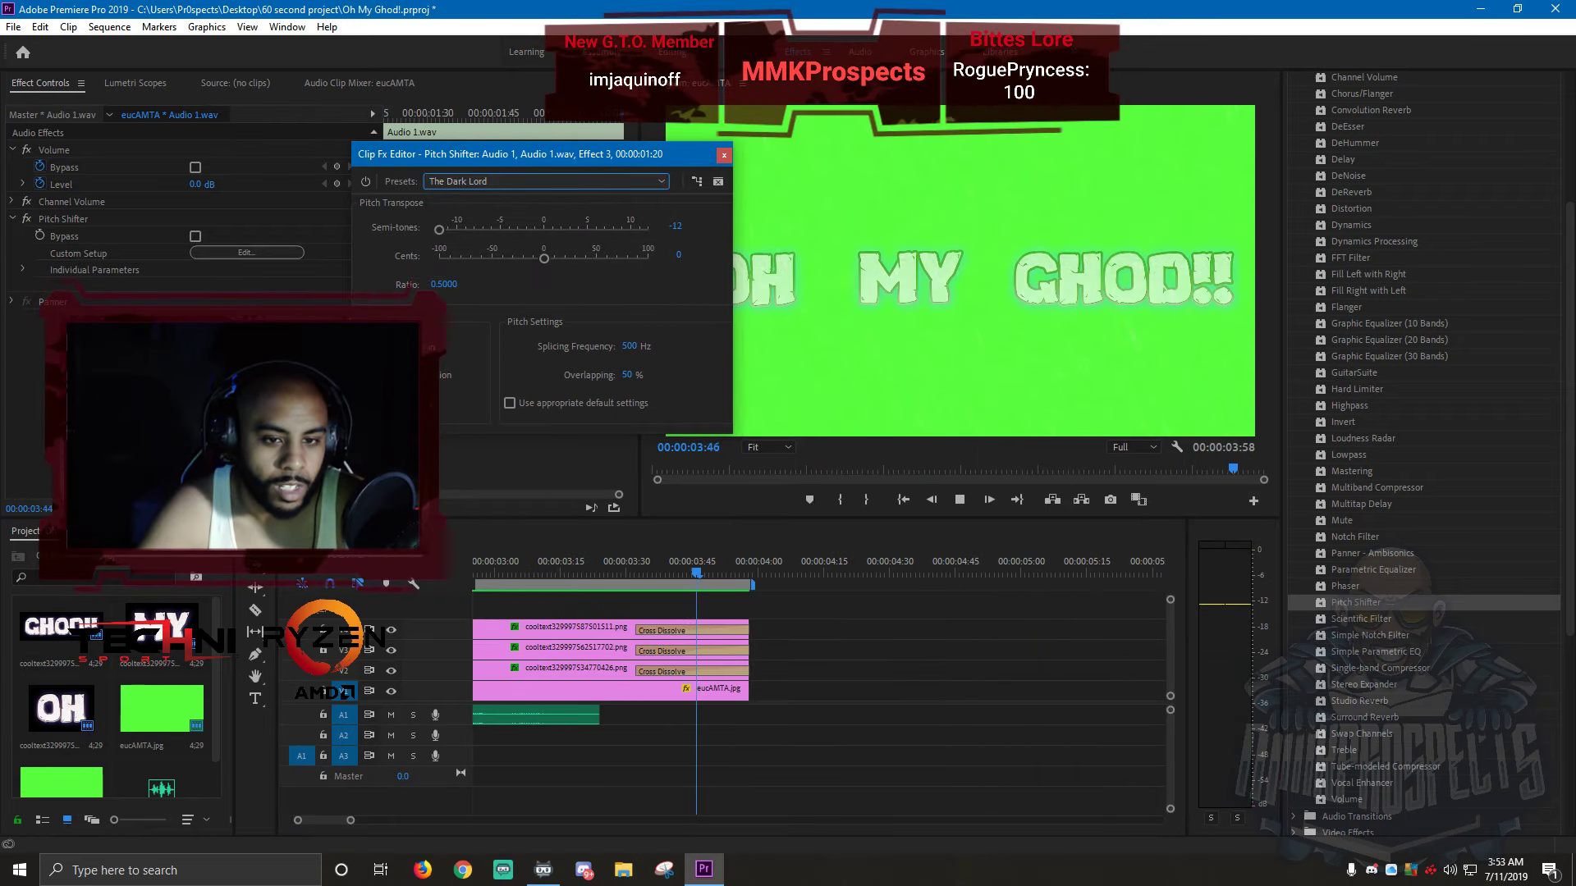
scroll(819, 698, "up", 5)
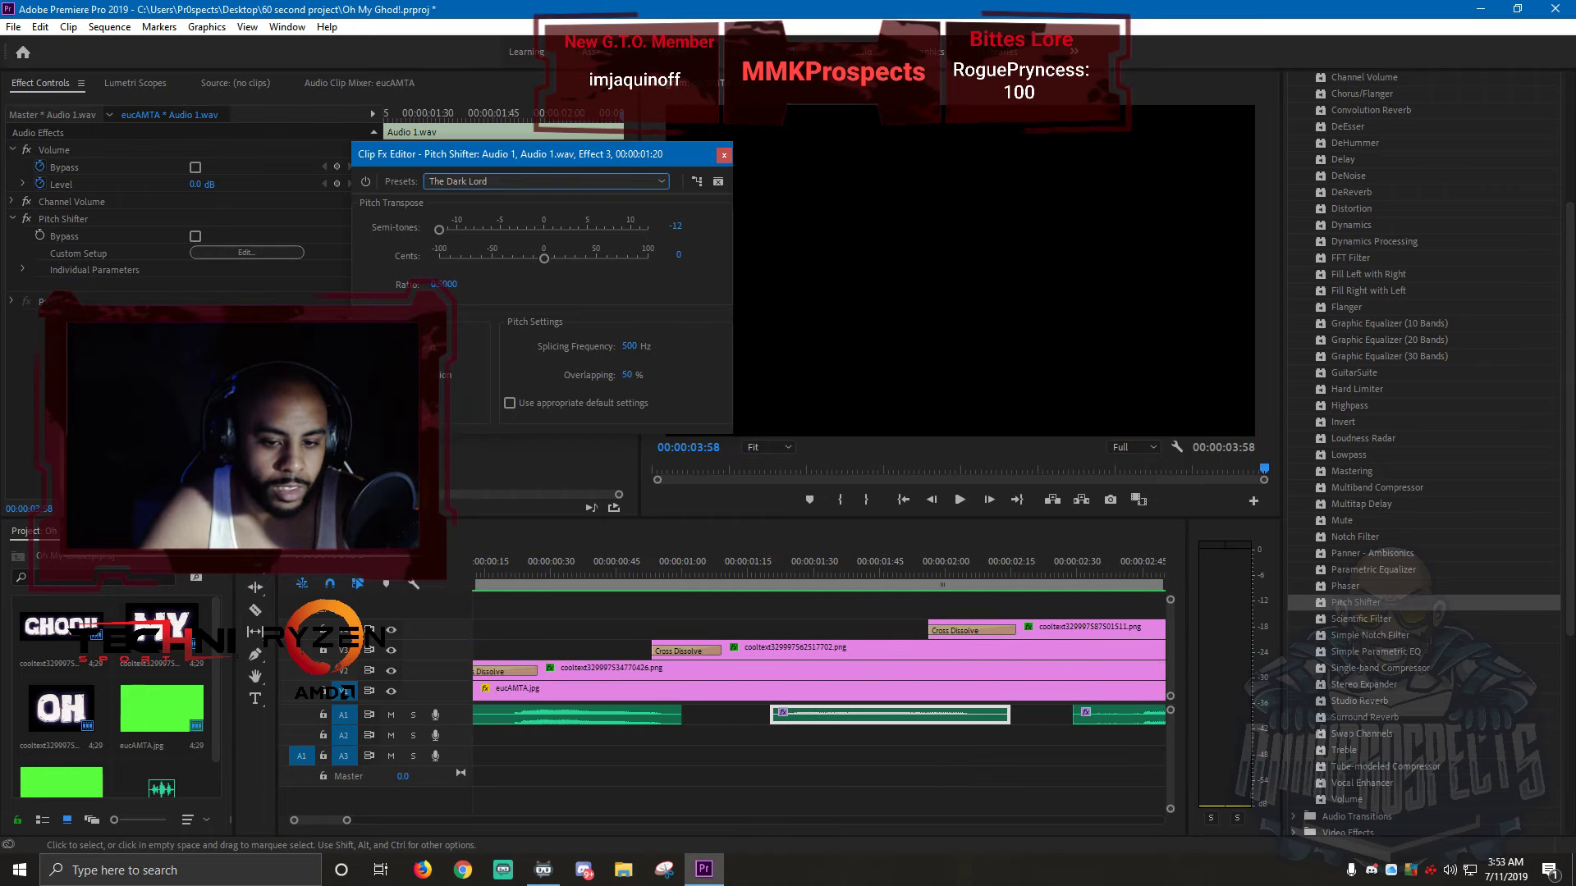
left_click(696, 560)
key("space")
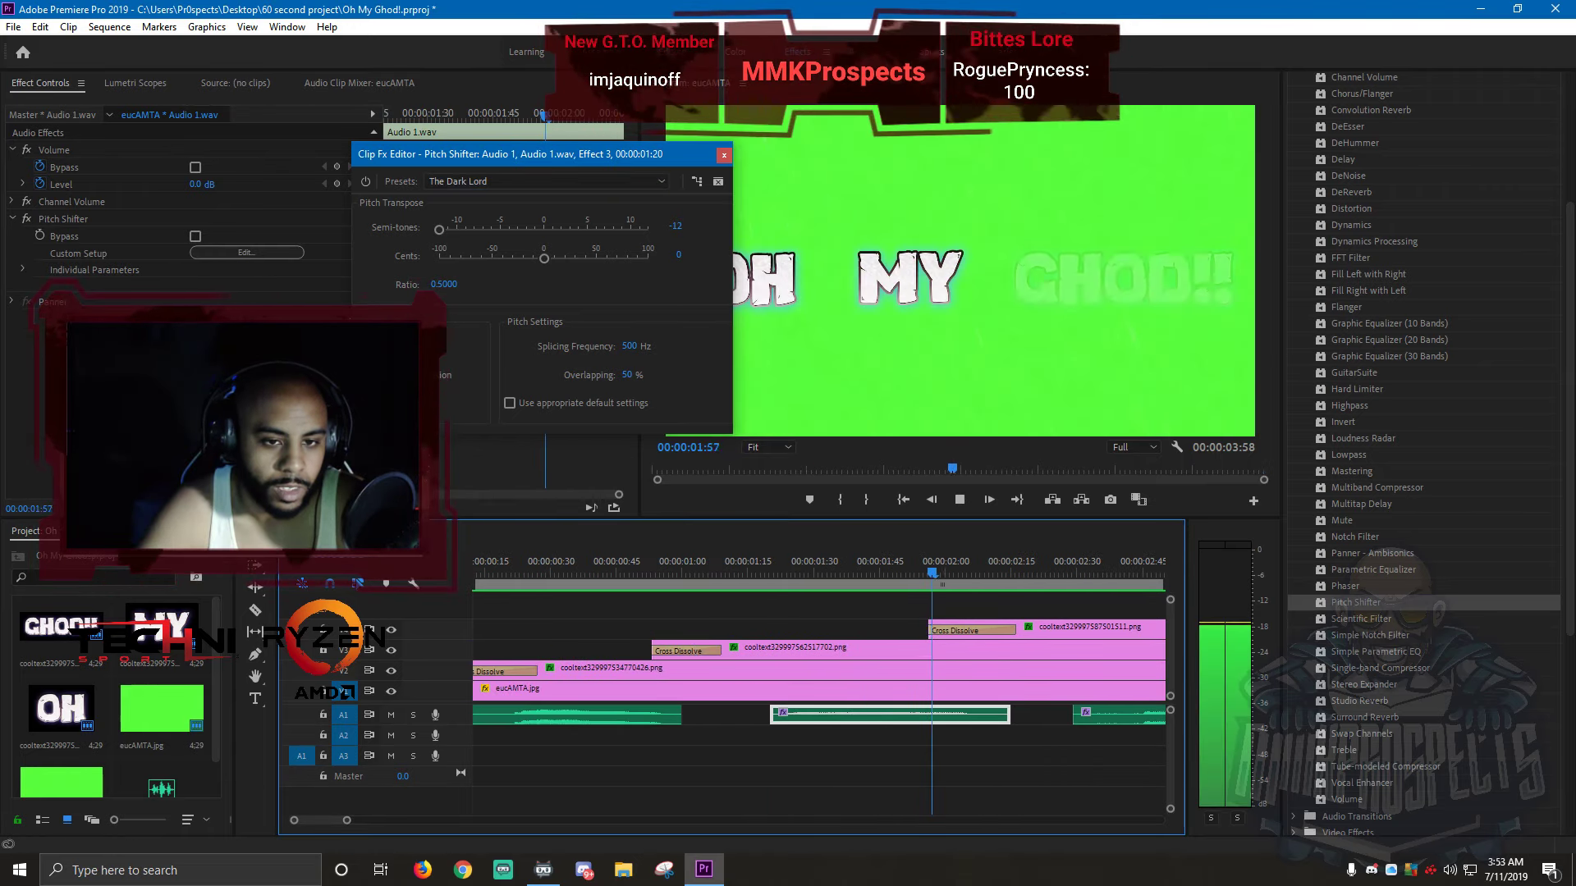
- Apply the Angry Gerbil Pitch Shifter preset to the second audio clip and clear the clip selection
left_click(542, 181)
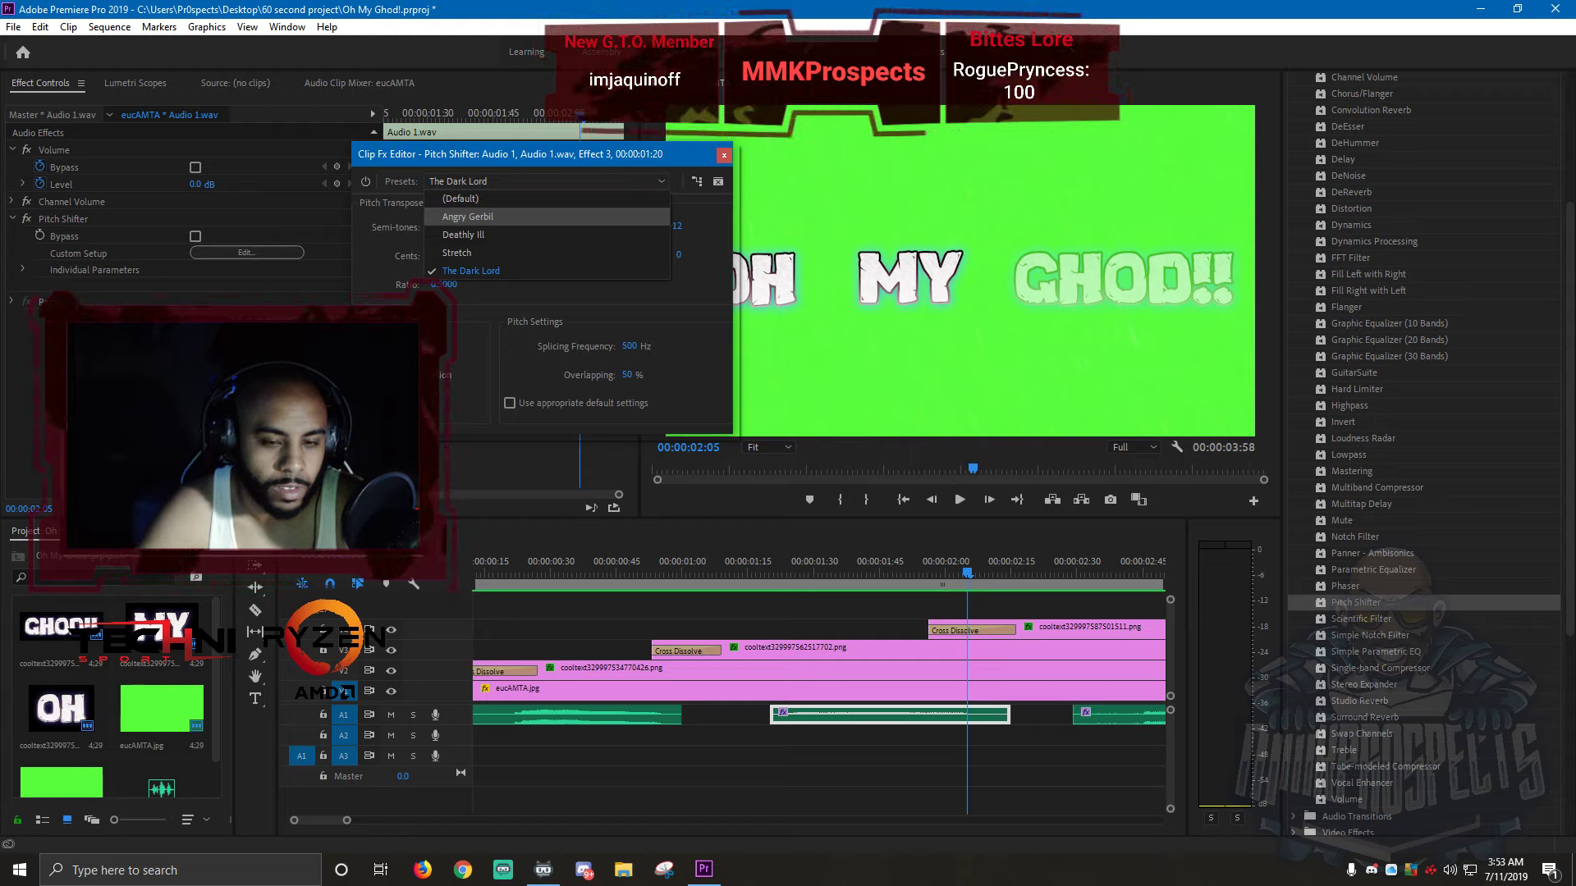
left_click(468, 216)
left_click(732, 609)
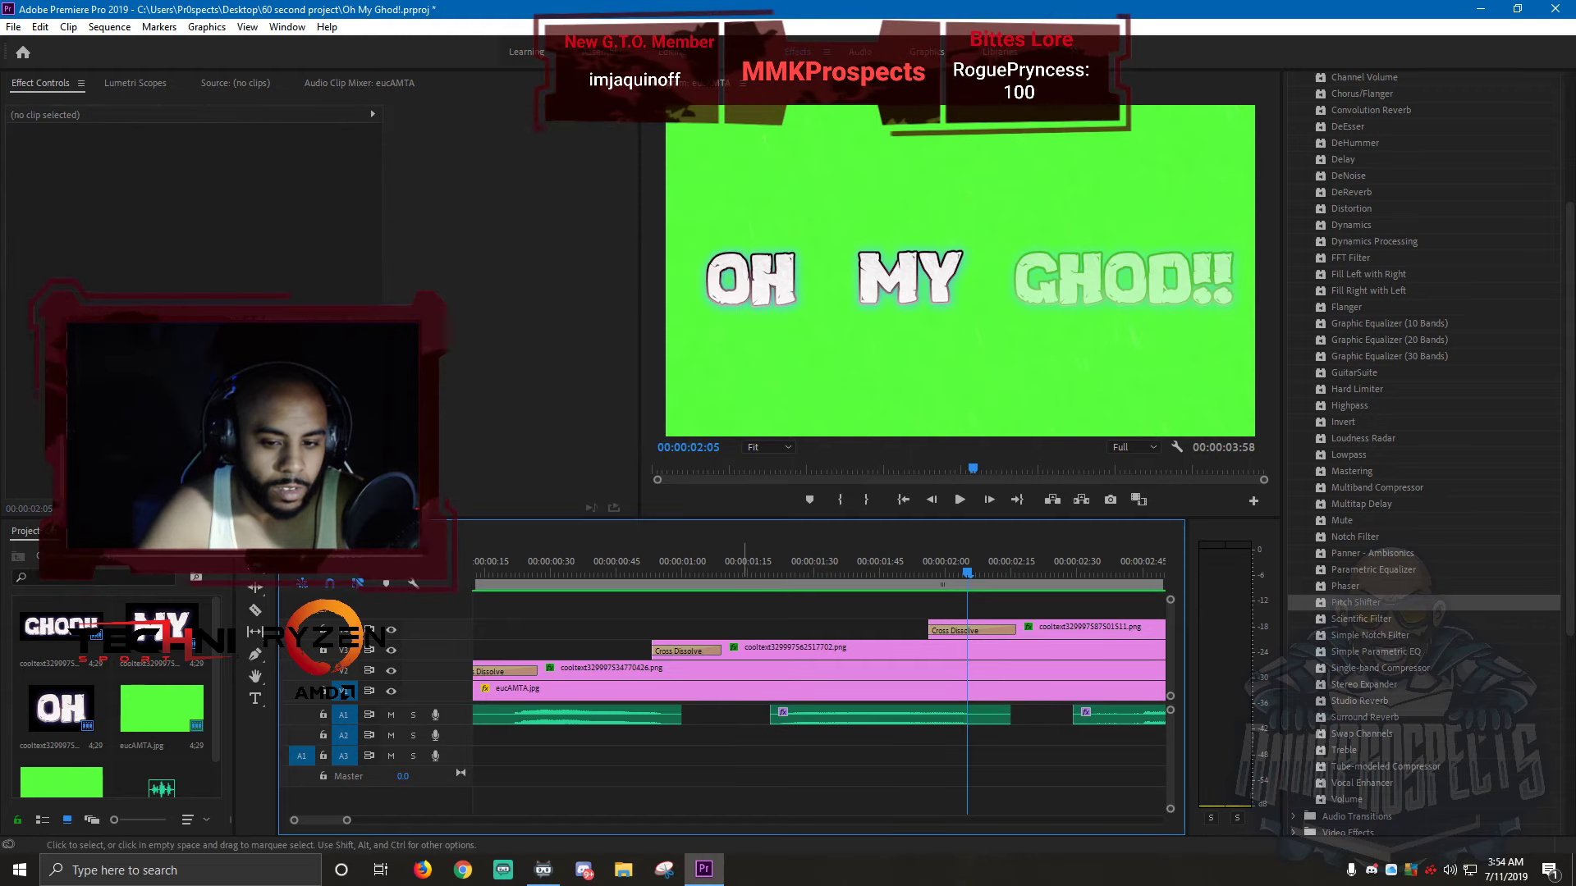
- Play the section around the second audio clip, and play the whole animation from its start
left_click(730, 561)
key("space")
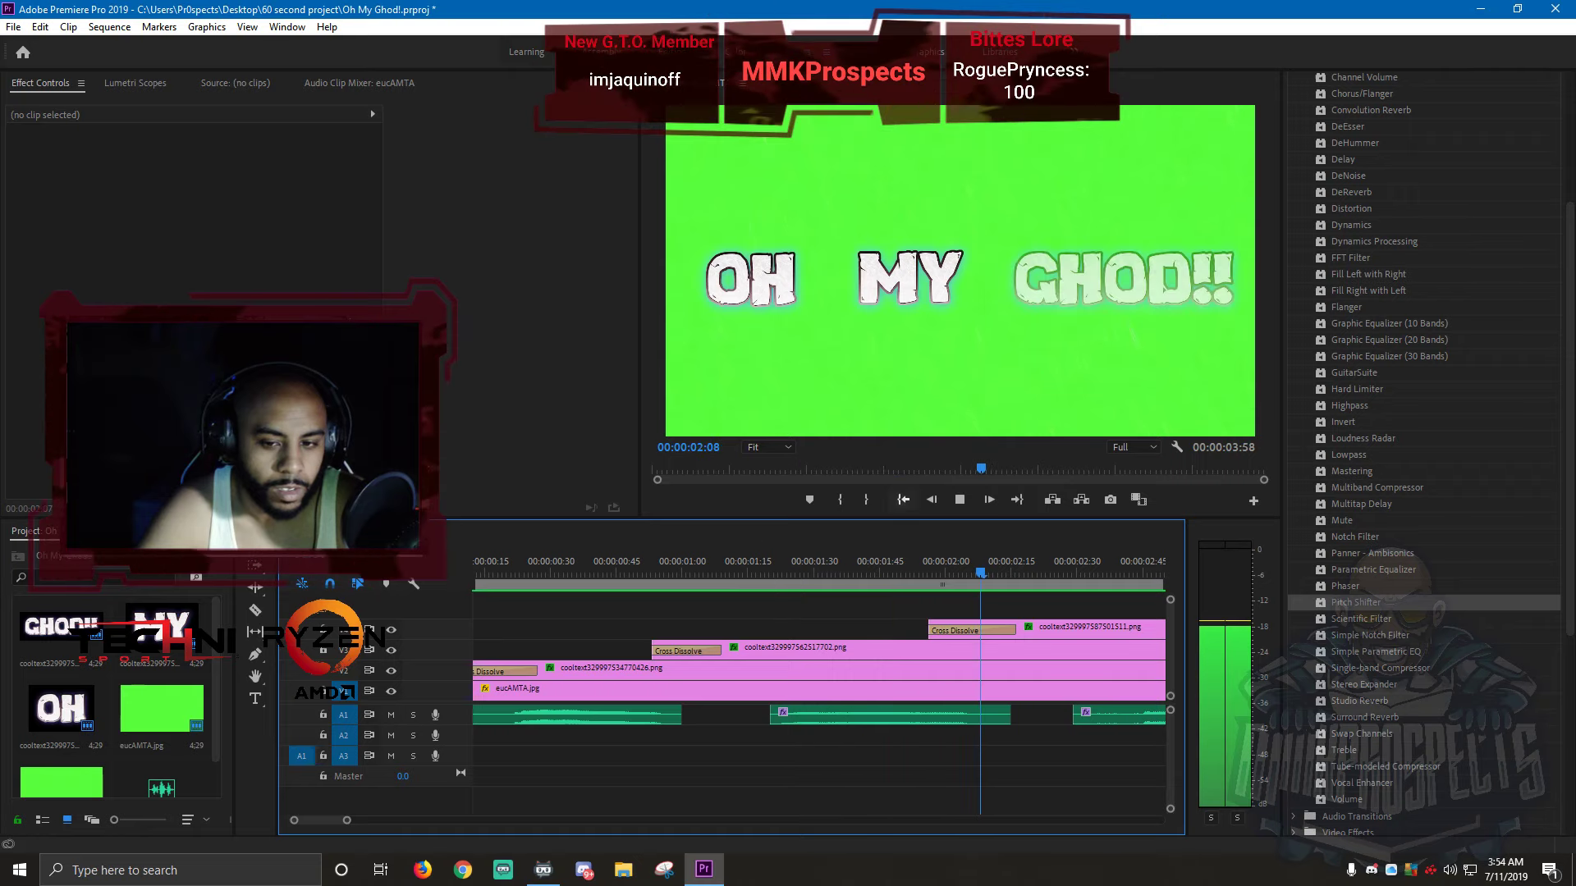
left_click(903, 500)
left_click(959, 500)
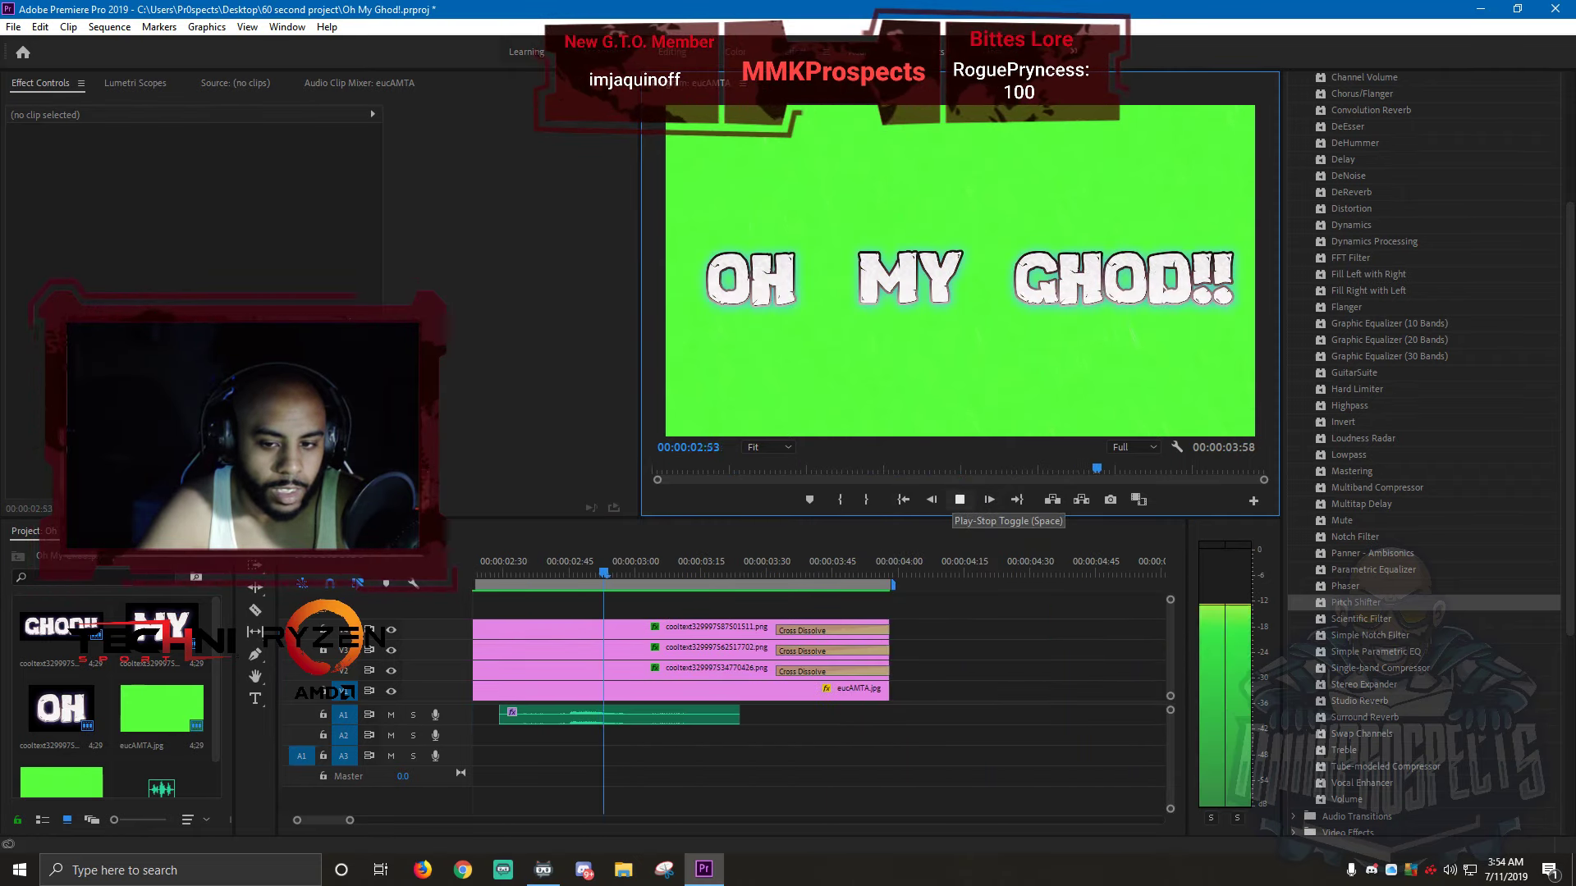
left_click(959, 500)
- Set the second audio clip's speed to 105% in its Speed/Duration settings
scroll(566, 624, "up", 11)
left_click(566, 561)
right_click(567, 715)
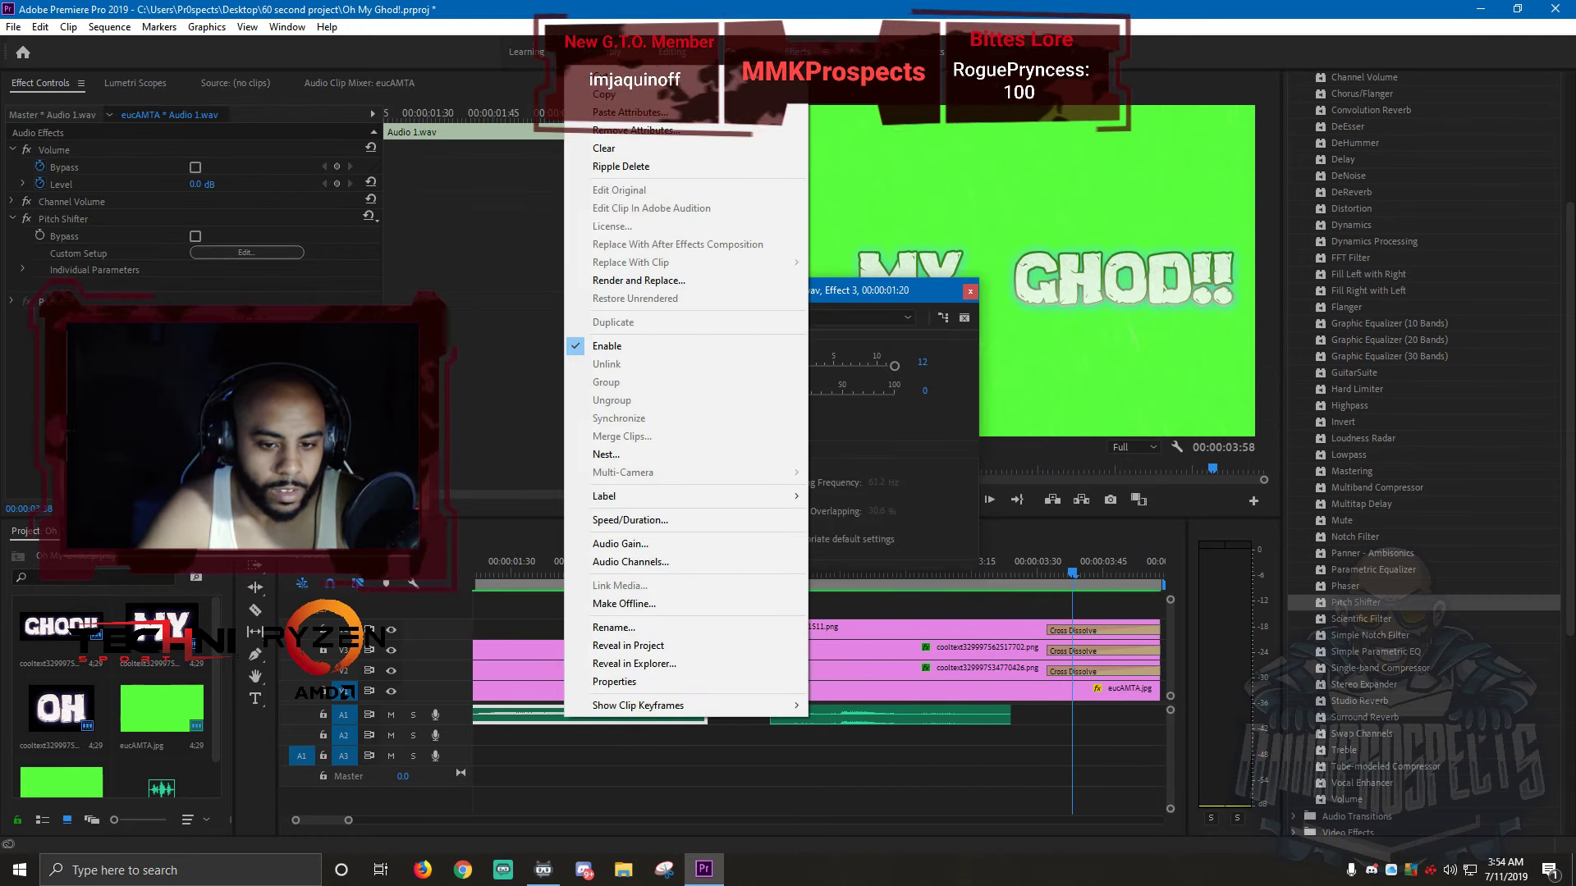
left_click(616, 521)
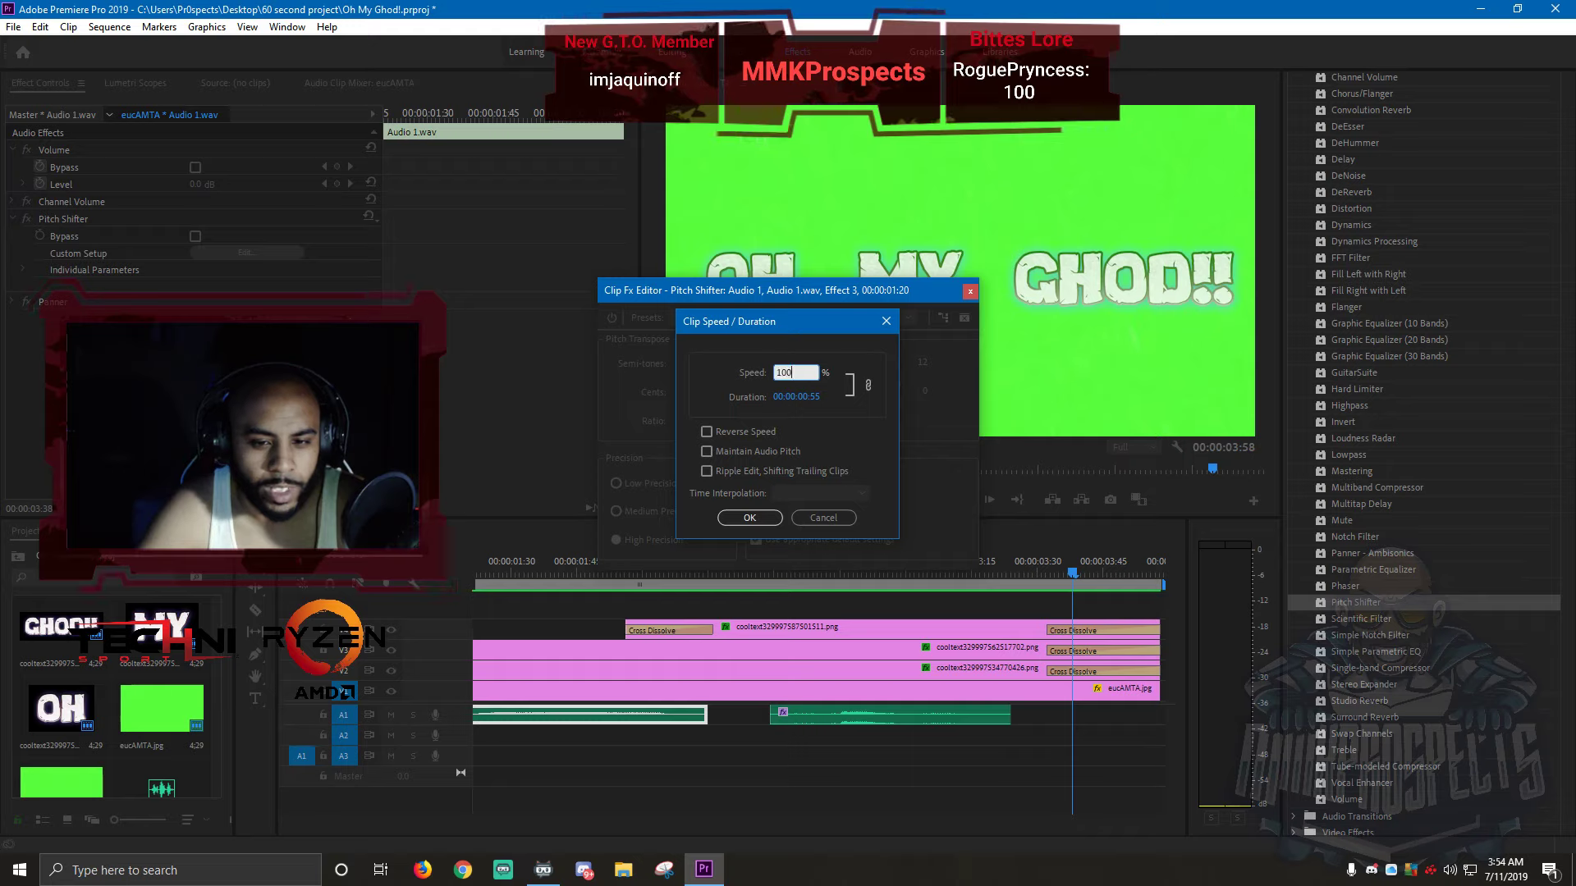
type(".3")
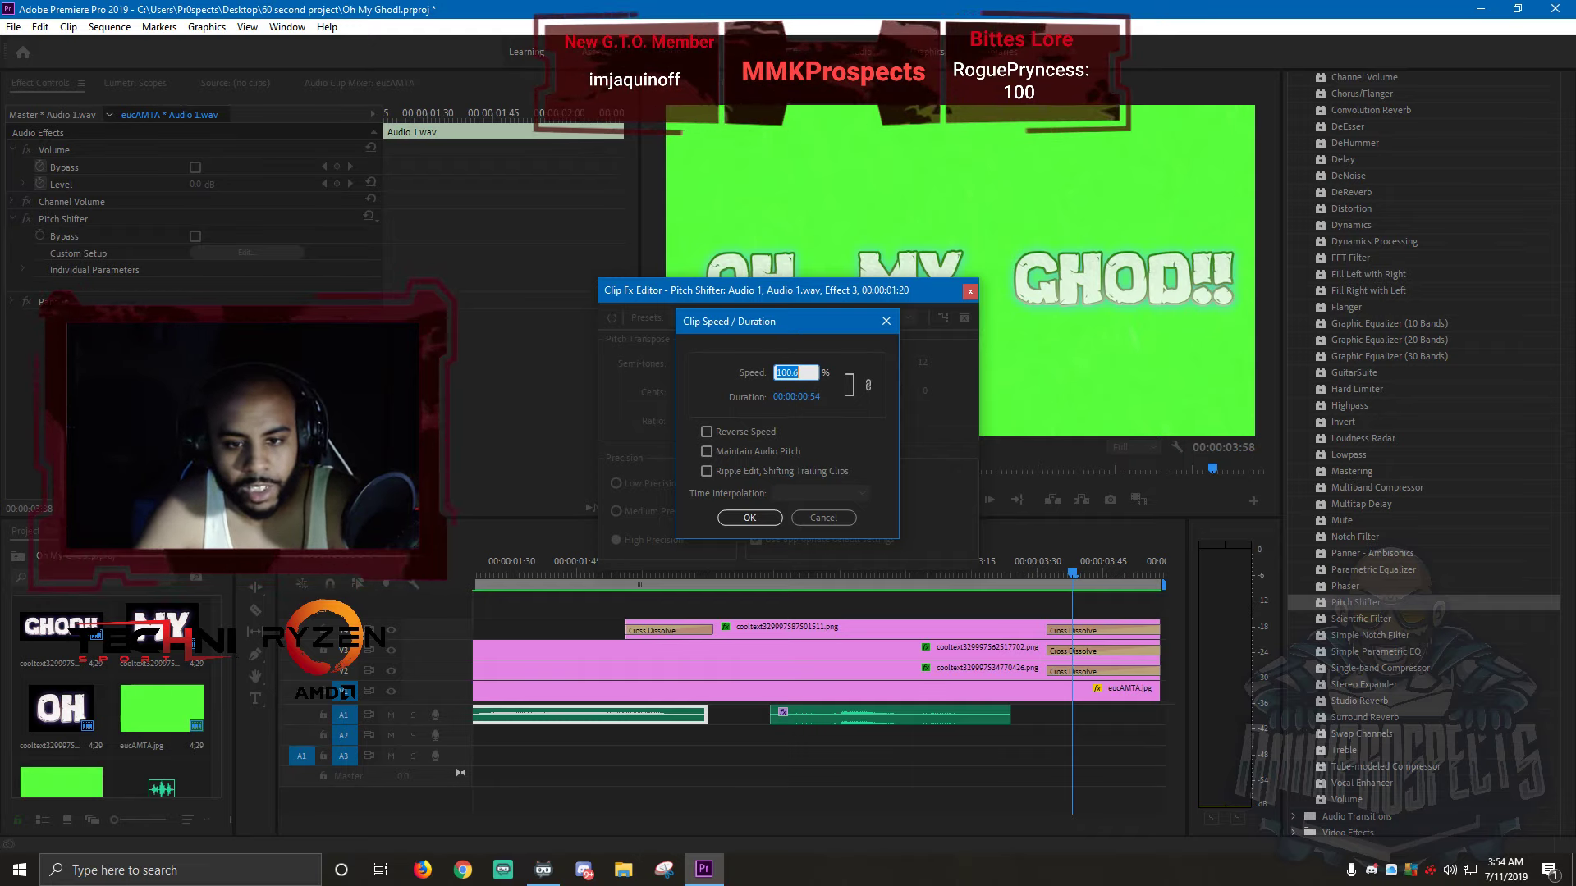
left_click_drag(799, 372, 791, 373)
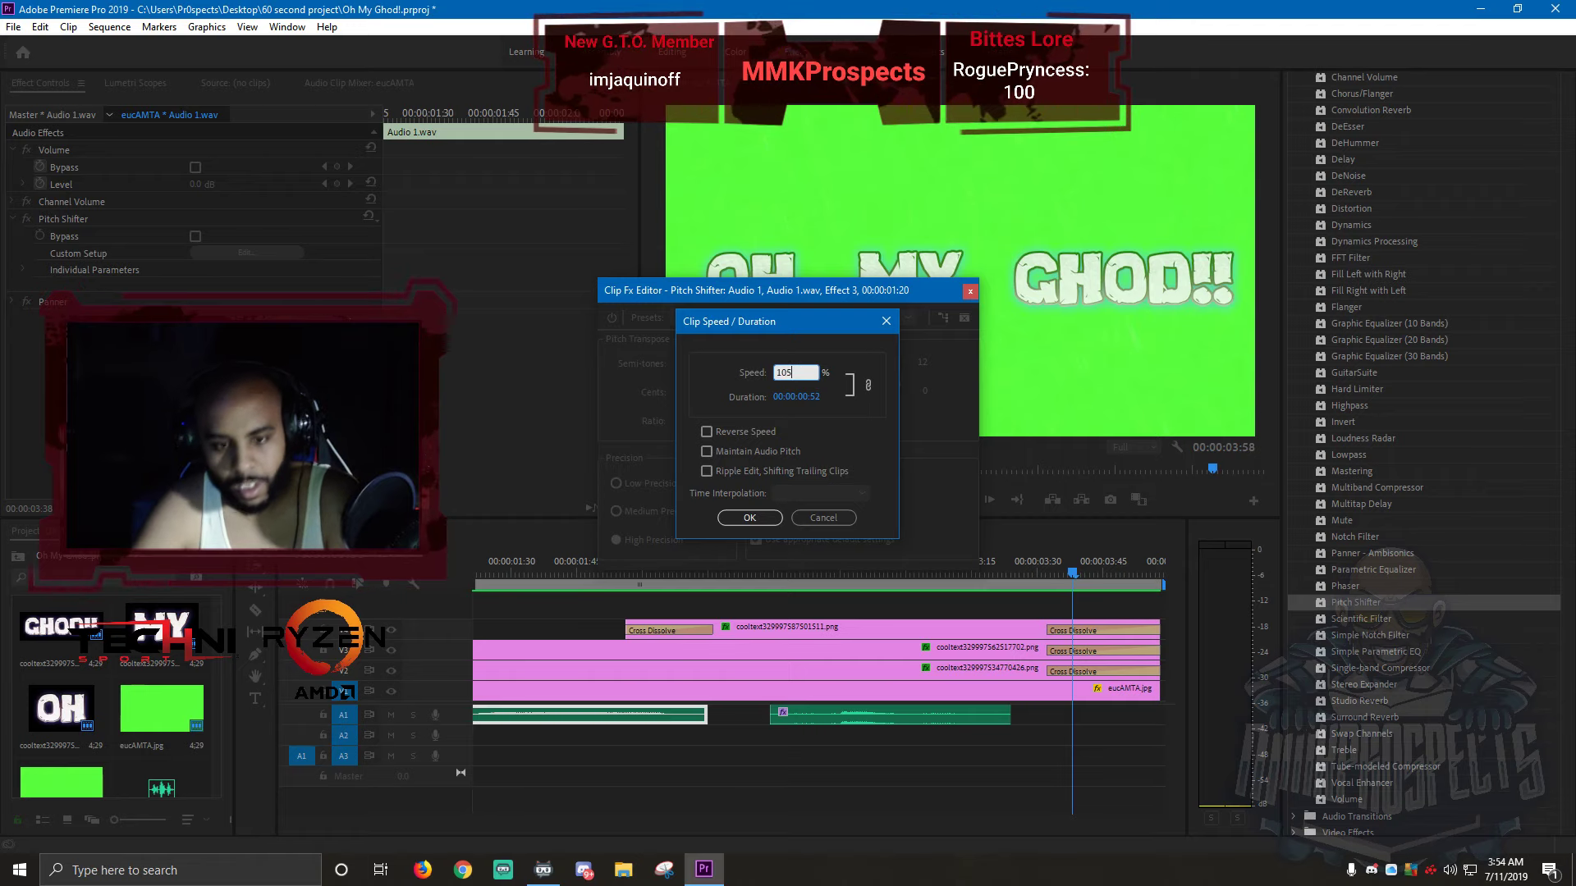
left_click(749, 518)
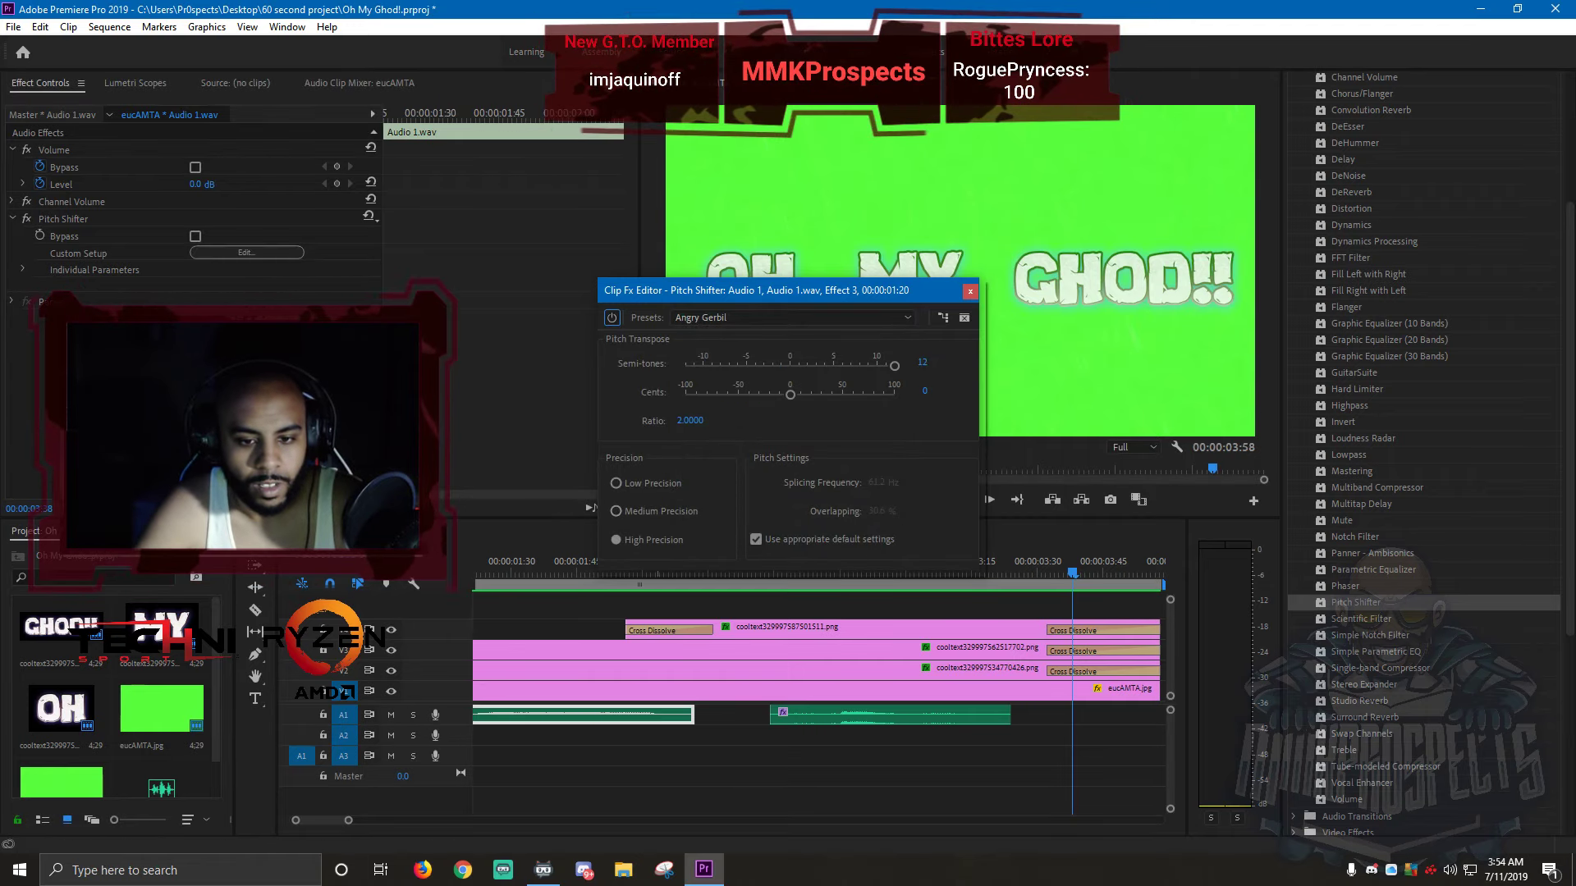
- Play the animation through to judge the faster second audio clip, and close the Pitch Shifter editor
left_click(514, 573)
scroll(525, 623, "up", 5)
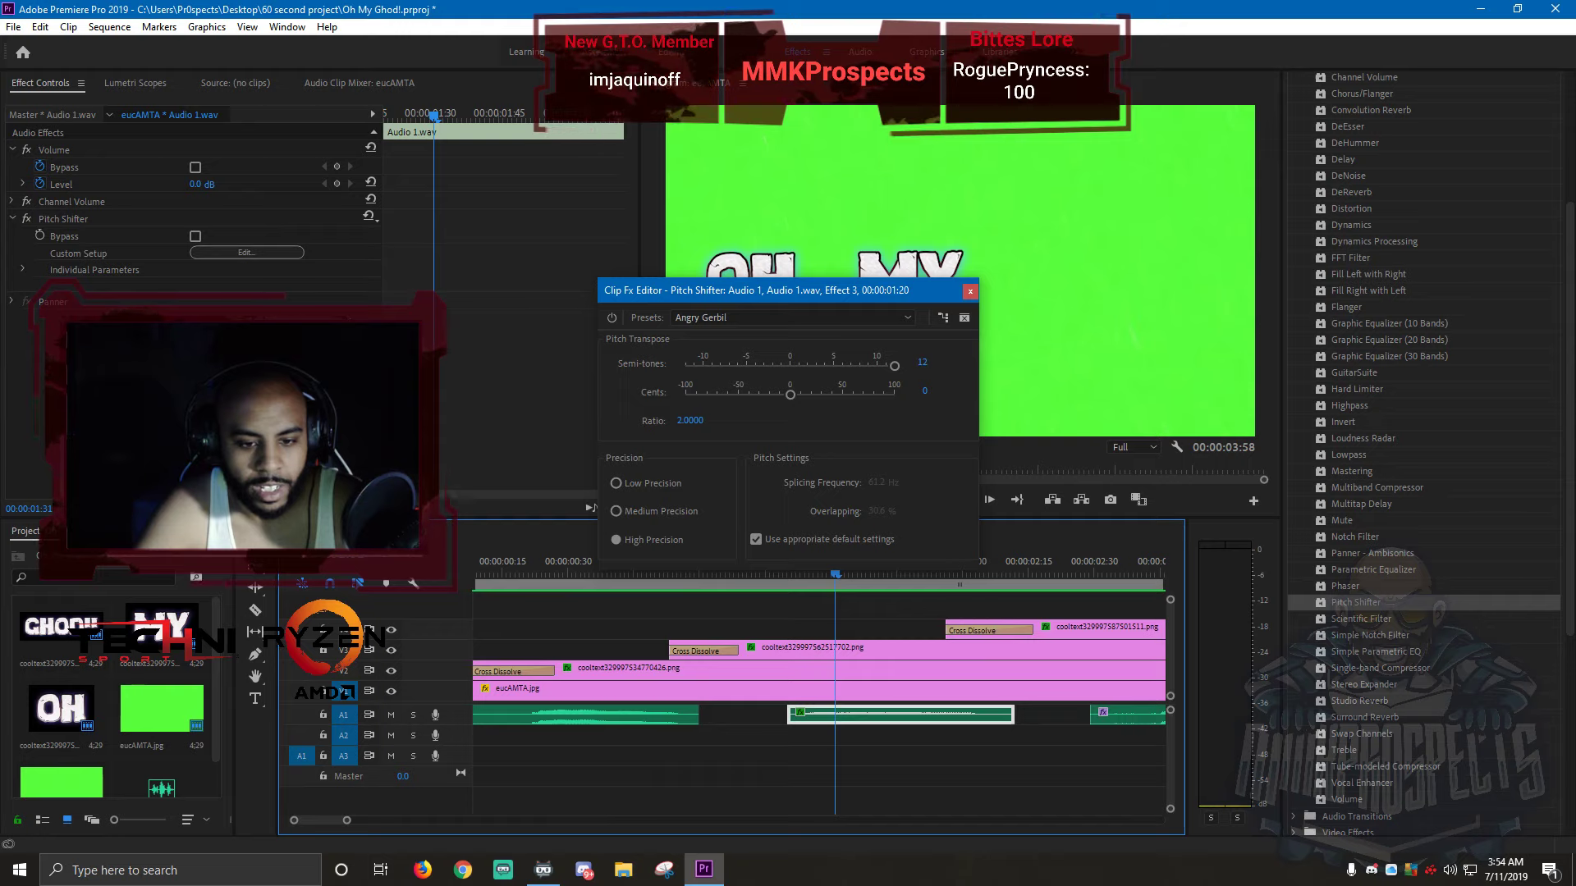
left_click(502, 573)
key("space")
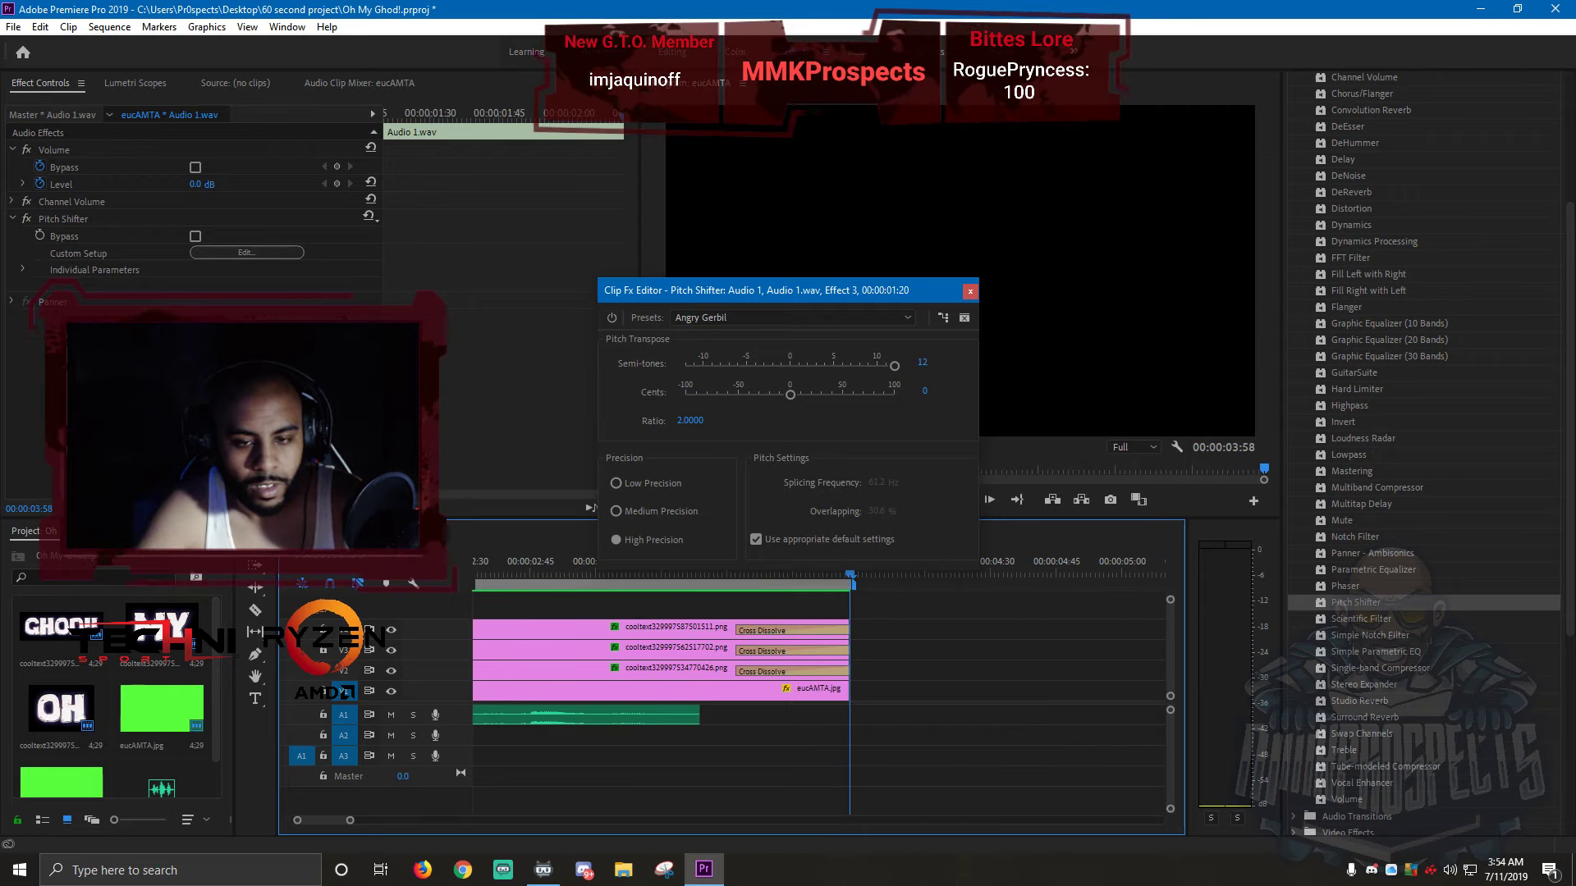
left_click(970, 291)
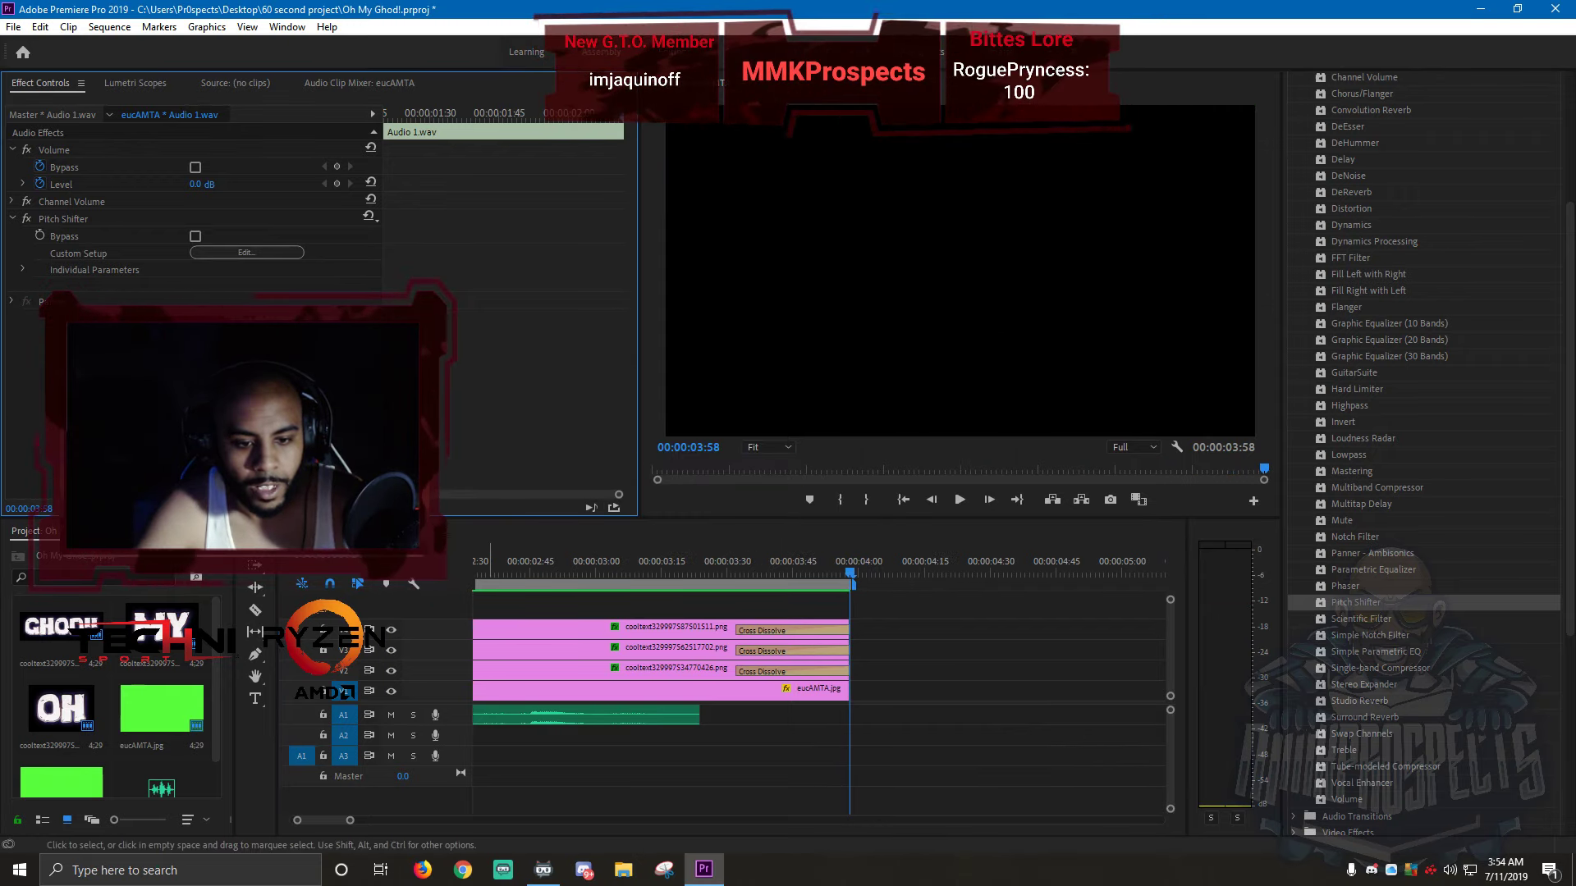
- Enlarge the Audio 1 track and raise the clip volumes, with the third clip at 3.7 dB and the first at 3.5 dB
left_click_drag(378, 725, 378, 761)
left_click(532, 736)
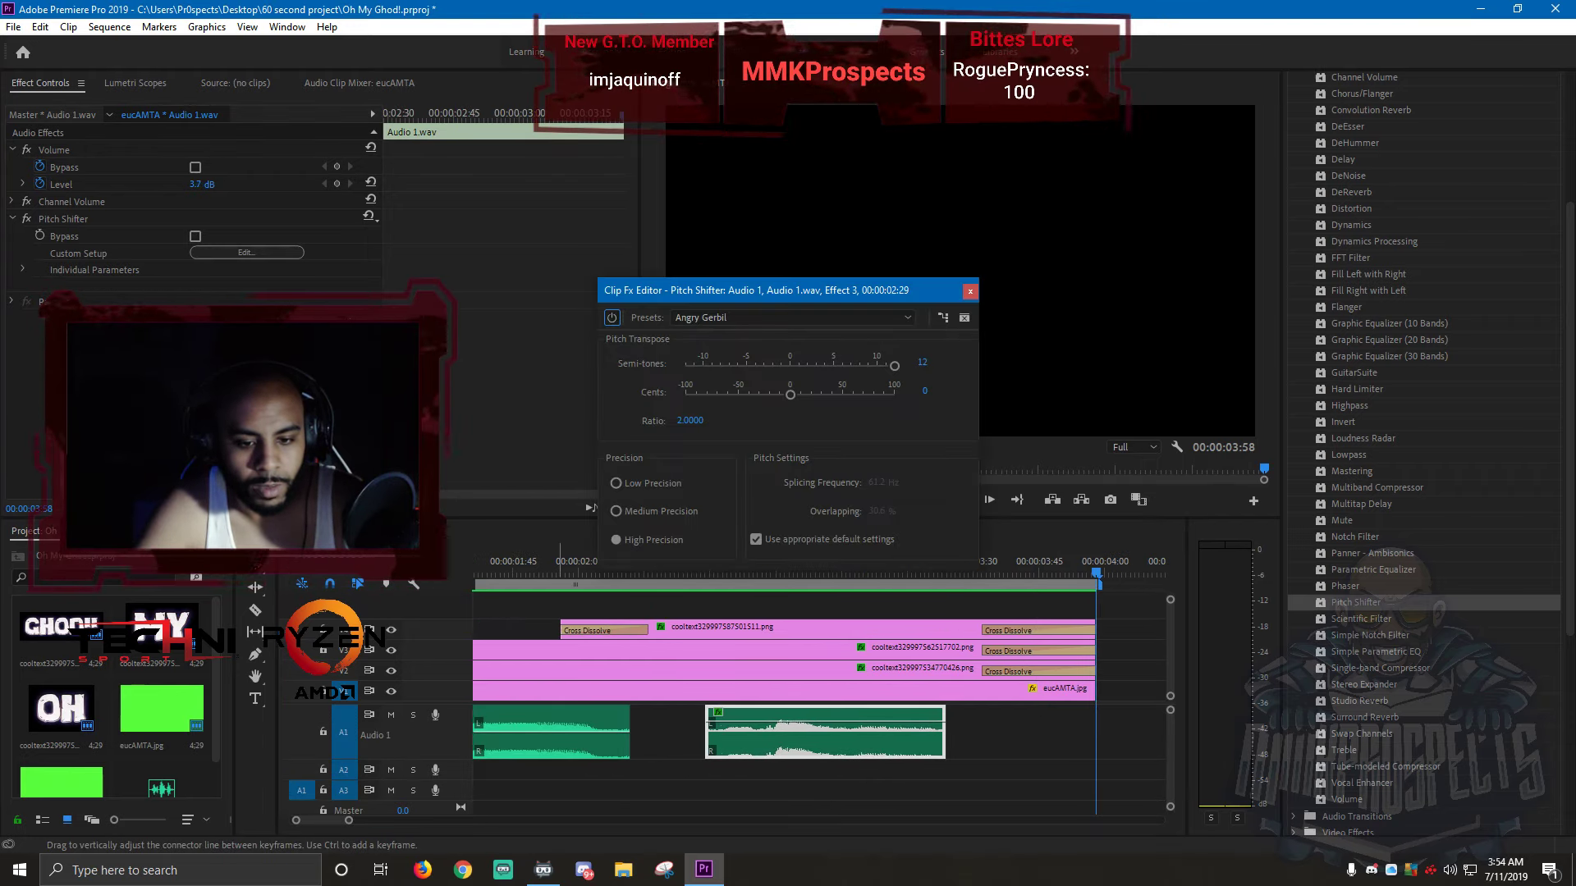
left_click_drag(575, 729, 539, 724)
scroll(575, 725, "up", 14)
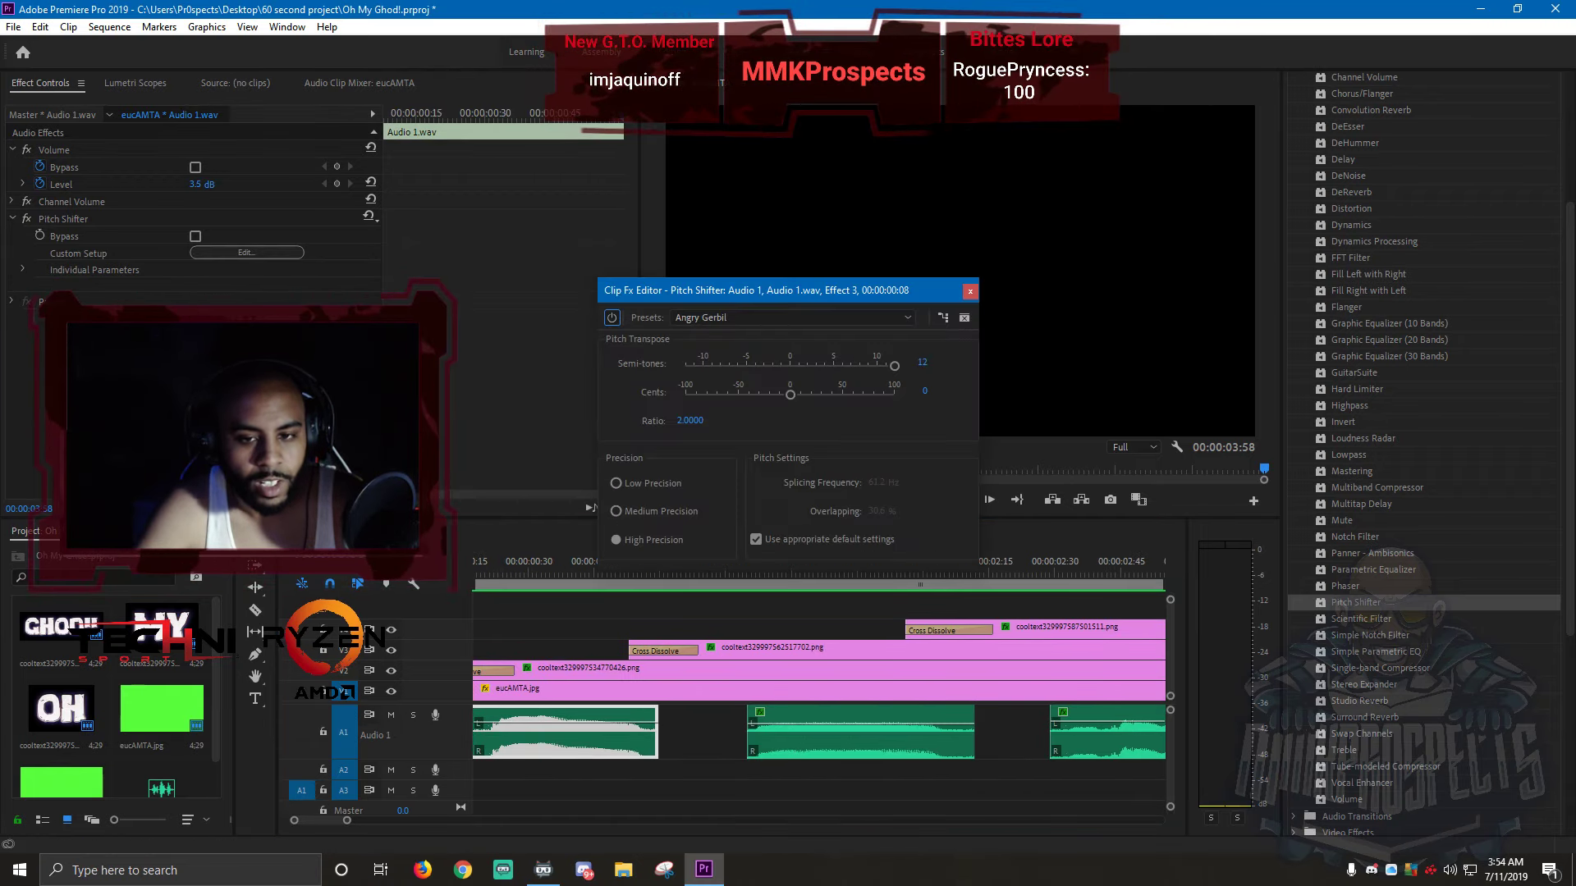
left_click(970, 291)
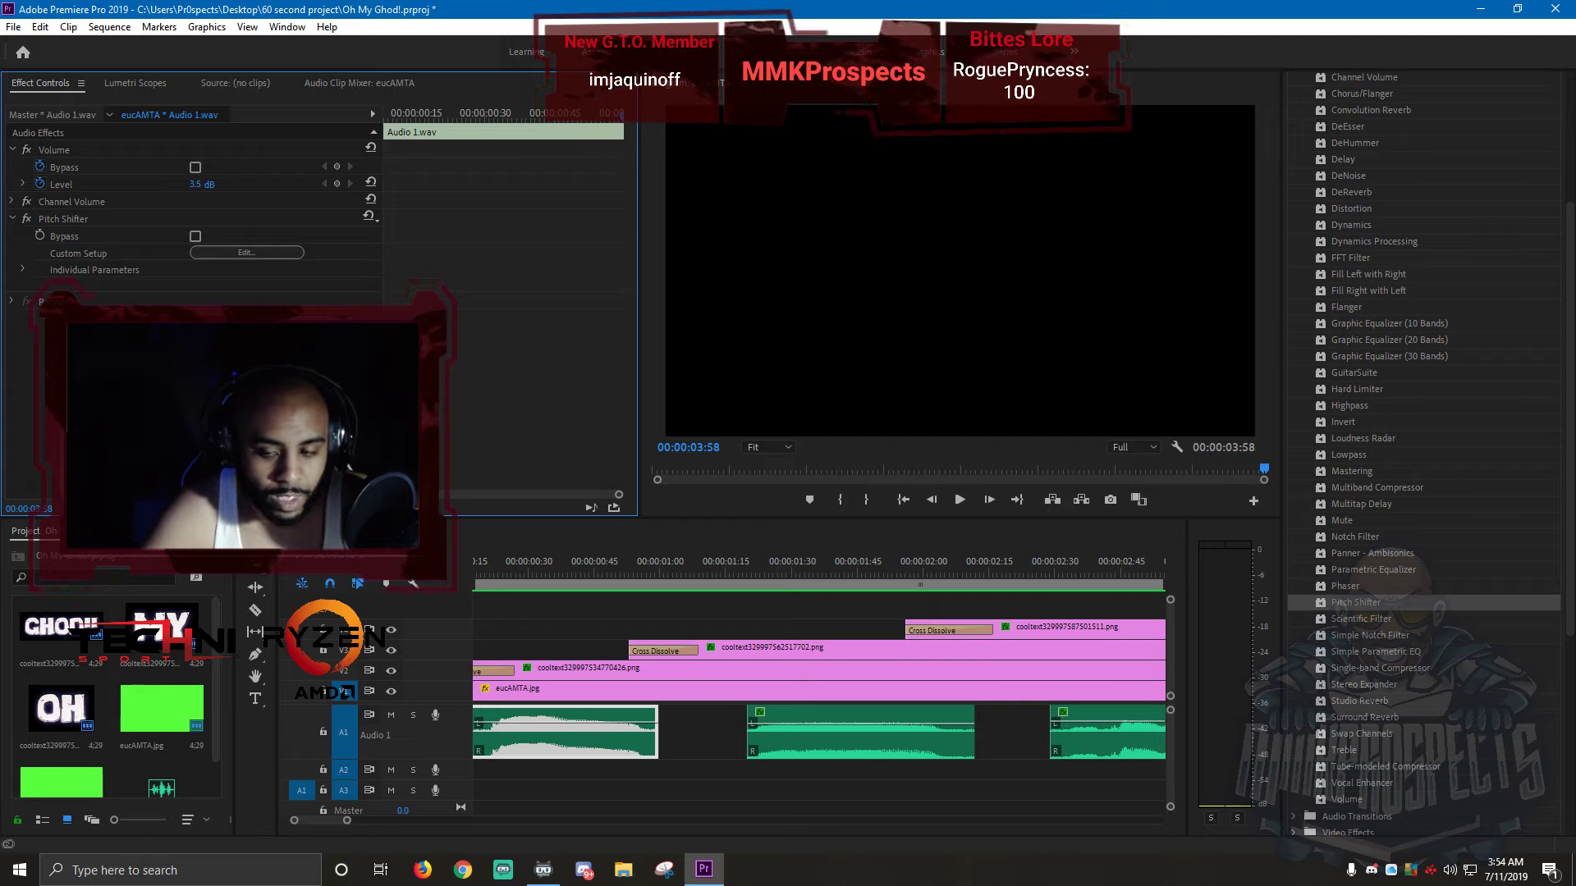
- Play the whole animation to check the raised volumes, and shrink the Audio 1 track again
left_click(903, 500)
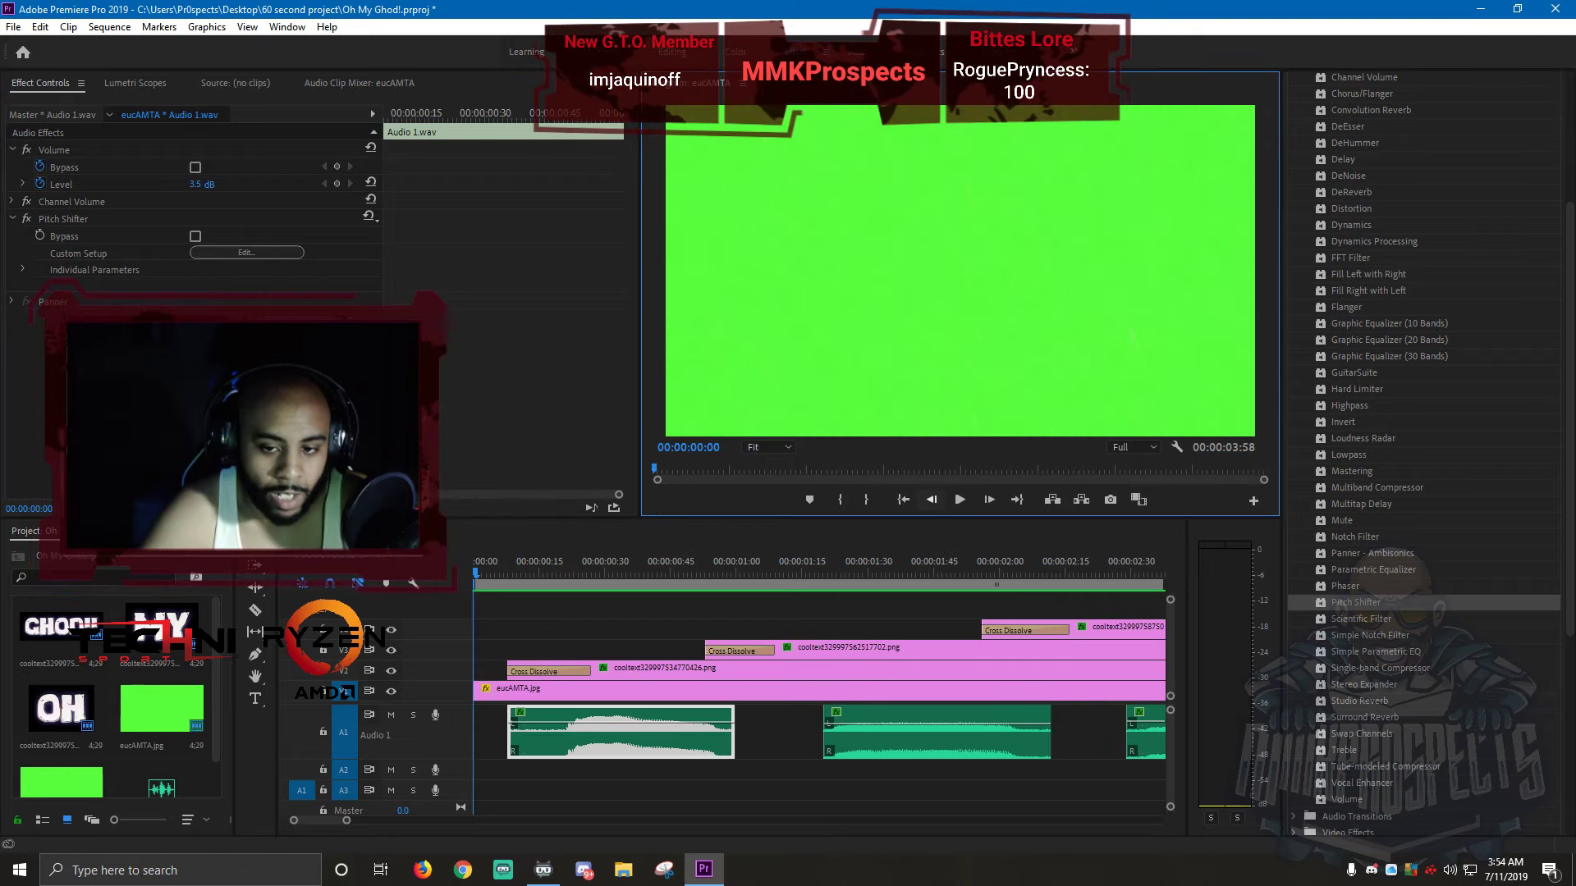
left_click(960, 500)
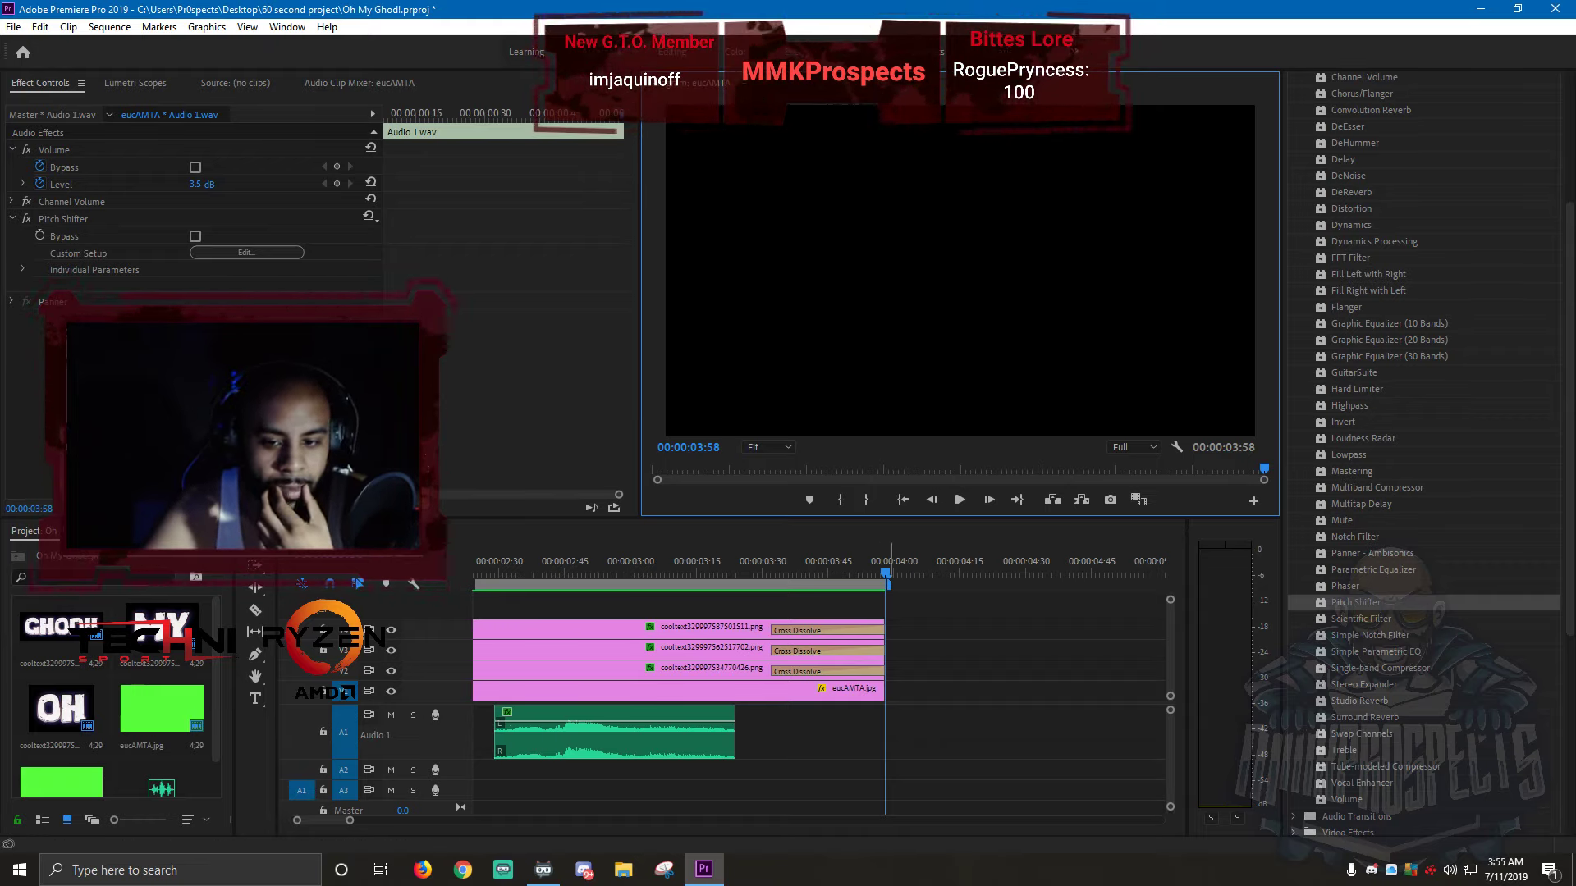
left_click_drag(886, 572, 472, 573)
left_click_drag(410, 760, 410, 731)
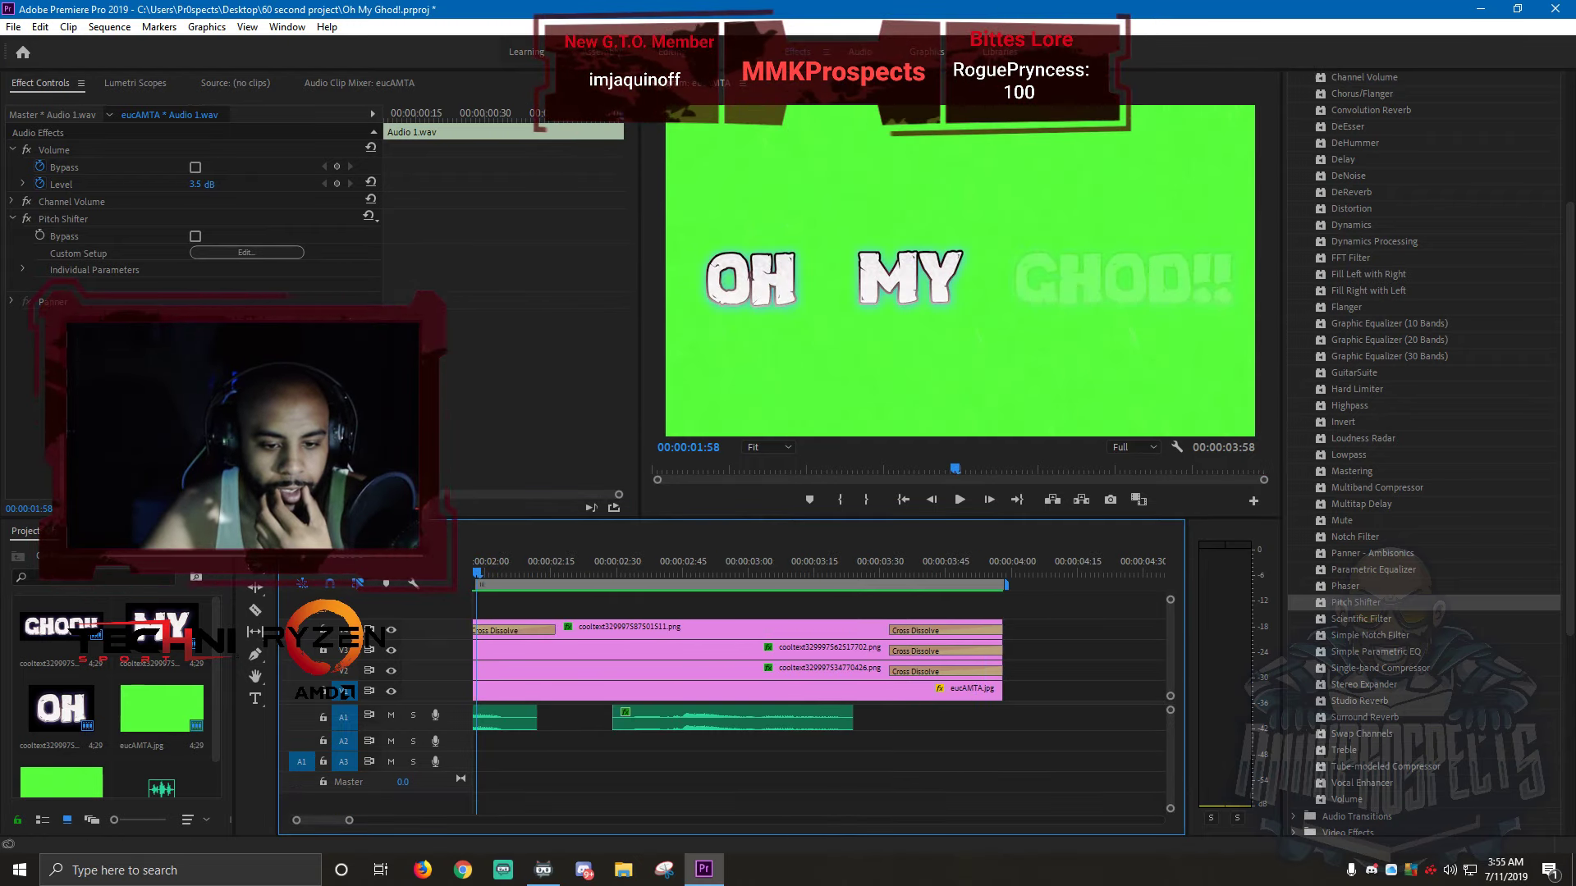
- Copy the first audio clip and paste the duplicate on the Audio 1 track just past the end of the animation
scroll(575, 714, "up", 5)
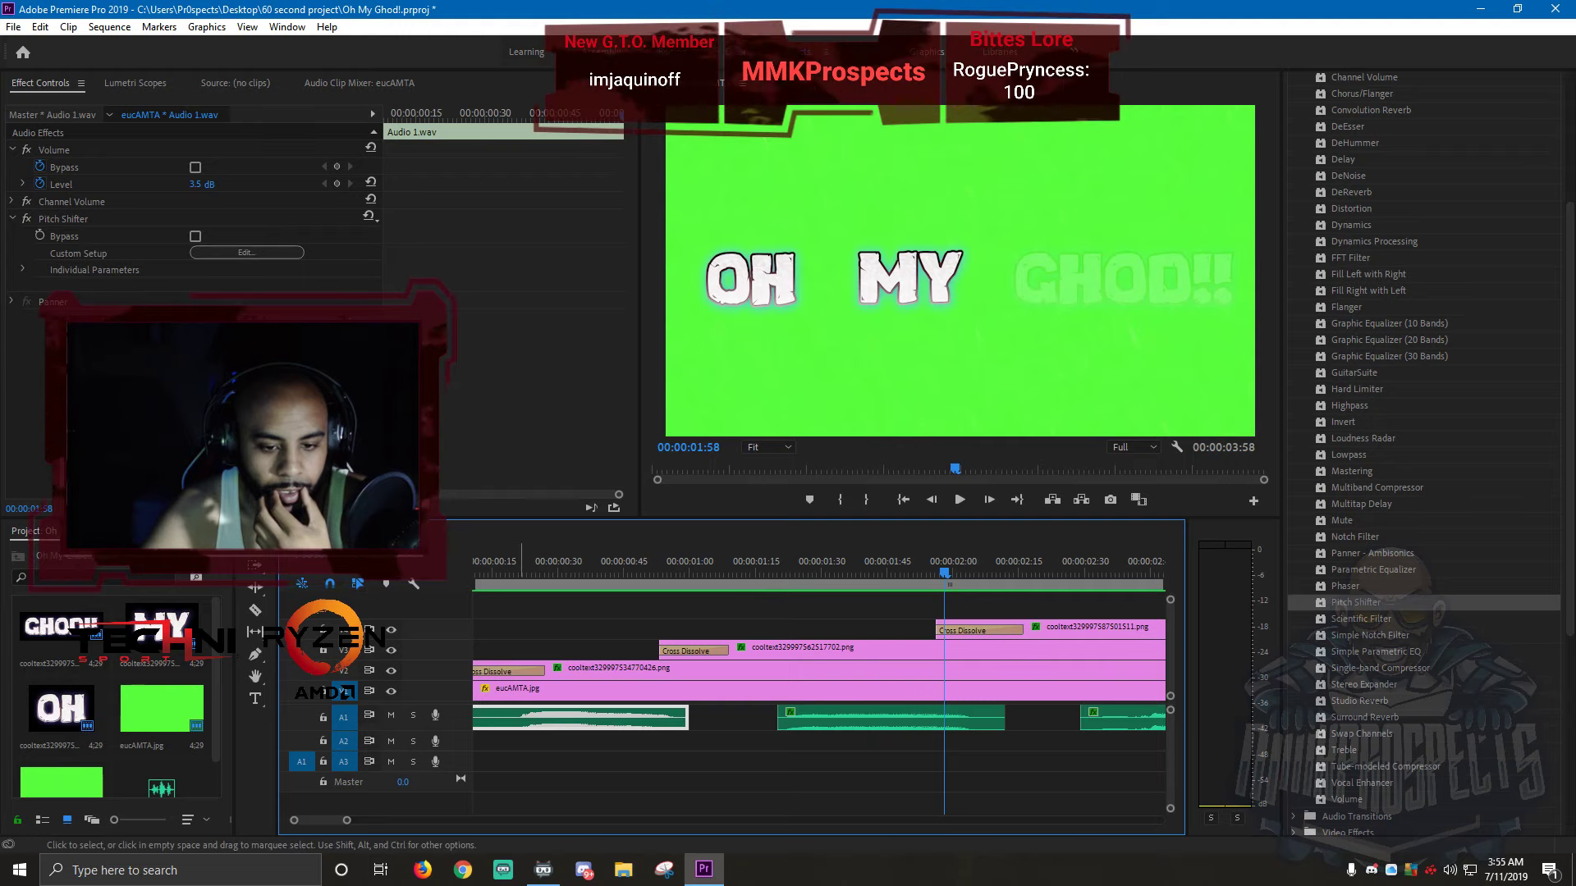
right_click(519, 714)
left_click(558, 89)
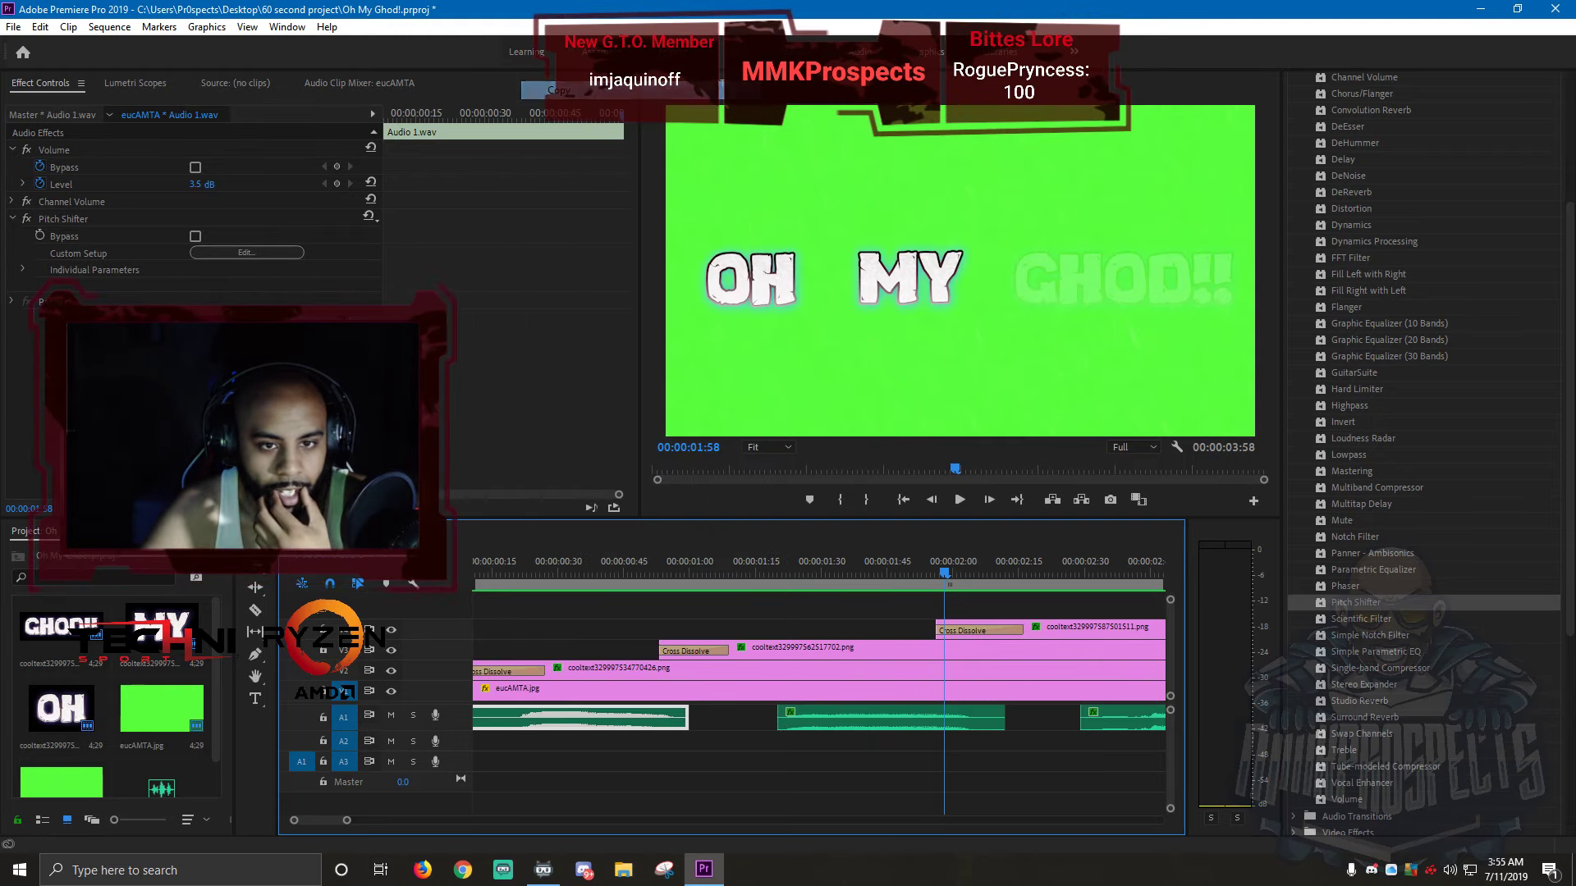
key("space")
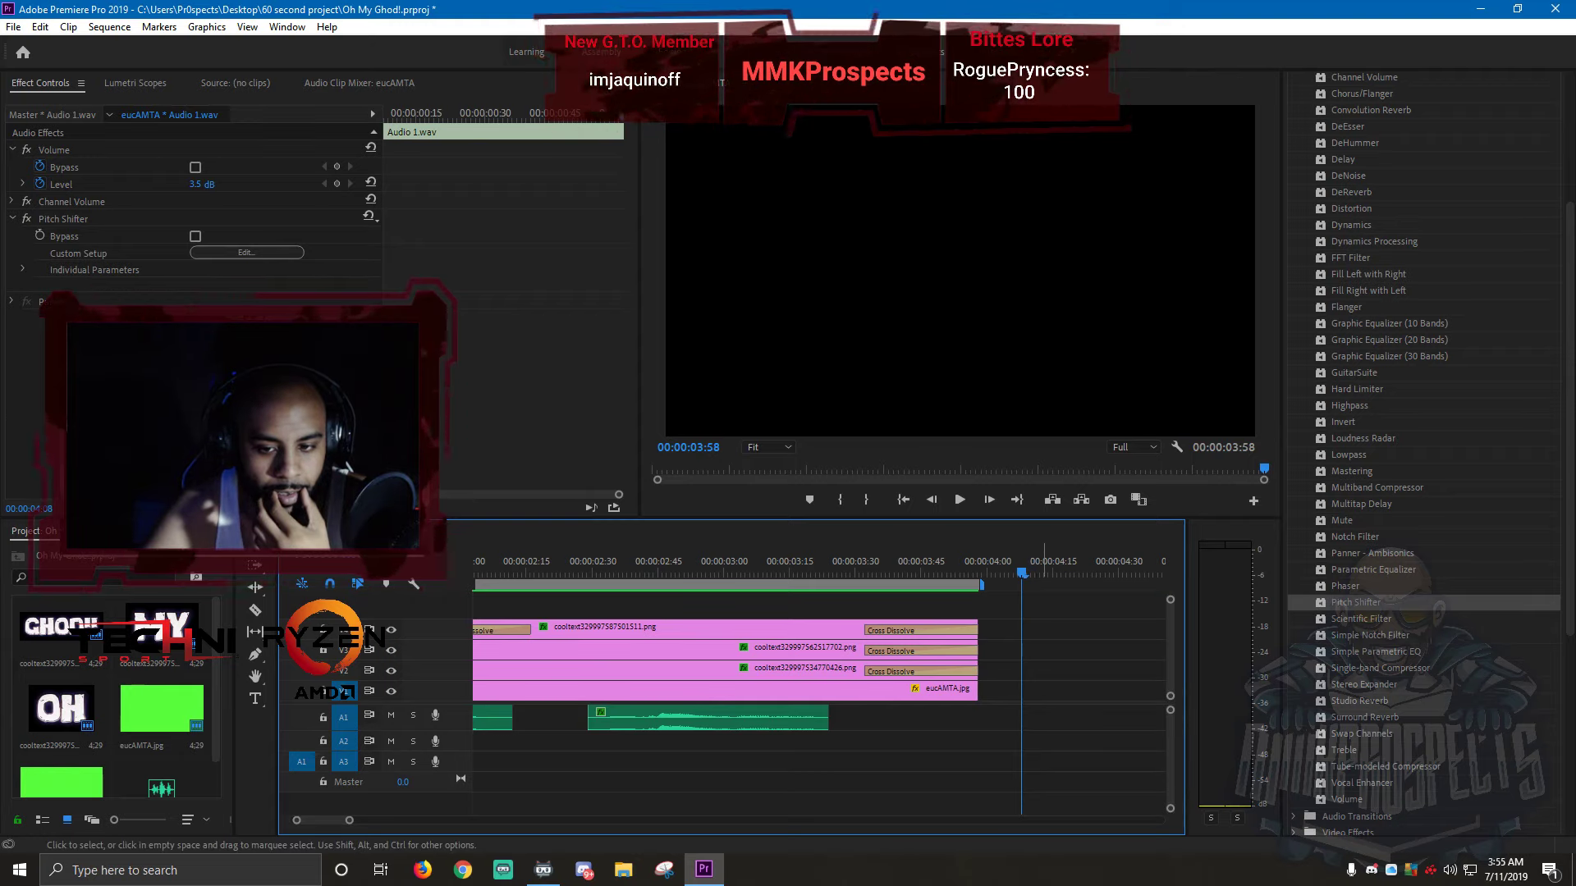
key("ctrl+v")
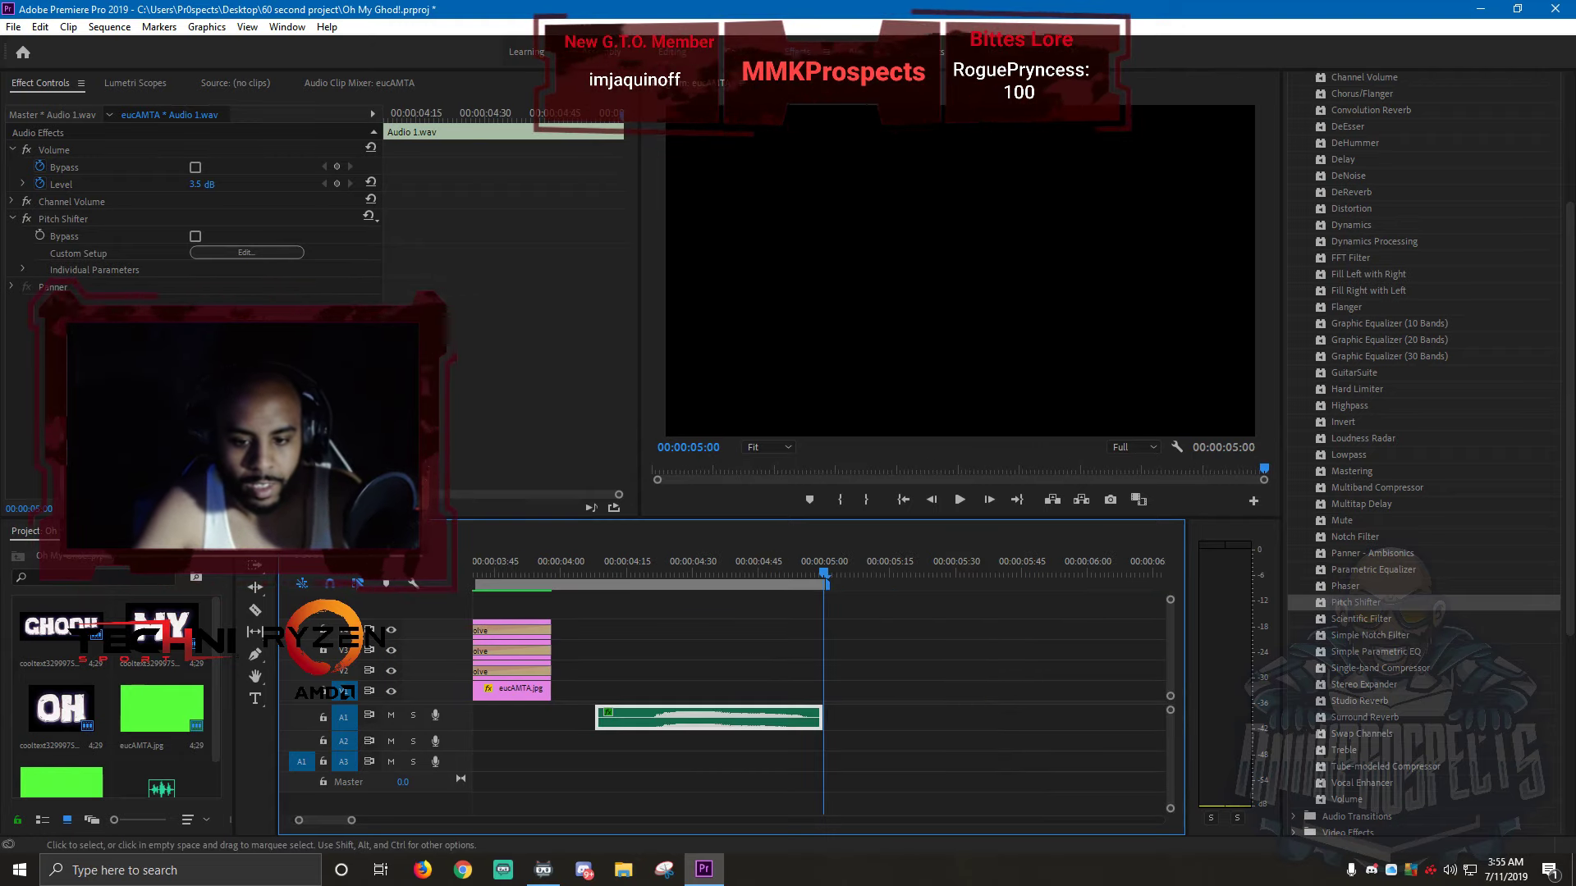
- Move the duplicated audio clip onto track A2, aligned directly beneath the first audio clip
scroll(821, 706, "up", 2)
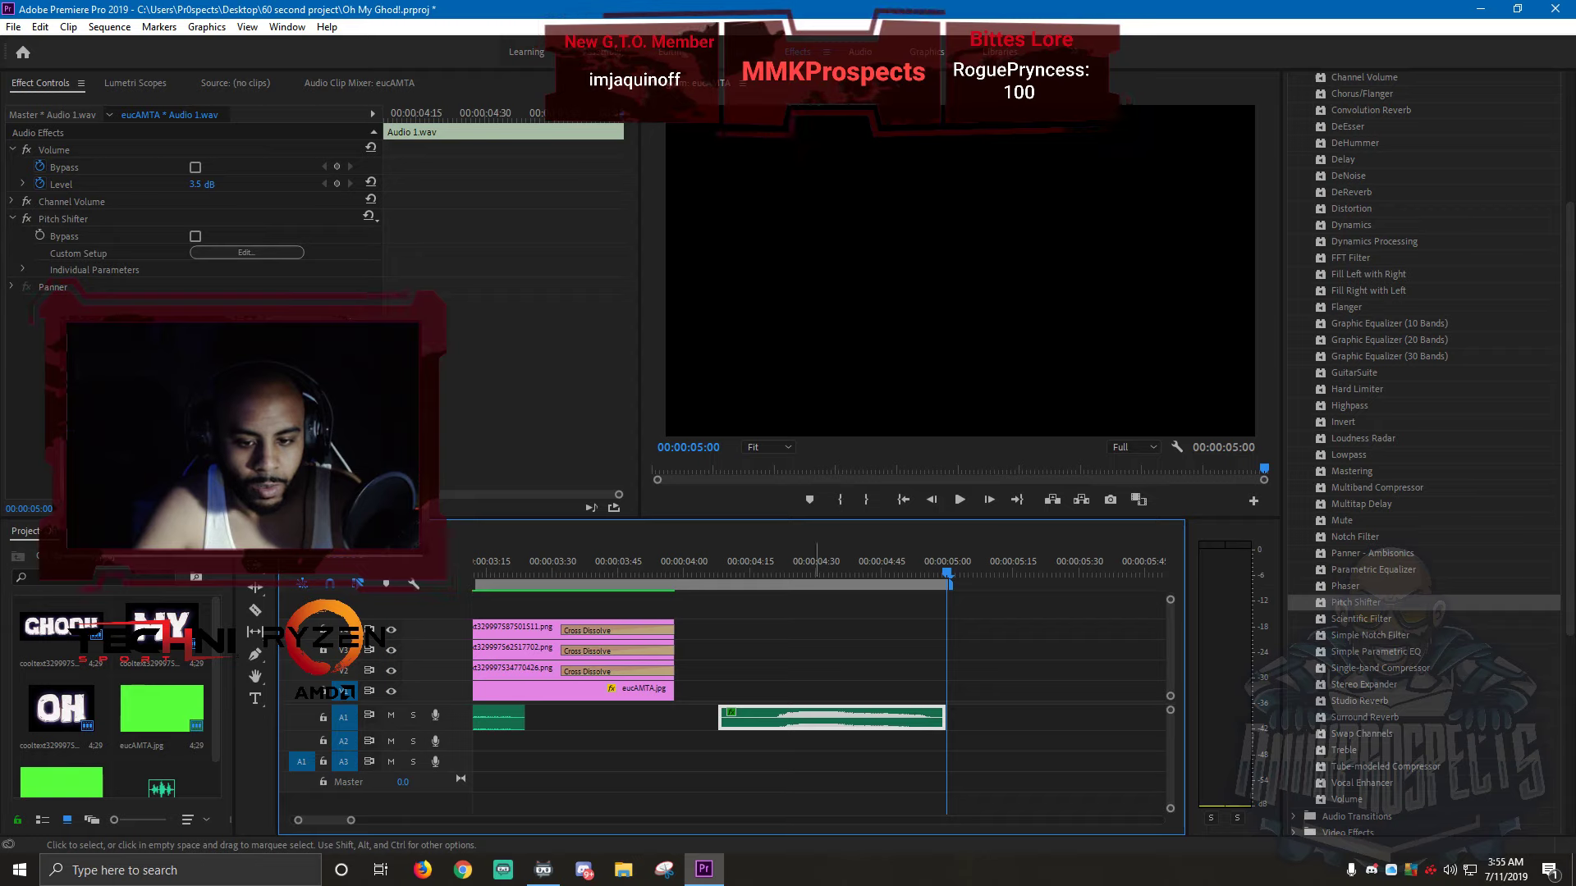
left_click_drag(806, 722, 555, 743)
scroll(820, 698, "up", 8)
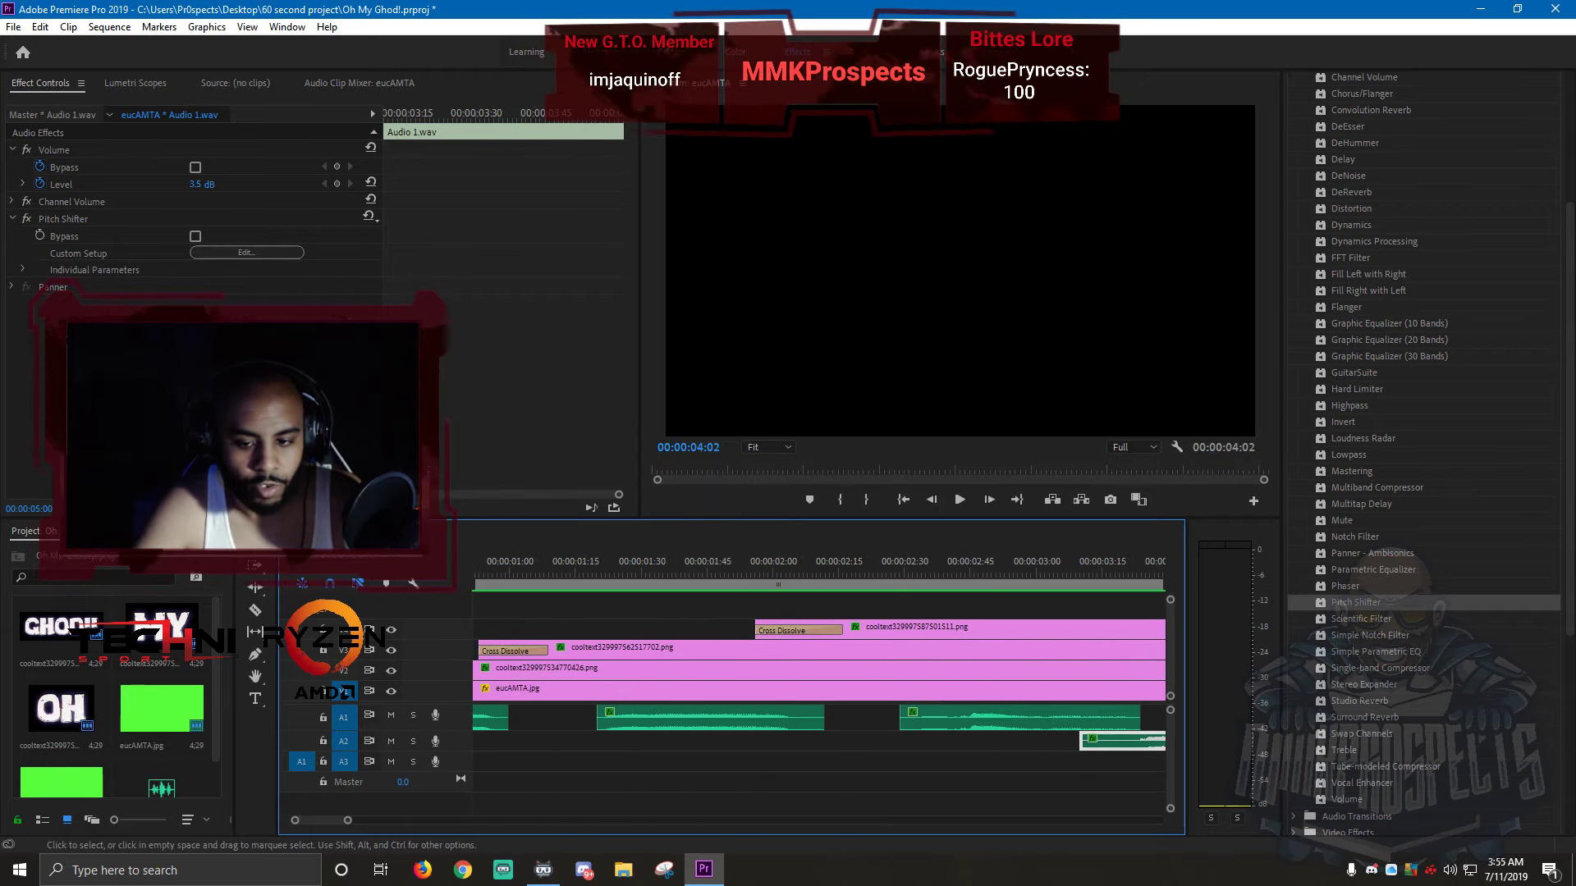
left_click_drag(1091, 741, 519, 741)
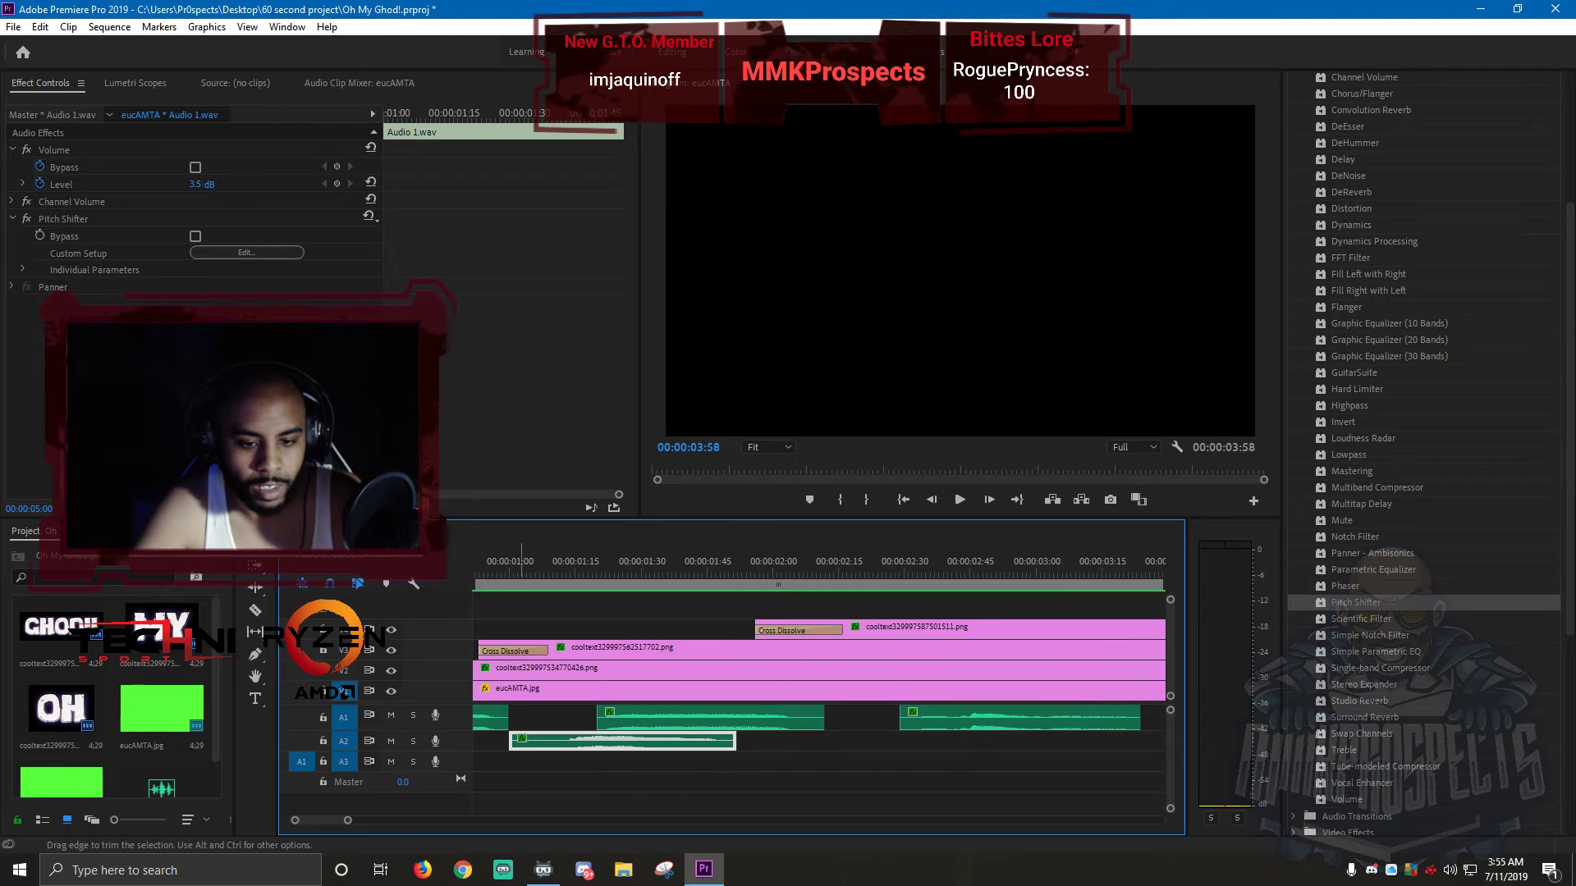
scroll(520, 741, "up", 3)
left_click_drag(784, 741, 535, 741)
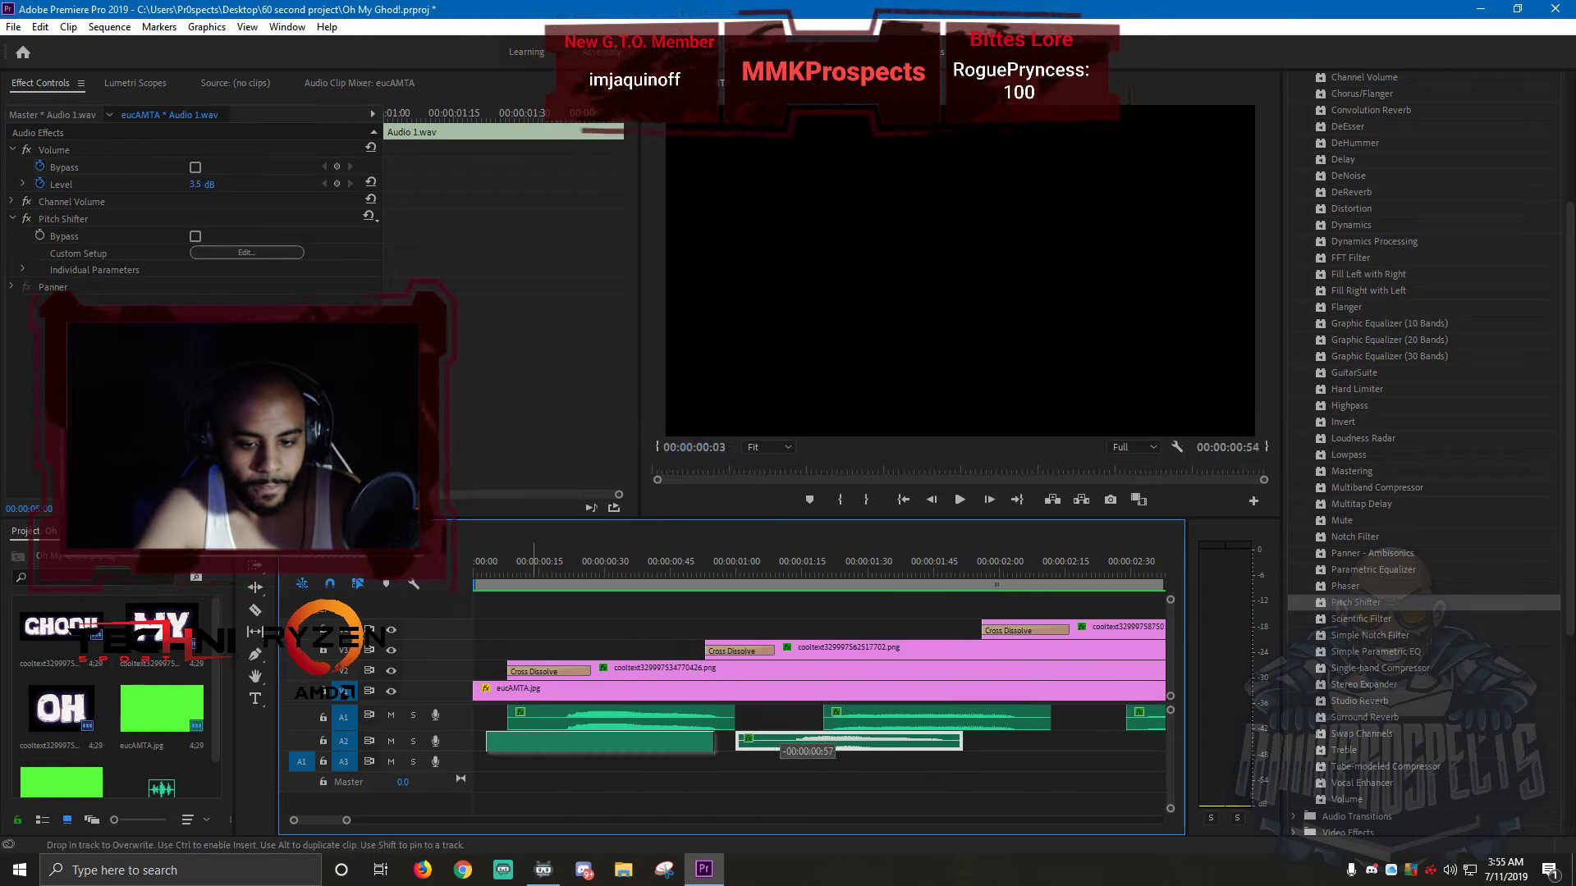
left_click_drag(784, 741, 555, 741)
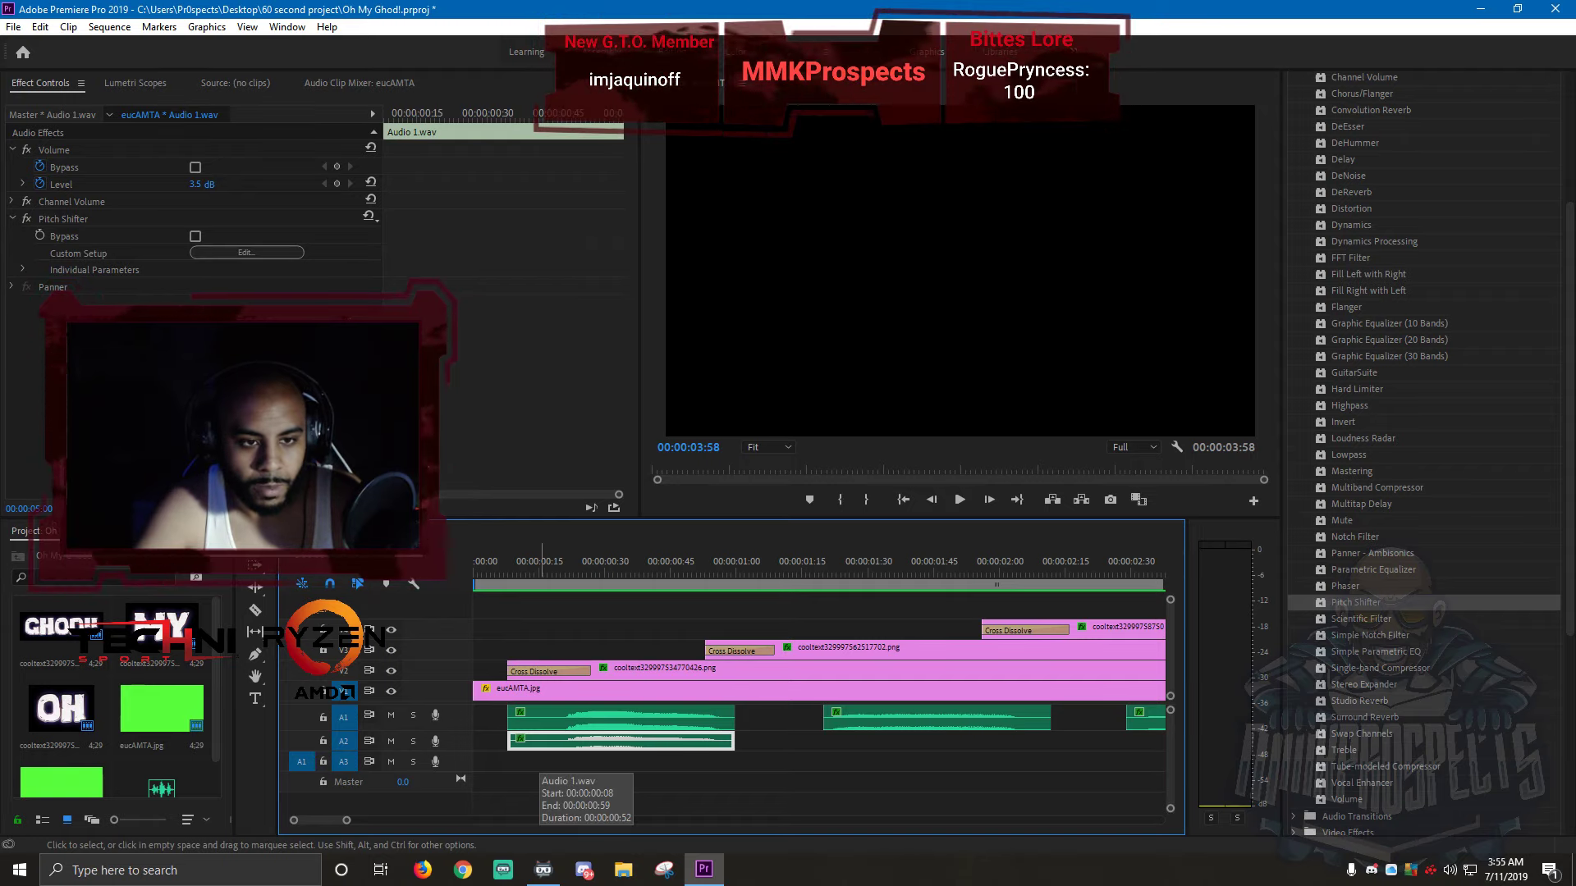
- Apply the Deathly Ill preset to the A2 clip's Pitch Shifter and move the effect editor clear of the preview
left_click(246, 252)
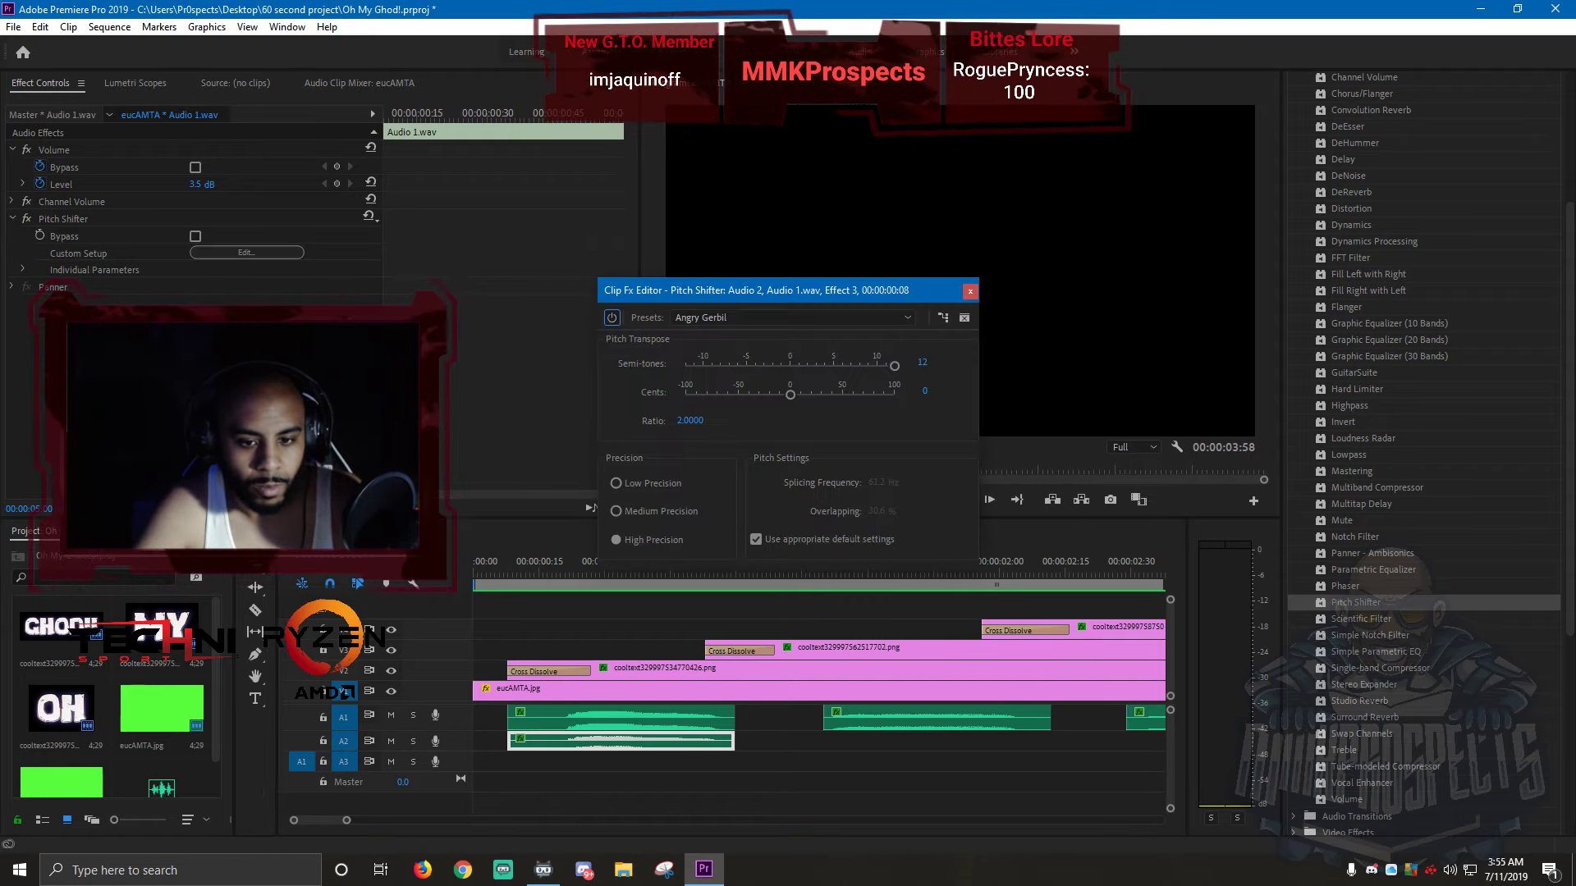
left_click(792, 318)
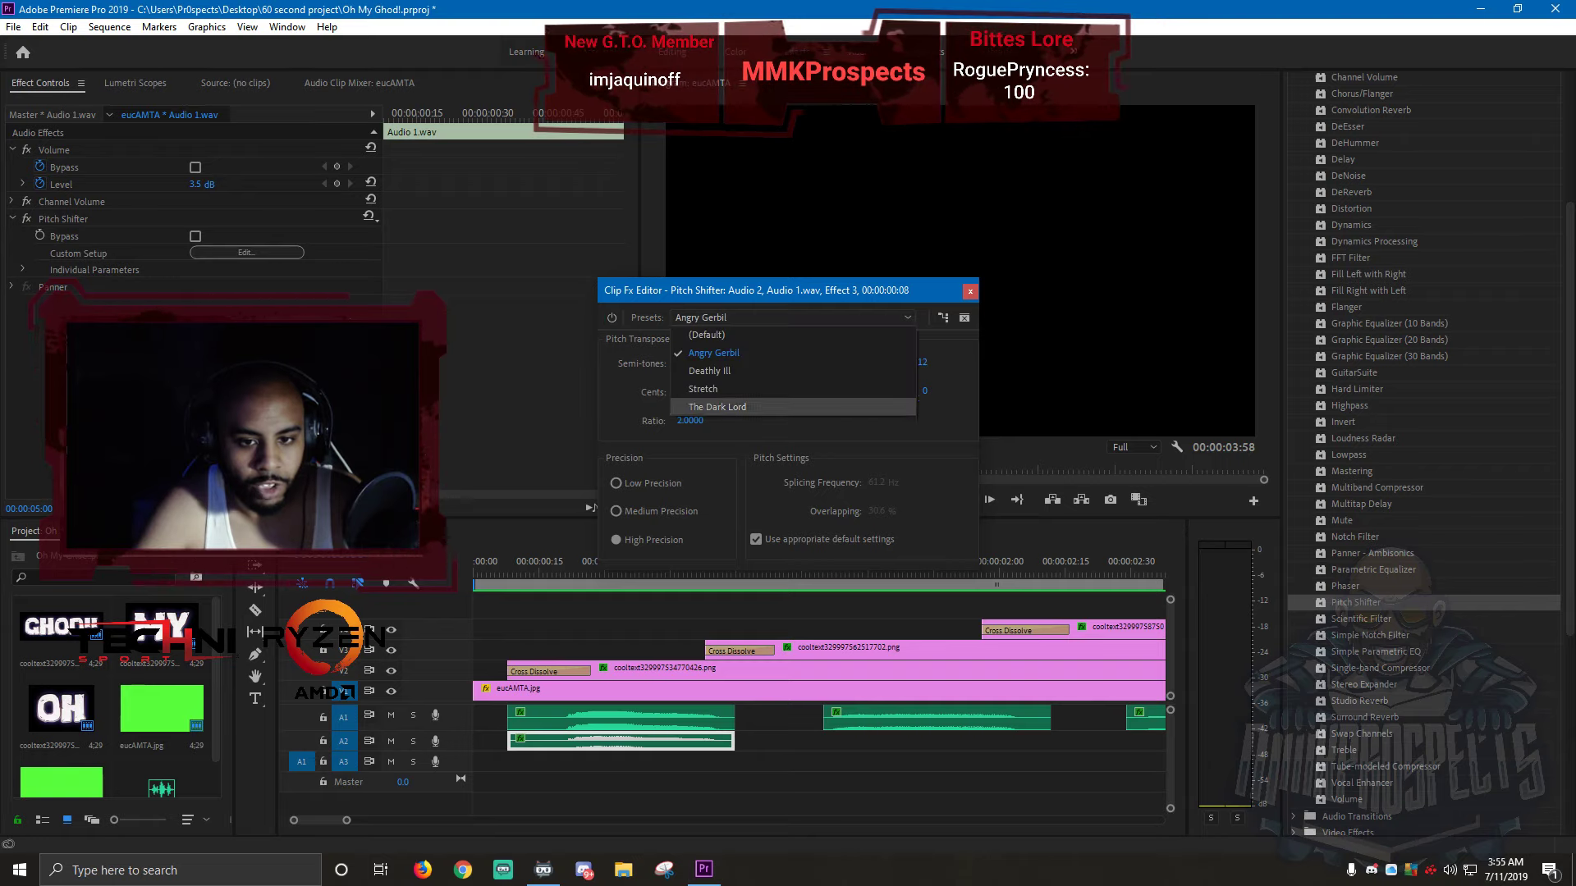
left_click(724, 371)
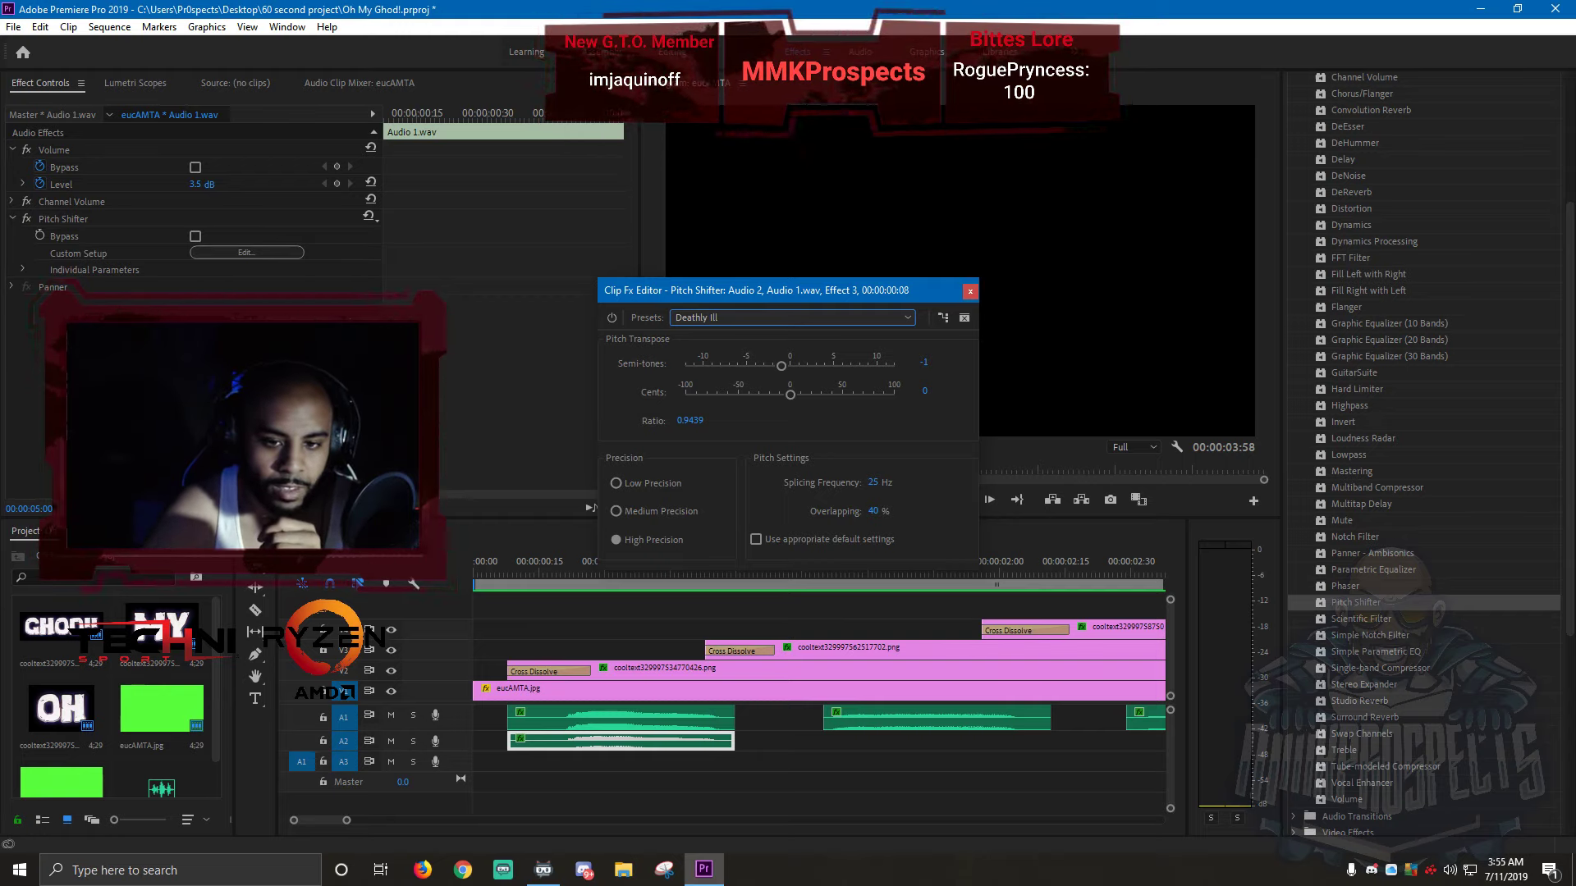
left_click_drag(850, 294, 499, 124)
- Play the opening of the animation to hear the first clip layered with its pitch-shifted copy
left_click(486, 570)
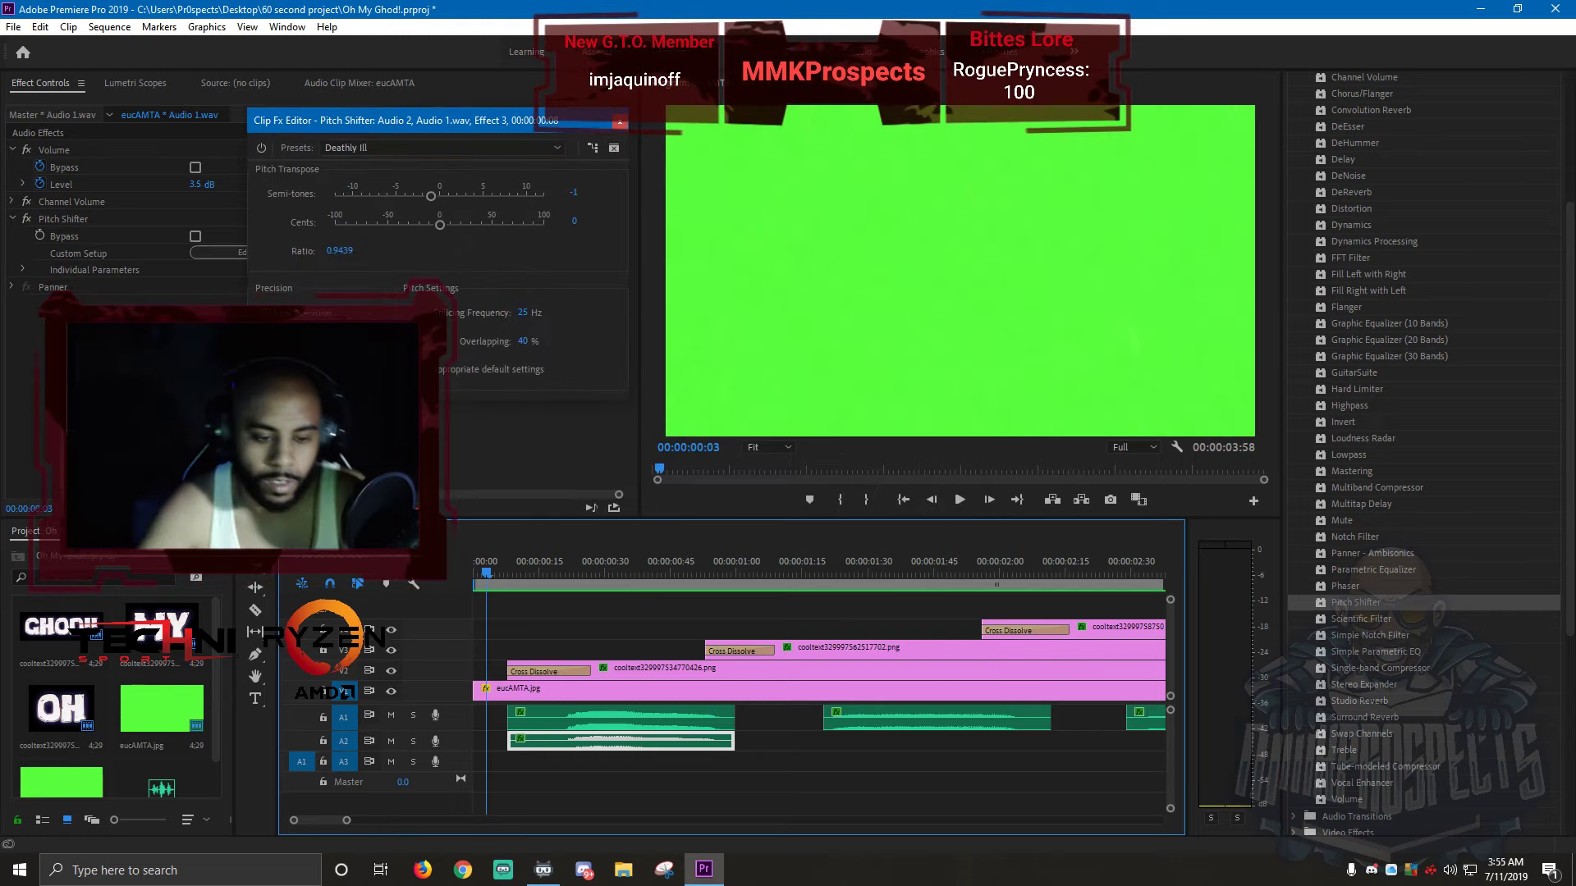
key("space")
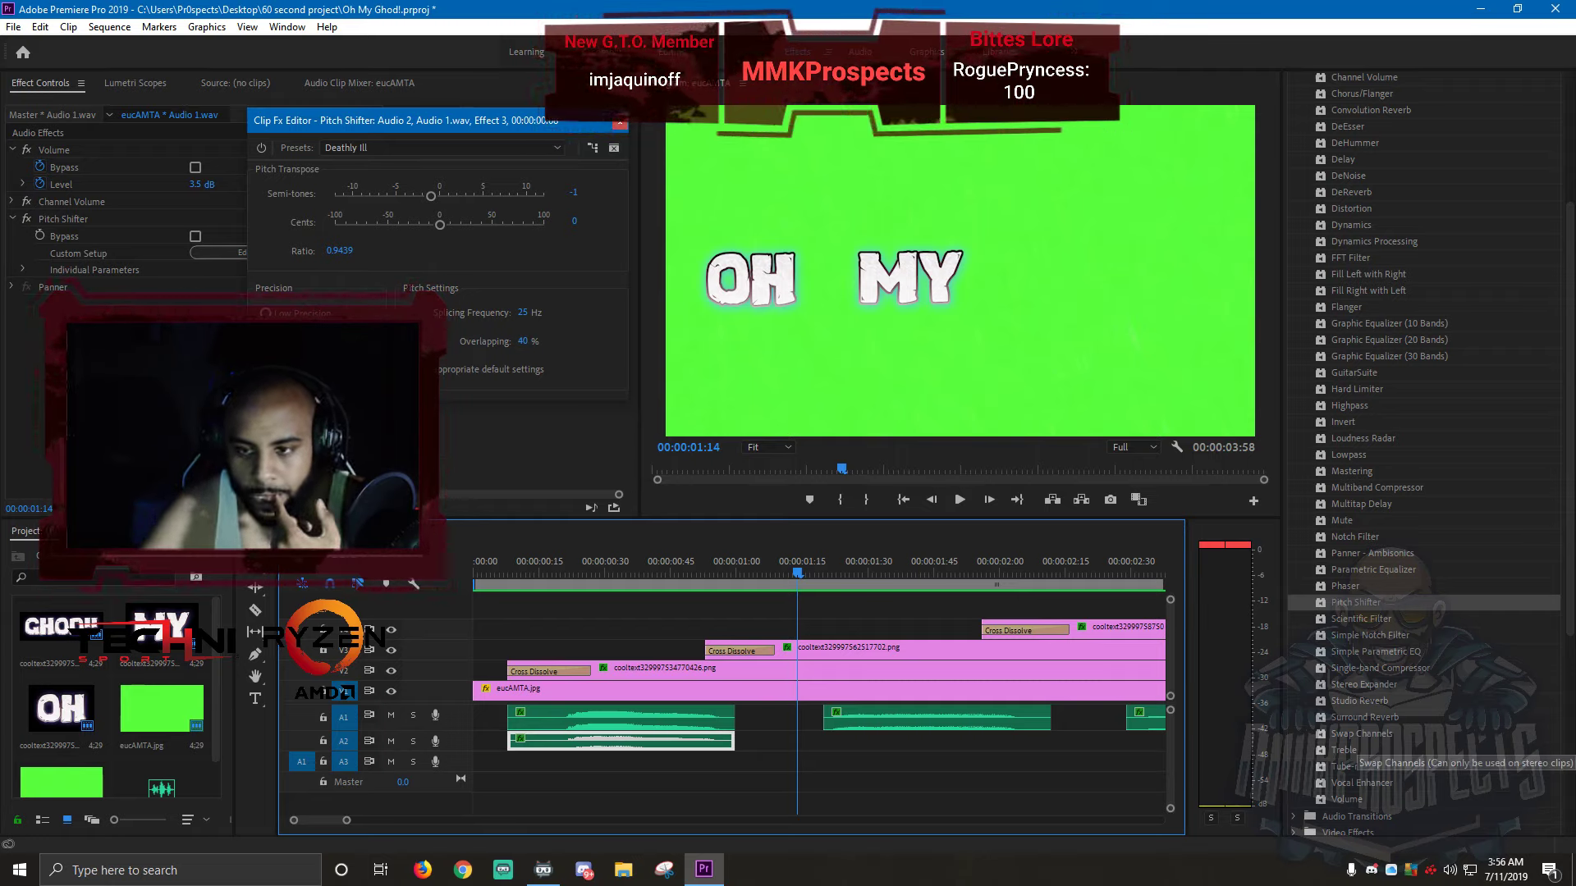
left_click(1360, 736)
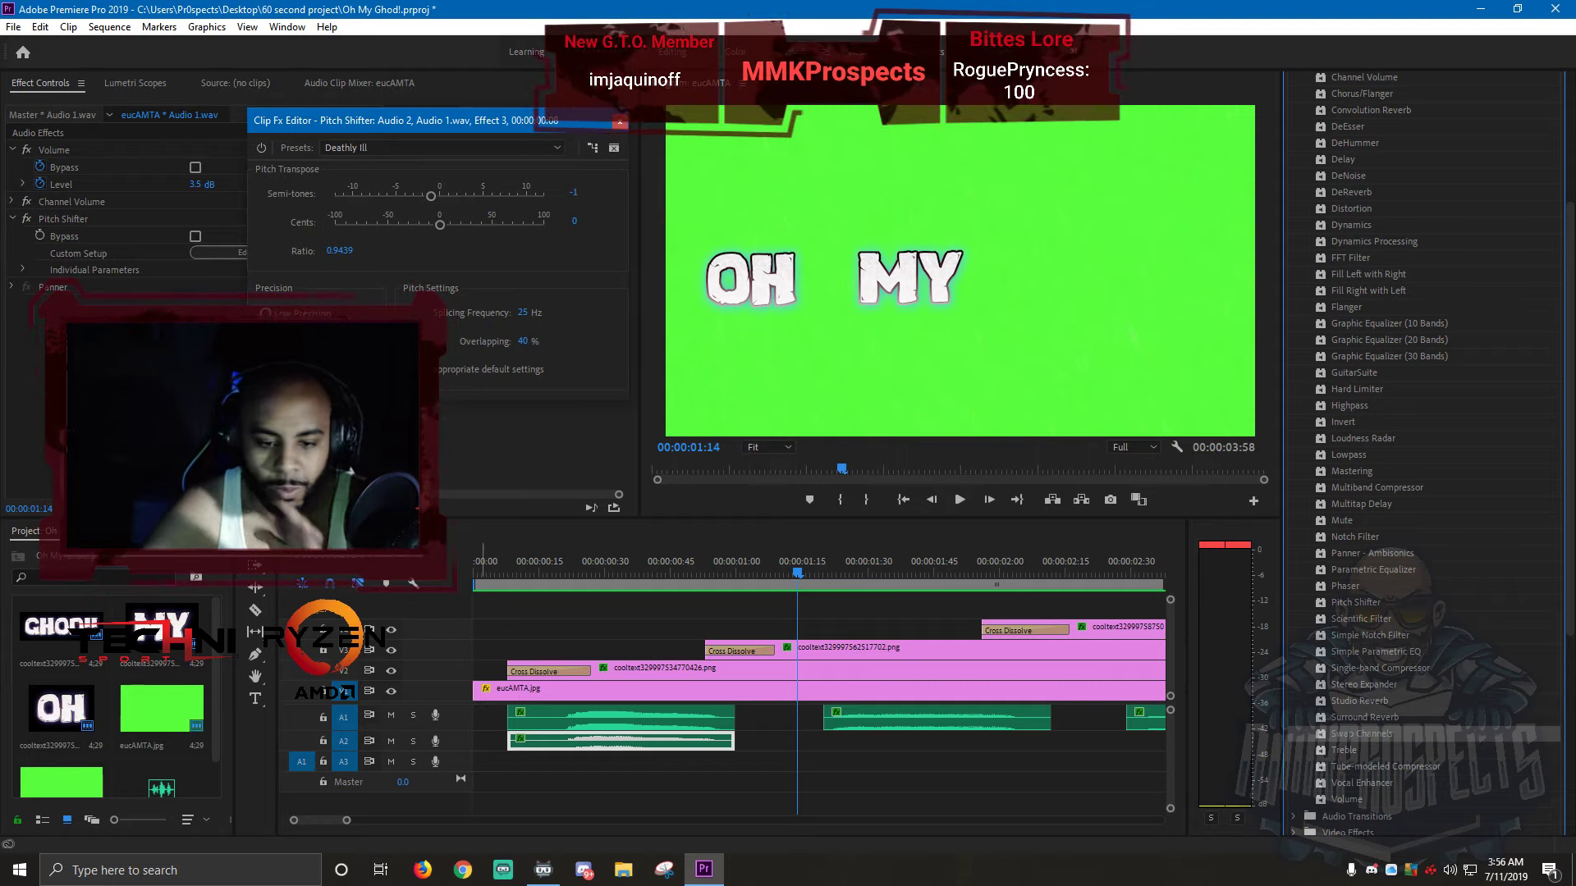
- Enlarge the Audio 2 and Audio 1 tracks and lower the first Audio 1 clip's volume to -5.2 dB
left_click_drag(389, 750, 389, 788)
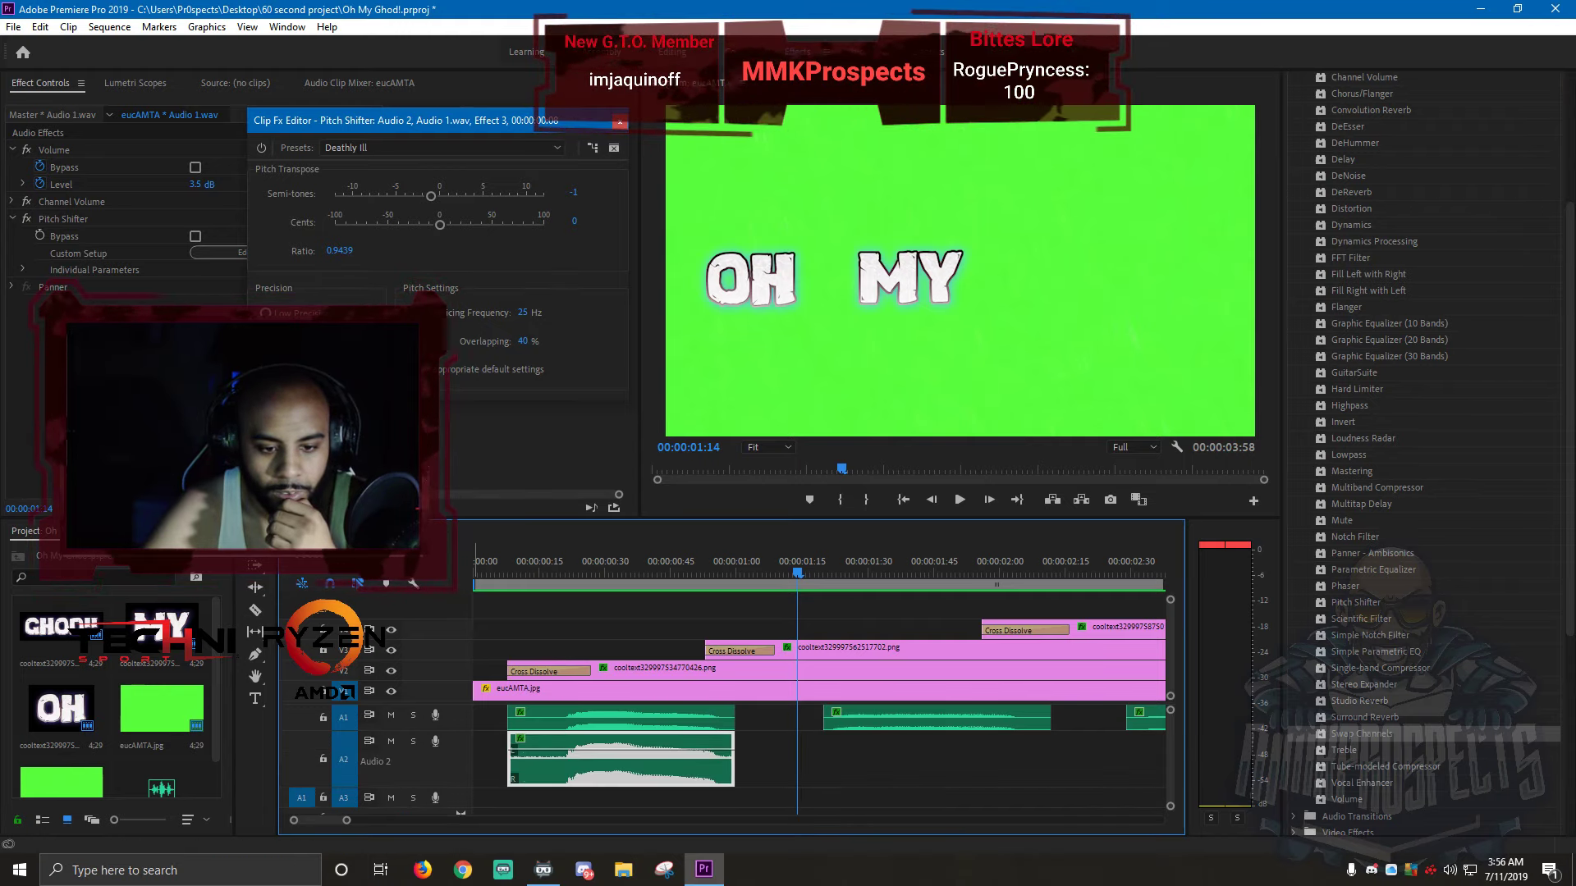
left_click_drag(389, 733, 389, 748)
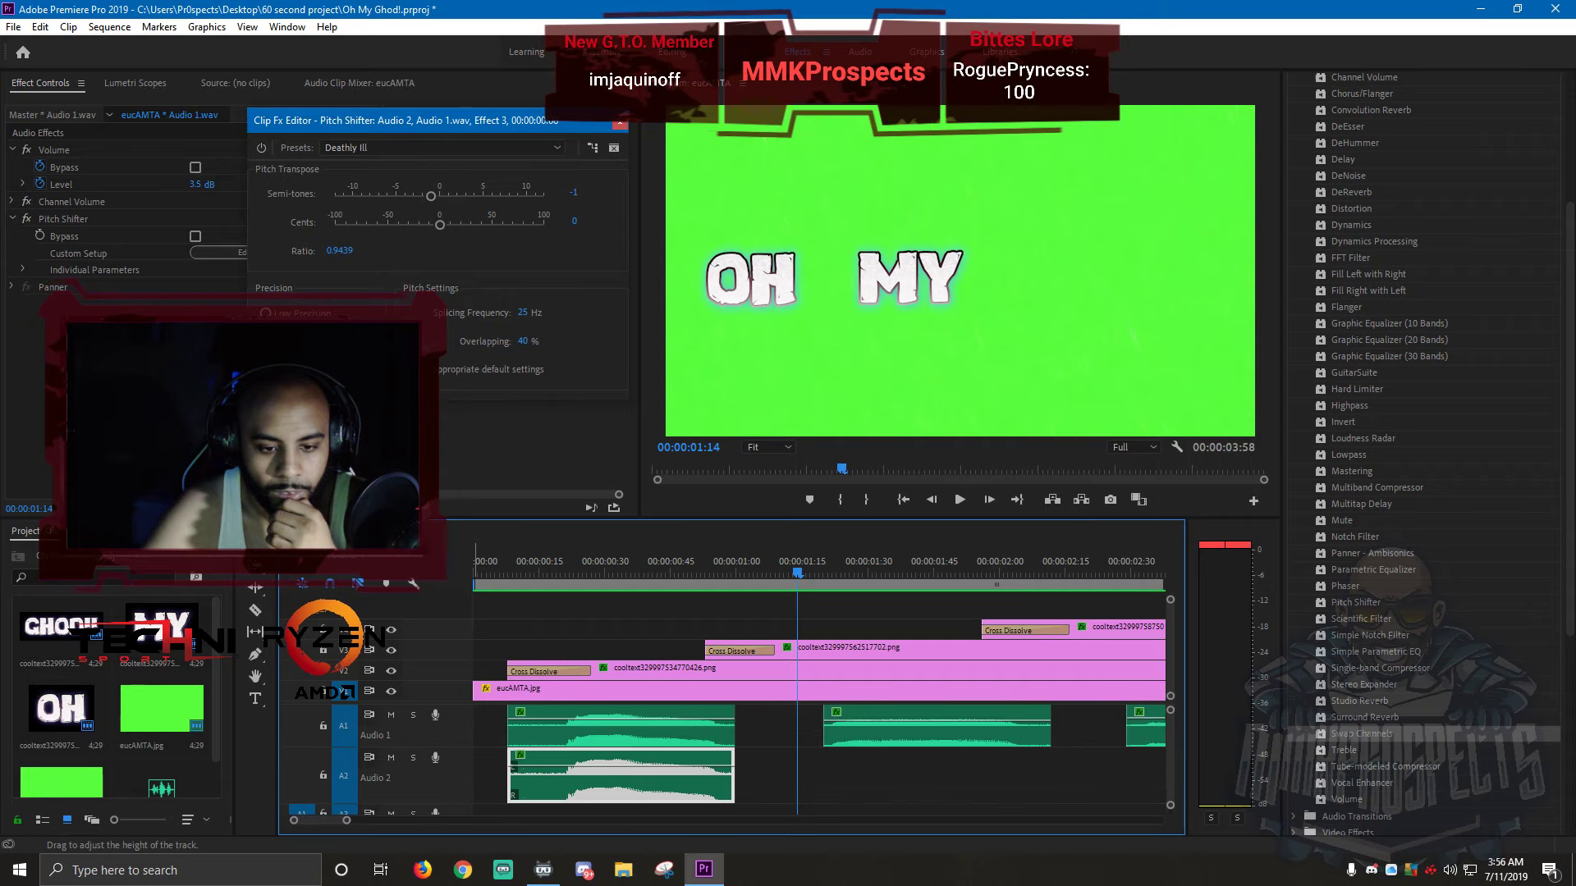
left_click(563, 726)
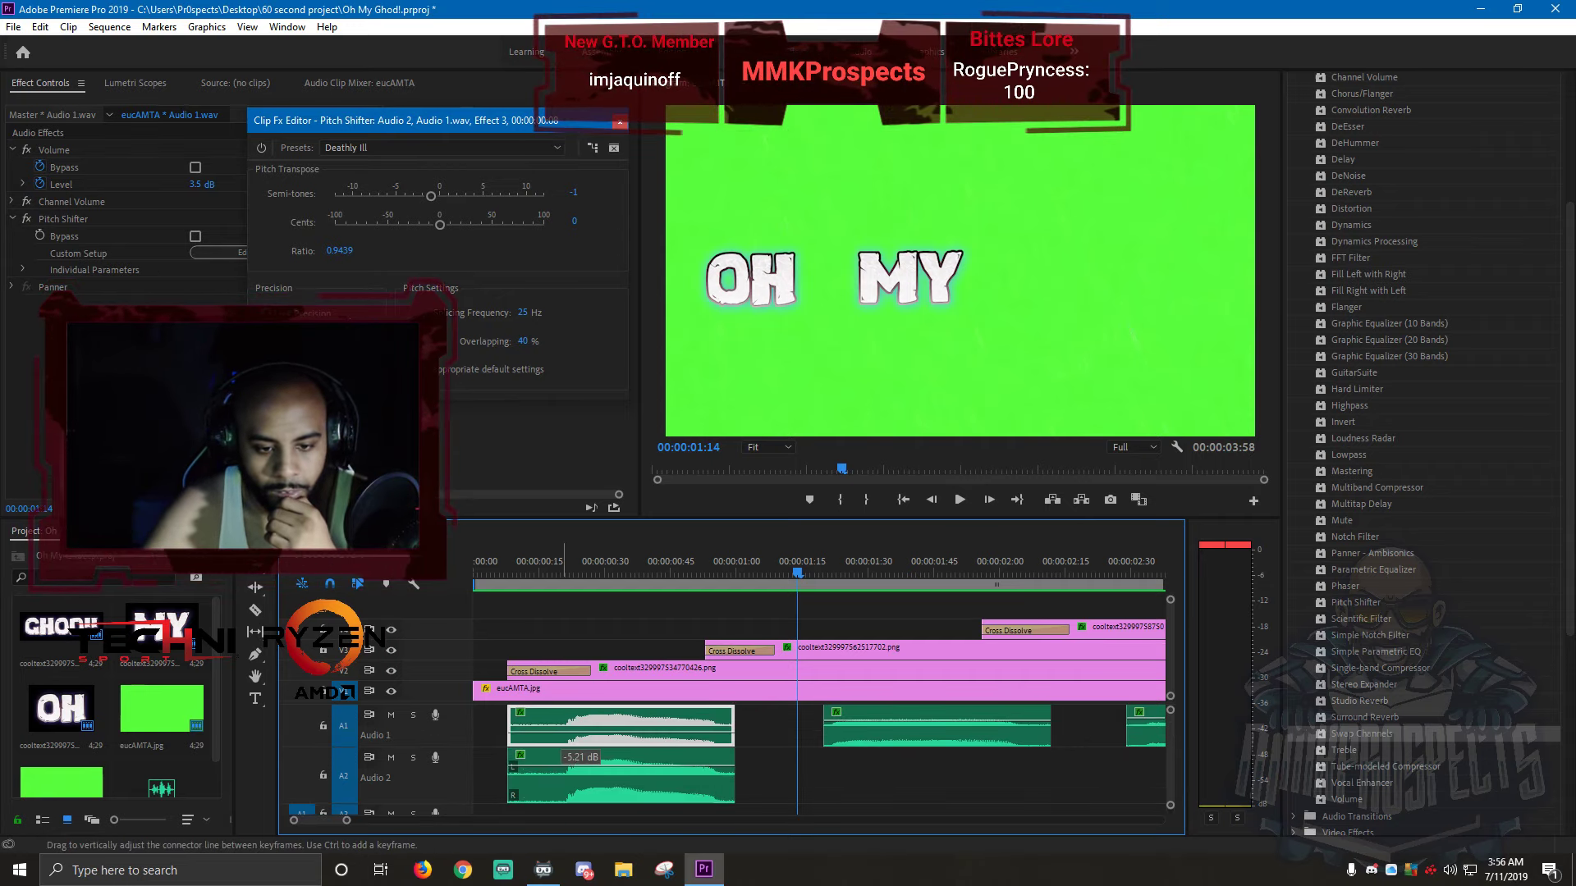
left_click_drag(564, 726, 564, 731)
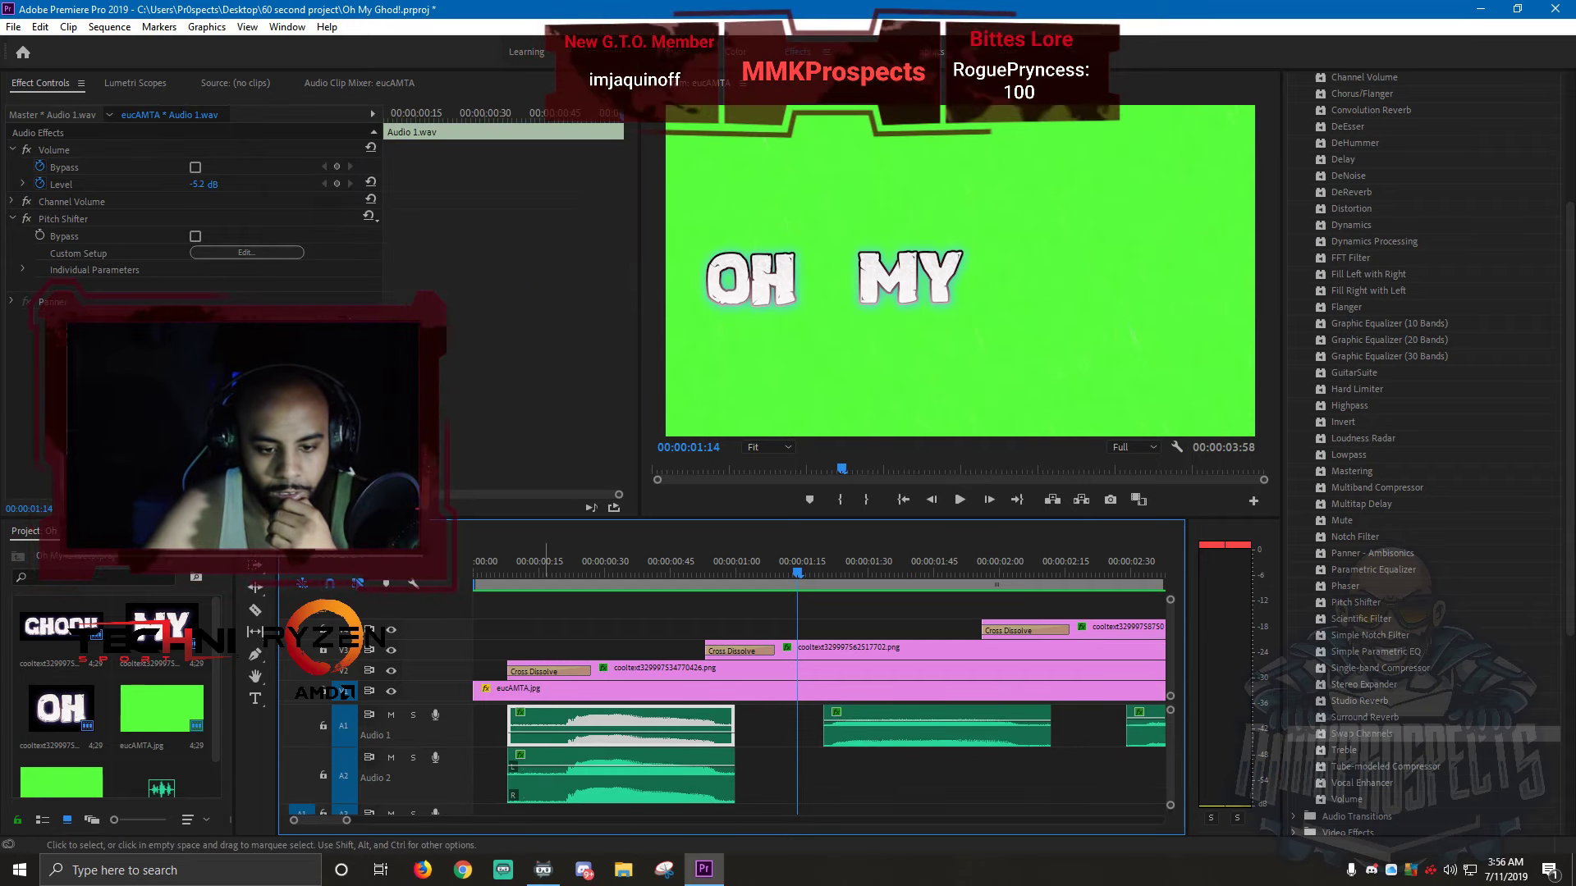
- Play the animation from the start twice to check the layered first word against the second Audio 1 clip
left_click(903, 500)
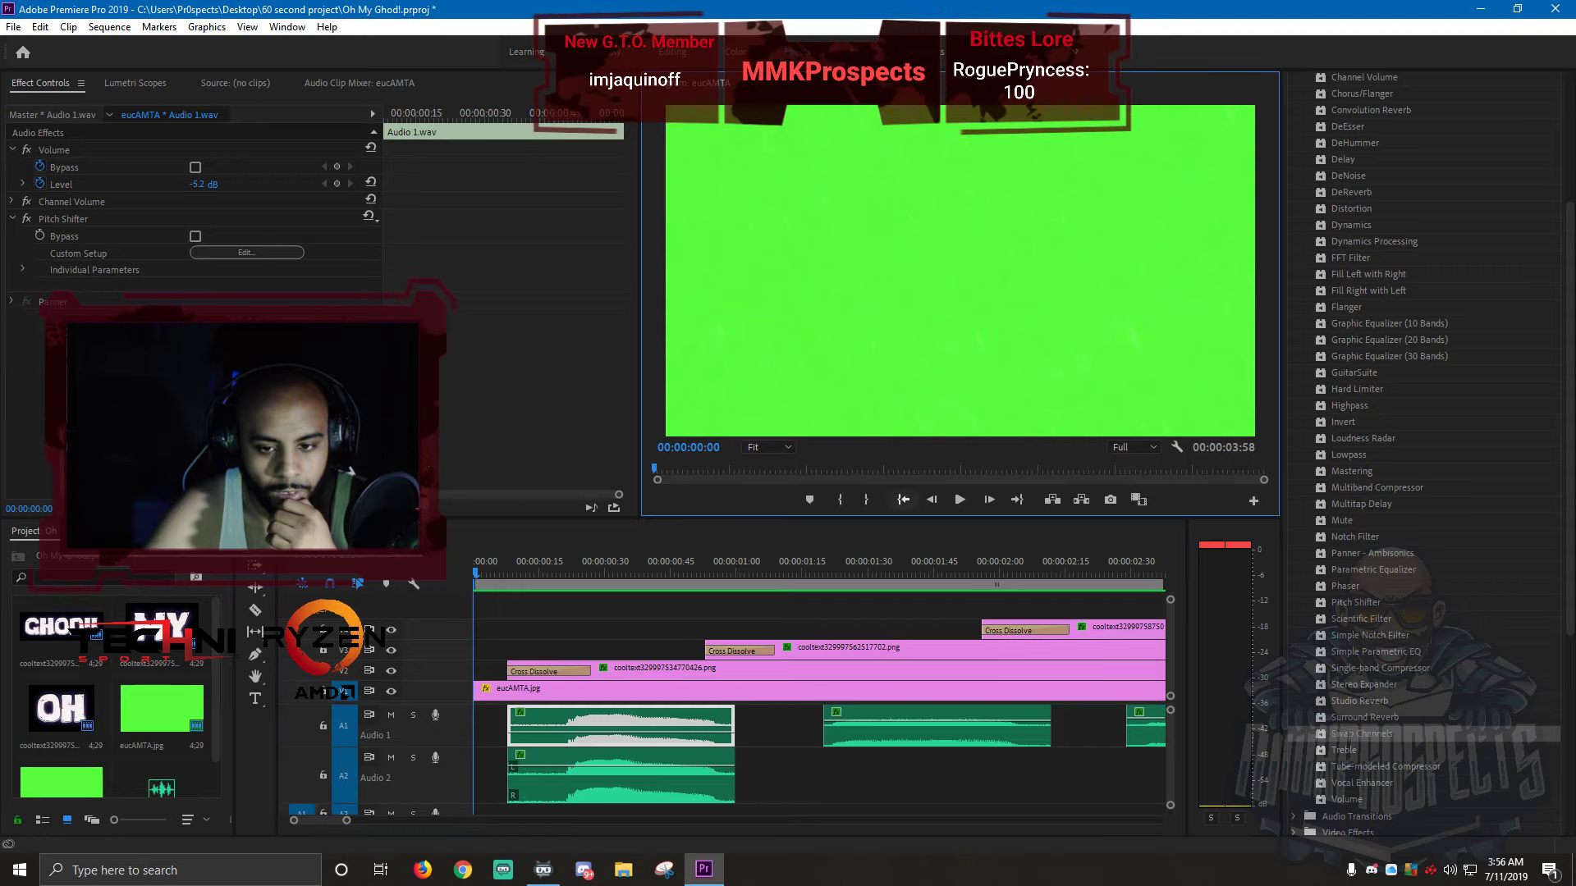
left_click(960, 500)
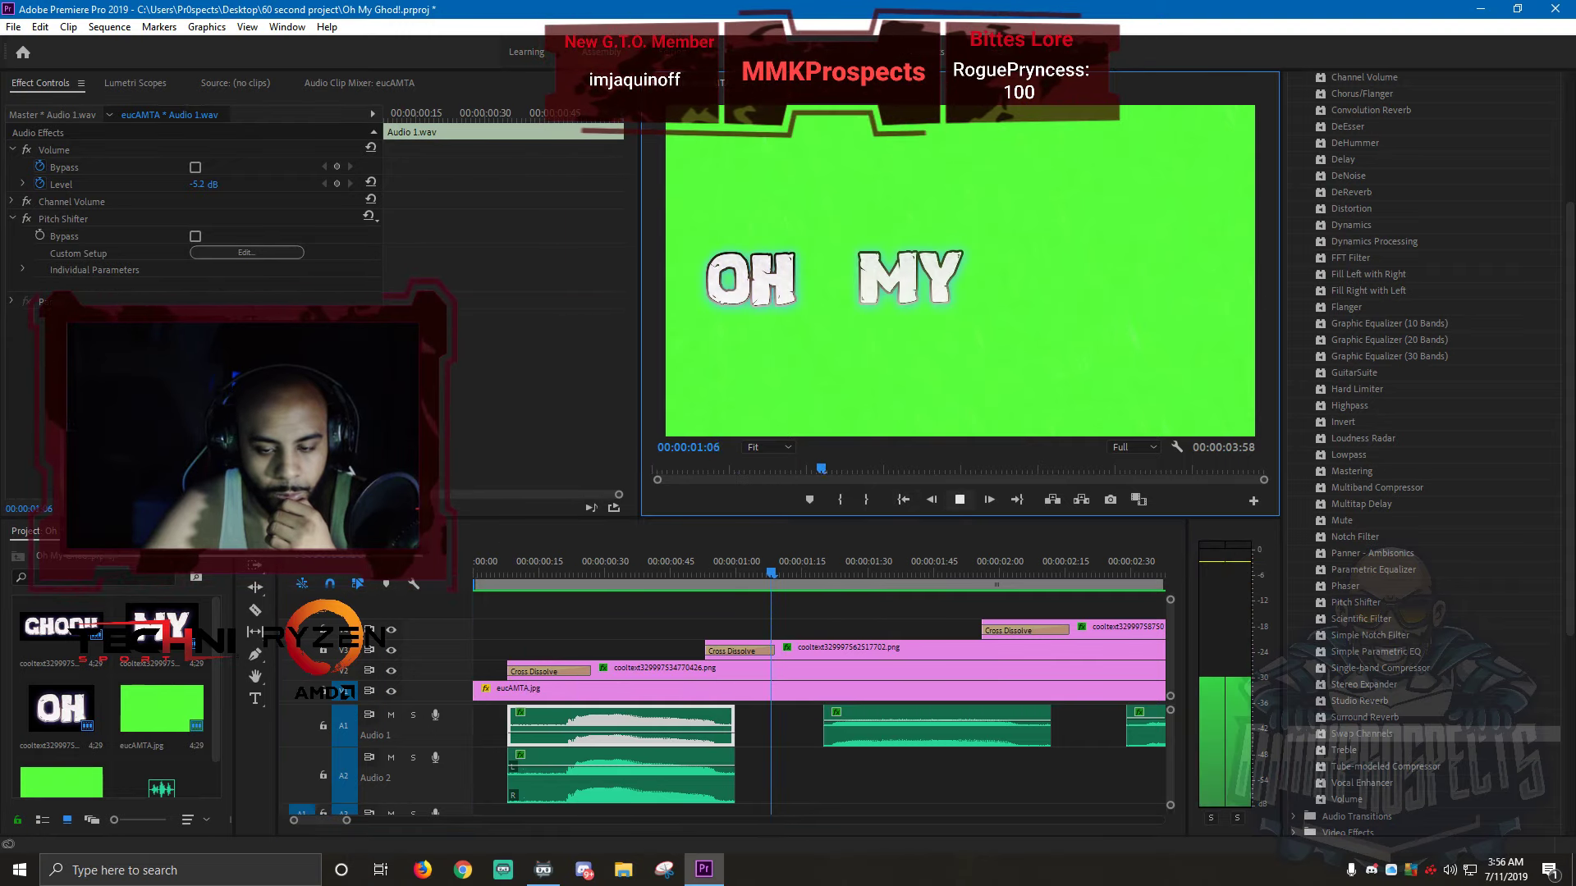
key("space")
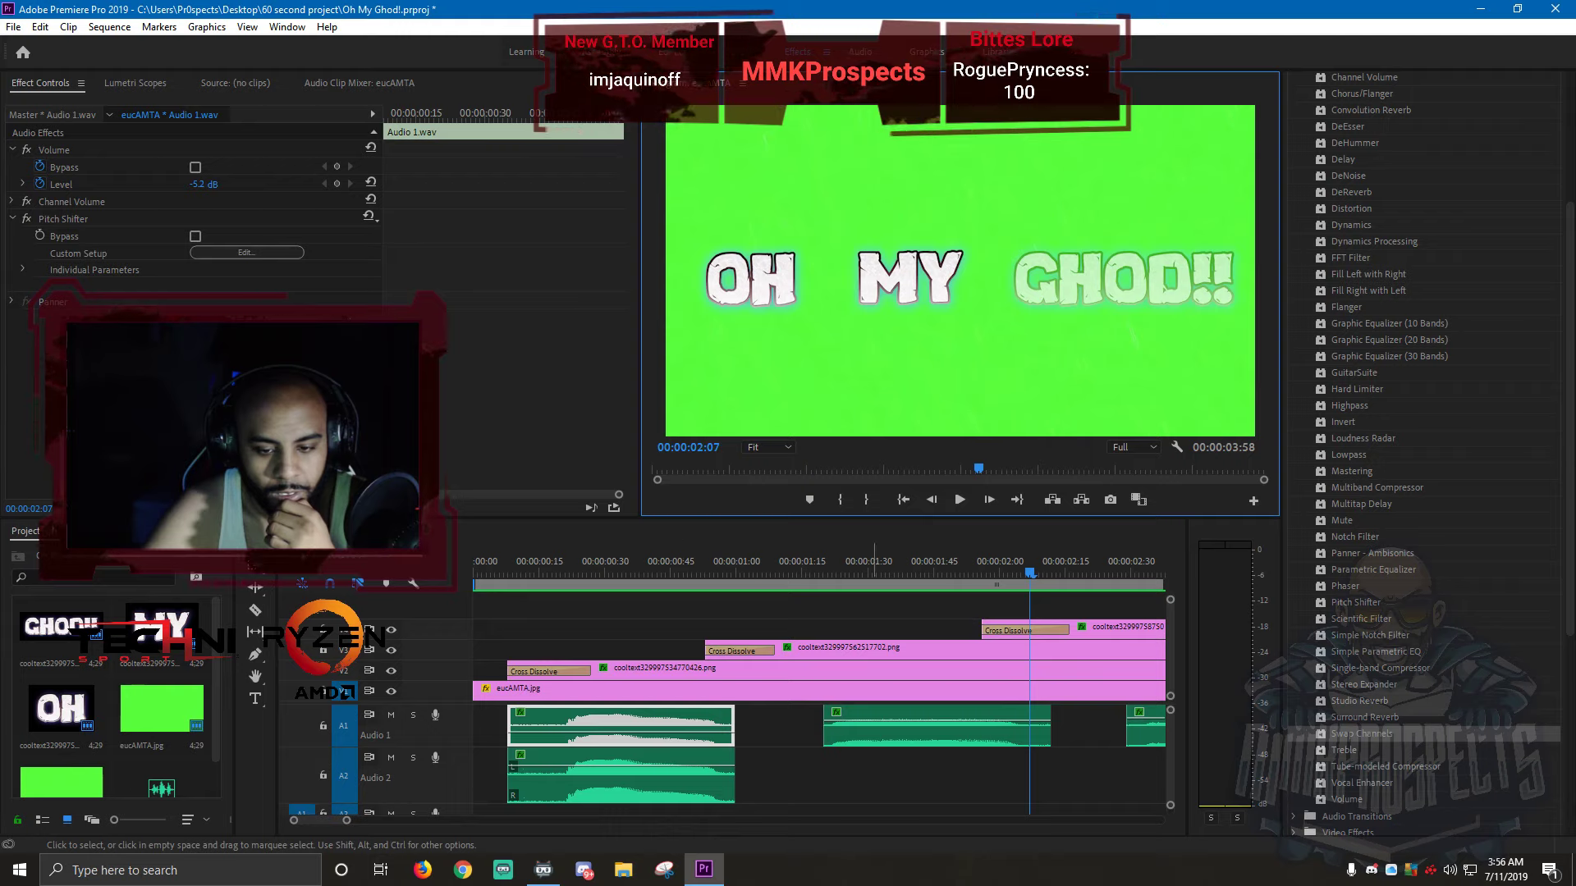
left_click(855, 728)
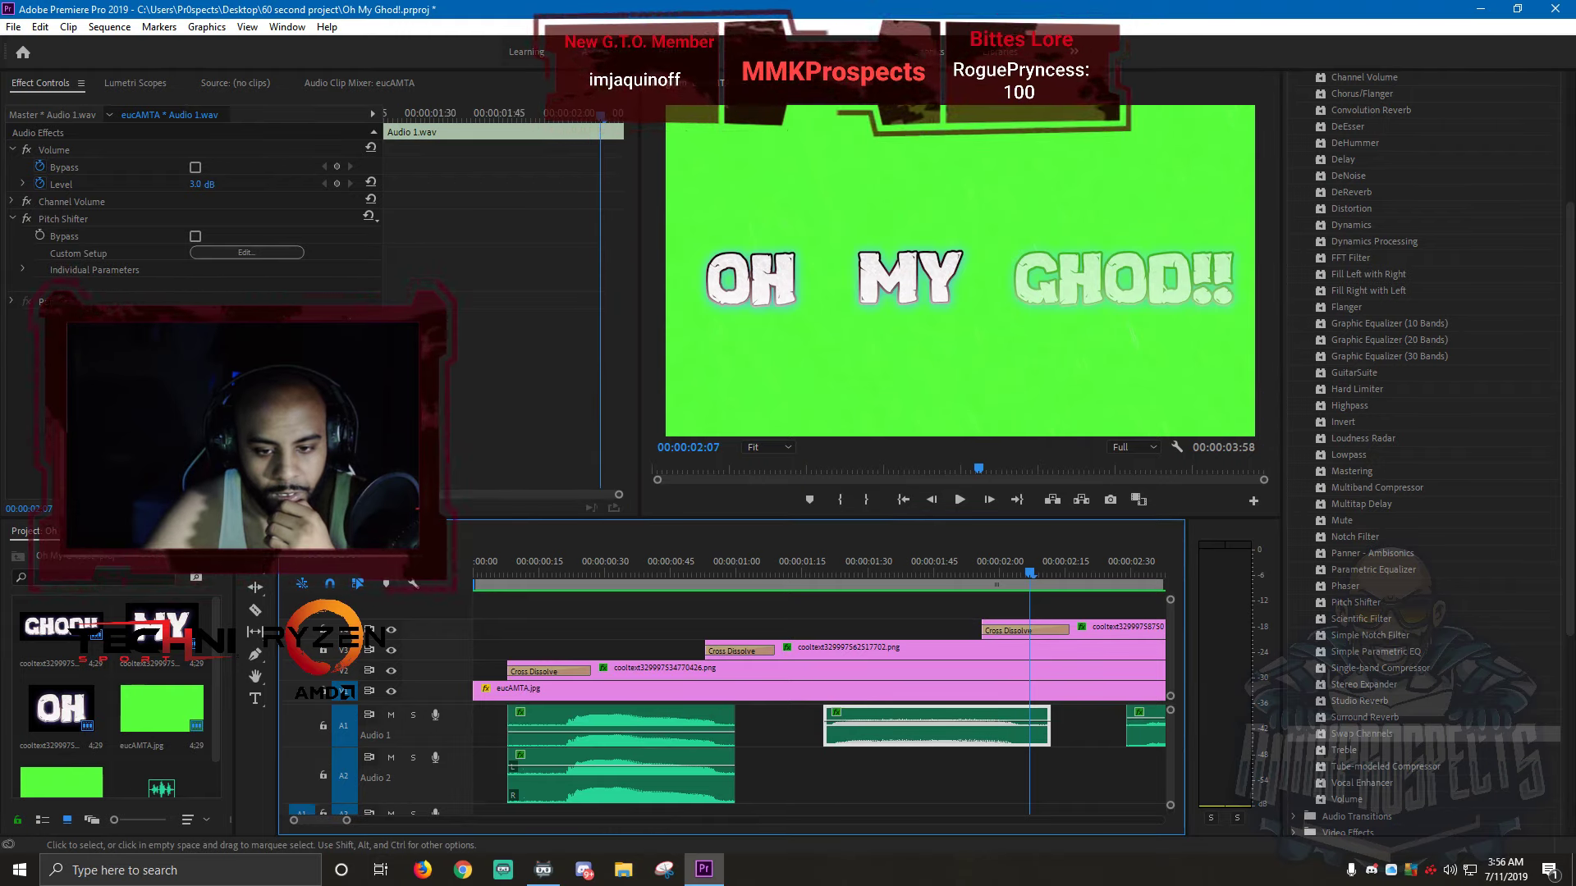
key("Home")
key("space")
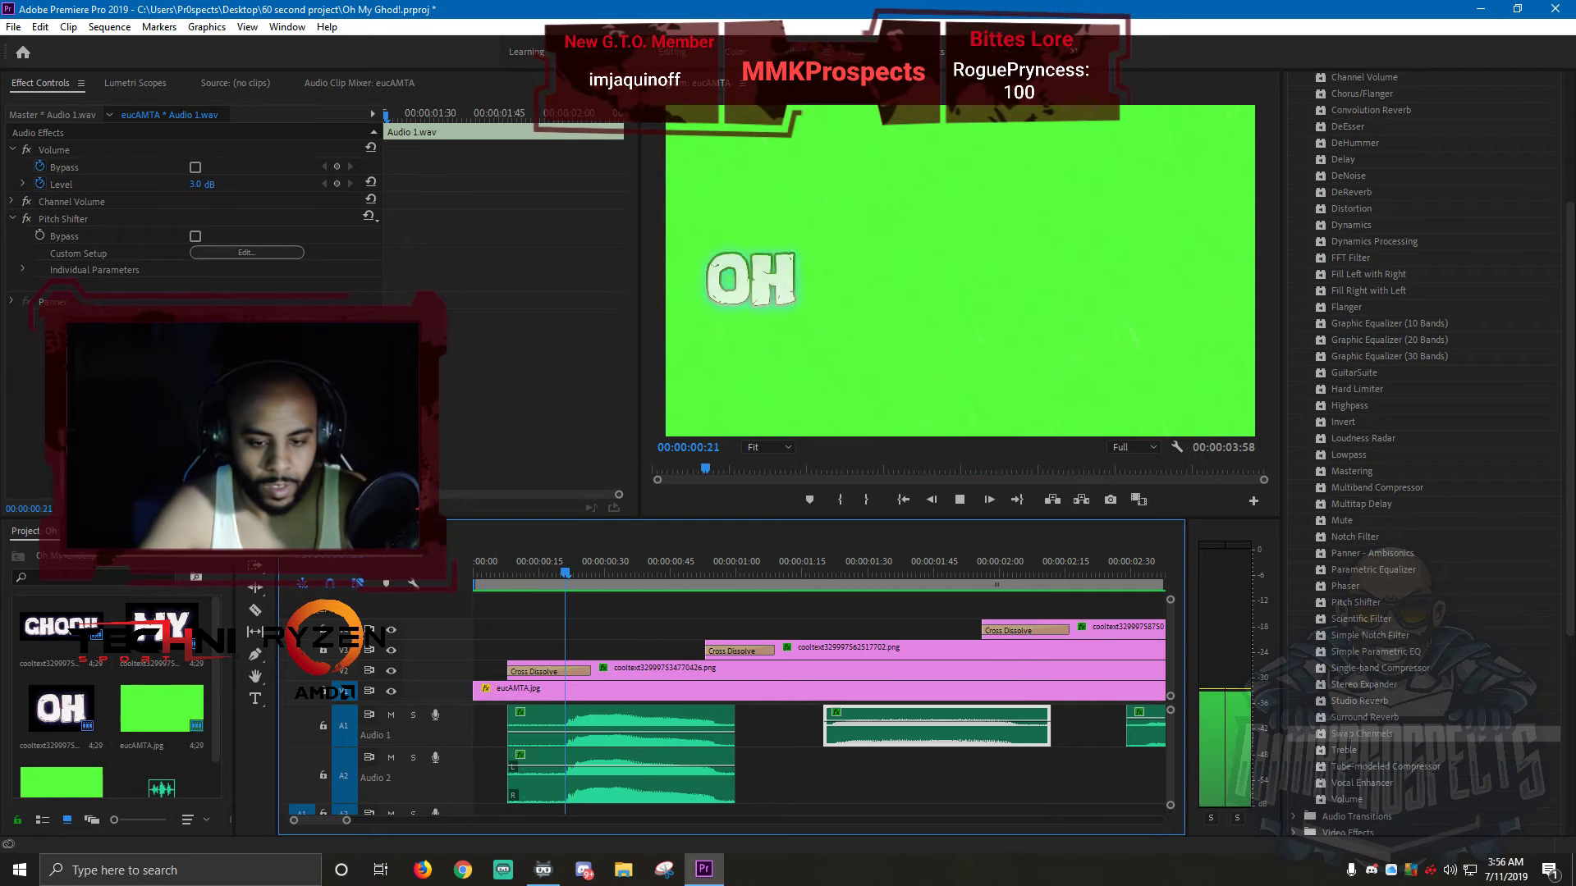
key("space")
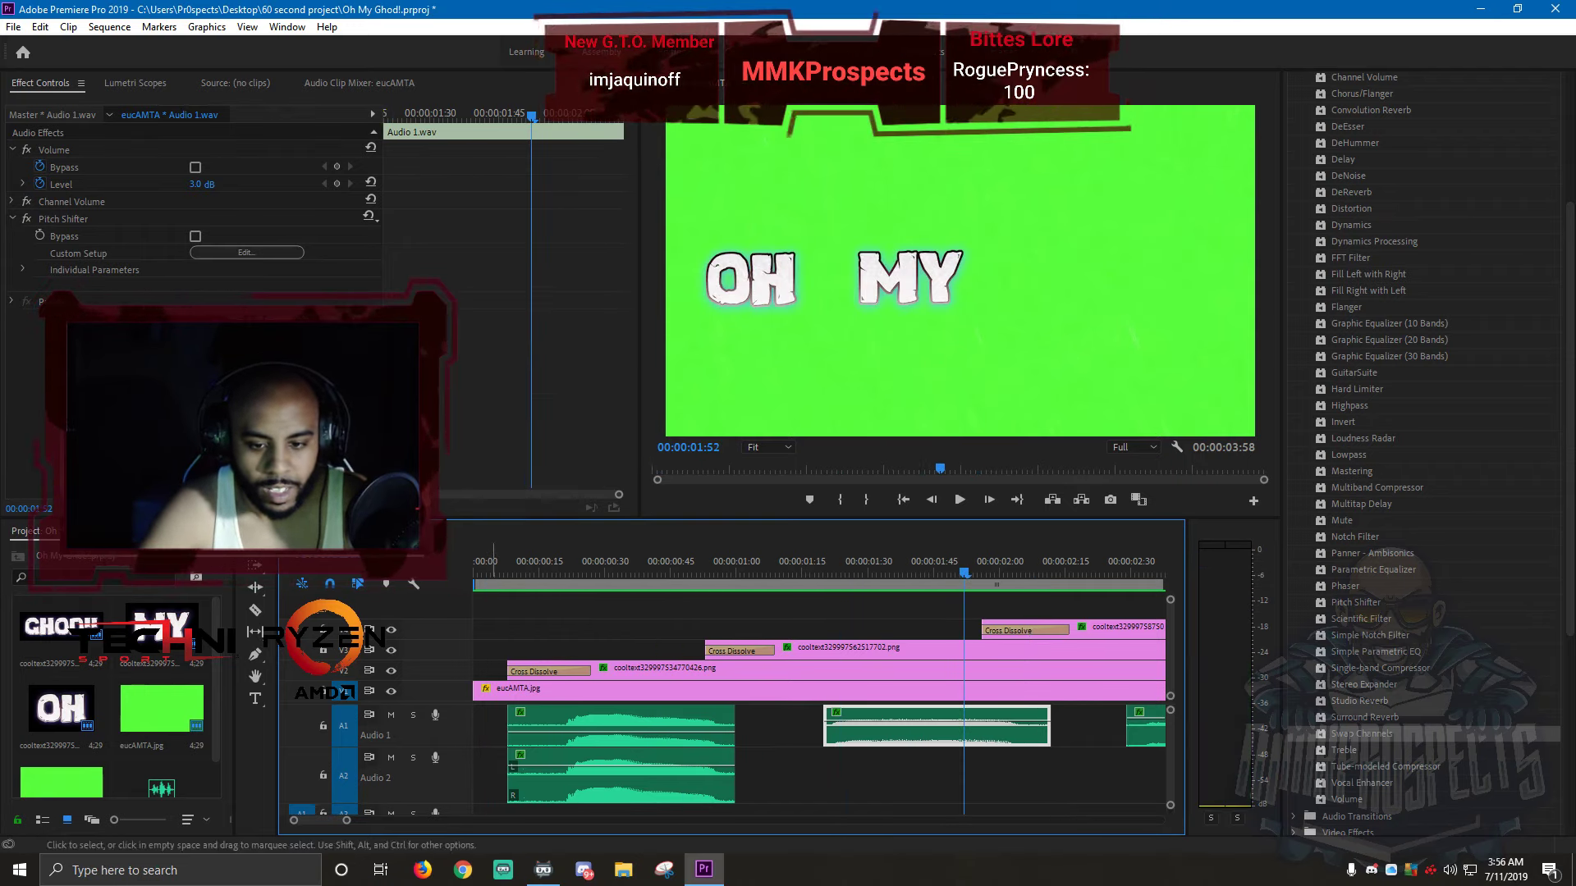
- Copy the second Audio 1 clip and paste the duplicate at 00:00:04:13, past the end of the animation
right_click(883, 735)
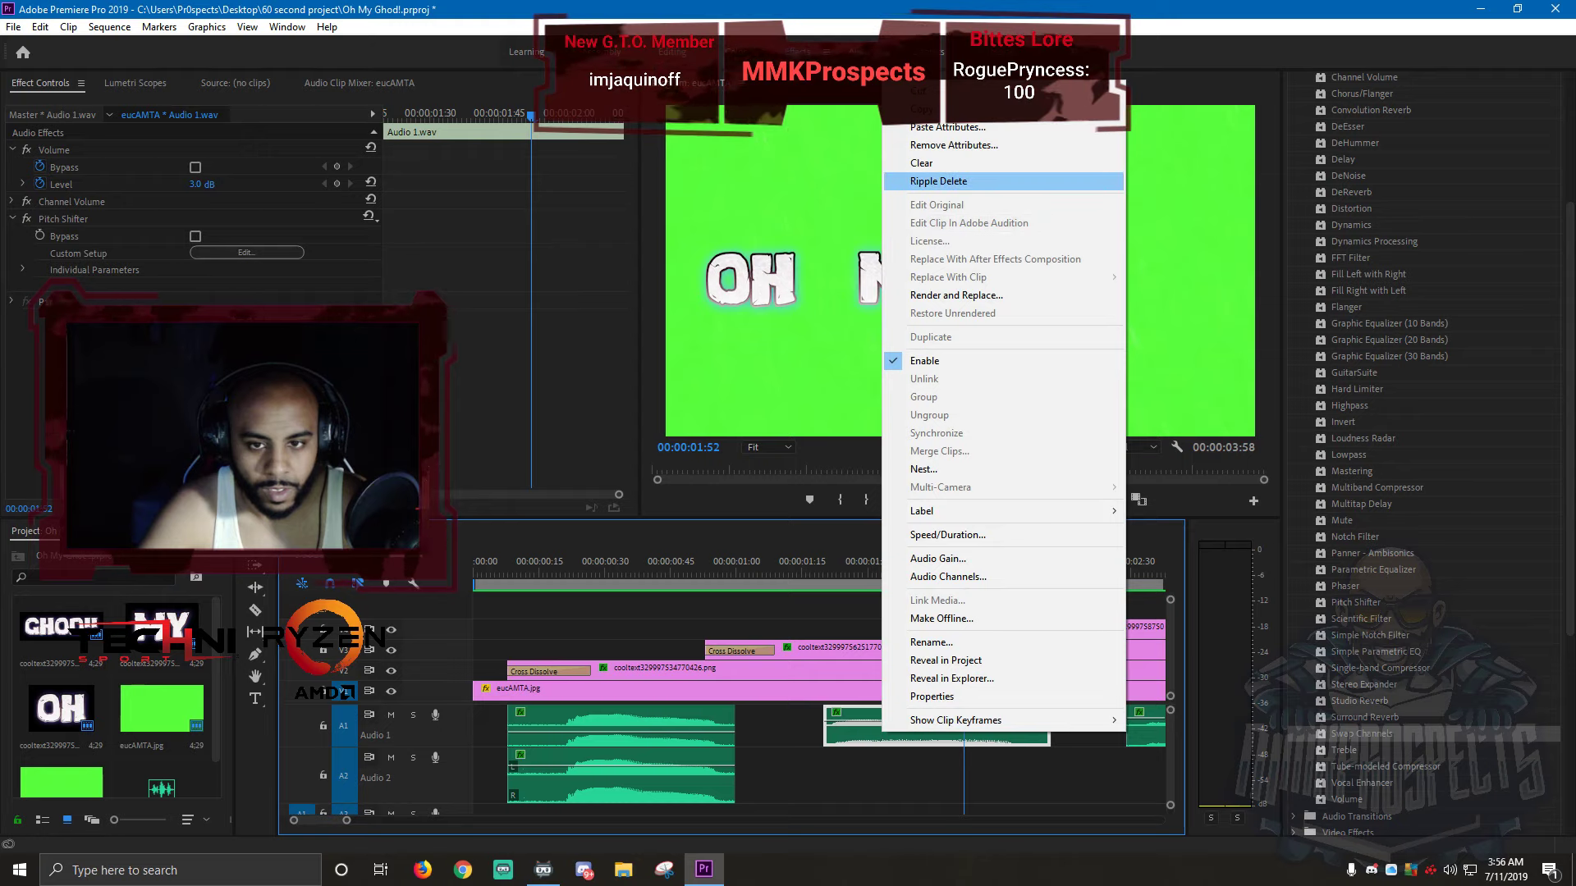
key("Escape")
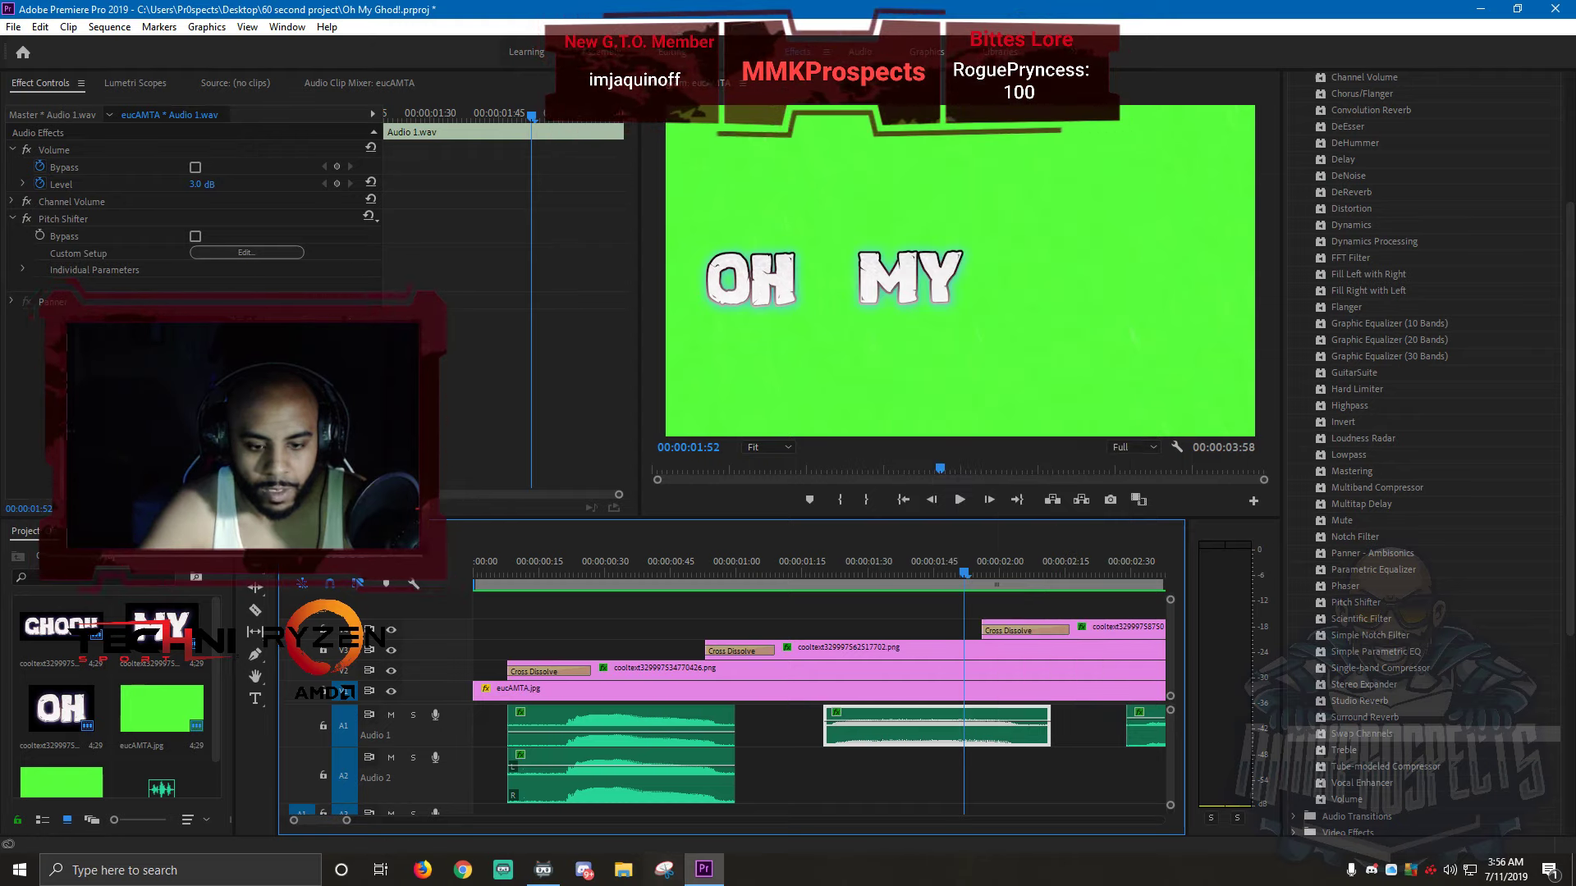
scroll(821, 698, "down", 5)
scroll(821, 697, "up", 5)
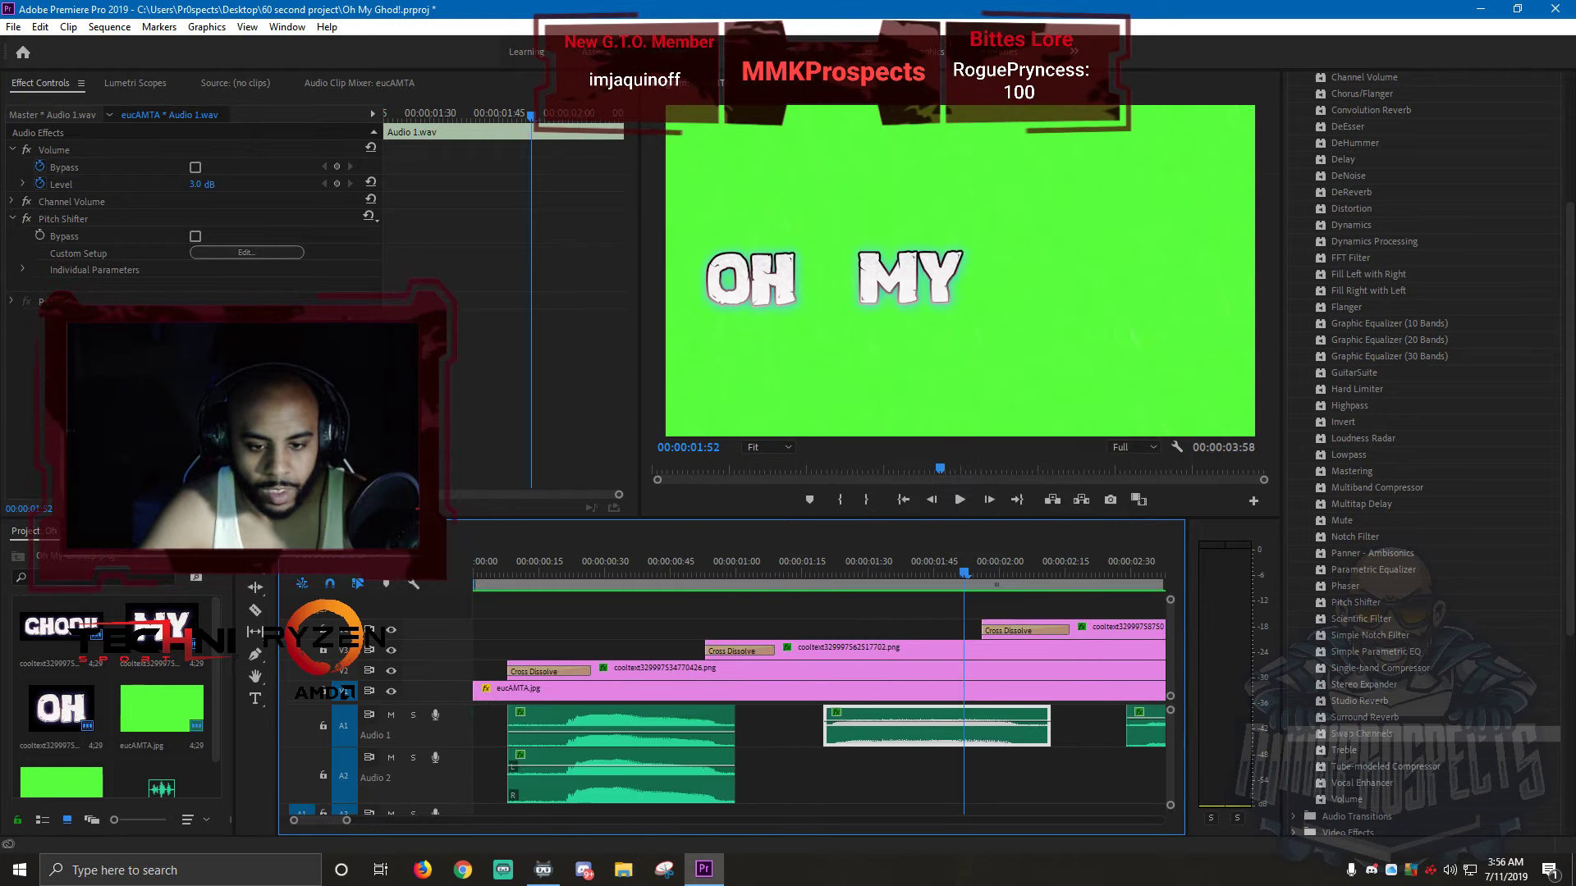
scroll(821, 698, "down", 5)
scroll(820, 698, "up", 3)
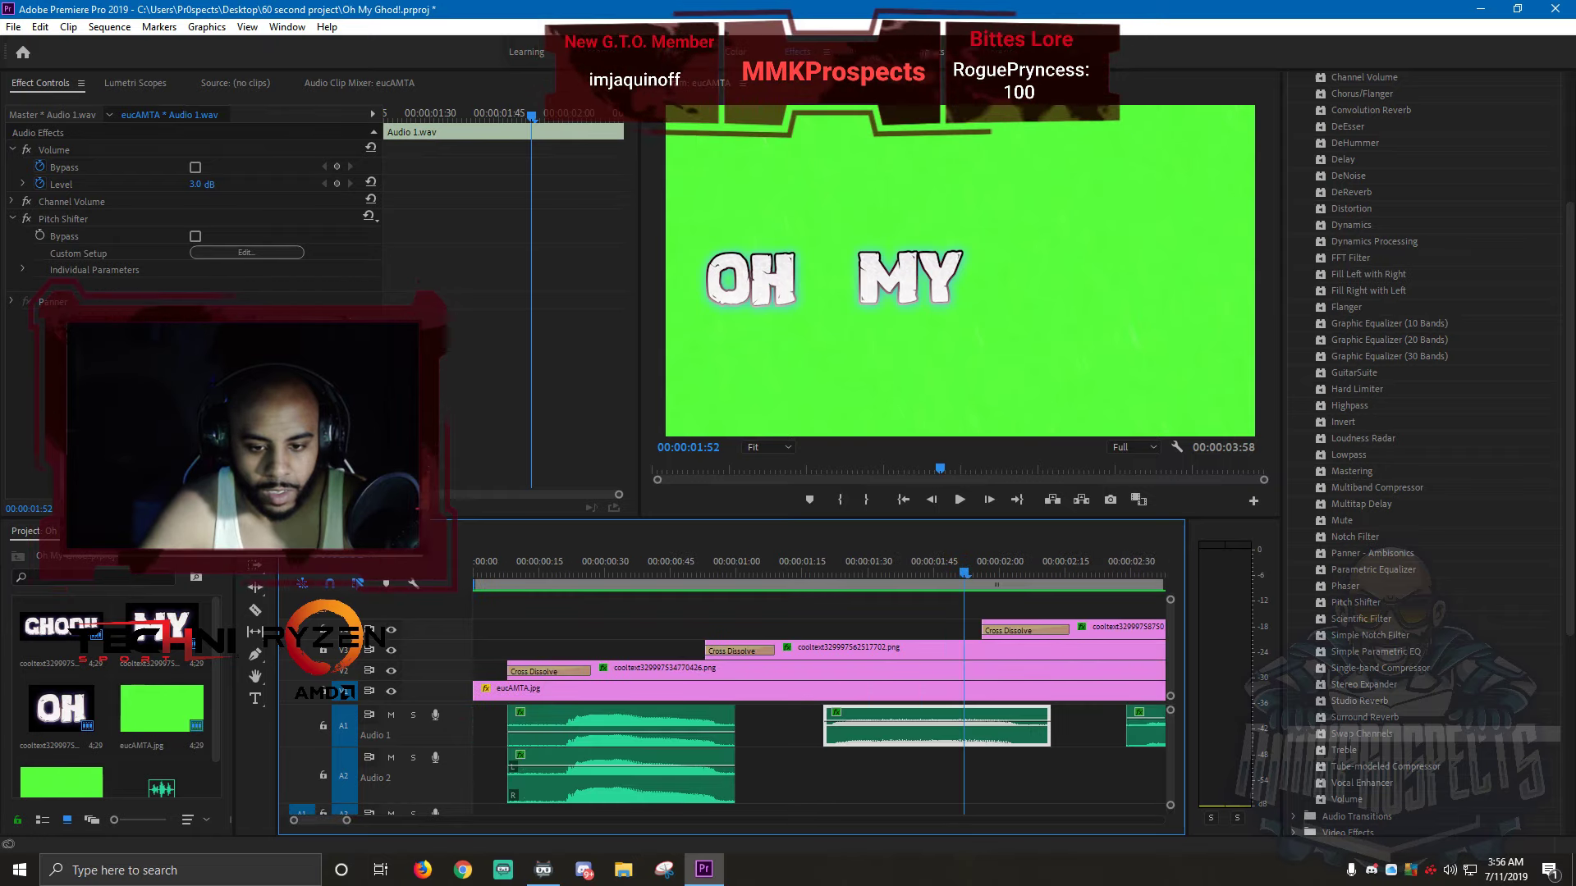
key("Down")
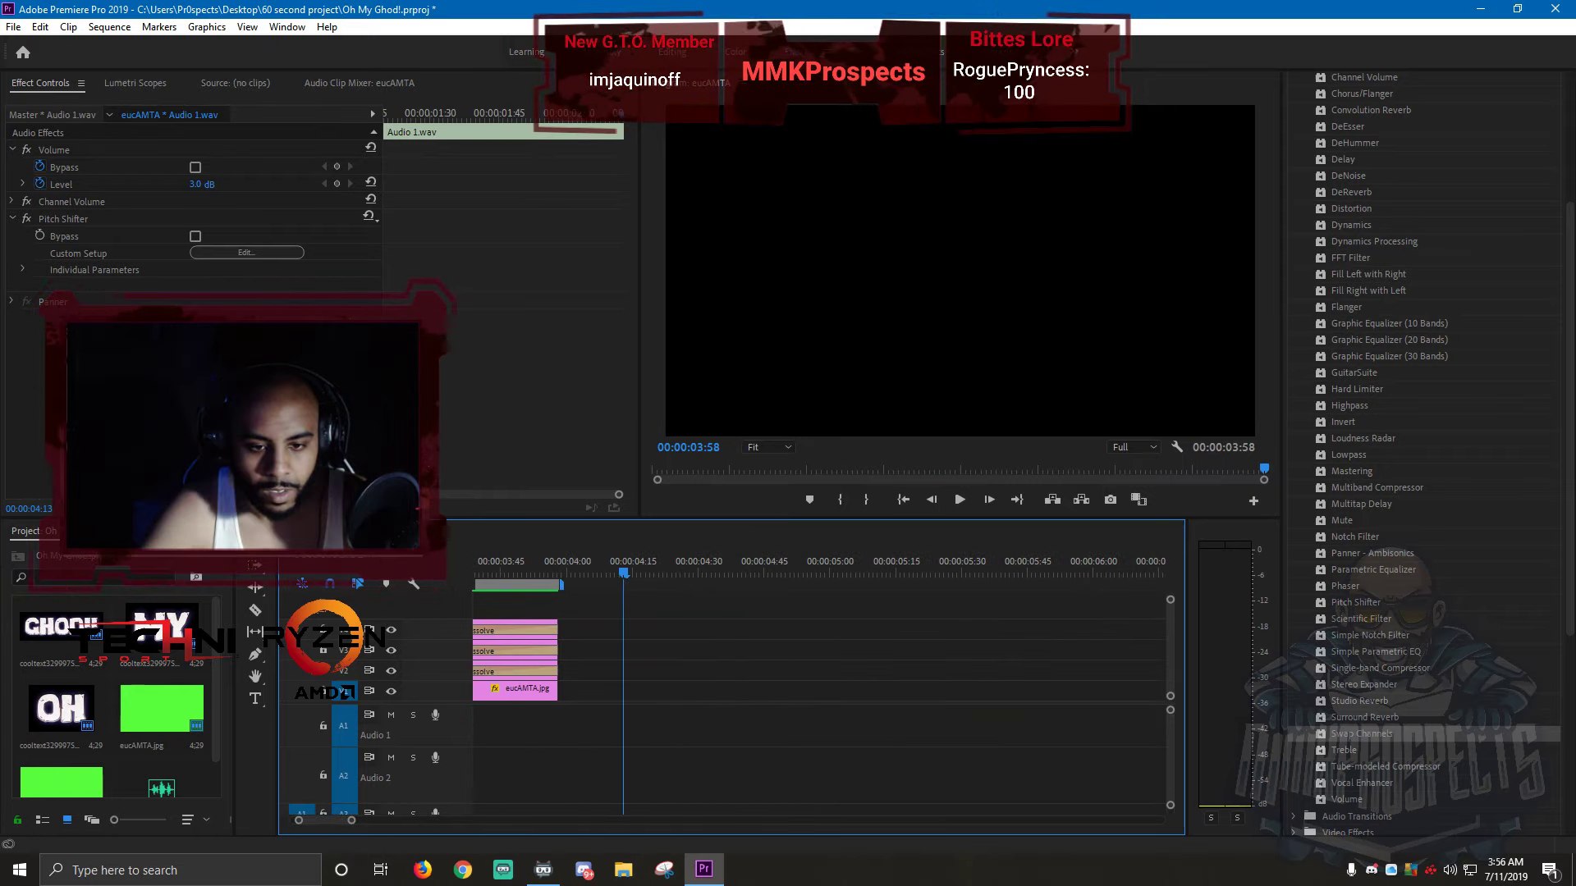
key("Down")
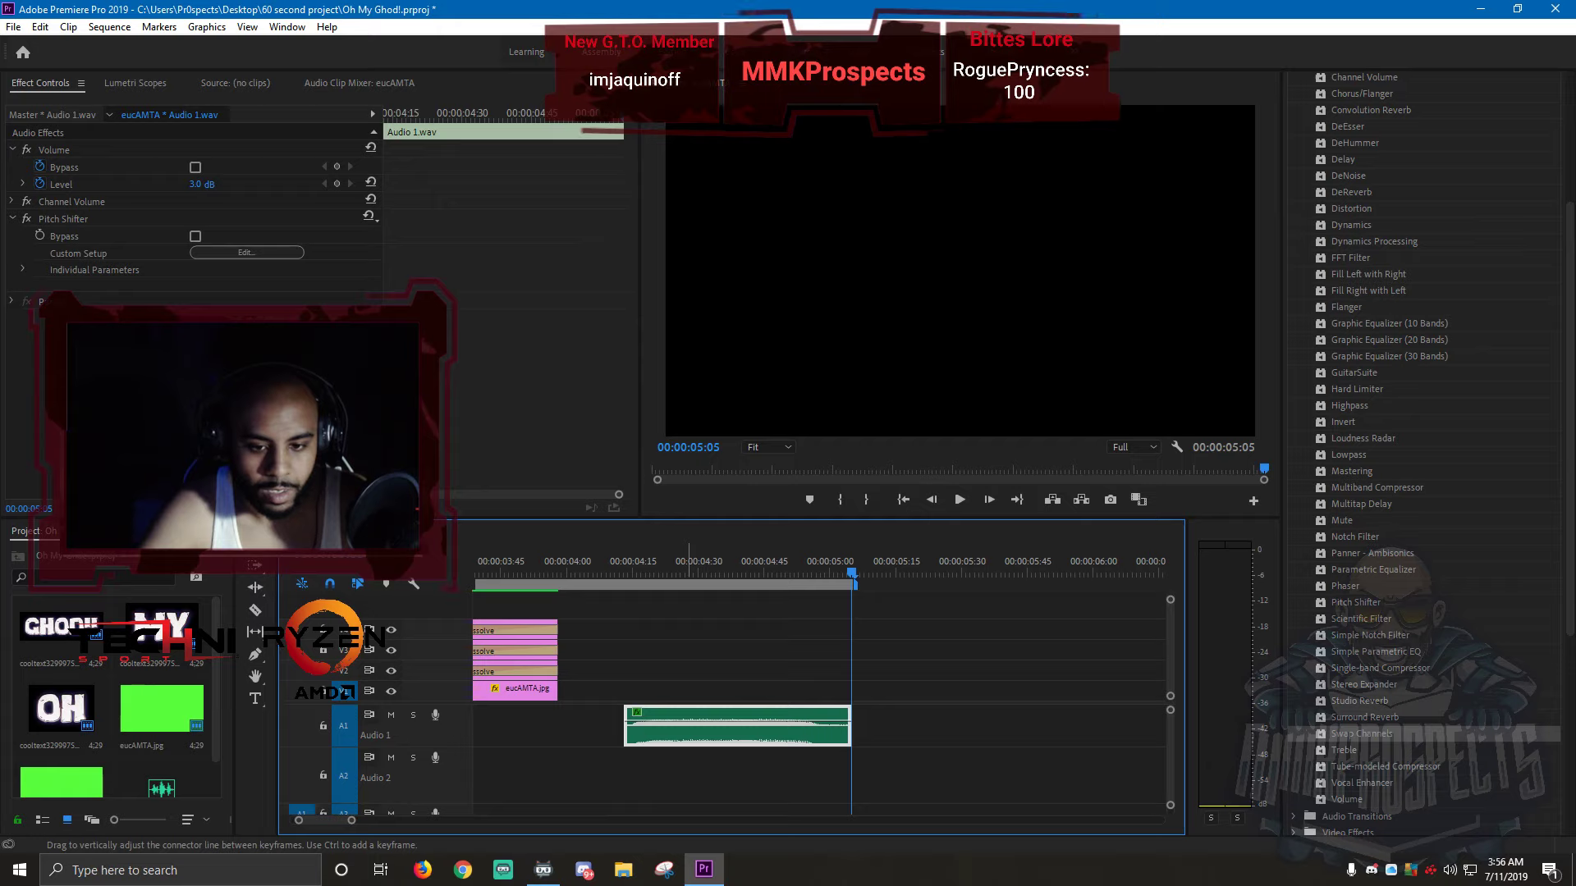
- Raise the new duplicate's volume to 3.7 dB and move it onto track A2, aligned beneath the second audio clip
scroll(698, 734, "up", 1)
left_click_drag(679, 722, 679, 720)
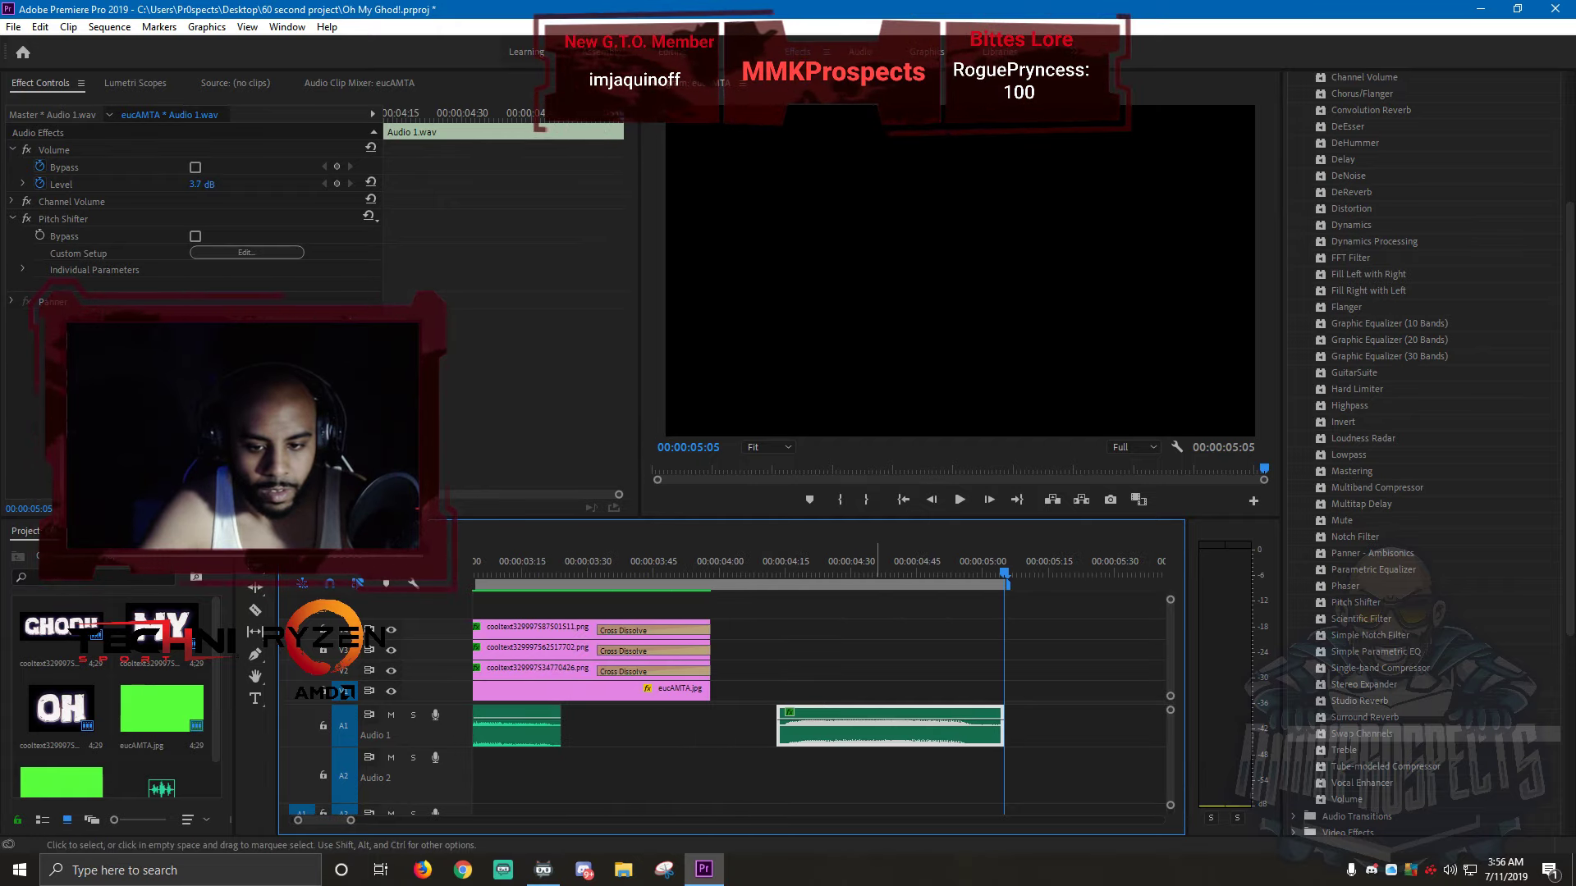
left_click_drag(872, 731, 547, 768)
scroll(547, 768, "up", 2)
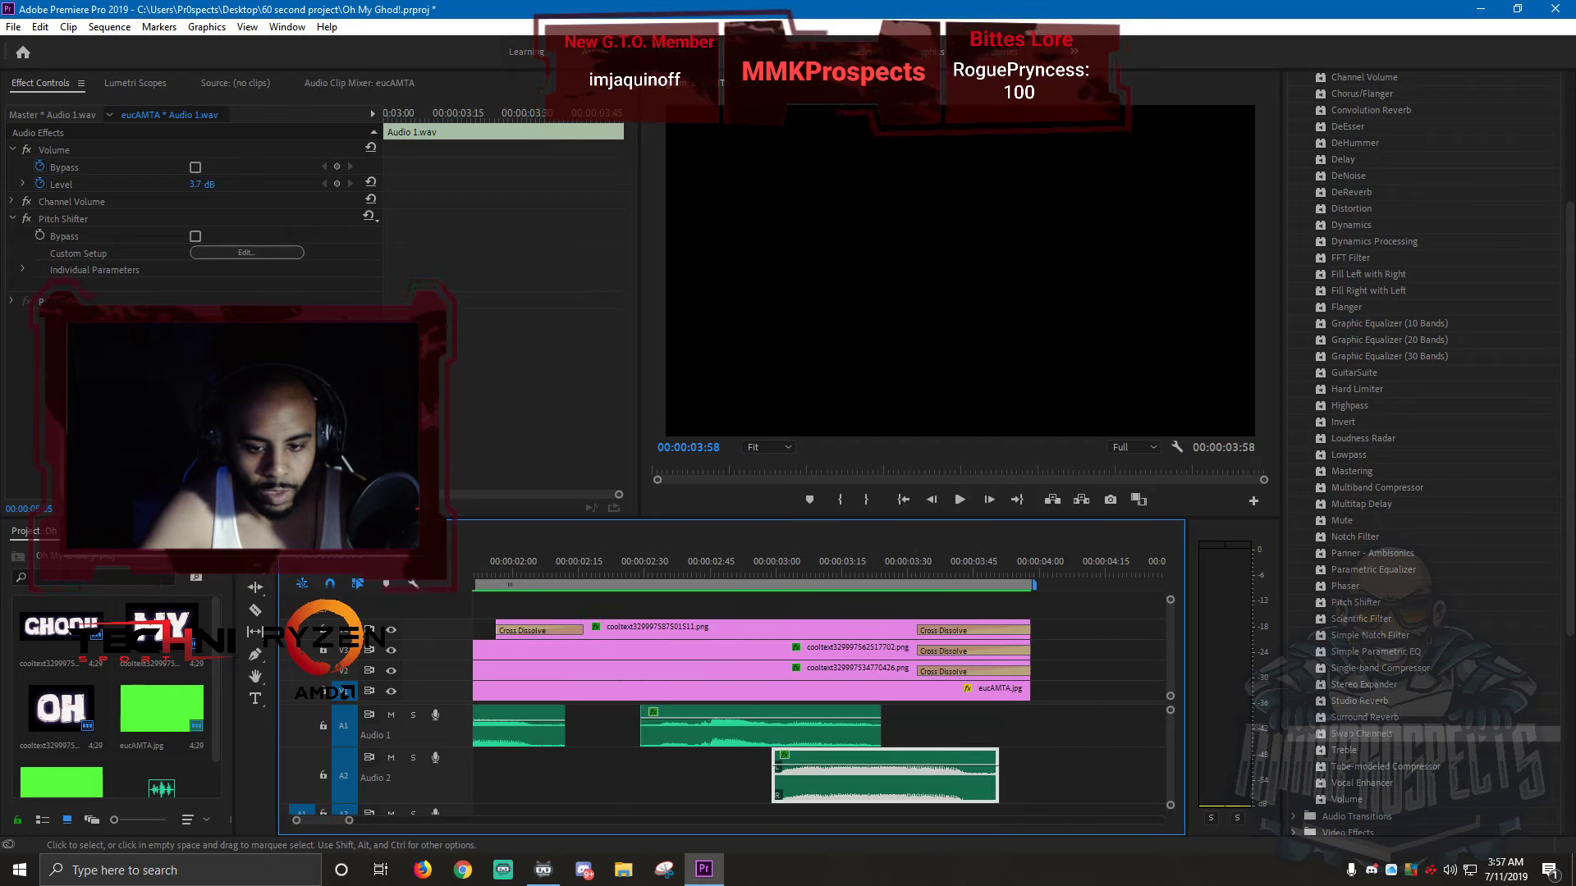
scroll(547, 769, "up", 4)
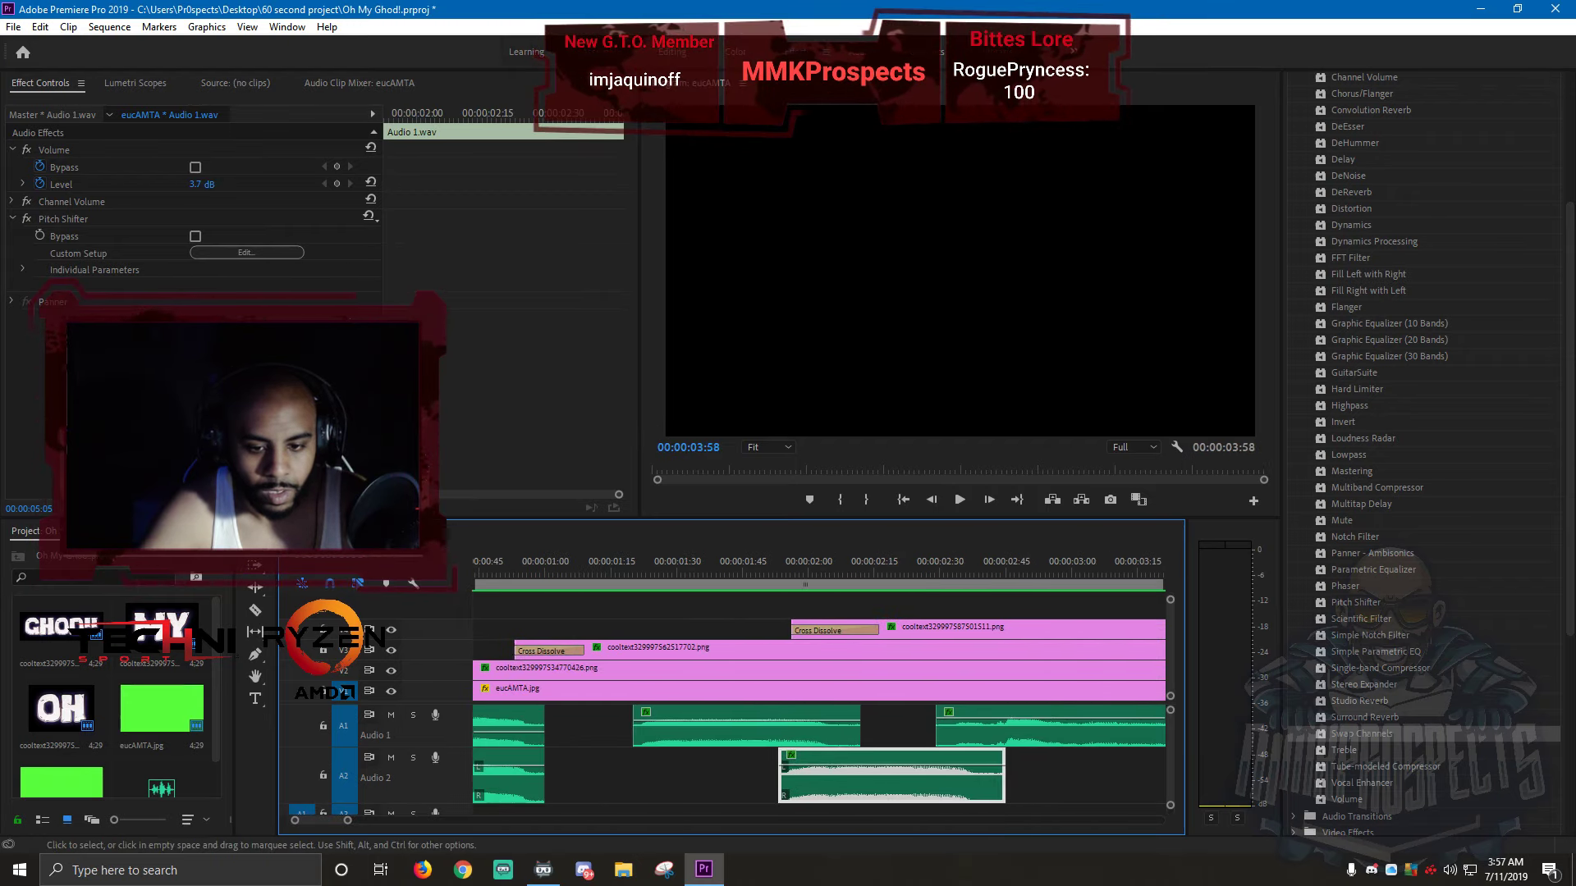
scroll(820, 714, "up", 3)
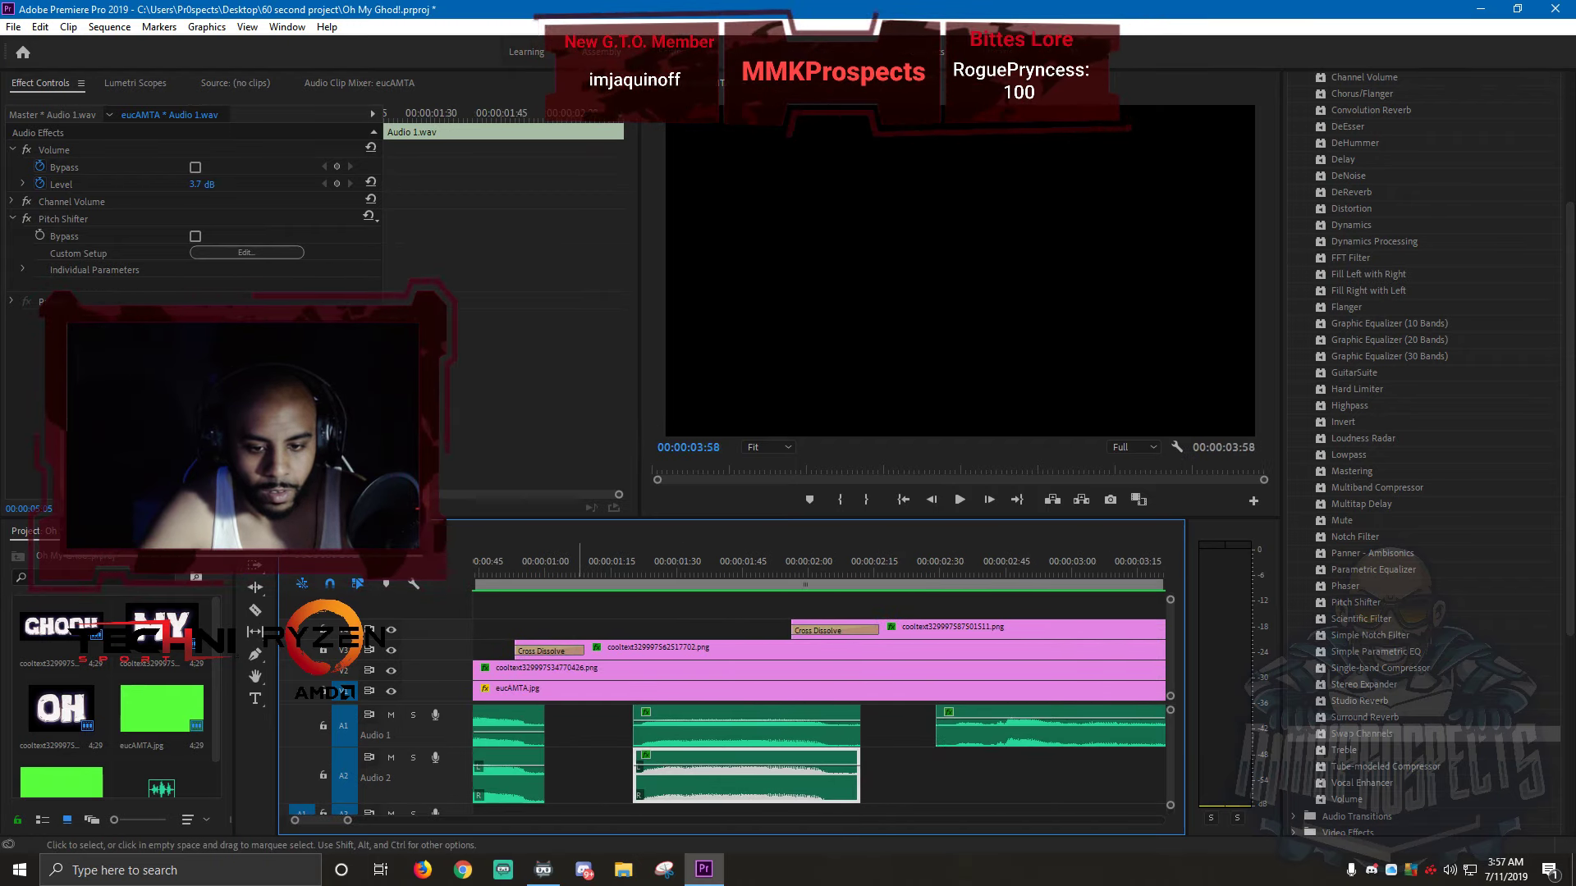
- Copy the first A2 clip and paste its volume, channel volume, panner and Pitch Shifter attributes onto the second A2 clip
right_click(577, 787)
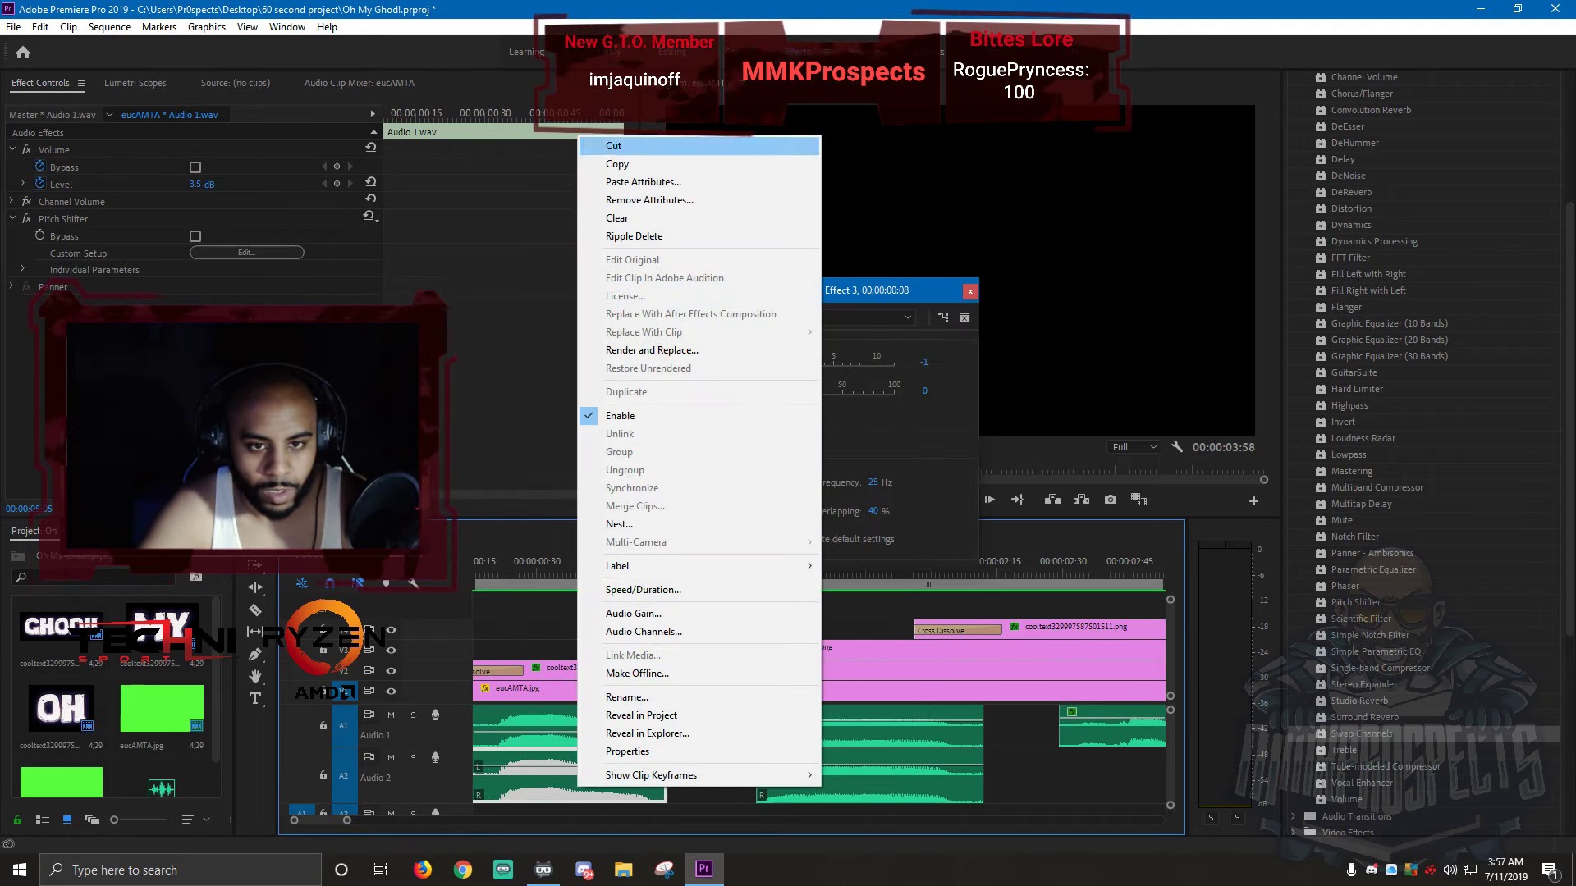
left_click(617, 164)
right_click(833, 776)
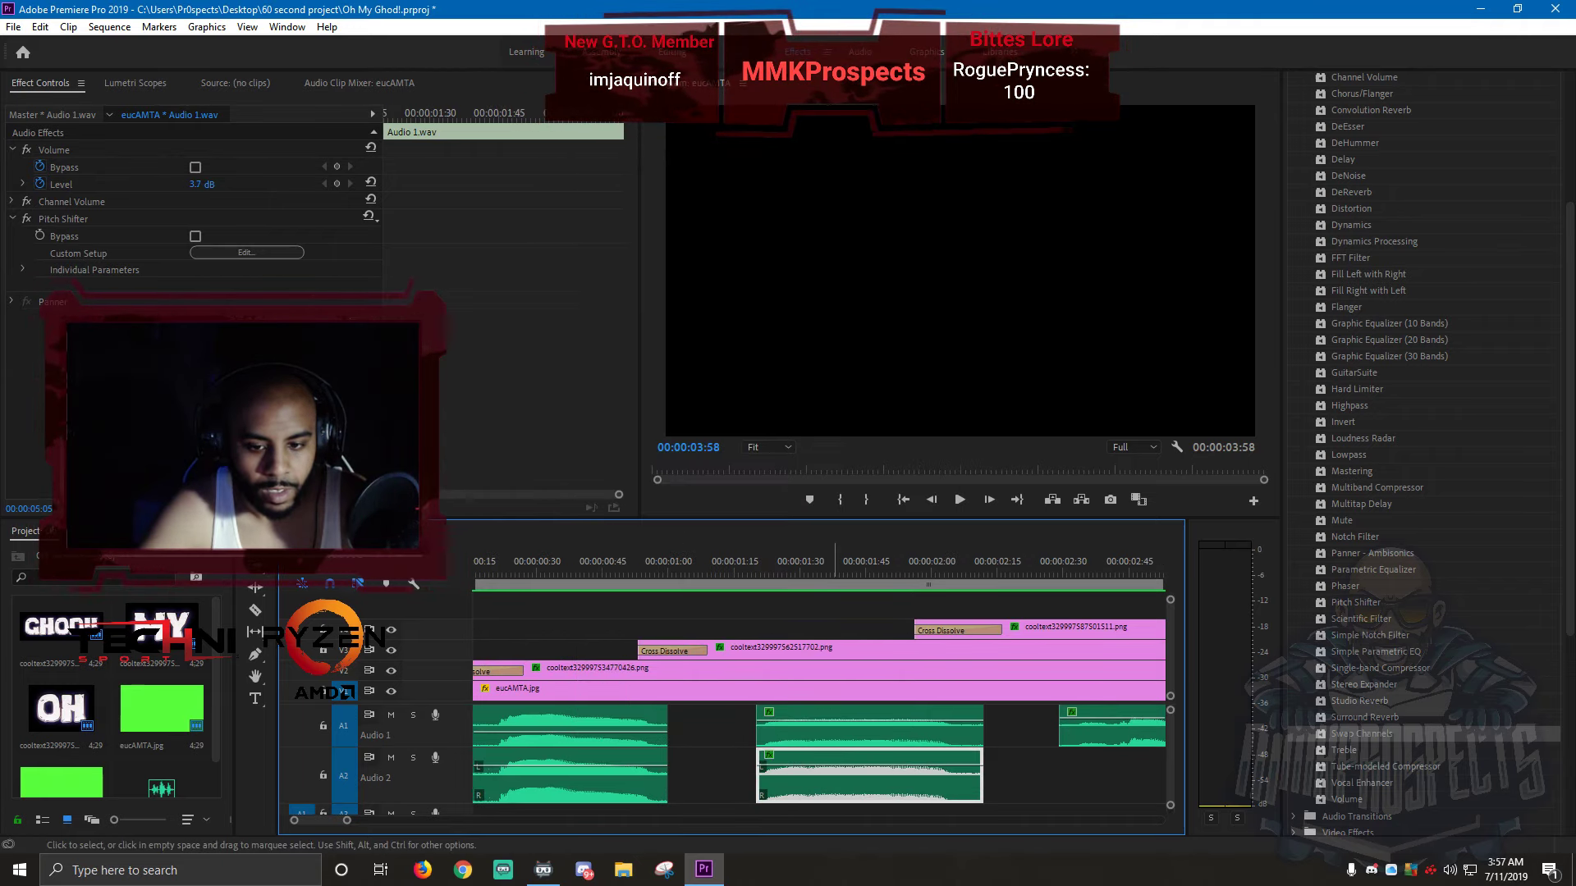
left_click(870, 165)
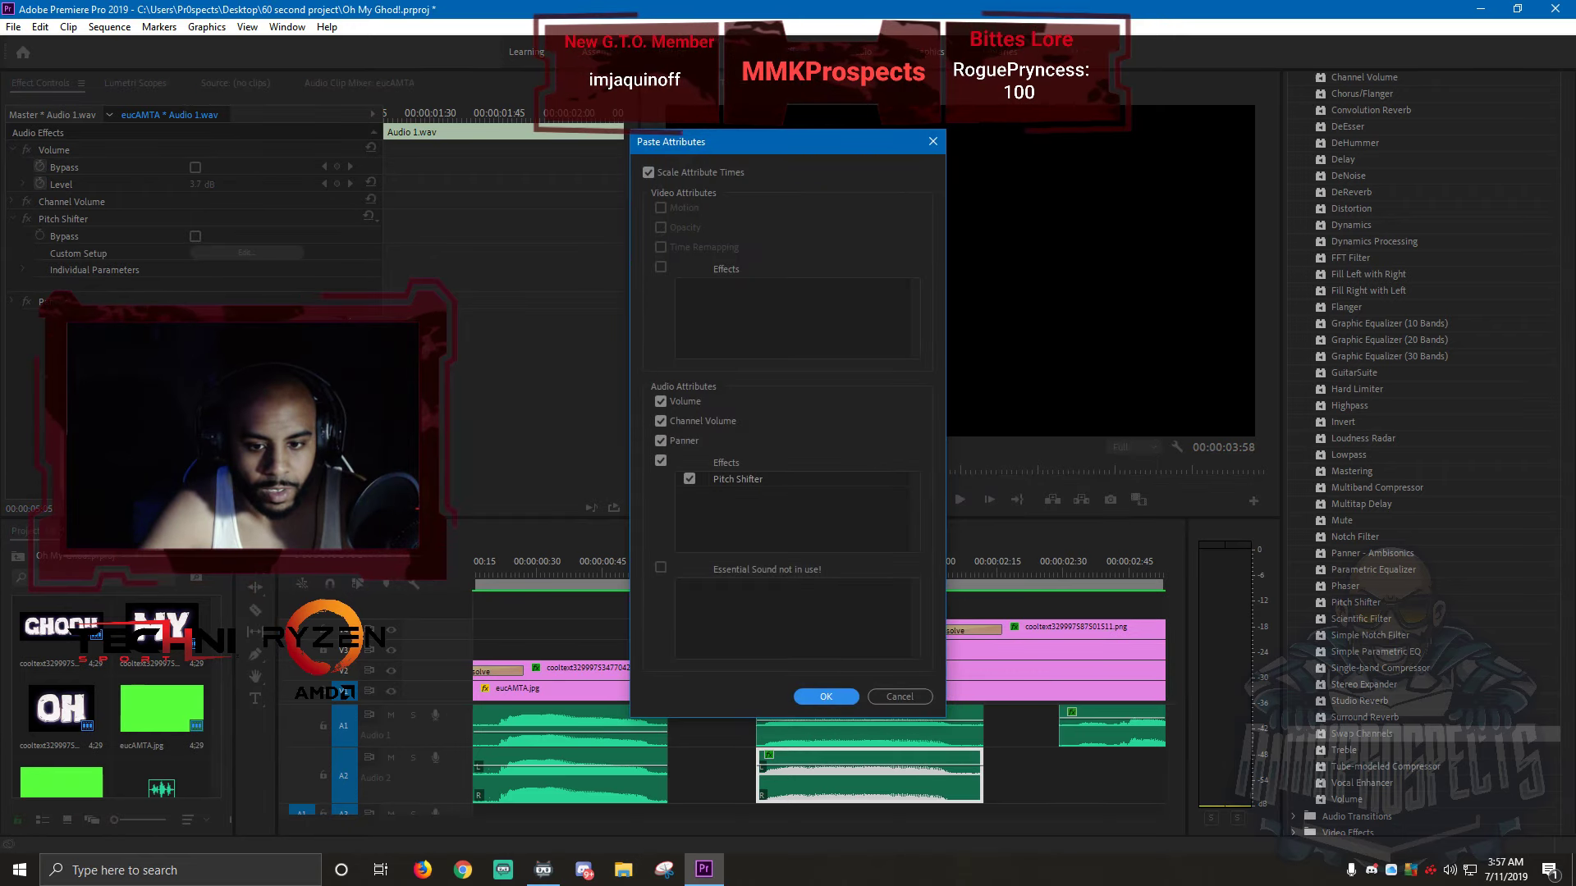
key("Return")
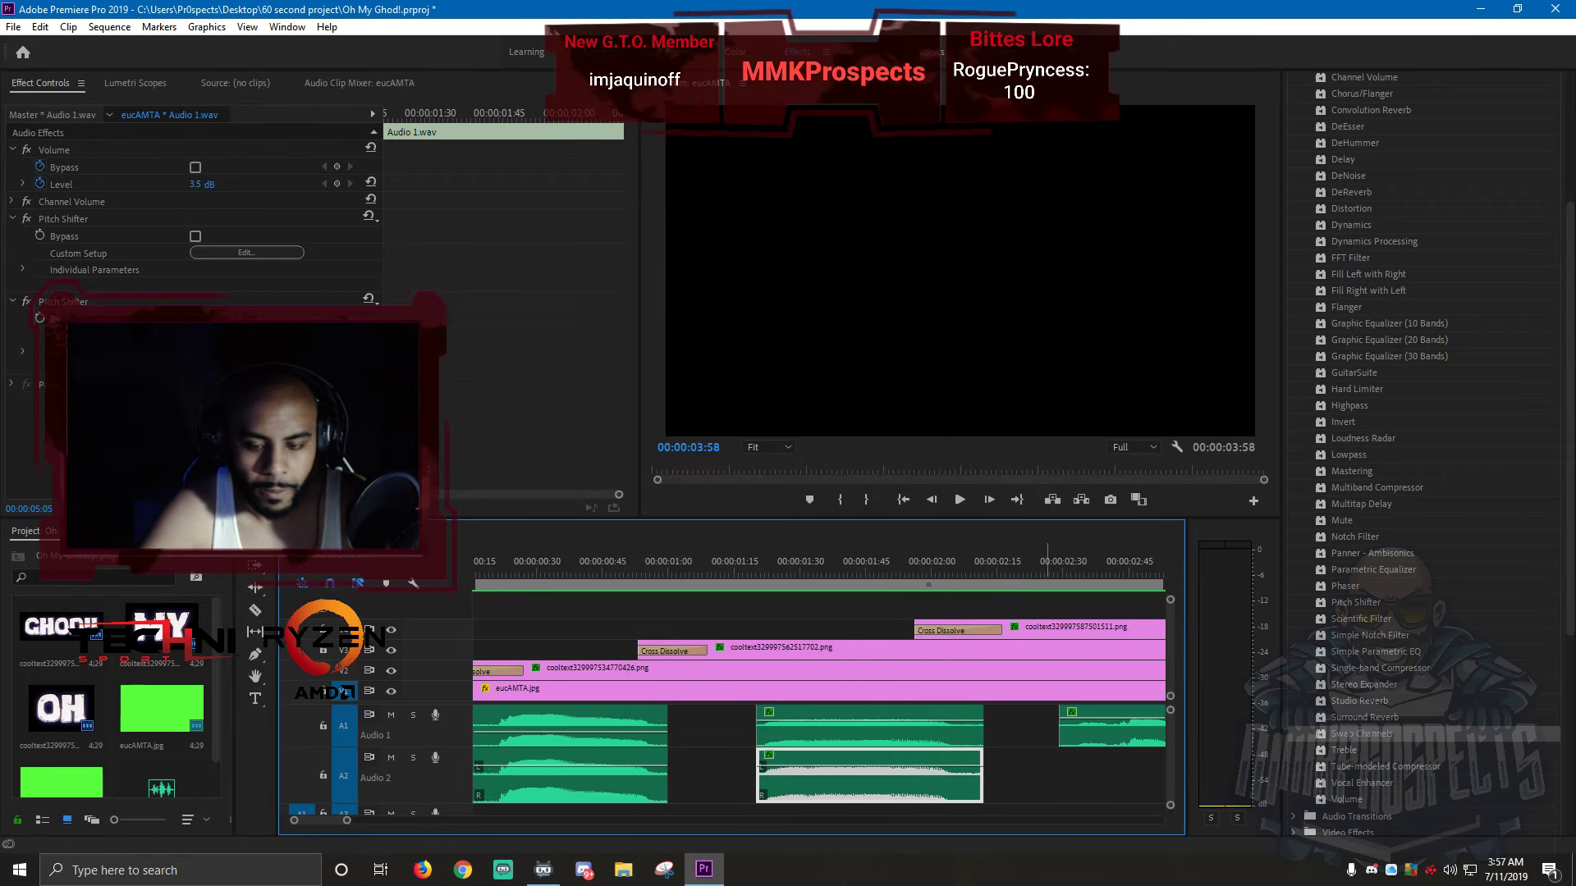
- Play the animation from the start through the second word to check its newly pasted A2 audio attributes
left_click(903, 499)
left_click(960, 500)
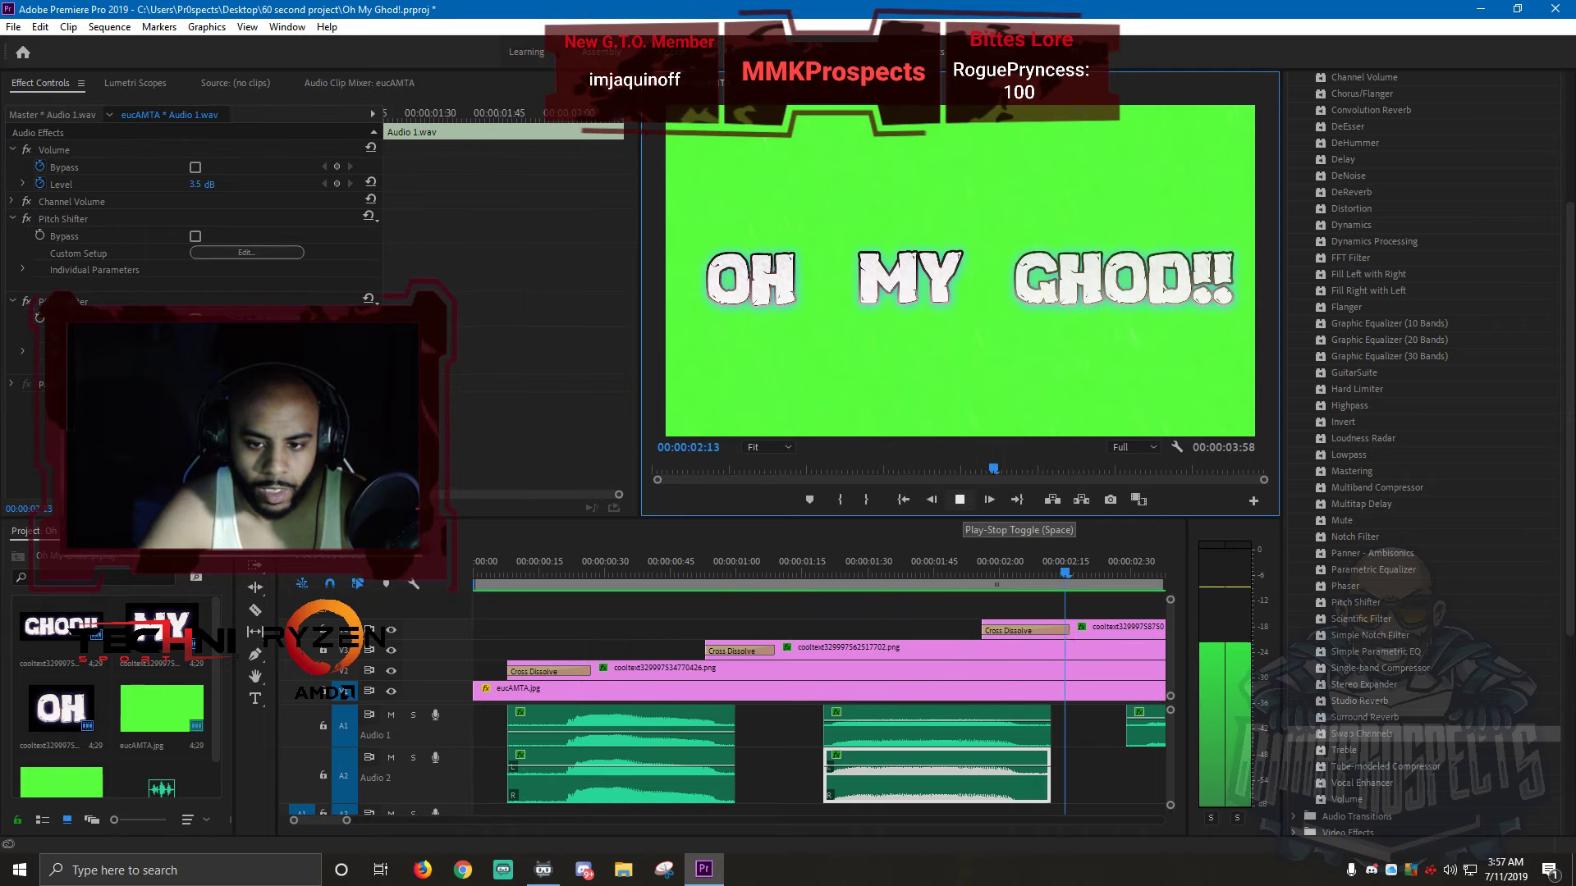
key("space")
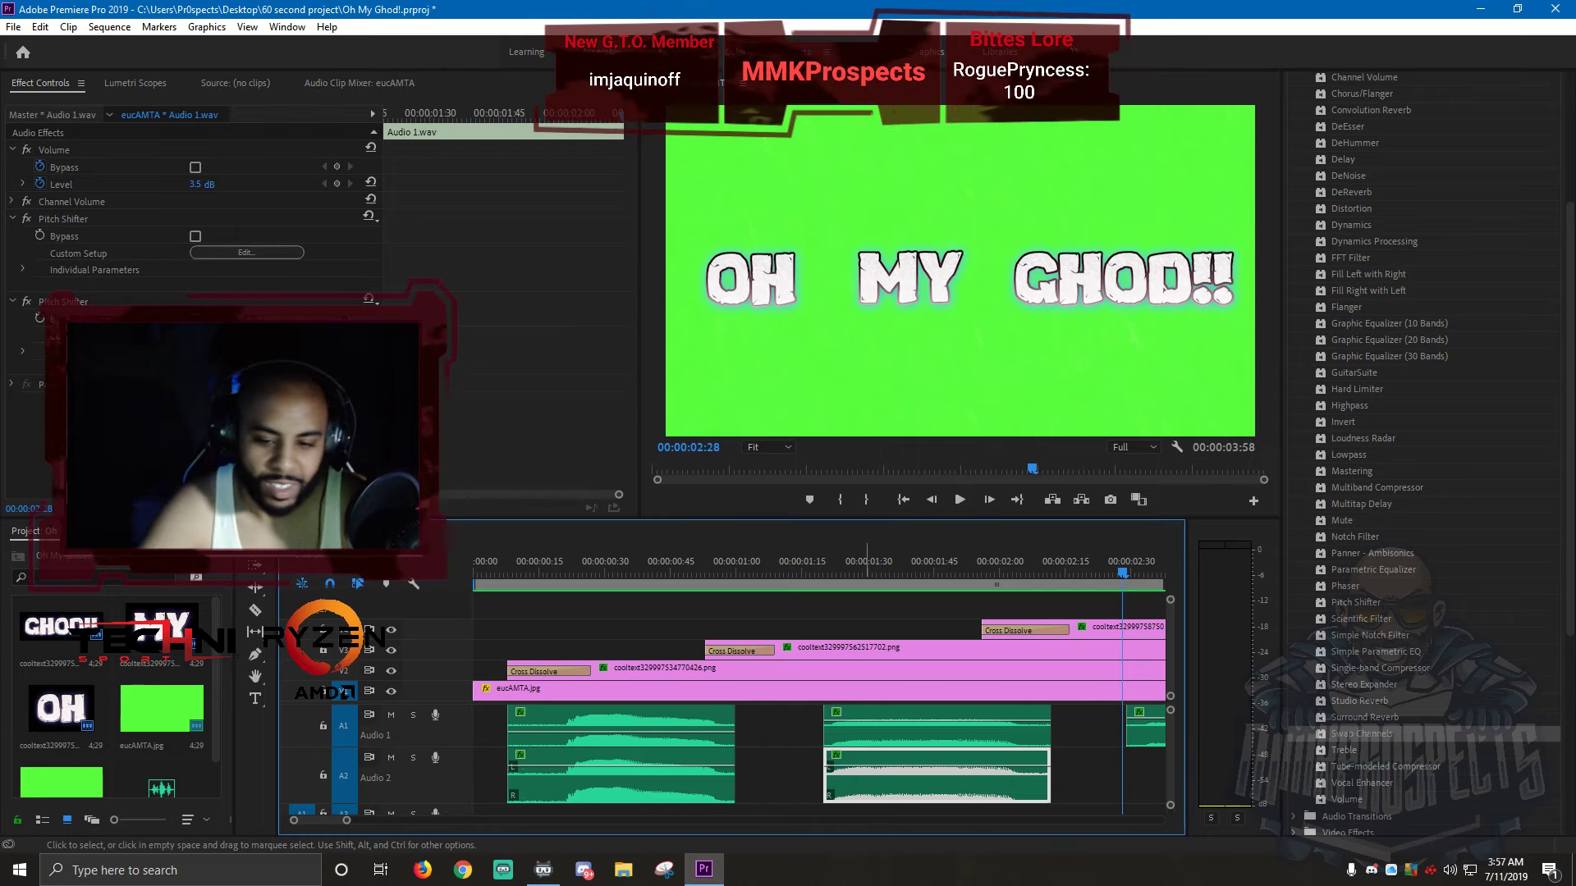
- Remove the extra second Pitch Shifter effect from the second A2 clip
right_click(865, 784)
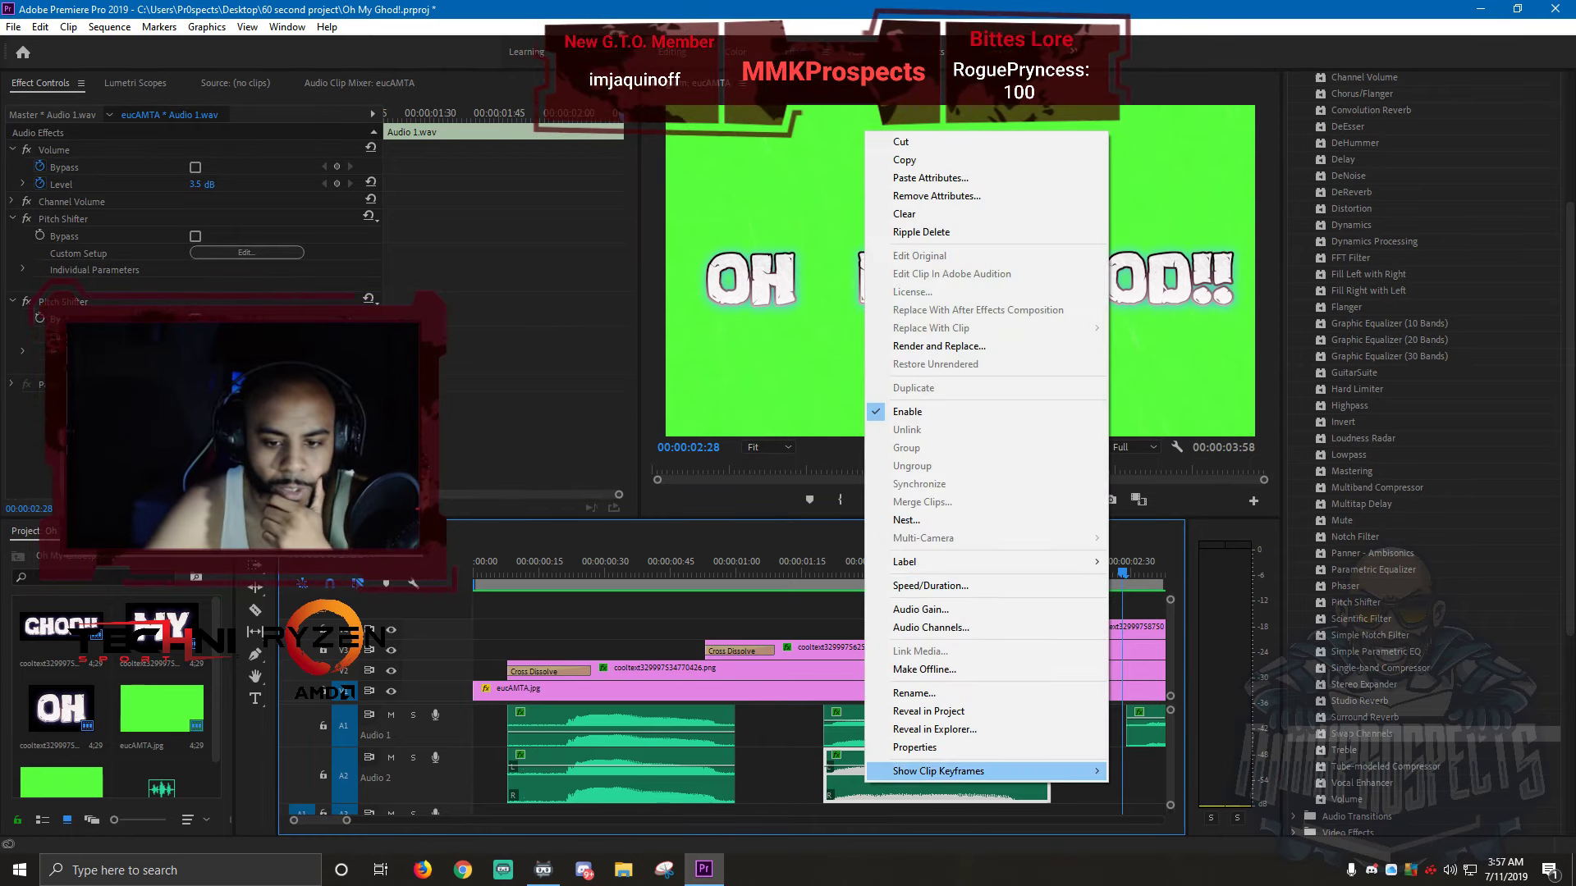
left_click(509, 345)
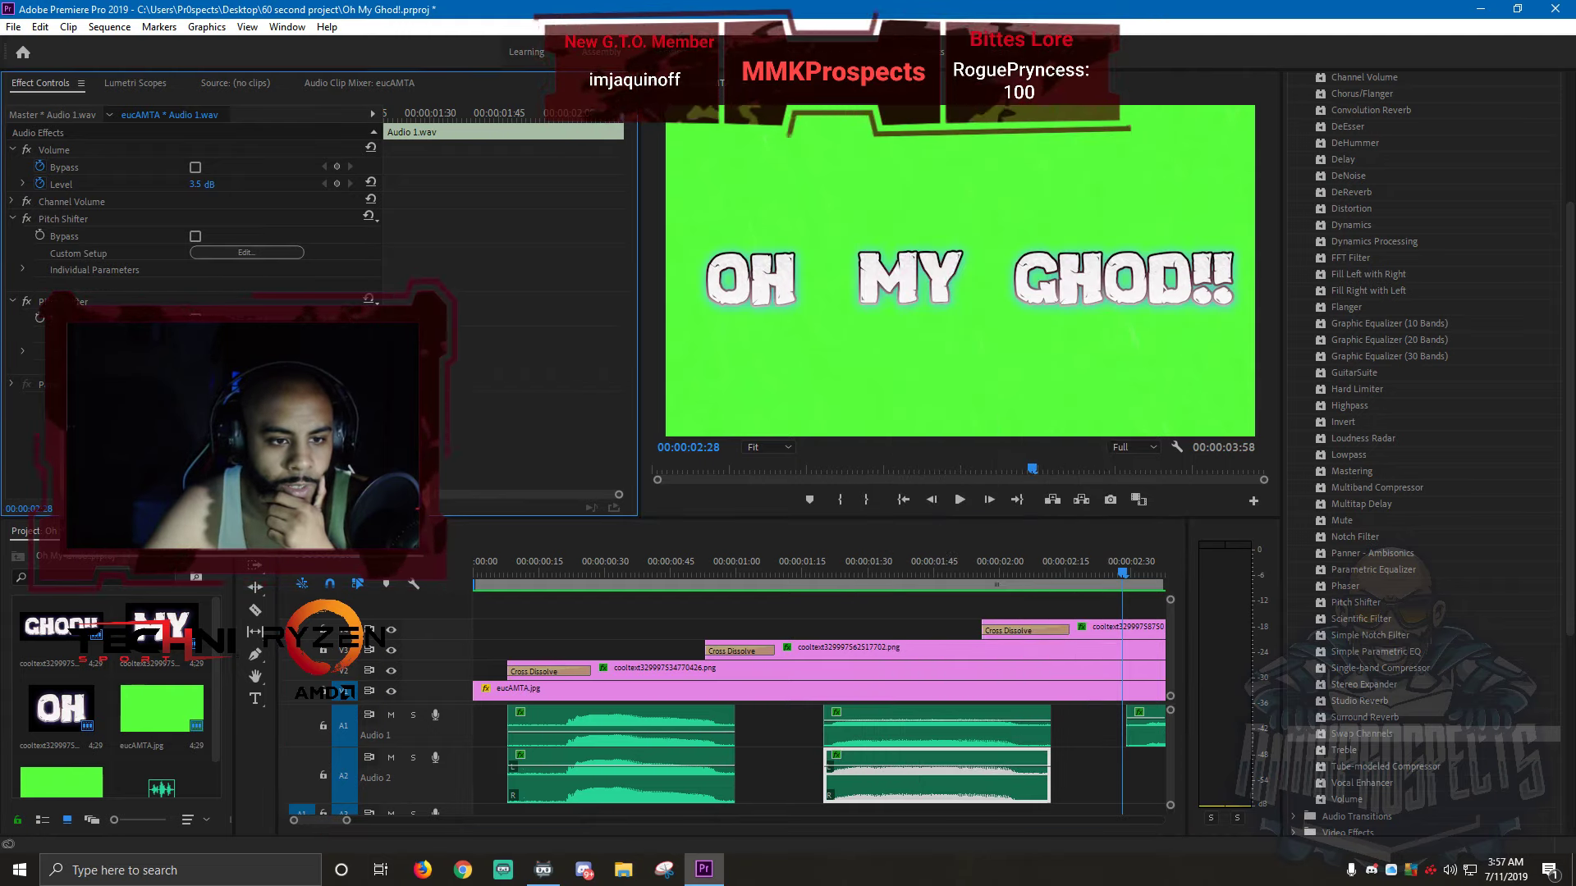
right_click(75, 302)
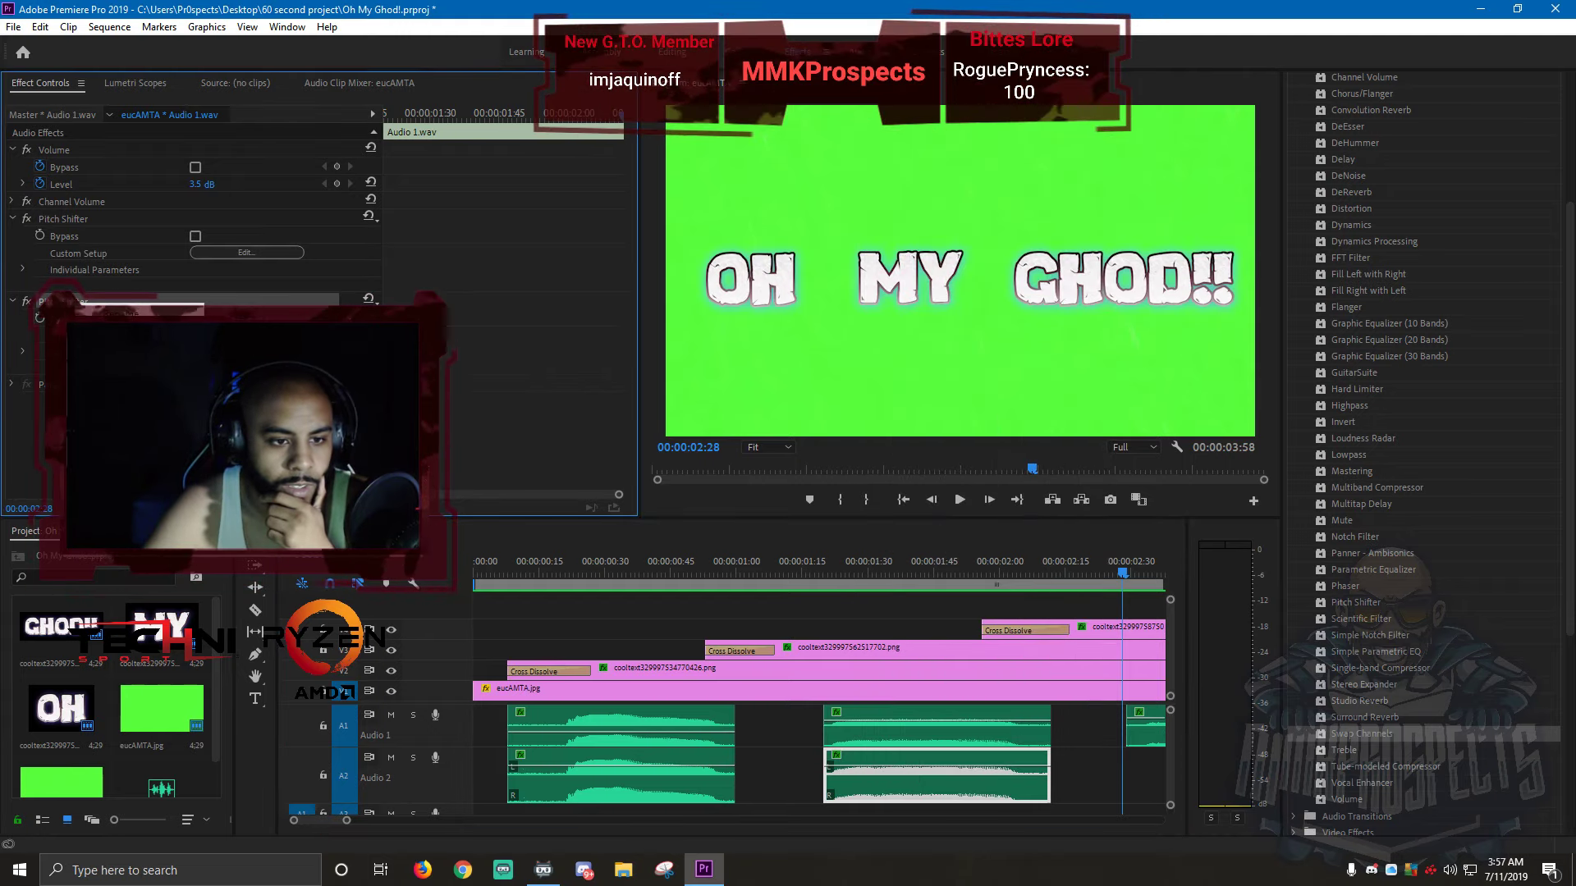
left_click(107, 310)
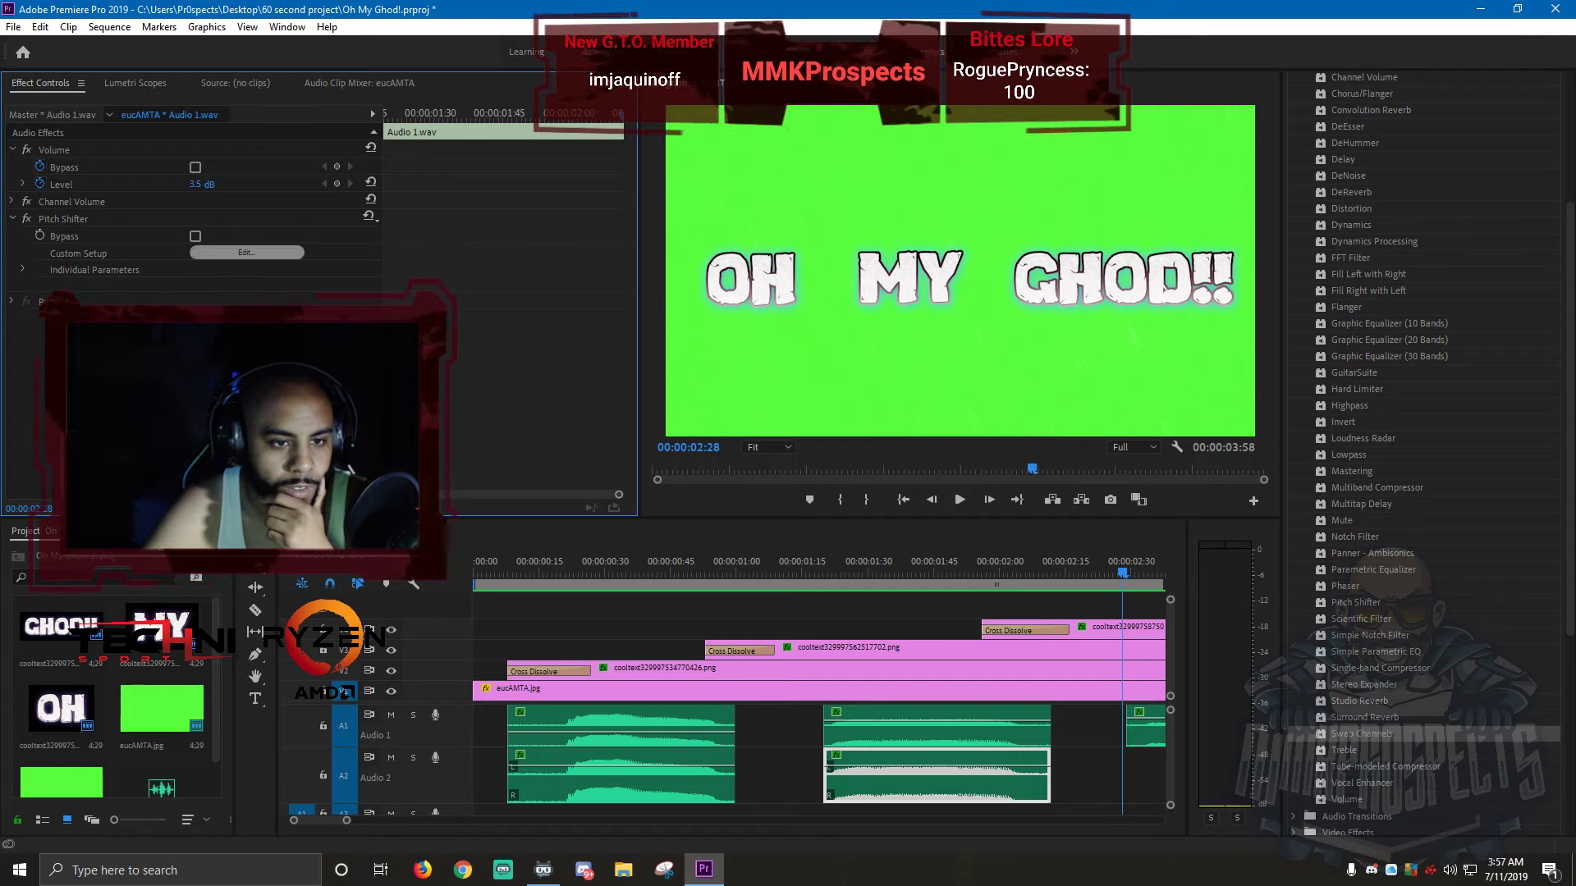
- Inspect the remaining Pitch Shifter's settings on the second A2 clip and replay the animation from the start
left_click(246, 252)
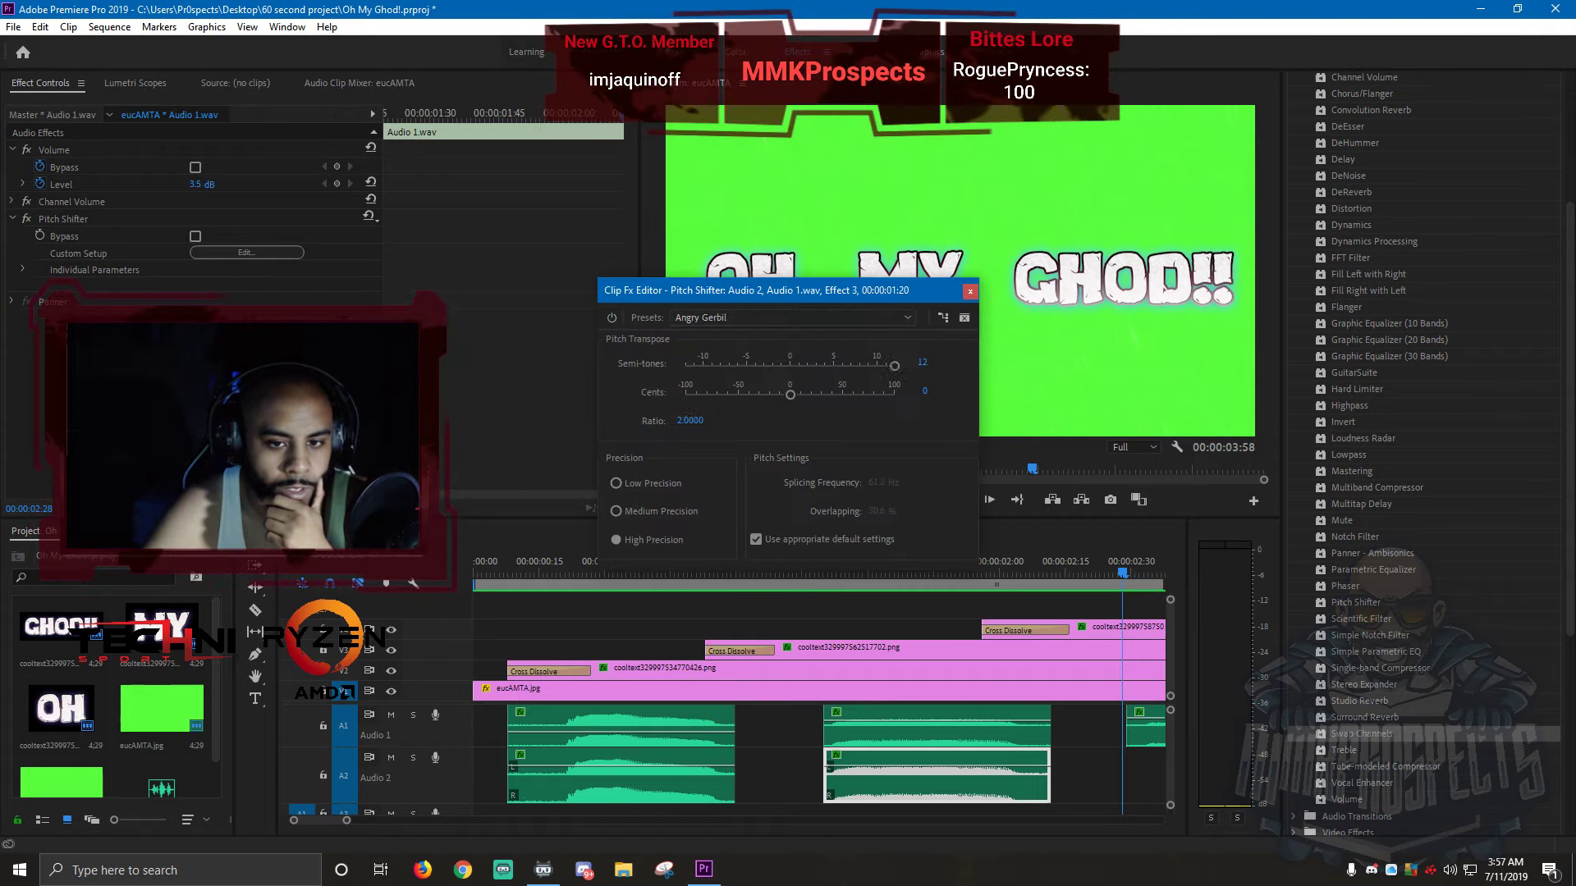
left_click(696, 351)
left_click(971, 292)
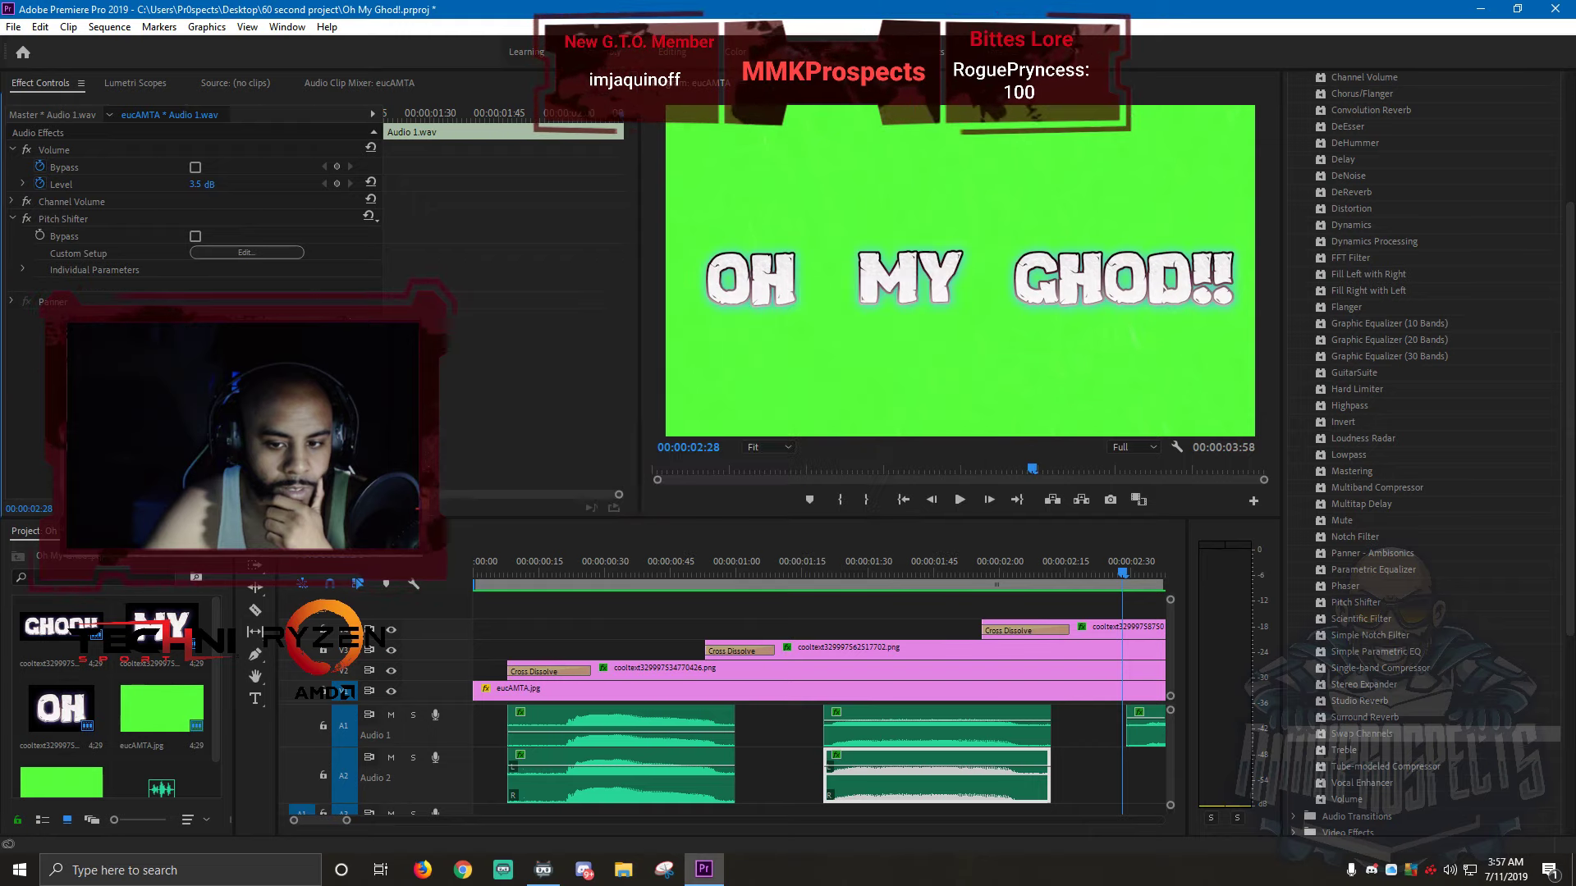
left_click(903, 500)
left_click(959, 500)
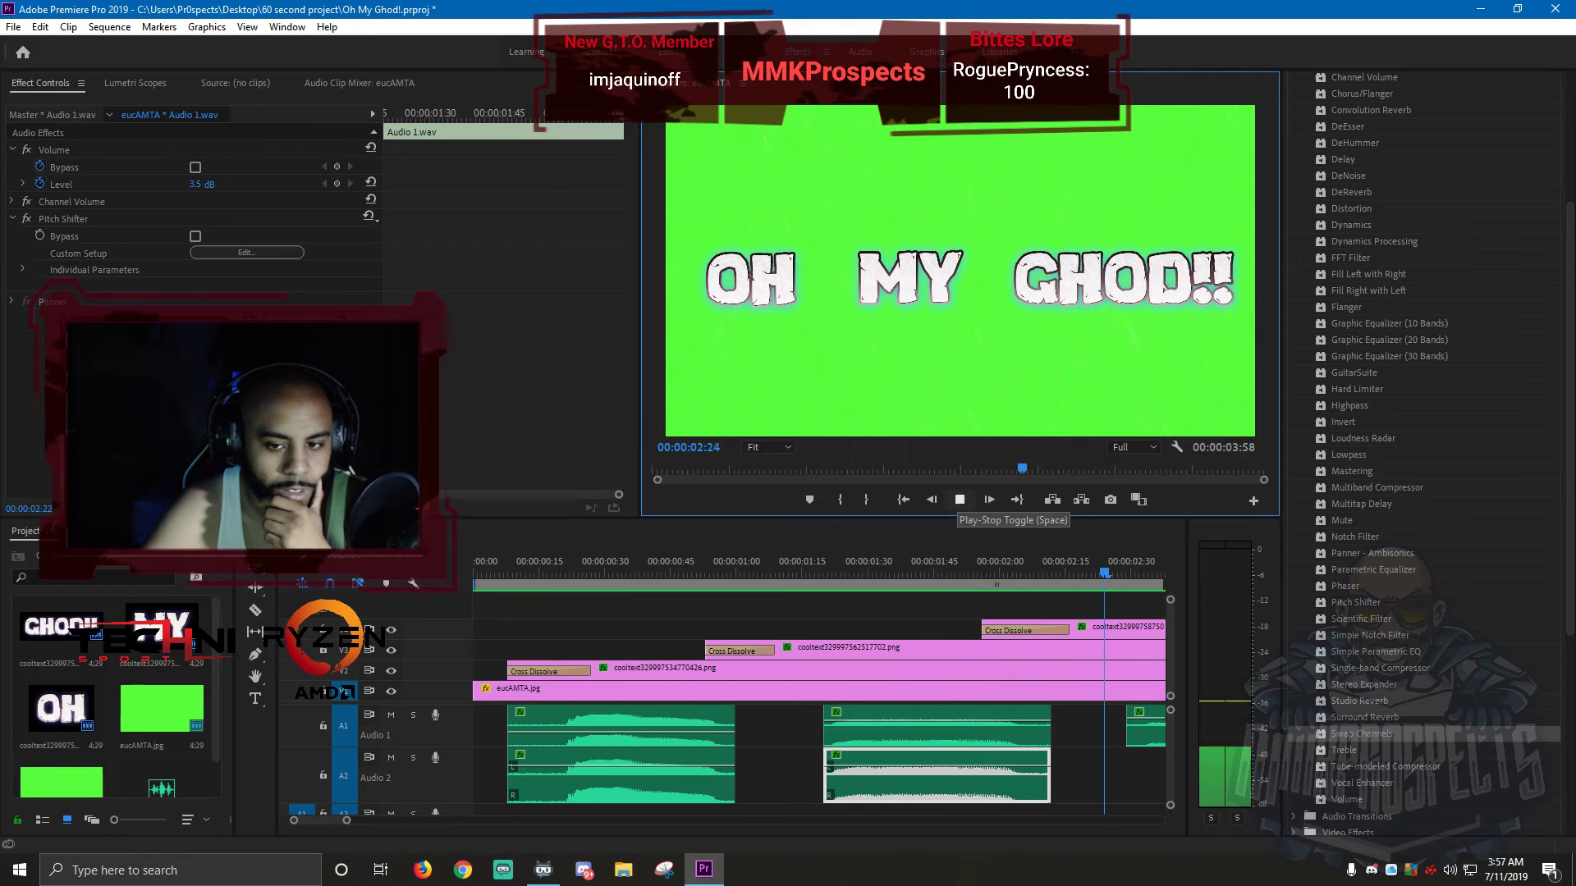
- Swap the second pair of audio clips between tracks A1 and A2, keeping both aligned at the same start time
scroll(896, 697, "up", 17)
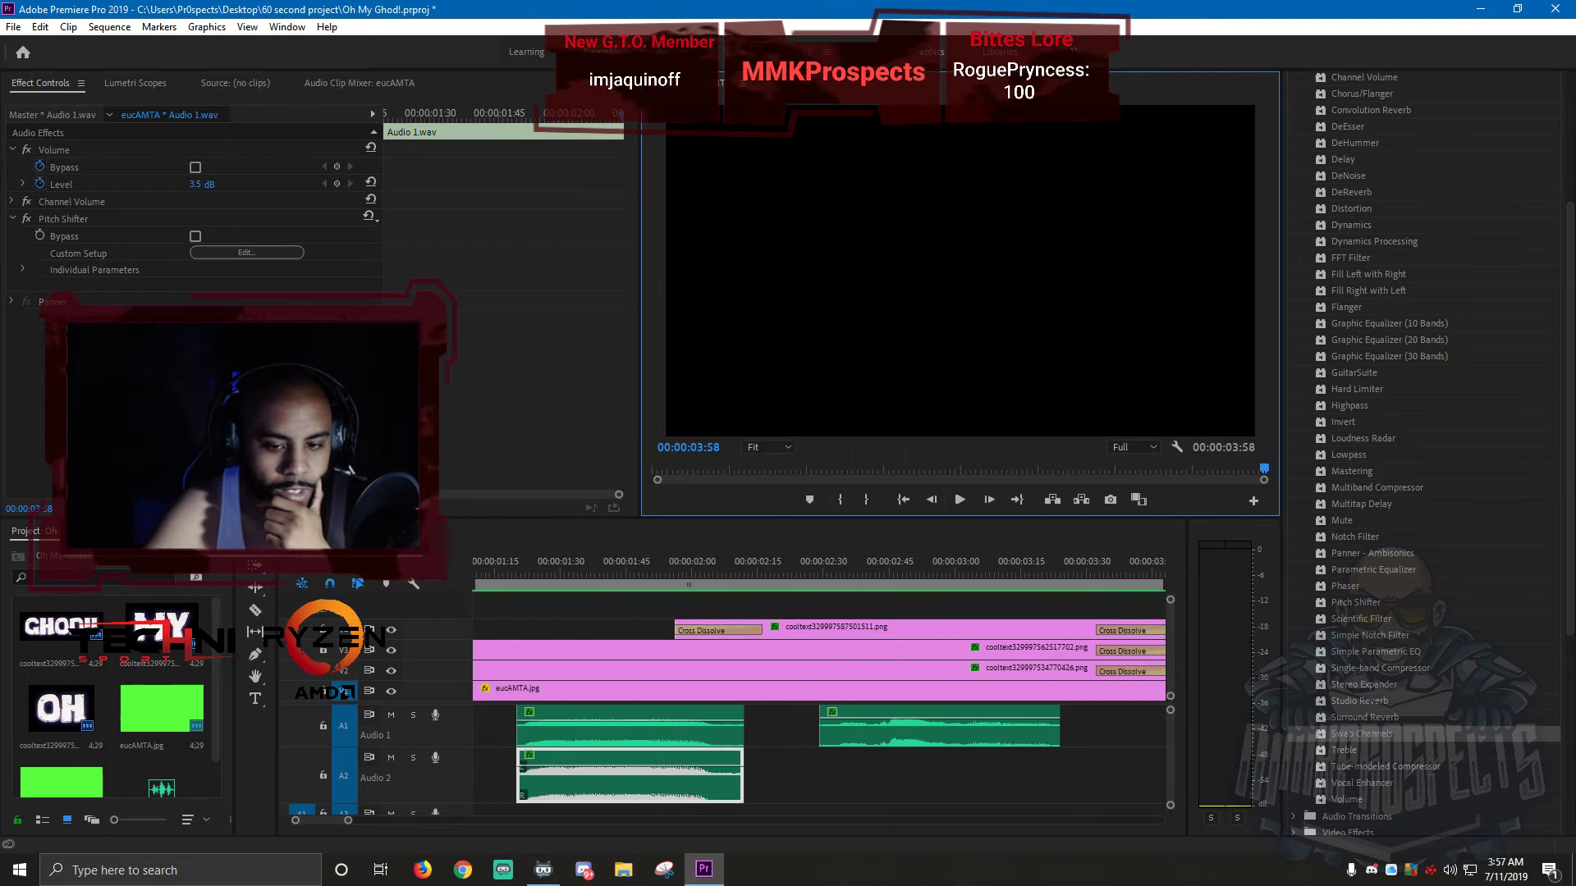
left_click_drag(926, 727, 1171, 775)
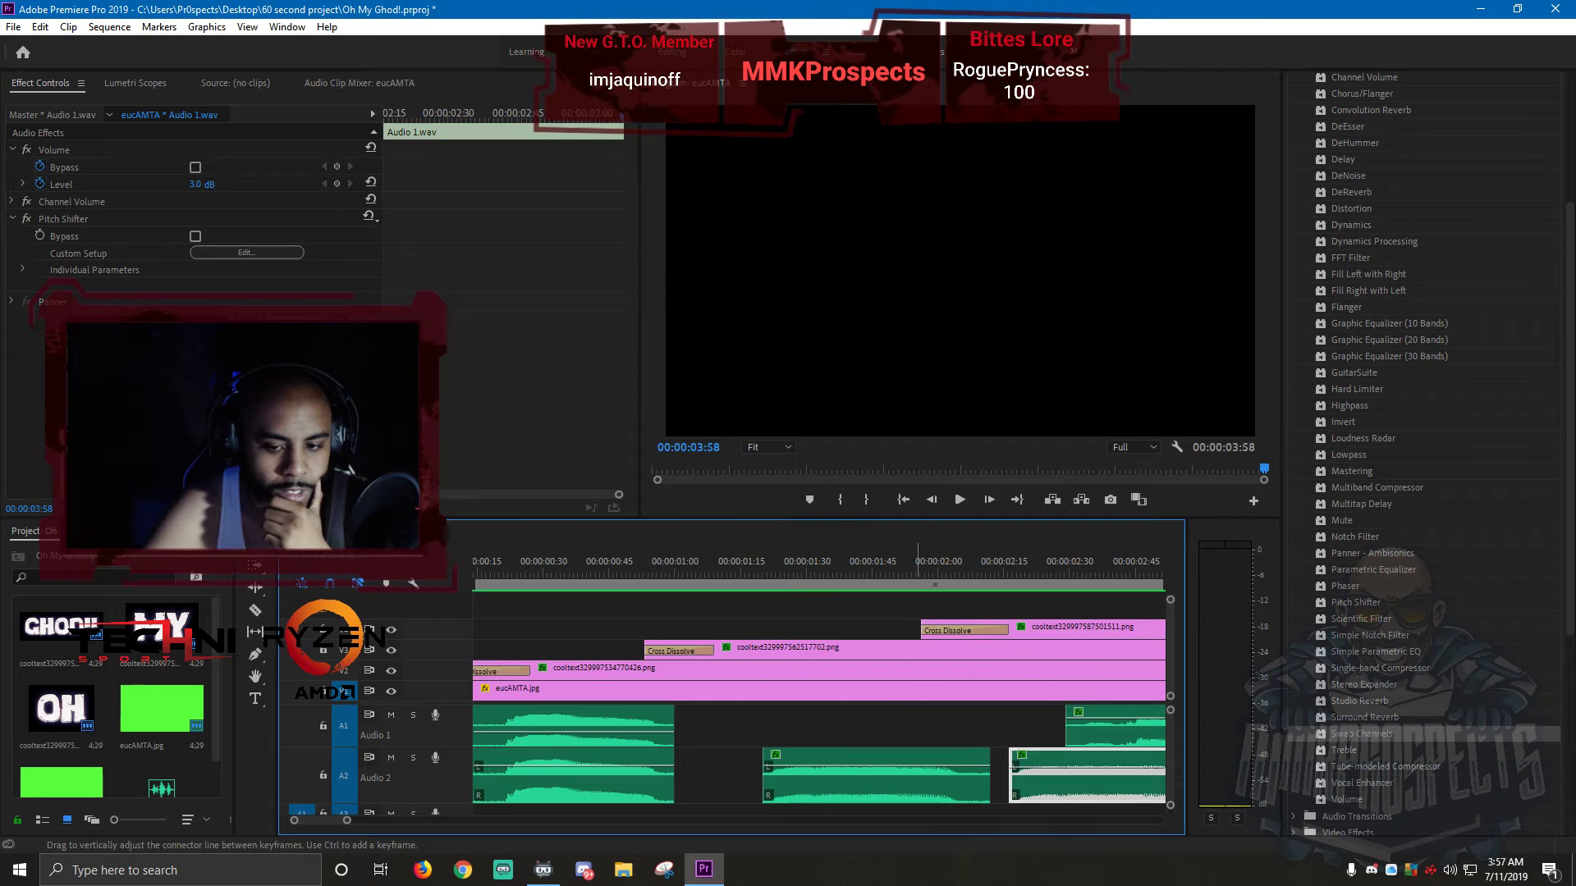
left_click(919, 766)
left_click_drag(926, 765, 888, 730)
left_click_drag(1035, 779, 786, 776)
- Play the animation from the start to check the swapped clips, and step through frames near the end of the third audio clip
key("Home")
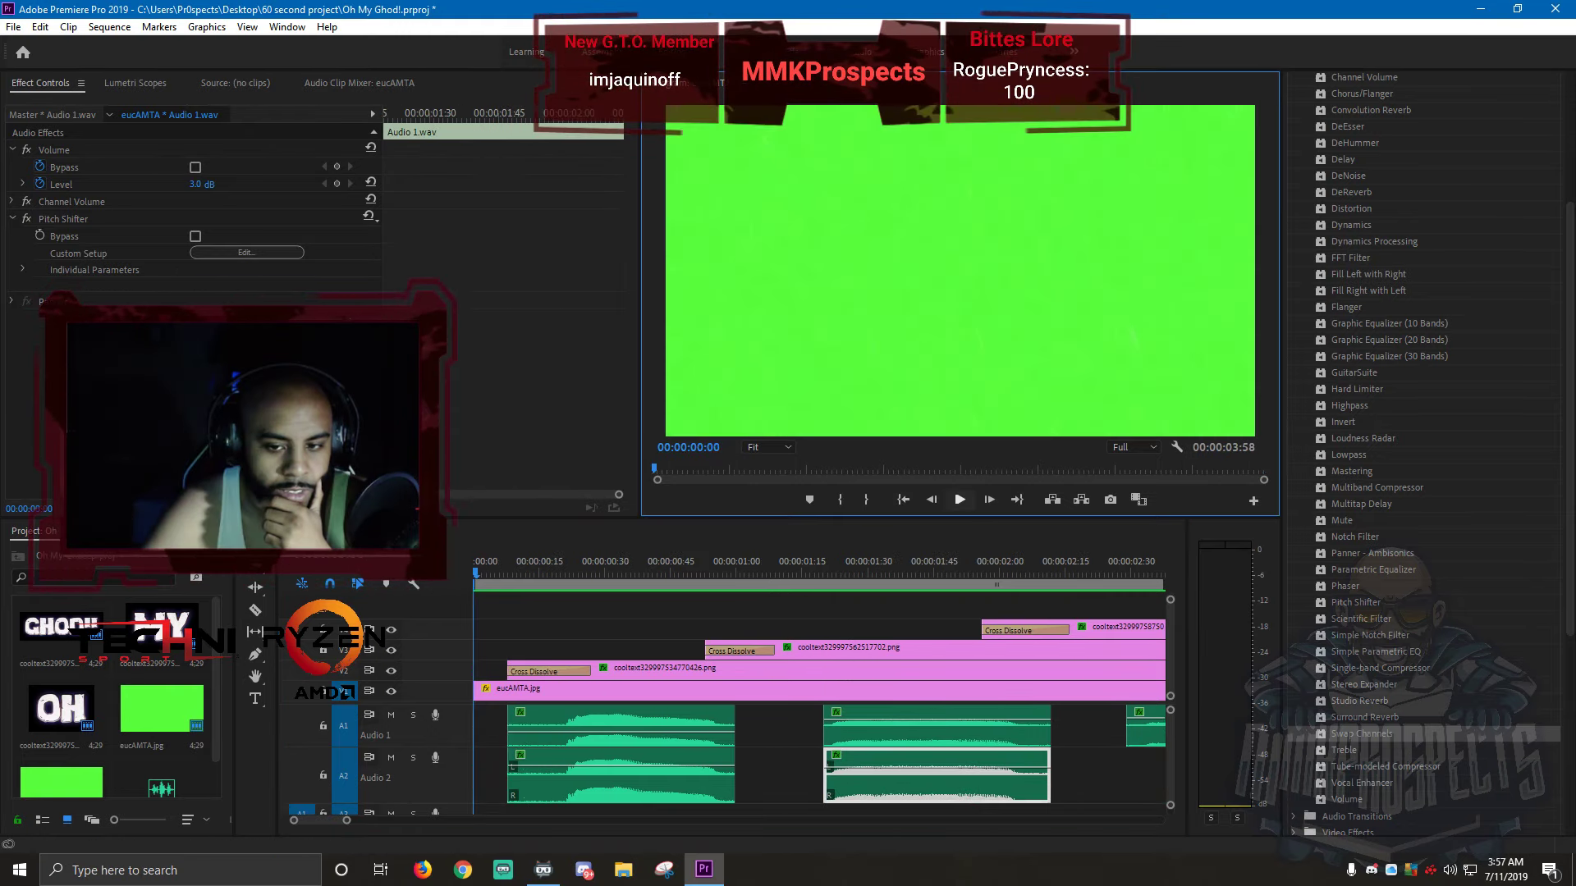
key("space")
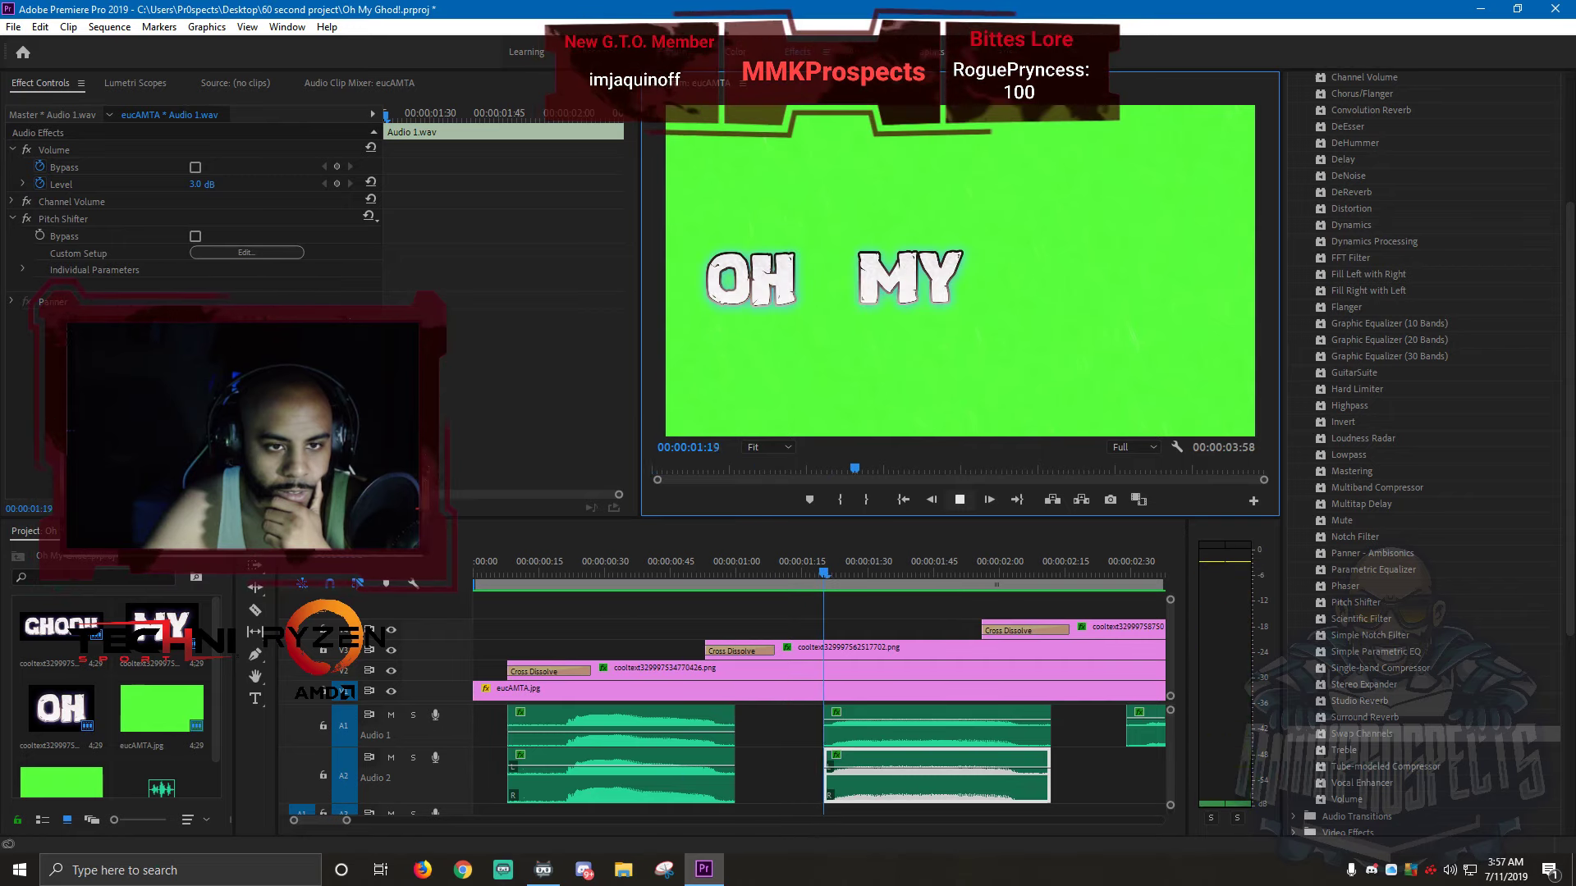
key("space")
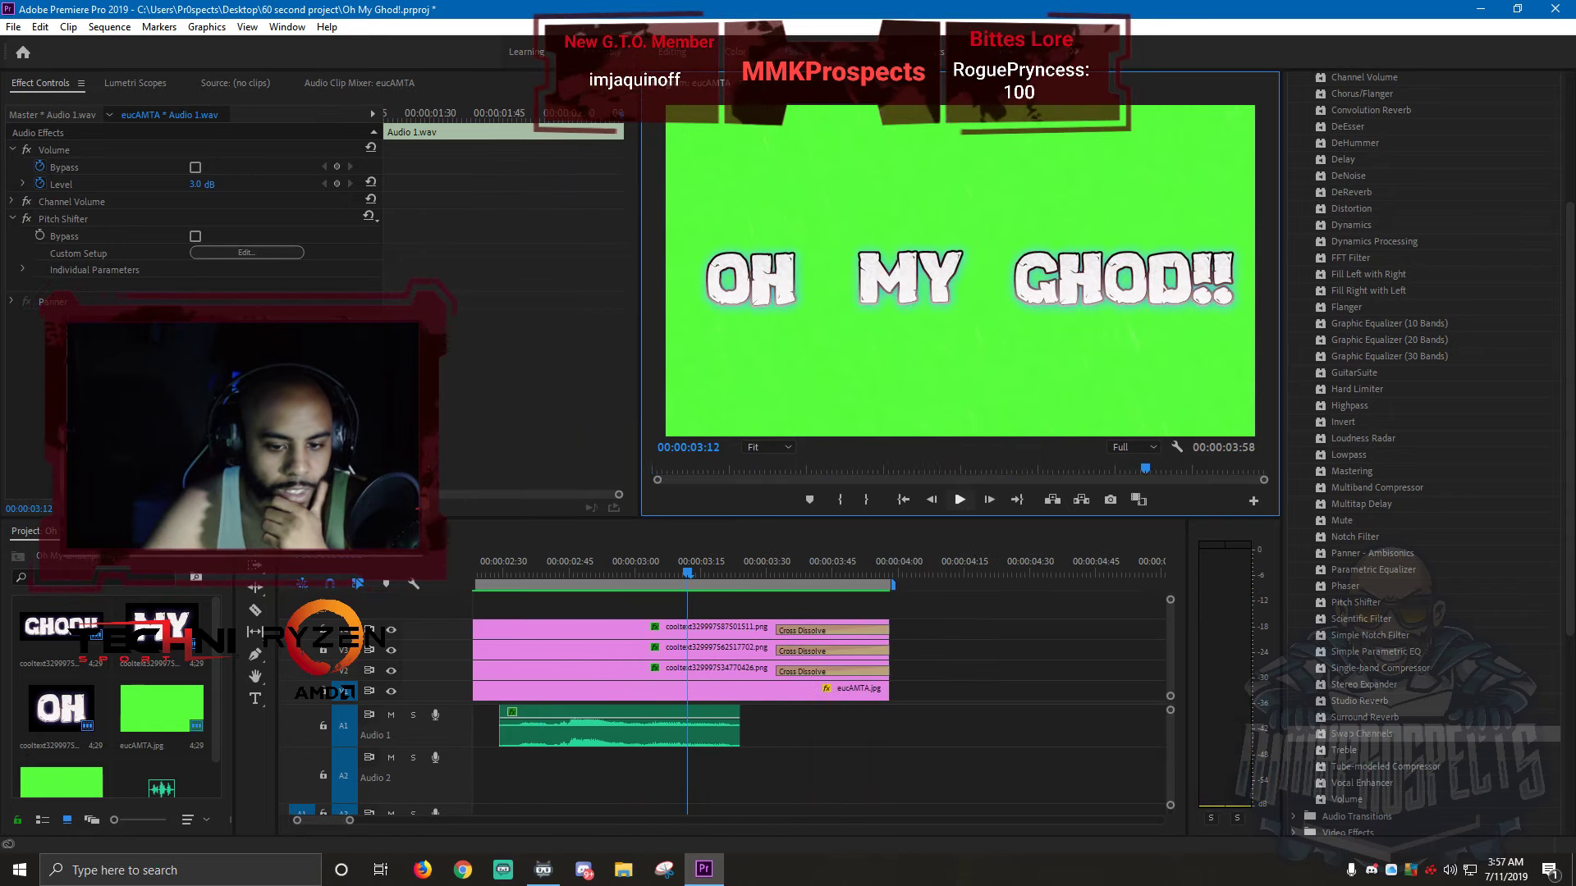
key("Left")
key("Left")
key("Left")
key("Right")
key("Right")
key("Right")
key("Right")
- Copy the third Audio 1 clip, paste it past the end of the animation, and move the duplicate onto A2 beneath the original
right_click(584, 732)
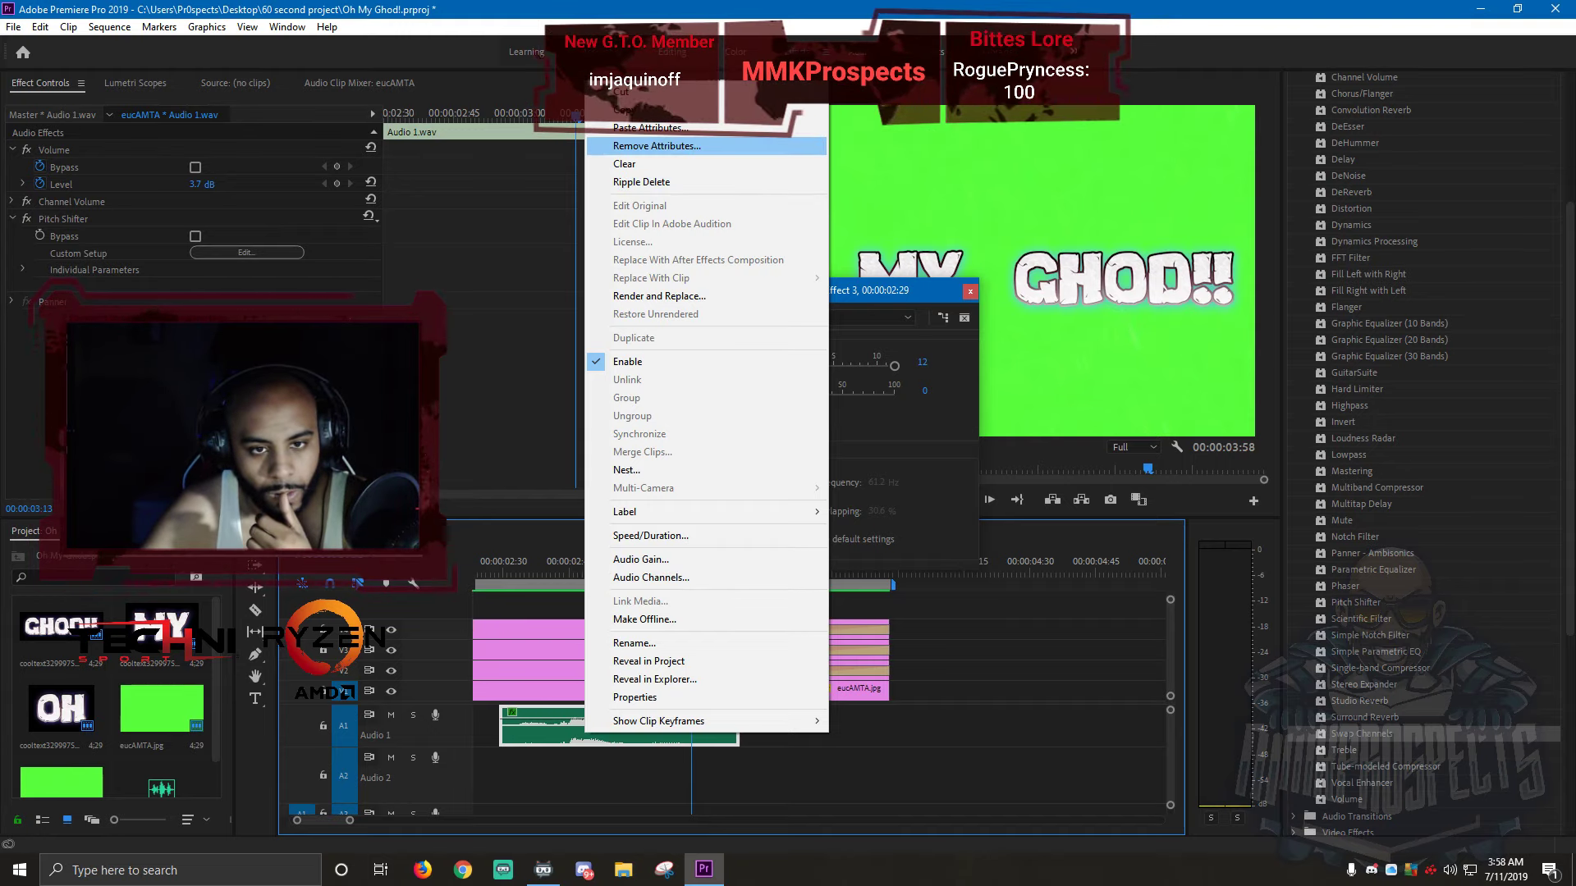
left_click(626, 110)
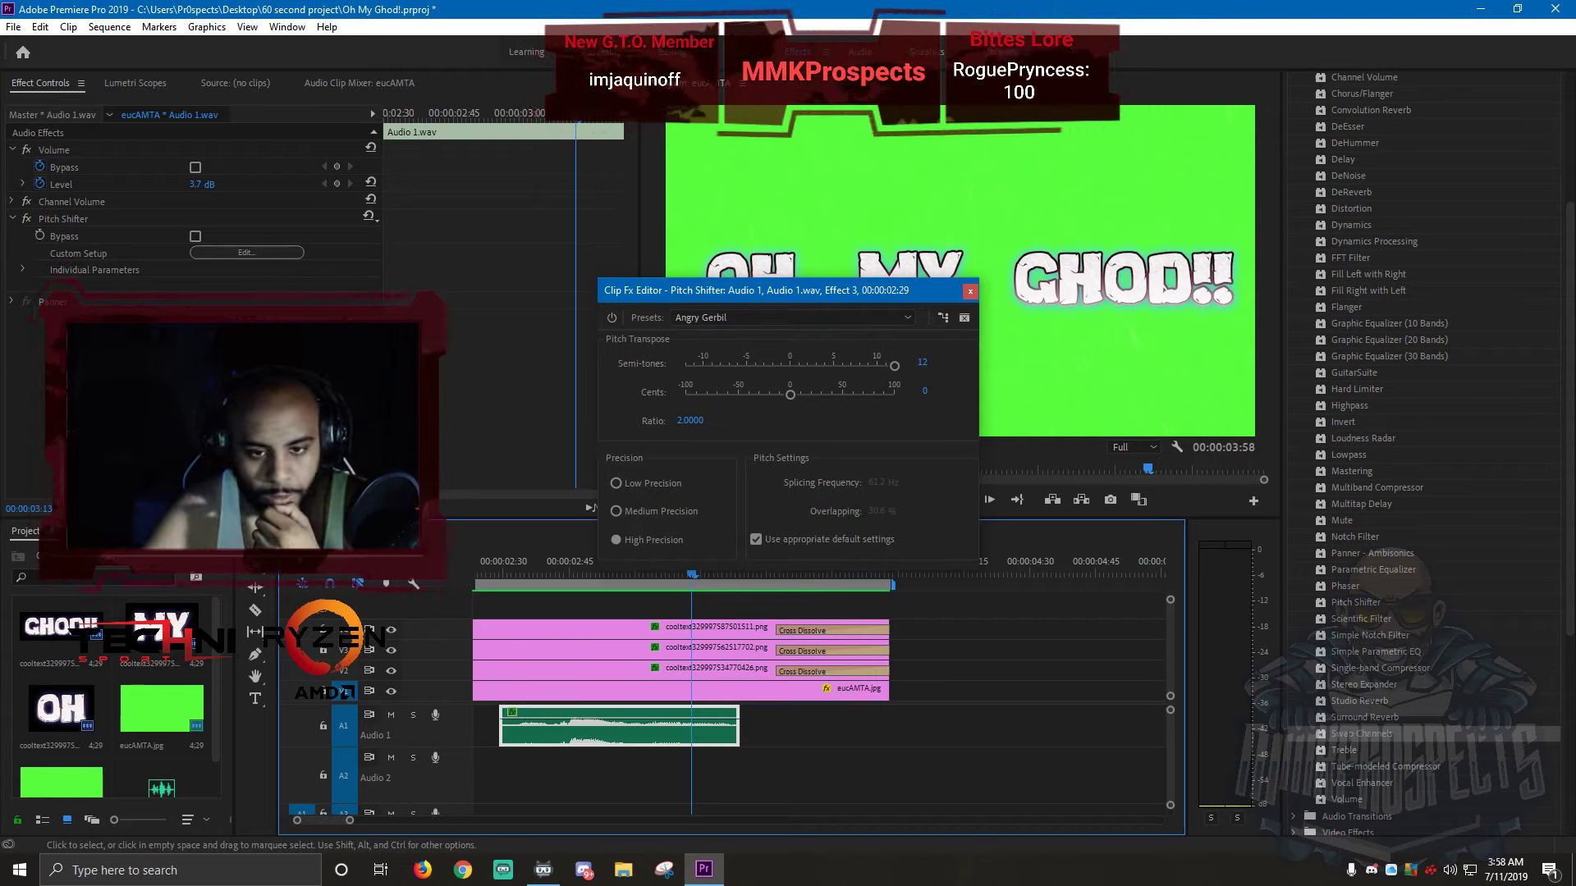
left_click(956, 722)
left_click(916, 573)
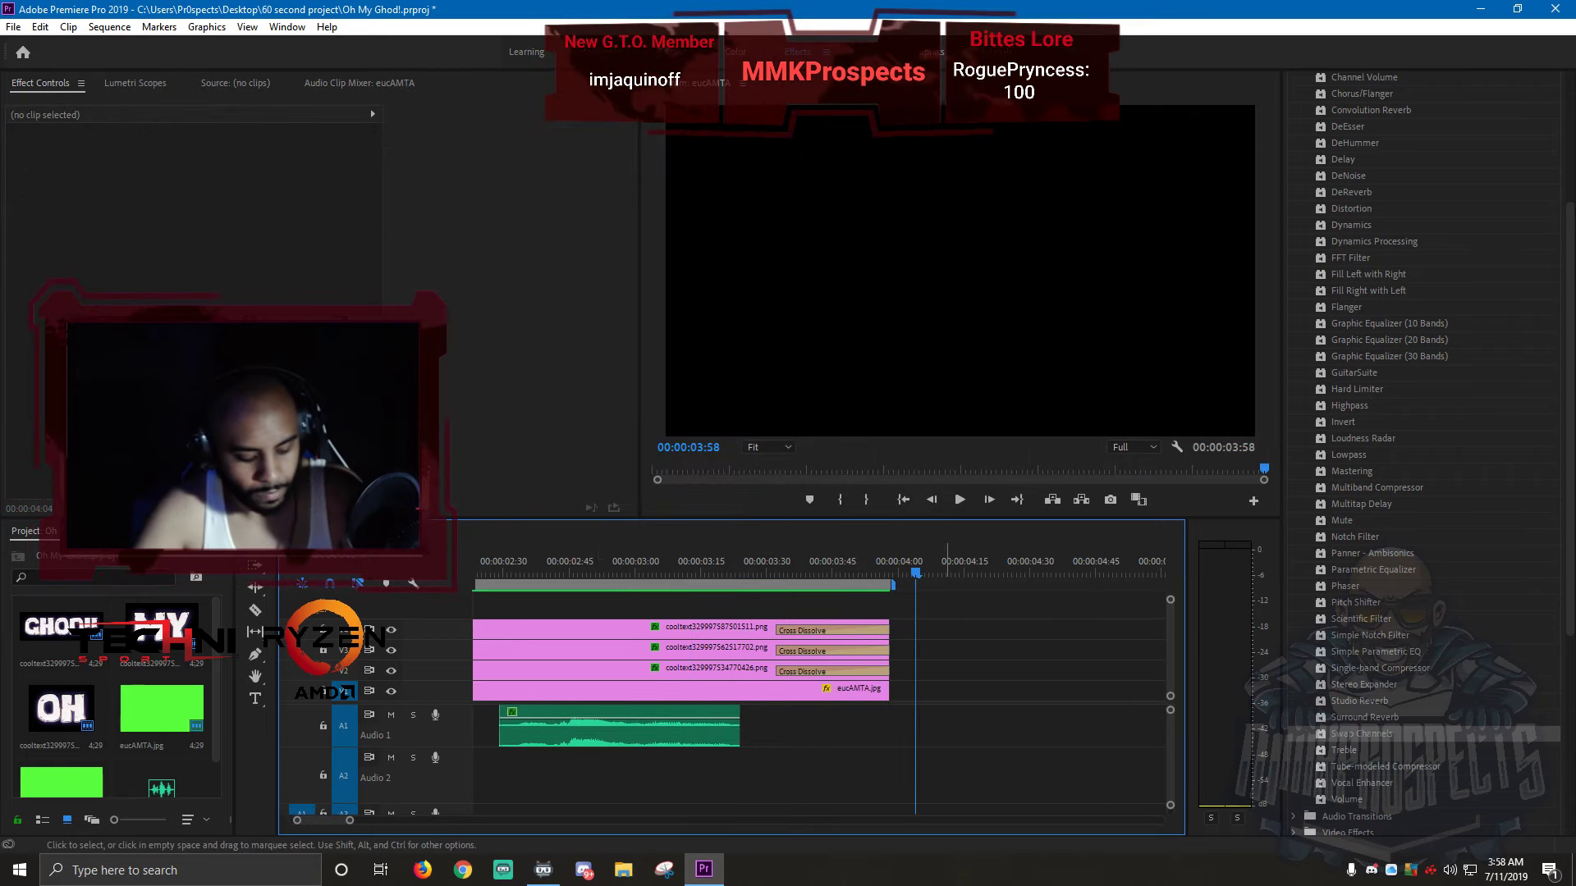
key("ctrl+v")
left_click_drag(984, 726, 567, 779)
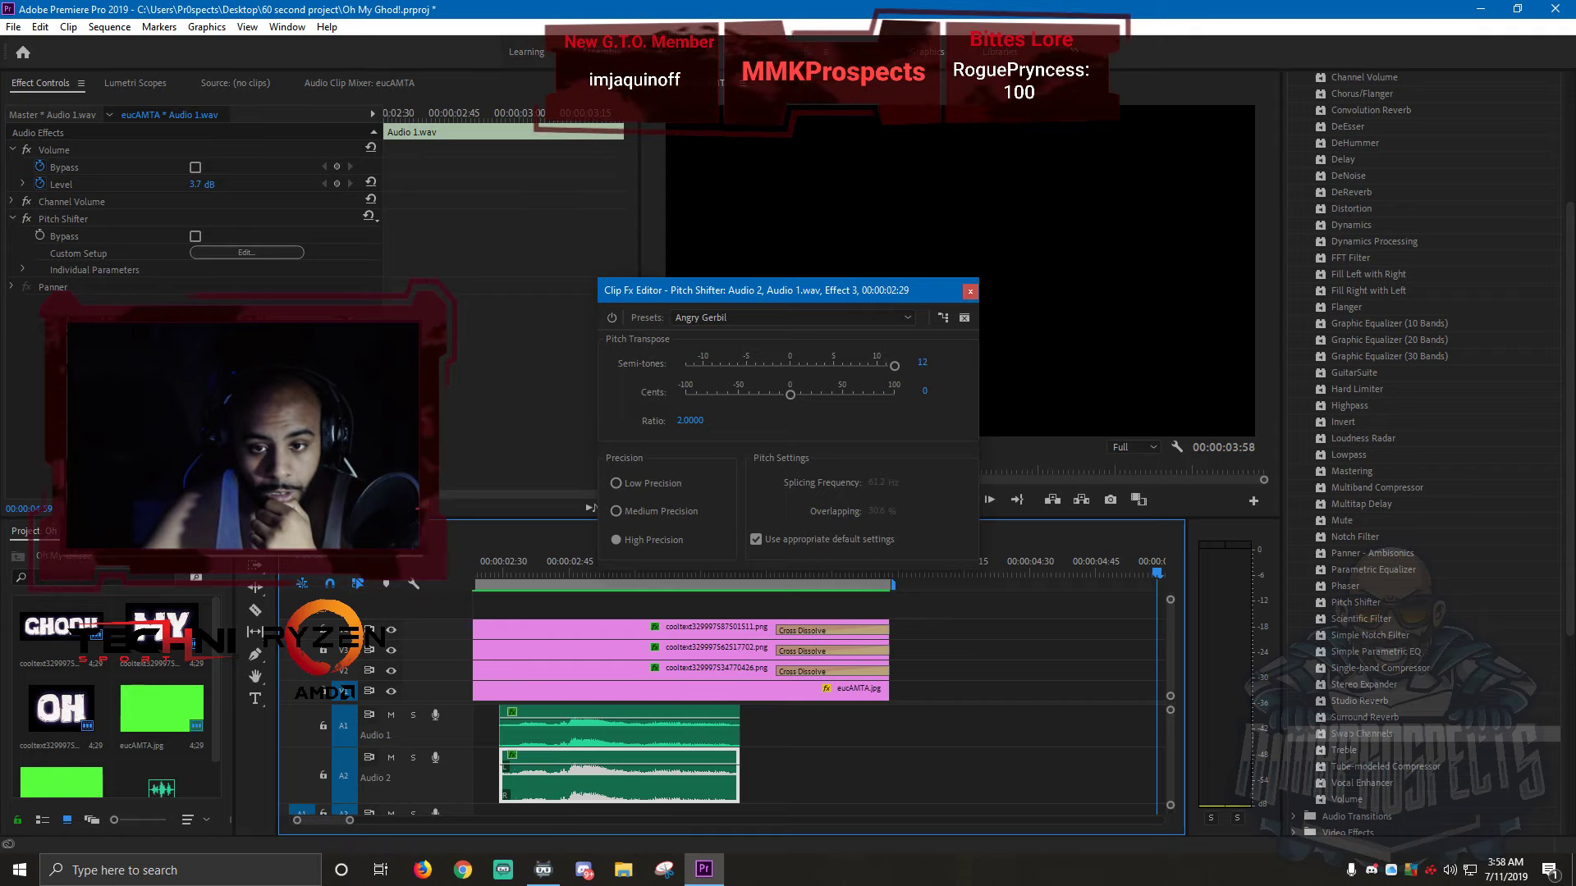
- Set the Pitch Shifter preset of the third A2 clip to Deathly Ill
left_click(788, 317)
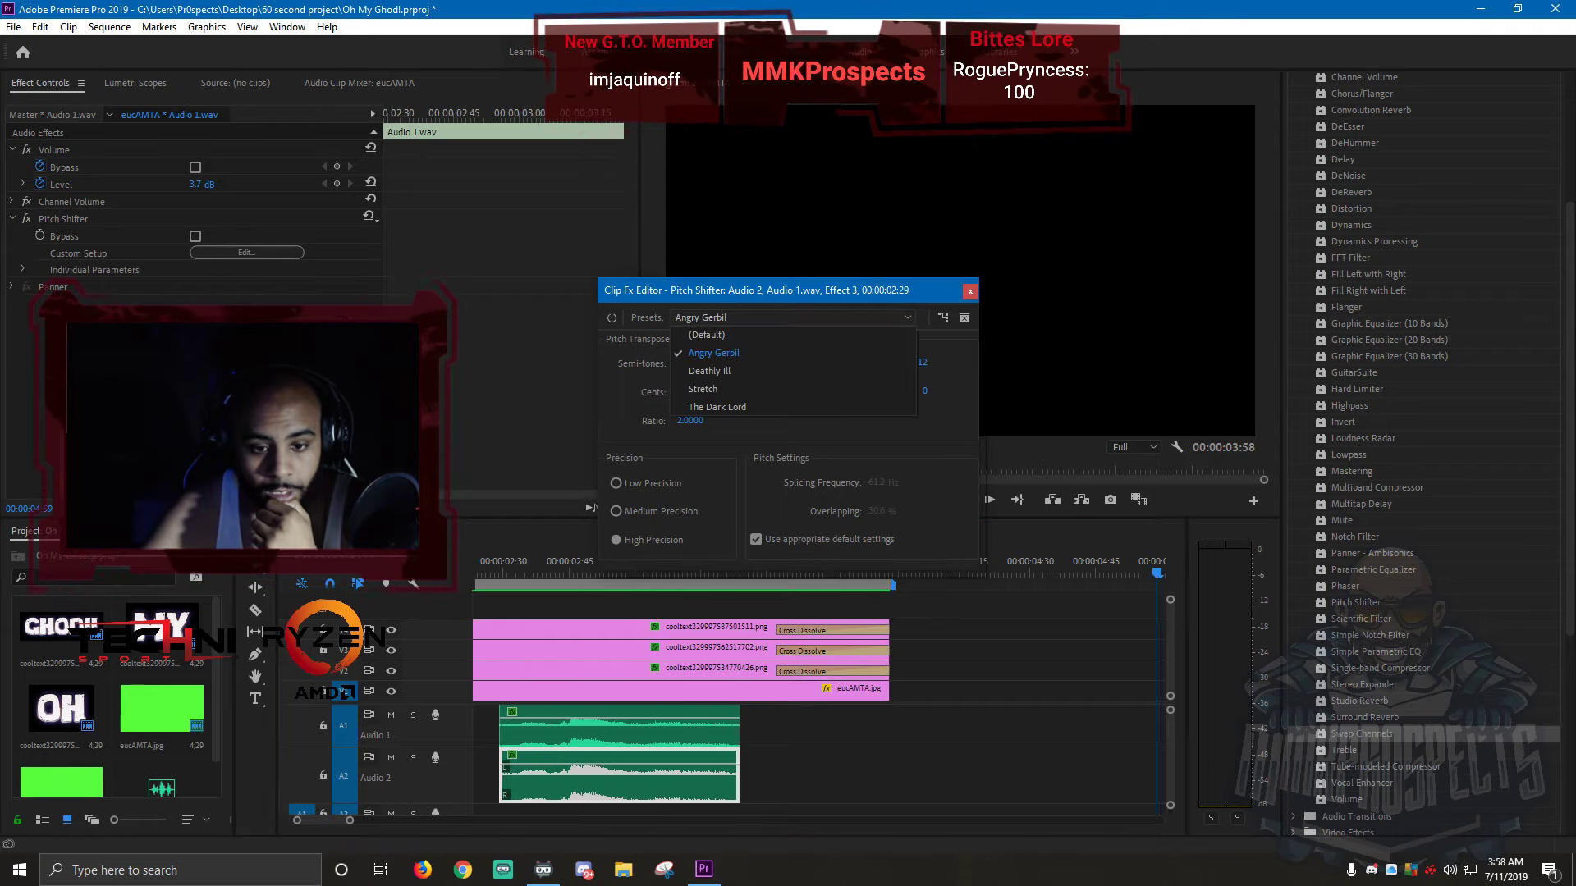
left_click(709, 371)
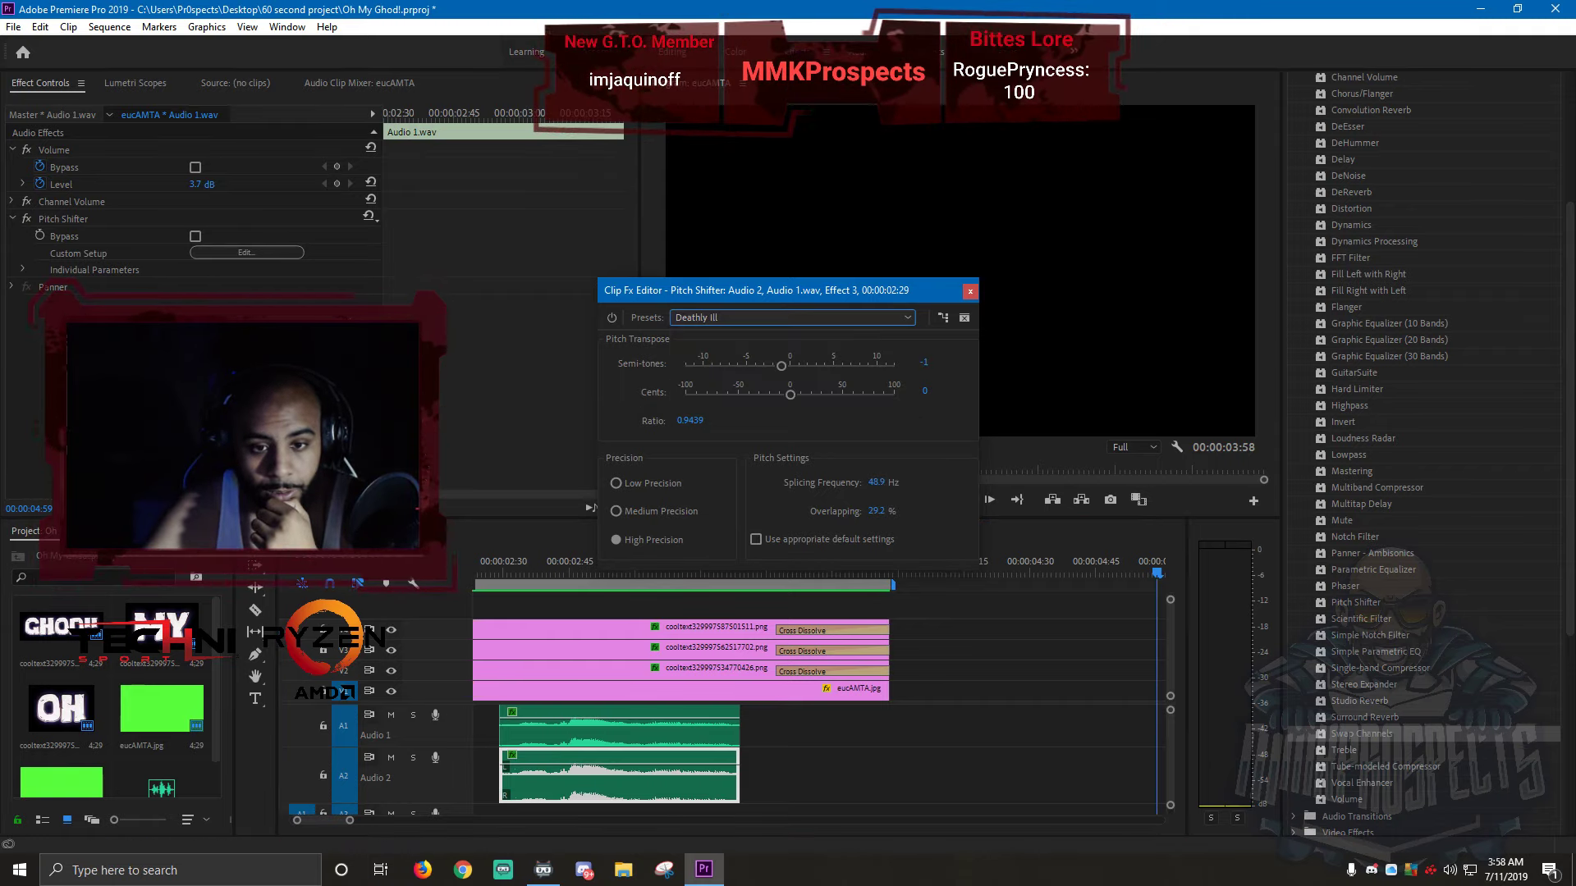
left_click(970, 292)
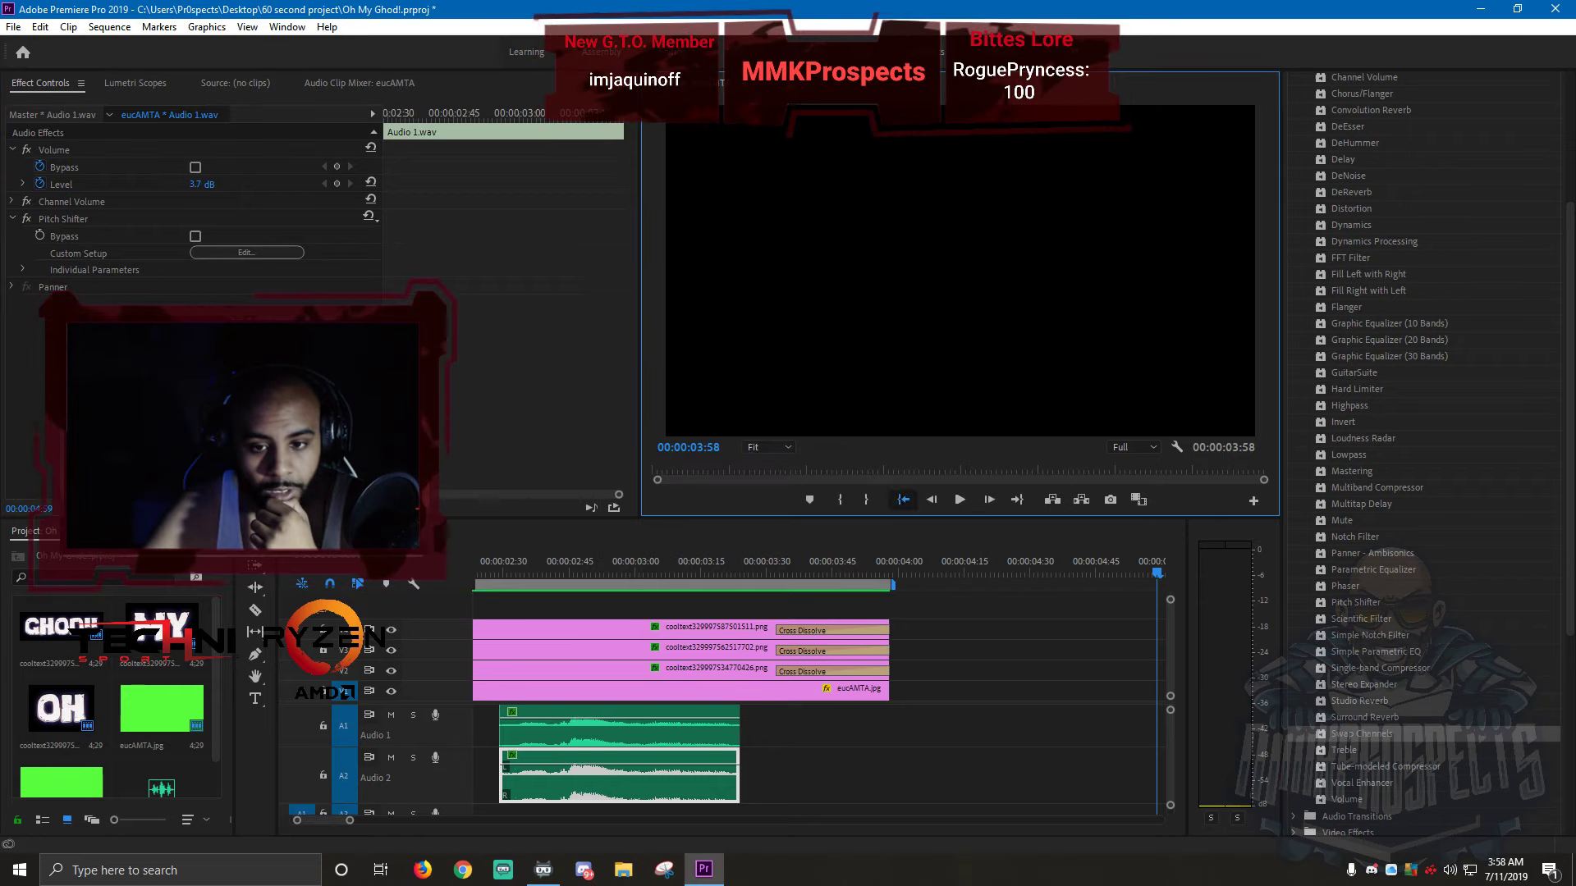
- Play the animation from the start twice to check all three layered audio pairs
left_click(960, 500)
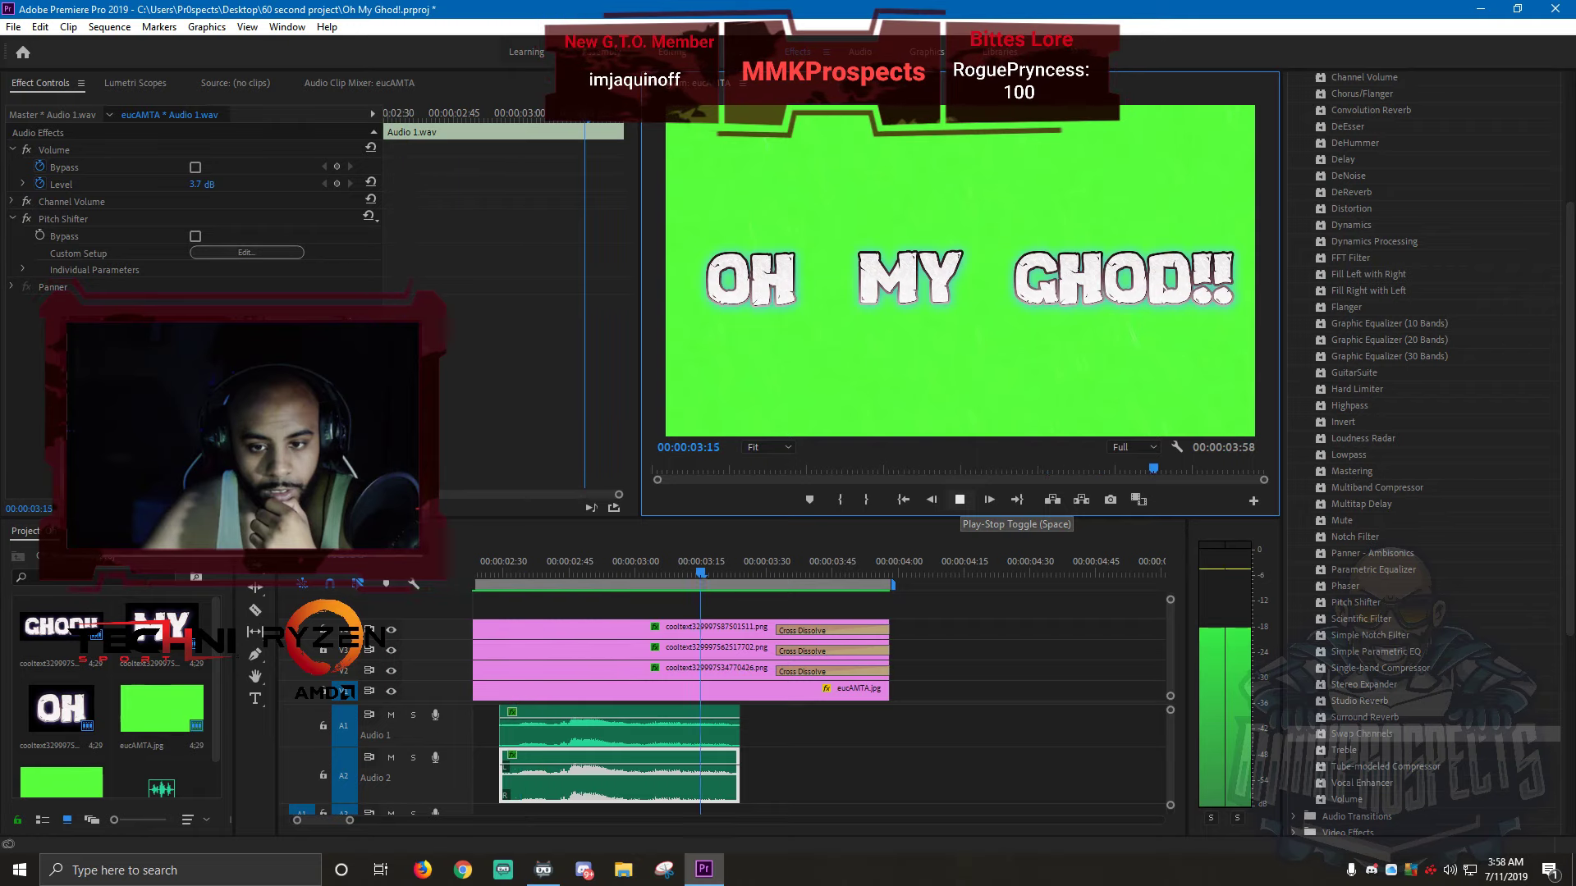
left_click(960, 500)
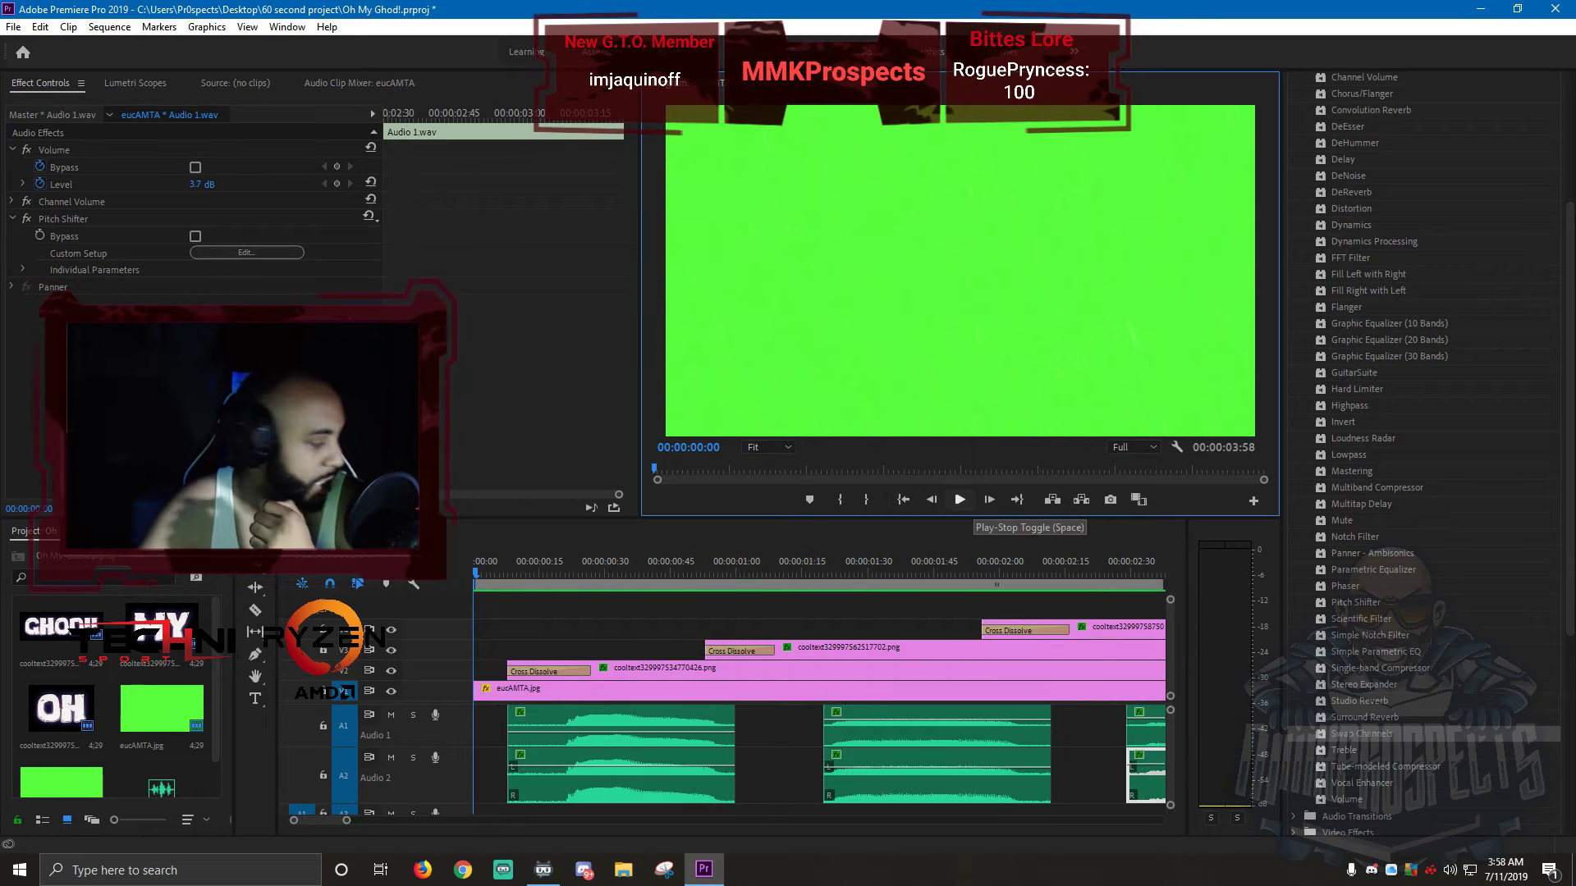
left_click(960, 499)
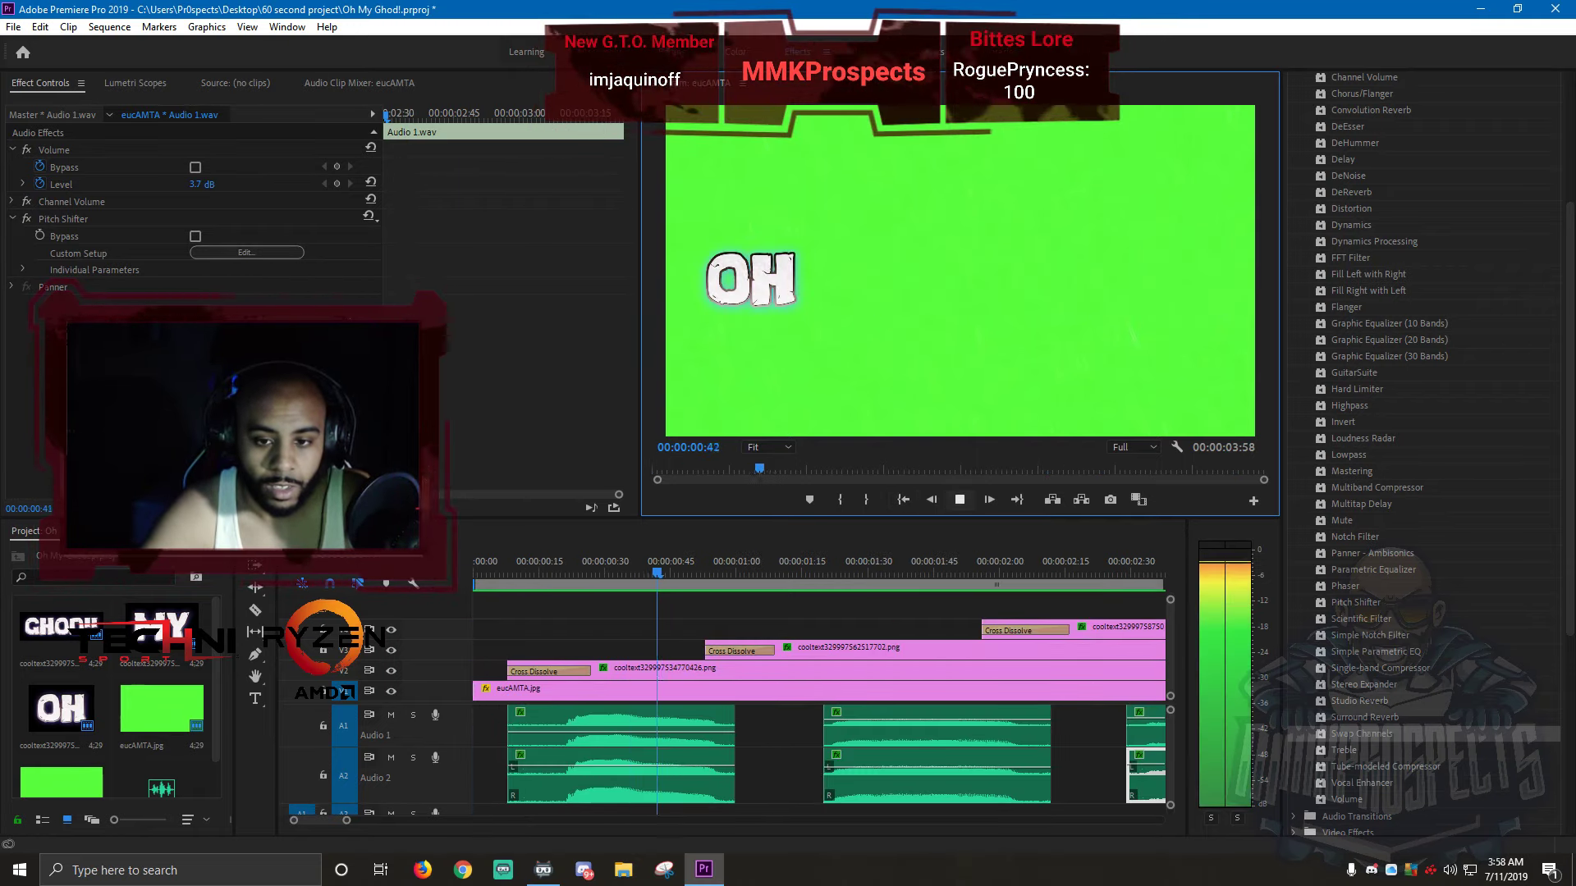
left_click(960, 499)
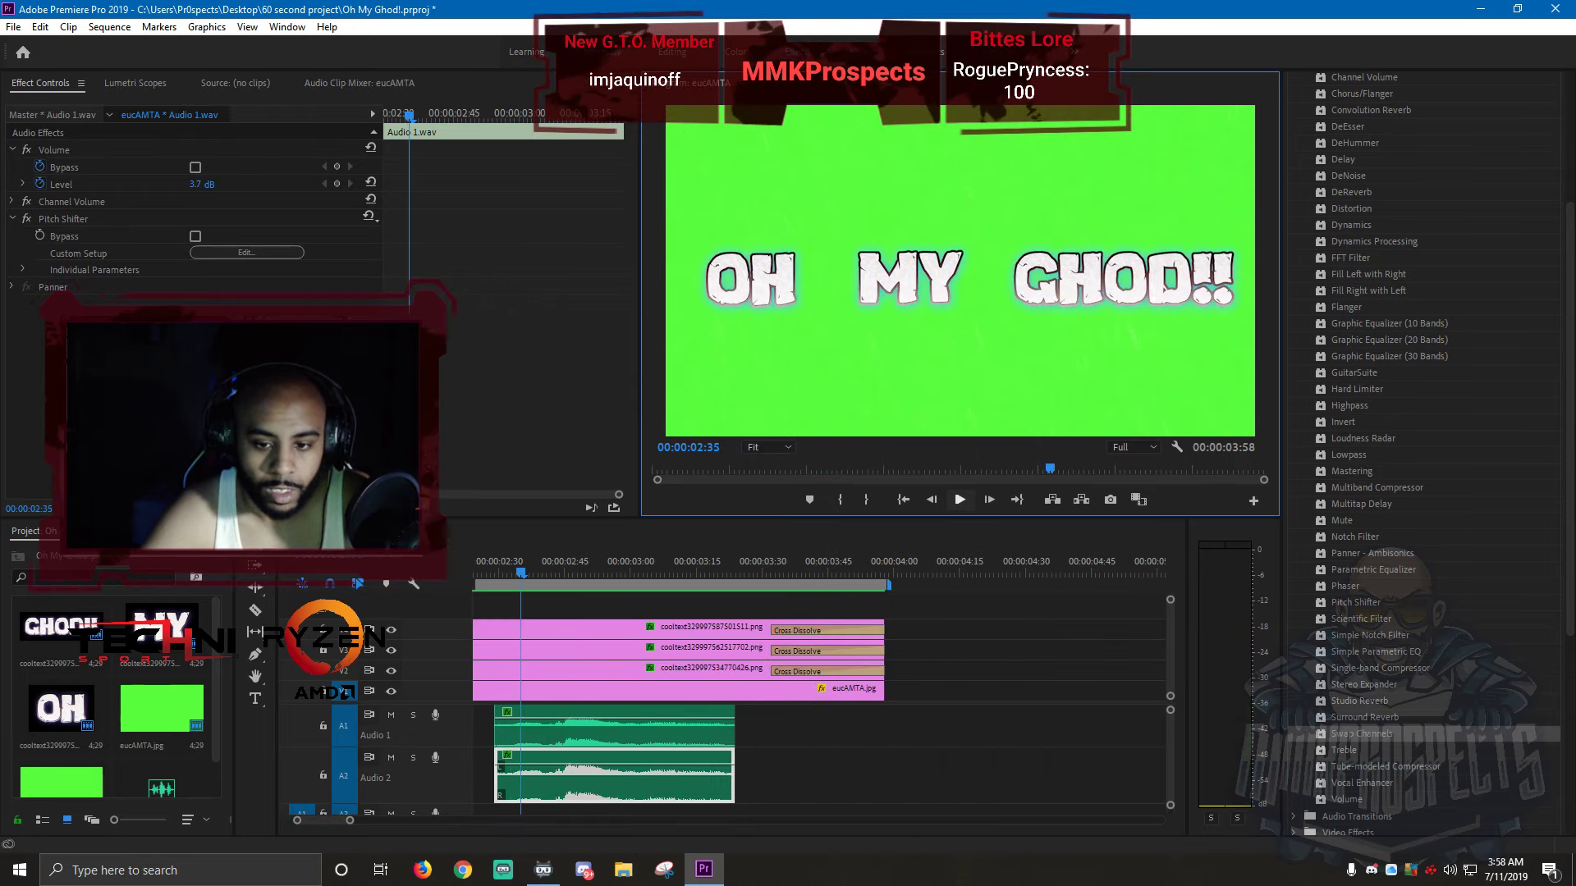
- Replay the section from about 00:00:01:45 to compare the GHOD!! text's appearance with the third audio clip
scroll(819, 685, "left", 5)
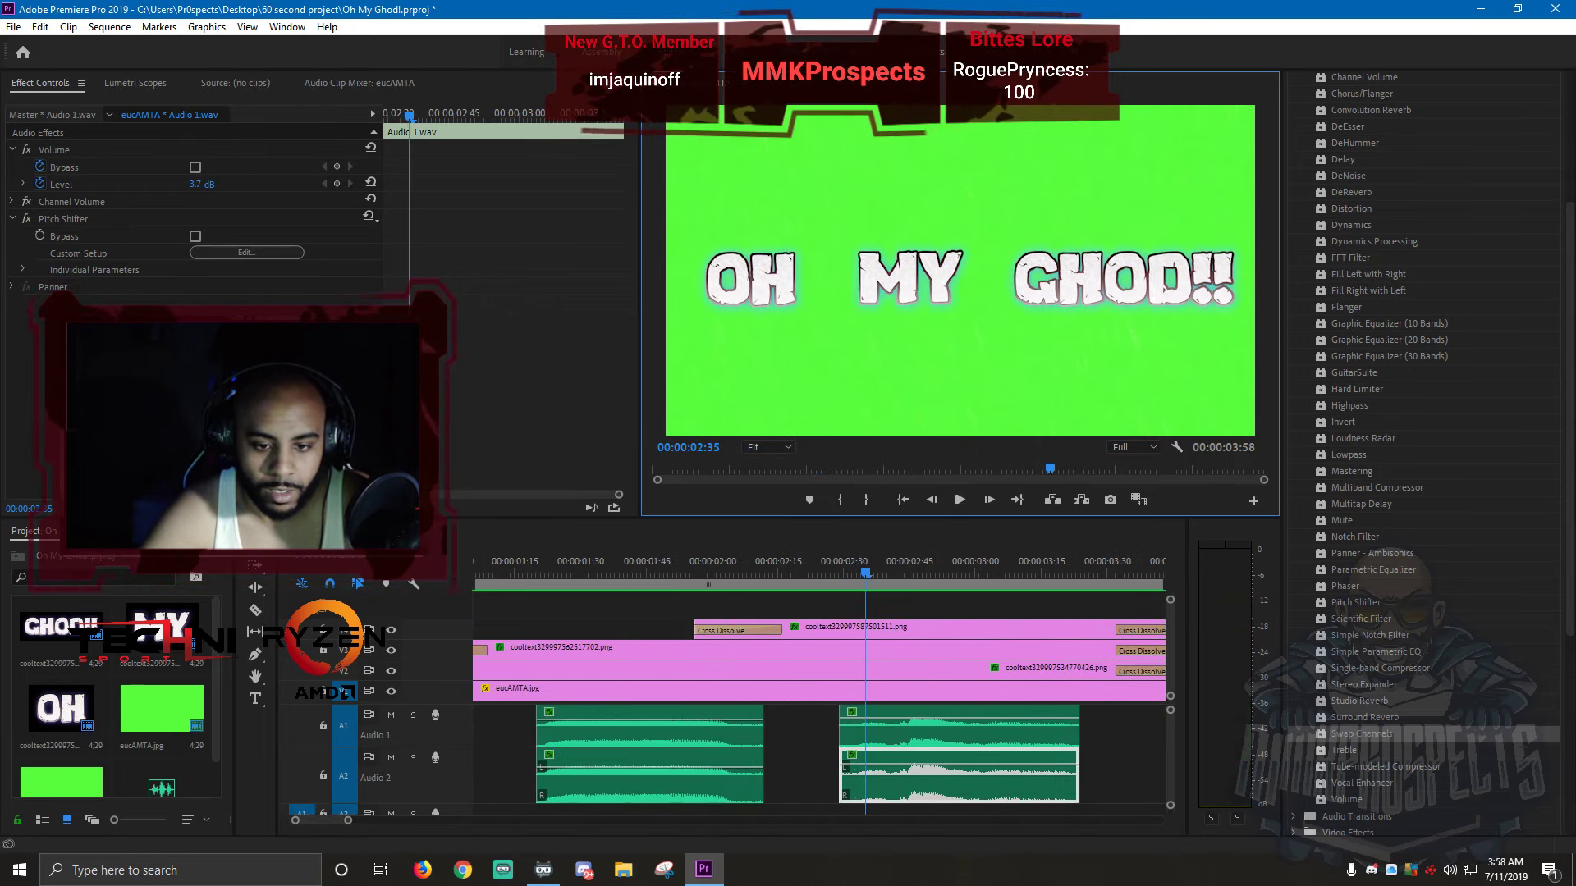
left_click(653, 561)
key("space")
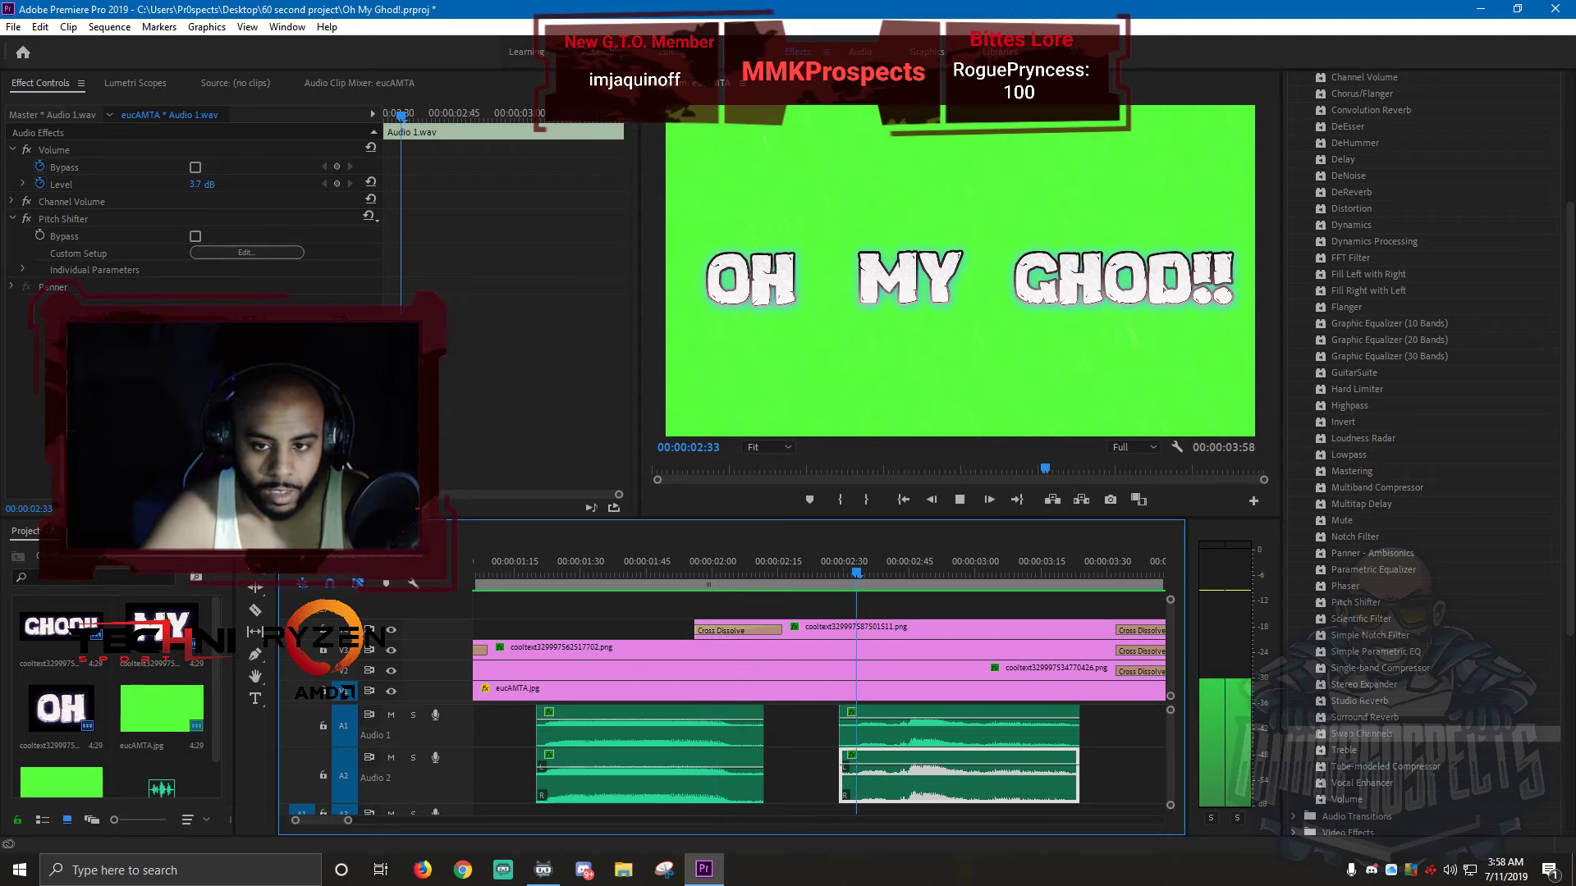
key("space")
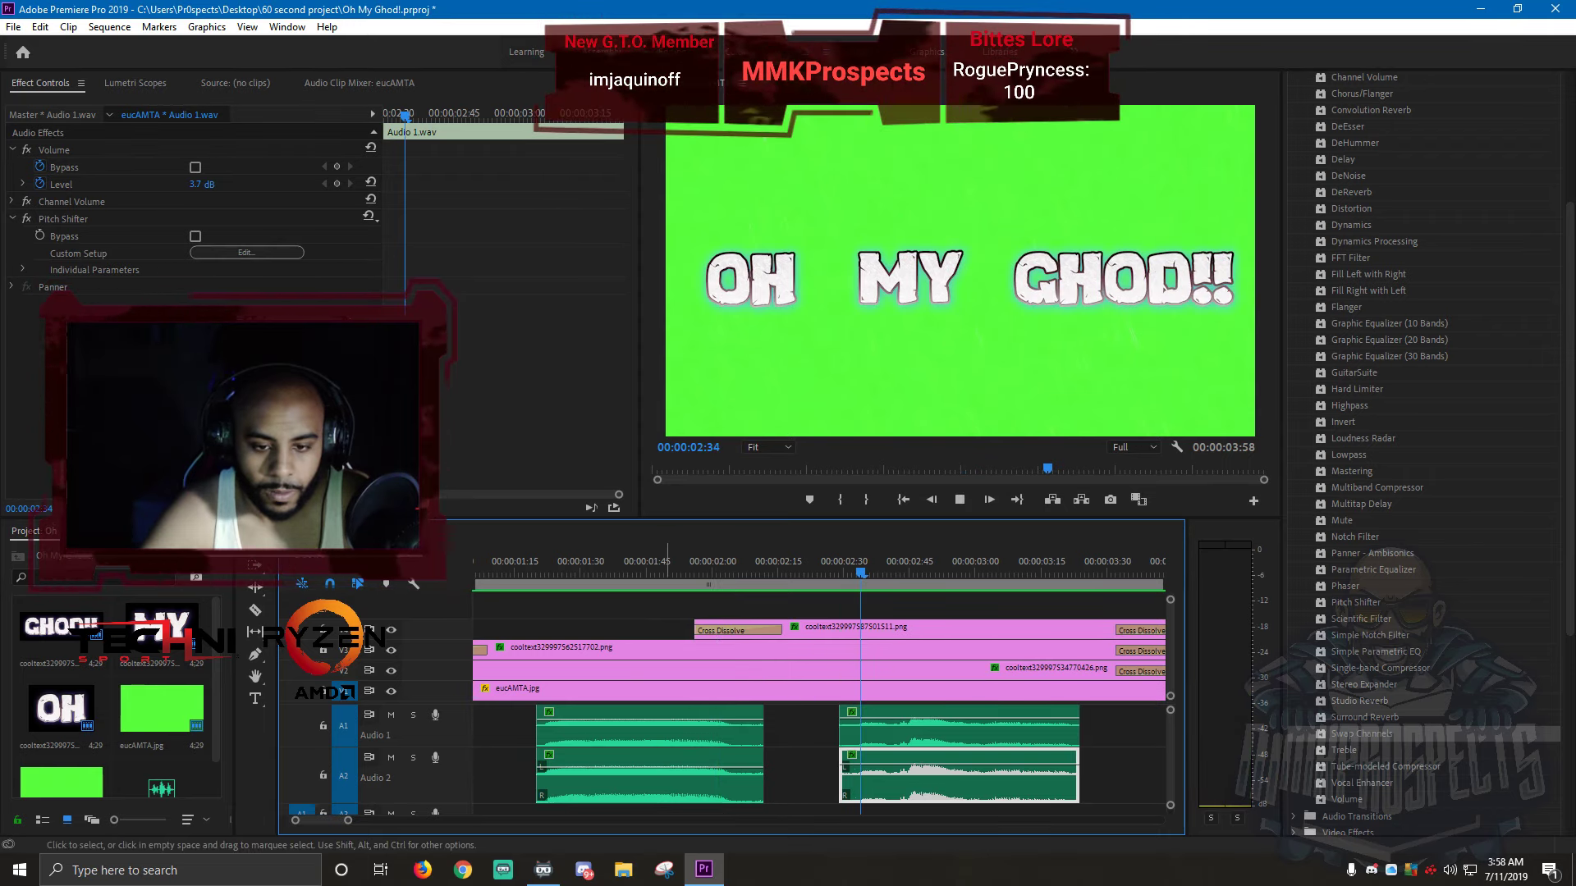
key("space")
key("space")
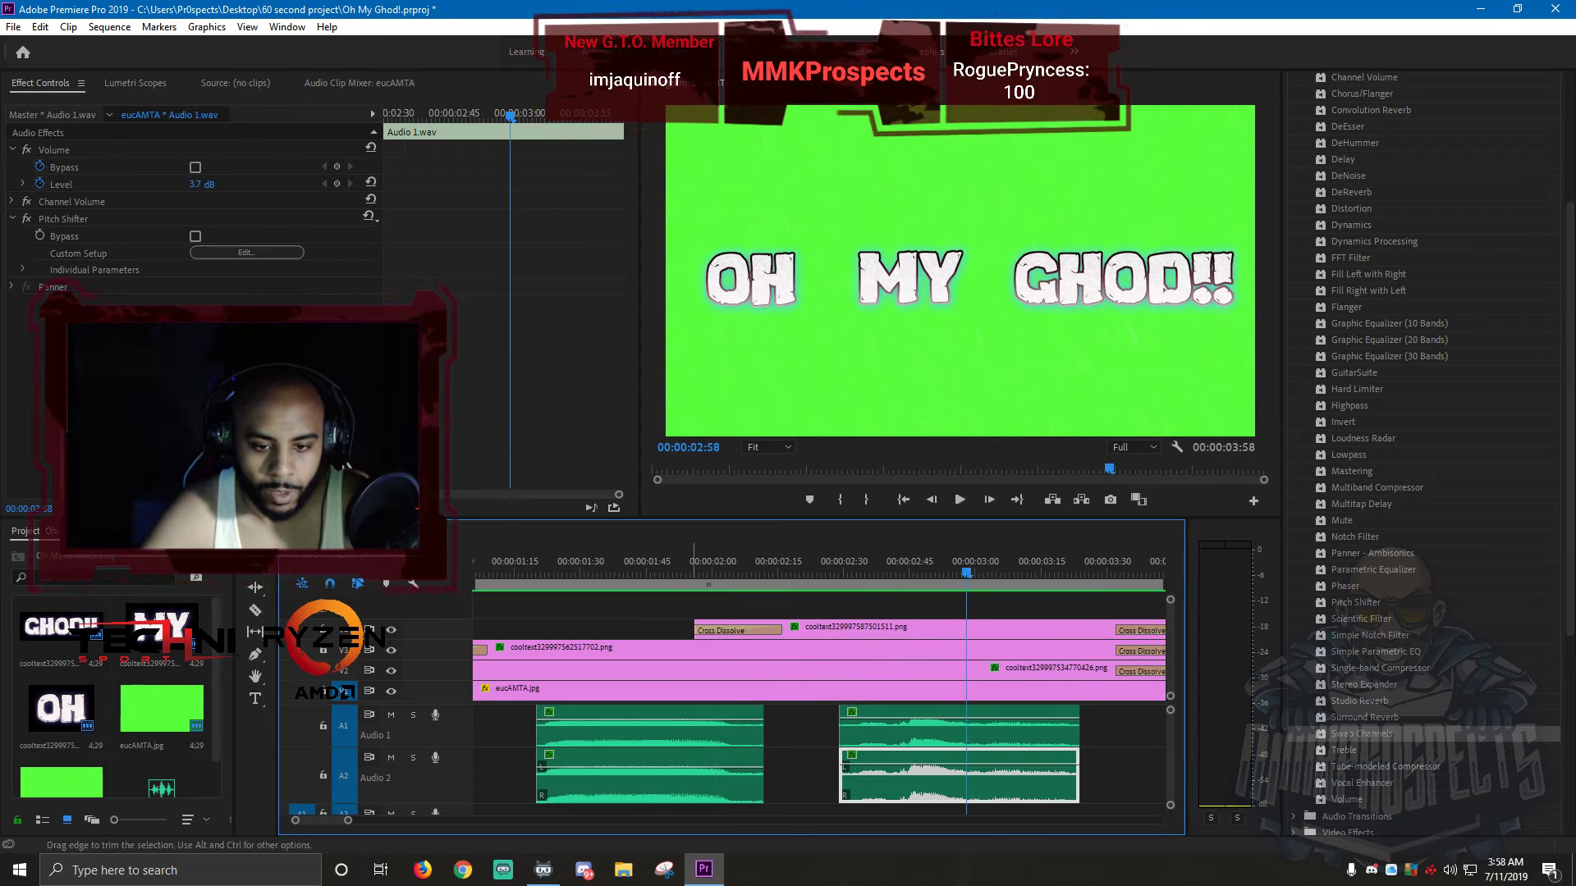
- Trim the start of the GHOD!! image clip to about 00:00:02:09, replaying the section after each adjustment
left_click_drag(697, 630, 731, 631)
left_click(582, 561)
key("space")
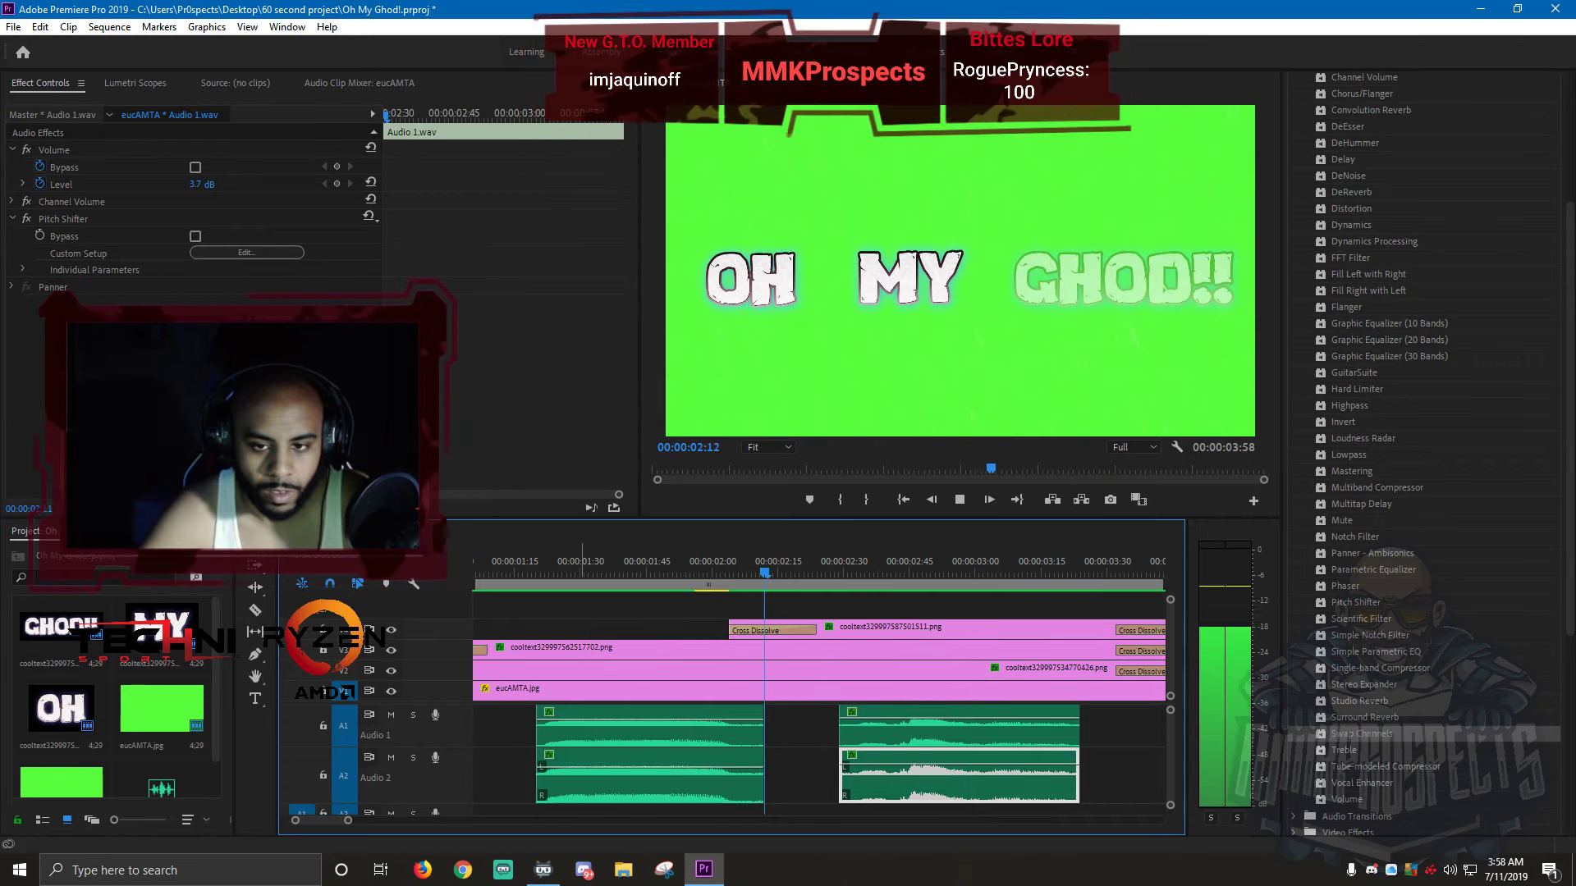
key("space")
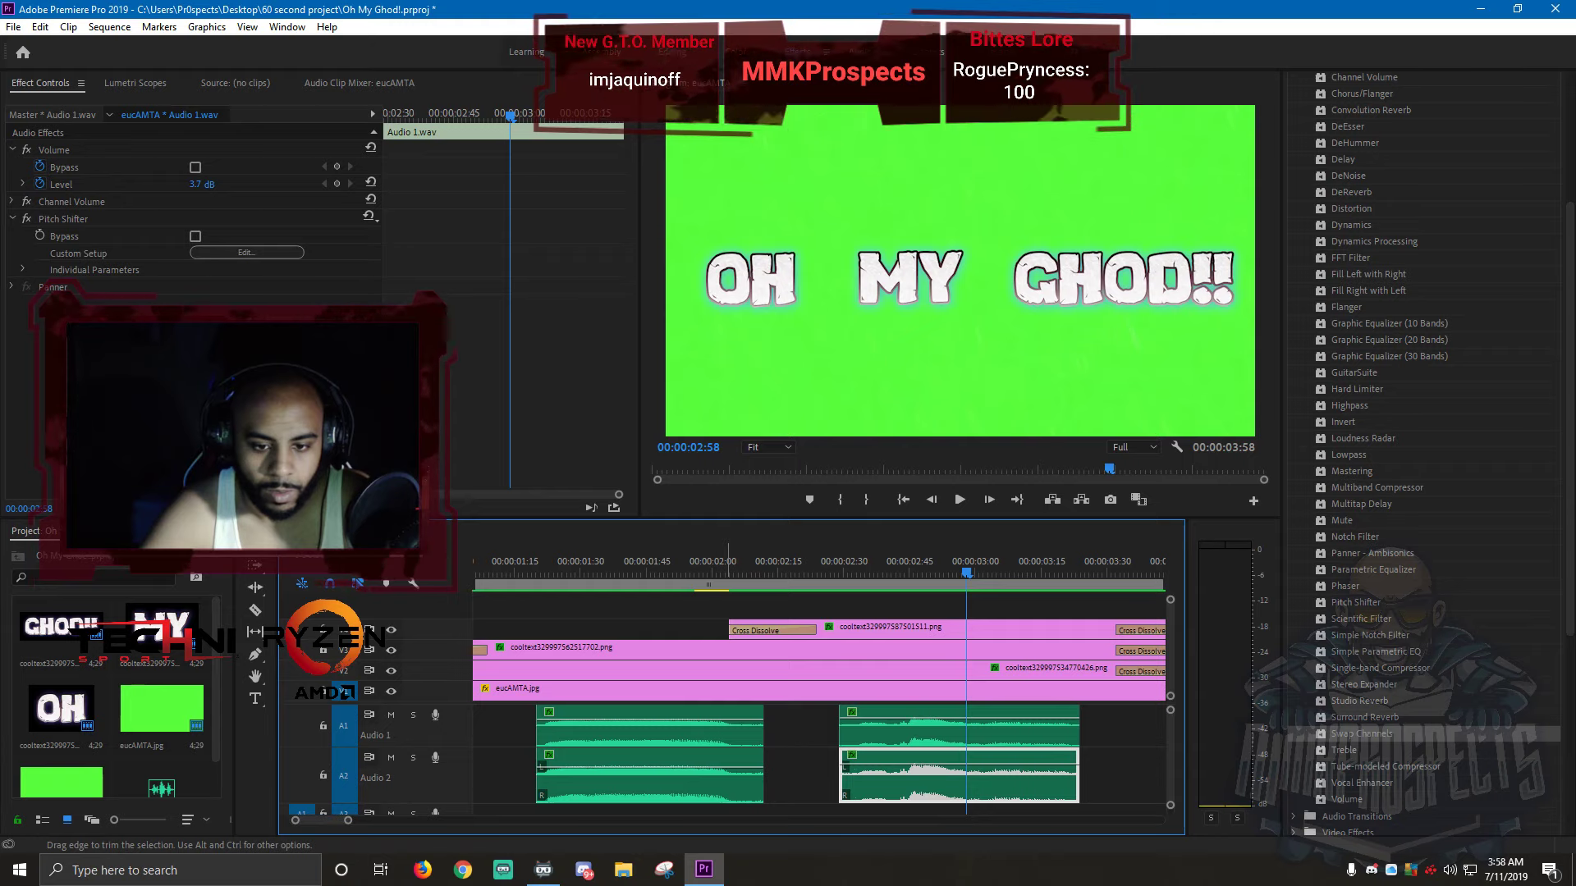
left_click_drag(735, 630, 757, 631)
left_click(610, 563)
key("space")
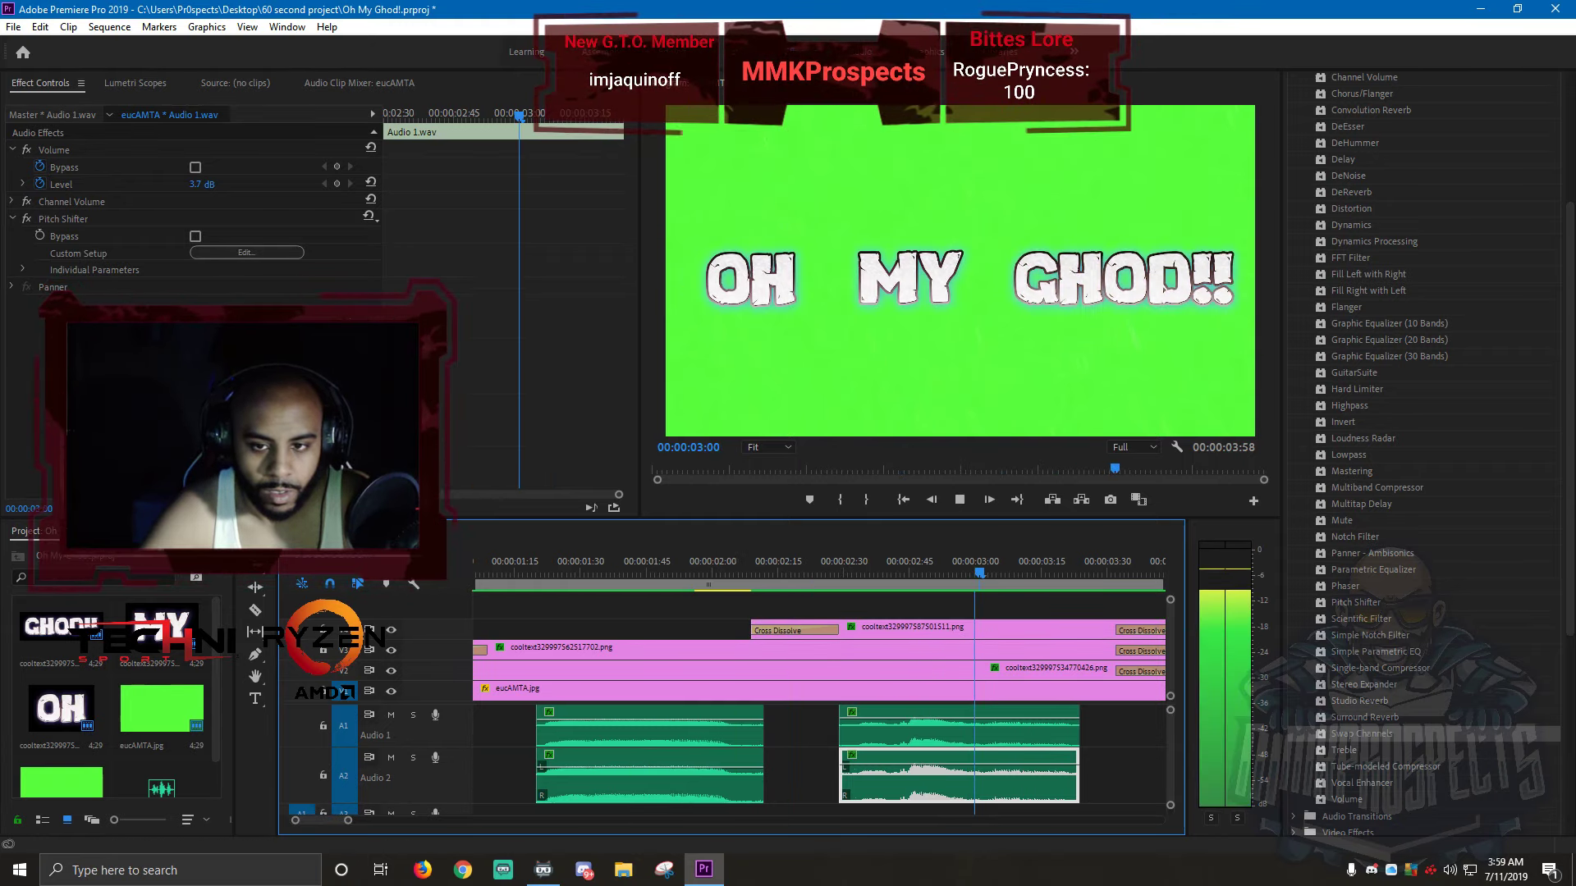
key("space")
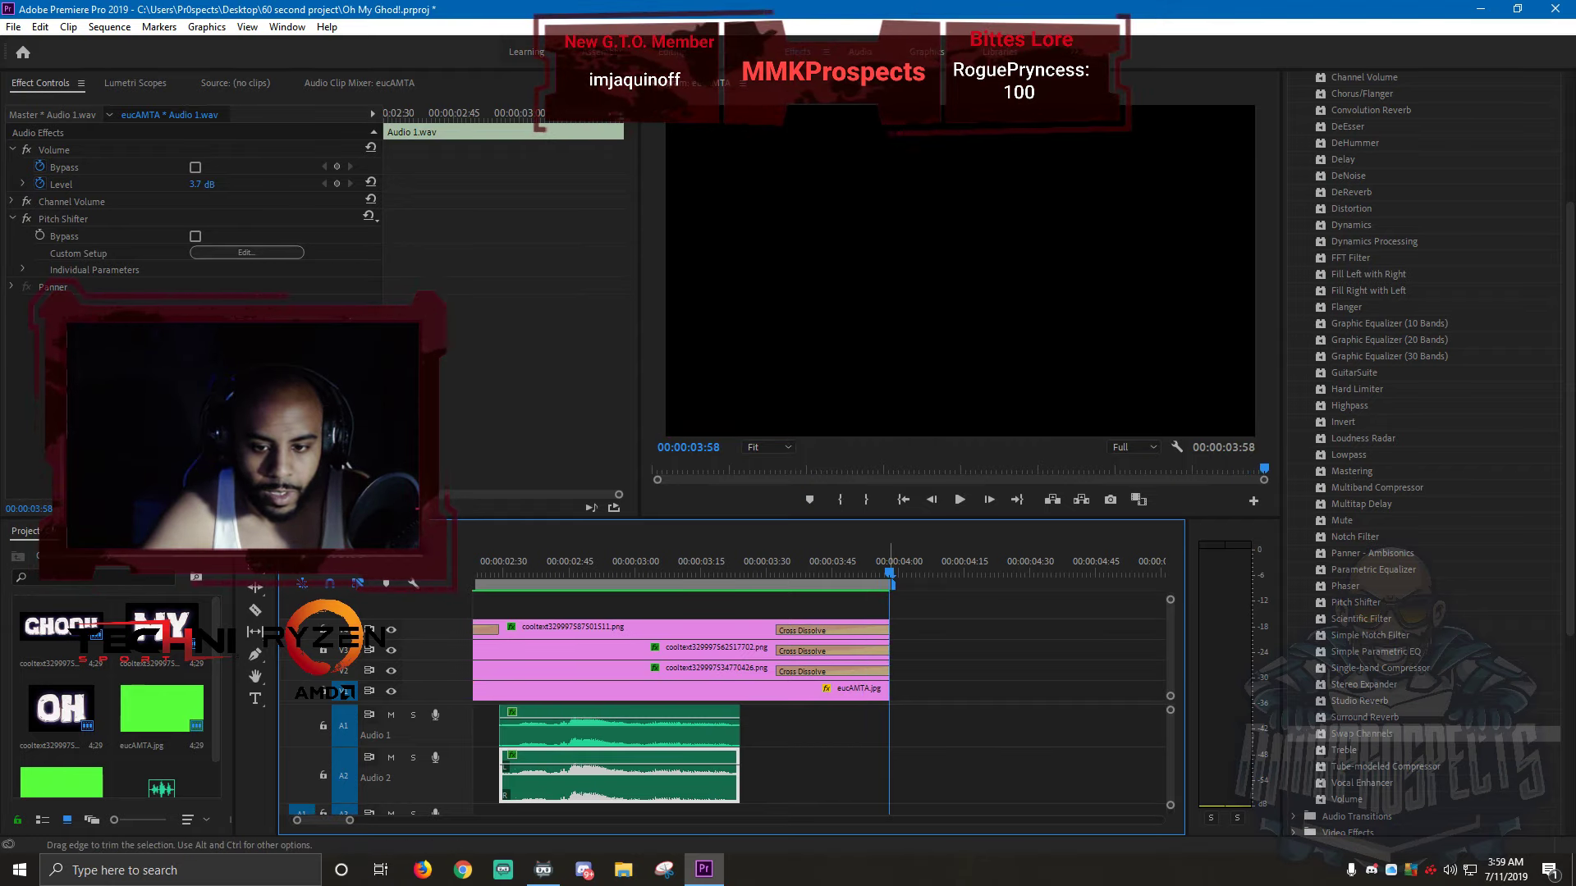
- Extend the ends of the background and all three text clips to 00:00:04:01 and return the playhead to the start
left_click_drag(889, 648, 903, 690)
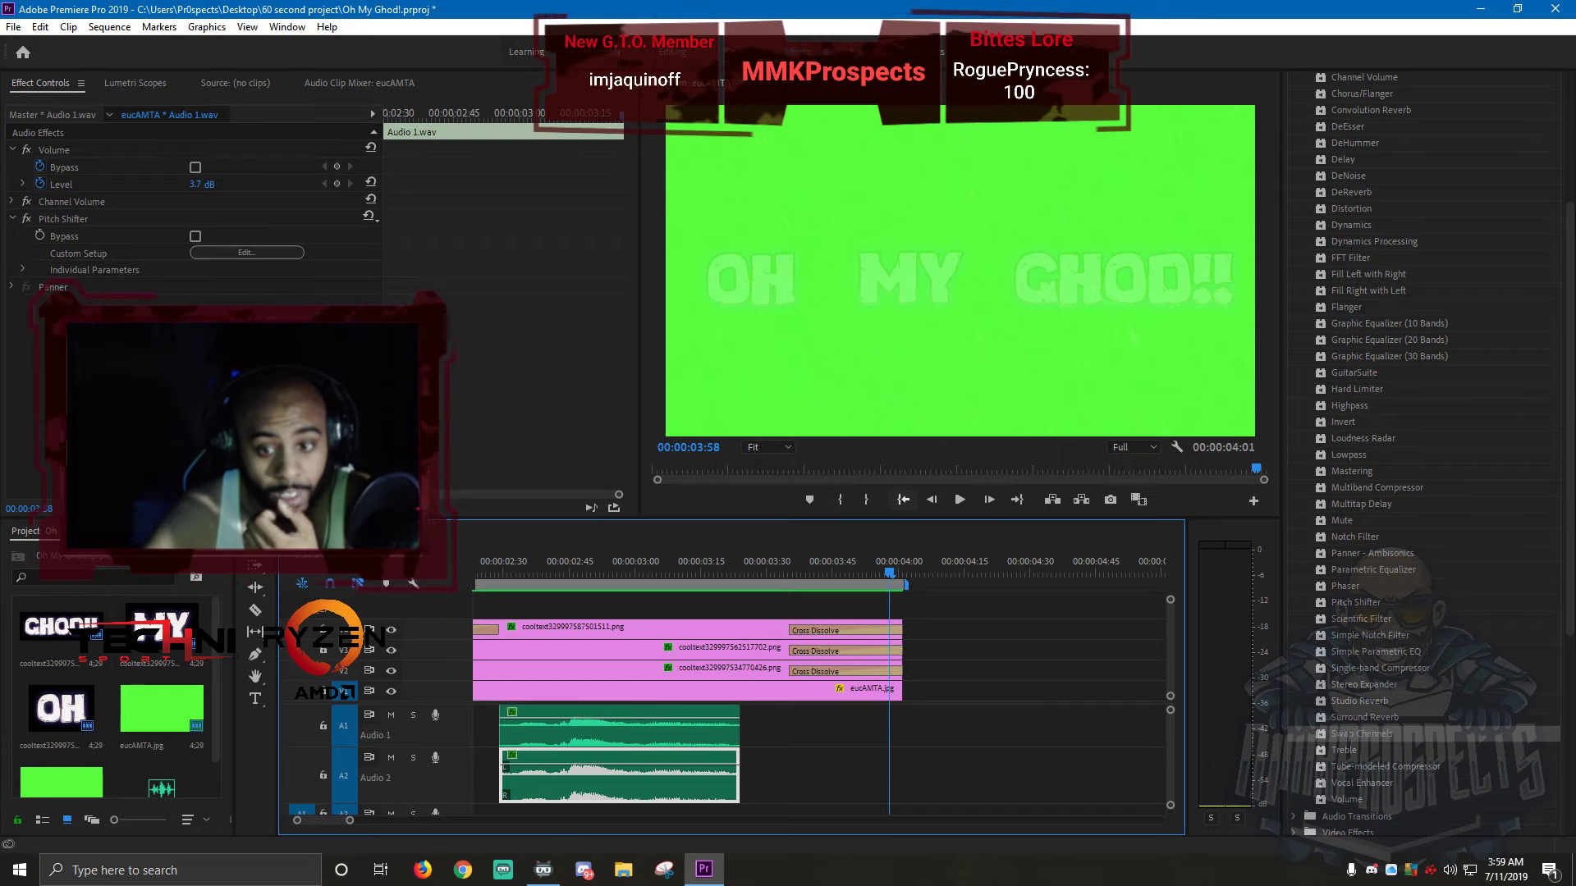
left_click(903, 500)
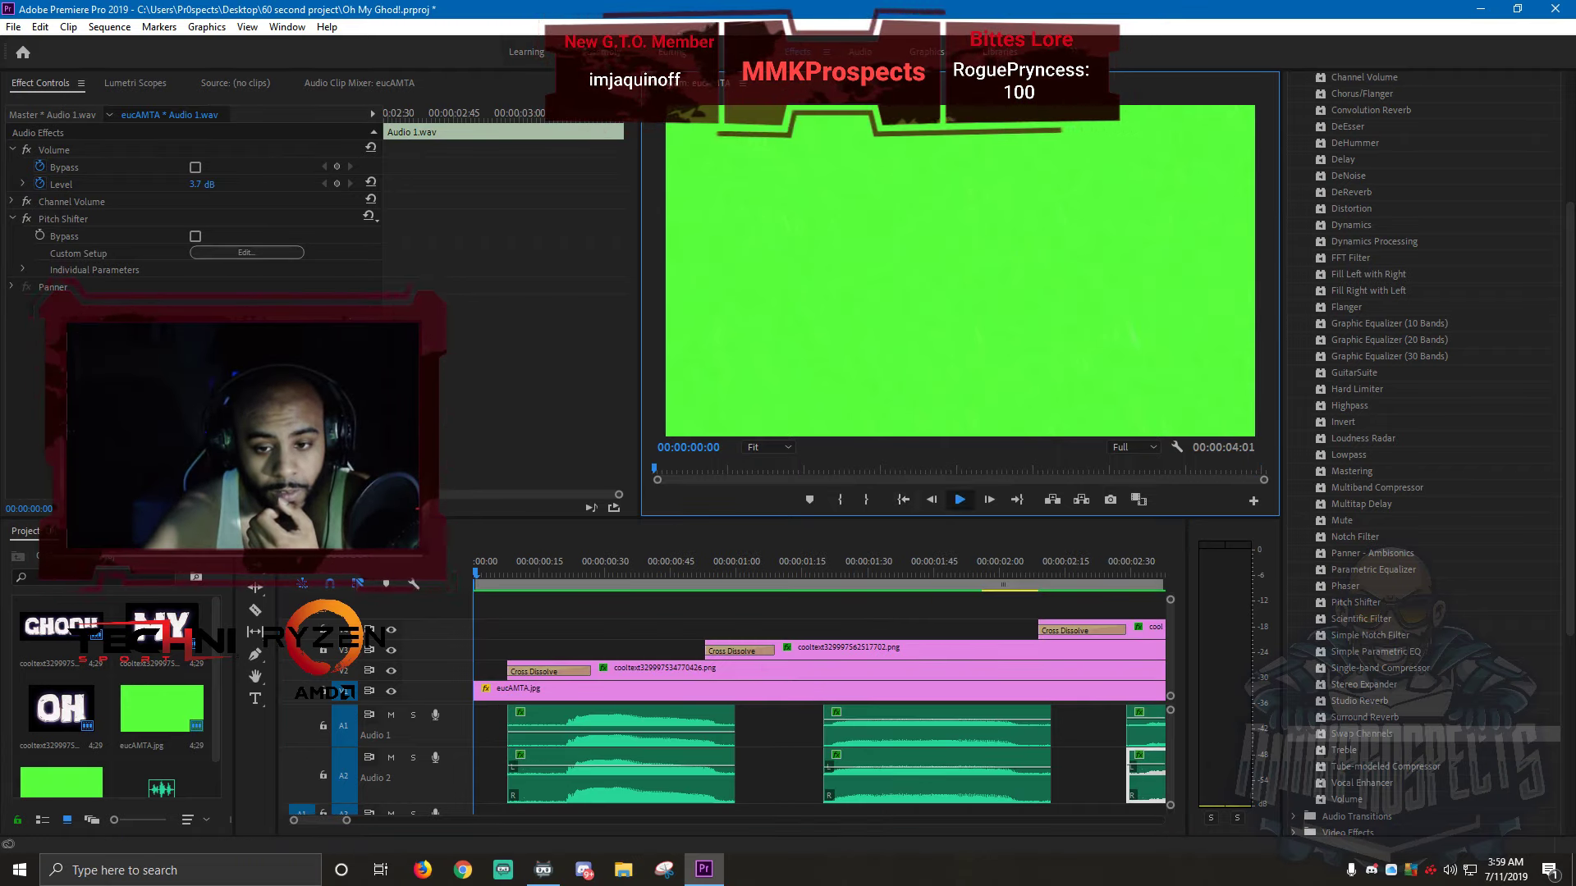
- Play the whole animation from the start and render the sequence's entire work area
left_click(959, 500)
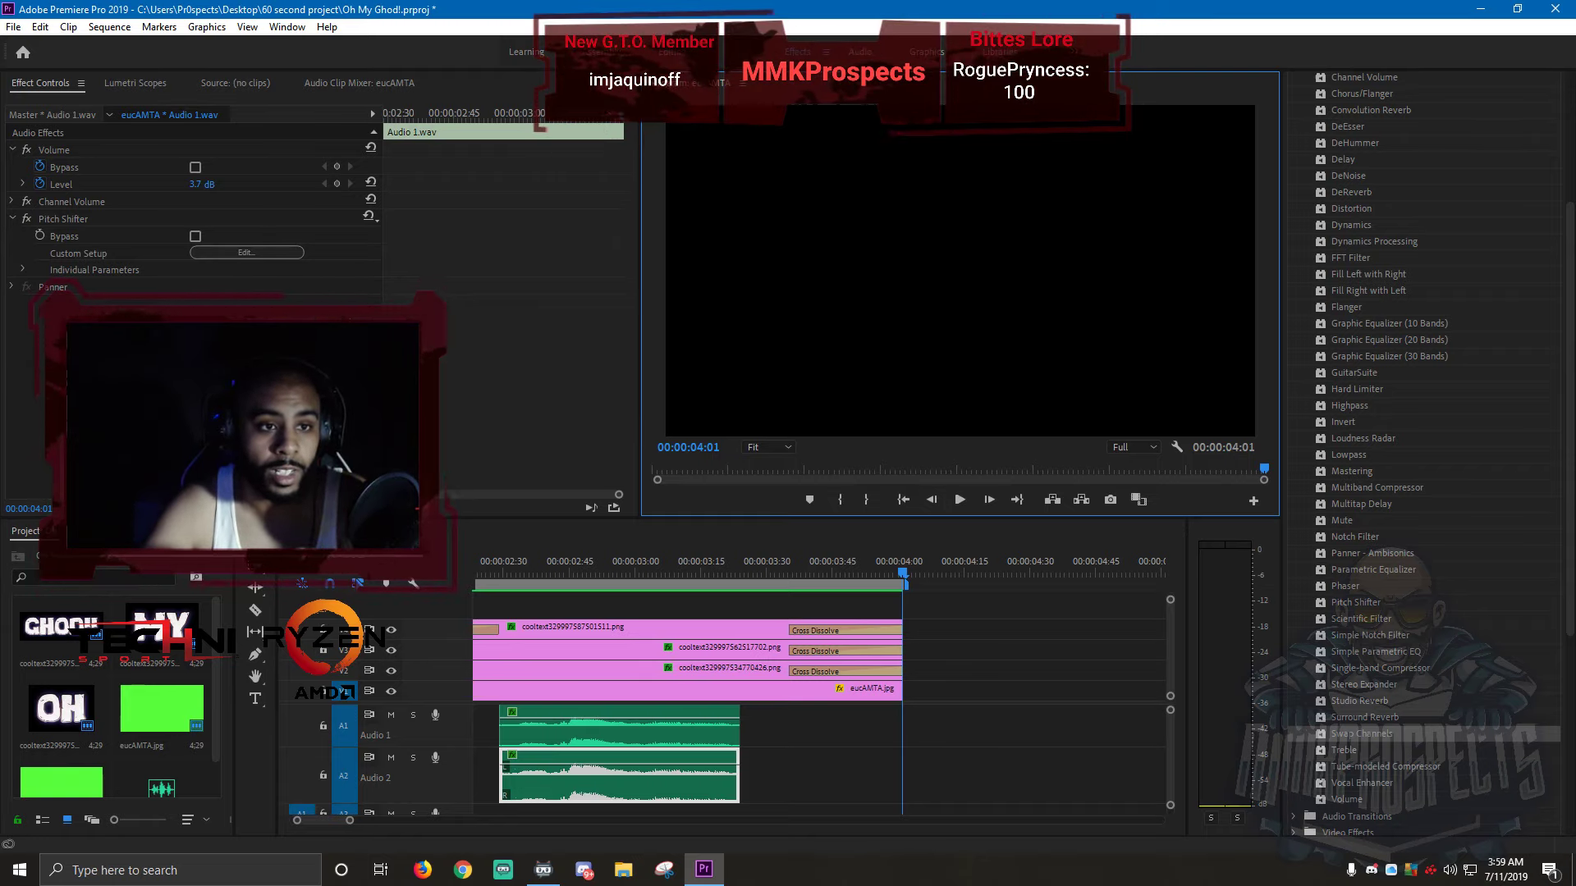
left_click(109, 26)
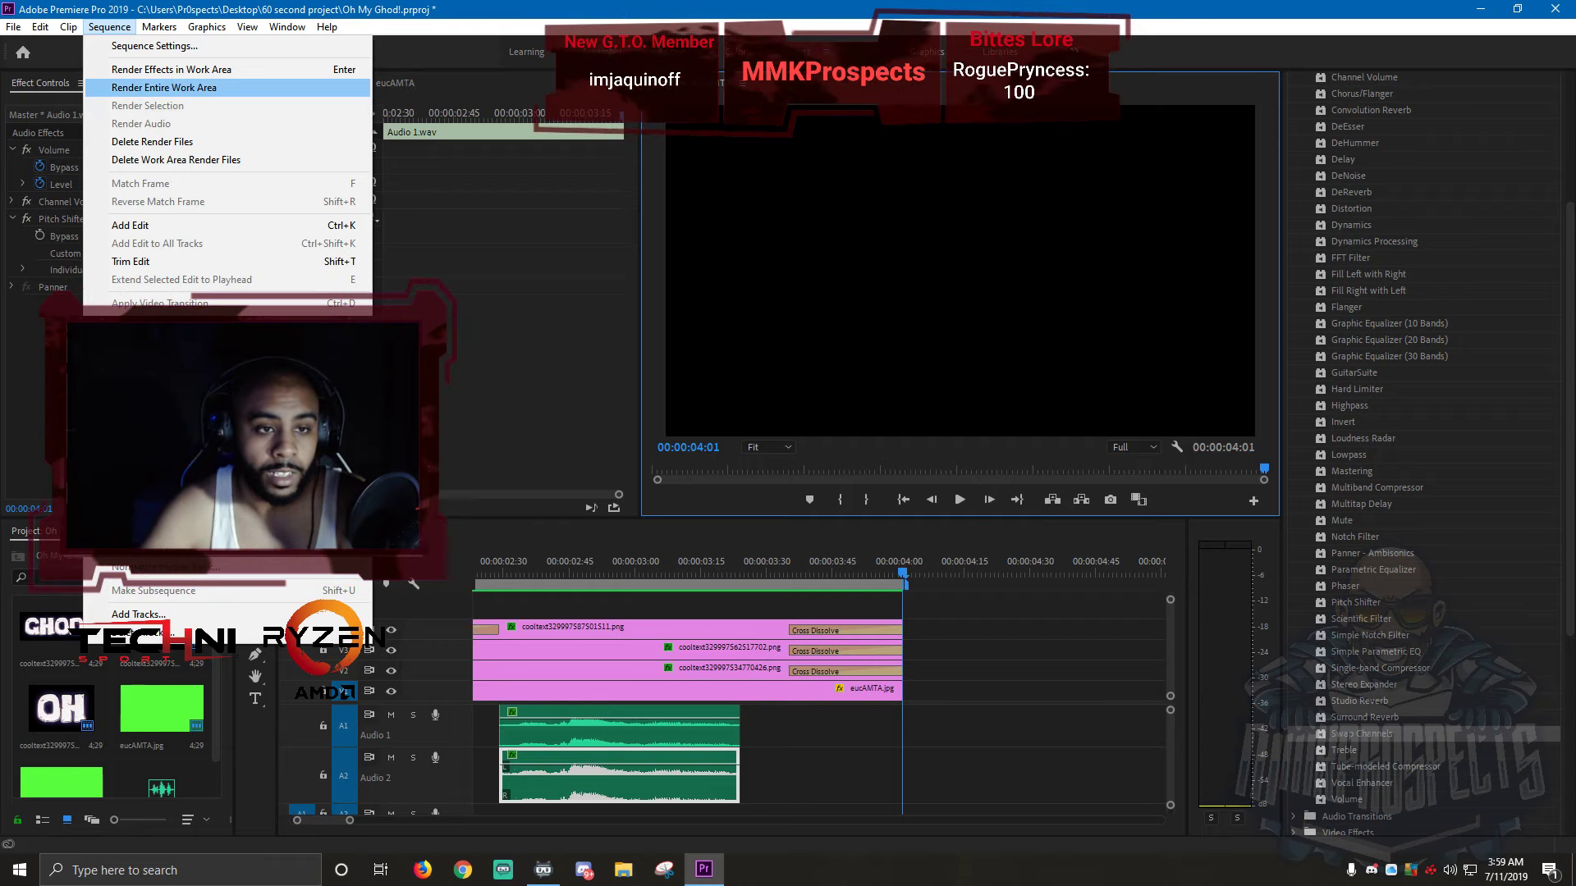
left_click(163, 87)
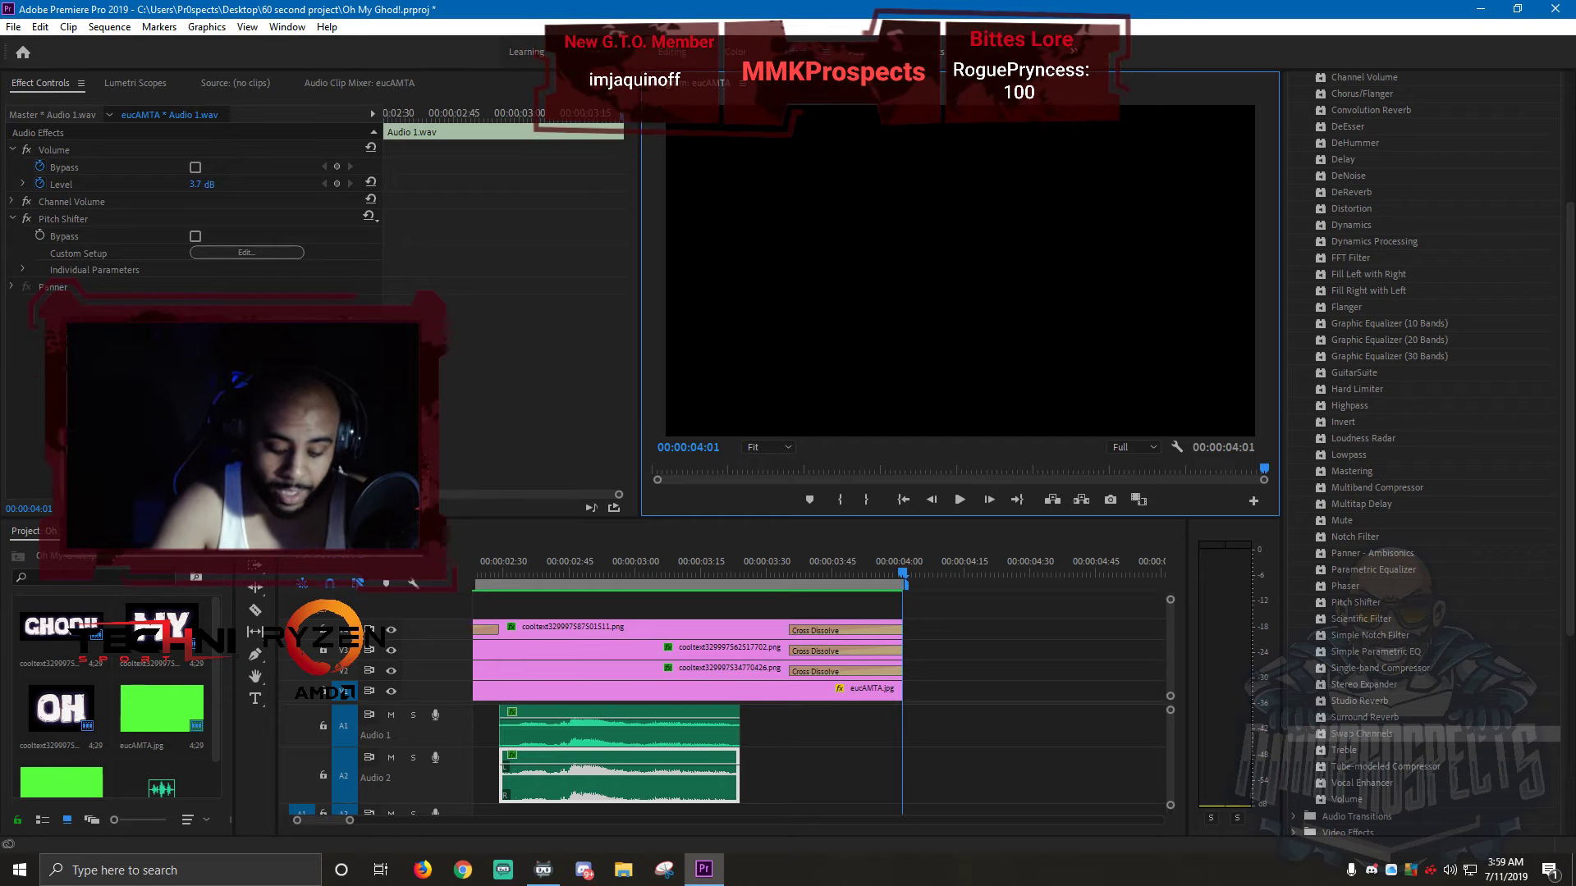
key("space")
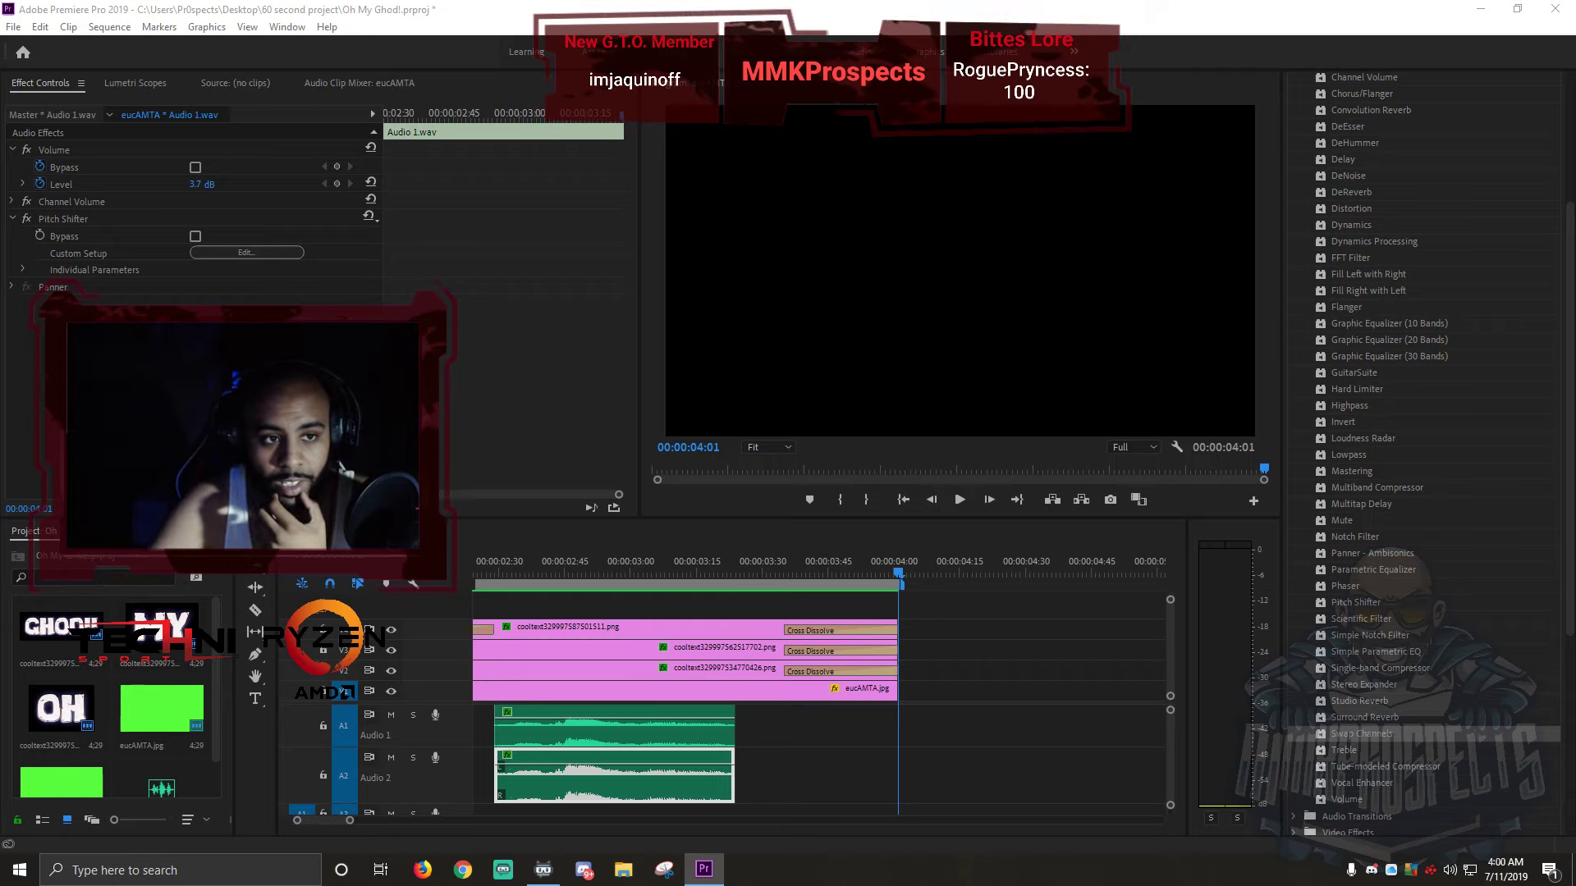
- Open the media export settings for the finished sequence
key("alt+e")
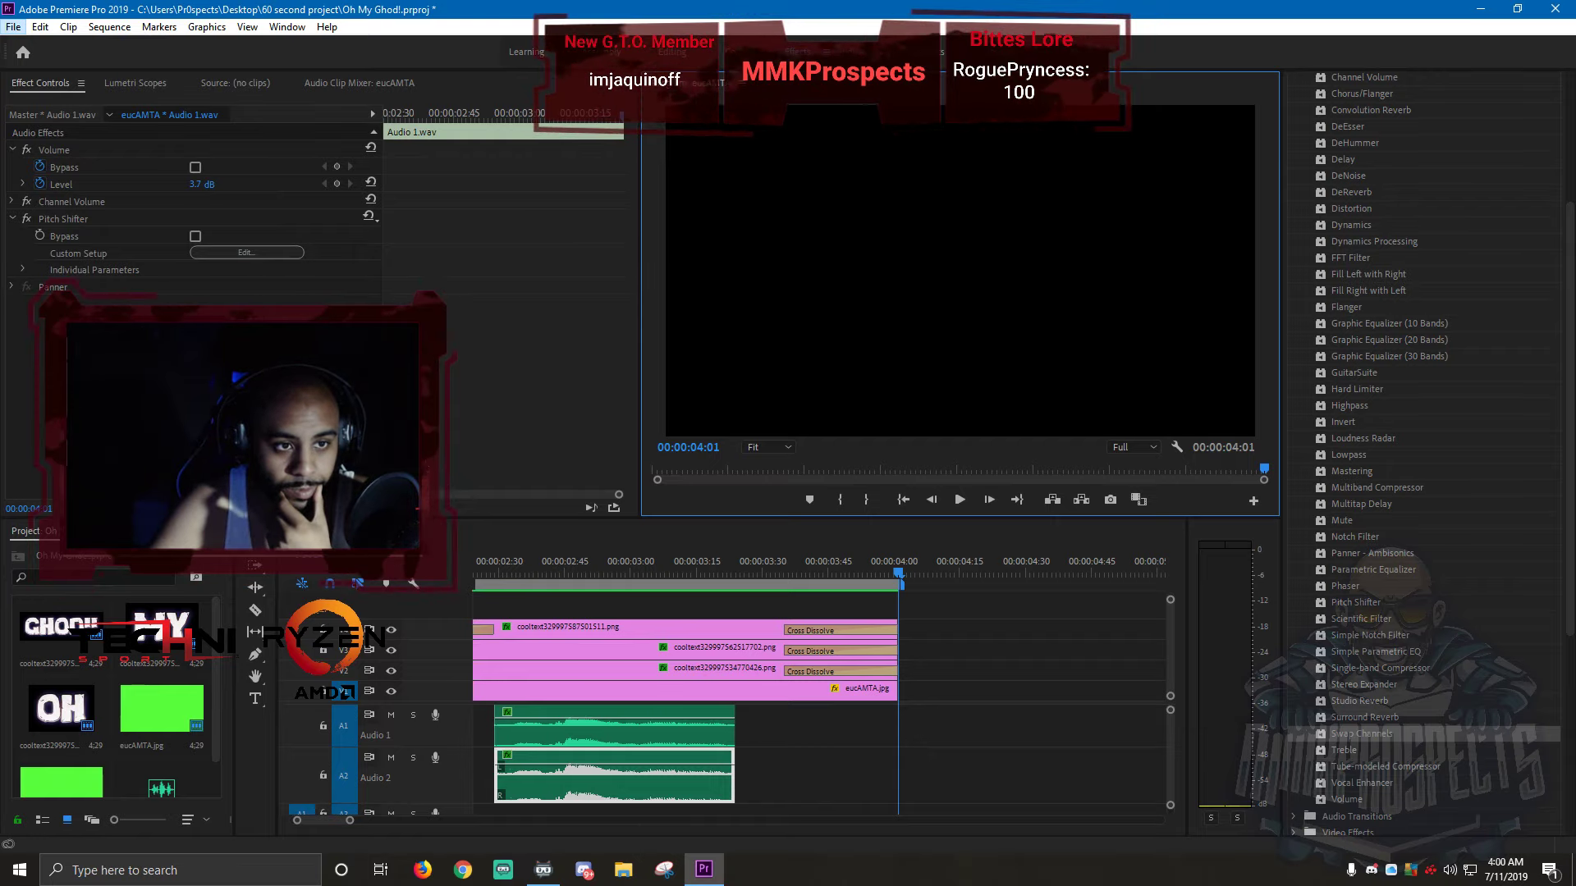
left_click(13, 27)
left_click(13, 27)
left_click(13, 27)
left_click(13, 27)
left_click(13, 27)
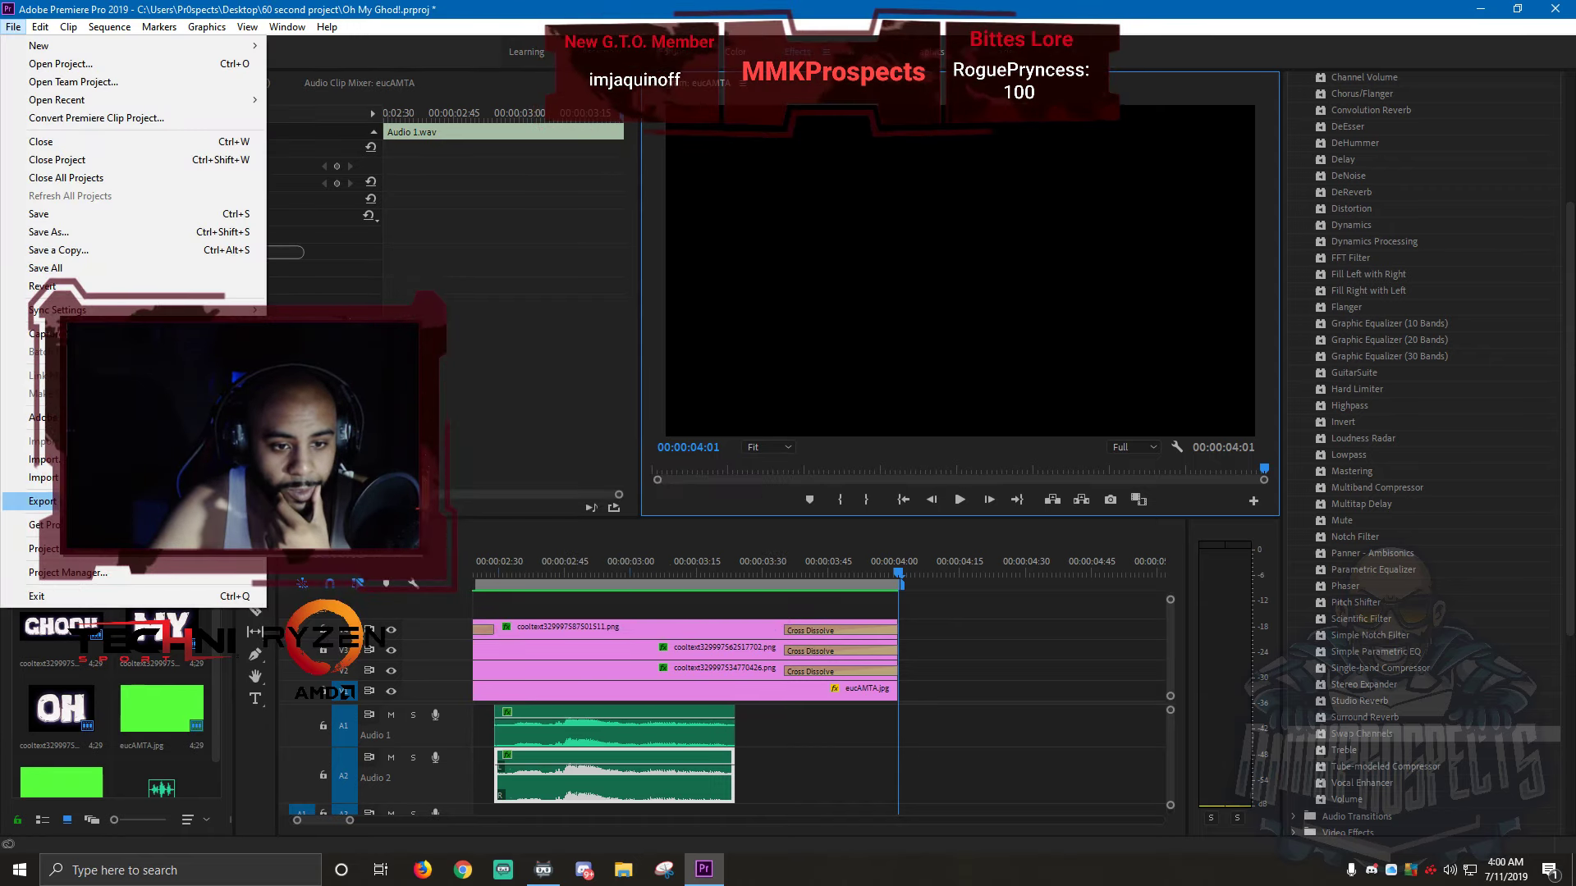
mouse_move(45, 502)
left_click(464, 501)
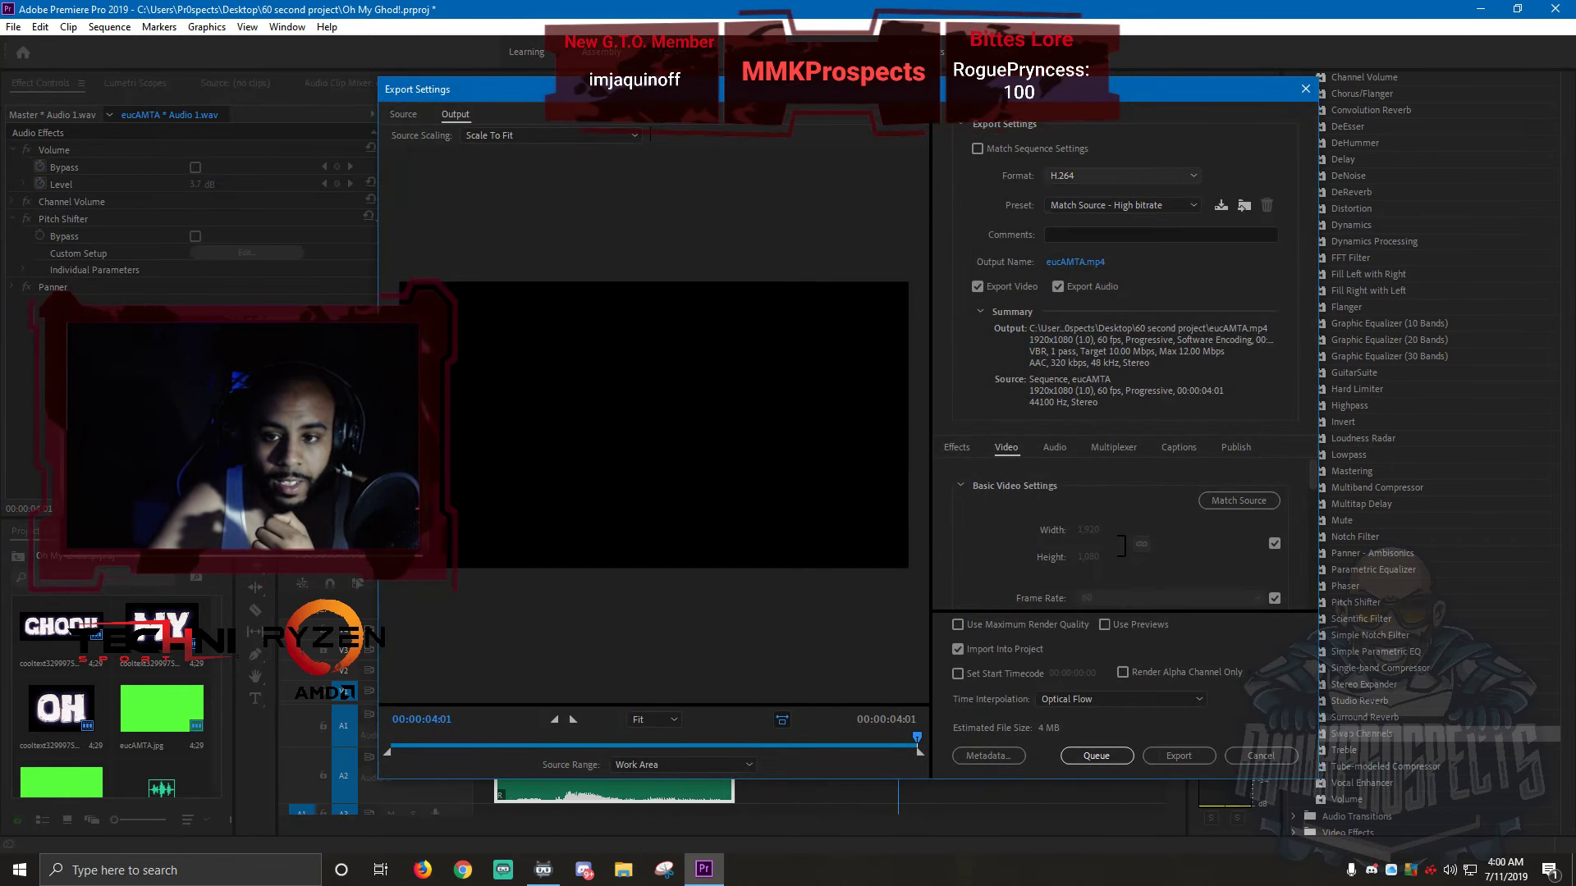
left_click(1121, 205)
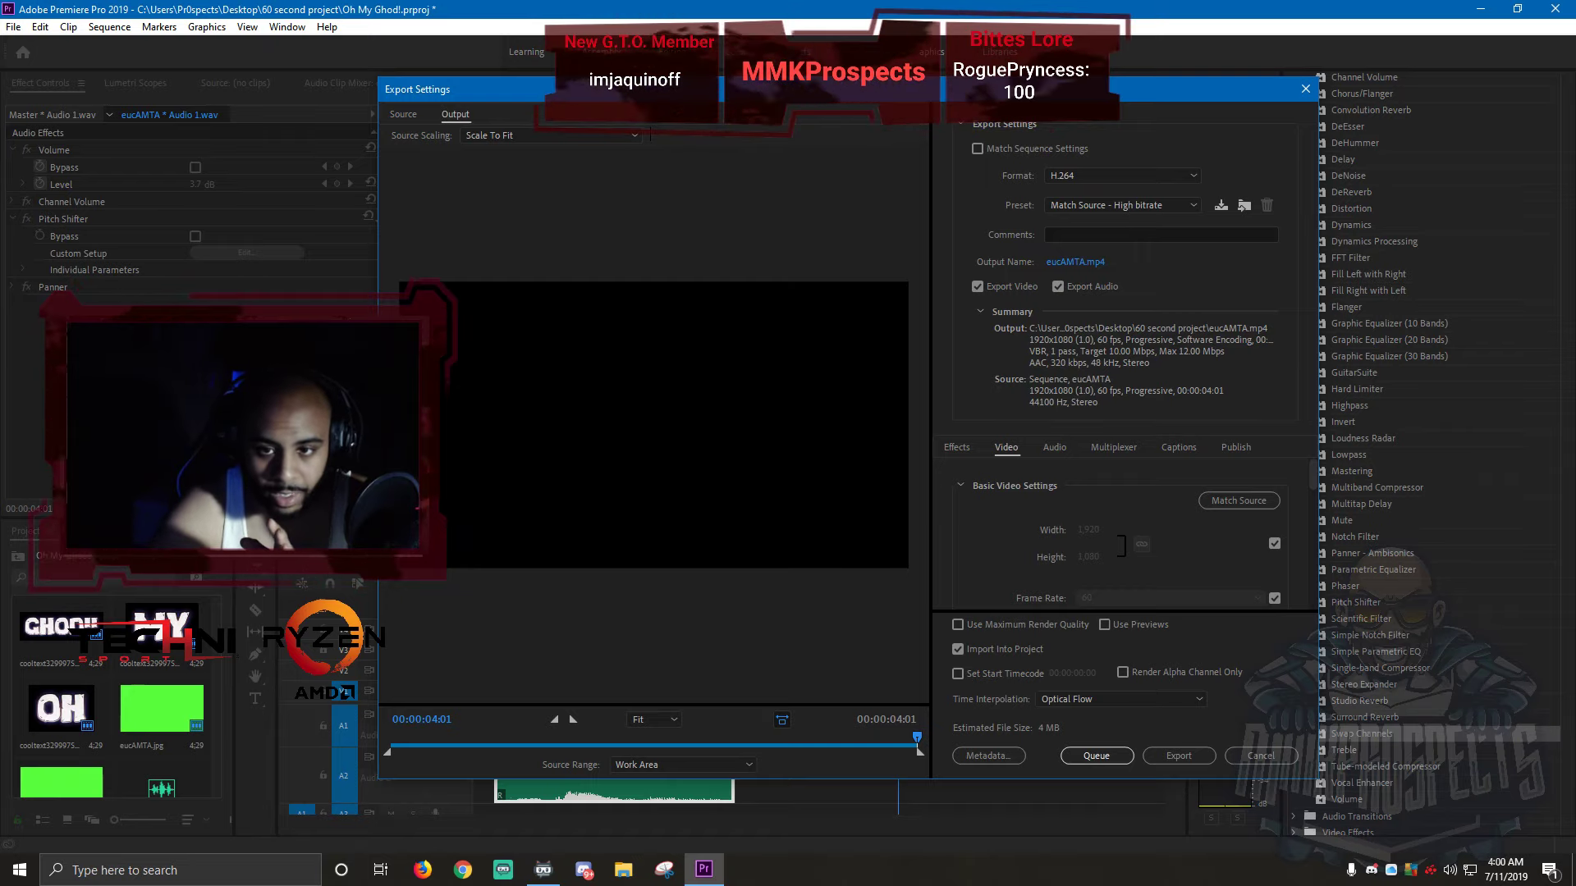
left_click(1136, 235)
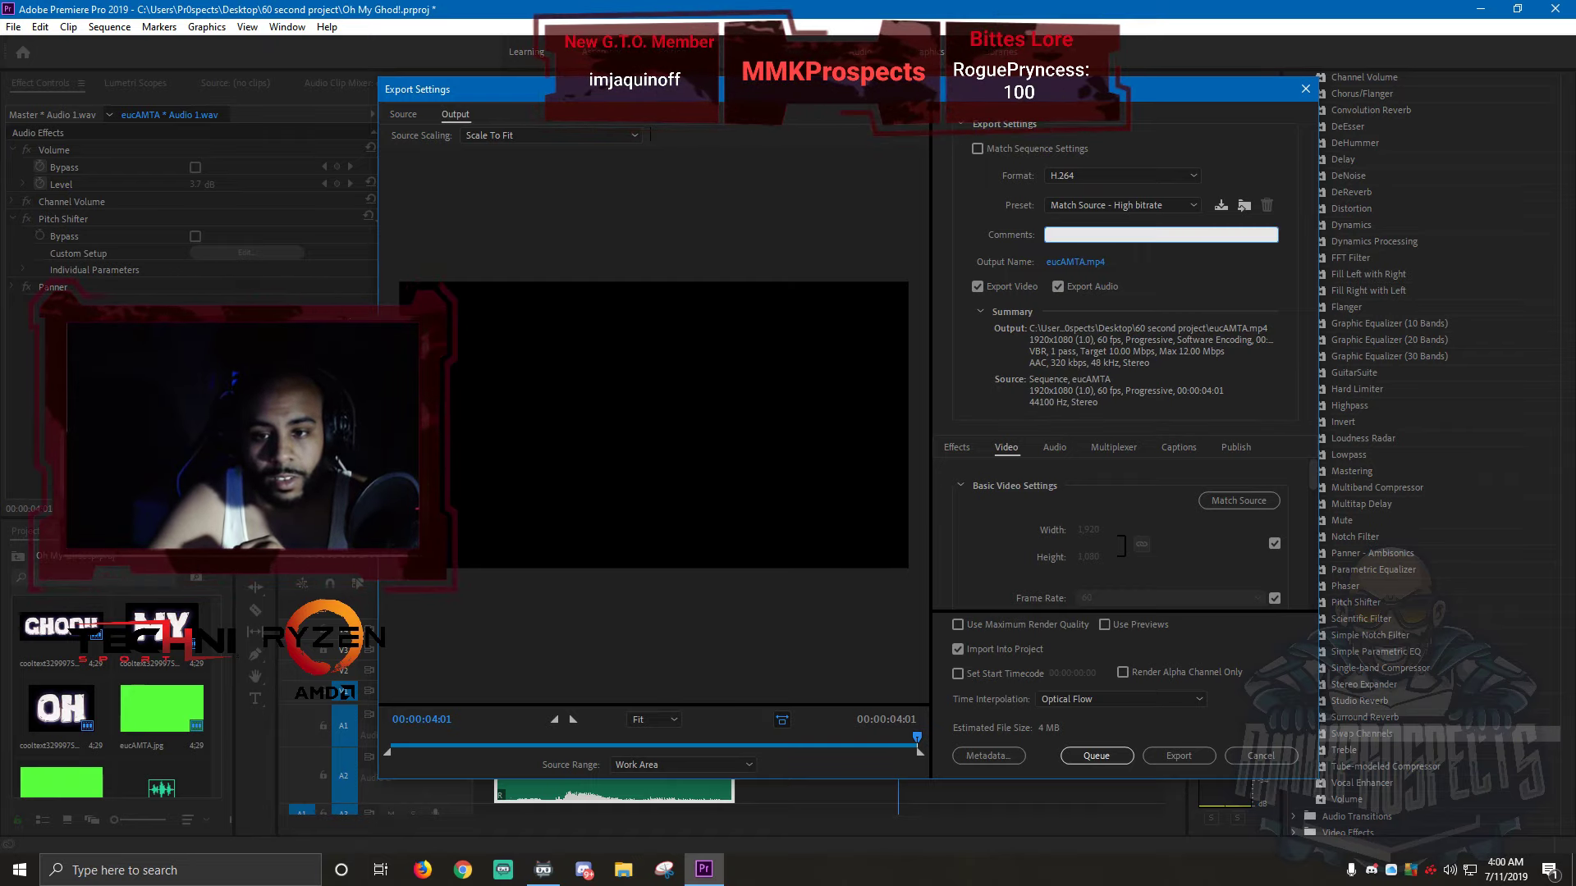
- Choose the Content Creation folder on the Data (M:) drive as the export destination
left_click(1075, 262)
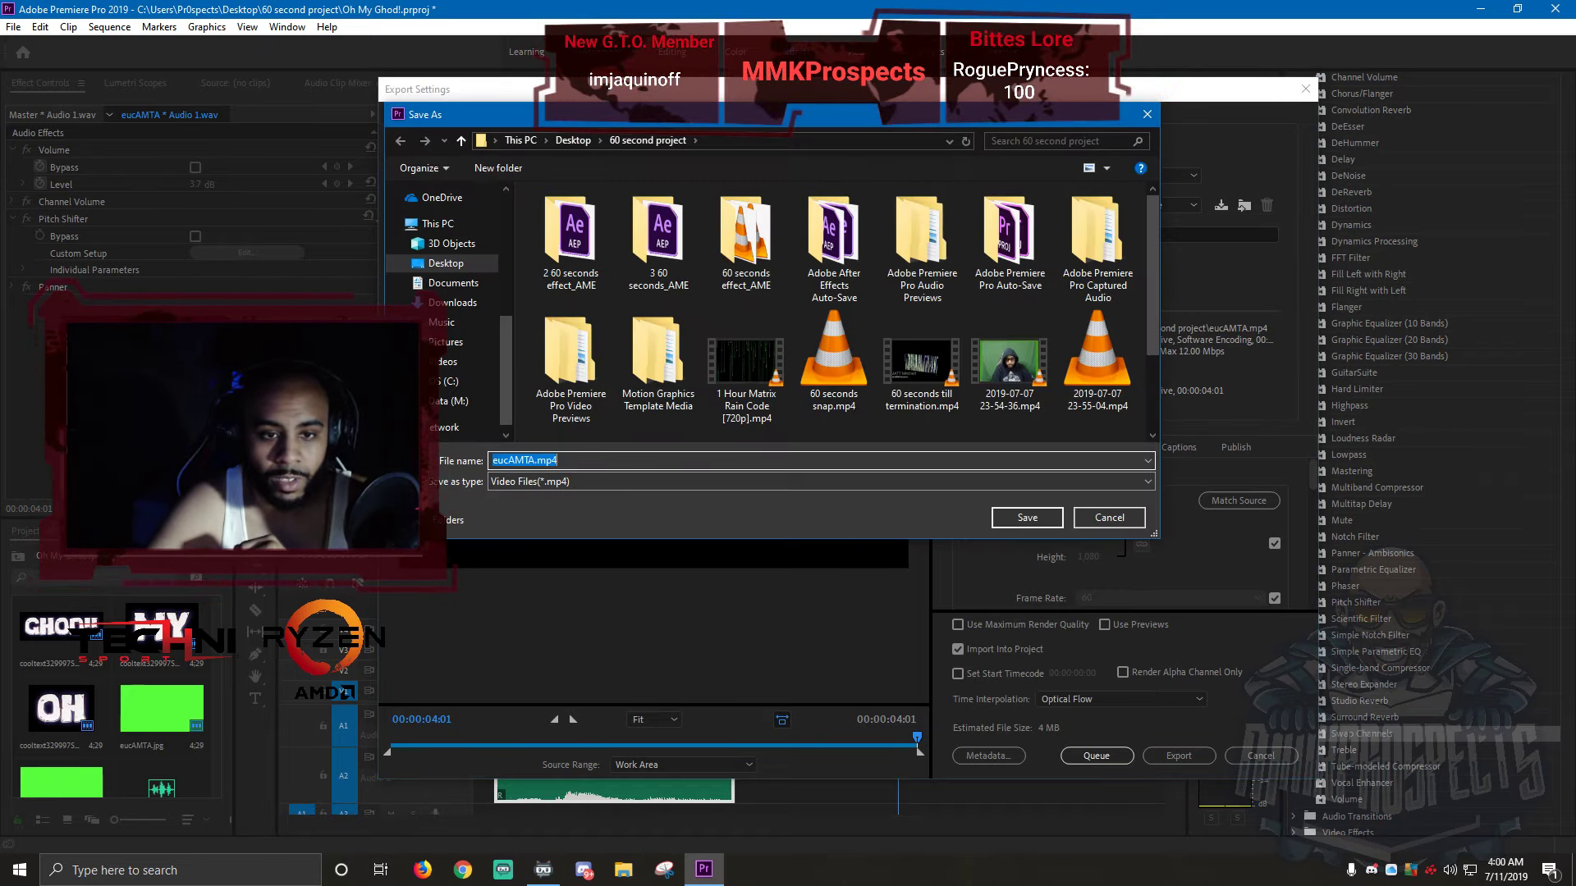
scroll(447, 312, "down", 1)
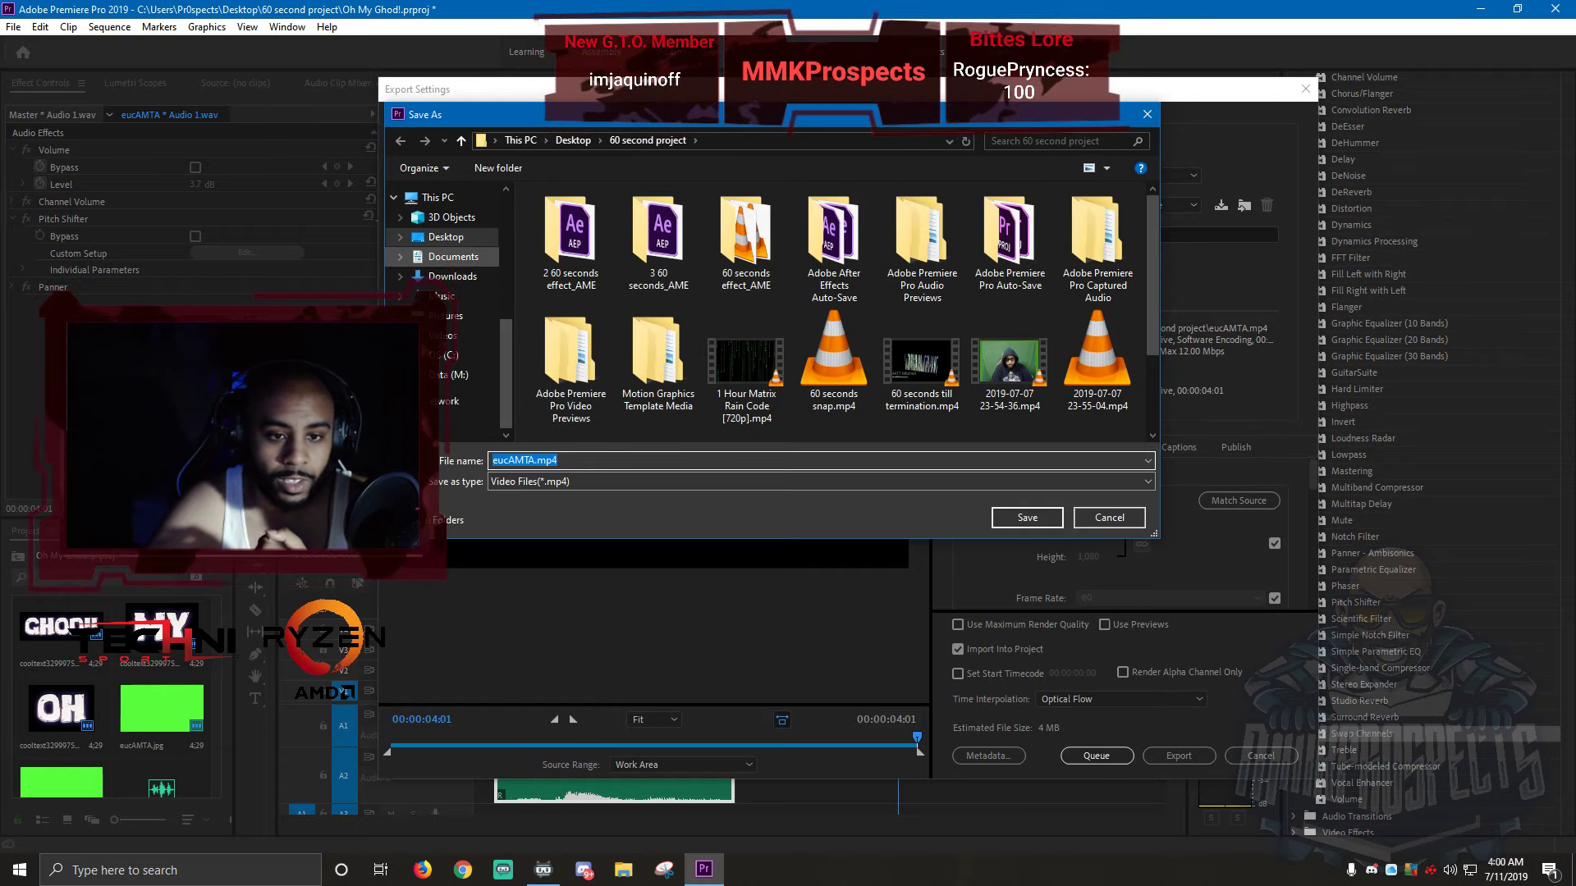
scroll(448, 311, "up", 5)
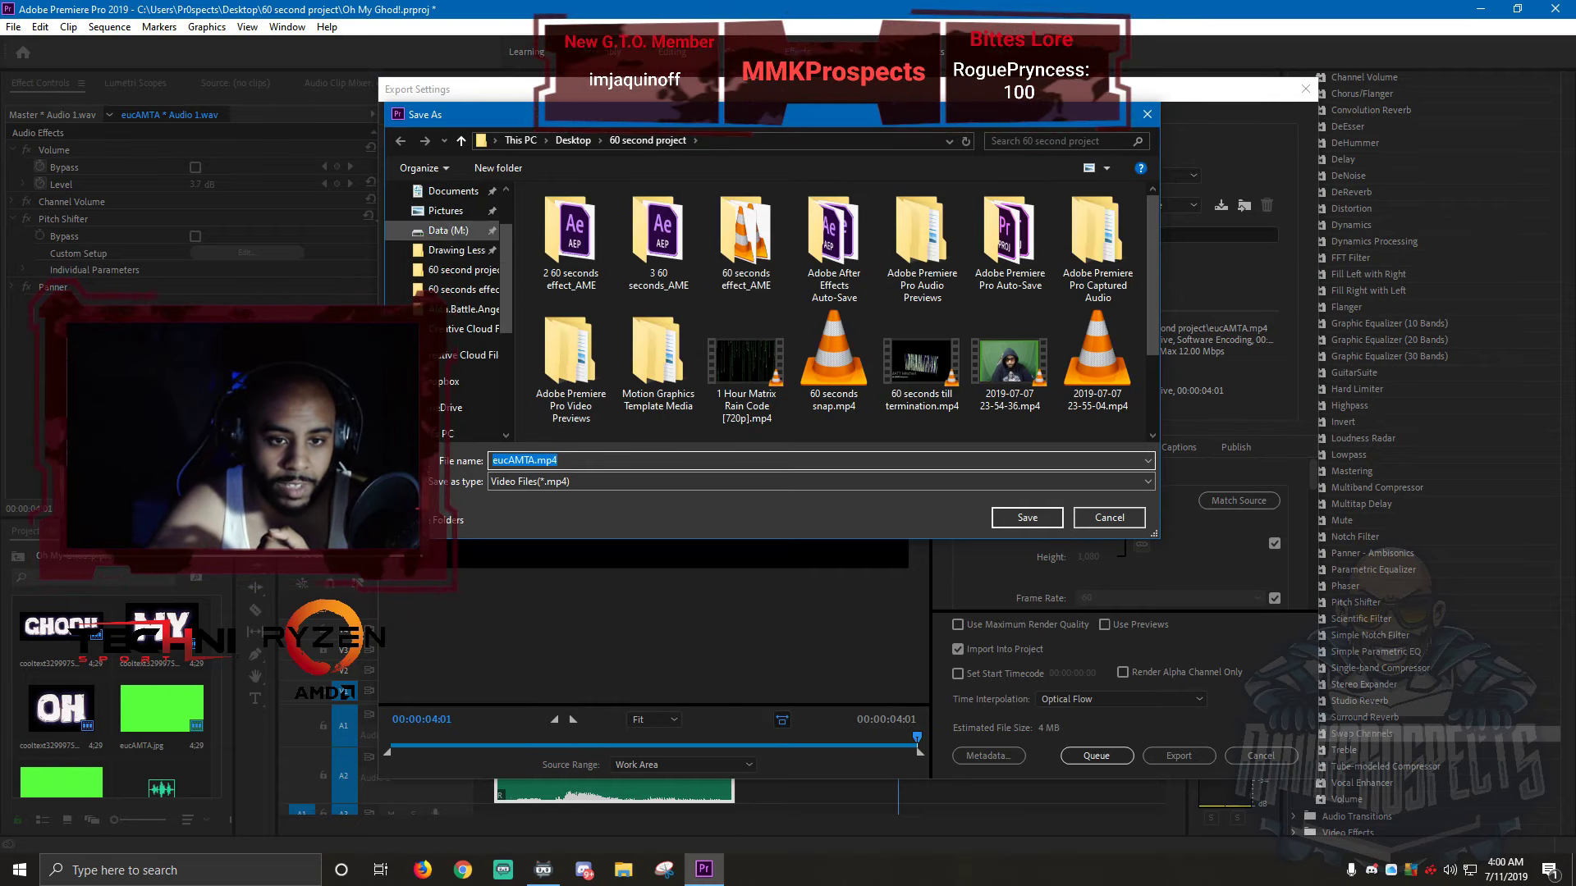
left_click(448, 230)
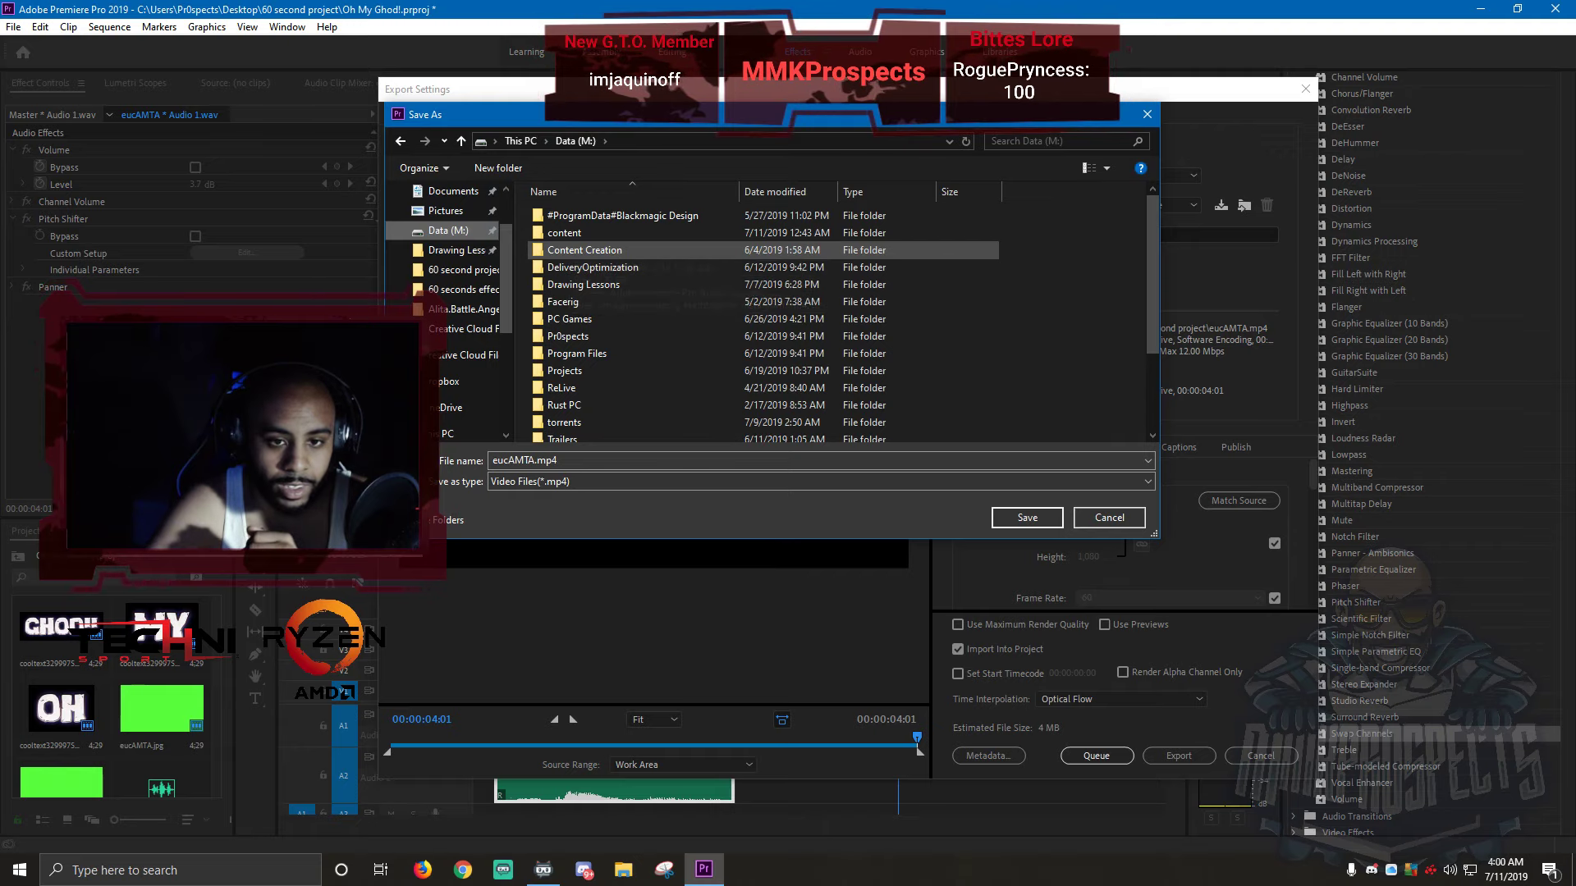
double_click(564, 232)
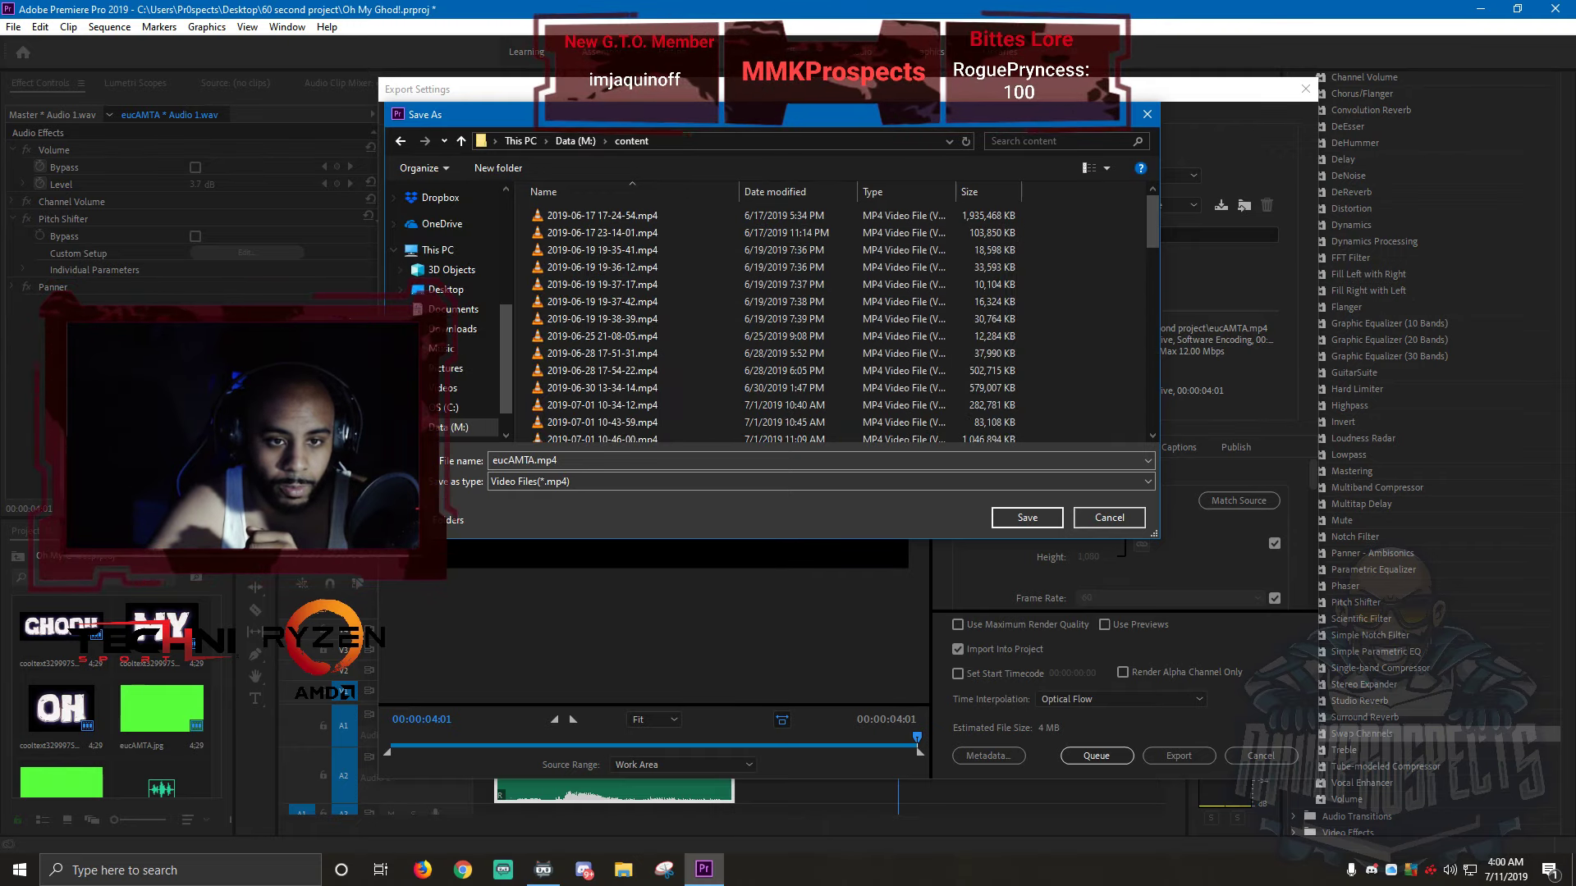
left_click(400, 141)
double_click(593, 250)
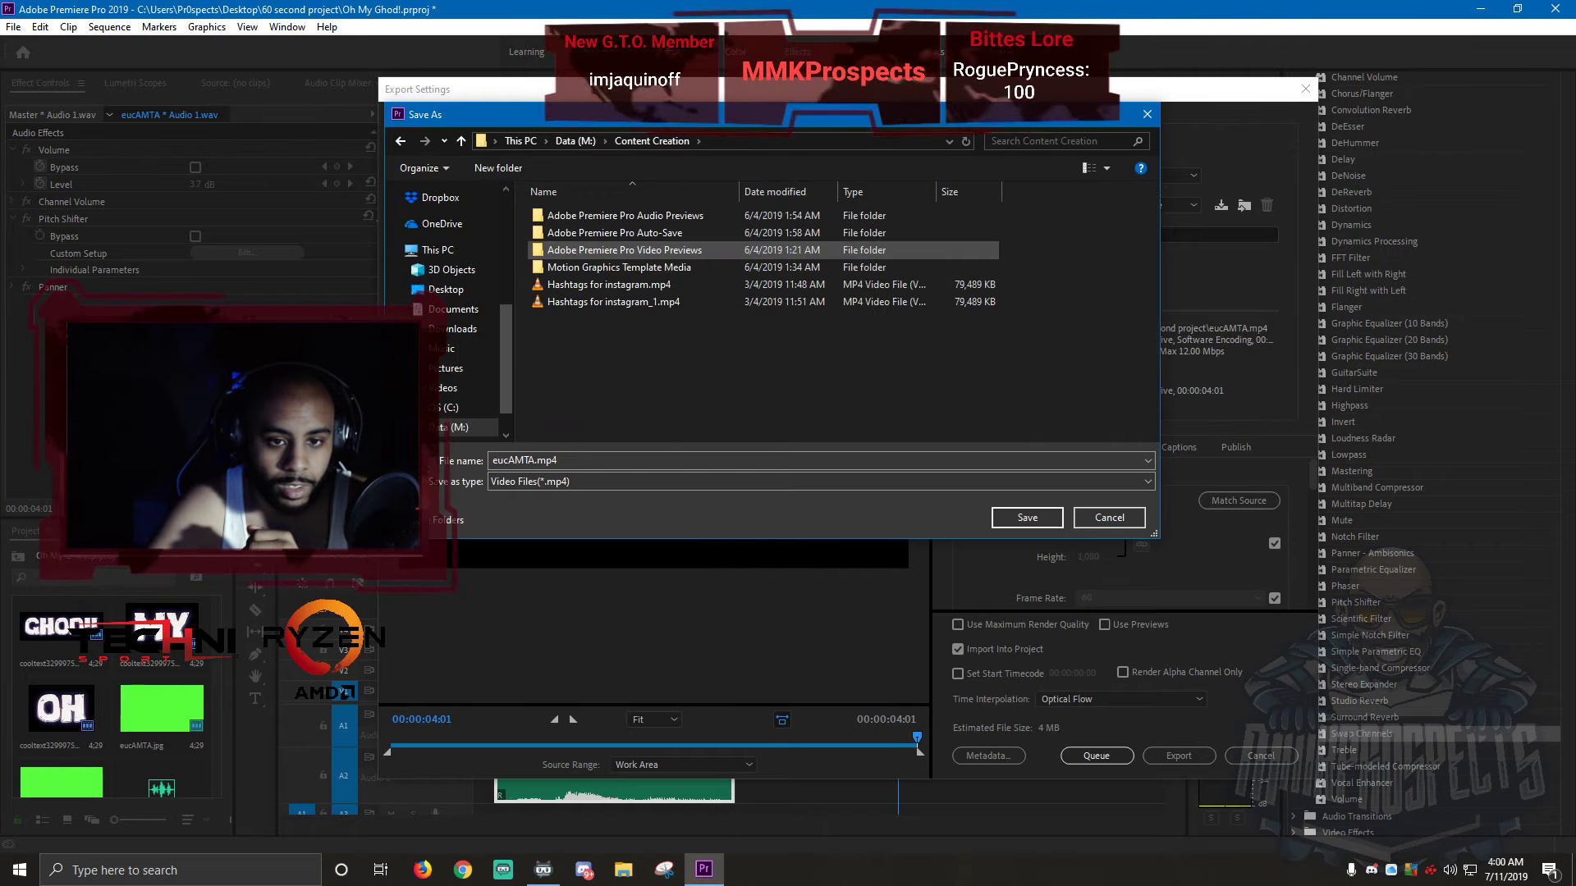
left_click(400, 141)
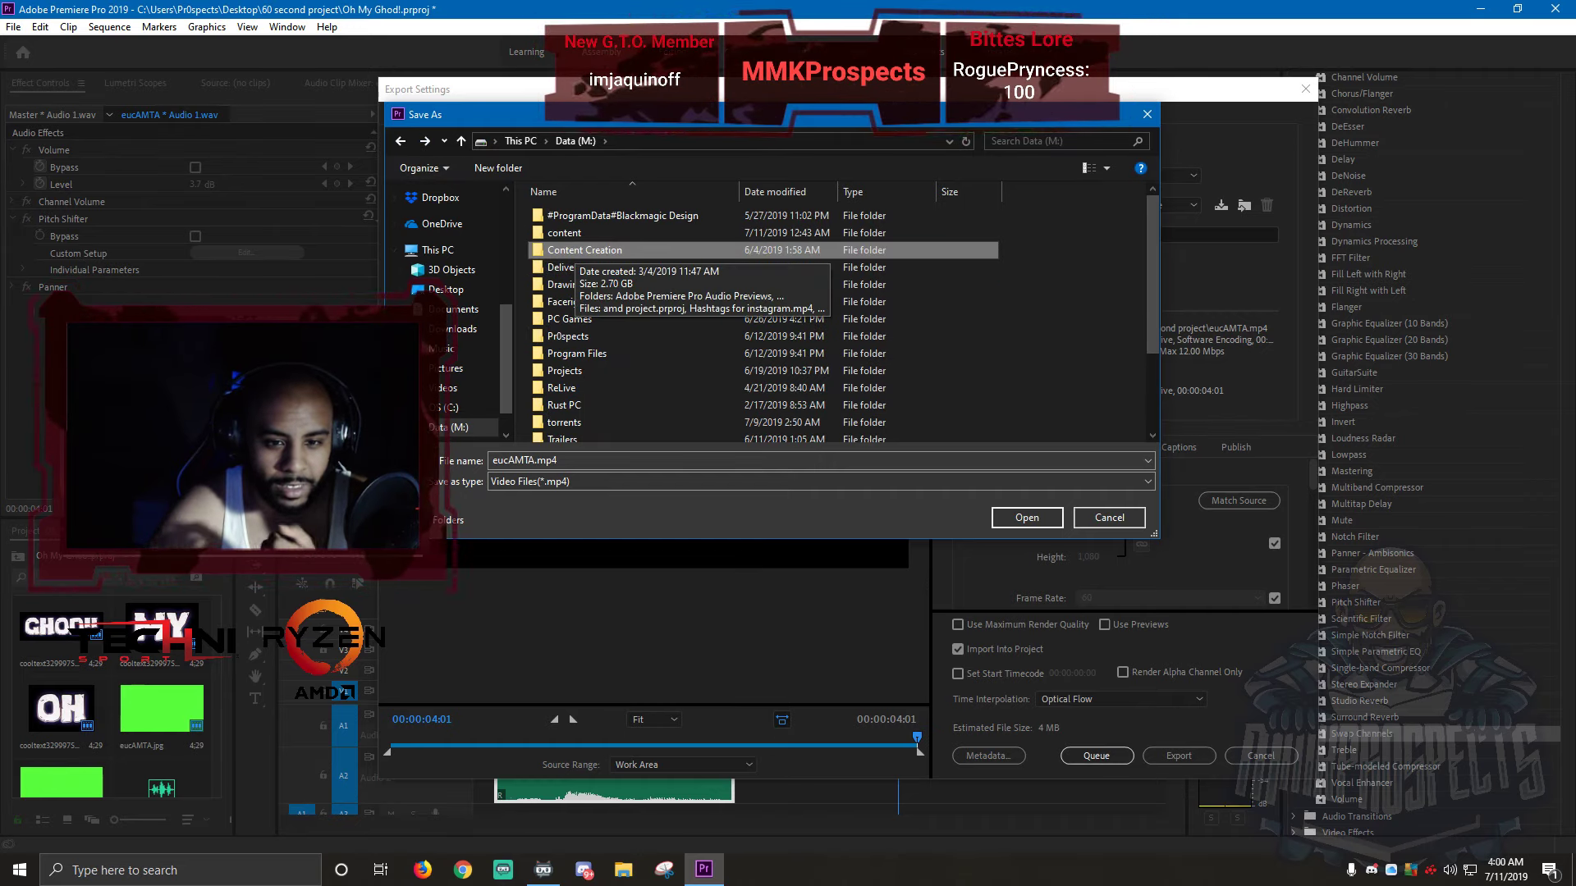
double_click(576, 250)
- Name the exported video file ohmyghod and save the output location
left_click(576, 461)
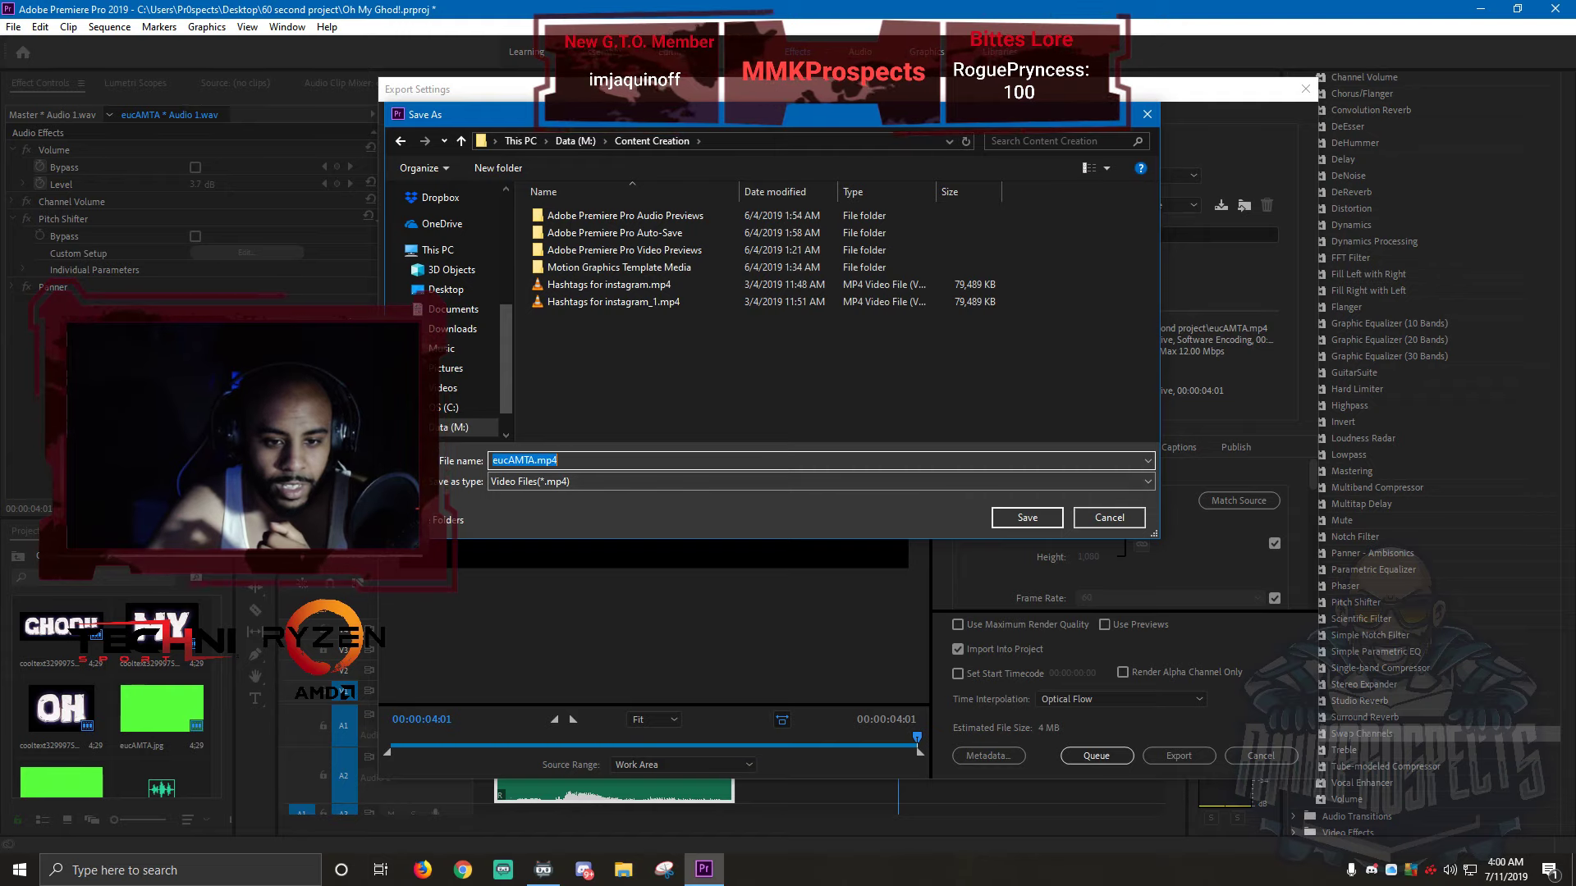
type("ohmy")
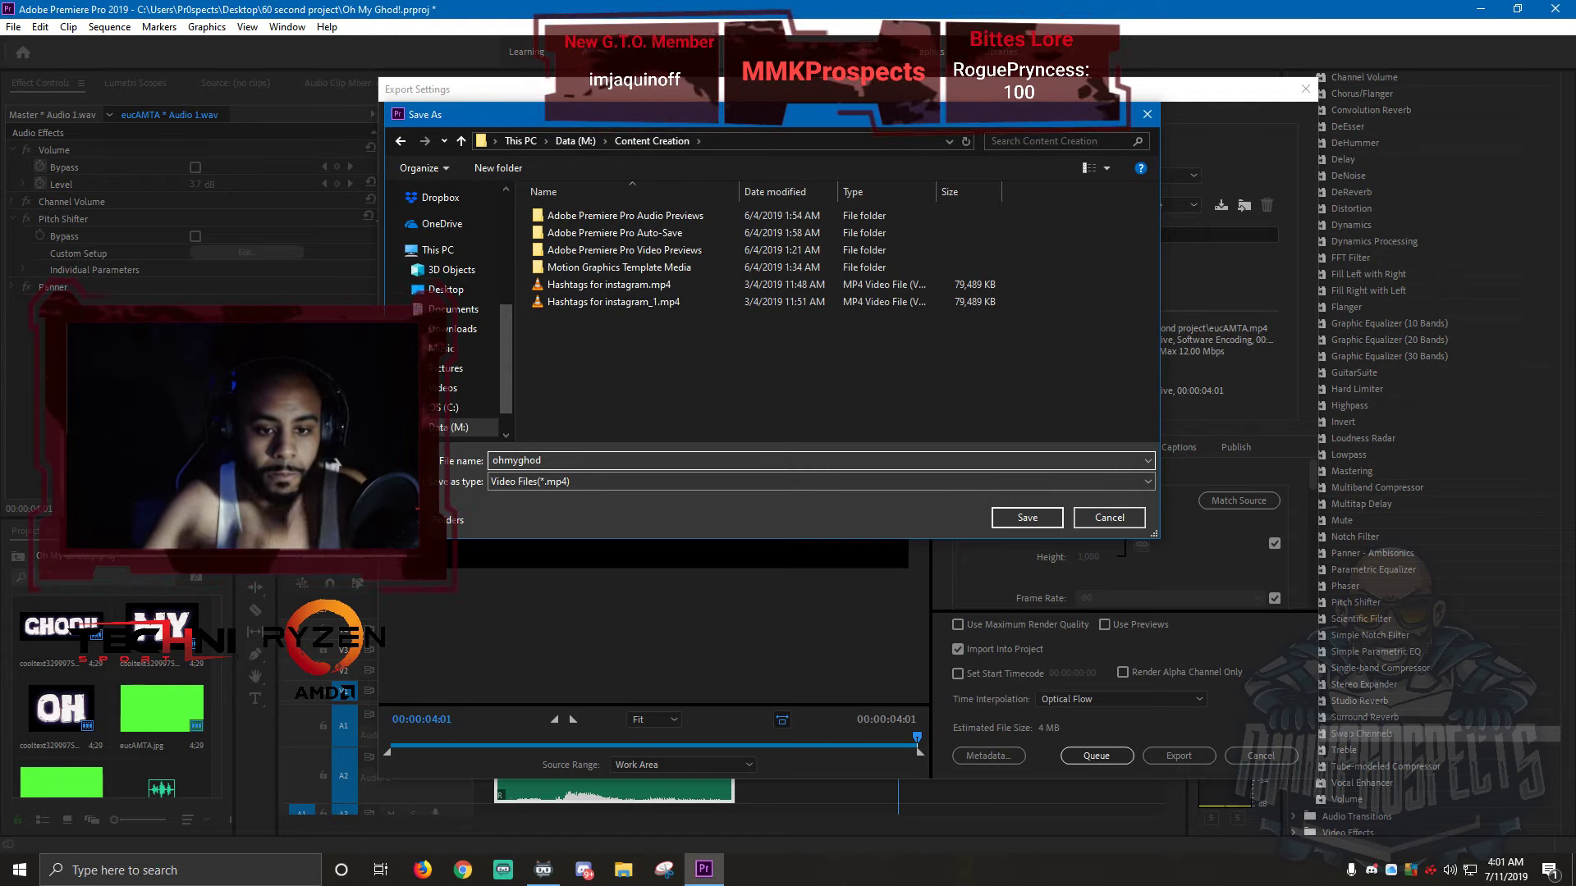
type("ghod")
key("Return")
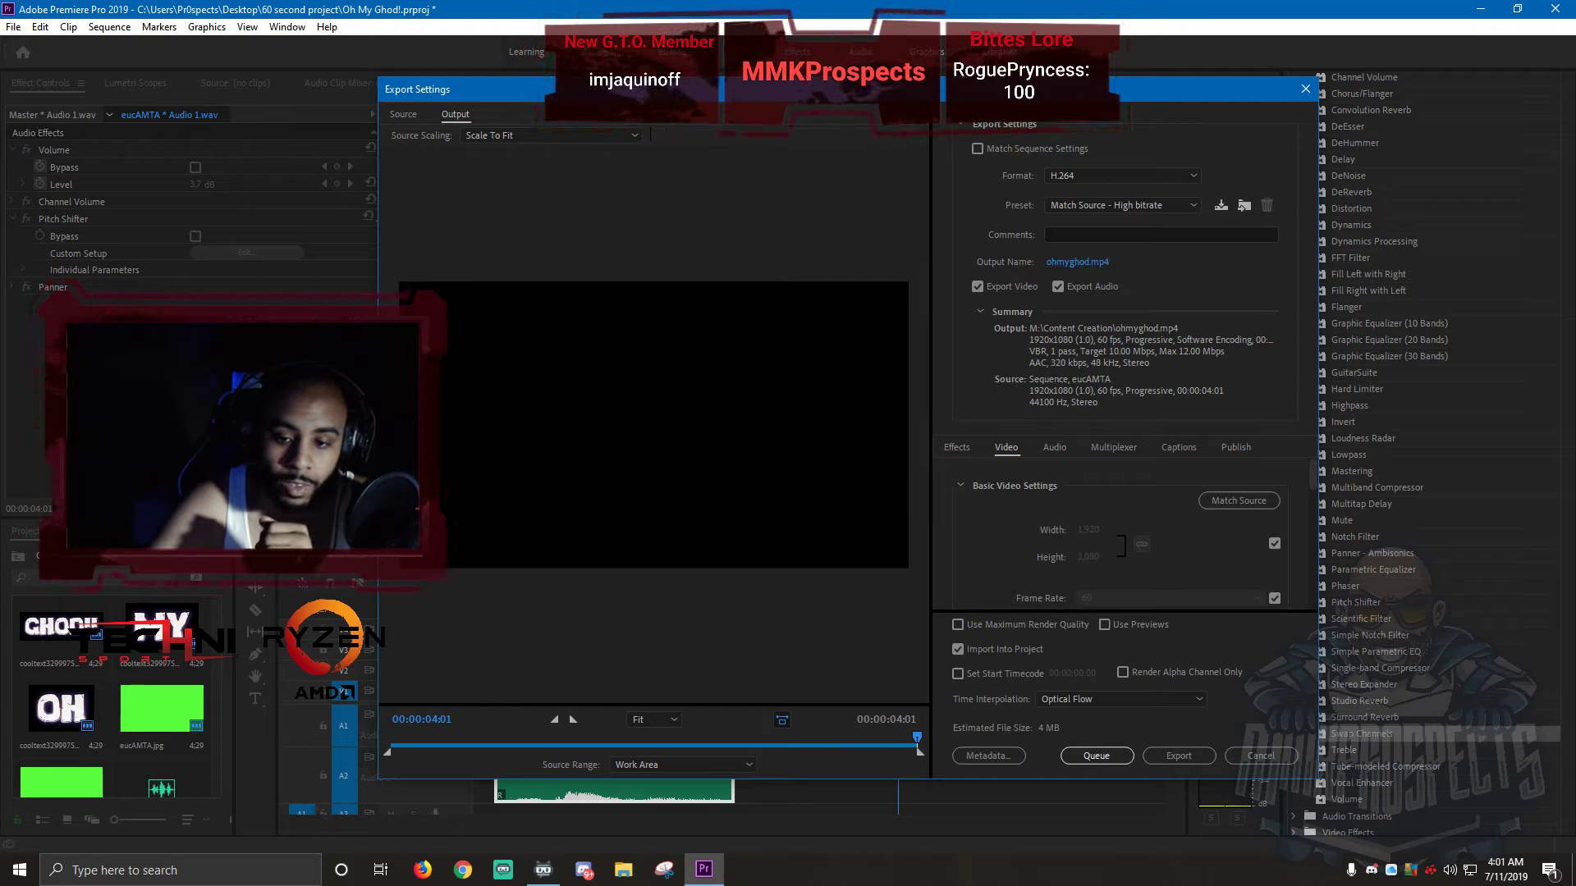
- Enable maximum render quality and rendering at maximum depth, and export the video
left_click(958, 624)
scroll(1120, 533, "down", 3)
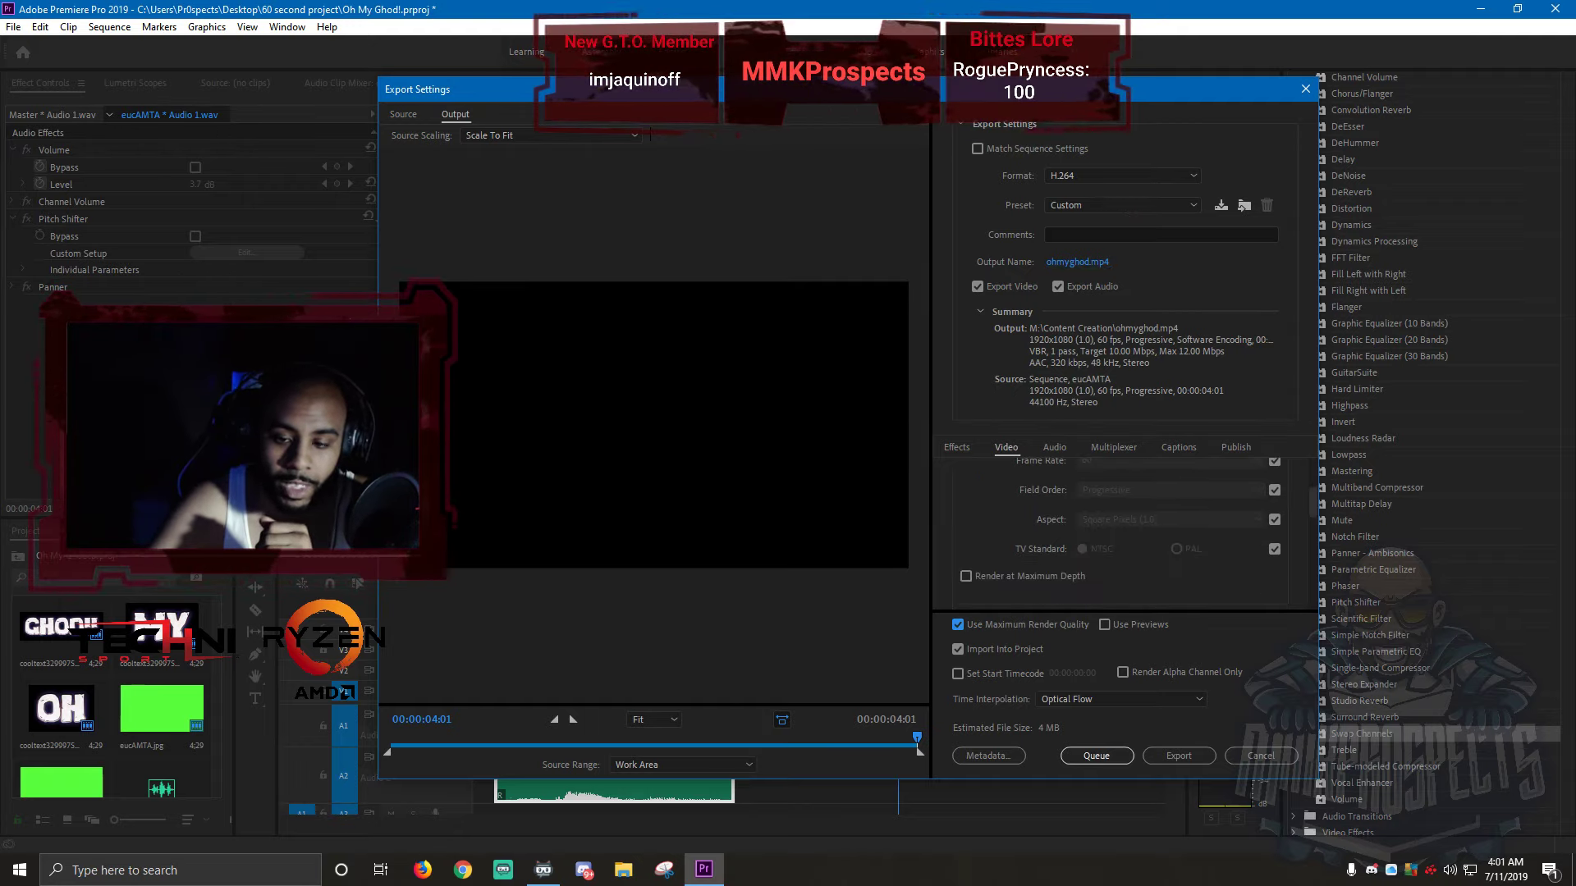
left_click(966, 577)
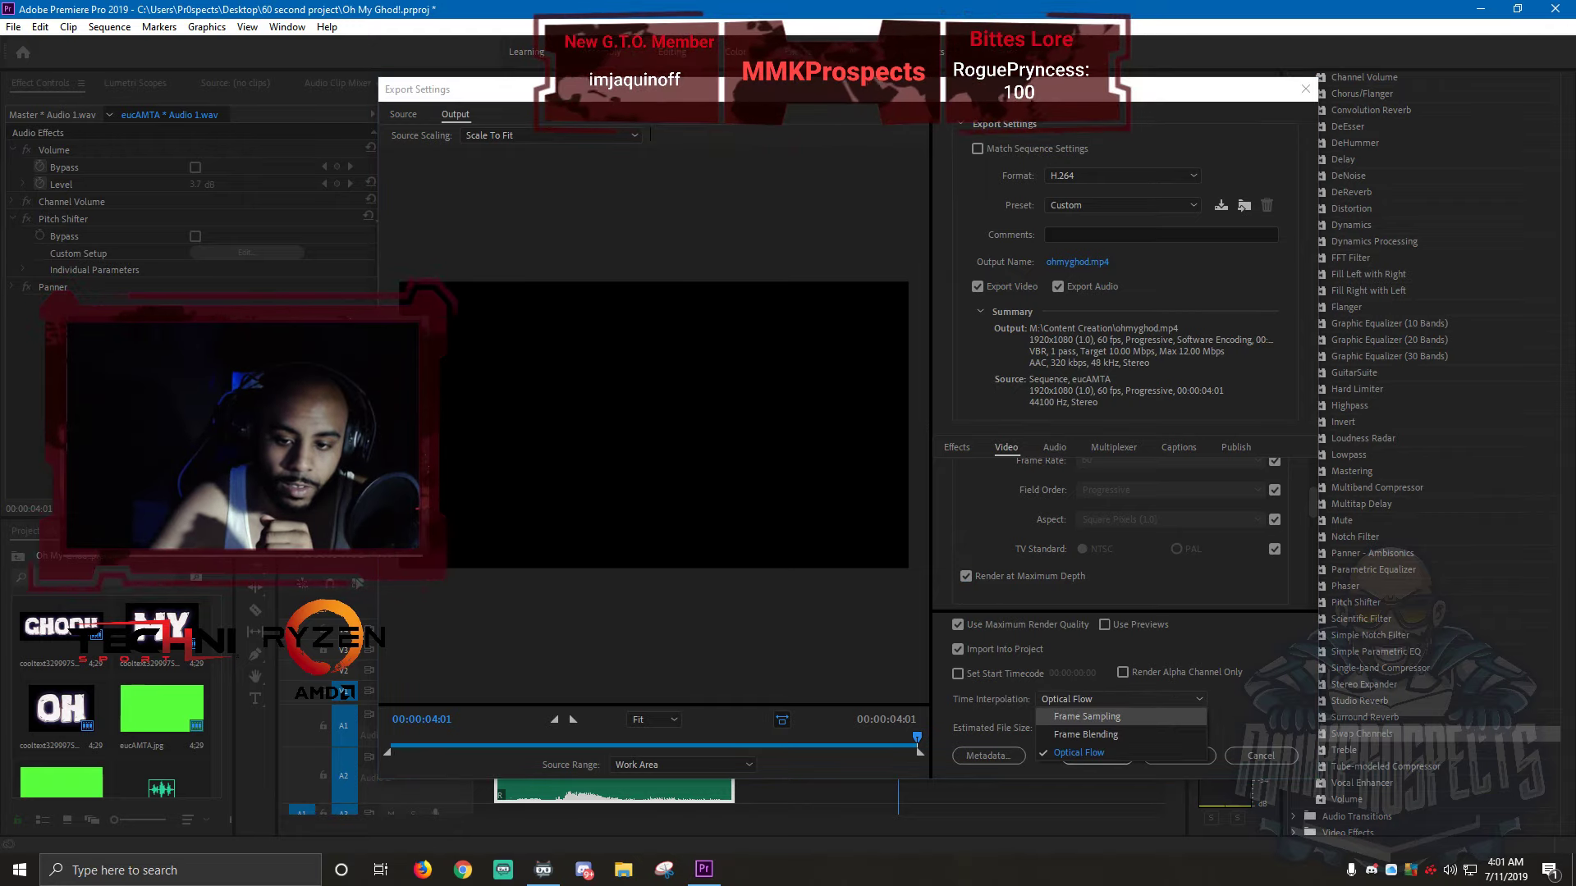
left_click(1178, 755)
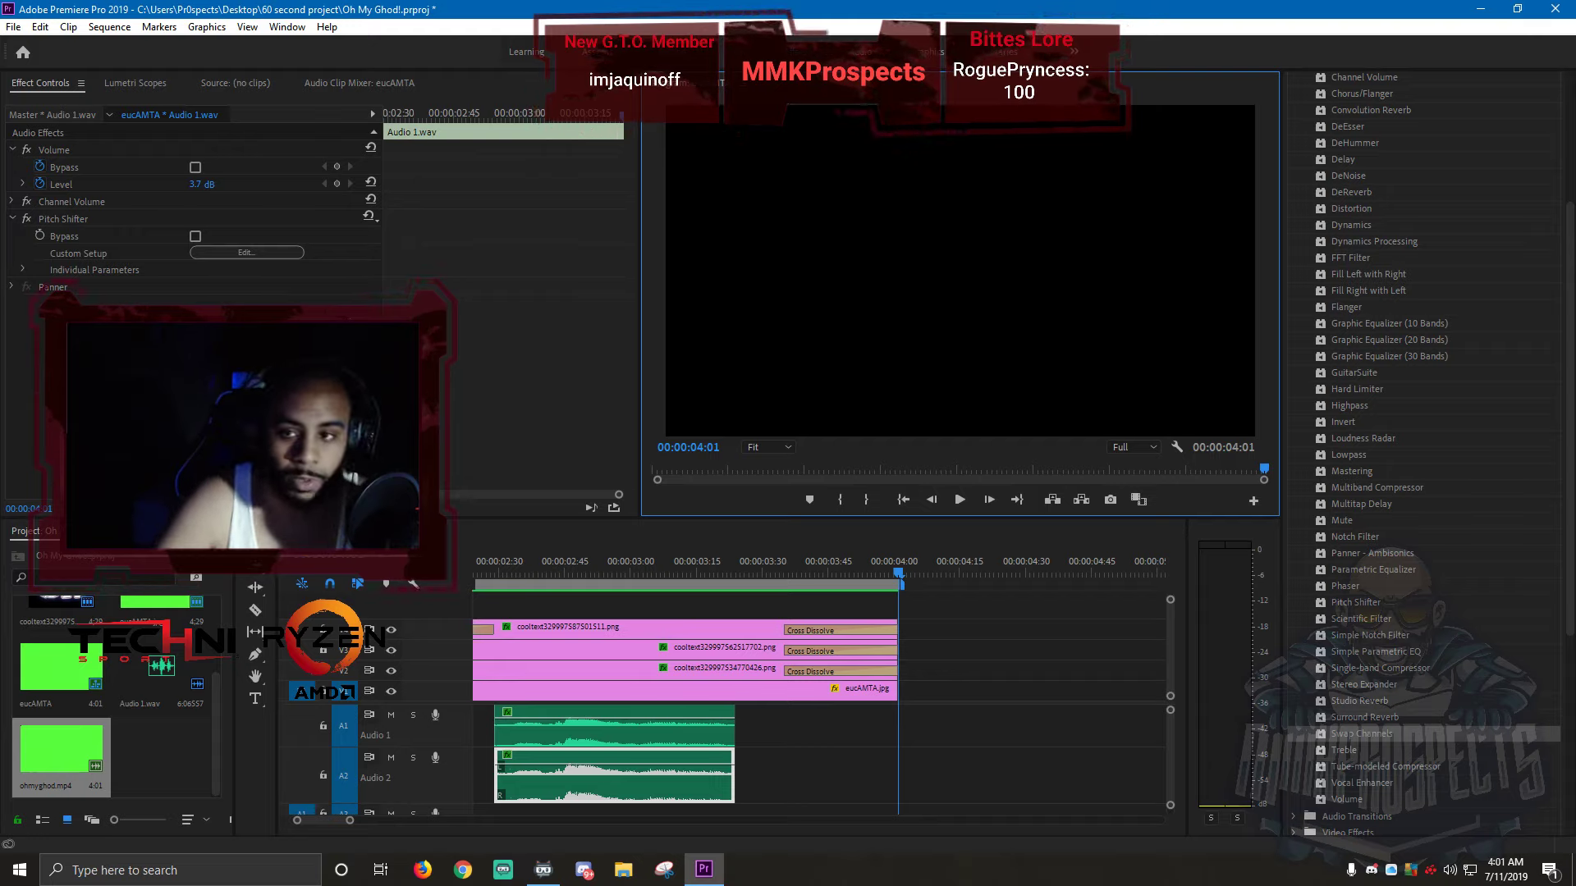
- Close Premiere Pro with the project changes saved and switch to Streamlabs OBS
left_click(1555, 9)
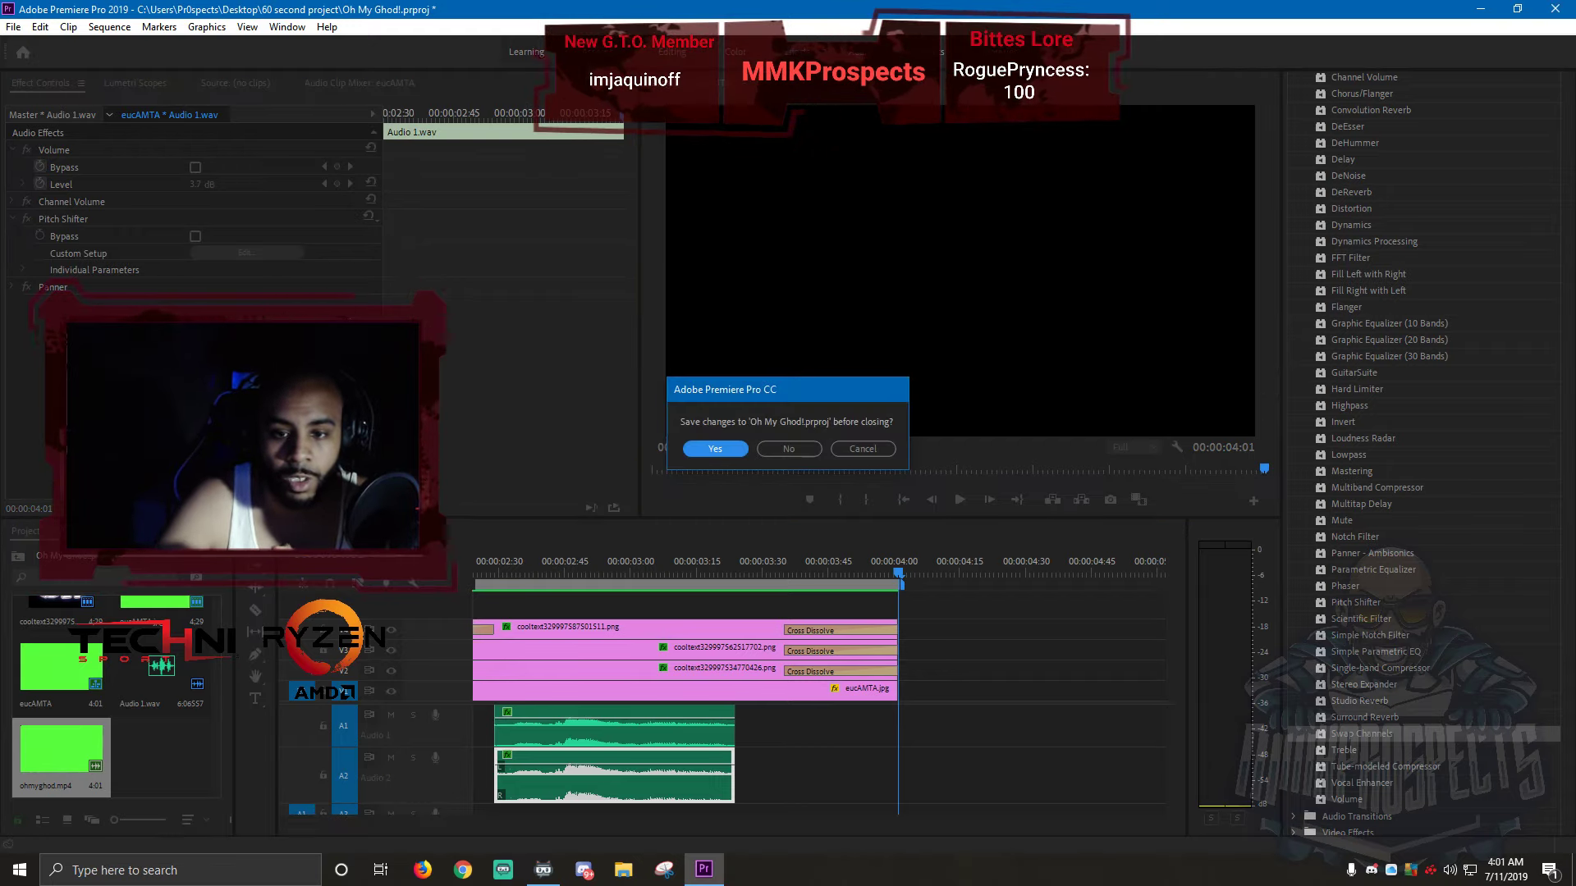
left_click(715, 449)
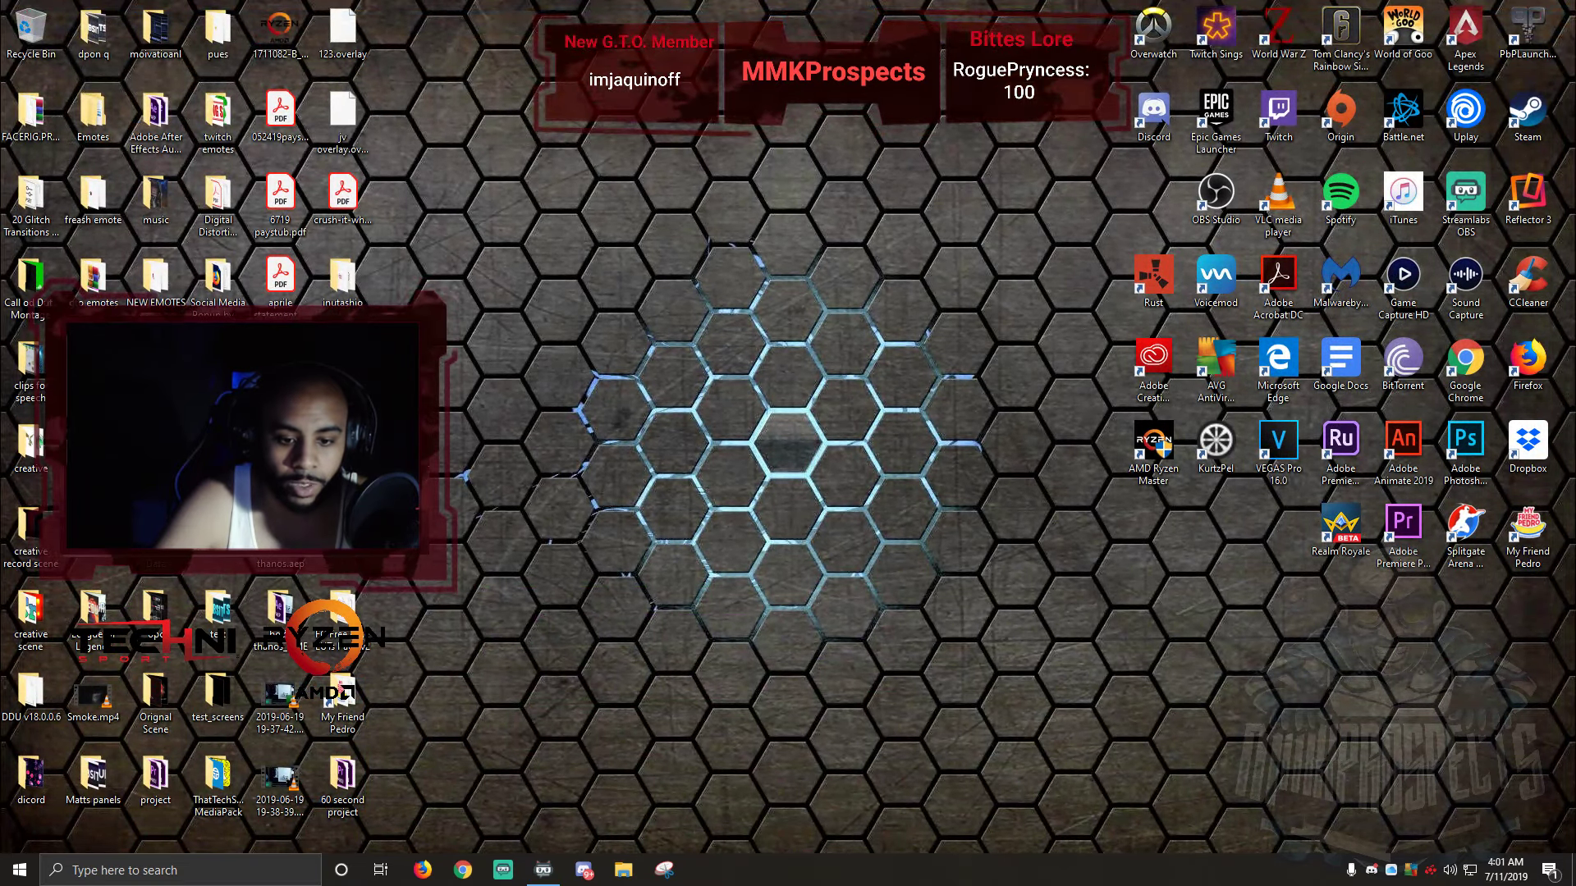
left_click_drag(1574, 140, 589, 69)
double_click(590, 69)
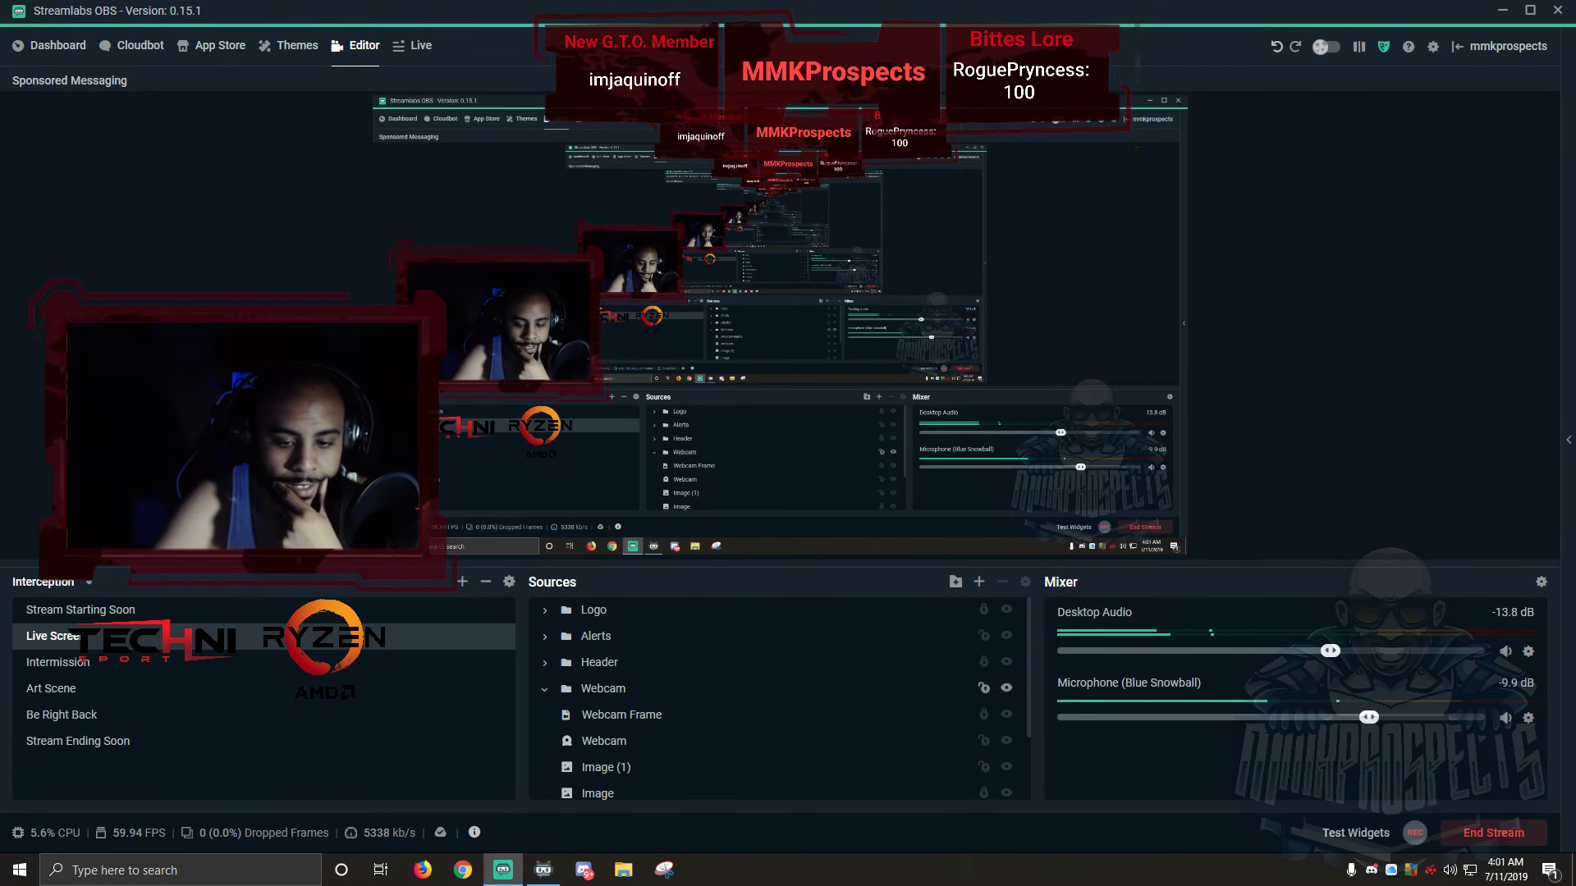
- Look through the existing sources in the Alerts group, and collapse it with nothing selected
left_click(545, 636)
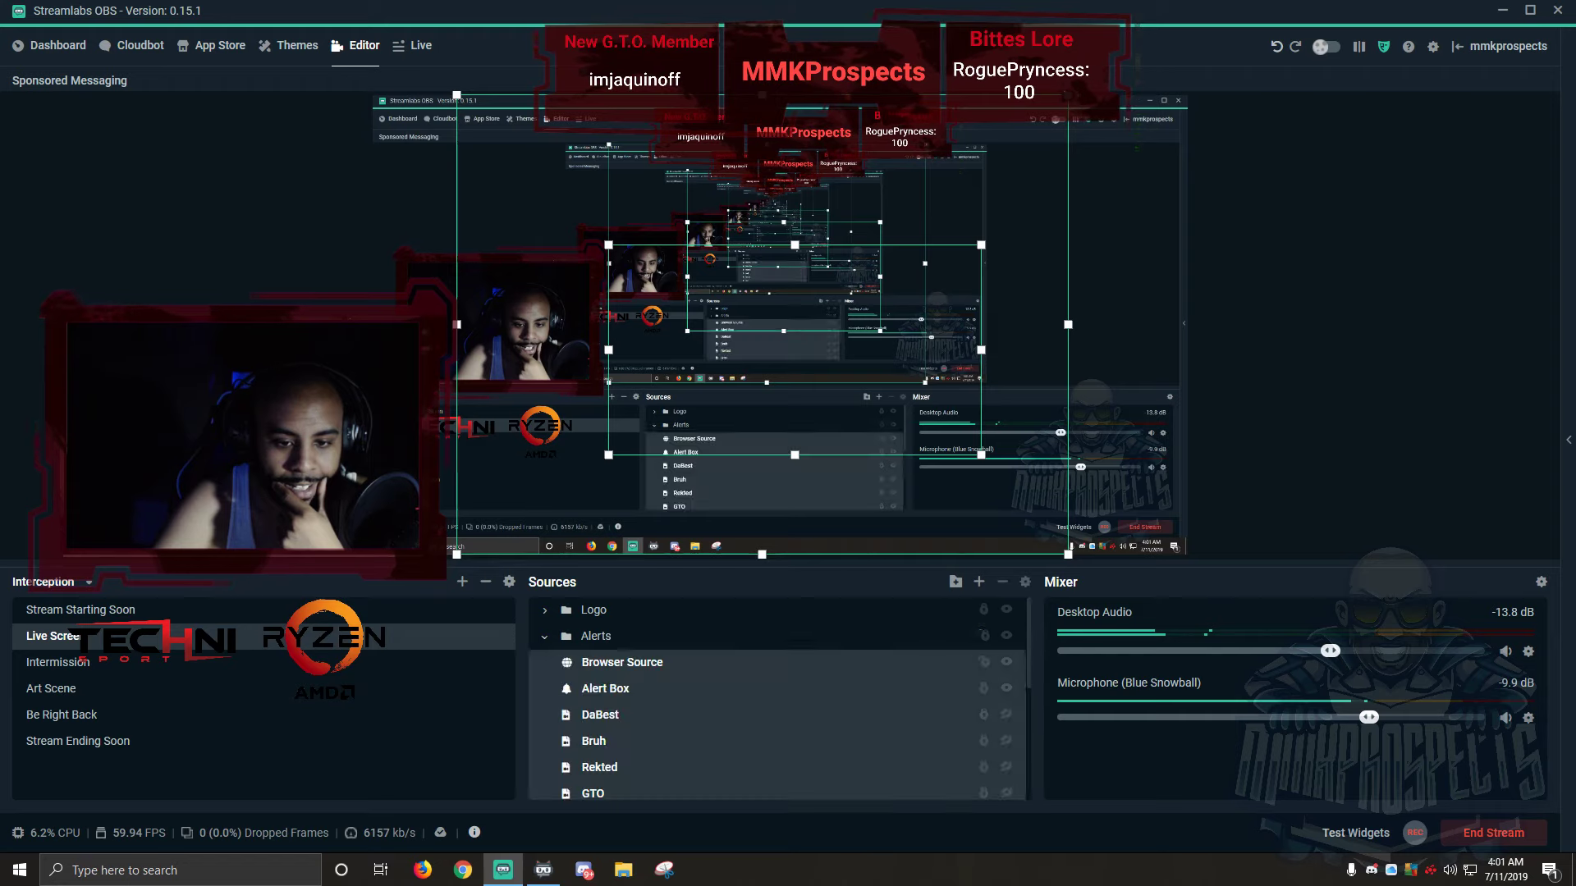
scroll(575, 713, "down", 1)
scroll(776, 702, "up", 1)
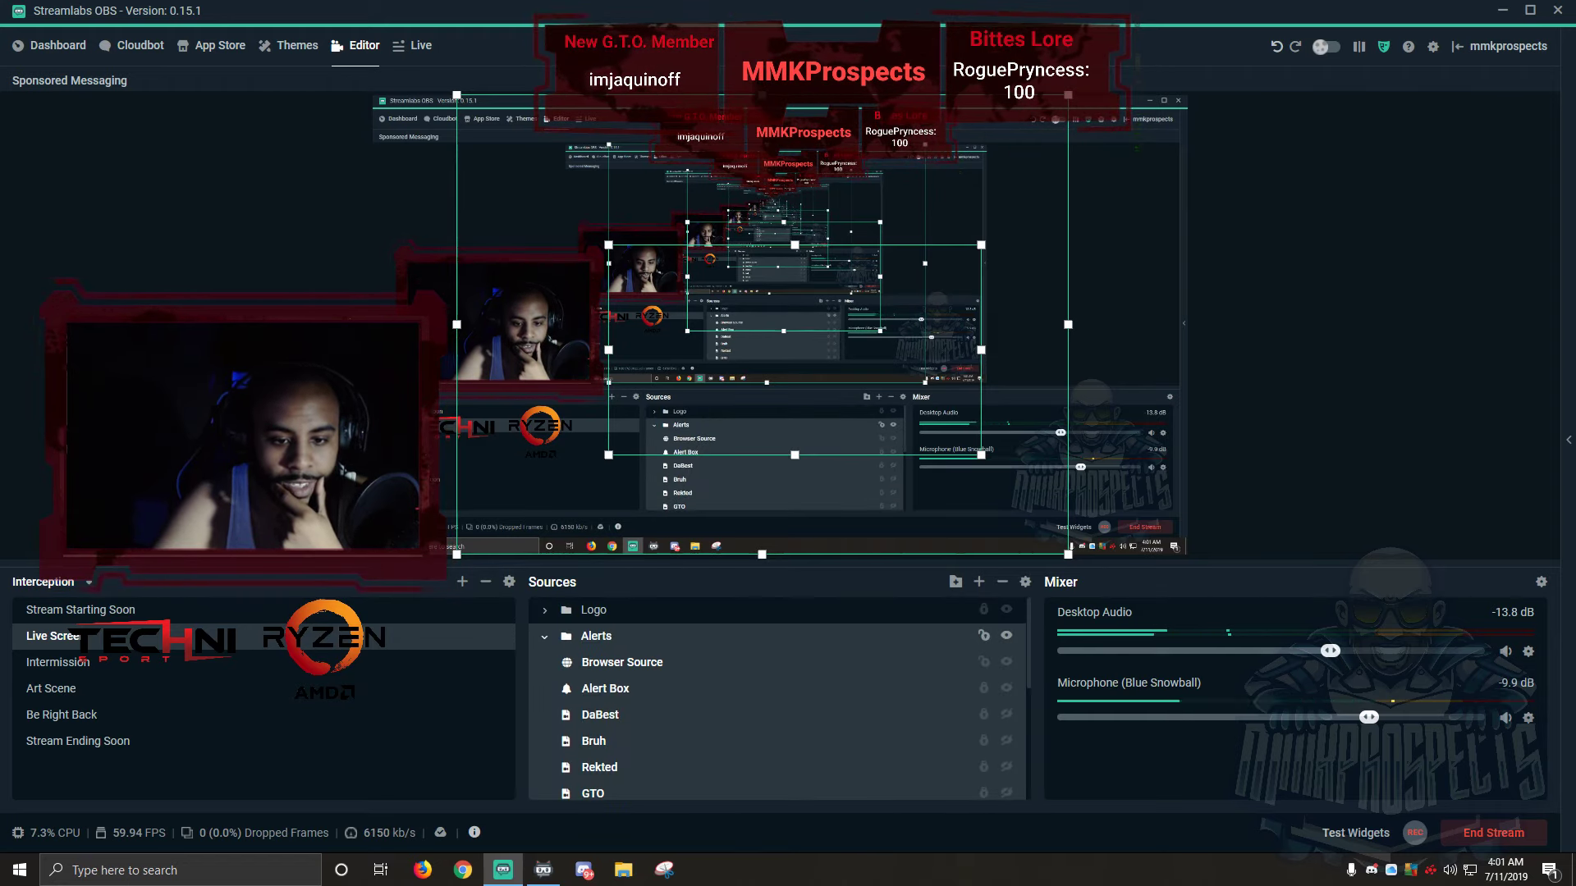
left_click(545, 636)
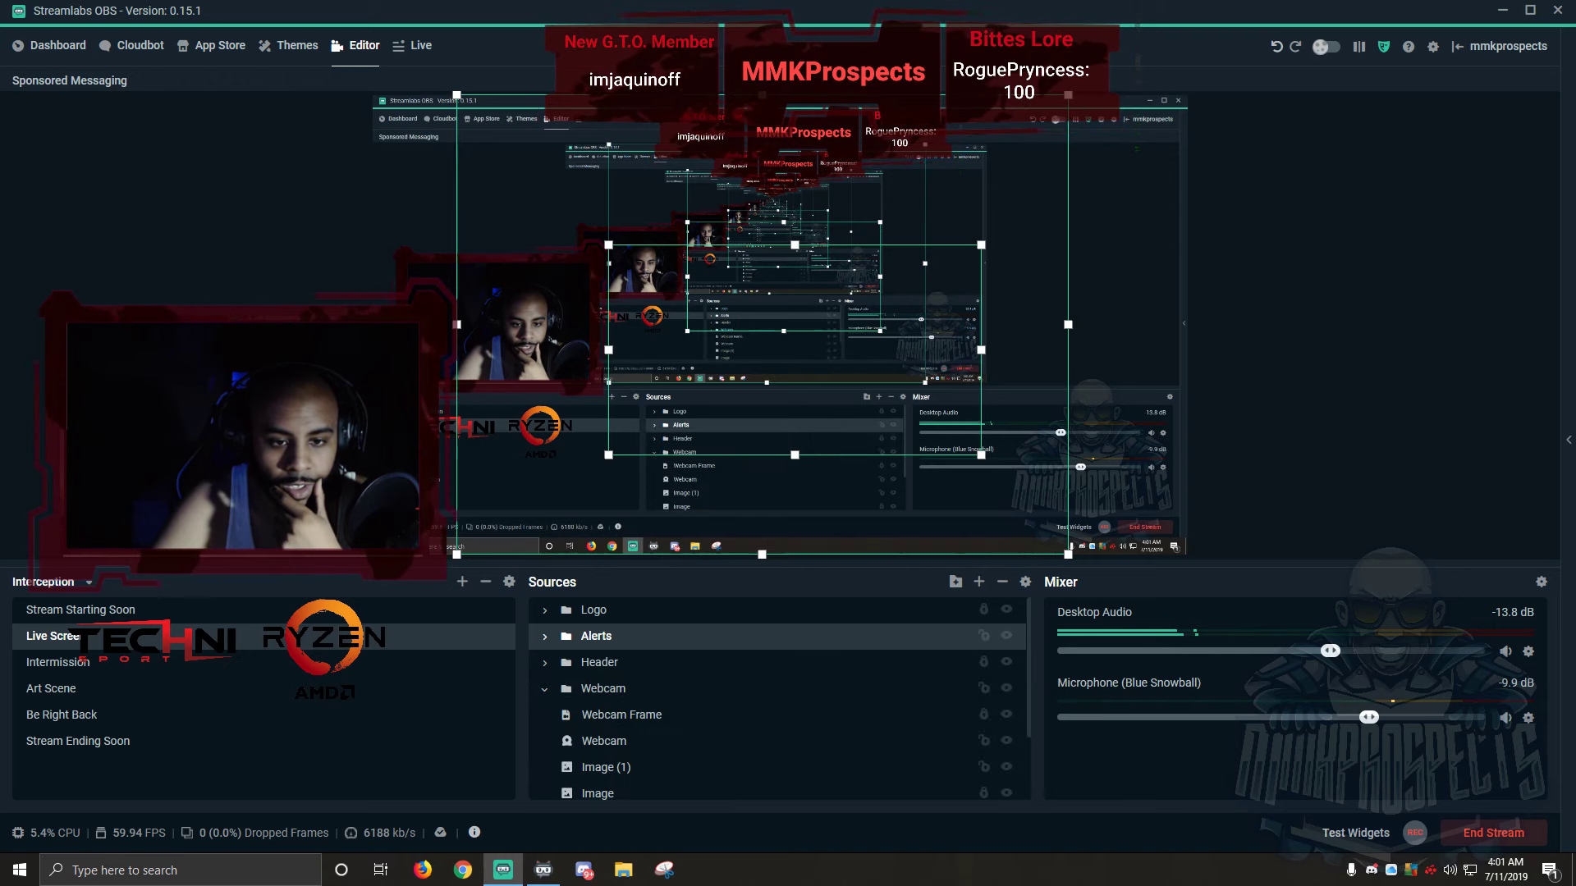
left_click(1314, 328)
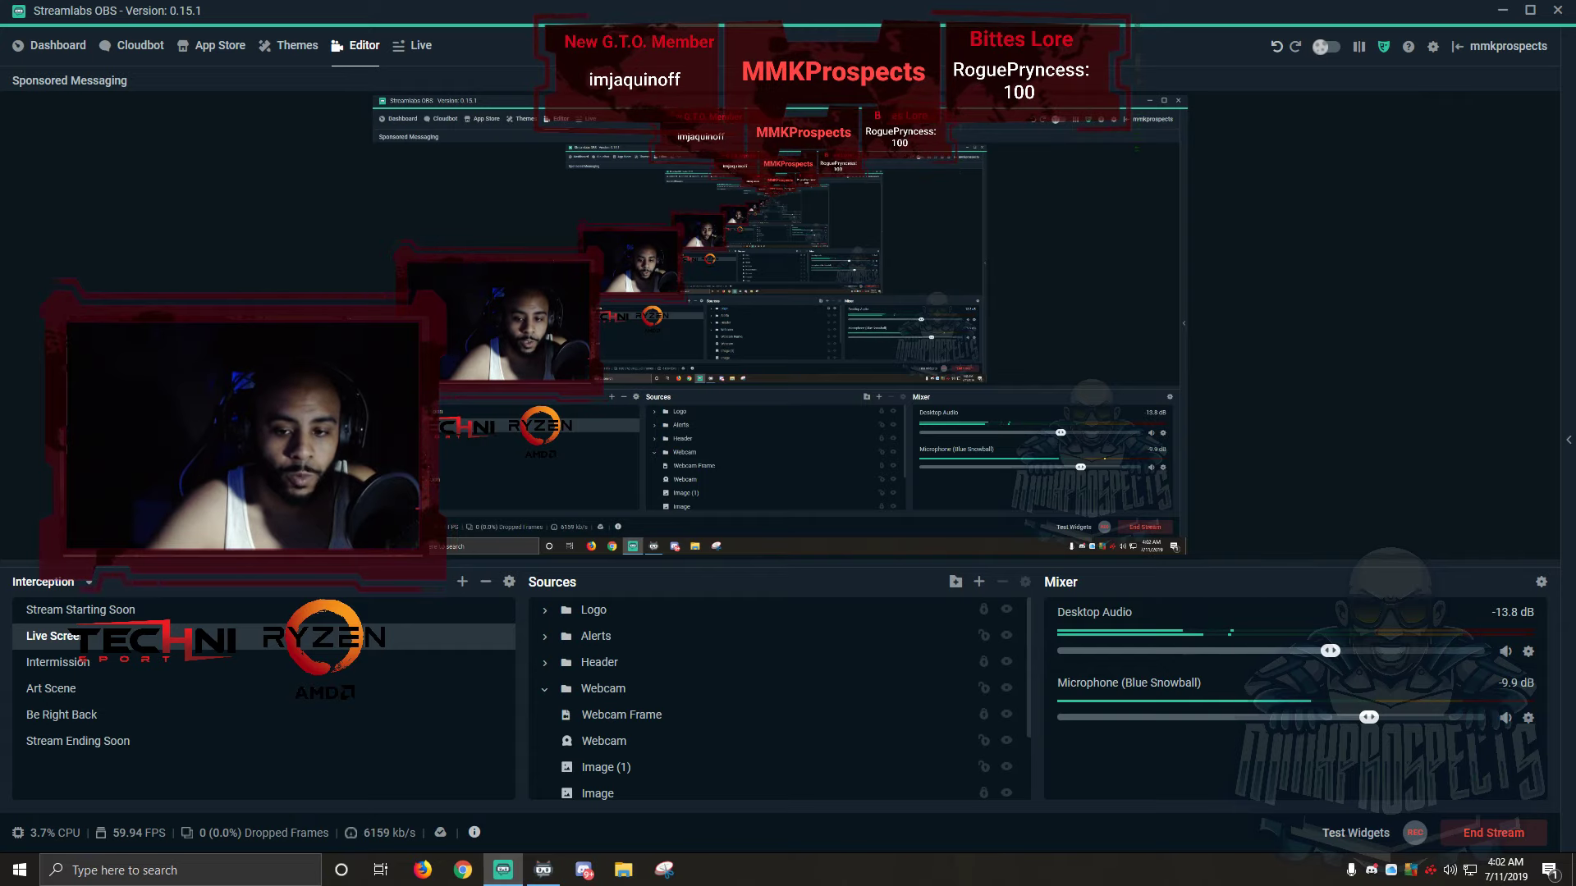
- Add a new media source named OhMyGhod that plays the local file M:\Content Creation\ohmyghod.mp4
left_click(979, 582)
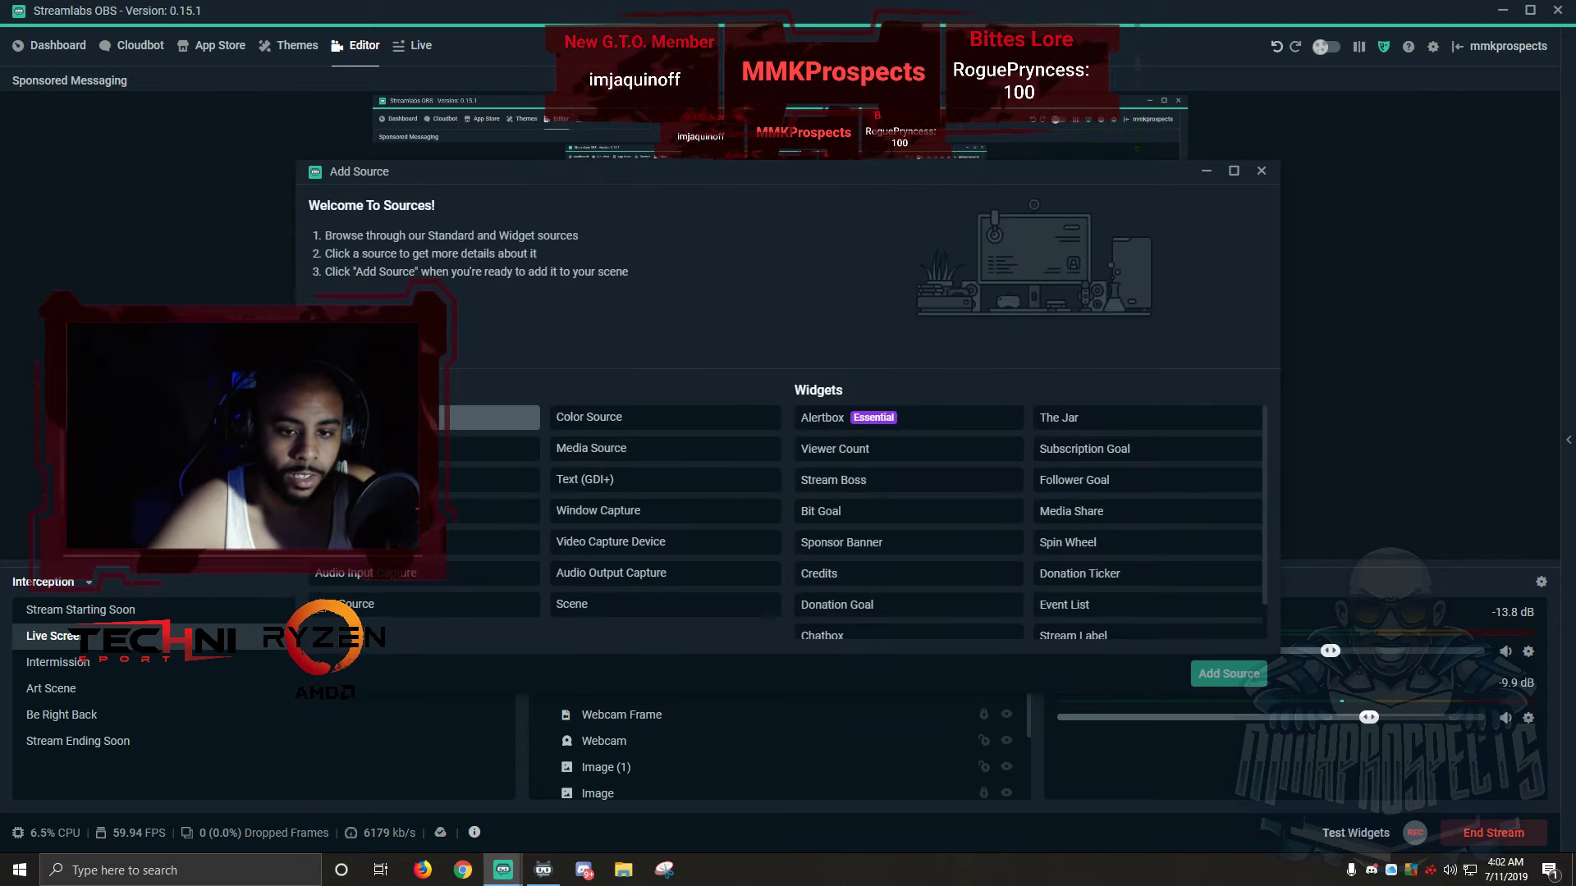
left_click(627, 449)
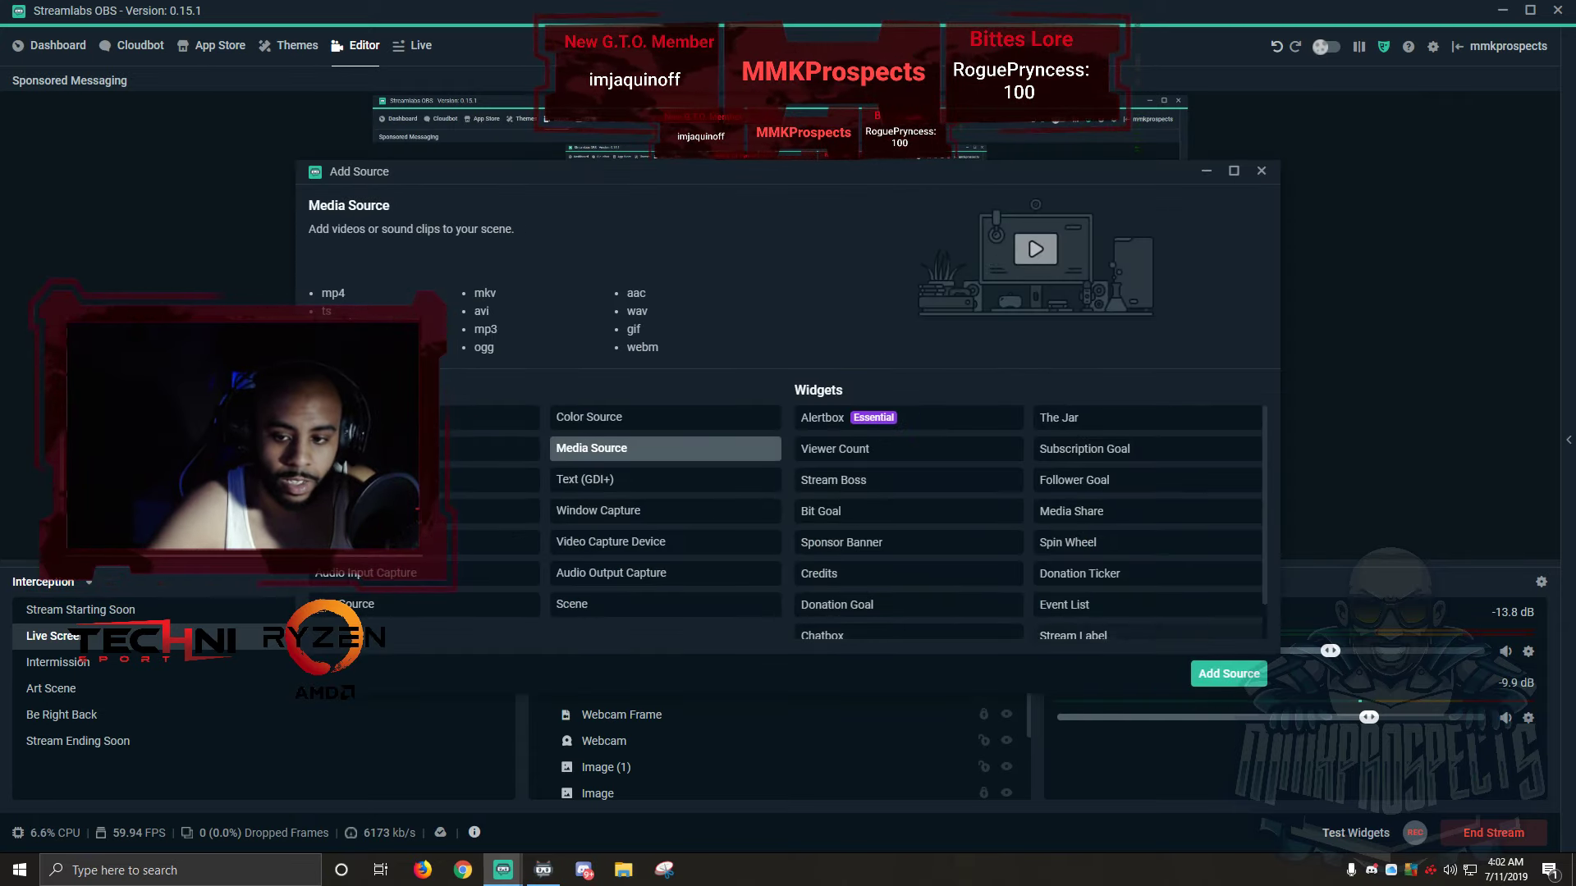
left_click(1229, 674)
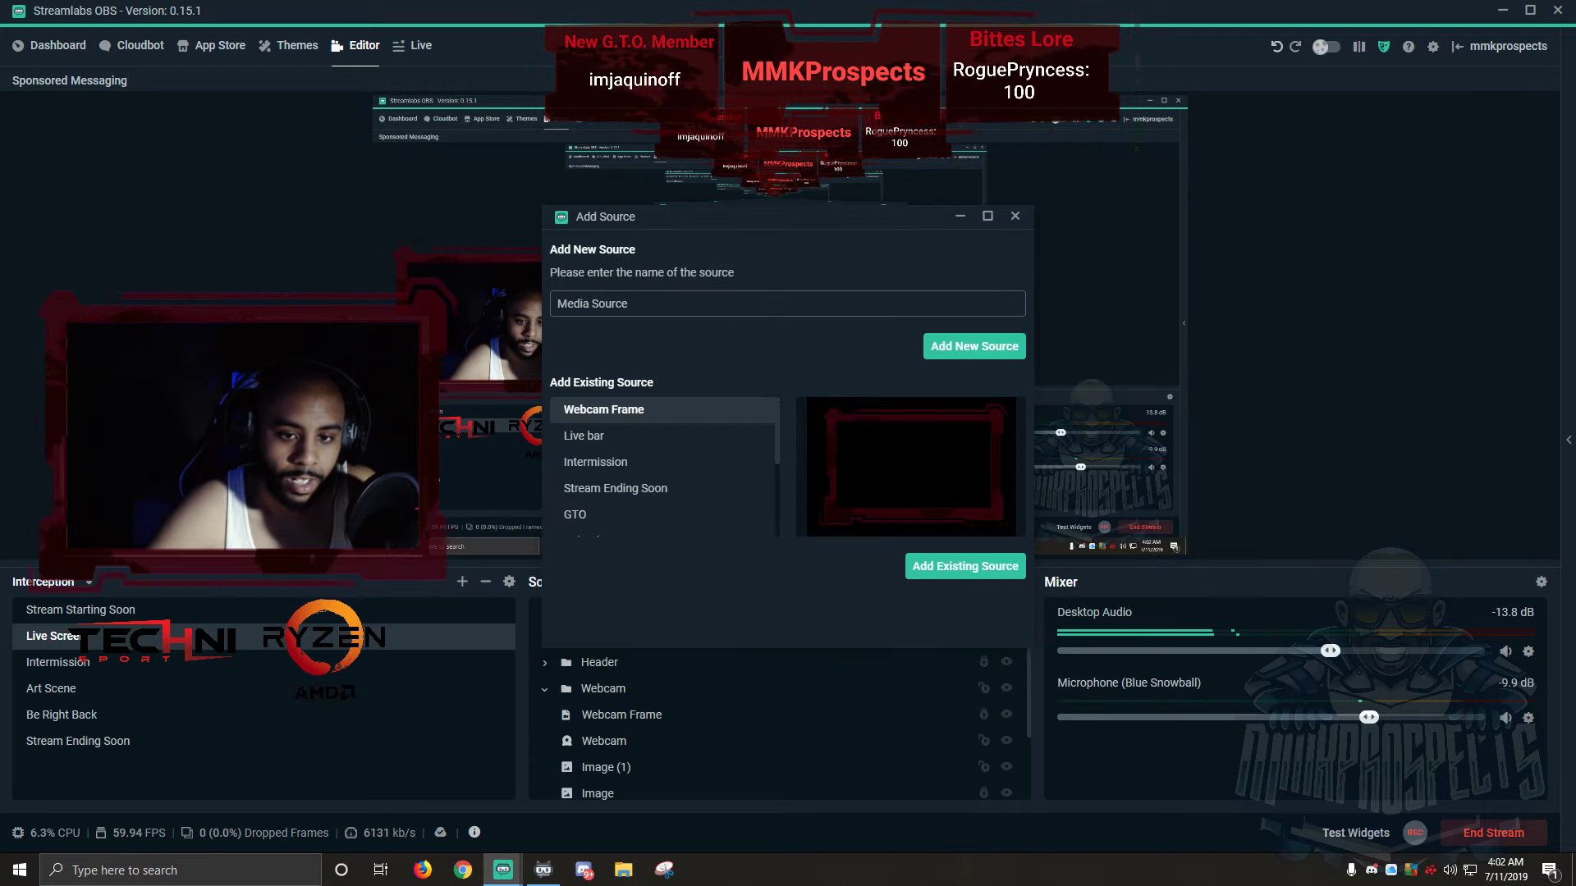
type("OHM")
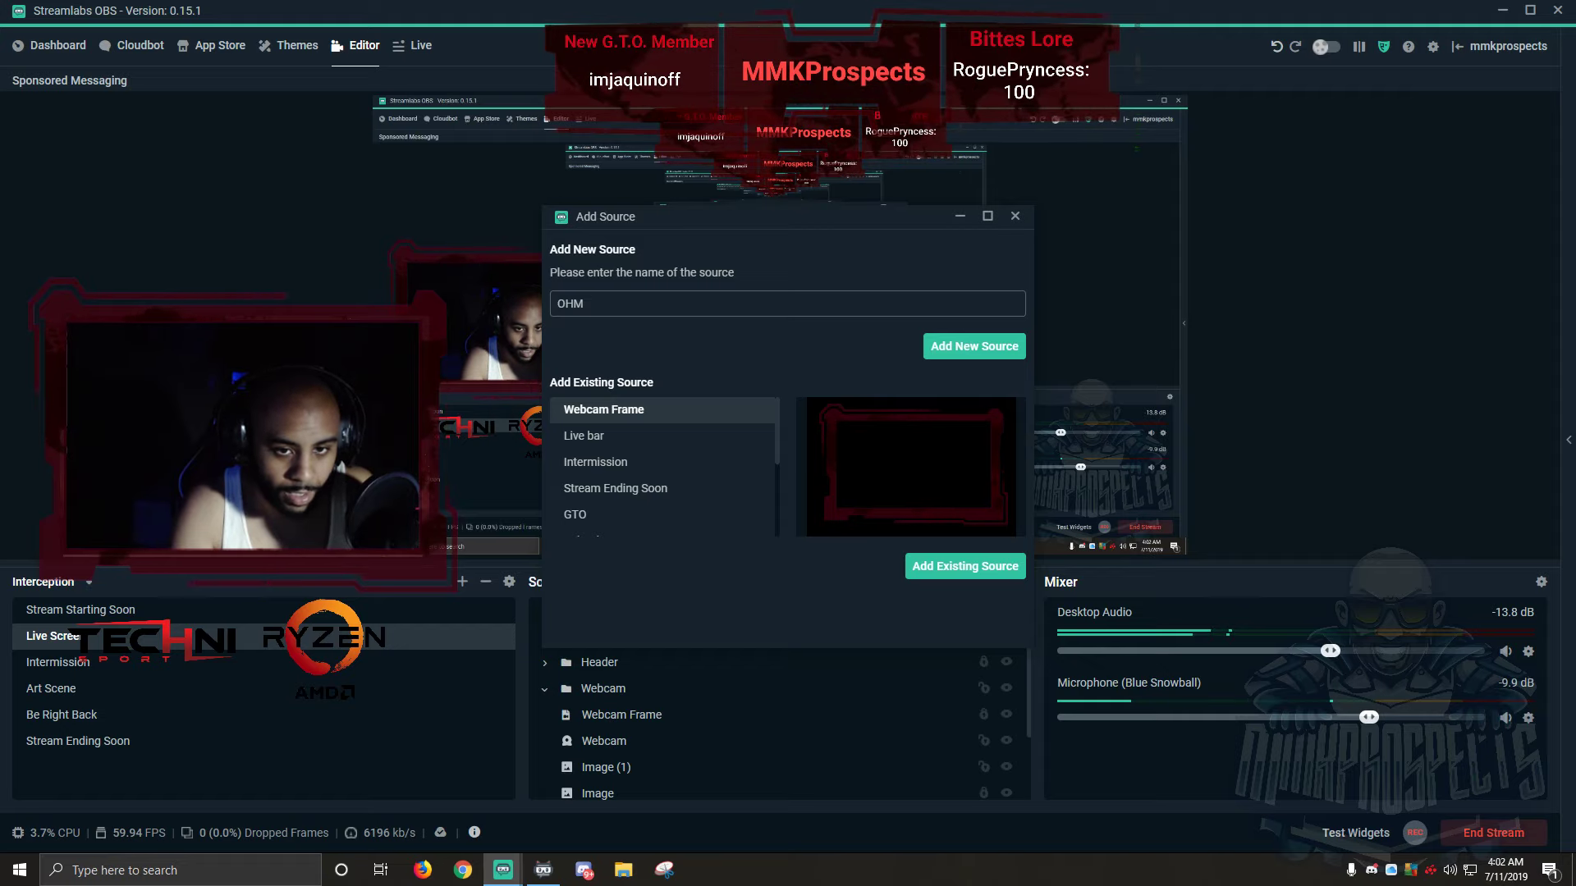
type("hMyGhod")
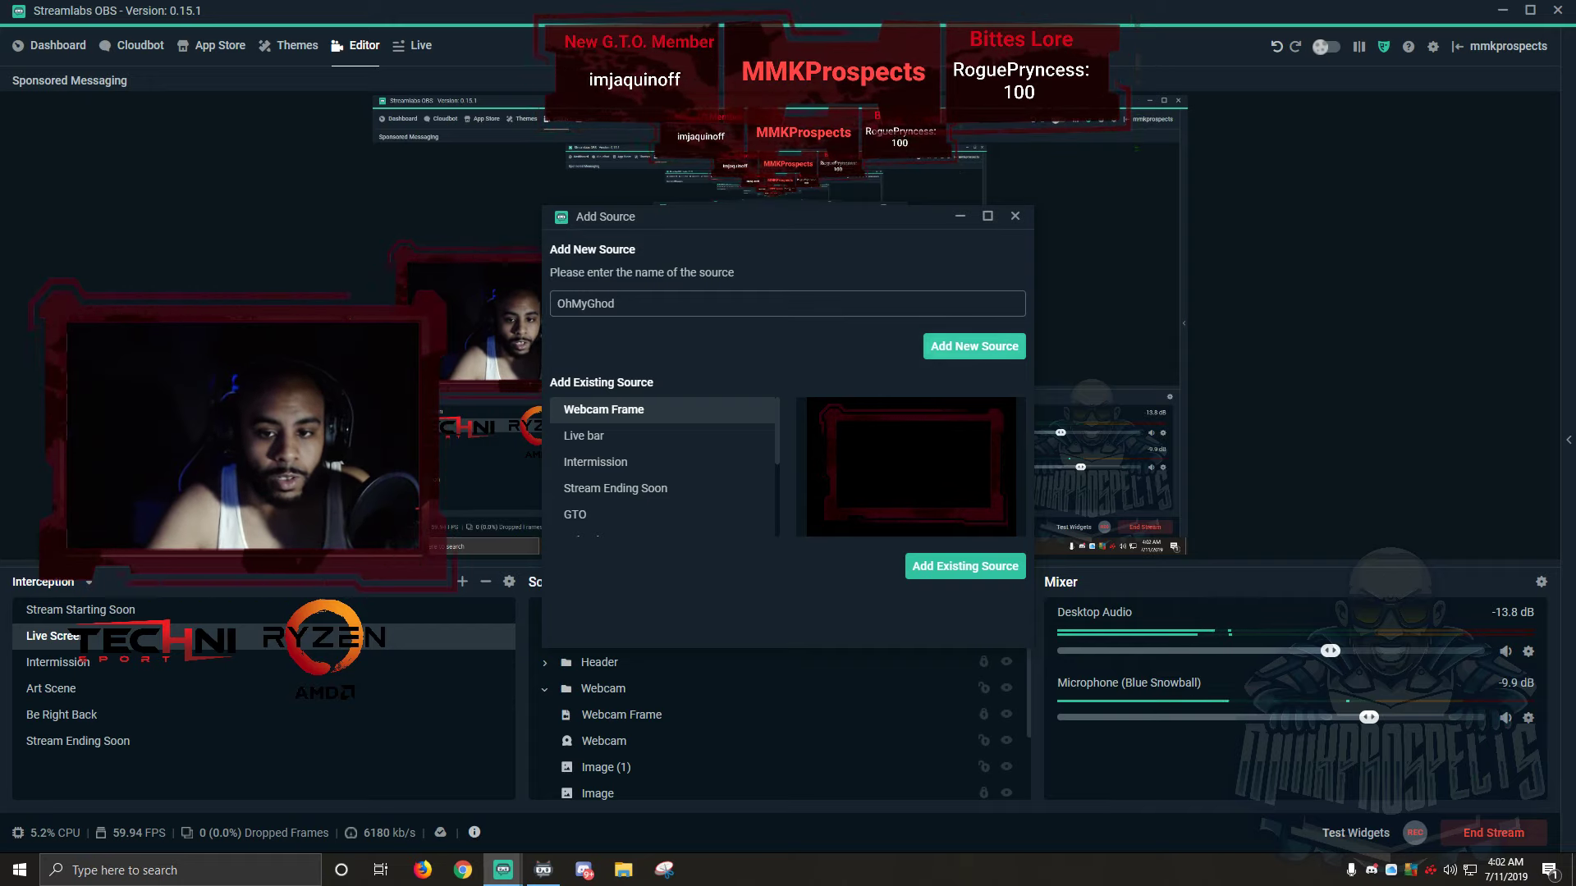
key("Return")
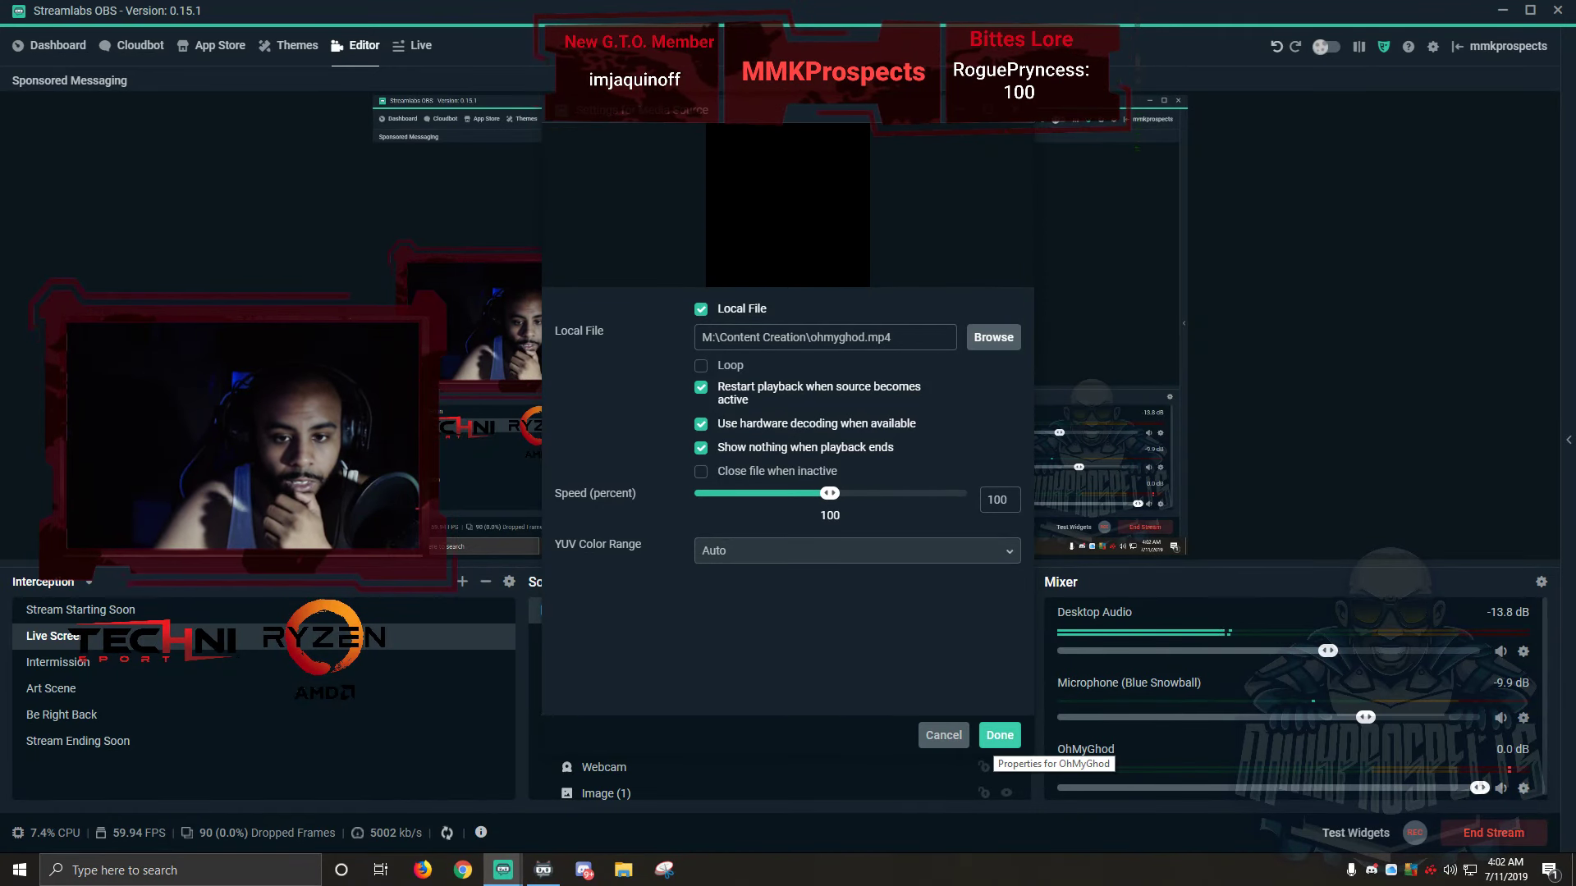
left_click(995, 739)
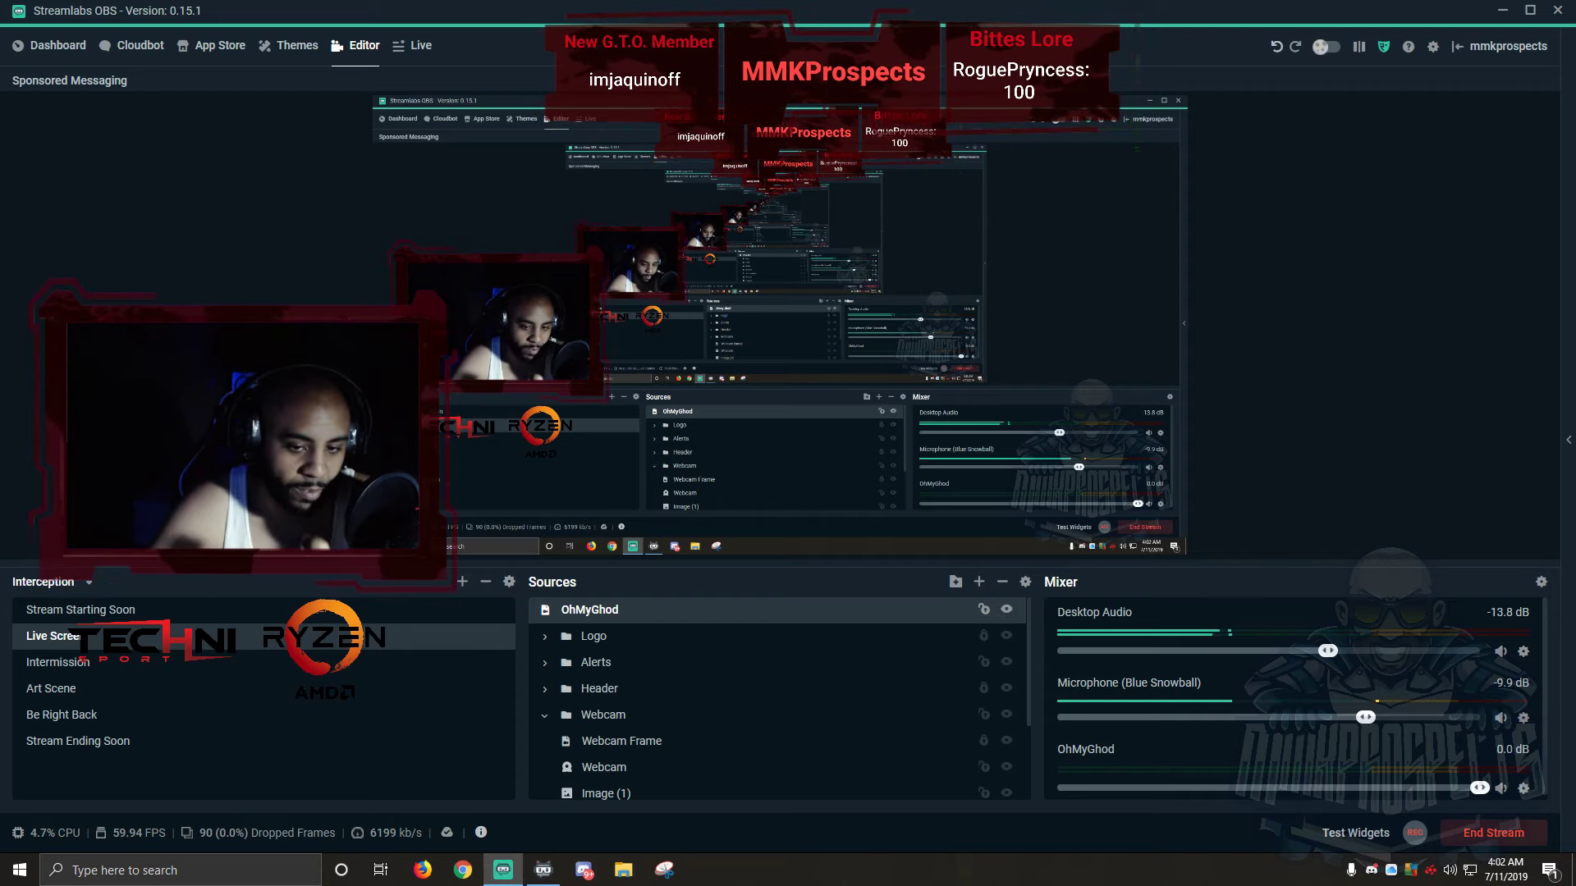
- Move the OhMyGhod source into the Alerts group, placing it between Alert Box and DaBest
left_click_drag(600, 641, 599, 668)
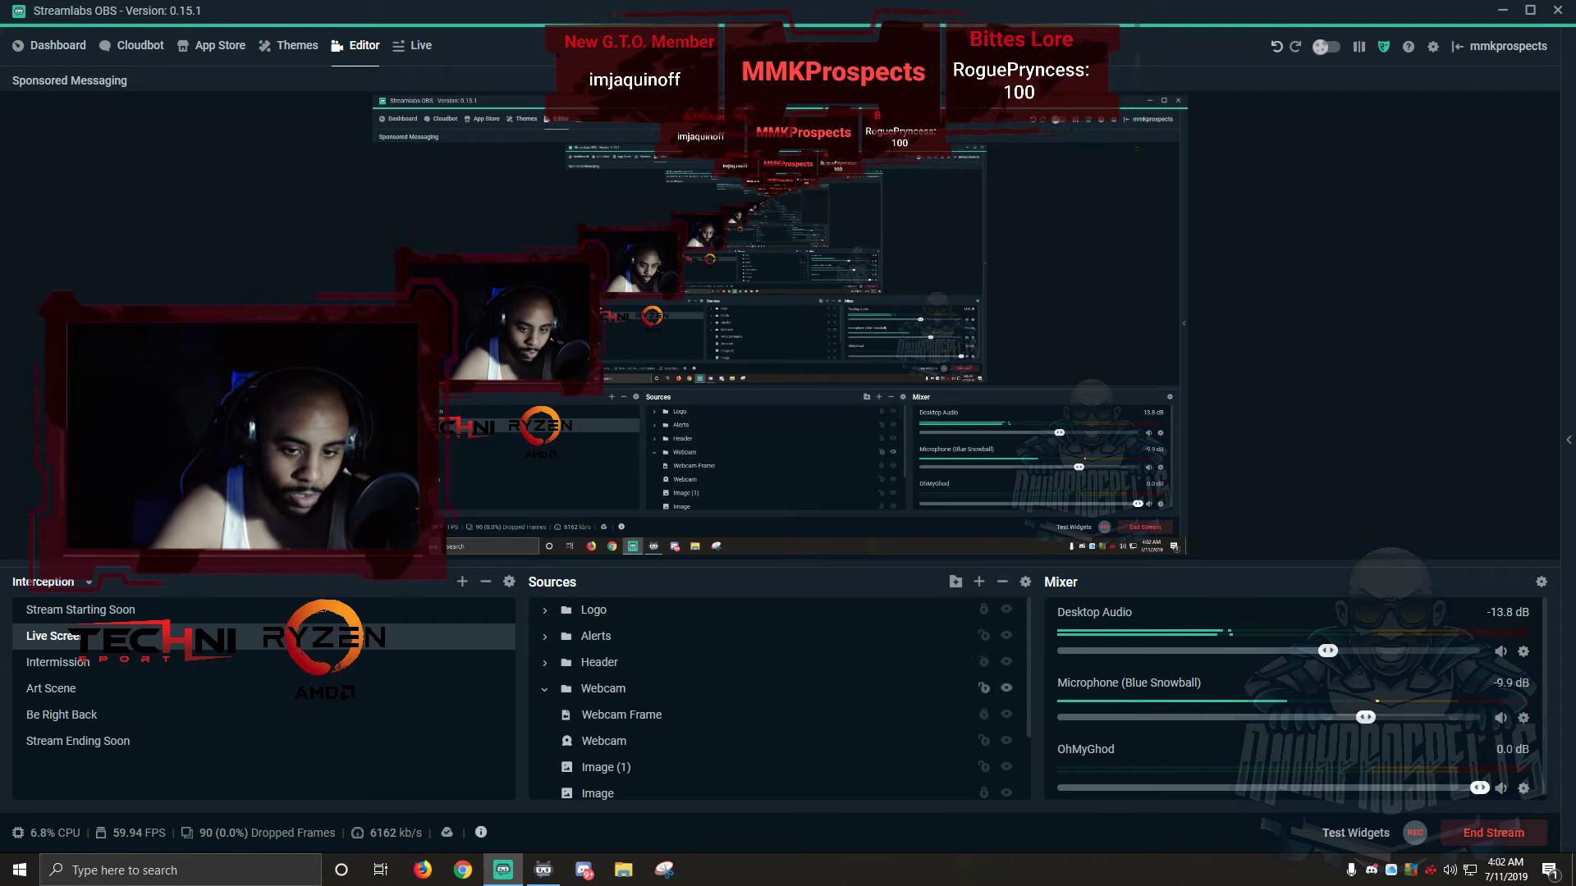
left_click(544, 637)
left_click_drag(594, 661, 626, 730)
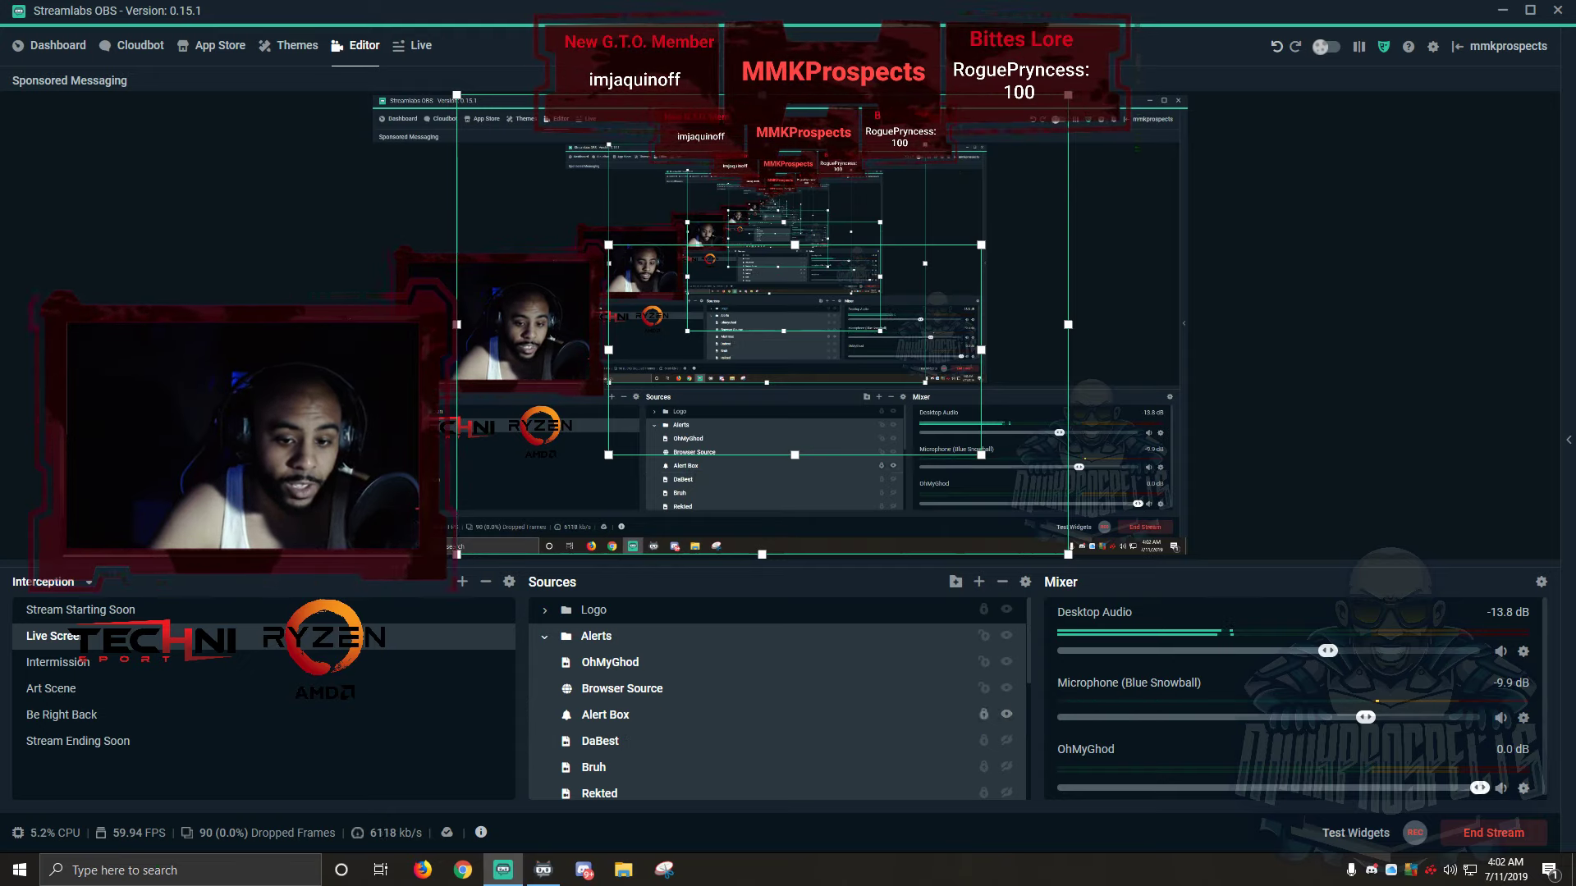
left_click(610, 662)
left_click_drag(610, 662, 622, 722)
left_click(621, 716)
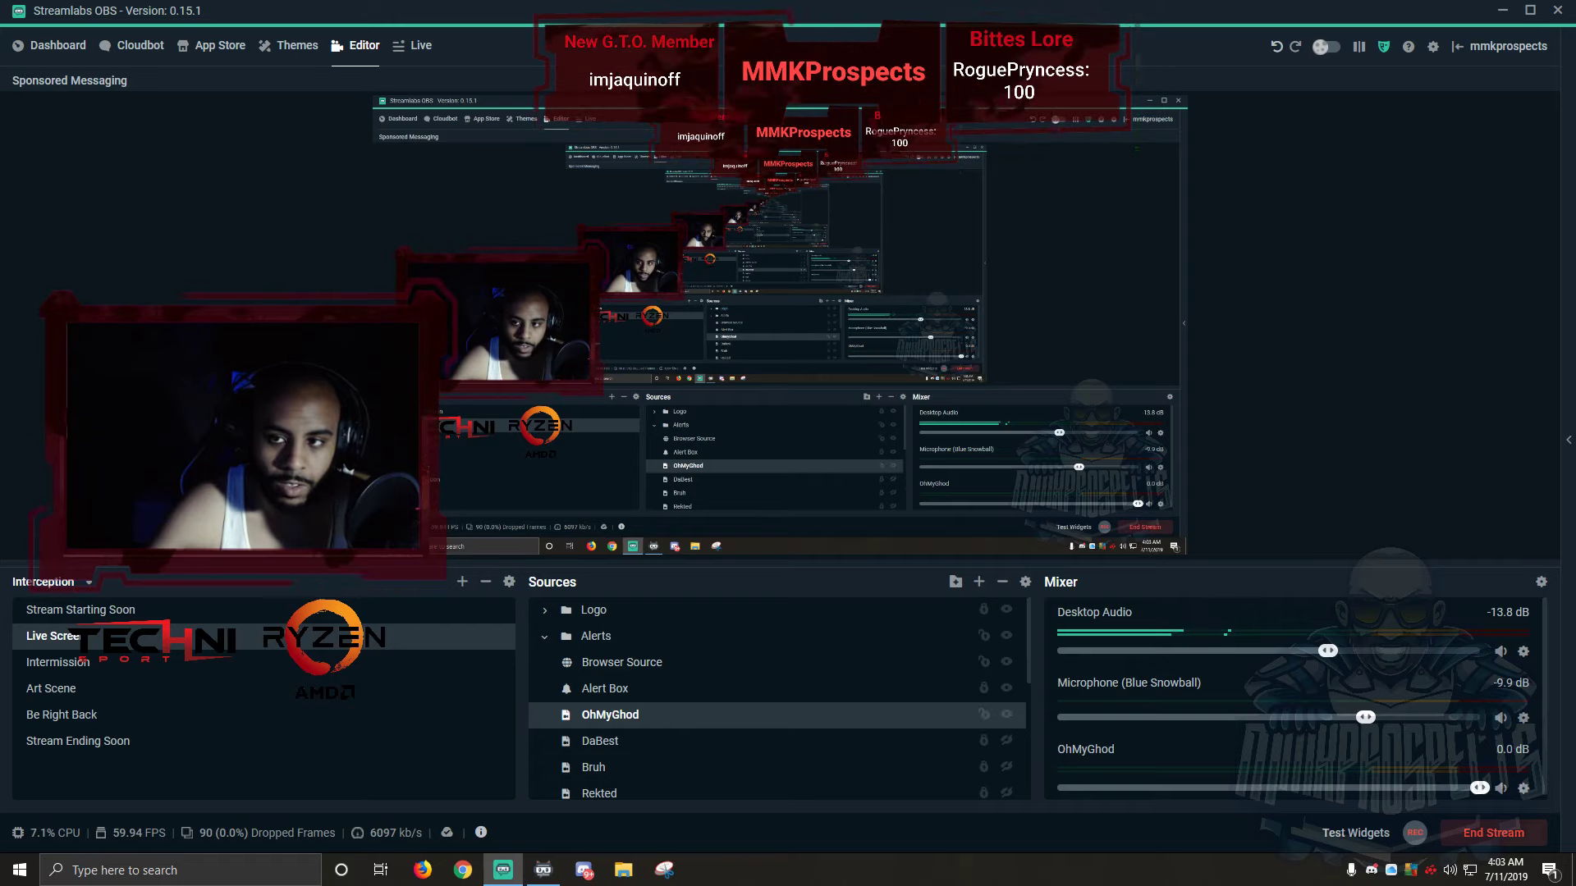
- Assign Numpad5 as the Push to Show OhMyGhod hotkey for the Live Screen scene, and save the settings
left_click(1432, 47)
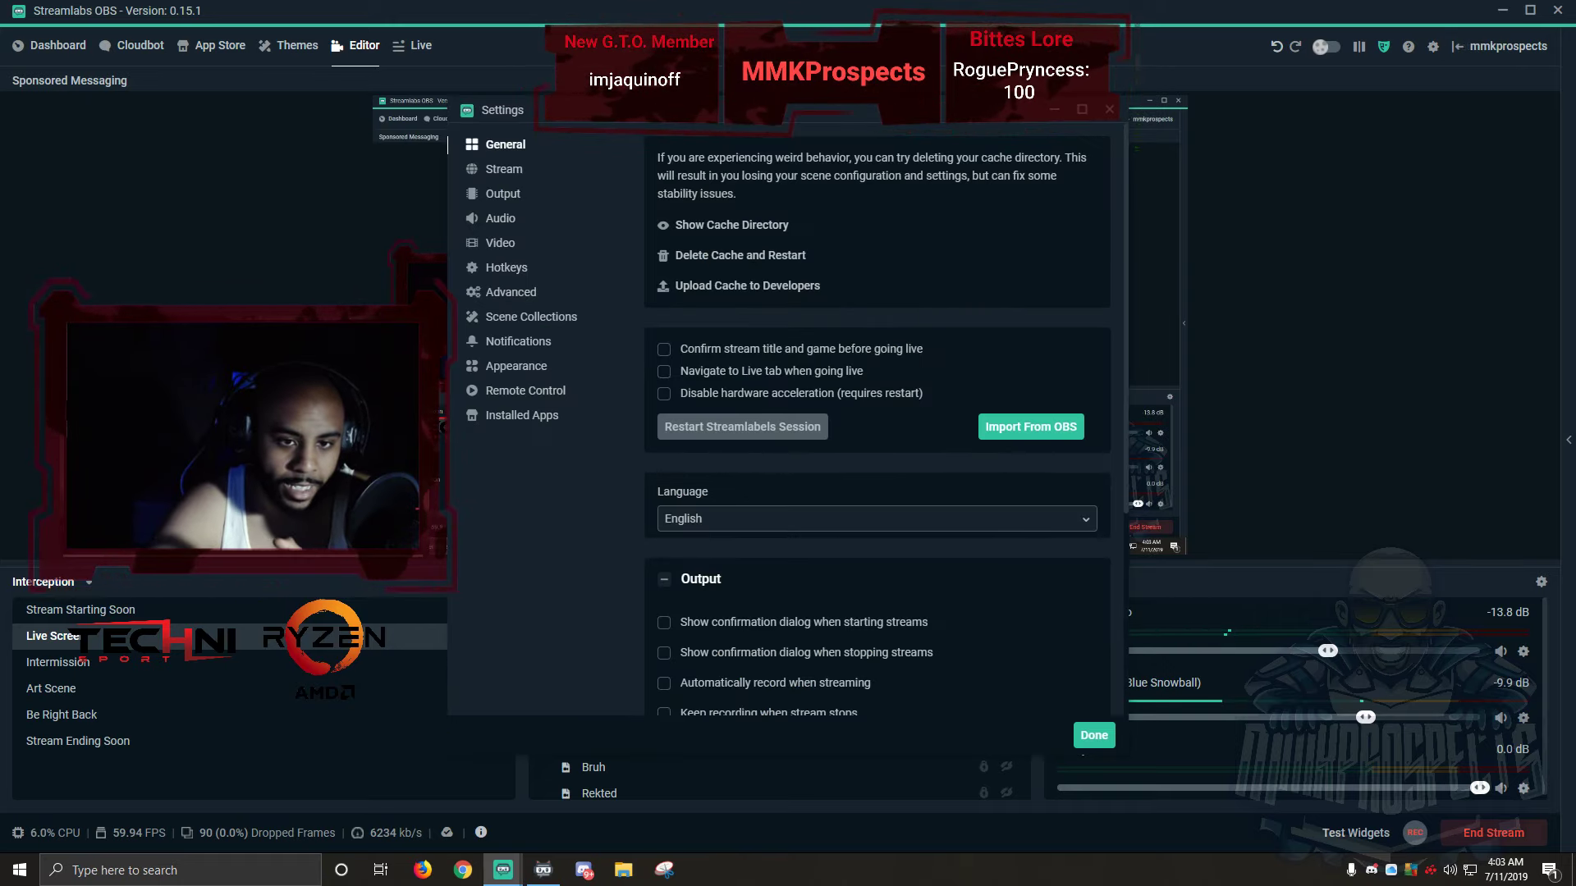
left_click(504, 268)
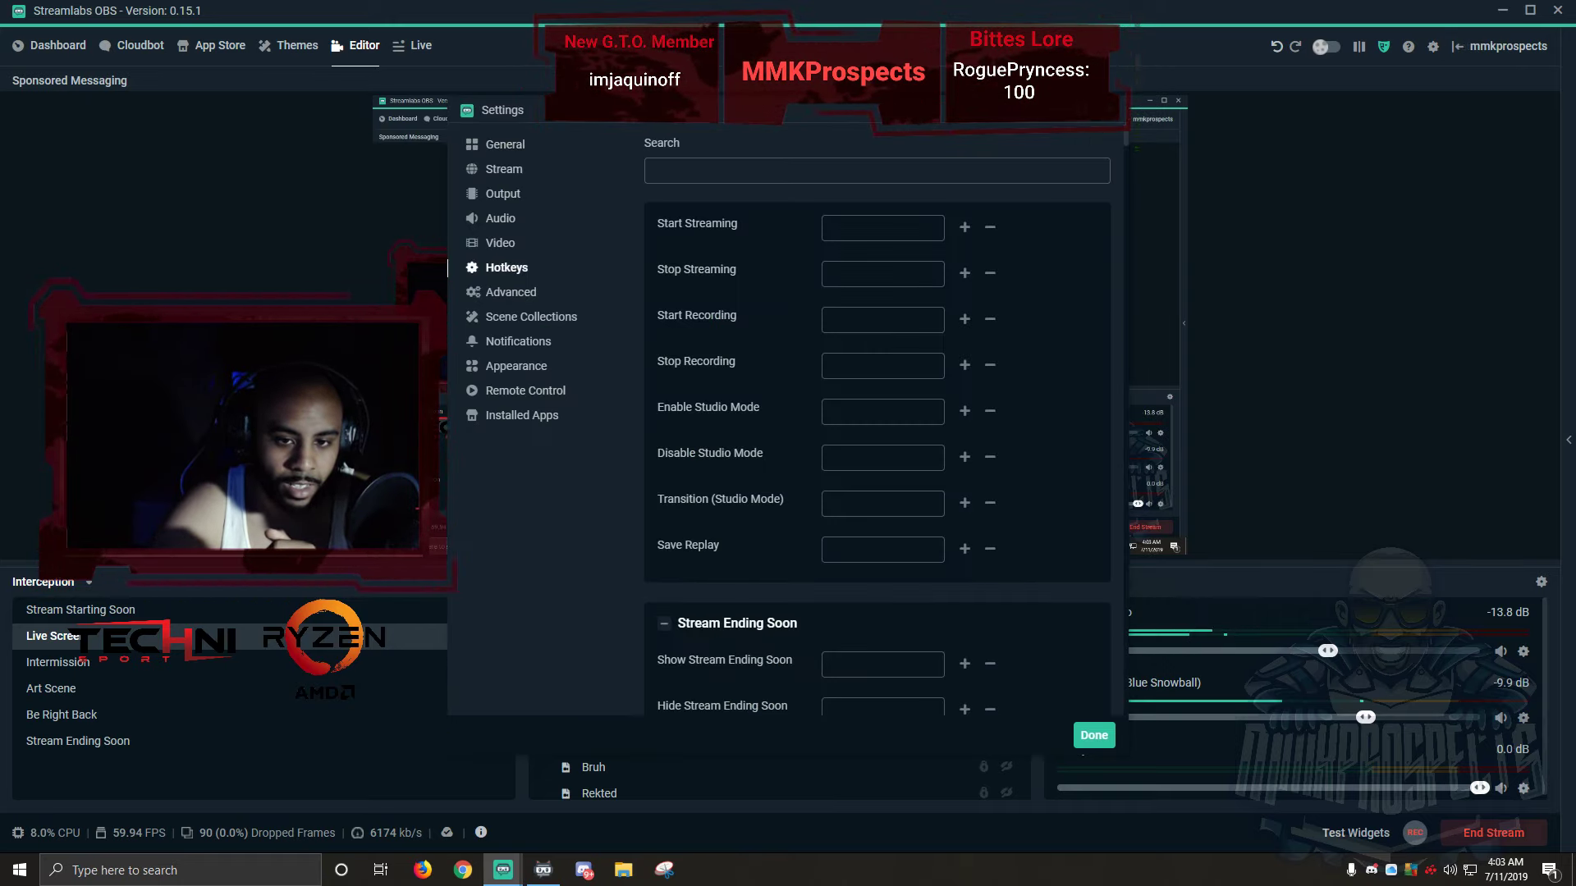
scroll(877, 418, "down", 8)
scroll(877, 419, "down", 1)
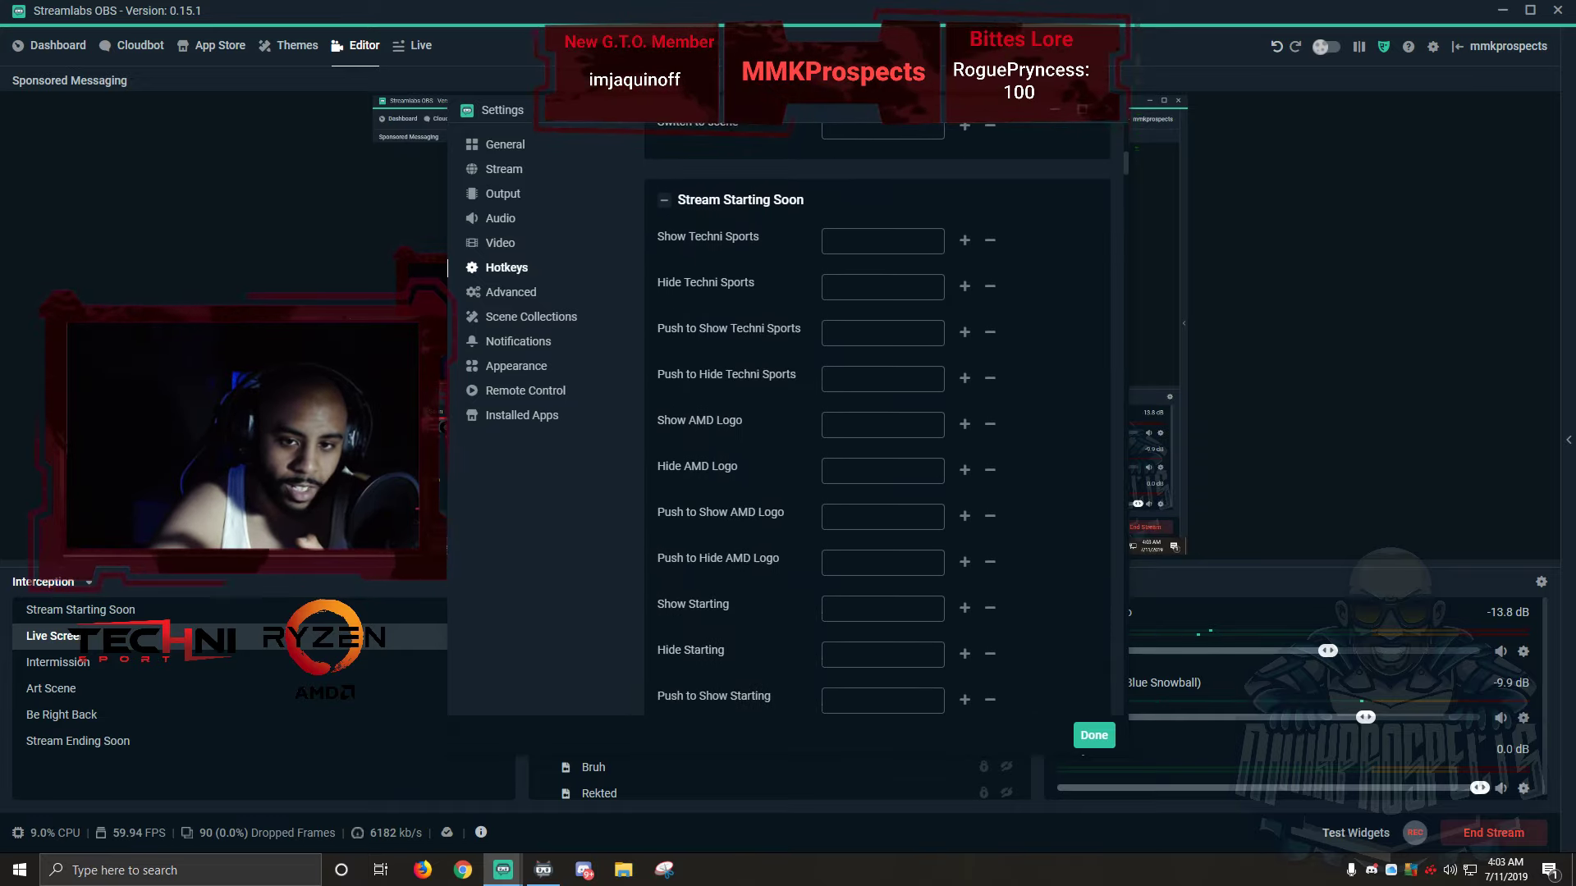
scroll(878, 418, "down", 7)
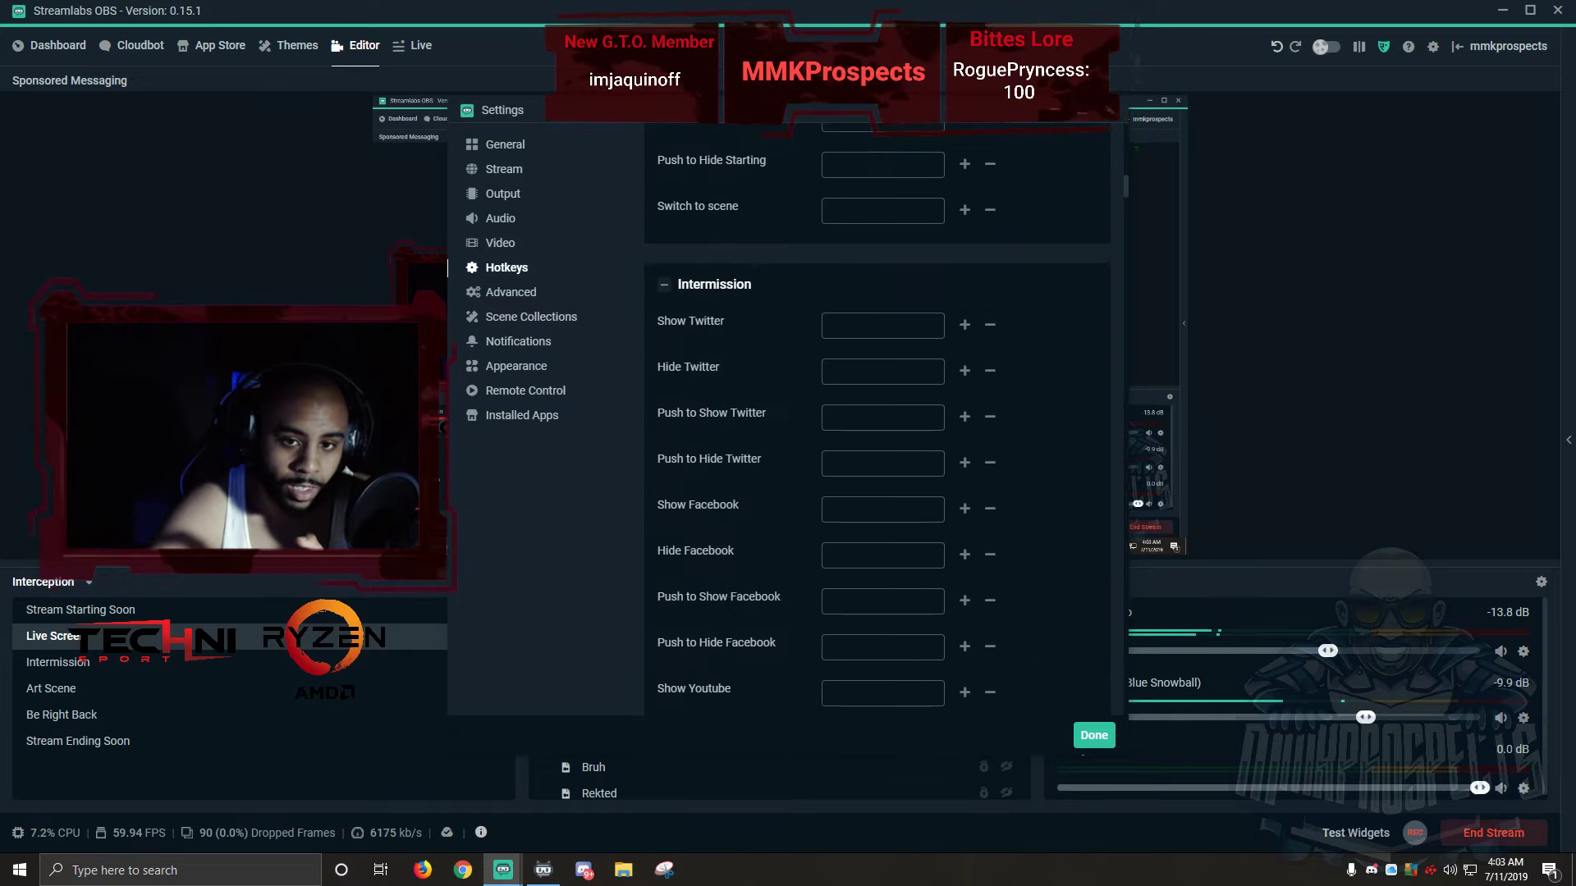
scroll(877, 418, "down", 17)
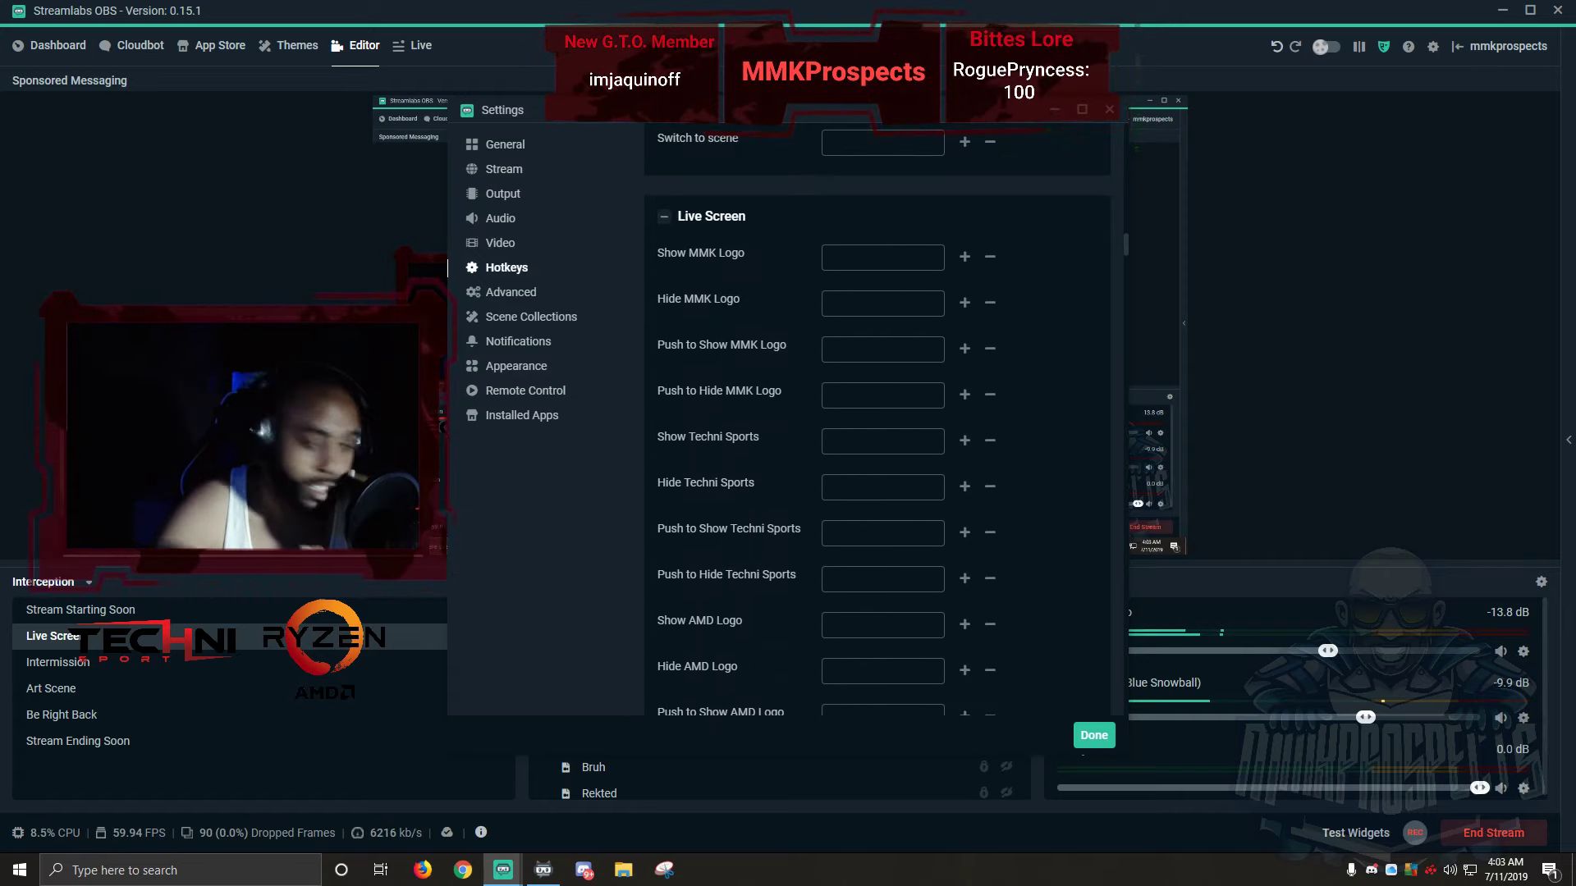
scroll(877, 419, "down", 8)
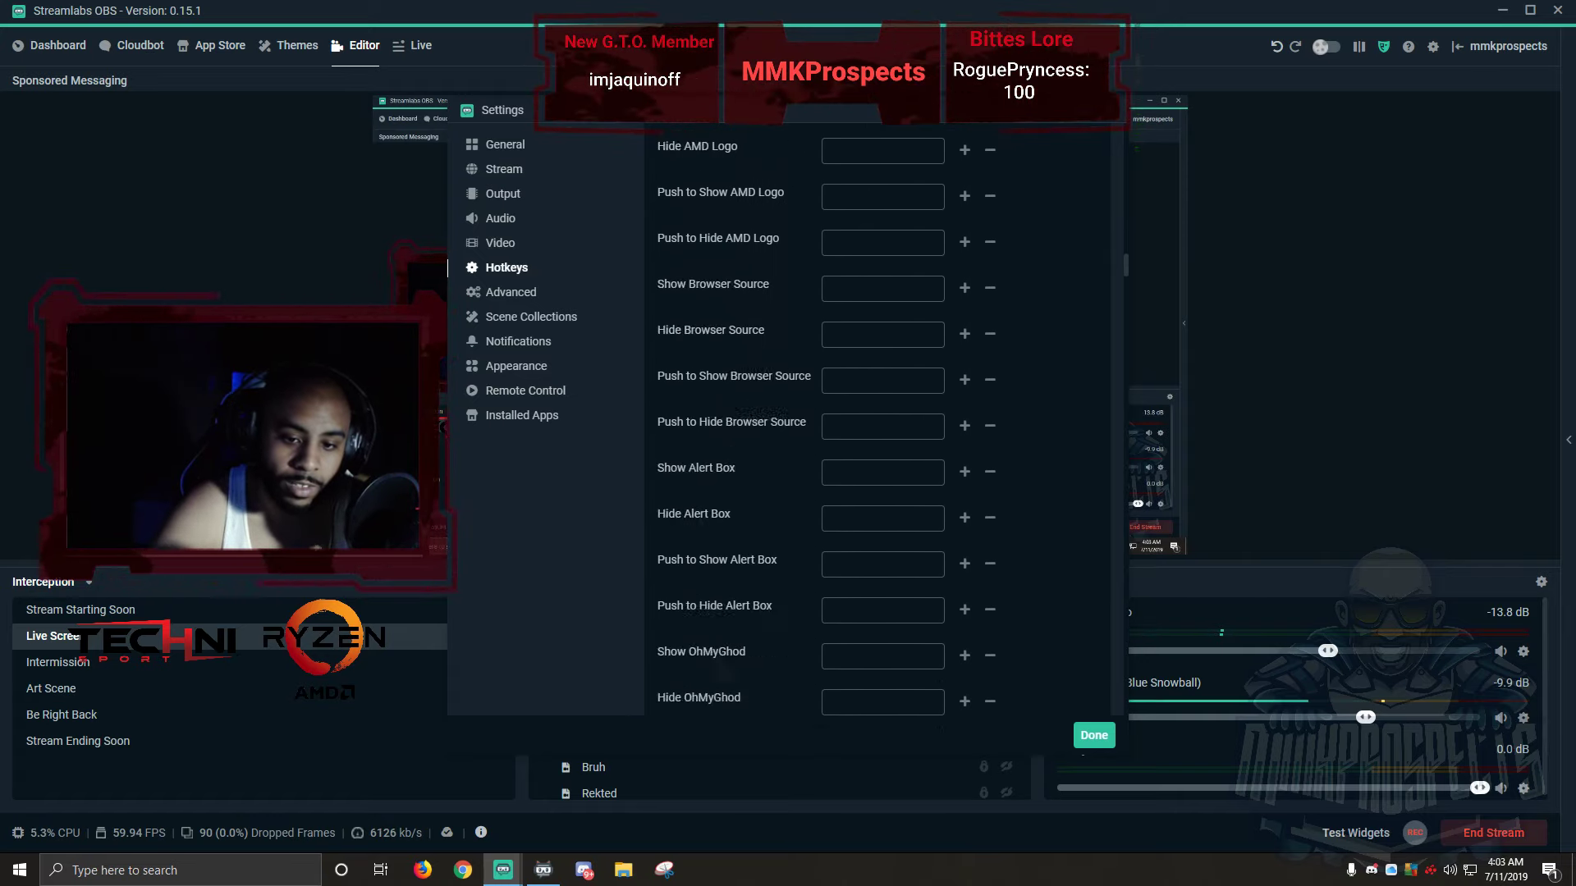
scroll(877, 419, "down", 5)
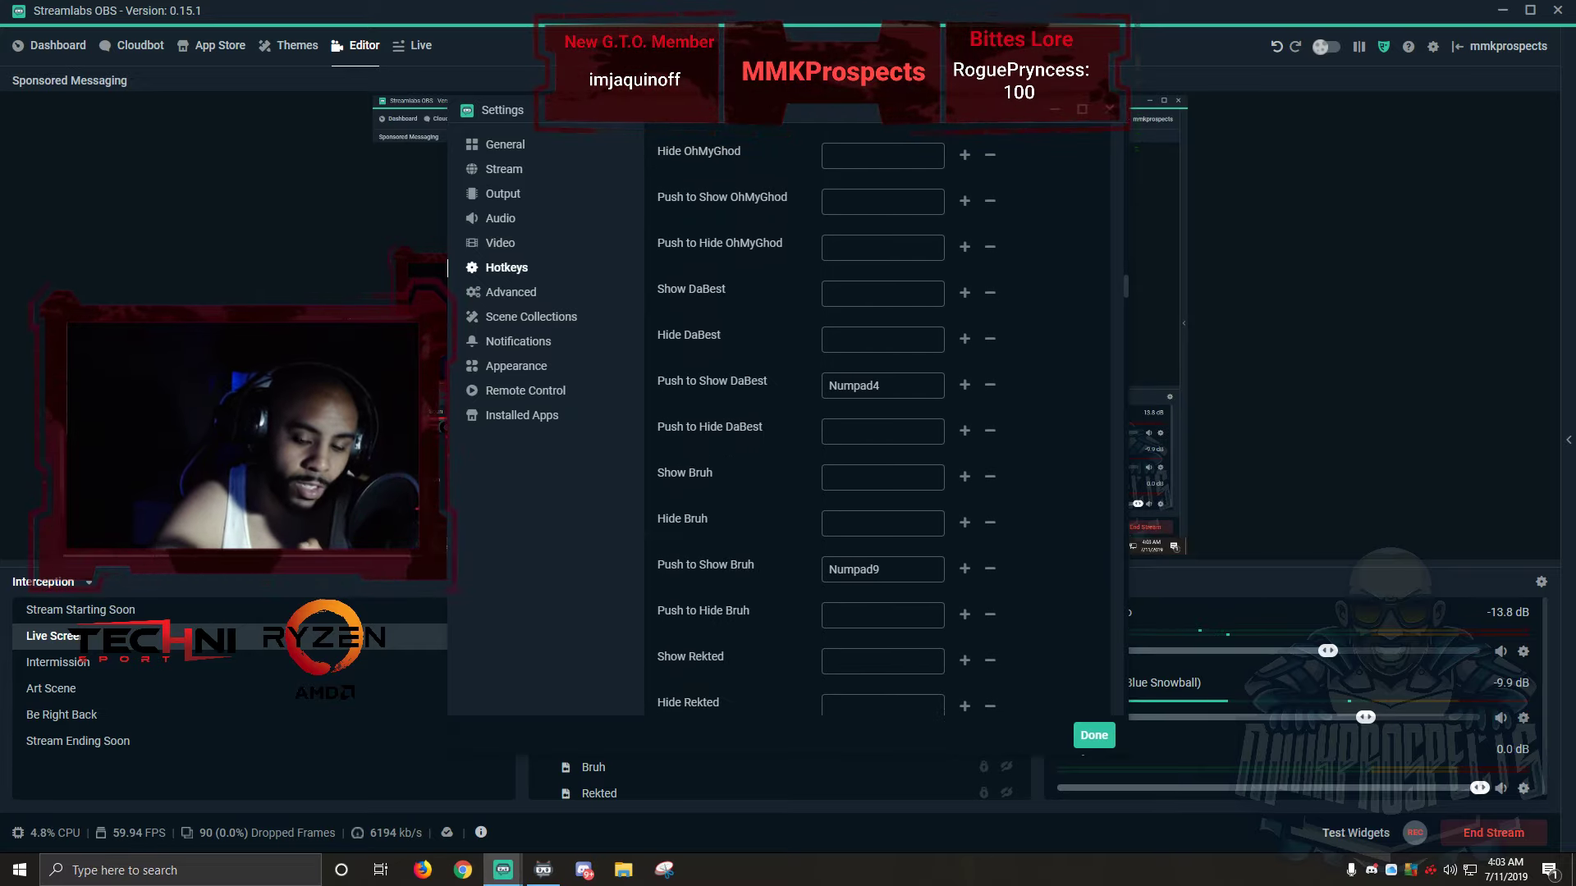
scroll(877, 419, "down", 6)
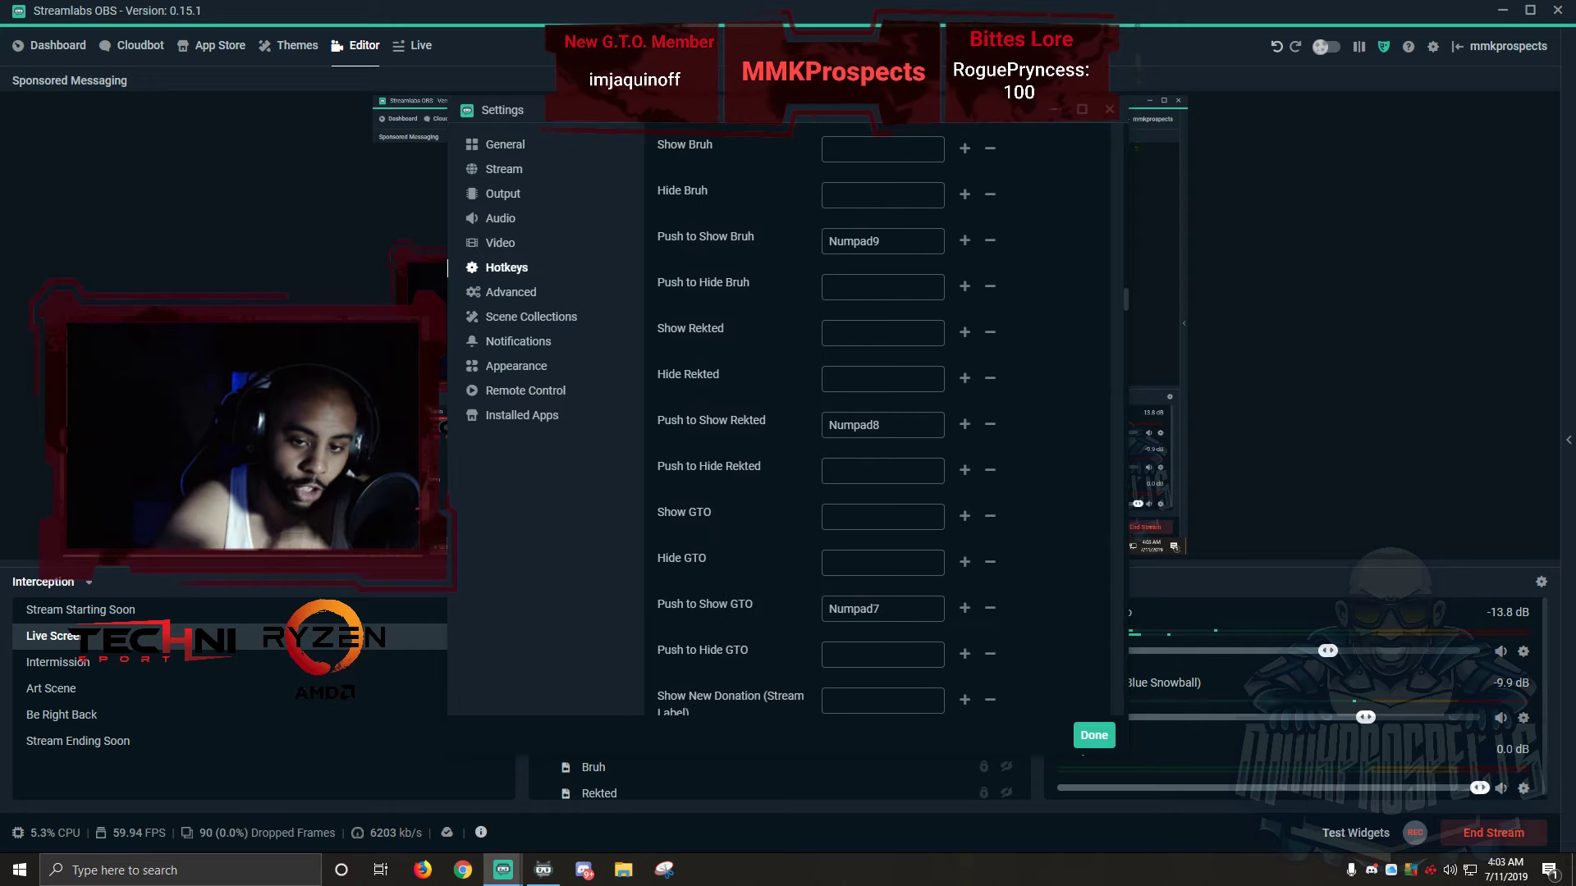
scroll(882, 418, "down", 2)
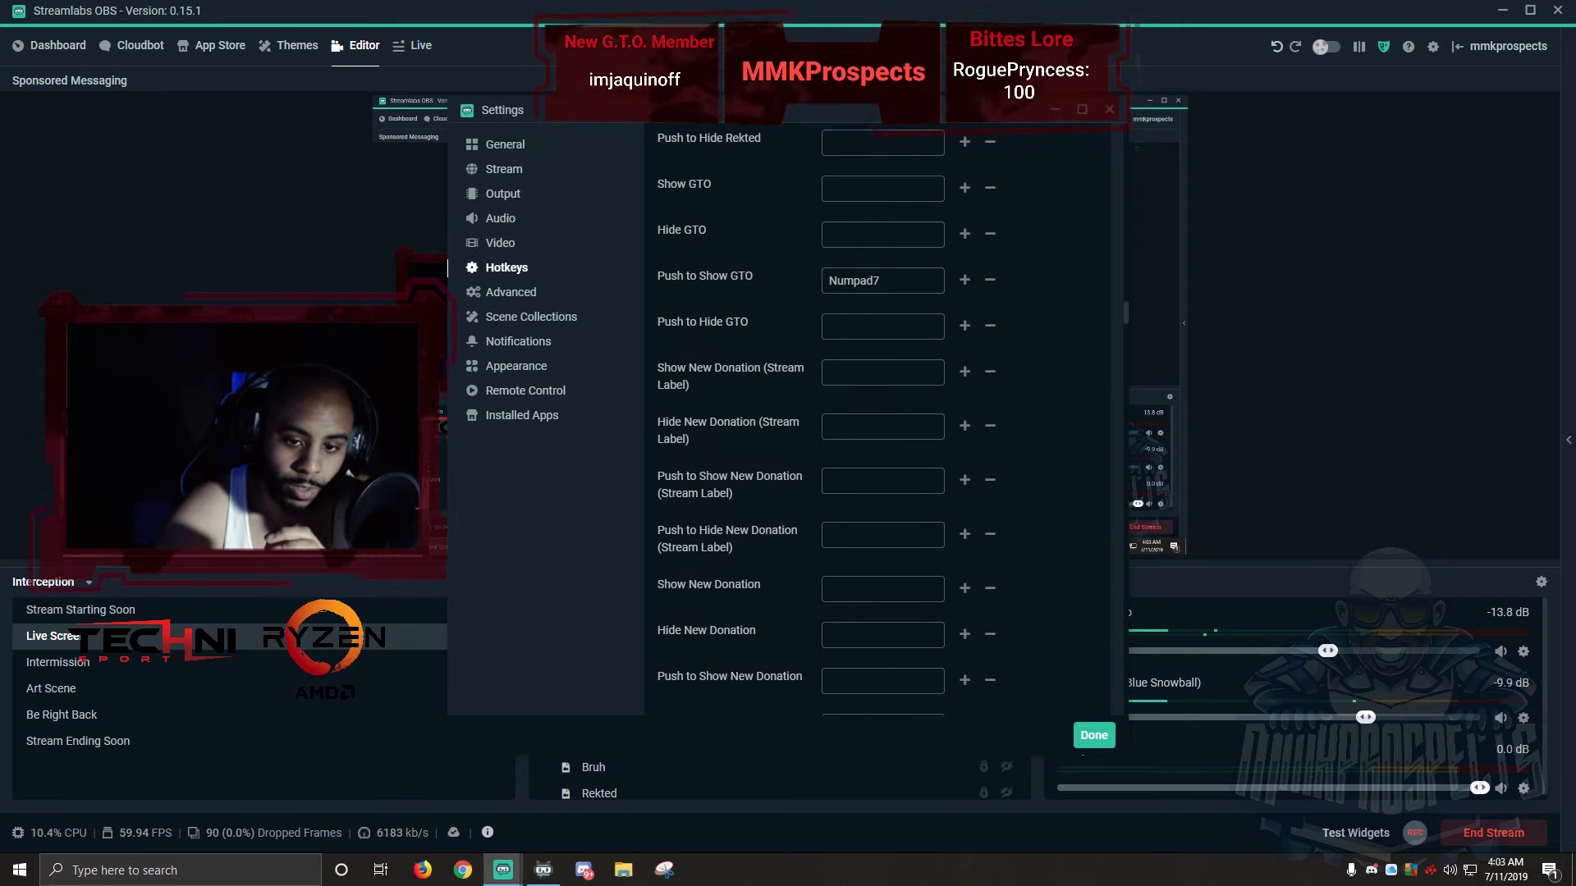
scroll(882, 418, "up", 1)
scroll(882, 418, "up", 1)
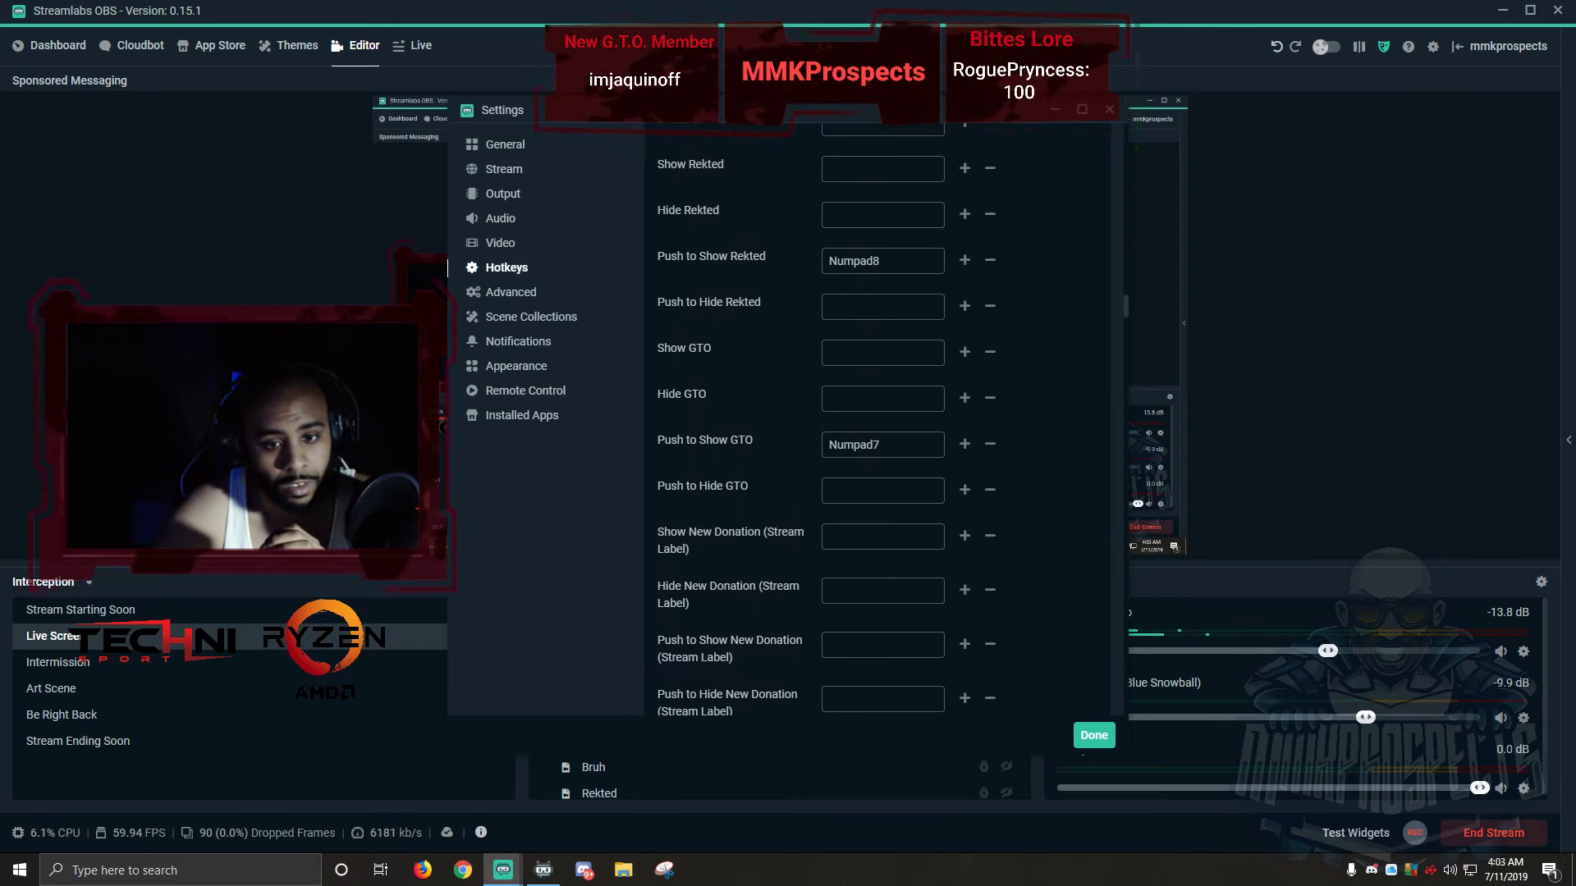
scroll(882, 418, "up", 4)
scroll(883, 419, "up", 3)
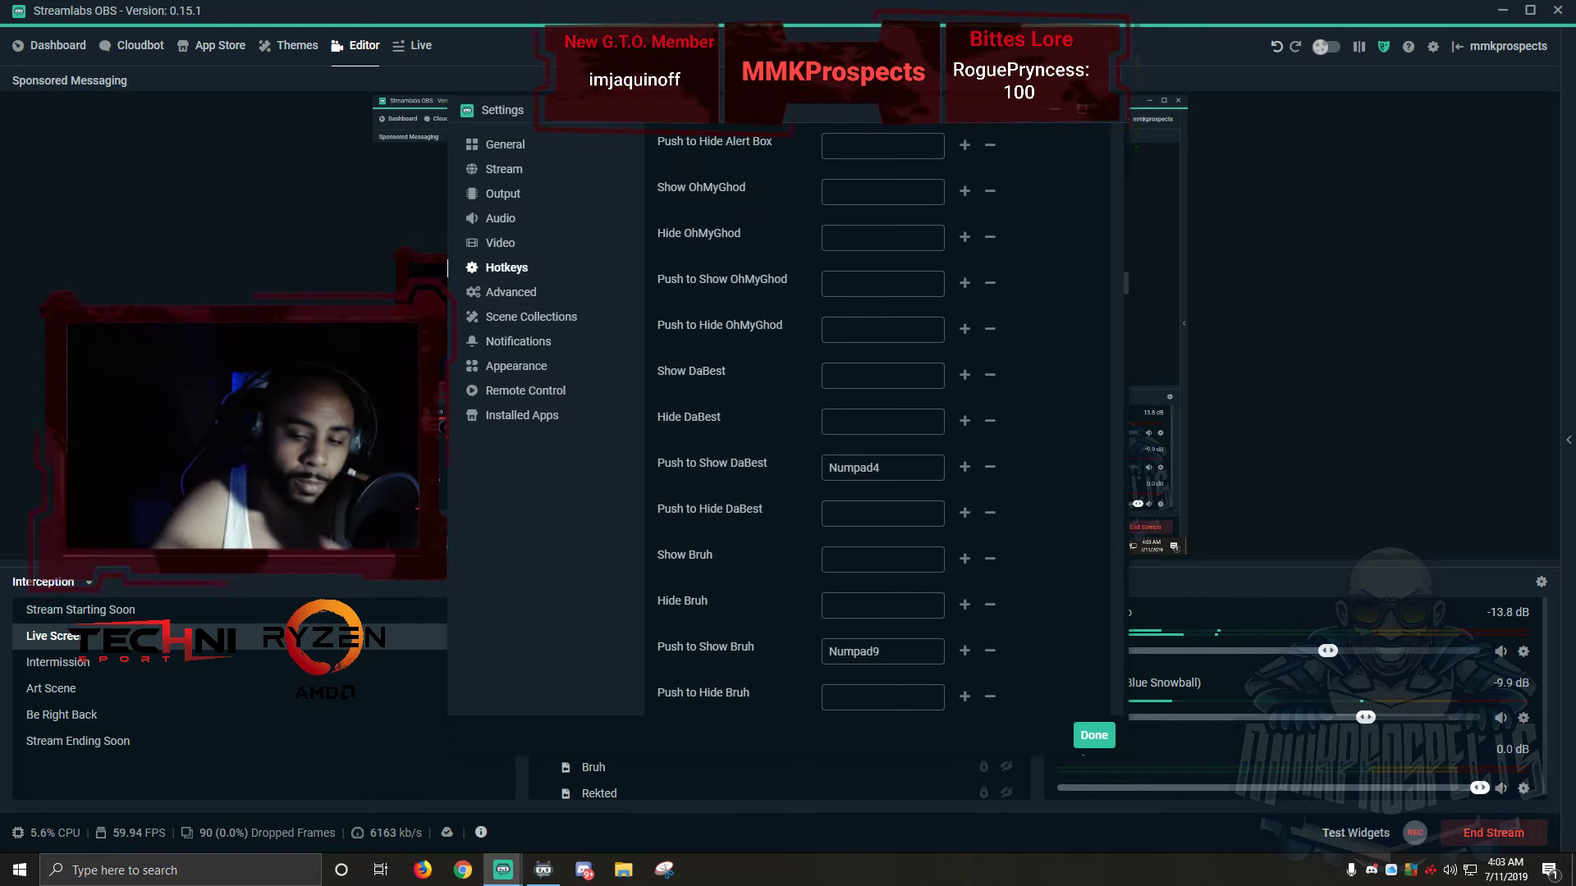
left_click(883, 284)
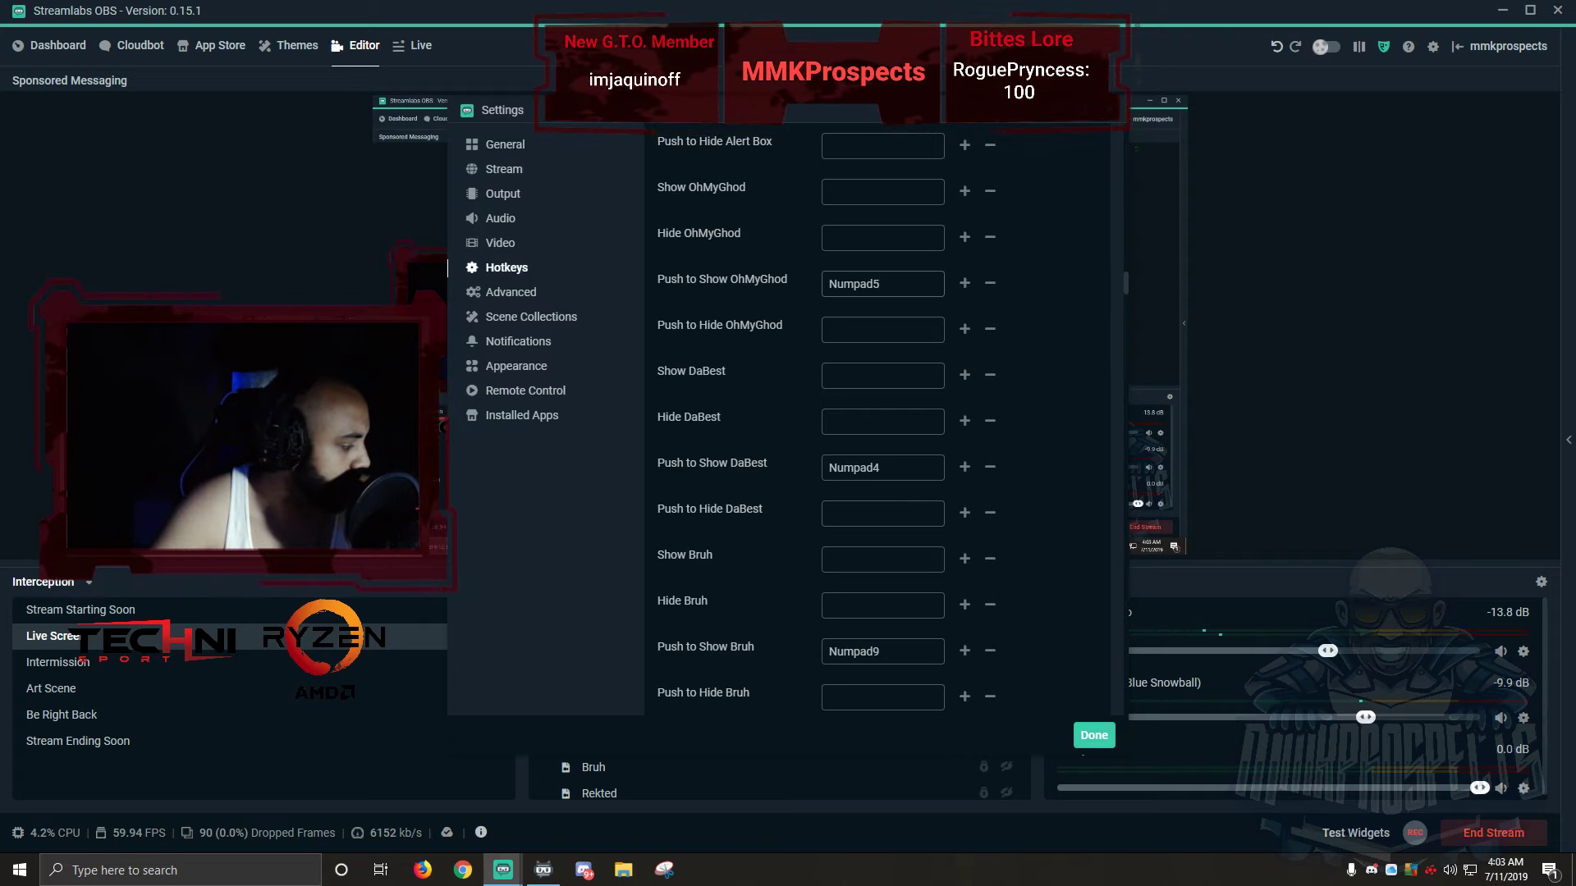
left_click(1094, 736)
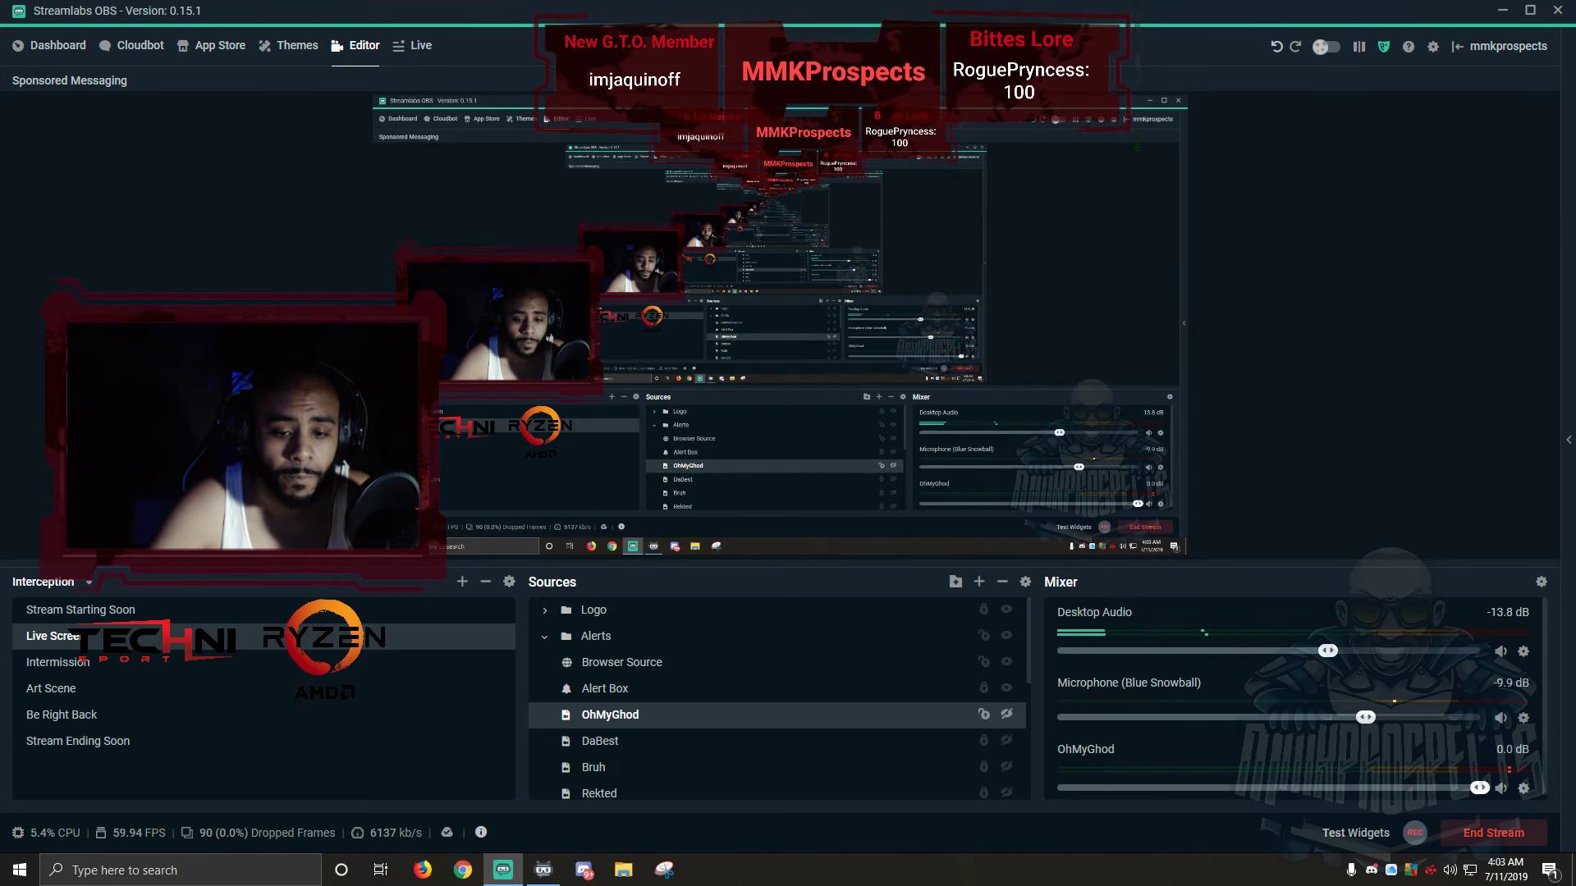
- Add a Chroma Key filter with the Green key color to the OhMyGhod source, and minimize the window to the desktop
right_click(612, 305)
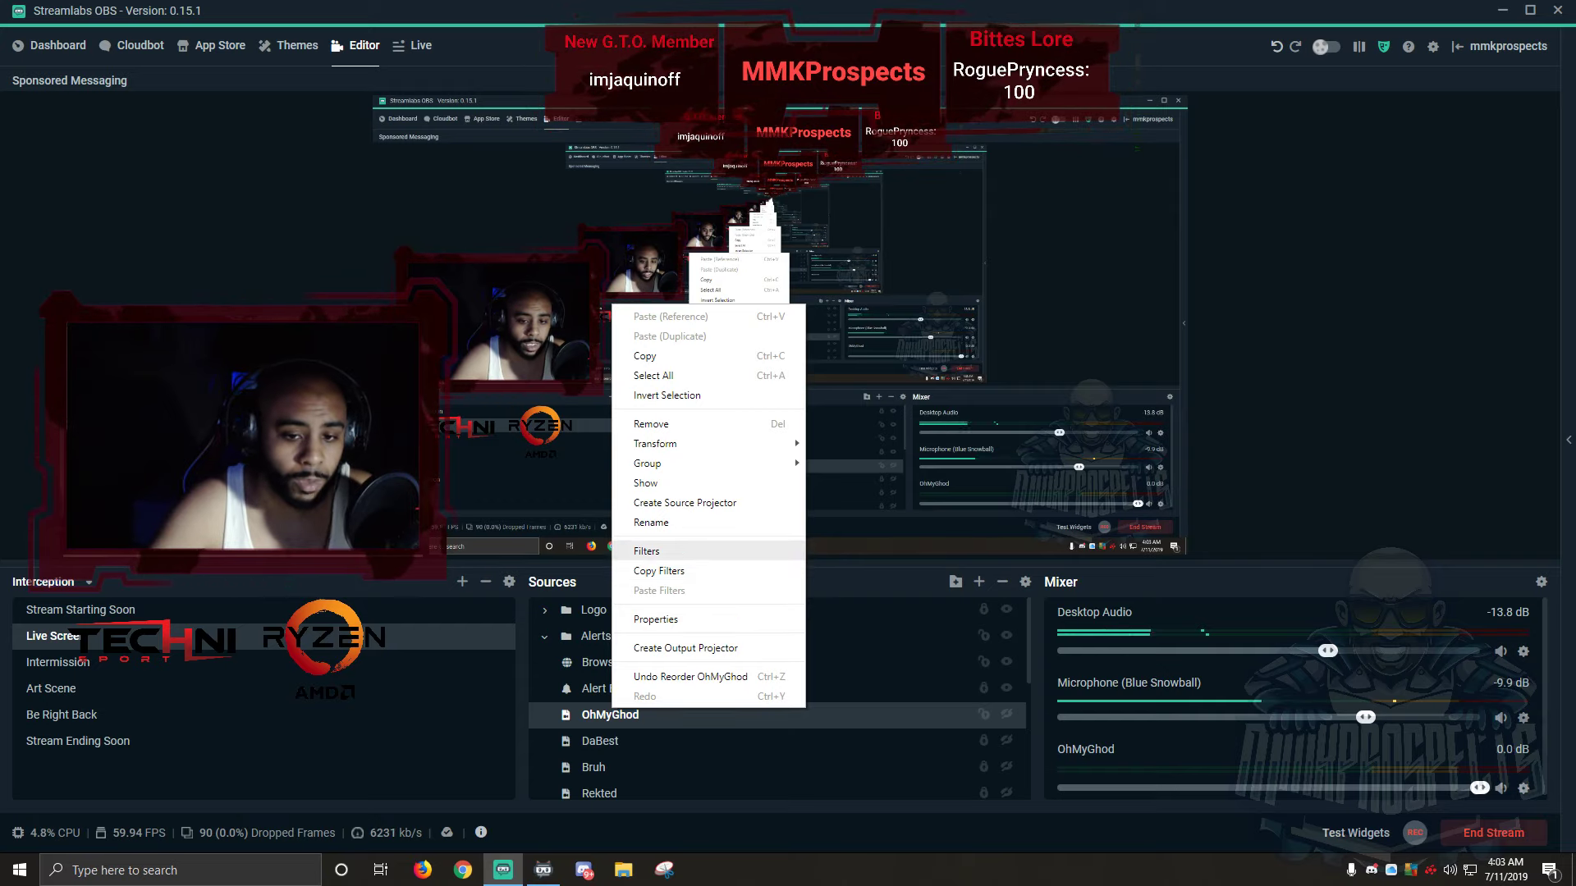
left_click(649, 551)
left_click(478, 362)
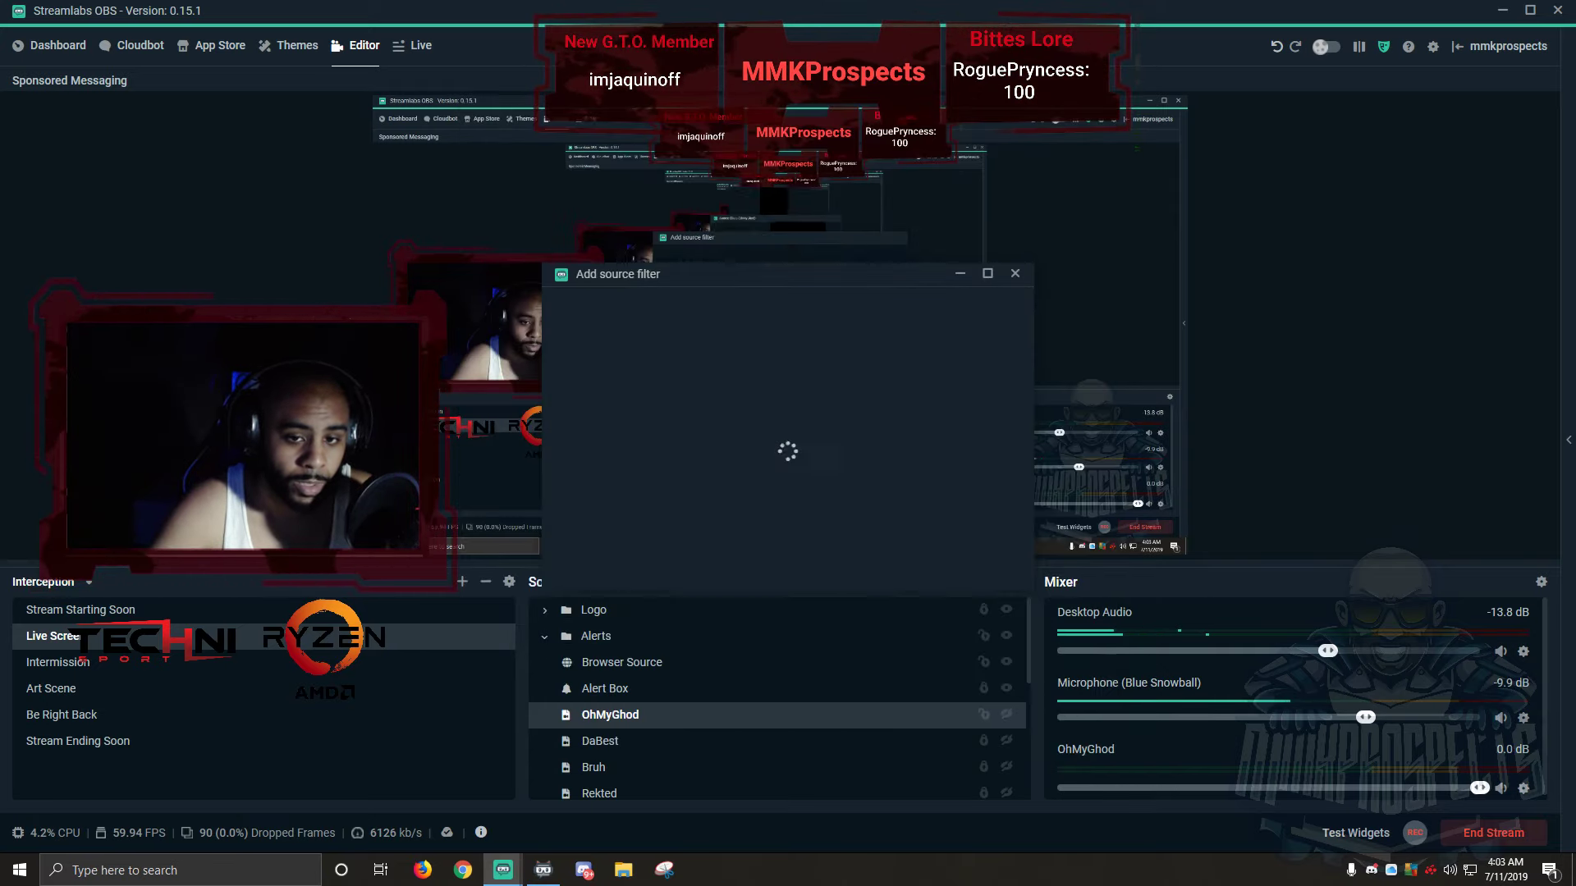
left_click(783, 335)
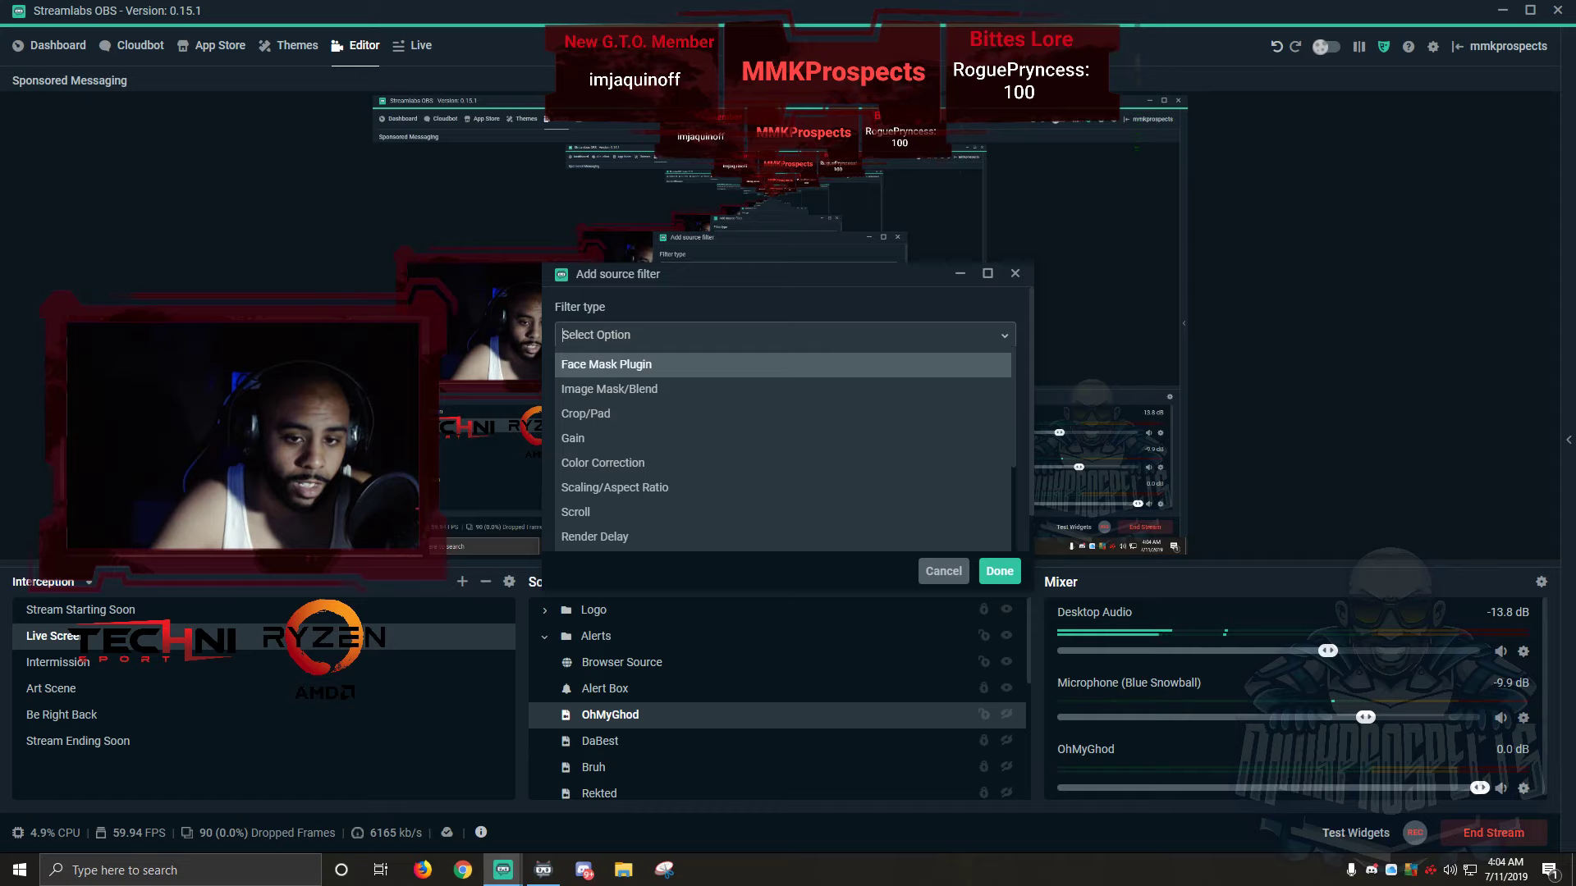
scroll(784, 452, "down", 4)
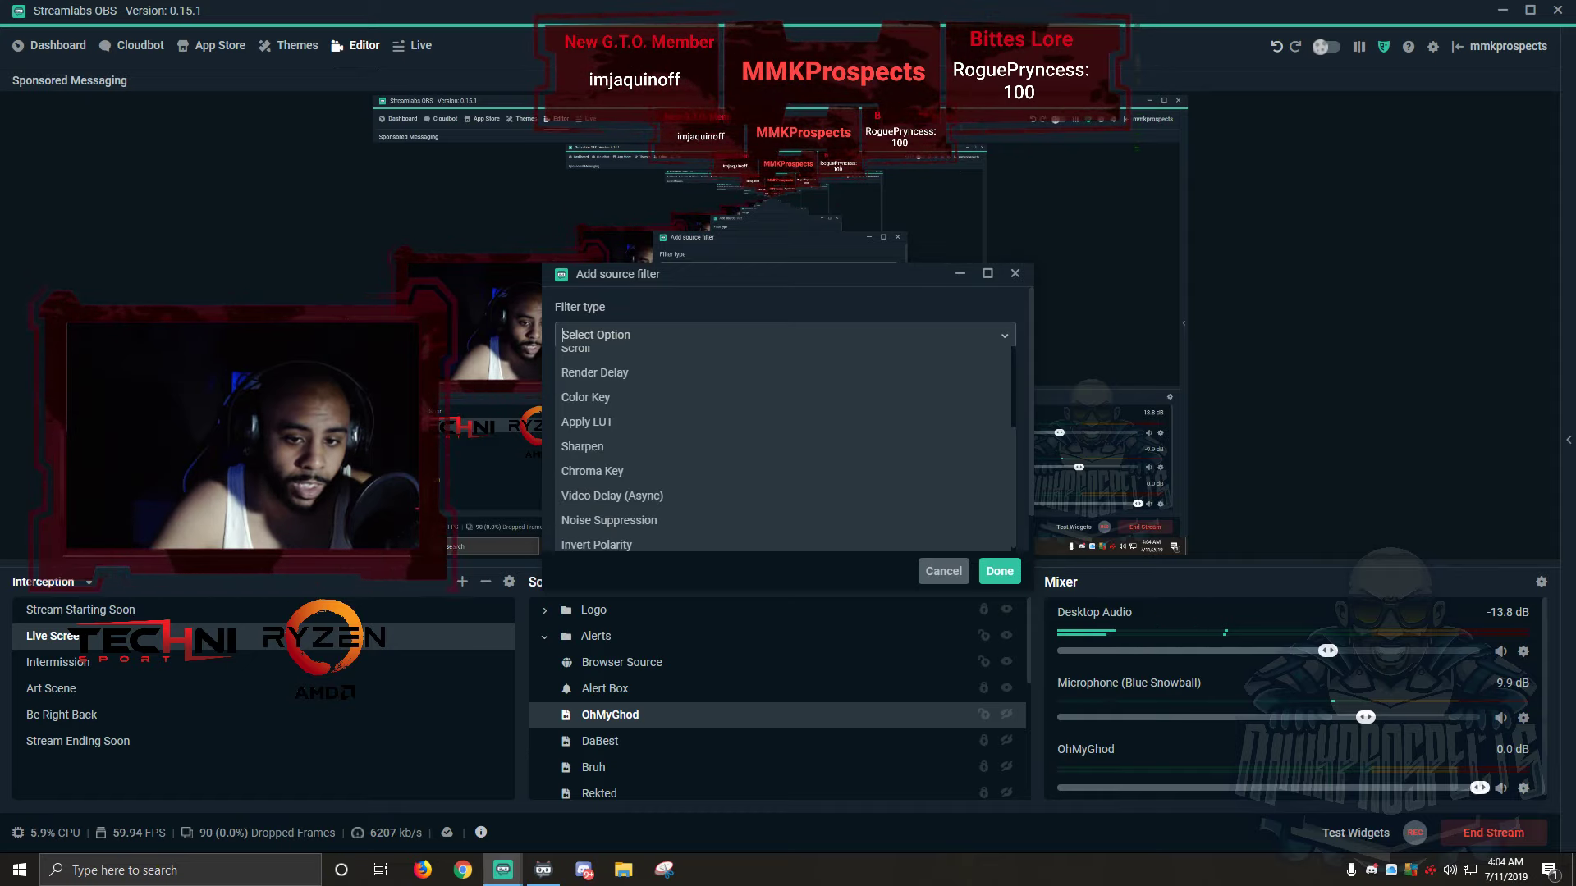
left_click(592, 471)
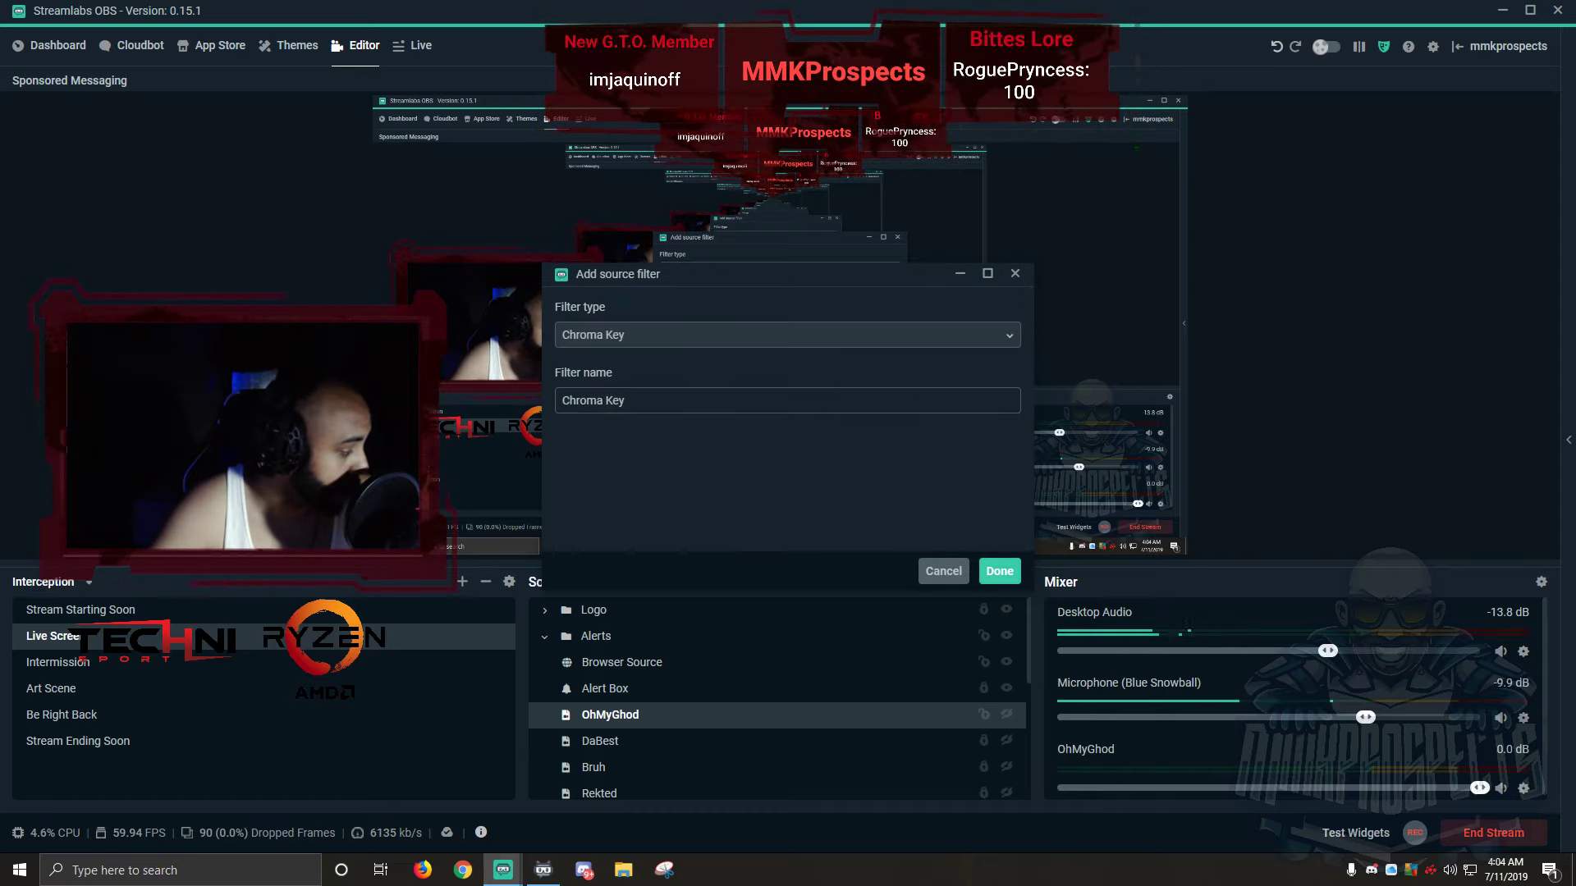
left_click(999, 572)
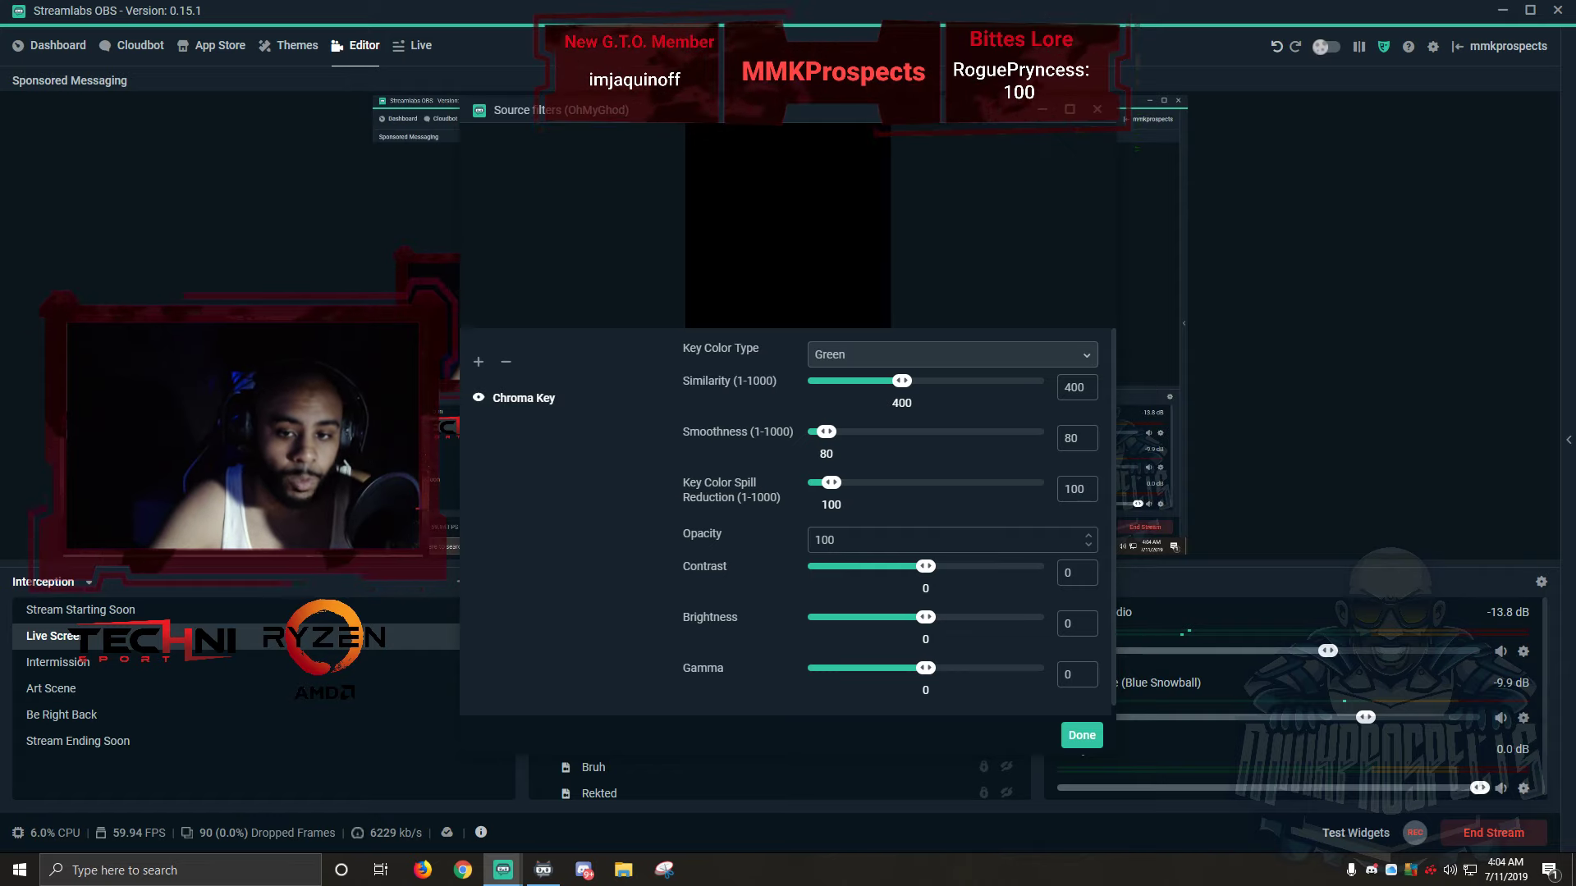
left_click(1081, 736)
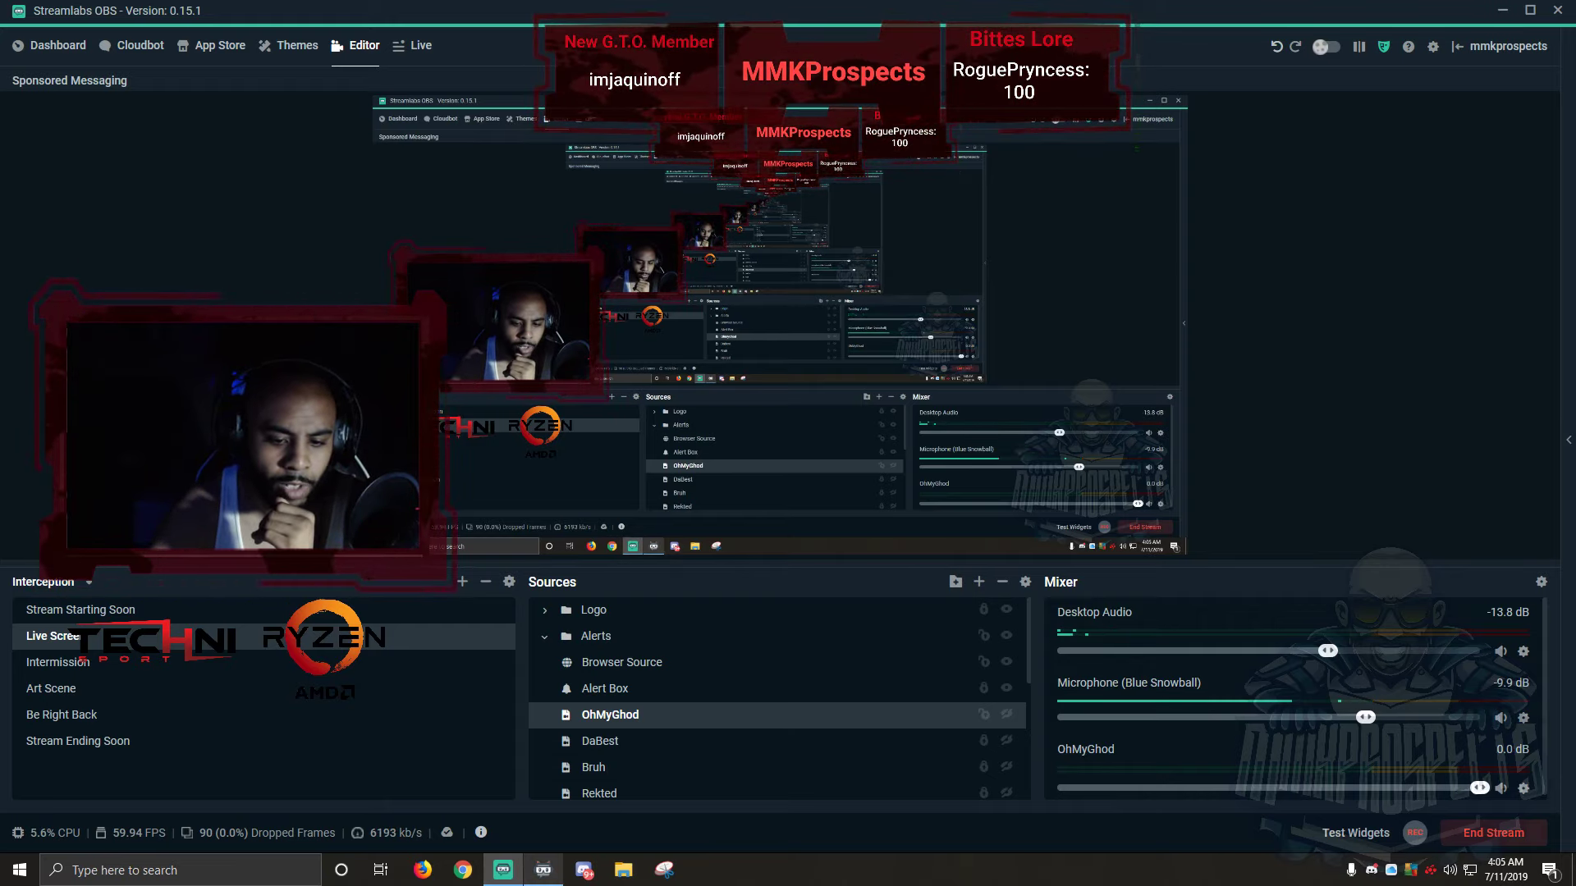
left_click(503, 870)
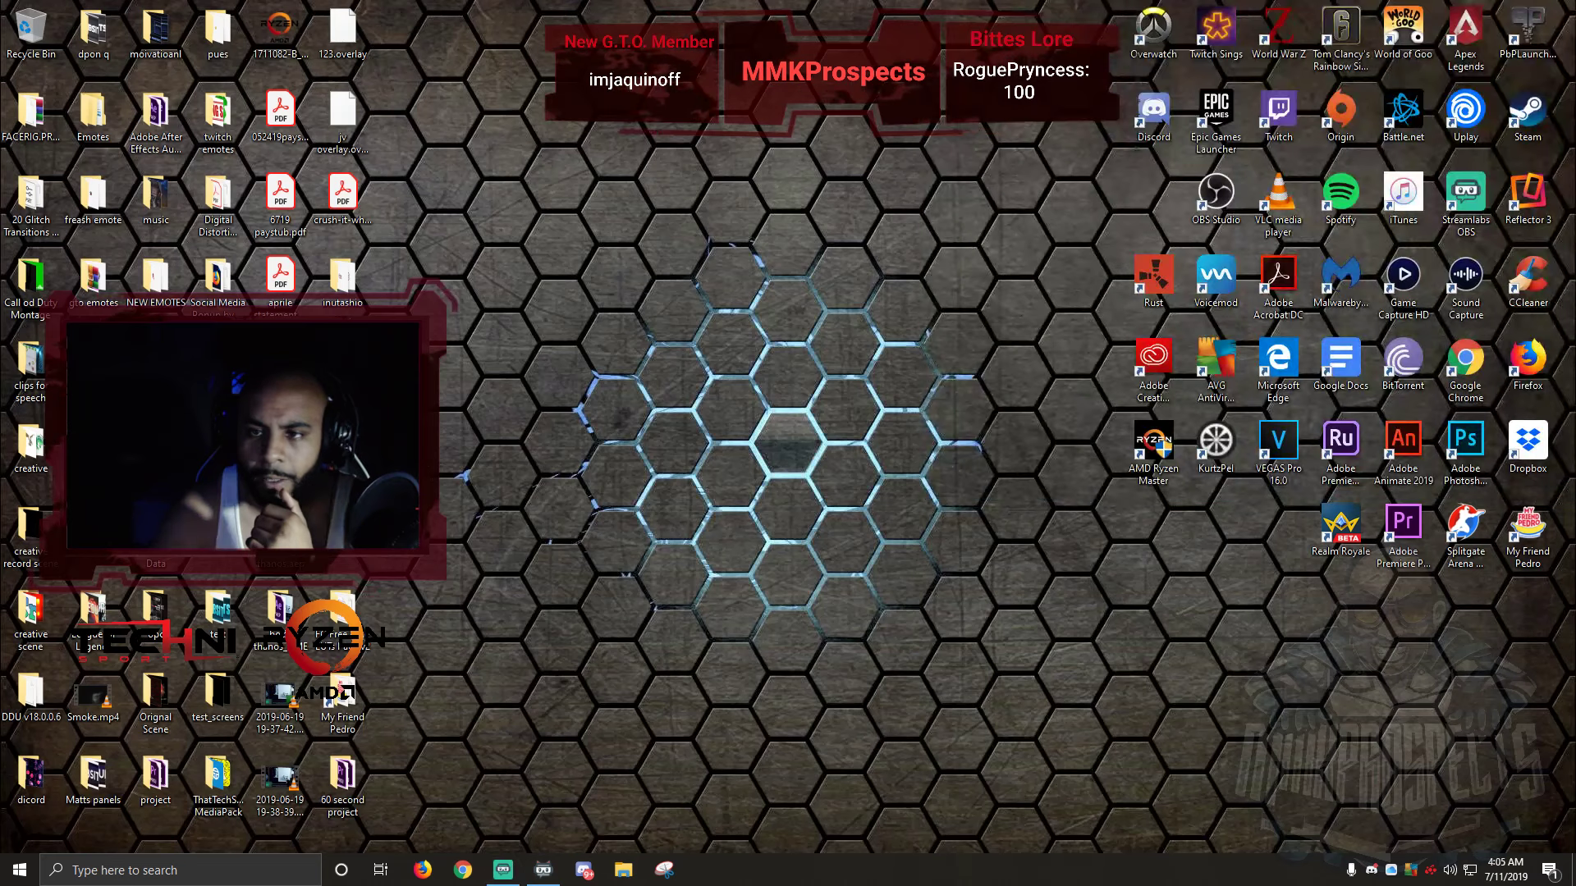